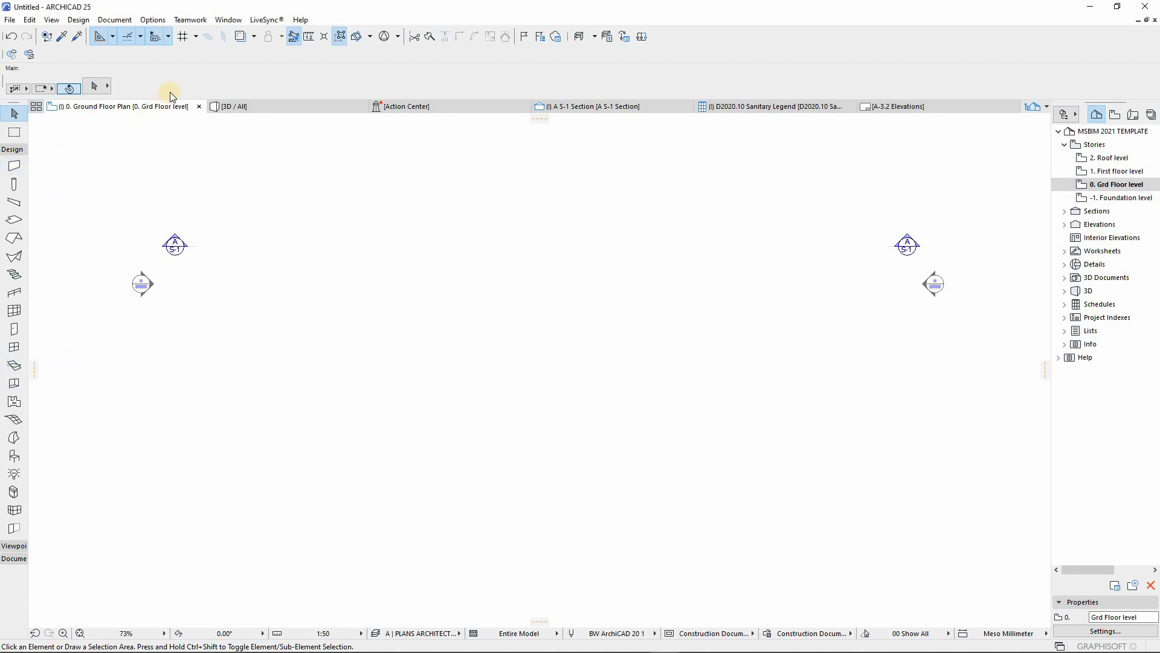
Set up the Wall tool with the saved wall type B2010 | 230 mm Brick plastered both side
{"action": "left_click", "coordinate": [14, 168]}
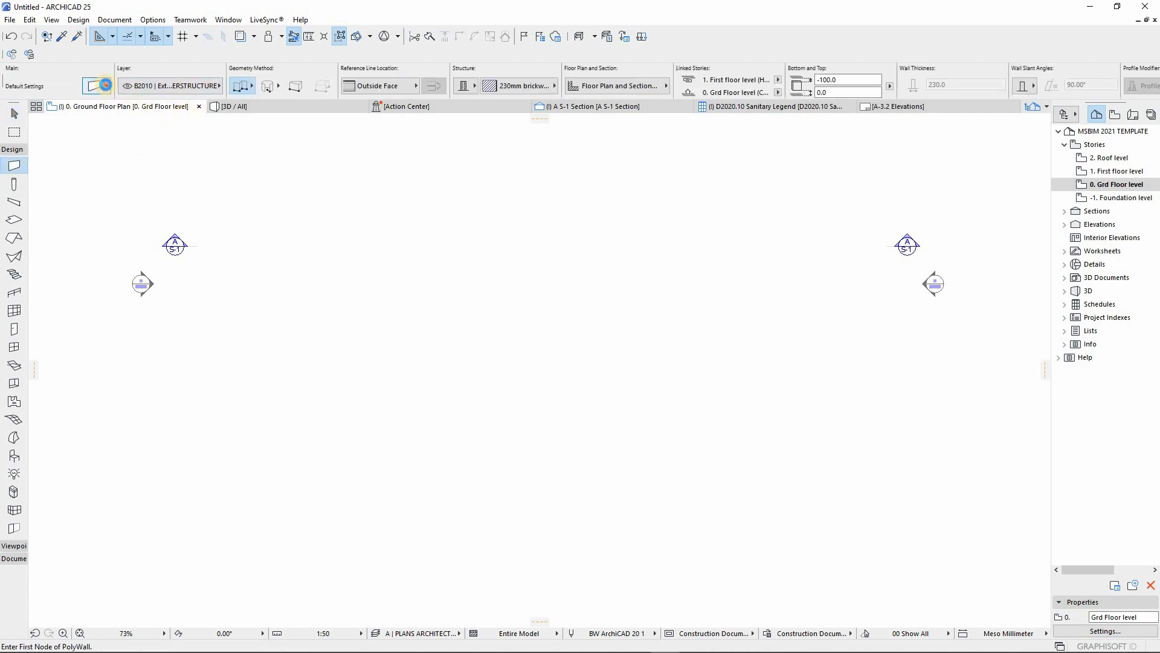
{"action": "left_click", "coordinate": [106, 85]}
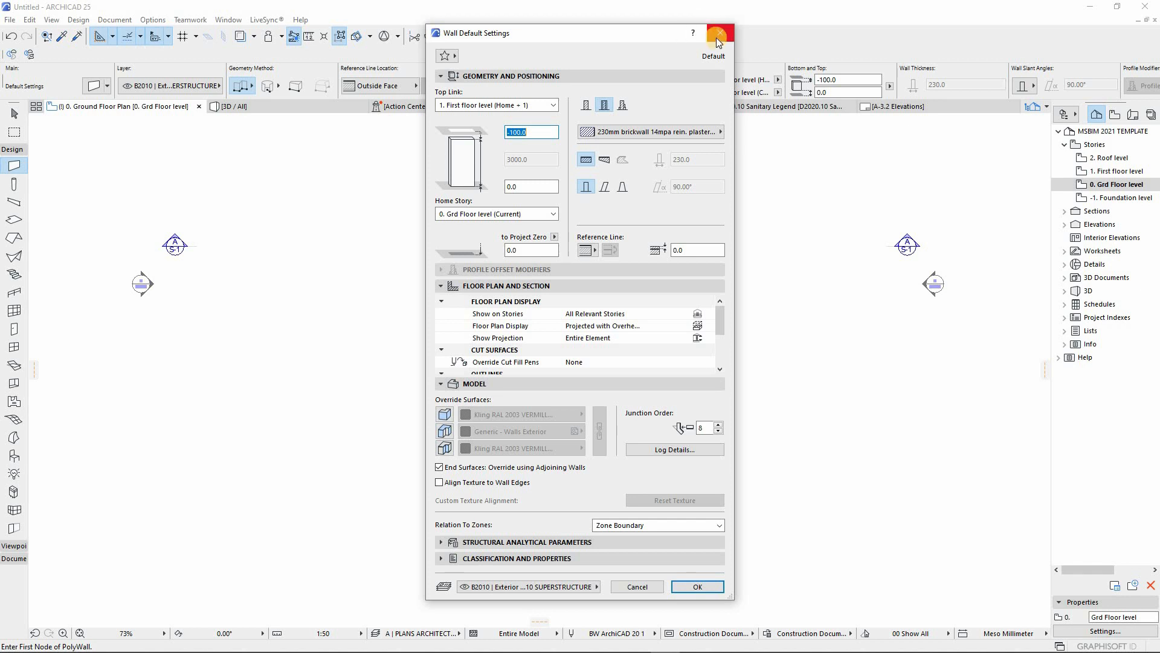
{"action": "key", "text": "Escape"}
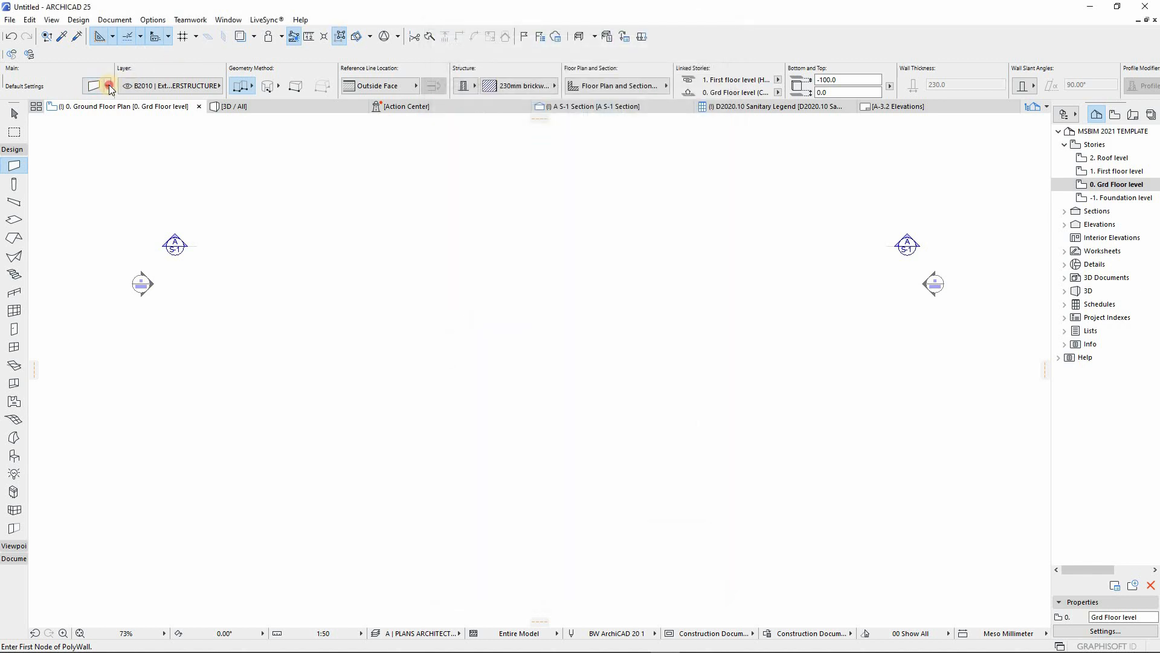
{"action": "left_click", "coordinate": [108, 85]}
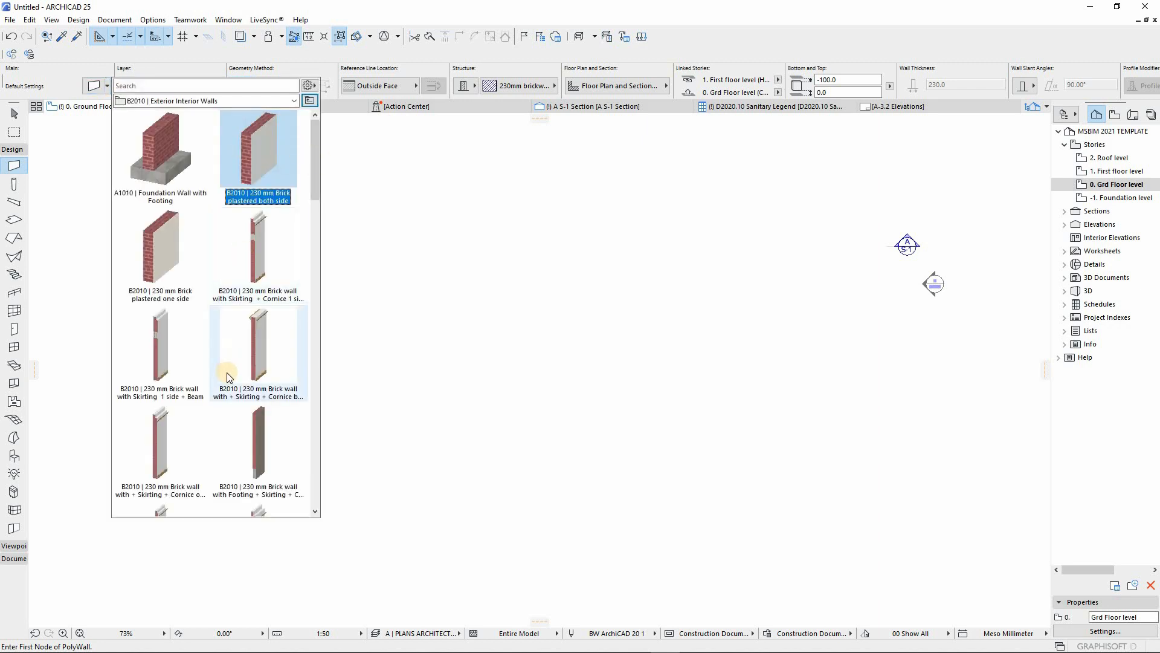
{"action": "scroll", "coordinate": [224, 411], "scroll_direction": "down", "scroll_amount": 5}
{"action": "scroll", "coordinate": [220, 426], "scroll_direction": "down", "scroll_amount": 10}
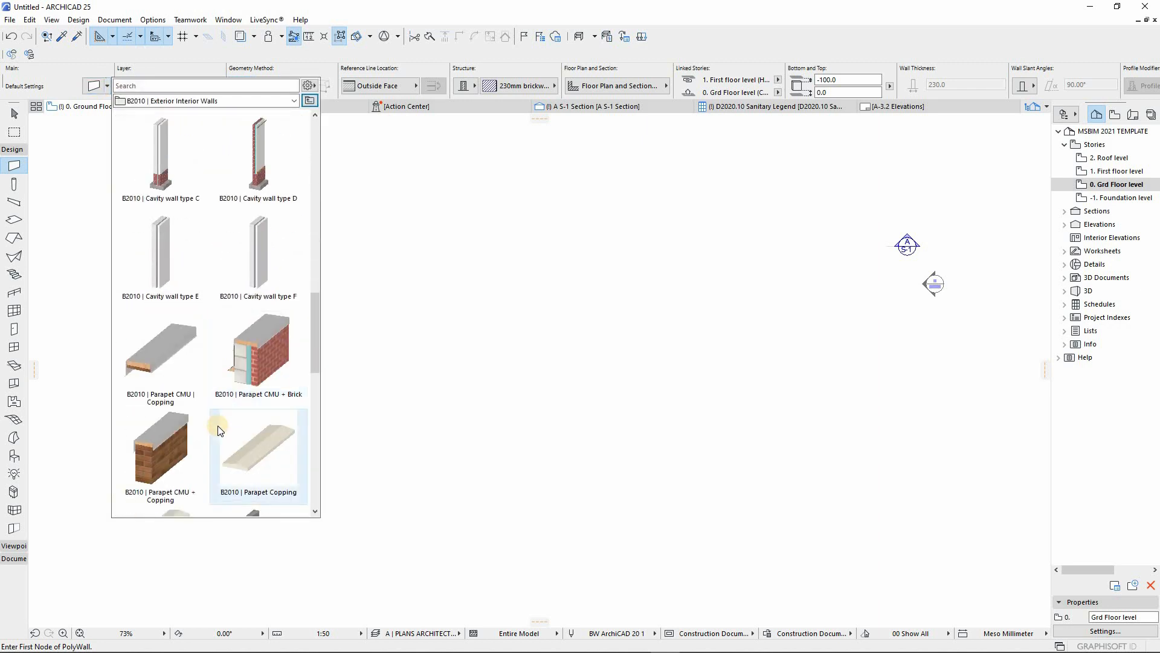
{"action": "scroll", "coordinate": [218, 430], "scroll_direction": "up", "scroll_amount": 8}
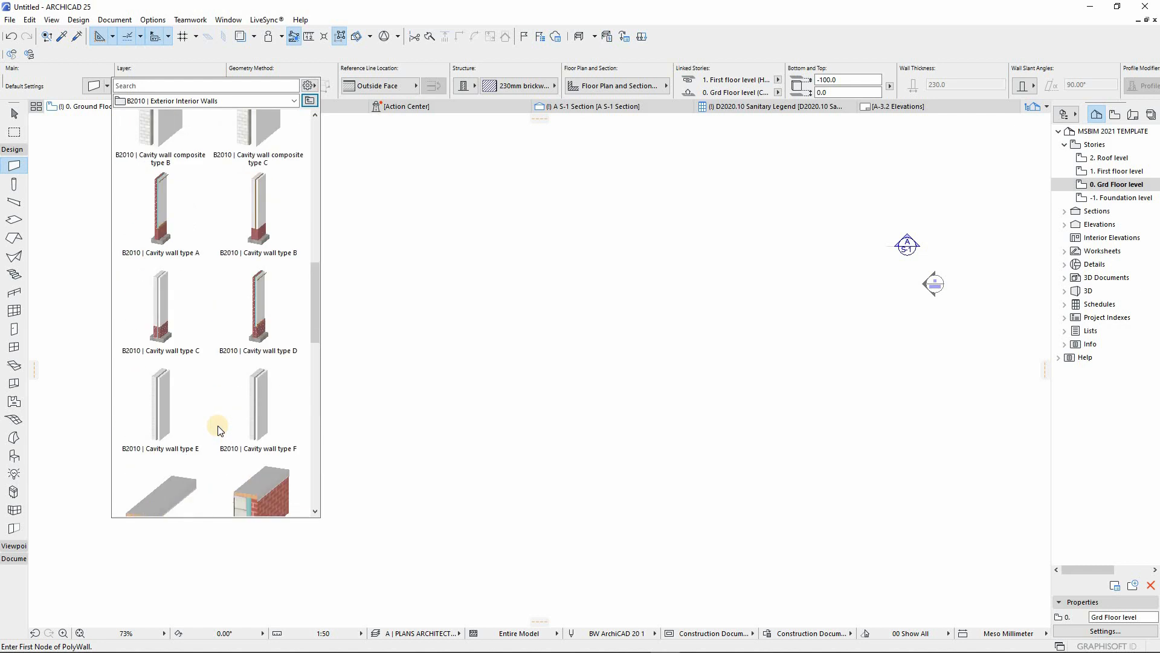
{"action": "scroll", "coordinate": [228, 414], "scroll_direction": "up", "scroll_amount": 5}
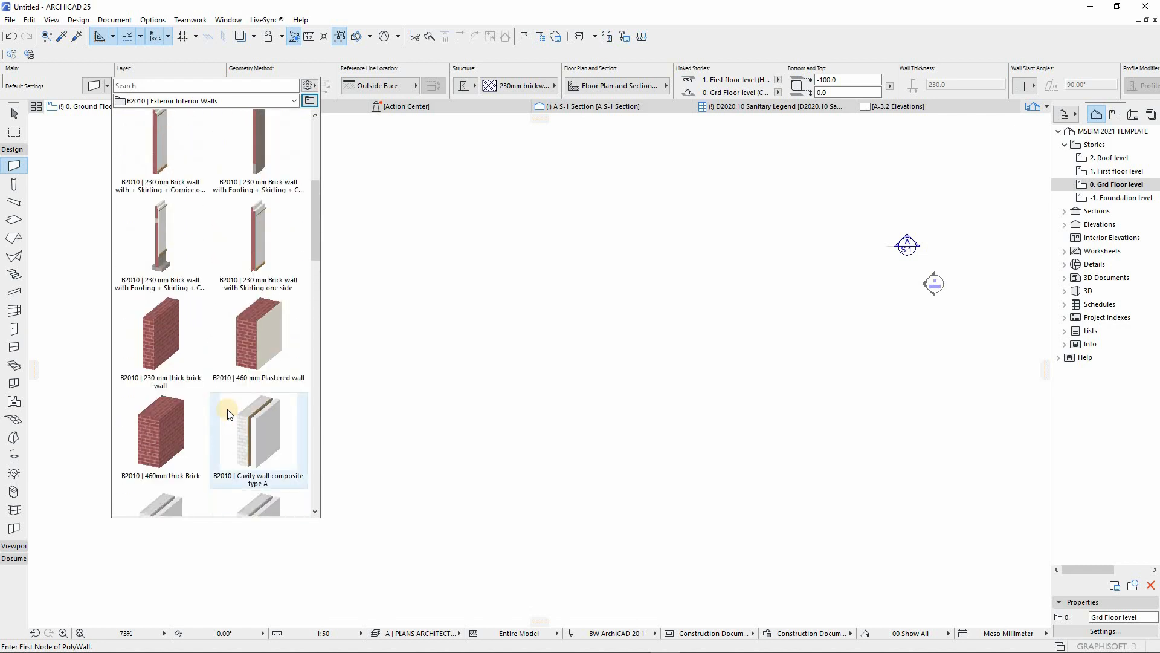
{"action": "scroll", "coordinate": [229, 414], "scroll_direction": "up", "scroll_amount": 5}
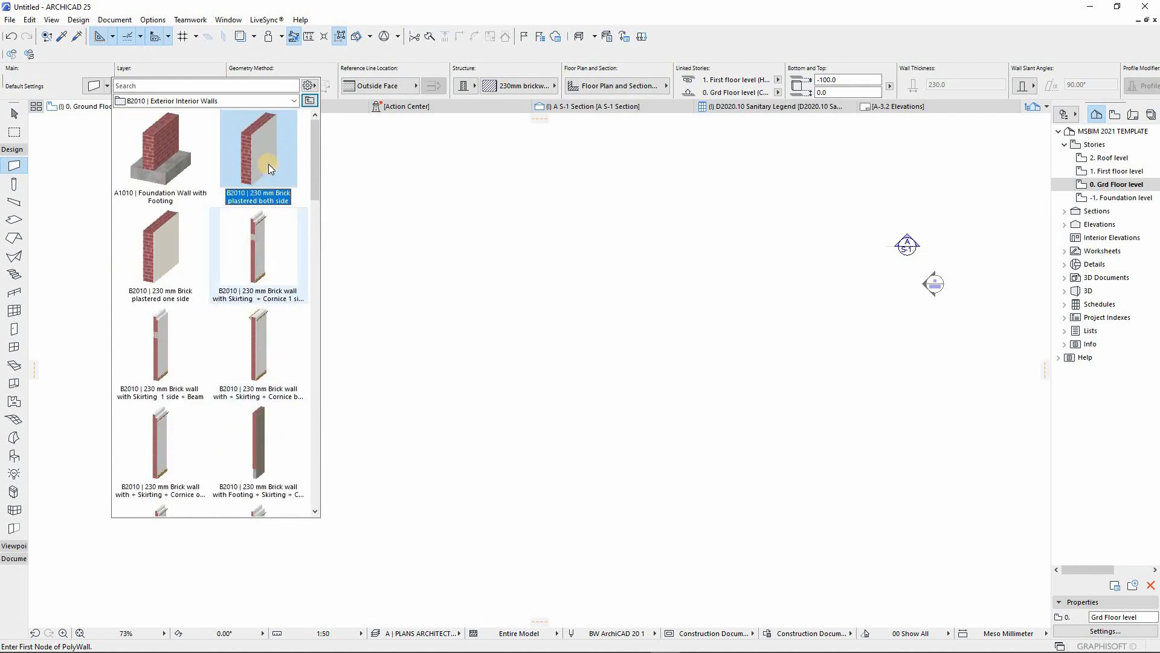
{"action": "double_click", "coordinate": [271, 212]}
Draw a vertical brick wall 7100 mm long on the ground floor plan, between the section markers
{"action": "left_click", "coordinate": [393, 524]}
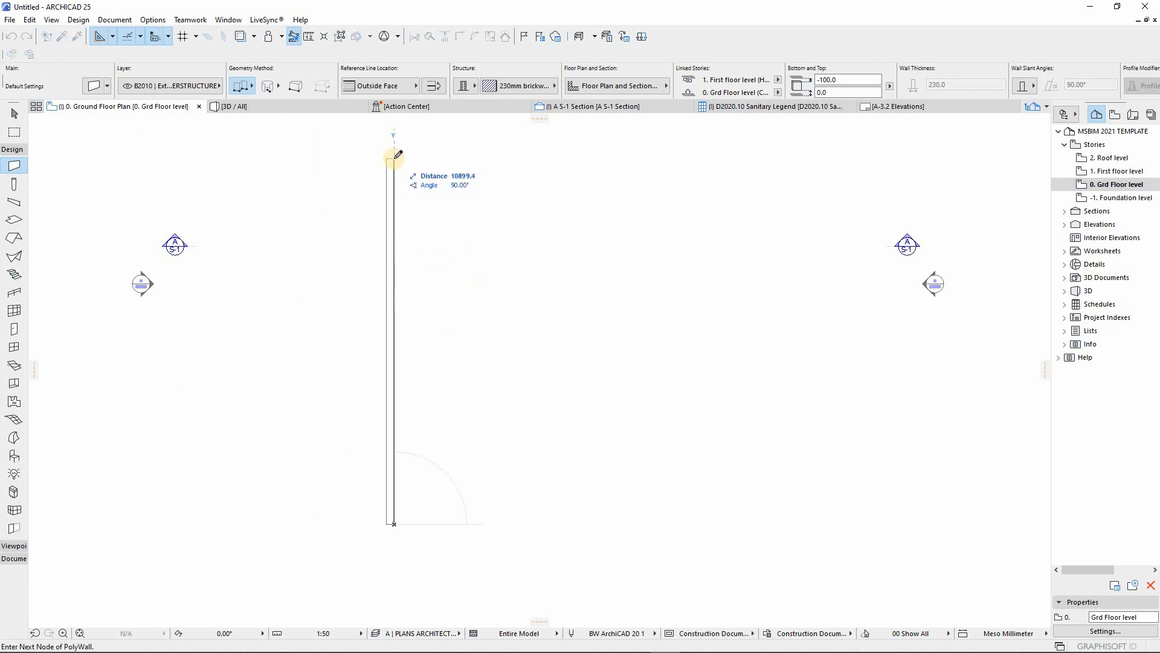
{"action": "type", "text": "7100"}
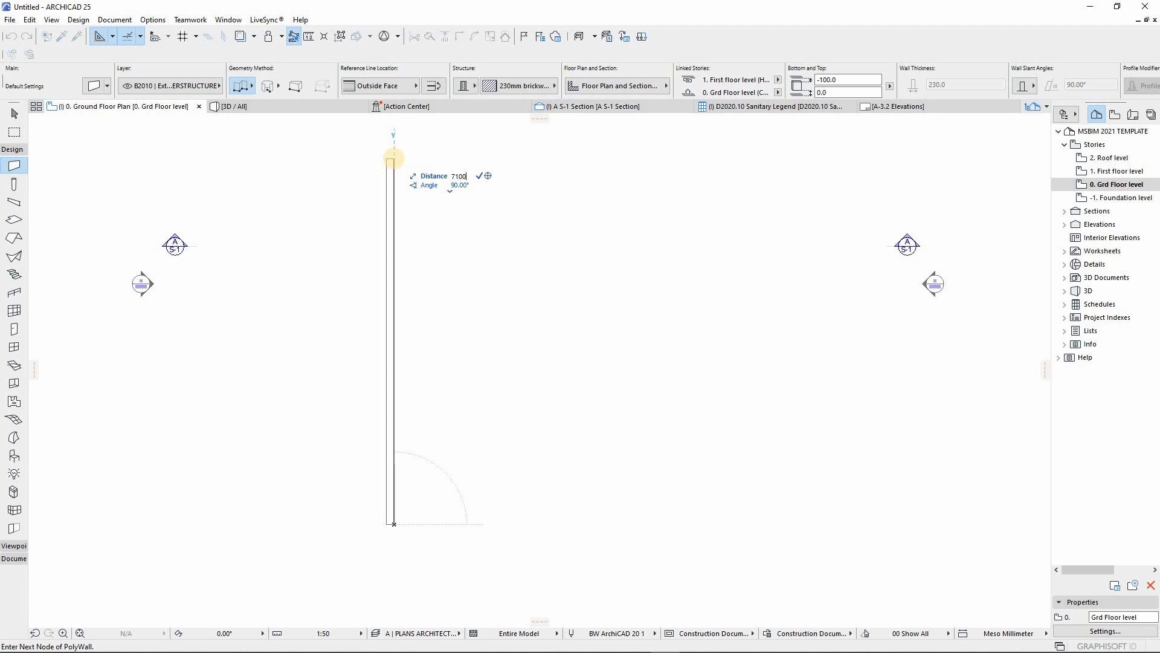
{"action": "key", "text": "Return"}
{"action": "right_click", "coordinate": [443, 361]}
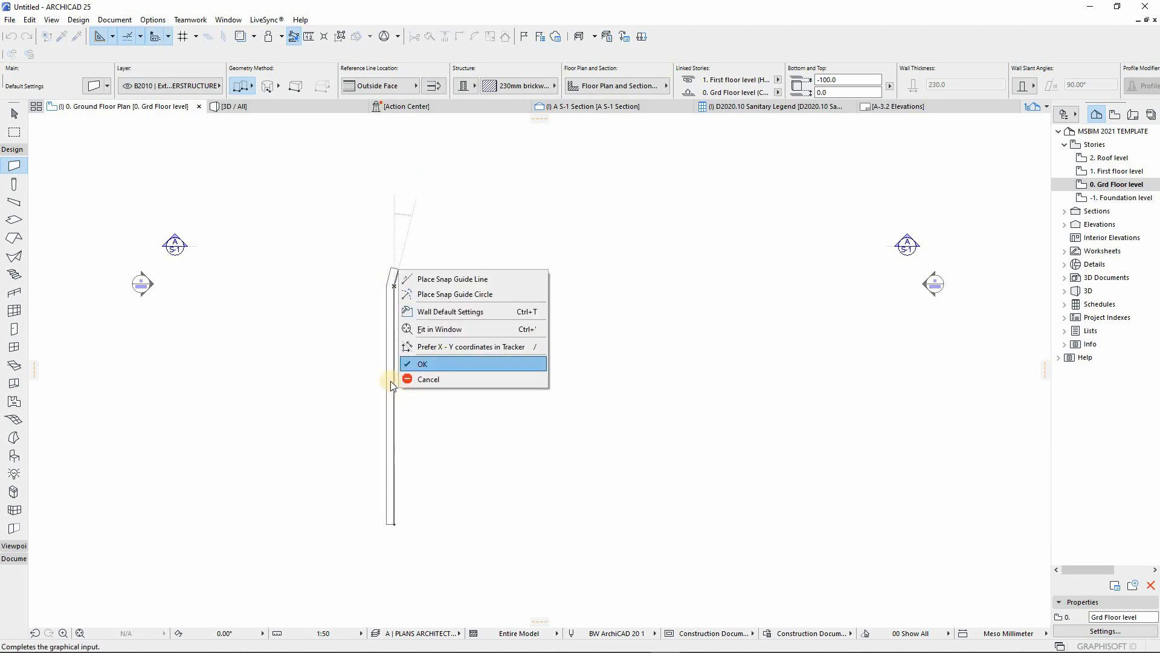
{"action": "left_click", "coordinate": [435, 364]}
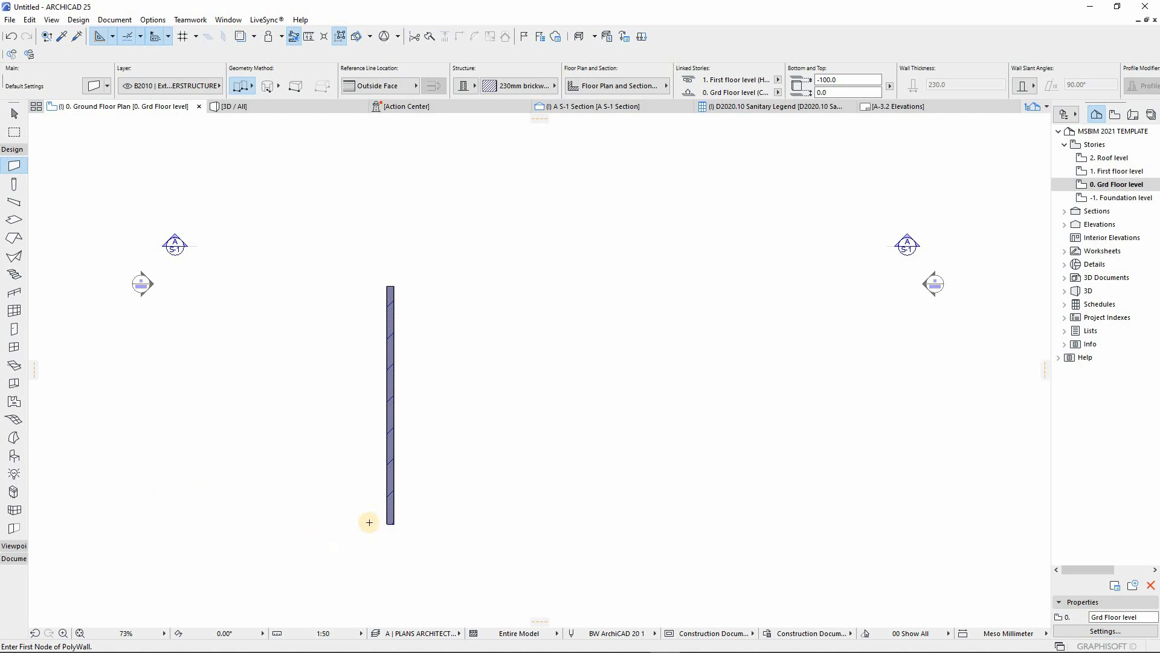
Switch the Wall tool to the saved wall type A1010 | Foundation Wall with Footing
{"action": "scroll", "coordinate": [391, 524], "scroll_direction": "up", "scroll_amount": 4}
{"action": "scroll", "coordinate": [391, 505], "scroll_direction": "down", "scroll_amount": 4}
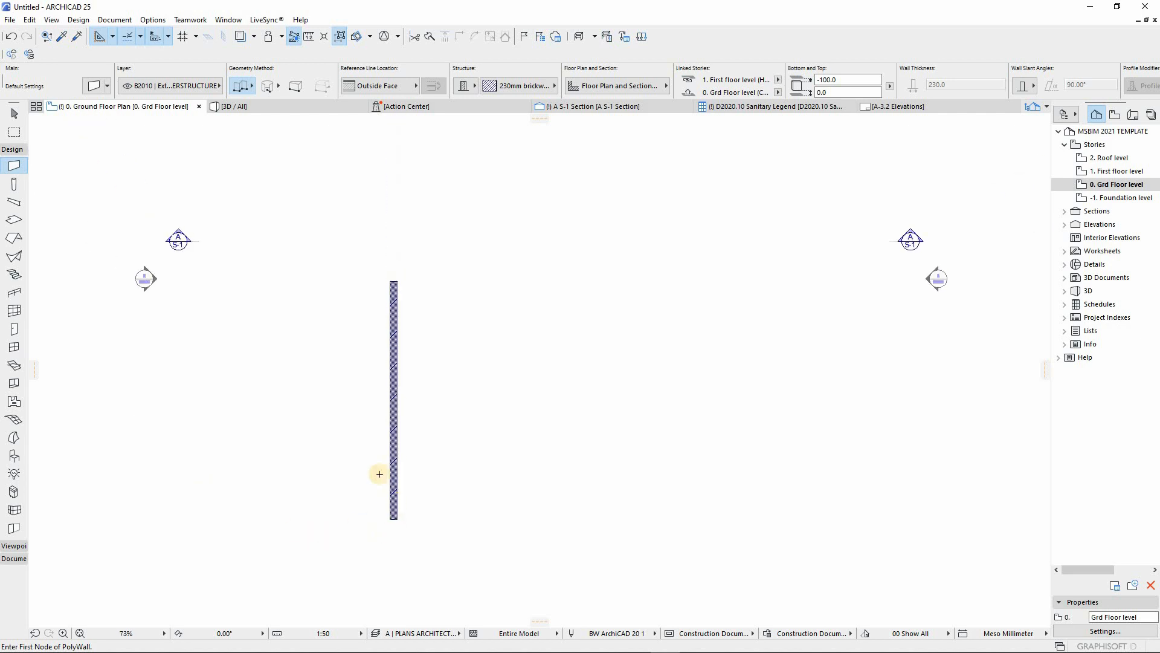
{"action": "scroll", "coordinate": [386, 289], "scroll_direction": "up", "scroll_amount": 1}
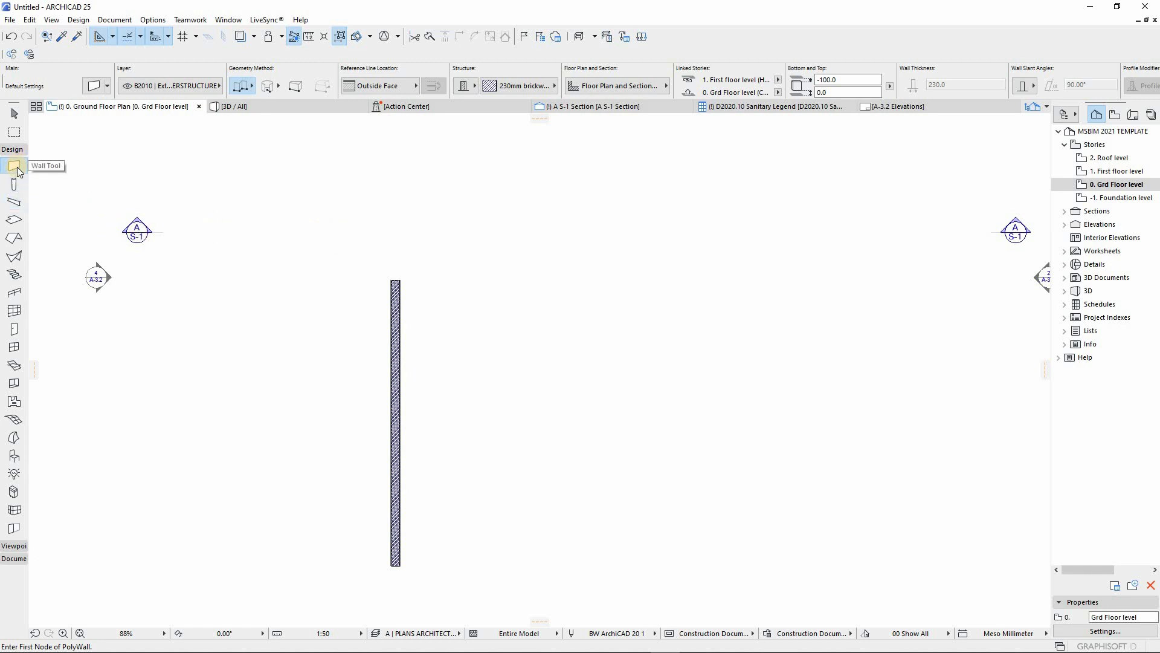
{"action": "left_click", "coordinate": [107, 85]}
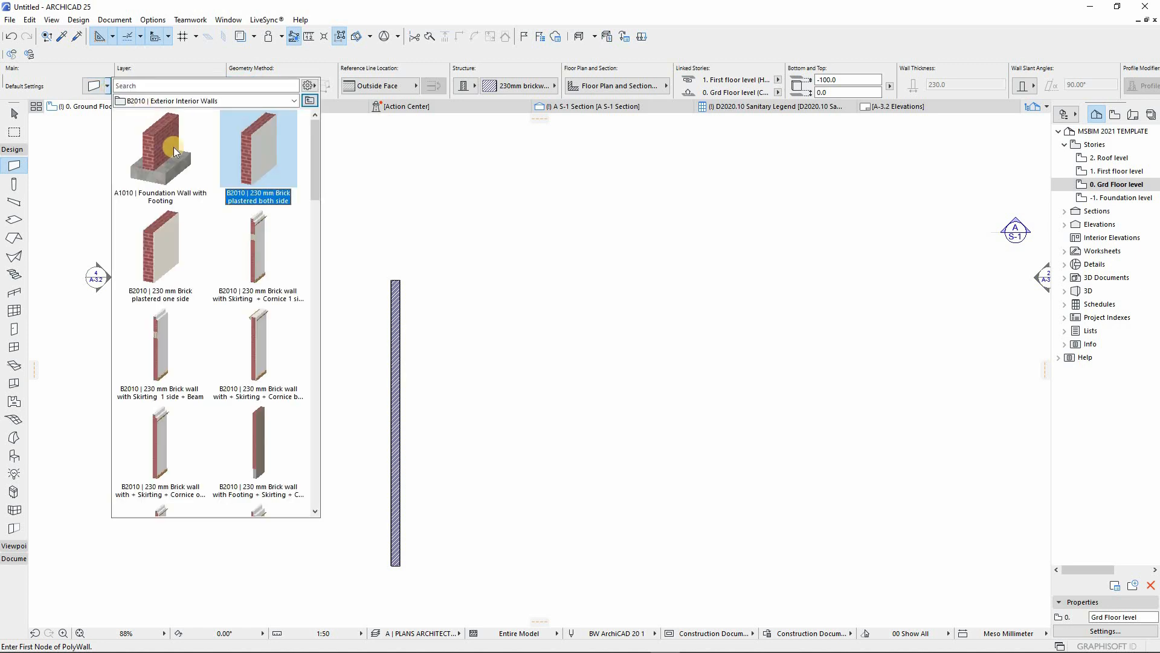
{"action": "left_click", "coordinate": [161, 176]}
Draw a vertical foundation wall about 457 mm long, starting at the brick wall's lower right corner
{"action": "scroll", "coordinate": [416, 525], "scroll_direction": "up", "scroll_amount": 5}
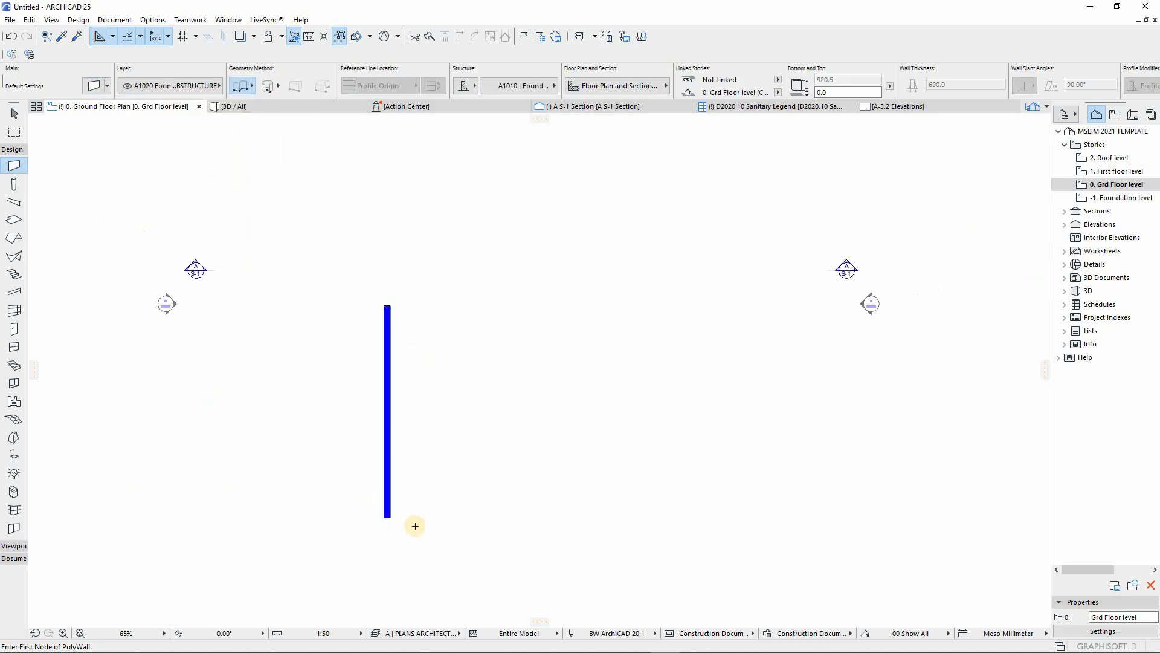
{"action": "scroll", "coordinate": [393, 520], "scroll_direction": "up", "scroll_amount": 8}
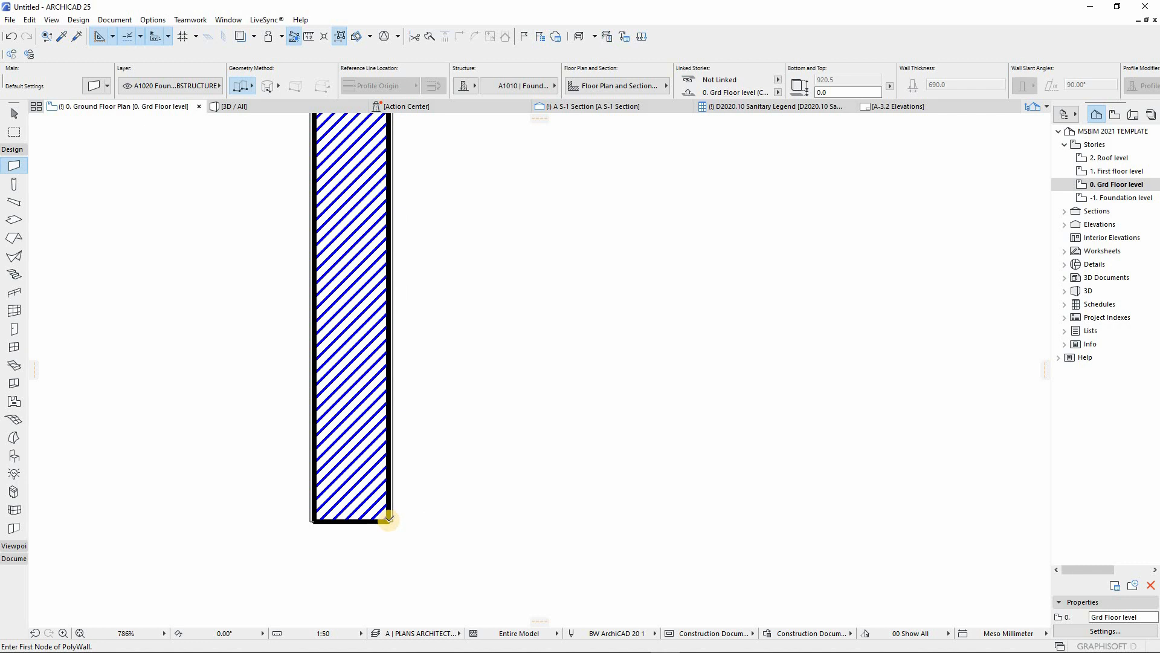
{"action": "left_click", "coordinate": [389, 518]}
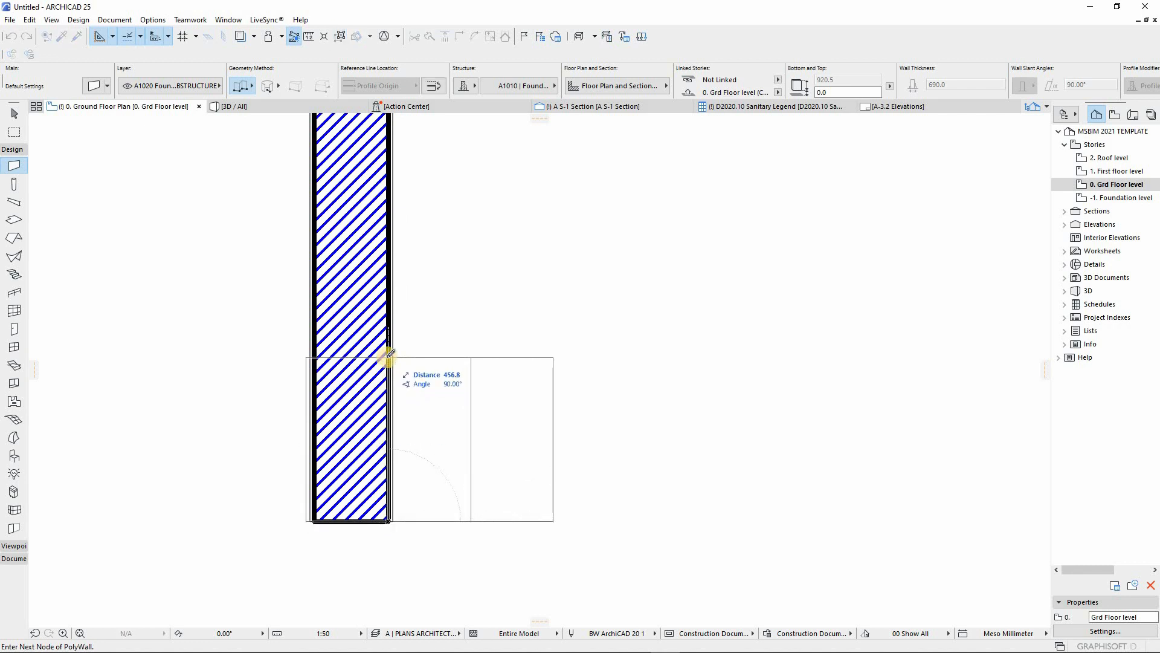
{"action": "left_click", "coordinate": [387, 357]}
{"action": "left_click", "coordinate": [388, 357]}
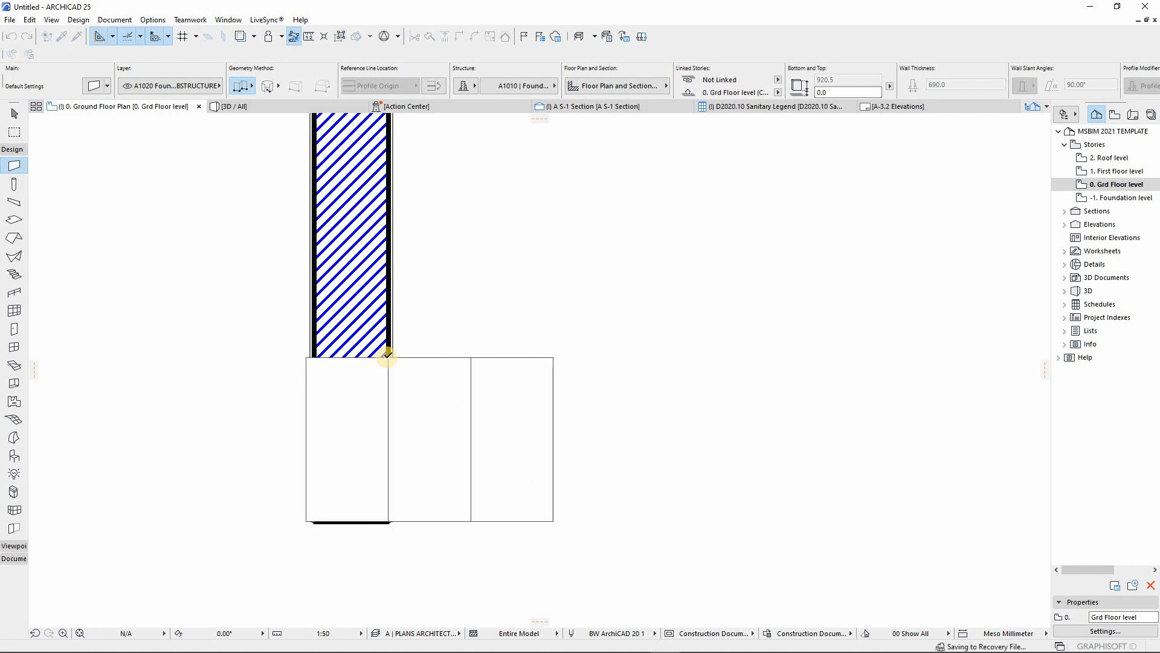
Move the foundation wall sideways so its reference line aligns with the brick wall's left face
{"action": "key", "text": "Escape"}
{"action": "left_click", "coordinate": [480, 370]}
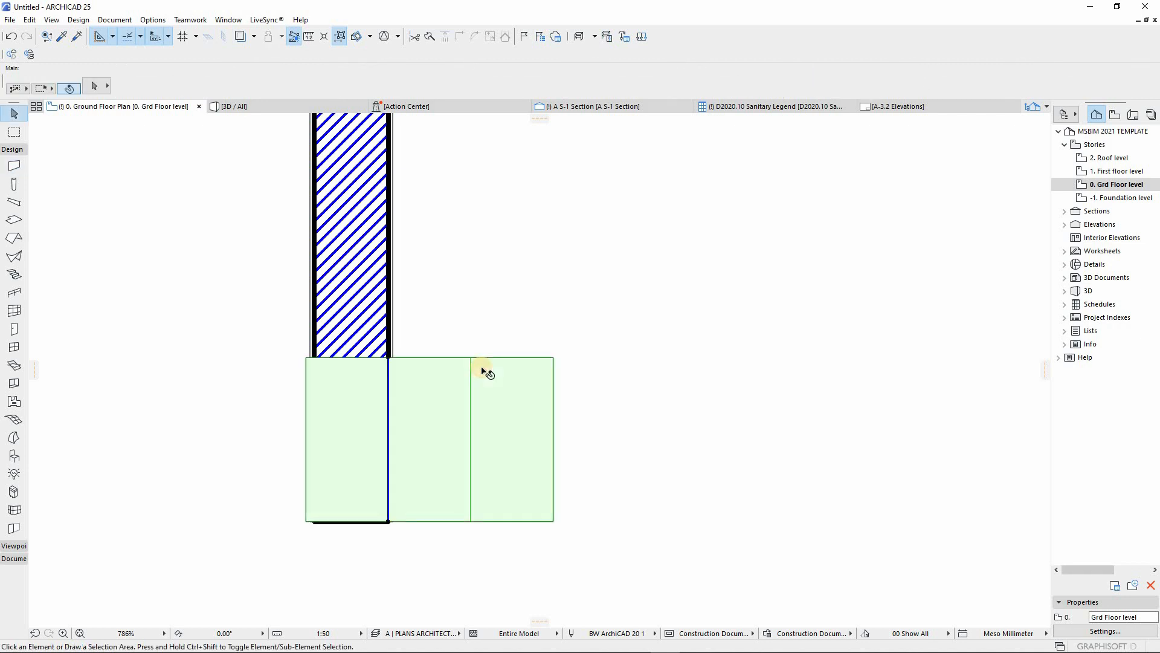
{"action": "left_click_drag", "start_coordinate": [389, 357], "coordinate": [305, 356]}
{"action": "scroll", "coordinate": [315, 361], "scroll_direction": "up", "scroll_amount": 3}
{"action": "scroll", "coordinate": [367, 381], "scroll_direction": "down", "scroll_amount": 3}
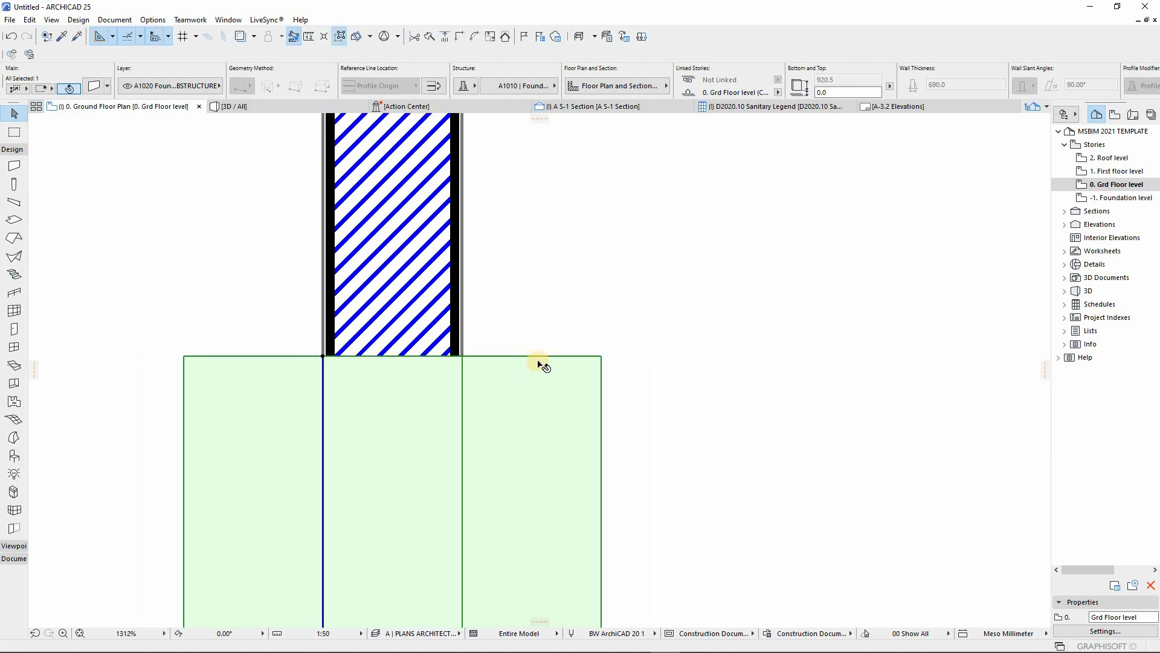
Stretch the foundation wall's upper end vertically to the top end of the brick wall
{"action": "scroll", "coordinate": [338, 466], "scroll_direction": "down", "scroll_amount": 3}
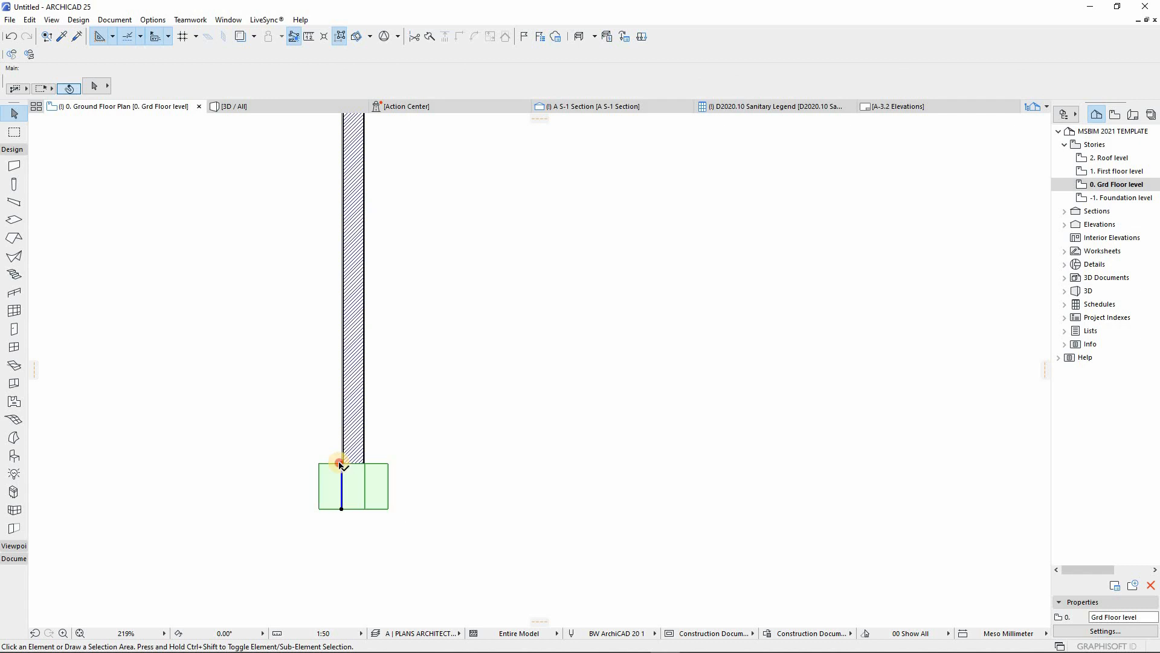
{"action": "left_click", "coordinate": [342, 462]}
{"action": "scroll", "coordinate": [336, 322], "scroll_direction": "down", "scroll_amount": 3}
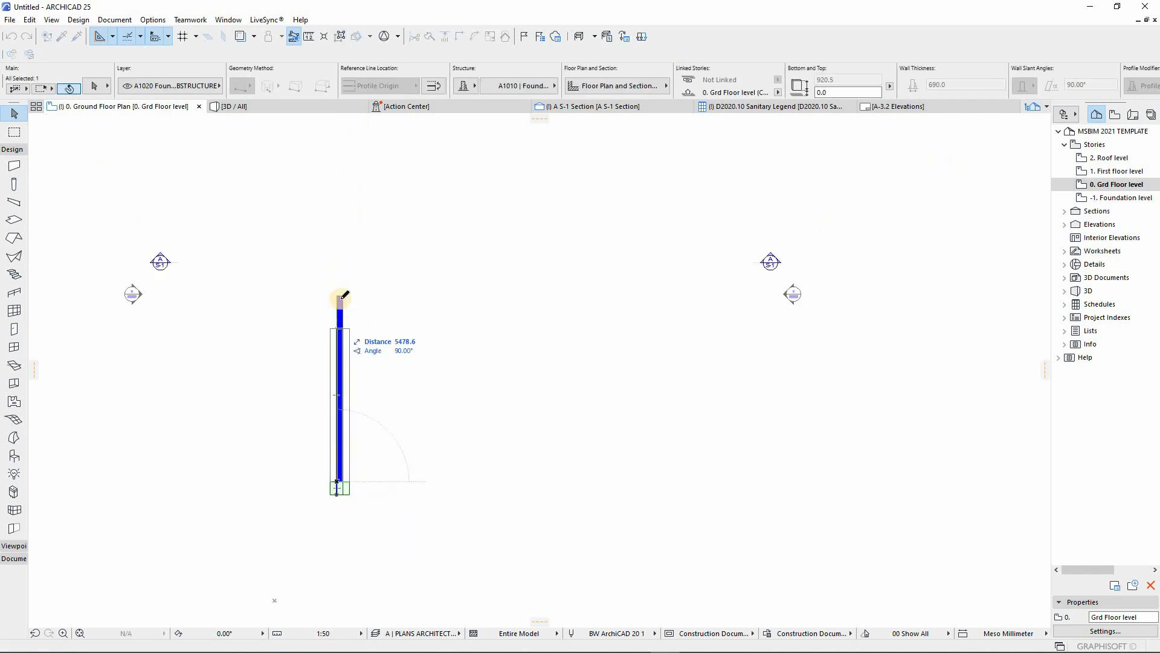
{"action": "key", "text": "Escape"}
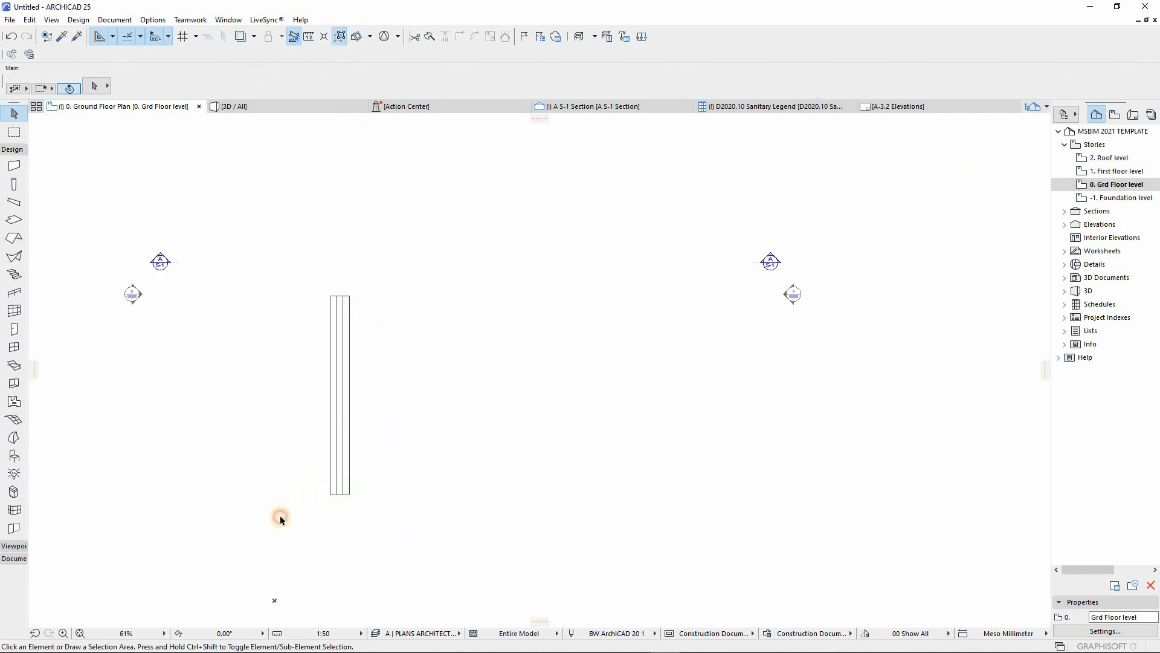
Select the brick and foundation walls together and move them straight up the plan, across the A S-1 section line
{"action": "left_click", "coordinate": [279, 517]}
{"action": "left_click", "coordinate": [357, 403]}
{"action": "left_click", "coordinate": [353, 410]}
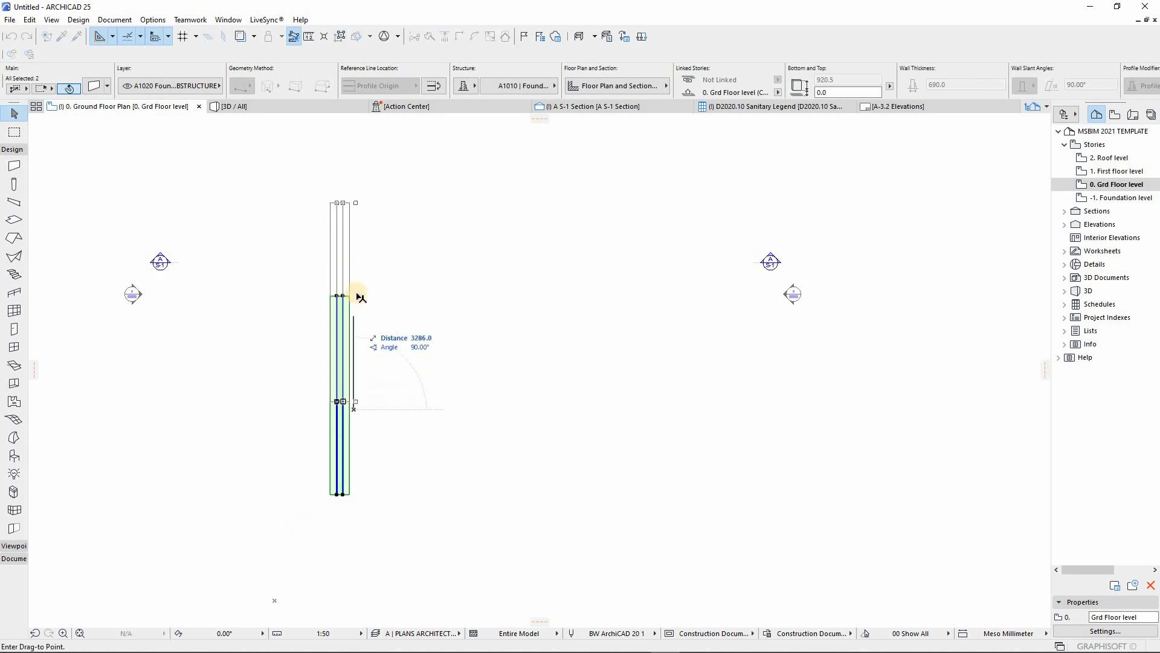
{"action": "left_click", "coordinate": [426, 314]}
{"action": "middle_click", "coordinate": [262, 328]}
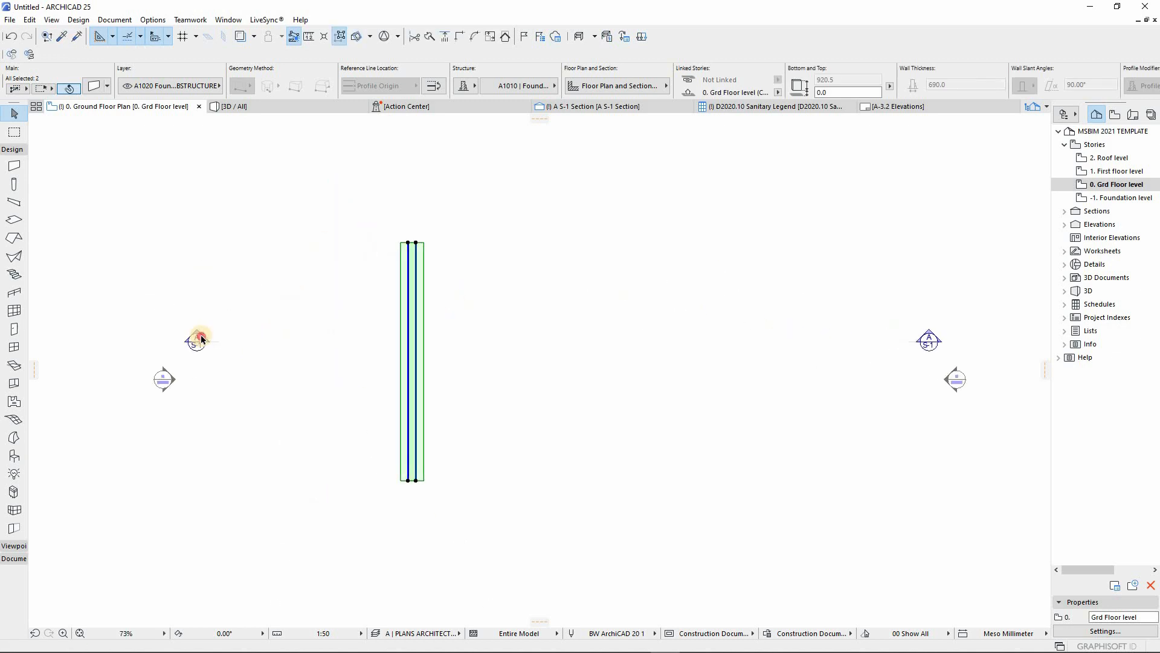
Open section A S-1 from its plan marker with the current view settings and examine the base of the wall
{"action": "left_click", "coordinate": [212, 344]}
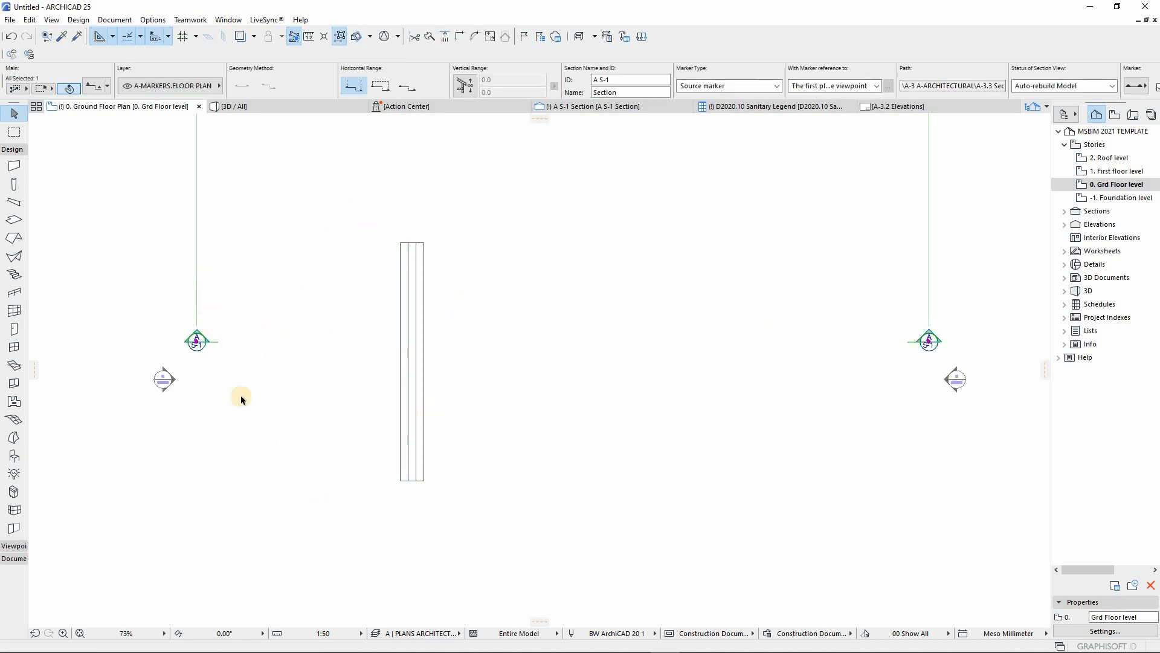
{"action": "right_click", "coordinate": [197, 340]}
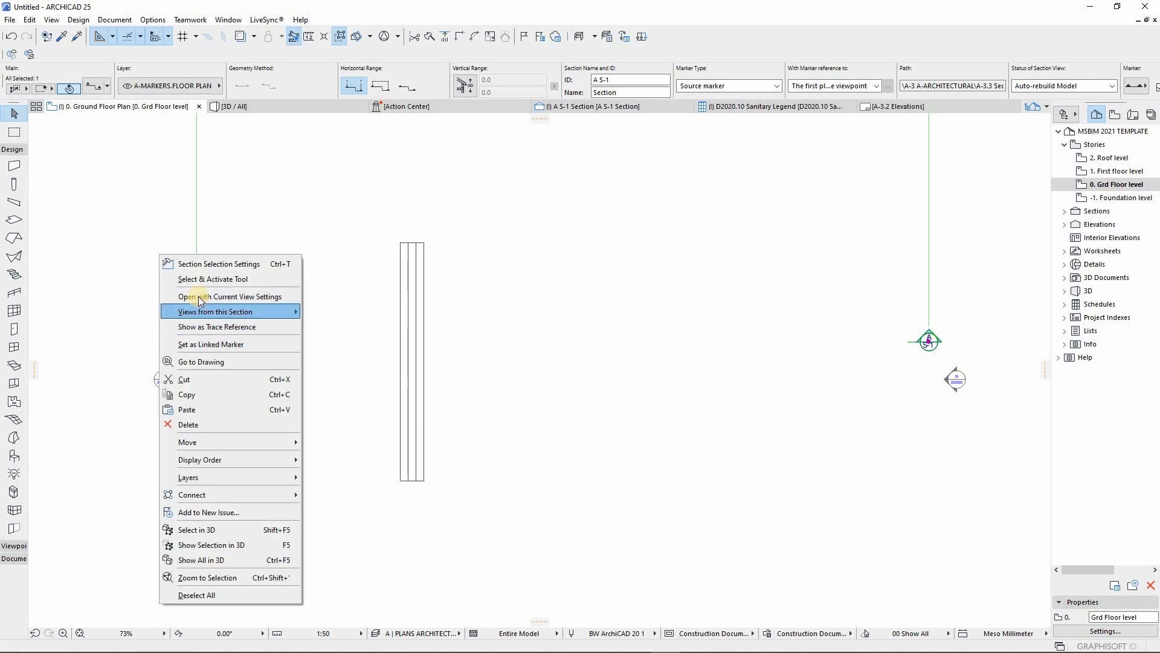
{"action": "left_click", "coordinate": [199, 297]}
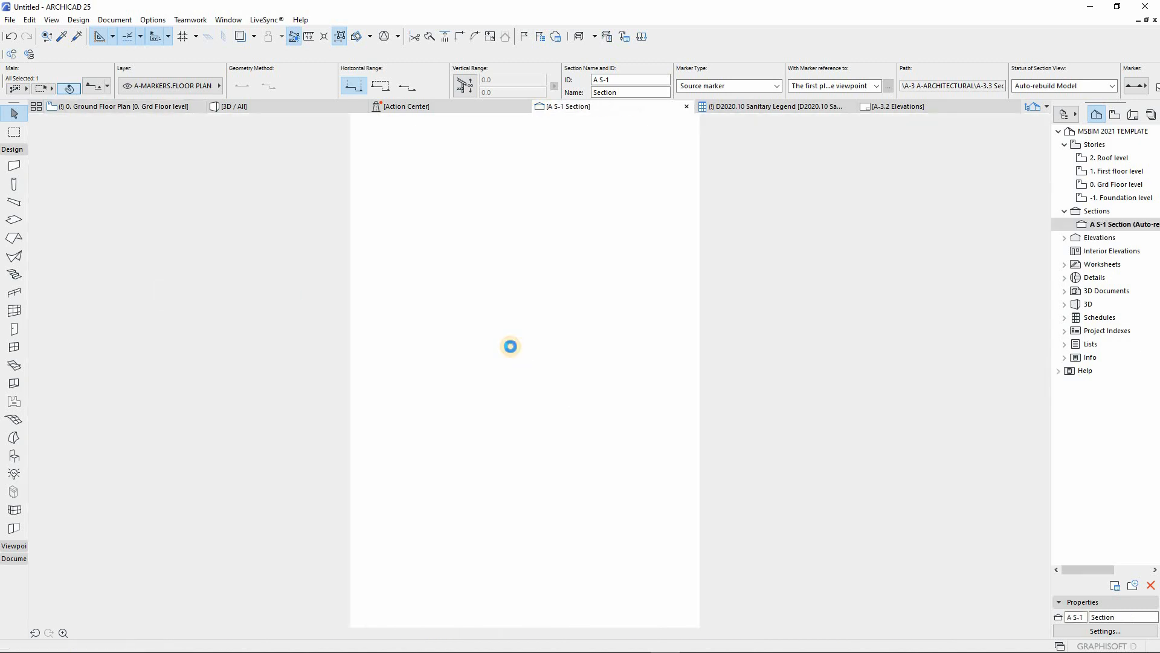
{"action": "scroll", "coordinate": [462, 440], "scroll_direction": "up", "scroll_amount": 5}
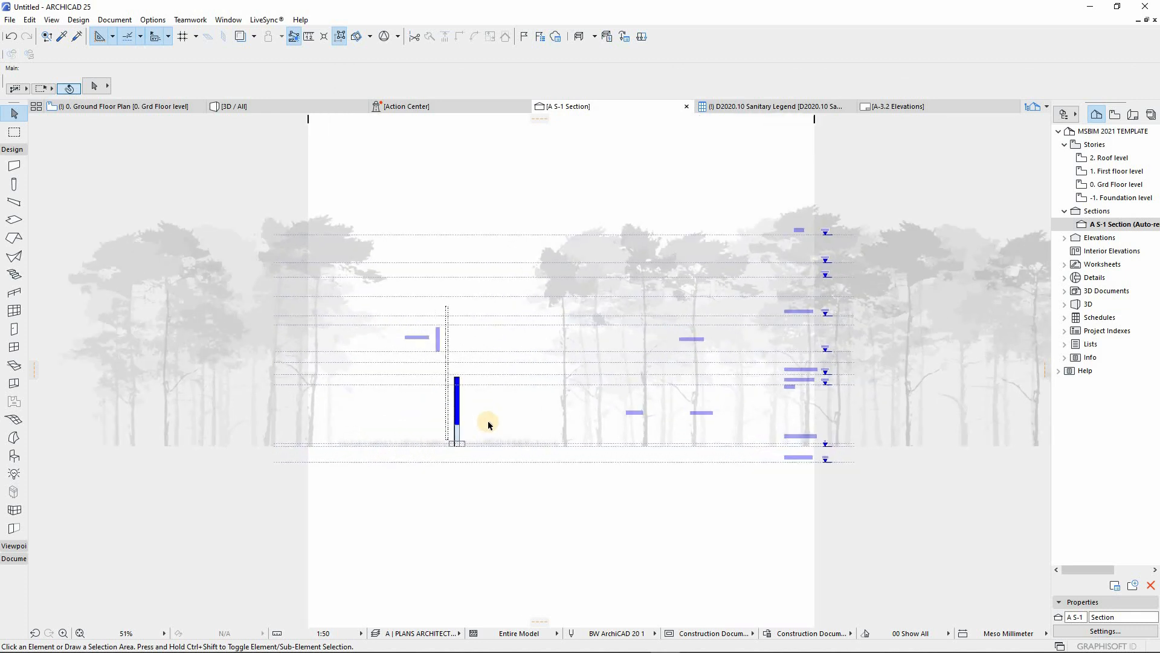
{"action": "scroll", "coordinate": [342, 501], "scroll_direction": "up", "scroll_amount": 3}
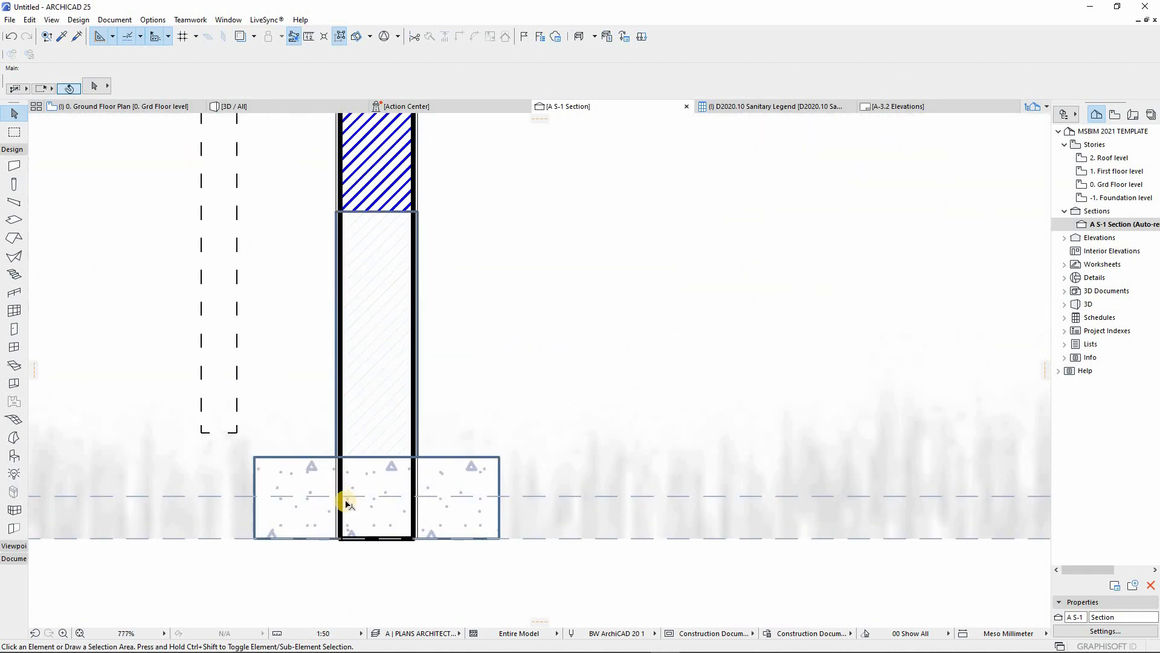
Set the home story of the foundation wall with footing to -1. Foundation level in the section
{"action": "scroll", "coordinate": [356, 509], "scroll_direction": "down", "scroll_amount": 1}
{"action": "left_click", "coordinate": [353, 357]}
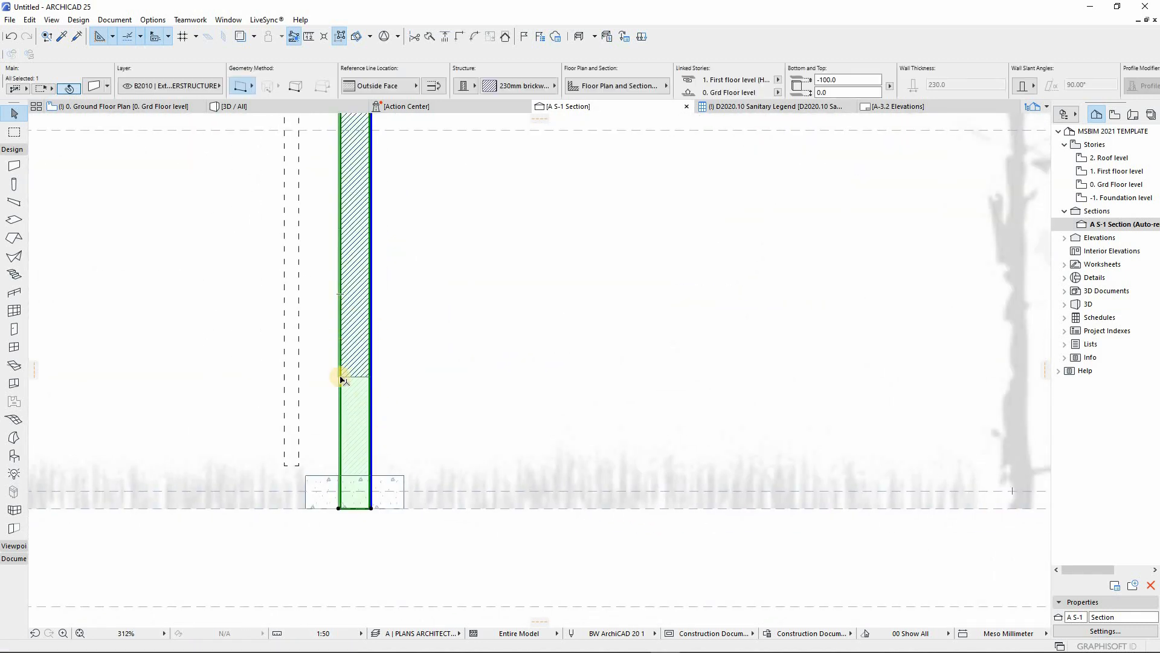
{"action": "scroll", "coordinate": [356, 403], "scroll_direction": "down", "scroll_amount": 5}
{"action": "scroll", "coordinate": [375, 407], "scroll_direction": "up", "scroll_amount": 4}
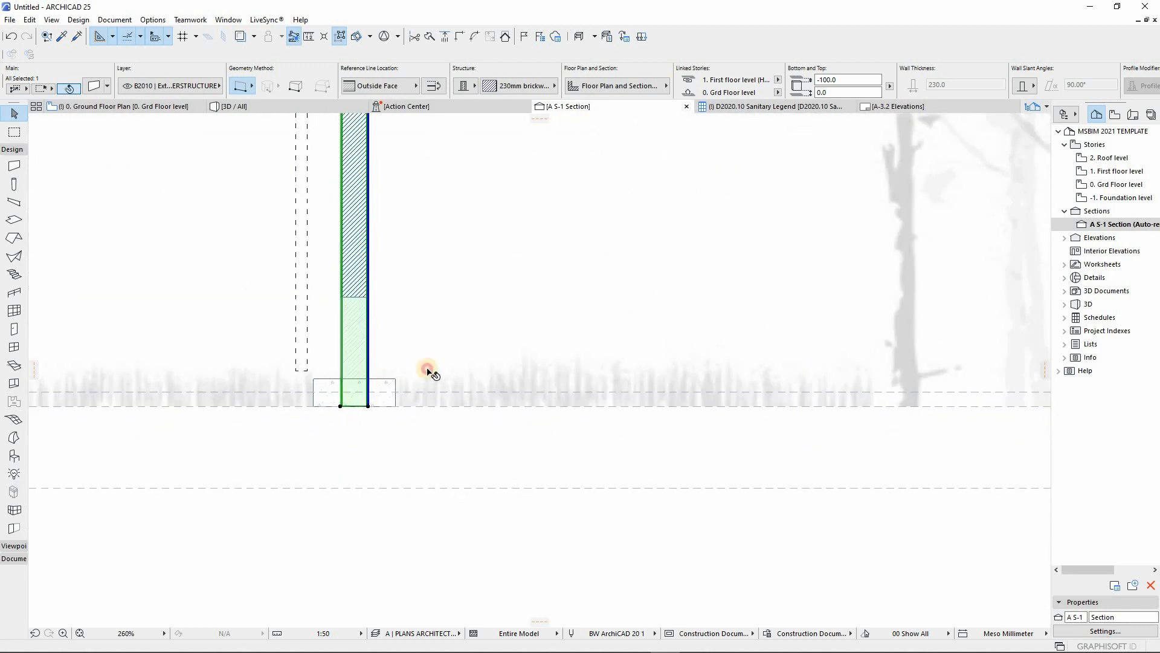
{"action": "left_click", "coordinate": [381, 393]}
{"action": "left_click", "coordinate": [777, 93]}
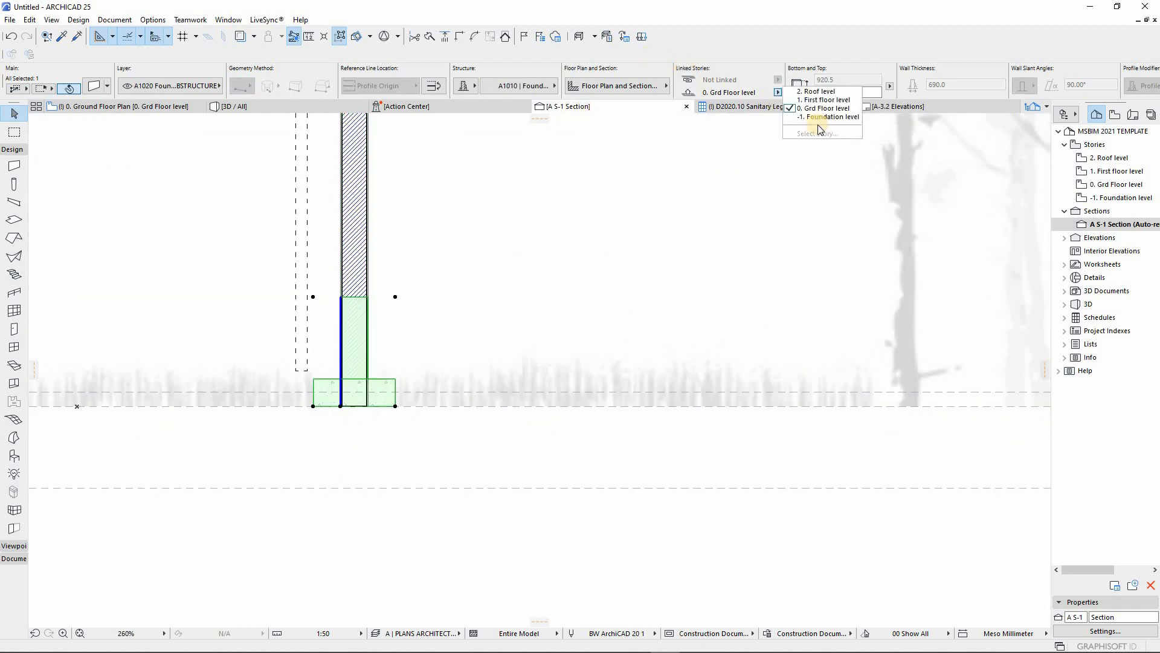
{"action": "left_click", "coordinate": [822, 123]}
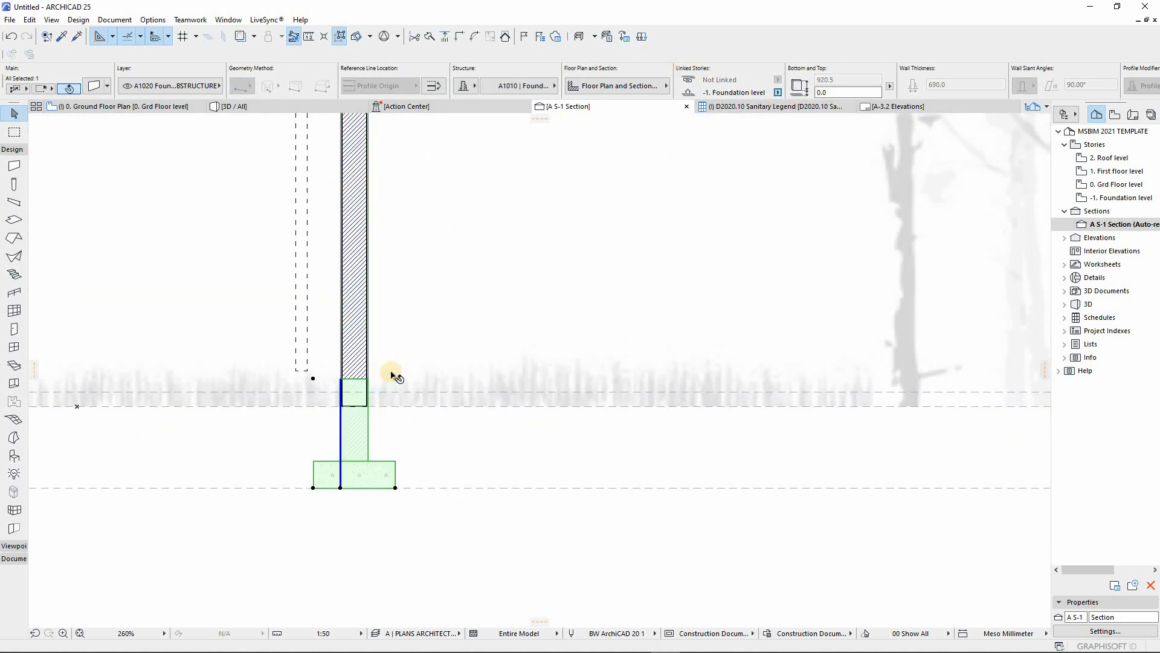
Select the brick wall in the section and examine how its base meets the foundation wall and the level lines
{"action": "scroll", "coordinate": [339, 480], "scroll_direction": "down", "scroll_amount": 2}
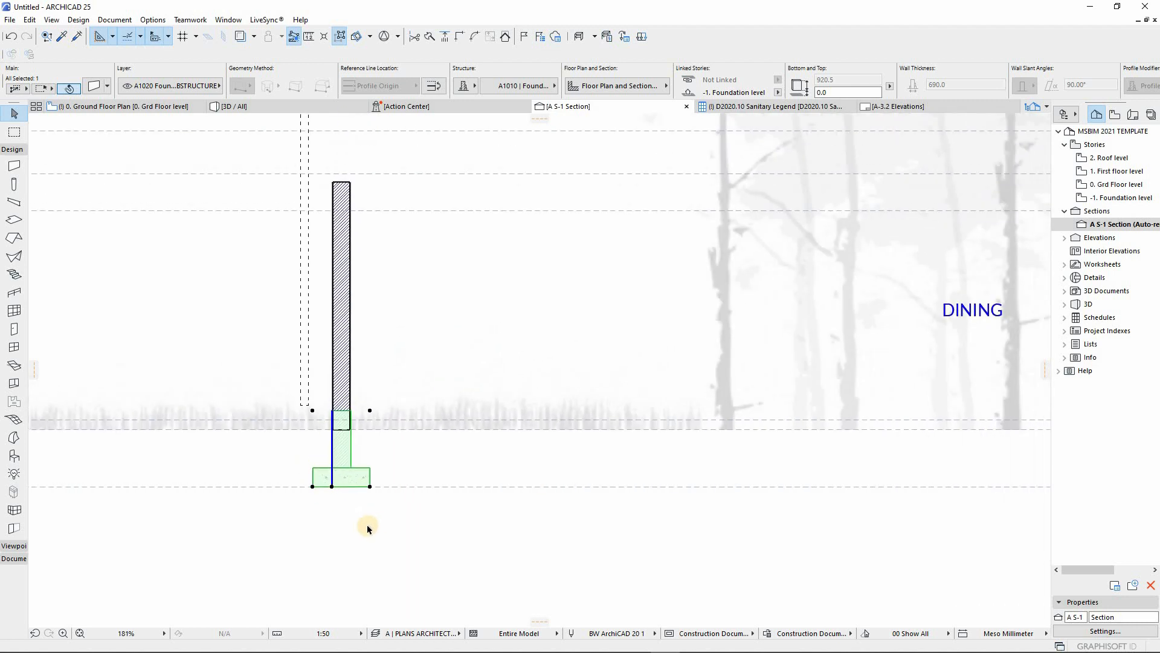
{"action": "left_click", "coordinate": [365, 446]}
{"action": "scroll", "coordinate": [345, 400], "scroll_direction": "up", "scroll_amount": 4}
{"action": "left_click", "coordinate": [353, 393]}
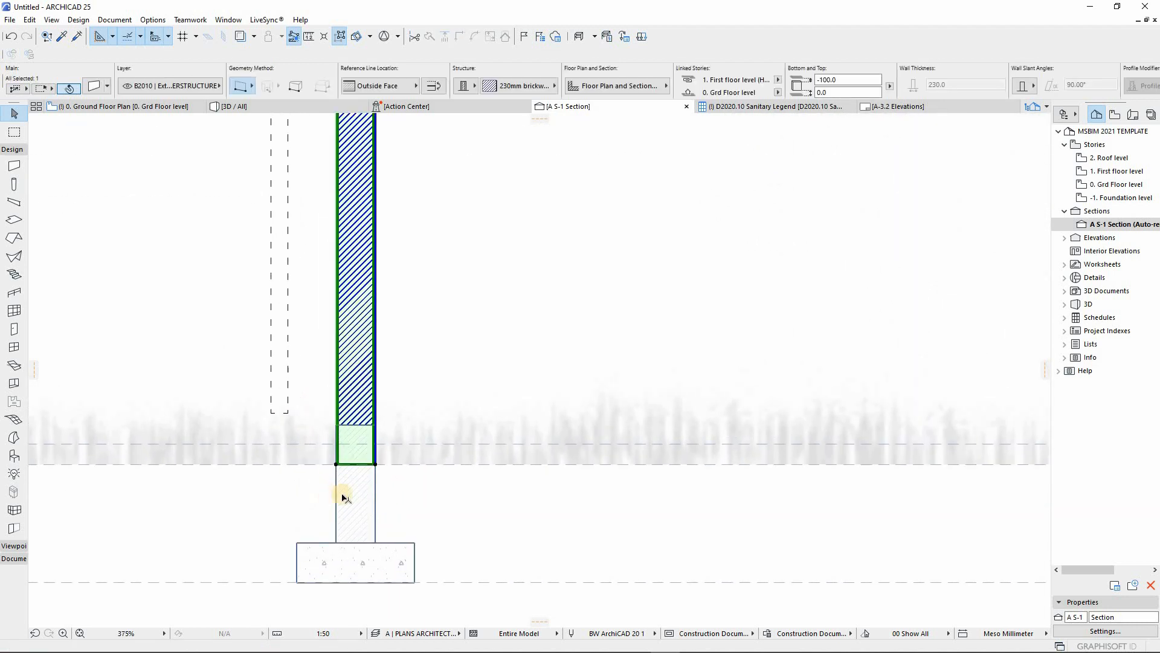
{"action": "scroll", "coordinate": [302, 511], "scroll_direction": "down", "scroll_amount": 5}
{"action": "scroll", "coordinate": [315, 510], "scroll_direction": "down", "scroll_amount": 1}
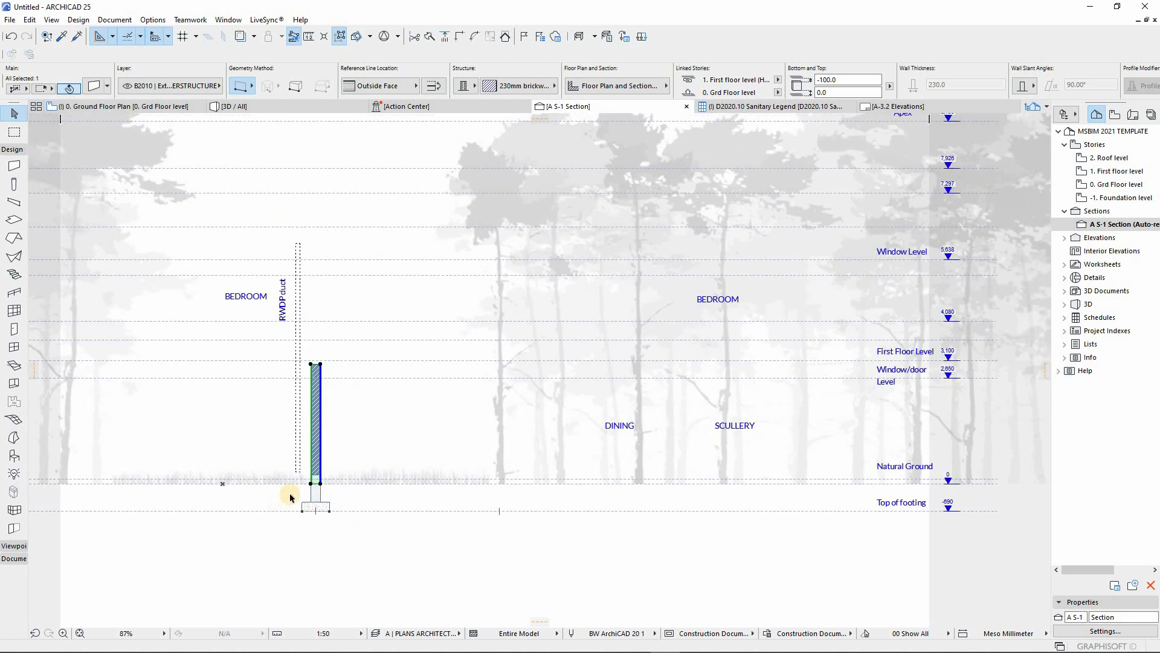
{"action": "scroll", "coordinate": [295, 490], "scroll_direction": "up", "scroll_amount": 2}
{"action": "scroll", "coordinate": [299, 491], "scroll_direction": "down", "scroll_amount": 2}
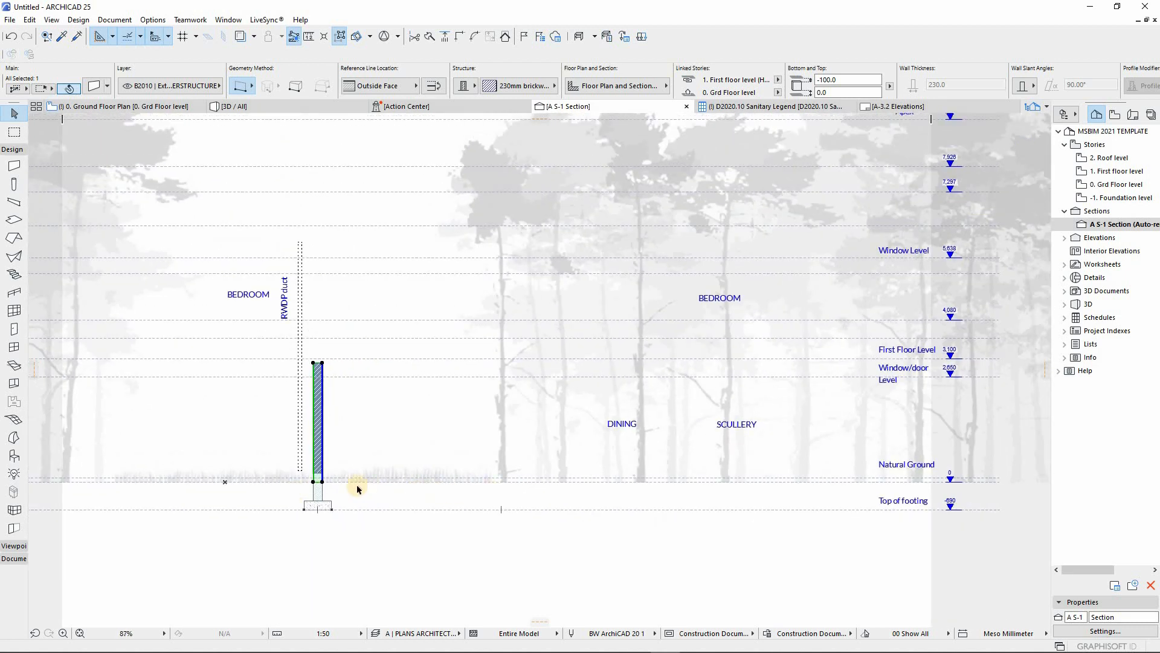
{"action": "scroll", "coordinate": [327, 482], "scroll_direction": "up", "scroll_amount": 7}
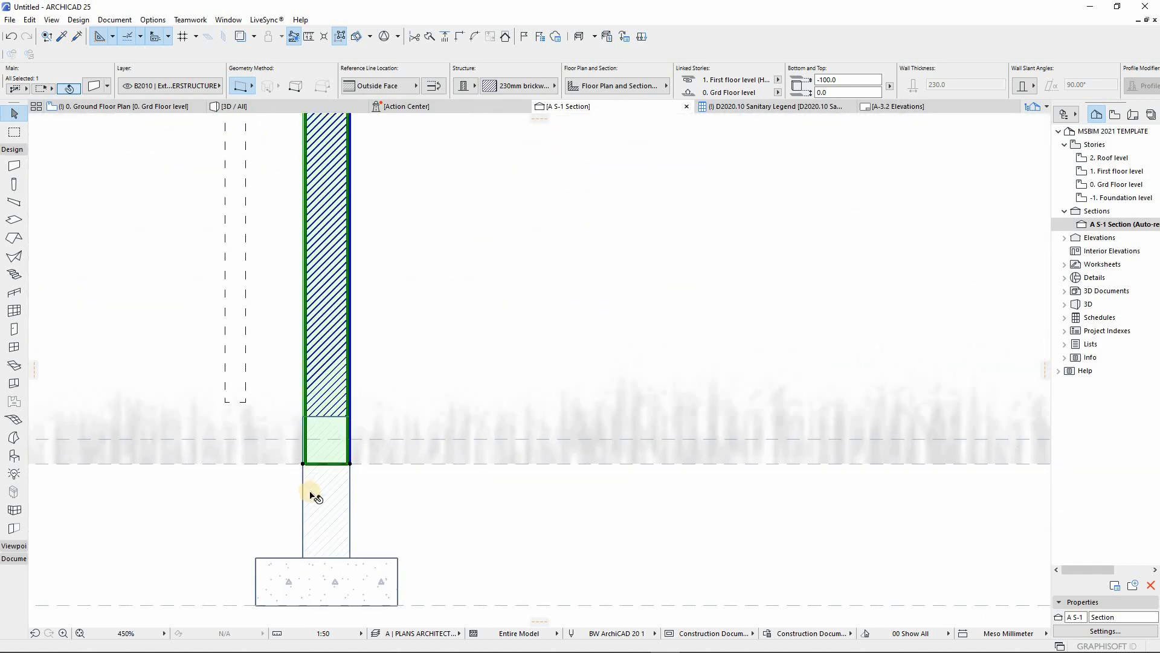
Set the brick wall's top offset to 0.0 and its bottom offset to 100
{"action": "left_click", "coordinate": [328, 371]}
{"action": "key", "text": "Tab"}
{"action": "type", "text": "0.0"}
{"action": "key", "text": "BackSpace"}
{"action": "key", "text": "BackSpace"}
{"action": "key", "text": "BackSpace"}
{"action": "type", "text": "10"}
{"action": "key", "text": "Return"}
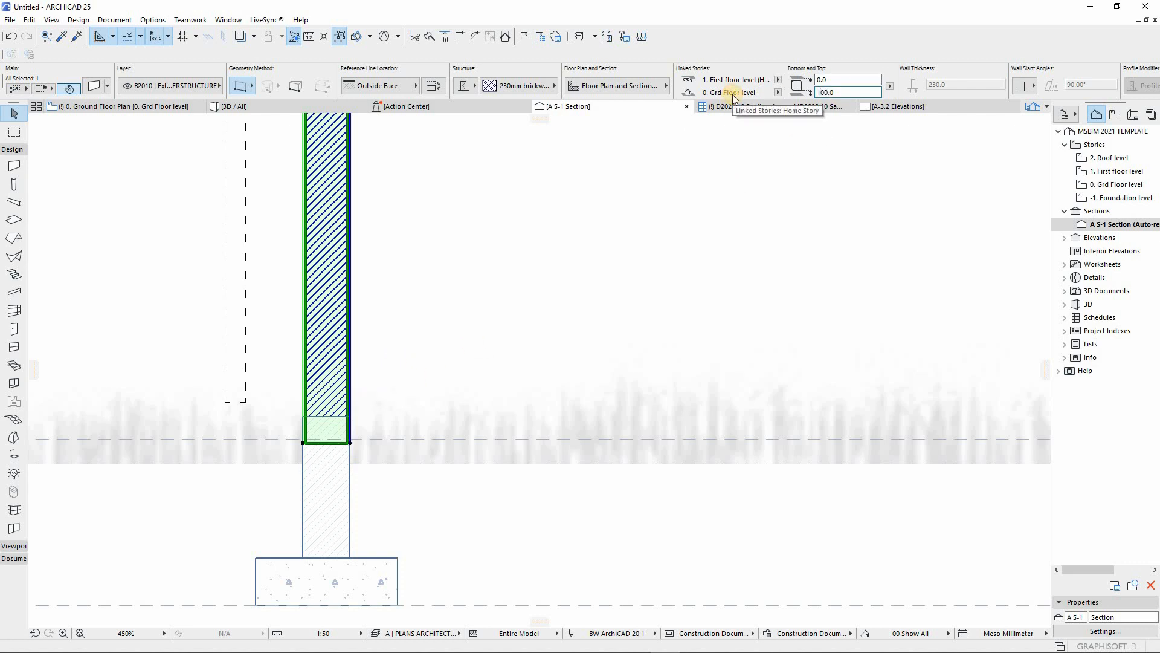
Set the brick wall's bottom offset from the ground floor story to 0.0
{"action": "scroll", "coordinate": [315, 462], "scroll_direction": "down", "scroll_amount": 1}
{"action": "scroll", "coordinate": [316, 464], "scroll_direction": "down", "scroll_amount": 2}
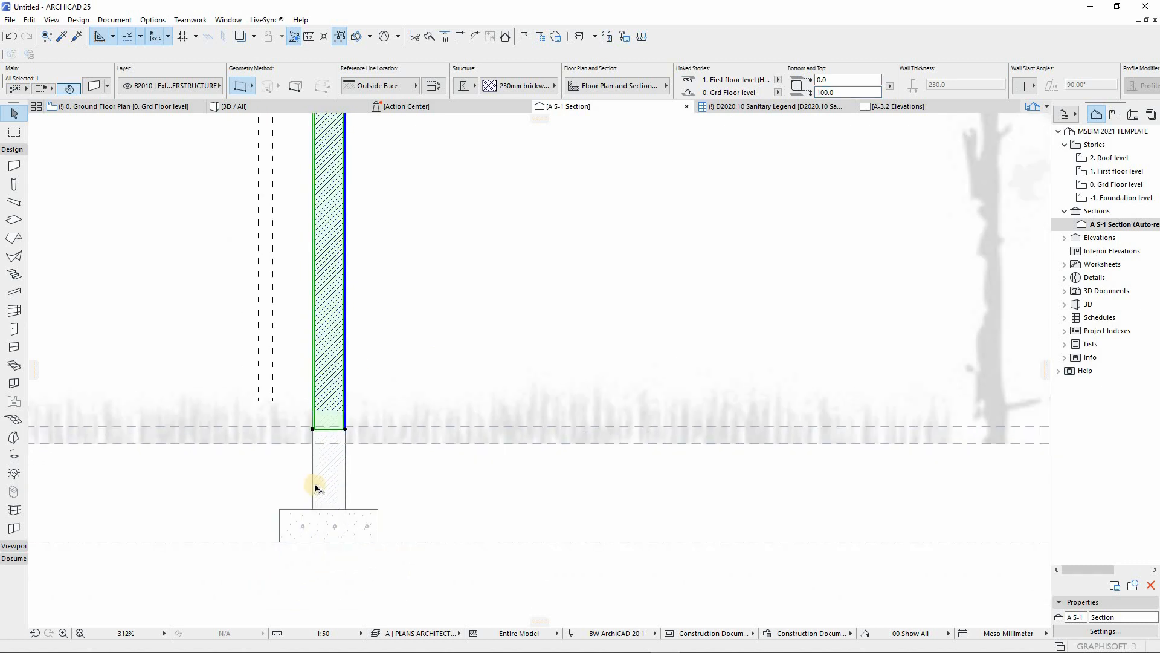
{"action": "double_click", "coordinate": [842, 94]}
{"action": "type", "text": "0.0"}
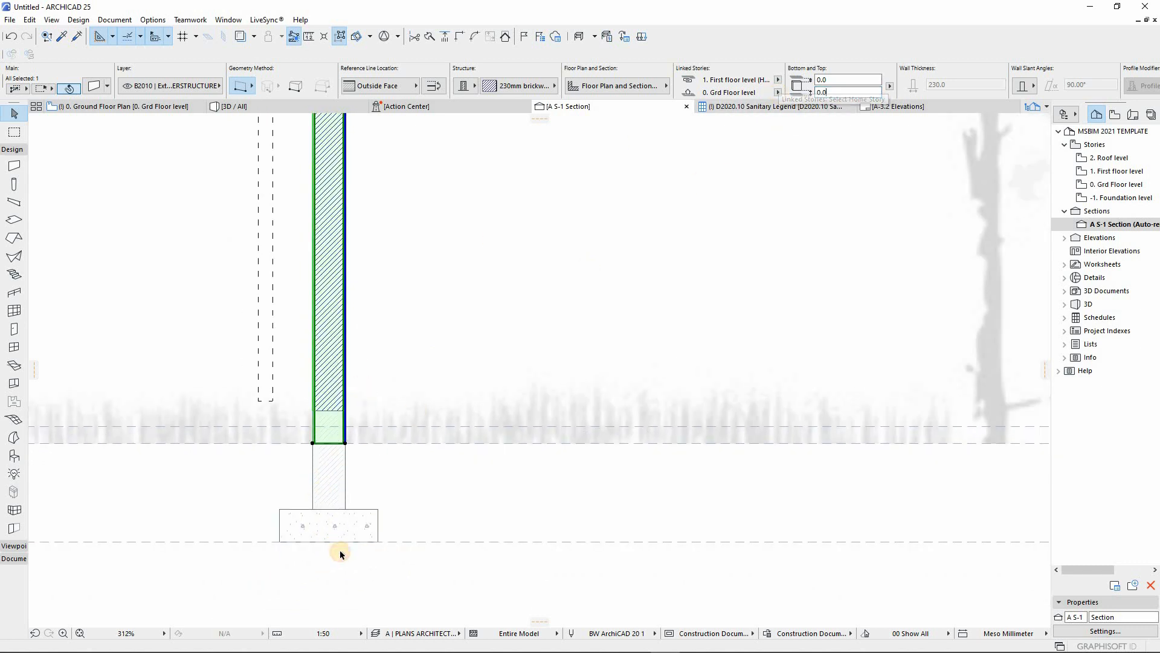
Move the foundation wall with footing down about 230 mm so the footing's upper corner sits on the foundation level line
{"action": "left_click", "coordinate": [379, 531]}
{"action": "key", "text": "ctrl+d"}
{"action": "scroll", "coordinate": [380, 510], "scroll_direction": "up", "scroll_amount": 2}
{"action": "left_click", "coordinate": [371, 496]}
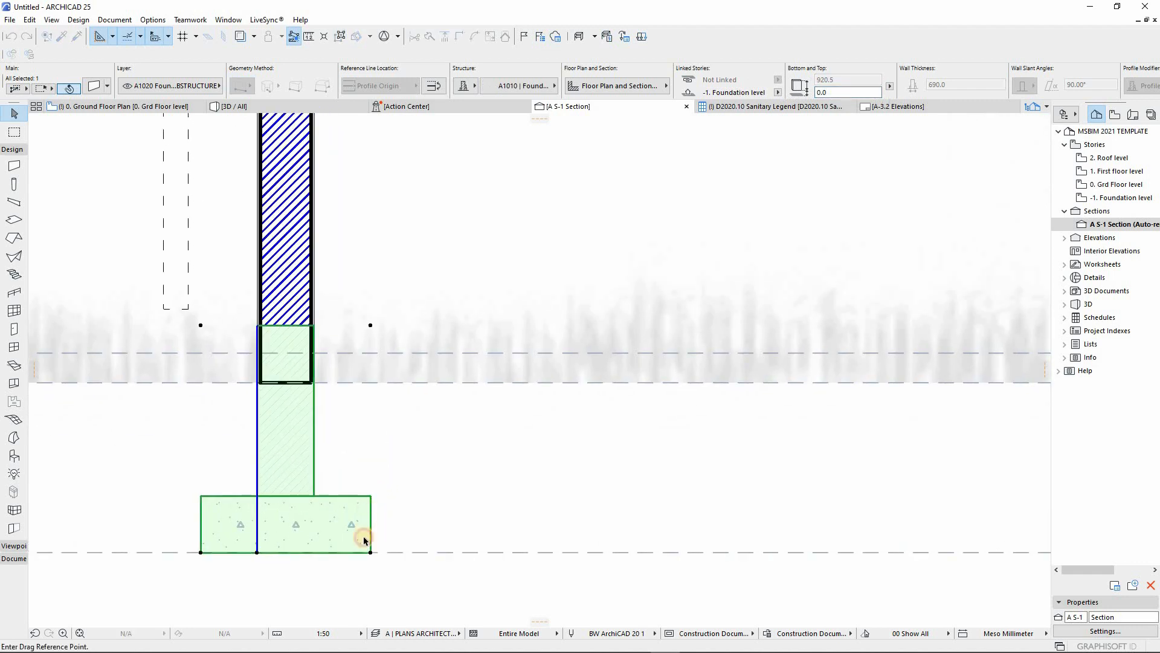
{"action": "left_click", "coordinate": [370, 555]}
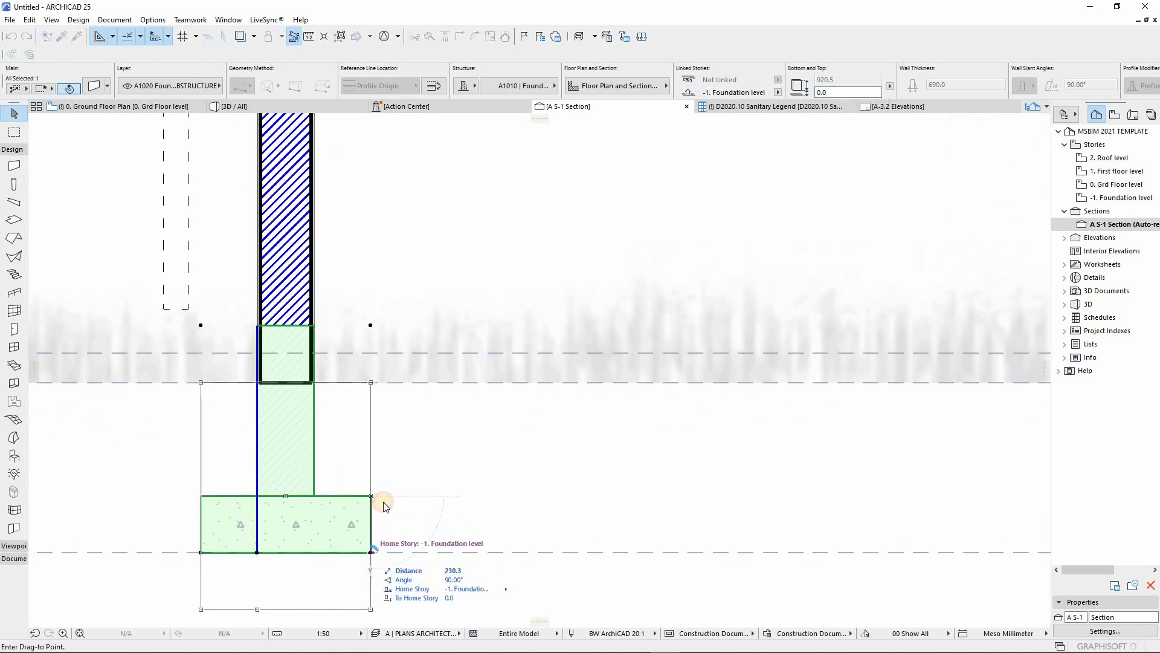
{"action": "scroll", "coordinate": [375, 500], "scroll_direction": "down", "scroll_amount": 1}
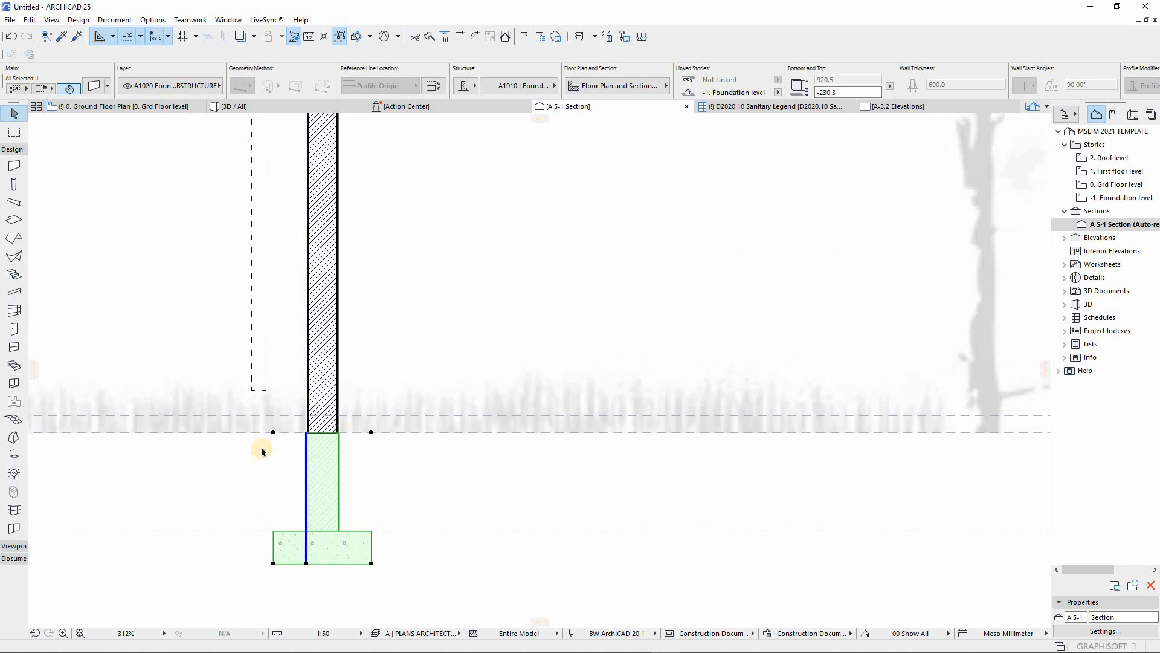
Examine the junction between the brick wall's base and the top of the foundation wall in the section
{"action": "left_click", "coordinate": [261, 447]}
{"action": "scroll", "coordinate": [289, 481], "scroll_direction": "down", "scroll_amount": 3}
{"action": "scroll", "coordinate": [292, 440], "scroll_direction": "up", "scroll_amount": 2}
{"action": "scroll", "coordinate": [303, 492], "scroll_direction": "up", "scroll_amount": 4}
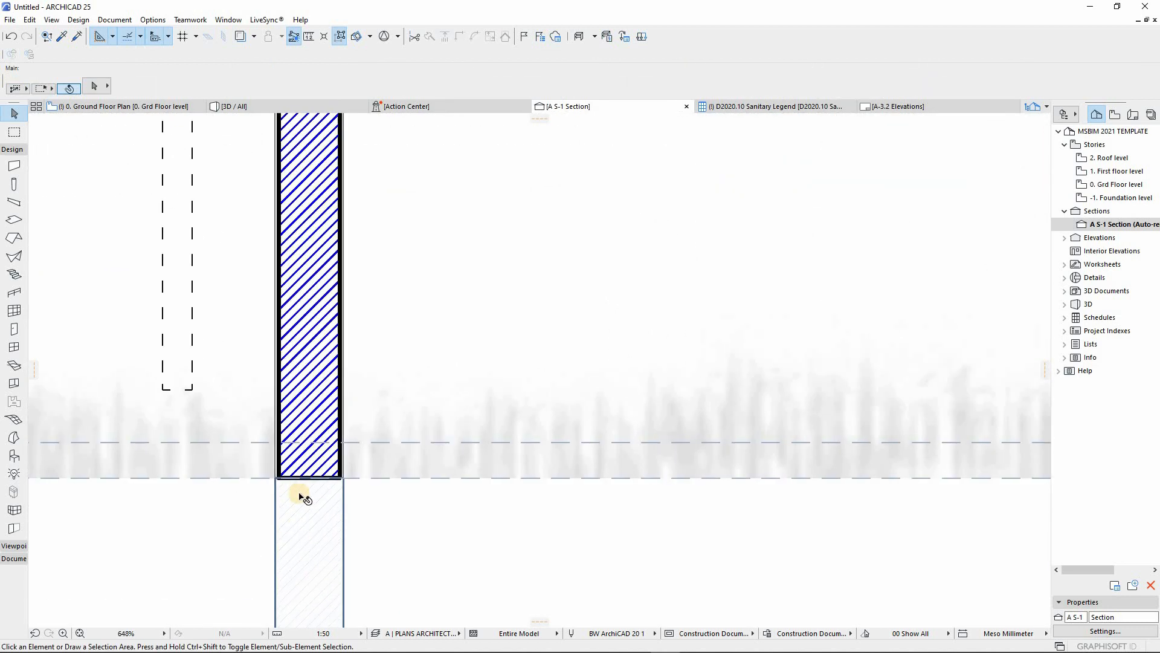
{"action": "scroll", "coordinate": [278, 453], "scroll_direction": "up", "scroll_amount": 4}
{"action": "left_click", "coordinate": [347, 316]}
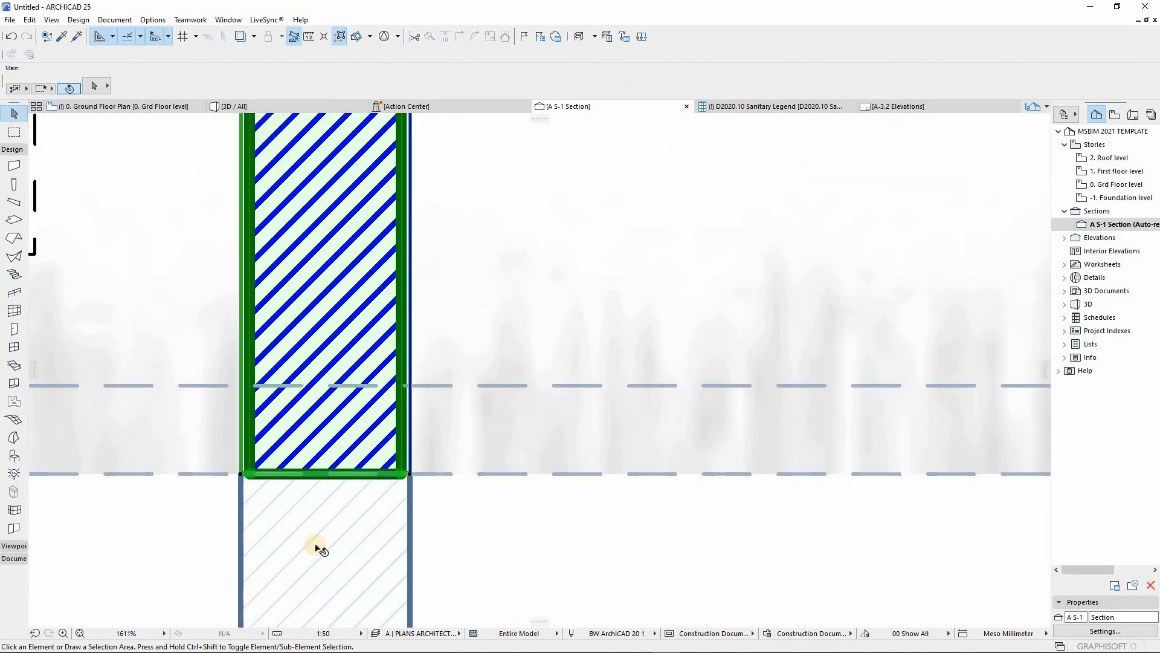
{"action": "left_click", "coordinate": [317, 387]}
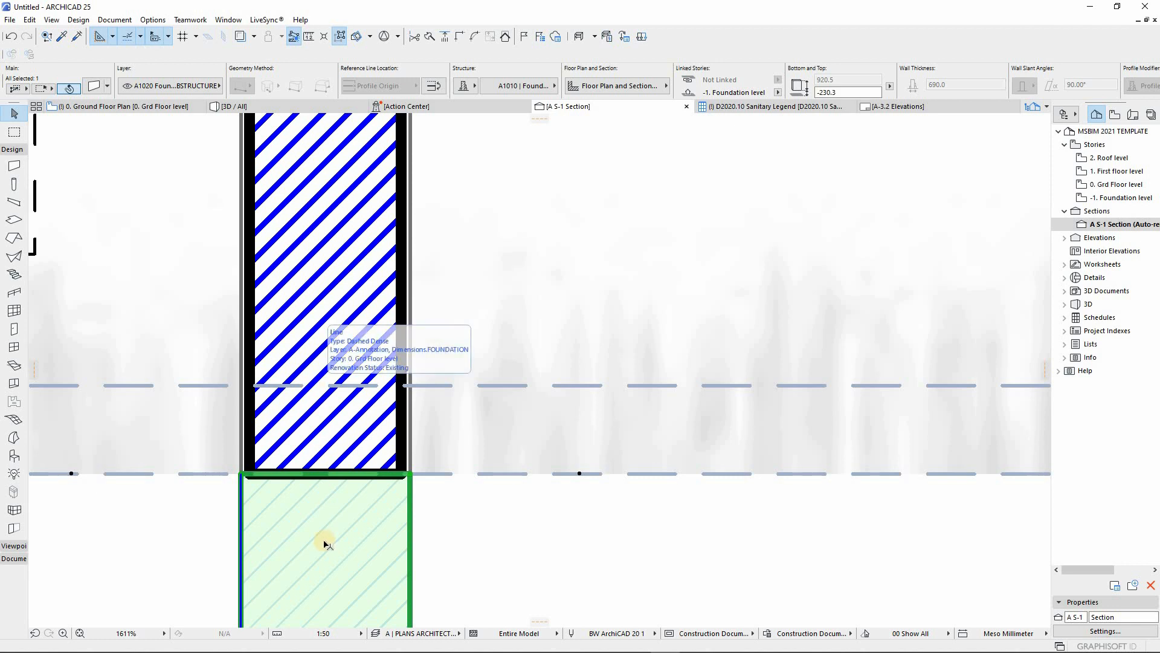
{"action": "scroll", "coordinate": [324, 535], "scroll_direction": "down", "scroll_amount": 4}
{"action": "scroll", "coordinate": [324, 532], "scroll_direction": "down", "scroll_amount": 3}
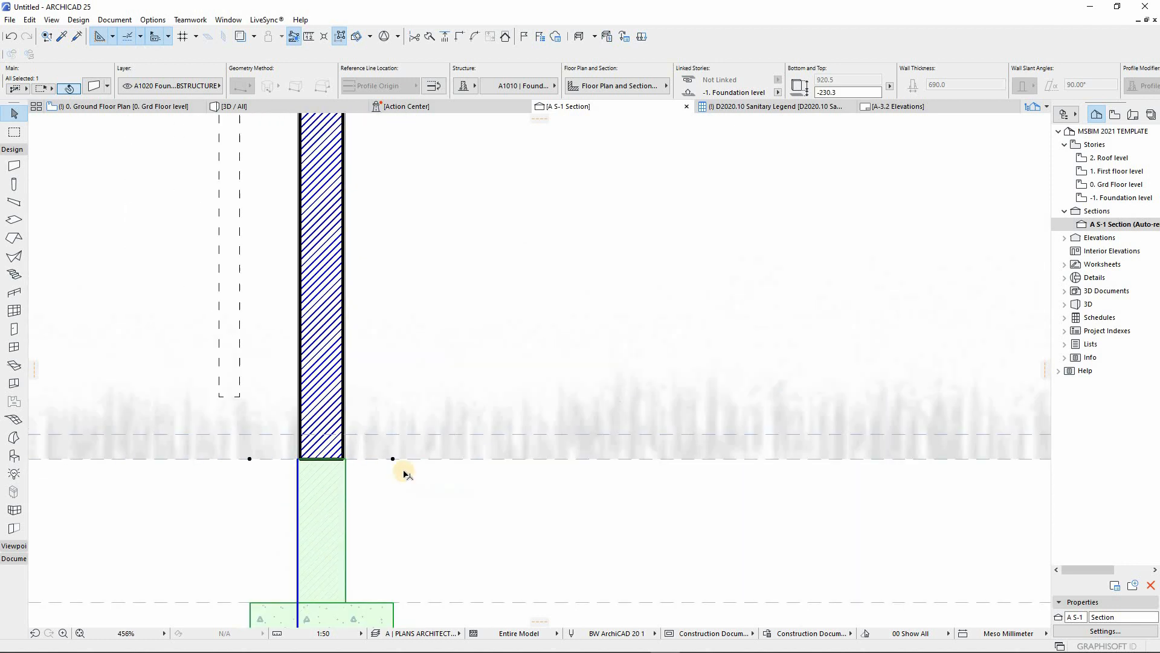
Select the brick and foundation walls in the section, show only them in 3D, and select both there
{"action": "left_click", "coordinate": [314, 386]}
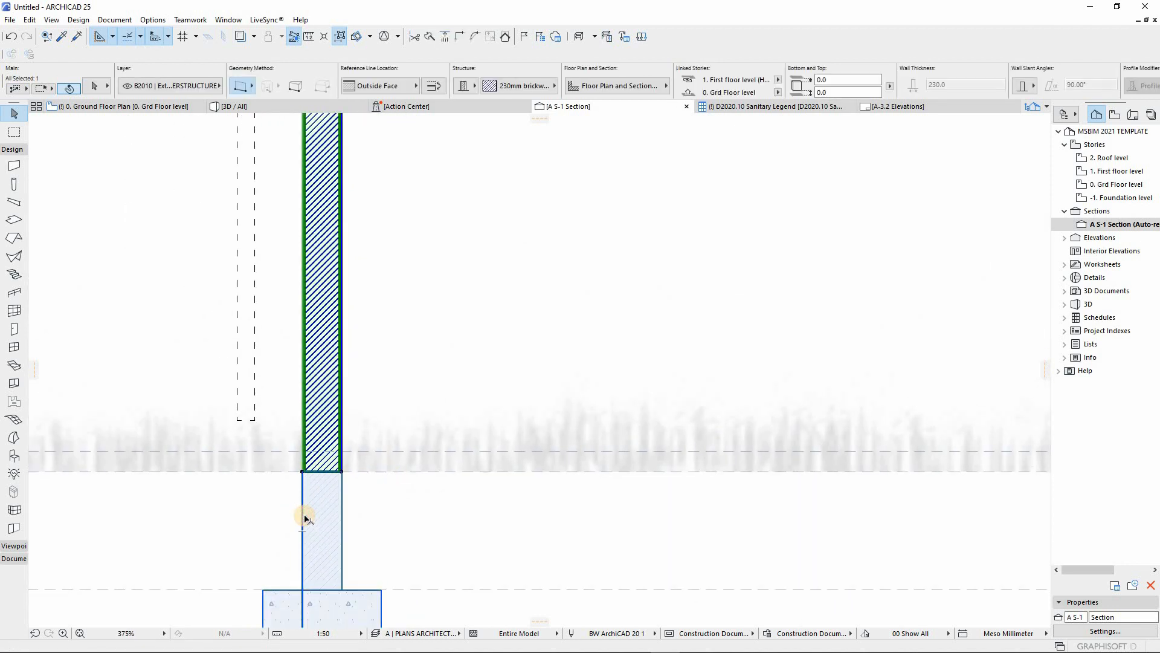
{"action": "left_click", "coordinate": [305, 518], "text": "shift"}
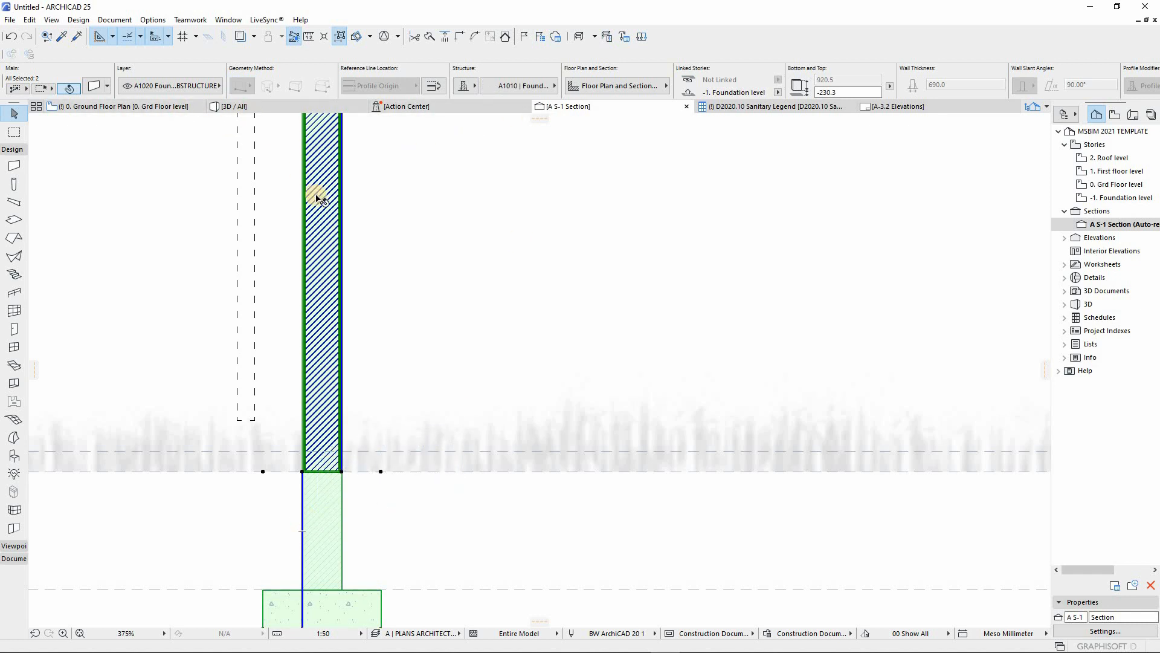
{"action": "mouse_move", "coordinate": [316, 198]}
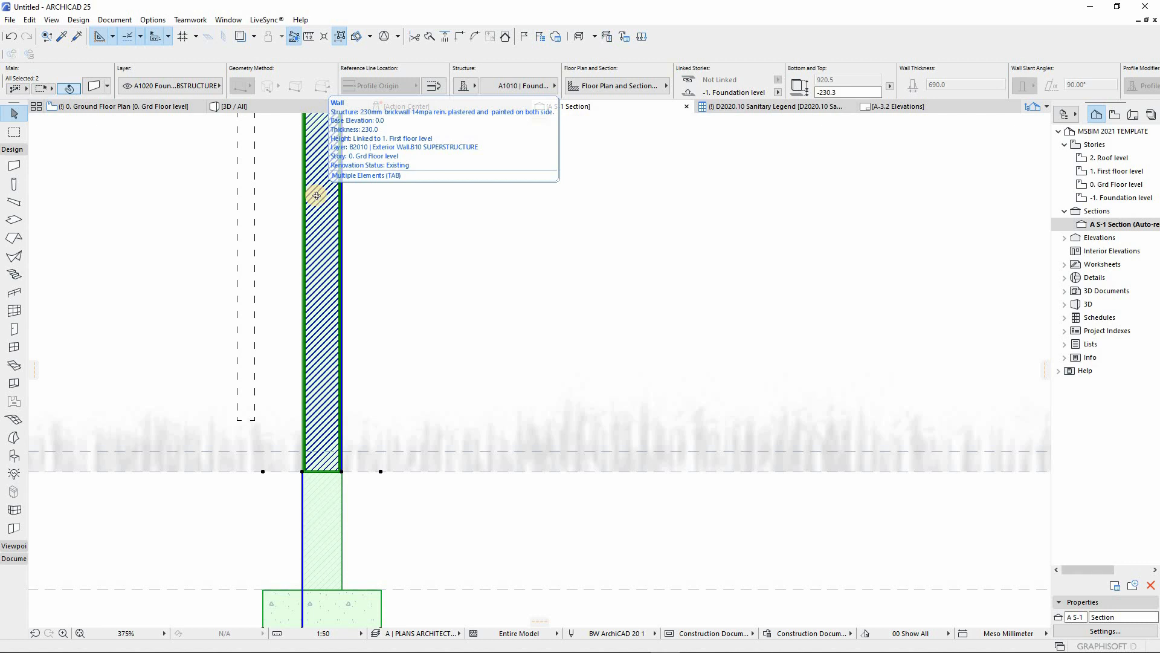
{"action": "key", "text": "F5"}
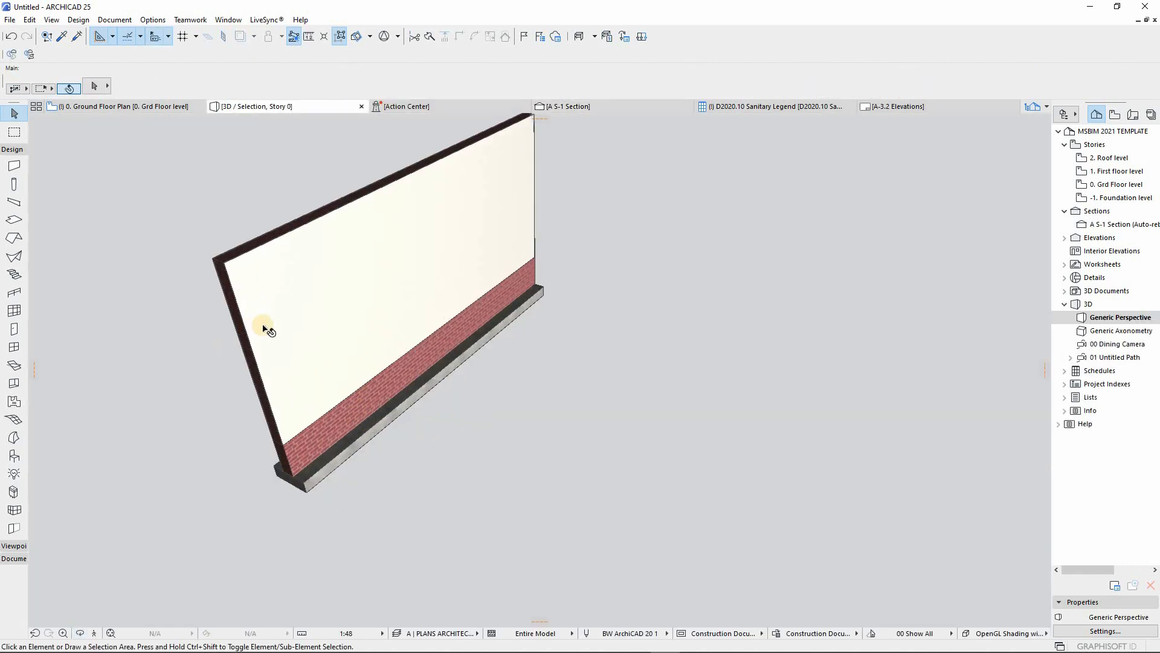
{"action": "key", "text": "ctrl+a"}
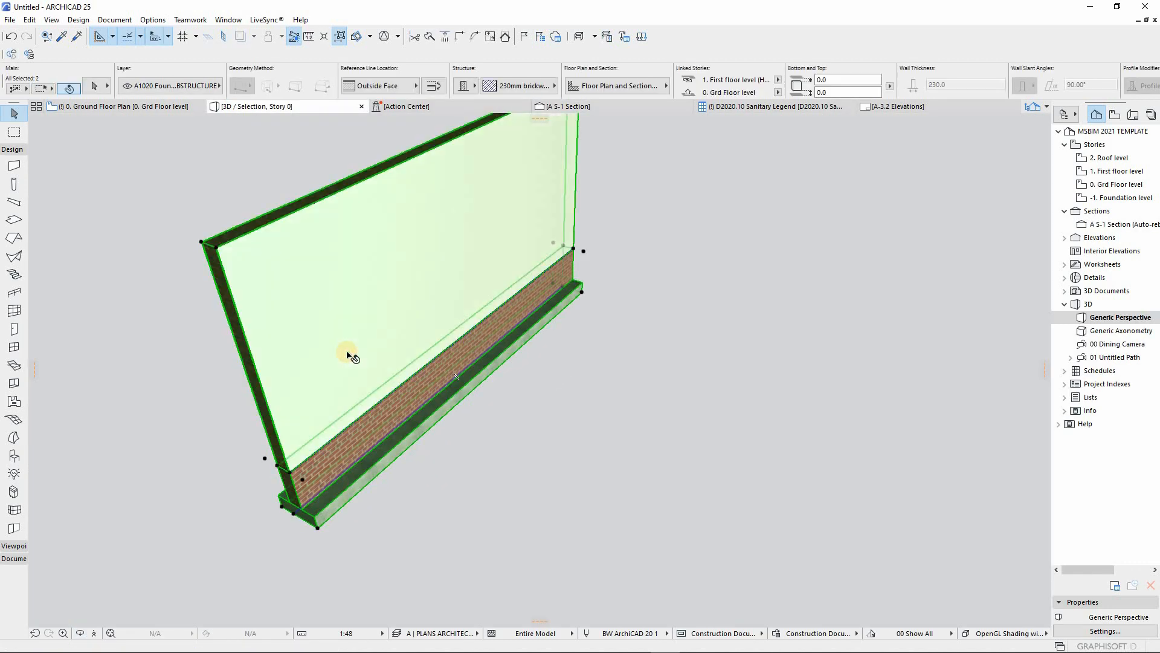
{"action": "mouse_move", "coordinate": [348, 352]}
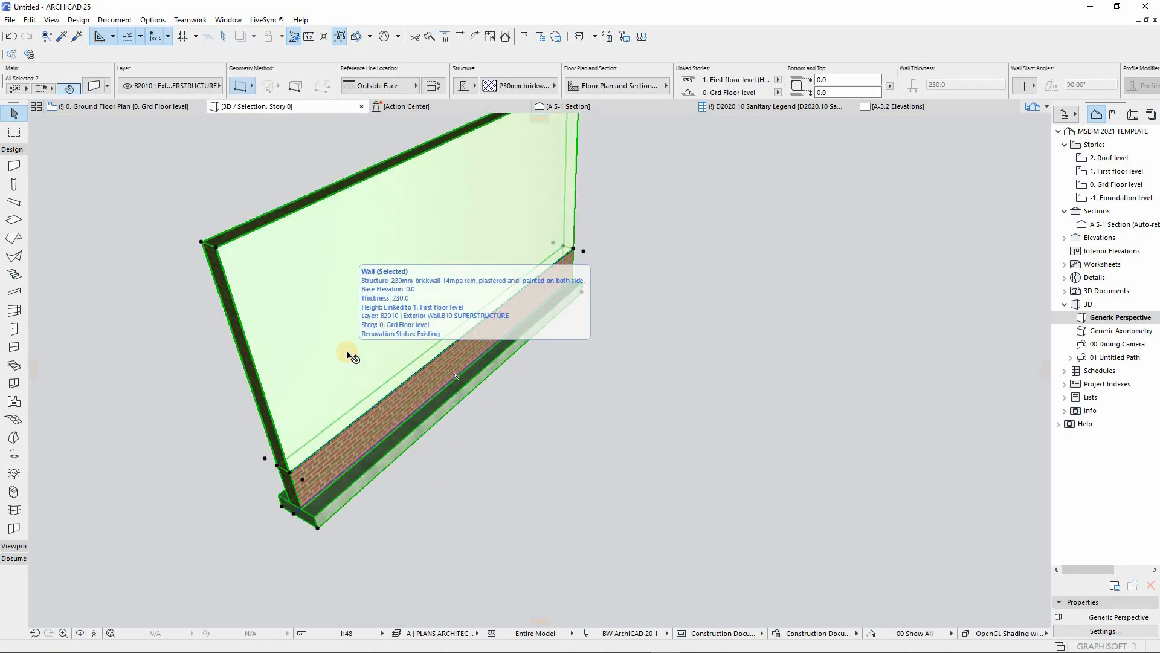
Return to the ground floor plan and select the brick wall together with its foundation wall as a group
{"action": "left_click", "coordinate": [146, 147]}
{"action": "left_click", "coordinate": [146, 107]}
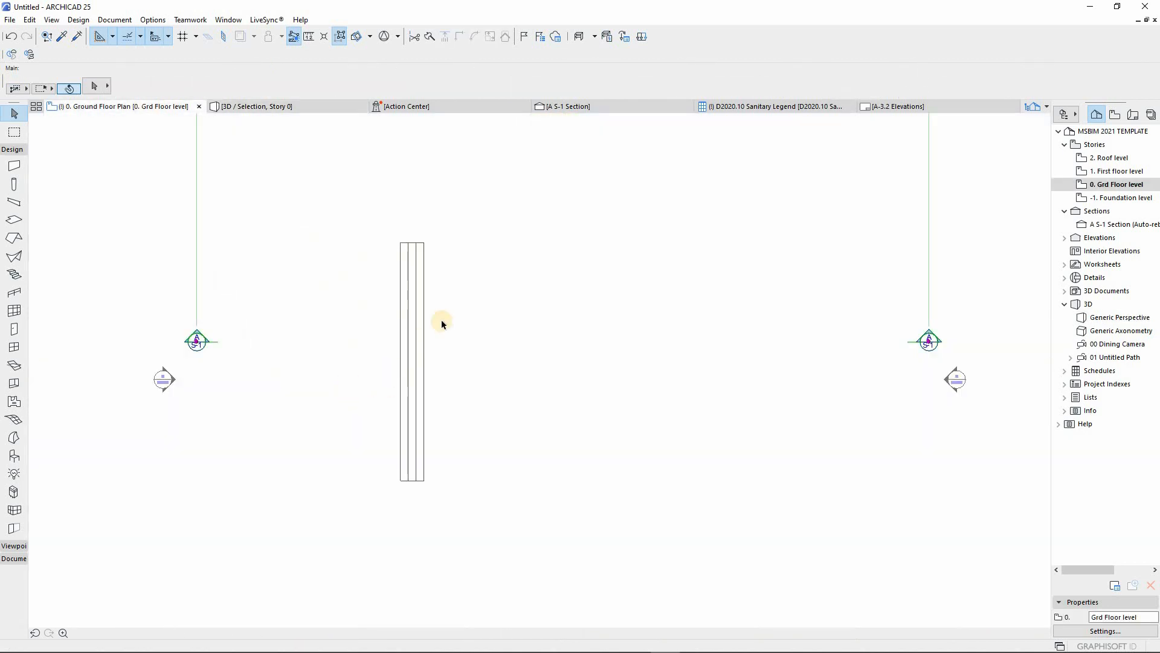
{"action": "left_click", "coordinate": [380, 314]}
{"action": "scroll", "coordinate": [379, 314], "scroll_direction": "down", "scroll_amount": 5}
{"action": "scroll", "coordinate": [399, 290], "scroll_direction": "up", "scroll_amount": 3}
{"action": "left_click", "coordinate": [440, 304]}
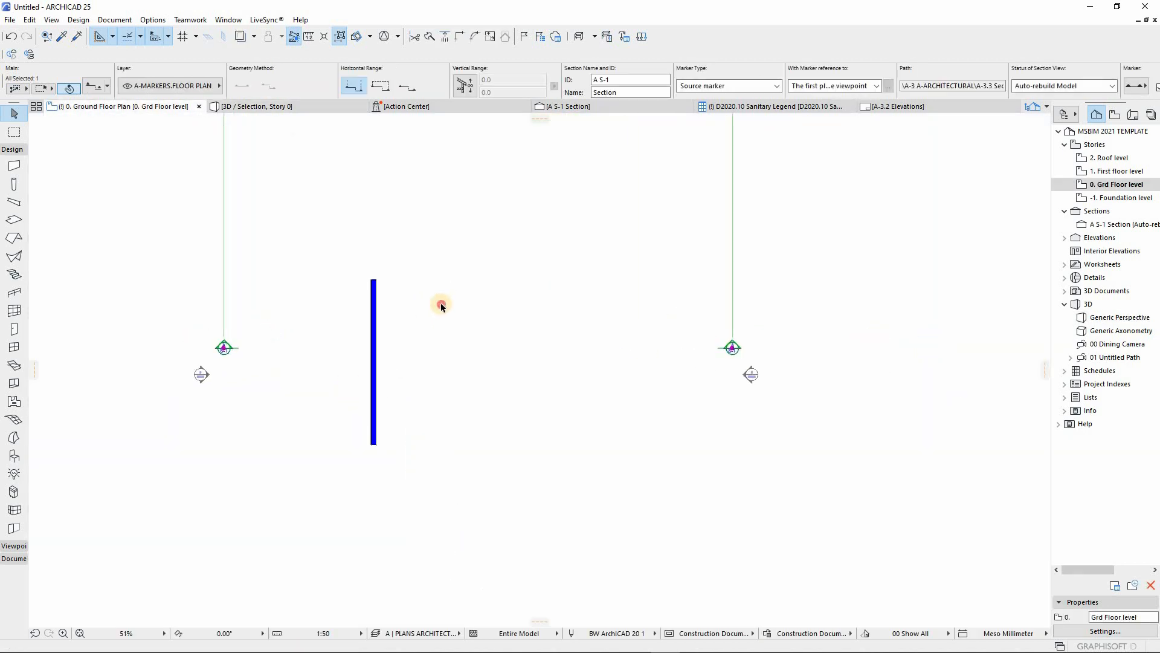
{"action": "scroll", "coordinate": [386, 283], "scroll_direction": "up", "scroll_amount": 2}
{"action": "scroll", "coordinate": [367, 283], "scroll_direction": "up", "scroll_amount": 2}
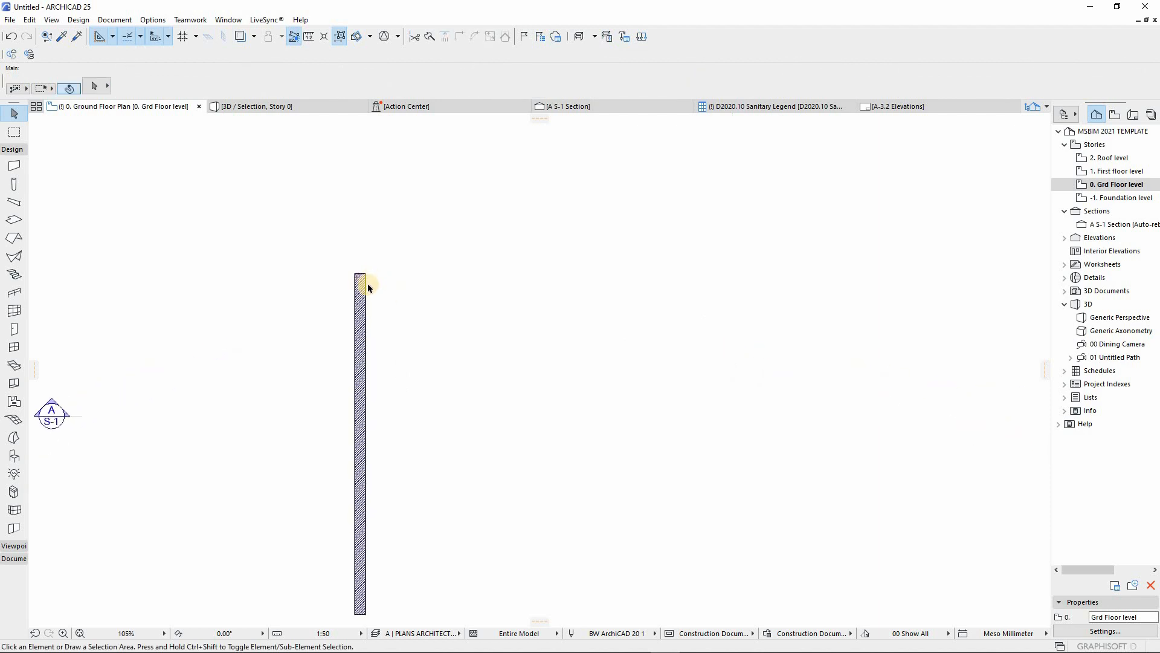
{"action": "scroll", "coordinate": [365, 281], "scroll_direction": "down", "scroll_amount": 3}
{"action": "left_click", "coordinate": [365, 393]}
{"action": "scroll", "coordinate": [368, 480], "scroll_direction": "up", "scroll_amount": 5}
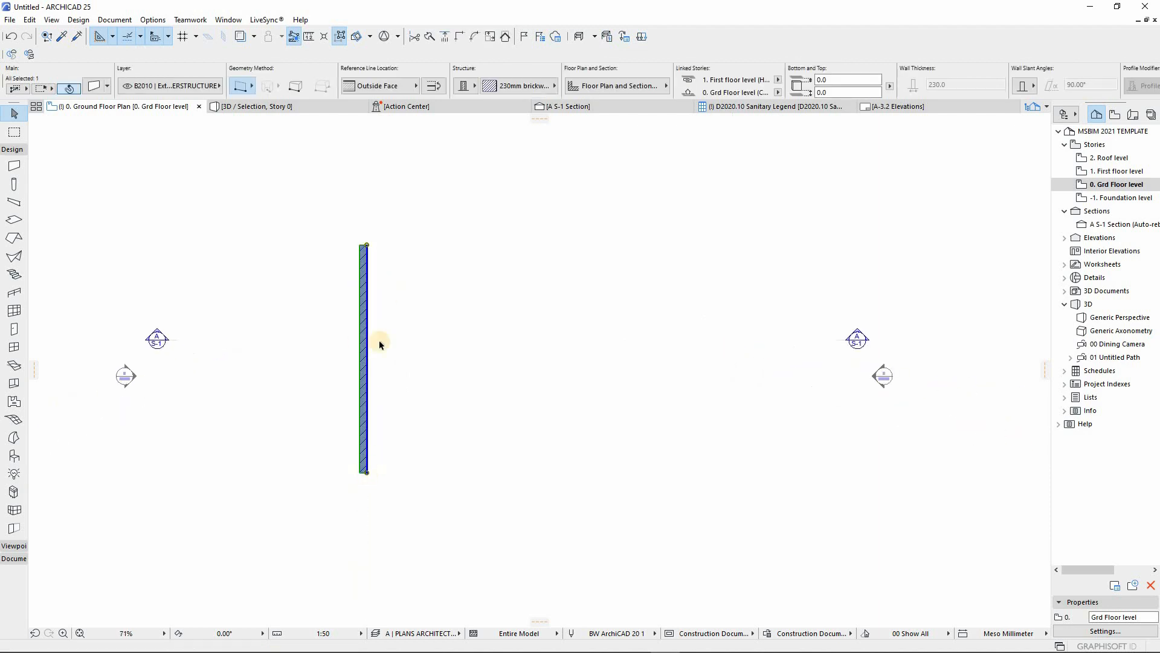
{"action": "left_click", "coordinate": [539, 36]}
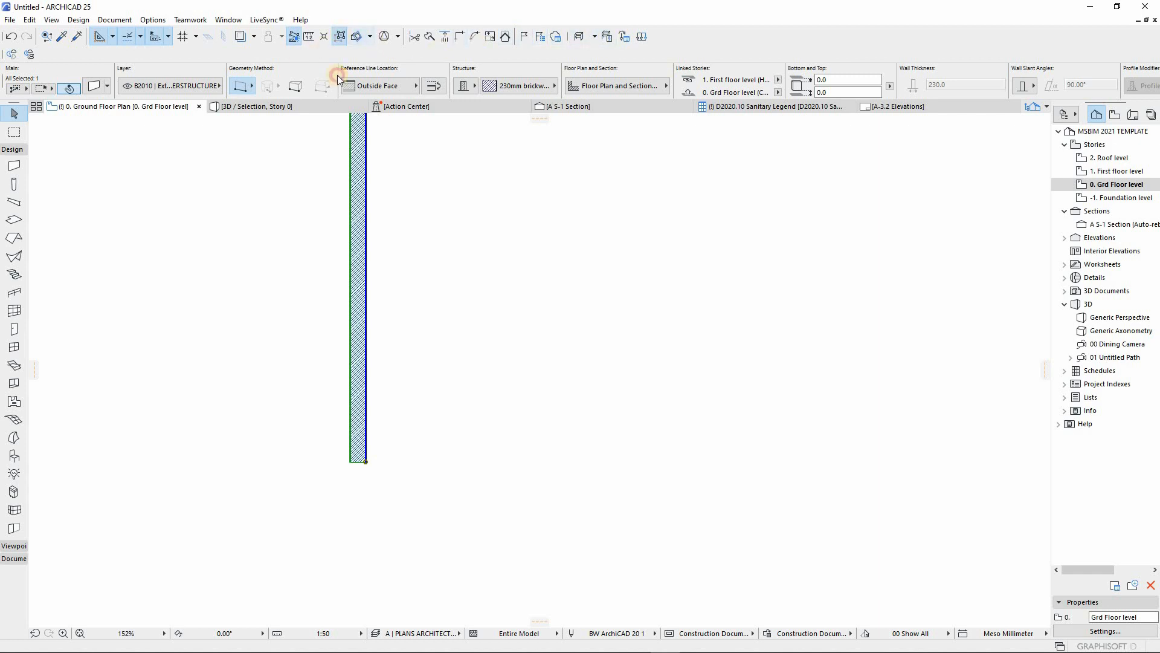
Drag a copy of the selected walls 6250 mm horizontally to the right from the brick wall's lower outer corner
{"action": "key", "text": "ctrl+shift+d"}
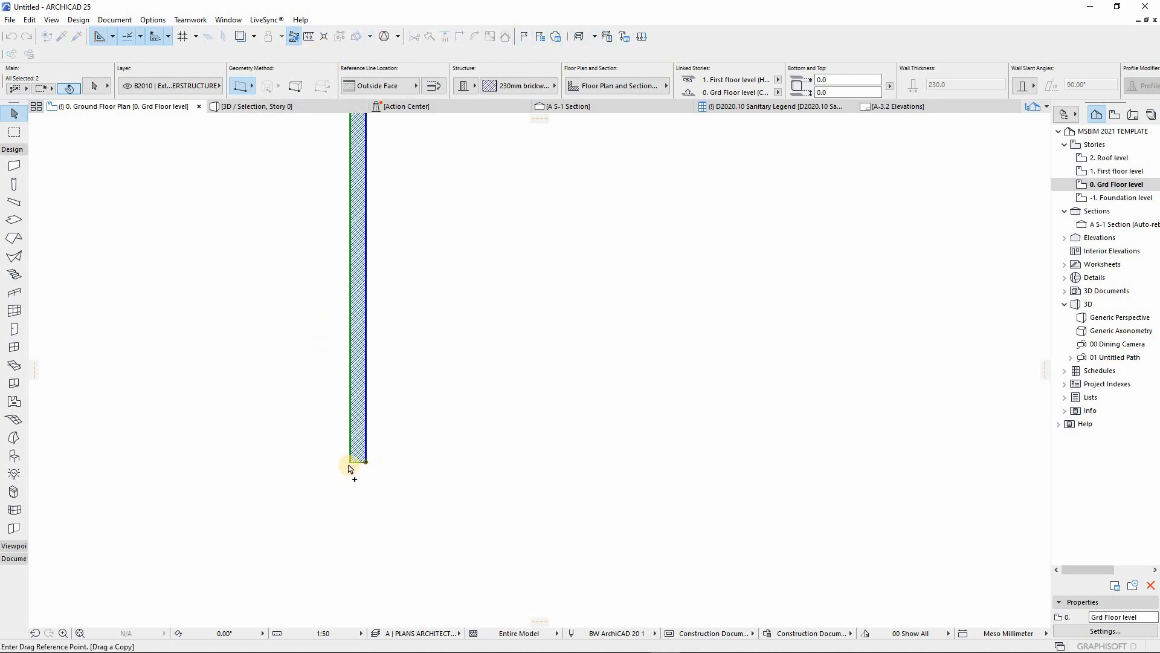
{"action": "left_click", "coordinate": [350, 463]}
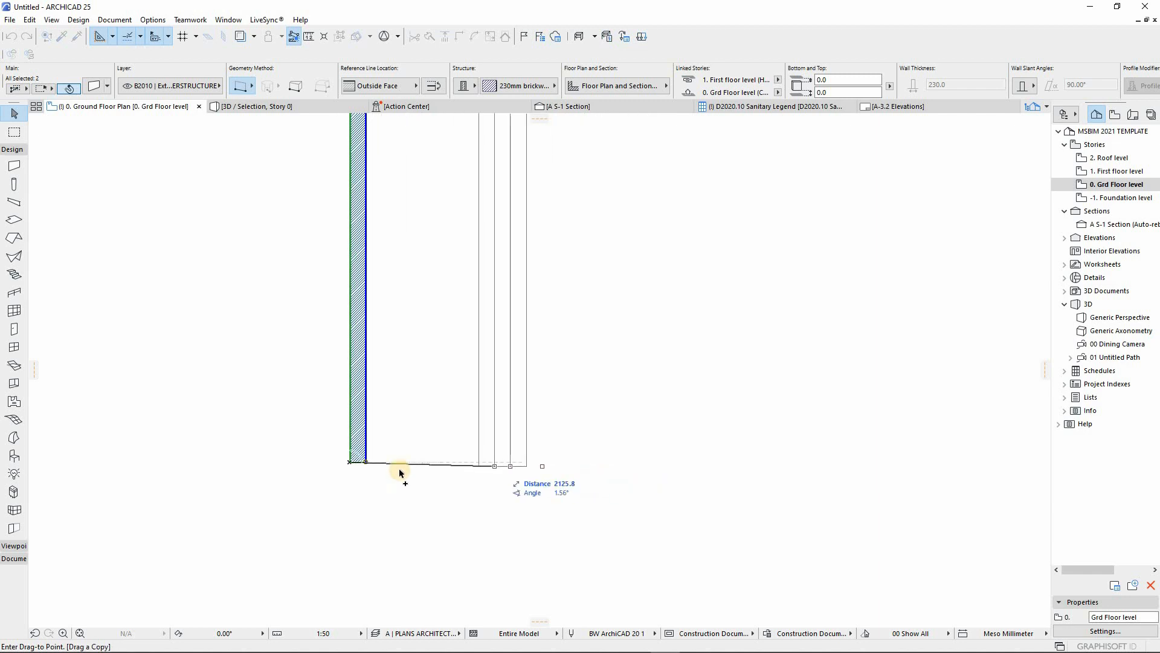
{"action": "scroll", "coordinate": [400, 473], "scroll_direction": "up", "scroll_amount": 2}
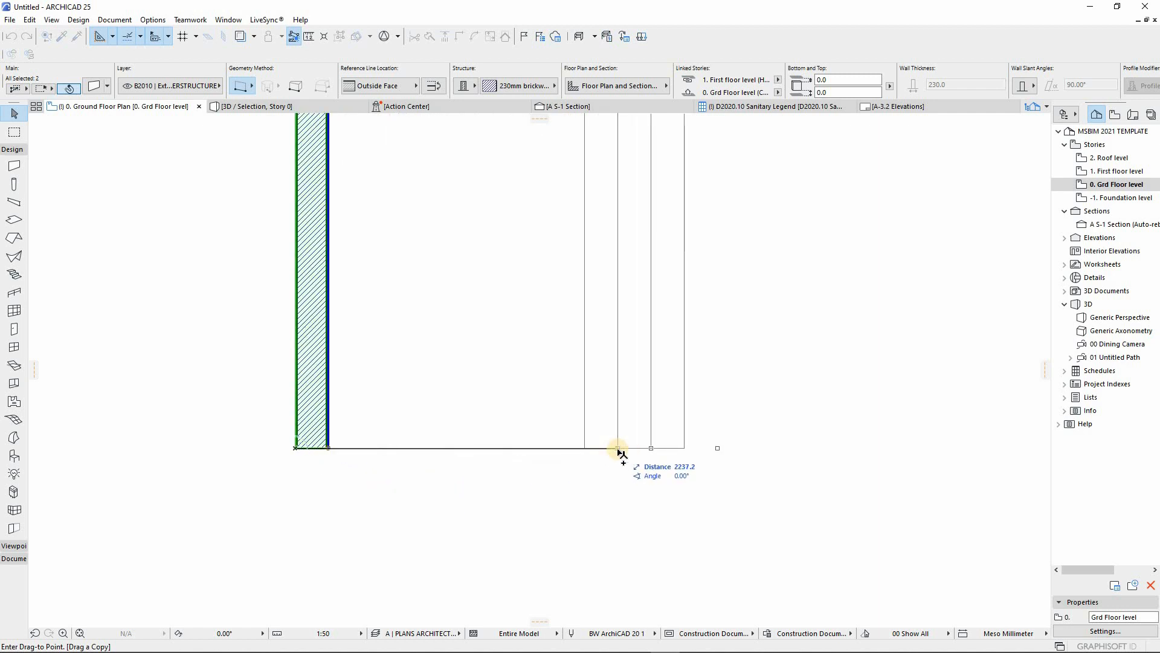
{"action": "type", "text": "6"}
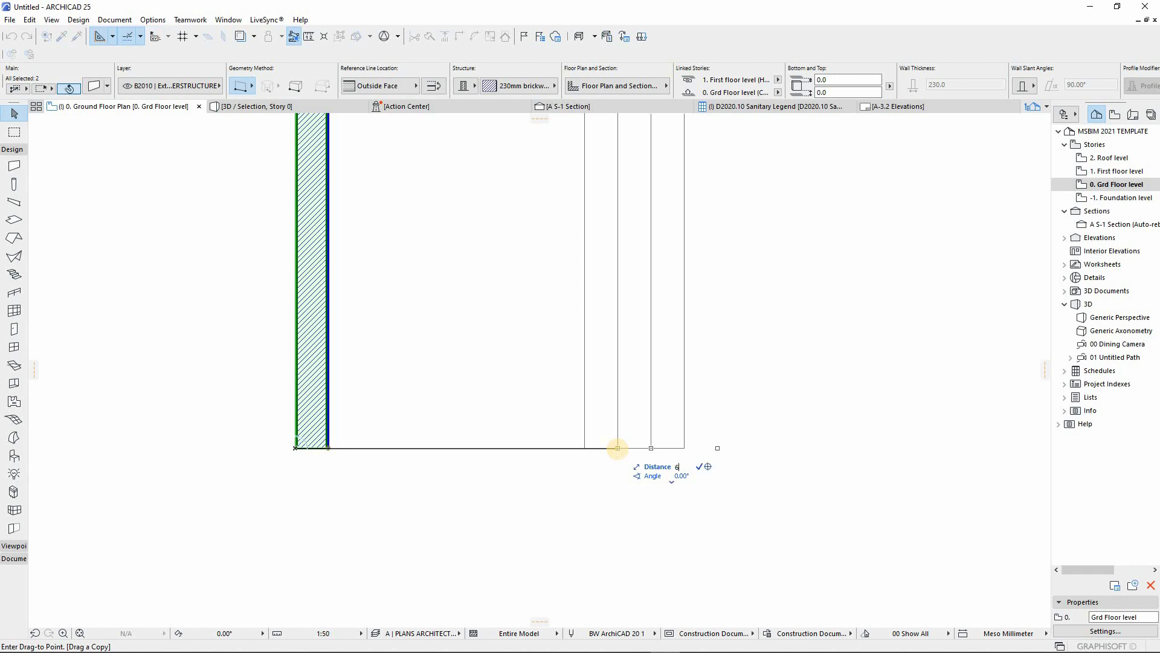
{"action": "type", "text": "250"}
{"action": "key", "text": "Return"}
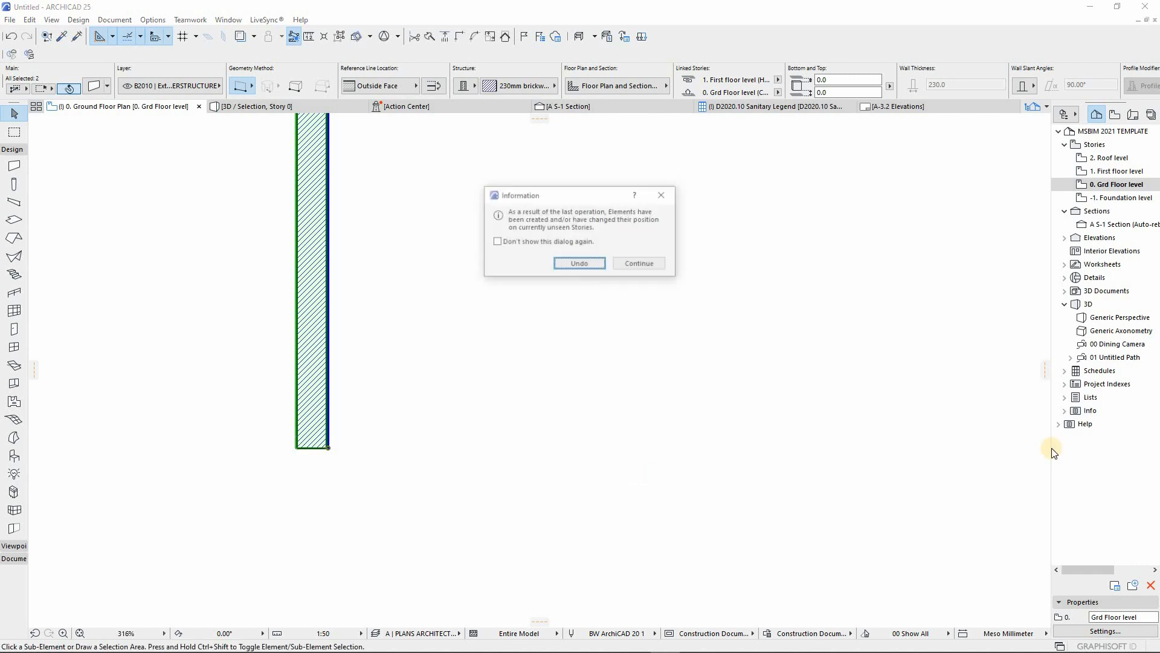
{"action": "left_click", "coordinate": [622, 266]}
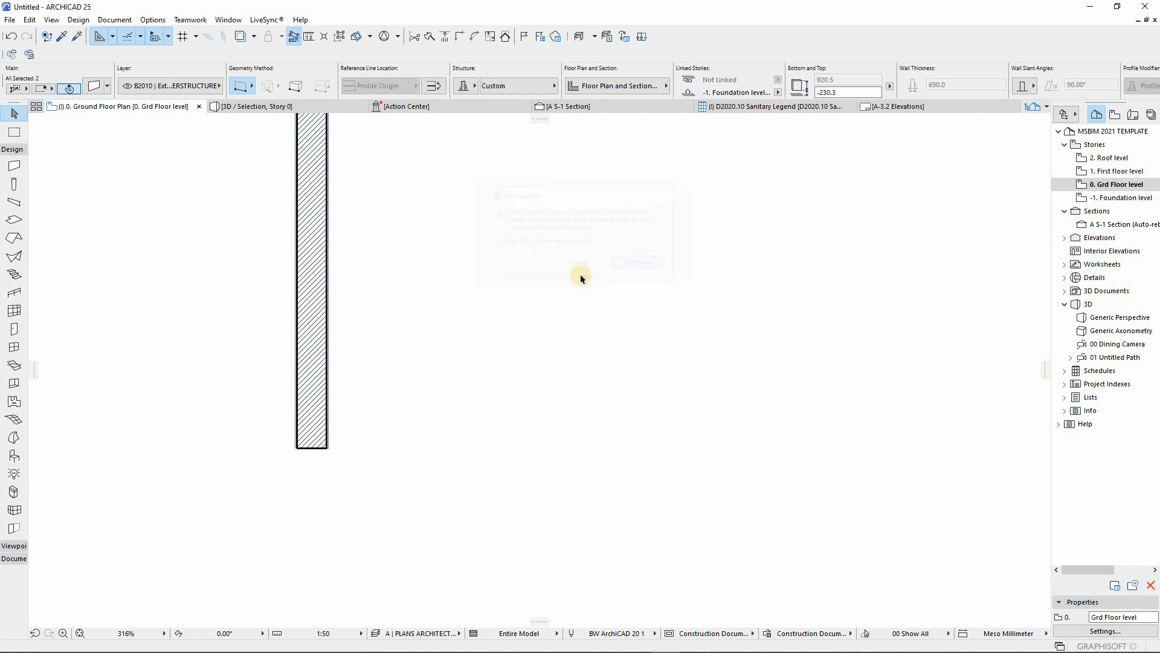
Rotate a copy of the right brick and foundation walls counterclockwise about their lower outer corner to form a horizontal wall towards the left wall
{"action": "scroll", "coordinate": [429, 427], "scroll_direction": "down", "scroll_amount": 6}
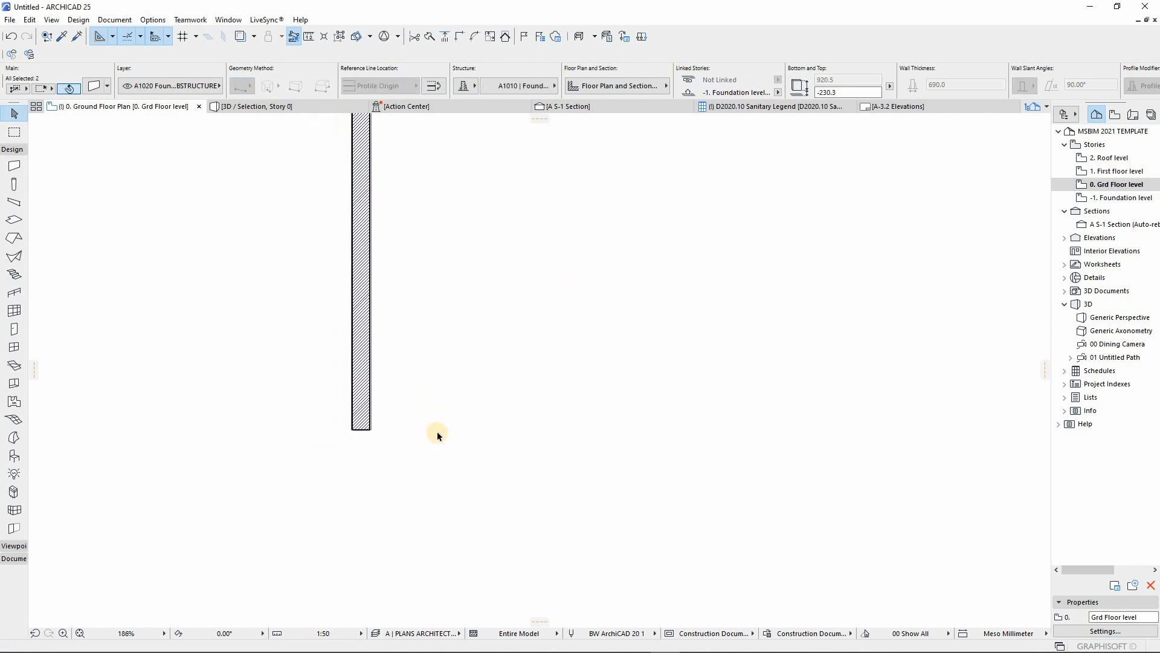
{"action": "scroll", "coordinate": [640, 393], "scroll_direction": "up", "scroll_amount": 3}
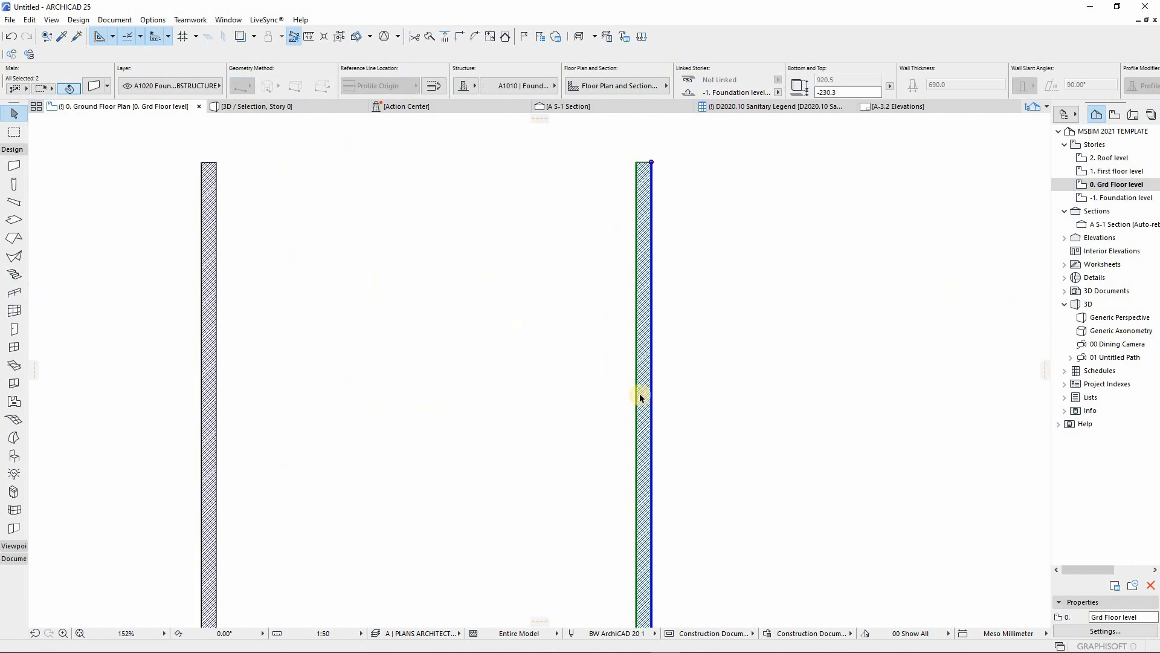
{"action": "scroll", "coordinate": [611, 471], "scroll_direction": "down", "scroll_amount": 3}
{"action": "key", "text": "ctrl+alt+e"}
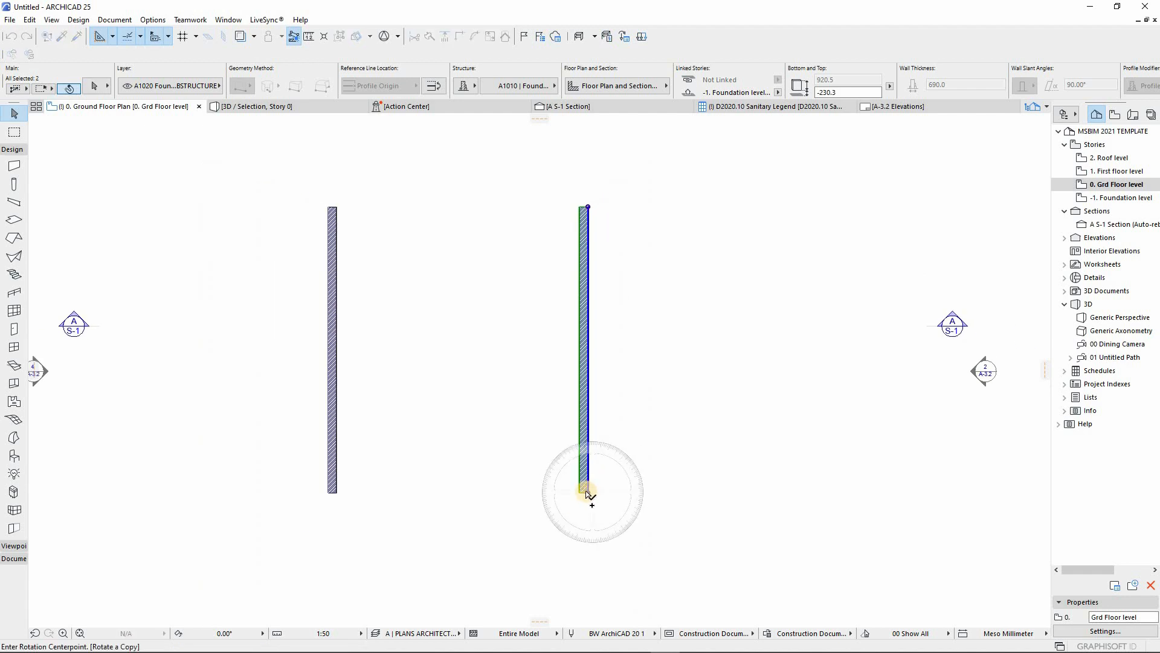
{"action": "left_click", "coordinate": [588, 492]}
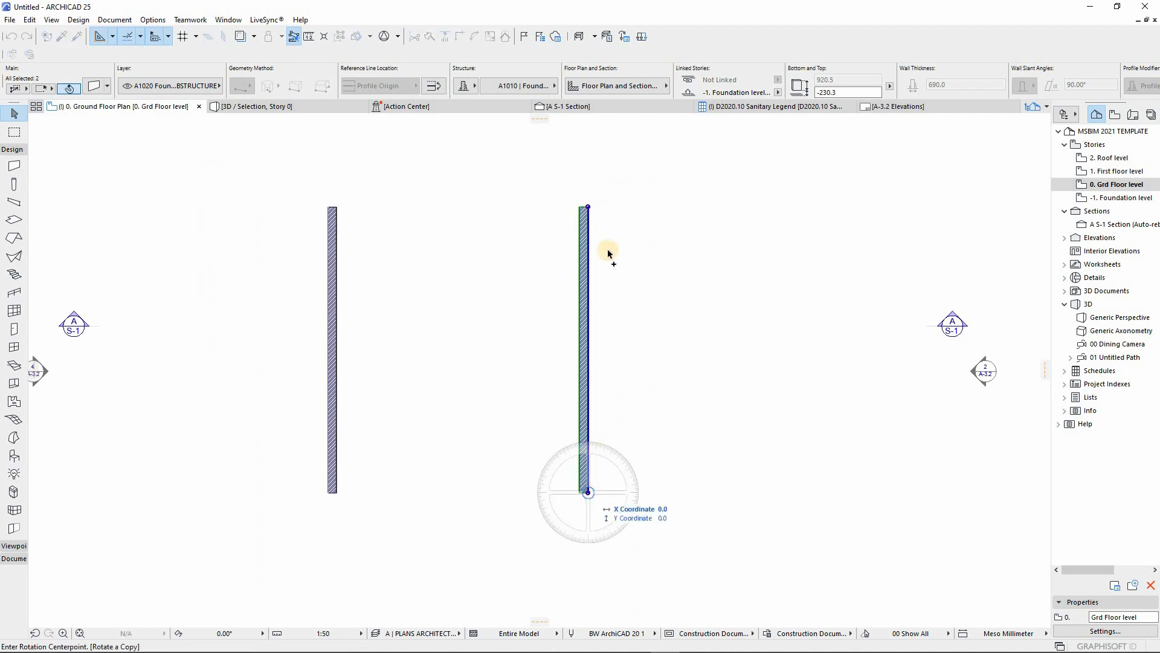
{"action": "left_click", "coordinate": [588, 207]}
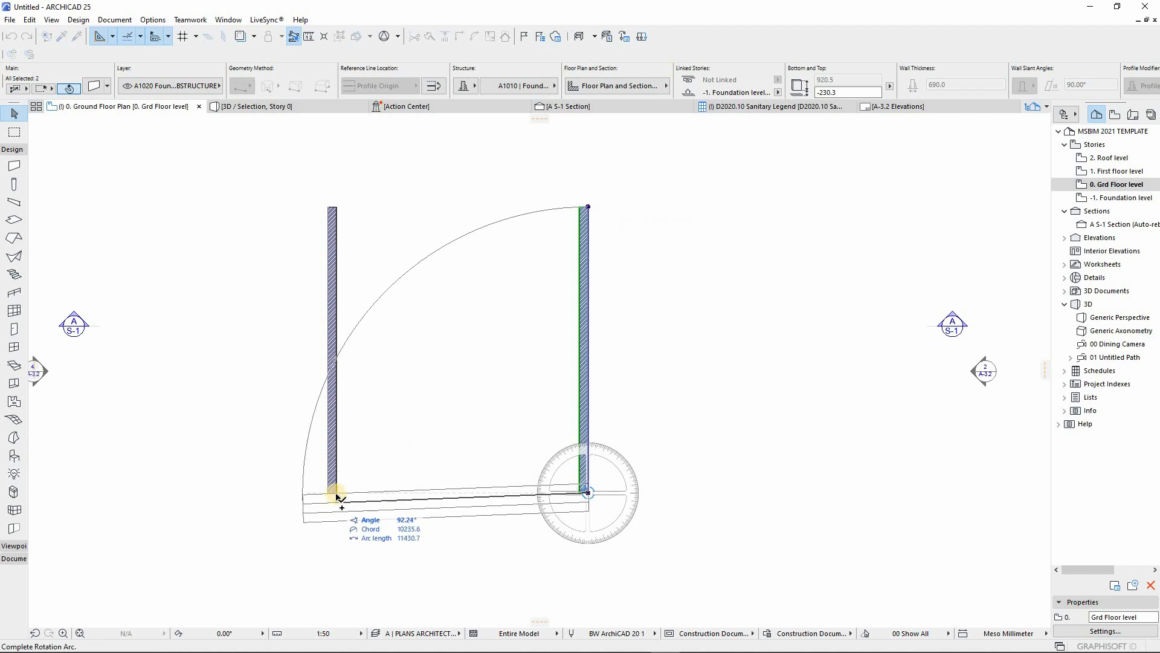
{"action": "left_click", "coordinate": [342, 492]}
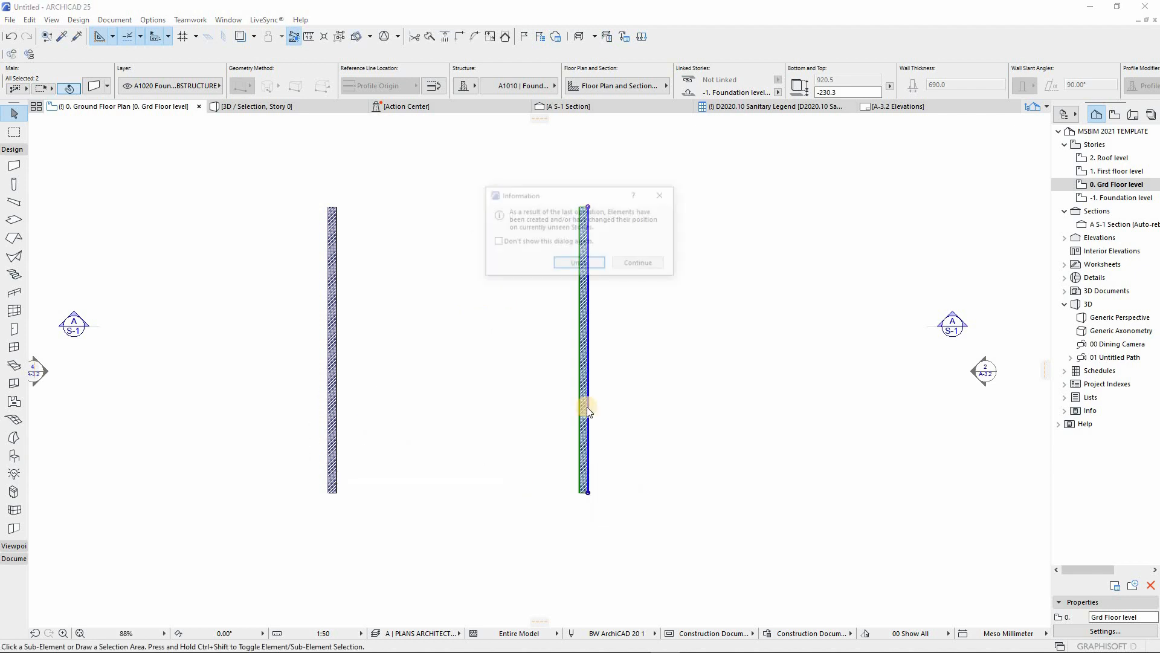
{"action": "left_click", "coordinate": [639, 264]}
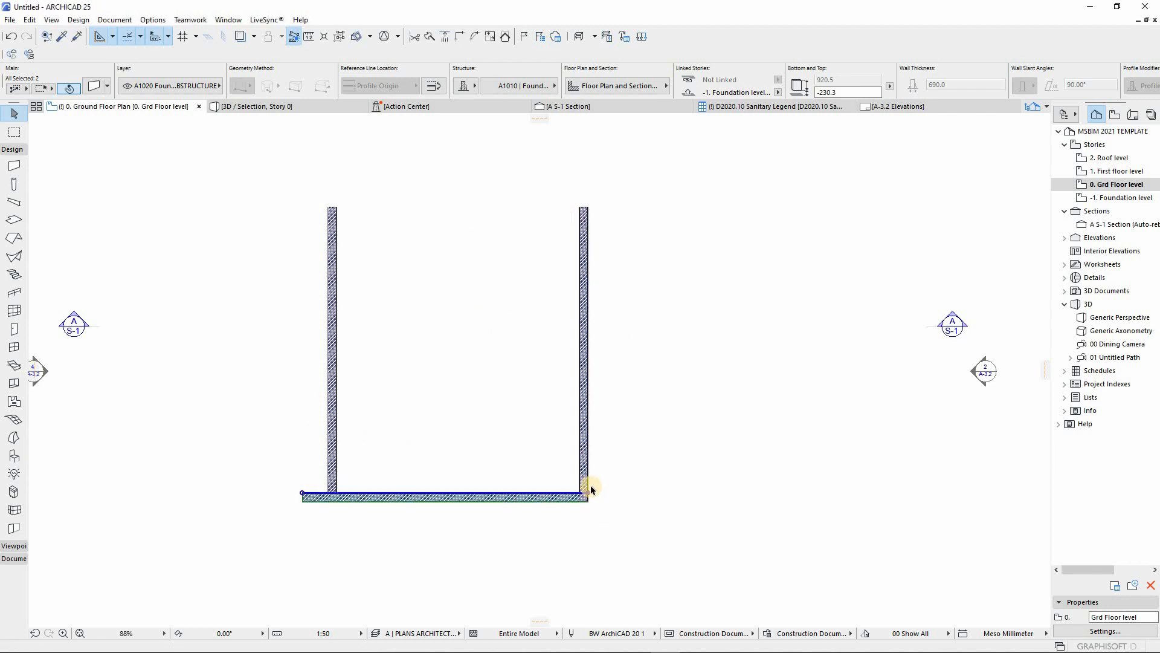
Move the rotated walls up by one wall thickness so their lower outer corner meets the right wall's lower outer corner
{"action": "scroll", "coordinate": [590, 485], "scroll_direction": "up", "scroll_amount": 5}
{"action": "key", "text": "ctrl+d"}
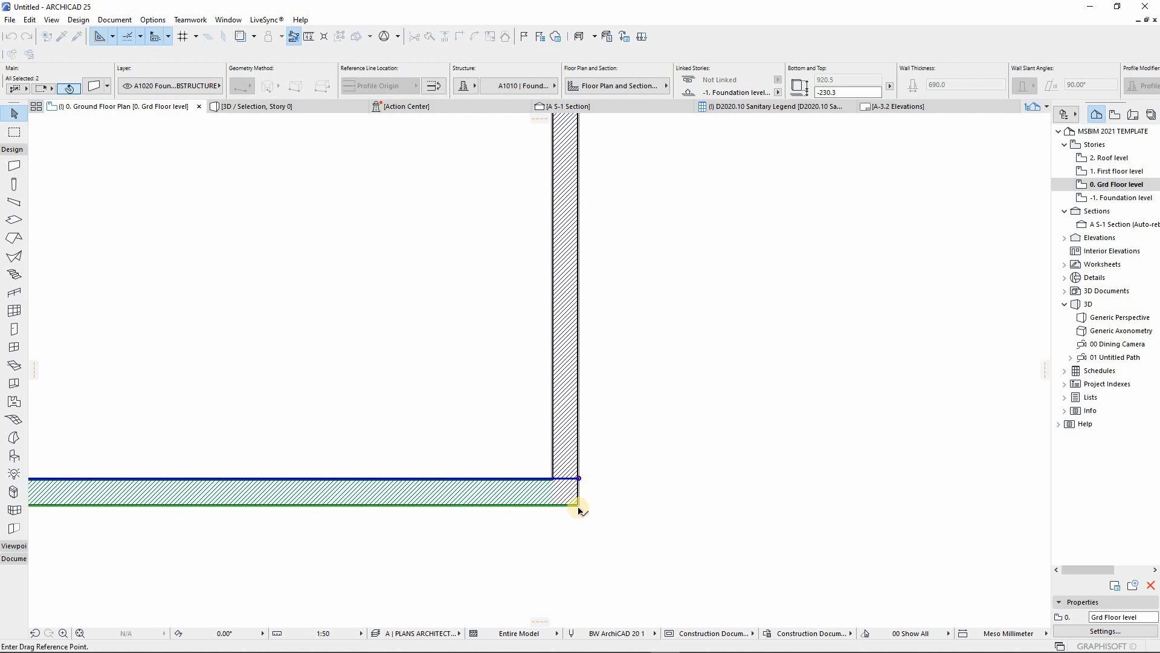
{"action": "left_click", "coordinate": [578, 506]}
{"action": "left_click", "coordinate": [578, 478]}
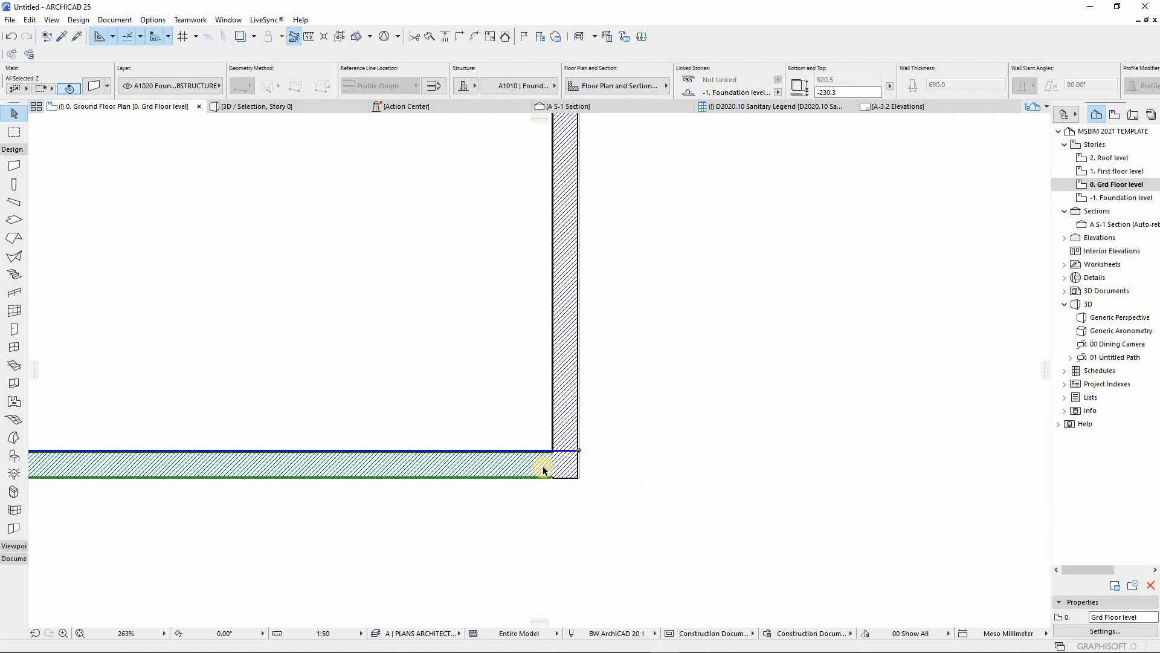
Try to intersect the bottom and left brick walls together with their foundation walls
{"action": "scroll", "coordinate": [543, 470], "scroll_direction": "down", "scroll_amount": 3}
{"action": "scroll", "coordinate": [216, 437], "scroll_direction": "up", "scroll_amount": 2}
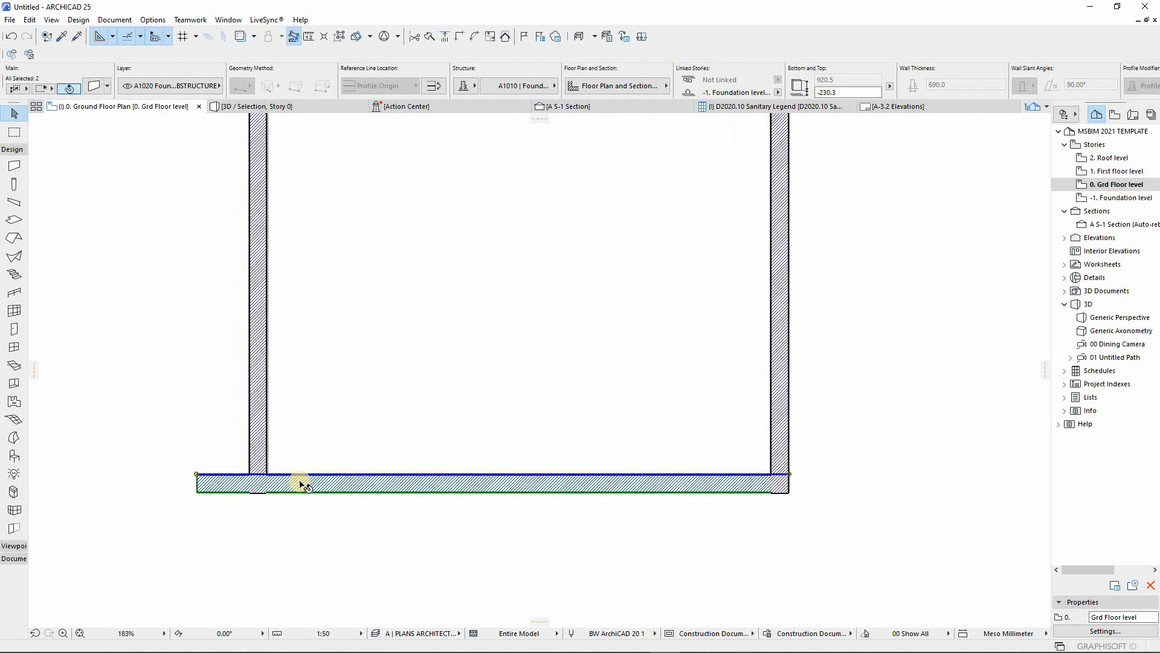
{"action": "left_click", "coordinate": [304, 530]}
{"action": "left_click_drag", "start_coordinate": [140, 391], "coordinate": [339, 553]}
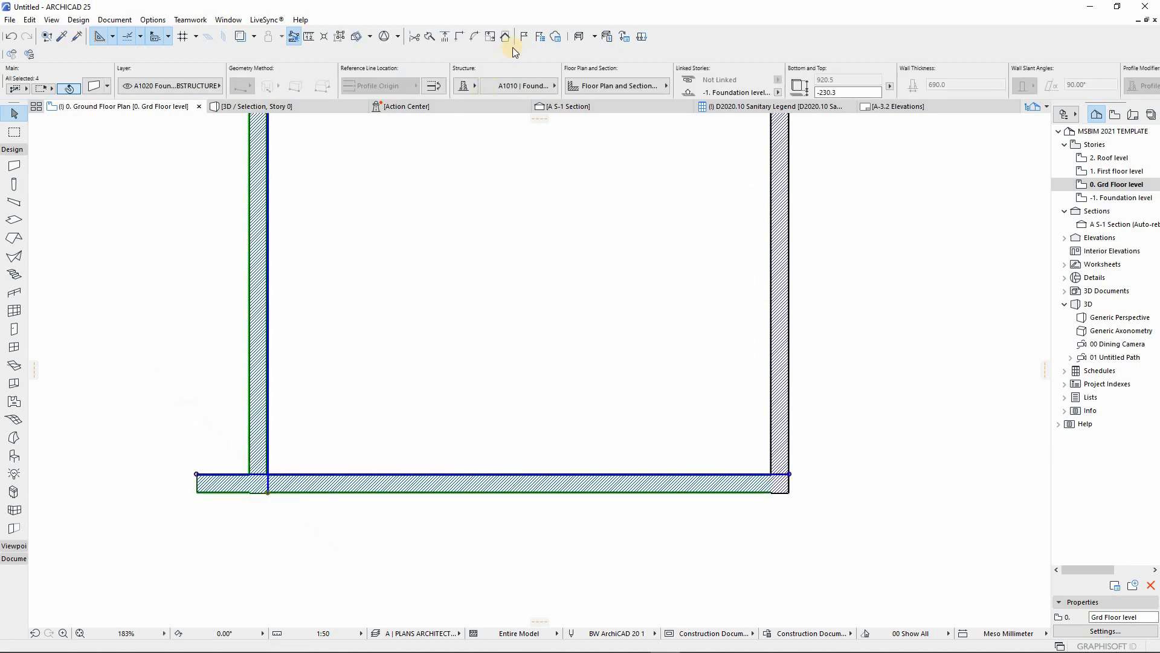
{"action": "left_click", "coordinate": [460, 37]}
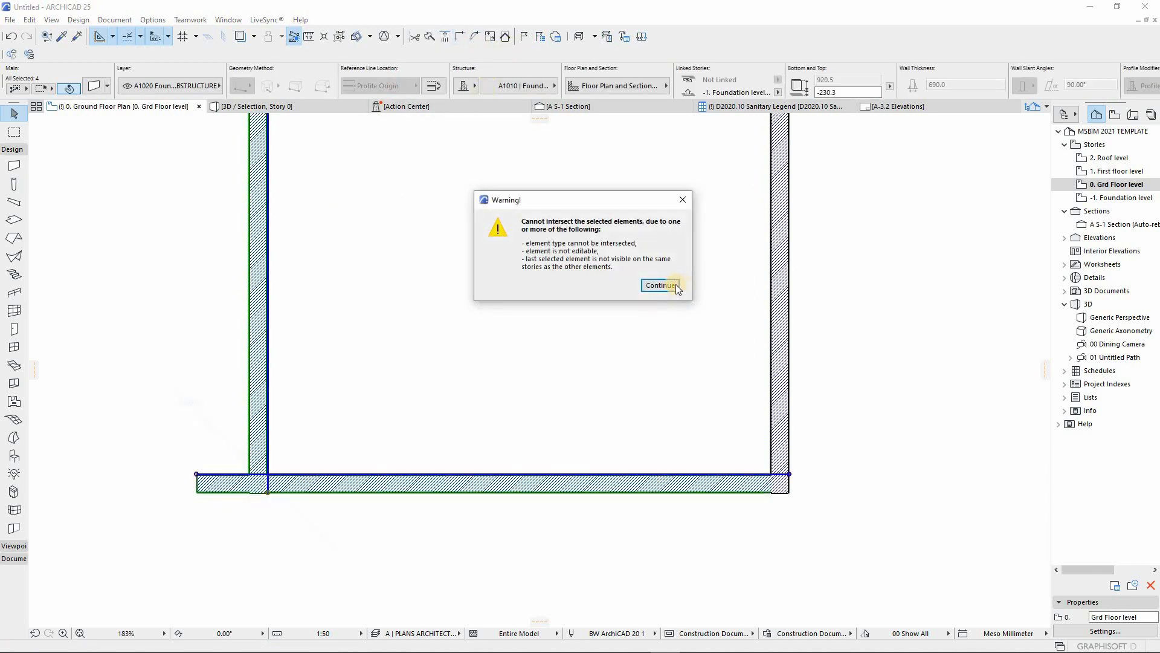
{"action": "left_click", "coordinate": [661, 286]}
{"action": "key", "text": "Escape"}
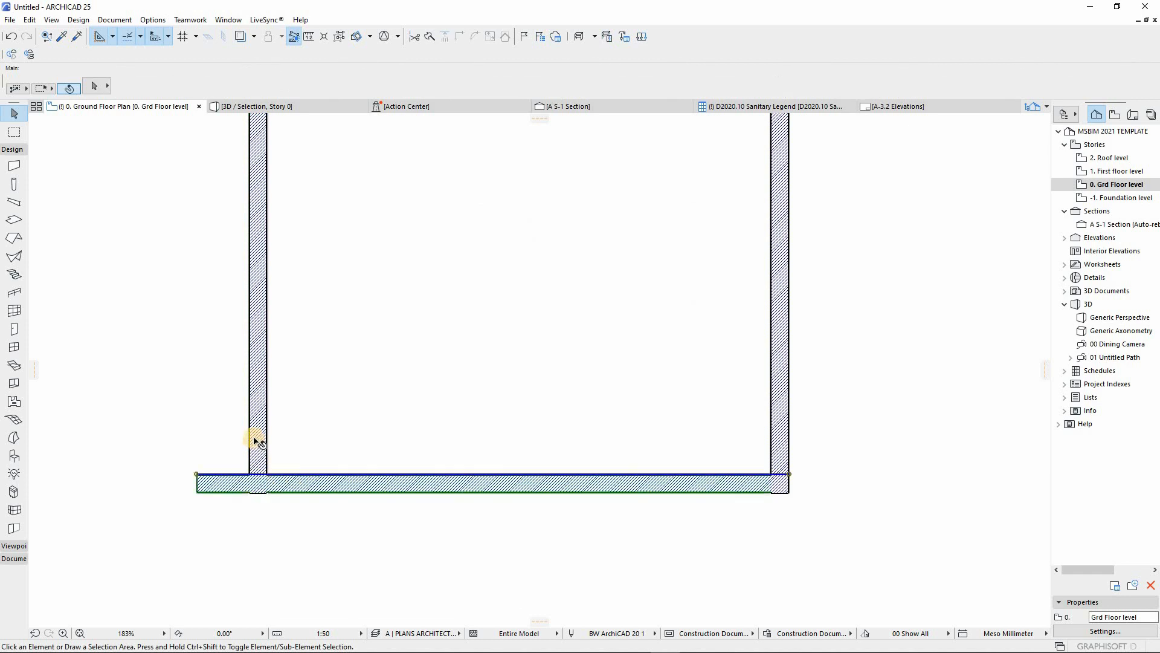
Select only the brick walls and intersect the bottom wall with the left and right walls to close both lower corners
{"action": "left_click", "coordinate": [257, 441], "text": "shift"}
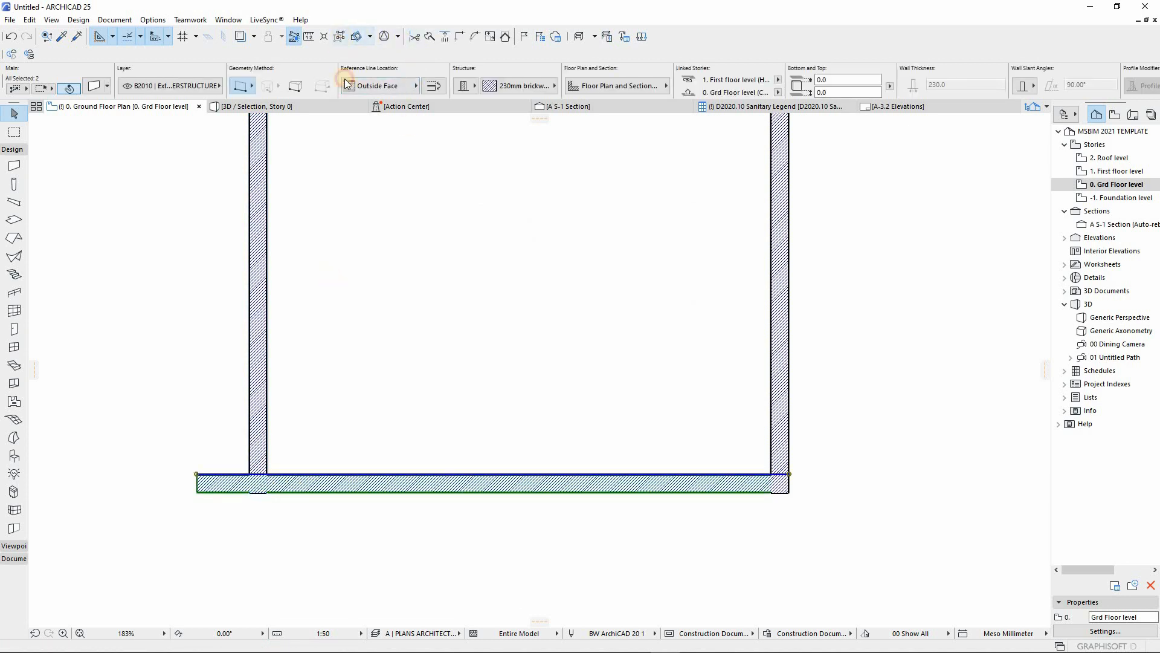
{"action": "left_click_drag", "start_coordinate": [147, 531], "coordinate": [394, 355]}
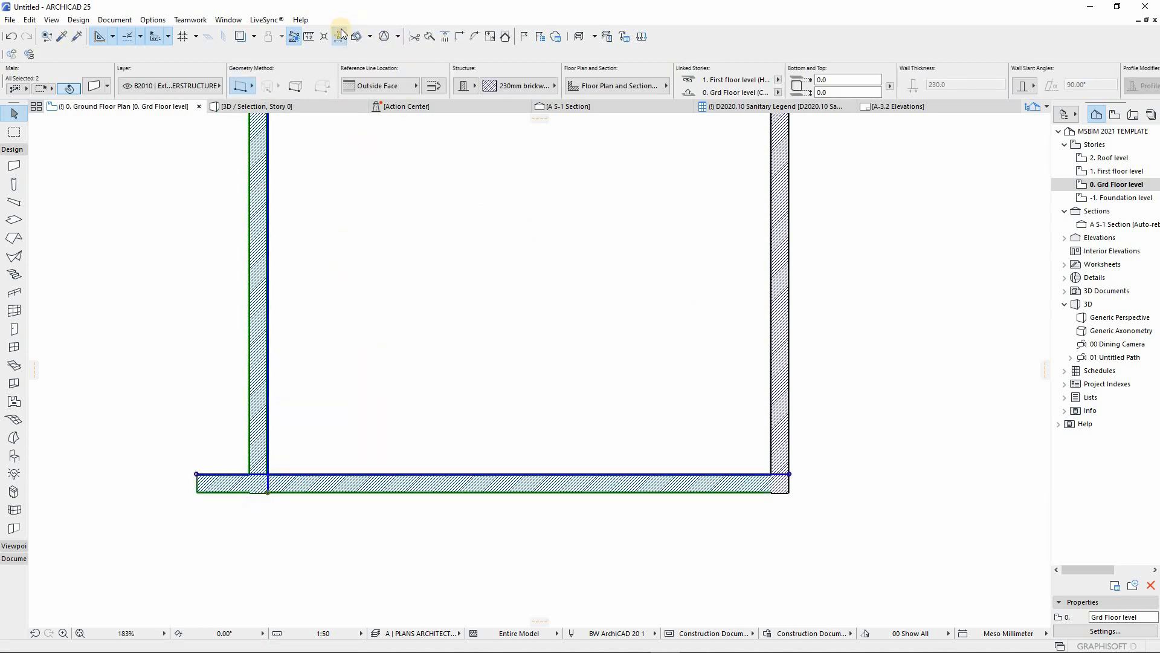
{"action": "left_click", "coordinate": [452, 40]}
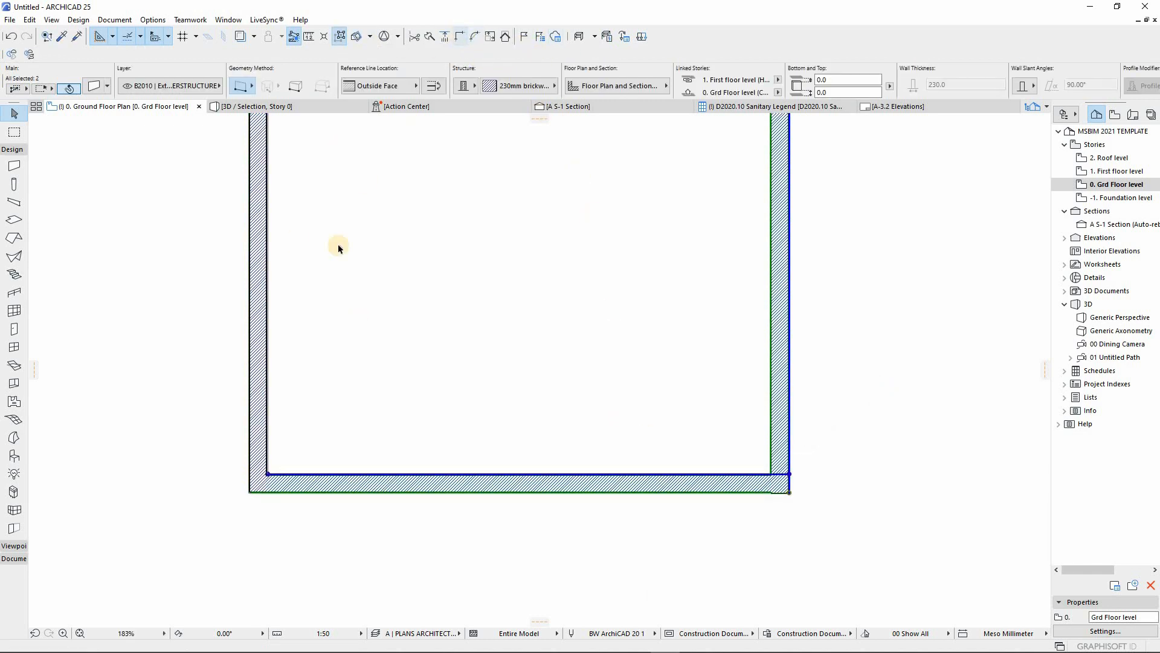
{"action": "scroll", "coordinate": [664, 423], "scroll_direction": "down", "scroll_amount": 2}
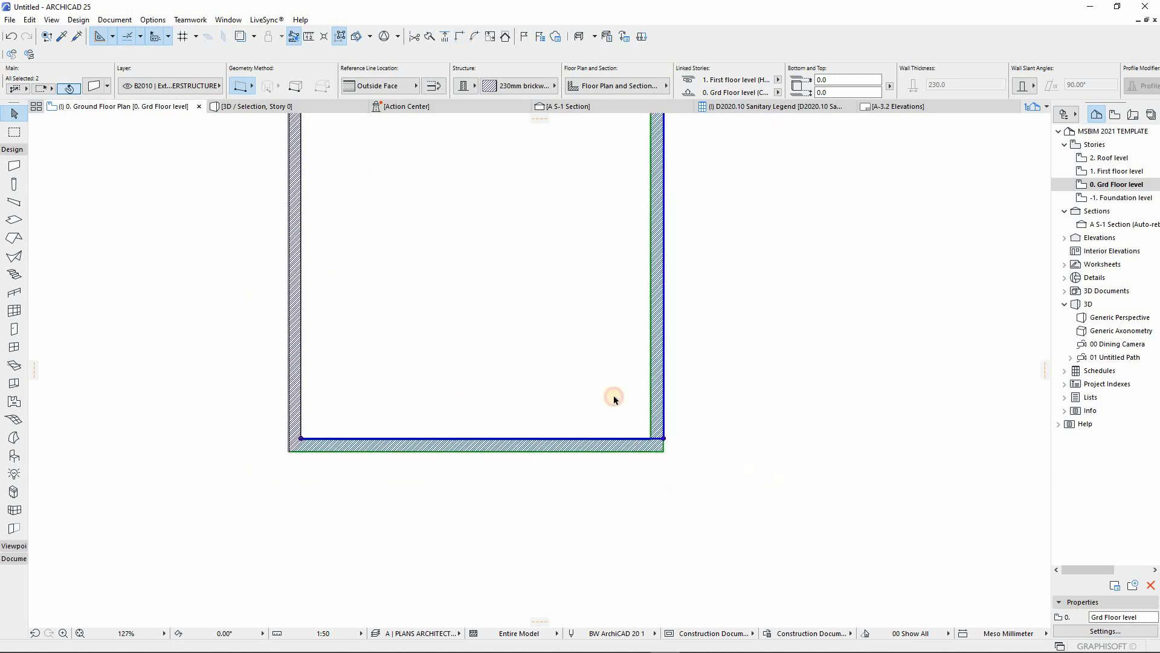
{"action": "left_click", "coordinate": [544, 486]}
Drag a copy of the bottom brick wall and its foundation wall 3200 mm vertically up to form a cross wall
{"action": "scroll", "coordinate": [433, 394], "scroll_direction": "down", "scroll_amount": 2}
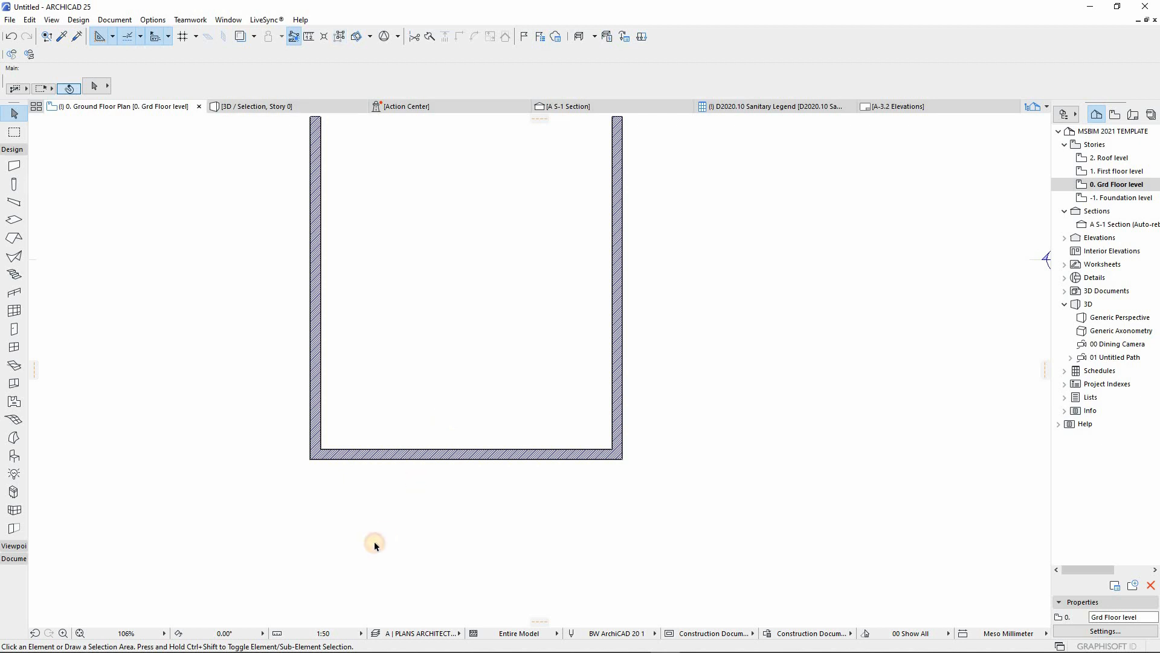
{"action": "left_click_drag", "start_coordinate": [374, 544], "coordinate": [444, 434]}
{"action": "key", "text": "ctrl+d"}
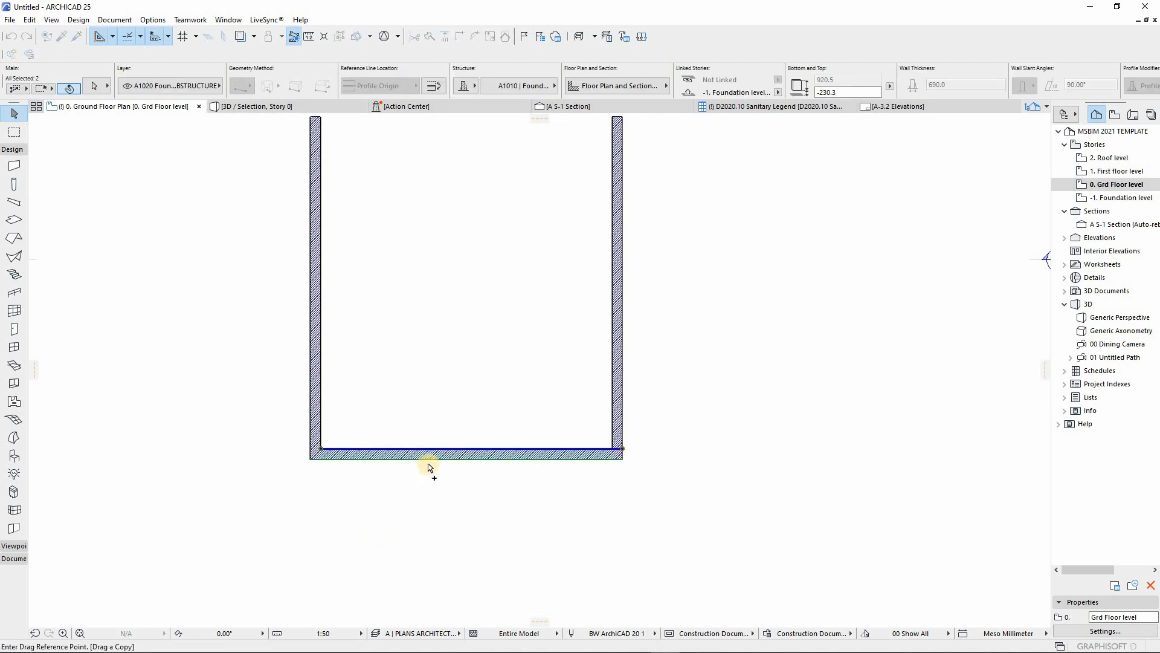
{"action": "left_click", "coordinate": [432, 459]}
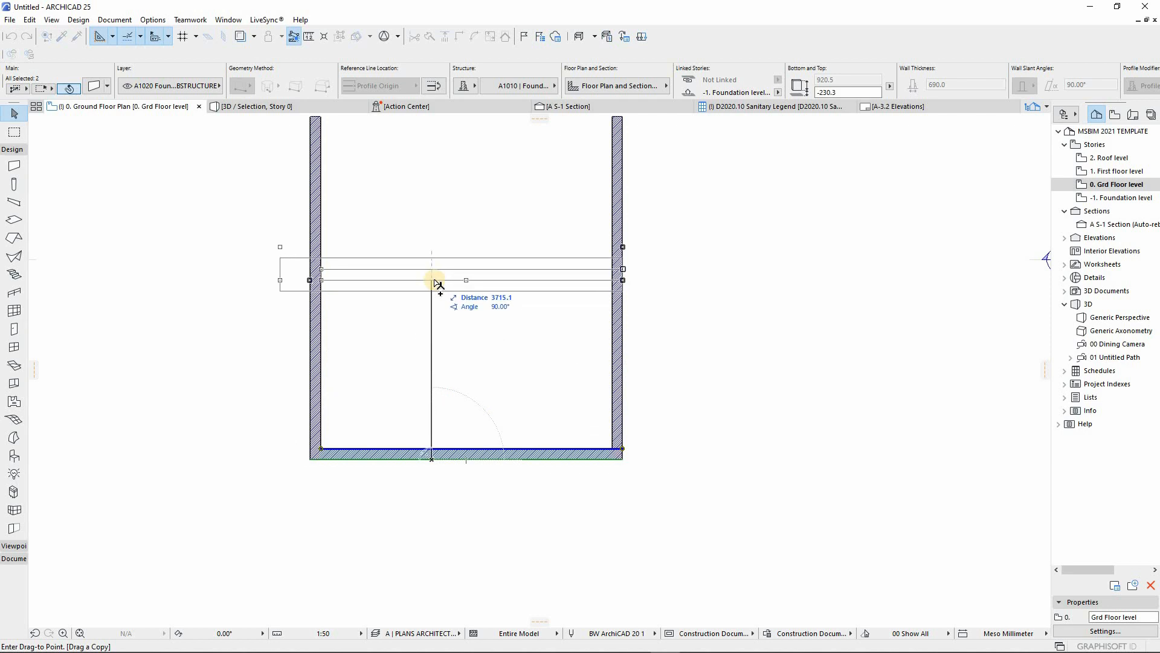
{"action": "type", "text": "3"}
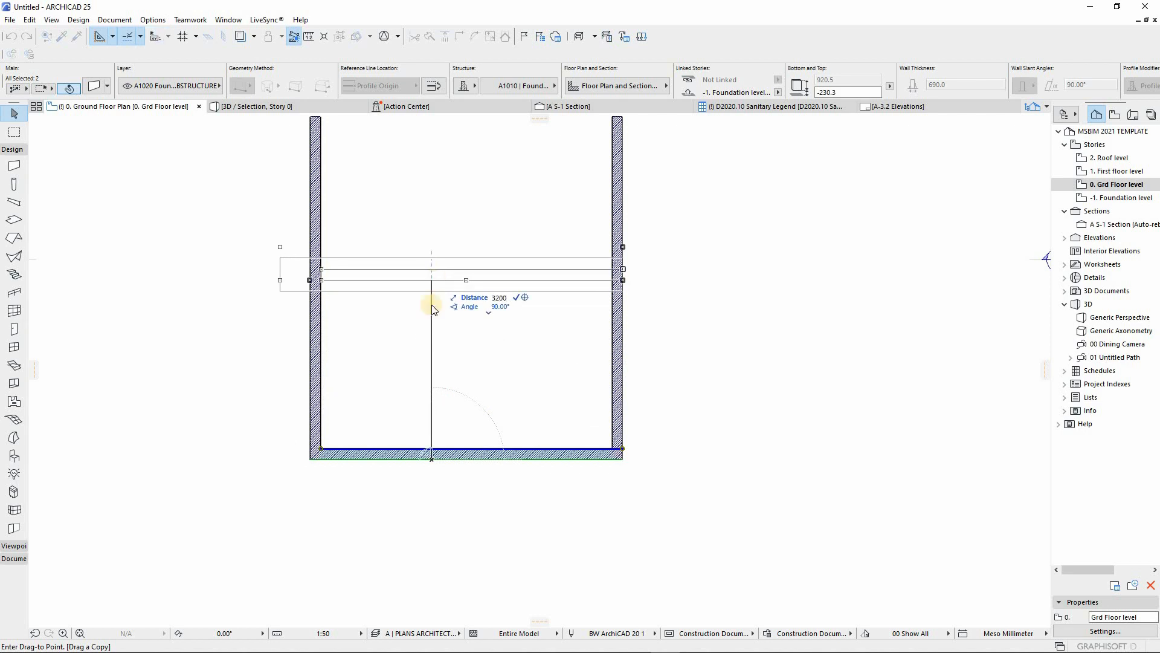
{"action": "type", "text": "200"}
{"action": "key", "text": "Return"}
{"action": "left_click", "coordinate": [639, 264]}
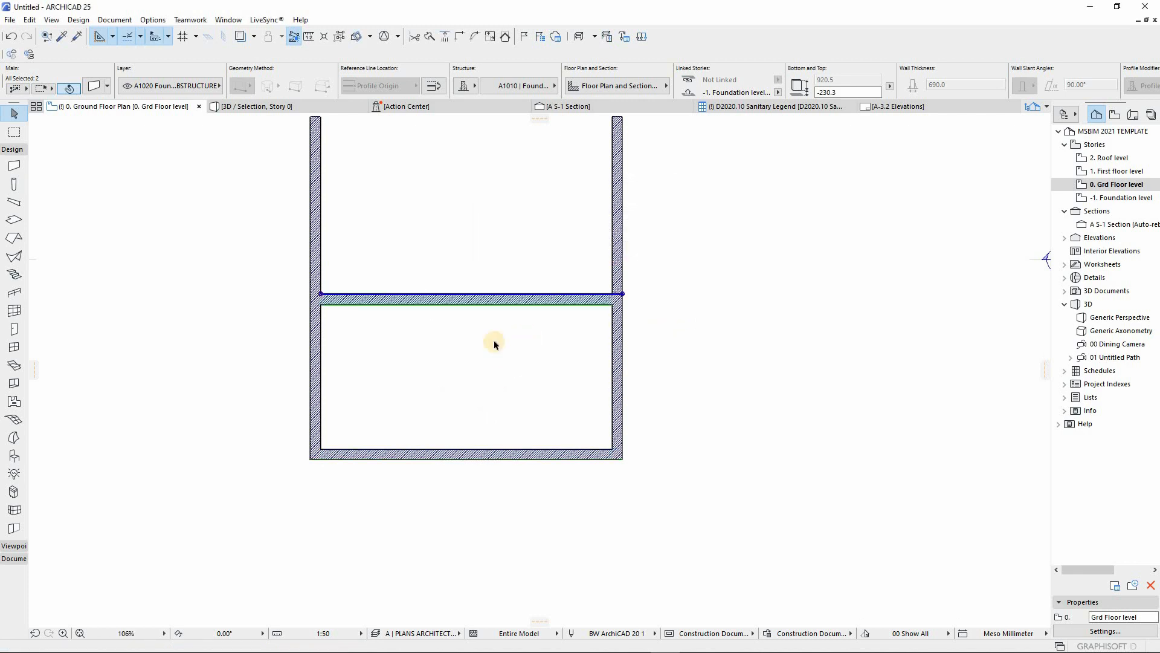
Drag a copy of the cross wall and its foundation wall 230 mm up so it sits directly against the original
{"action": "scroll", "coordinate": [499, 465], "scroll_direction": "down", "scroll_amount": 2}
{"action": "scroll", "coordinate": [532, 337], "scroll_direction": "up", "scroll_amount": 1}
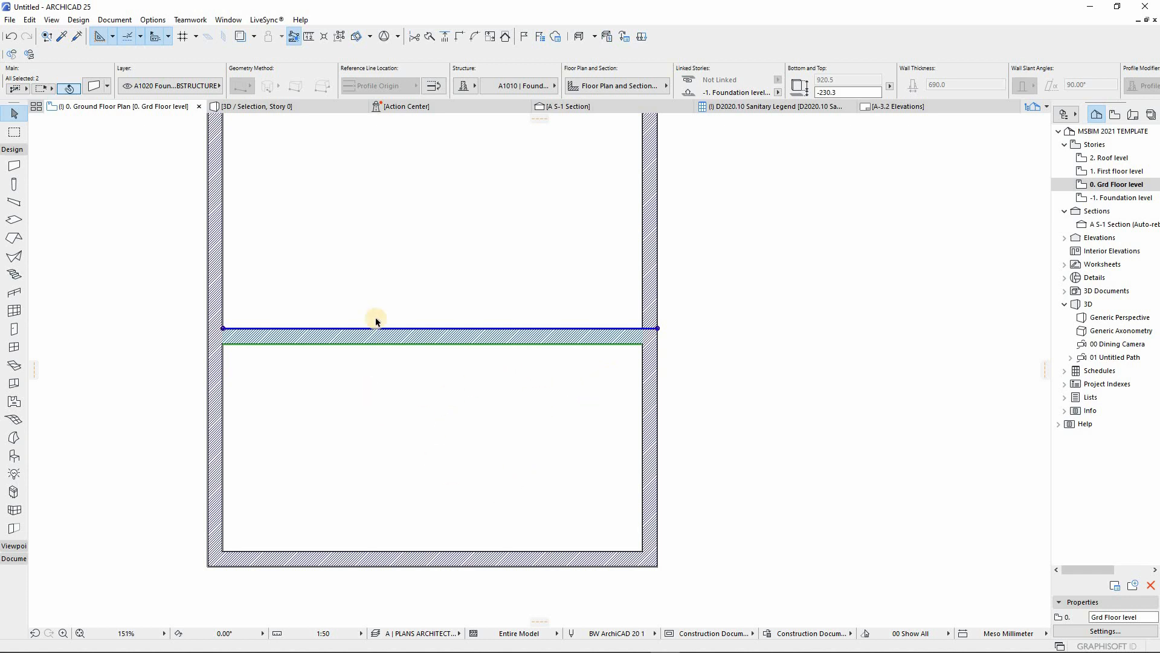
{"action": "scroll", "coordinate": [378, 321], "scroll_direction": "down", "scroll_amount": 2}
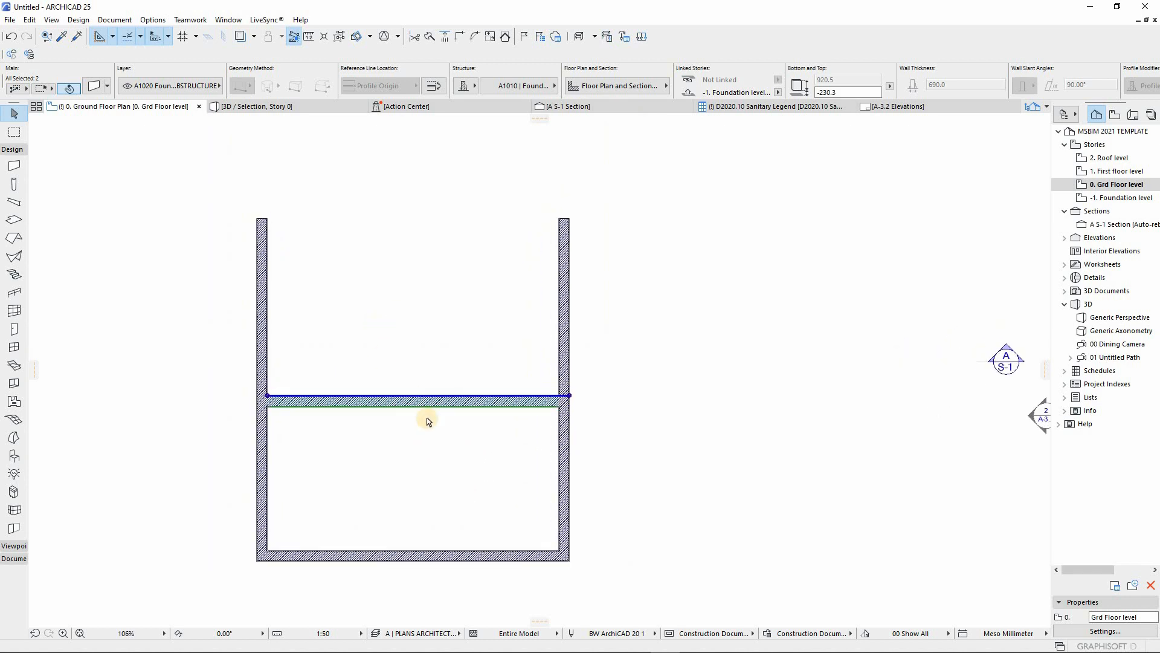
{"action": "key", "text": "ctrl+shift+d"}
{"action": "left_click", "coordinate": [402, 397]}
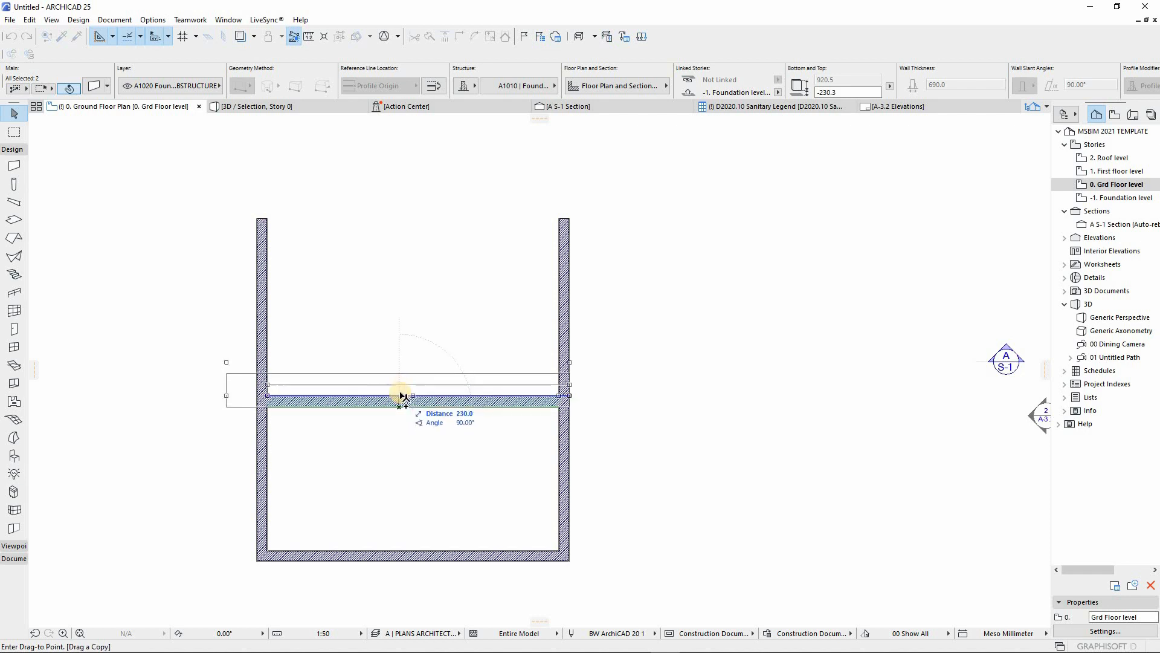
{"action": "left_click", "coordinate": [401, 396]}
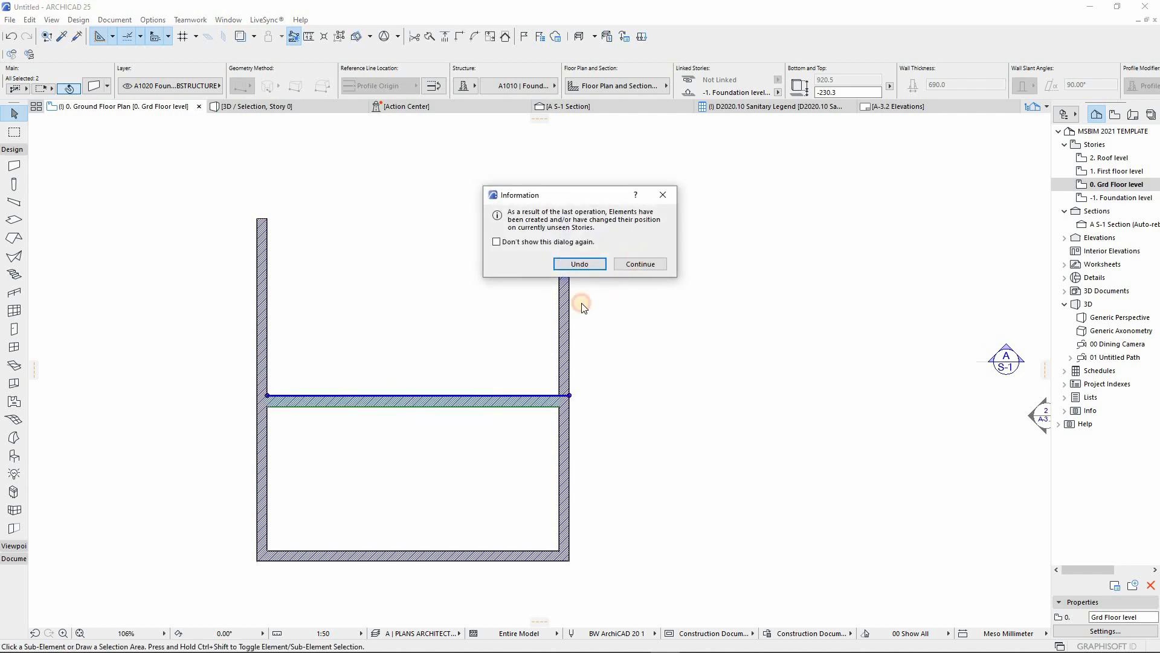
{"action": "left_click", "coordinate": [634, 264]}
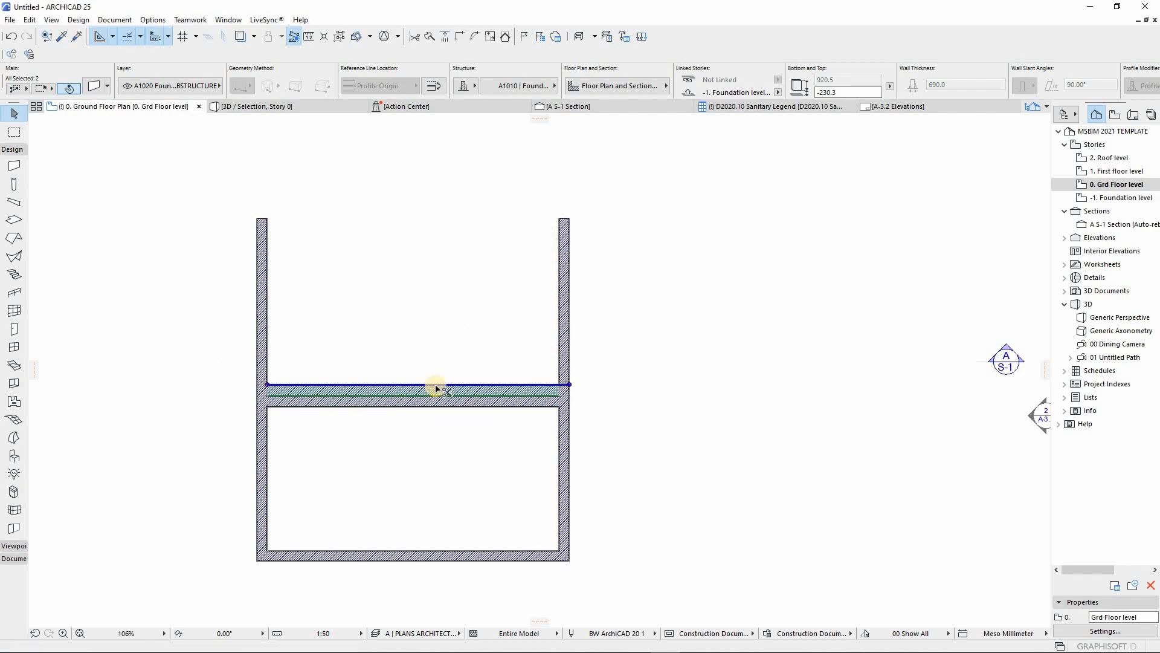
Move the new cross wall and its foundation wall 1200 mm vertically up and deselect them
{"action": "key", "text": "ctrl+d"}
{"action": "left_click", "coordinate": [450, 362]}
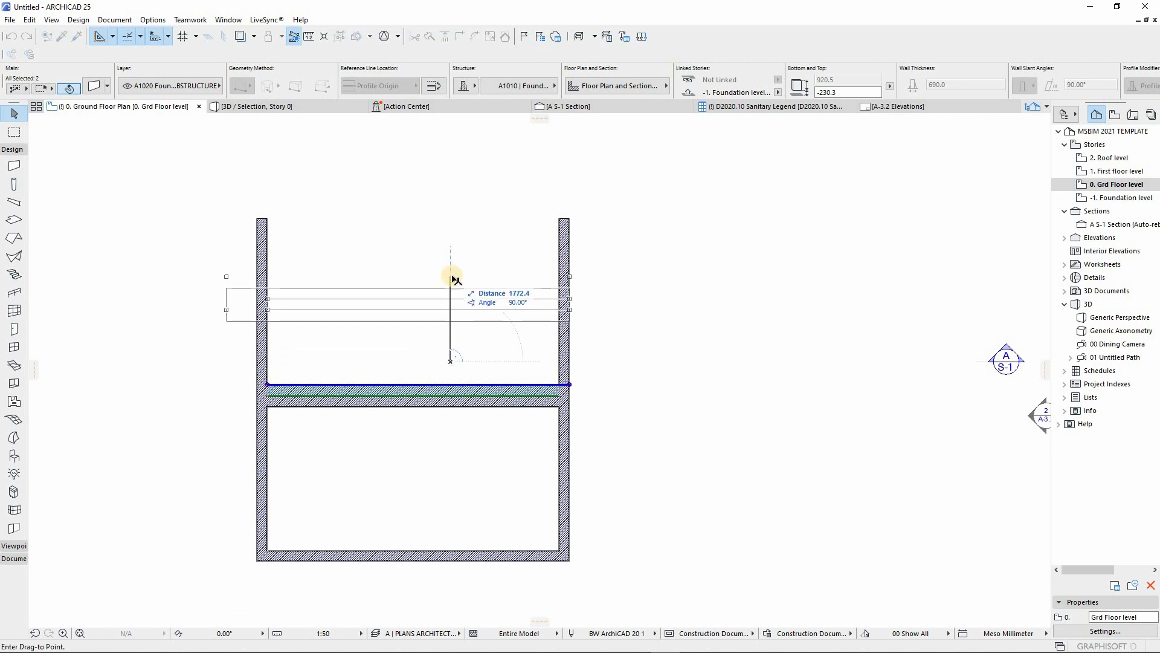
{"action": "type", "text": "1200"}
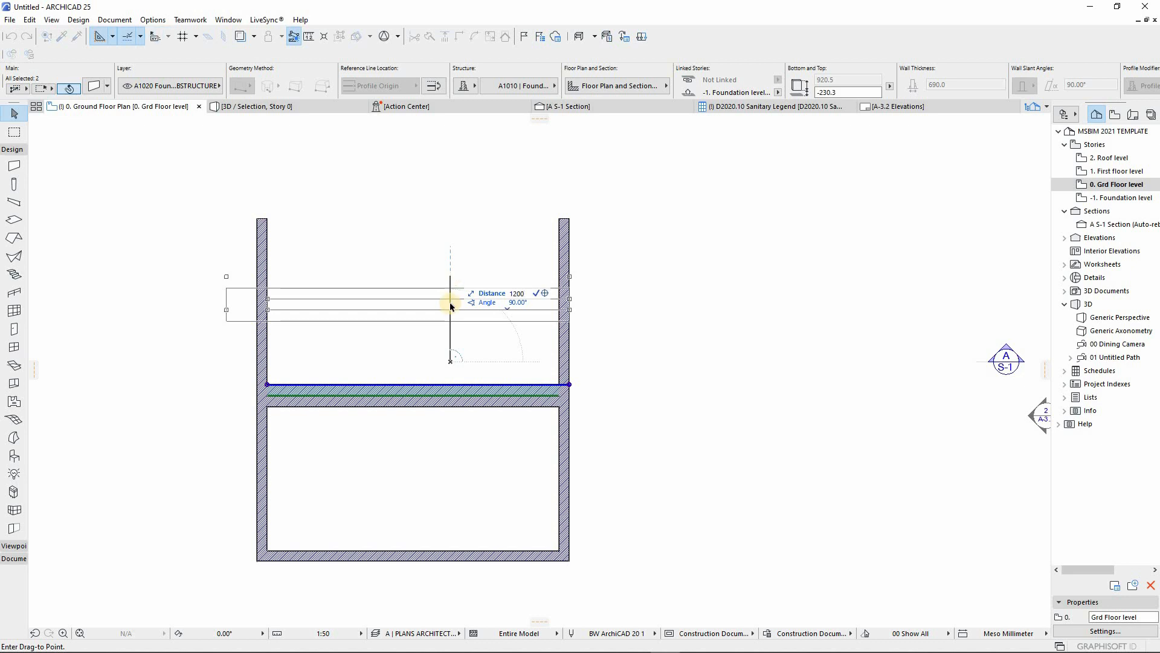
{"action": "key", "text": "Return"}
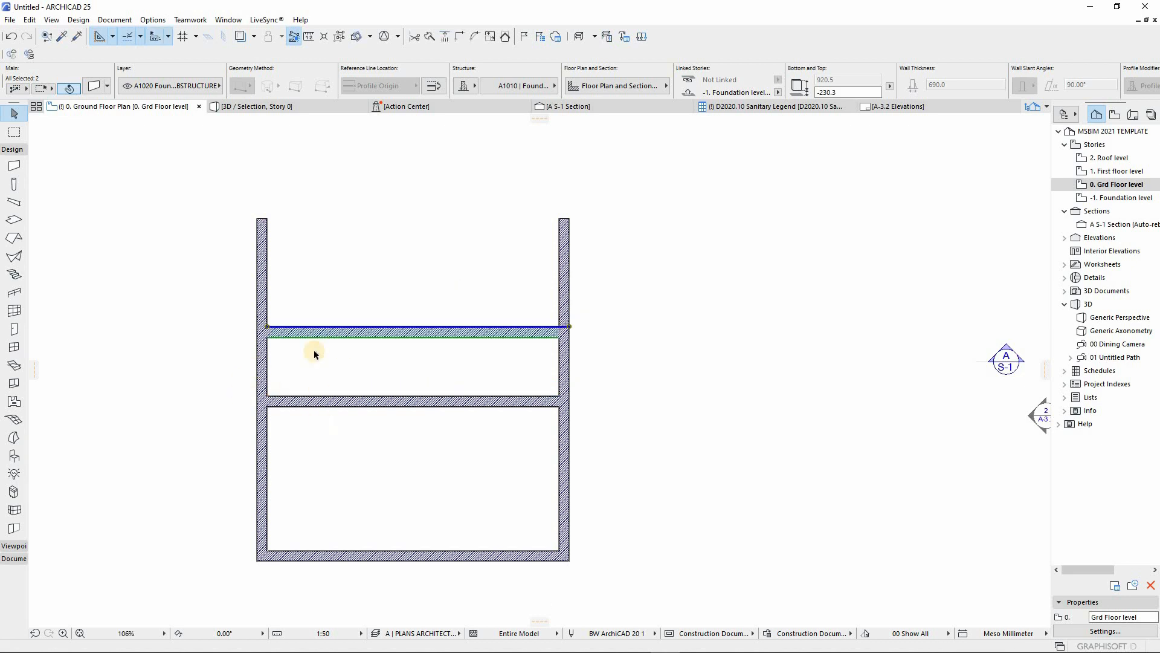
{"action": "key", "text": "Escape"}
Drag a copy of the upper cross wall and its foundation wall 230 mm up, directly against the original
{"action": "scroll", "coordinate": [320, 416], "scroll_direction": "down", "scroll_amount": 4}
{"action": "scroll", "coordinate": [303, 289], "scroll_direction": "up", "scroll_amount": 3}
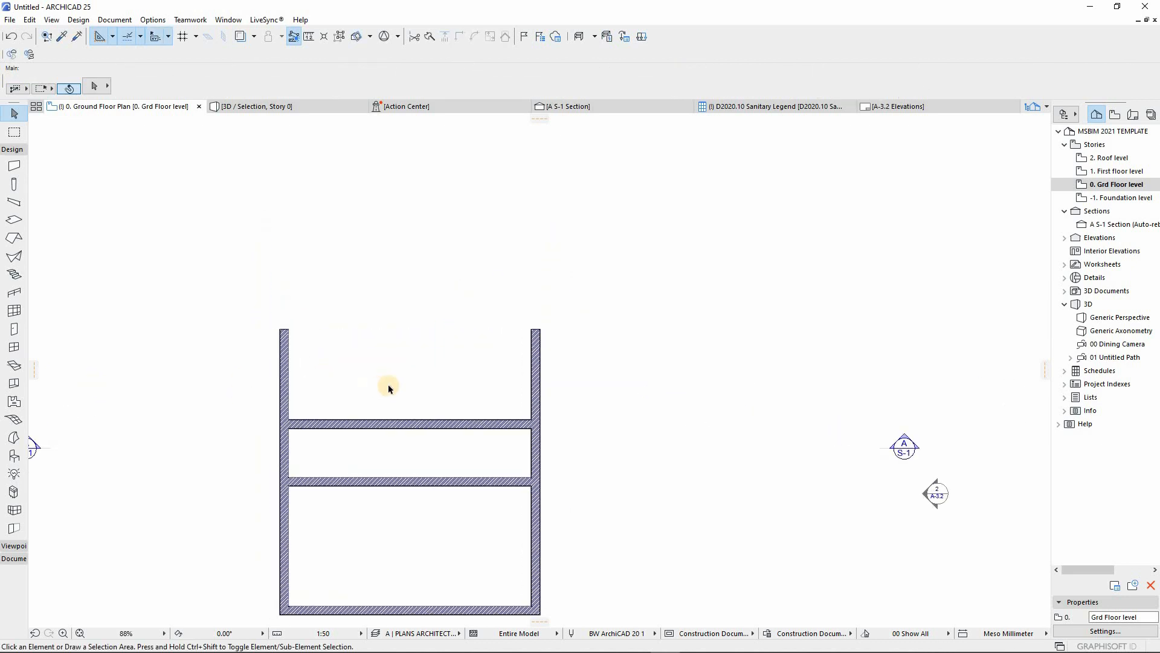
{"action": "left_click", "coordinate": [357, 421]}
{"action": "key", "text": "ctrl+shift+d"}
{"action": "left_click", "coordinate": [355, 419]}
{"action": "type", "text": "2500"}
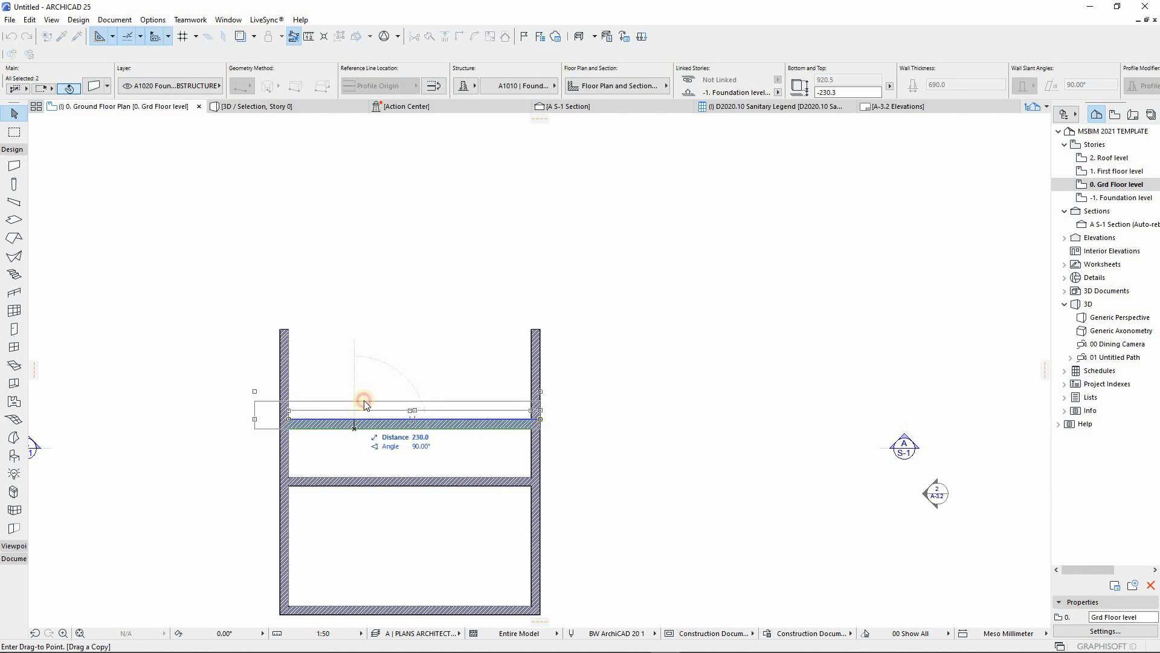
{"action": "key", "text": "Return"}
{"action": "left_click", "coordinate": [653, 264]}
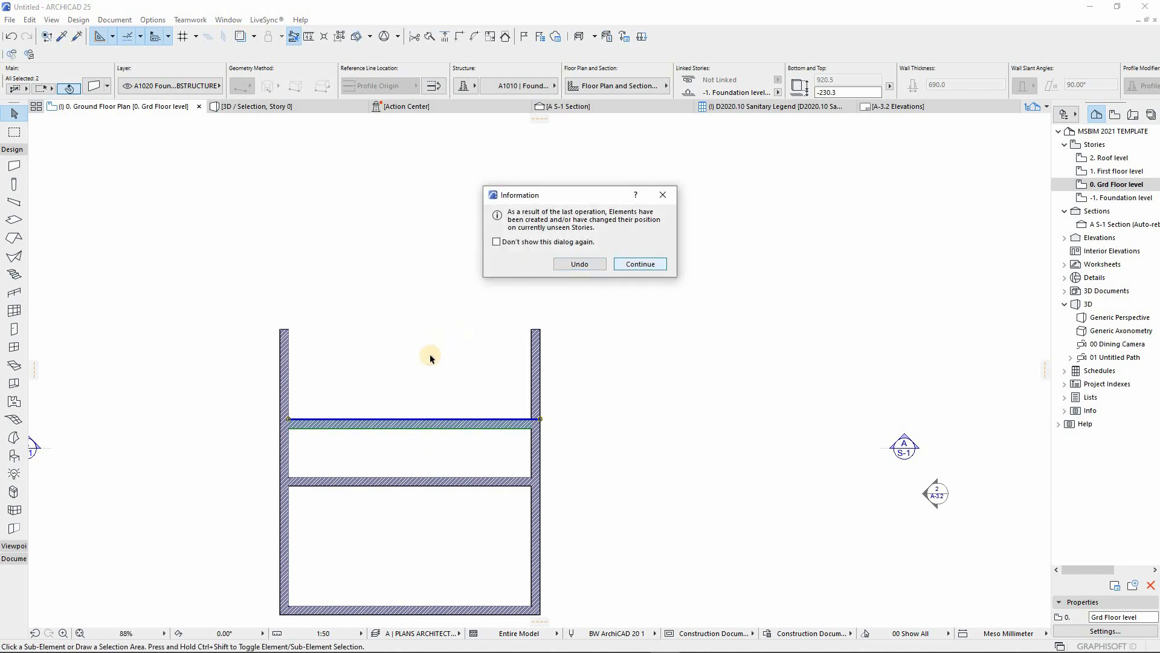
Move the newest cross wall and its foundation wall 3000 mm vertically up and deselect them
{"action": "key", "text": "ctrl+d"}
{"action": "left_click", "coordinate": [406, 377]}
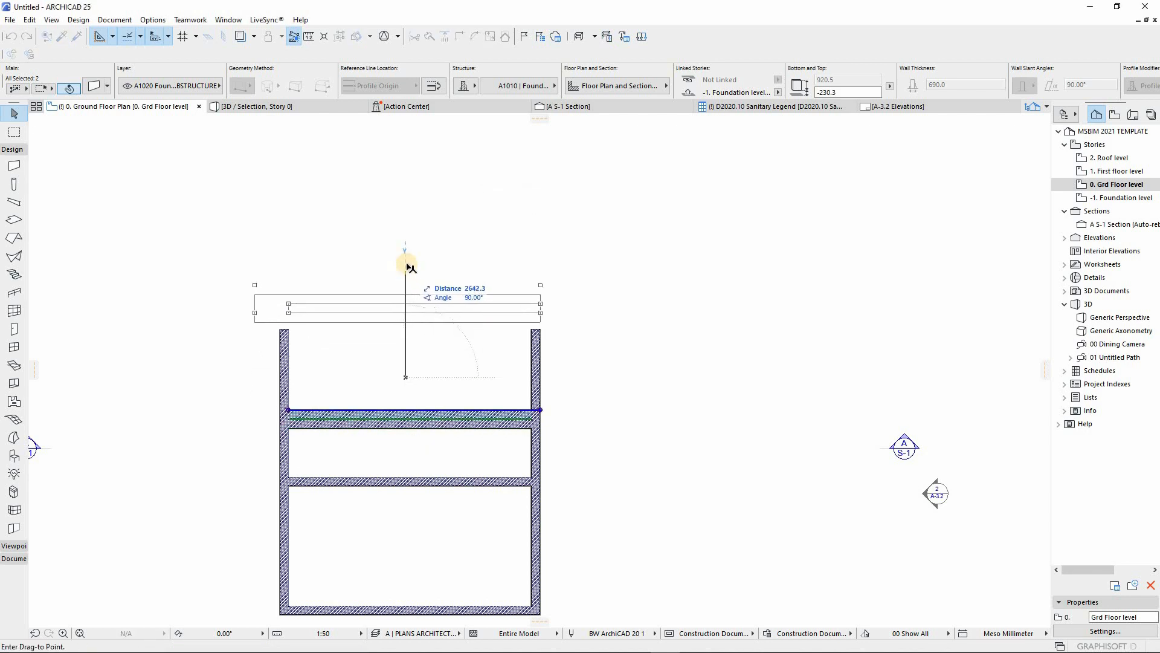
{"action": "type", "text": "3"}
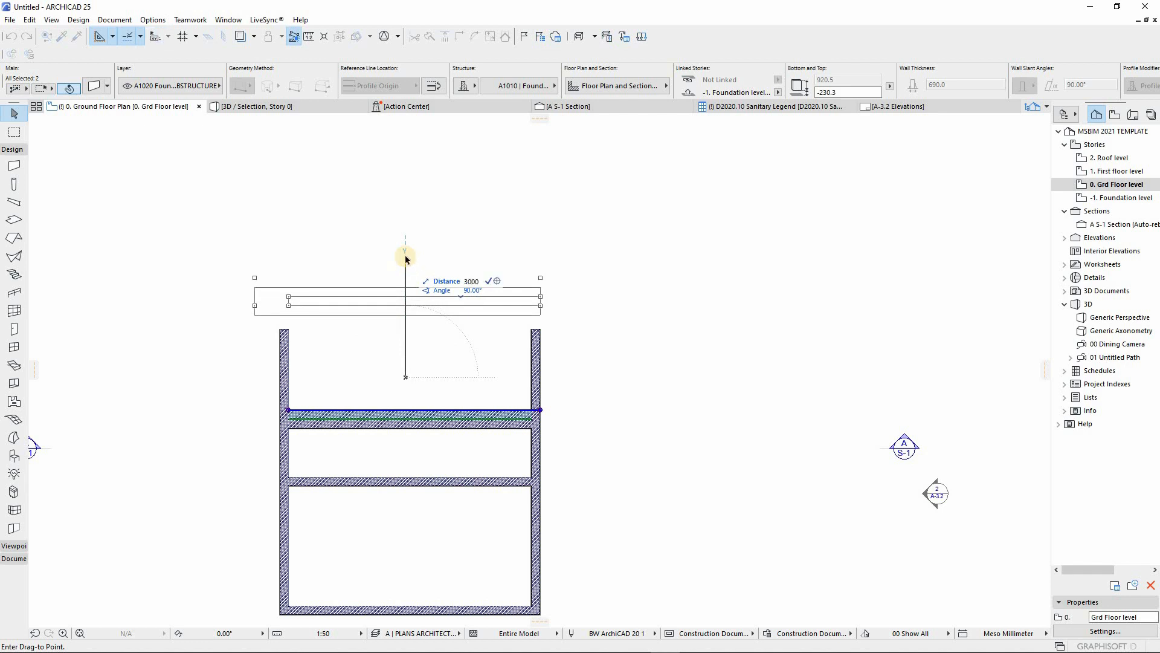
{"action": "type", "text": "000"}
{"action": "key", "text": "Return"}
{"action": "left_click", "coordinate": [238, 358]}
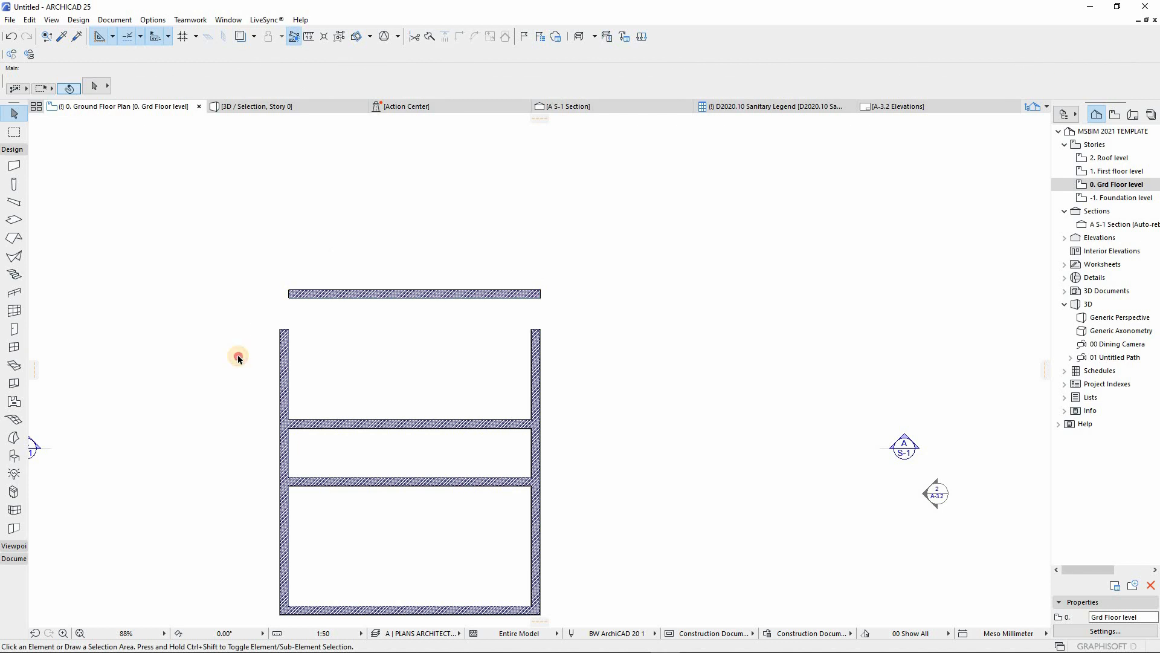
Suspend groups and intersect the left outer brick wall with the new top wall to form a closed corner
{"action": "left_click_drag", "start_coordinate": [238, 356], "coordinate": [326, 254]}
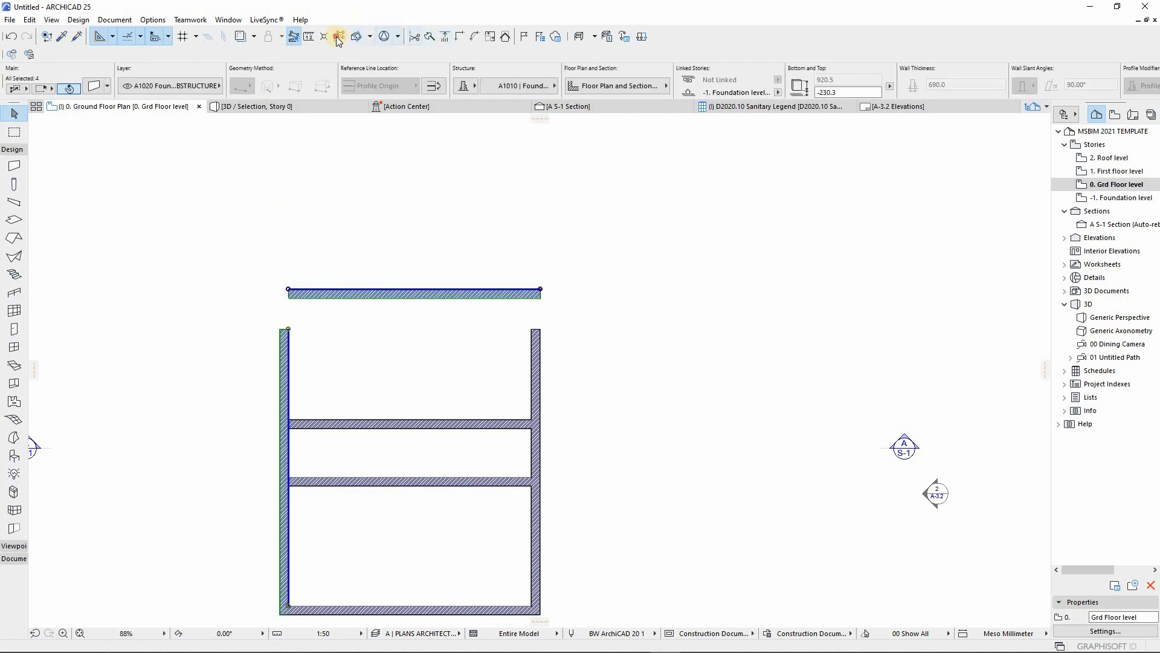
{"action": "left_click", "coordinate": [339, 37]}
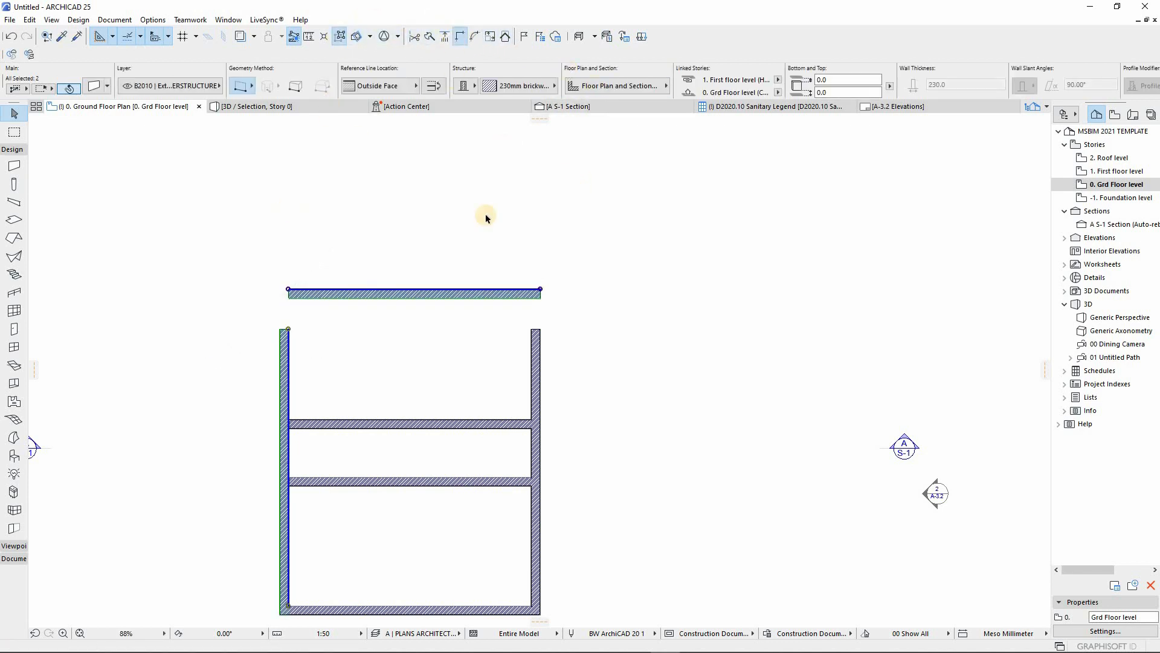
{"action": "scroll", "coordinate": [350, 249], "scroll_direction": "up", "scroll_amount": 2}
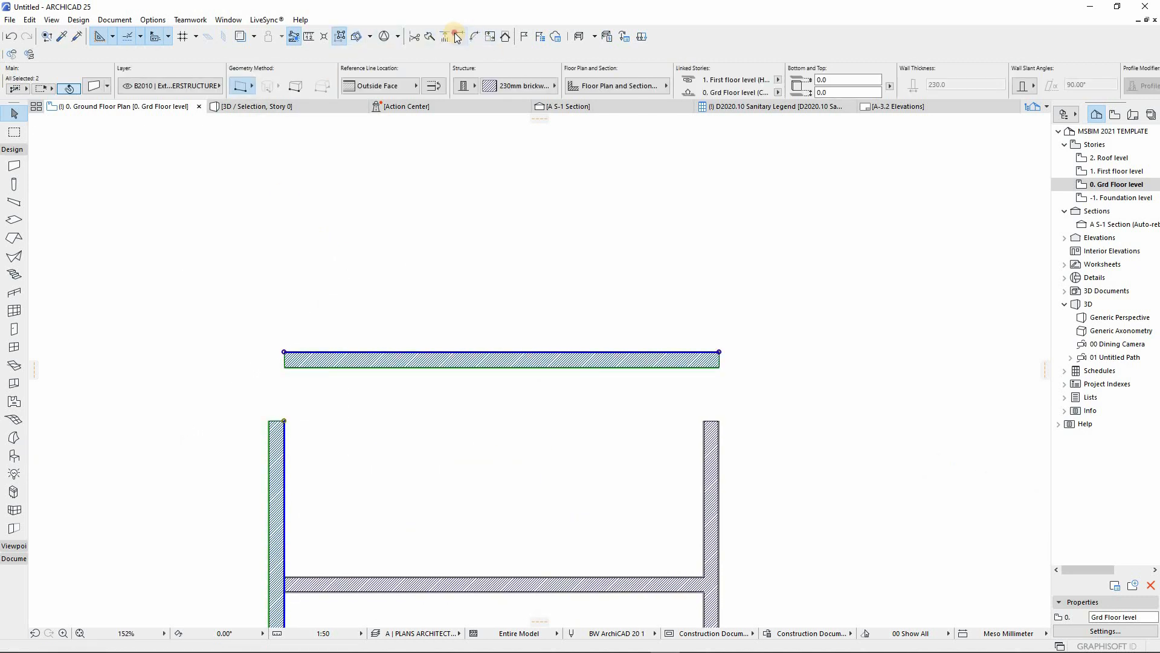
{"action": "left_click", "coordinate": [459, 37]}
{"action": "left_click", "coordinate": [381, 215]}
{"action": "scroll", "coordinate": [574, 344], "scroll_direction": "down", "scroll_amount": 3}
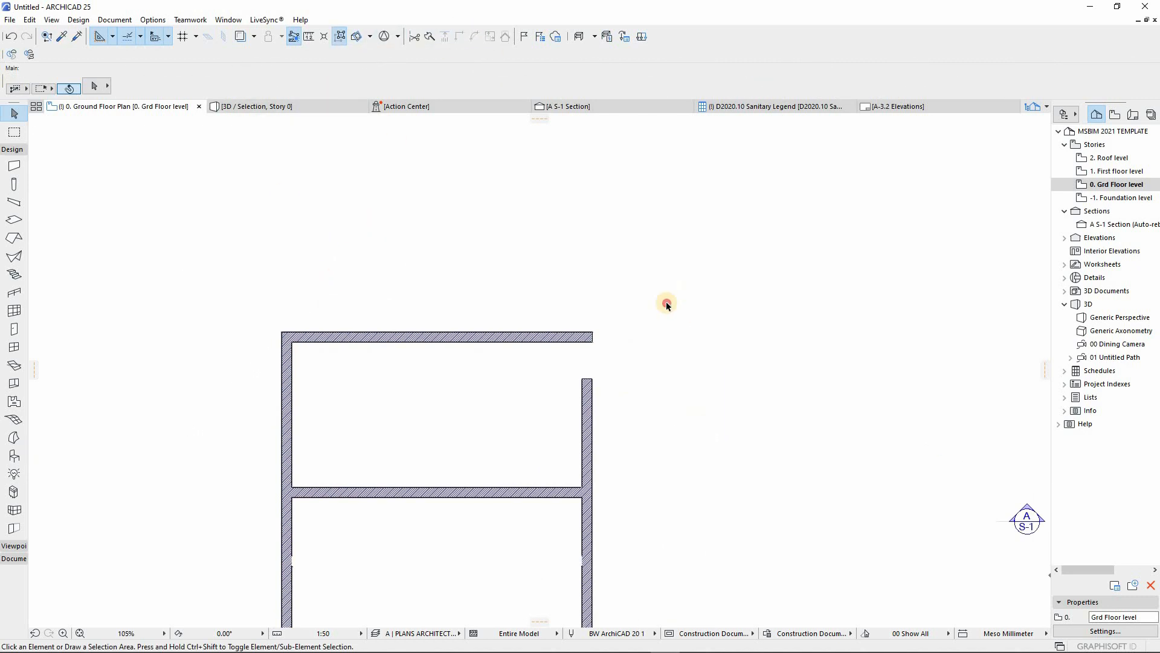
Intersect the right outer brick wall with the top wall to close the remaining upper corner of the plan
{"action": "left_click_drag", "start_coordinate": [693, 294], "coordinate": [469, 411]}
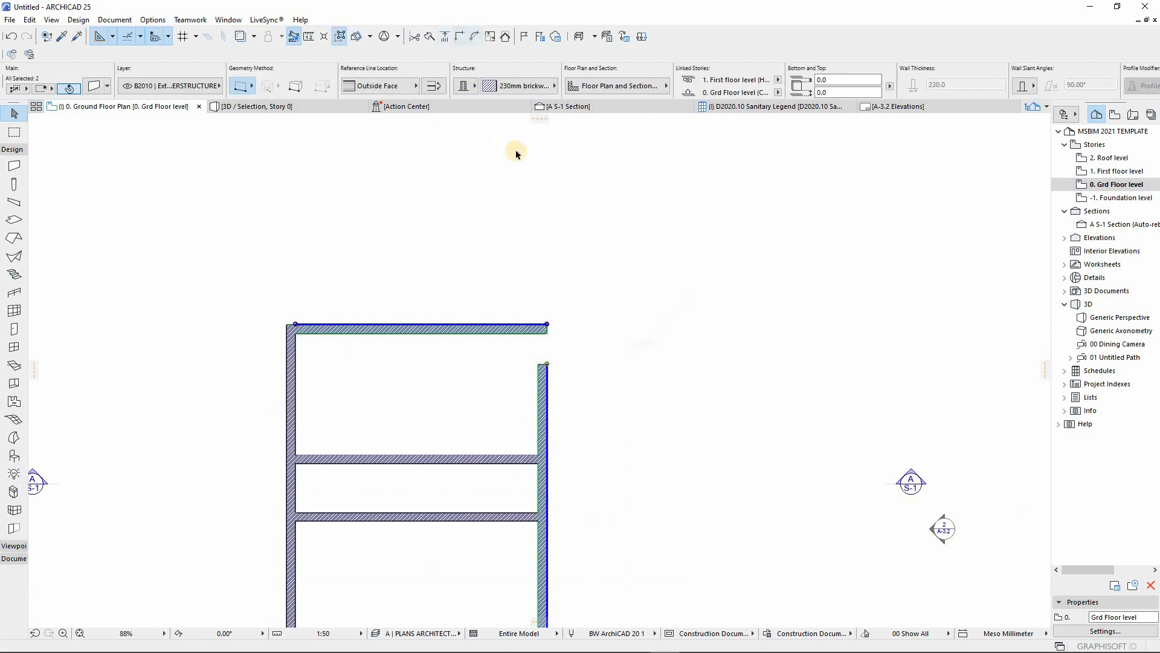
{"action": "key", "text": "Escape"}
{"action": "scroll", "coordinate": [408, 395], "scroll_direction": "up", "scroll_amount": 3}
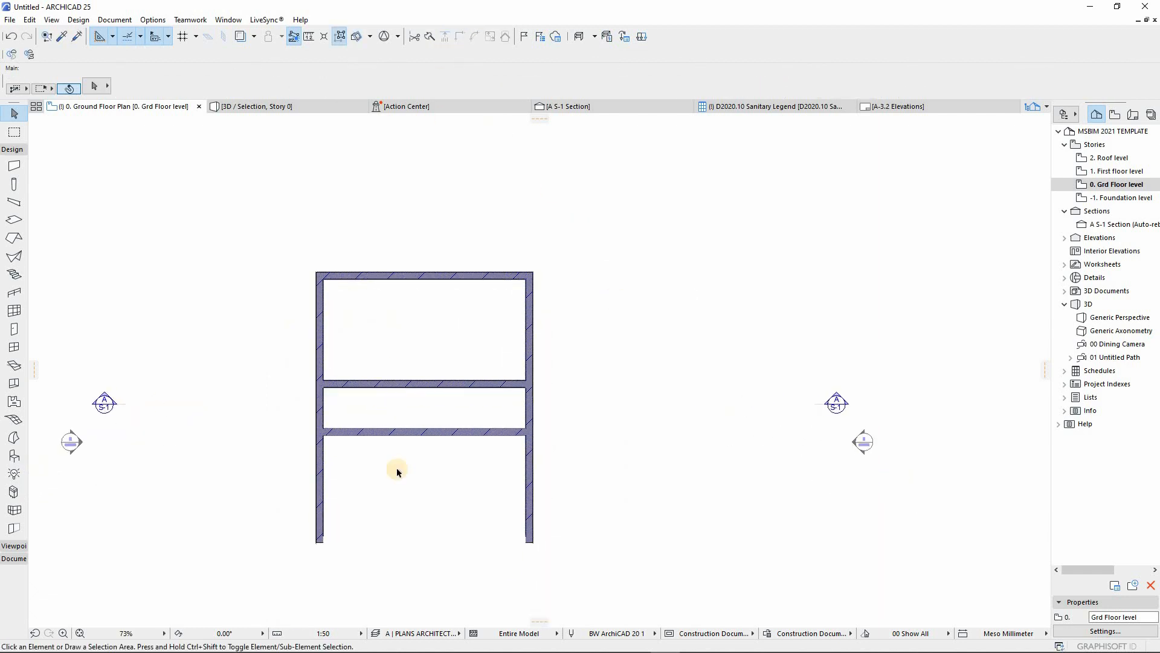
{"action": "scroll", "coordinate": [434, 512], "scroll_direction": "up", "scroll_amount": 1}
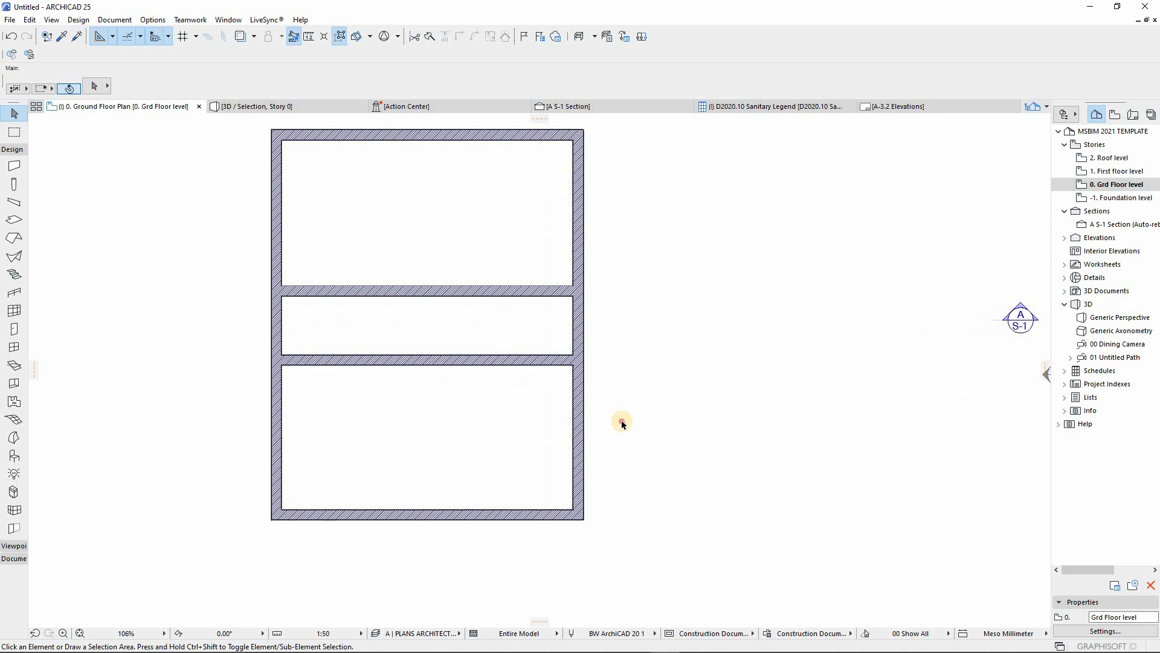
Drag a copy of the right outer brick wall to the midpoint of the bottom wall as a central dividing wall
{"action": "left_click", "coordinate": [564, 469]}
{"action": "key", "text": "ctrl+d"}
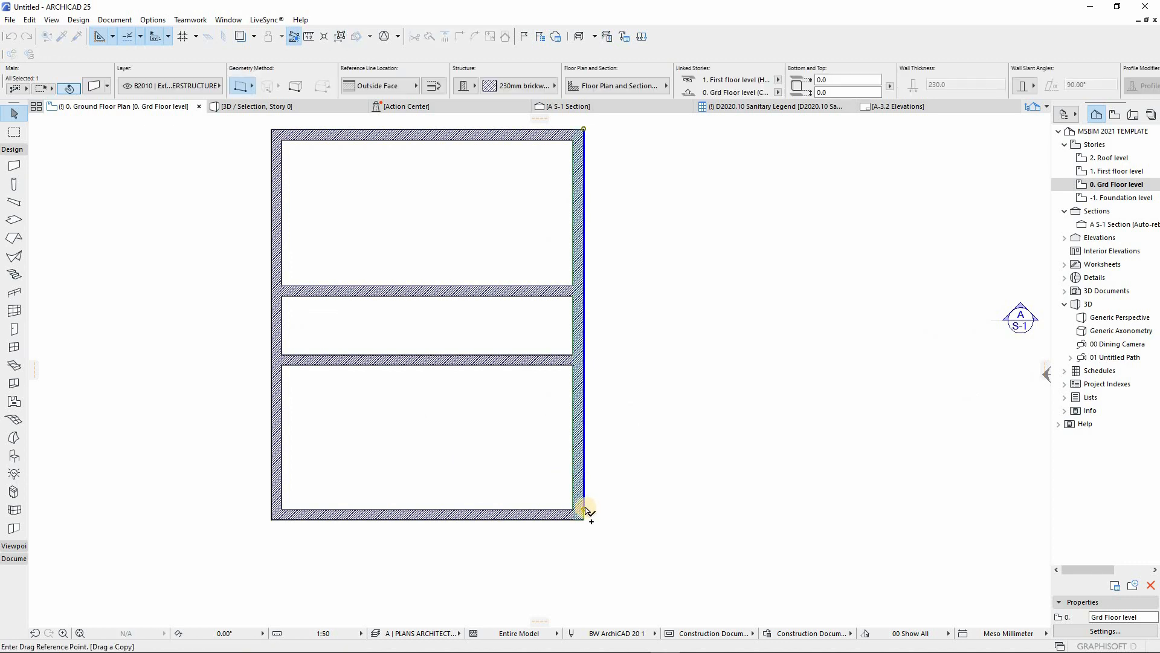
{"action": "left_click", "coordinate": [584, 511]}
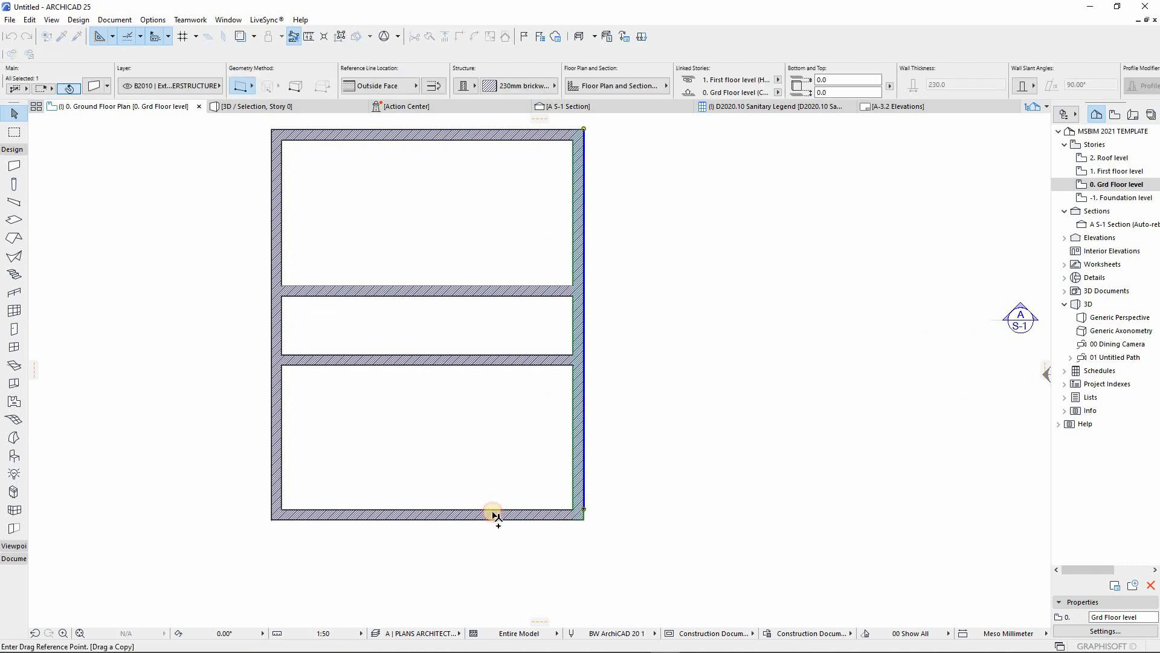
{"action": "left_click", "coordinate": [434, 512]}
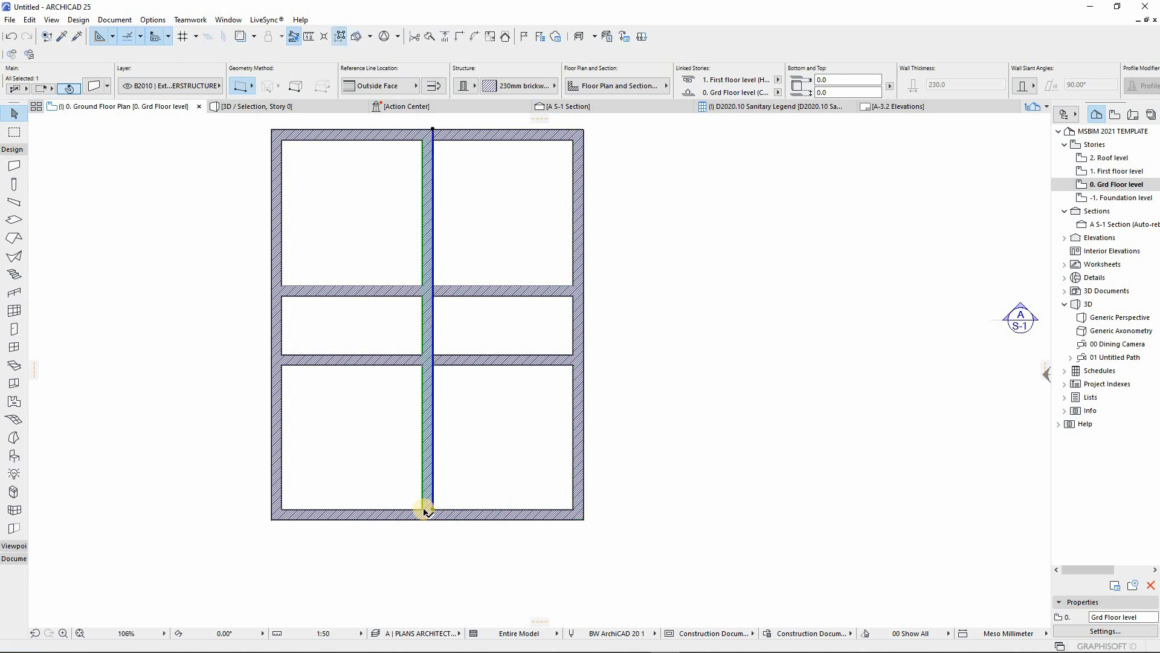
Move the central dividing wall 115 mm horizontally to the right and deselect it
{"action": "scroll", "coordinate": [428, 513], "scroll_direction": "up", "scroll_amount": 4}
{"action": "scroll", "coordinate": [424, 512], "scroll_direction": "up", "scroll_amount": 3}
{"action": "key", "text": "ctrl+d"}
{"action": "left_click", "coordinate": [478, 413]}
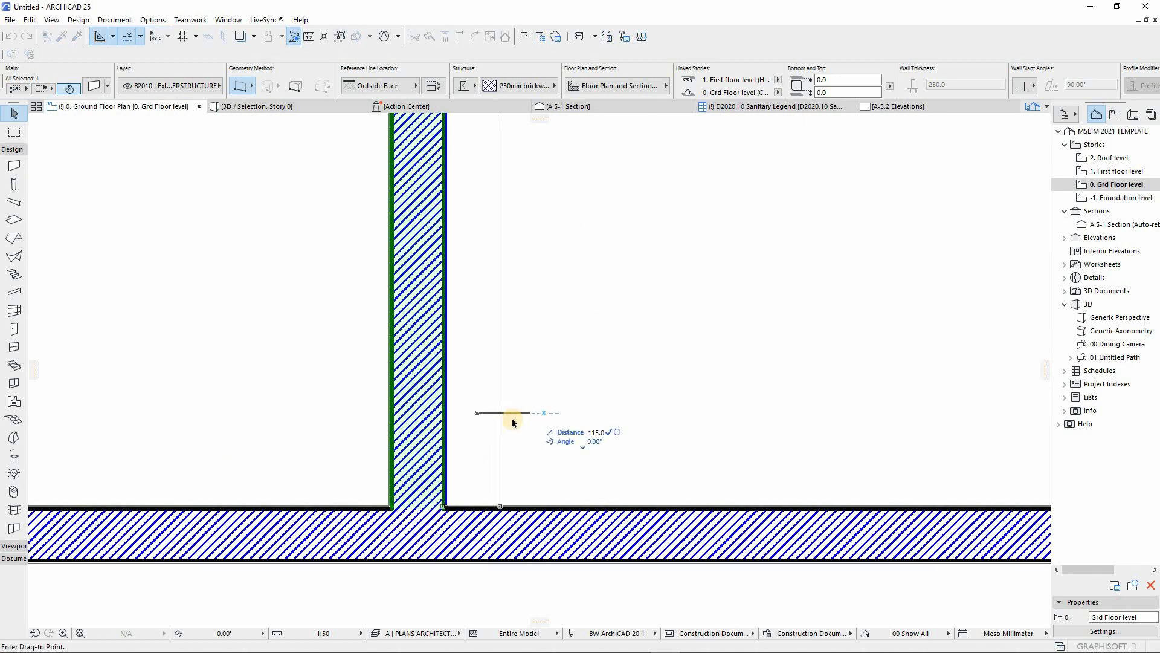
{"action": "left_click", "coordinate": [513, 418]}
{"action": "scroll", "coordinate": [469, 490], "scroll_direction": "down", "scroll_amount": 5}
{"action": "scroll", "coordinate": [453, 561], "scroll_direction": "down", "scroll_amount": 5}
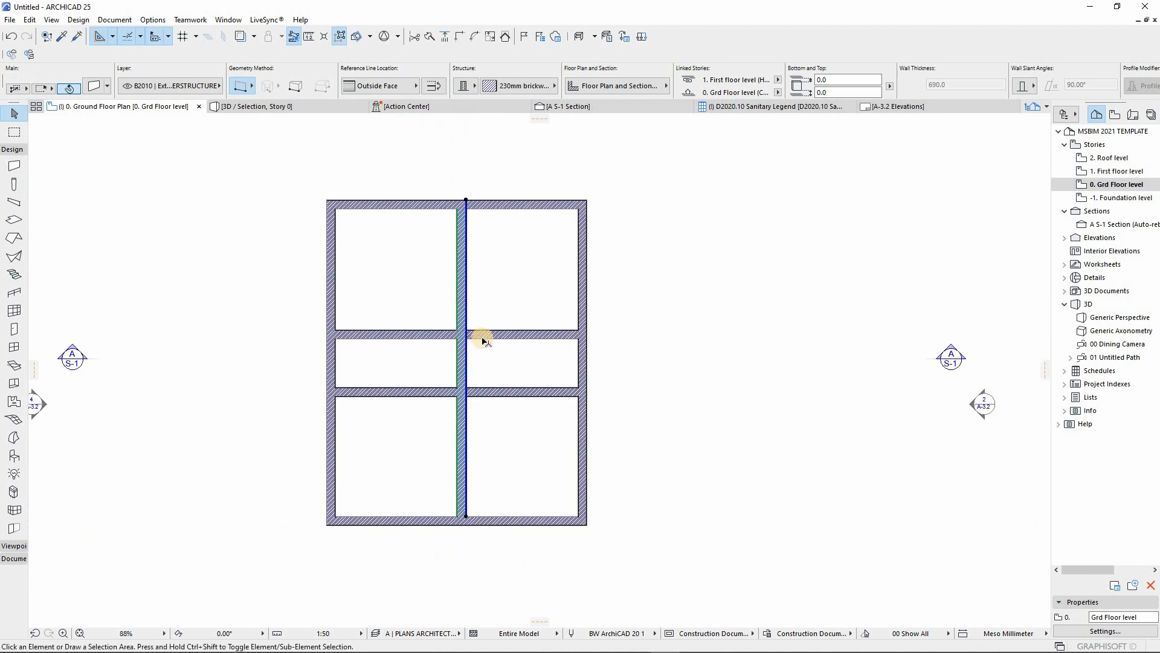
{"action": "key", "text": "Escape"}
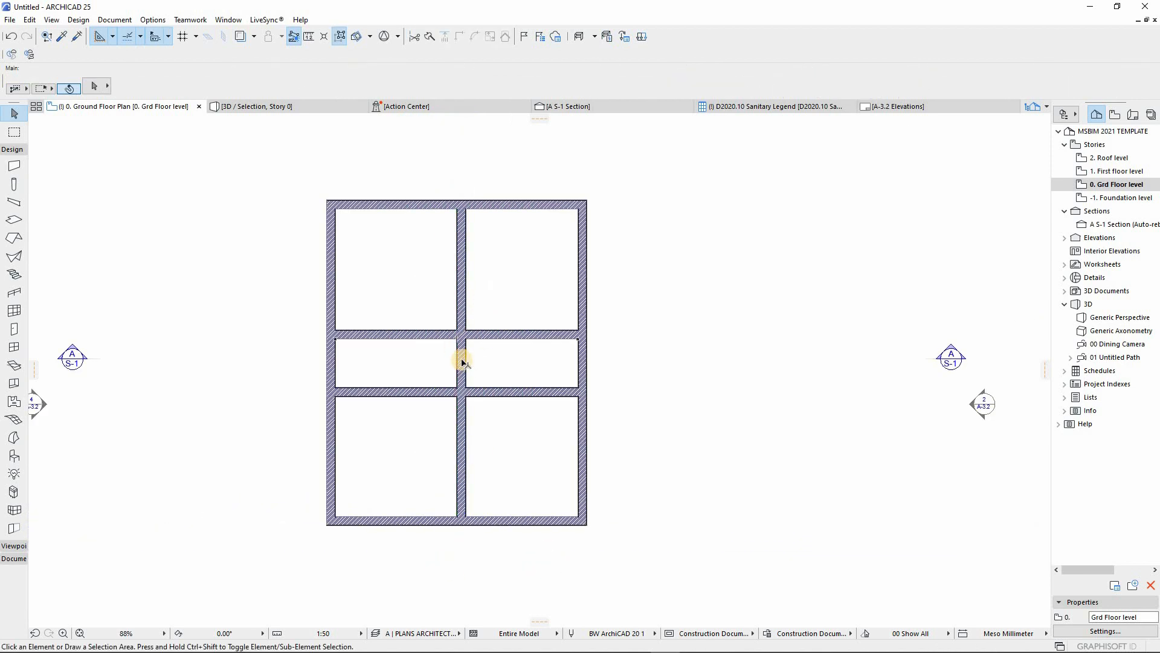
Trim away the section of the central wall that crosses the corridor between the two cross walls
{"action": "scroll", "coordinate": [446, 352], "scroll_direction": "up", "scroll_amount": 4}
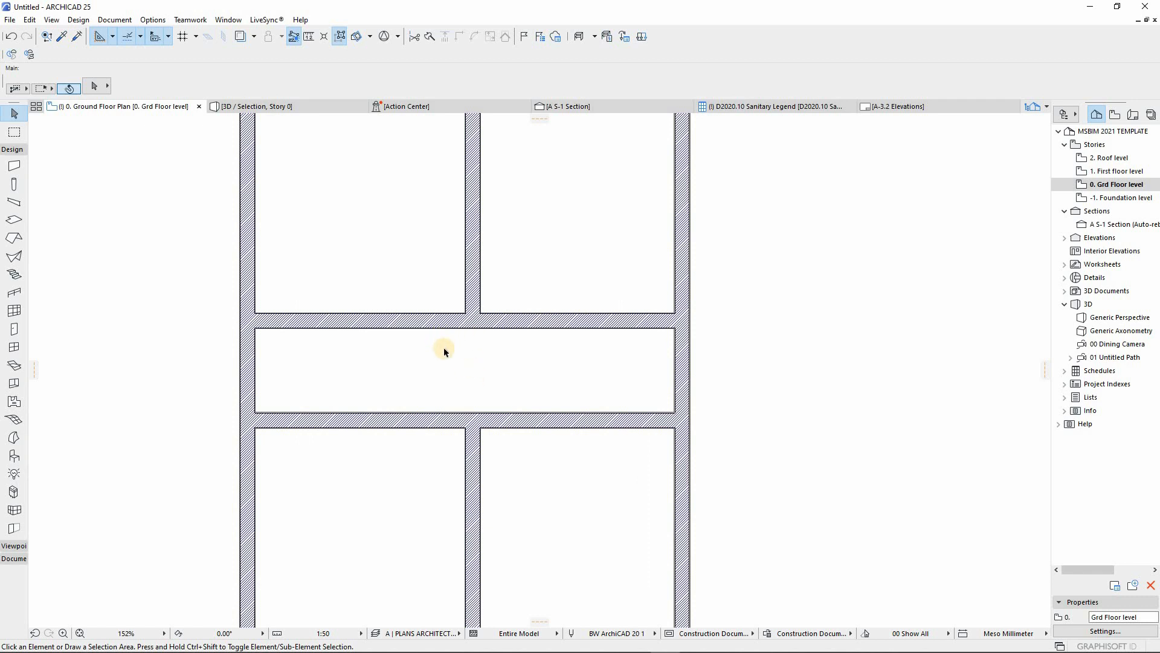
{"action": "key", "text": "ctrl+z"}
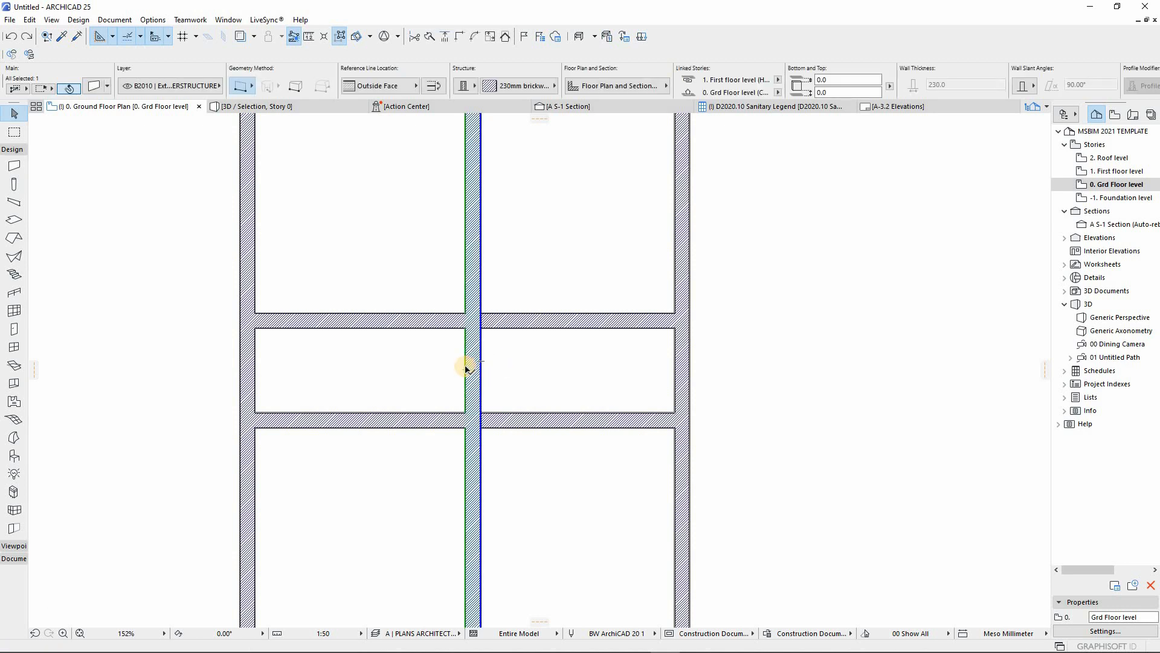
{"action": "left_click", "coordinate": [474, 377], "text": "ctrl"}
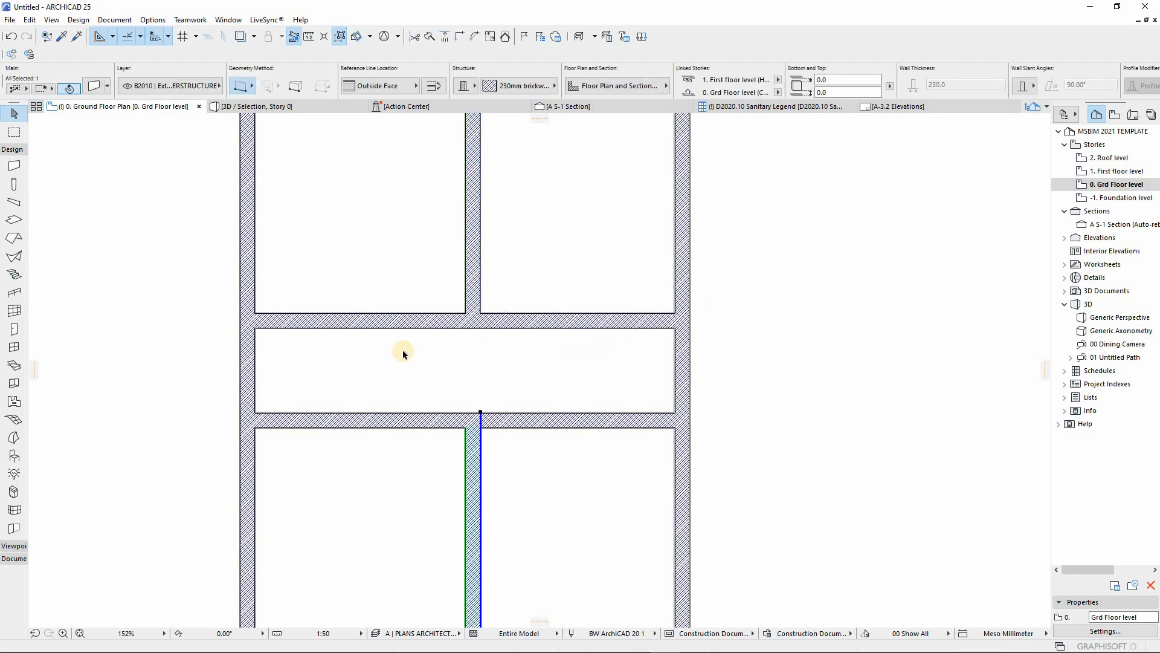
{"action": "left_click", "coordinate": [400, 399]}
Drag a copy of the lower central wall upward so it spans the corridor to the upper cross wall
{"action": "scroll", "coordinate": [400, 398], "scroll_direction": "up", "scroll_amount": 2}
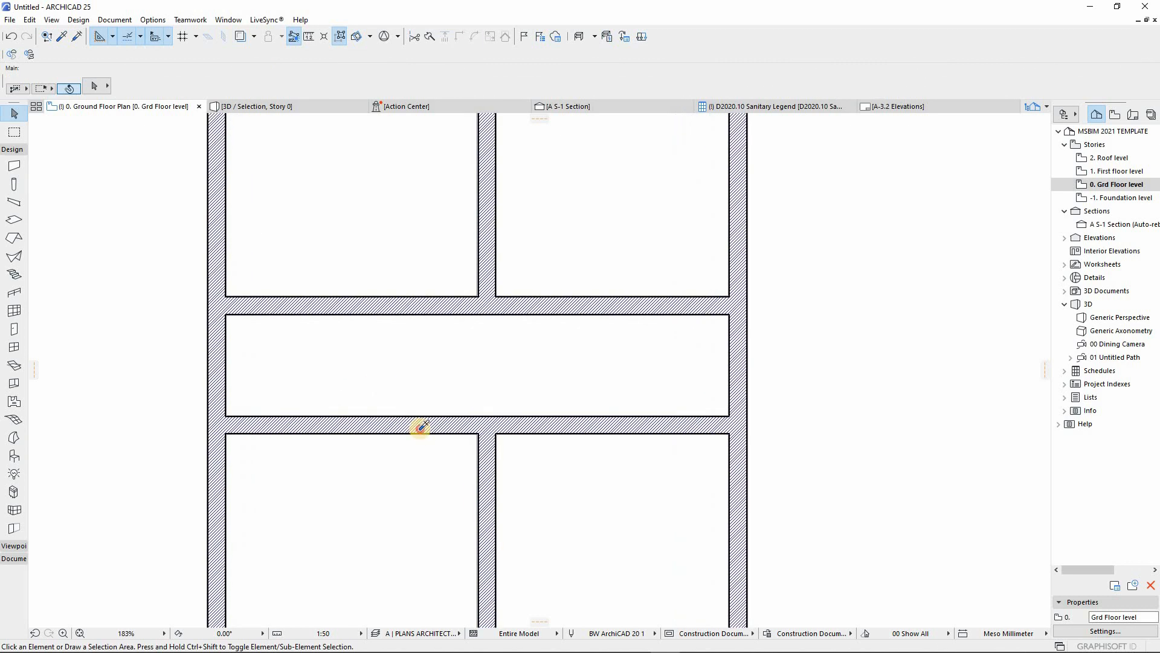
{"action": "left_click", "coordinate": [421, 426], "text": "alt"}
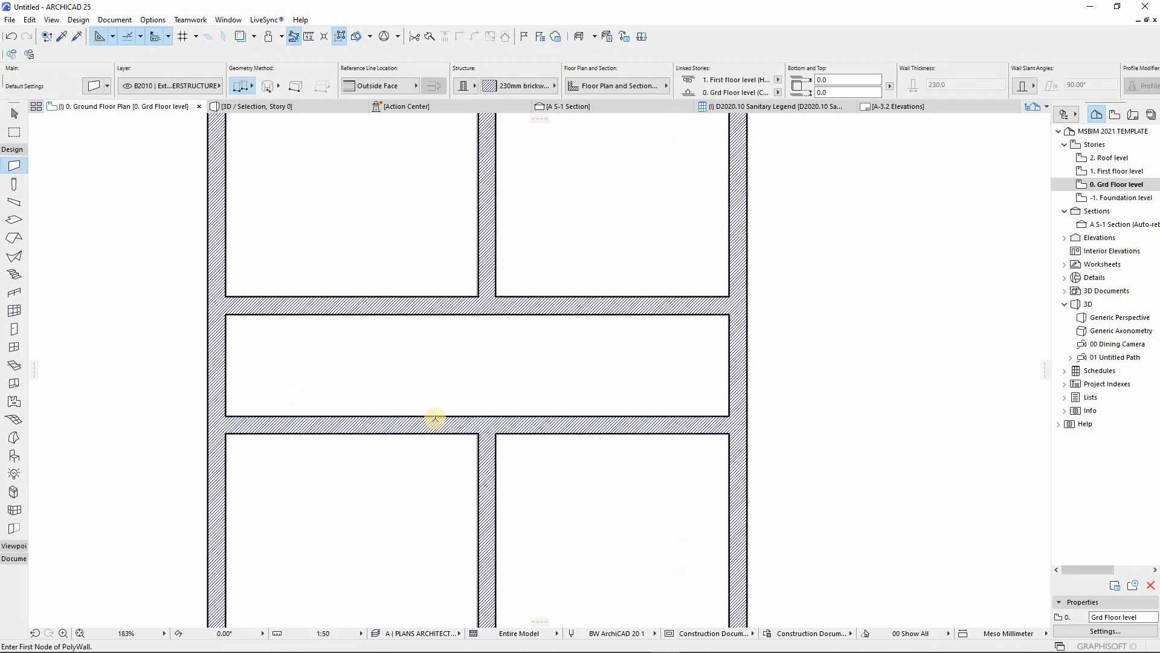
{"action": "left_click", "coordinate": [542, 470], "text": "shift"}
{"action": "left_click", "coordinate": [486, 521]}
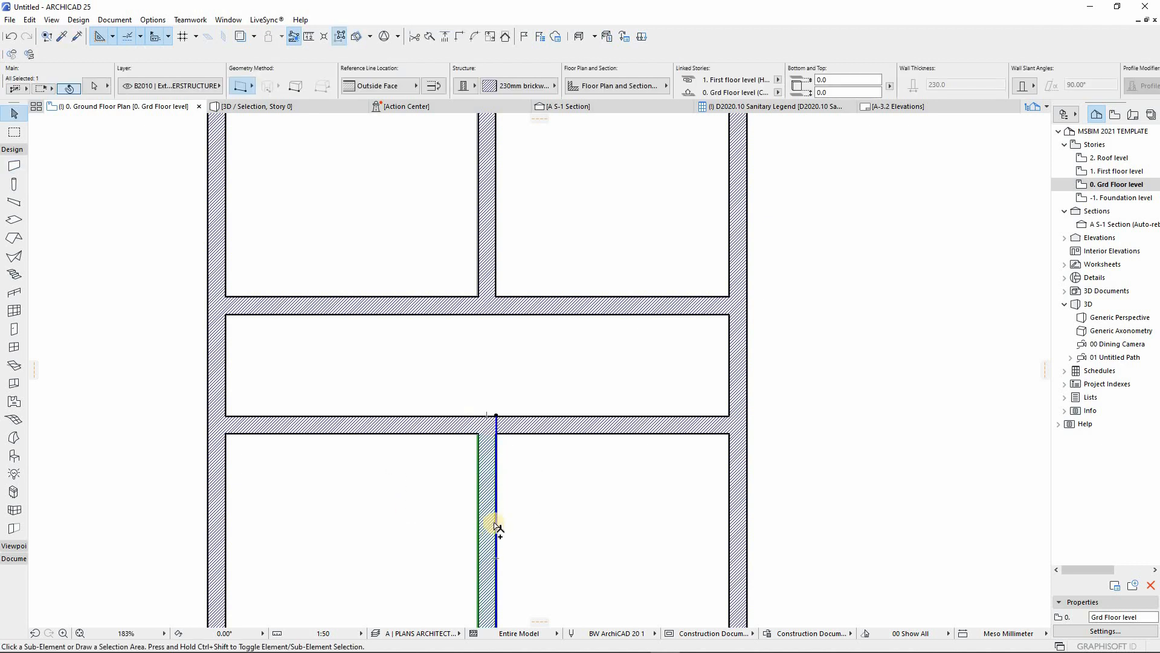
{"action": "key", "text": "ctrl+shift+d"}
{"action": "left_click", "coordinate": [495, 519]}
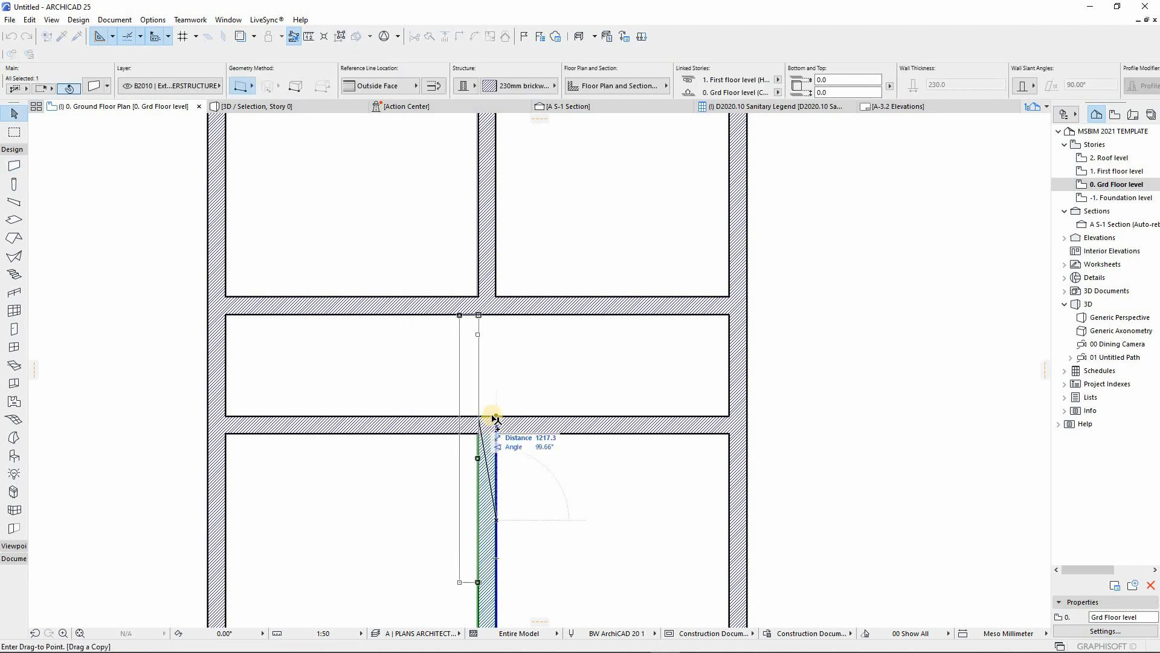
{"action": "left_click", "coordinate": [496, 397]}
Move the copied corridor wall 1500 mm horizontally to the left
{"action": "key", "text": "ctrl+d"}
{"action": "left_click", "coordinate": [651, 346]}
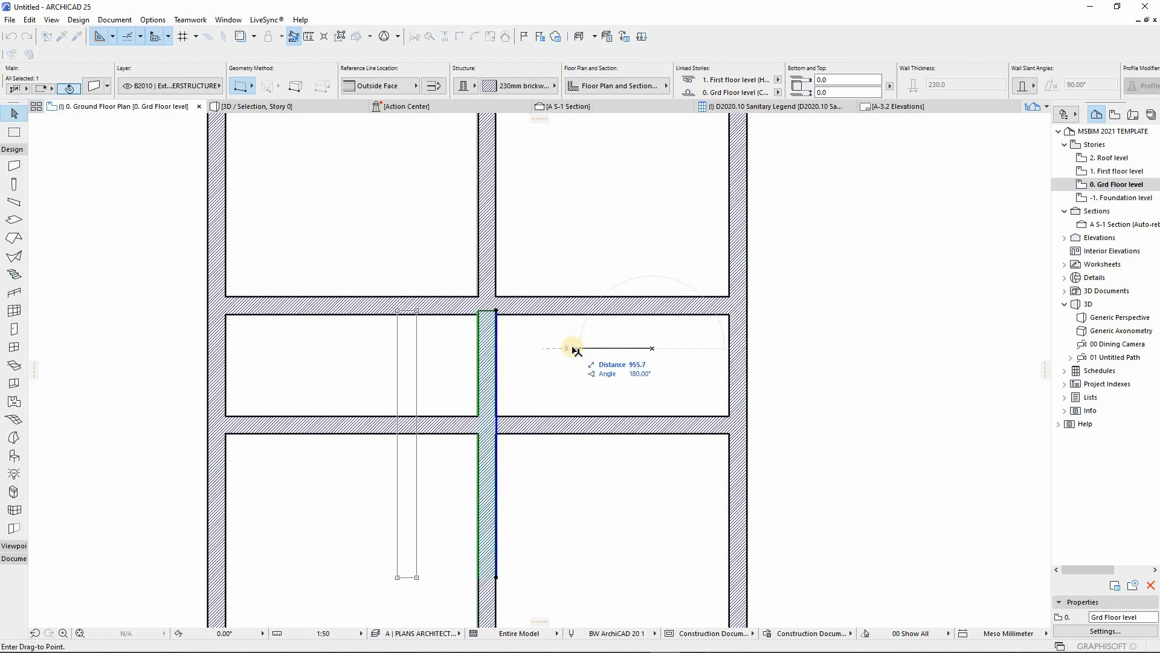
{"action": "type", "text": "1500"}
{"action": "key", "text": "Return"}
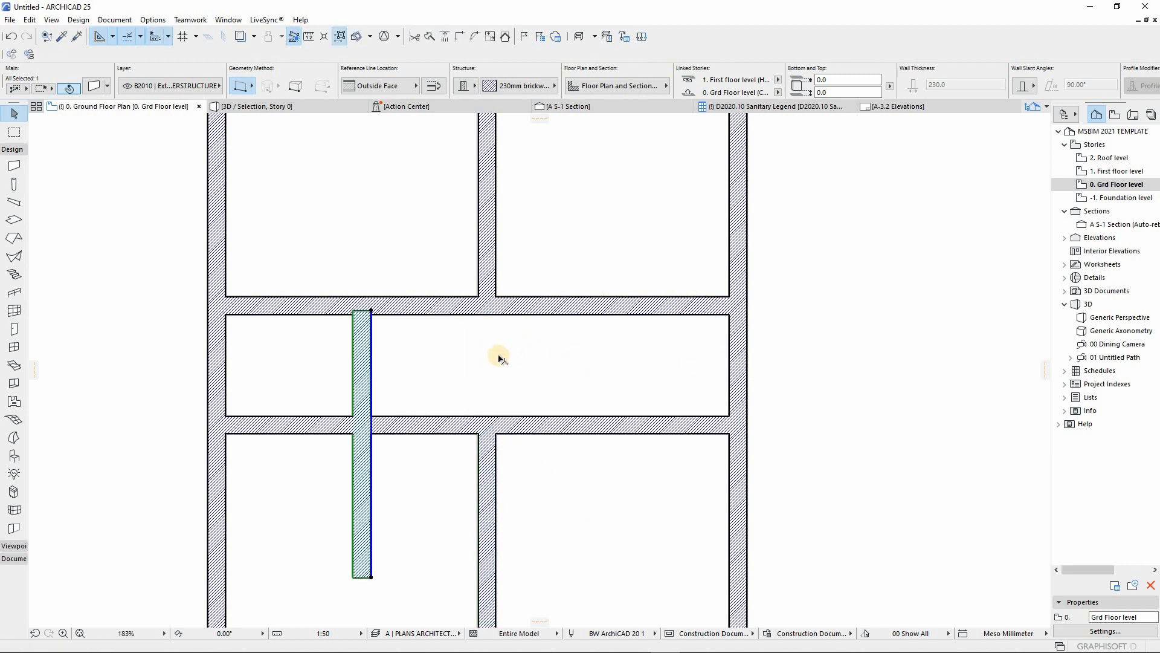
Shift the copied wall back to the right and trim off its section below the lower cross wall
{"action": "key", "text": "ctrl+d"}
{"action": "left_click", "coordinate": [470, 356]}
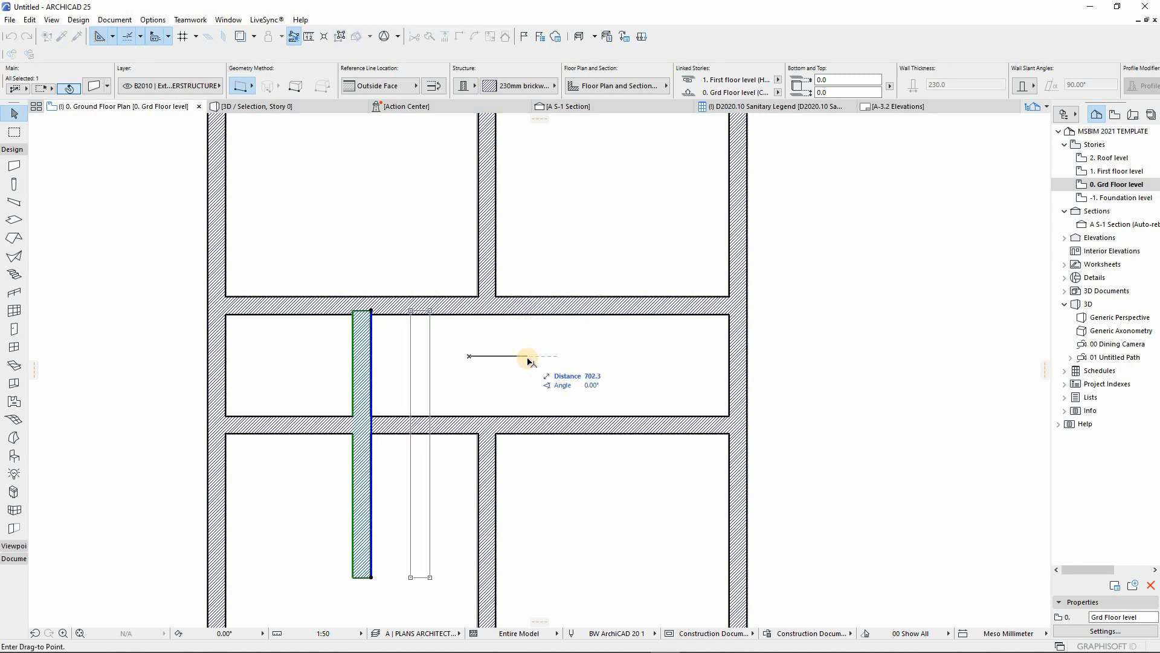
{"action": "left_click", "coordinate": [512, 357]}
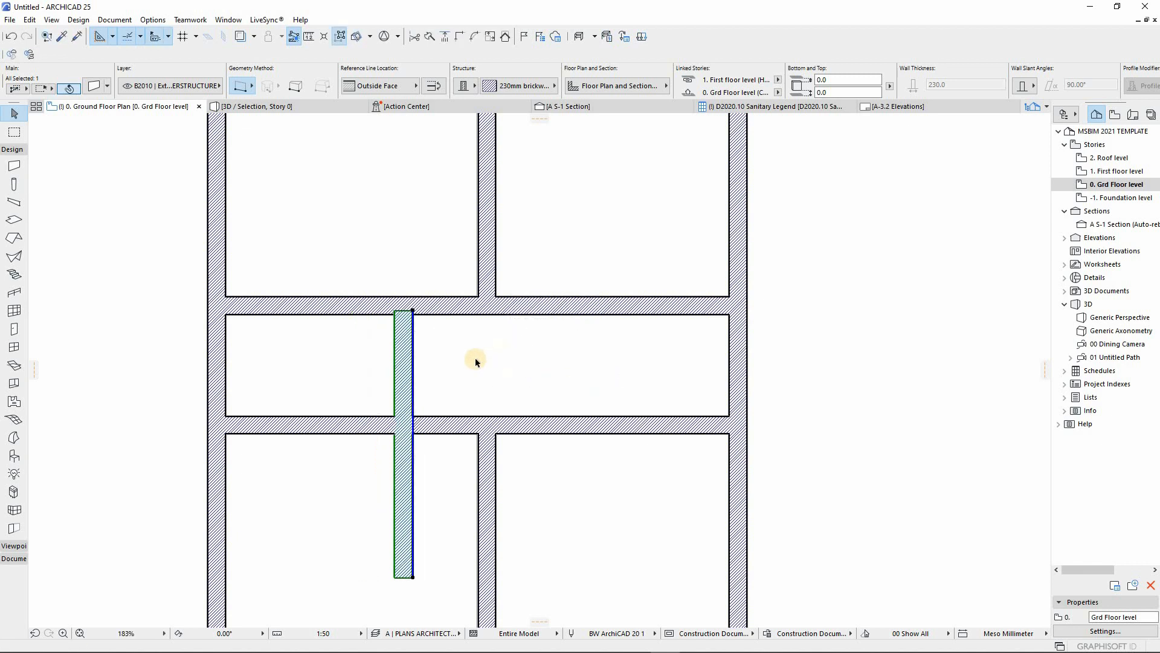
{"action": "left_click", "coordinate": [406, 460], "text": "ctrl"}
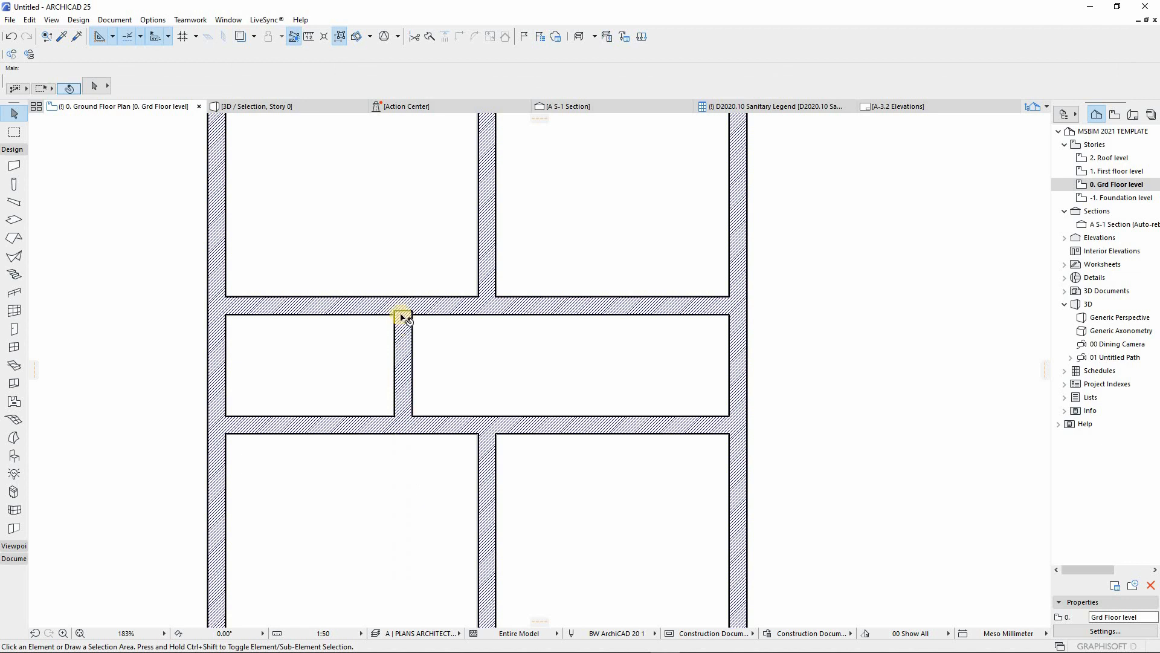
Adjust the top end of the corridor wall to the lower edge of the upper cross wall
{"action": "scroll", "coordinate": [405, 302], "scroll_direction": "up", "scroll_amount": 8}
{"action": "left_click_drag", "start_coordinate": [497, 405], "coordinate": [201, 502]}
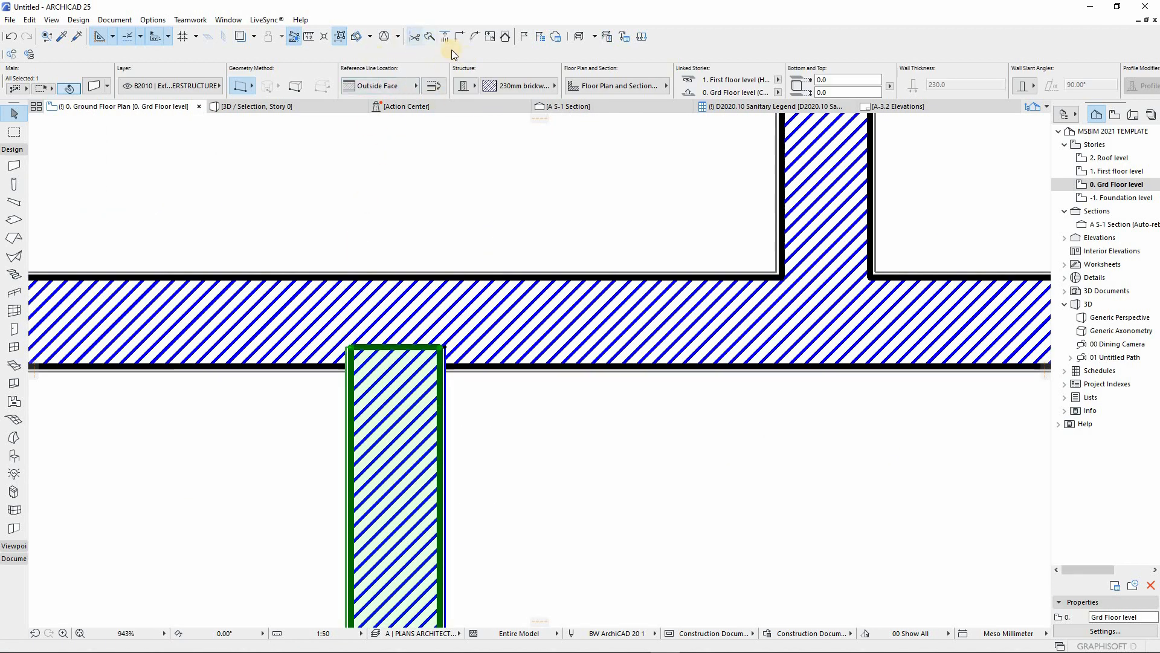
{"action": "left_click", "coordinate": [445, 37]}
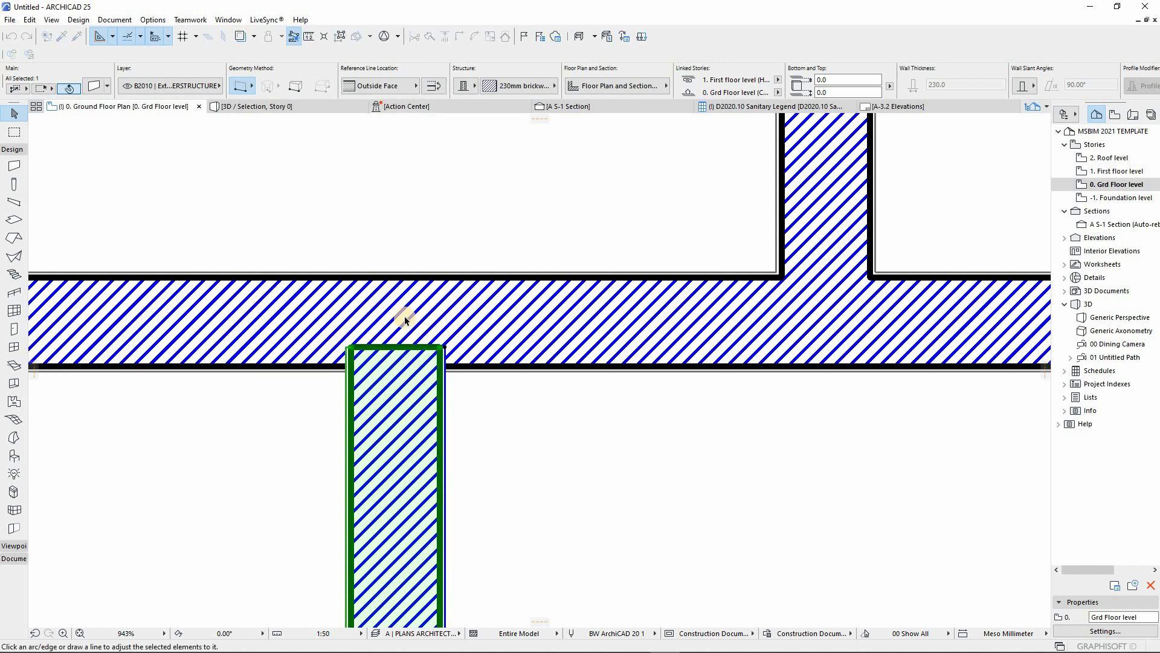
{"action": "left_click", "coordinate": [456, 367]}
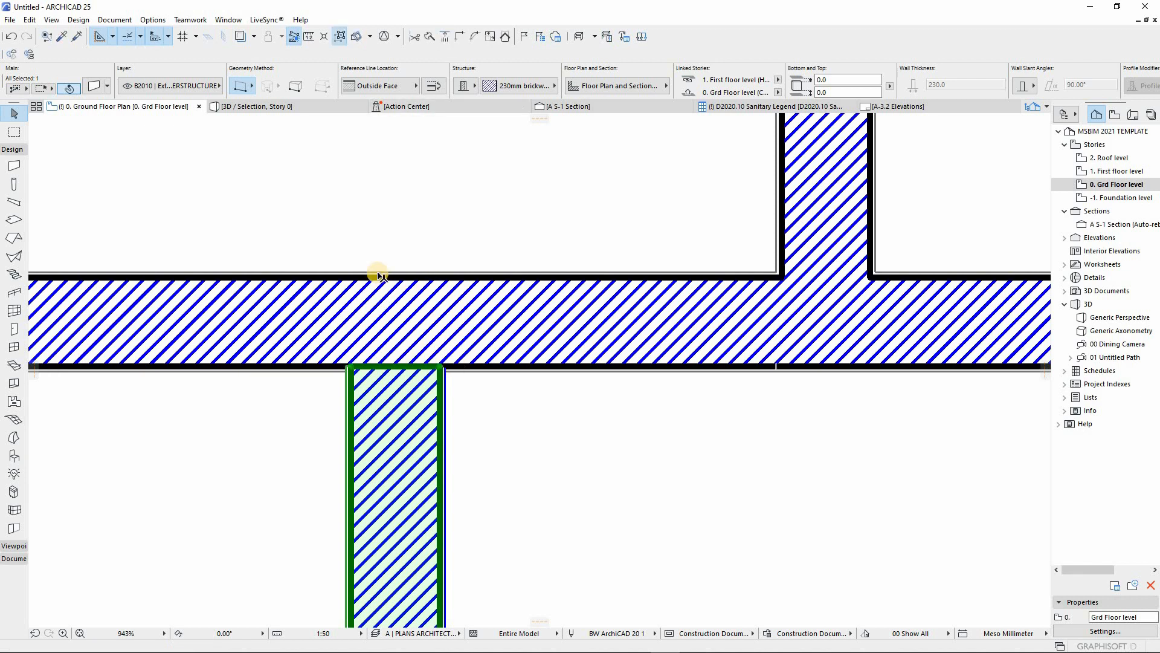
{"action": "key", "text": "Escape"}
Stretch the corridor wall's reference line up to the upper edge of the upper cross wall so they join cleanly
{"action": "scroll", "coordinate": [358, 287], "scroll_direction": "down", "scroll_amount": 5}
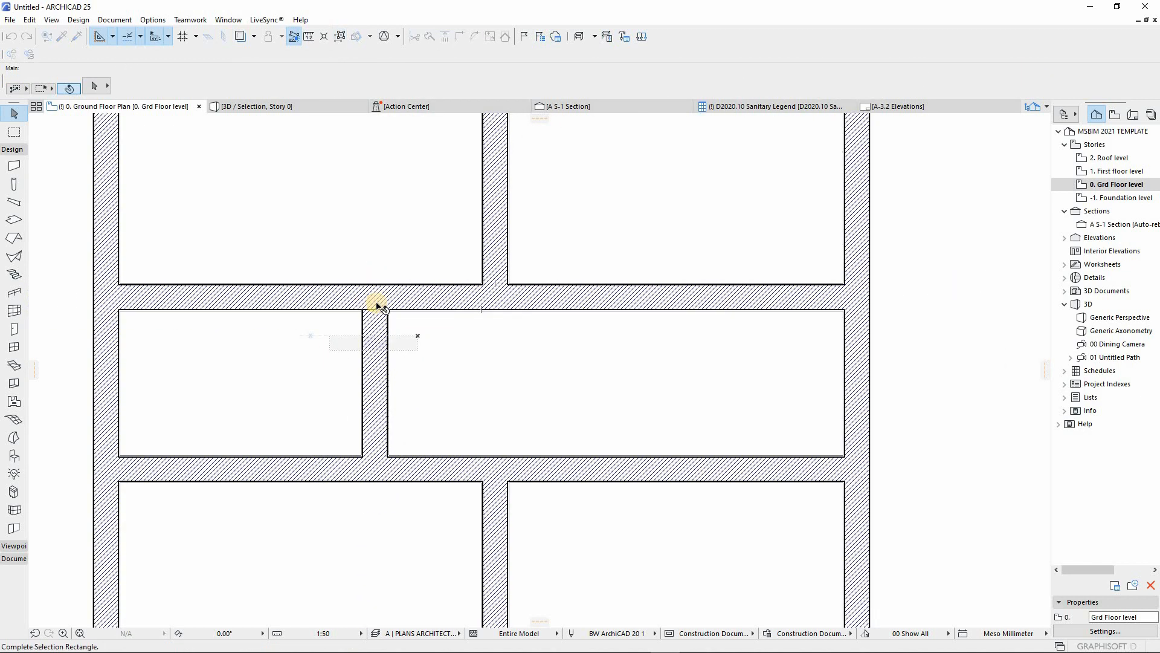
{"action": "left_click", "coordinate": [383, 318]}
{"action": "scroll", "coordinate": [387, 317], "scroll_direction": "up", "scroll_amount": 4}
{"action": "left_click_drag", "start_coordinate": [399, 307], "coordinate": [399, 262]}
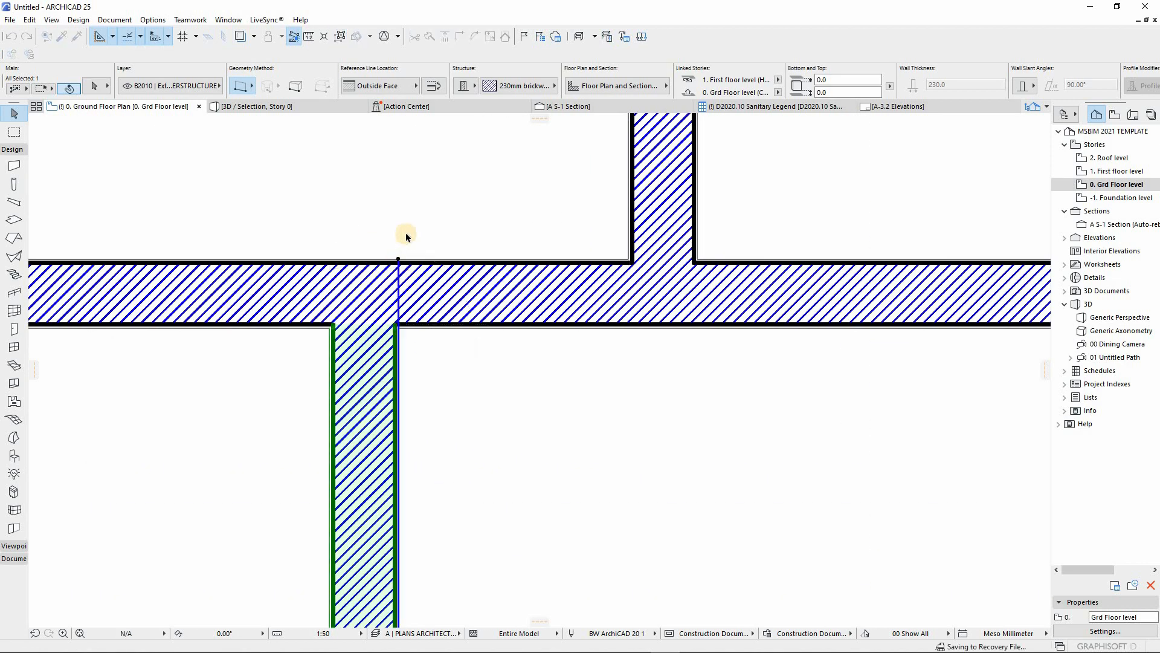
{"action": "key", "text": "Escape"}
{"action": "scroll", "coordinate": [370, 357], "scroll_direction": "down", "scroll_amount": 4}
{"action": "scroll", "coordinate": [363, 429], "scroll_direction": "down", "scroll_amount": 4}
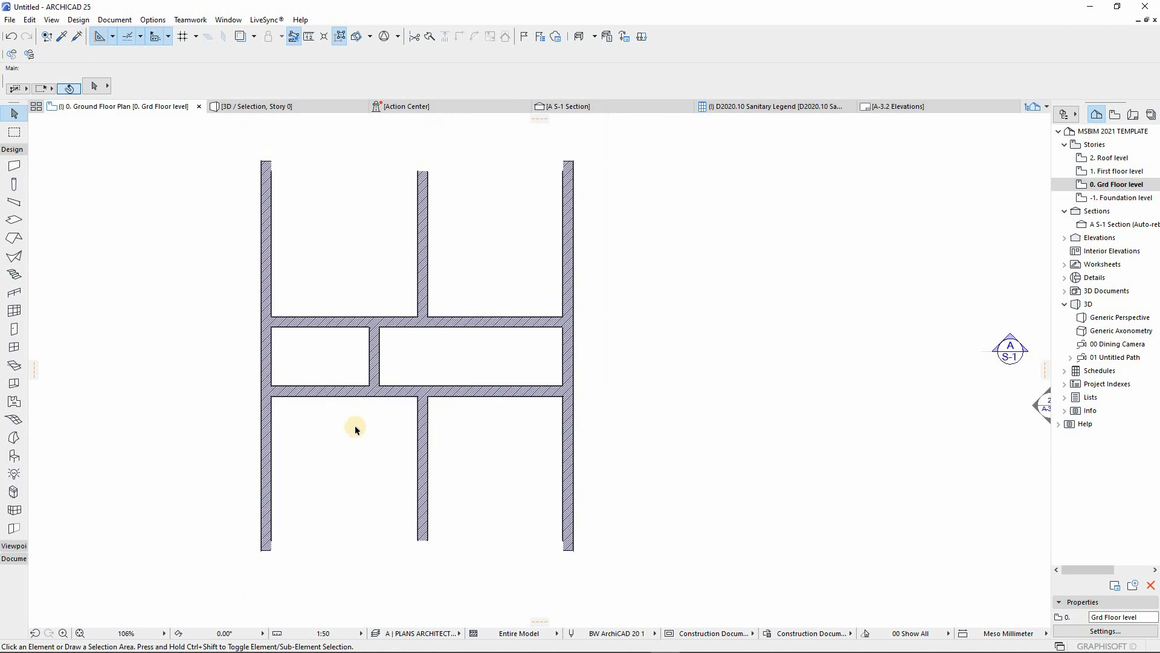
{"action": "scroll", "coordinate": [426, 410], "scroll_direction": "up", "scroll_amount": 3}
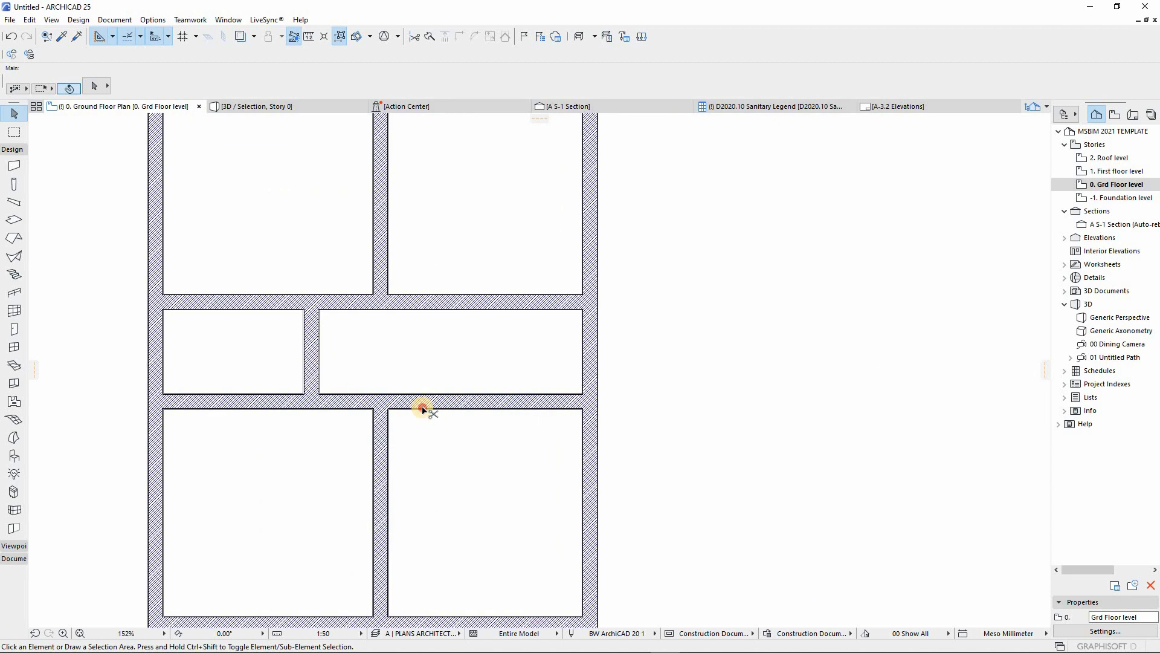
{"action": "scroll", "coordinate": [348, 475], "scroll_direction": "down", "scroll_amount": 4}
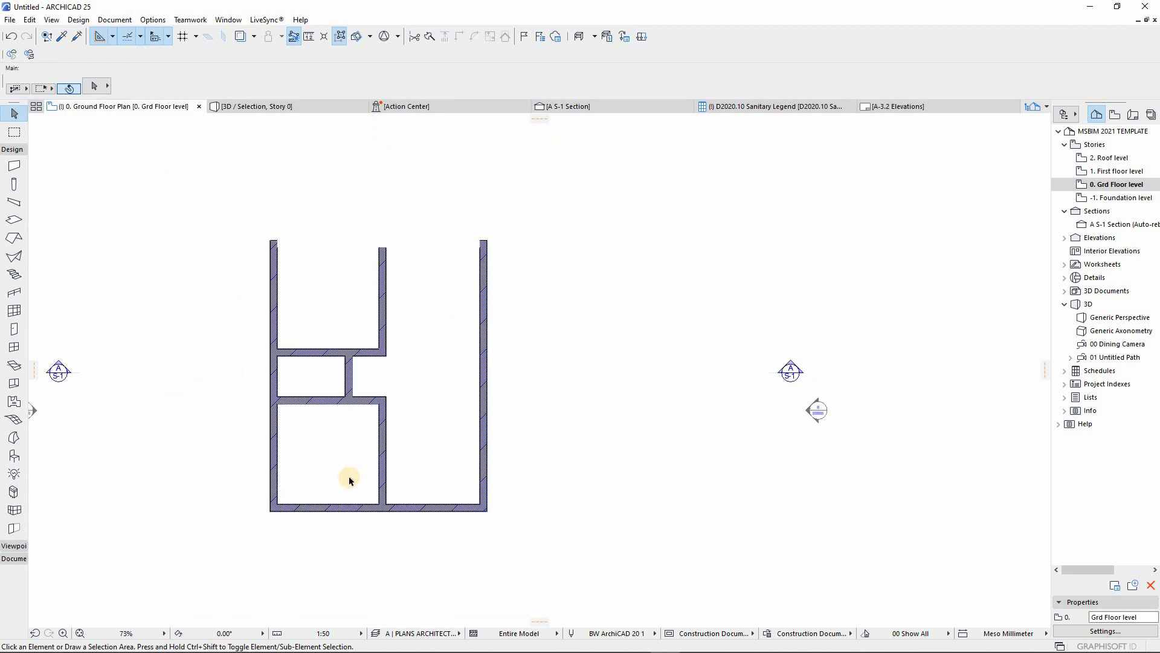
{"action": "scroll", "coordinate": [310, 326], "scroll_direction": "up", "scroll_amount": 1}
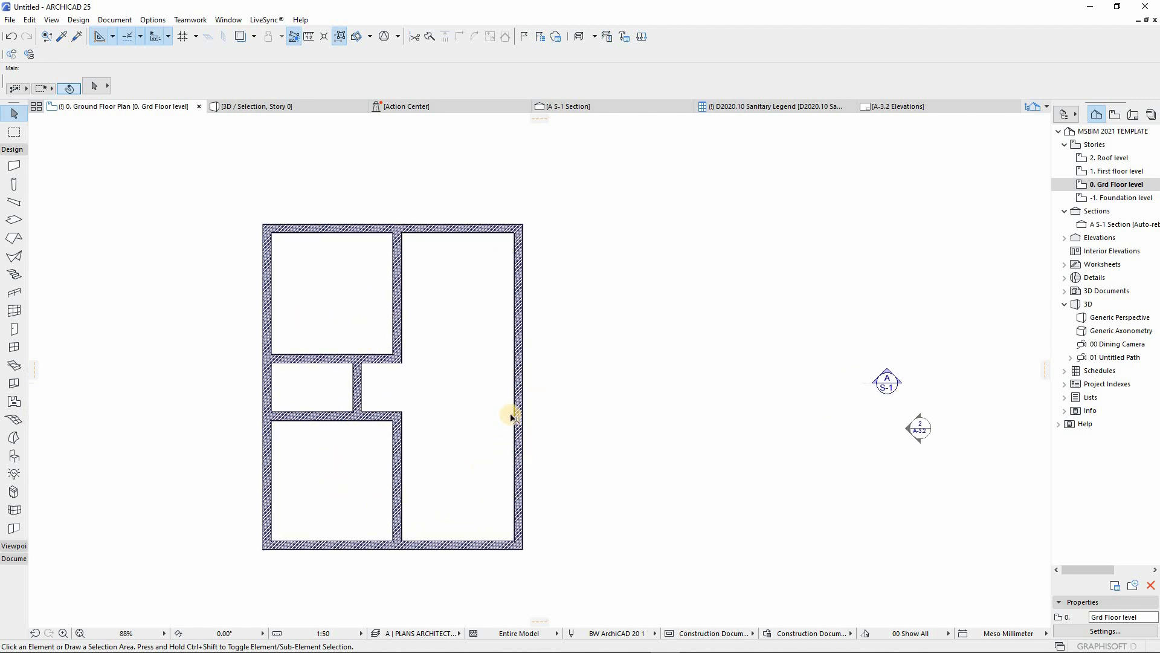
{"action": "scroll", "coordinate": [510, 413], "scroll_direction": "up", "scroll_amount": 2}
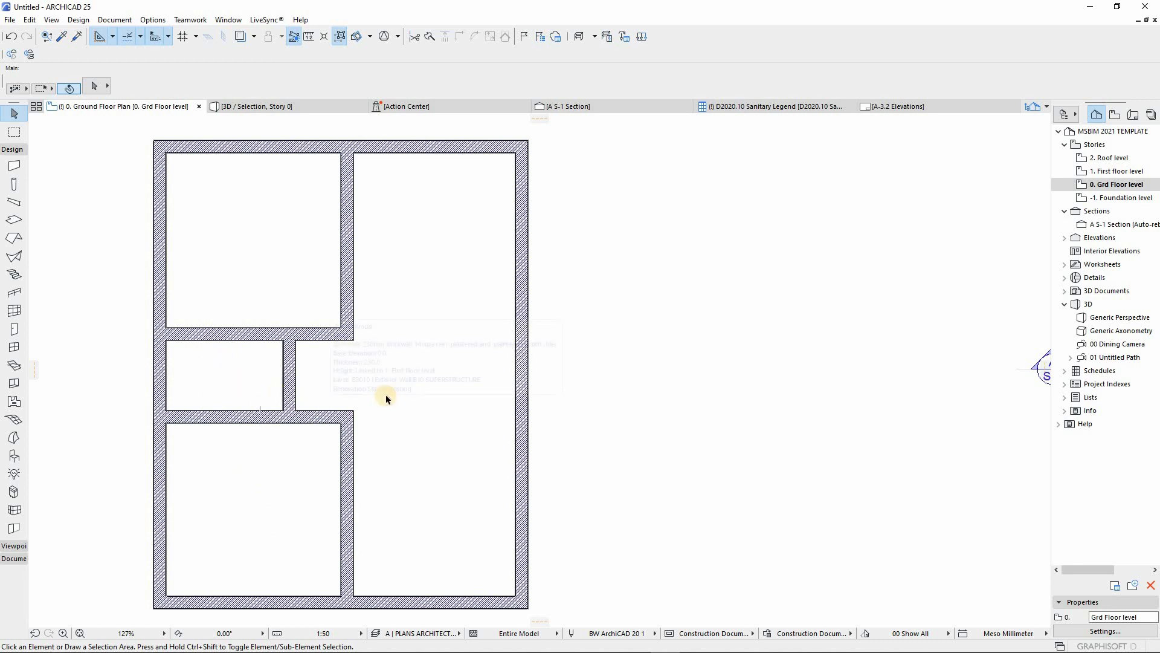
{"action": "scroll", "coordinate": [300, 404], "scroll_direction": "down", "scroll_amount": 3}
{"action": "scroll", "coordinate": [305, 406], "scroll_direction": "up", "scroll_amount": 5}
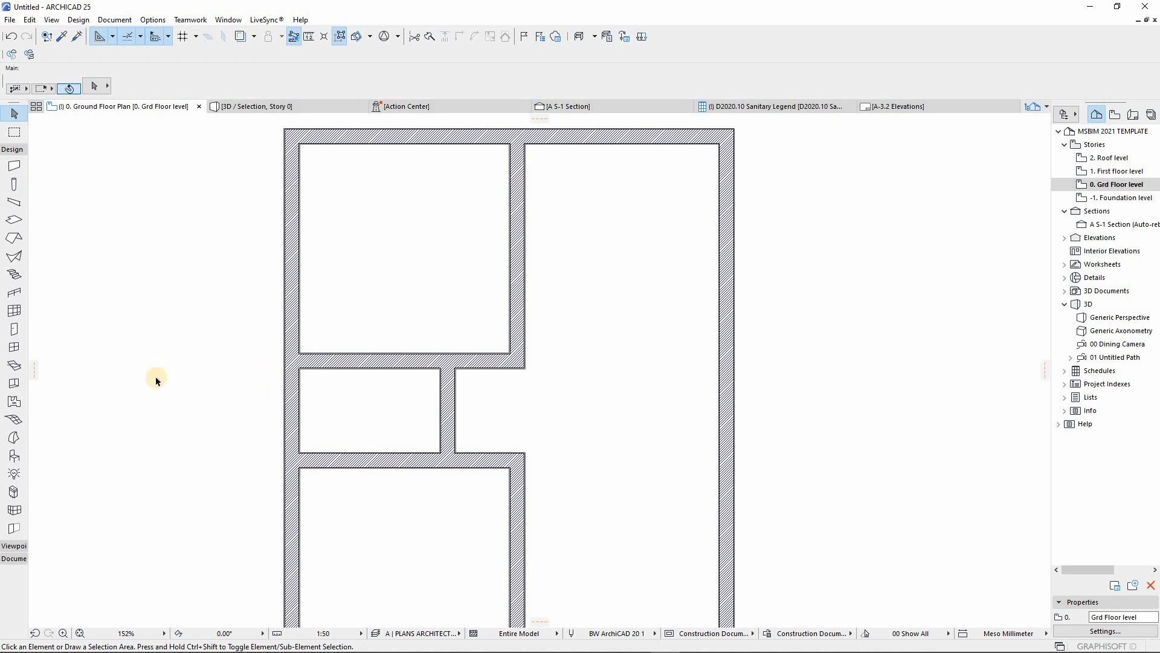
{"action": "left_click", "coordinate": [448, 398]}
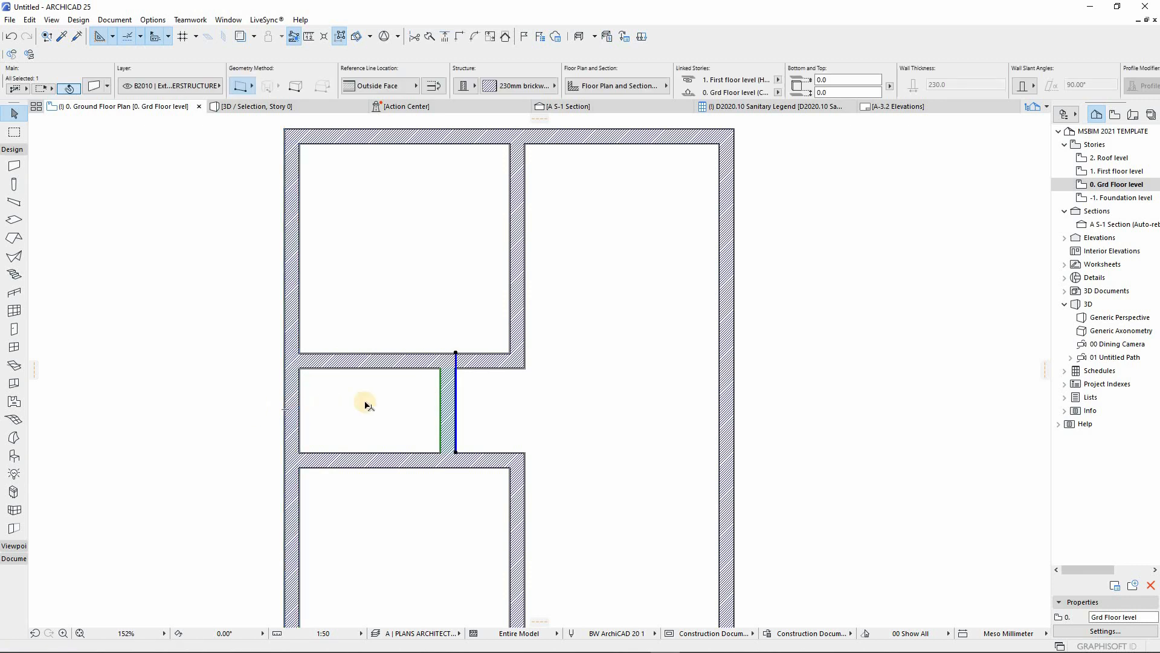
{"action": "left_click", "coordinate": [238, 358]}
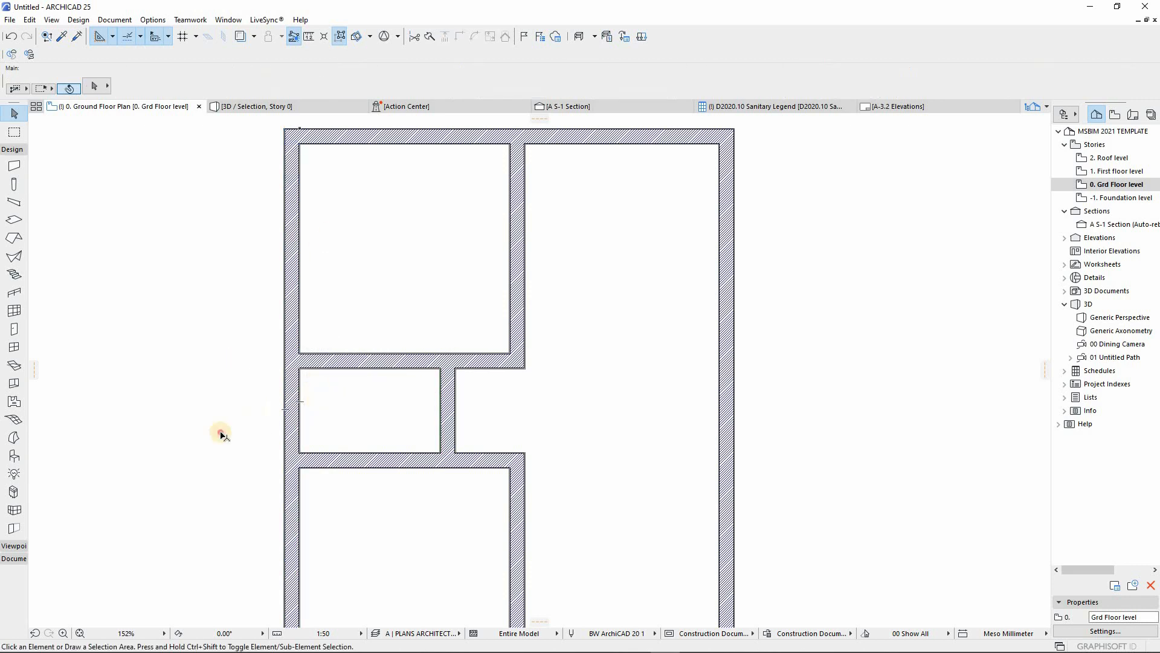
Copy the left outer wall together with its foundation wall 500 mm horizontally to the left
{"action": "left_click", "coordinate": [291, 399]}
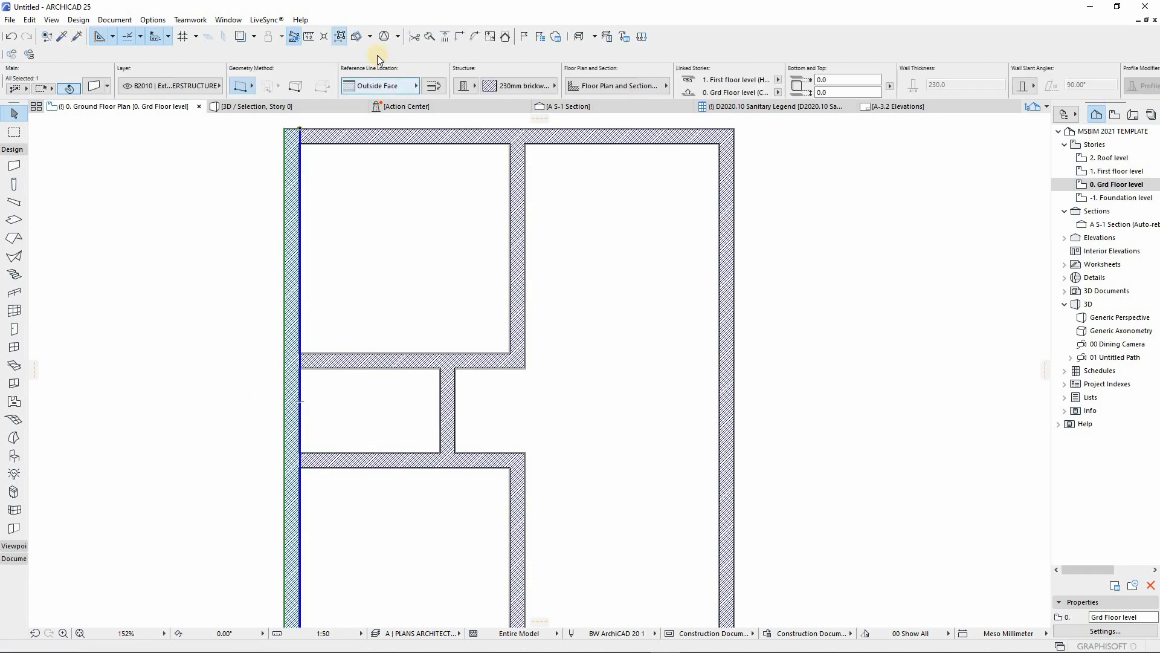
{"action": "key", "text": "ctrl+shift+d"}
{"action": "left_click", "coordinate": [409, 406]}
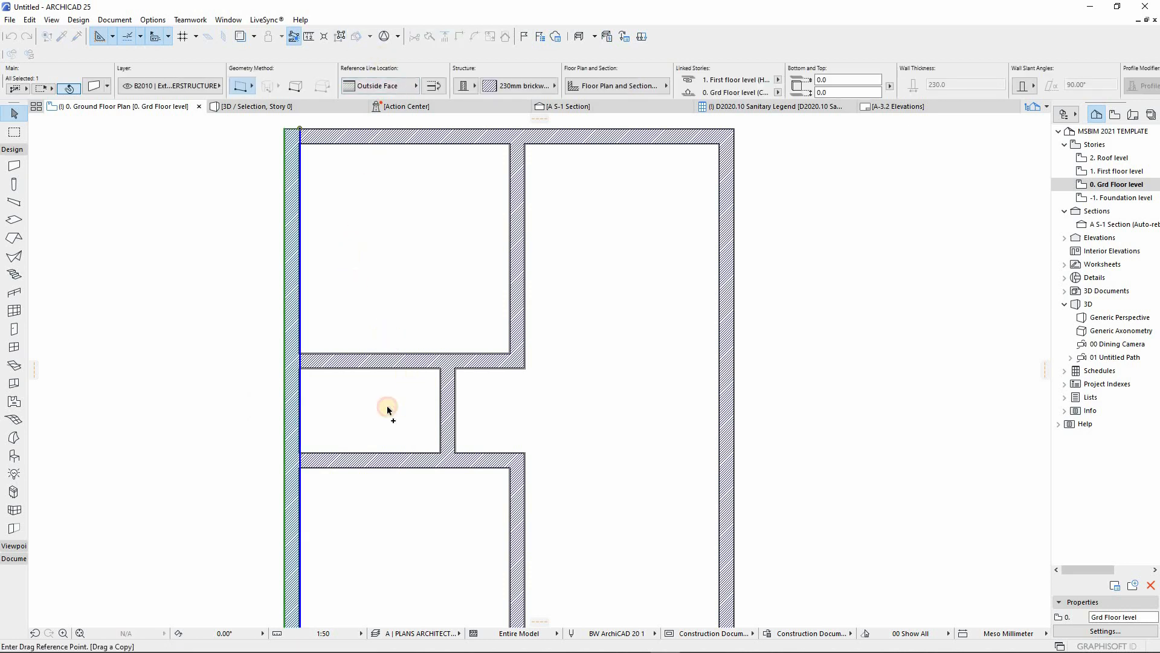
{"action": "key", "text": "Escape"}
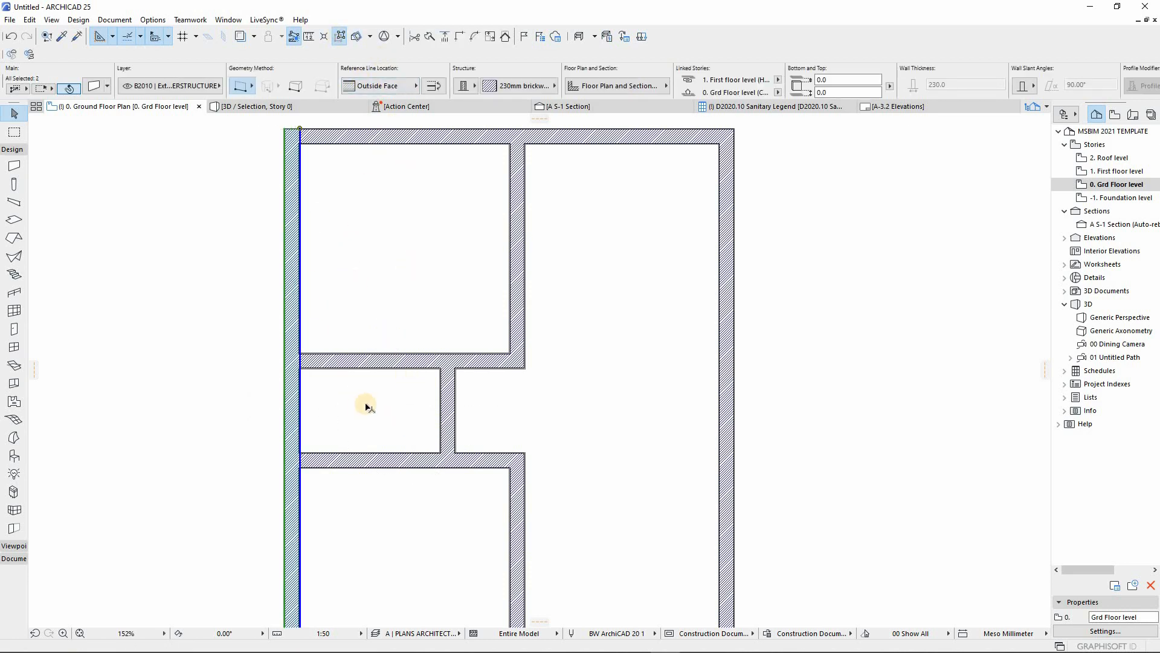
{"action": "key", "text": "ctrl+shift+d"}
{"action": "left_click", "coordinate": [384, 411]}
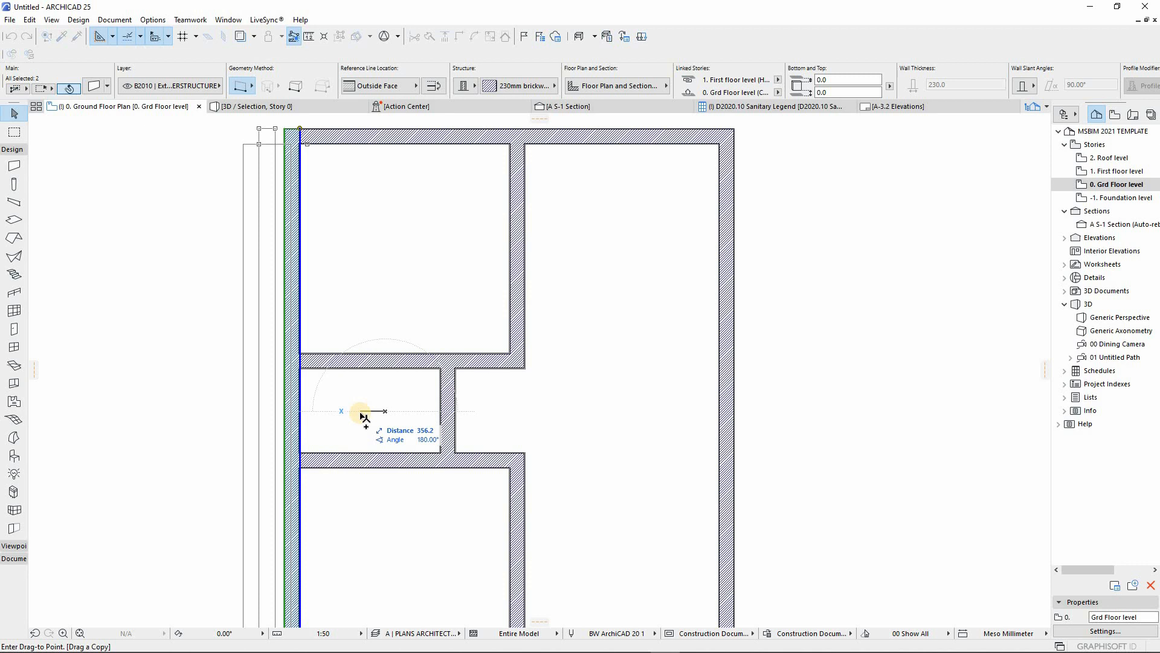
{"action": "type", "text": "500"}
{"action": "key", "text": "Return"}
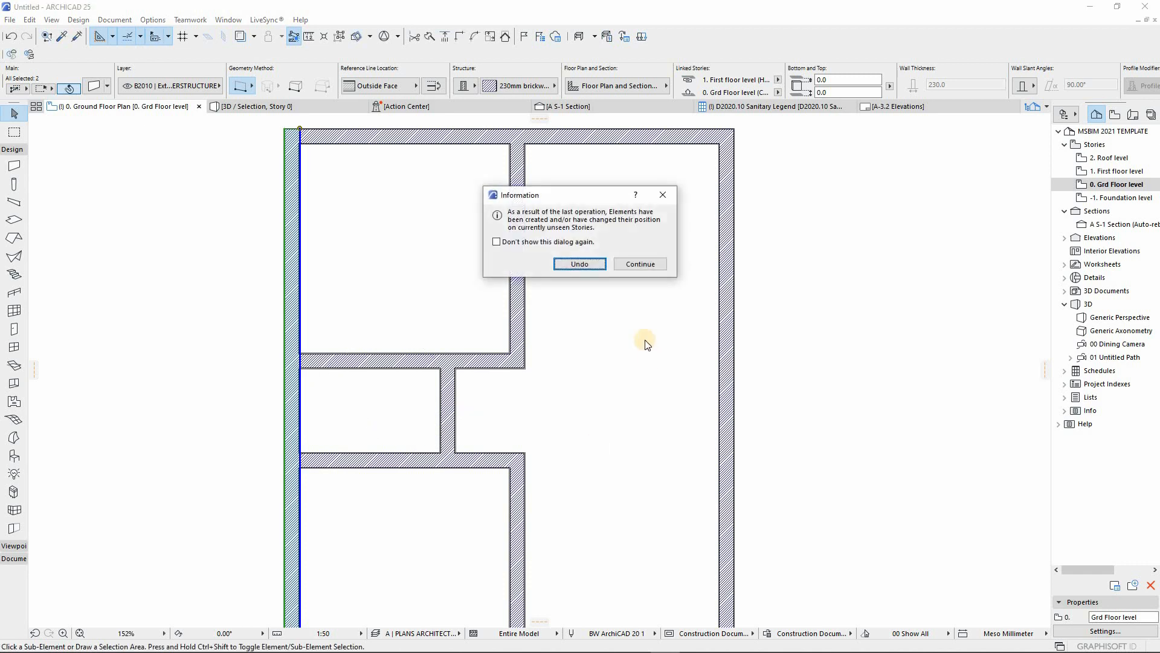
{"action": "left_click", "coordinate": [636, 264]}
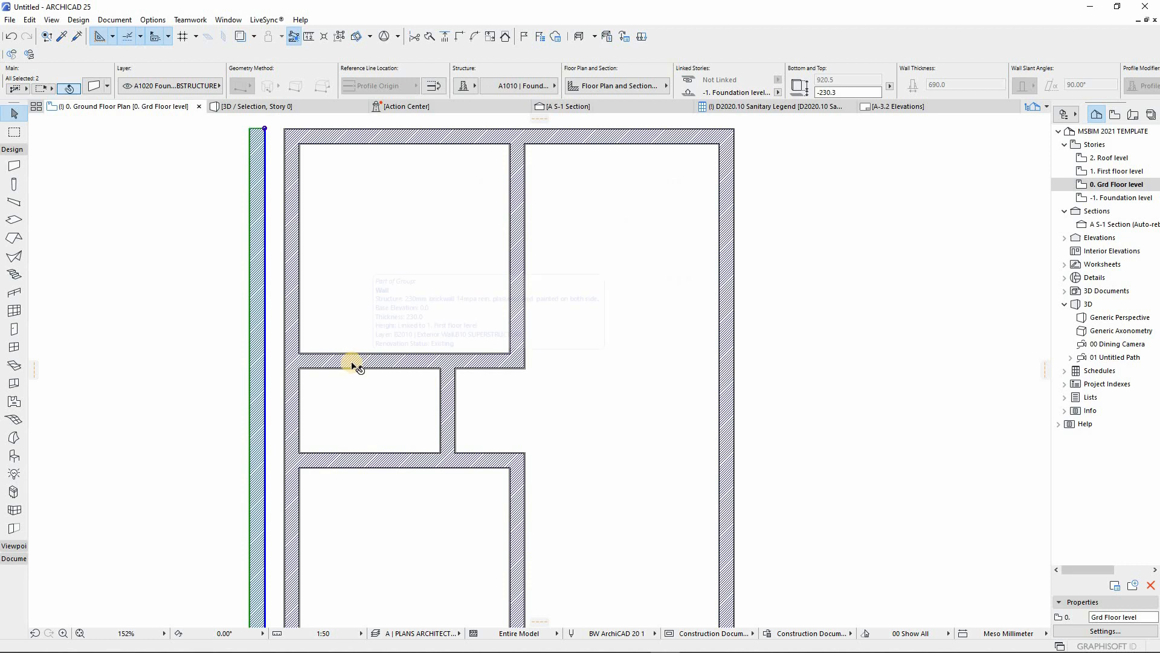
{"action": "key", "text": "Escape"}
{"action": "scroll", "coordinate": [259, 324], "scroll_direction": "up", "scroll_amount": 4}
{"action": "scroll", "coordinate": [384, 428], "scroll_direction": "down", "scroll_amount": 3}
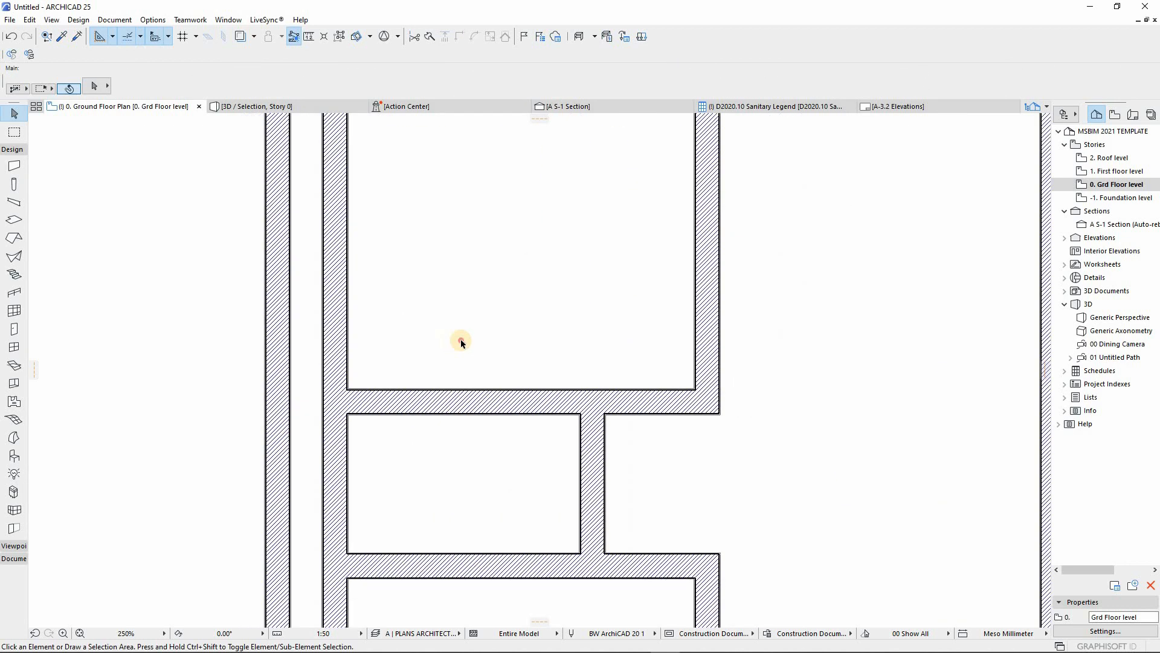
{"action": "left_click", "coordinate": [383, 485]}
{"action": "left_click_drag", "start_coordinate": [383, 485], "coordinate": [462, 339]}
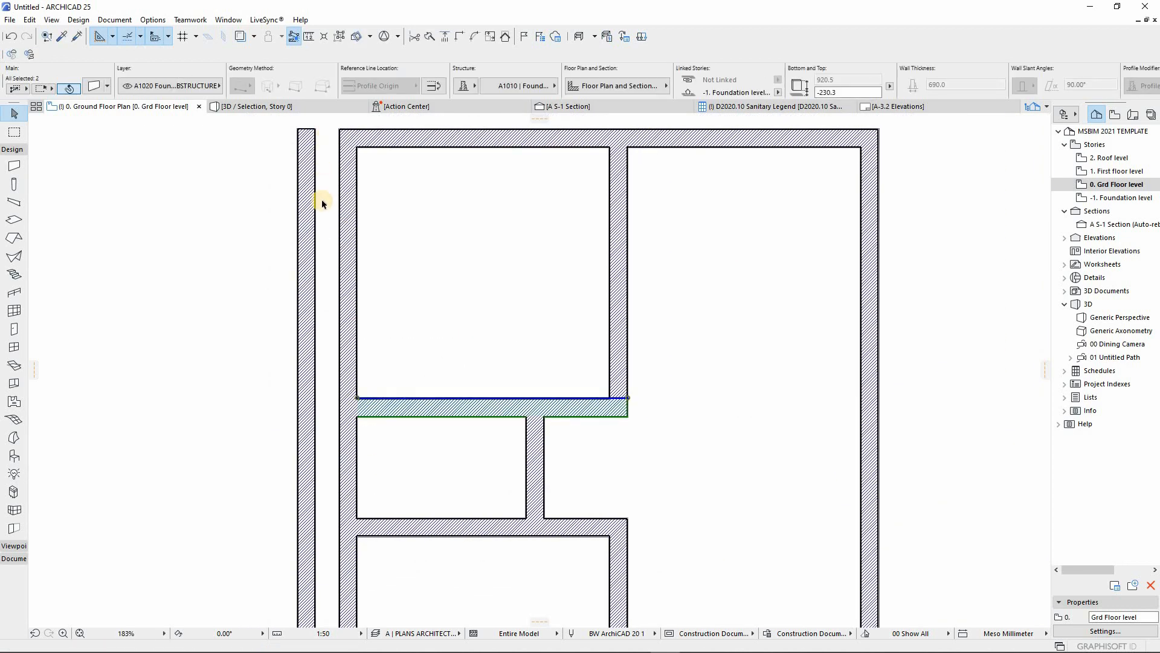
{"action": "key", "text": "Escape"}
Select the copied outer wall and the upper cross wall with their foundation walls and try to intersect them
{"action": "scroll", "coordinate": [322, 136], "scroll_direction": "down", "scroll_amount": 2}
{"action": "scroll", "coordinate": [327, 135], "scroll_direction": "up", "scroll_amount": 3}
{"action": "left_click_drag", "start_coordinate": [332, 137], "coordinate": [222, 264]}
{"action": "scroll", "coordinate": [388, 349], "scroll_direction": "down", "scroll_amount": 2}
{"action": "left_click_drag", "start_coordinate": [339, 437], "coordinate": [390, 343], "text": "shift"}
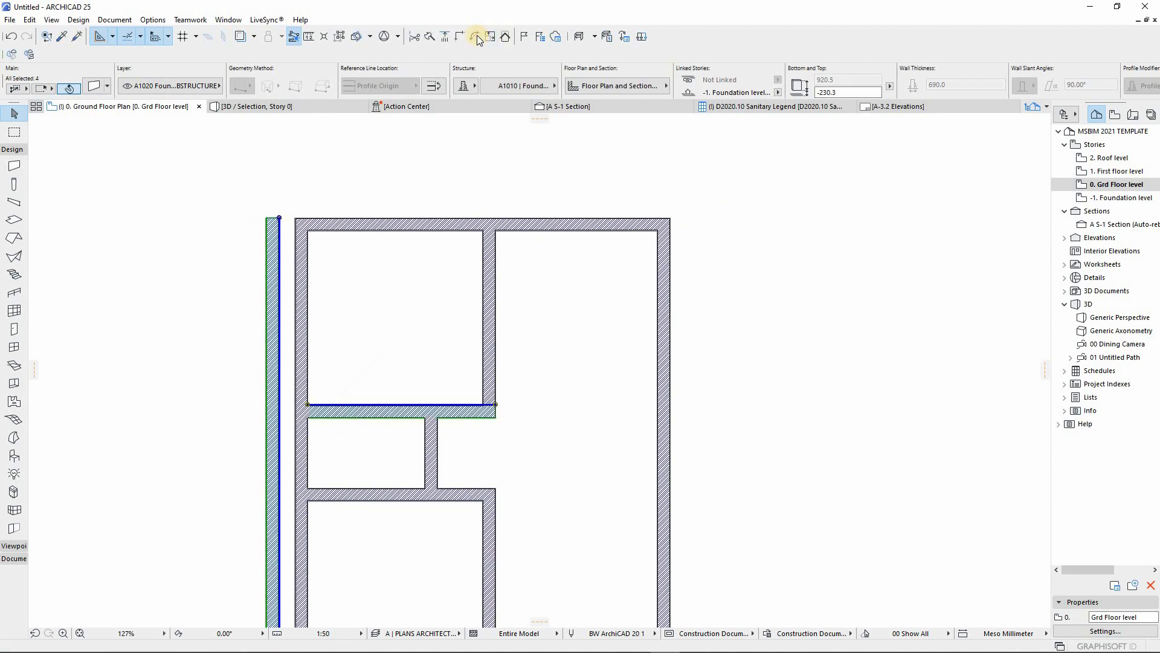
{"action": "left_click", "coordinate": [458, 36]}
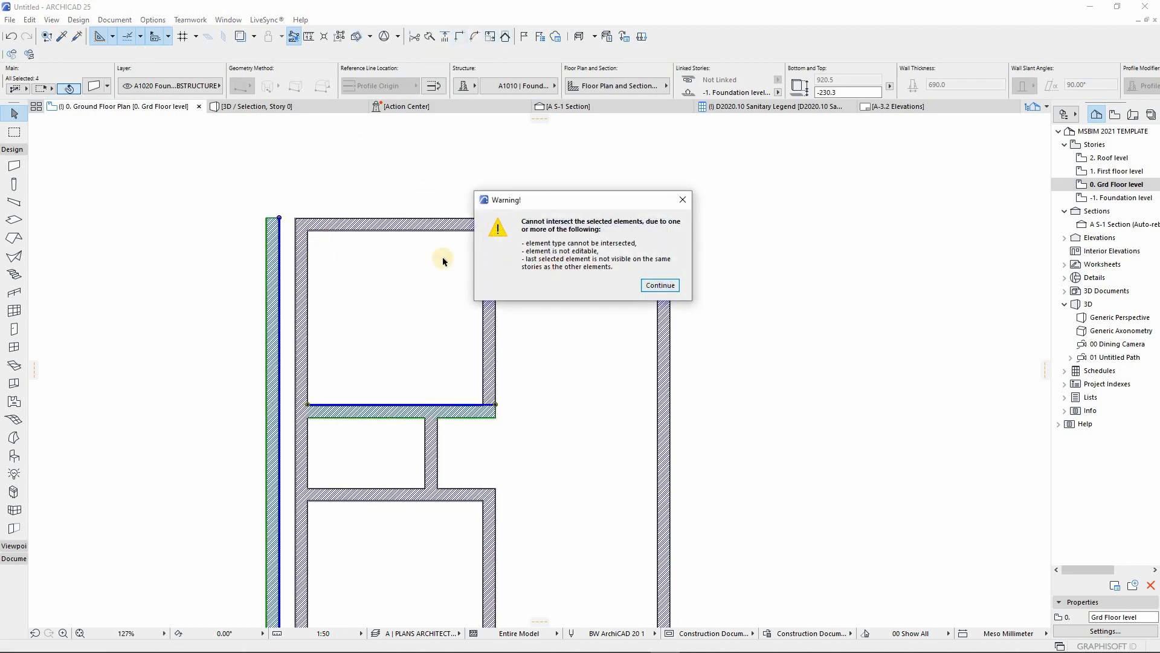
{"action": "key", "text": "Return"}
Suspend element groups and intersect the copied outer wall with the upper cross wall to form a corner
{"action": "scroll", "coordinate": [403, 270], "scroll_direction": "down", "scroll_amount": 3}
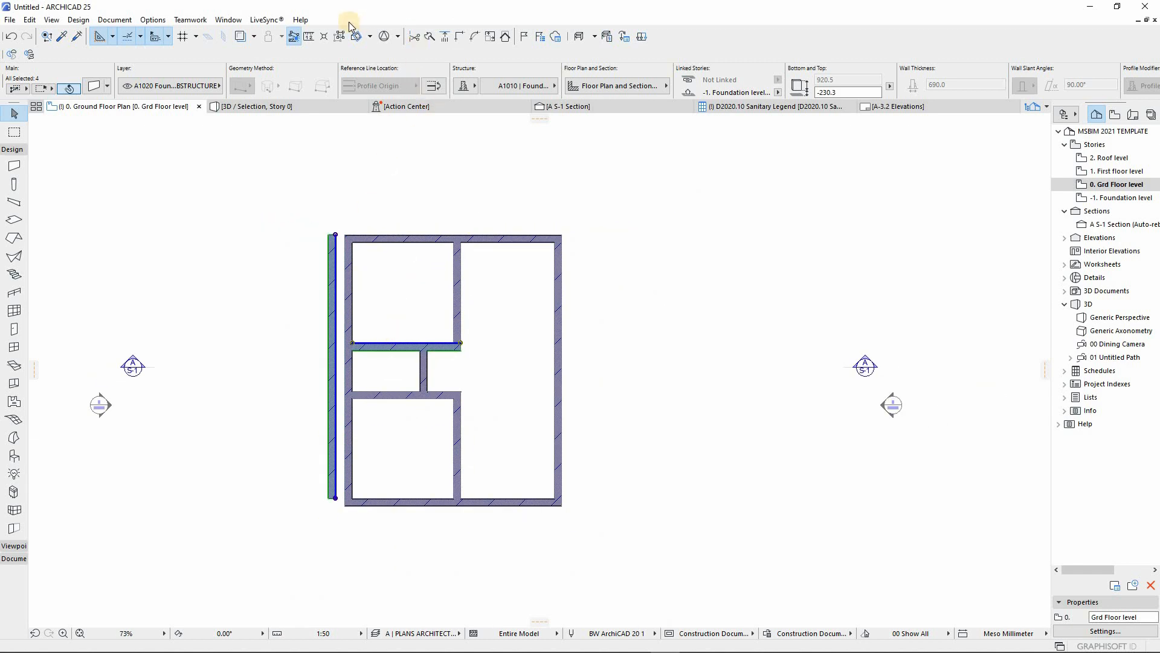
{"action": "left_click", "coordinate": [339, 38]}
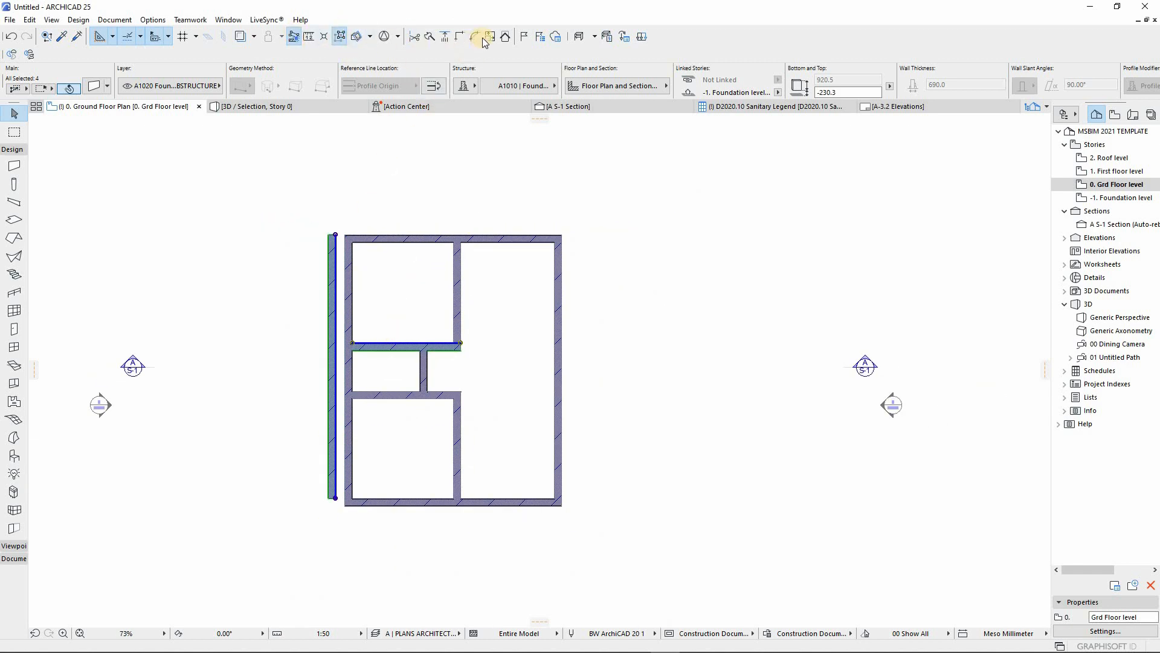
{"action": "left_click", "coordinate": [460, 38]}
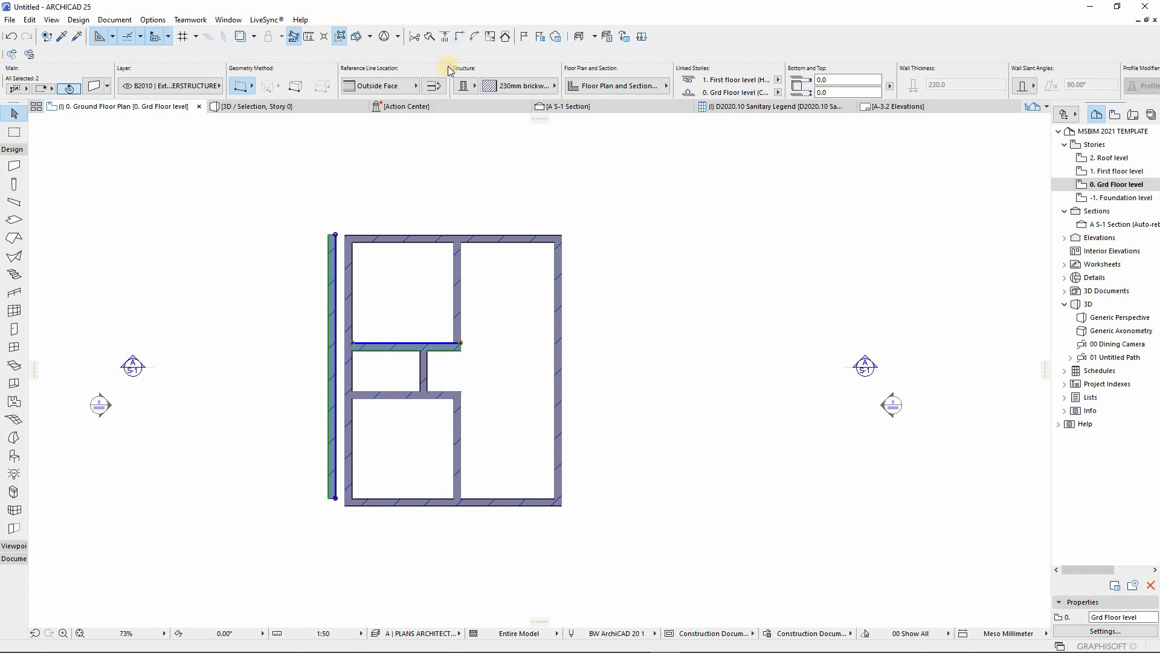
{"action": "left_click", "coordinate": [332, 321]}
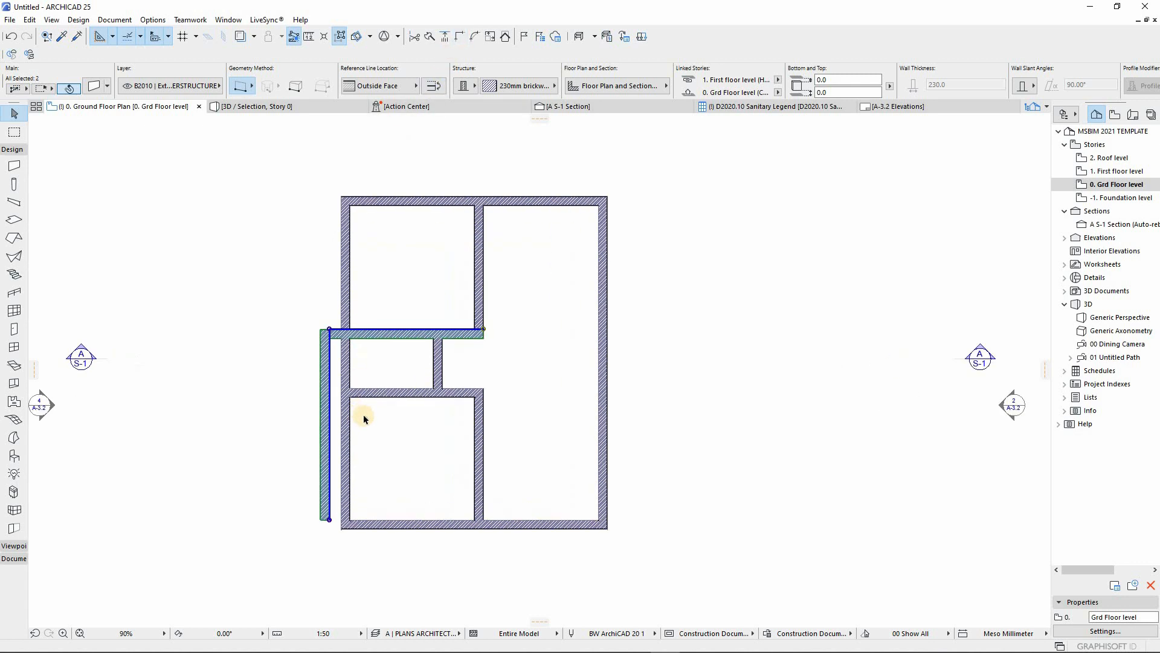
{"action": "scroll", "coordinate": [362, 408], "scroll_direction": "up", "scroll_amount": 3}
{"action": "key", "text": "Escape"}
Try to intersect the copied outer wall with the lower cross wall
{"action": "left_click_drag", "start_coordinate": [319, 606], "coordinate": [260, 502]}
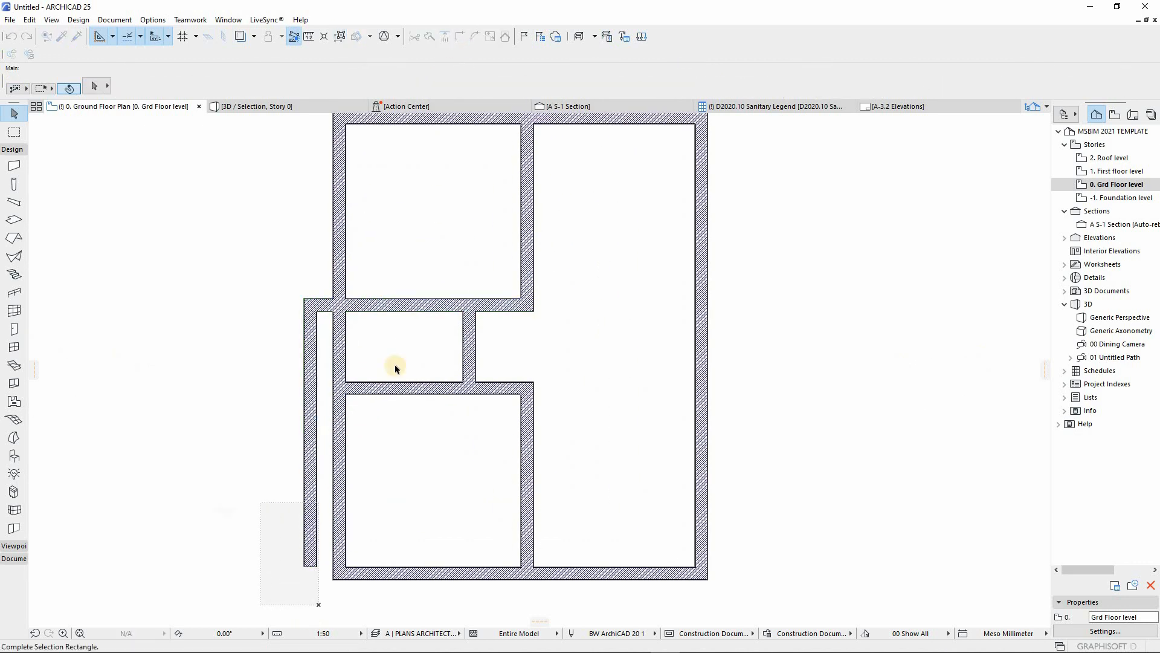
{"action": "left_click", "coordinate": [377, 387], "text": "shift"}
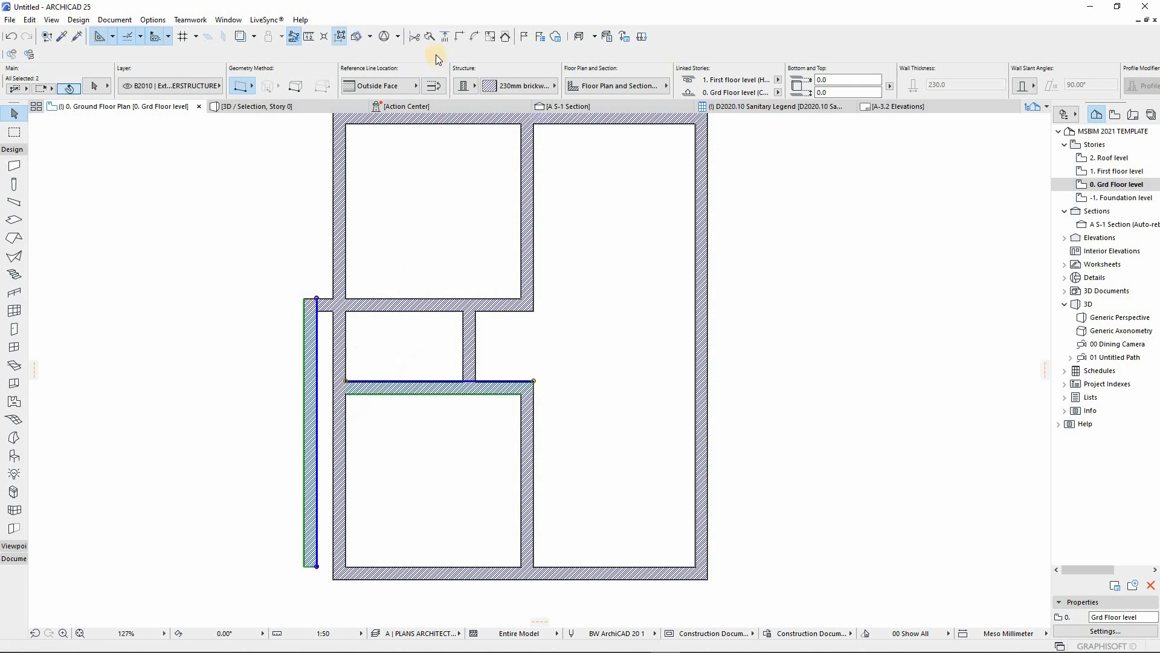
{"action": "left_click", "coordinate": [411, 304]}
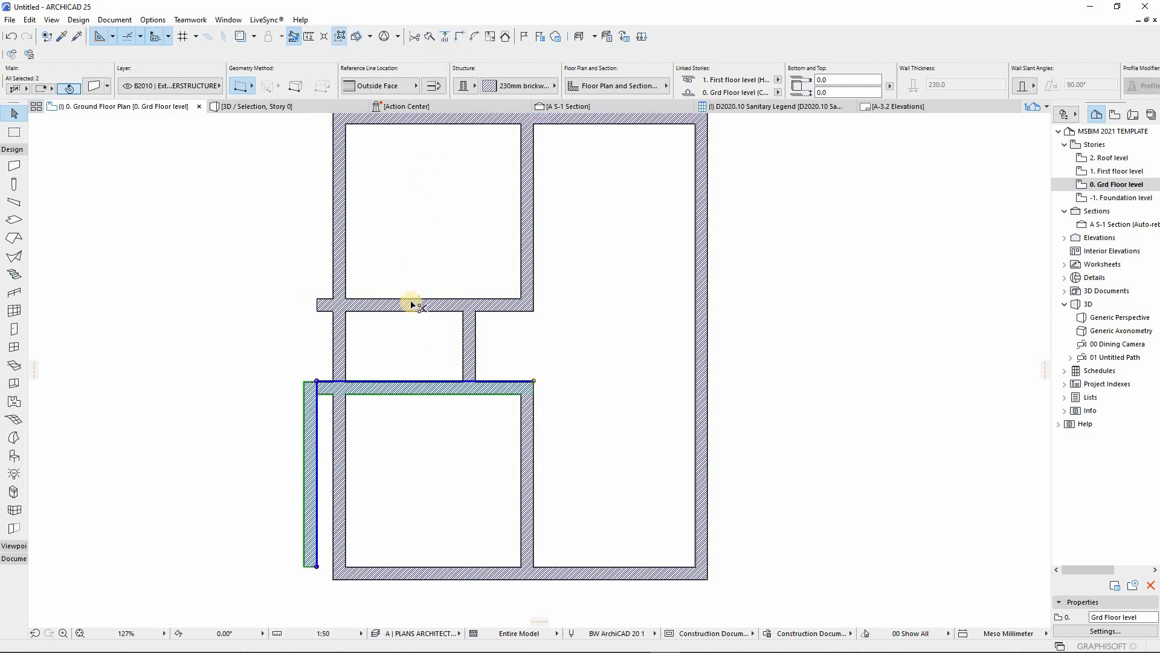
{"action": "key", "text": "ctrl+z"}
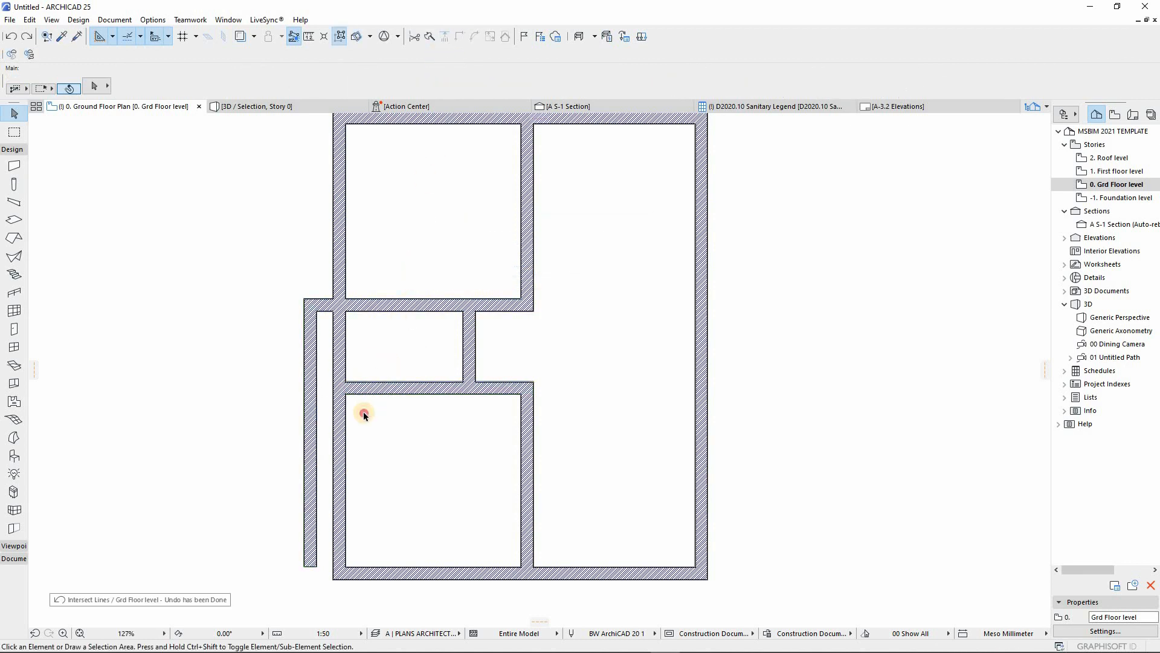
Stretch the left end of the lower cross wall's reference line to the inner face of the copied outer wall
{"action": "left_click", "coordinate": [337, 380]}
{"action": "scroll", "coordinate": [336, 381], "scroll_direction": "up", "scroll_amount": 3}
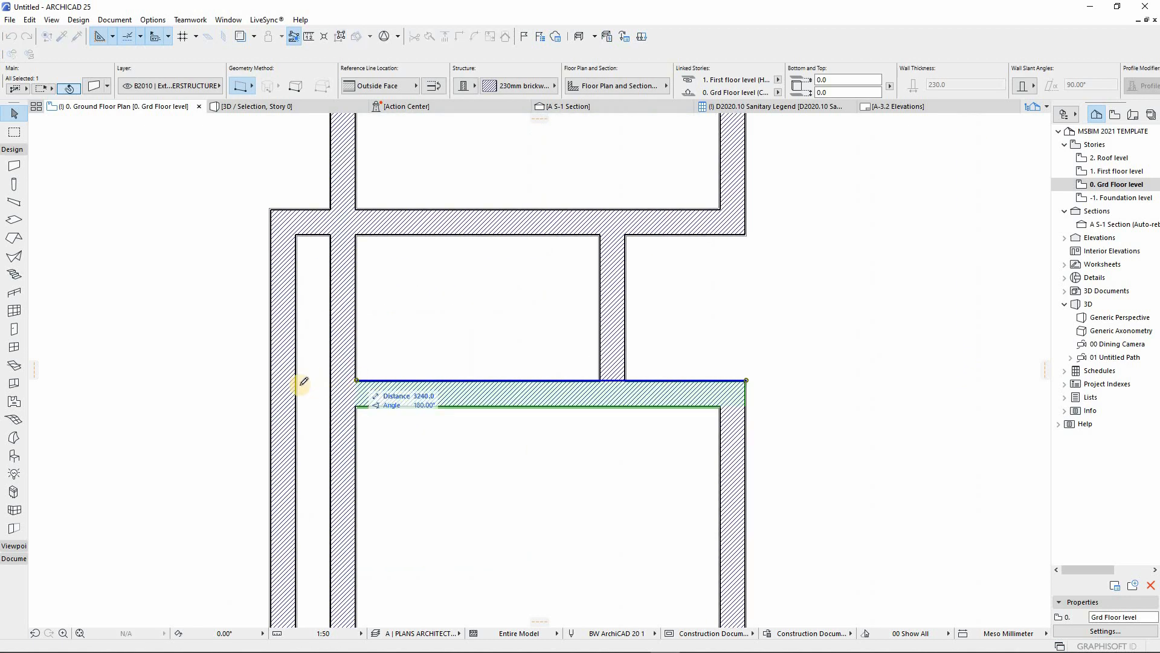
{"action": "left_click", "coordinate": [297, 381]}
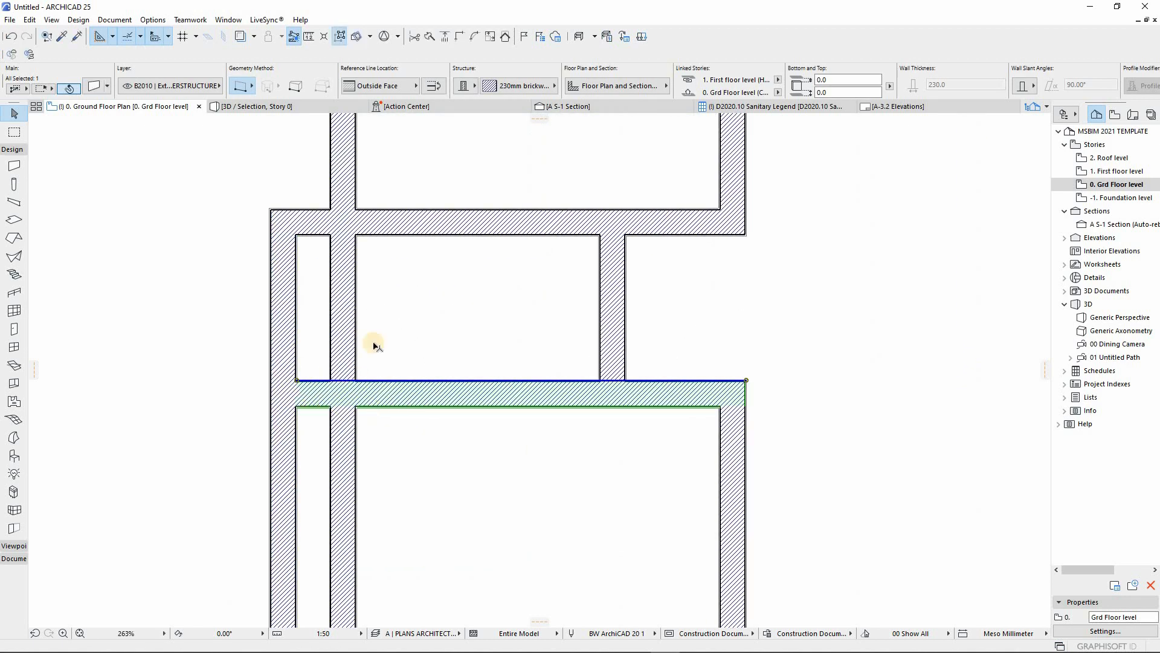
{"action": "left_click", "coordinate": [375, 345]}
{"action": "scroll", "coordinate": [375, 338], "scroll_direction": "down", "scroll_amount": 3}
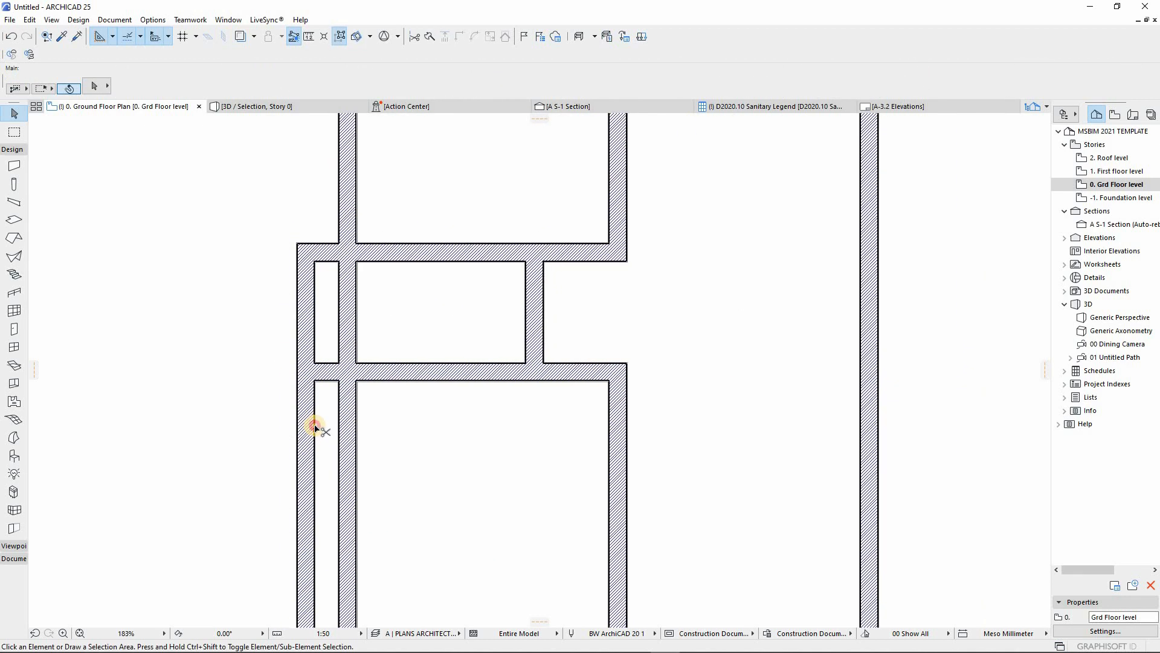
Trim off the copied wall below the lower cross wall and the original outer wall's section between the two cross walls
{"action": "left_click", "coordinate": [360, 301]}
{"action": "key", "text": "Delete"}
{"action": "scroll", "coordinate": [552, 355], "scroll_direction": "down", "scroll_amount": 3}
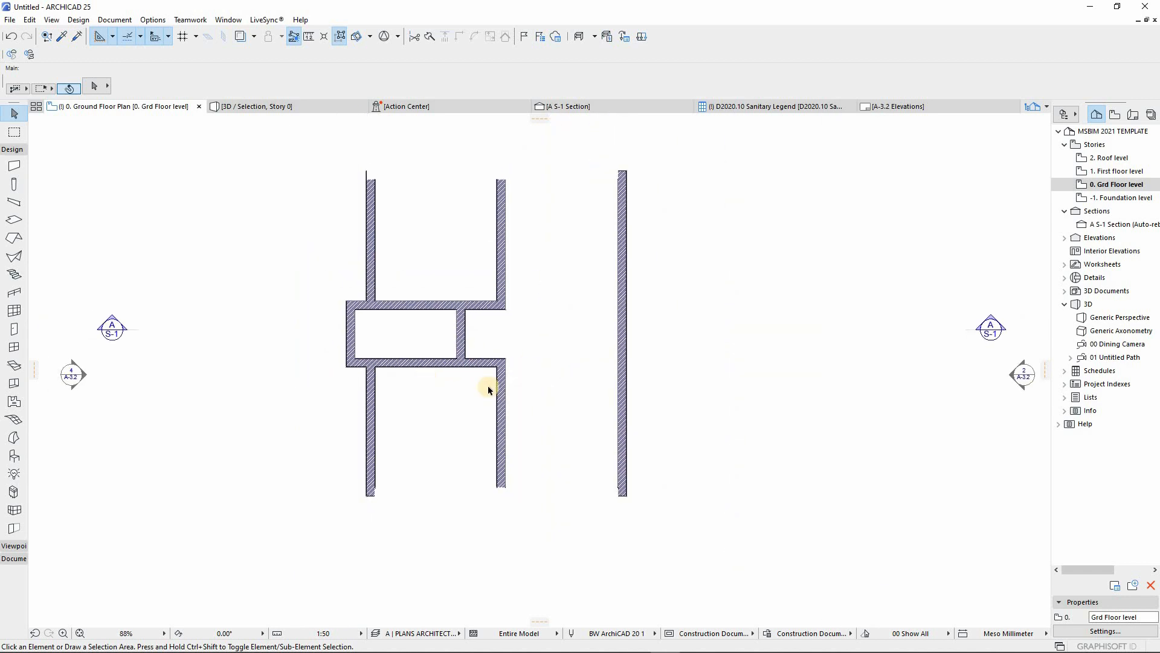
{"action": "scroll", "coordinate": [487, 385], "scroll_direction": "down", "scroll_amount": 2}
{"action": "scroll", "coordinate": [575, 355], "scroll_direction": "up", "scroll_amount": 1}
{"action": "scroll", "coordinate": [491, 303], "scroll_direction": "up", "scroll_amount": 1}
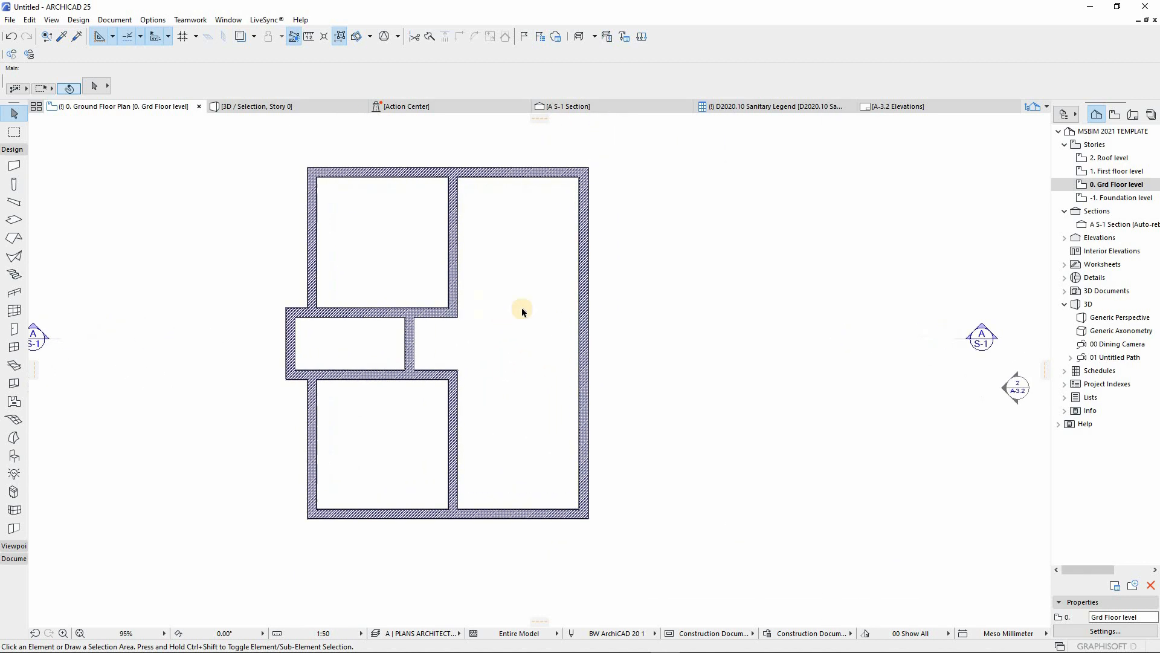
{"action": "scroll", "coordinate": [492, 304], "scroll_direction": "up", "scroll_amount": 1}
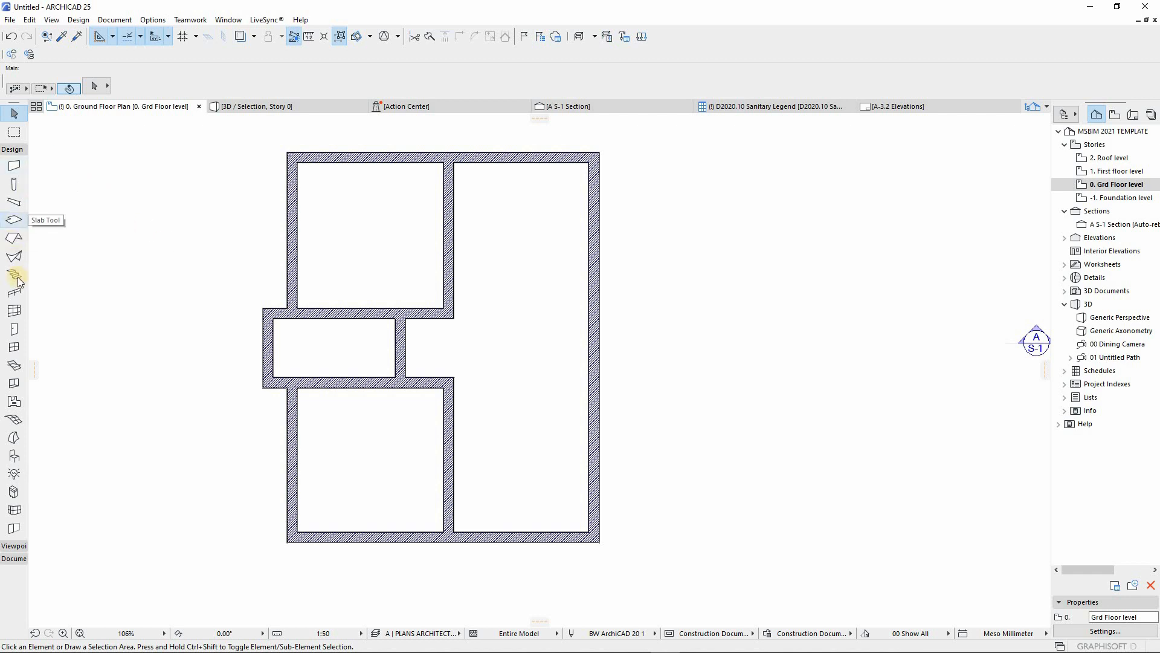
With the Door tool, browse the door designs in the C1030.10 Interior Swinging Doors library folder
{"action": "left_click", "coordinate": [14, 328]}
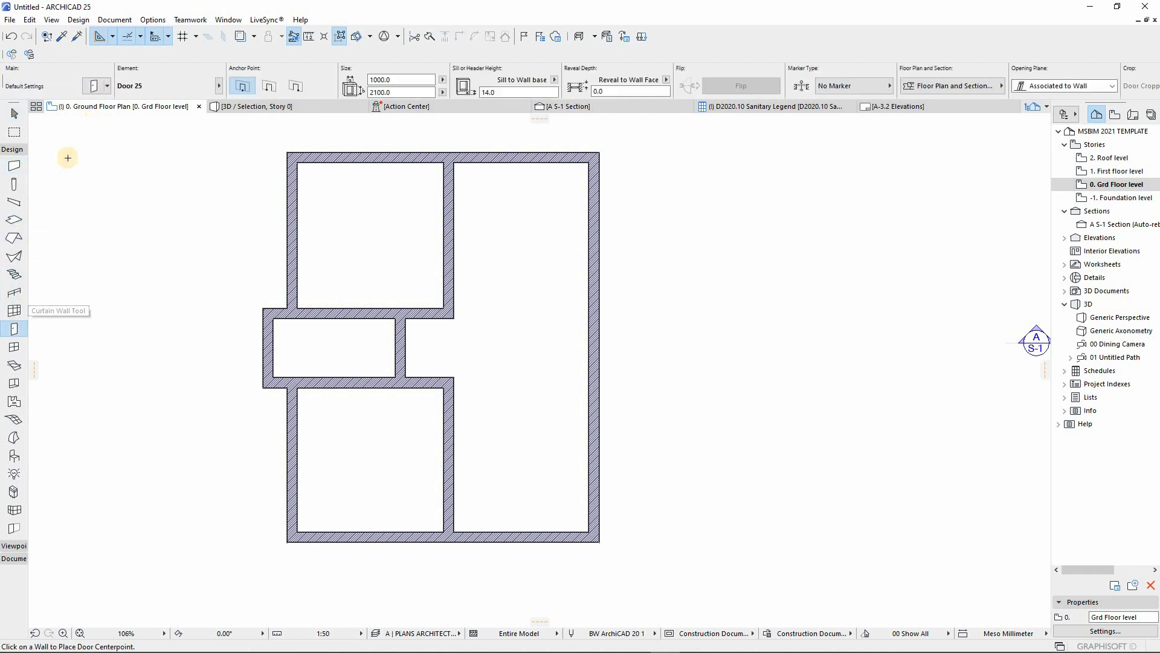
{"action": "left_click", "coordinate": [108, 88]}
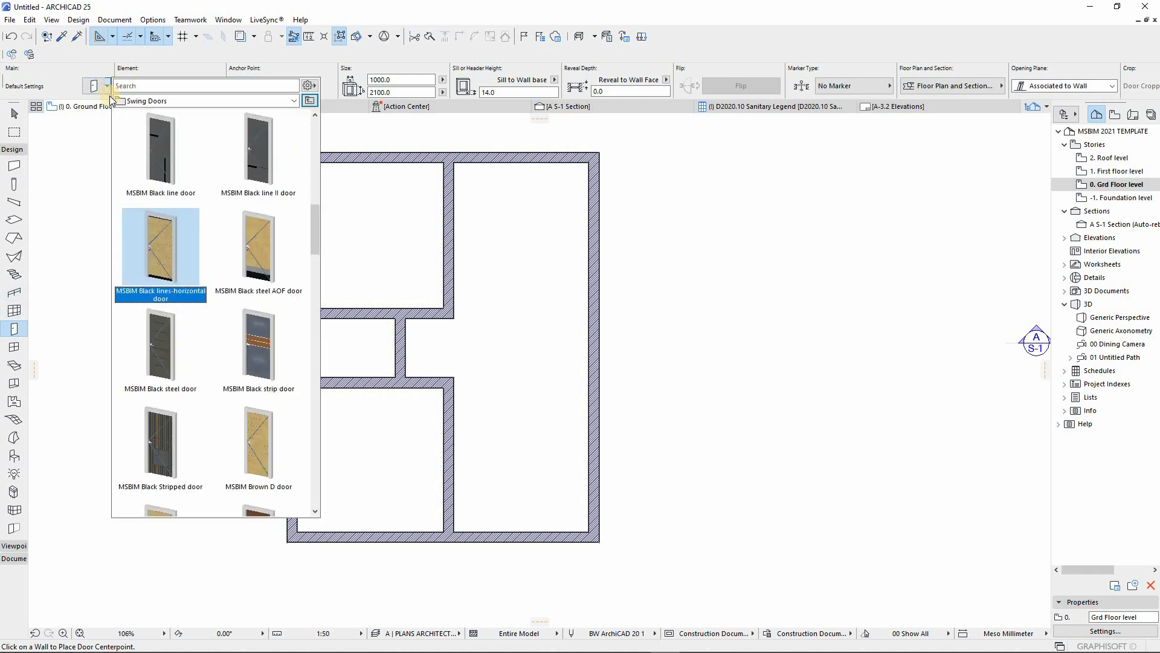
{"action": "left_click", "coordinate": [309, 102]}
{"action": "left_click", "coordinate": [308, 101]}
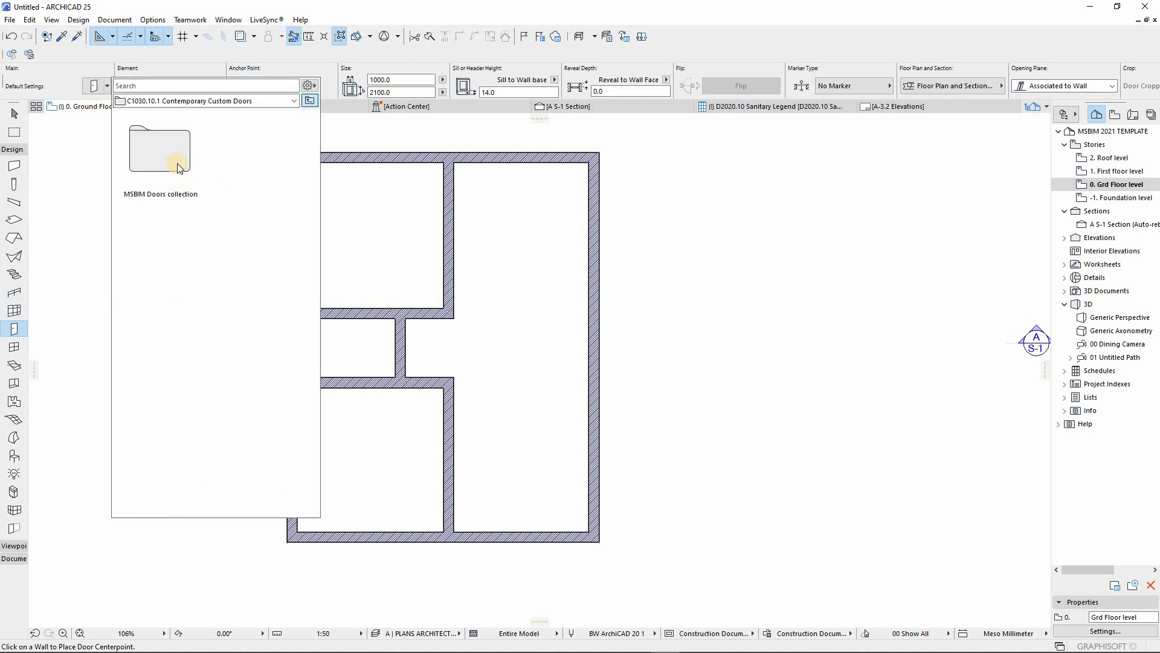
{"action": "left_click", "coordinate": [308, 100]}
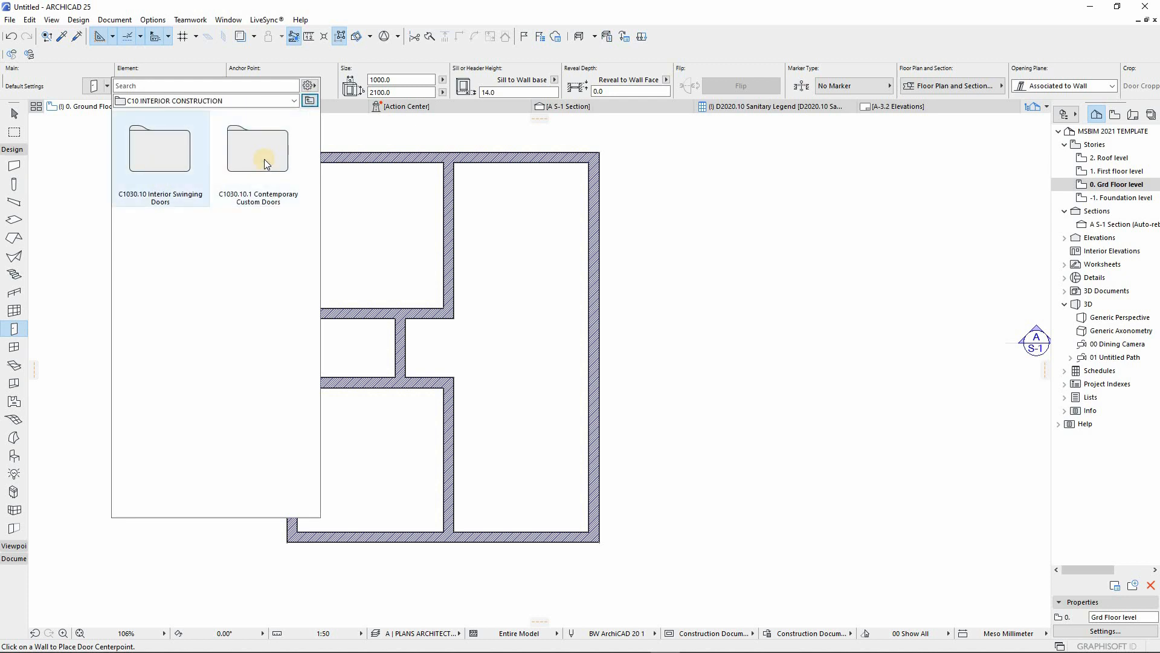
{"action": "double_click", "coordinate": [154, 160]}
{"action": "scroll", "coordinate": [261, 258], "scroll_direction": "down", "scroll_amount": 10}
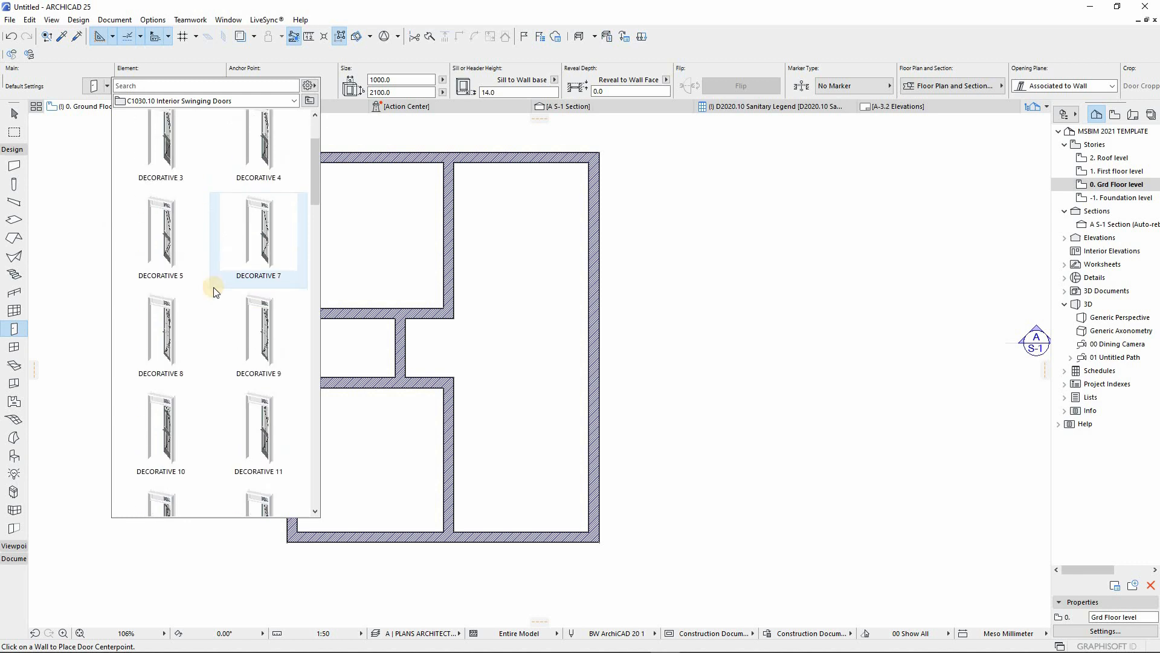
{"action": "left_click_drag", "start_coordinate": [314, 216], "coordinate": [313, 342]}
{"action": "left_click_drag", "start_coordinate": [315, 249], "coordinate": [310, 121]}
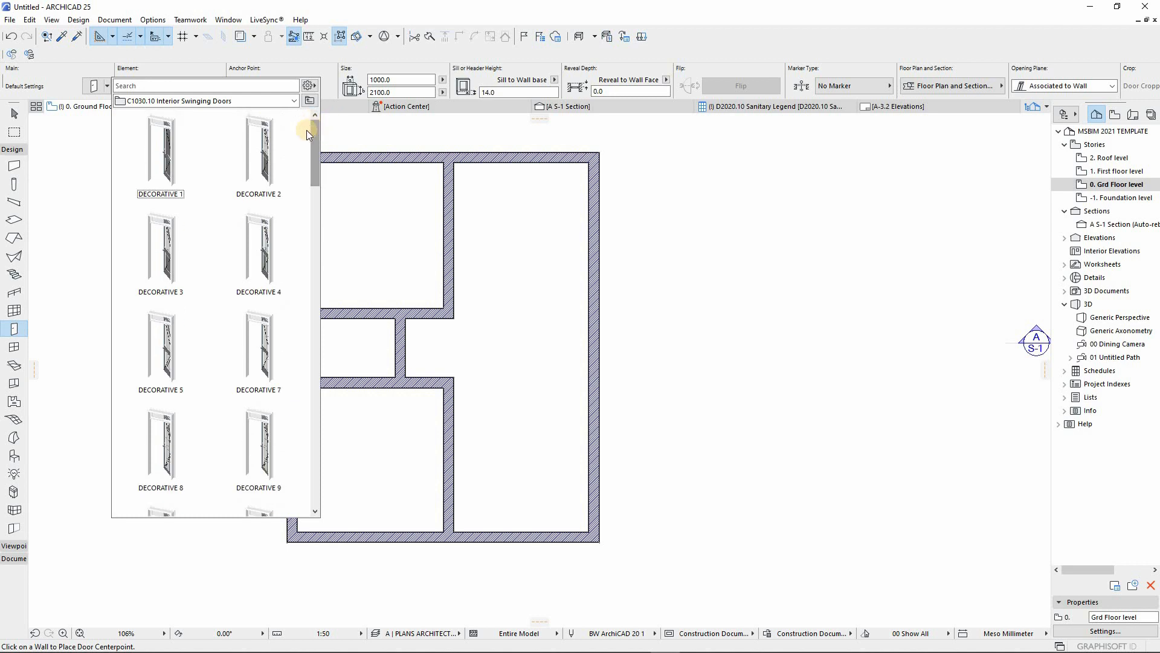
Choose the MSBIM Allublack II door from the Swing Doors folder of the contemporary MSBIM Doors collection
{"action": "left_click", "coordinate": [306, 103]}
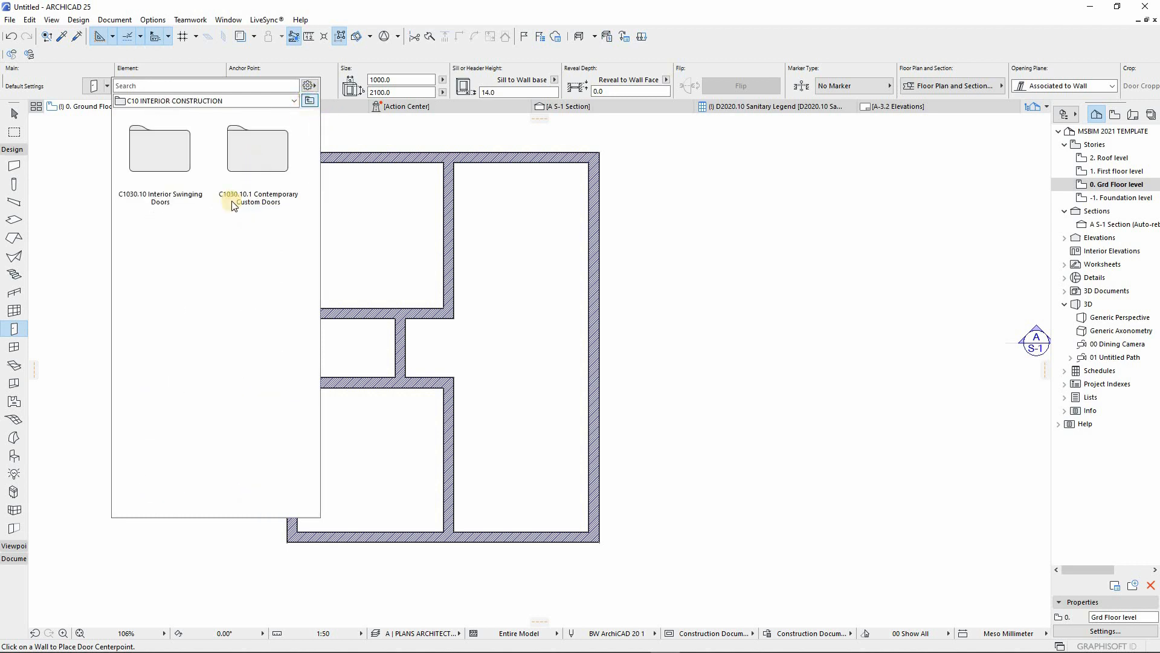
{"action": "double_click", "coordinate": [247, 169]}
{"action": "left_click", "coordinate": [165, 162]}
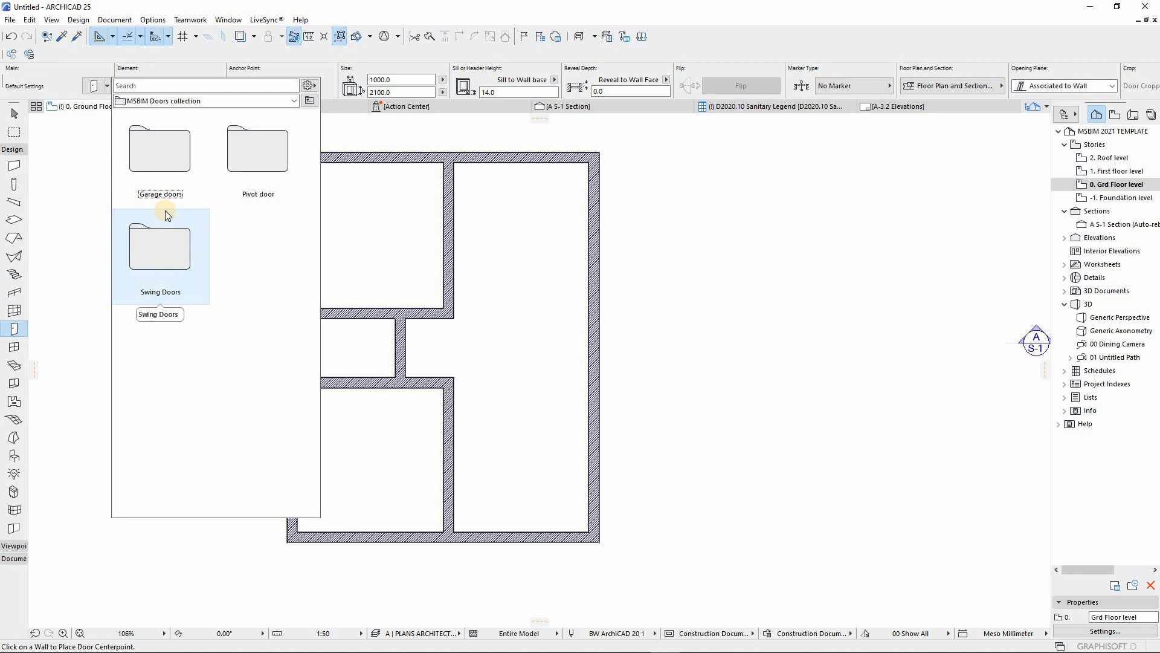
{"action": "left_click", "coordinate": [154, 255]}
{"action": "double_click", "coordinate": [152, 259]}
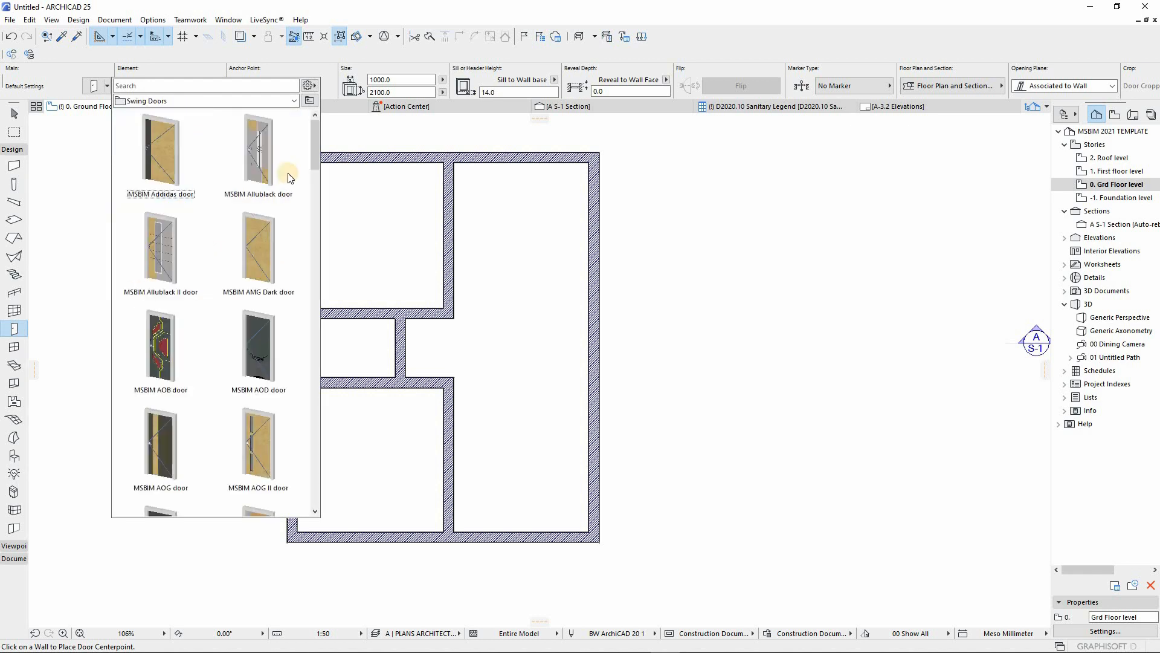
{"action": "left_click_drag", "start_coordinate": [313, 178], "coordinate": [310, 125]}
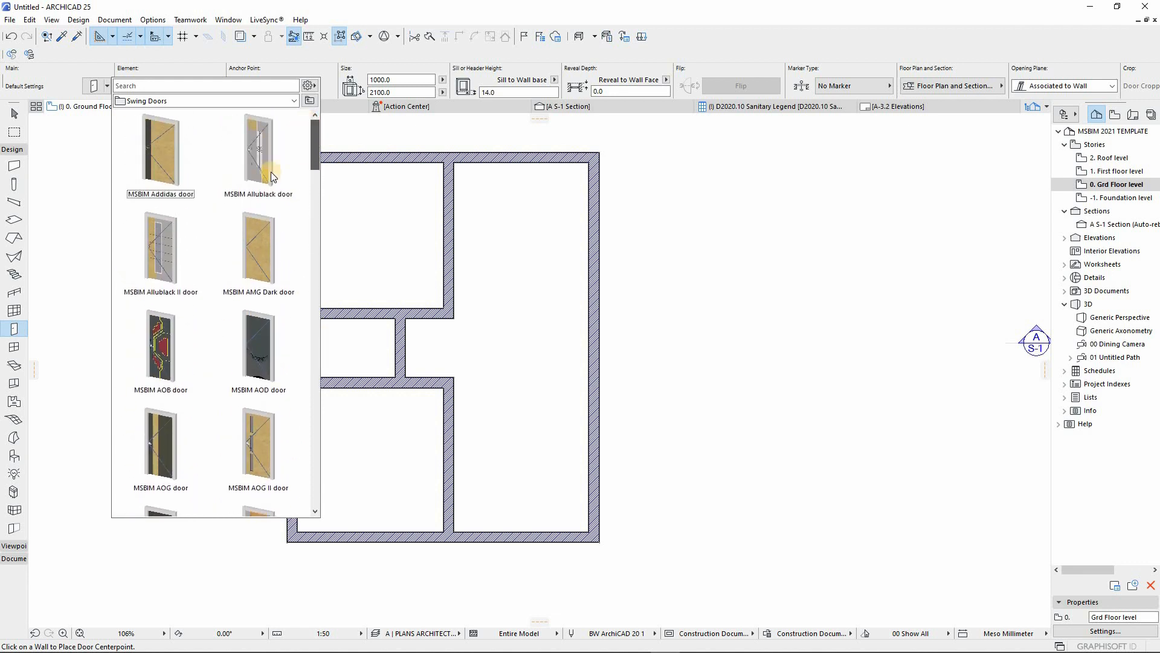
{"action": "left_click", "coordinate": [161, 248]}
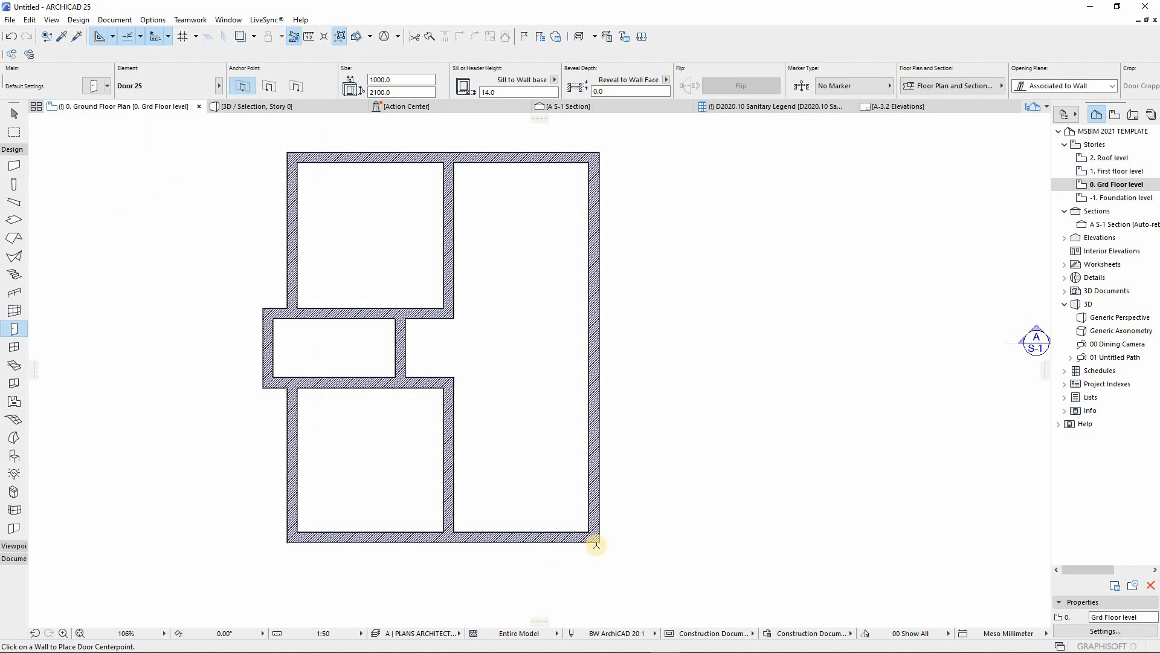
Place a 1000 × 2100 mm door in the lower outer wall near its right corner, hinged on the right and opening inward
{"action": "scroll", "coordinate": [593, 540], "scroll_direction": "up", "scroll_amount": 4}
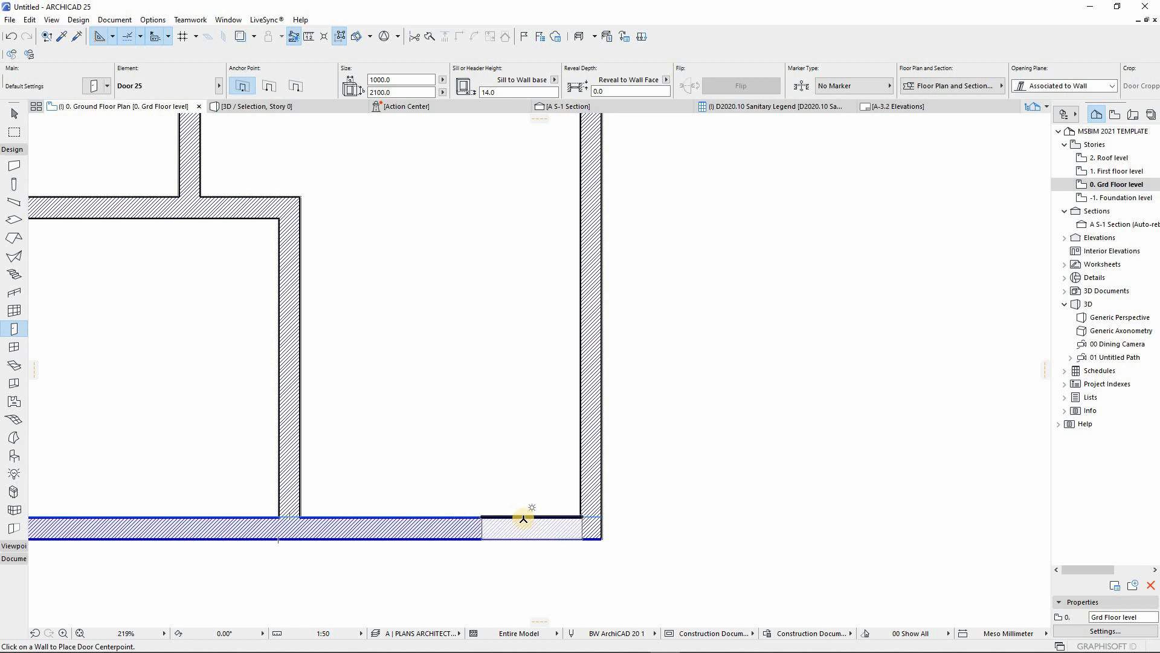
{"action": "scroll", "coordinate": [540, 518], "scroll_direction": "up", "scroll_amount": 5}
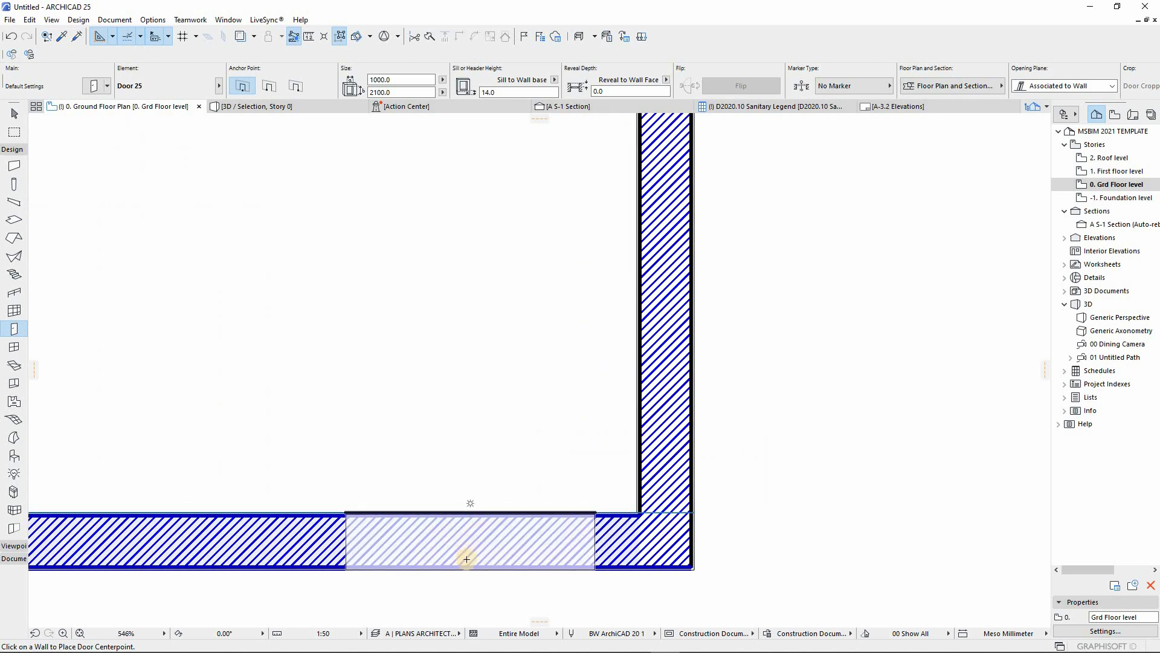
{"action": "left_click", "coordinate": [498, 514]}
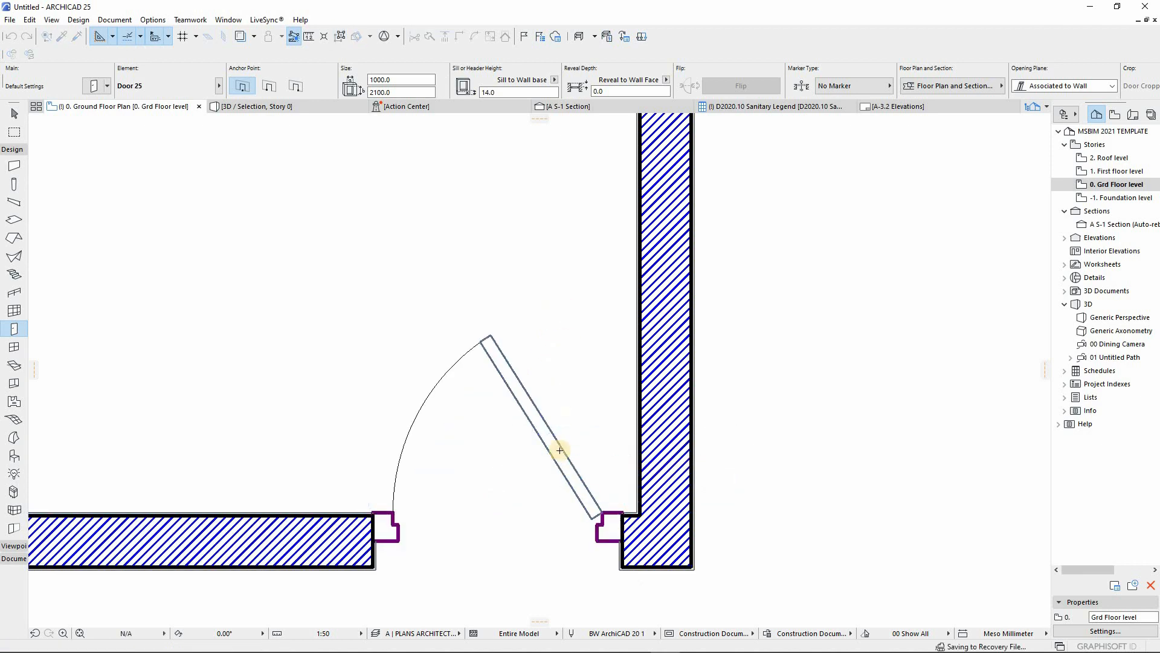
{"action": "left_click", "coordinate": [556, 448]}
{"action": "scroll", "coordinate": [547, 442], "scroll_direction": "down", "scroll_amount": 8}
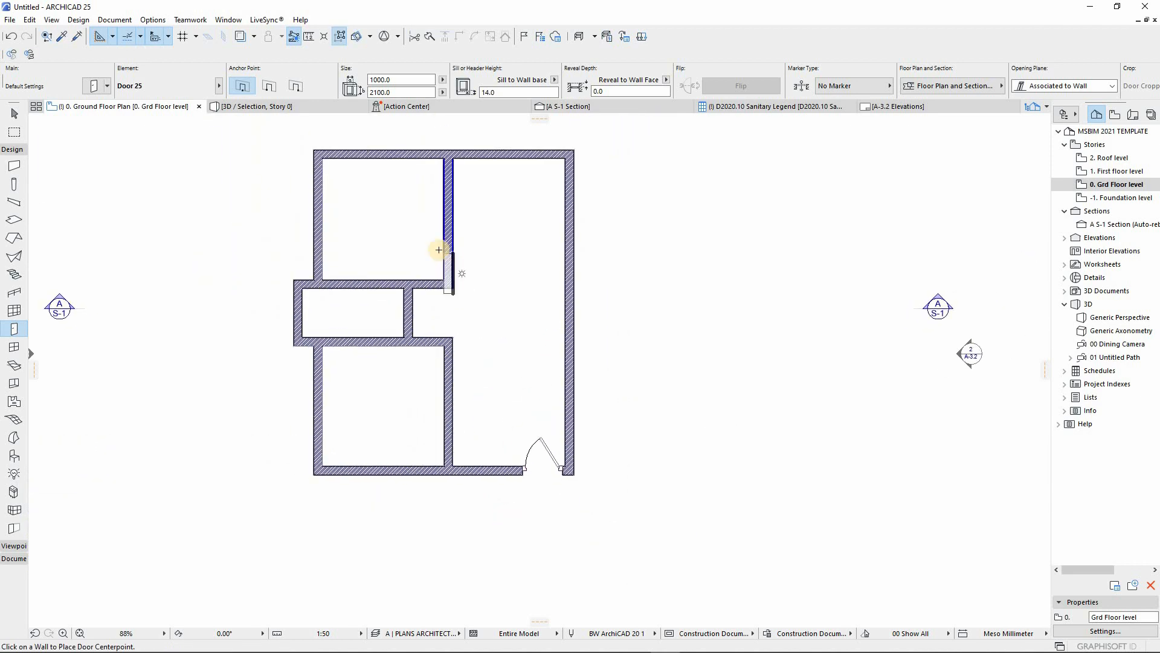
Set the door width to 800 mm and place a door at the right end of the upper cross wall, opening into the upper room
{"action": "scroll", "coordinate": [353, 337], "scroll_direction": "up", "scroll_amount": 5}
{"action": "scroll", "coordinate": [350, 500], "scroll_direction": "down", "scroll_amount": 4}
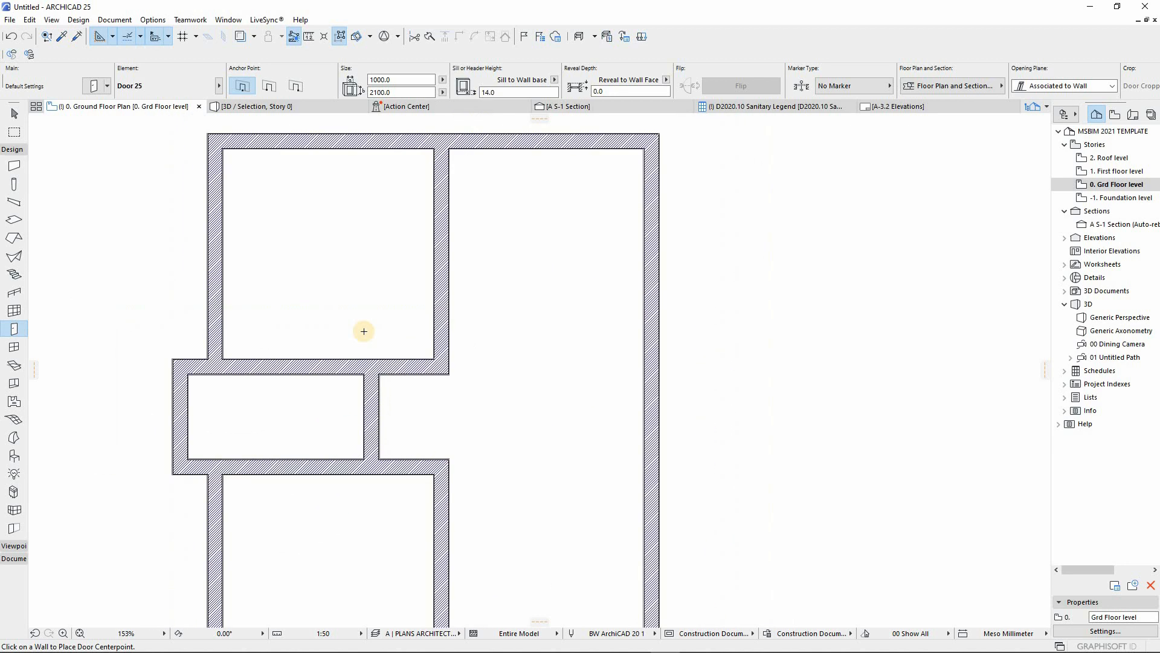
{"action": "left_click", "coordinate": [403, 80]}
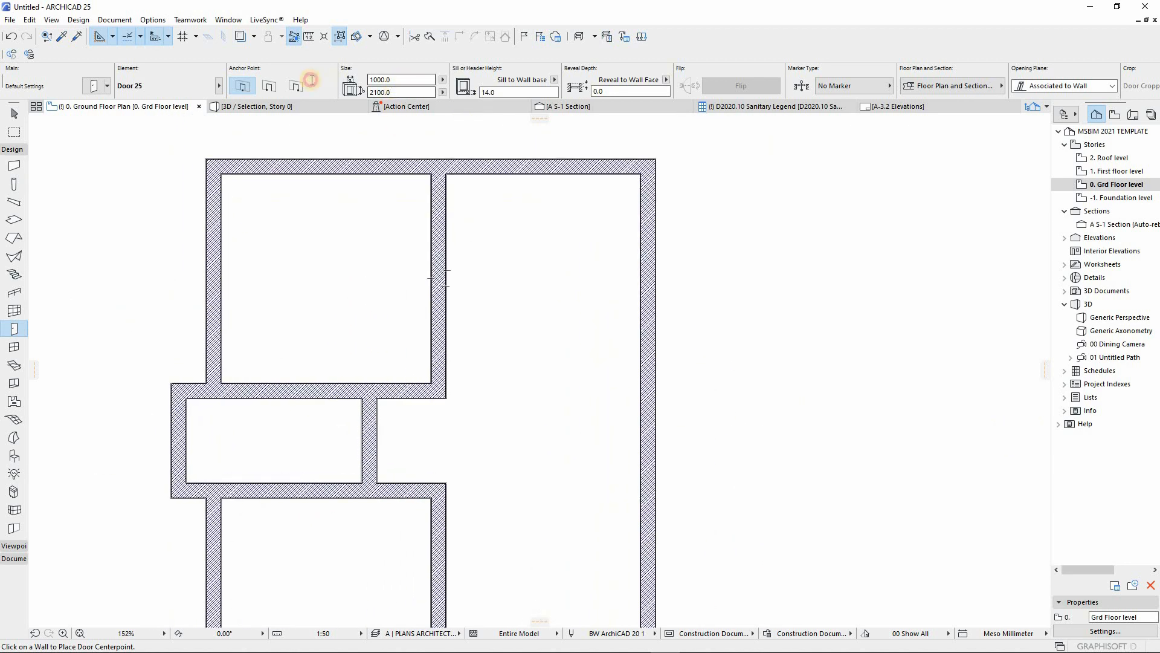
{"action": "type", "text": "8"}
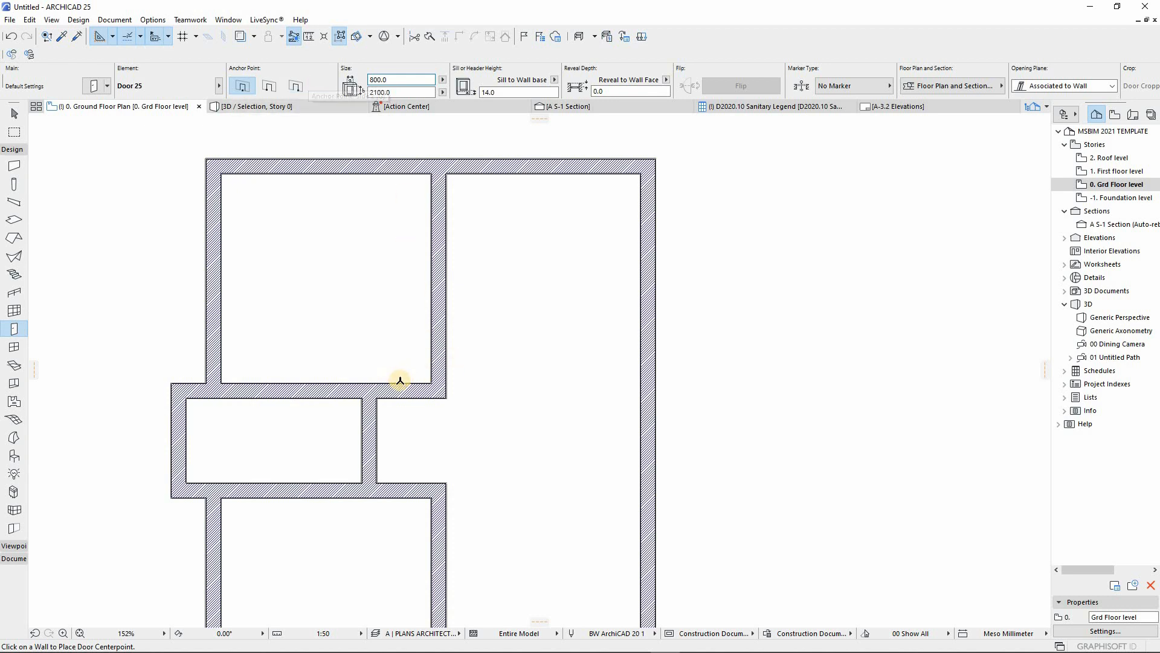
{"action": "scroll", "coordinate": [401, 379], "scroll_direction": "up", "scroll_amount": 3}
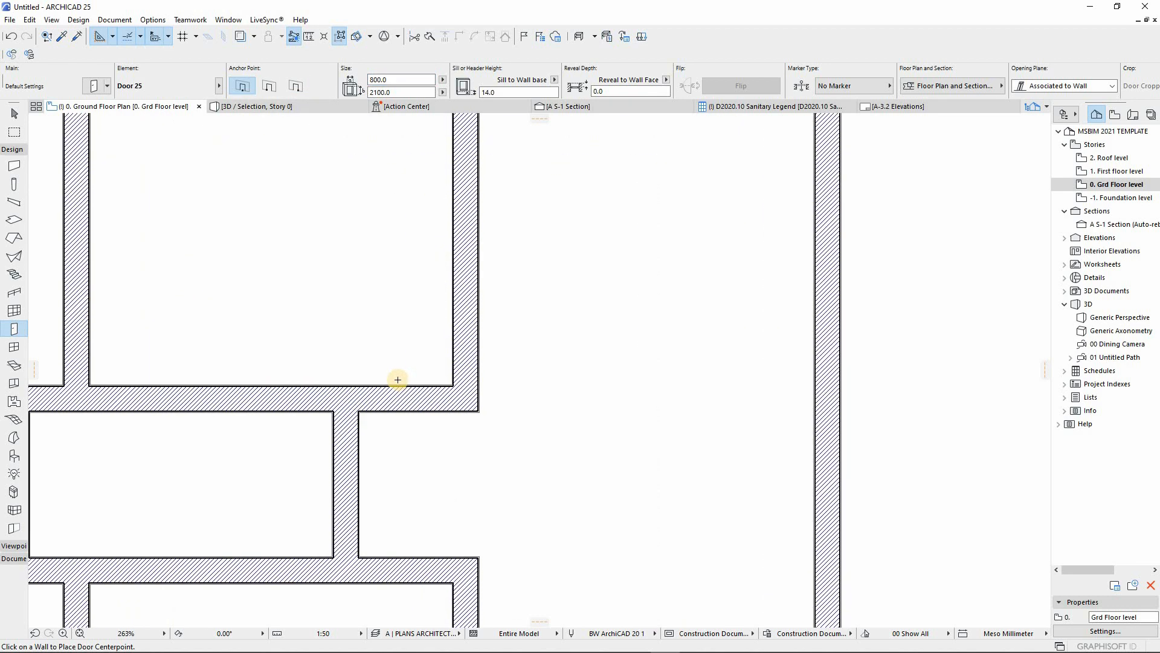
{"action": "left_click", "coordinate": [400, 378]}
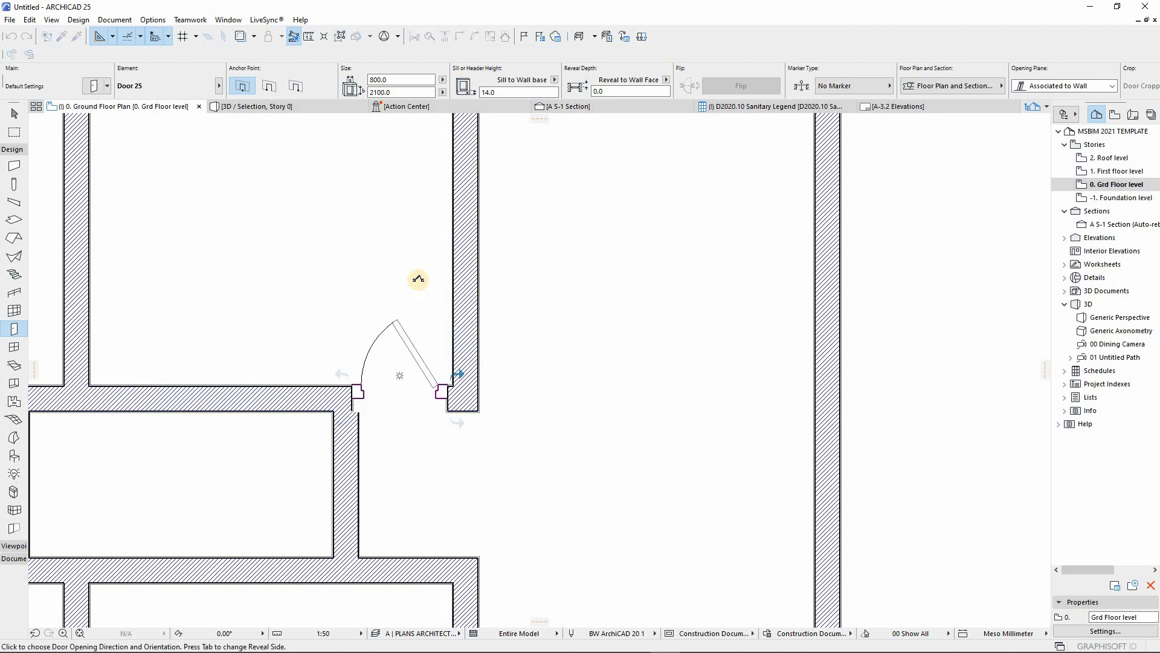
{"action": "left_click", "coordinate": [413, 282]}
Place a matching 800 mm door at the right end of the lower cross wall, hinged on the left and opening into the lower room
{"action": "scroll", "coordinate": [402, 467], "scroll_direction": "down", "scroll_amount": 4}
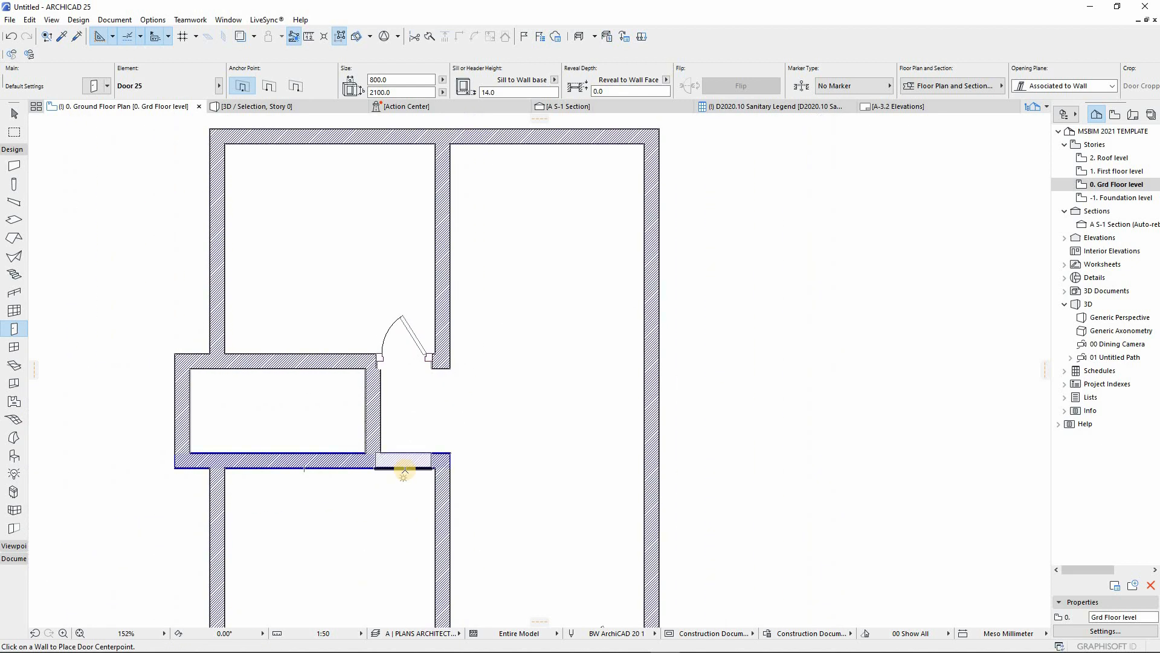
{"action": "left_click", "coordinate": [405, 470]}
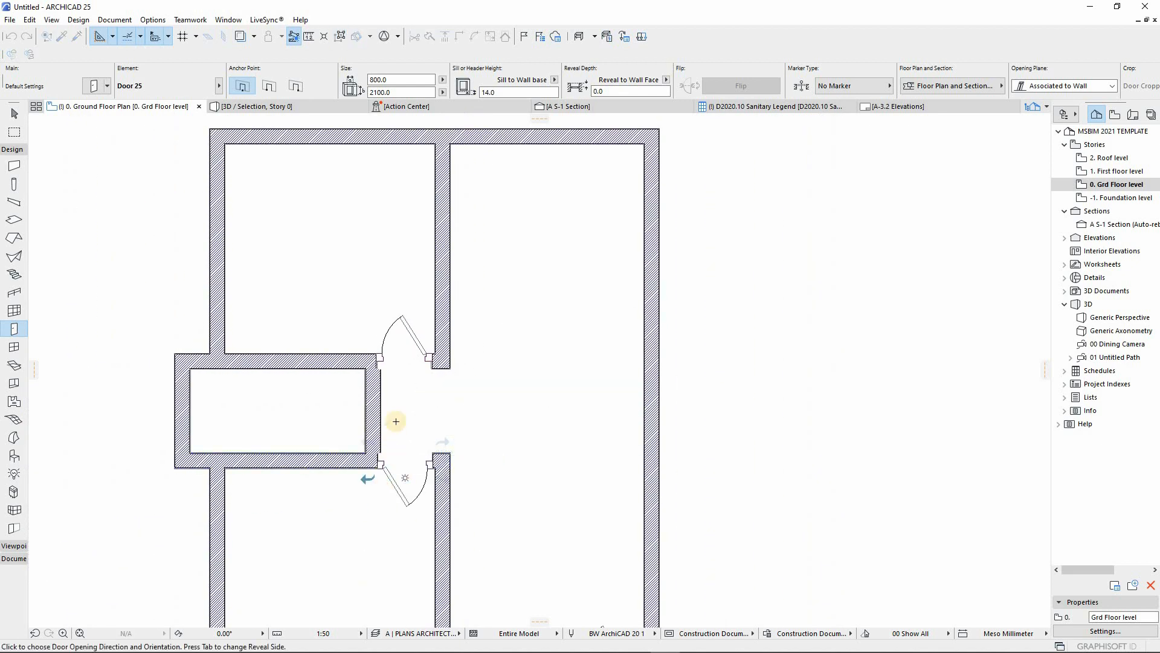
{"action": "left_click", "coordinate": [382, 403]}
Move the short wall between the two cross walls 200 mm to the left, clear of the door openings
{"action": "key", "text": "Escape"}
{"action": "left_click", "coordinate": [379, 399]}
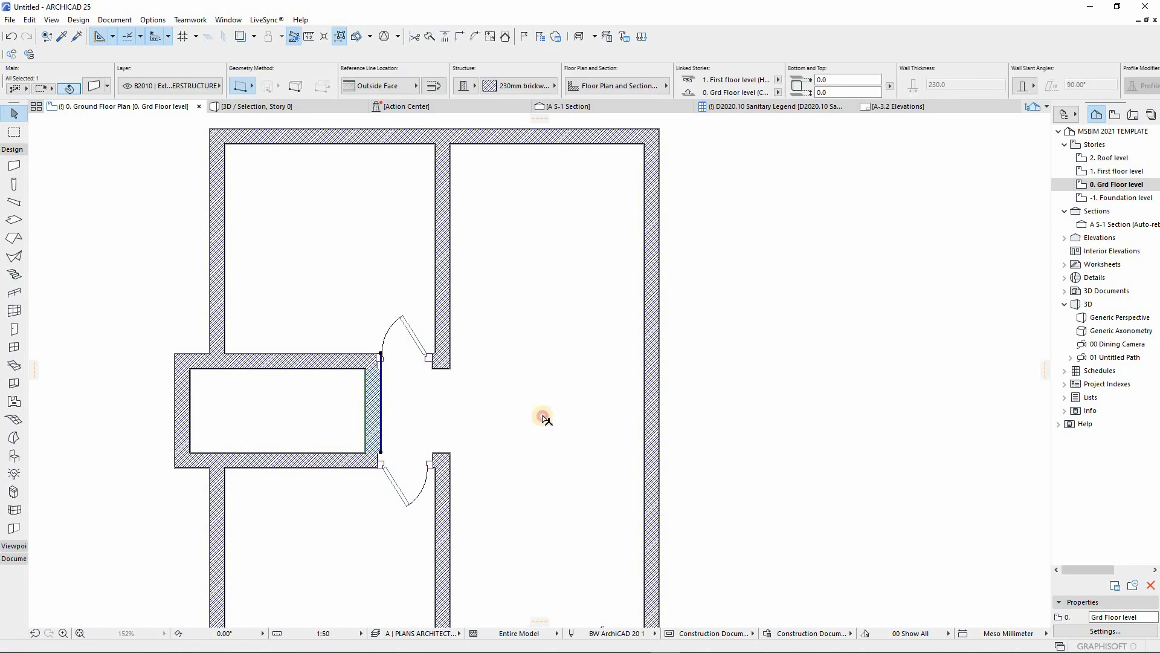
{"action": "key", "text": "ctrl+d"}
{"action": "left_click", "coordinate": [555, 416]}
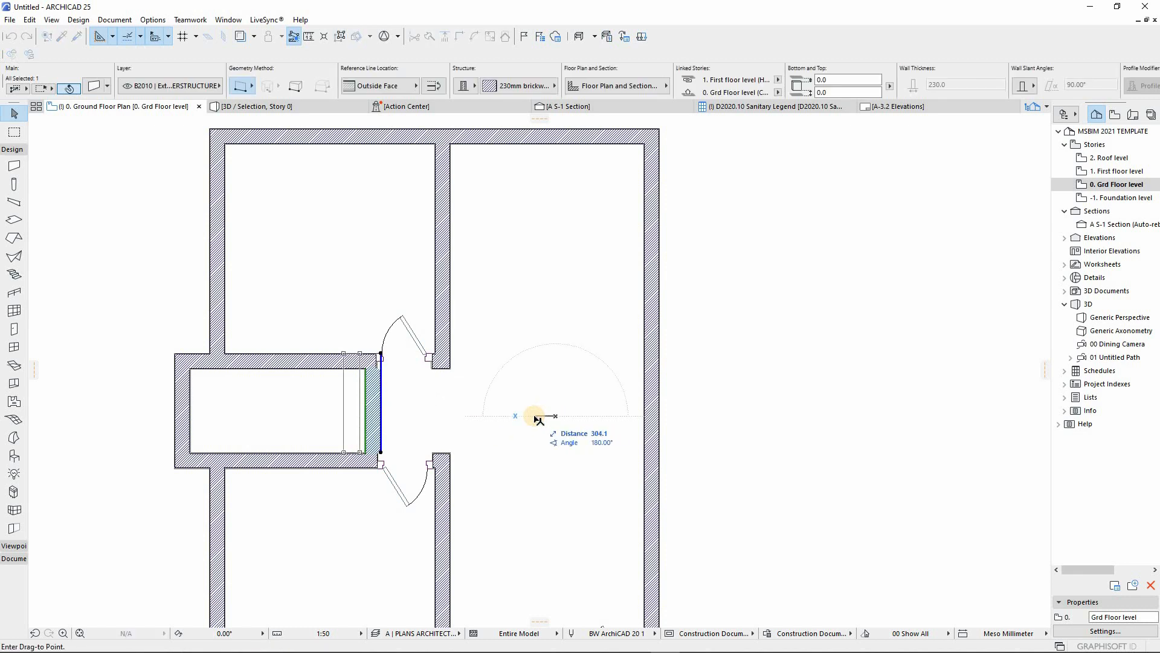
{"action": "type", "text": "200"}
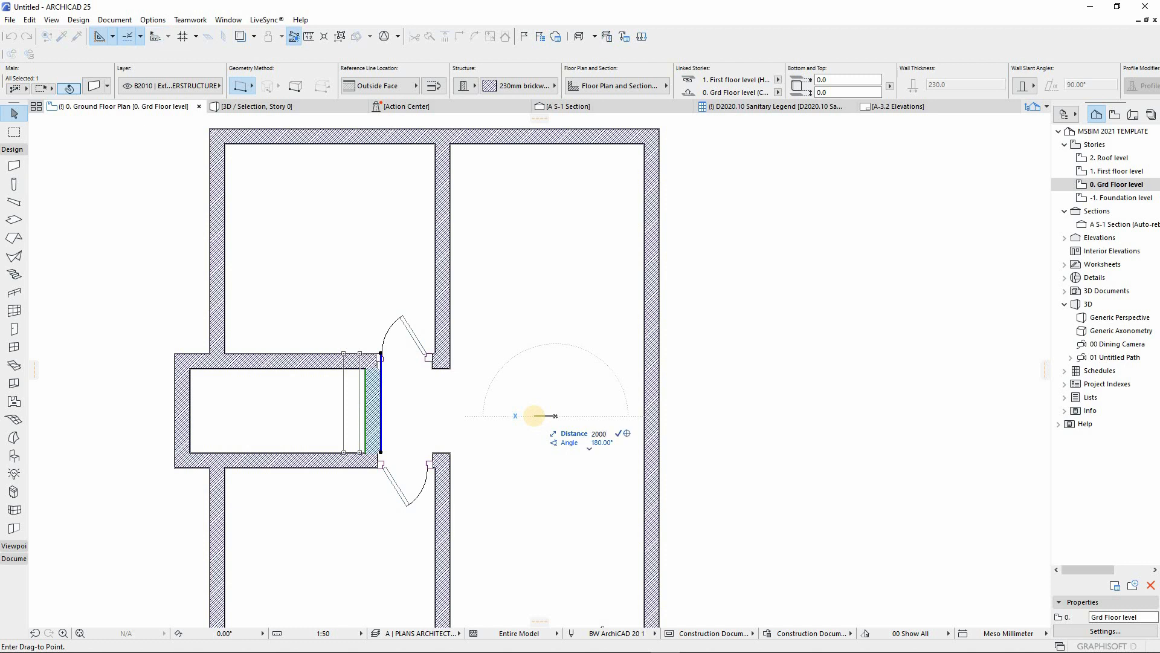
{"action": "key", "text": "Return"}
Select both doors in the cross walls and replace them with another design from the Swing Doors folder
{"action": "left_click", "coordinate": [401, 315]}
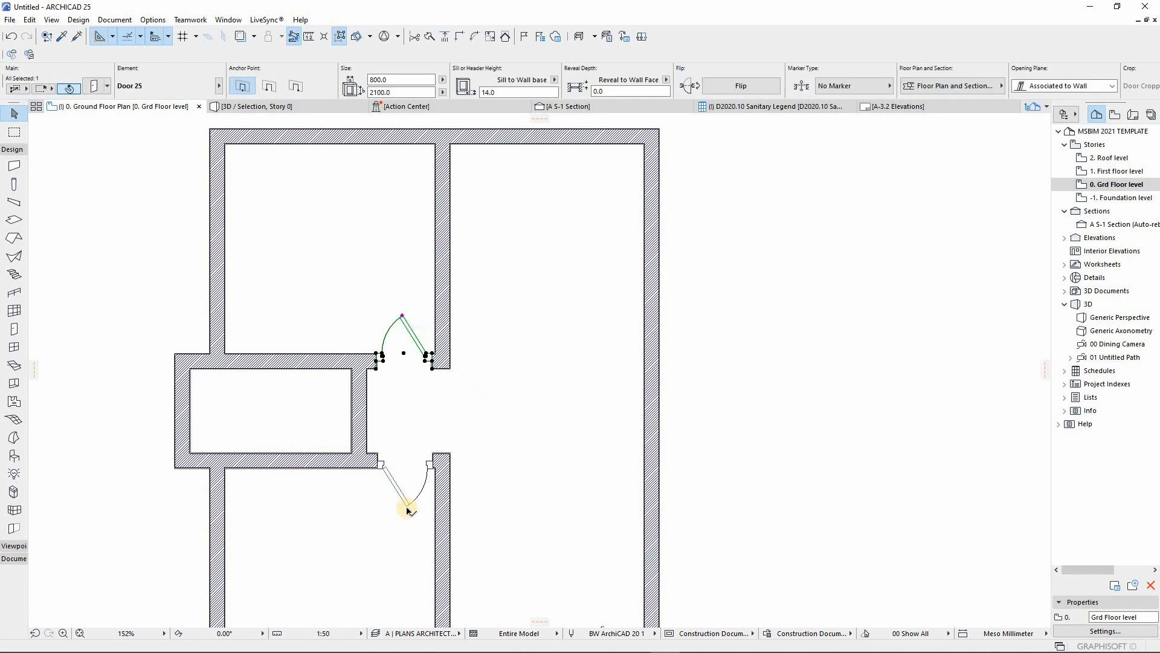
{"action": "left_click", "coordinate": [109, 85]}
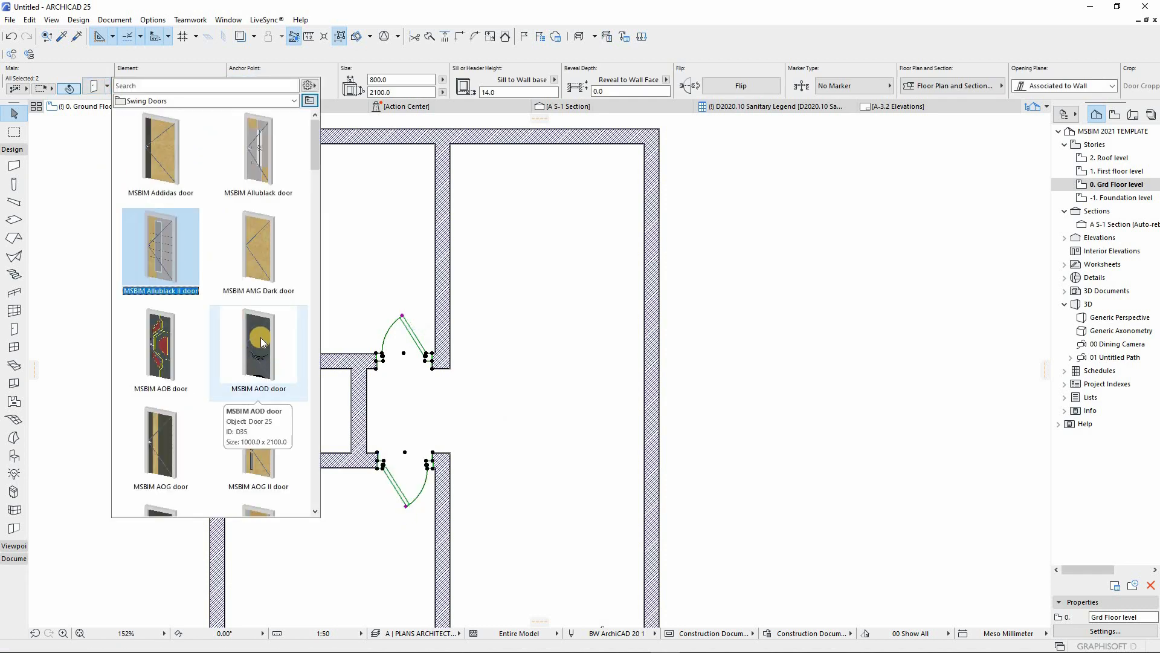
{"action": "scroll", "coordinate": [260, 337], "scroll_direction": "down", "scroll_amount": 5}
{"action": "scroll", "coordinate": [253, 363], "scroll_direction": "down", "scroll_amount": 5}
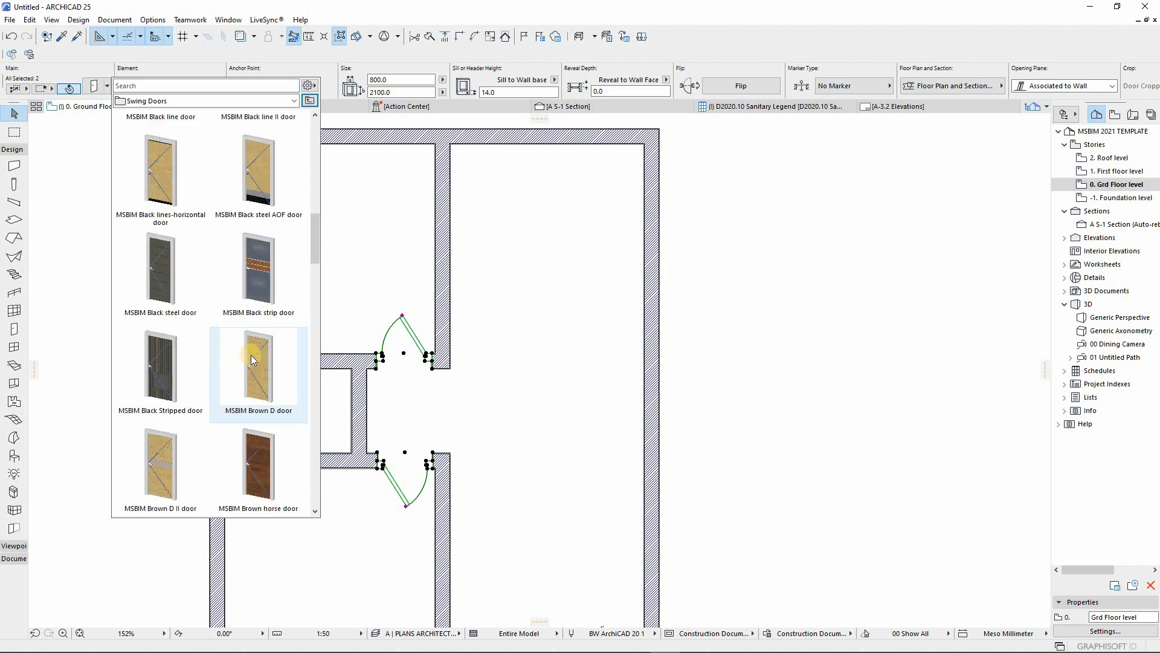
{"action": "scroll", "coordinate": [229, 417], "scroll_direction": "down", "scroll_amount": 5}
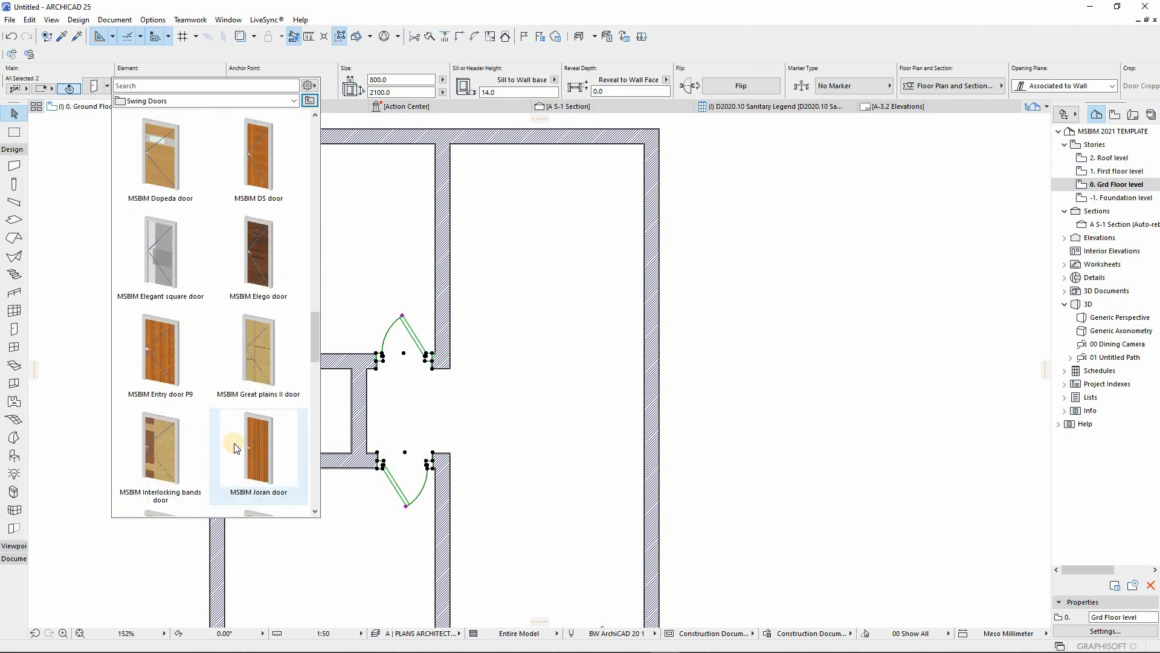
{"action": "scroll", "coordinate": [233, 439], "scroll_direction": "down", "scroll_amount": 5}
{"action": "scroll", "coordinate": [231, 425], "scroll_direction": "up", "scroll_amount": 8}
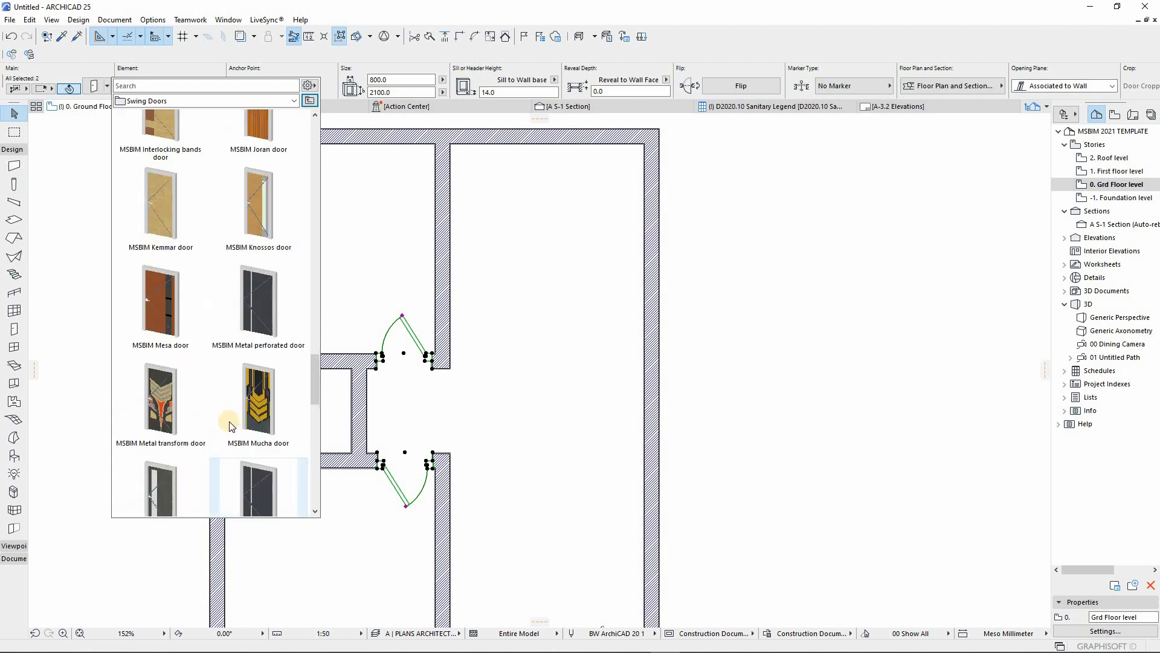
{"action": "scroll", "coordinate": [231, 426], "scroll_direction": "up", "scroll_amount": 3}
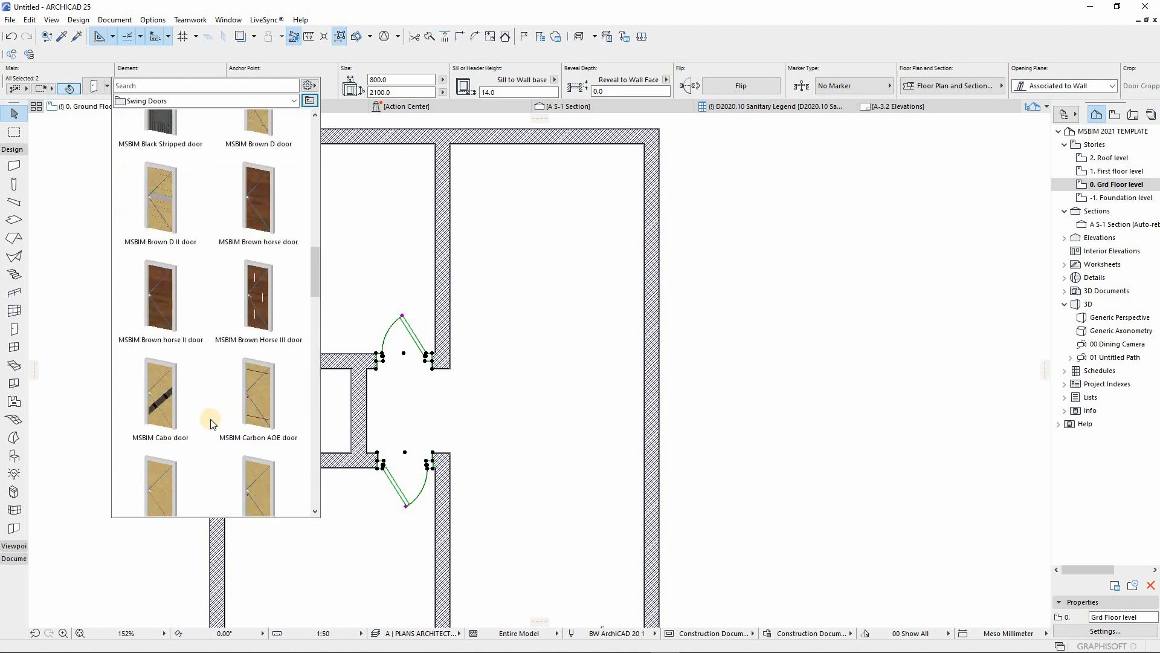
{"action": "left_click", "coordinate": [158, 357]}
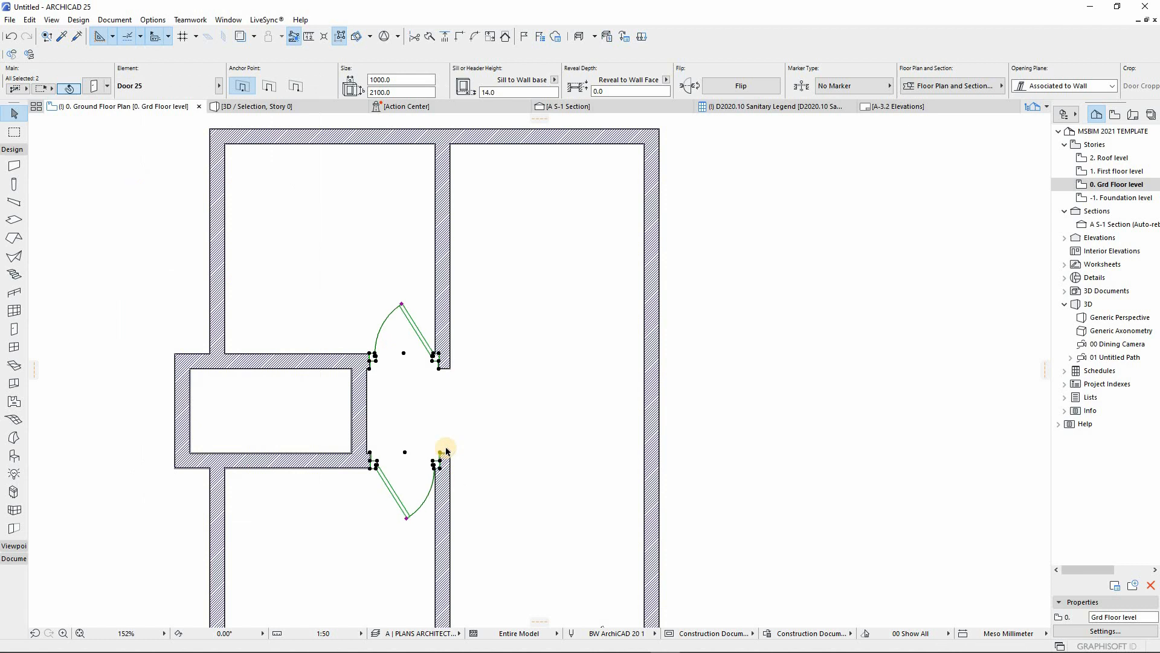
Set the width of both selected cross-wall doors to 800 mm
{"action": "left_click", "coordinate": [416, 84]}
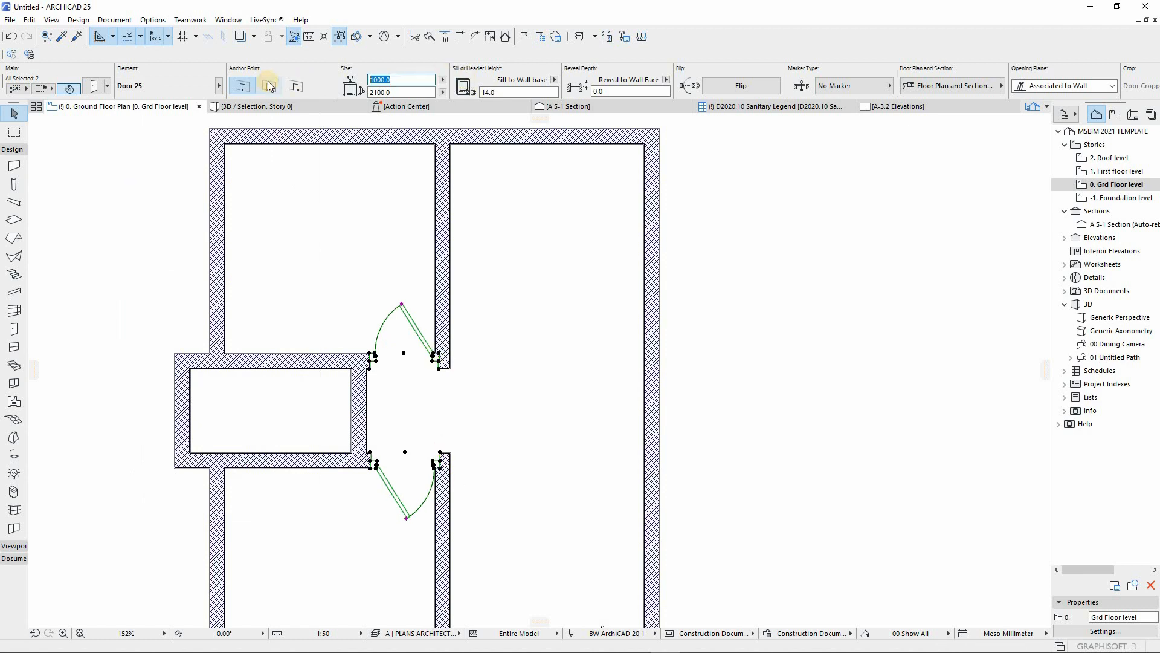
{"action": "type", "text": "800"}
{"action": "key", "text": "Return"}
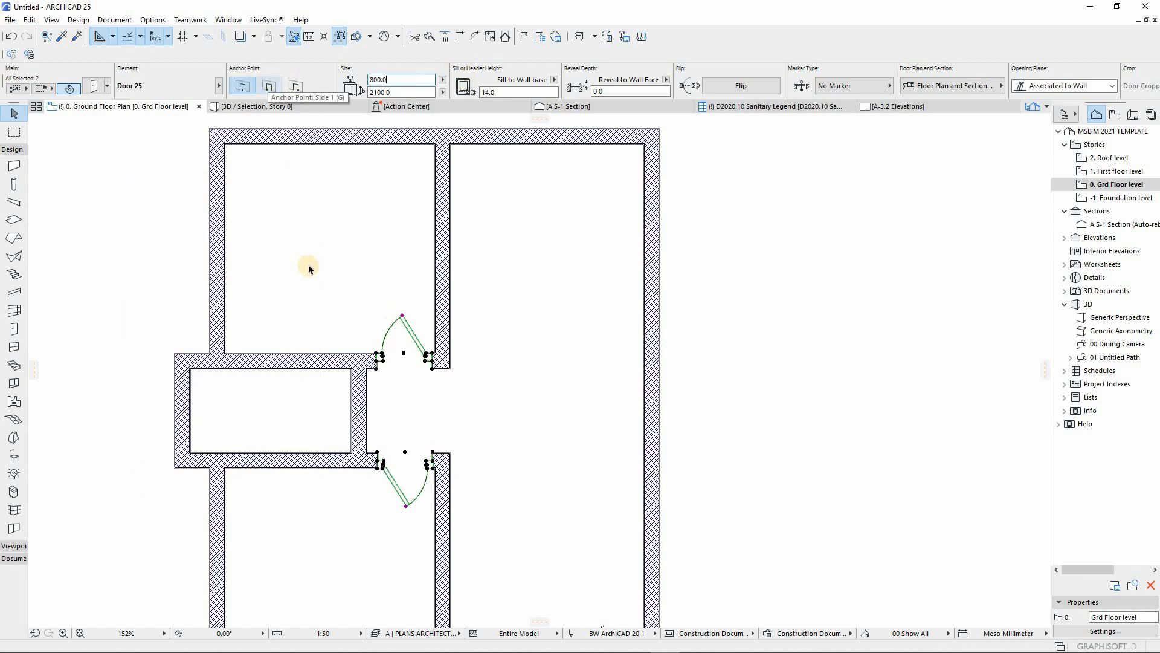
Place an 800 mm door matching the cross-wall doors in the short wall, hinged at its upper end and opening into the projecting middle room
{"action": "left_click", "coordinate": [404, 313]}
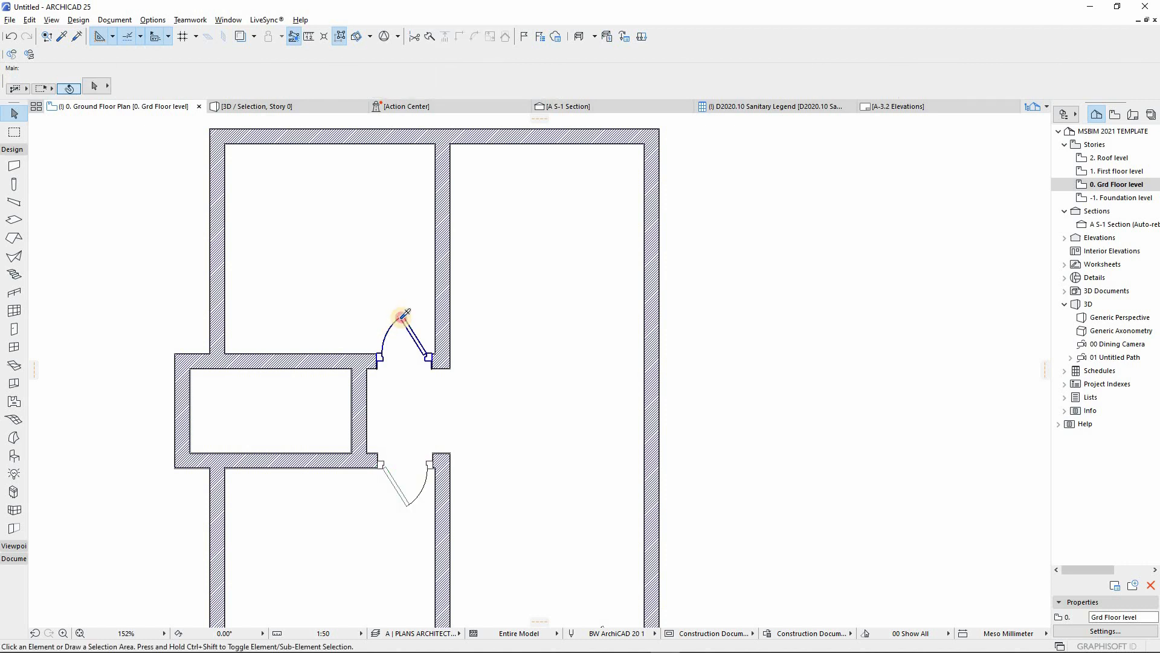
{"action": "left_click", "coordinate": [404, 313], "text": "alt"}
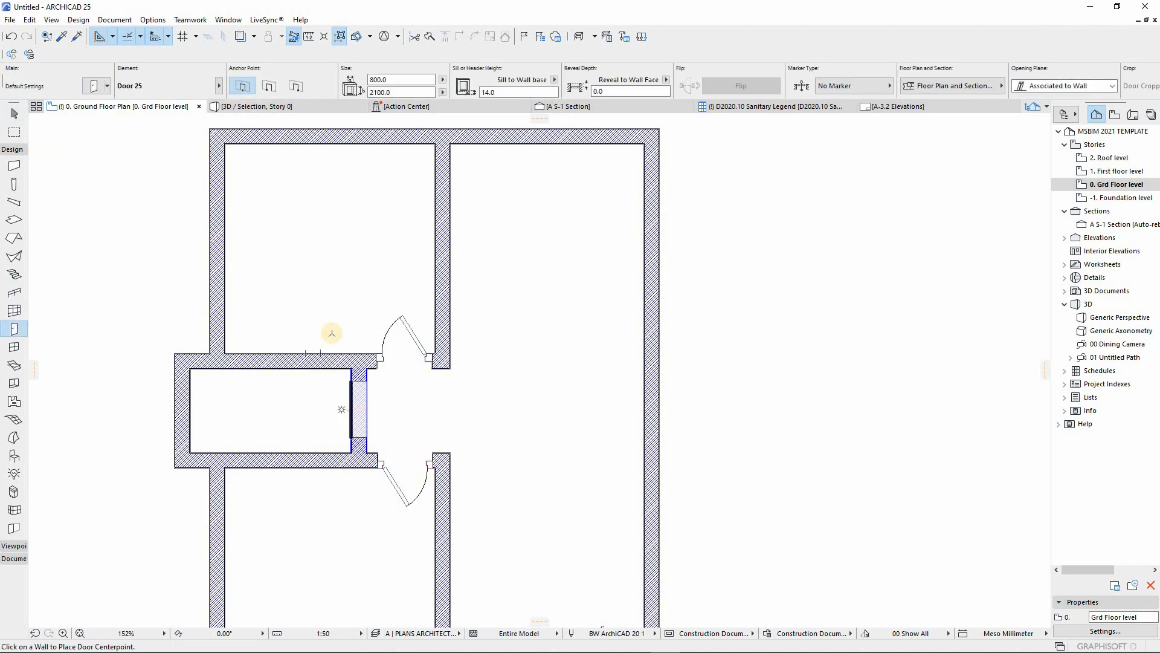
{"action": "left_click", "coordinate": [350, 400]}
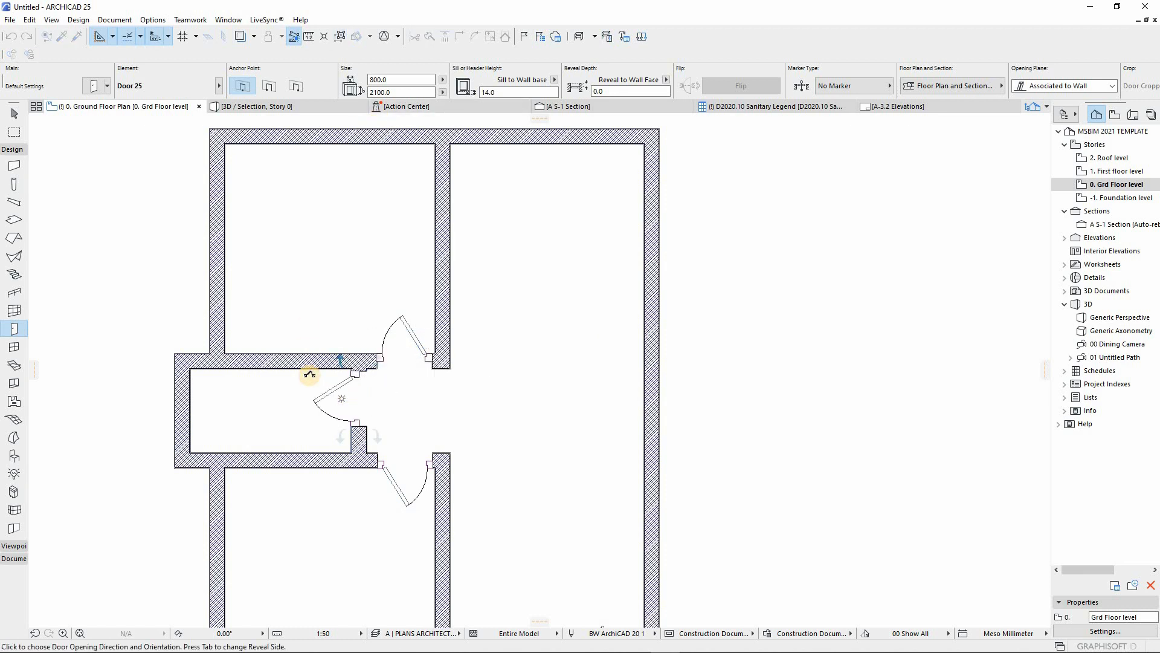
{"action": "left_click", "coordinate": [309, 375]}
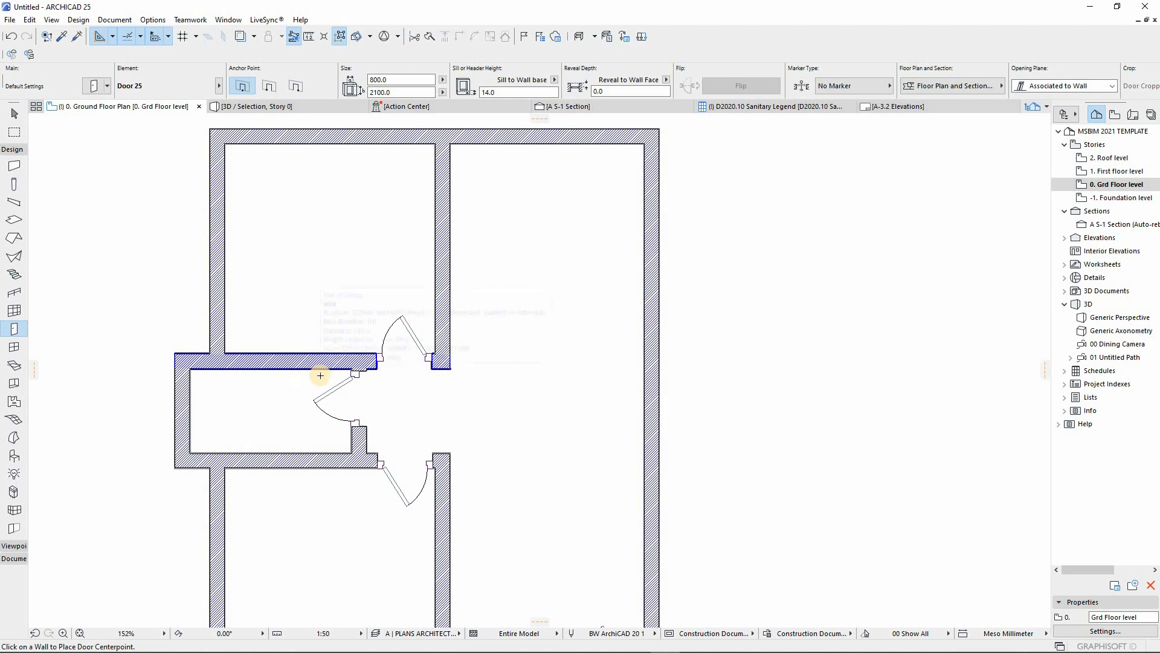
{"action": "key", "text": "Escape"}
Choose another Swing Doors design and place it 900 mm wide in the top exterior wall beside the partition, hinged left and opening outward
{"action": "scroll", "coordinate": [333, 367], "scroll_direction": "down", "scroll_amount": 3}
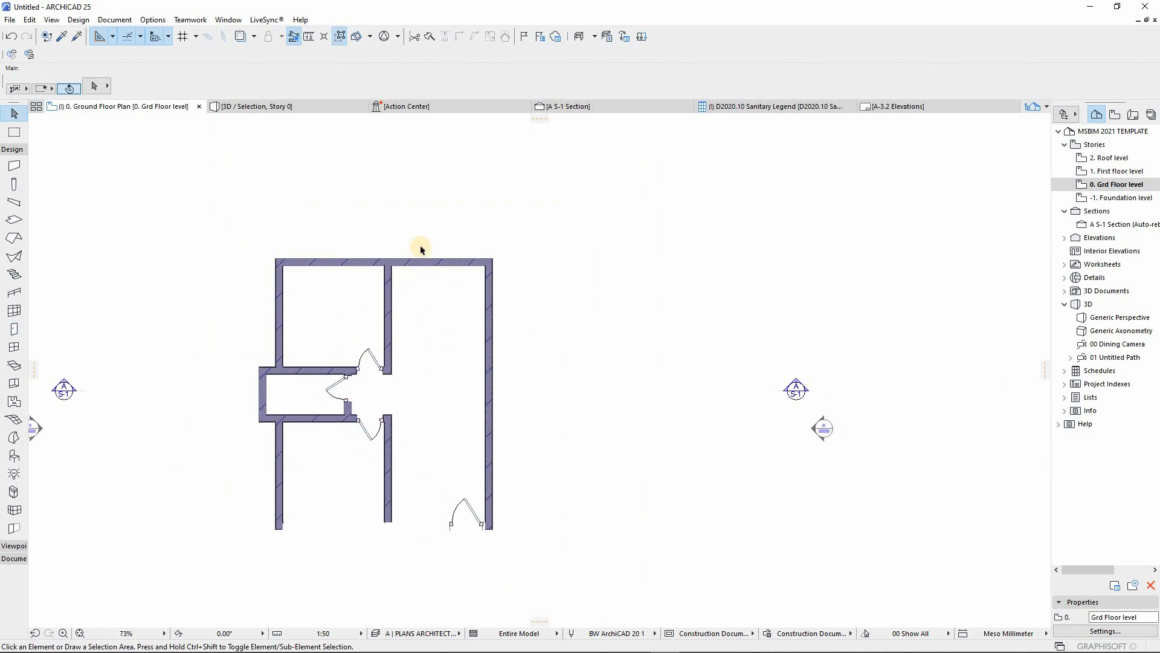
{"action": "scroll", "coordinate": [420, 246], "scroll_direction": "up", "scroll_amount": 3}
{"action": "scroll", "coordinate": [386, 314], "scroll_direction": "up", "scroll_amount": 3}
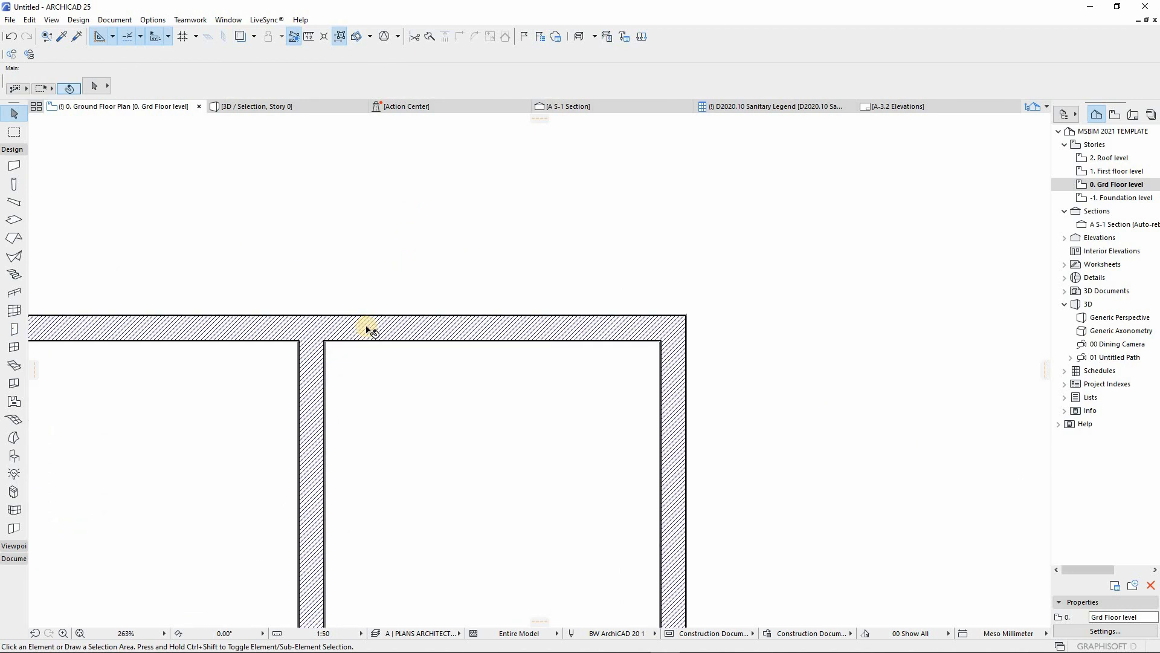
{"action": "left_click", "coordinate": [14, 328]}
{"action": "left_click", "coordinate": [107, 86]}
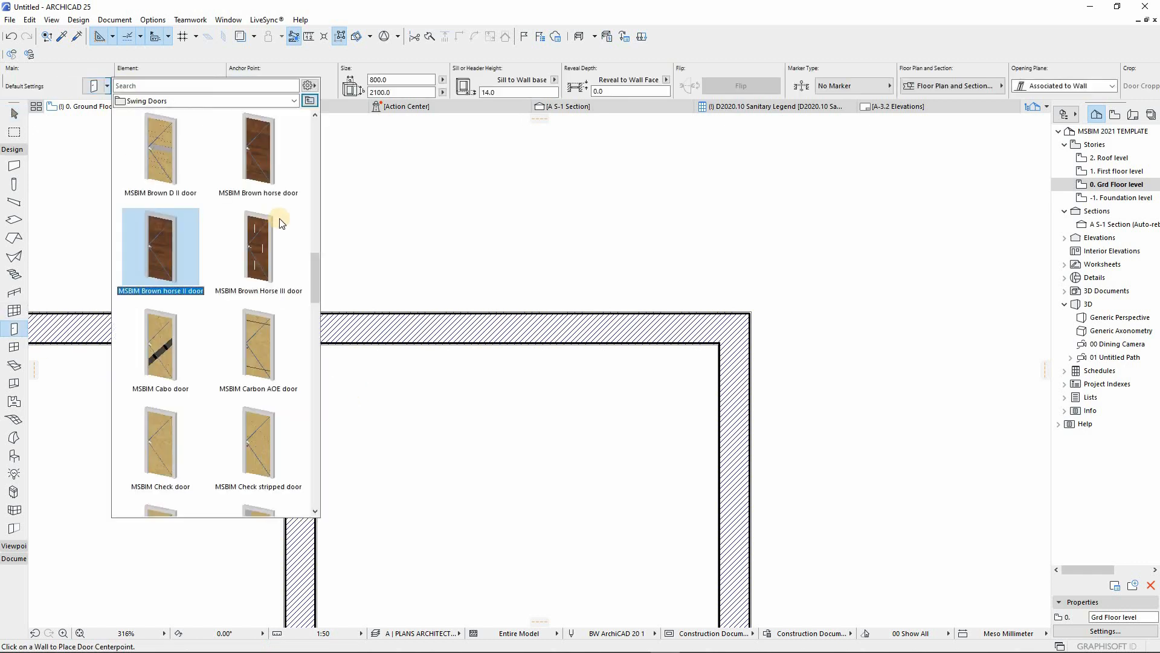
{"action": "left_click_drag", "start_coordinate": [314, 278], "coordinate": [313, 209]}
{"action": "left_click", "coordinate": [160, 356]}
{"action": "left_click", "coordinate": [390, 203]}
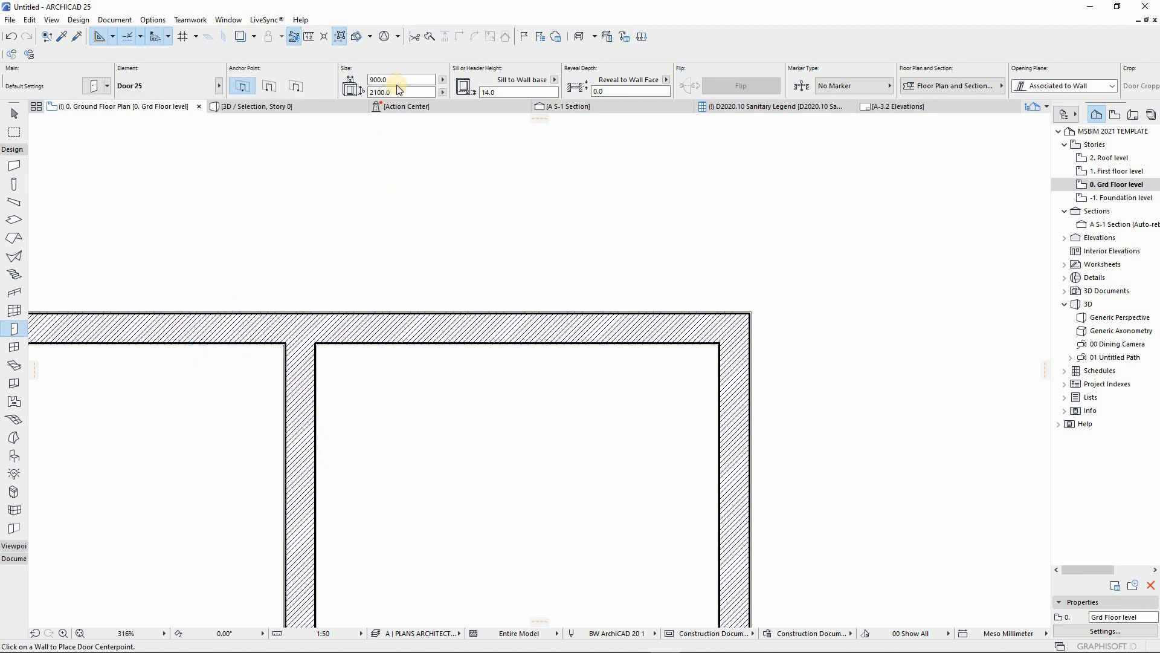
{"action": "left_click", "coordinate": [384, 312]}
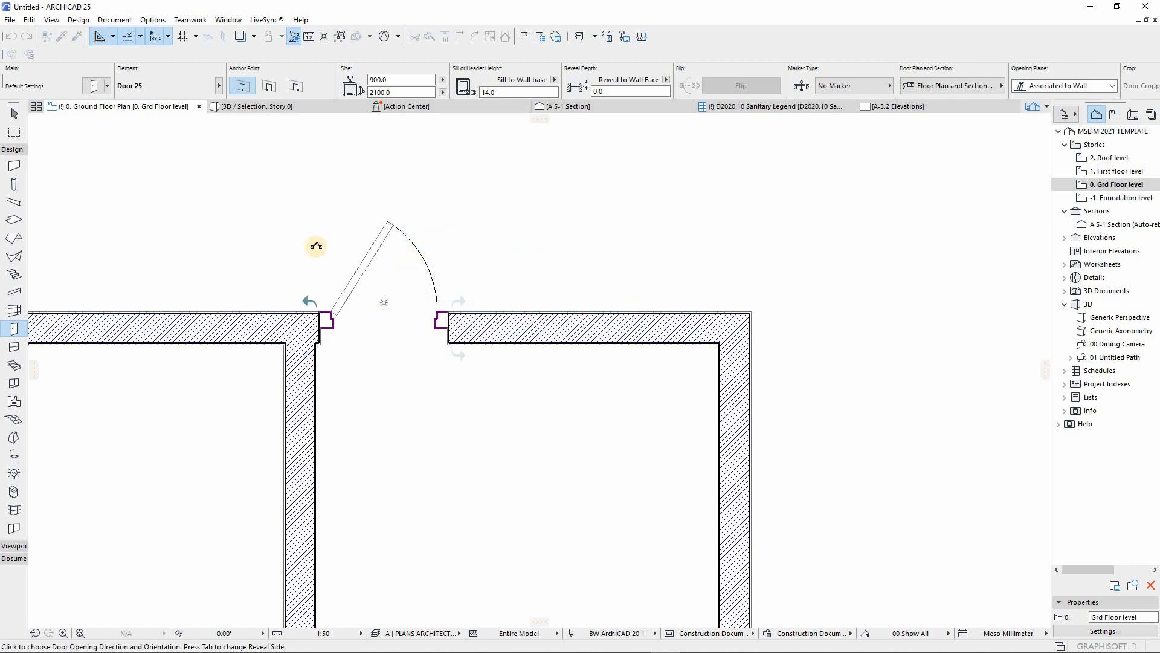
{"action": "left_click", "coordinate": [411, 257]}
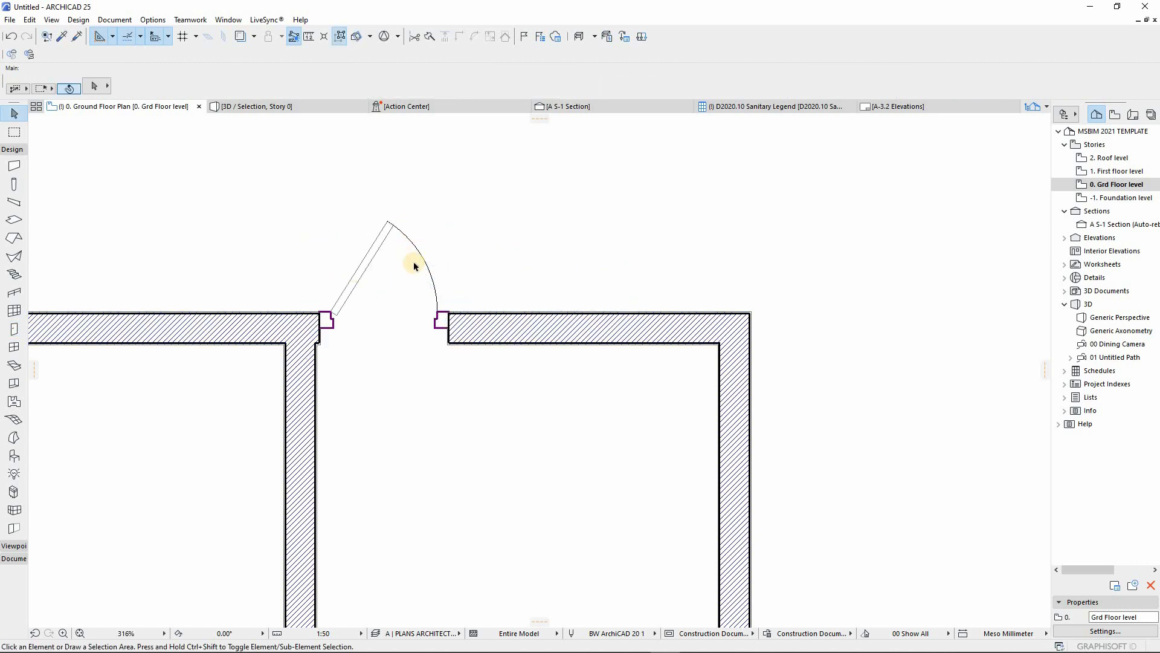
Choose the SHH189 triple window from the MSBIMAluminium Side Hung Windows folder for placement
{"action": "scroll", "coordinate": [413, 260], "scroll_direction": "down", "scroll_amount": 3}
{"action": "scroll", "coordinate": [312, 475], "scroll_direction": "down", "scroll_amount": 4}
{"action": "scroll", "coordinate": [314, 477], "scroll_direction": "up", "scroll_amount": 2}
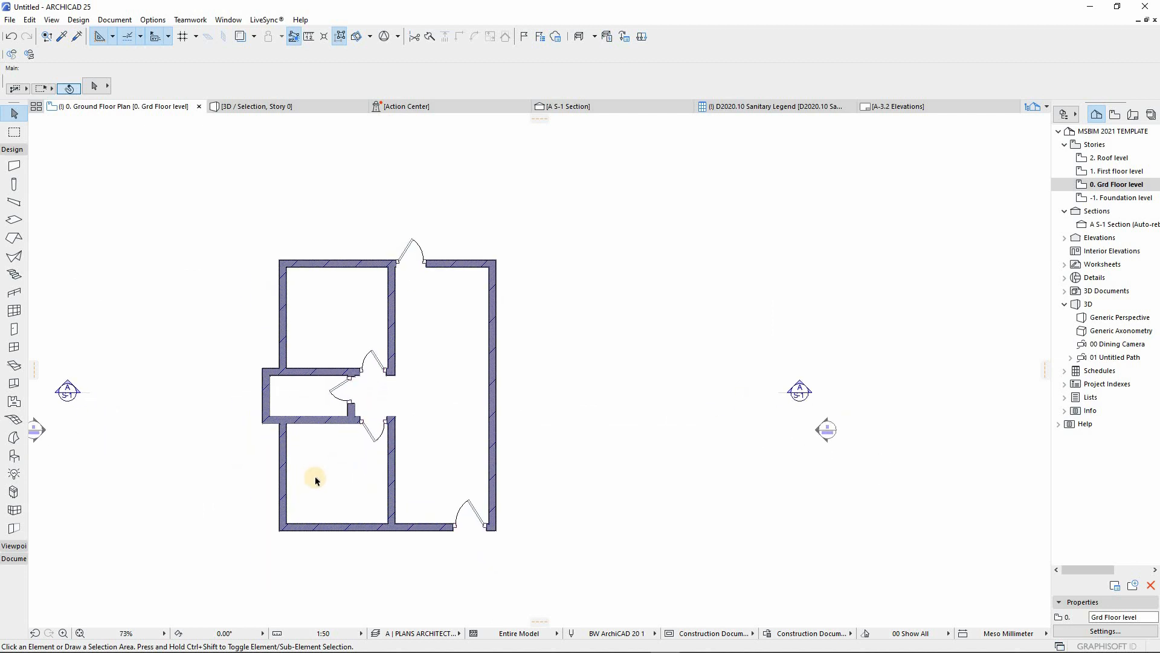
{"action": "scroll", "coordinate": [314, 476], "scroll_direction": "up", "scroll_amount": 2}
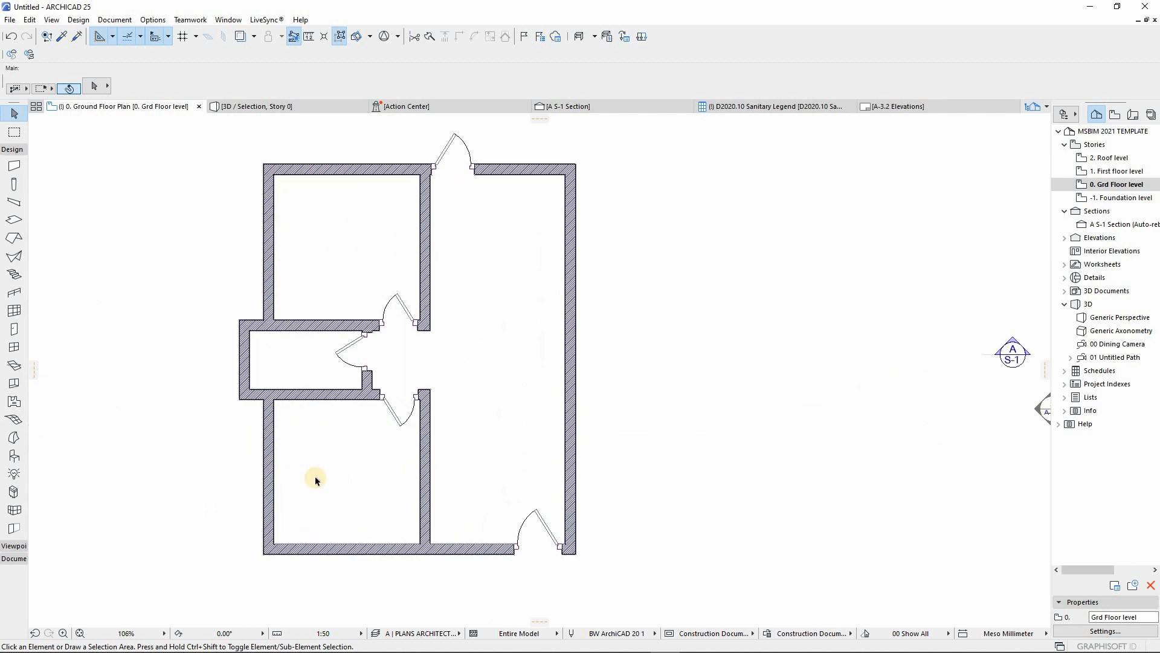
{"action": "left_click", "coordinate": [13, 349]}
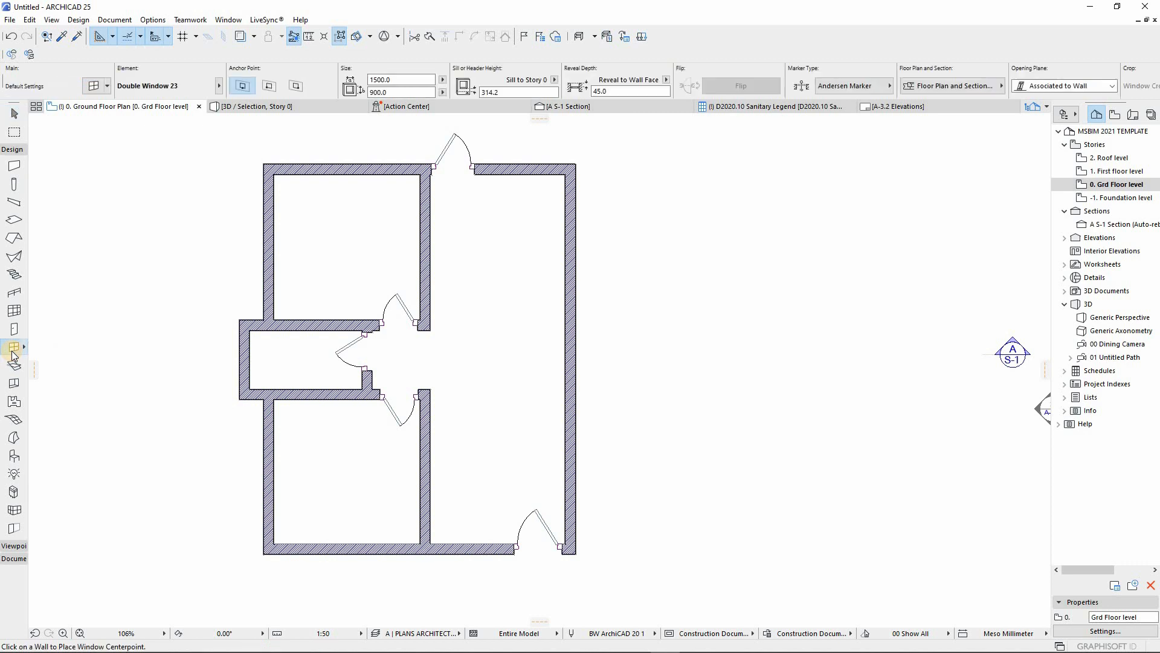
{"action": "left_click", "coordinate": [109, 86]}
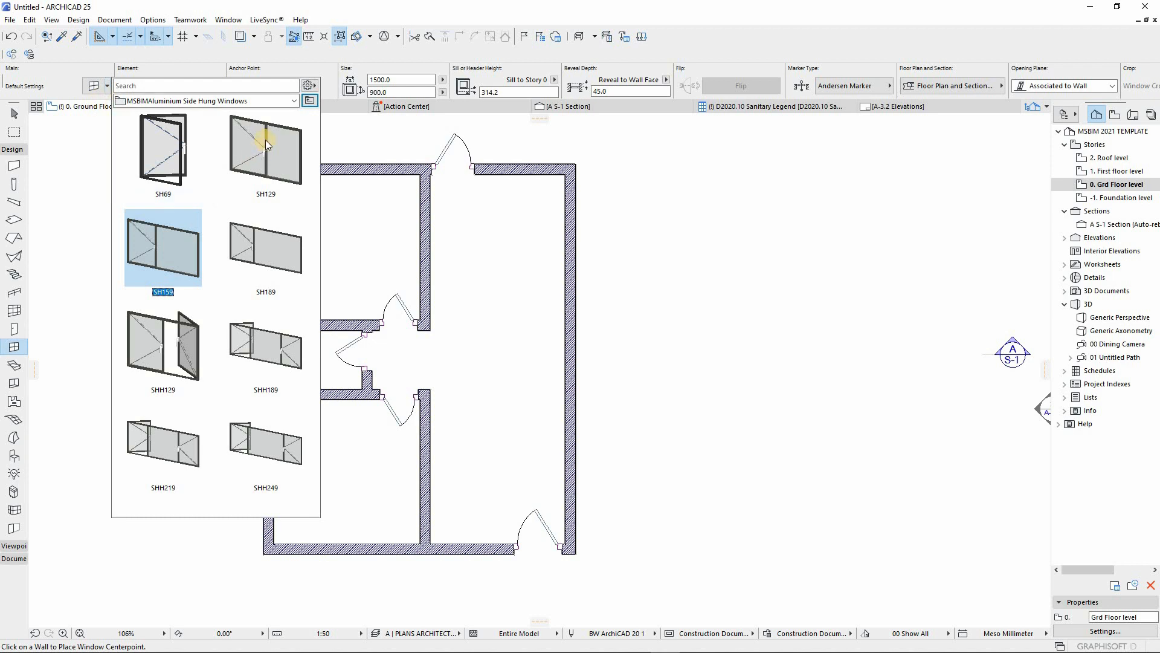
{"action": "left_click", "coordinate": [310, 102]}
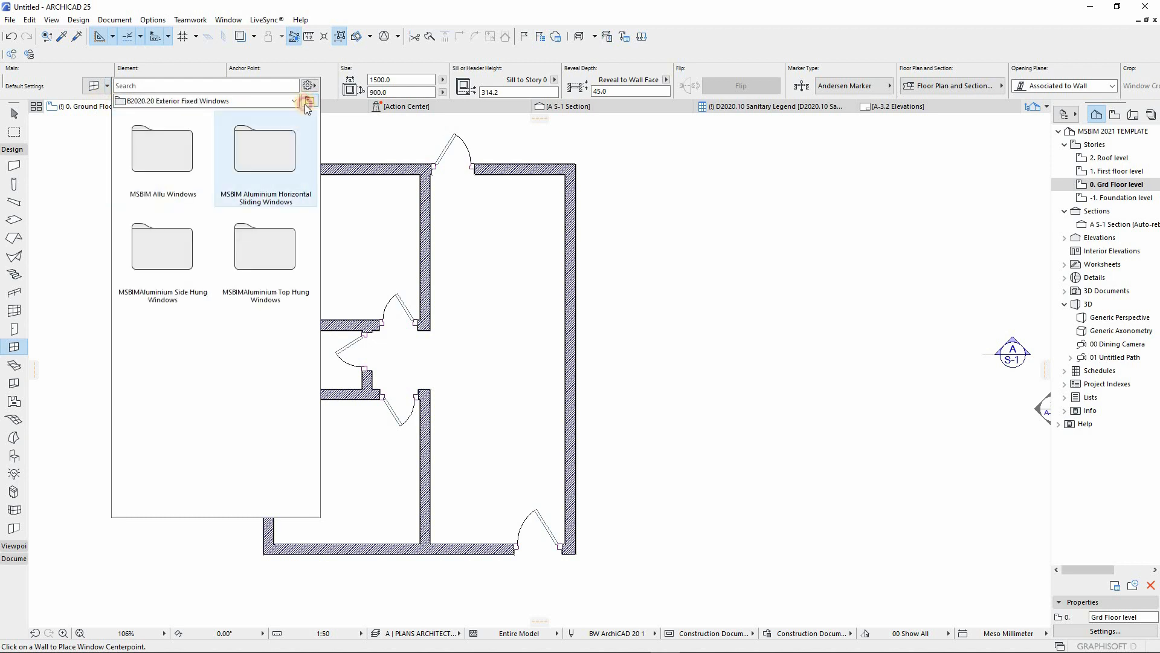
{"action": "left_click", "coordinate": [307, 102]}
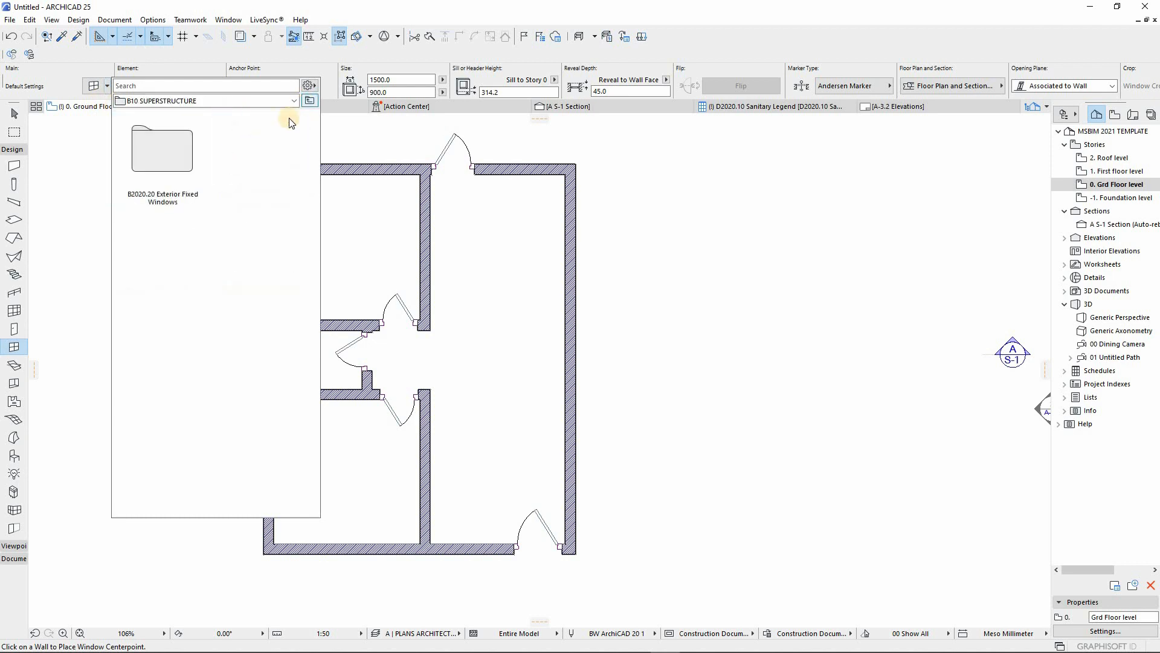
{"action": "double_click", "coordinate": [171, 163]}
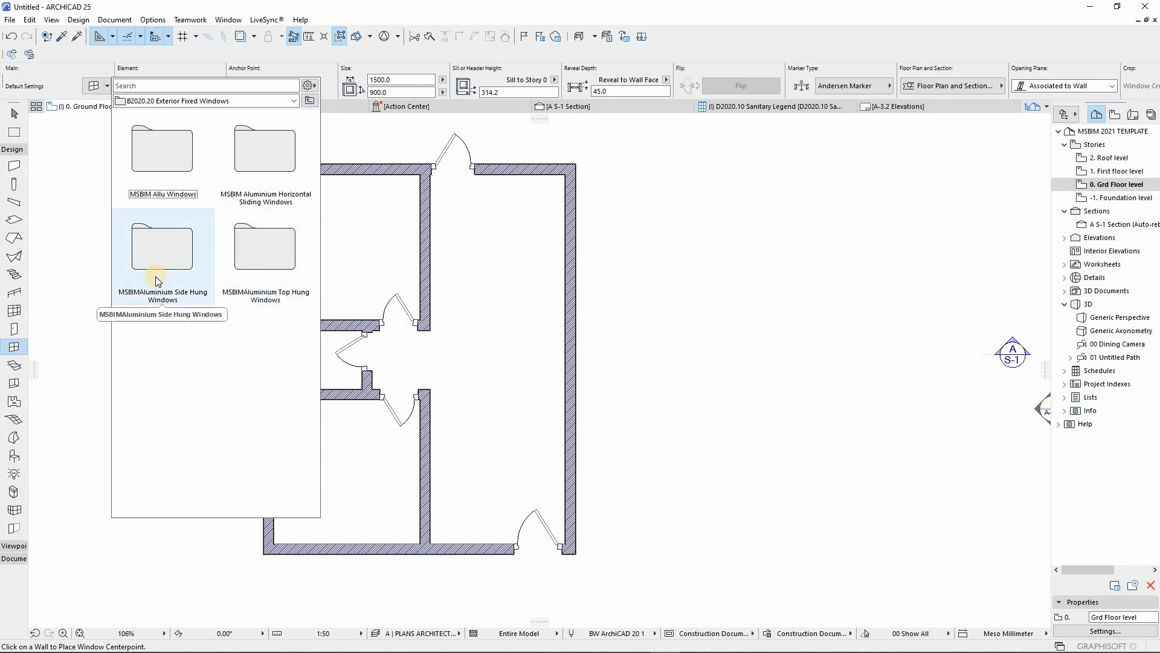
{"action": "left_click", "coordinate": [186, 263]}
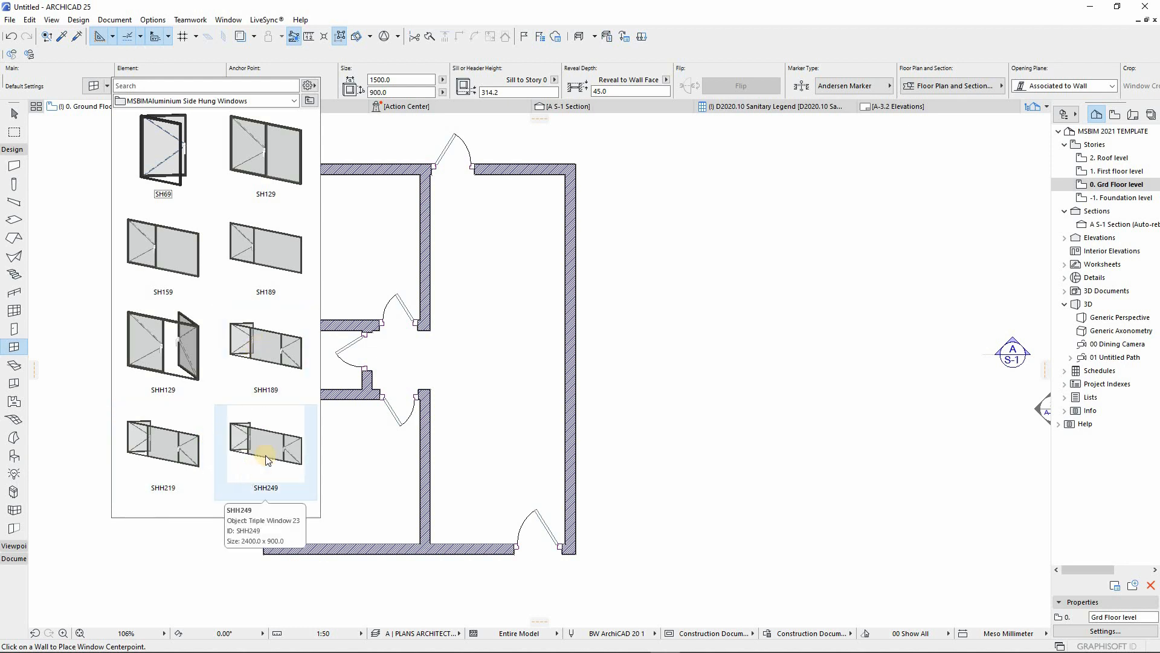
{"action": "left_click", "coordinate": [260, 351]}
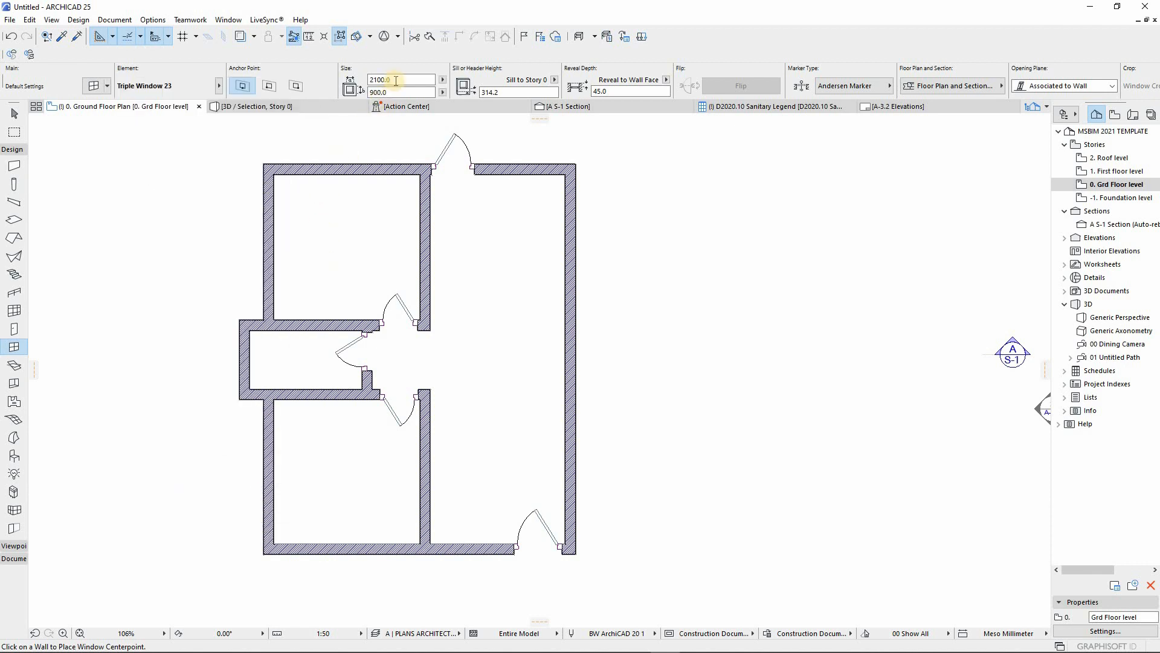
Set the SHH189 window's width to 1800 mm
{"action": "left_click_drag", "start_coordinate": [396, 80], "coordinate": [273, 81]}
{"action": "type", "text": "1800"}
{"action": "key", "text": "Return"}
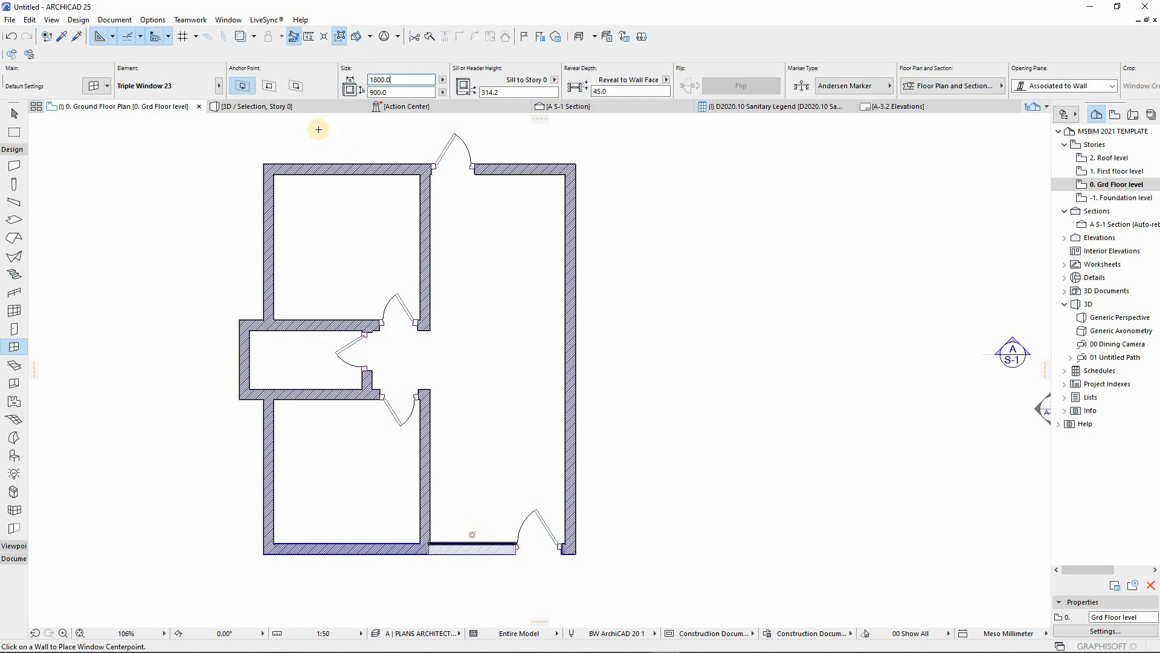
Set the SHH189 window's width to 1500 mm
{"action": "left_click_drag", "start_coordinate": [411, 81], "coordinate": [318, 92]}
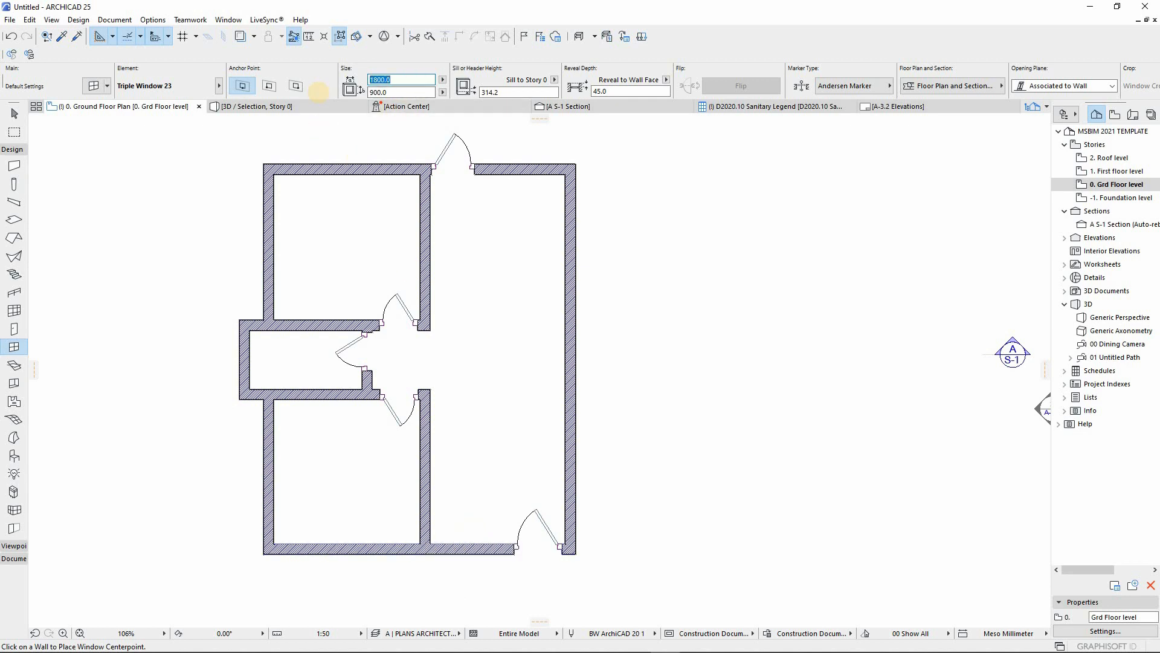
{"action": "type", "text": "15"}
{"action": "key", "text": "Return"}
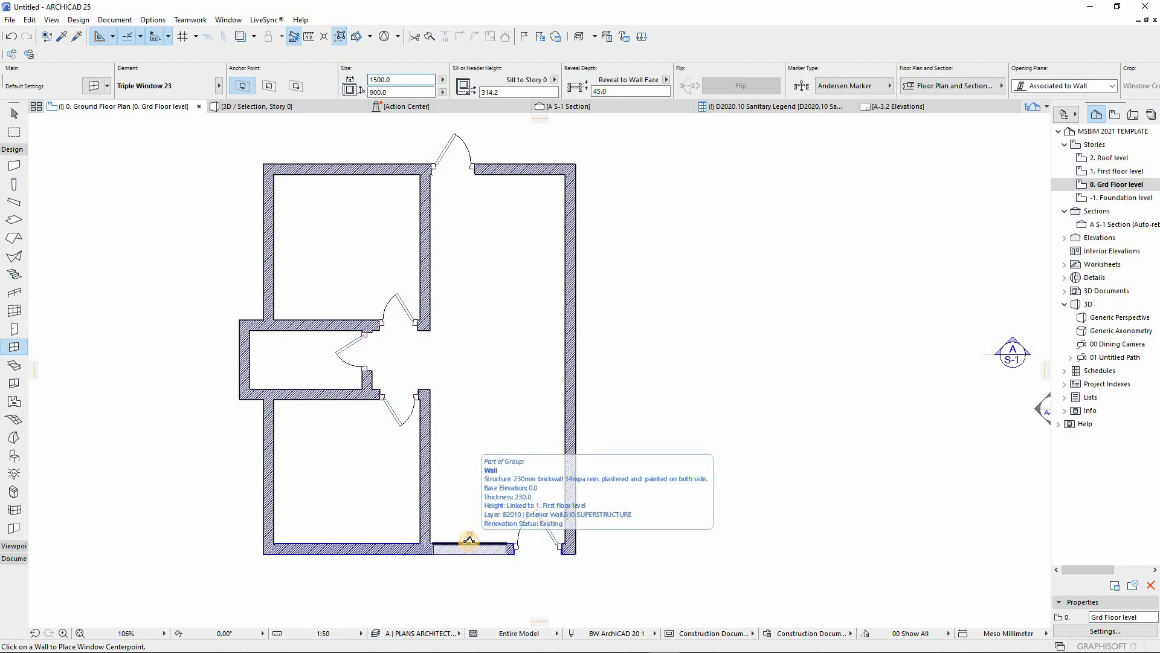
Place the SHH189 window in the bottom exterior wall between the partition and the entrance door, on the wall's outer face
{"action": "left_click", "coordinate": [469, 540]}
{"action": "left_click", "coordinate": [466, 574]}
{"action": "scroll", "coordinate": [461, 547], "scroll_direction": "up", "scroll_amount": 5}
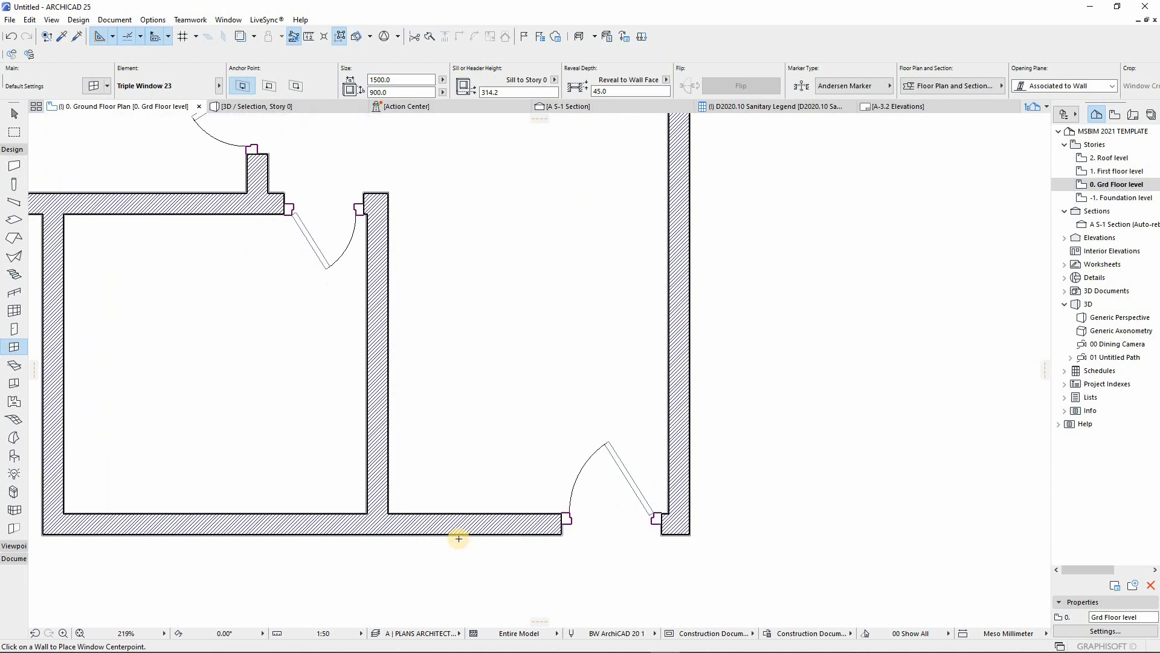
{"action": "scroll", "coordinate": [465, 538], "scroll_direction": "up", "scroll_amount": 3}
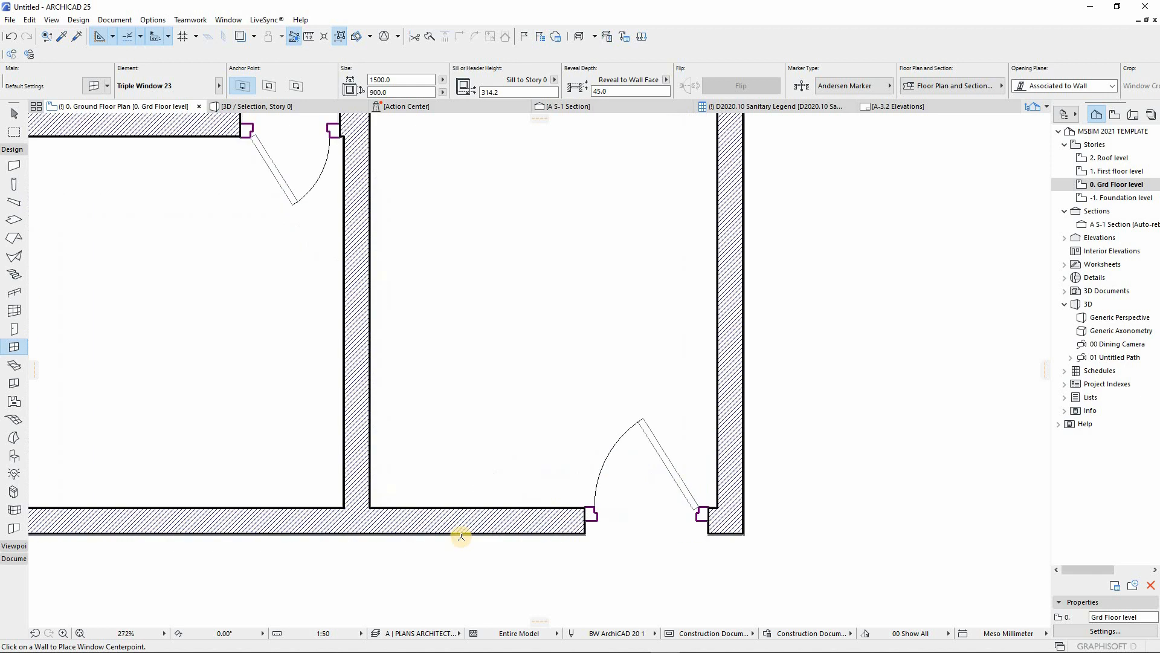
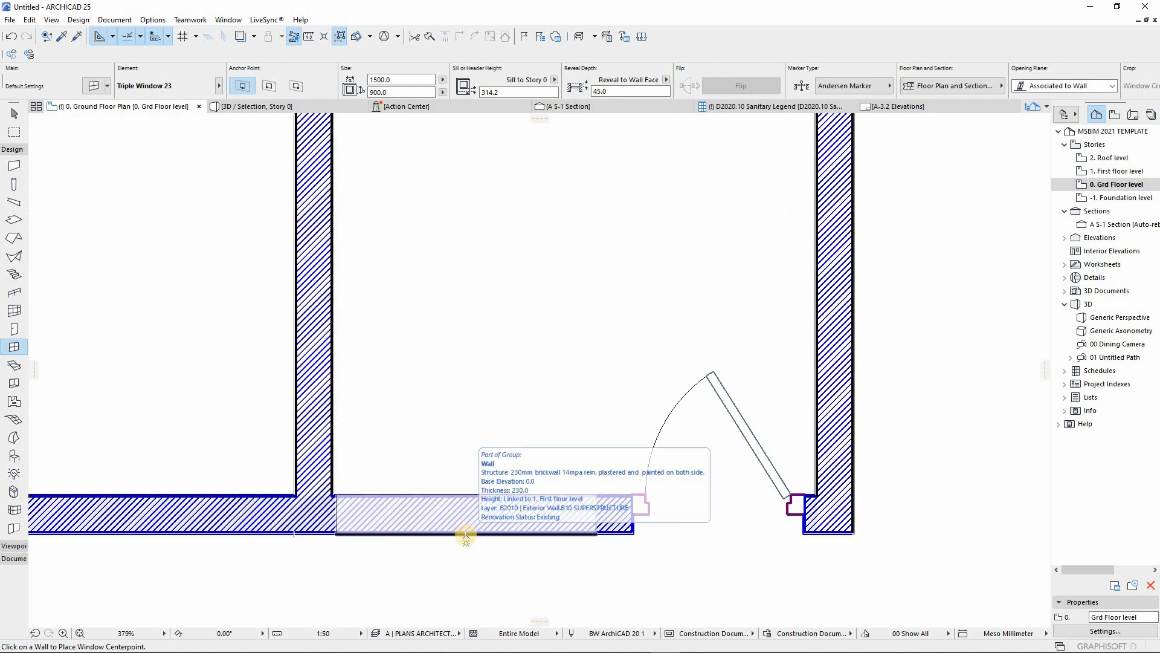
{"action": "left_click", "coordinate": [466, 534]}
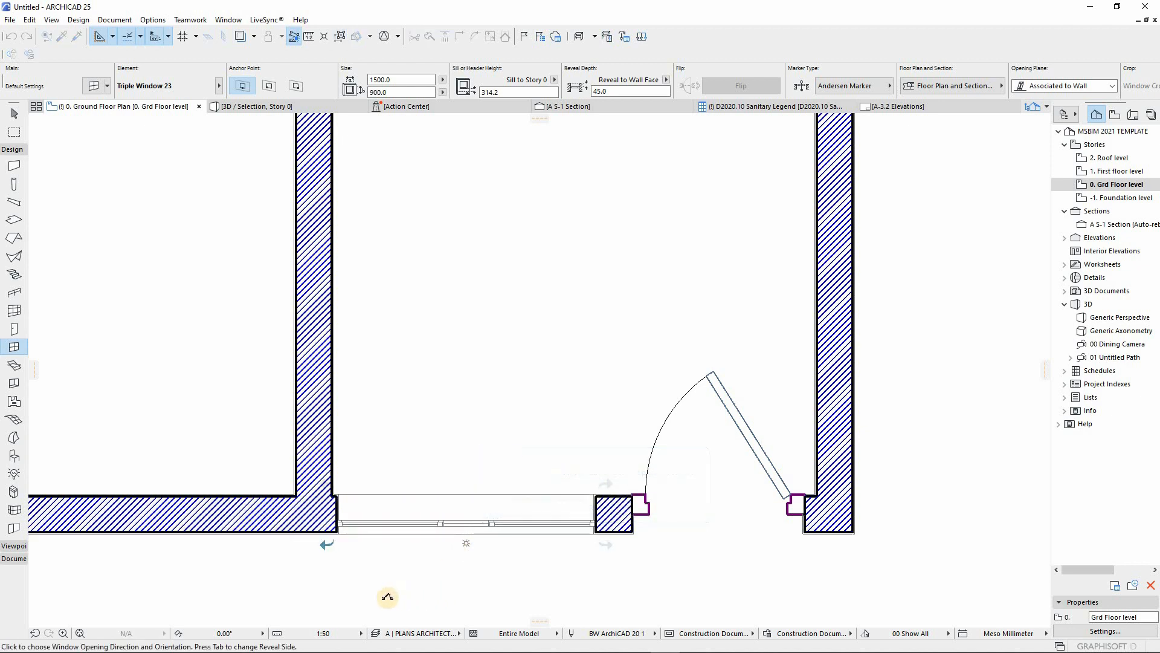
Place 1500 x 900 mm SH159 windows in the bottom and left exterior walls of the lower room, each near the middle of its wall
{"action": "scroll", "coordinate": [435, 501], "scroll_direction": "down", "scroll_amount": 5}
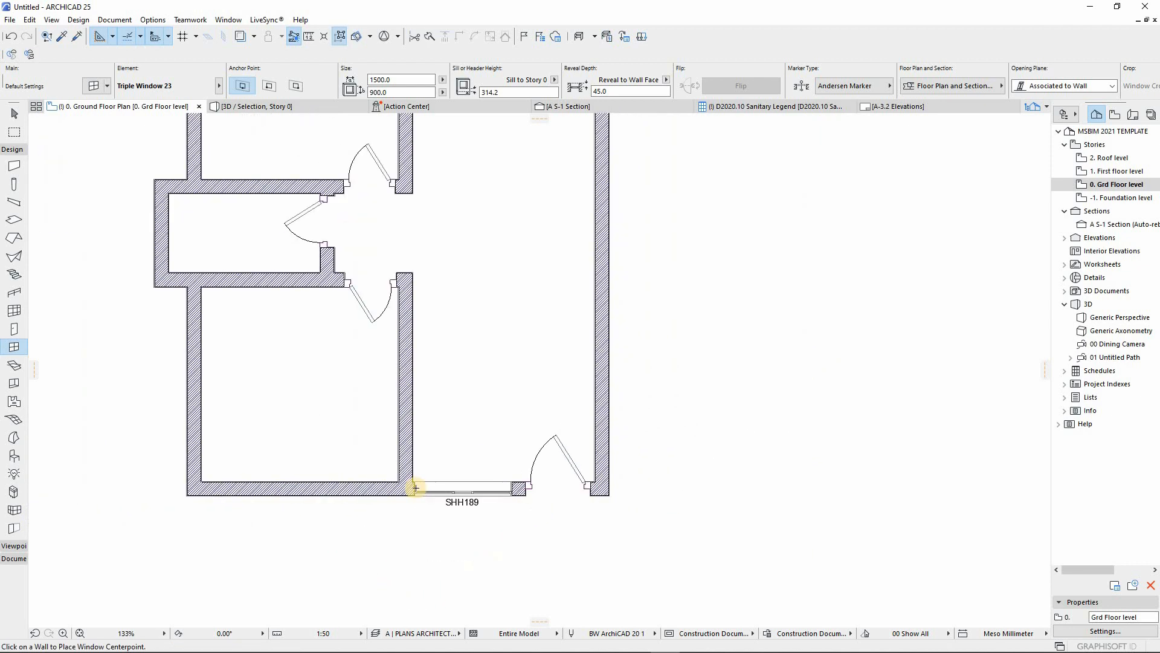
{"action": "left_click", "coordinate": [110, 86]}
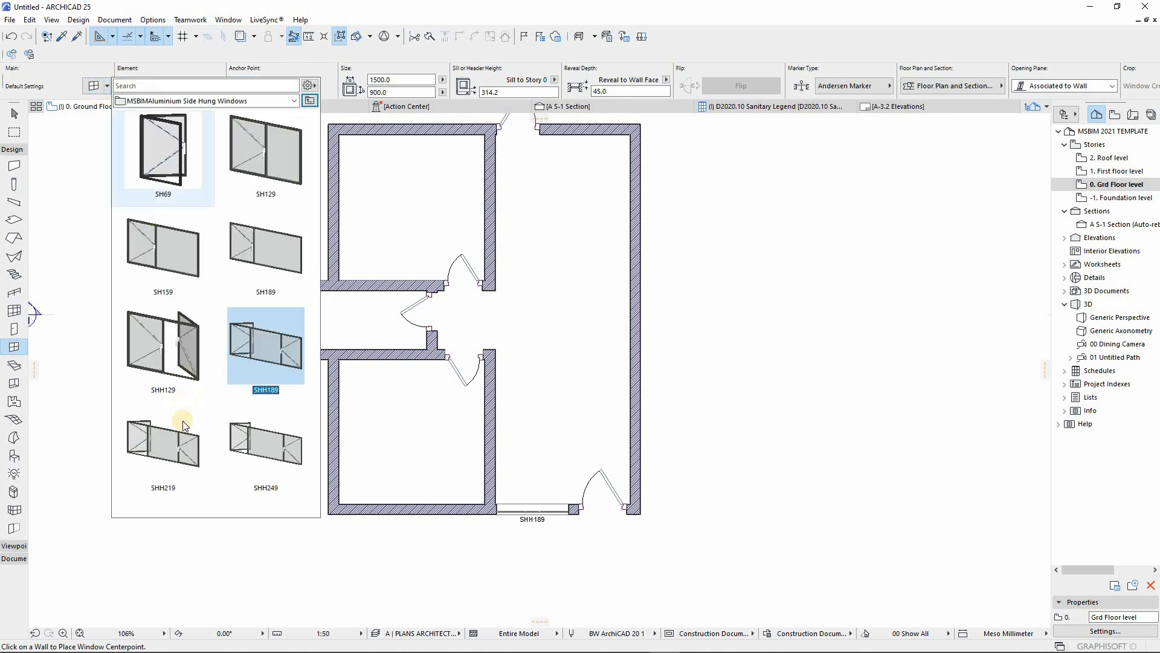
{"action": "mouse_move", "coordinate": [156, 361]}
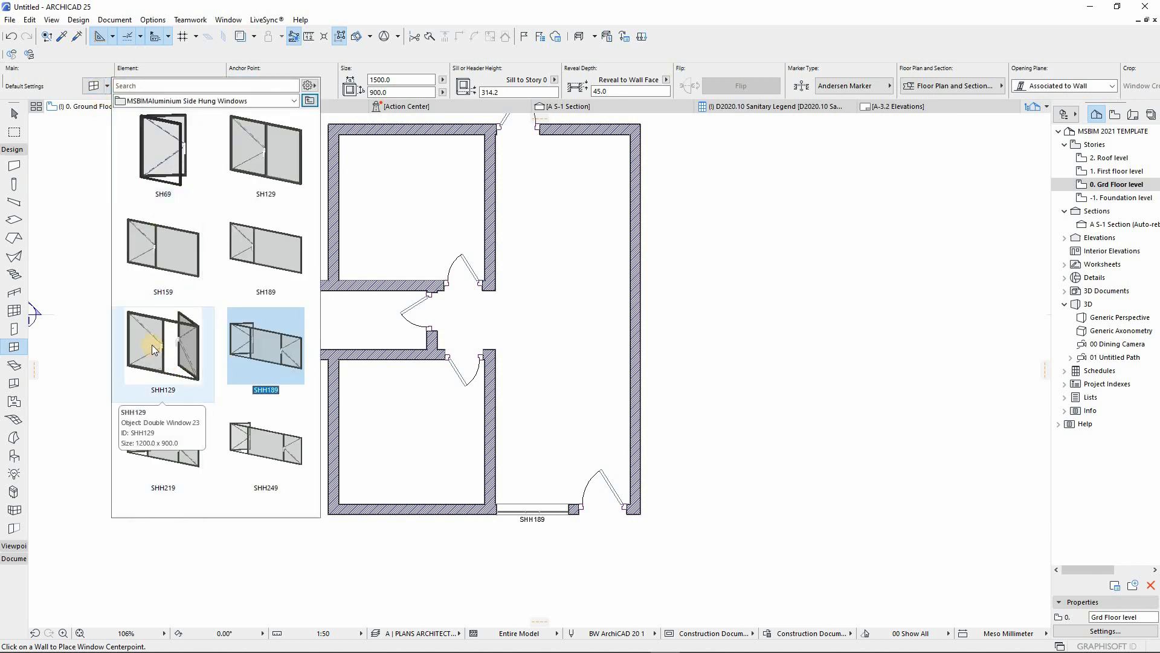
{"action": "left_click", "coordinate": [150, 256]}
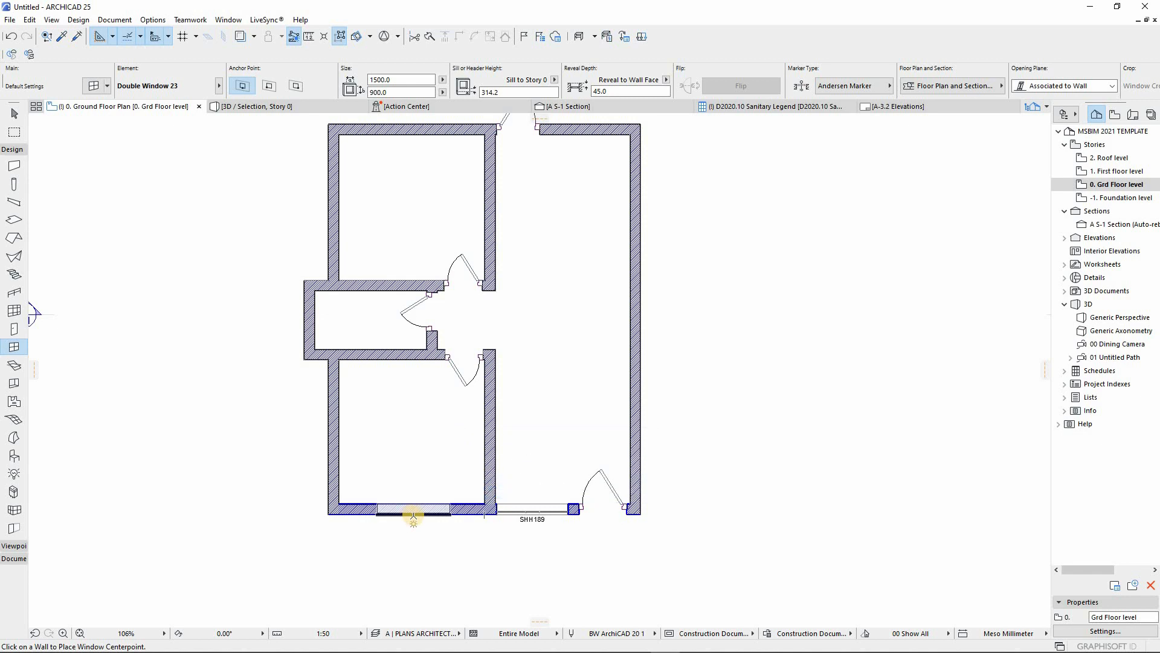
{"action": "left_click", "coordinate": [413, 517]}
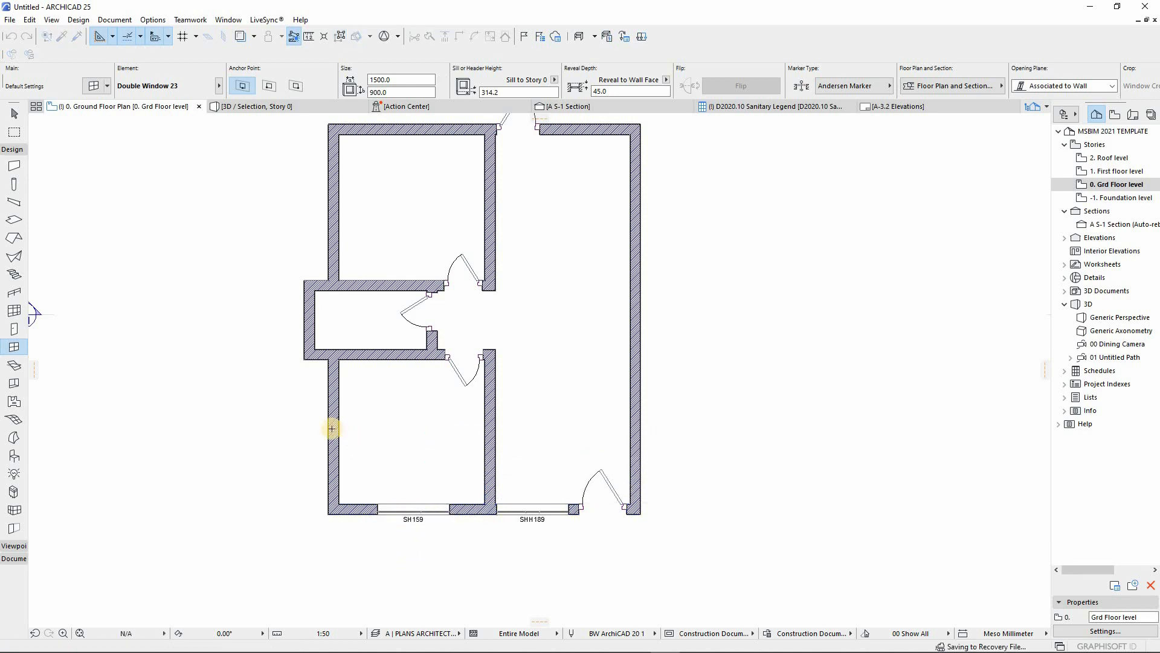
{"action": "left_click", "coordinate": [327, 434]}
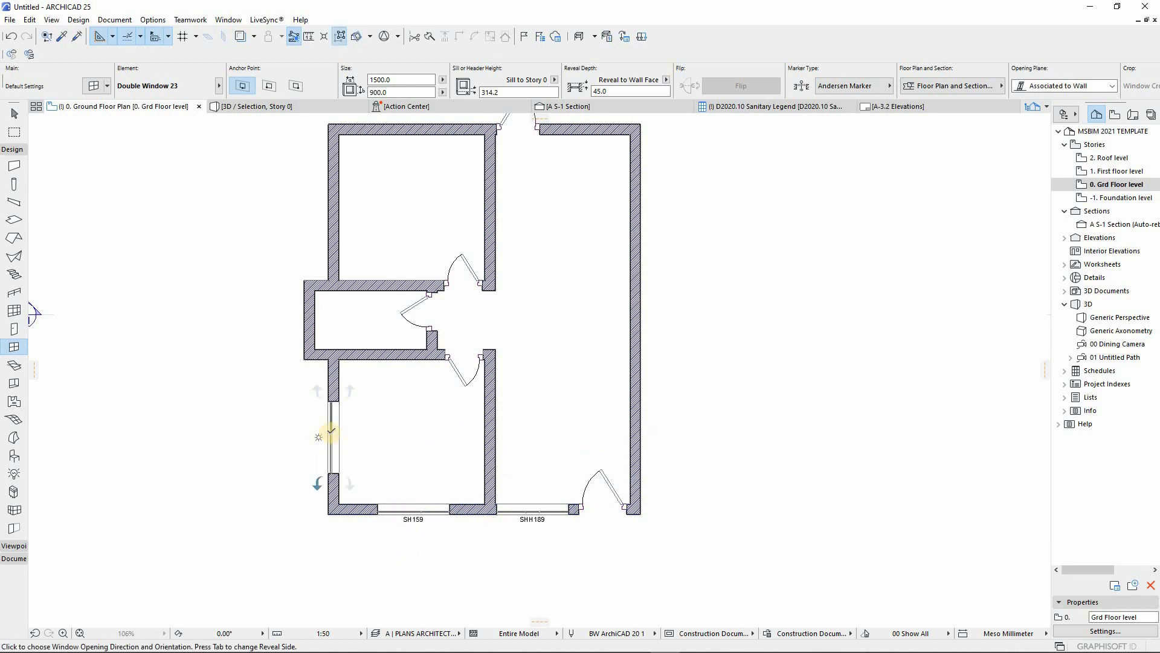
{"action": "left_click", "coordinate": [347, 435]}
Place 1500 x 900 mm side-hung windows in the top and left exterior walls of the upper room, each near the middle of its wall
{"action": "scroll", "coordinate": [349, 436], "scroll_direction": "down", "scroll_amount": 1}
{"action": "scroll", "coordinate": [396, 252], "scroll_direction": "up", "scroll_amount": 3}
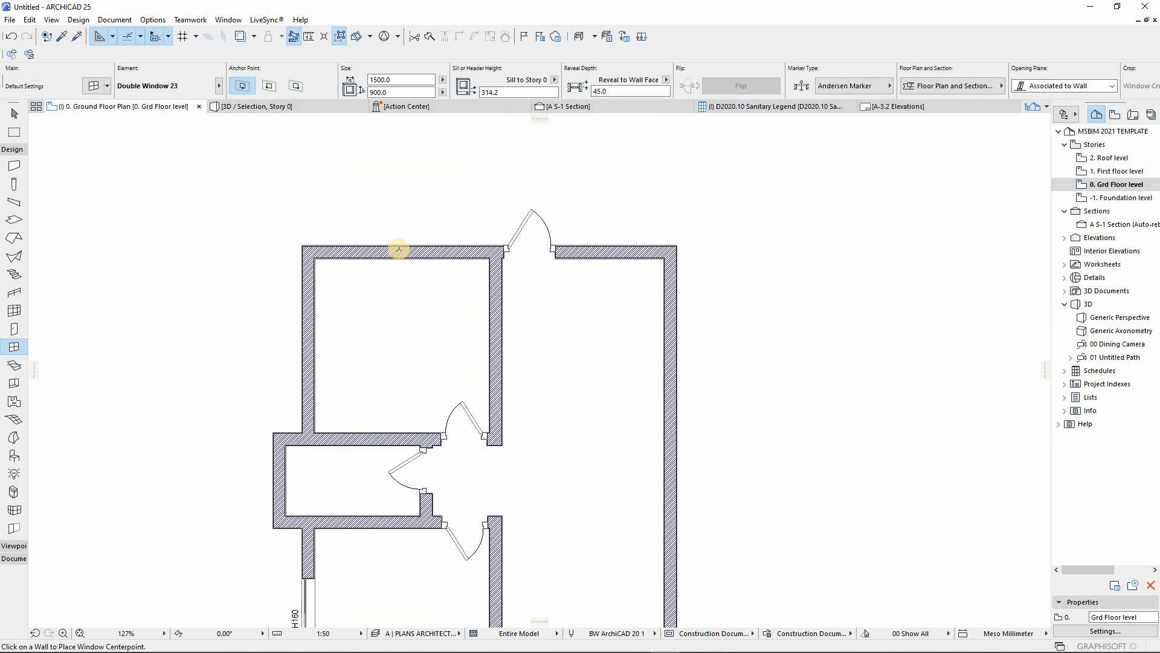
{"action": "left_click", "coordinate": [395, 247]}
{"action": "left_click", "coordinate": [402, 195]}
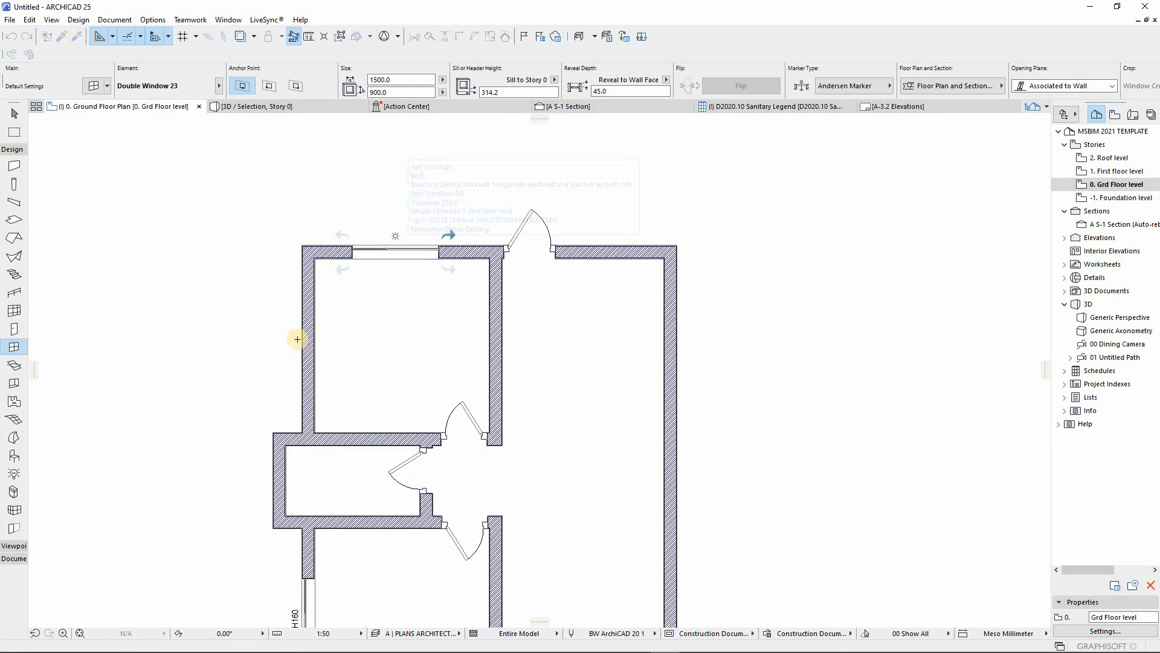
{"action": "left_click", "coordinate": [300, 336]}
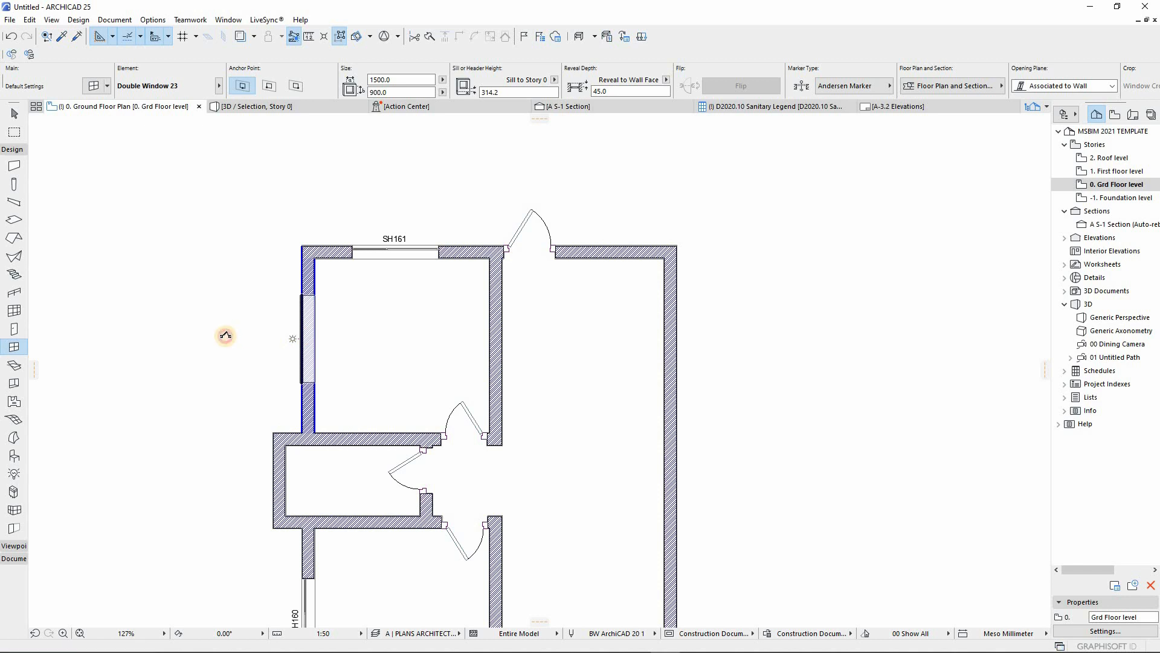
{"action": "left_click", "coordinate": [227, 332]}
Place a 900 x 575 mm *0609 aluminium horizontal sliding window centred in the left exterior wall of the projecting middle room
{"action": "scroll", "coordinate": [260, 331], "scroll_direction": "down", "scroll_amount": 5}
{"action": "scroll", "coordinate": [312, 520], "scroll_direction": "up", "scroll_amount": 3}
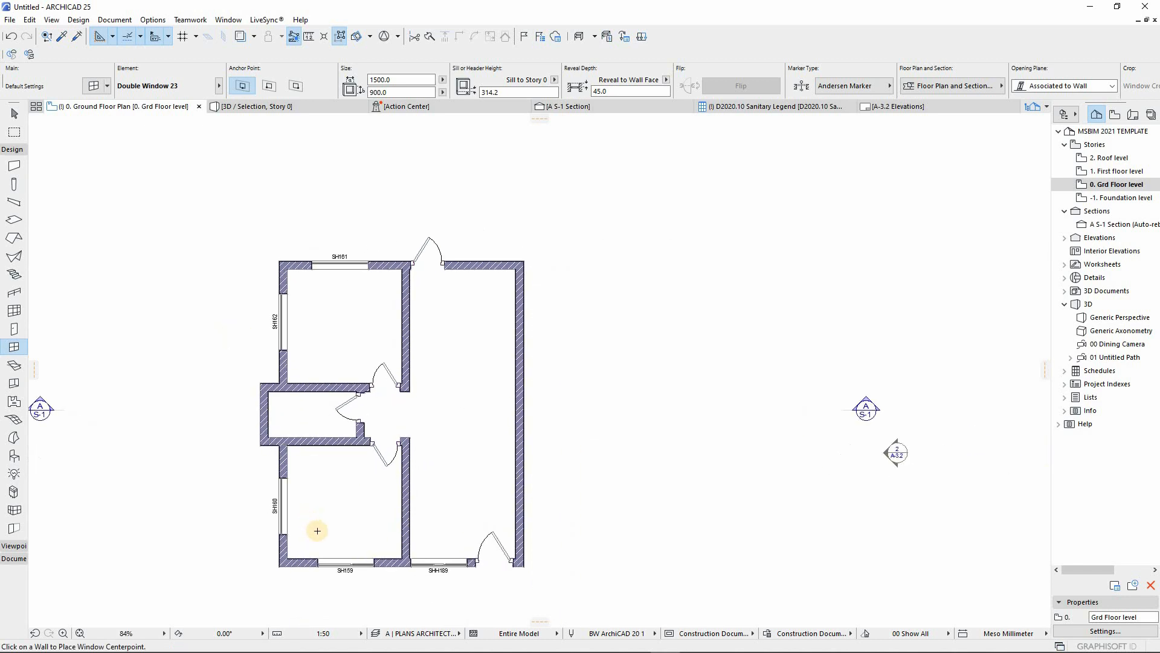
{"action": "scroll", "coordinate": [265, 378], "scroll_direction": "down", "scroll_amount": 1}
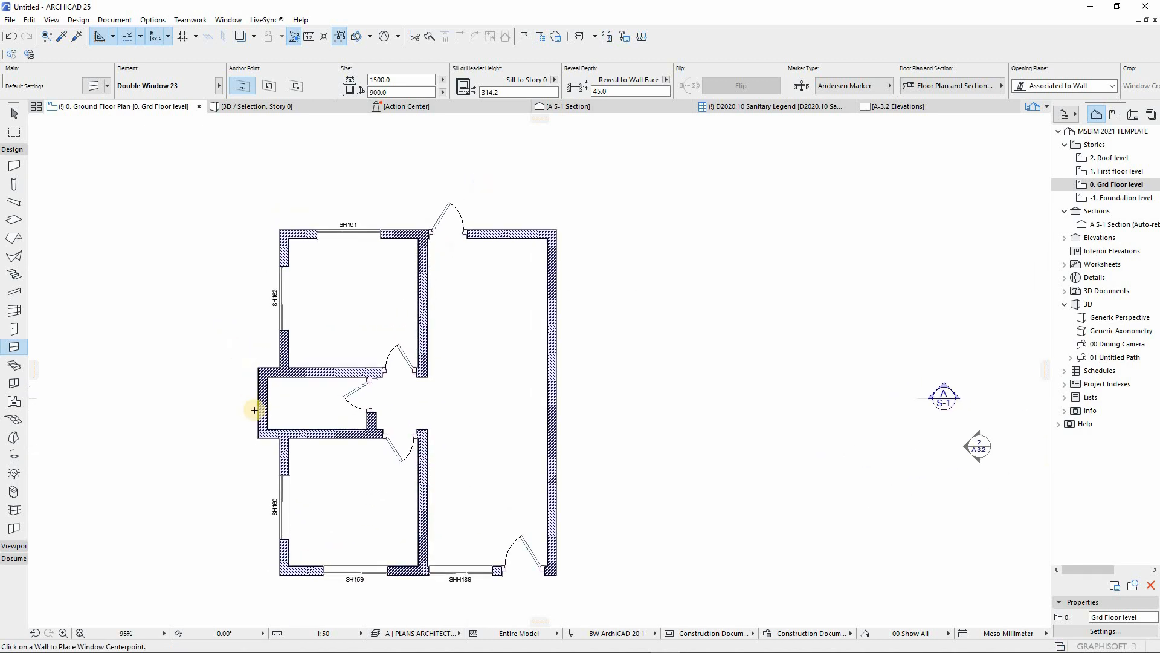
{"action": "scroll", "coordinate": [263, 381], "scroll_direction": "up", "scroll_amount": 2}
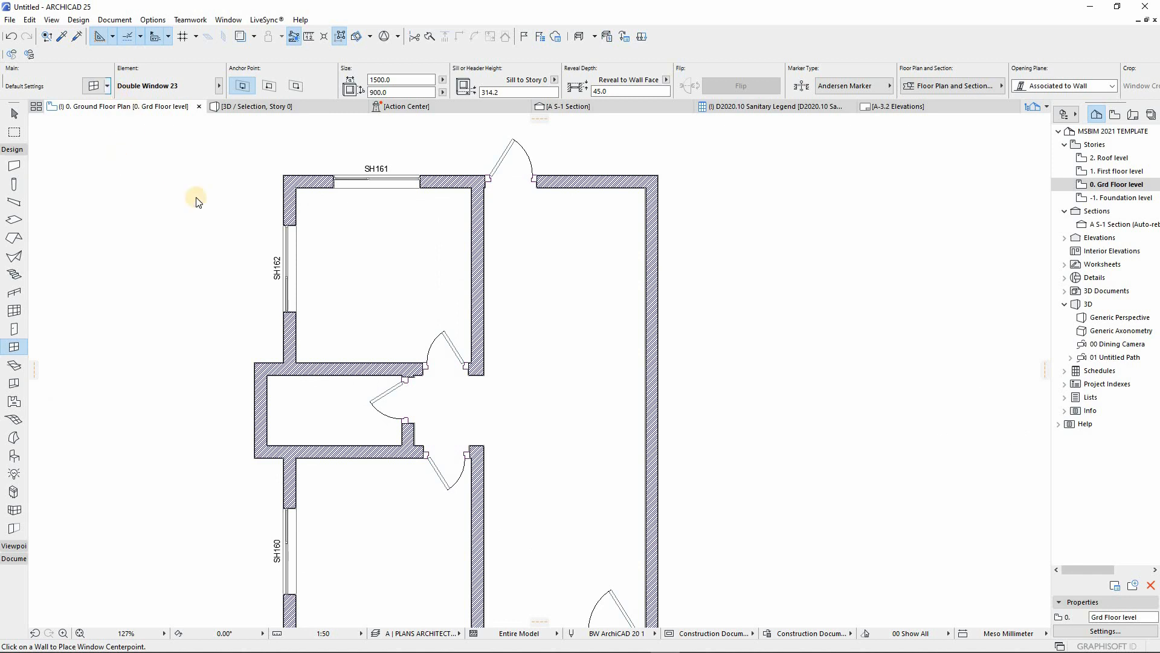
{"action": "left_click", "coordinate": [219, 86]}
{"action": "left_click", "coordinate": [309, 101]}
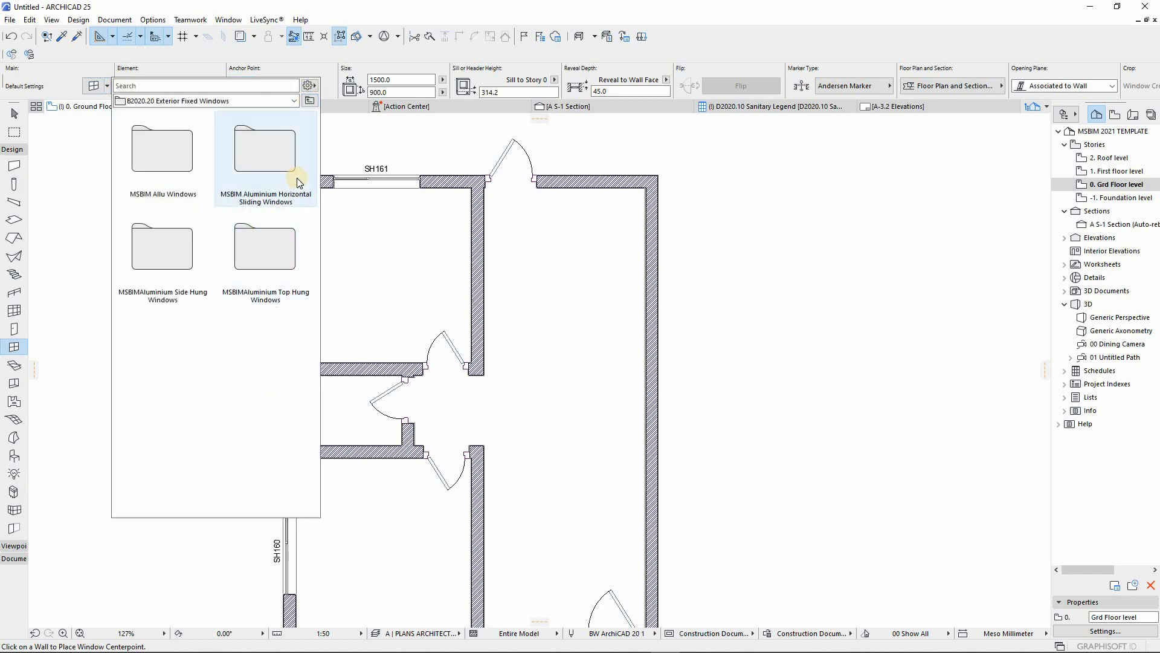
{"action": "double_click", "coordinate": [274, 176]}
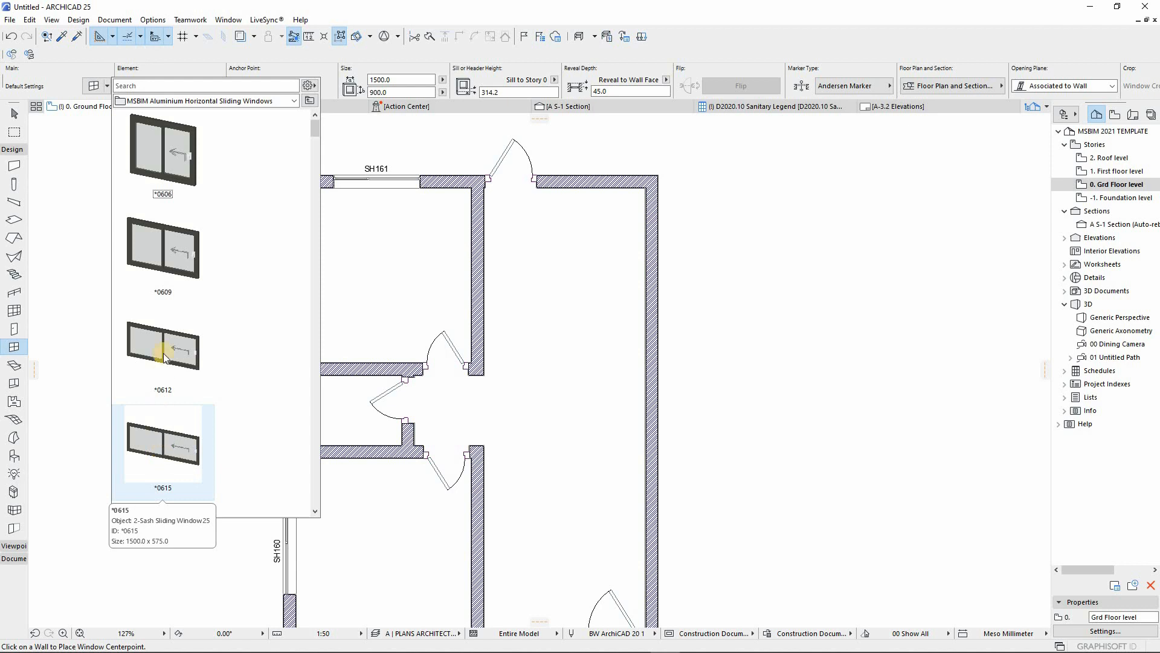
{"action": "double_click", "coordinate": [170, 274]}
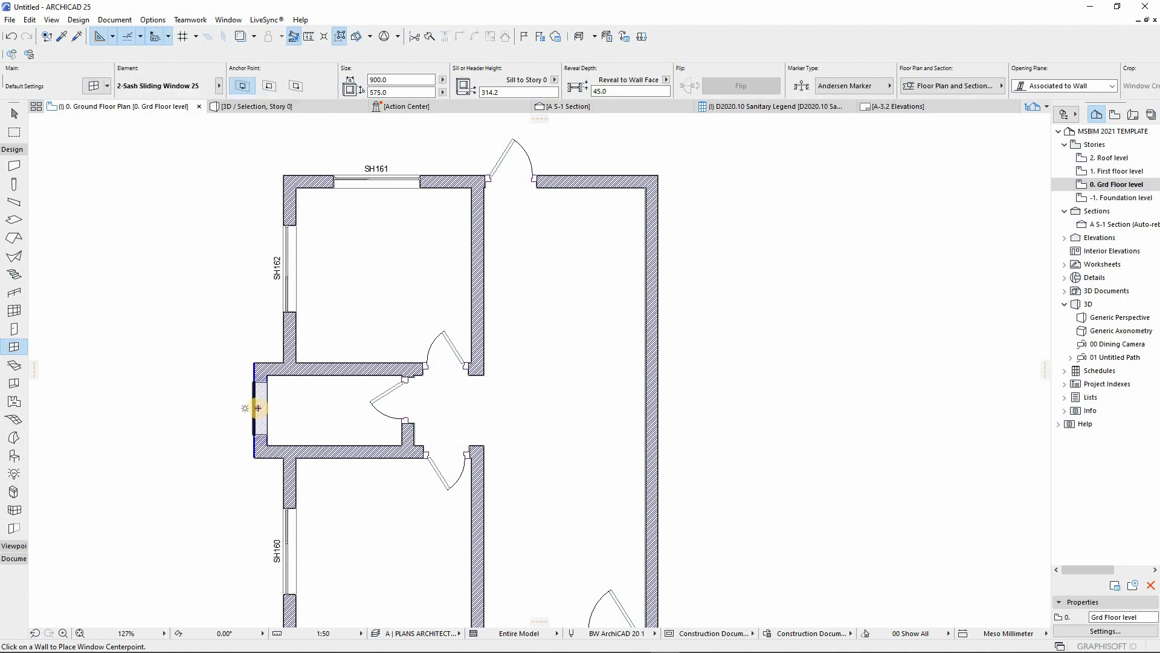
{"action": "left_click", "coordinate": [258, 408]}
Place a *0615 aluminium horizontal sliding window, 1500 mm wide and 600 mm high, in the top exterior wall between the door and the right corner
{"action": "scroll", "coordinate": [253, 384], "scroll_direction": "down", "scroll_amount": 3}
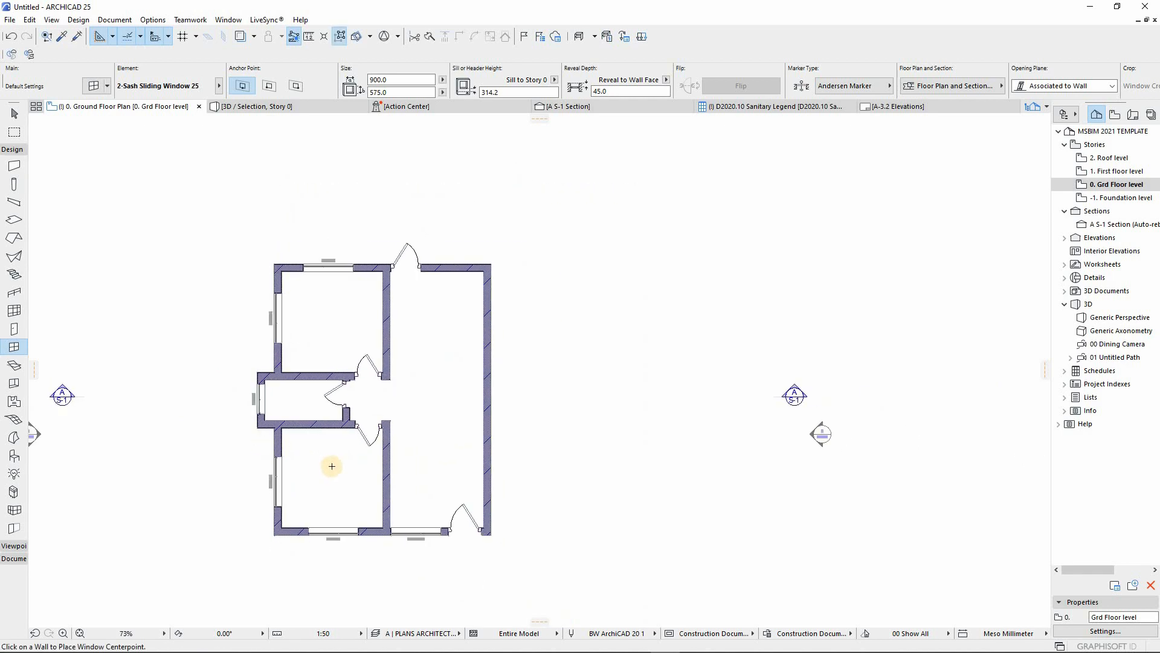
{"action": "scroll", "coordinate": [331, 466], "scroll_direction": "up", "scroll_amount": 2}
{"action": "scroll", "coordinate": [492, 506], "scroll_direction": "down", "scroll_amount": 2}
{"action": "scroll", "coordinate": [492, 466], "scroll_direction": "up", "scroll_amount": 2}
{"action": "scroll", "coordinate": [495, 233], "scroll_direction": "down", "scroll_amount": 1}
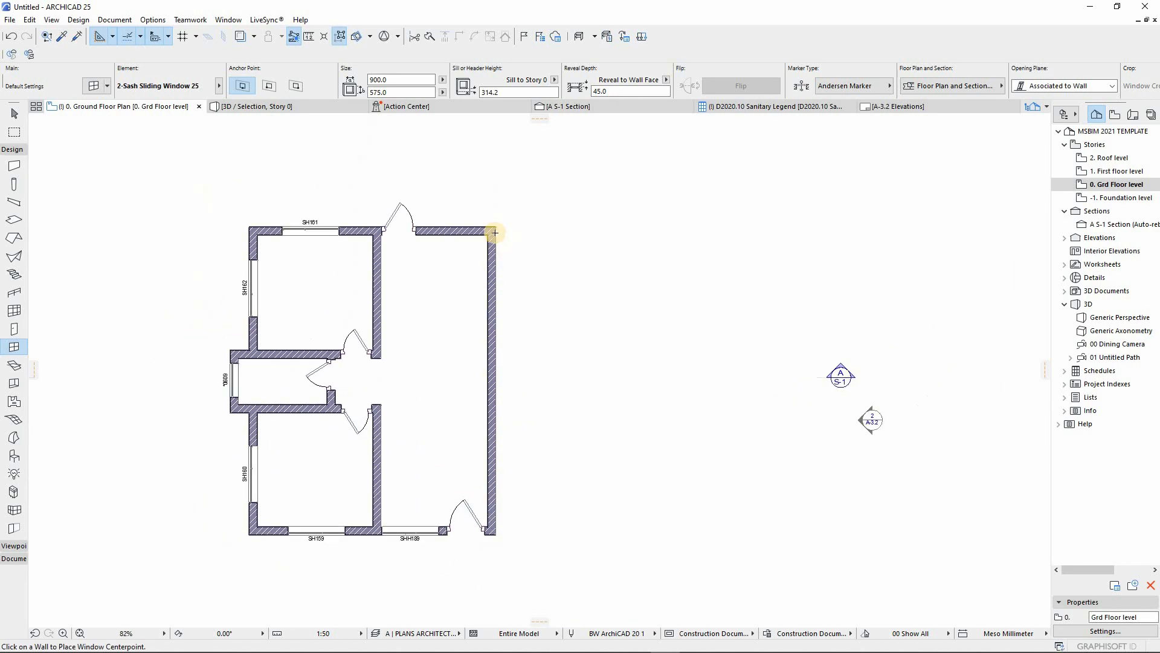
{"action": "scroll", "coordinate": [493, 165], "scroll_direction": "up", "scroll_amount": 3}
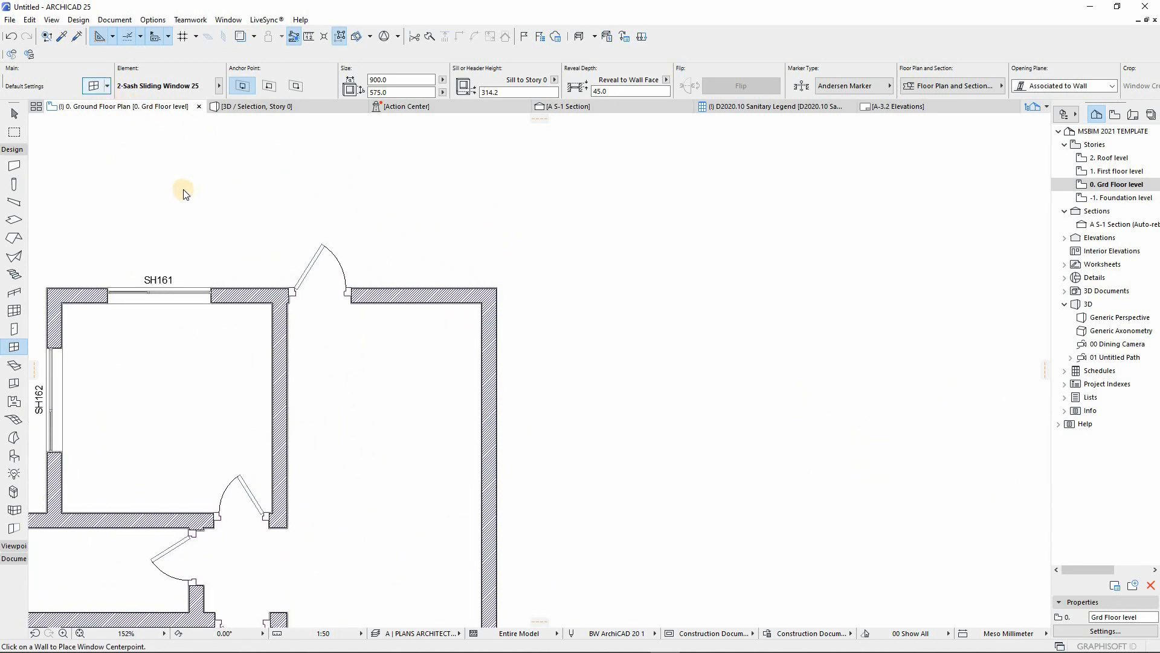
{"action": "left_click", "coordinate": [106, 88]}
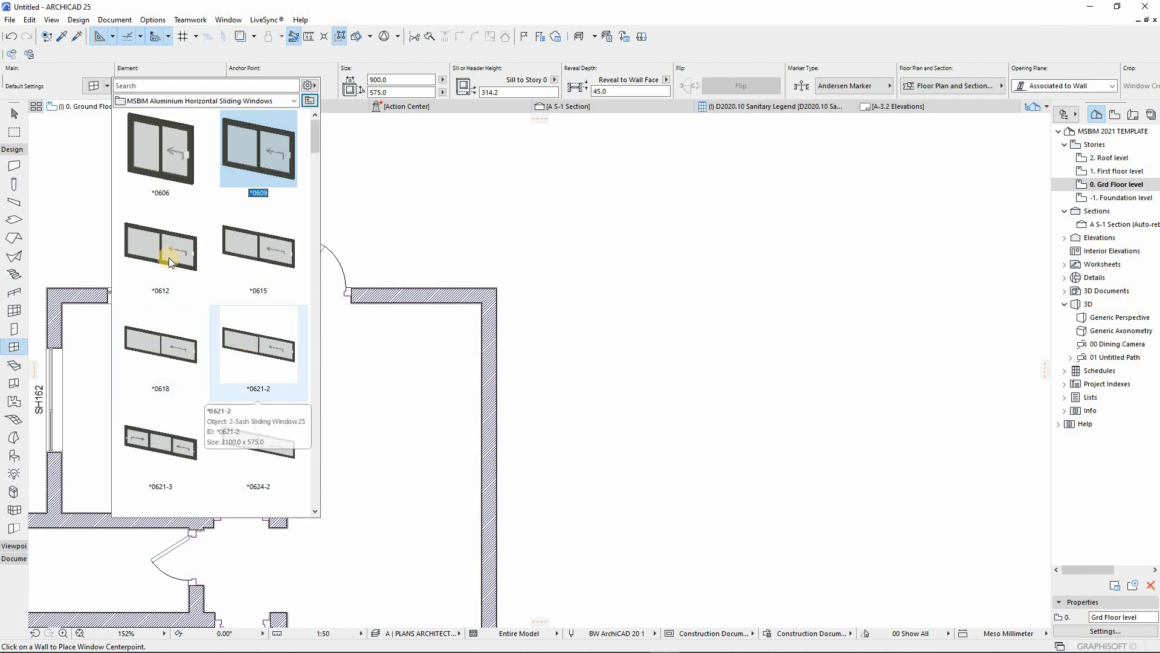
{"action": "double_click", "coordinate": [257, 263]}
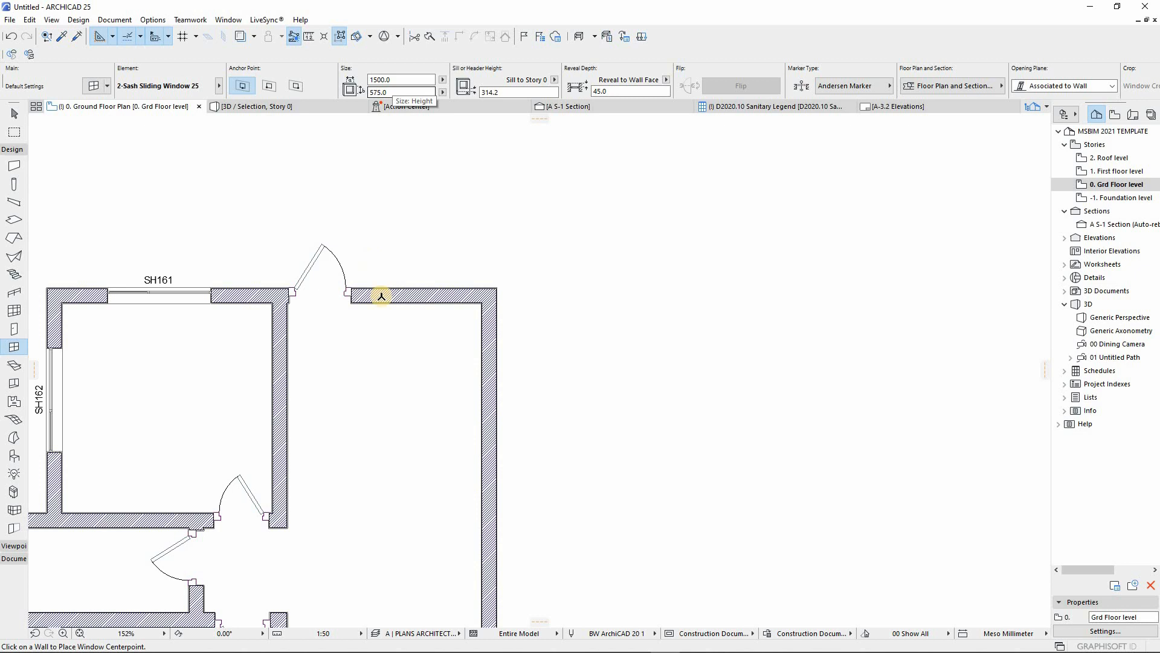
{"action": "left_click", "coordinate": [387, 92]}
{"action": "type", "text": "600"}
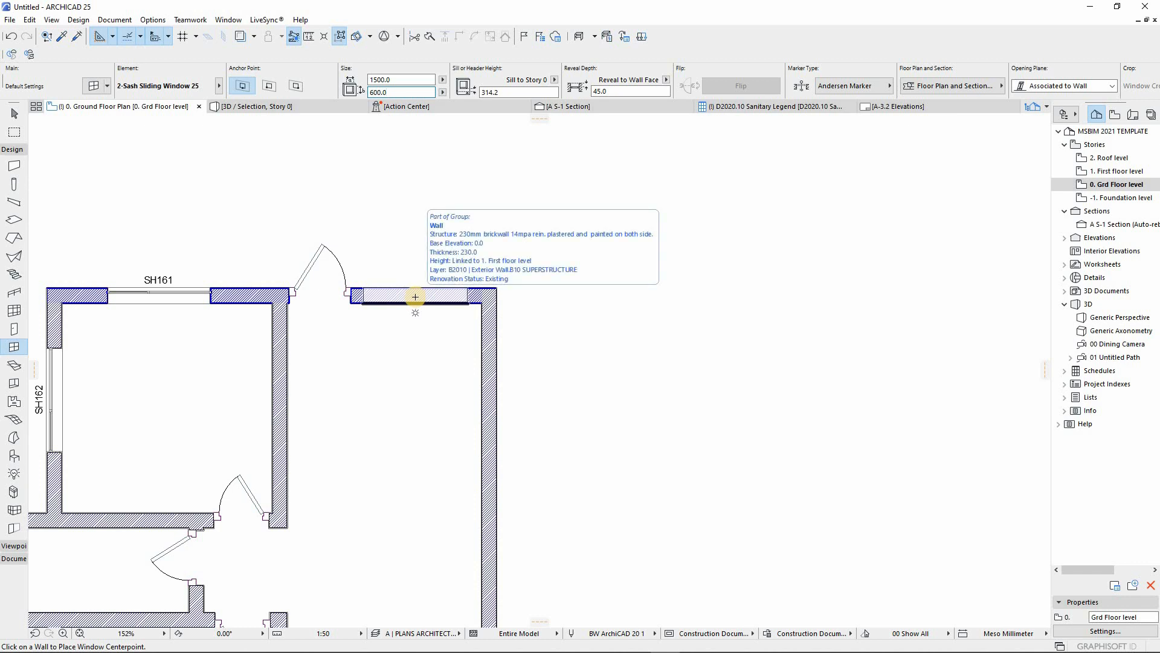
{"action": "left_click", "coordinate": [410, 242]}
Pick up the settings of the SHH189 window and place two such windows in the long right exterior wall, towards its lower and upper ends
{"action": "scroll", "coordinate": [406, 250], "scroll_direction": "down", "scroll_amount": 4}
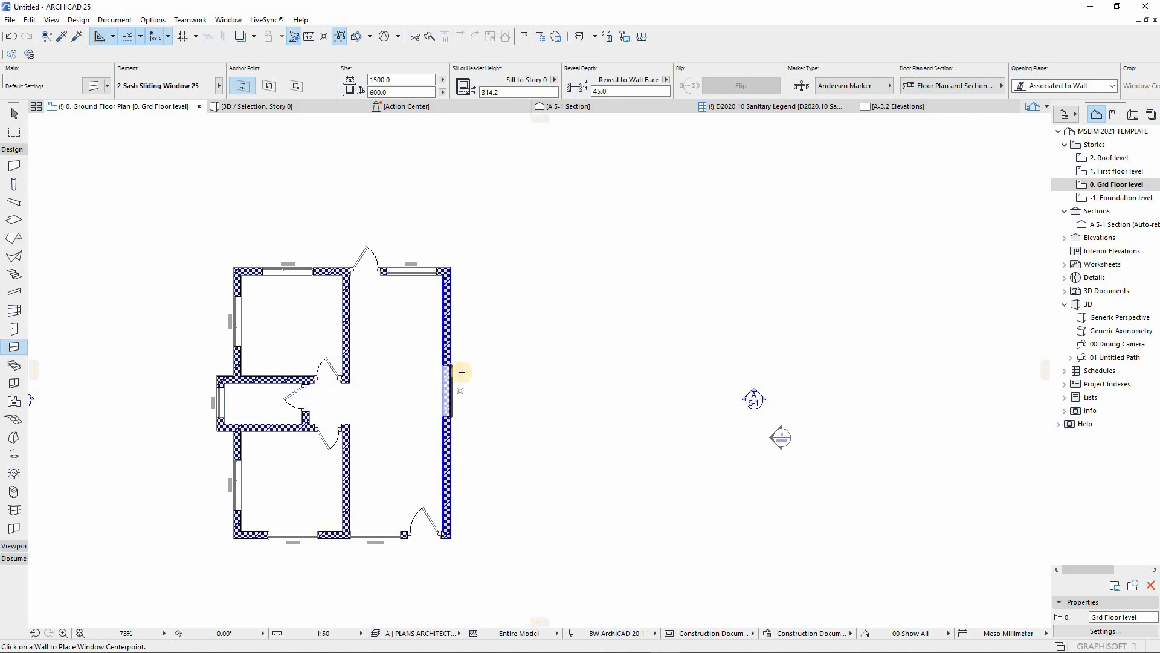
{"action": "left_click", "coordinate": [445, 323]}
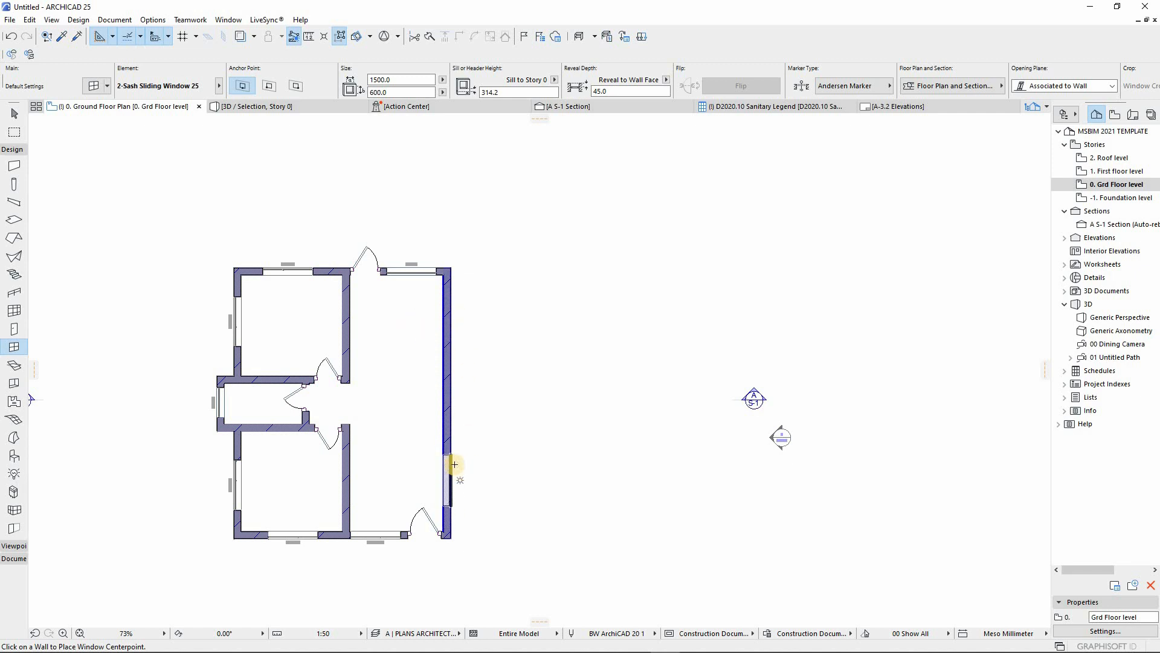
{"action": "scroll", "coordinate": [414, 500], "scroll_direction": "up", "scroll_amount": 5}
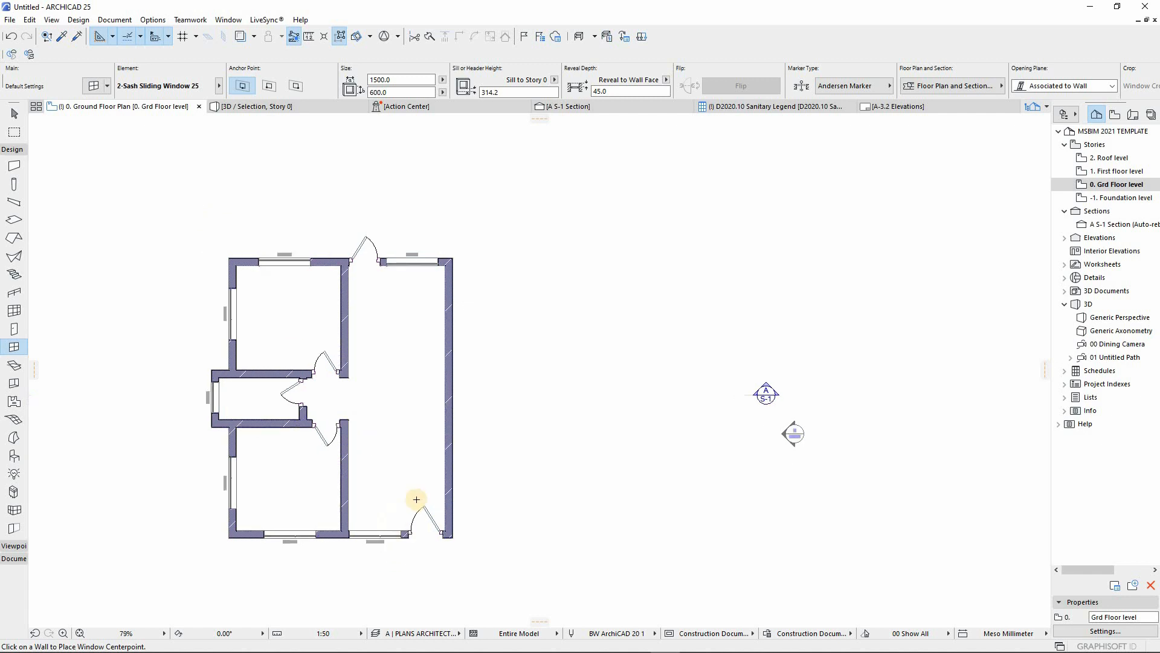
{"action": "left_click", "coordinate": [415, 498], "text": "alt"}
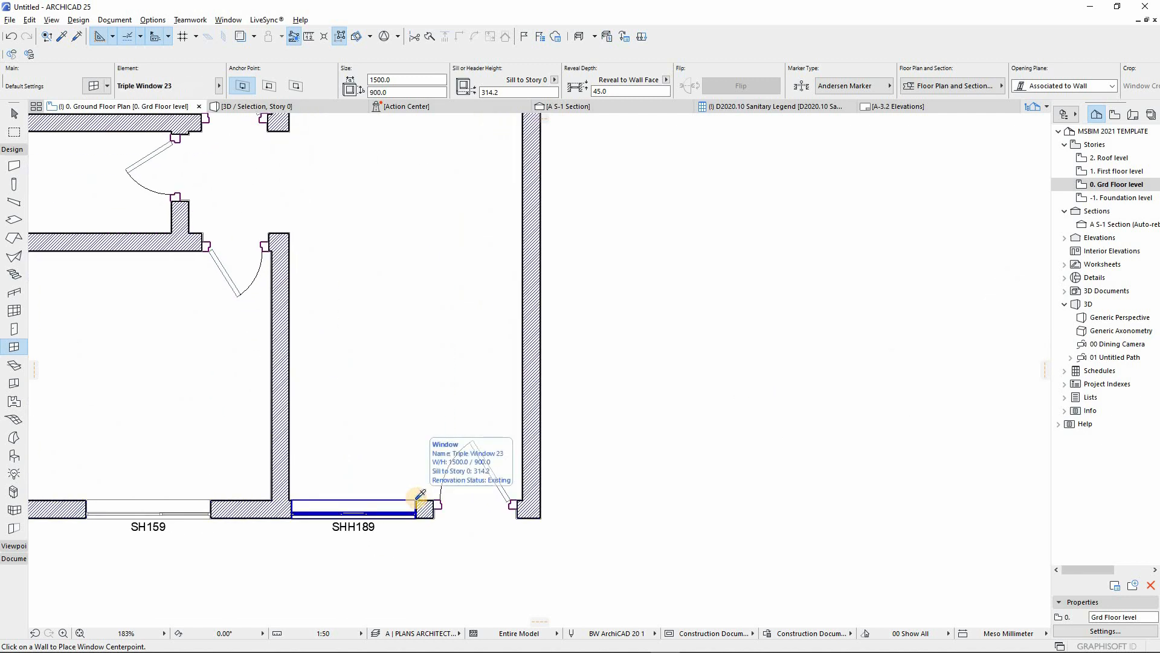
{"action": "scroll", "coordinate": [396, 527], "scroll_direction": "down", "scroll_amount": 2}
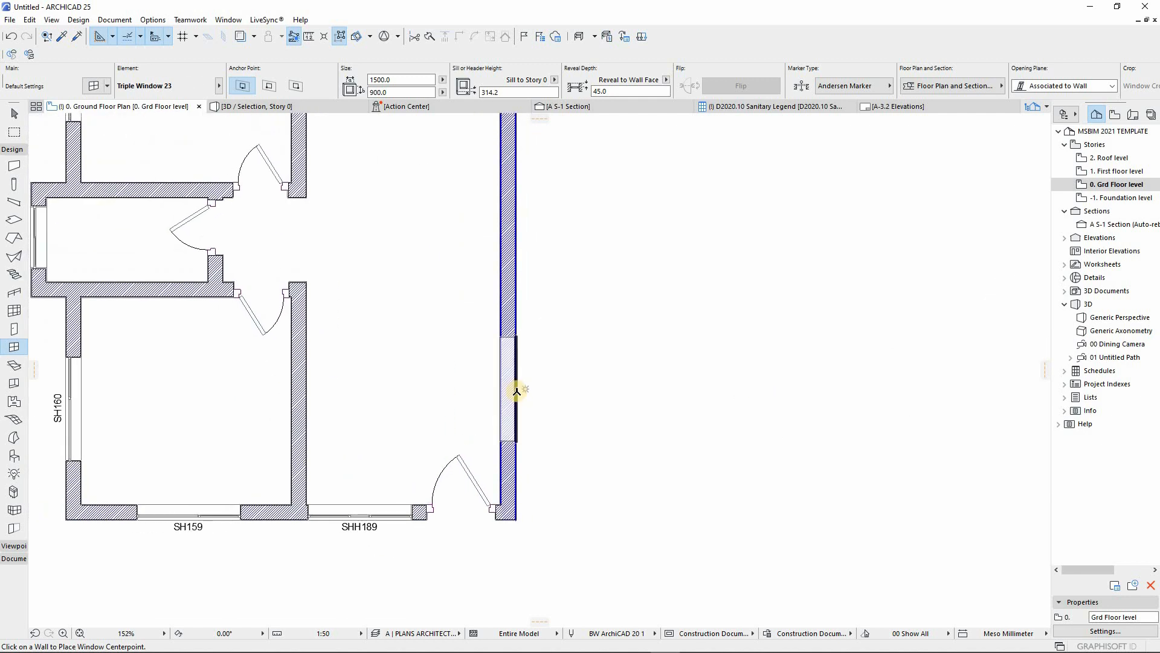
{"action": "left_click", "coordinate": [513, 393]}
{"action": "scroll", "coordinate": [466, 311], "scroll_direction": "down", "scroll_amount": 5}
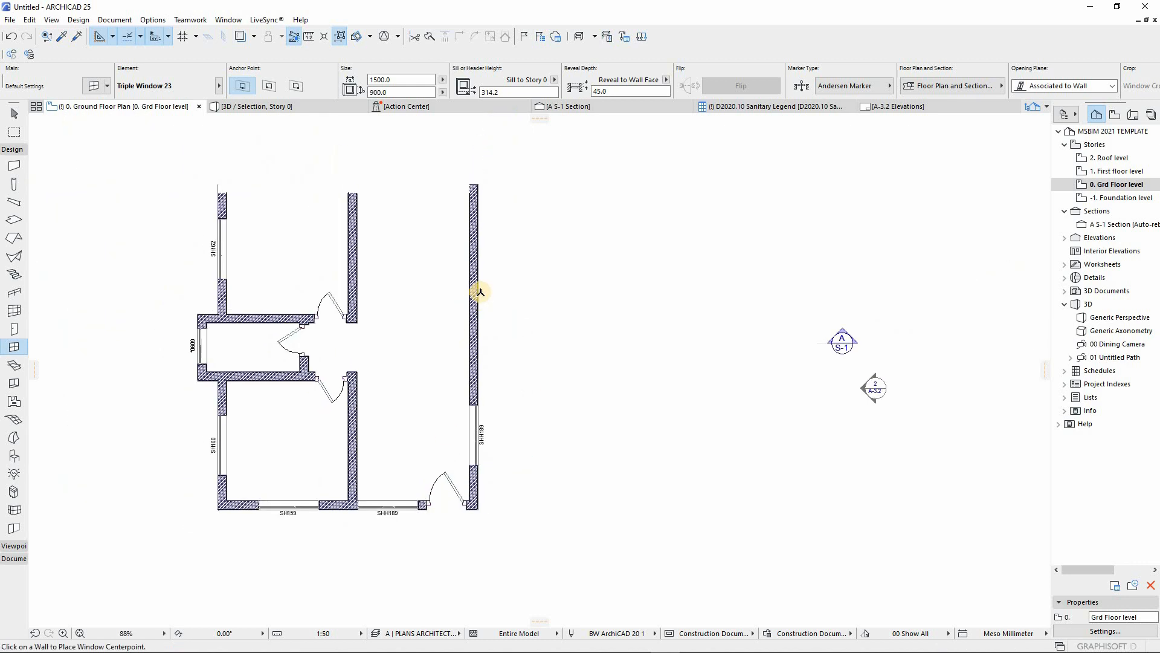
{"action": "left_click", "coordinate": [531, 272]}
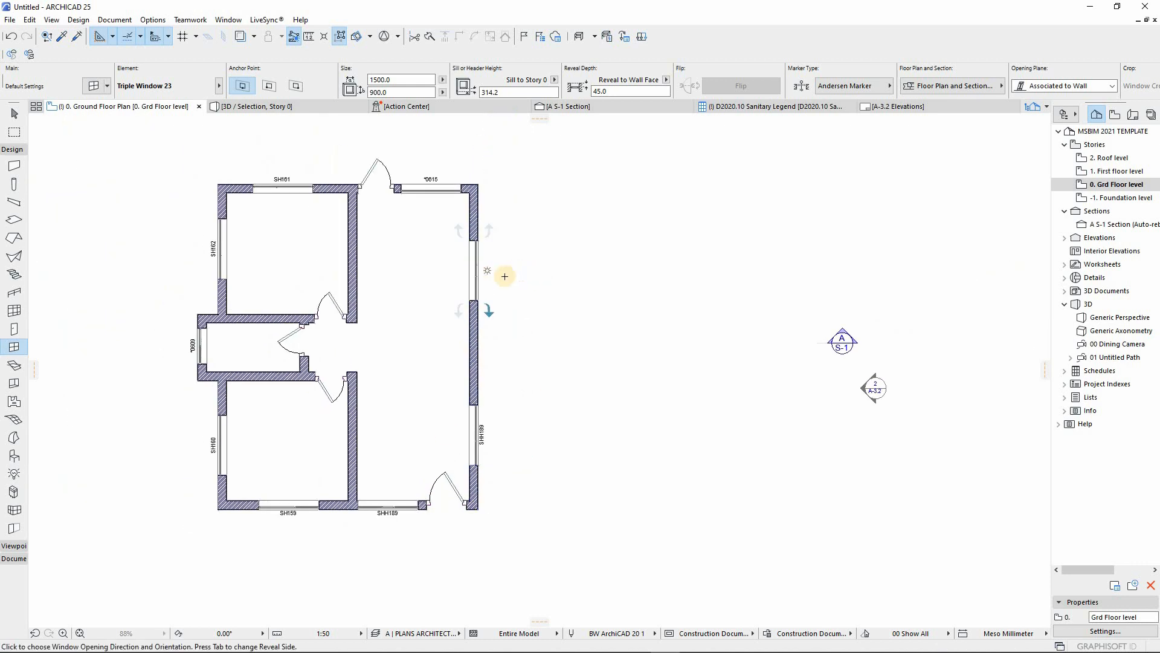
Move the upper window of the right exterior wall to the room's inner top corner and offset it 800 mm down from there
{"action": "scroll", "coordinate": [477, 246], "scroll_direction": "up", "scroll_amount": 5}
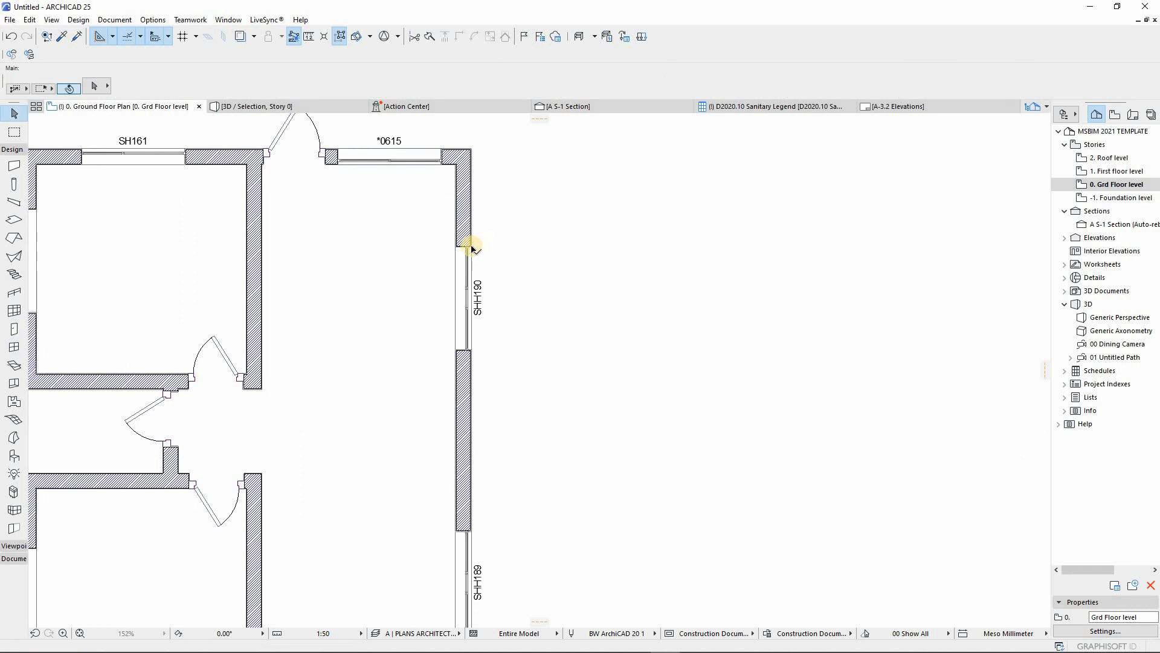
{"action": "left_click", "coordinate": [467, 248], "text": "shift"}
{"action": "left_click", "coordinate": [455, 248]}
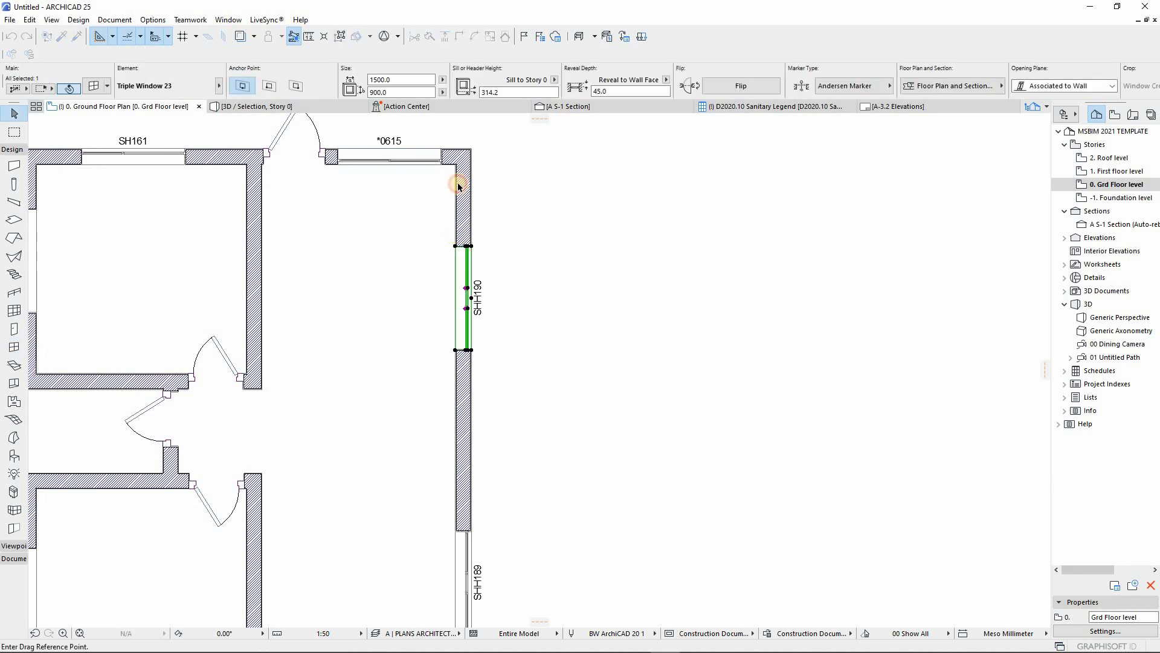
{"action": "left_click", "coordinate": [507, 165]}
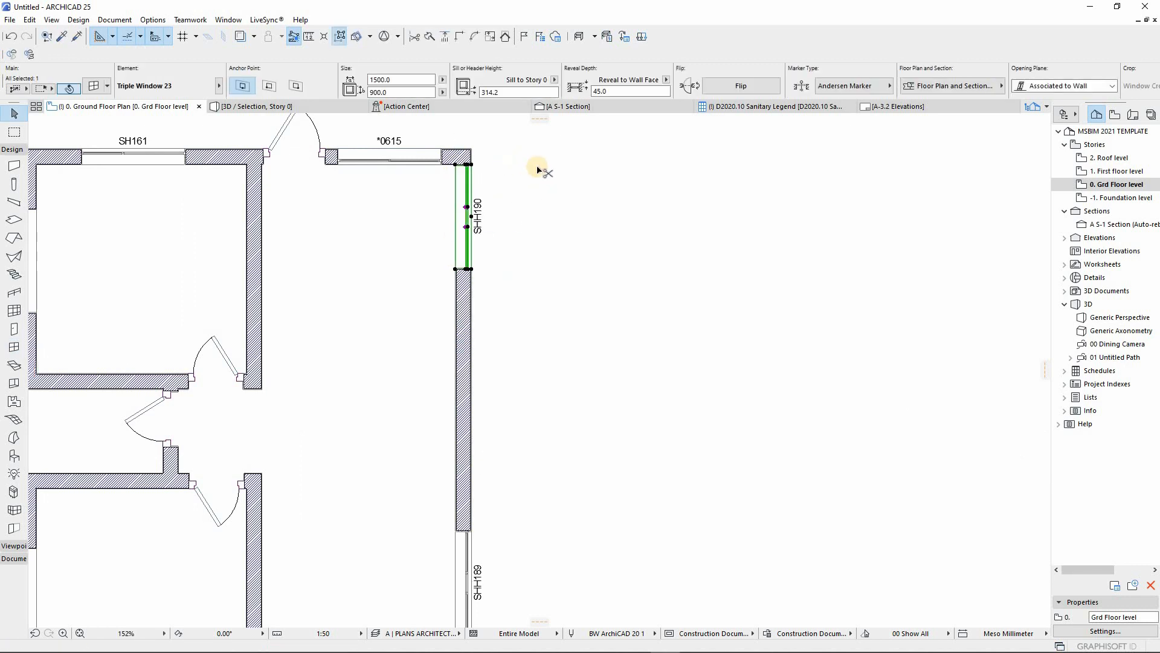
{"action": "left_click", "coordinate": [548, 162]}
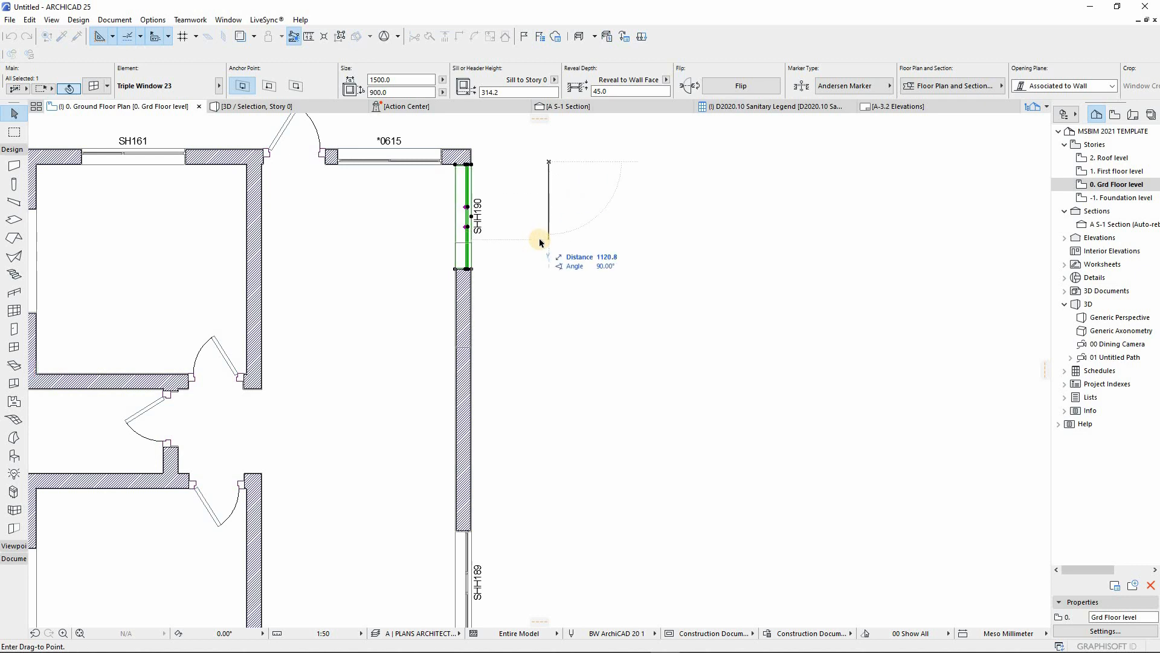
{"action": "type", "text": "800"}
{"action": "key", "text": "Return"}
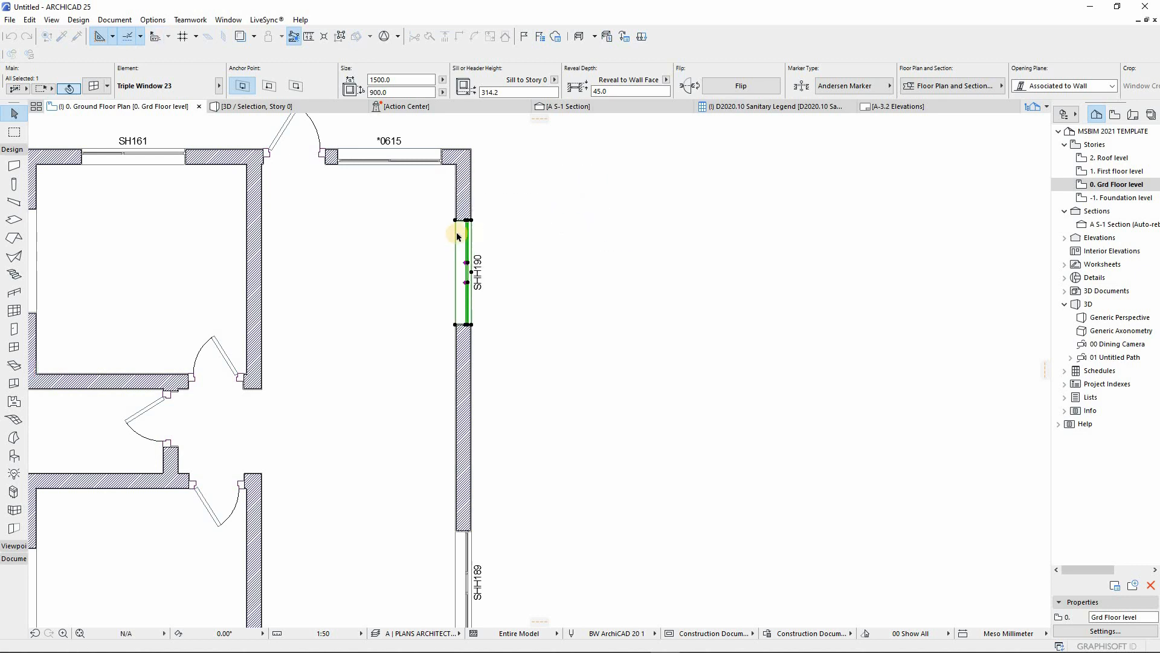
Move the lower window of the right exterior wall to the room's inner bottom corner and offset it 800 mm up from there
{"action": "scroll", "coordinate": [486, 318], "scroll_direction": "down", "scroll_amount": 4}
{"action": "scroll", "coordinate": [485, 411], "scroll_direction": "up", "scroll_amount": 4}
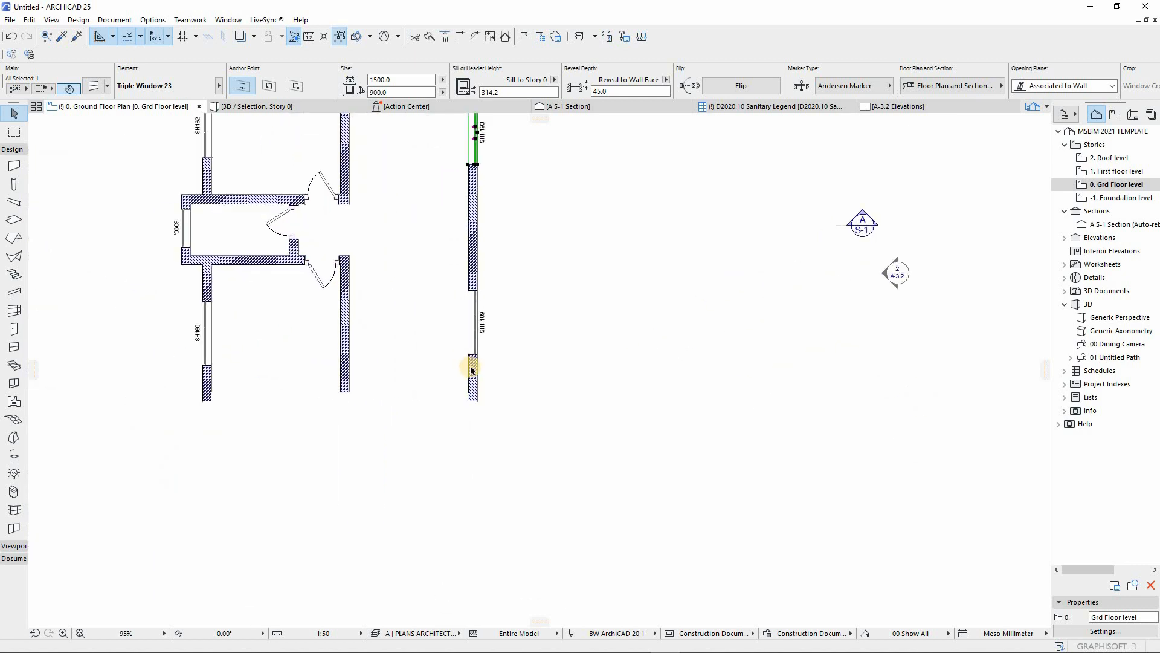
{"action": "left_click", "coordinate": [476, 361]}
{"action": "key", "text": "ctrl+d"}
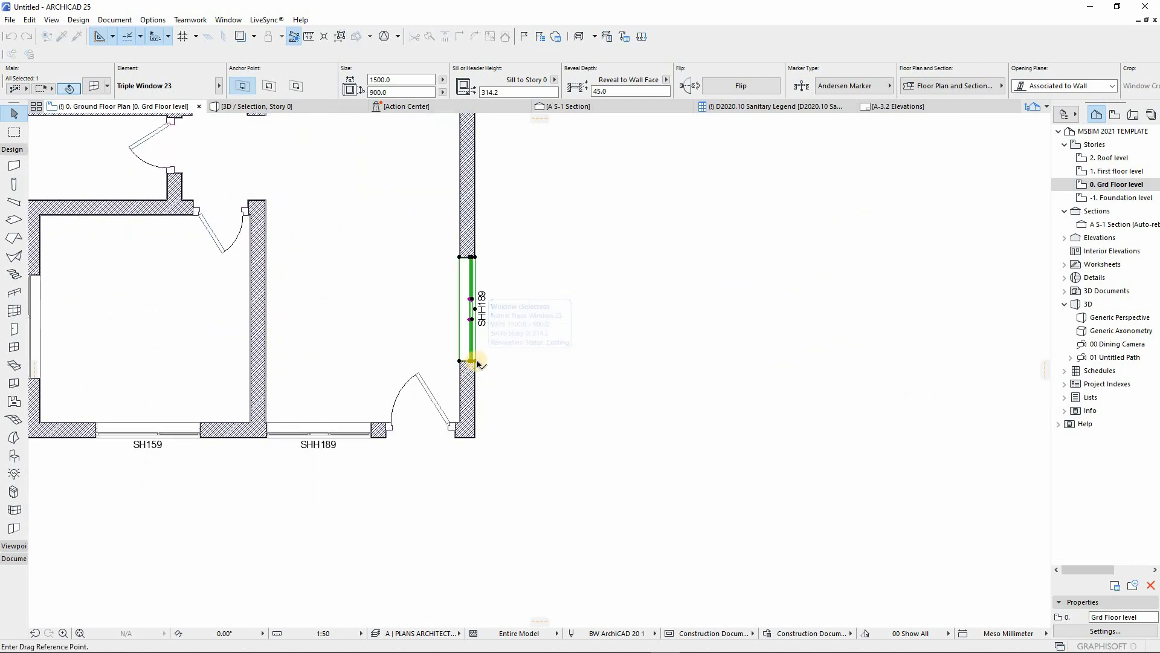
{"action": "left_click", "coordinate": [461, 422]}
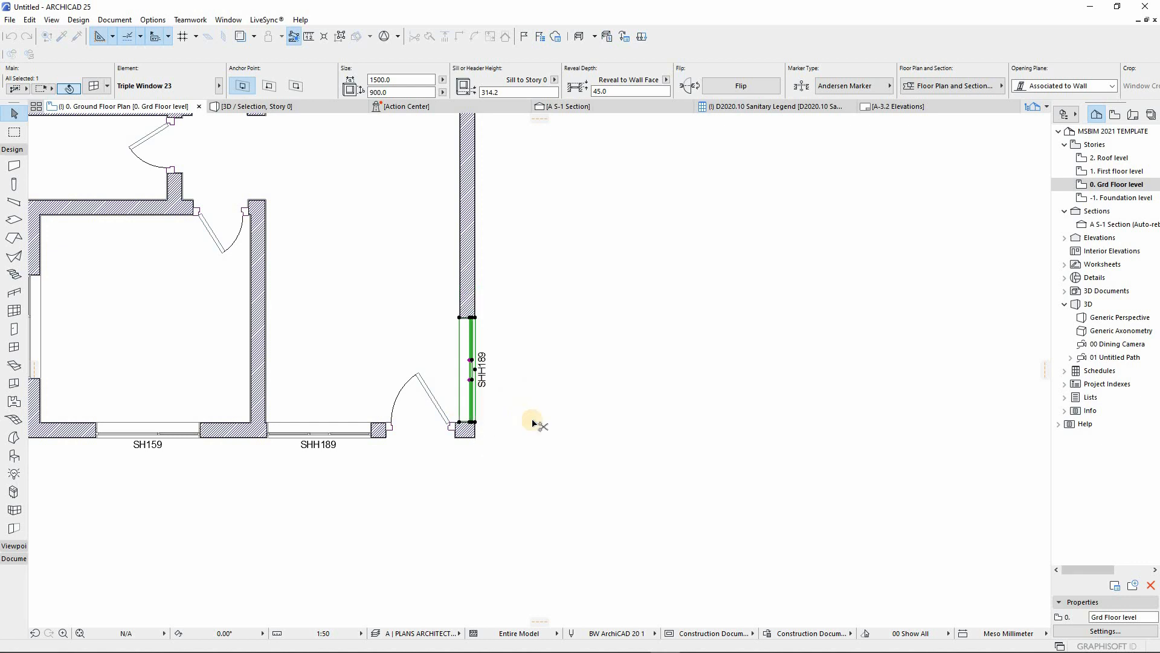
{"action": "key", "text": "ctrl+d"}
{"action": "left_click", "coordinate": [573, 453]}
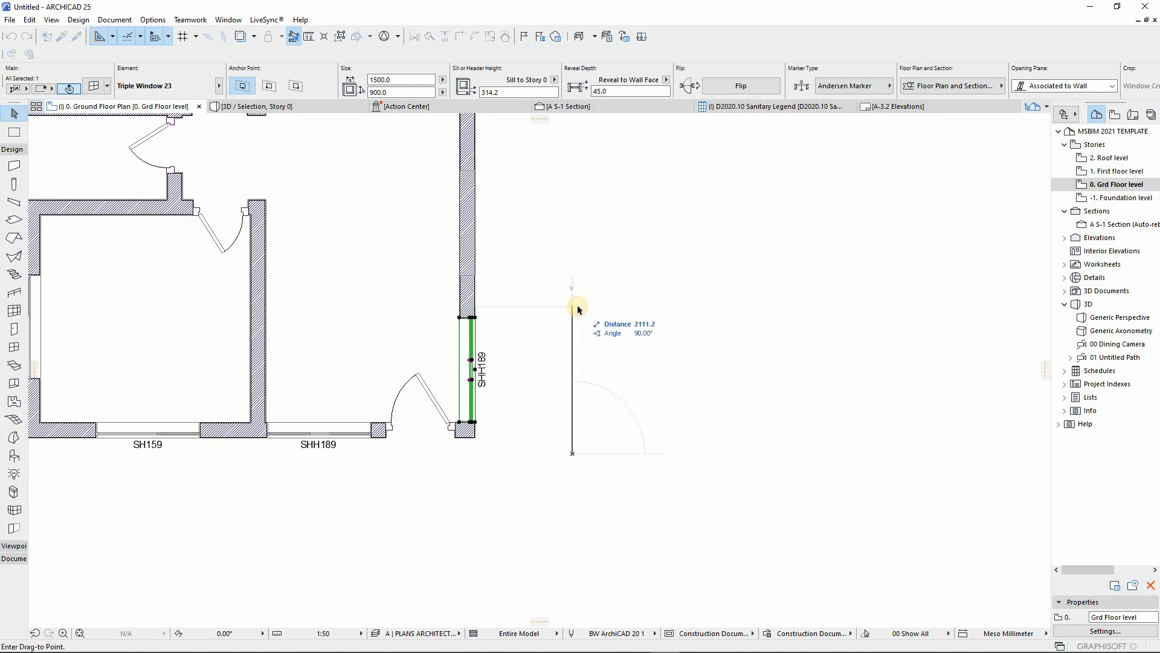
{"action": "type", "text": "800"}
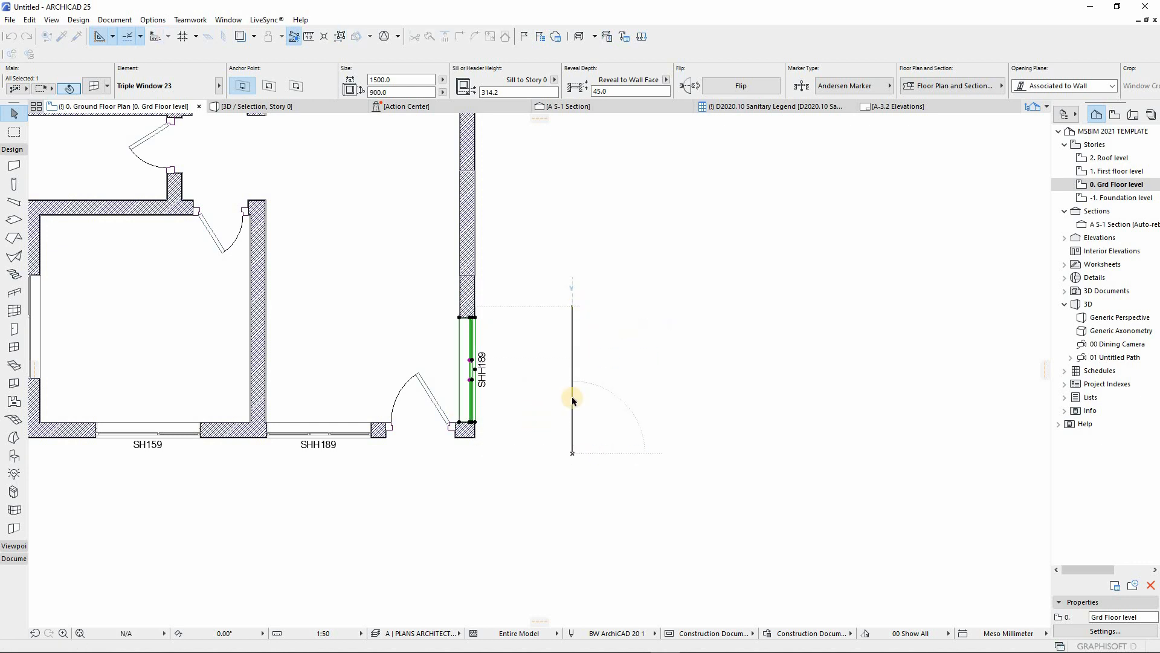
{"action": "key", "text": "Return"}
{"action": "key", "text": "Escape"}
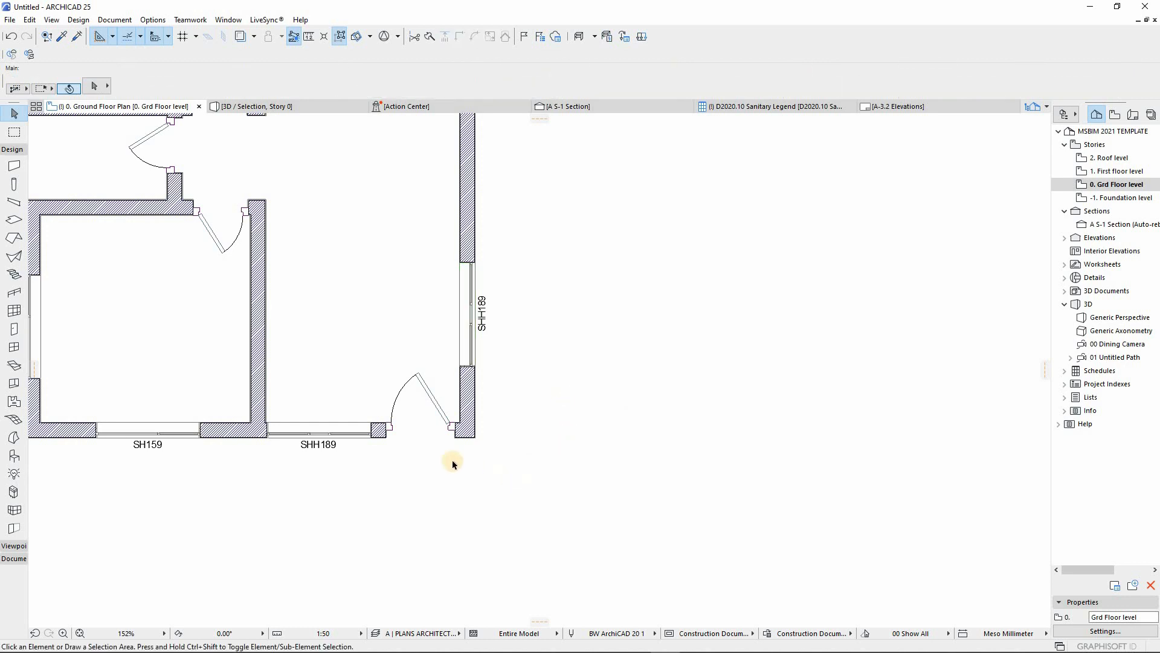
{"action": "scroll", "coordinate": [449, 471], "scroll_direction": "down", "scroll_amount": 5}
{"action": "scroll", "coordinate": [326, 375], "scroll_direction": "up", "scroll_amount": 4}
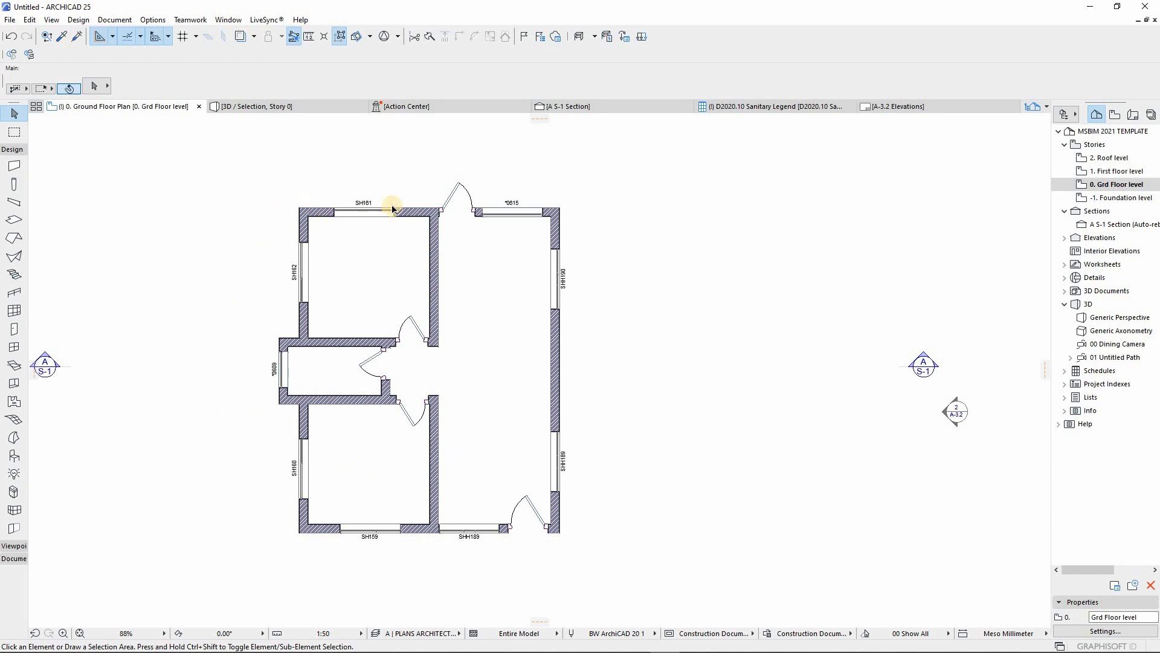
{"action": "mouse_move", "coordinate": [401, 210]}
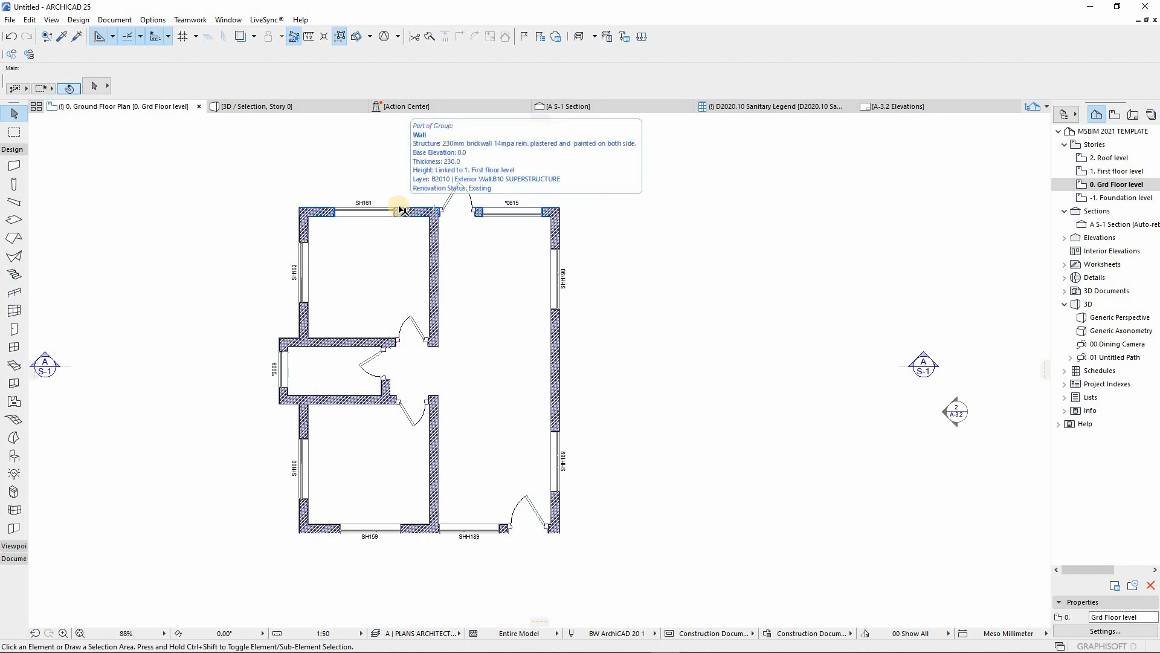
Open the 3D view and show all elements of the model
{"action": "left_click", "coordinate": [256, 107]}
{"action": "scroll", "coordinate": [406, 392], "scroll_direction": "down", "scroll_amount": 8}
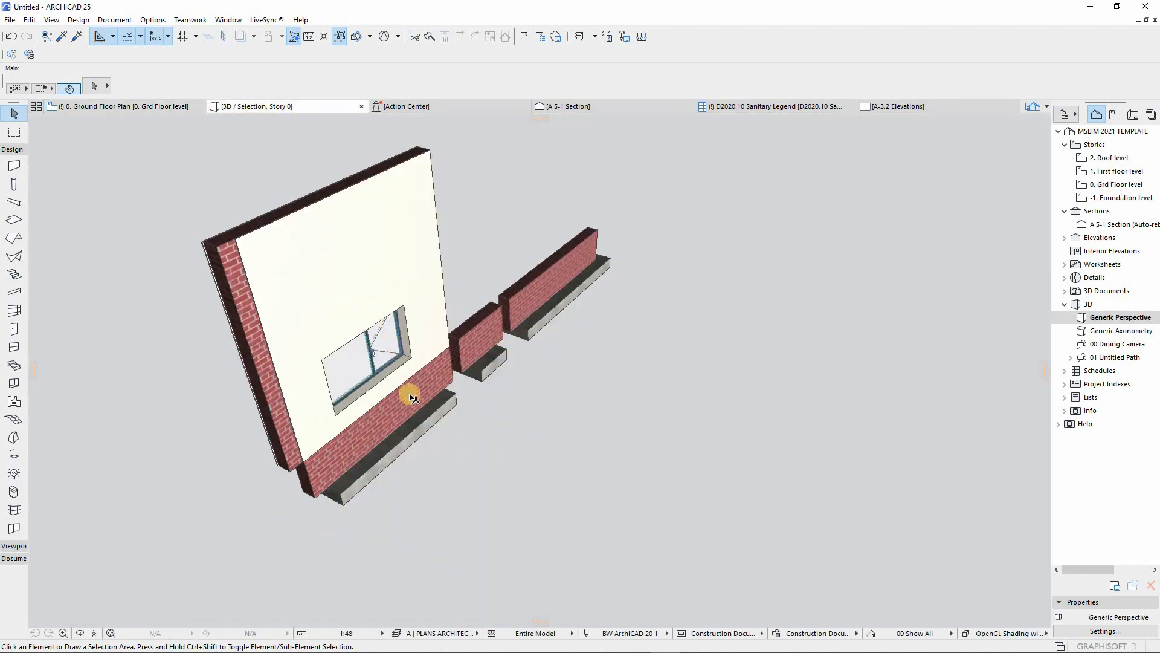
{"action": "scroll", "coordinate": [477, 362], "scroll_direction": "up", "scroll_amount": 2}
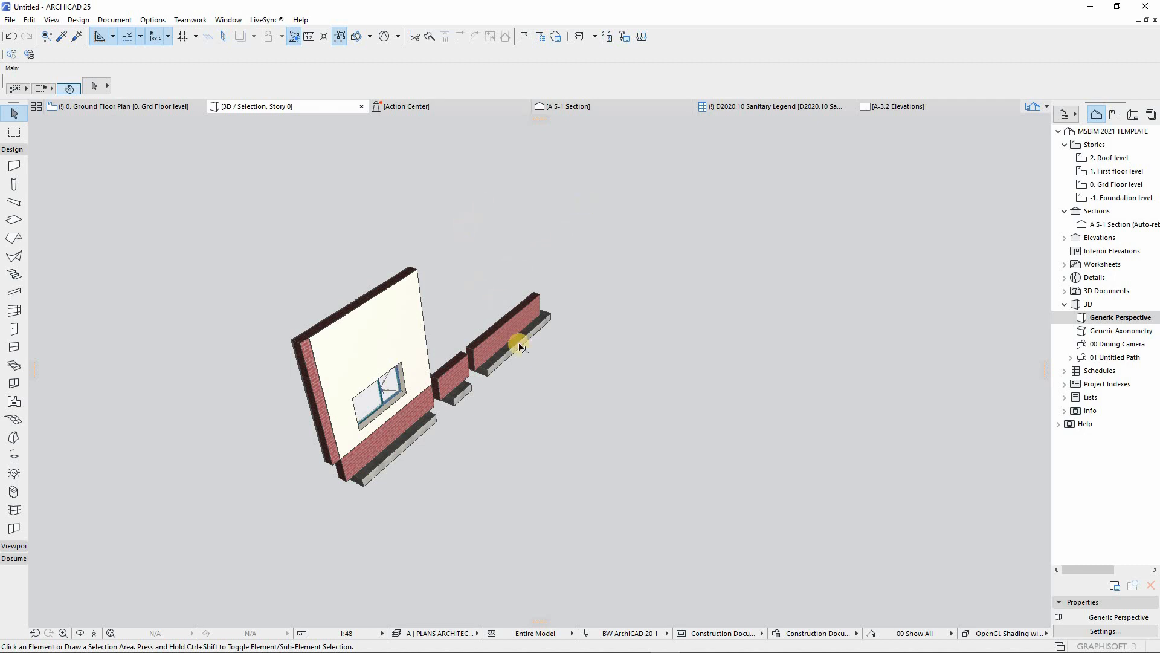
{"action": "right_click", "coordinate": [654, 171]}
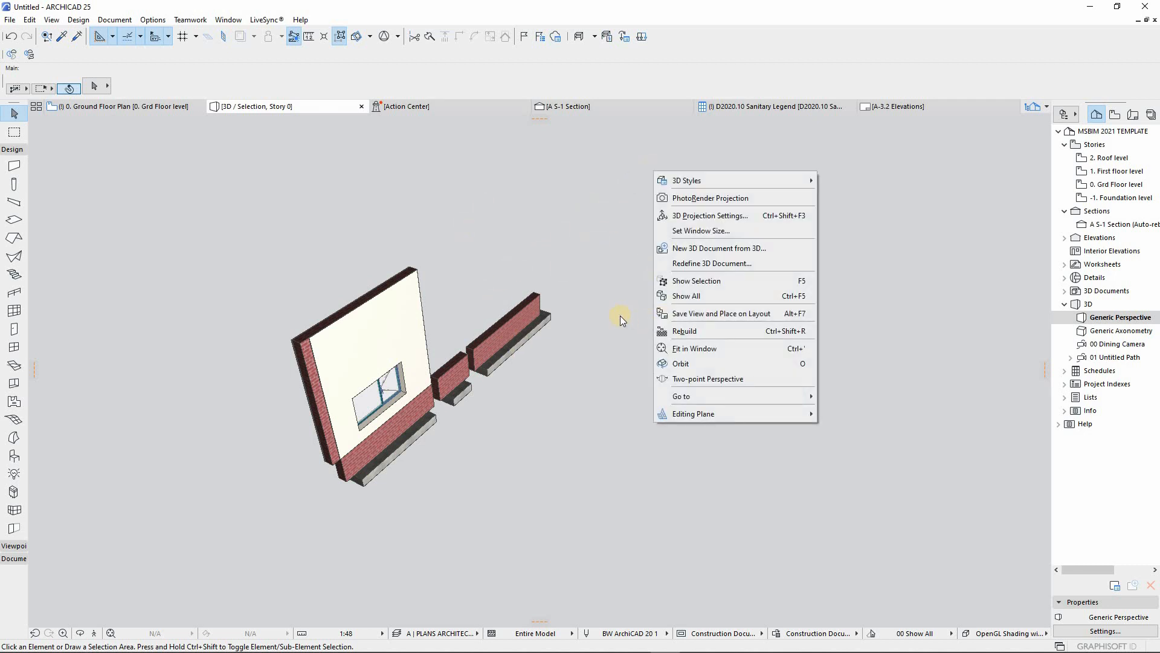
{"action": "left_click", "coordinate": [695, 296]}
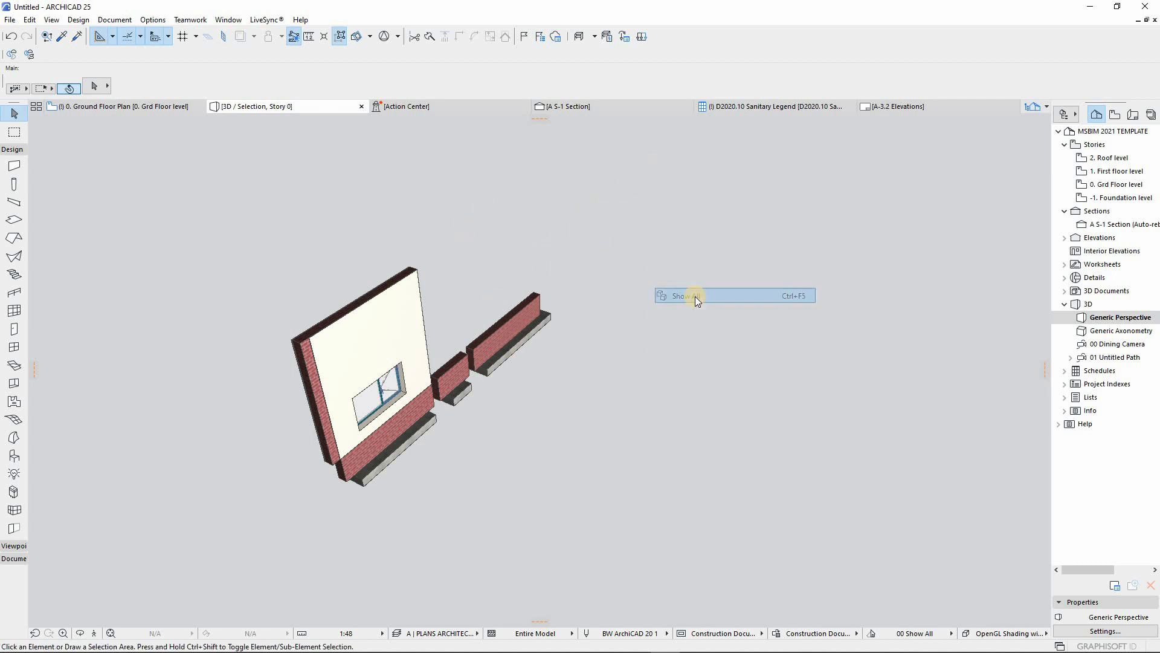
{"action": "scroll", "coordinate": [307, 270], "scroll_direction": "down", "scroll_amount": 2}
{"action": "scroll", "coordinate": [549, 500], "scroll_direction": "up", "scroll_amount": 2}
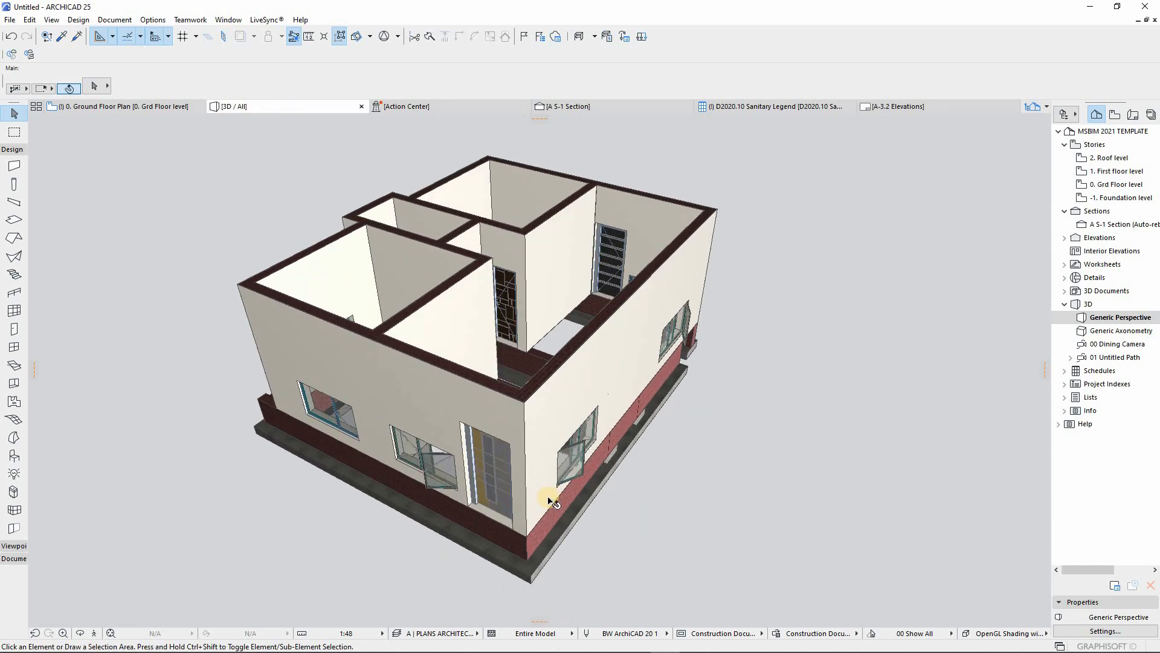
Trim off the excess foundation wall segment that runs past the projecting middle room towards the building corner
{"action": "middle_click_drag", "start_coordinate": [552, 531], "coordinate": [694, 515], "text": "shift"}
{"action": "scroll", "coordinate": [642, 518], "scroll_direction": "up", "scroll_amount": 6}
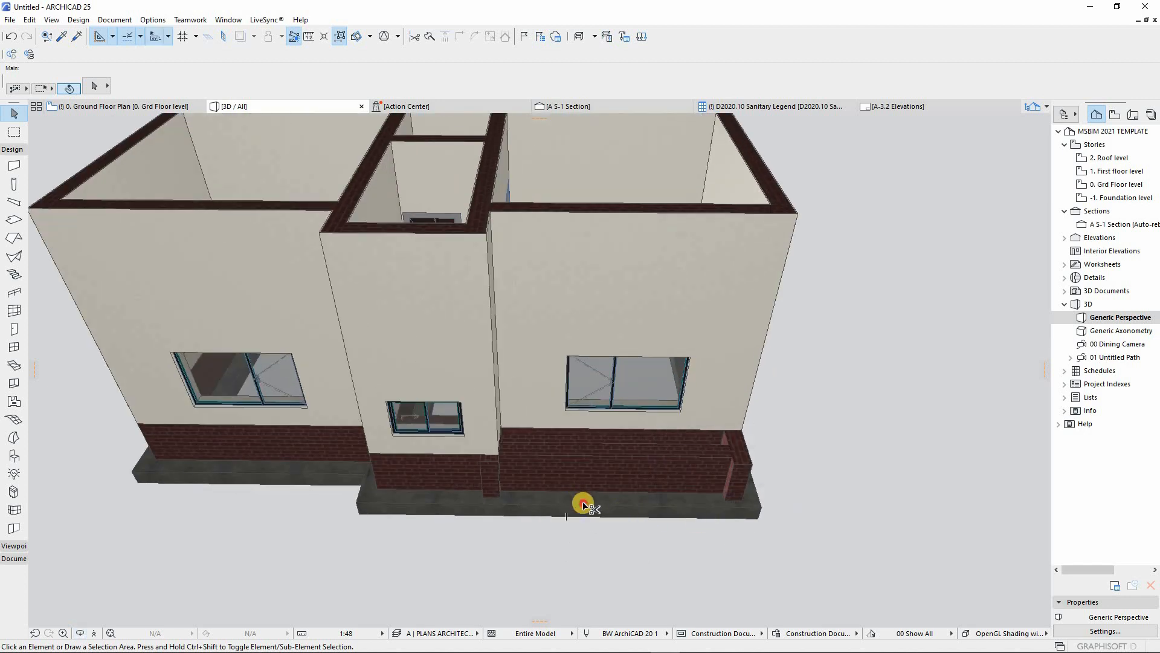
{"action": "left_click", "coordinate": [646, 513], "text": "ctrl"}
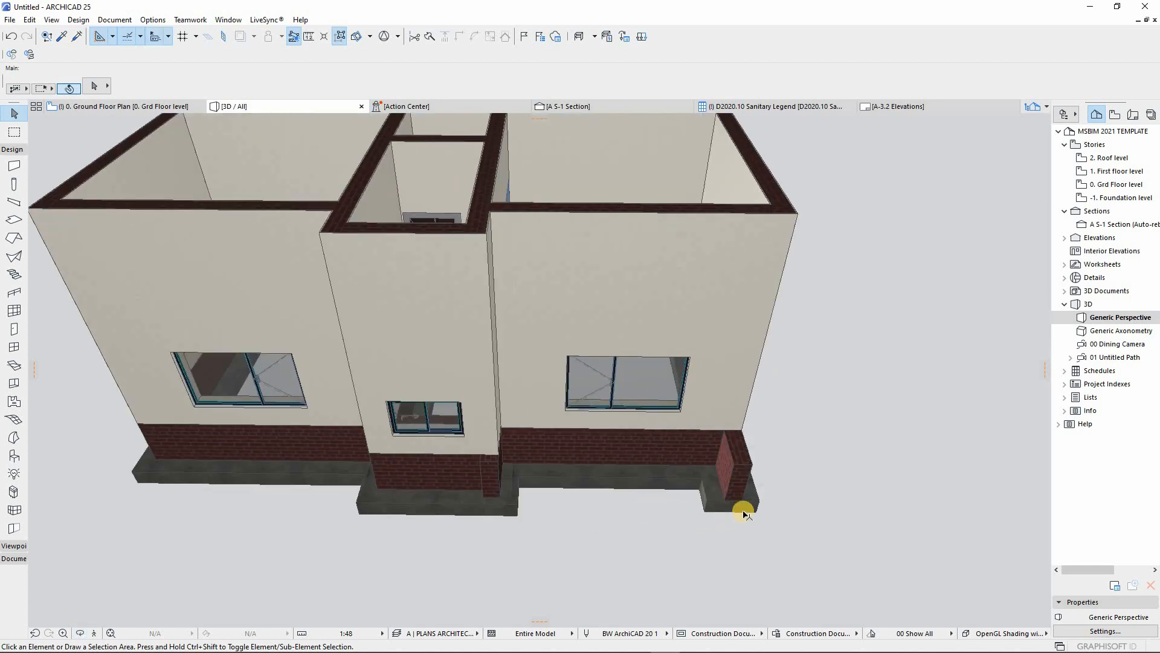
Join the foundation walls at the exterior corner of the bedroom beside the projecting room into a clean corner
{"action": "scroll", "coordinate": [668, 508], "scroll_direction": "down", "scroll_amount": 2}
{"action": "middle_click_drag", "start_coordinate": [668, 508], "coordinate": [749, 527], "text": "shift"}
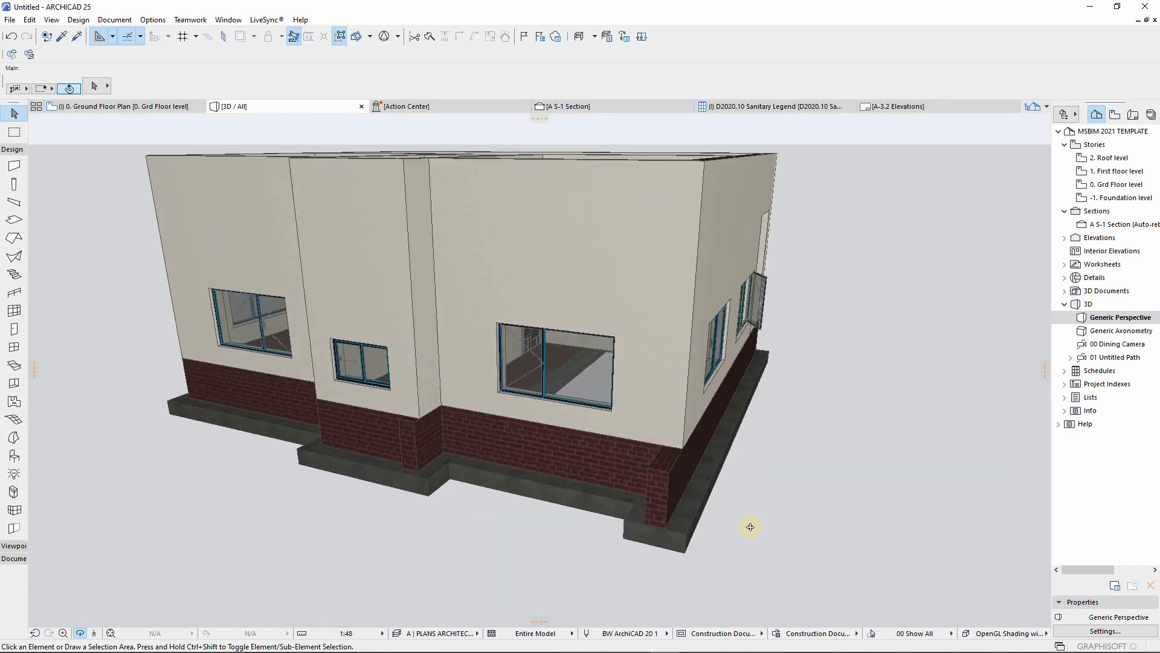
{"action": "scroll", "coordinate": [749, 527], "scroll_direction": "up", "scroll_amount": 3}
{"action": "left_click", "coordinate": [532, 443]}
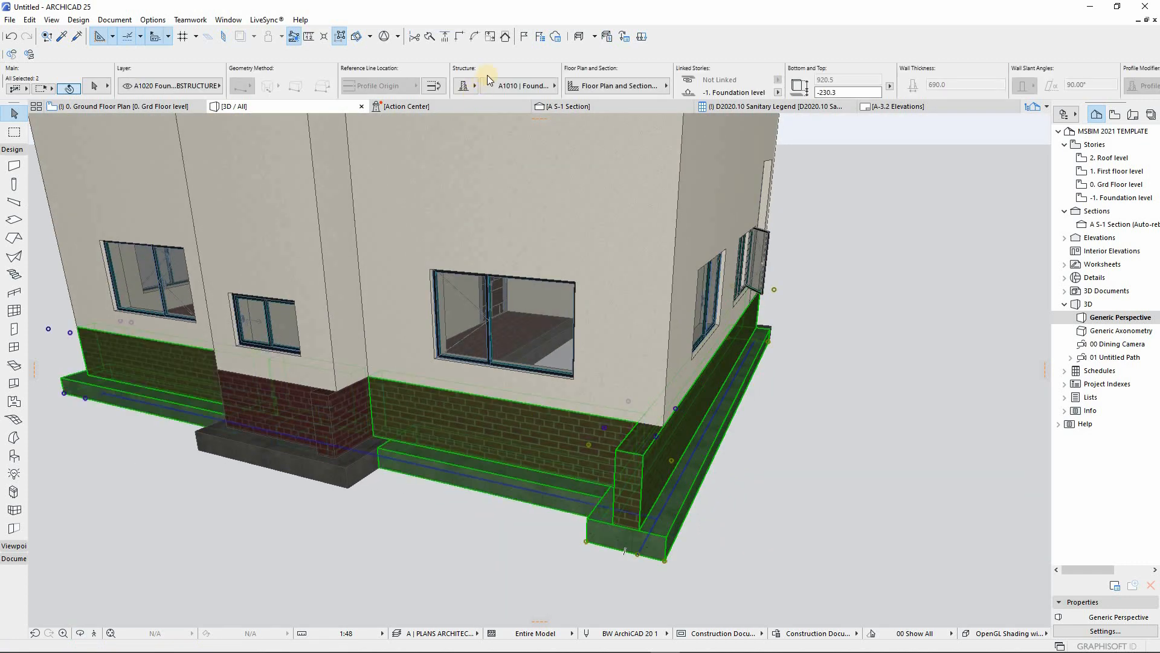
Join the two foundation walls that meet under the outer corner of the projecting middle room
{"action": "left_click", "coordinate": [362, 420]}
{"action": "left_click", "coordinate": [291, 38]}
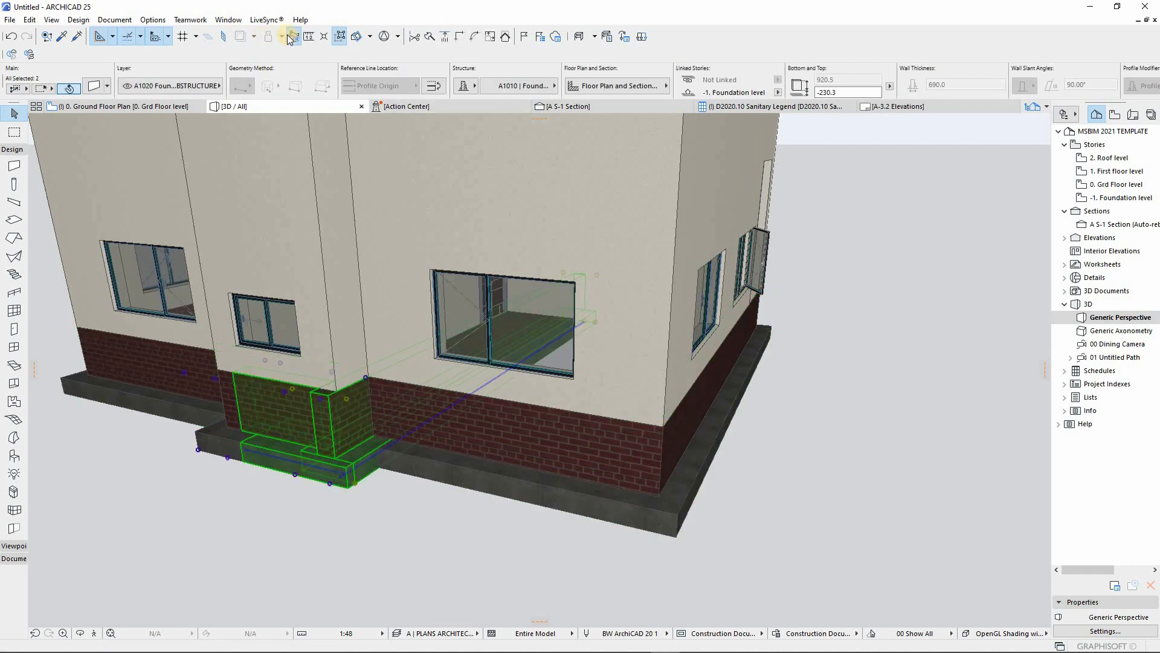
{"action": "left_click", "coordinate": [464, 505]}
{"action": "scroll", "coordinate": [381, 453], "scroll_direction": "down", "scroll_amount": 1}
{"action": "scroll", "coordinate": [688, 512], "scroll_direction": "down", "scroll_amount": 3}
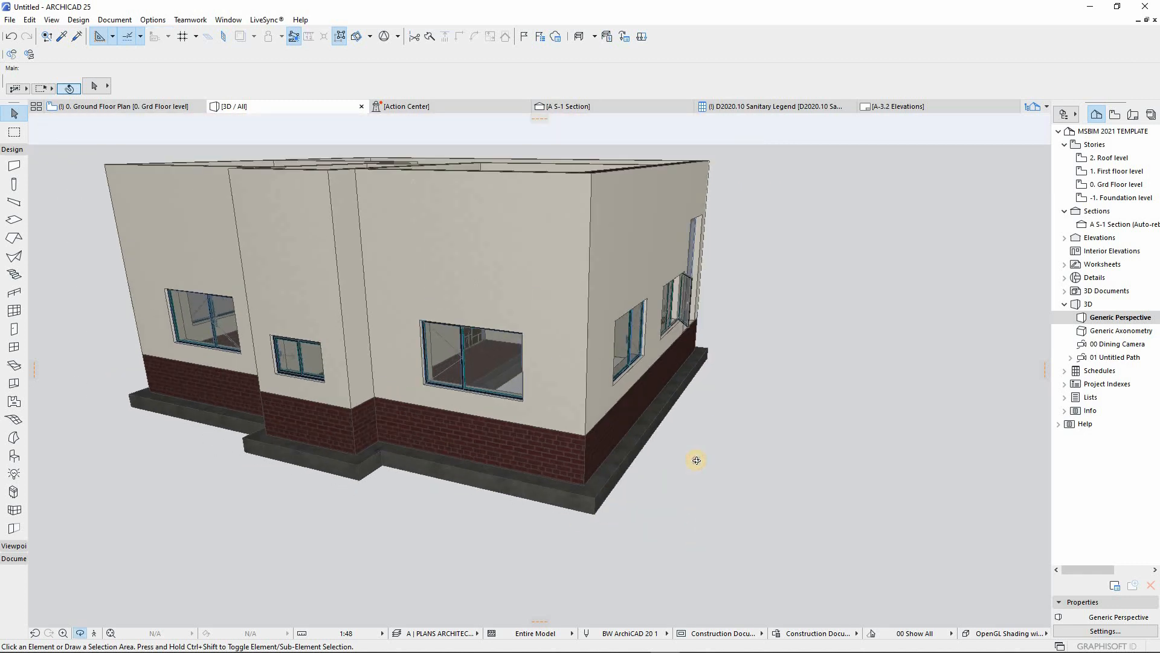
Join the foundation walls at the open exterior corner beside the horizontal sliding window
{"action": "left_click_drag", "start_coordinate": [694, 461], "coordinate": [518, 481]}
{"action": "scroll", "coordinate": [611, 471], "scroll_direction": "up", "scroll_amount": 5}
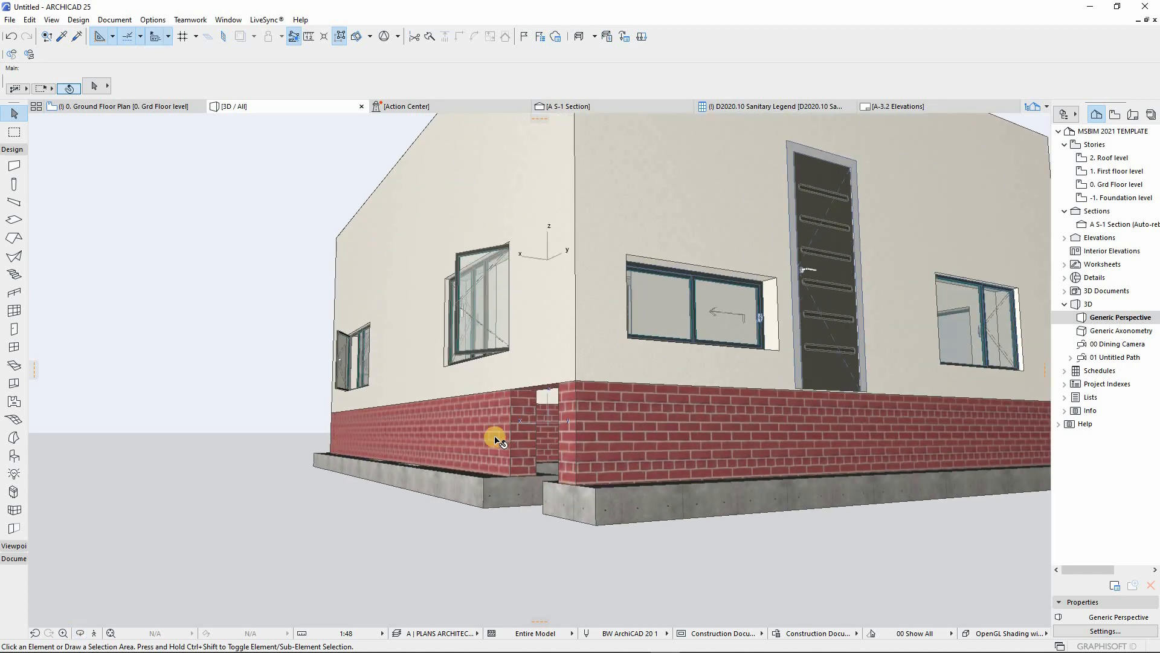
{"action": "left_click", "coordinate": [495, 440]}
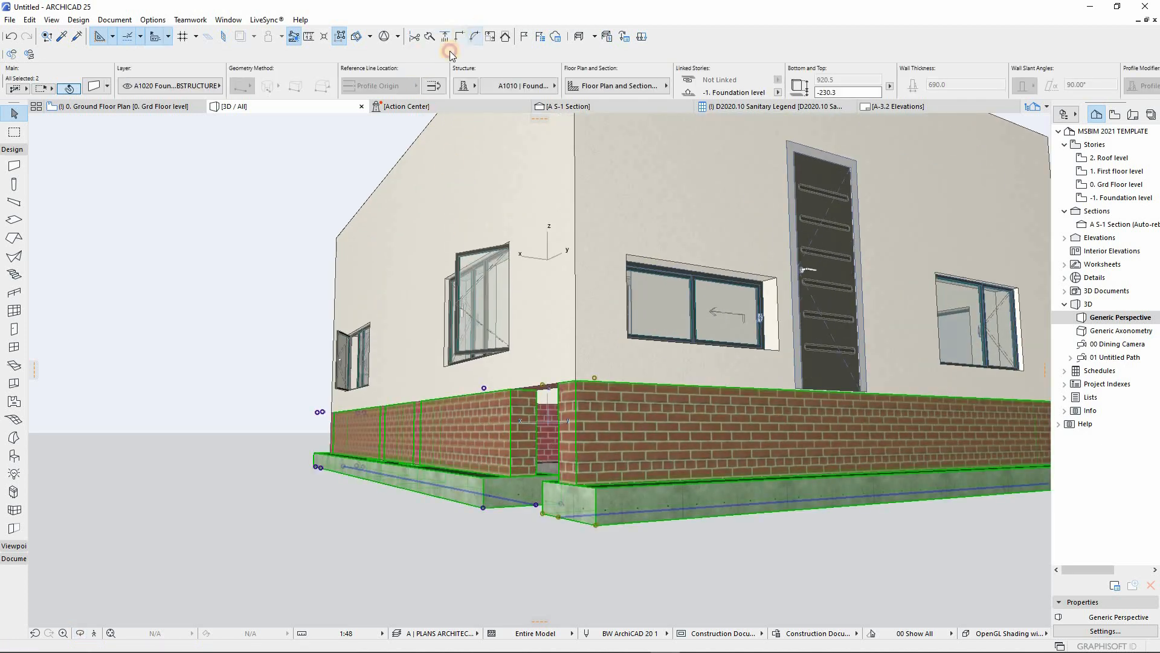
{"action": "left_click", "coordinate": [297, 523]}
{"action": "scroll", "coordinate": [293, 532], "scroll_direction": "down", "scroll_amount": 5}
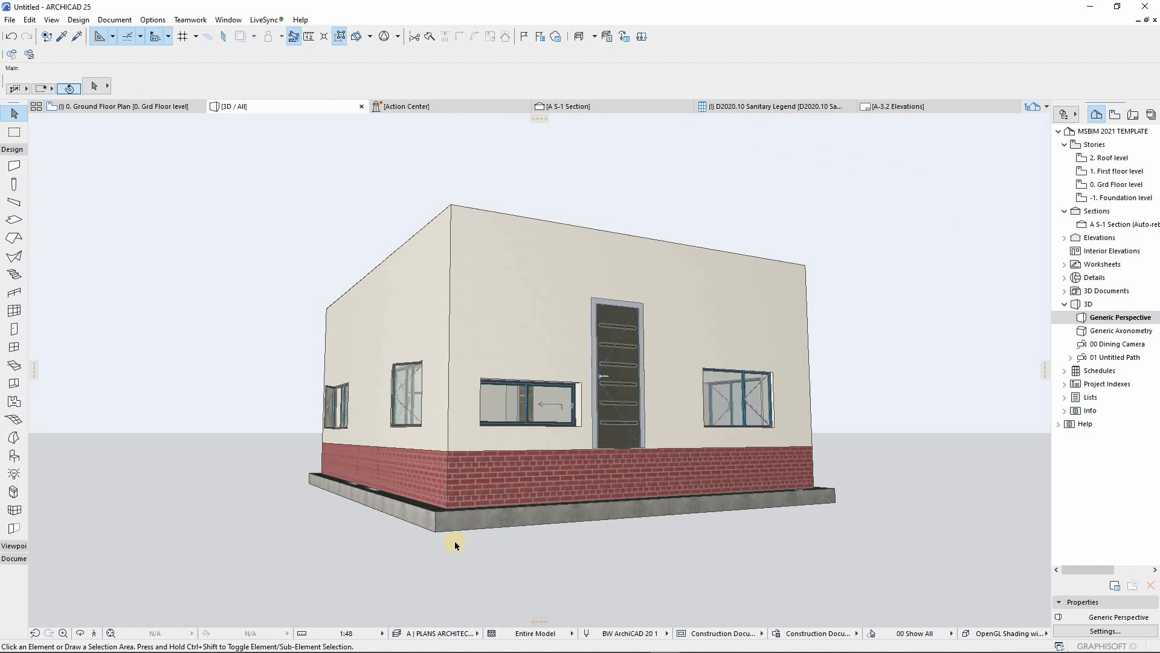
Copy the two plain walls facing the large room 3100 mm straight down and give the copies the foundation wall settings
{"action": "left_click_drag", "start_coordinate": [640, 500], "coordinate": [543, 388]}
{"action": "scroll", "coordinate": [610, 435], "scroll_direction": "up", "scroll_amount": 6}
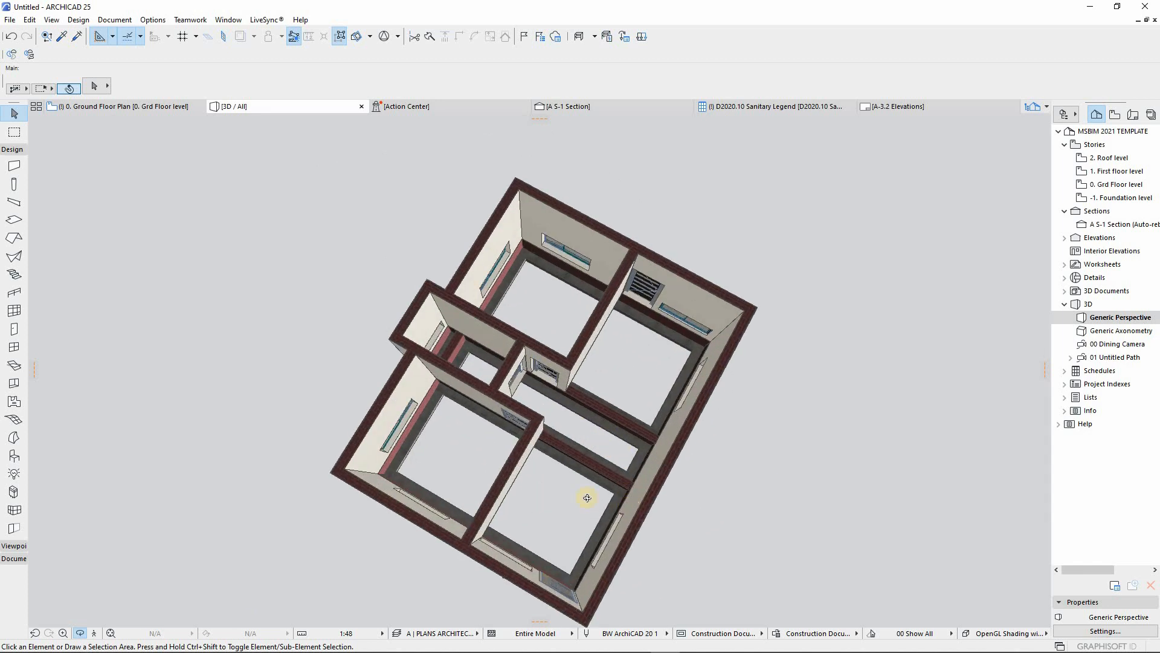
{"action": "left_click_drag", "start_coordinate": [506, 444], "coordinate": [387, 350]}
{"action": "scroll", "coordinate": [520, 358], "scroll_direction": "up", "scroll_amount": 2}
{"action": "scroll", "coordinate": [413, 479], "scroll_direction": "up", "scroll_amount": 2}
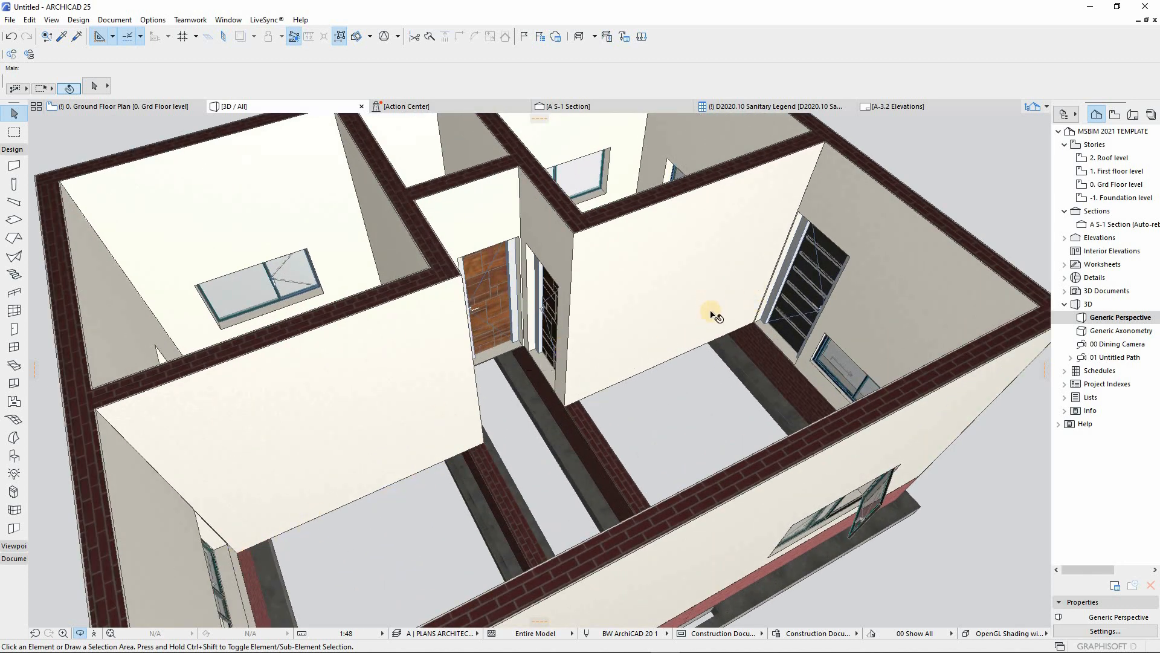
{"action": "left_click", "coordinate": [665, 311]}
{"action": "left_click", "coordinate": [386, 392], "text": "shift"}
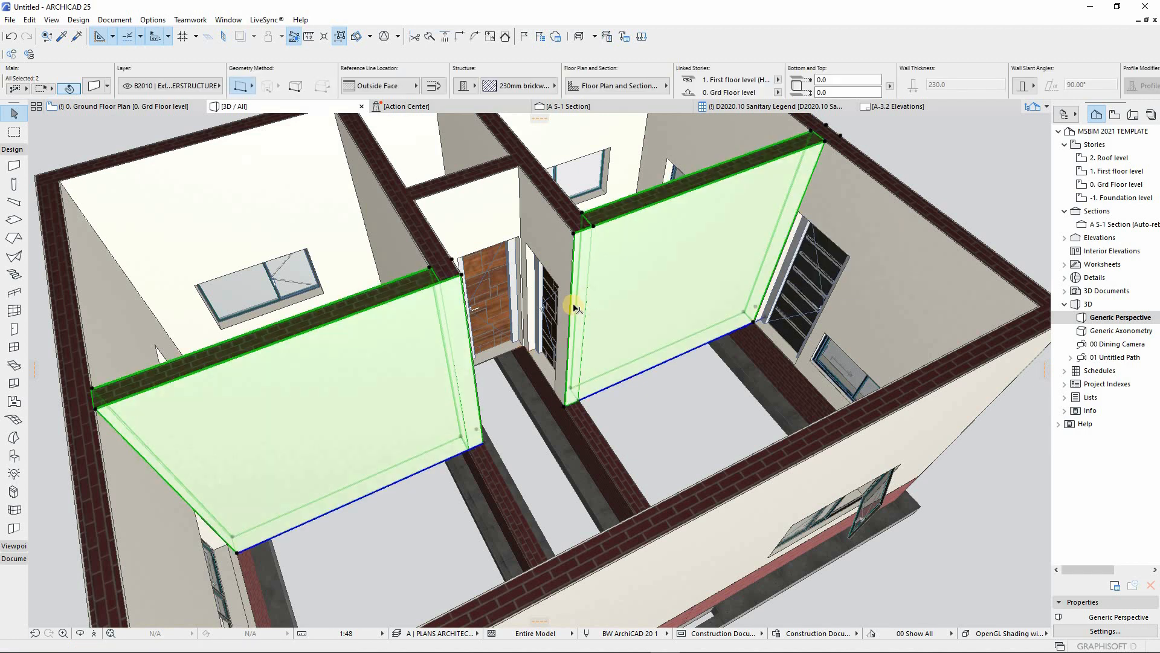
{"action": "key", "text": "ctrl+d"}
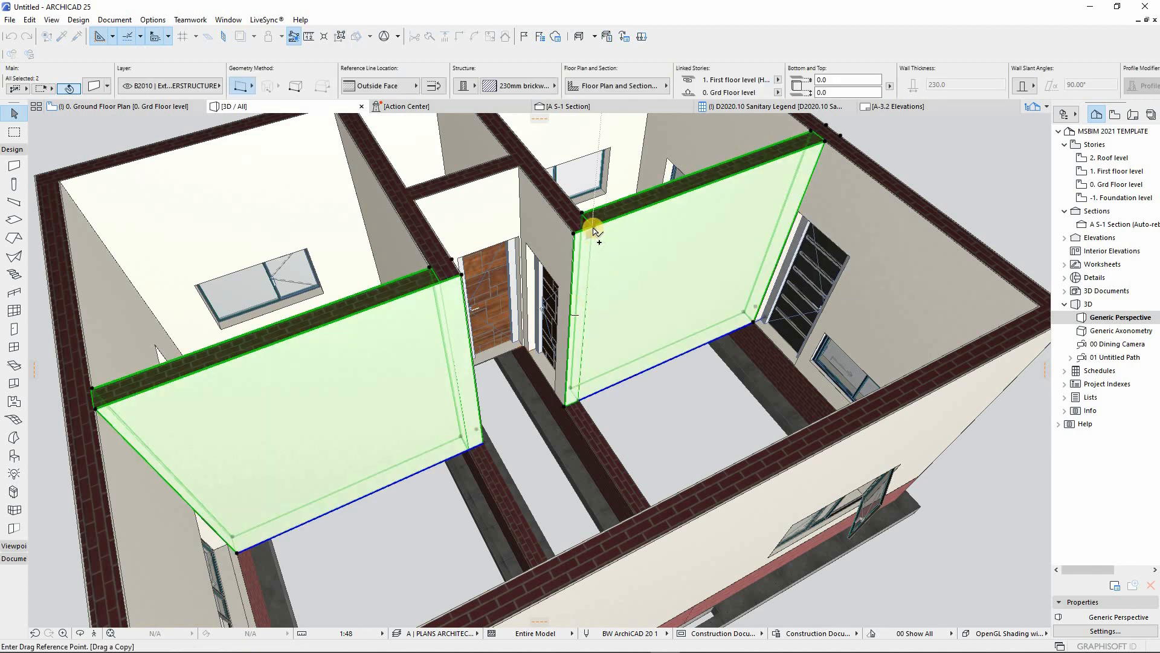
{"action": "left_click", "coordinate": [593, 226]}
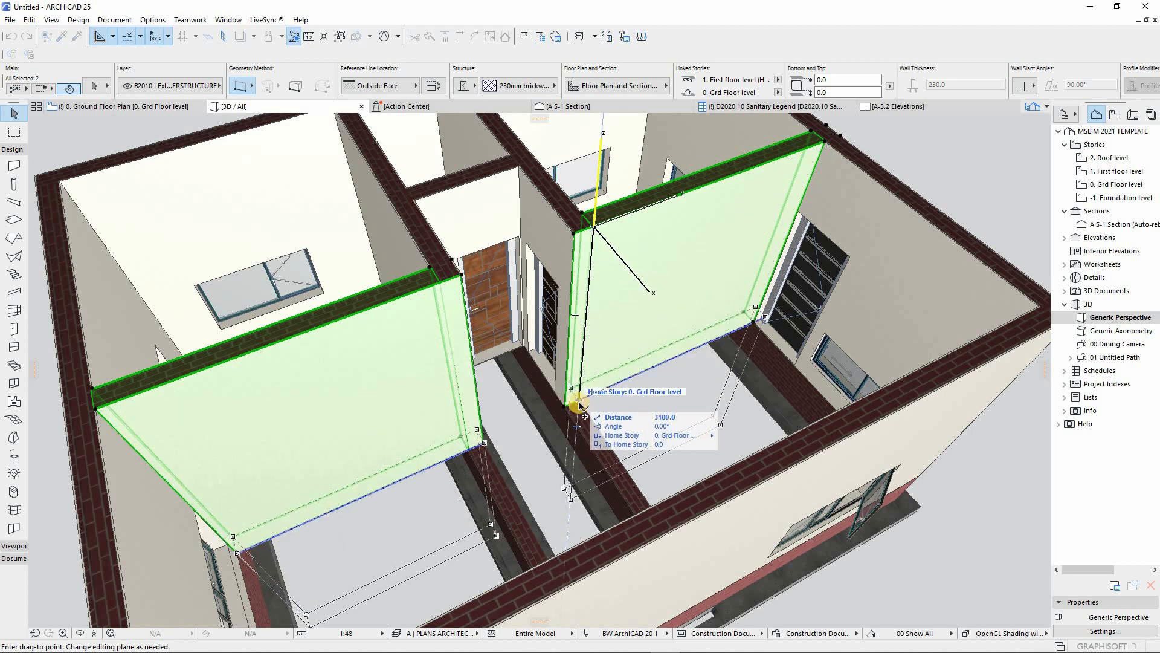
{"action": "left_click", "coordinate": [578, 403]}
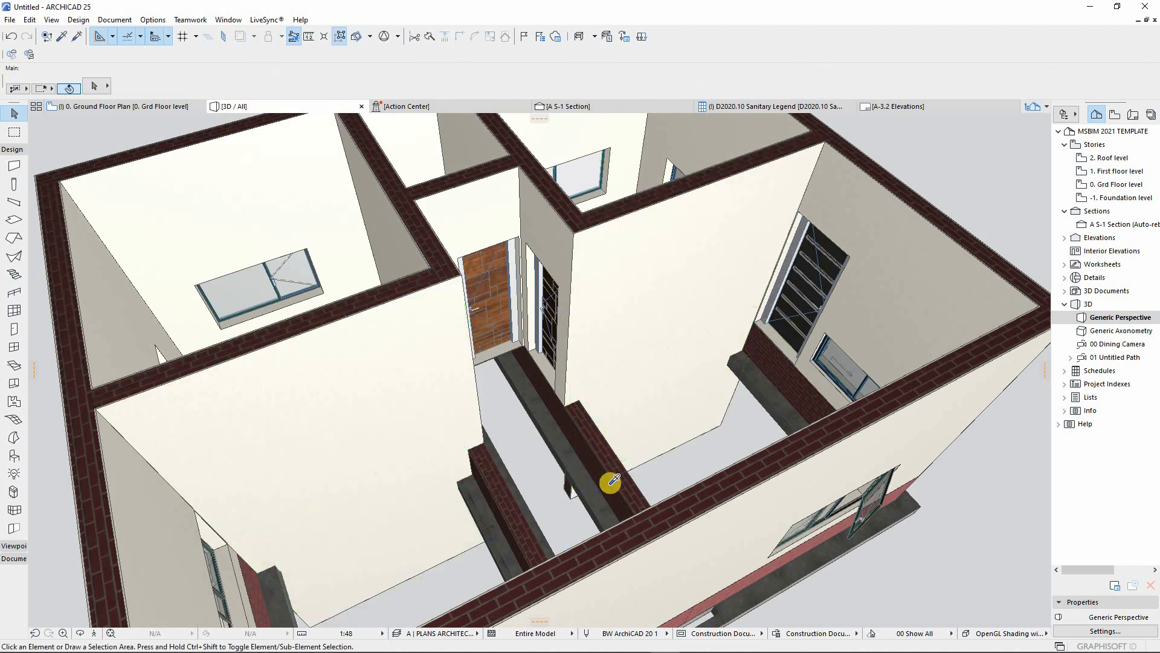
{"action": "key", "text": "w"}
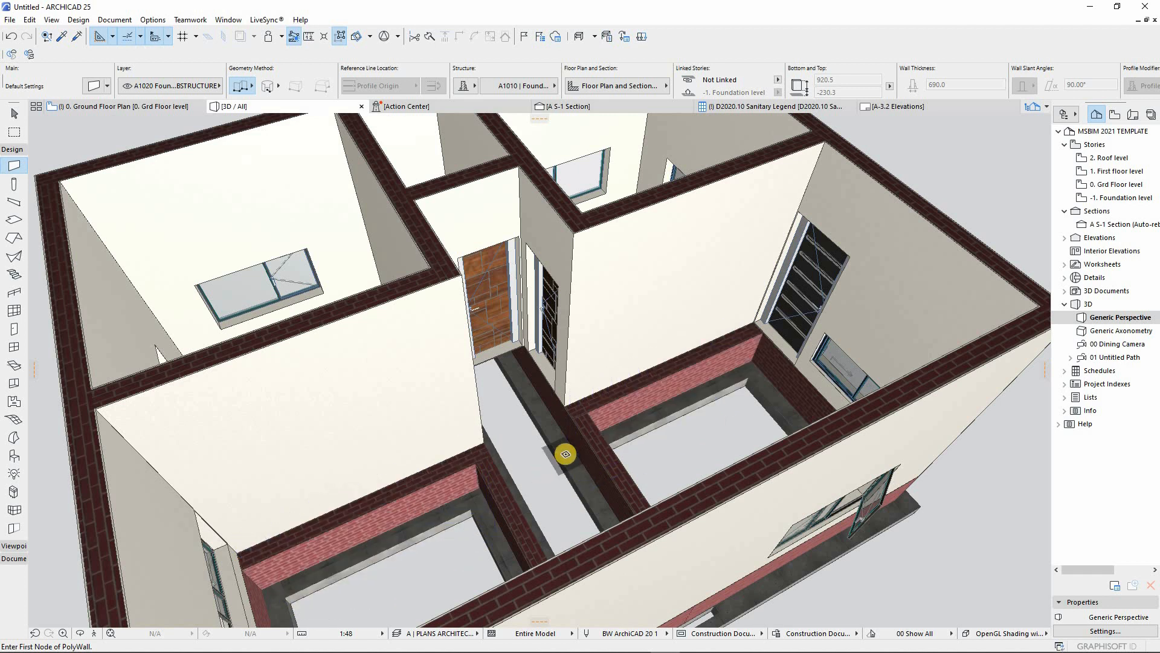
Flip the two new foundation walls along the large room about their reference lines so they sit under the walls above
{"action": "middle_click_drag", "start_coordinate": [567, 444], "coordinate": [658, 406], "text": "shift"}
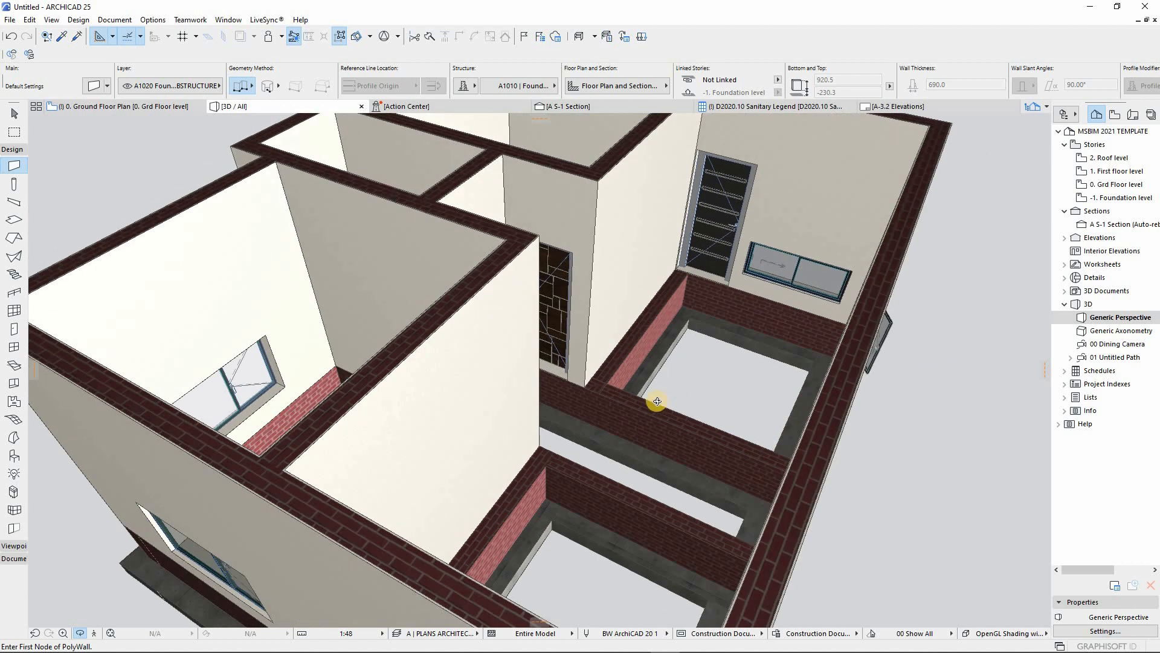
{"action": "scroll", "coordinate": [656, 404], "scroll_direction": "up", "scroll_amount": 2}
{"action": "middle_click_drag", "start_coordinate": [626, 332], "coordinate": [622, 328], "text": "shift"}
{"action": "left_click", "coordinate": [615, 334], "text": "shift"}
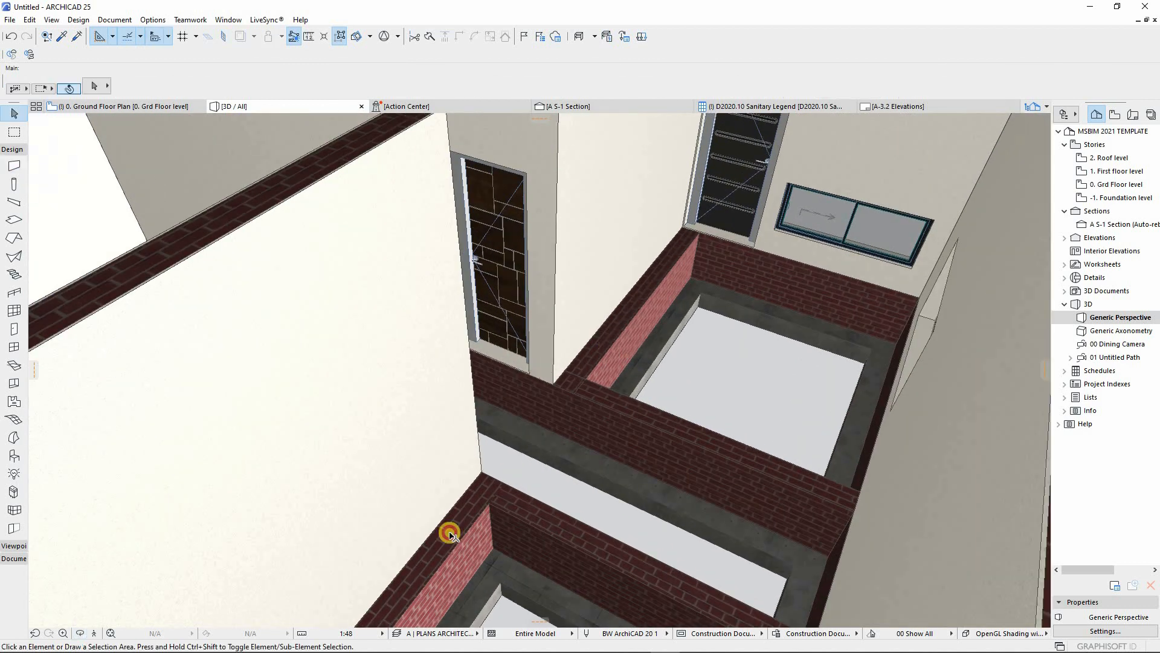
{"action": "left_click", "coordinate": [438, 557], "text": "shift"}
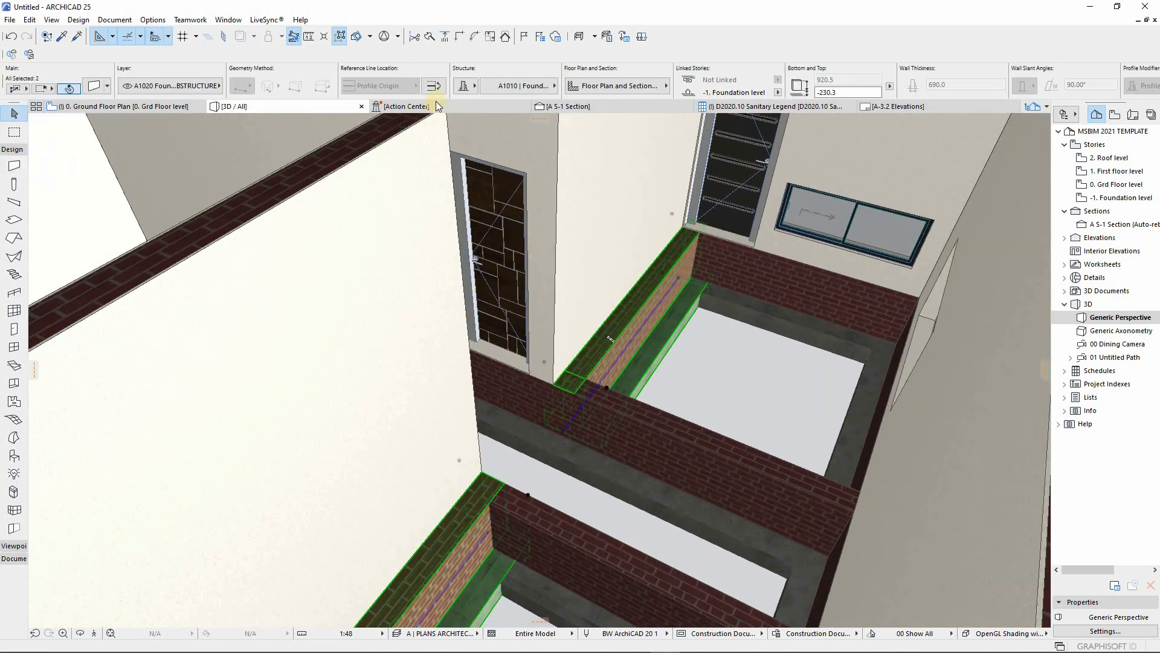
{"action": "left_click", "coordinate": [438, 89]}
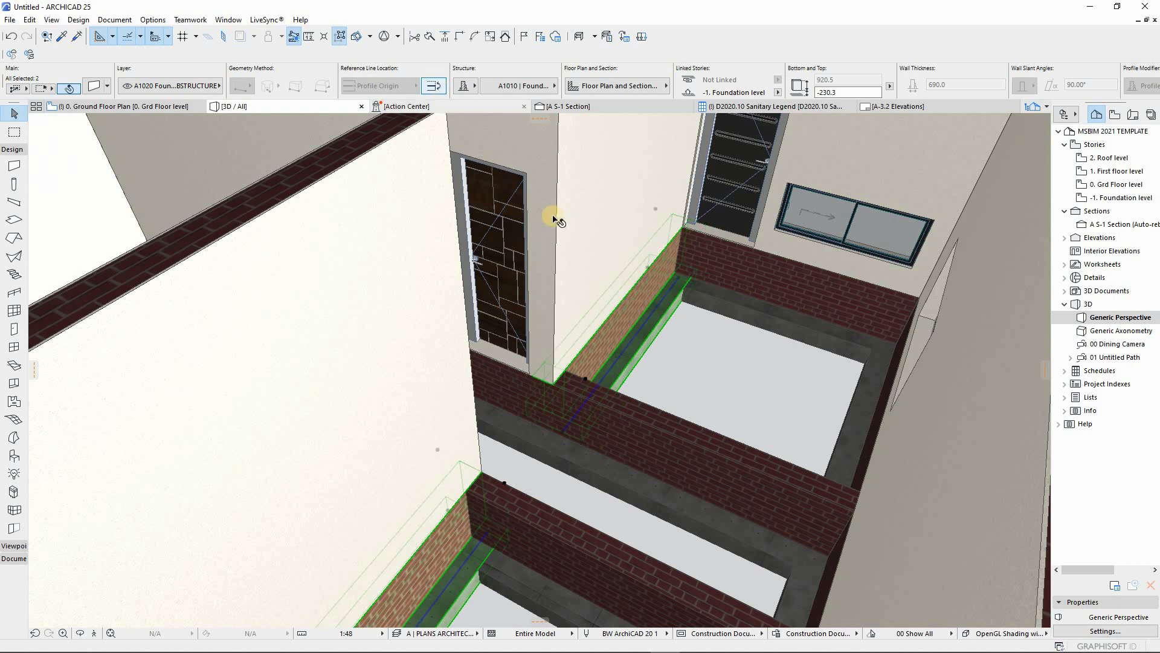
{"action": "key", "text": "Escape"}
Try to trim the foundation wall that crosses the large room from the passage corner
{"action": "middle_click_drag", "start_coordinate": [564, 337], "coordinate": [586, 345], "text": "shift"}
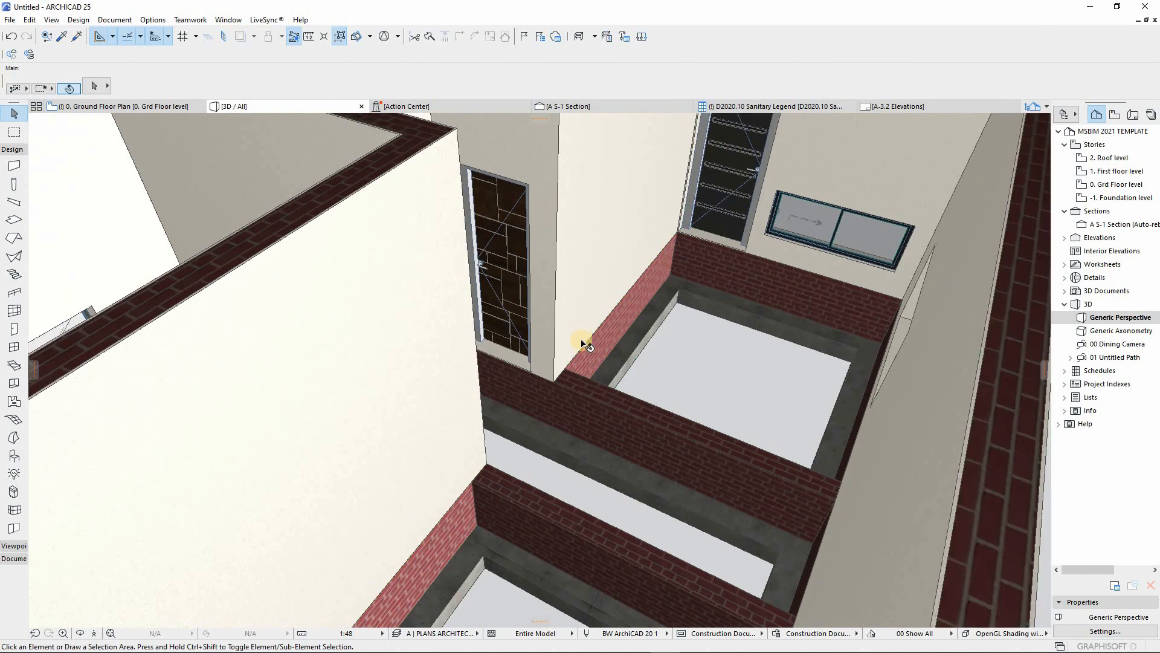
{"action": "middle_click_drag", "start_coordinate": [514, 461], "coordinate": [701, 462], "text": "shift"}
{"action": "left_click", "coordinate": [698, 455]}
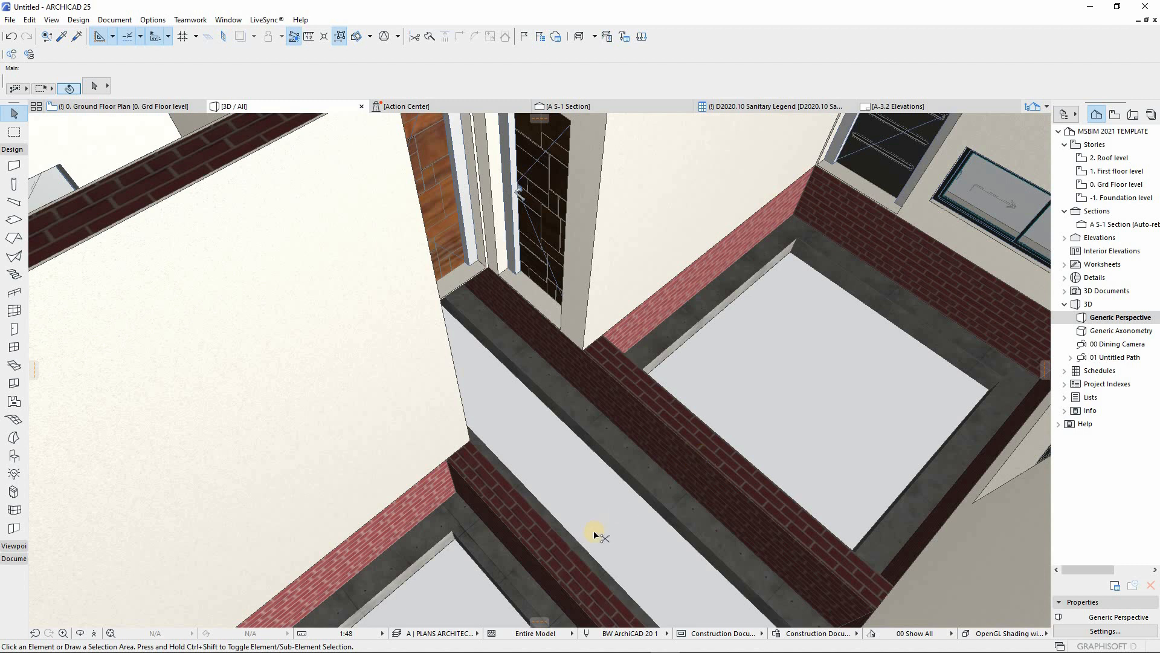
{"action": "key", "text": "Delete"}
{"action": "key", "text": "ctrl+z"}
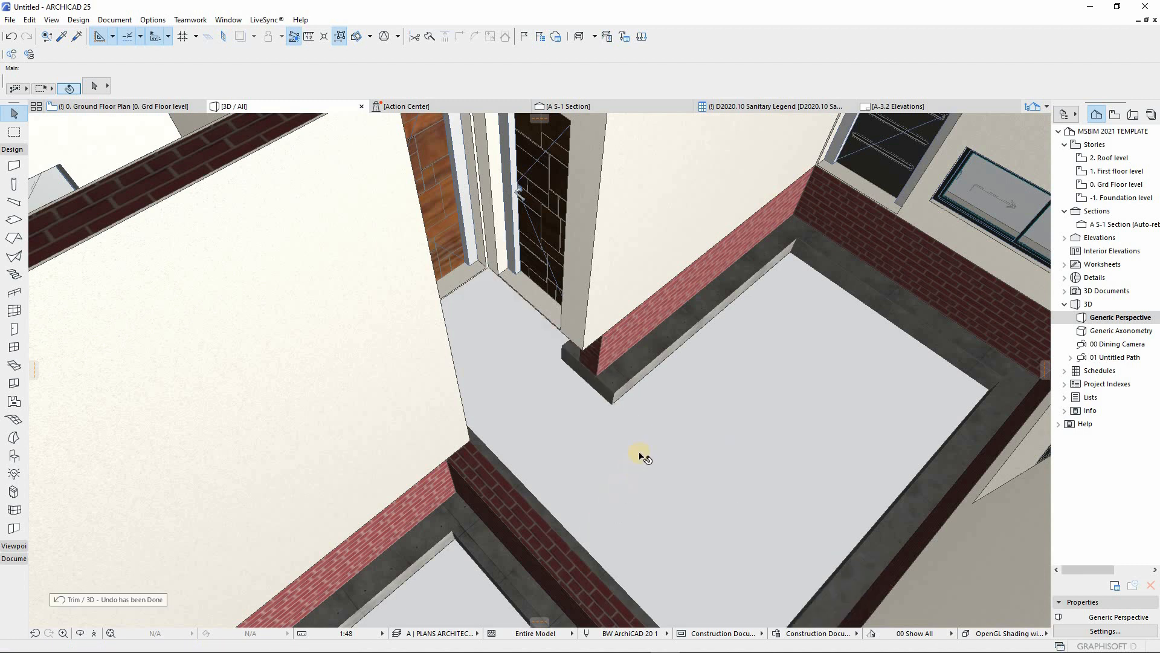
Join the crossing foundation wall nearest the slatted door with the adjoining new foundation wall at the passage corner
{"action": "left_click", "coordinate": [680, 315]}
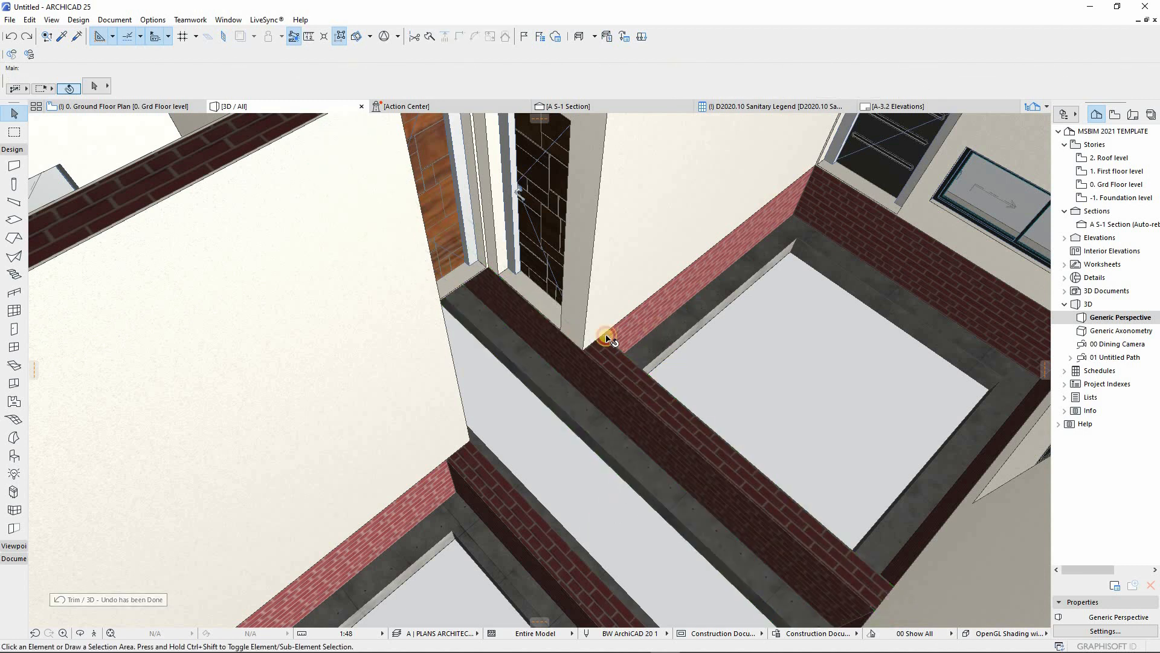
{"action": "left_click", "coordinate": [546, 337], "text": "shift"}
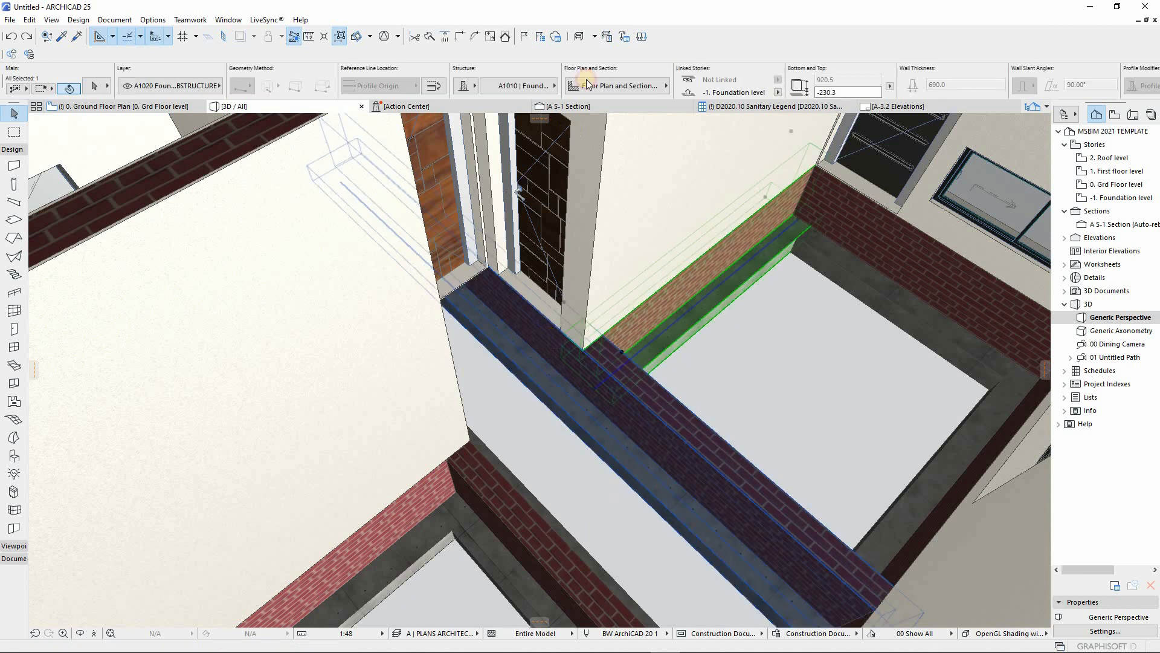
{"action": "left_click", "coordinate": [460, 39]}
{"action": "left_click", "coordinate": [584, 407]}
Join the other crossing foundation wall with its new foundation wall at the opposite passage corner
{"action": "left_click", "coordinate": [453, 492]}
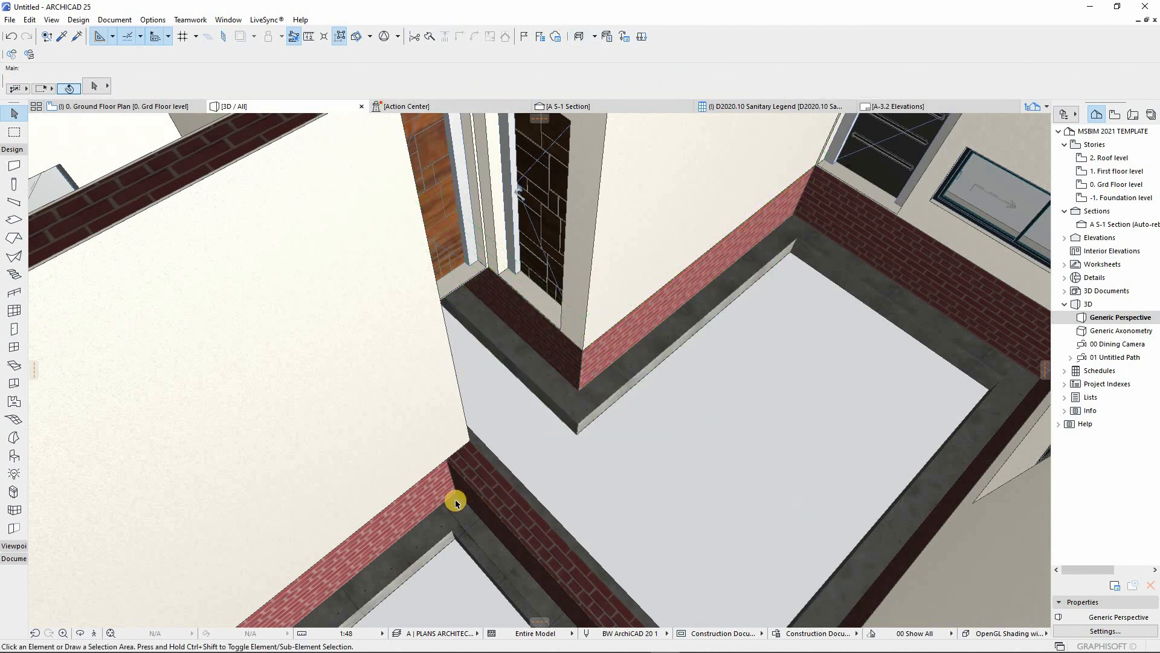
{"action": "scroll", "coordinate": [450, 490], "scroll_direction": "down", "scroll_amount": 3}
{"action": "left_click", "coordinate": [451, 491]}
{"action": "left_click", "coordinate": [525, 487], "text": "shift"}
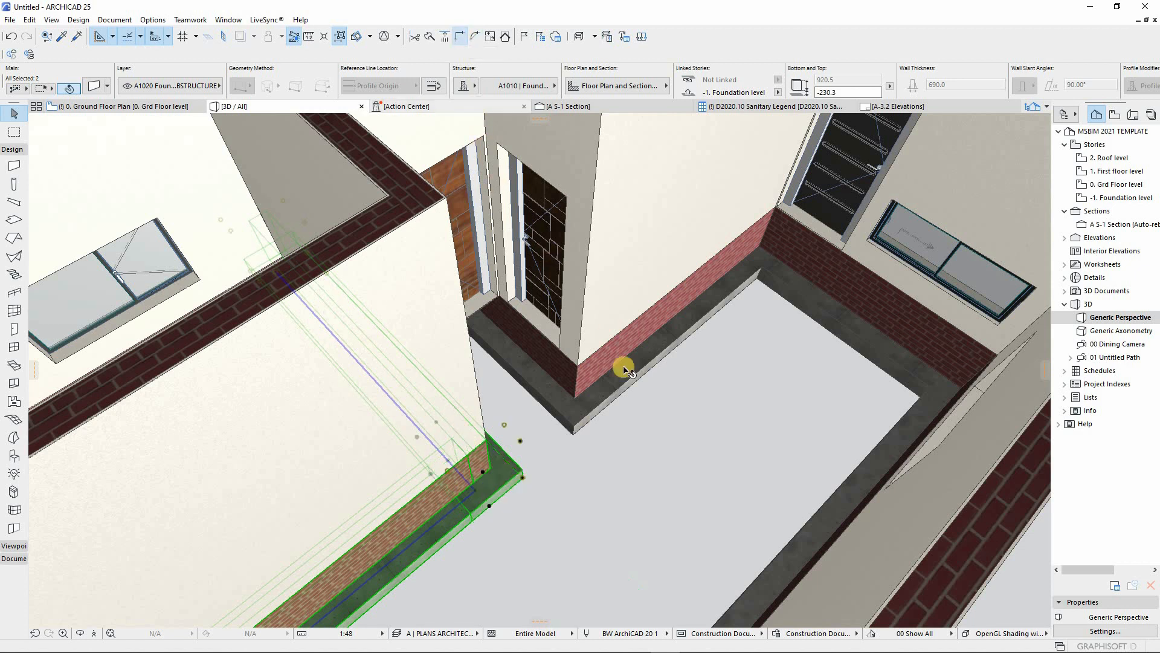
{"action": "left_click", "coordinate": [651, 430]}
Copy the wall with the wooden door at the end of the passage 3100 mm straight down to foundation level
{"action": "middle_click_drag", "start_coordinate": [428, 436], "coordinate": [693, 339], "text": "shift"}
{"action": "scroll", "coordinate": [619, 332], "scroll_direction": "up", "scroll_amount": 6}
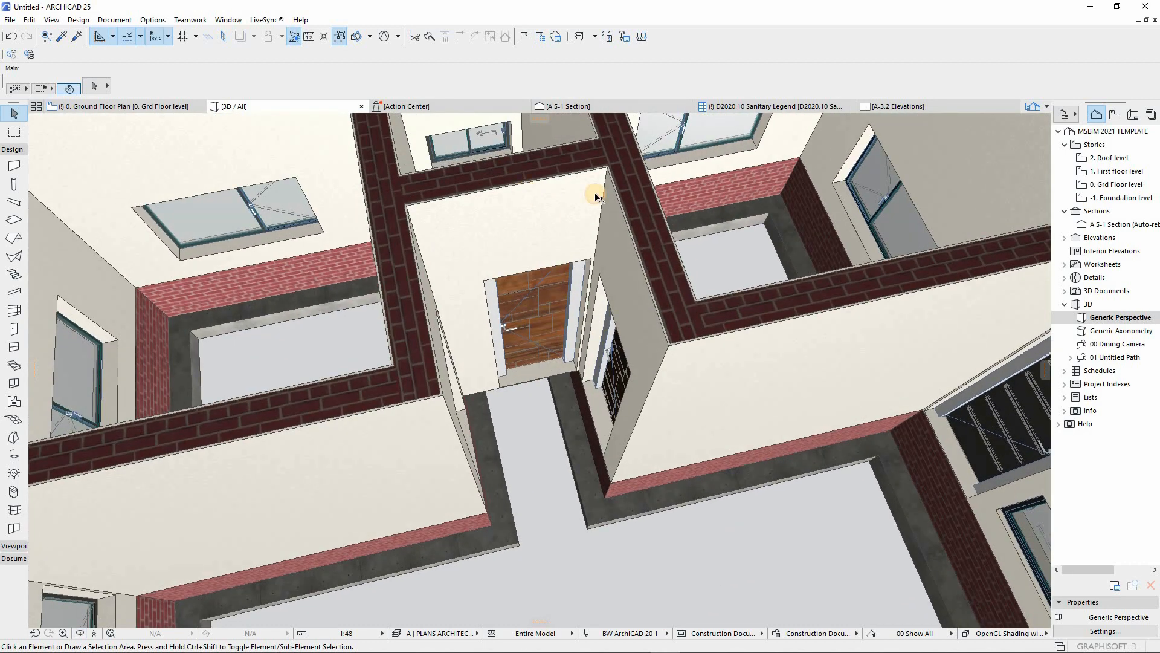
{"action": "left_click", "coordinate": [605, 192]}
{"action": "left_click", "coordinate": [606, 167]}
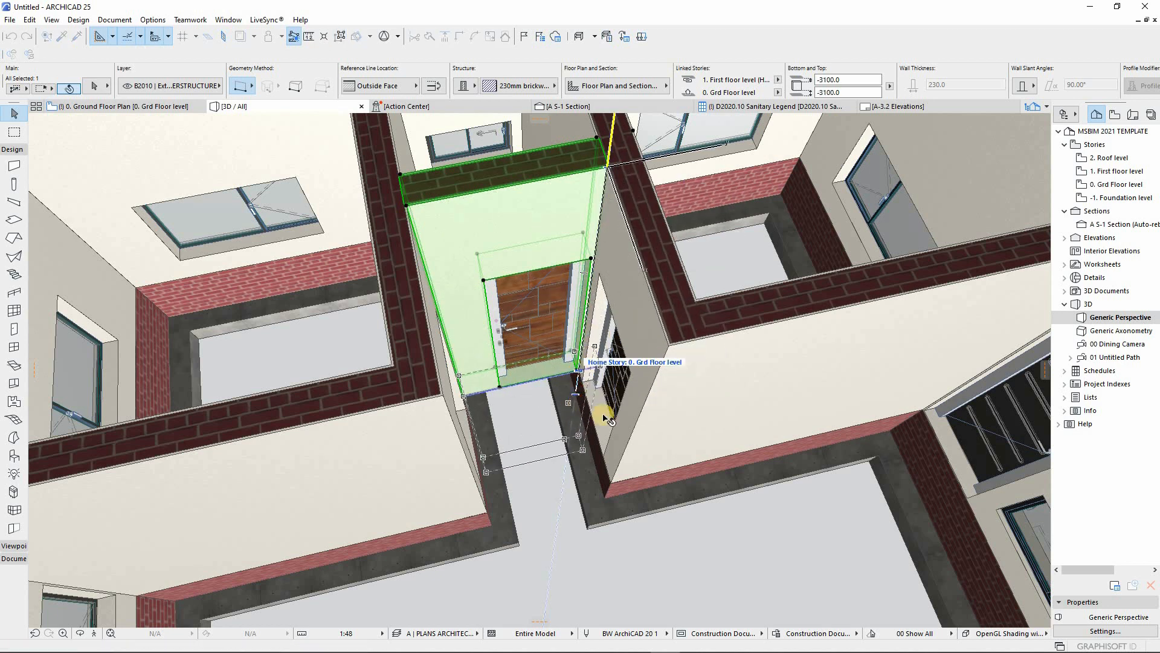
{"action": "left_click", "coordinate": [600, 473]}
{"action": "scroll", "coordinate": [595, 465], "scroll_direction": "up", "scroll_amount": 5}
{"action": "key", "text": "Escape"}
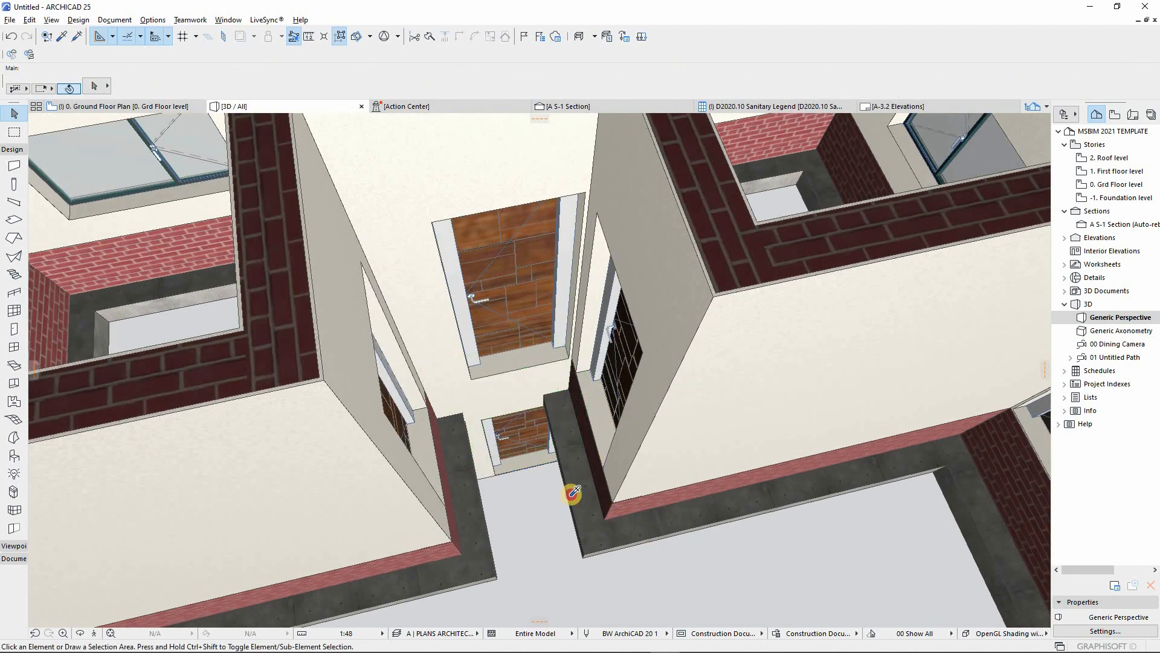
Flip the copied foundation wall at the end of the passage on its reference line
{"action": "left_click", "coordinate": [568, 486], "text": "alt"}
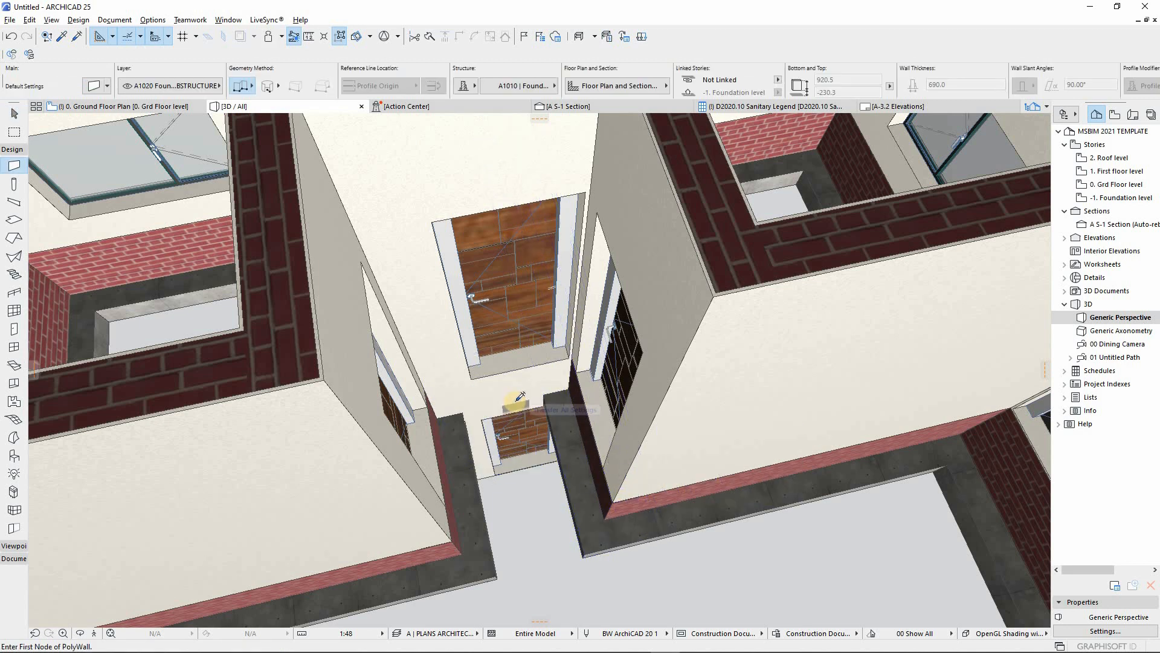
{"action": "scroll", "coordinate": [484, 423], "scroll_direction": "up", "scroll_amount": 3}
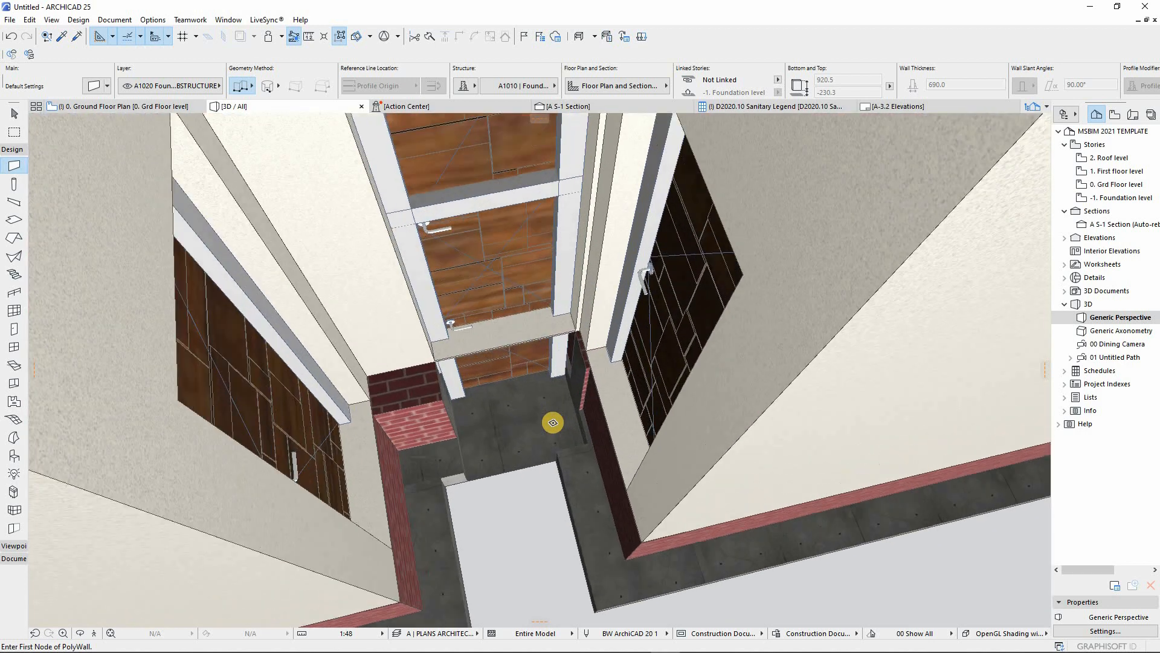
{"action": "key", "text": "Escape"}
{"action": "left_click", "coordinate": [434, 385]}
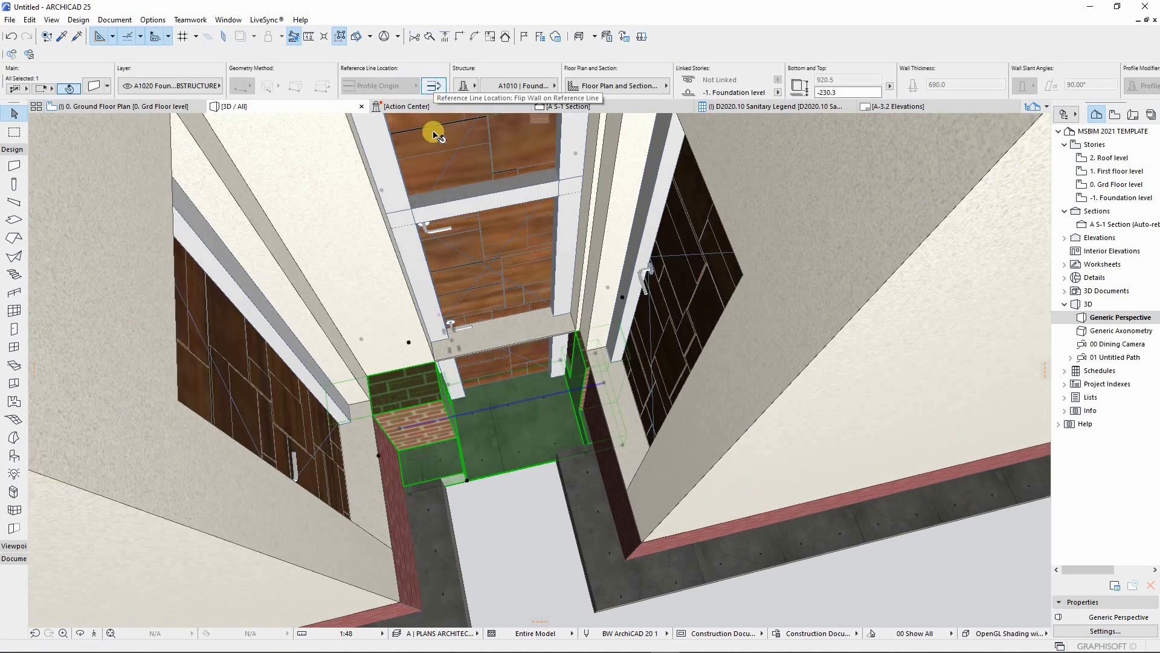
{"action": "left_click", "coordinate": [433, 86]}
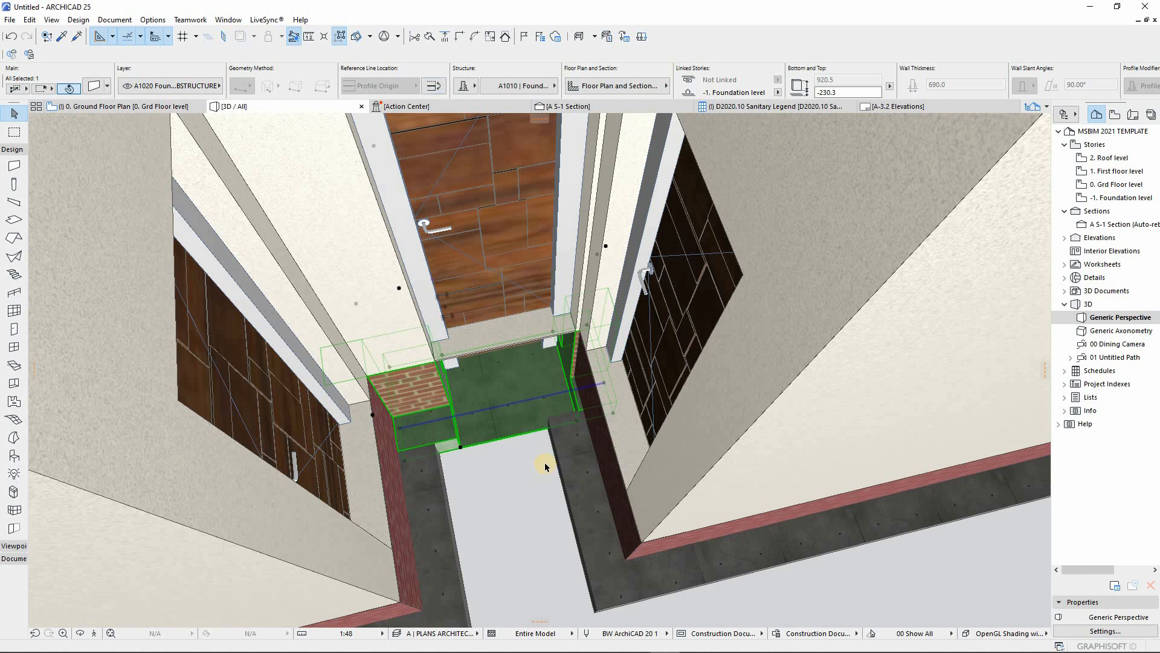
{"action": "key", "text": "Escape"}
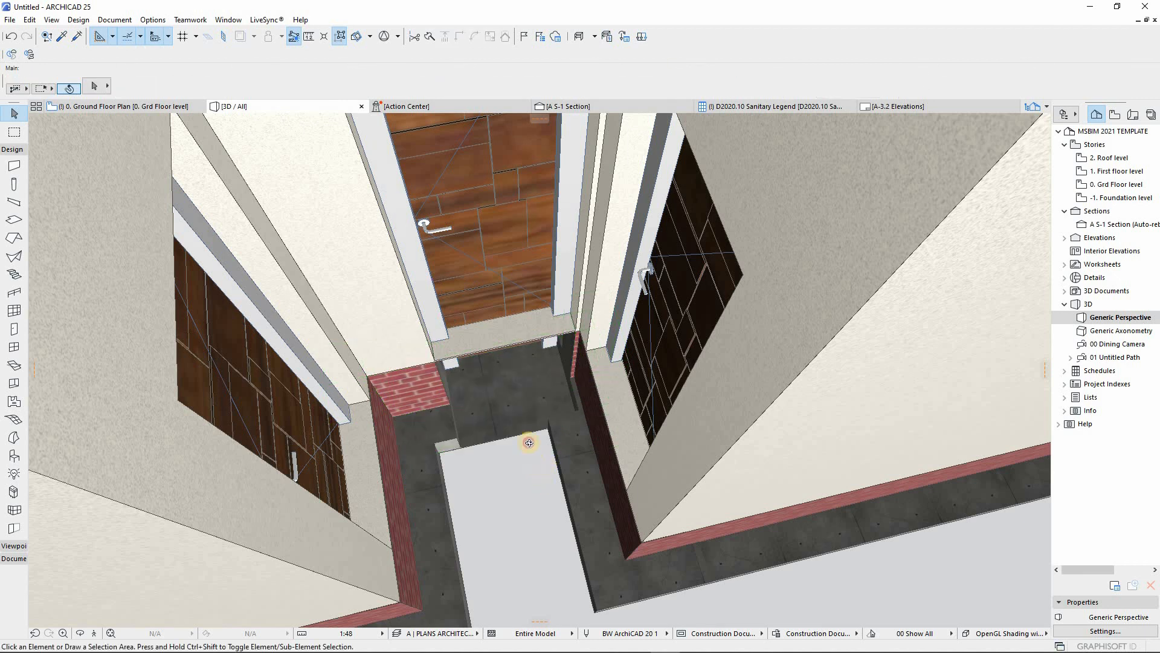
Delete the duplicated wooden door from the foundation wall at the end of the passage
{"action": "middle_click_drag", "start_coordinate": [531, 437], "coordinate": [491, 286], "text": "shift"}
{"action": "scroll", "coordinate": [491, 287], "scroll_direction": "up", "scroll_amount": 2}
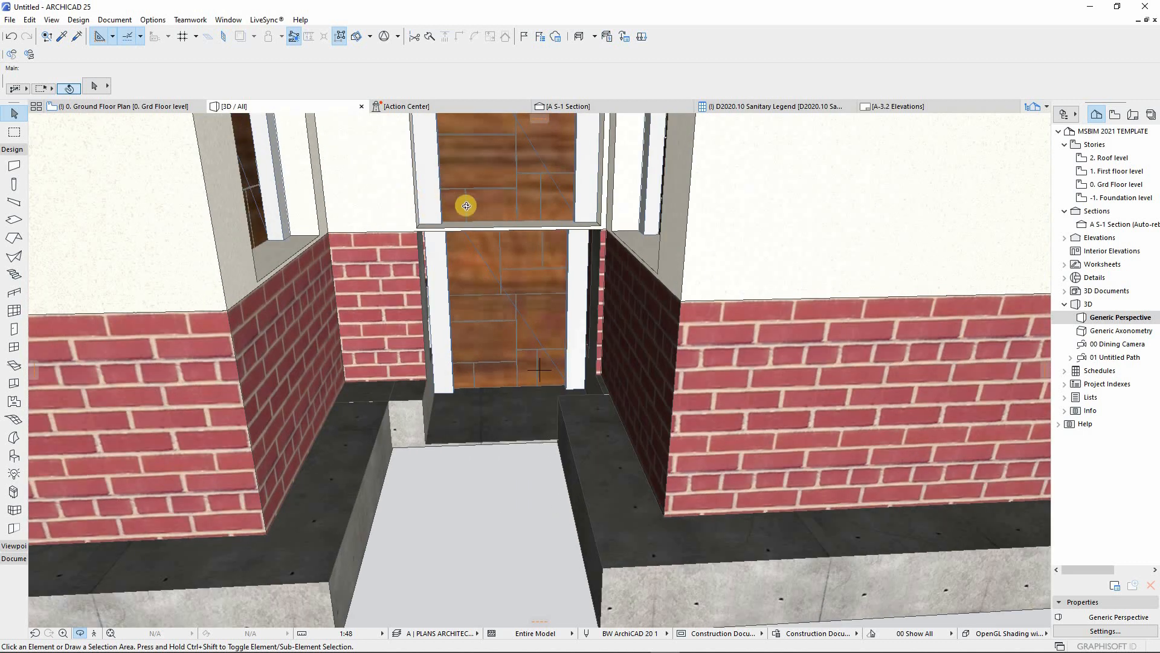
{"action": "left_click", "coordinate": [473, 313]}
{"action": "key", "text": "Delete"}
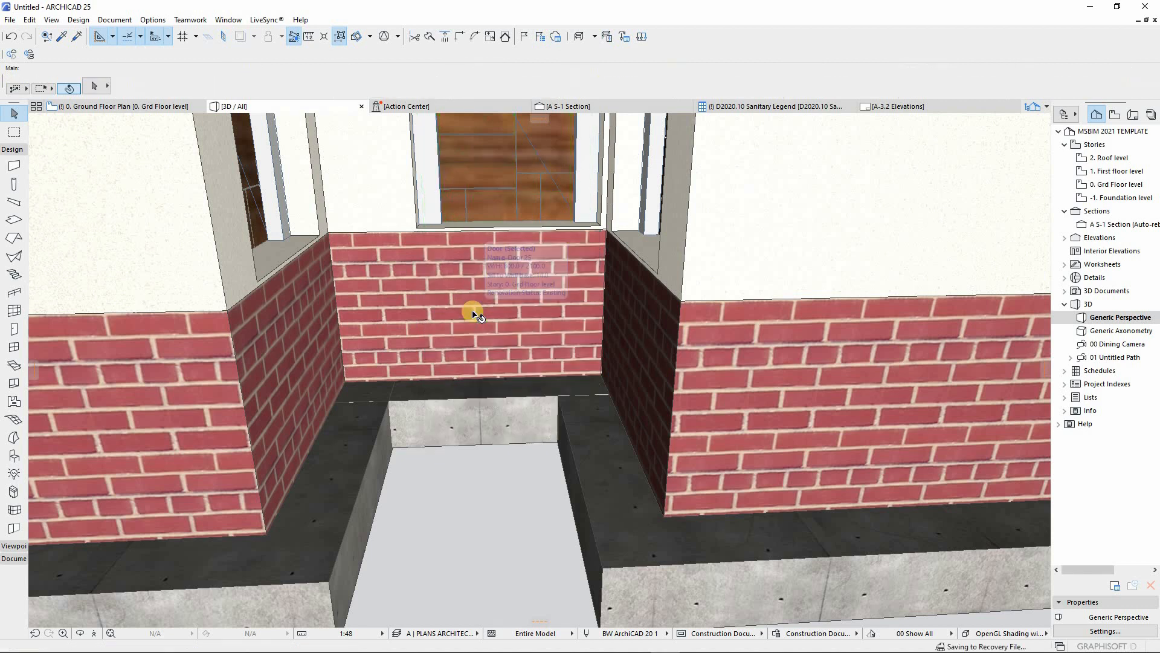
Examine the building's exterior from several sides, checking the foundation walls, windows and entrance door
{"action": "key", "text": "o"}
{"action": "scroll", "coordinate": [441, 479], "scroll_direction": "down", "scroll_amount": 6}
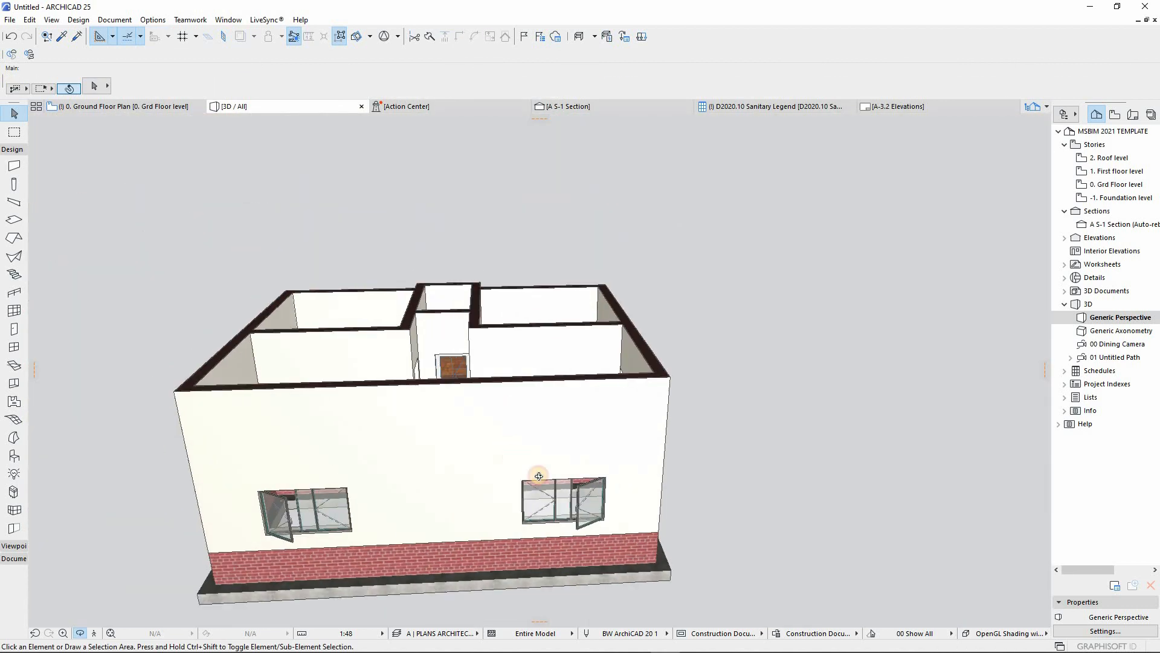
{"action": "left_click_drag", "start_coordinate": [538, 475], "coordinate": [464, 450]}
{"action": "scroll", "coordinate": [432, 376], "scroll_direction": "up", "scroll_amount": 1}
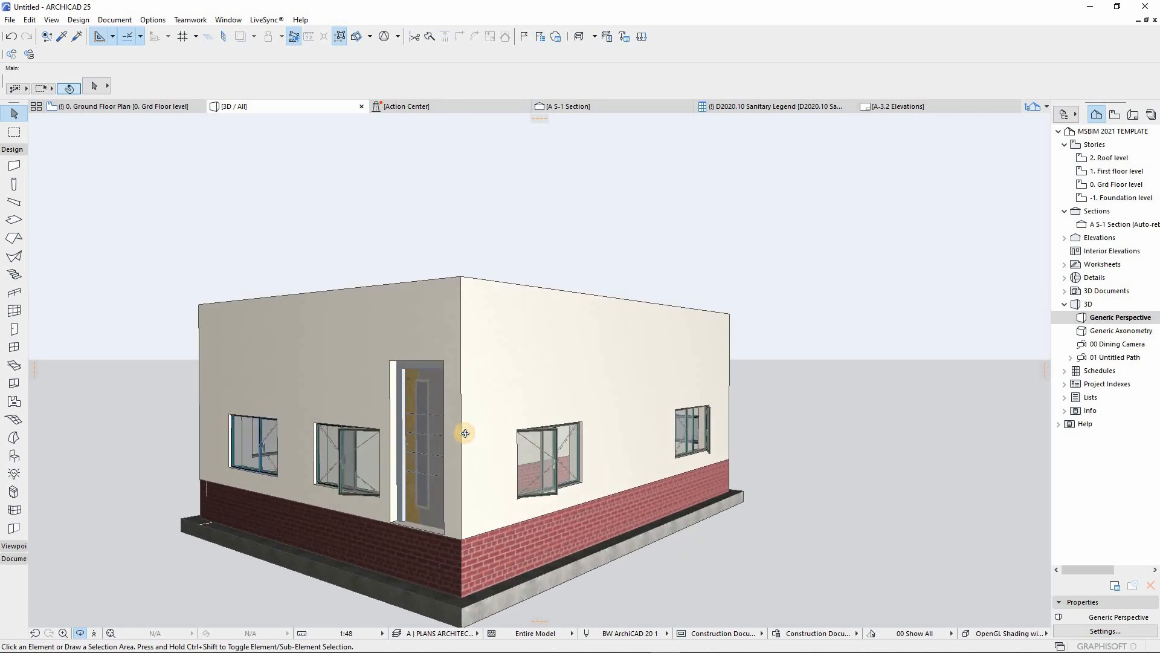
{"action": "left_click_drag", "start_coordinate": [467, 424], "coordinate": [622, 445]}
{"action": "scroll", "coordinate": [622, 445], "scroll_direction": "down", "scroll_amount": 2}
{"action": "left_click_drag", "start_coordinate": [417, 446], "coordinate": [606, 455]}
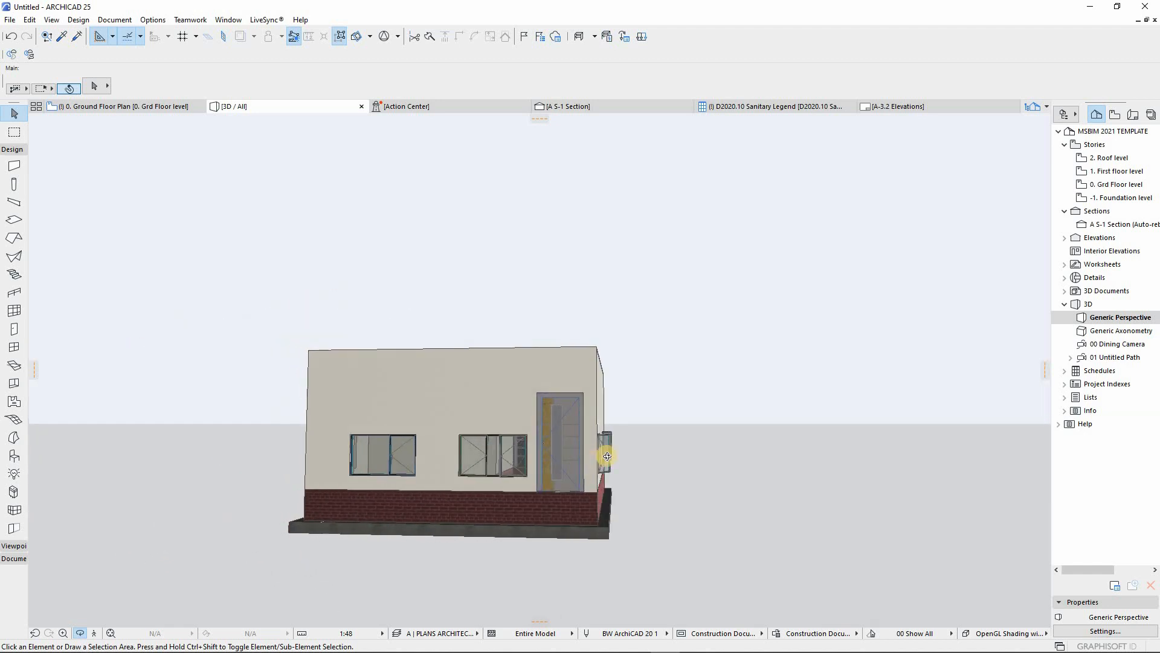
{"action": "left_click_drag", "start_coordinate": [507, 449], "coordinate": [507, 449]}
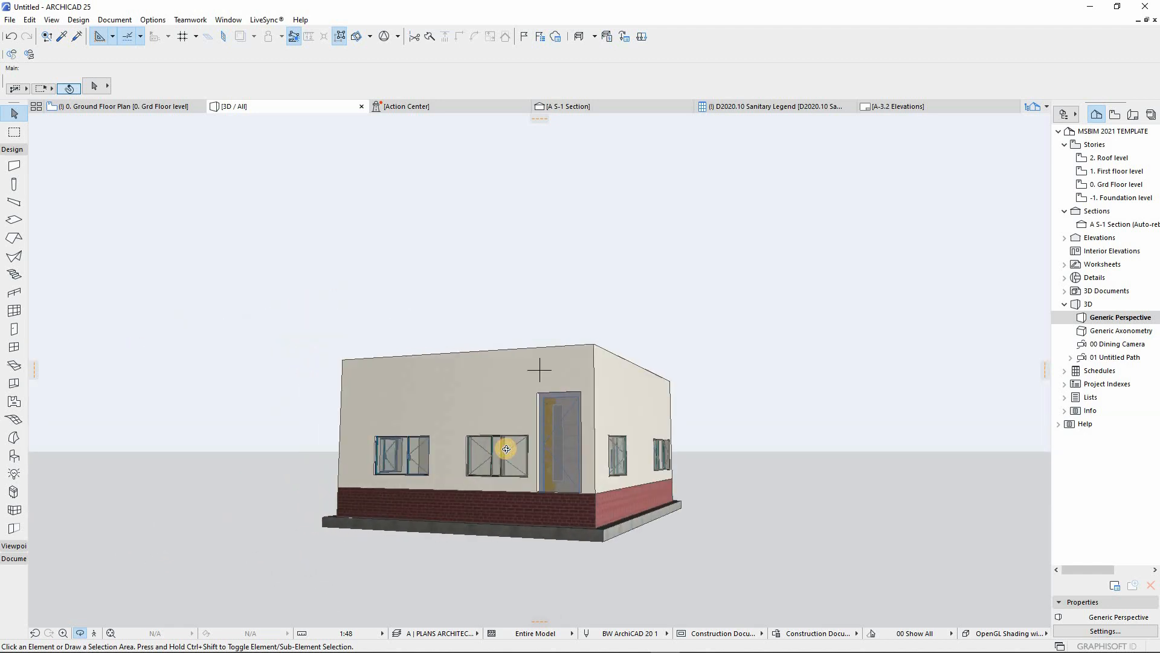
{"action": "scroll", "coordinate": [596, 451], "scroll_direction": "up", "scroll_amount": 2}
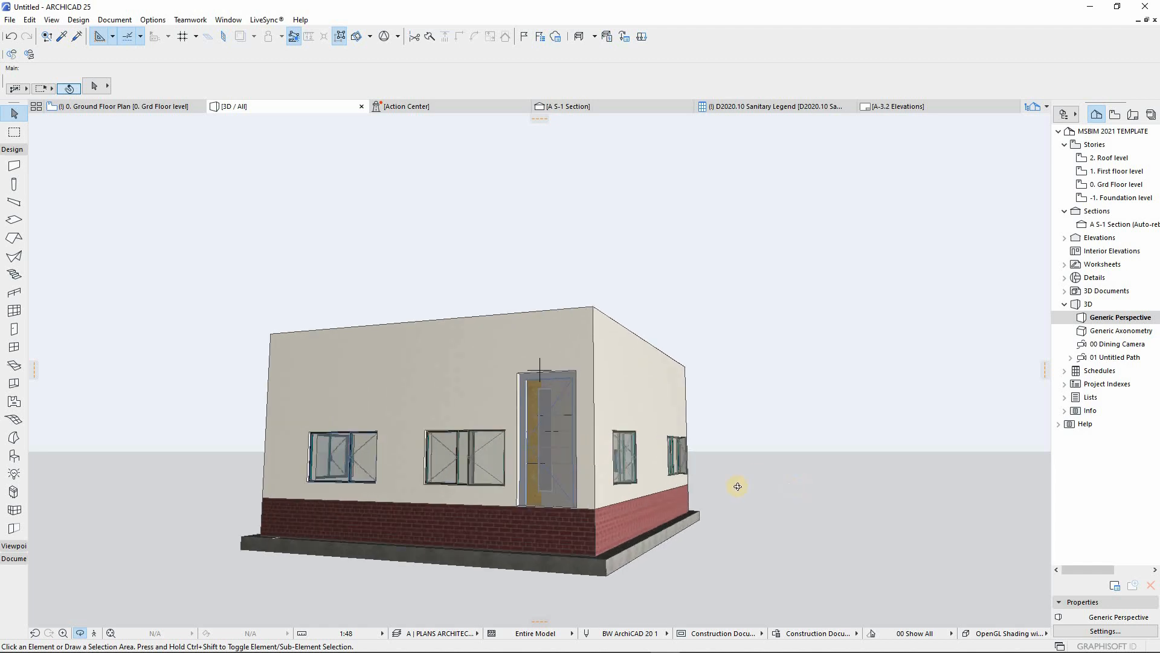
{"action": "scroll", "coordinate": [642, 449], "scroll_direction": "up", "scroll_amount": 3}
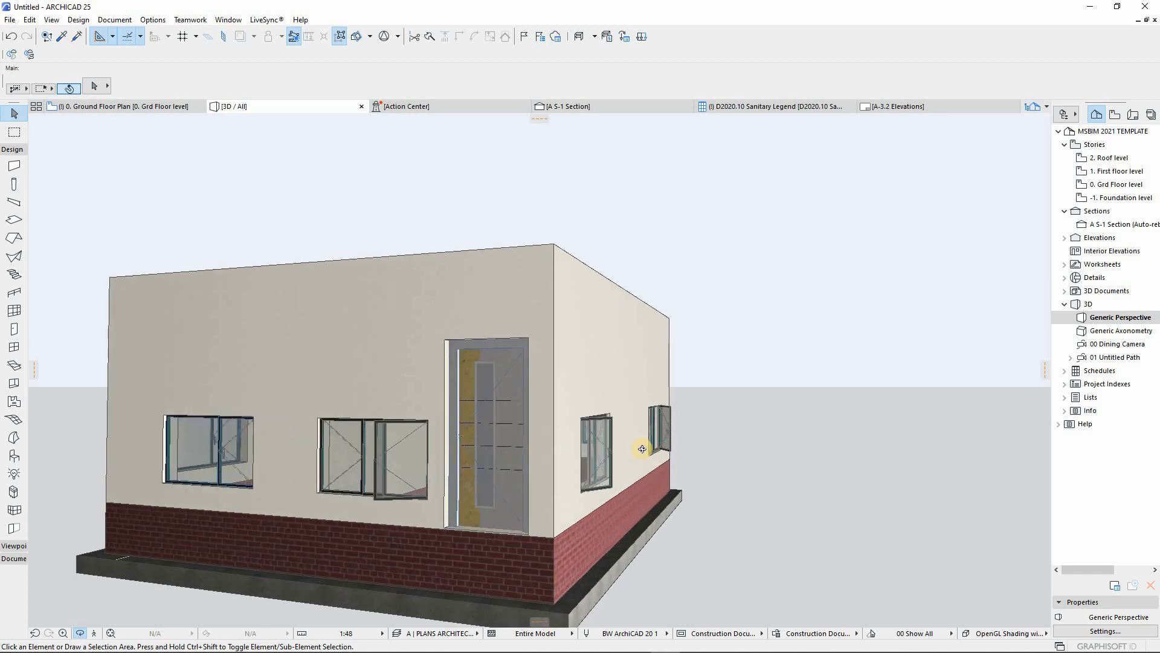
Select all windows in the building and change their vertical anchor to Header to Wall top
{"action": "left_click", "coordinate": [414, 438], "text": "alt"}
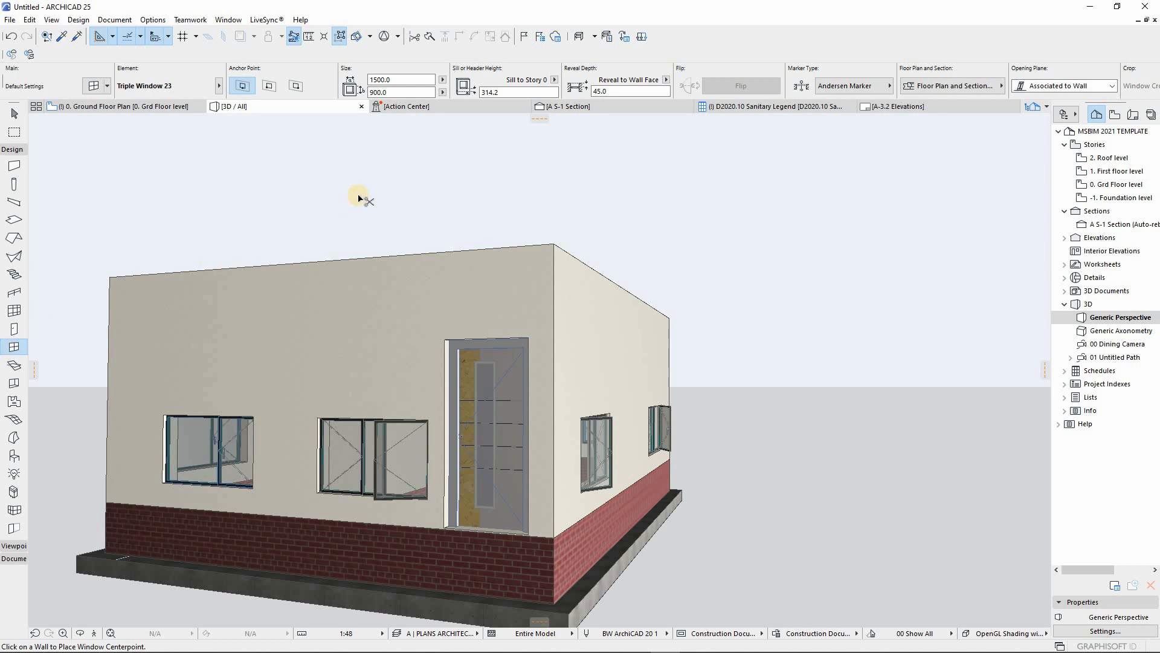
{"action": "key", "text": "ctrl+a"}
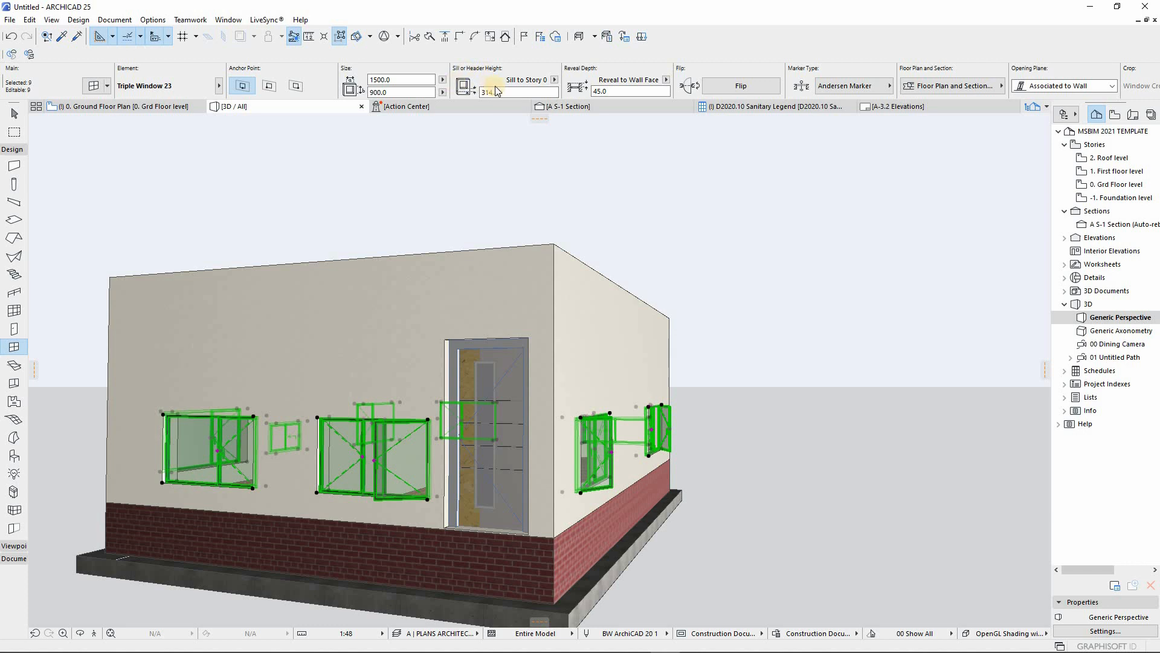
{"action": "left_click", "coordinate": [554, 79]}
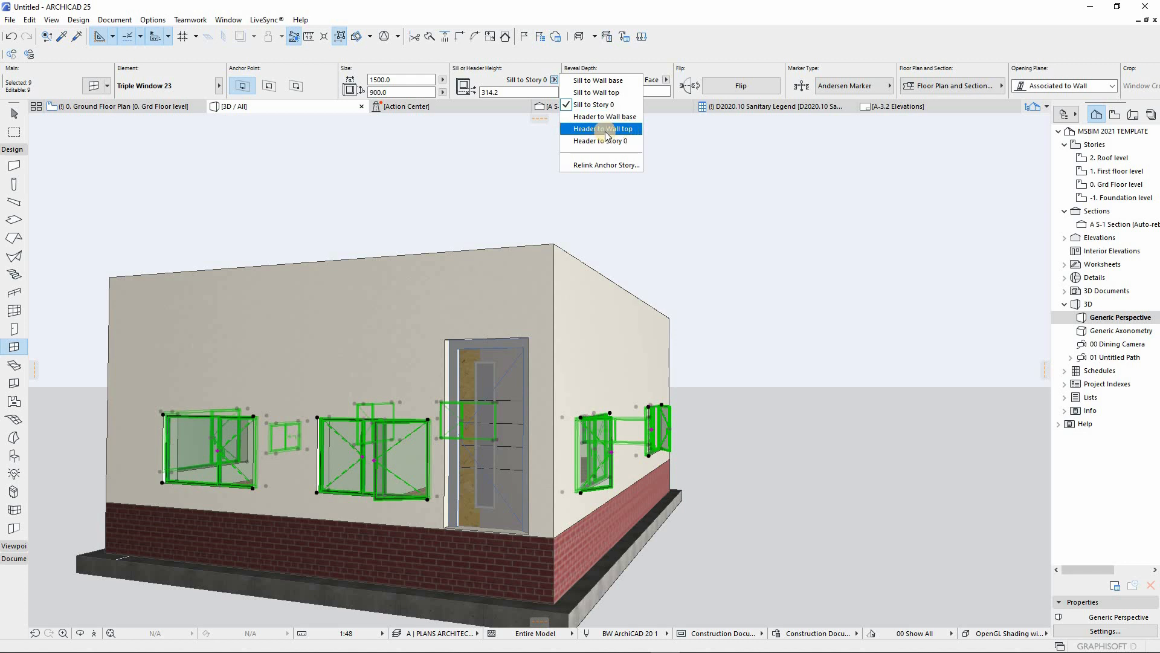
{"action": "left_click", "coordinate": [655, 132]}
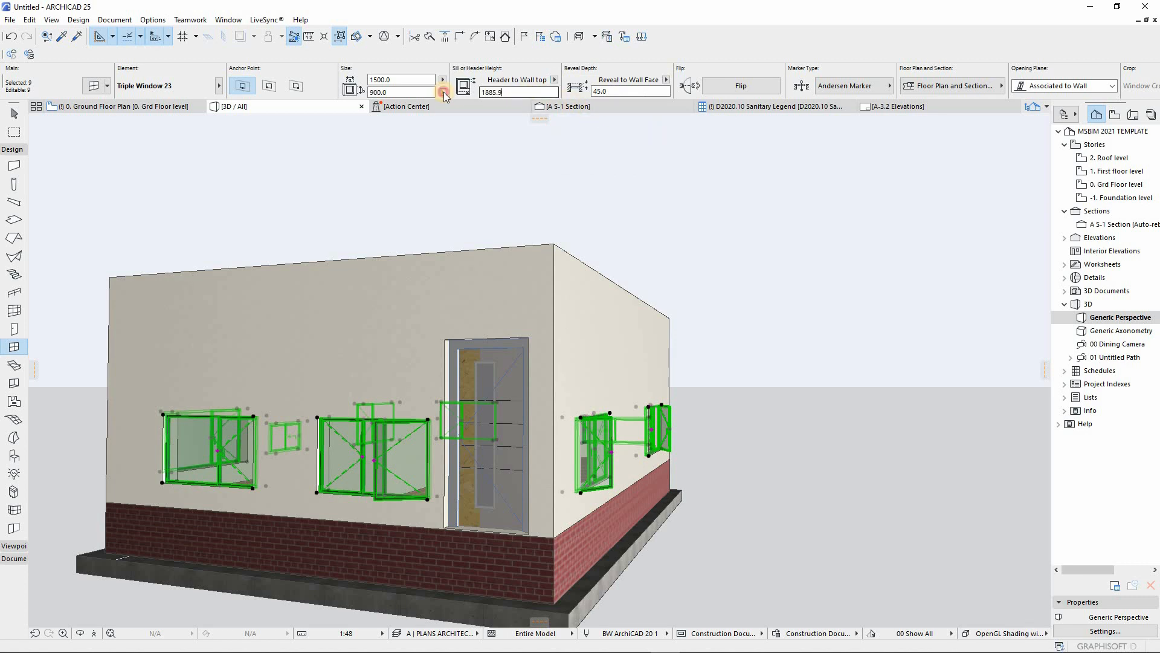
Set the selected windows' header height to 2100, measured from the wall base
{"action": "type", "text": "2100.0"}
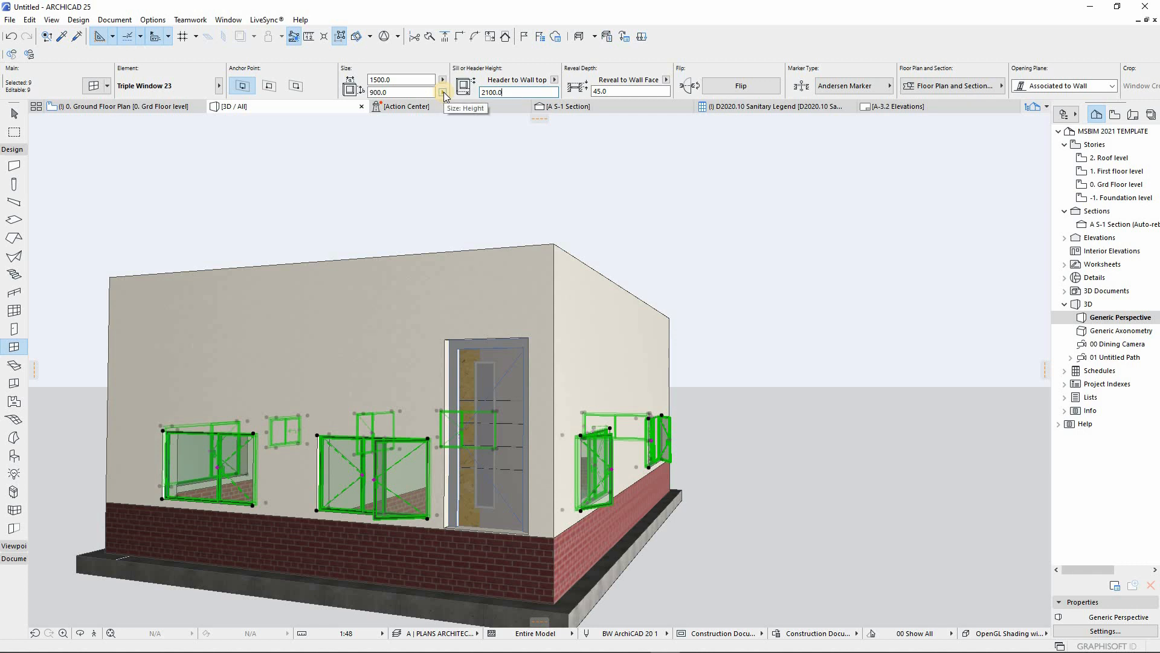
{"action": "left_click", "coordinate": [555, 80]}
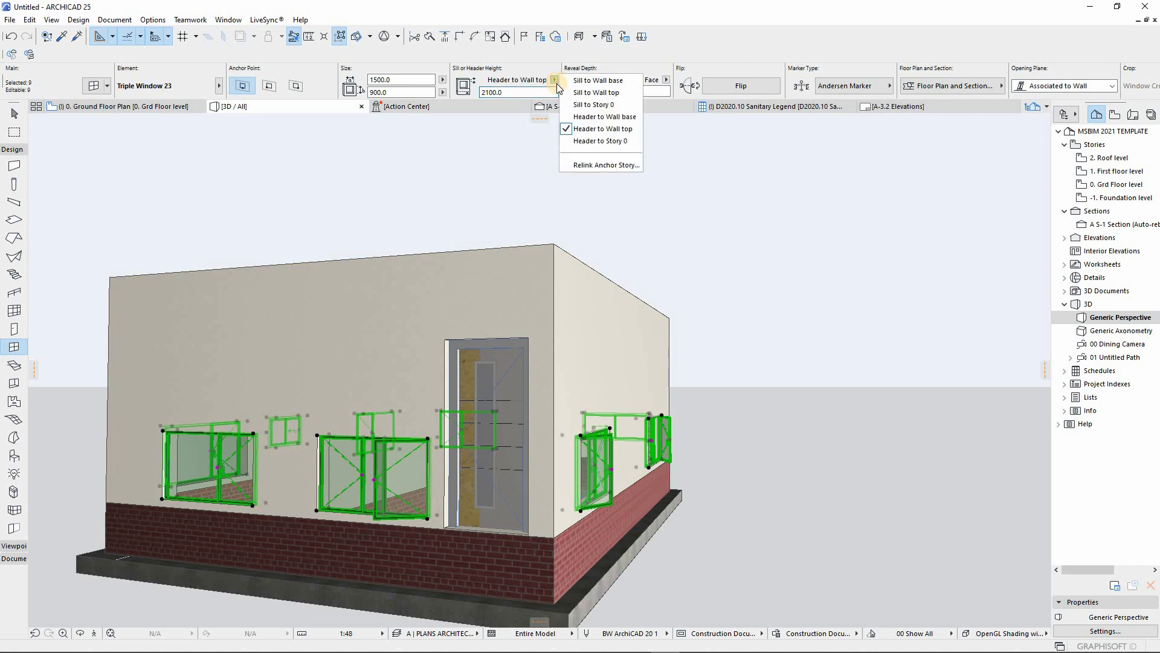
{"action": "left_click", "coordinate": [604, 117]}
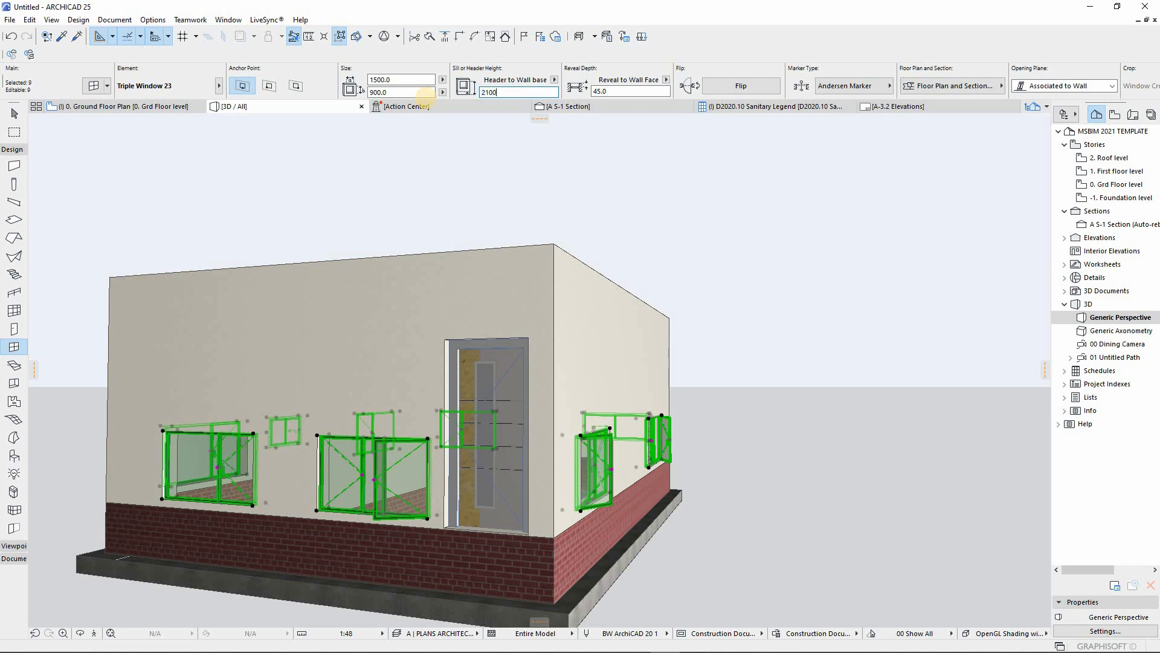
{"action": "key", "text": "Return"}
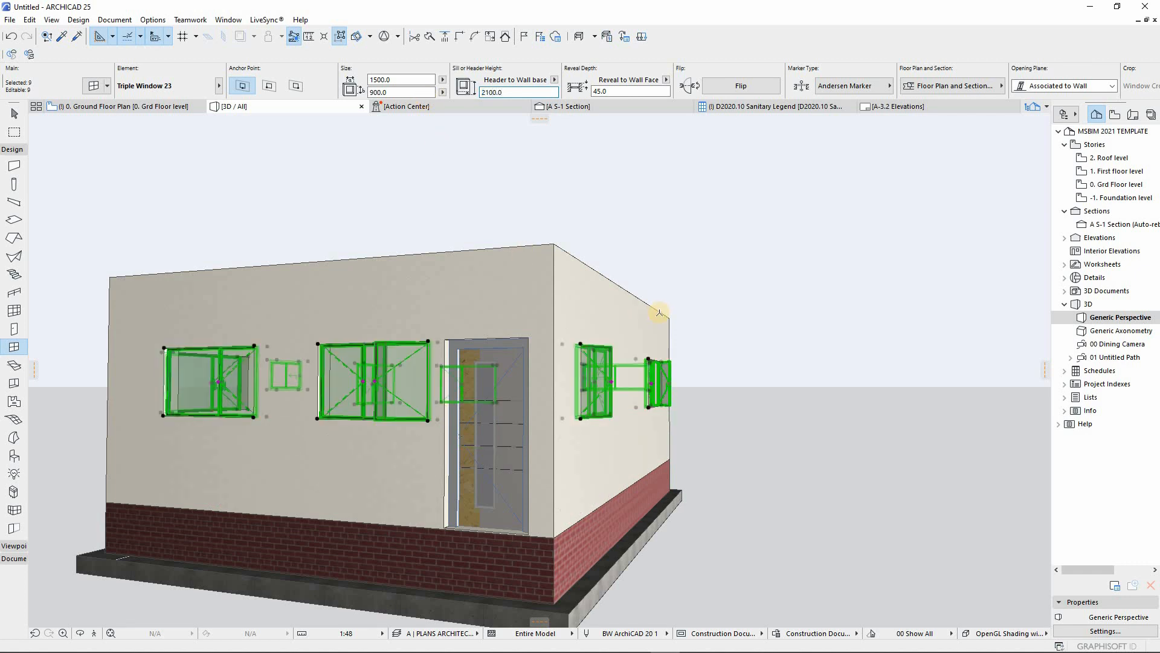
{"action": "middle_click_drag", "start_coordinate": [671, 330], "coordinate": [280, 330], "text": "shift"}
{"action": "middle_click_drag", "start_coordinate": [401, 341], "coordinate": [151, 374], "text": "shift"}
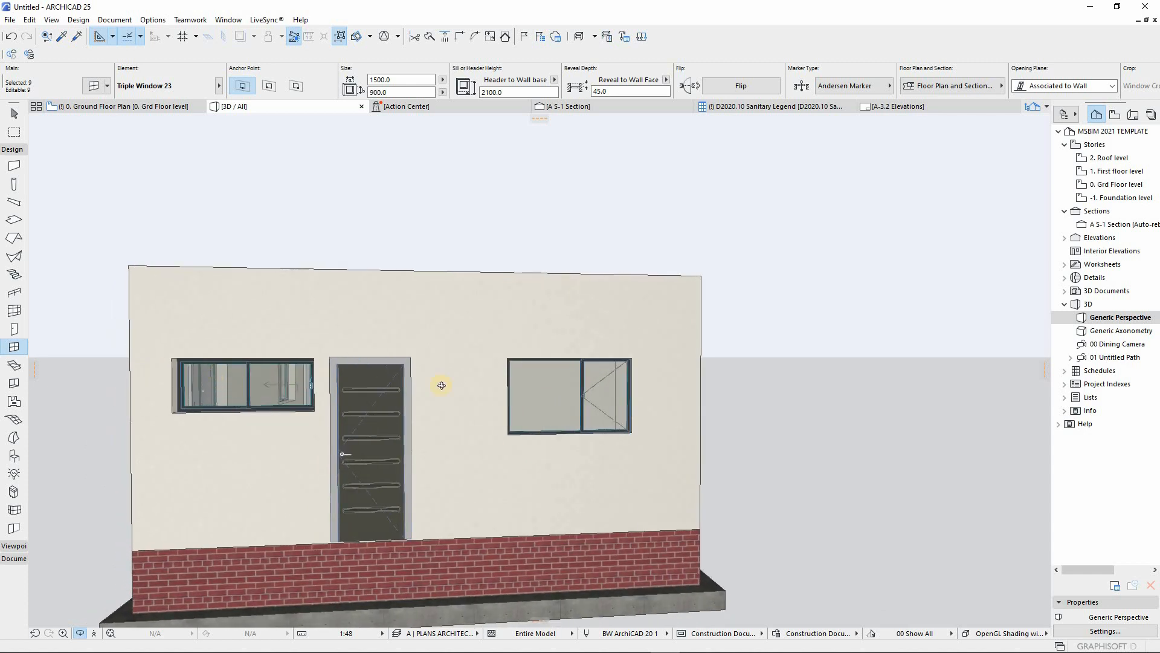
{"action": "middle_click_drag", "start_coordinate": [442, 385], "coordinate": [590, 414], "text": "shift"}
{"action": "middle_click_drag", "start_coordinate": [478, 474], "coordinate": [149, 136], "text": "shift"}
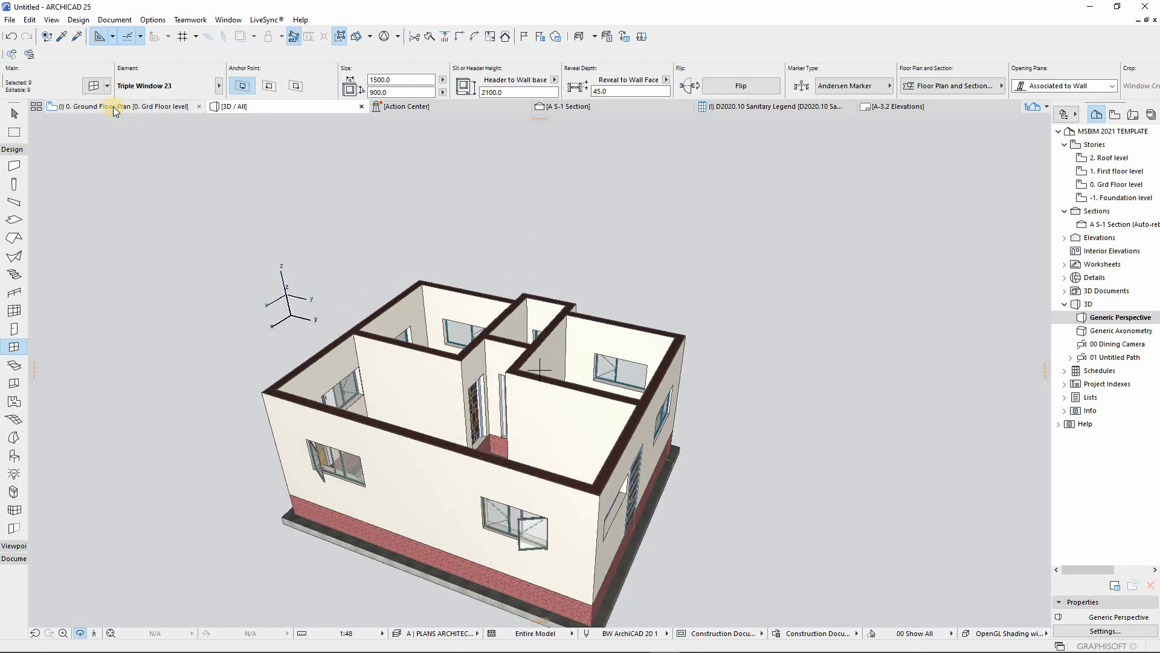
On the ground floor plan, set up the Slab tool with the SLAB ON GRADE favorite and the polygonal geometry method
{"action": "left_click", "coordinate": [114, 106]}
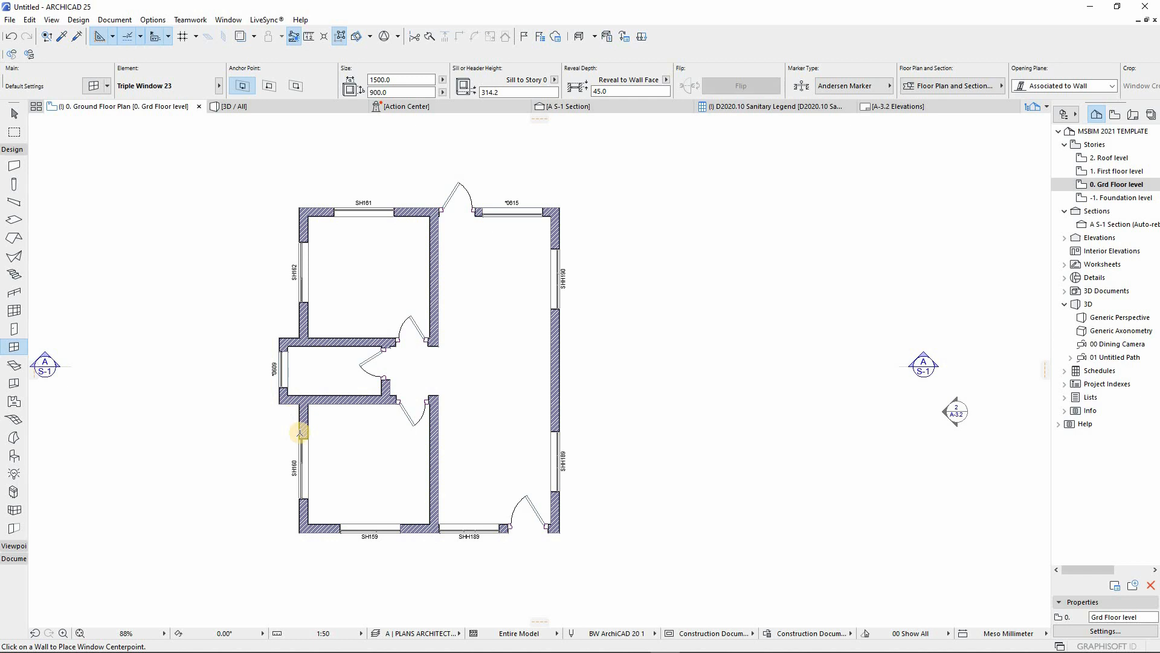
{"action": "scroll", "coordinate": [300, 433], "scroll_direction": "up", "scroll_amount": 1}
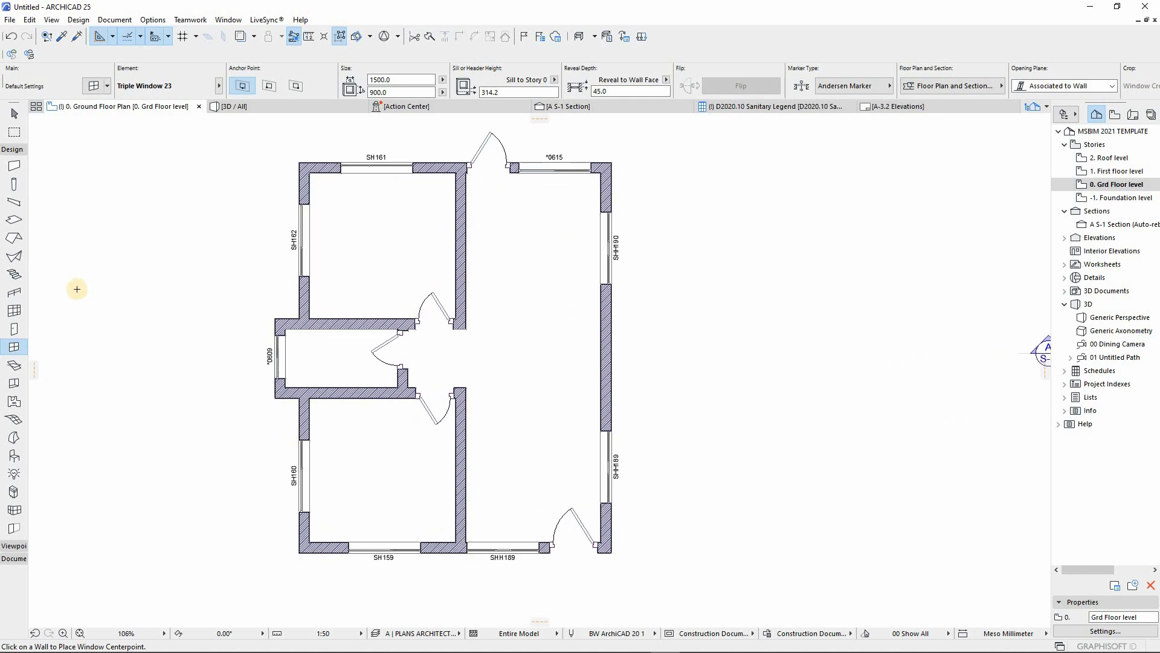
{"action": "left_click", "coordinate": [15, 219]}
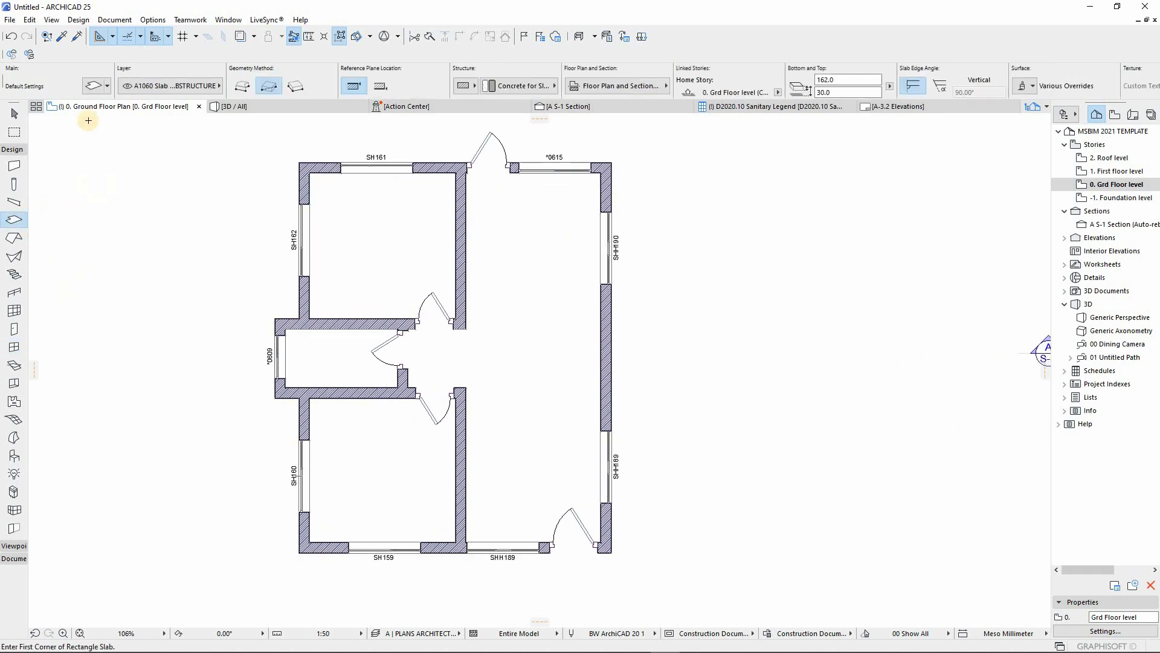
{"action": "left_click", "coordinate": [107, 84]}
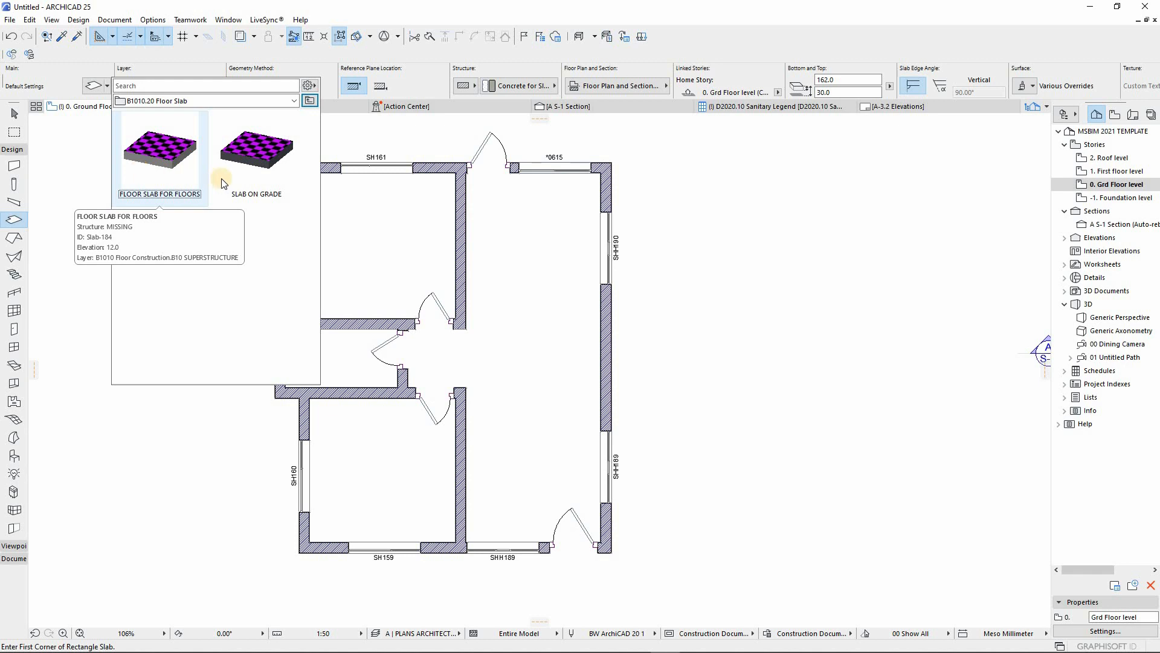
{"action": "left_click", "coordinate": [252, 156]}
{"action": "scroll", "coordinate": [365, 245], "scroll_direction": "down", "scroll_amount": 2}
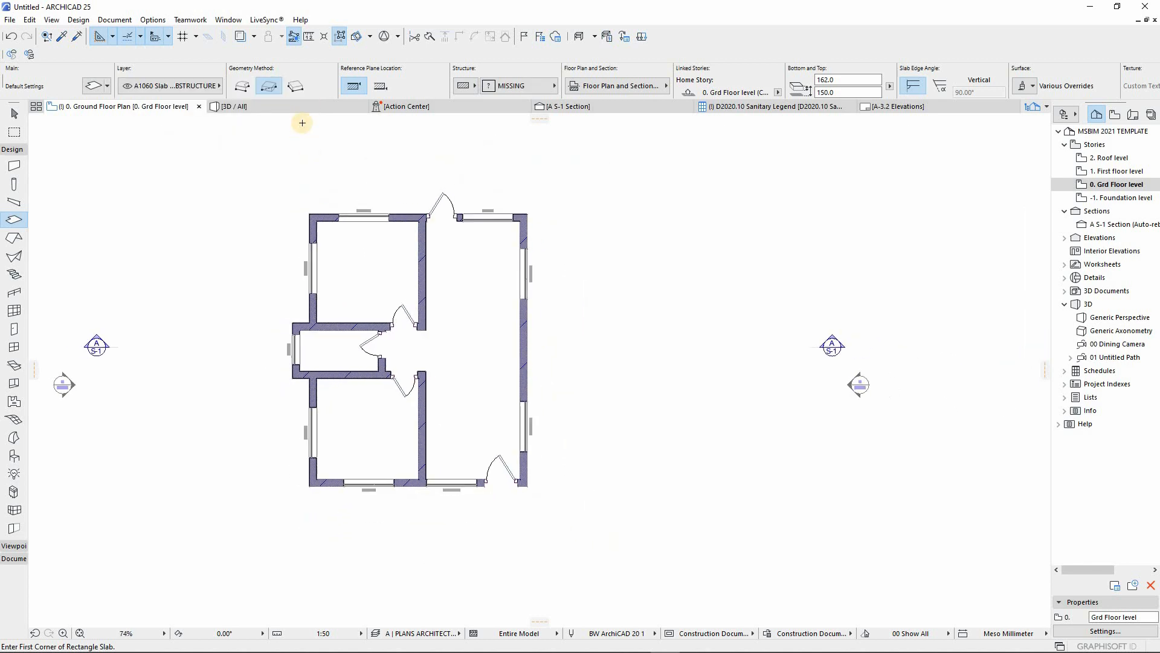
{"action": "scroll", "coordinate": [445, 259], "scroll_direction": "up", "scroll_amount": 3}
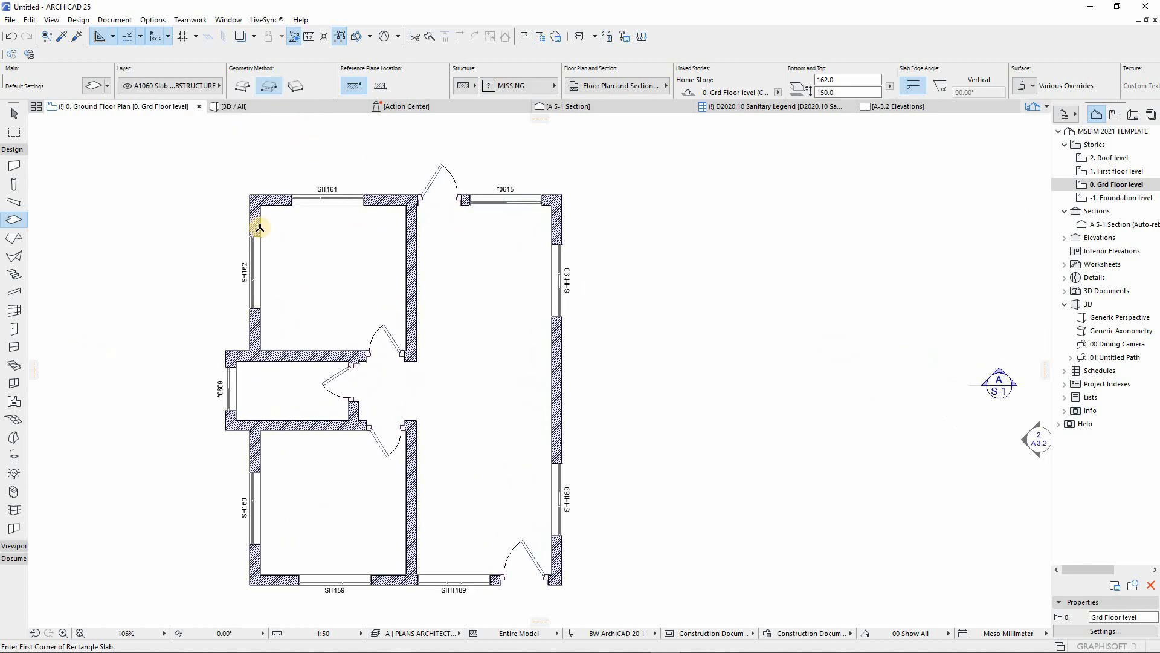
{"action": "left_click", "coordinate": [240, 87]}
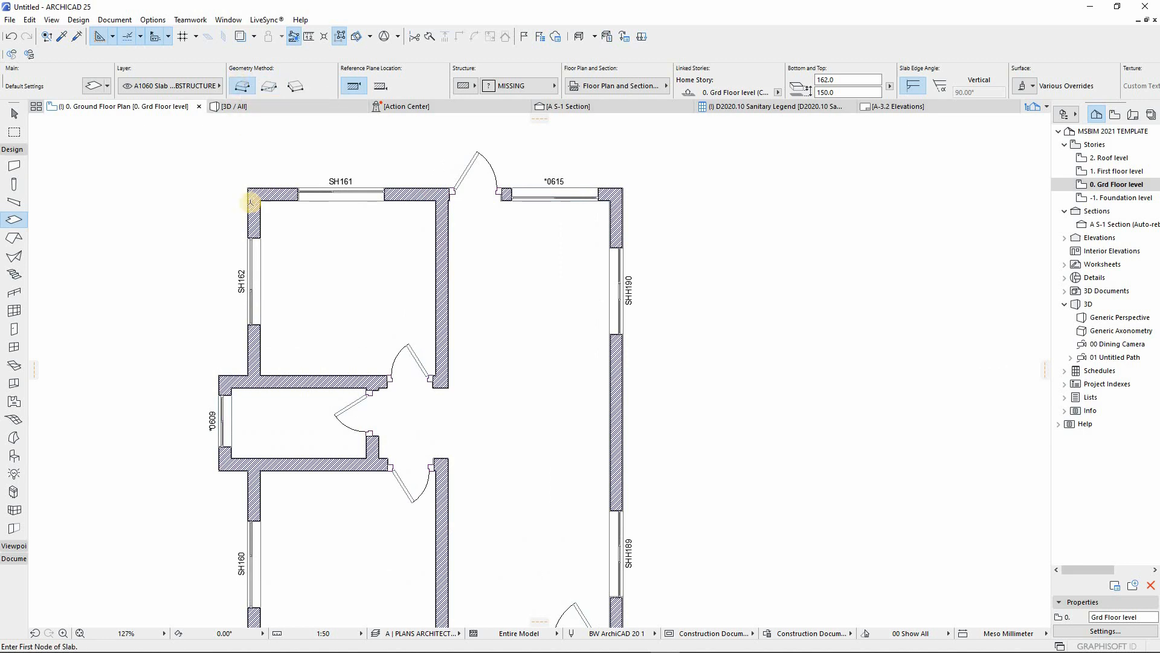
{"action": "scroll", "coordinate": [252, 201], "scroll_direction": "up", "scroll_amount": 10}
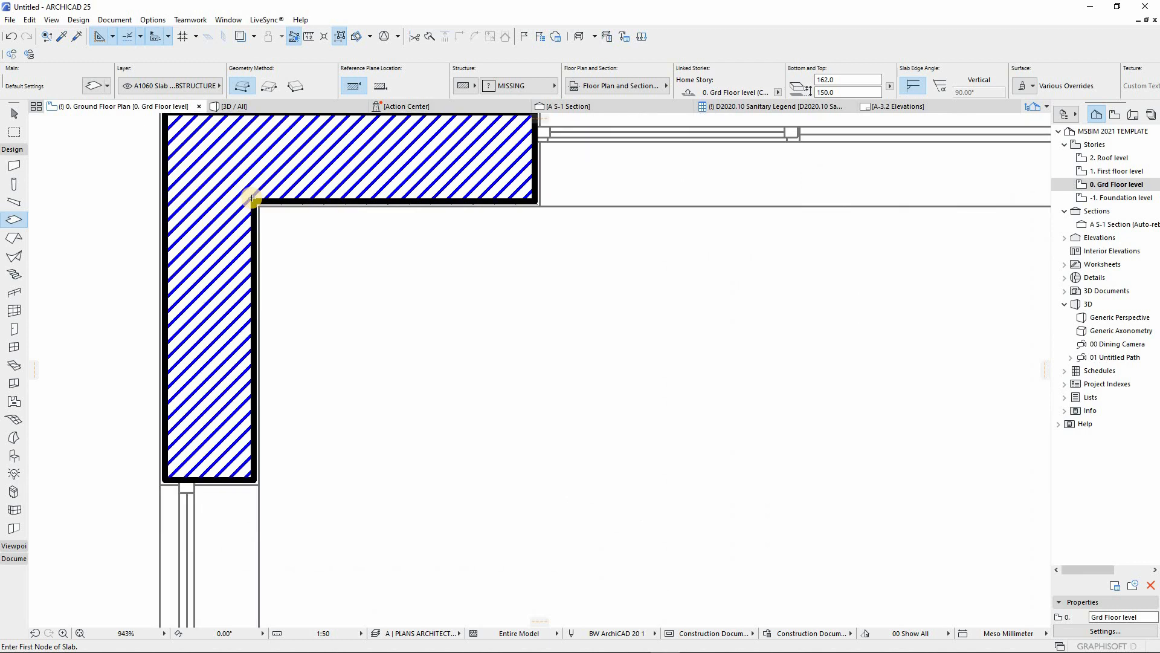
{"action": "left_click", "coordinate": [266, 124]}
{"action": "scroll", "coordinate": [266, 221], "scroll_direction": "down", "scroll_amount": 10}
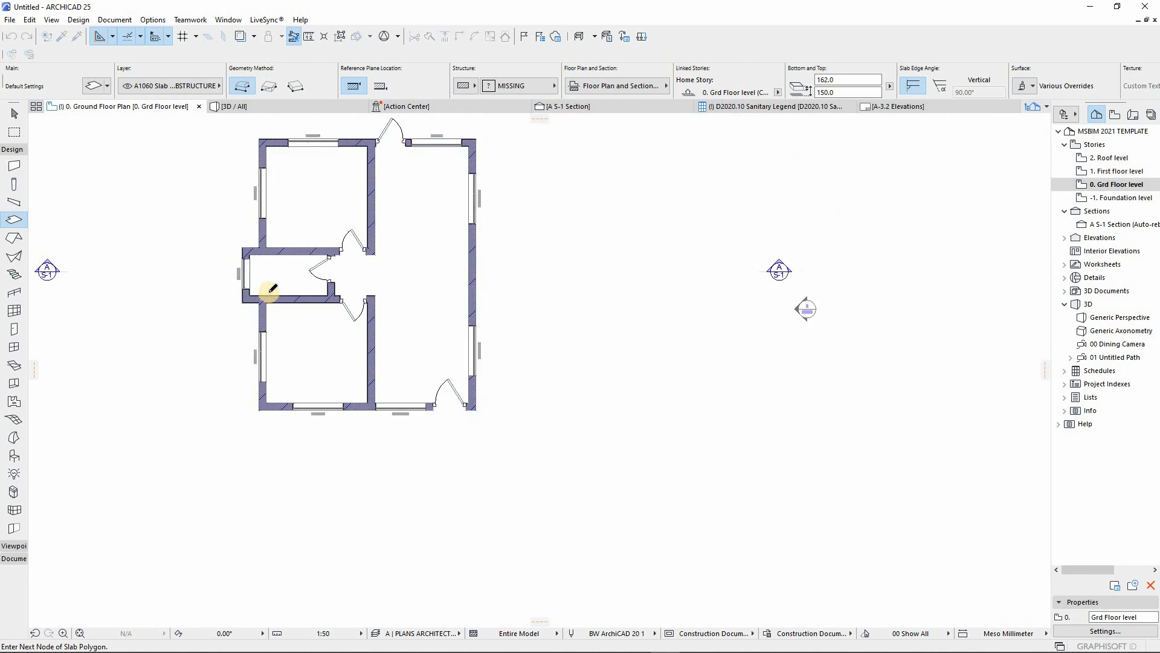
{"action": "scroll", "coordinate": [266, 222], "scroll_direction": "up", "scroll_amount": 10}
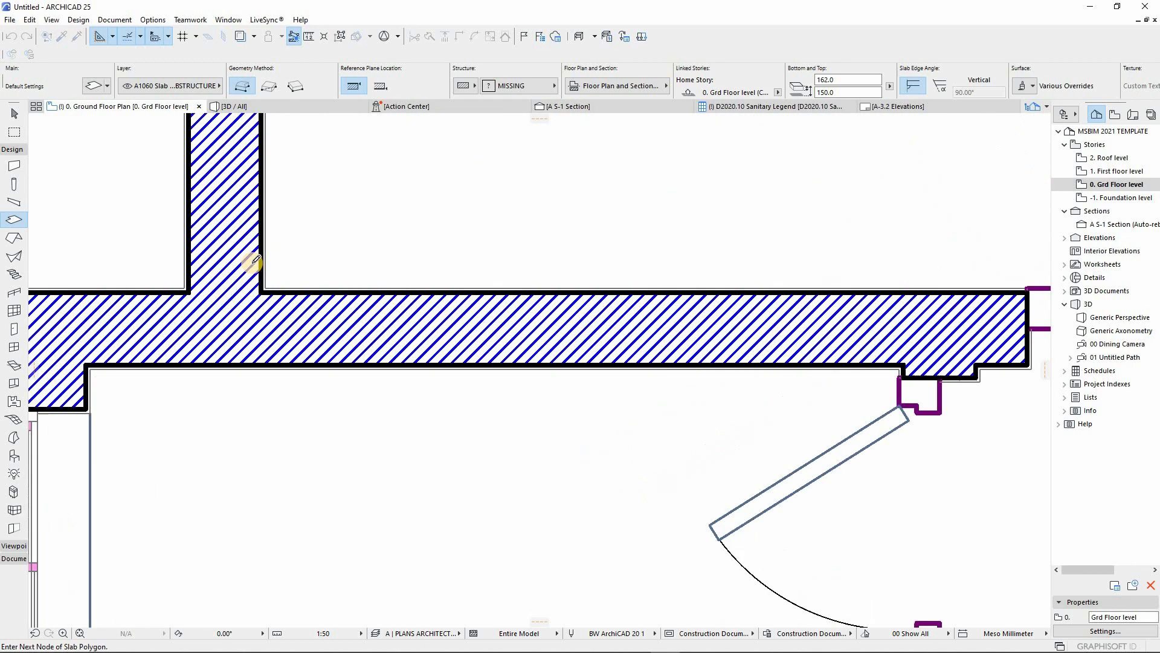
{"action": "scroll", "coordinate": [266, 316], "scroll_direction": "up", "scroll_amount": 3}
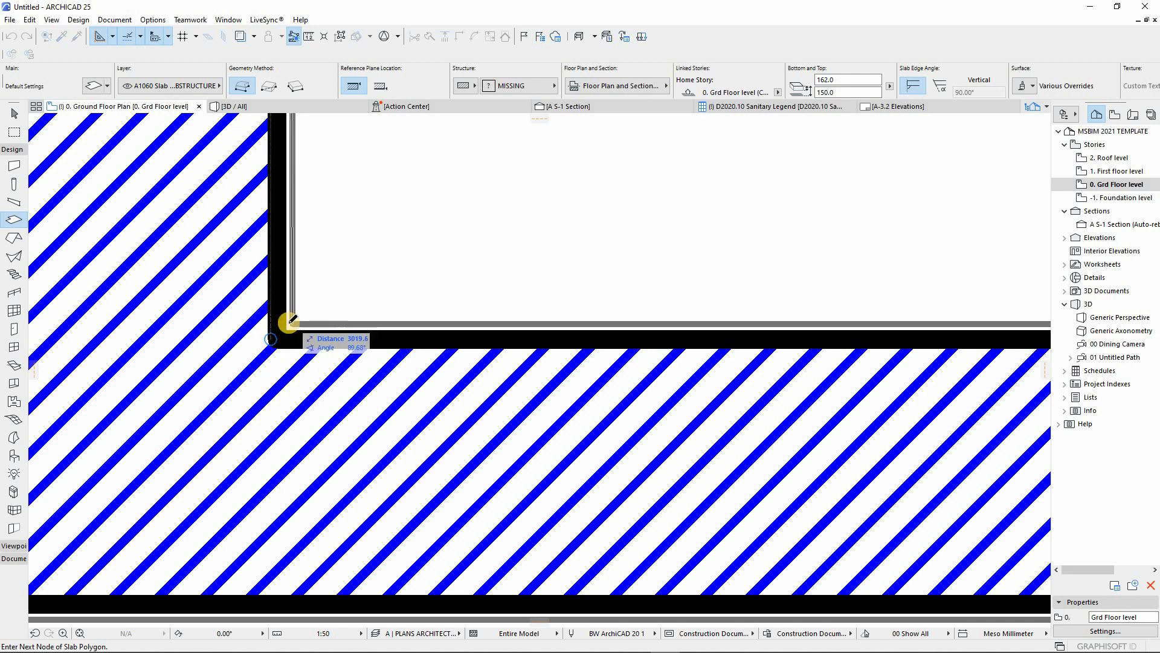
{"action": "scroll", "coordinate": [293, 326], "scroll_direction": "up", "scroll_amount": 2}
{"action": "scroll", "coordinate": [286, 294], "scroll_direction": "up", "scroll_amount": 1}
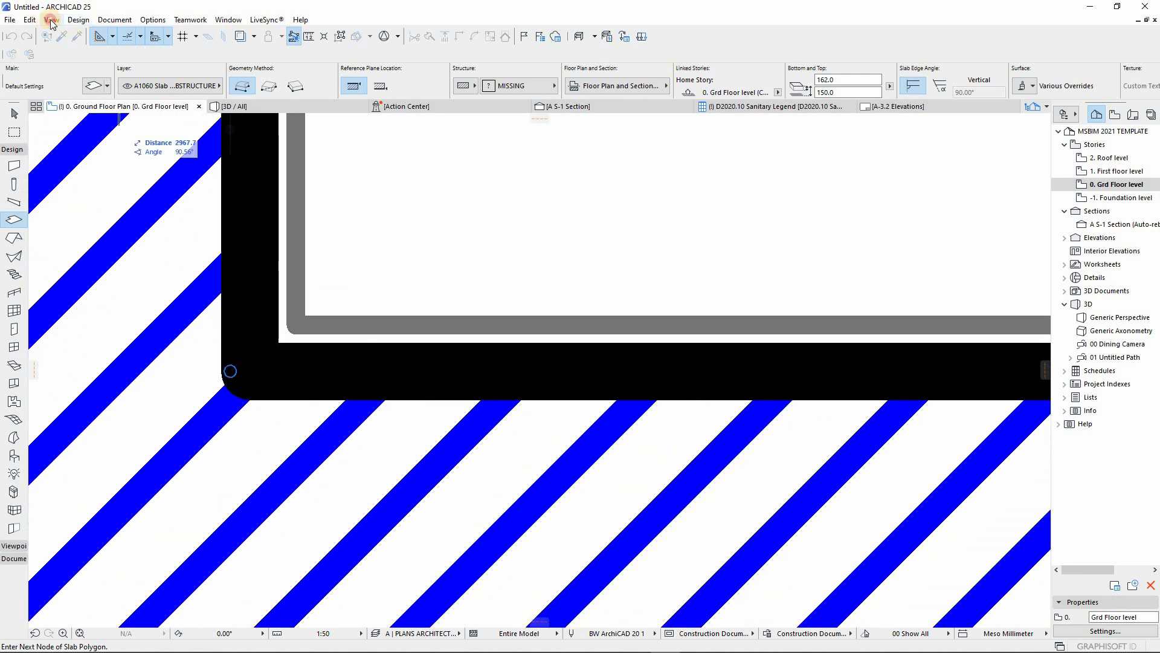
{"action": "left_click", "coordinate": [51, 21]}
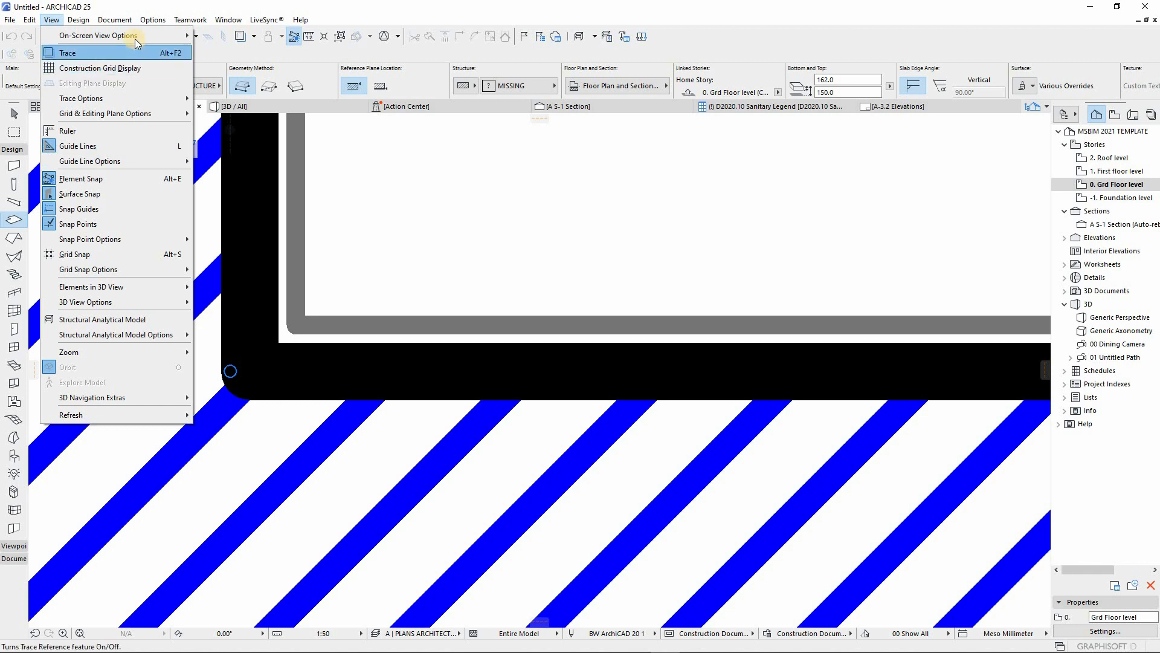
{"action": "mouse_move", "coordinate": [130, 36]}
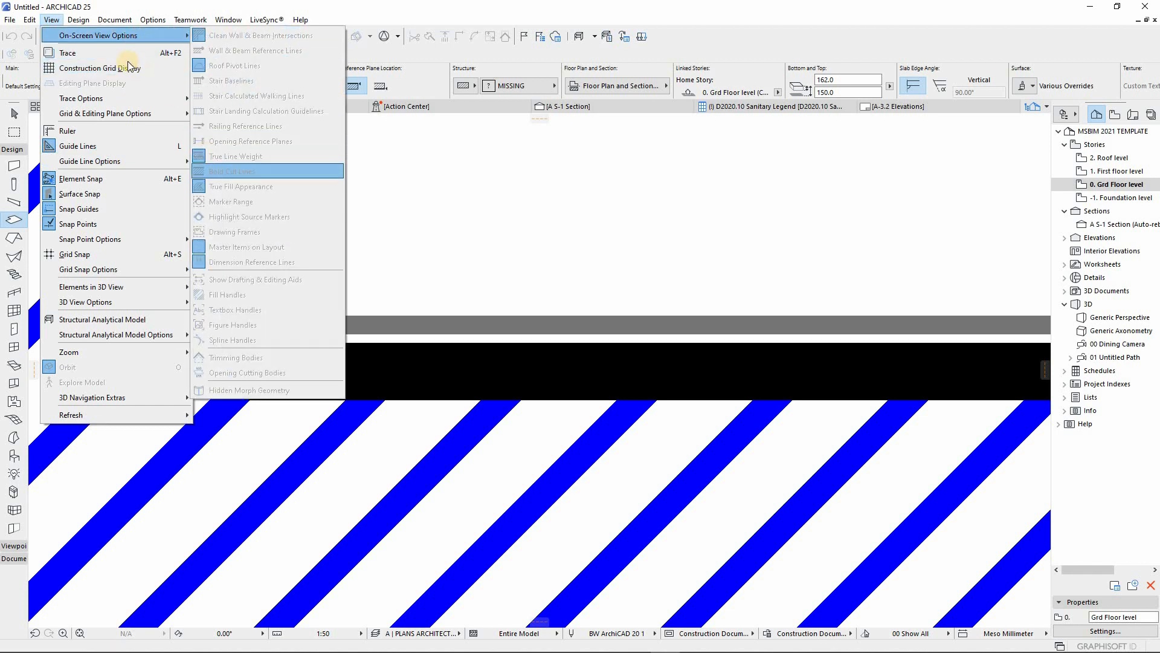
{"action": "left_click", "coordinate": [66, 53]}
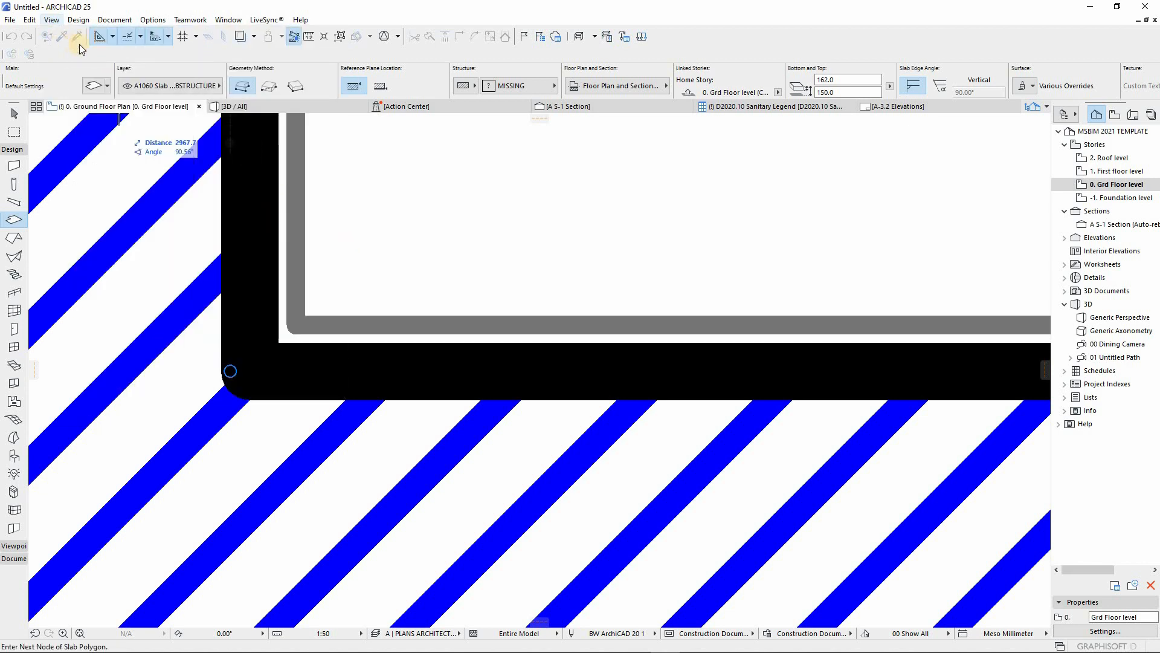
{"action": "left_click", "coordinate": [51, 19]}
{"action": "mouse_move", "coordinate": [90, 35]}
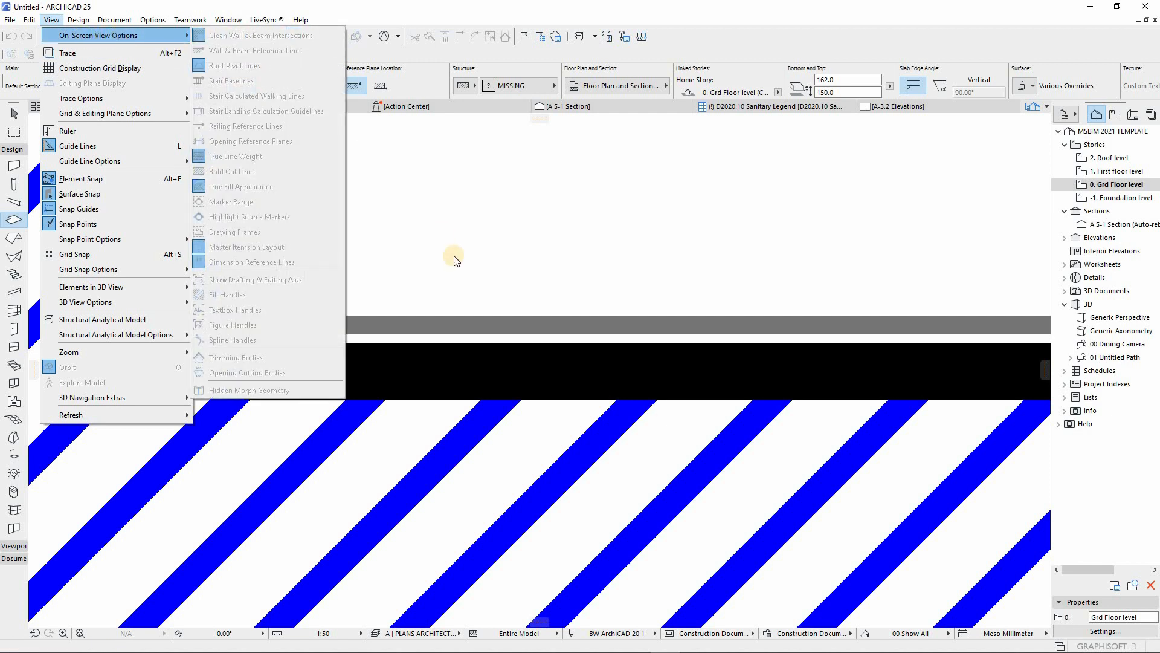
{"action": "key", "text": "Escape"}
{"action": "key", "text": "Escape"}
{"action": "scroll", "coordinate": [387, 363], "scroll_direction": "down", "scroll_amount": 3}
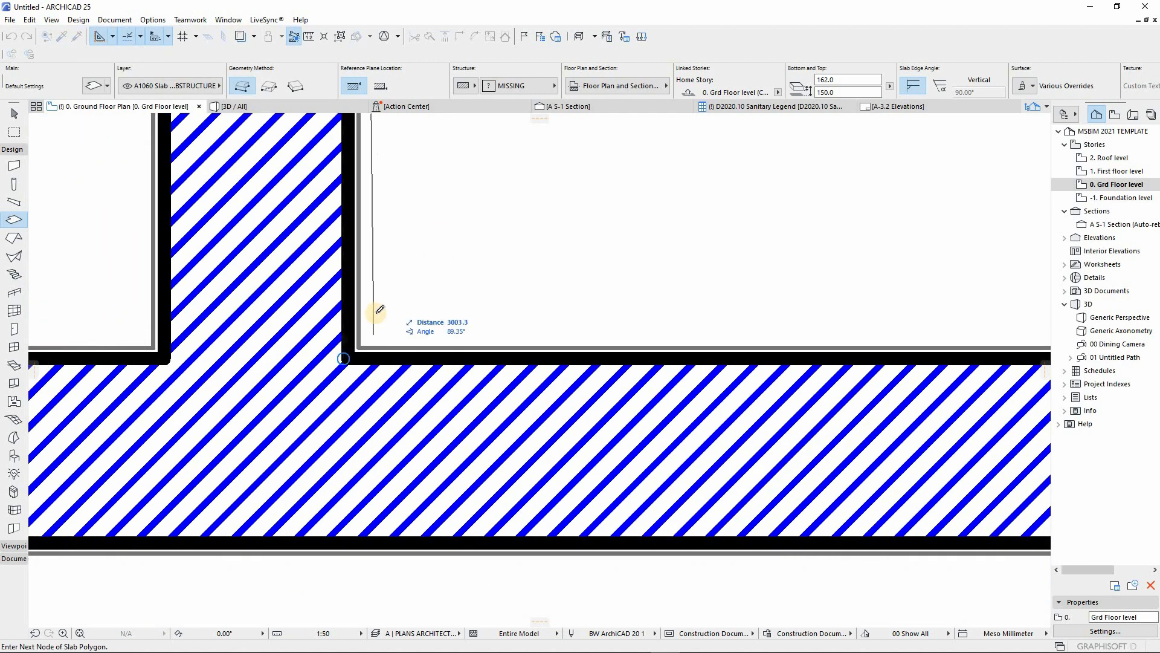
{"action": "key", "text": "Escape"}
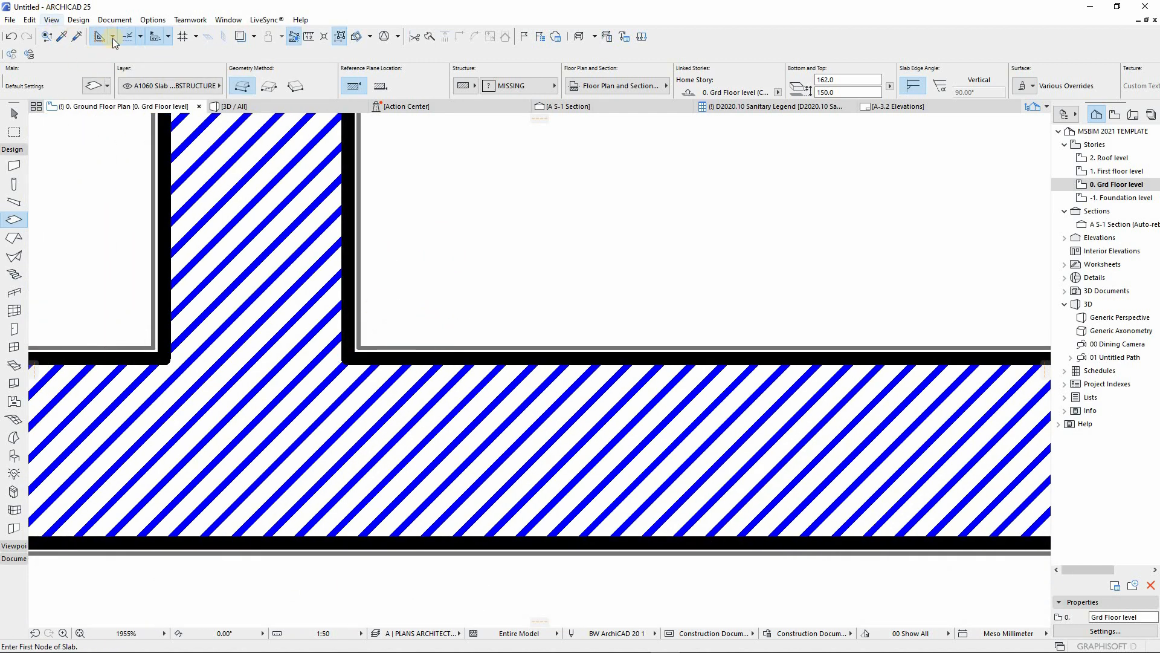
Turn off True Line Weight so the floor plan's walls display with hairlines
{"action": "key", "text": "alt+v"}
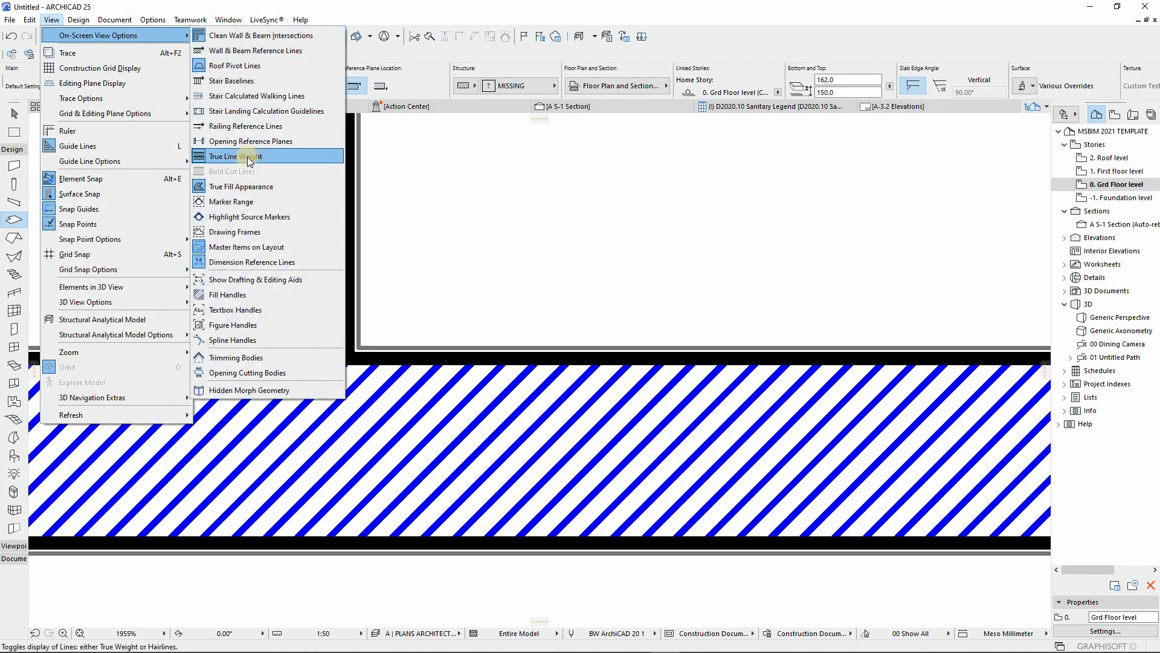
{"action": "key", "text": "Return"}
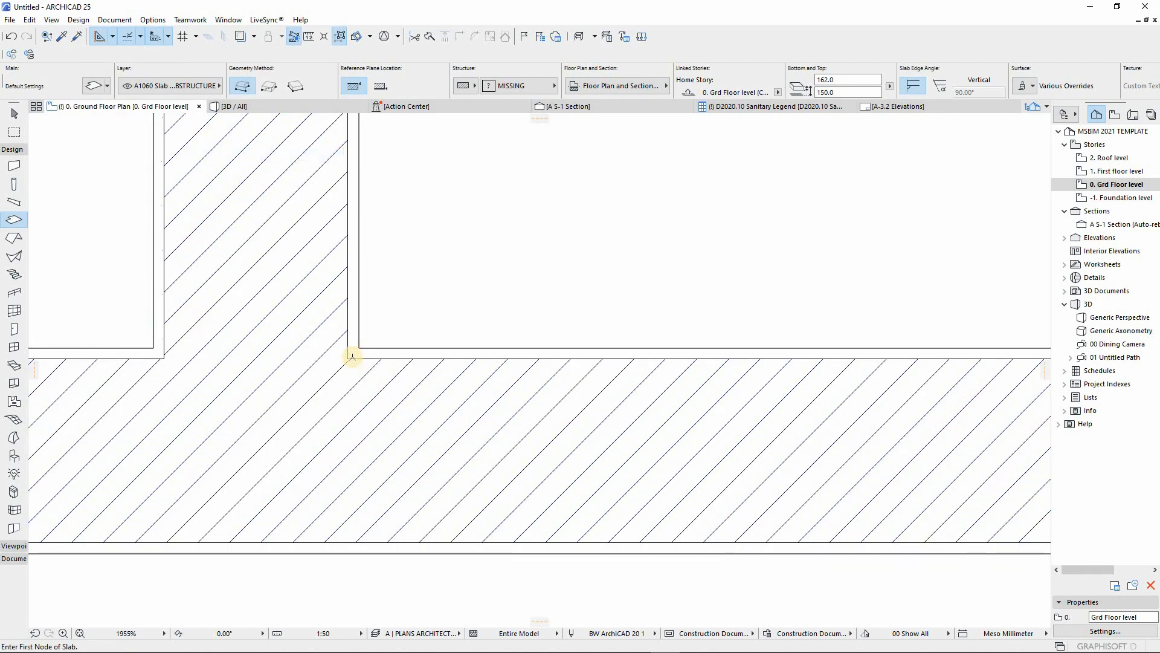
{"action": "scroll", "coordinate": [347, 359], "scroll_direction": "down", "scroll_amount": 3}
{"action": "scroll", "coordinate": [346, 357], "scroll_direction": "up", "scroll_amount": 8}
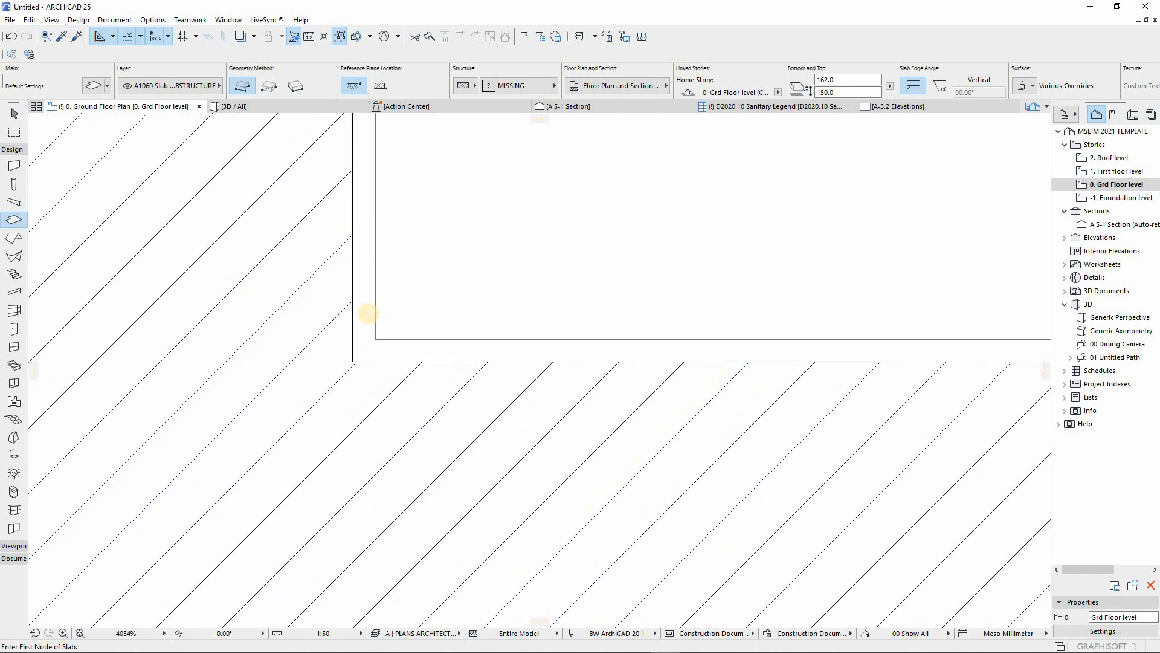
Start the slab polygon at the inner core corner of the SH161/SH162 room and trace to the projecting small room's upper inner corner
{"action": "scroll", "coordinate": [367, 399], "scroll_direction": "down", "scroll_amount": 20}
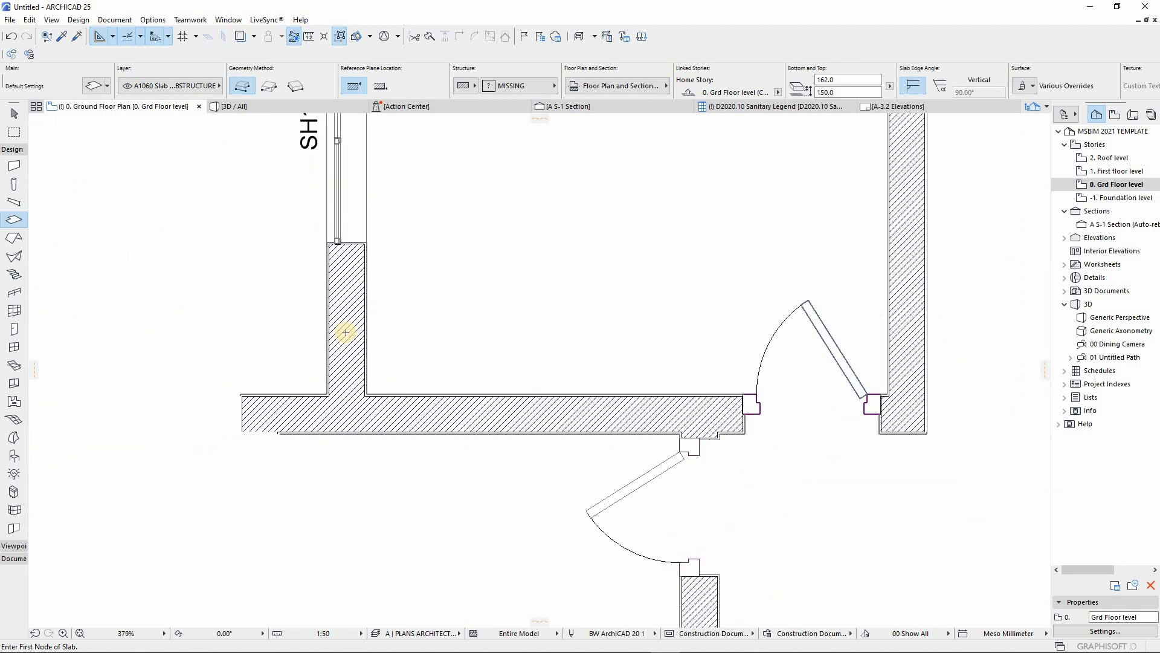
{"action": "scroll", "coordinate": [347, 206], "scroll_direction": "up", "scroll_amount": 15}
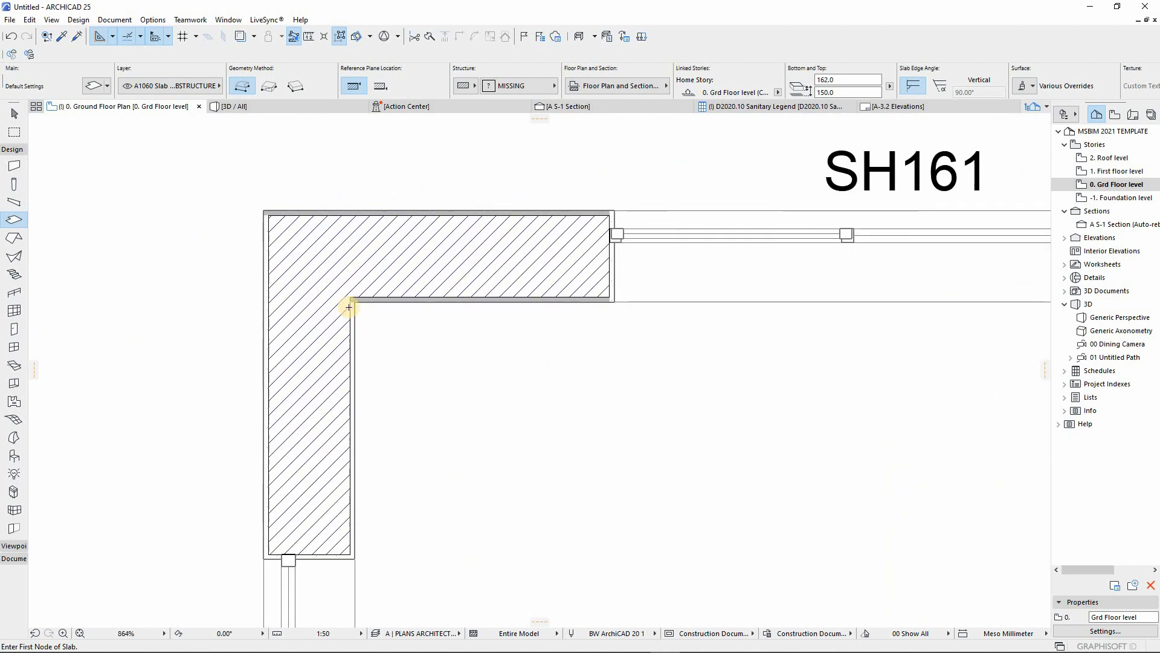
{"action": "left_click", "coordinate": [347, 314]}
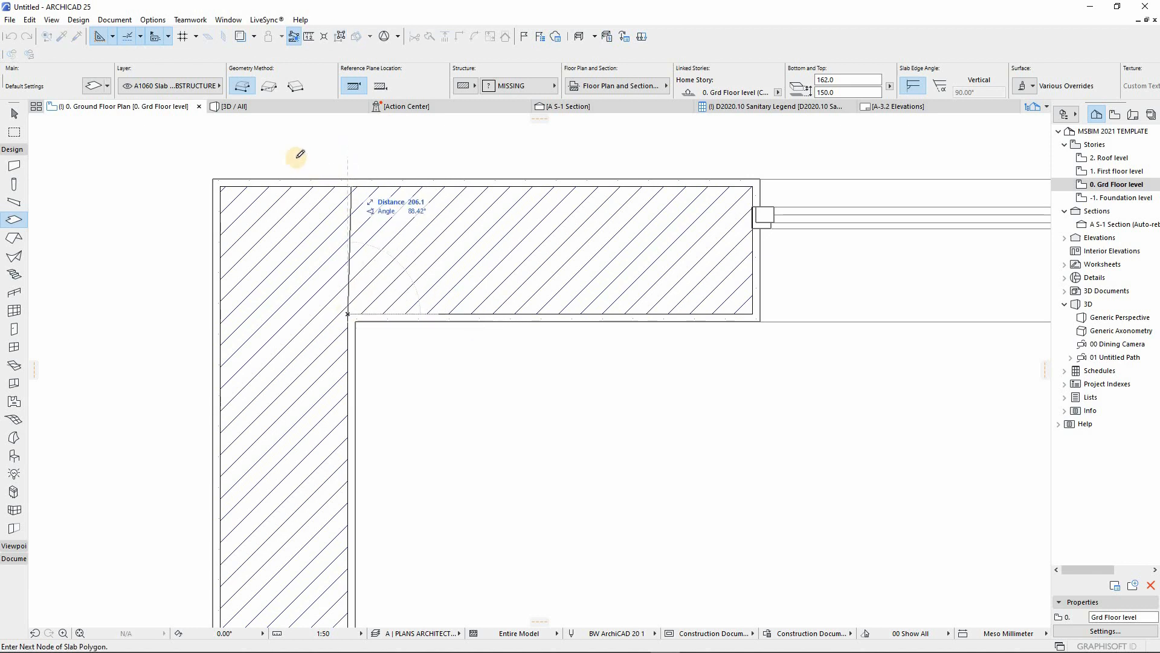
{"action": "scroll", "coordinate": [305, 152], "scroll_direction": "down", "scroll_amount": 6}
{"action": "scroll", "coordinate": [311, 319], "scroll_direction": "down", "scroll_amount": 5}
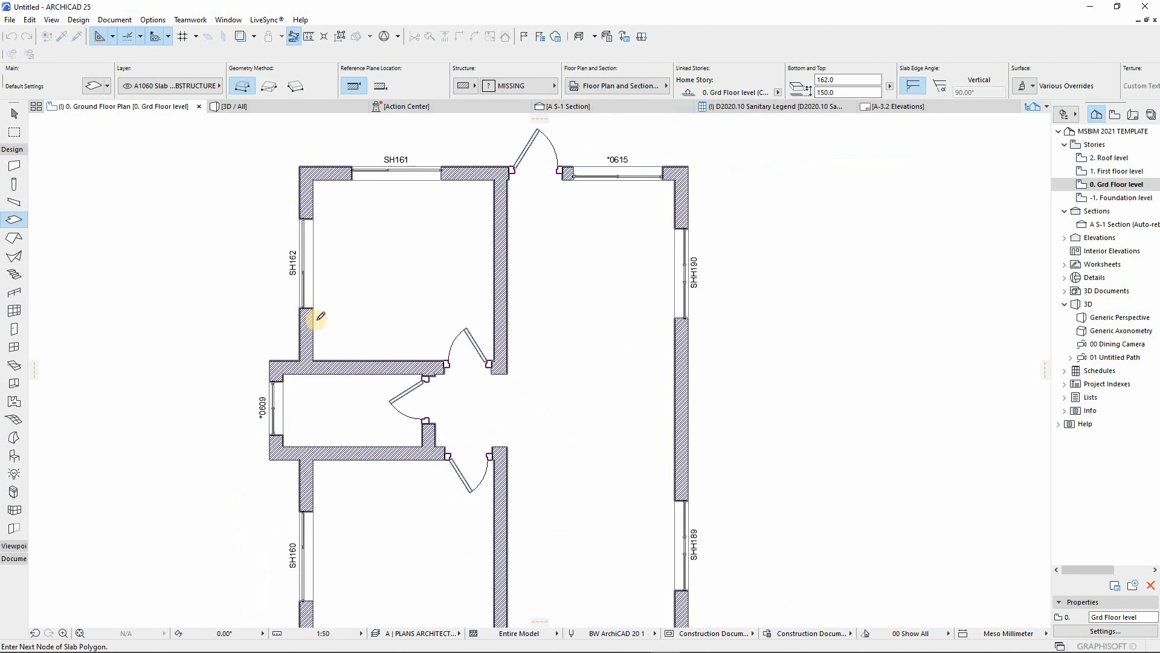
{"action": "scroll", "coordinate": [303, 332], "scroll_direction": "up", "scroll_amount": 8}
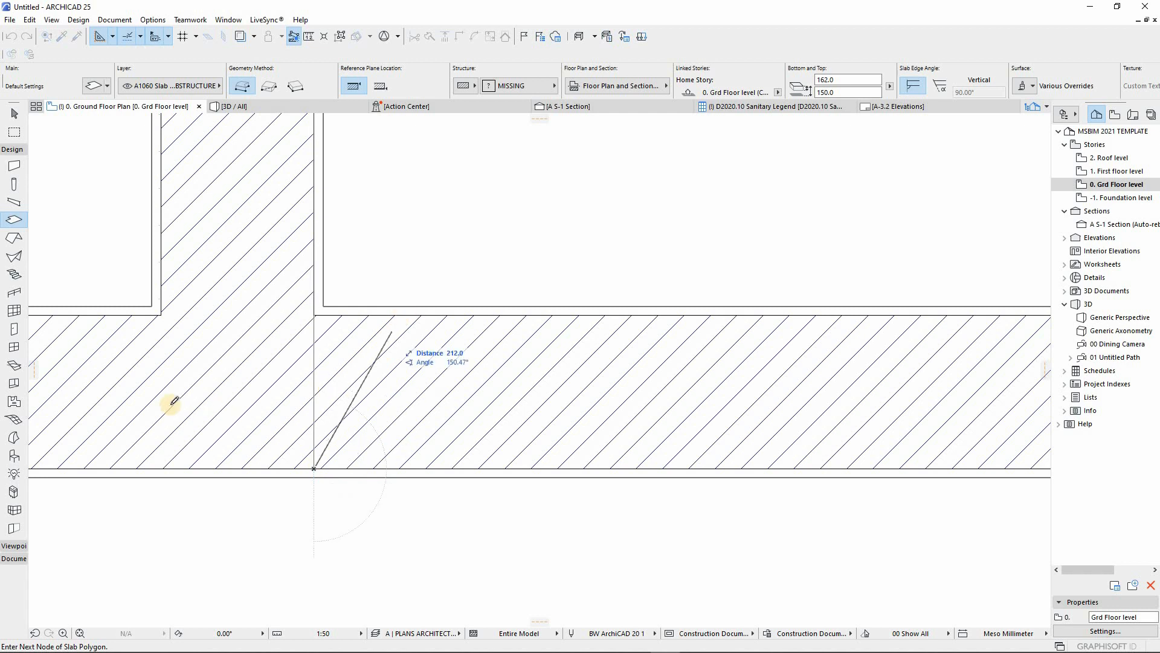
{"action": "scroll", "coordinate": [400, 316], "scroll_direction": "down", "scroll_amount": 5}
{"action": "scroll", "coordinate": [173, 398], "scroll_direction": "up", "scroll_amount": 6}
{"action": "left_click", "coordinate": [313, 335]}
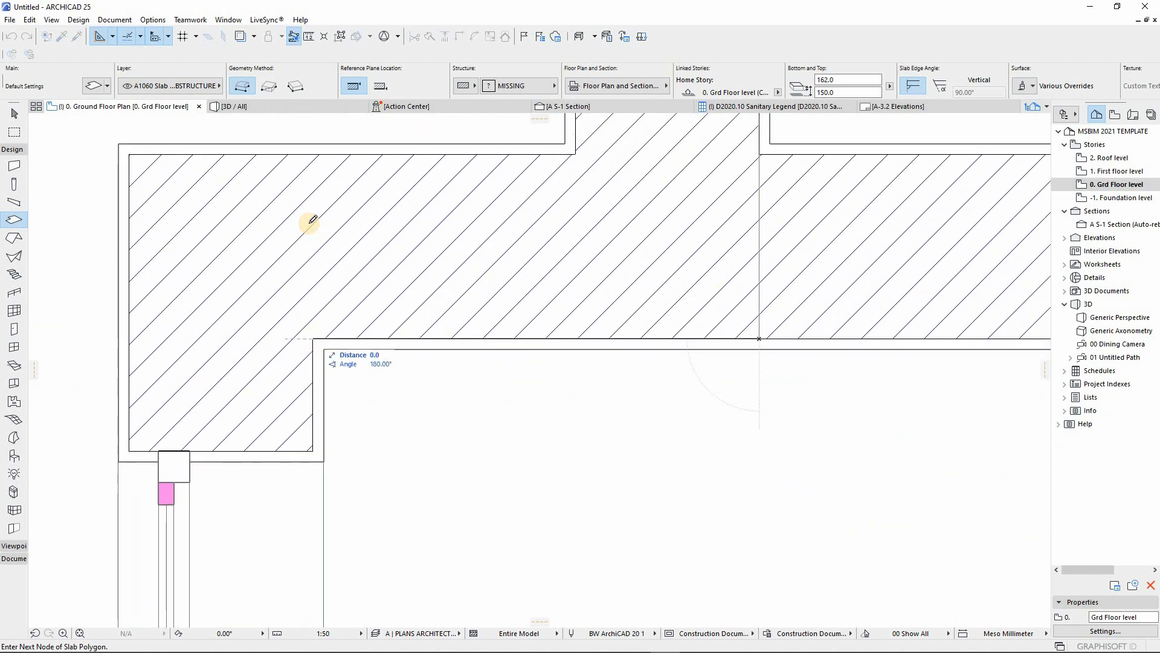
Continue the slab outline around the small room's lower inner corner and back to the inner core corner of the SH160 room
{"action": "scroll", "coordinate": [309, 222], "scroll_direction": "down", "scroll_amount": 8}
{"action": "scroll", "coordinate": [307, 321], "scroll_direction": "up", "scroll_amount": 5}
{"action": "scroll", "coordinate": [333, 211], "scroll_direction": "up", "scroll_amount": 2}
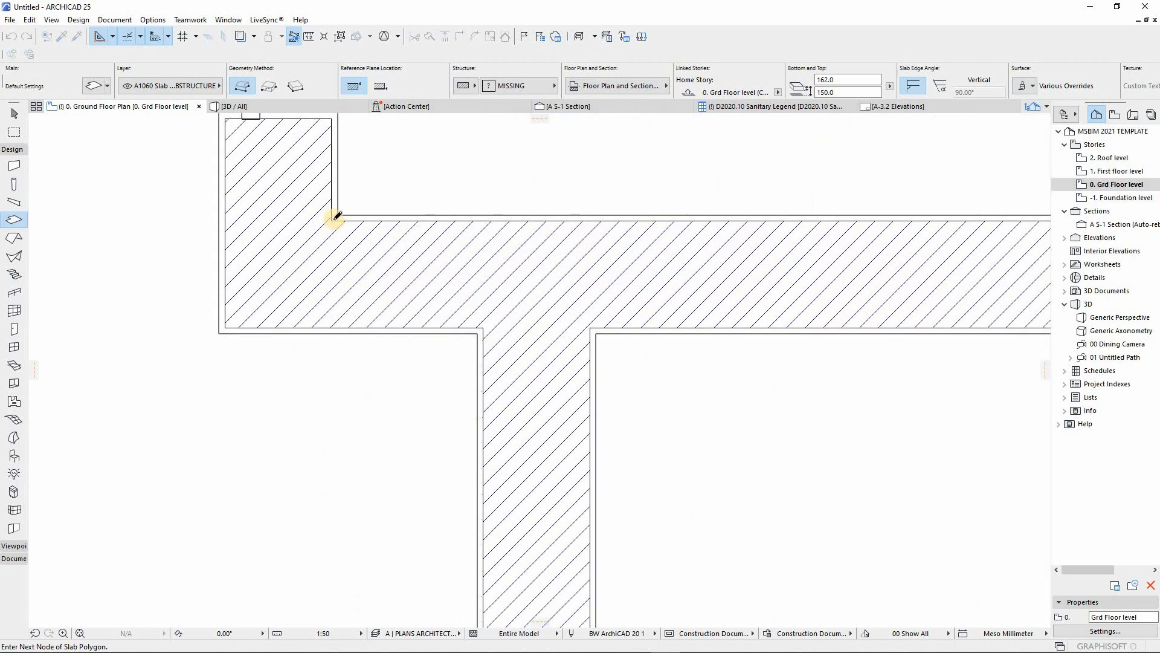
{"action": "left_click", "coordinate": [331, 216]}
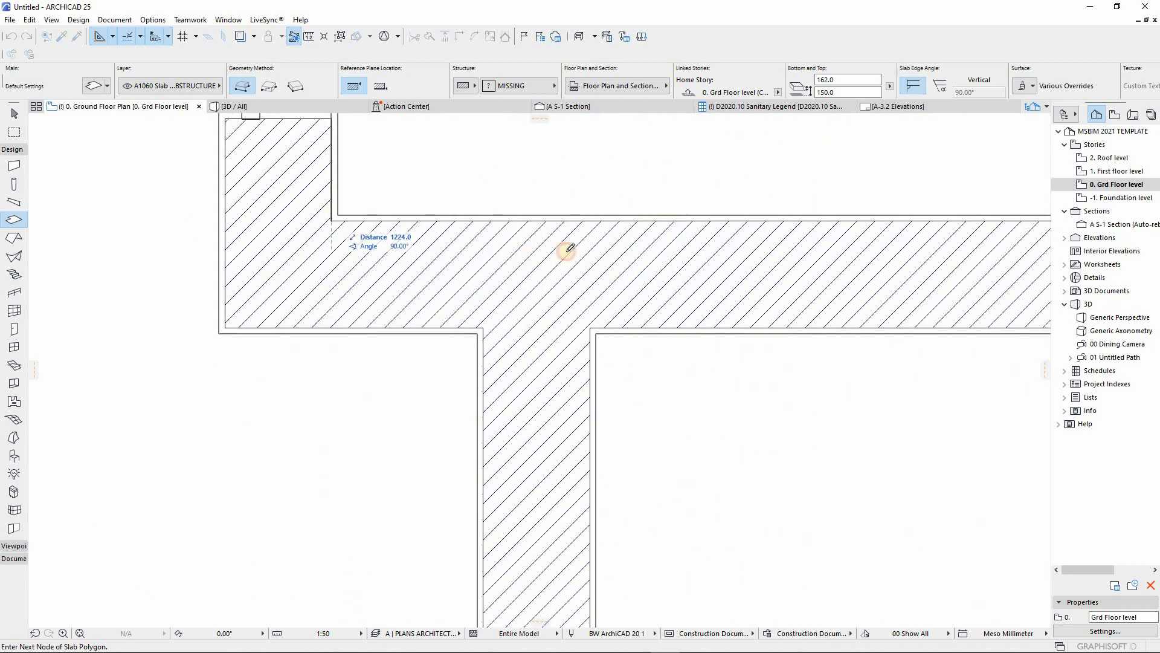
{"action": "left_click", "coordinate": [591, 221]}
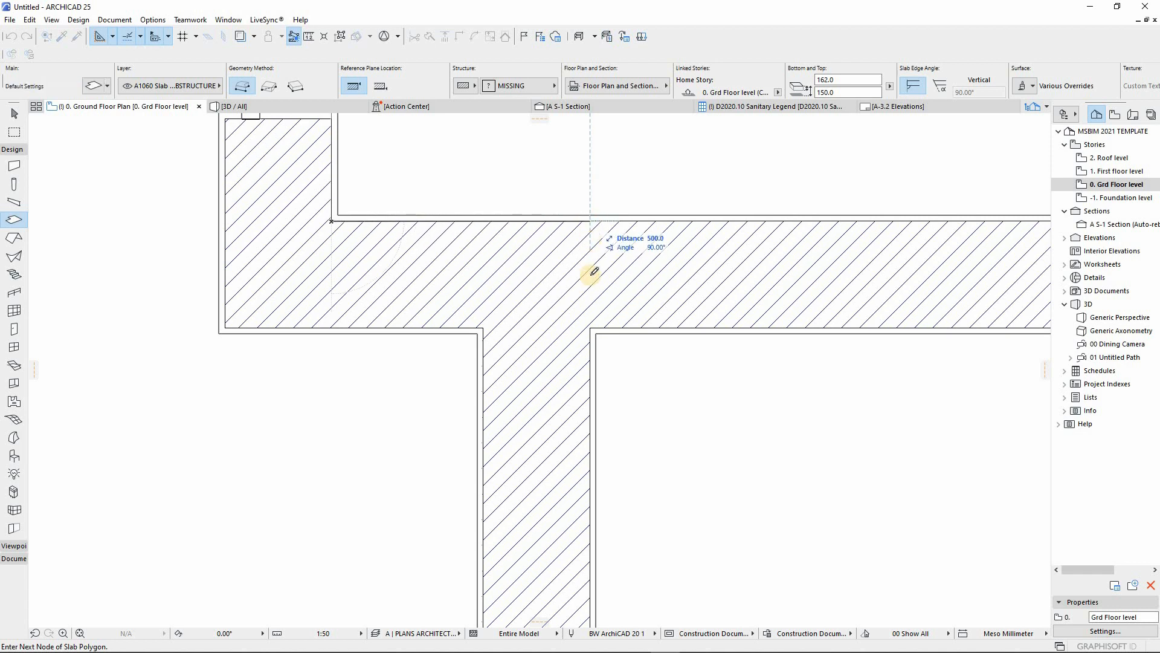
{"action": "left_click", "coordinate": [591, 328], "text": "shift"}
Extend the slab outline along the inner wall core through both lower corners of the house
{"action": "scroll", "coordinate": [336, 158], "scroll_direction": "down", "scroll_amount": 7}
{"action": "scroll", "coordinate": [374, 382], "scroll_direction": "up", "scroll_amount": 5}
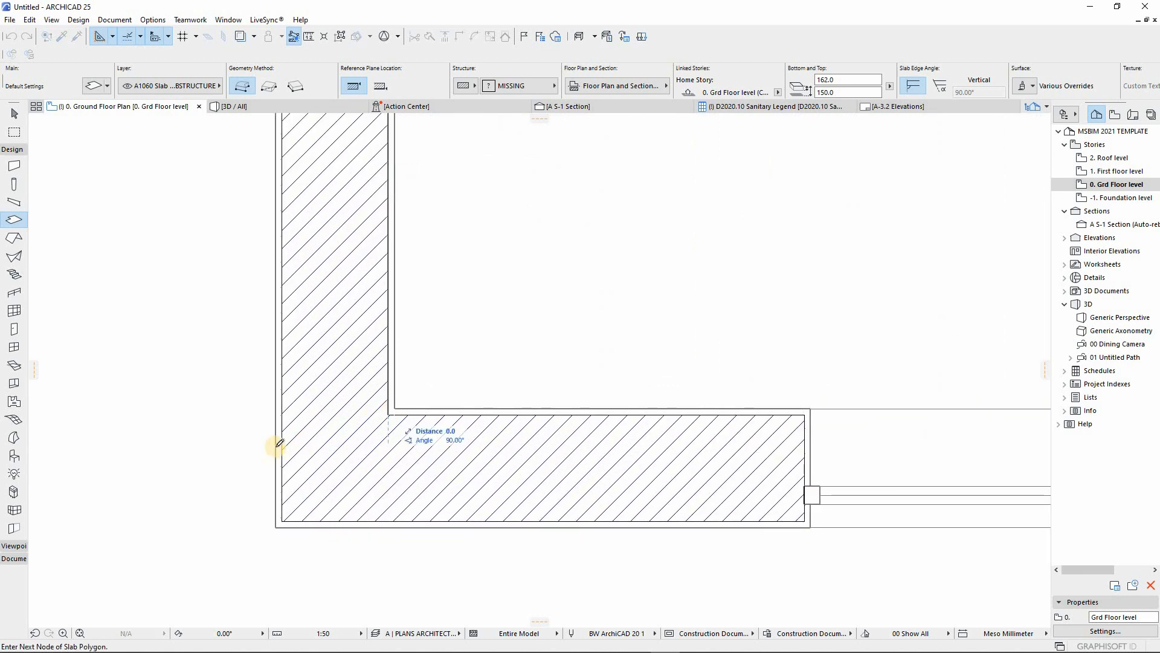
{"action": "scroll", "coordinate": [614, 445], "scroll_direction": "down", "scroll_amount": 6}
{"action": "scroll", "coordinate": [716, 450], "scroll_direction": "up", "scroll_amount": 3}
{"action": "scroll", "coordinate": [719, 460], "scroll_direction": "up", "scroll_amount": 8}
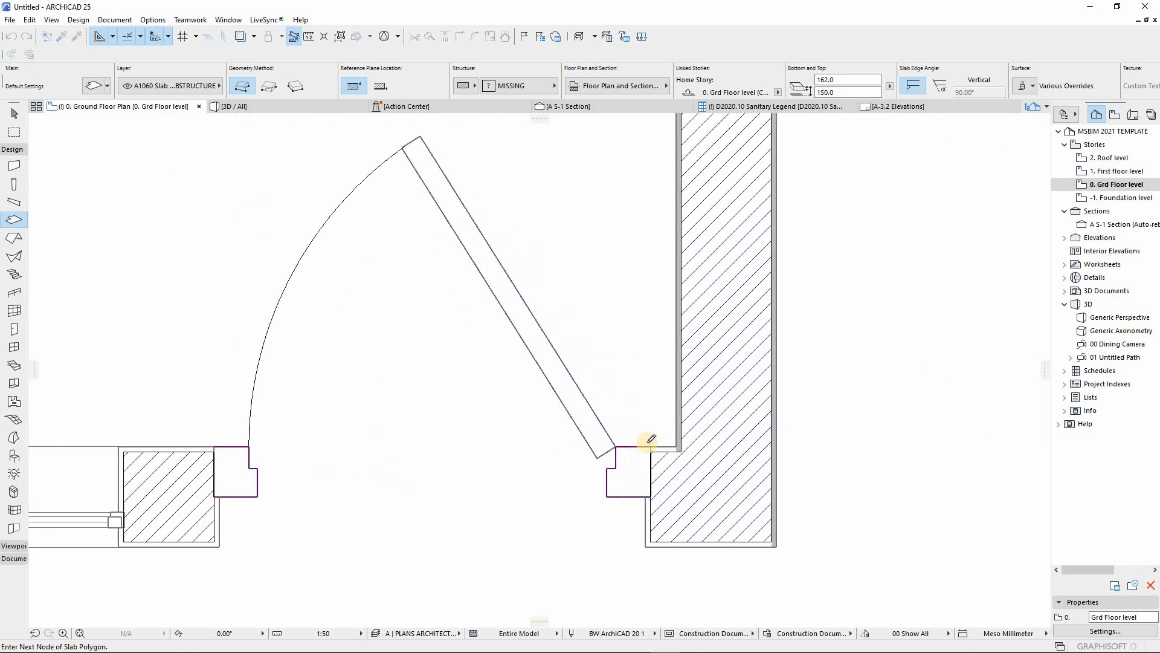
{"action": "left_click", "coordinate": [718, 450]}
Trace the slab outline up to the inner corner beside window *0615 and close the polygon at its starting corner
{"action": "scroll", "coordinate": [564, 502], "scroll_direction": "down", "scroll_amount": 6}
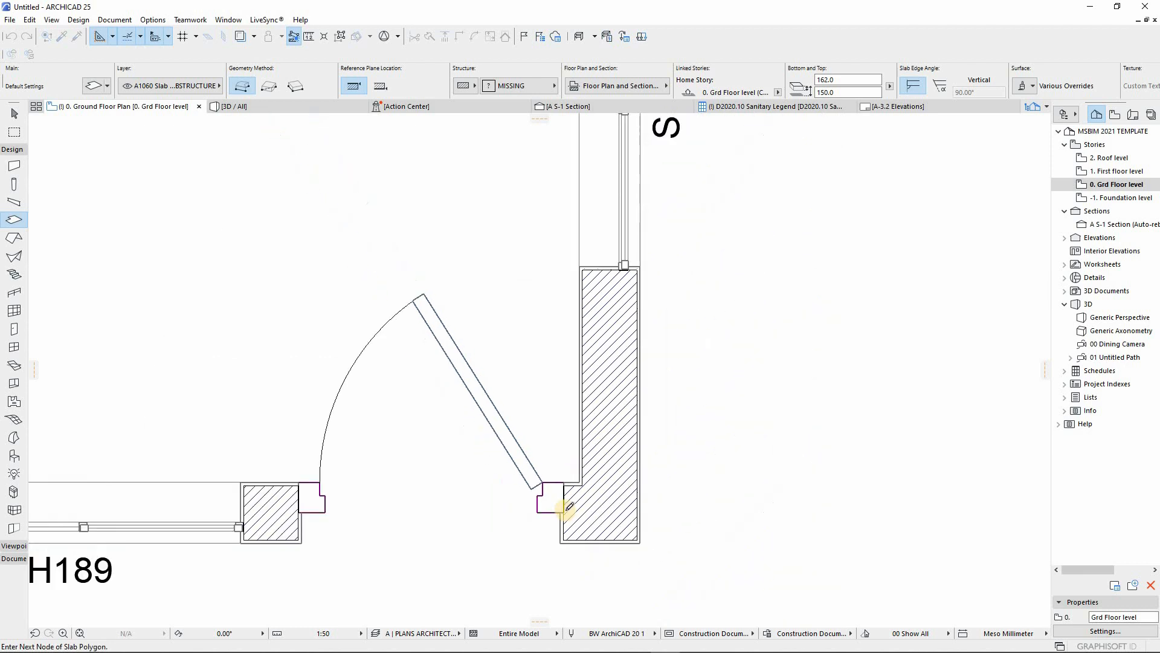
{"action": "scroll", "coordinate": [562, 302], "scroll_direction": "up", "scroll_amount": 6}
{"action": "left_click", "coordinate": [577, 342]}
{"action": "scroll", "coordinate": [577, 341], "scroll_direction": "up", "scroll_amount": 3}
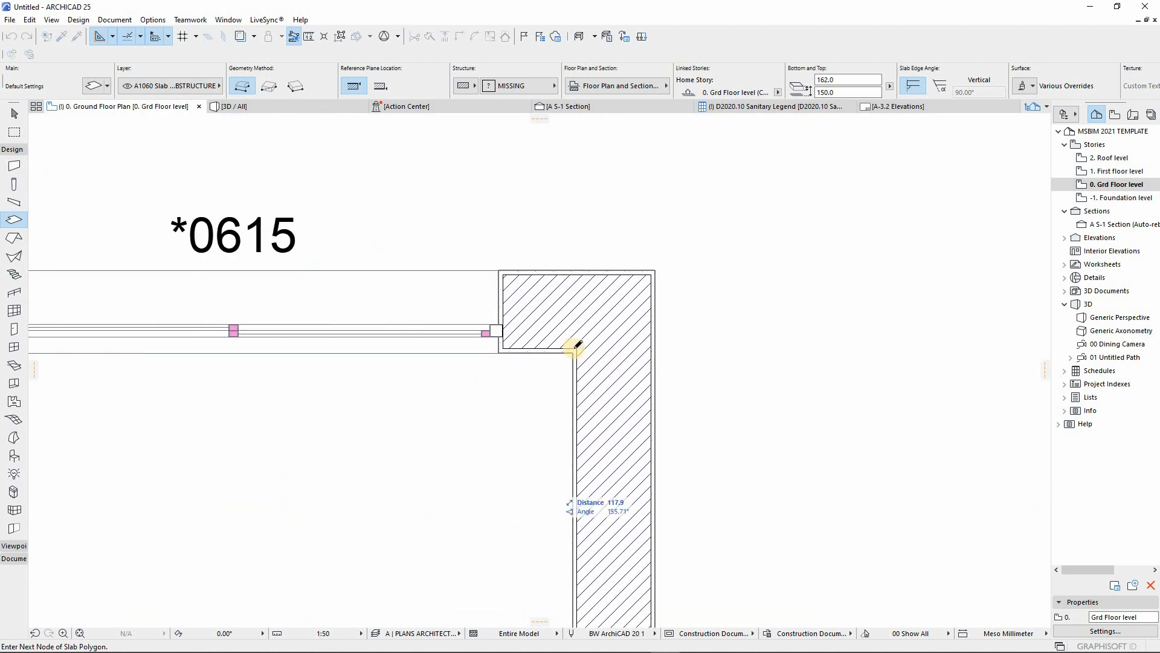
{"action": "scroll", "coordinate": [552, 350], "scroll_direction": "down", "scroll_amount": 6}
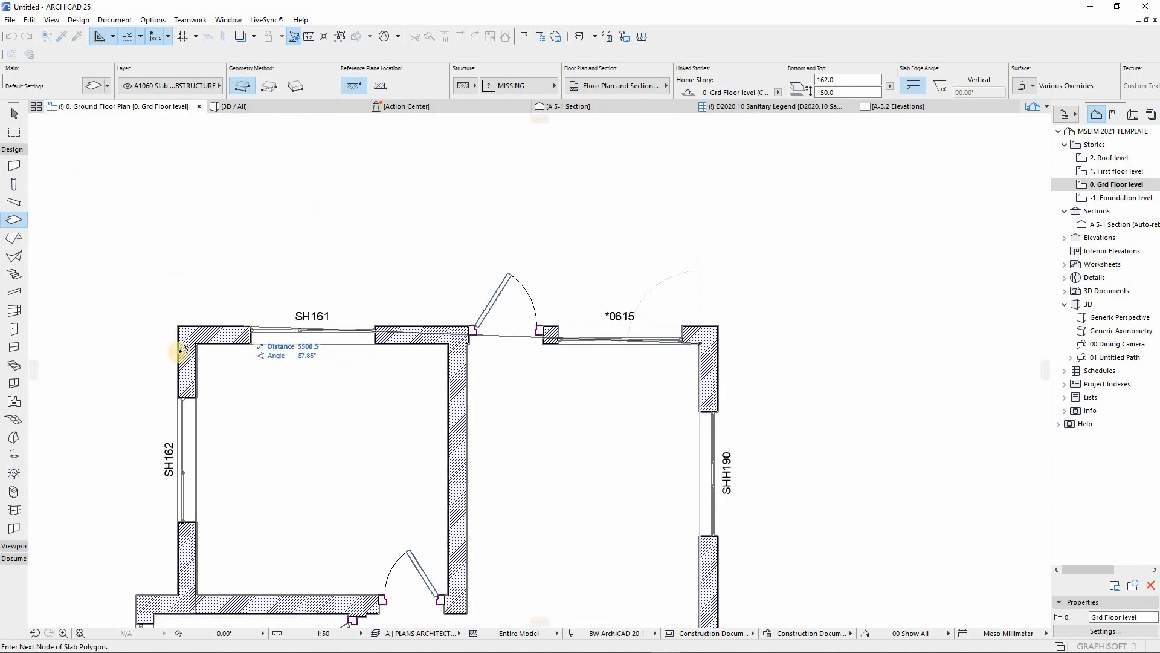
{"action": "scroll", "coordinate": [179, 340], "scroll_direction": "up", "scroll_amount": 4}
{"action": "left_click", "coordinate": [244, 326]}
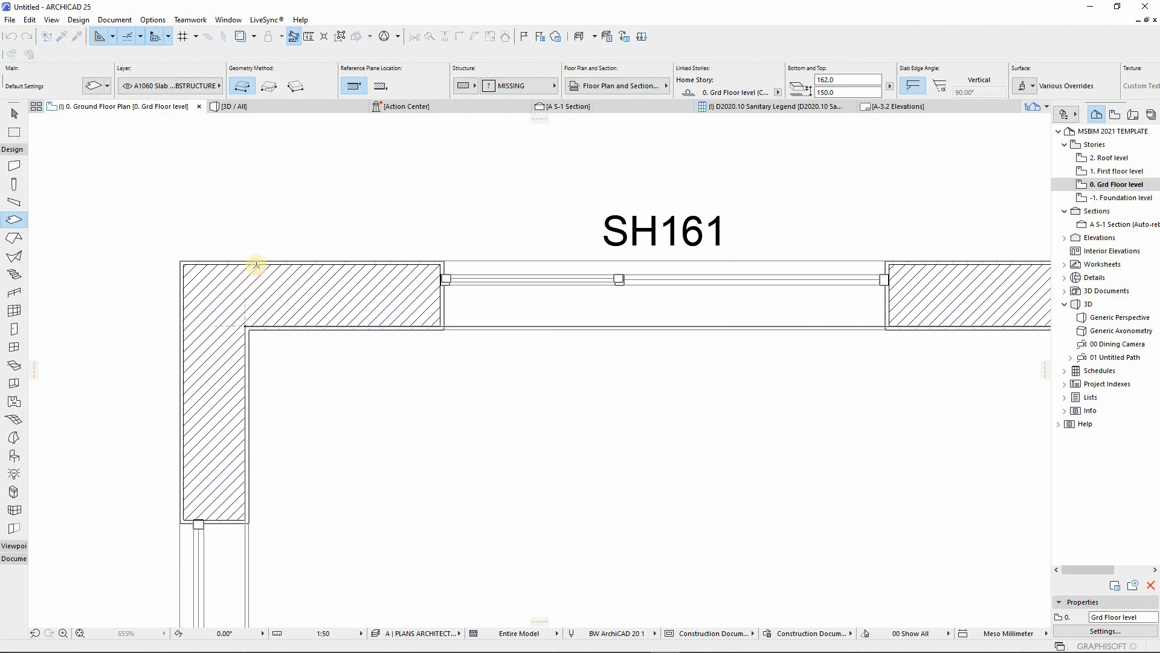
Switch to the 3D view, clear the window selection and bring the new floor slab into close view from above
{"action": "scroll", "coordinate": [296, 286], "scroll_direction": "down", "scroll_amount": 6}
{"action": "scroll", "coordinate": [326, 329], "scroll_direction": "down", "scroll_amount": 2}
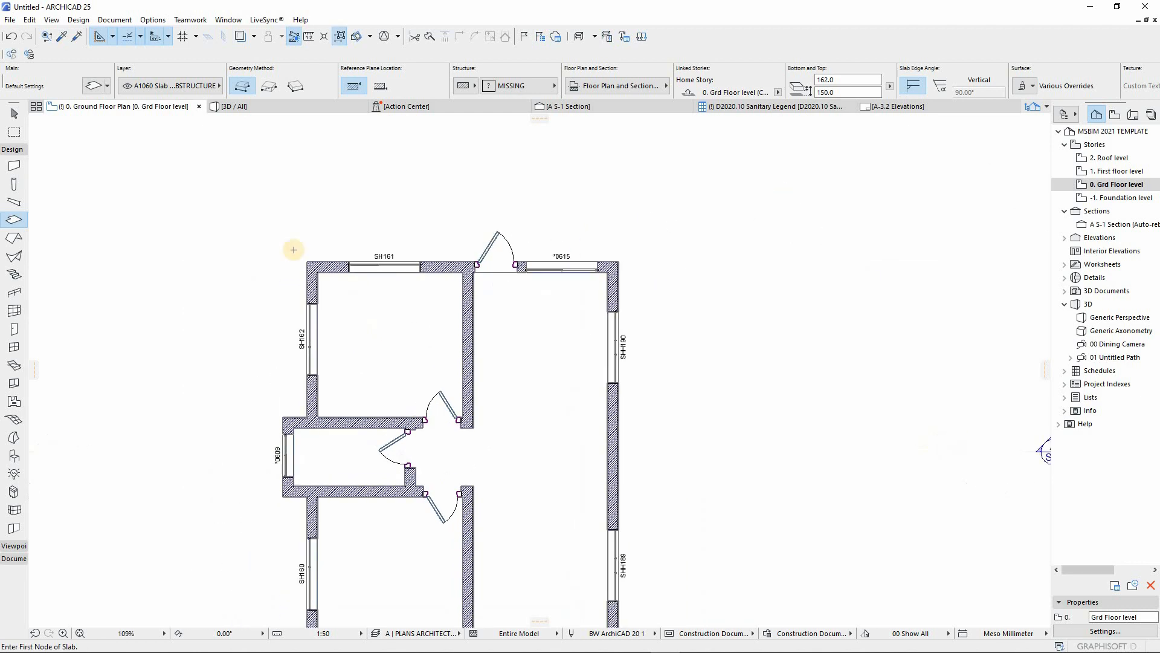
{"action": "left_click", "coordinate": [295, 102]}
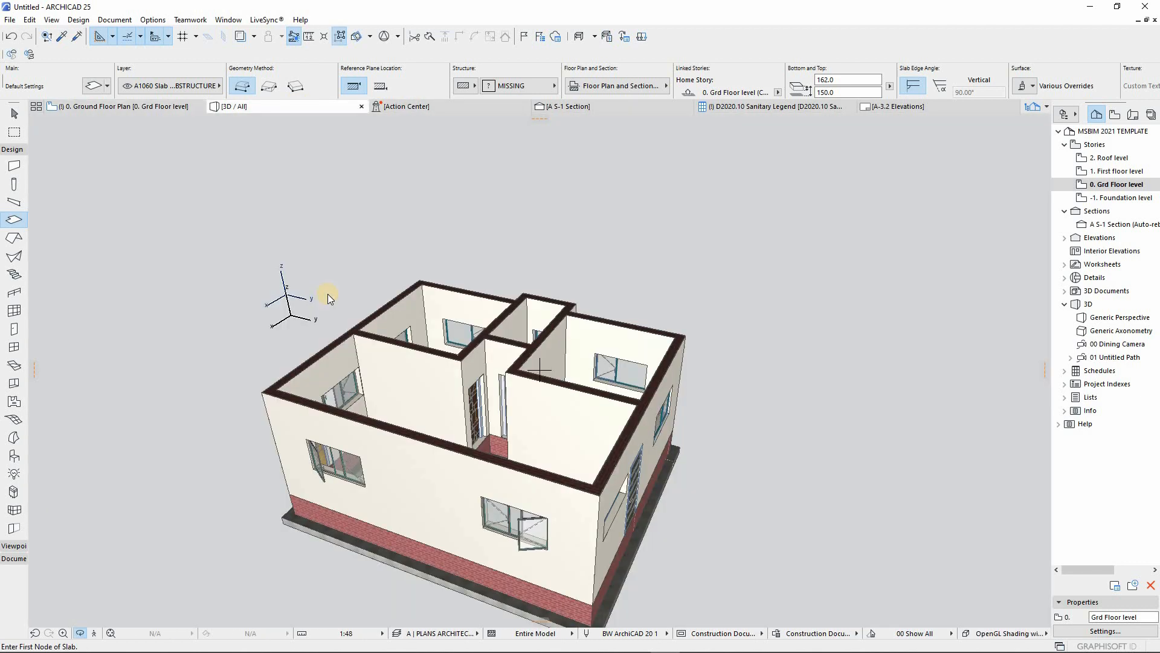
{"action": "left_click", "coordinate": [464, 327]}
{"action": "key", "text": "Escape"}
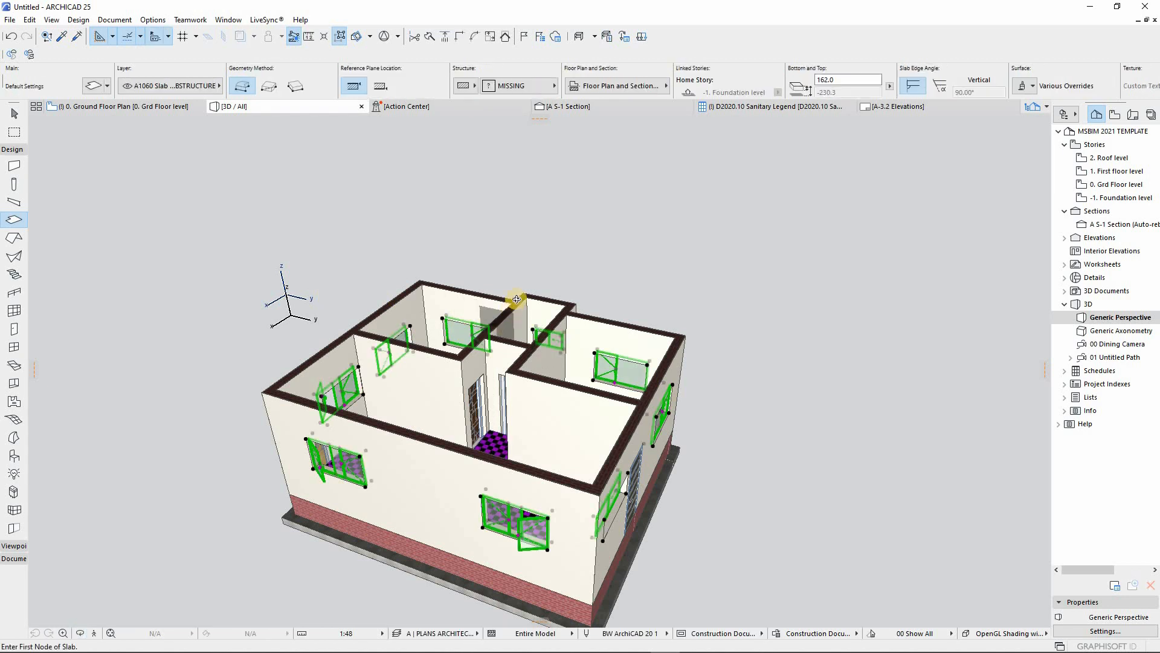
{"action": "middle_click_drag", "start_coordinate": [491, 403], "coordinate": [445, 425], "text": "shift"}
{"action": "scroll", "coordinate": [485, 485], "scroll_direction": "up", "scroll_amount": 2}
{"action": "scroll", "coordinate": [382, 412], "scroll_direction": "up", "scroll_amount": 2}
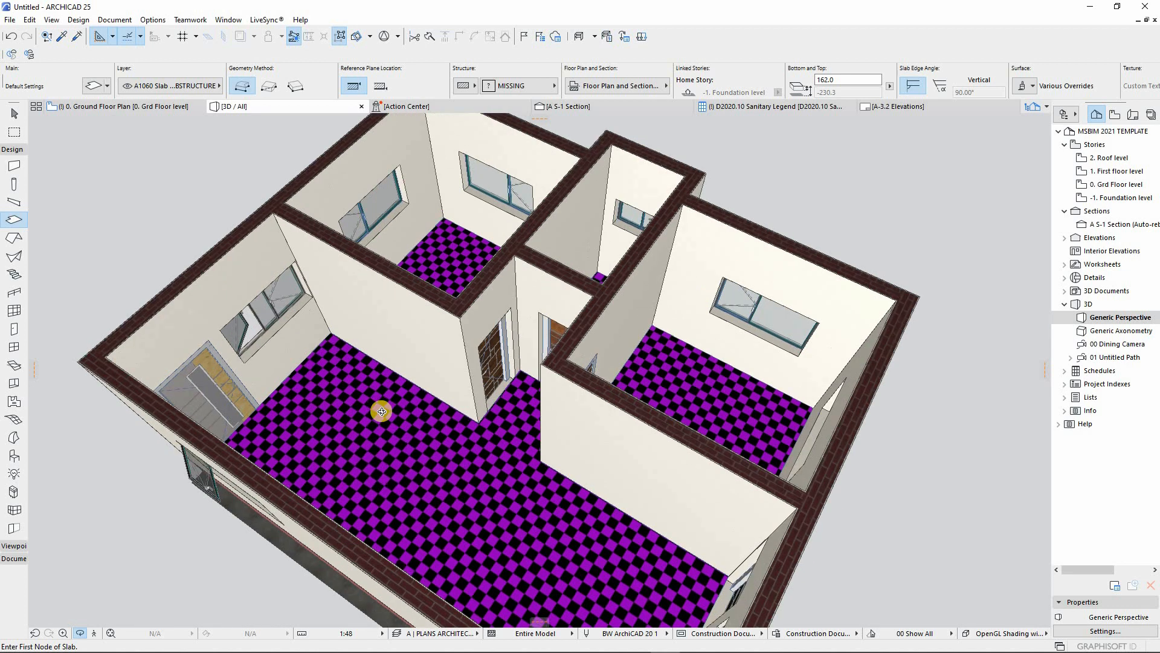
{"action": "scroll", "coordinate": [398, 421], "scroll_direction": "up", "scroll_amount": 2}
{"action": "key", "text": "Escape"}
{"action": "key", "text": "Escape"}
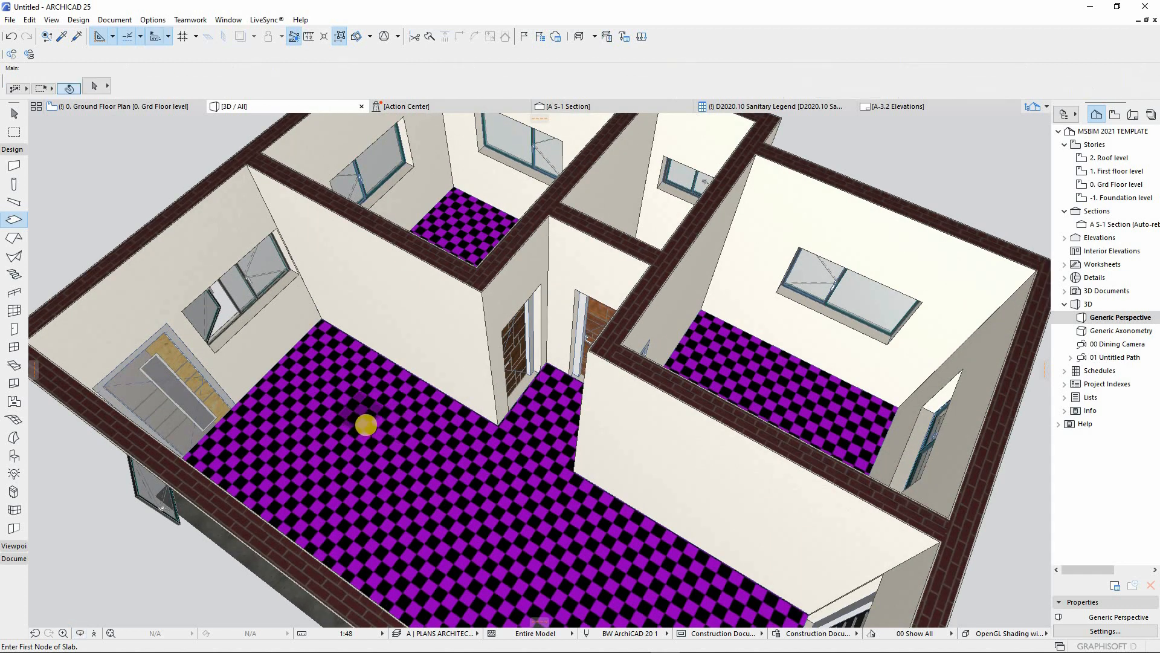
Override the floor slab's top surface with Tile White 30x30
{"action": "left_click", "coordinate": [334, 402]}
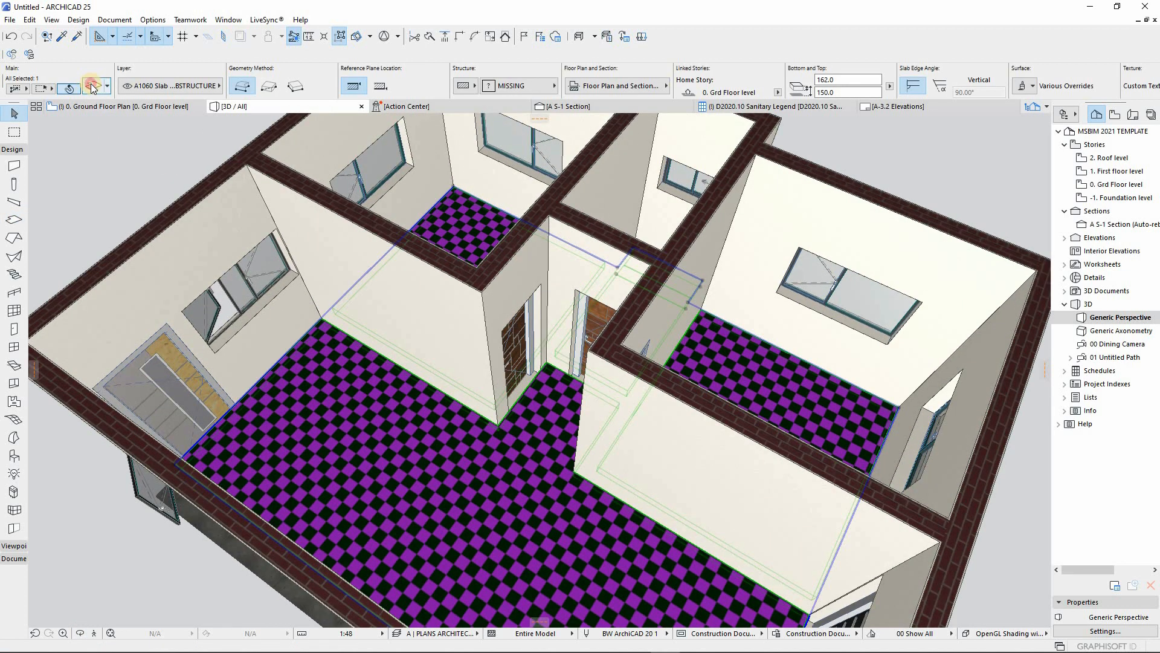
{"action": "double_click", "coordinate": [475, 298]}
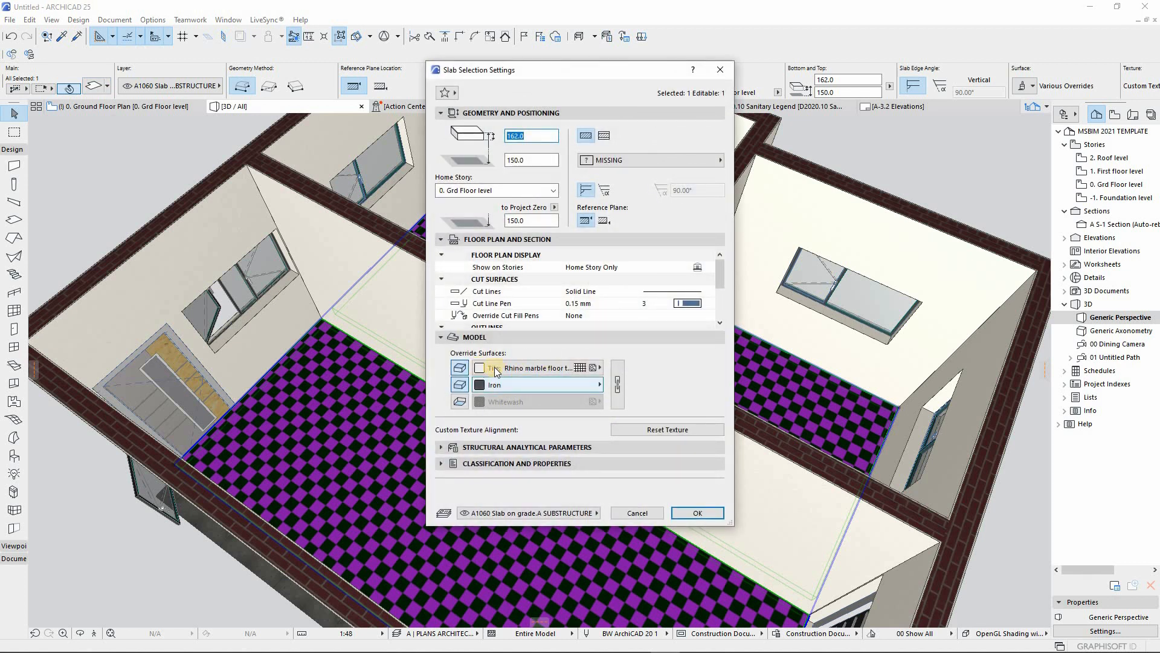
{"action": "left_click", "coordinate": [520, 368]}
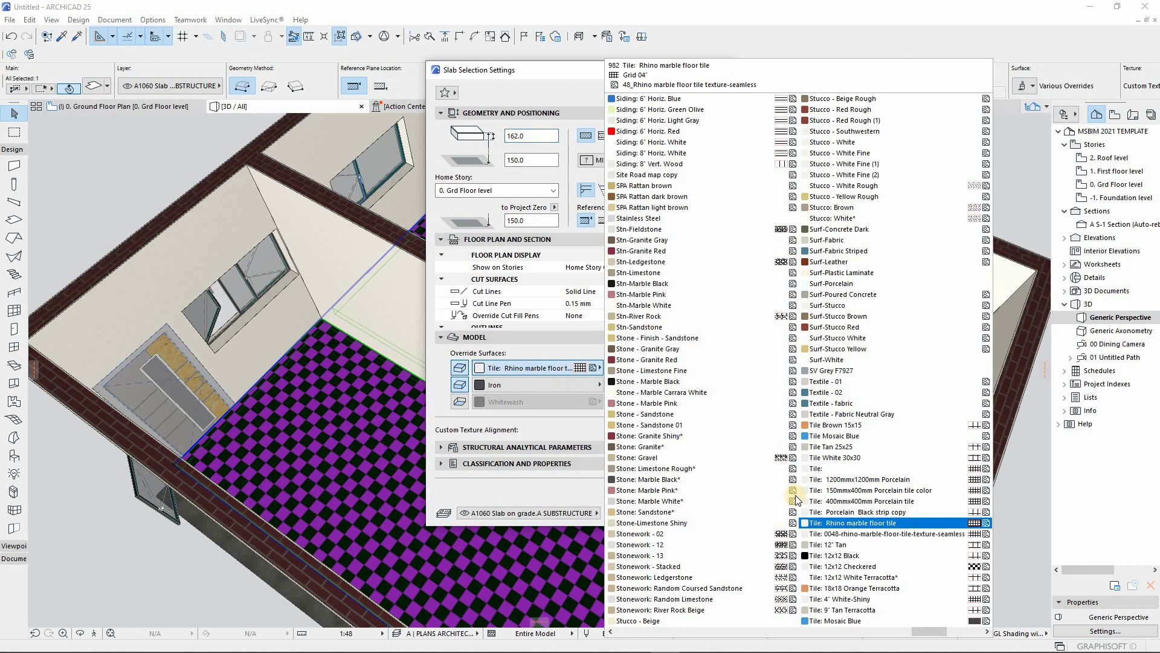
{"action": "left_click", "coordinate": [836, 462]}
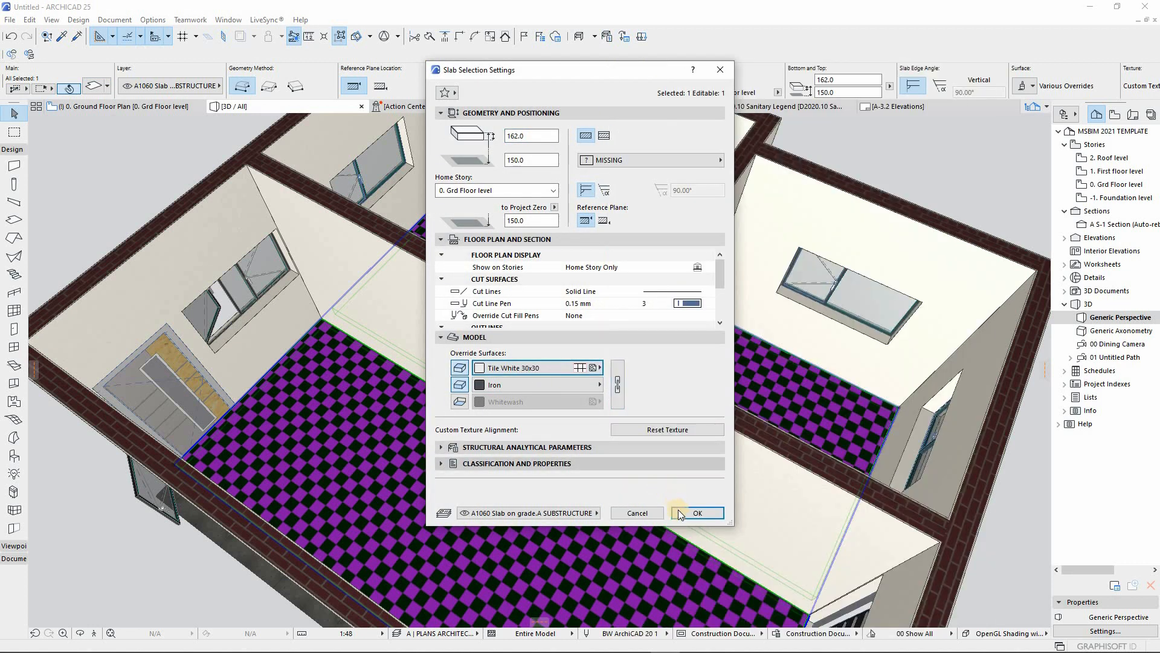
{"action": "left_click", "coordinate": [694, 513]}
{"action": "key", "text": "Escape"}
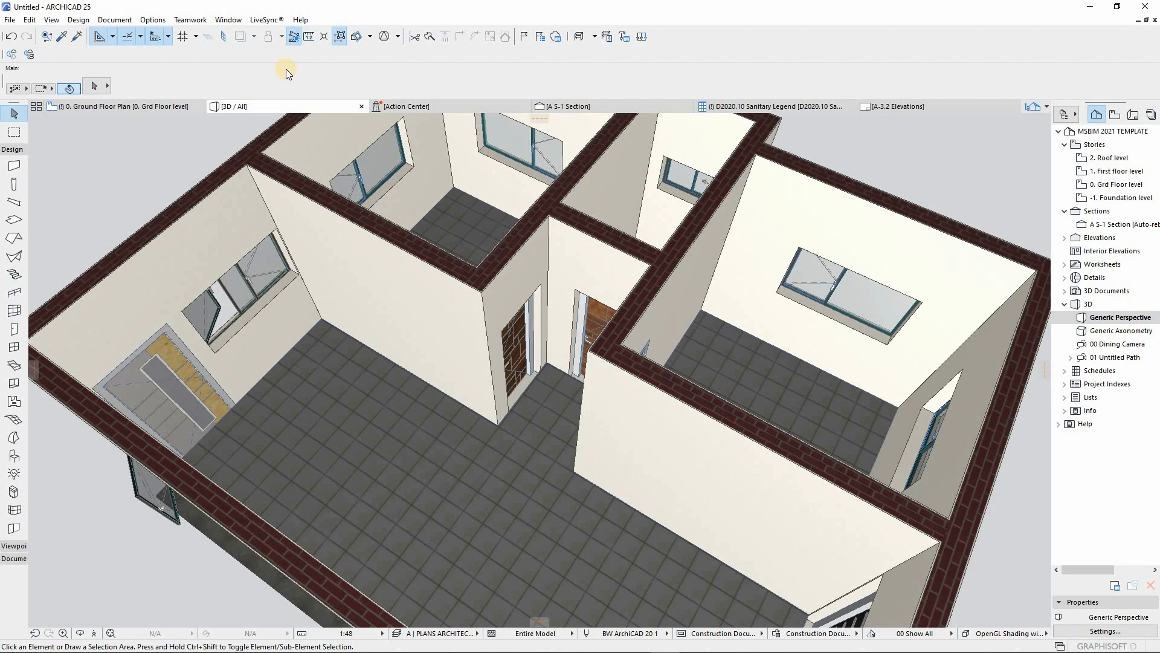
Open the Surfaces attribute settings and look through the list of available surfaces
{"action": "left_click", "coordinate": [152, 20]}
{"action": "mouse_move", "coordinate": [223, 36]}
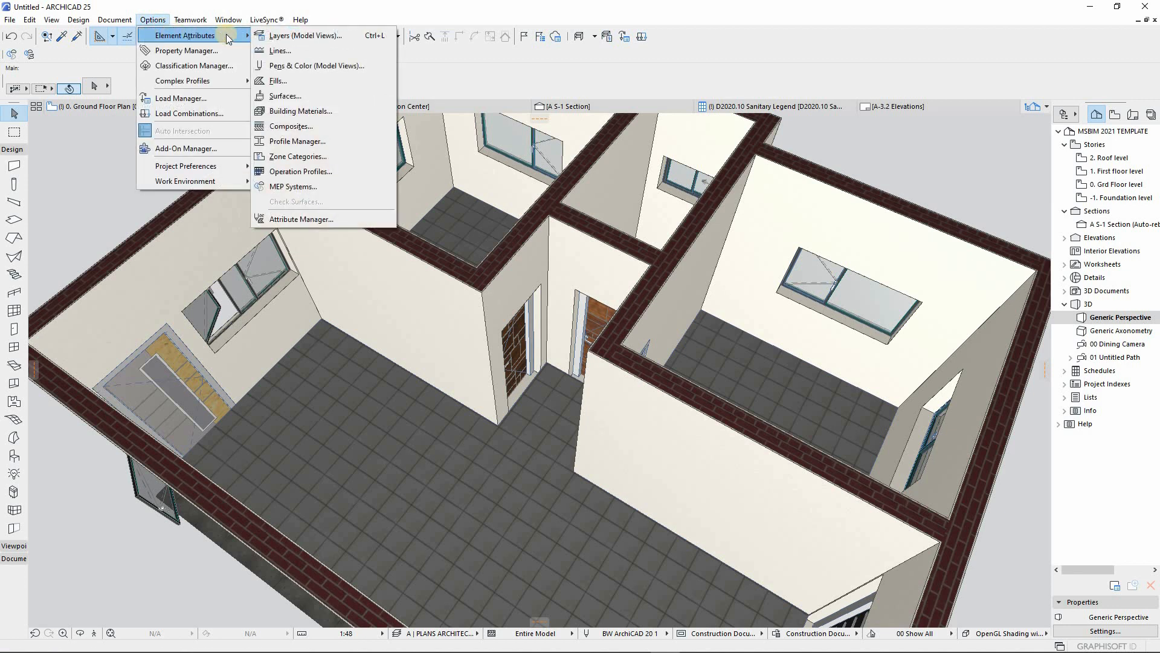
{"action": "left_click", "coordinate": [438, 165]}
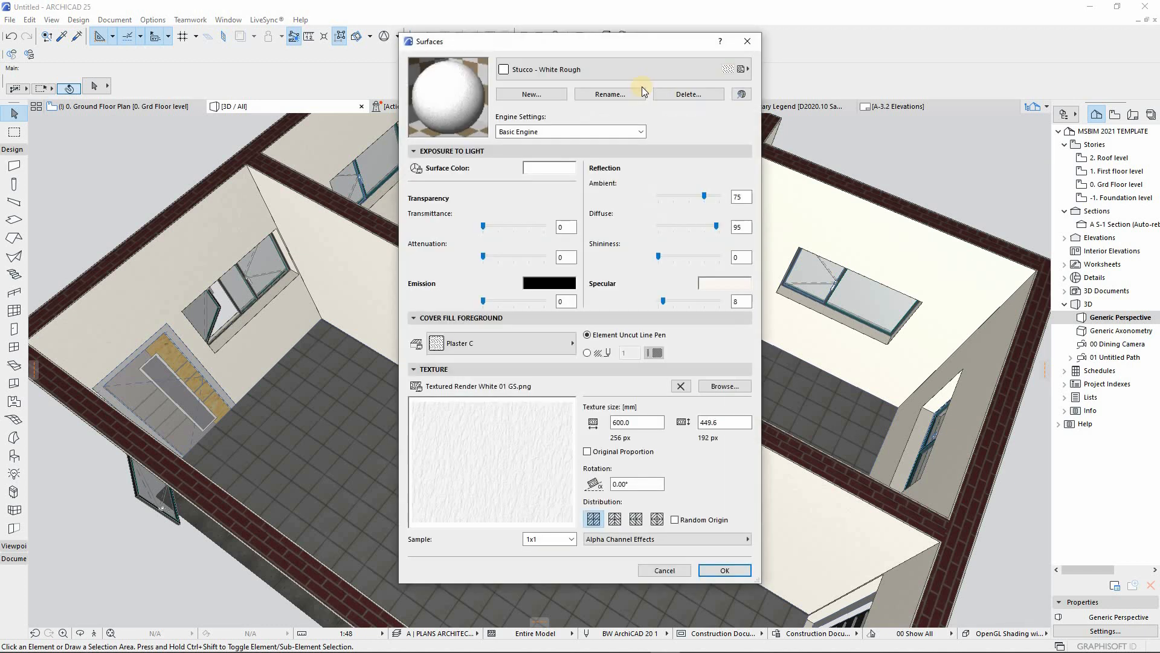
{"action": "left_click", "coordinate": [484, 55]}
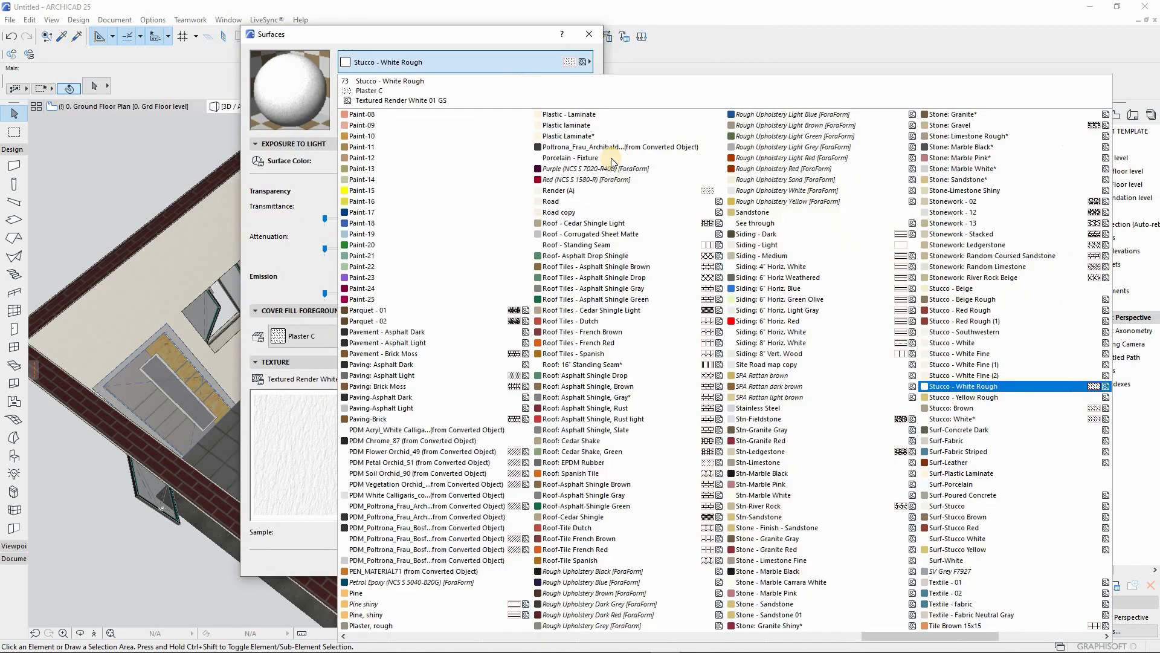
{"action": "scroll", "coordinate": [656, 467], "scroll_direction": "left", "scroll_amount": 10}
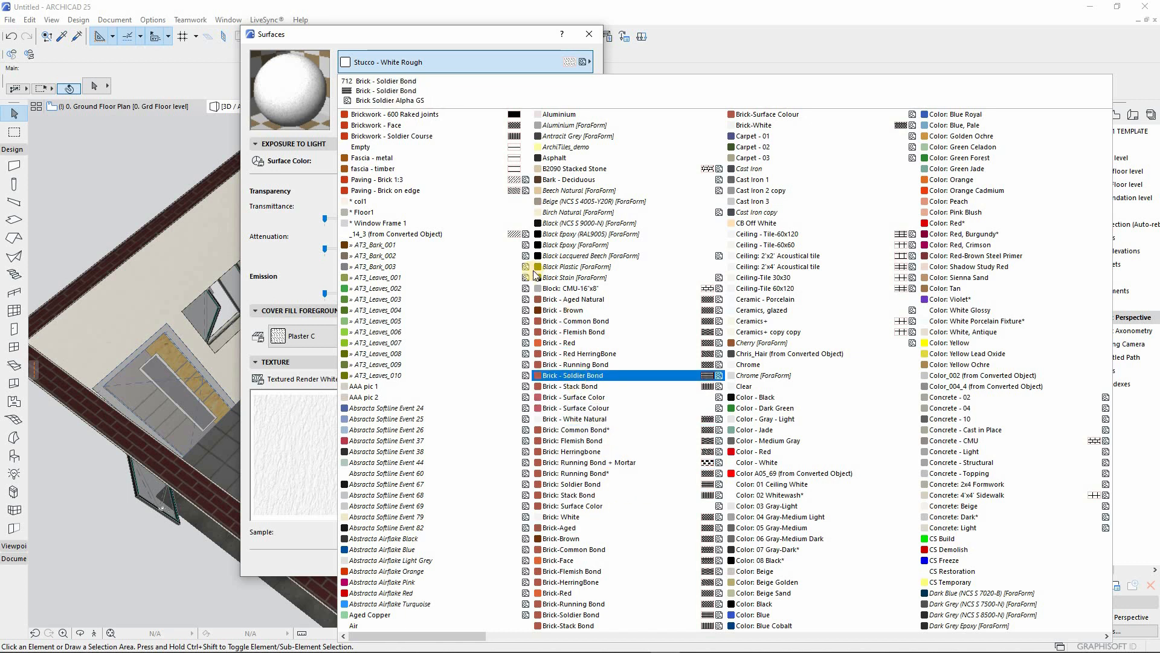
{"action": "scroll", "coordinate": [536, 275], "scroll_direction": "right", "scroll_amount": 10}
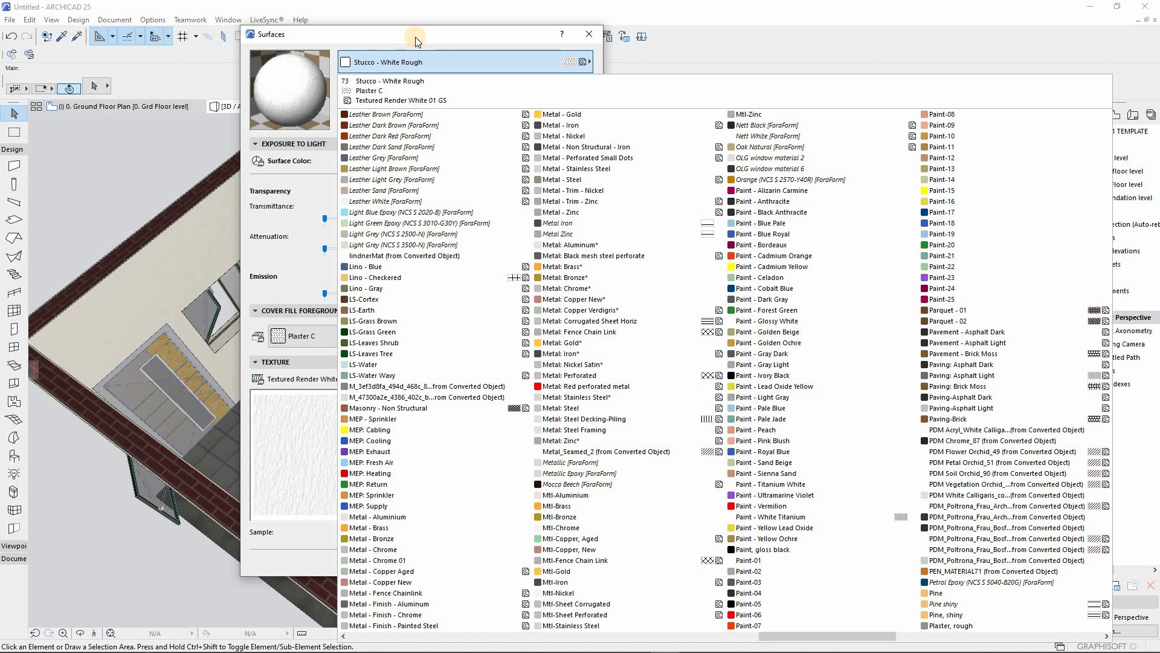
{"action": "left_click", "coordinate": [517, 49]}
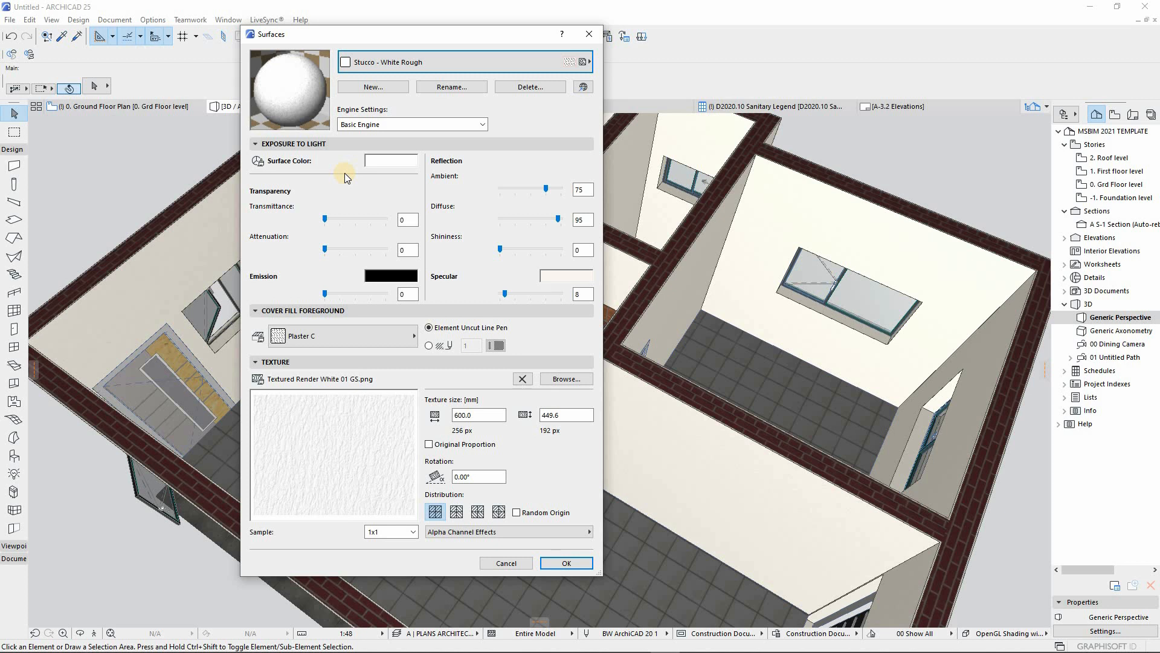
Choose Tile: Porcelain as the surface to edit
{"action": "left_click", "coordinate": [470, 70]}
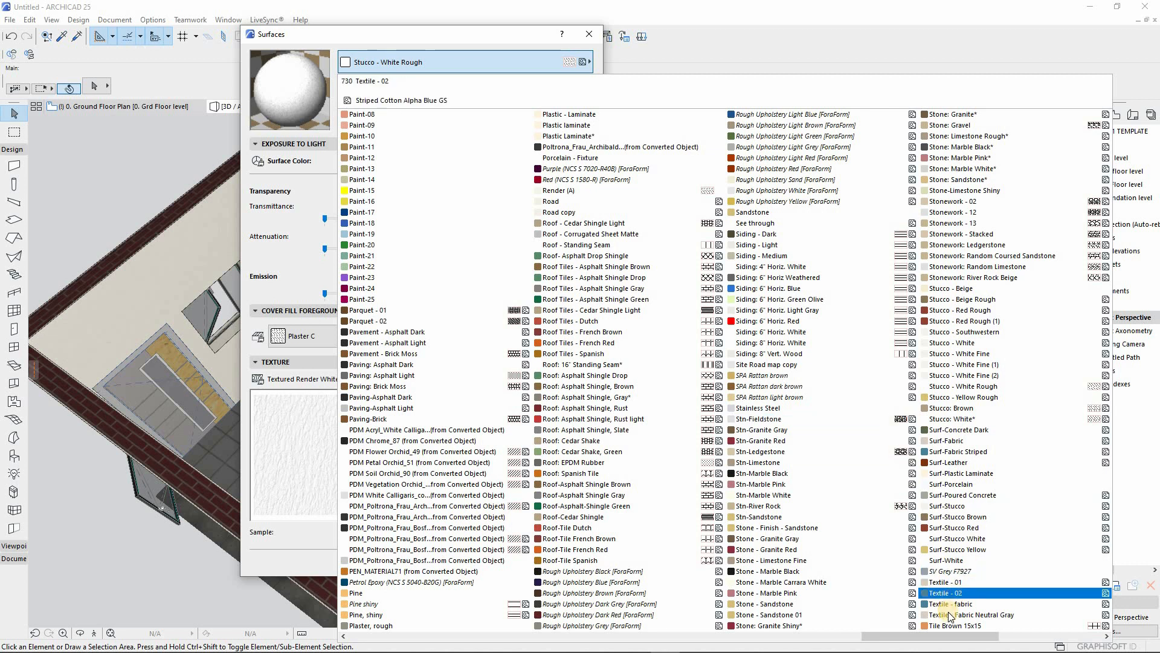
{"action": "scroll", "coordinate": [907, 569], "scroll_direction": "down", "scroll_amount": 3}
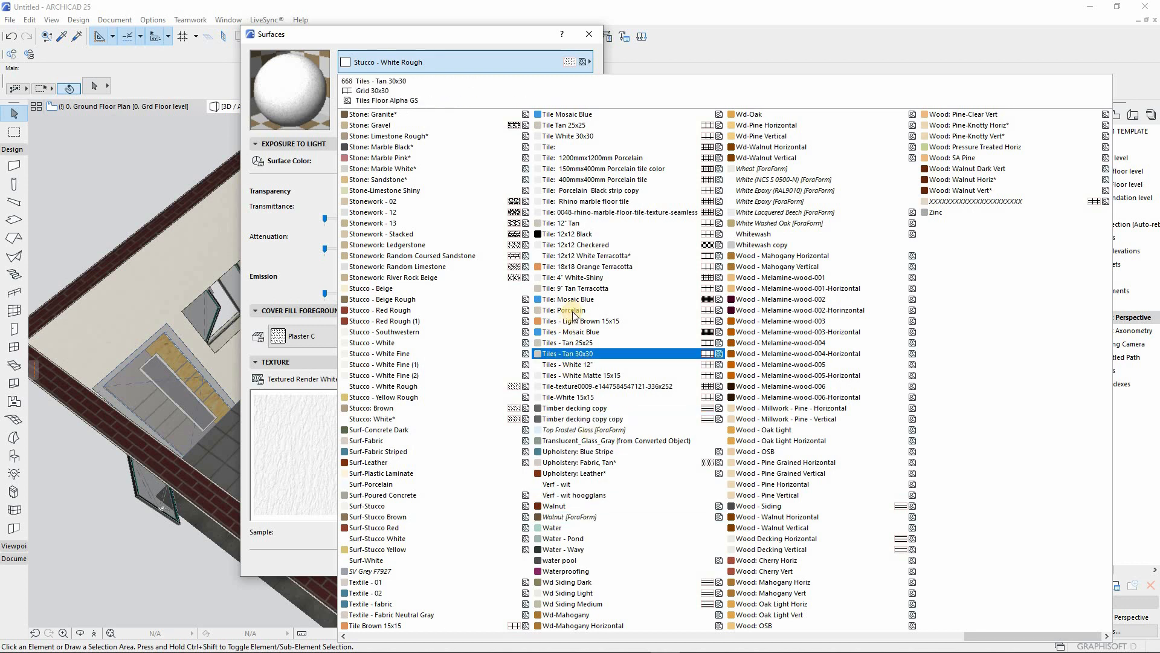
{"action": "left_click", "coordinate": [571, 310]}
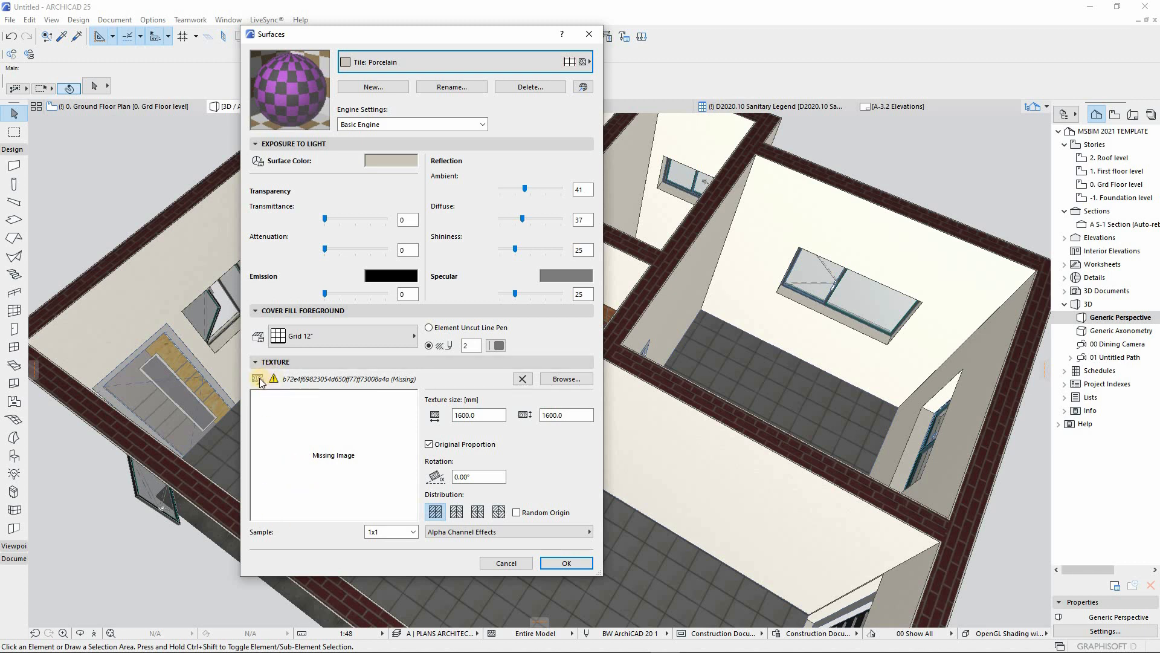
Browse for a replacement texture image for Tile: Porcelain in ARCHICAD Library 25, down to the Tiles 25 folder within Flooring 25
{"action": "left_click", "coordinate": [568, 379]}
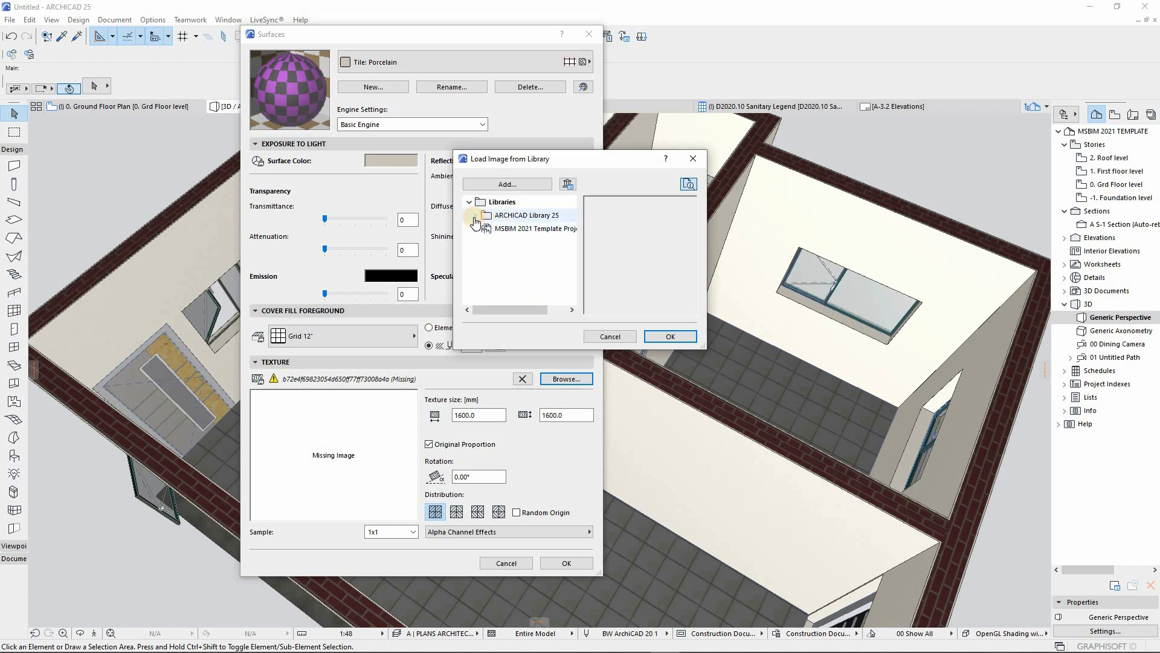
{"action": "left_click", "coordinate": [475, 217]}
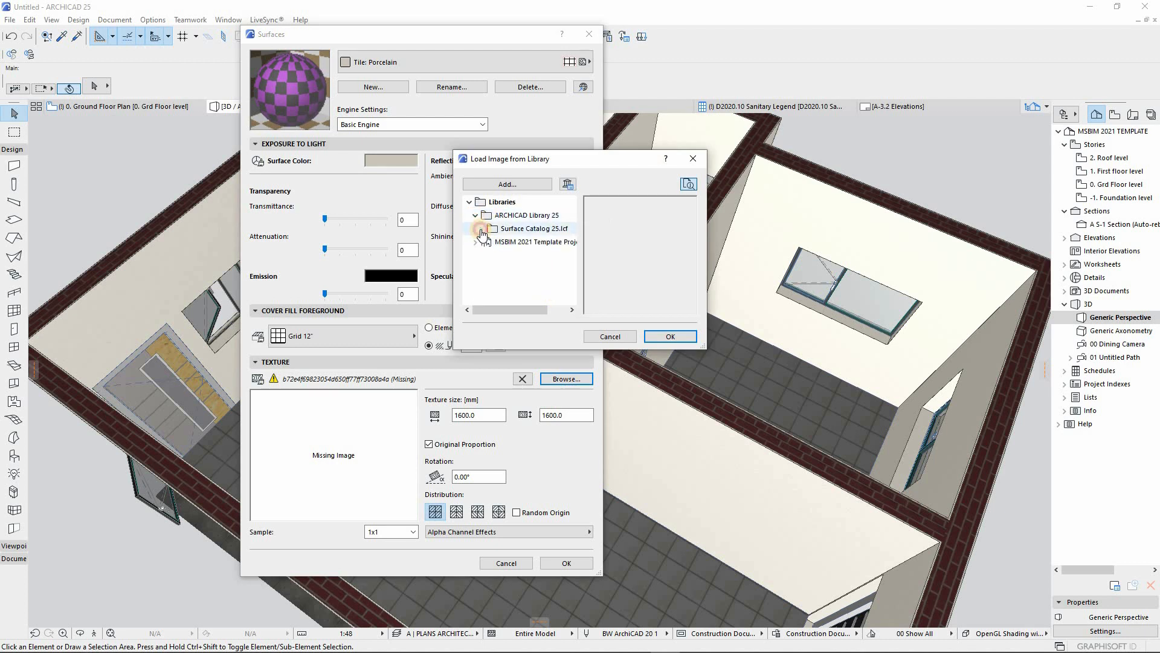
{"action": "left_click", "coordinate": [481, 229]}
{"action": "left_click", "coordinate": [487, 243]}
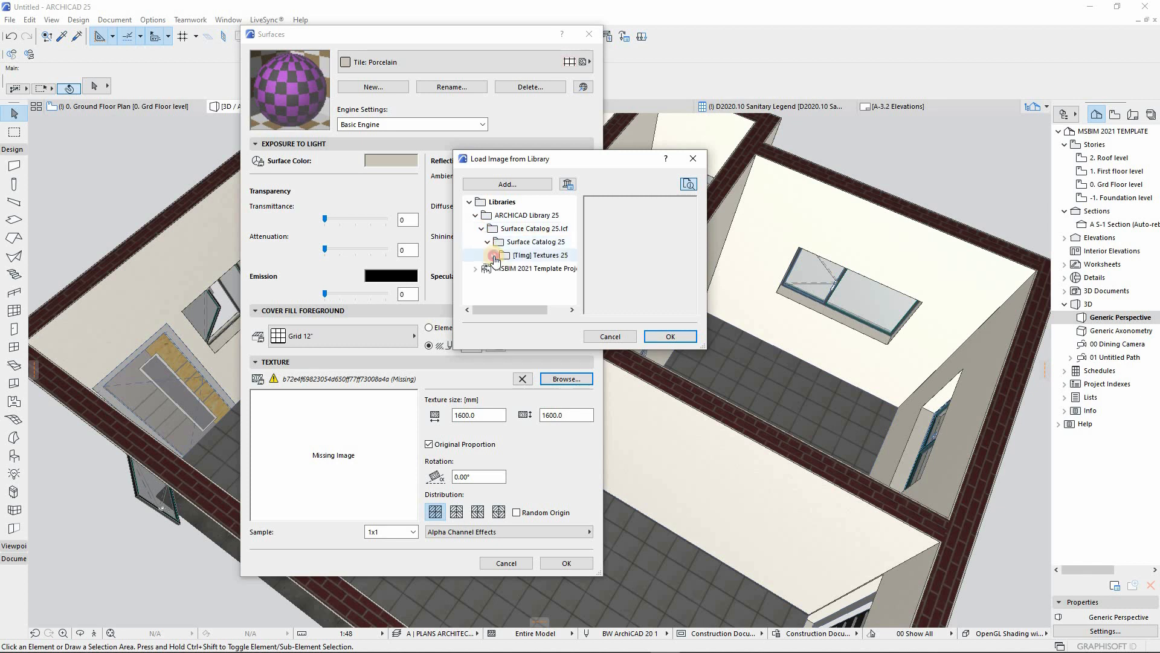
{"action": "left_click", "coordinate": [493, 255]}
{"action": "left_click_drag", "start_coordinate": [494, 313], "coordinate": [505, 311]}
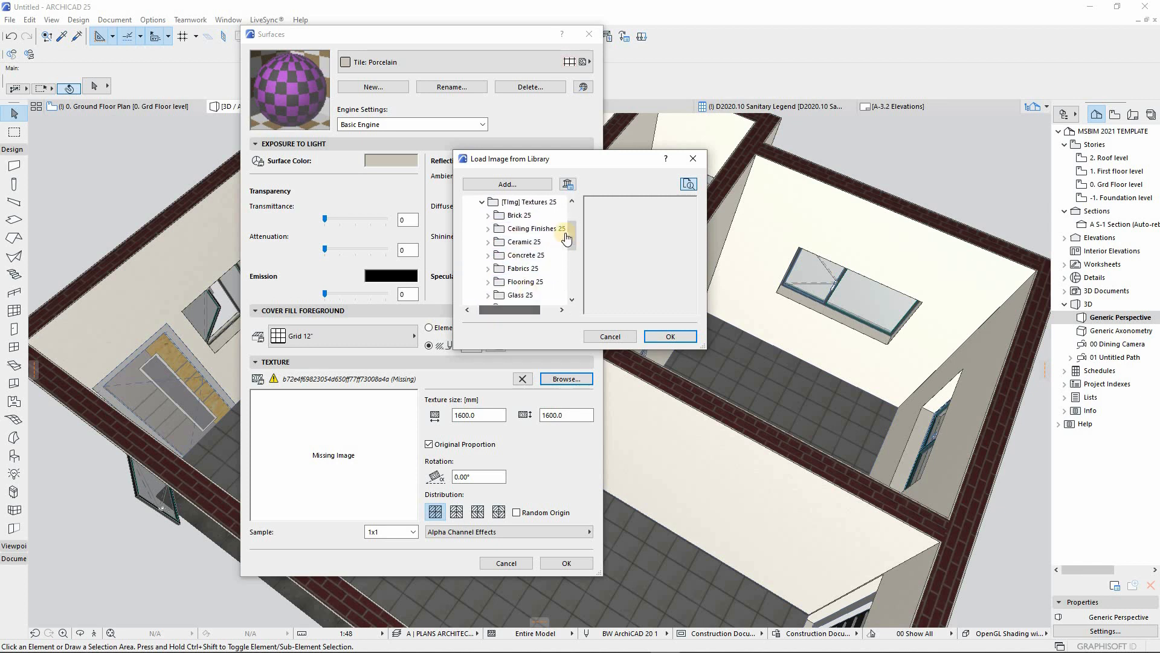
{"action": "left_click_drag", "start_coordinate": [570, 235], "coordinate": [572, 239]}
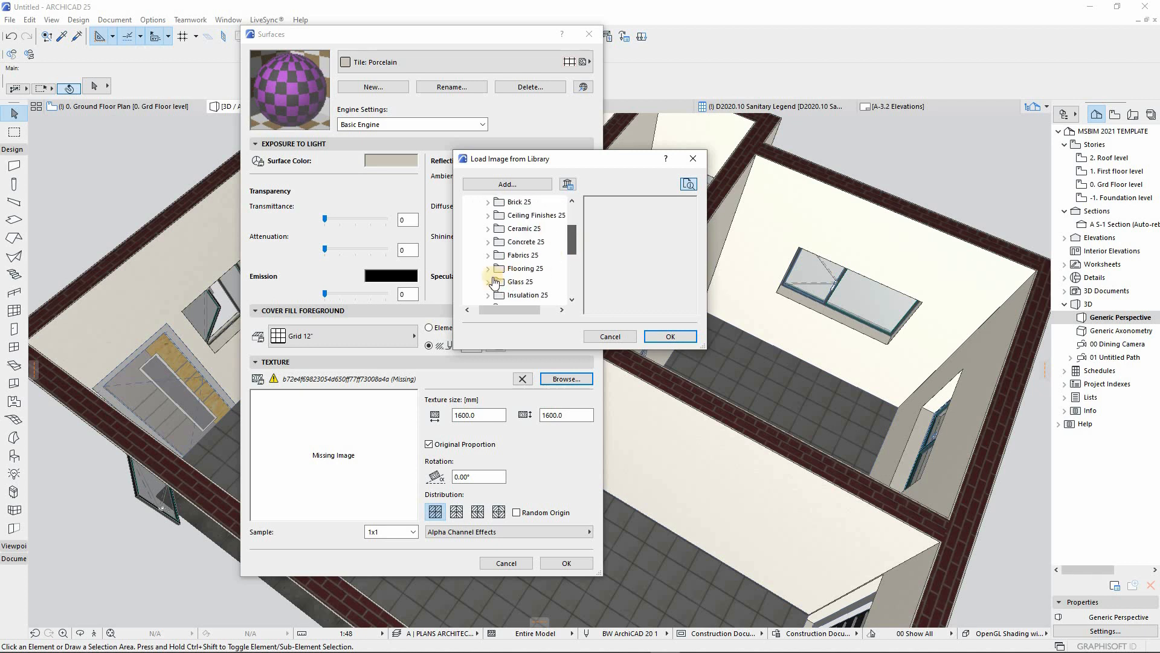
{"action": "left_click", "coordinate": [489, 269]}
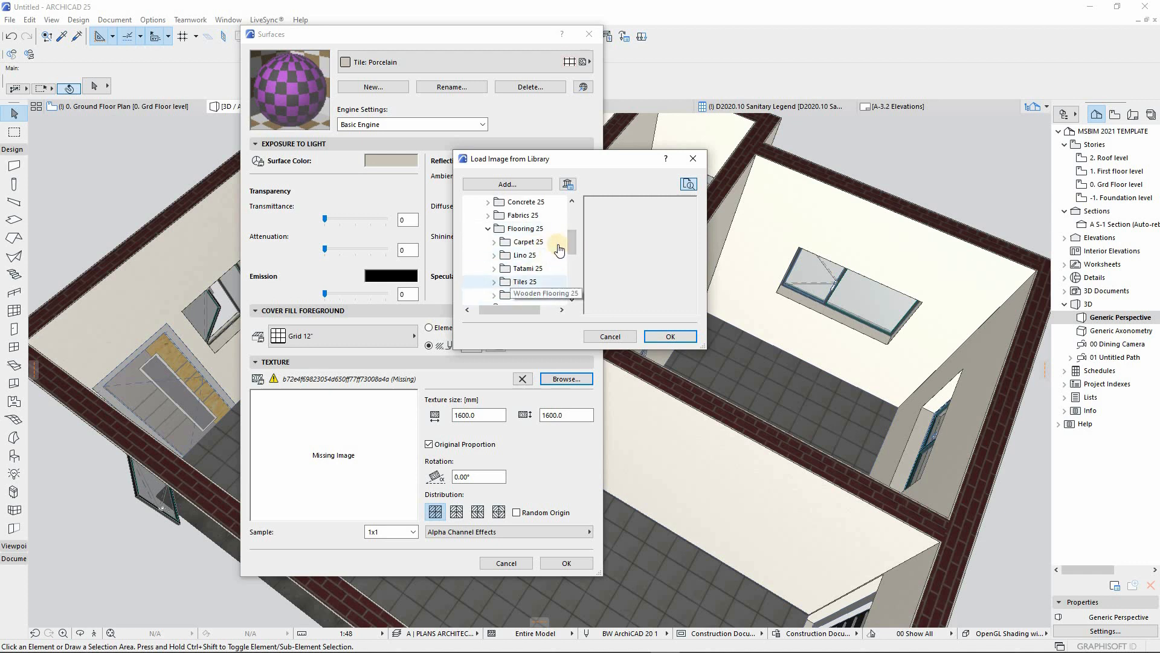
{"action": "left_click_drag", "start_coordinate": [571, 239], "coordinate": [572, 248]}
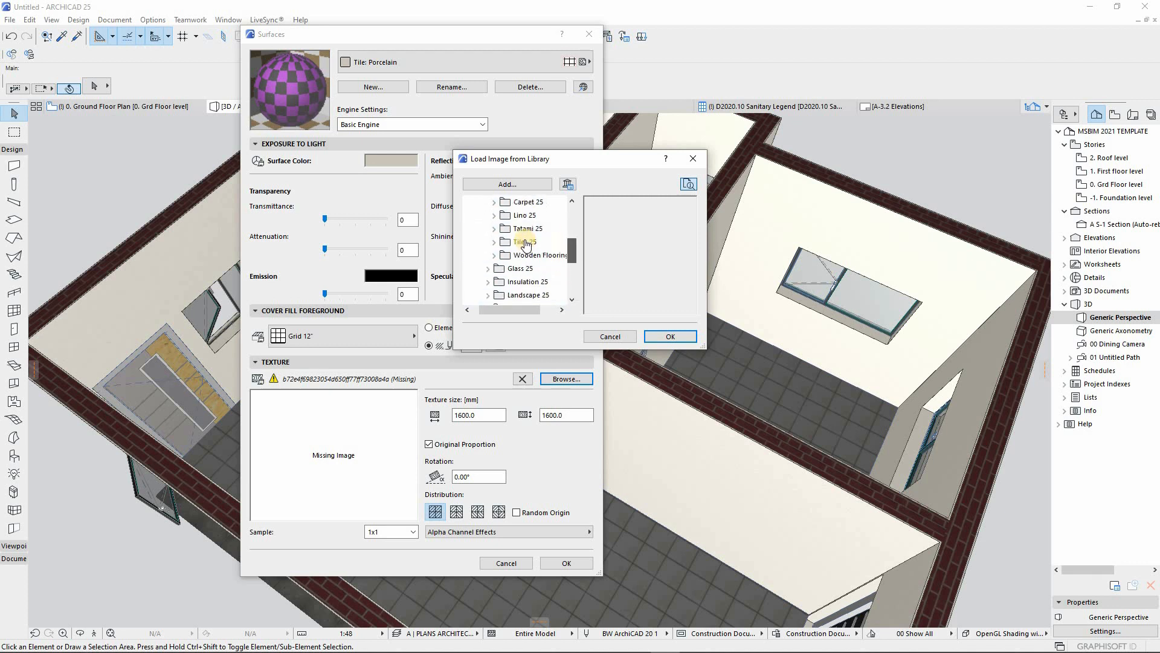
{"action": "left_click", "coordinate": [489, 241]}
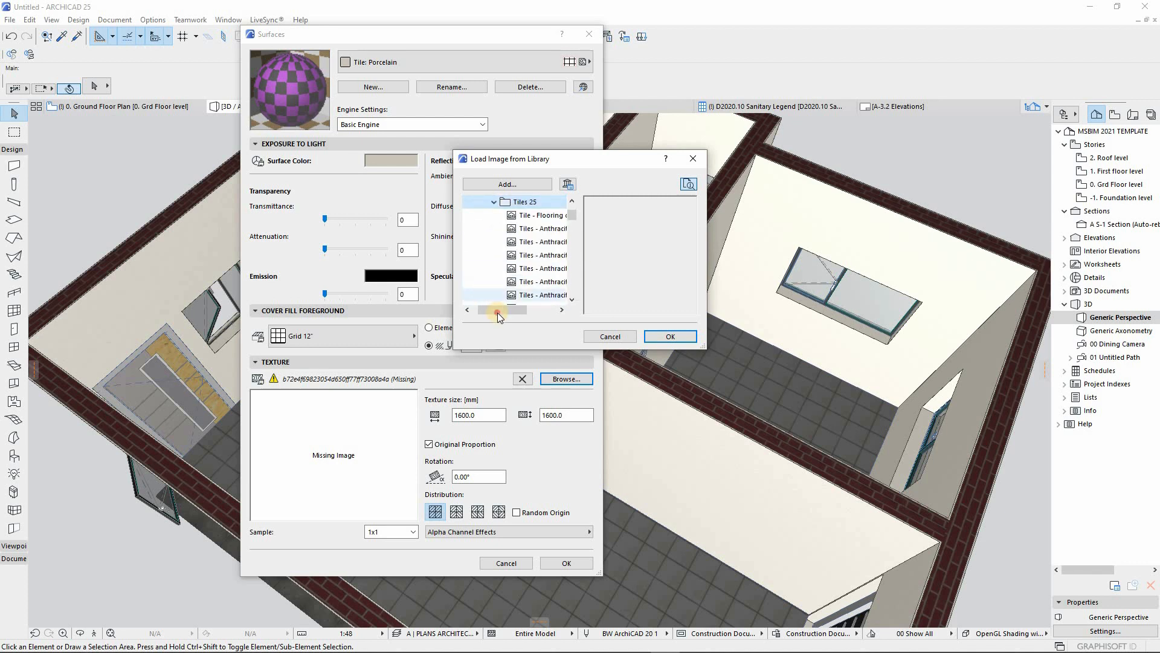
{"action": "left_click_drag", "start_coordinate": [498, 313], "coordinate": [512, 314]}
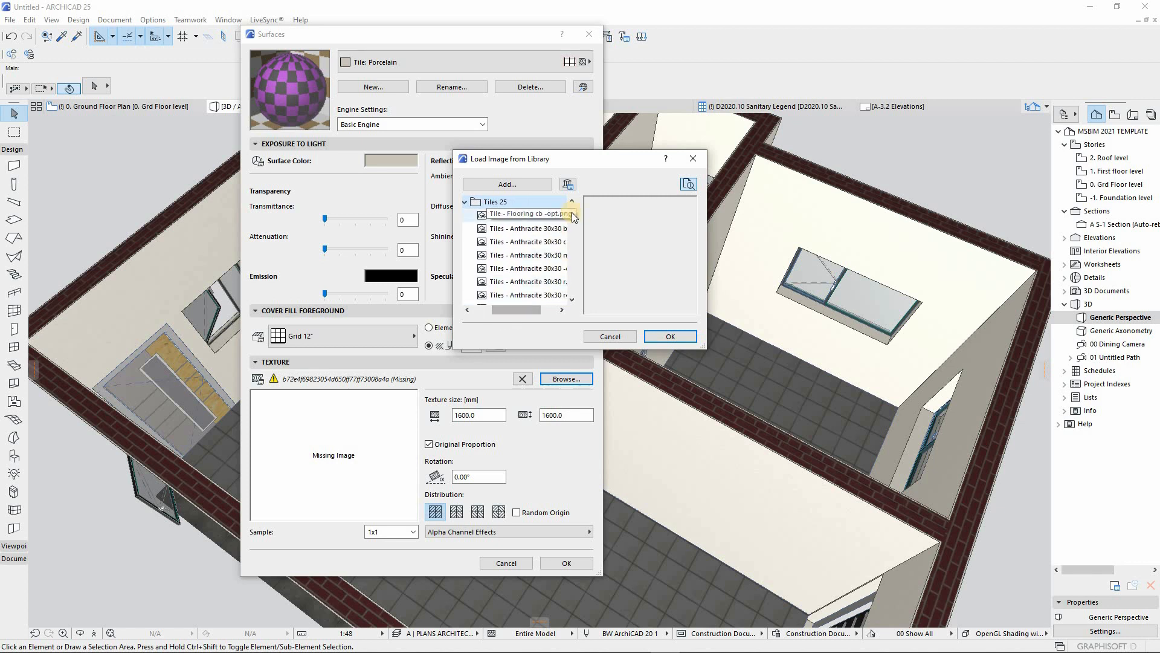
{"action": "mouse_move", "coordinate": [573, 216]}
{"action": "left_mouse_down"}
{"action": "mouse_move", "coordinate": [574, 292]}
{"action": "mouse_move", "coordinate": [570, 205]}
{"action": "mouse_move", "coordinate": [571, 215]}
{"action": "left_mouse_up"}
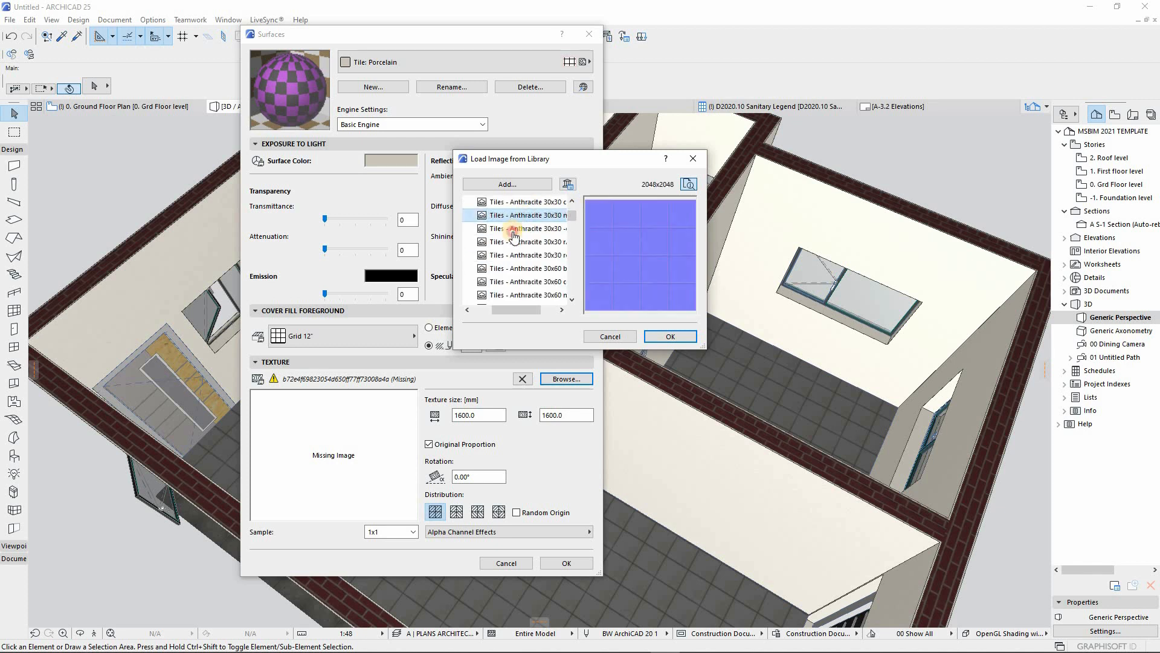
Preview the Tiles - Anthracite 30x30 and 30x60 texture images one after another
{"action": "key", "text": "Down"}
{"action": "key", "text": "Down"}
{"action": "key", "text": "Down"}
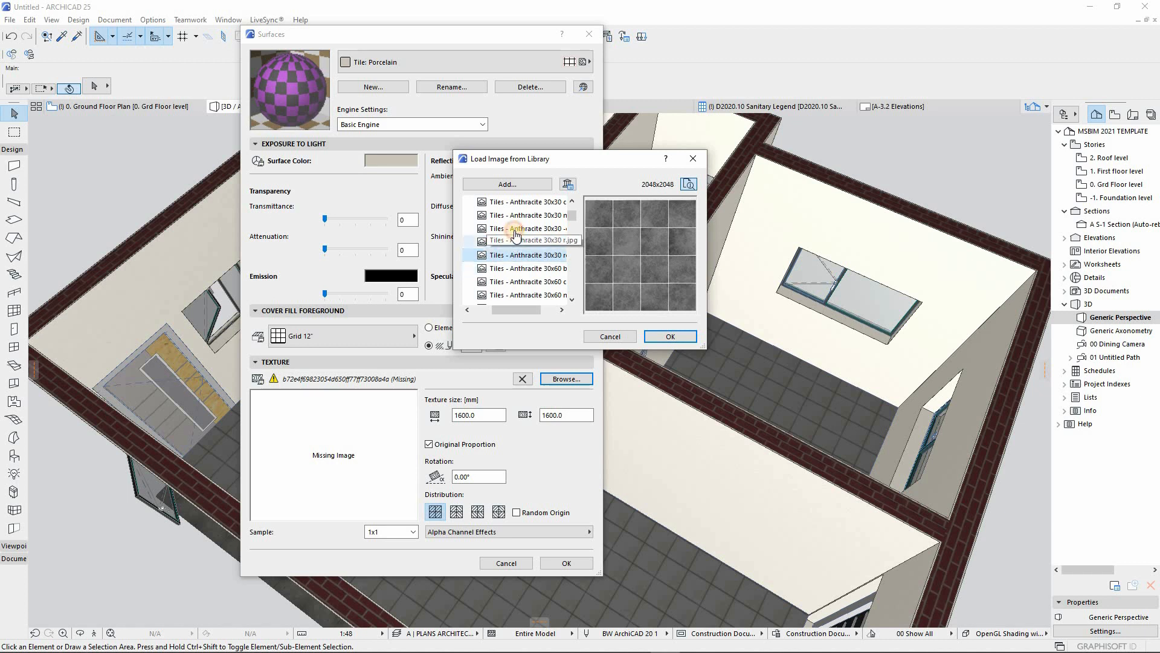
{"action": "key", "text": "Down"}
{"action": "key", "text": "Down"}
{"action": "key", "text": "Up"}
{"action": "key", "text": "Up"}
{"action": "key", "text": "Up"}
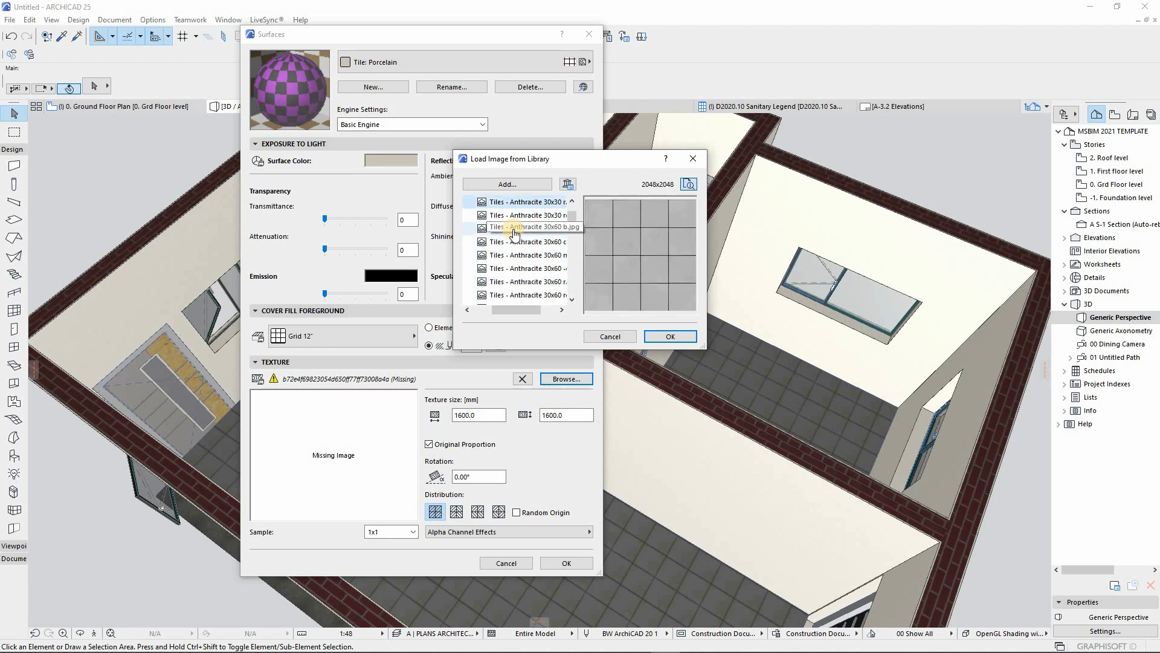
Load Tiles - Brown 30x30 b.jpg as the texture of the Tile: Porcelain surface
{"action": "scroll", "coordinate": [513, 254], "scroll_direction": "down", "scroll_amount": 5}
{"action": "scroll", "coordinate": [512, 261], "scroll_direction": "down", "scroll_amount": 3}
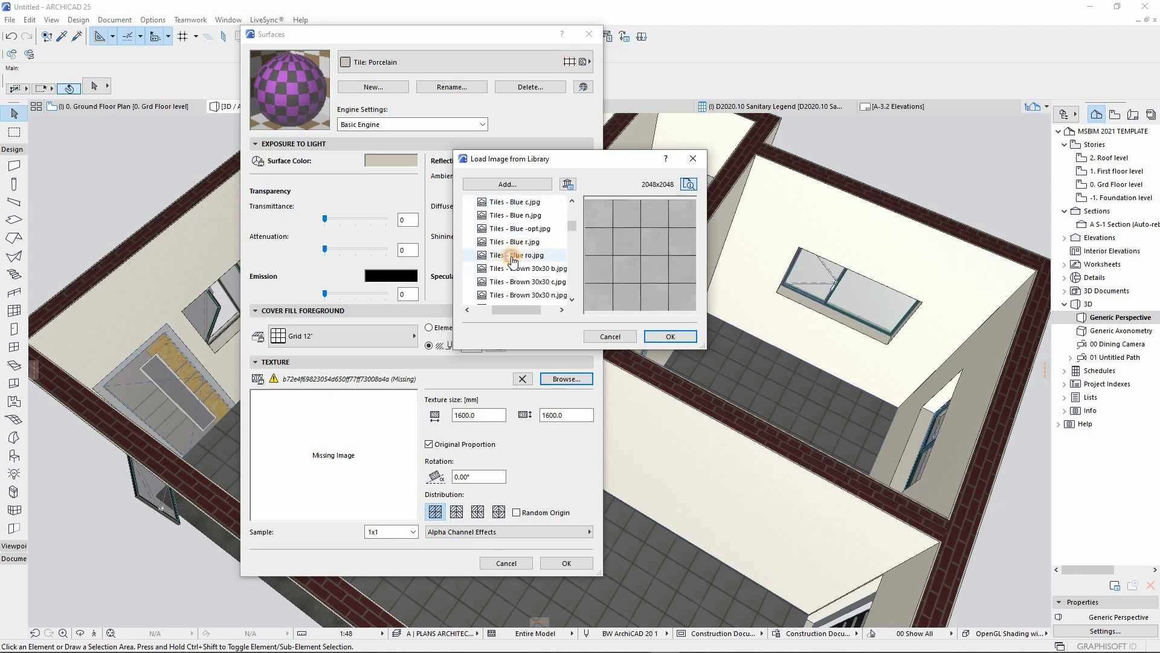
{"action": "left_click", "coordinate": [529, 269]}
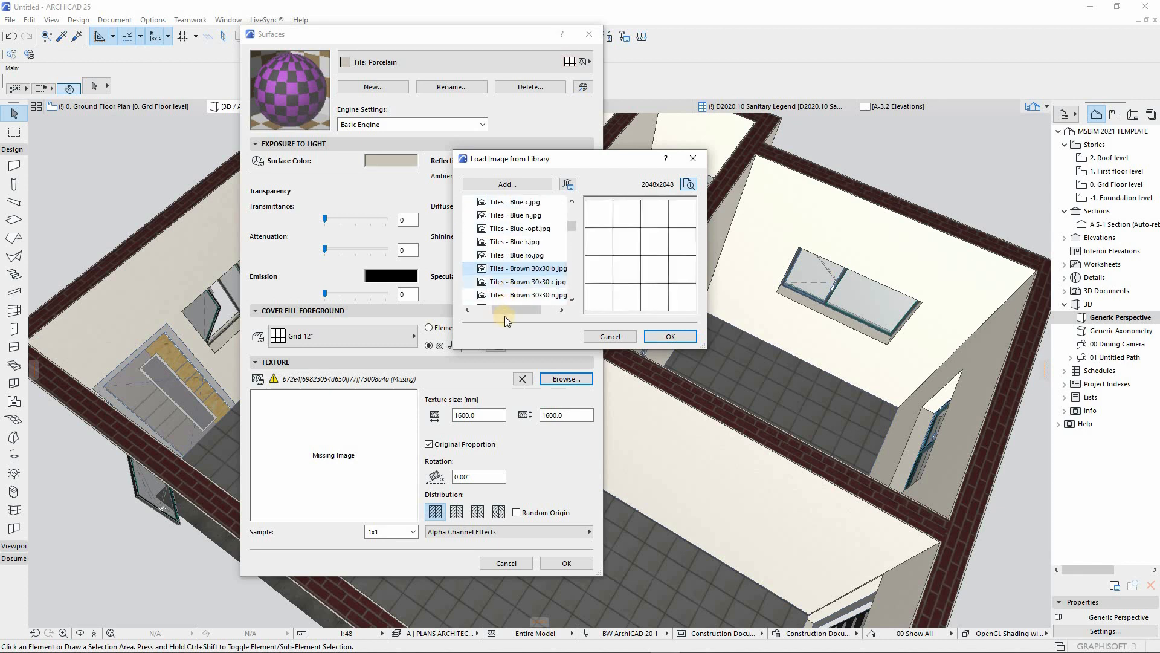
{"action": "left_click_drag", "start_coordinate": [509, 310], "coordinate": [513, 310]}
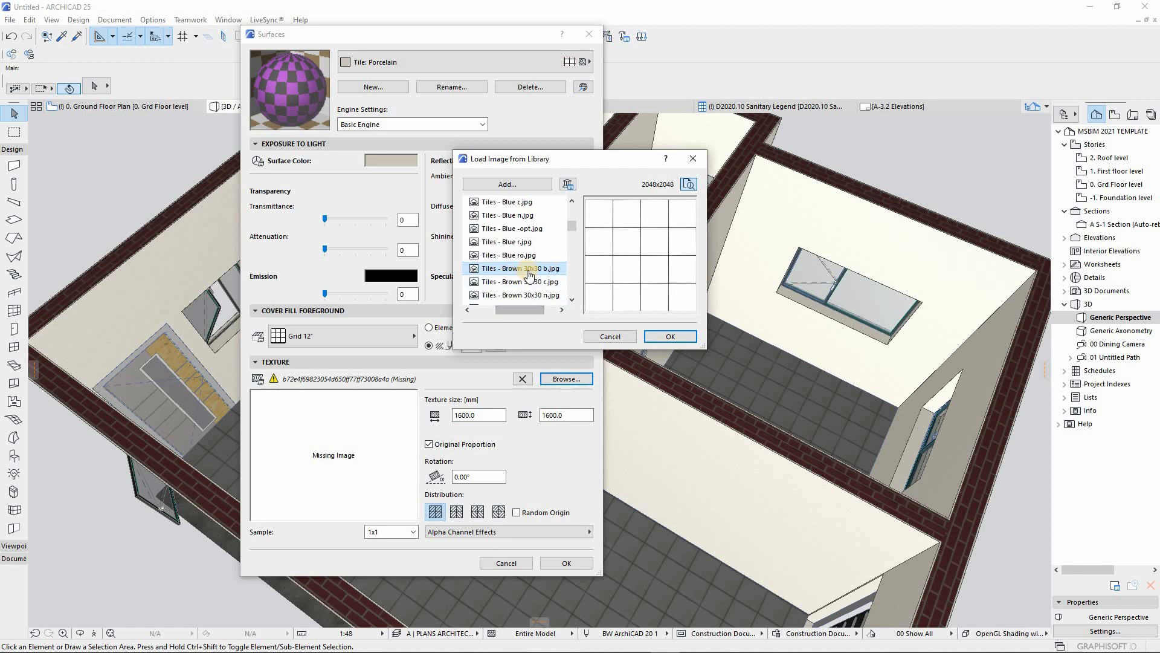
{"action": "left_click", "coordinate": [658, 337]}
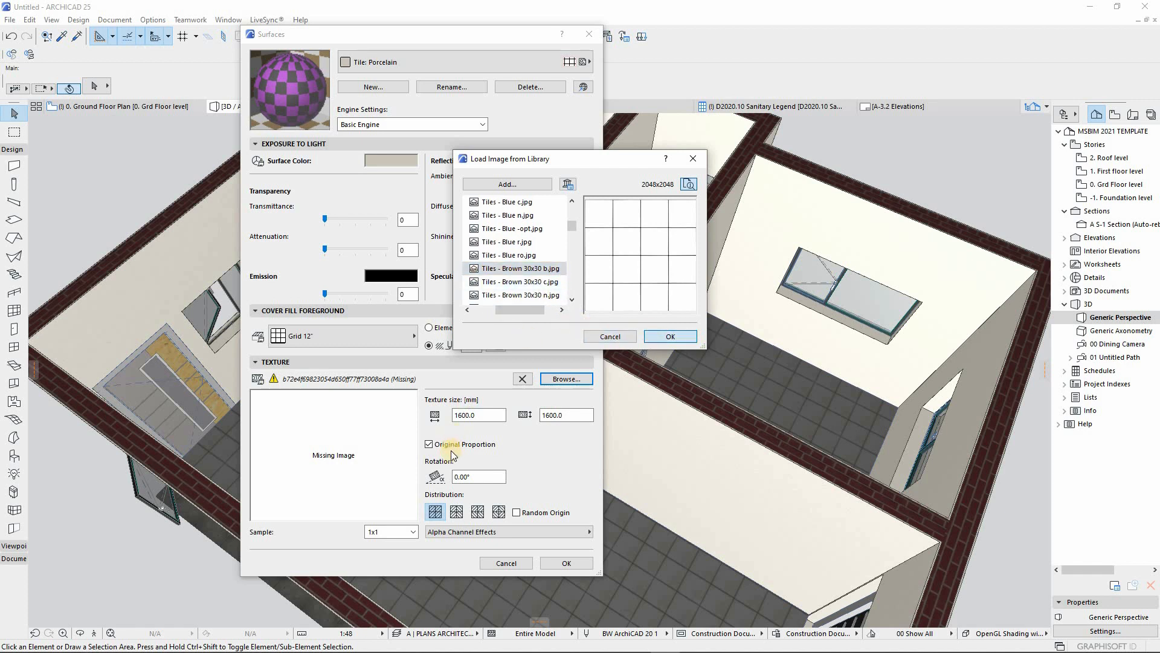
Review the texture's size, sample and distribution settings and accept the Tile: Porcelain surface changes
{"action": "left_click", "coordinate": [484, 416]}
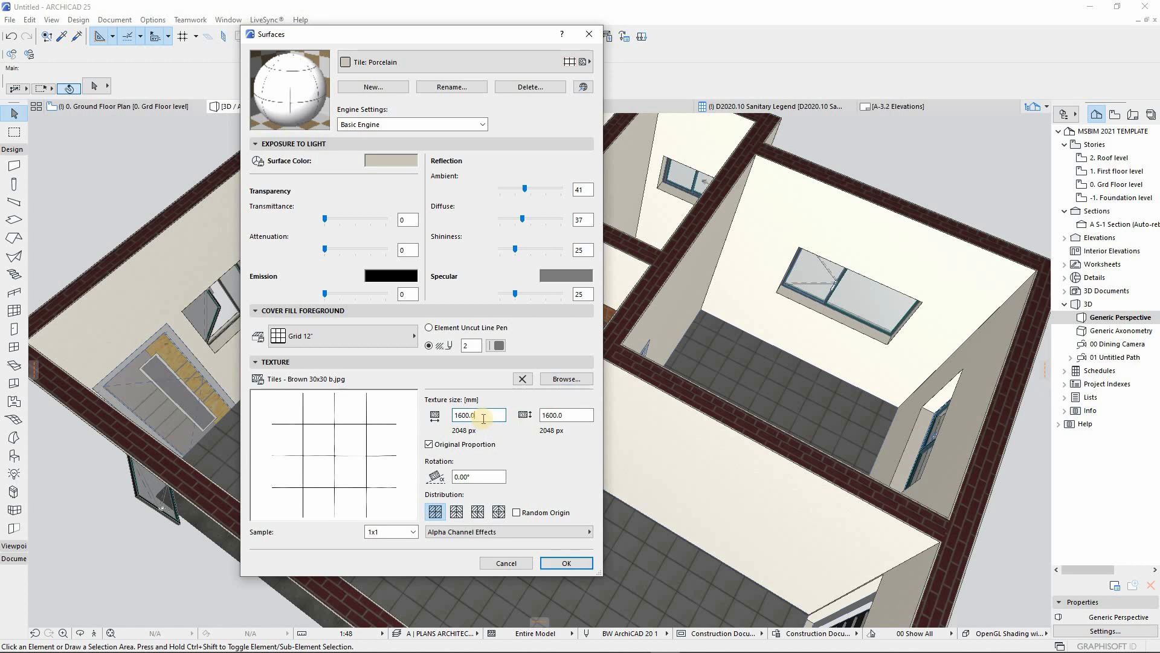
{"action": "left_click", "coordinate": [423, 418]}
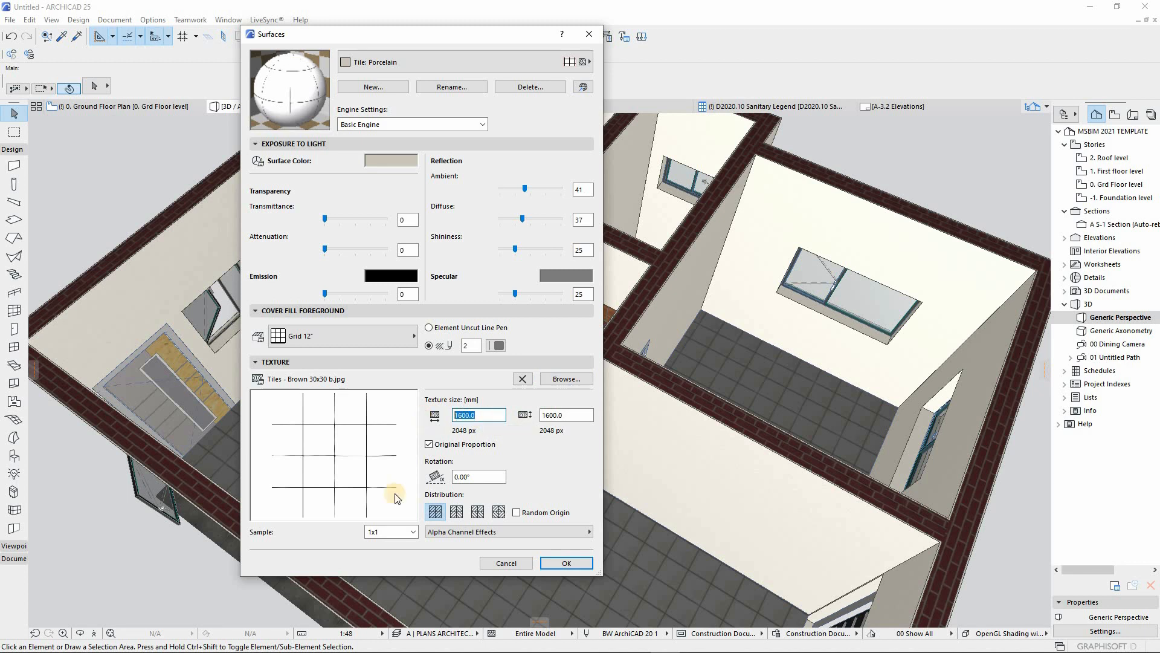
{"action": "left_click", "coordinate": [384, 535]}
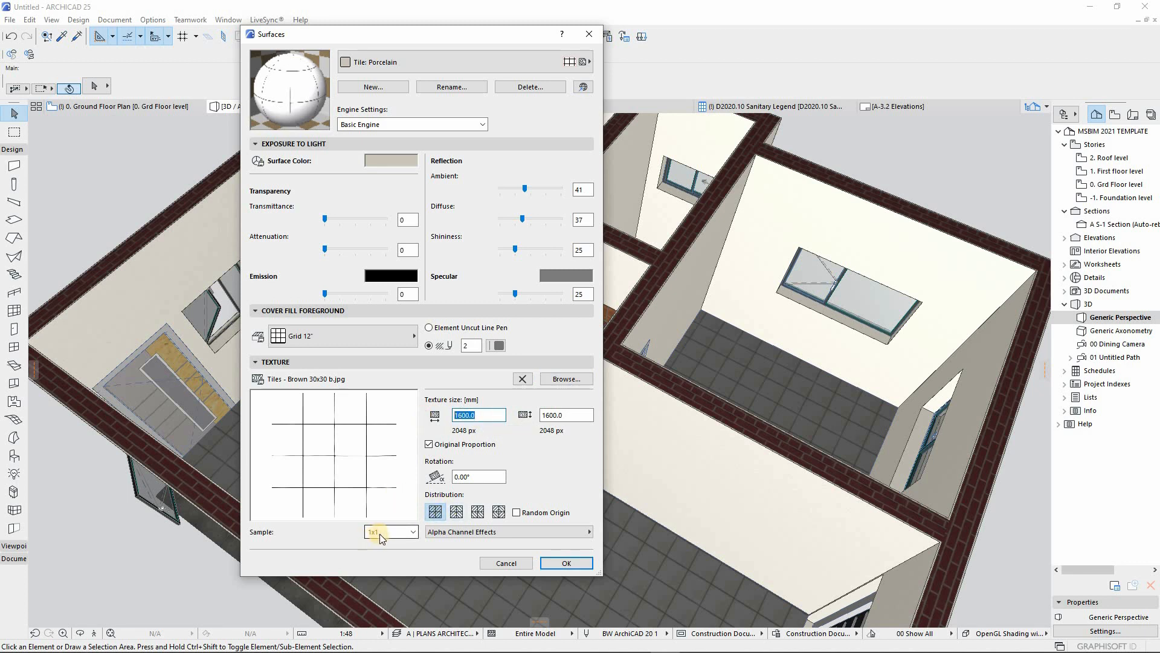
{"action": "left_click", "coordinate": [434, 513]}
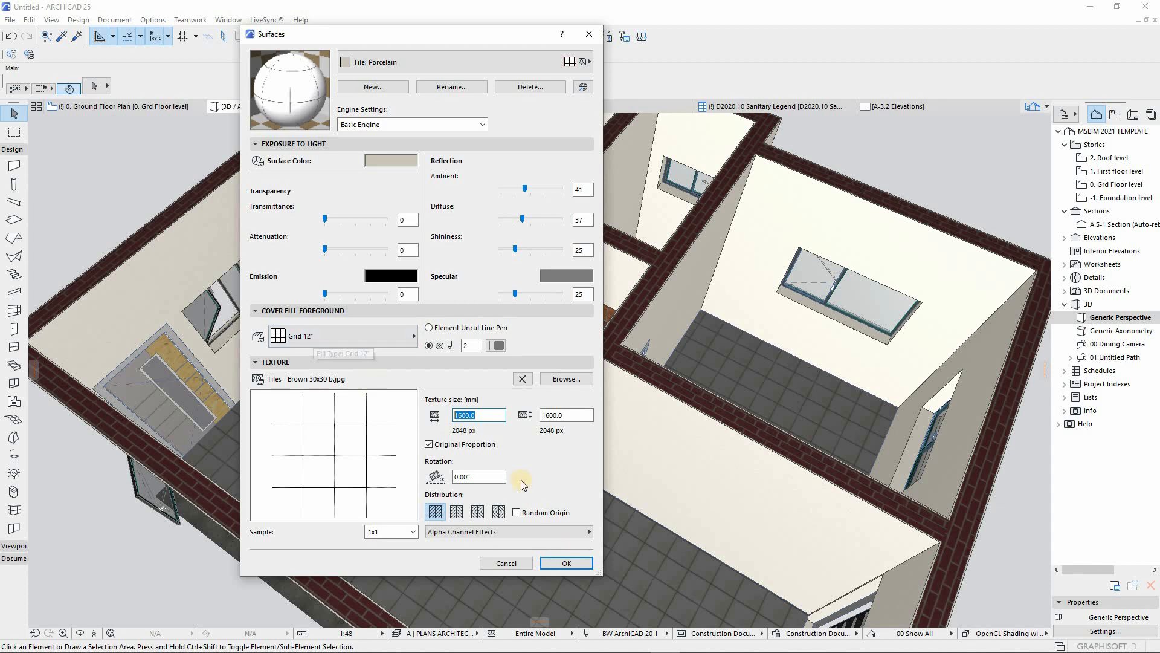
{"action": "left_click", "coordinate": [566, 564]}
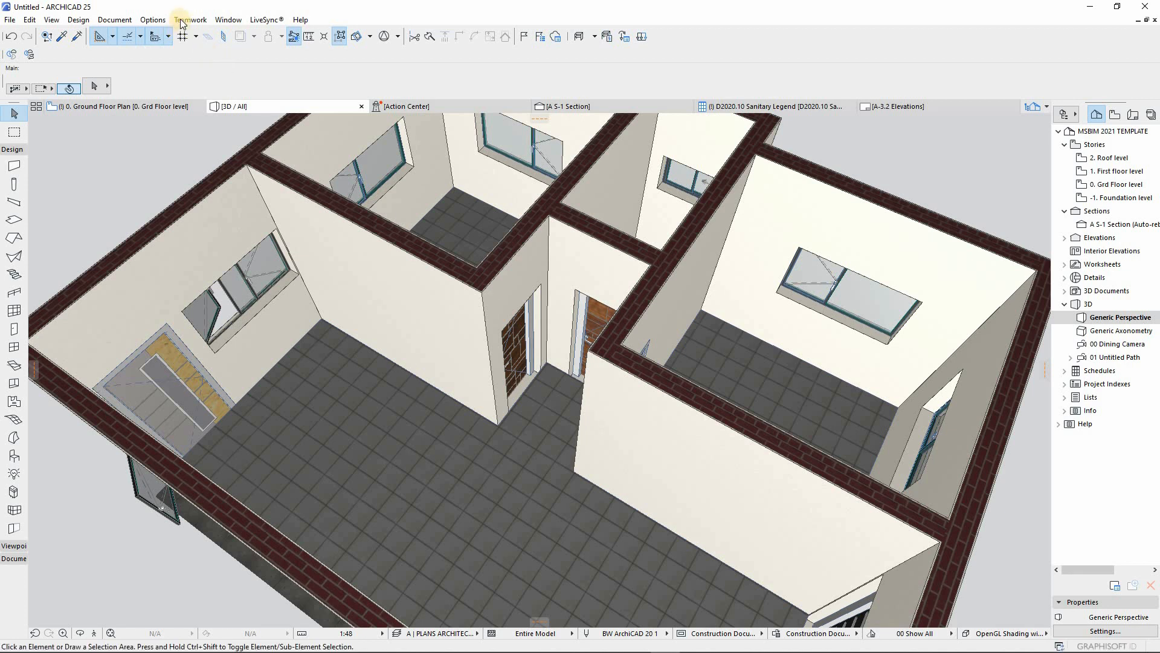
Open the Fills attribute settings and choose the Porcelain tile image fill for editing
{"action": "left_click", "coordinate": [151, 20]}
{"action": "mouse_move", "coordinate": [182, 34]}
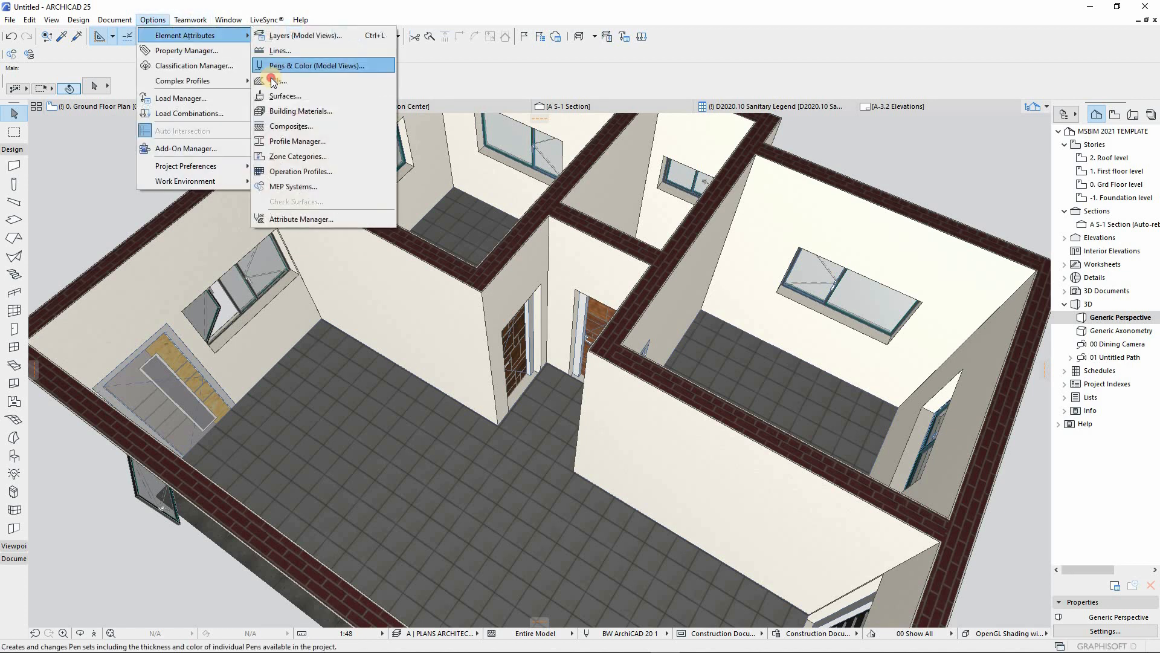
{"action": "left_click", "coordinate": [302, 80]}
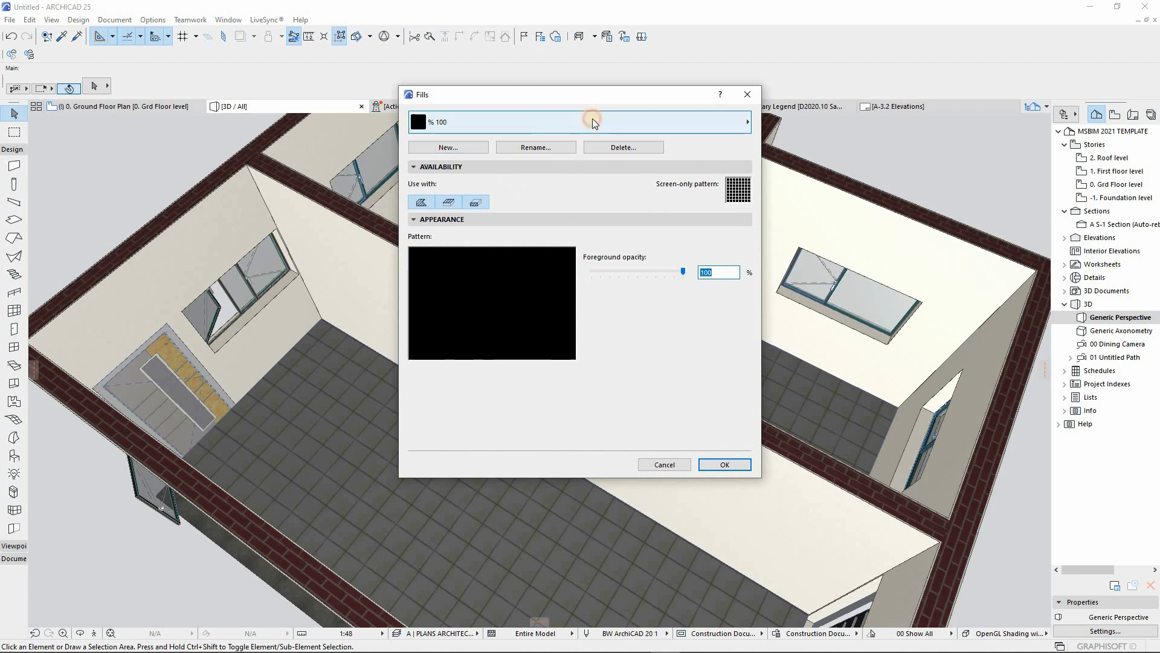
{"action": "left_click", "coordinate": [598, 122]}
{"action": "scroll", "coordinate": [885, 481], "scroll_direction": "down", "scroll_amount": 5}
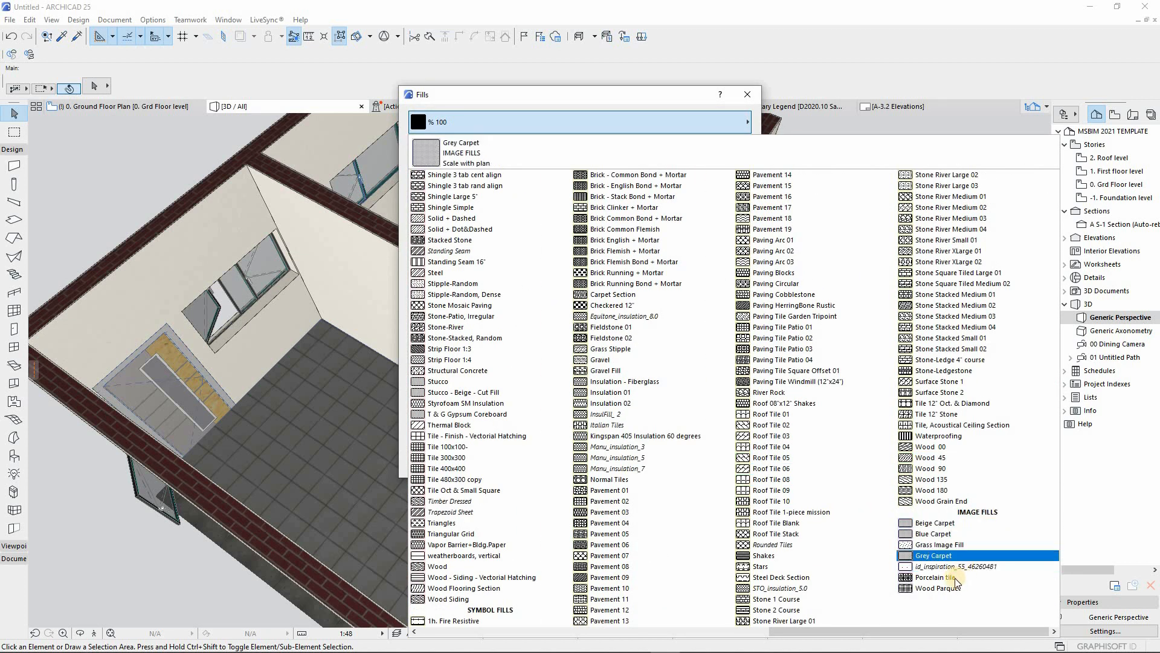
{"action": "left_click", "coordinate": [953, 578]}
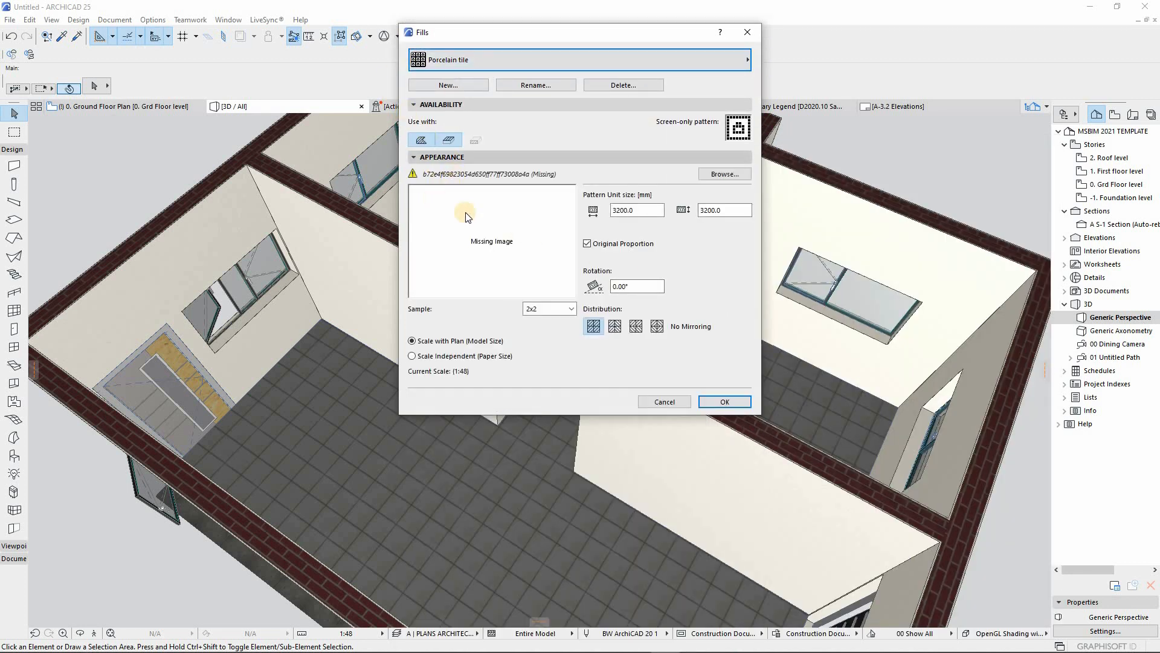
Browse the image library to the Tiles 25 folder under Flooring 25 for the Porcelain tile fill's missing image
{"action": "left_click", "coordinate": [723, 175]}
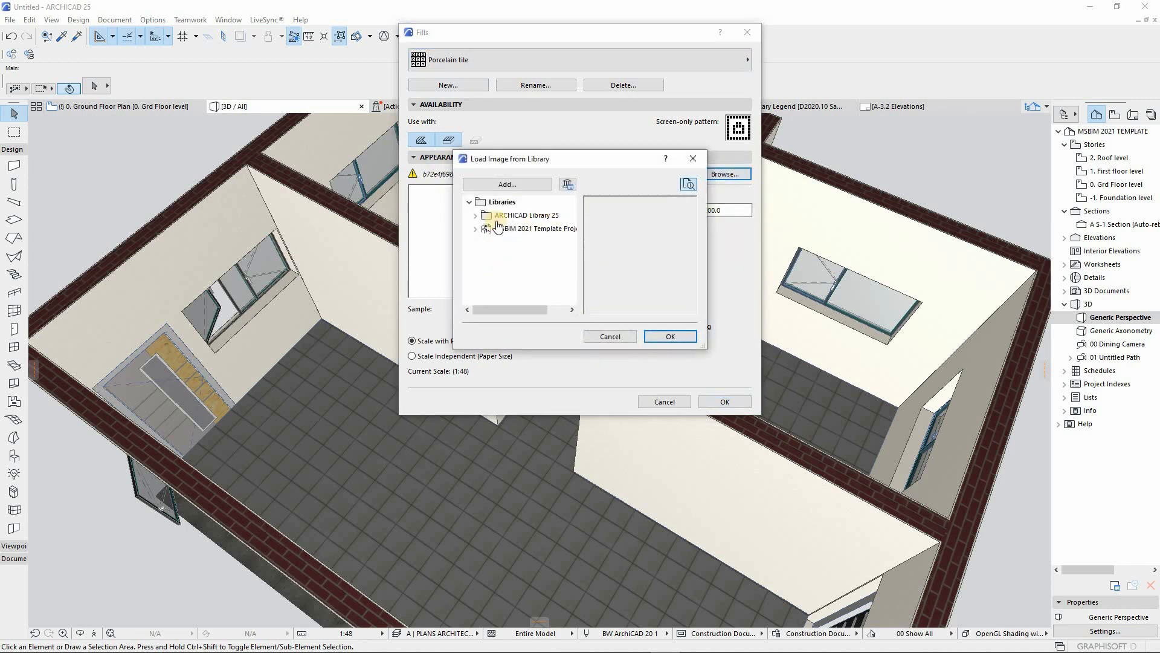
{"action": "left_click", "coordinate": [476, 216]}
{"action": "left_click", "coordinate": [481, 229]}
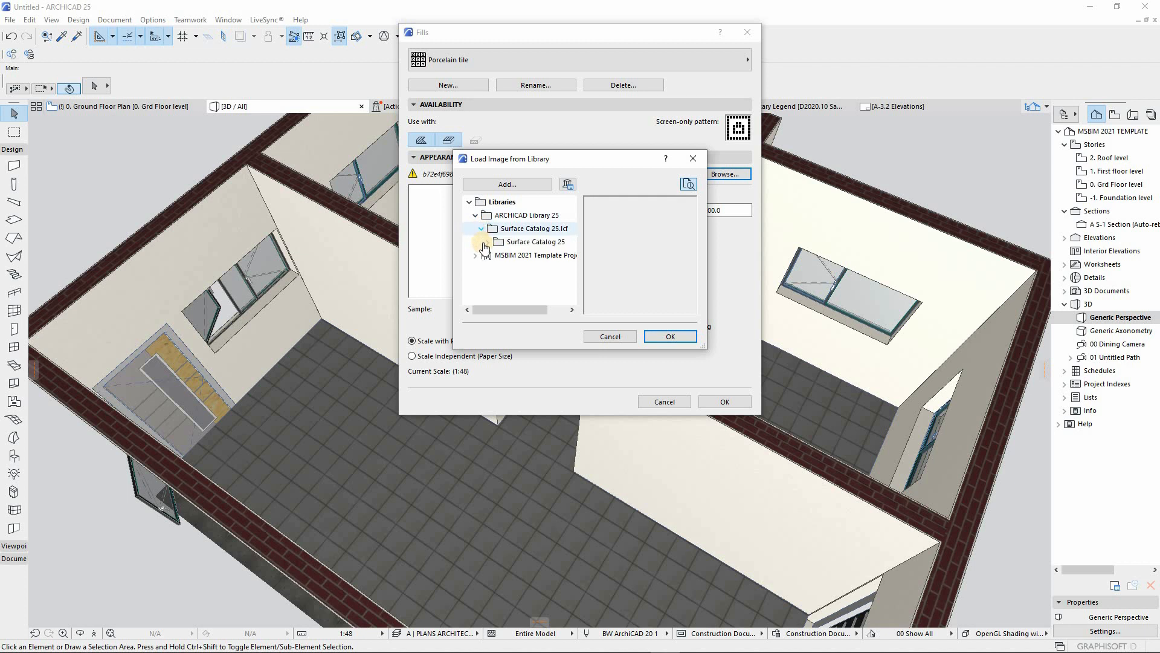
{"action": "left_click", "coordinate": [487, 242]}
{"action": "left_click", "coordinate": [497, 257]}
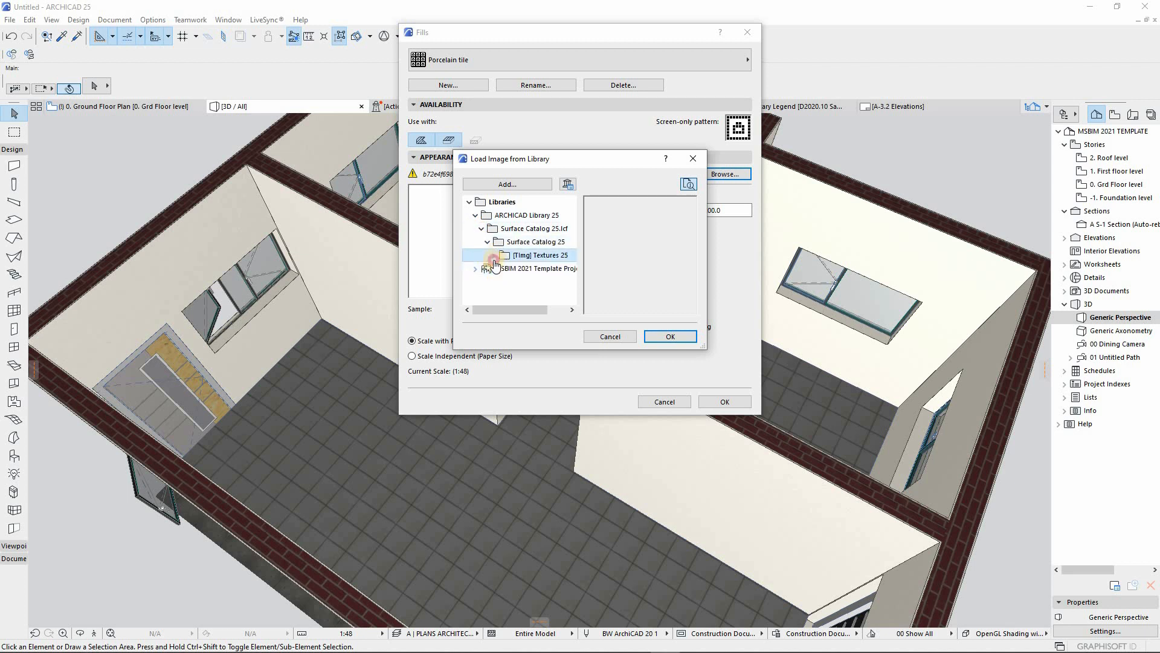
{"action": "left_click", "coordinate": [494, 259]}
{"action": "left_click_drag", "start_coordinate": [575, 232], "coordinate": [575, 241]}
{"action": "left_click", "coordinate": [510, 242]}
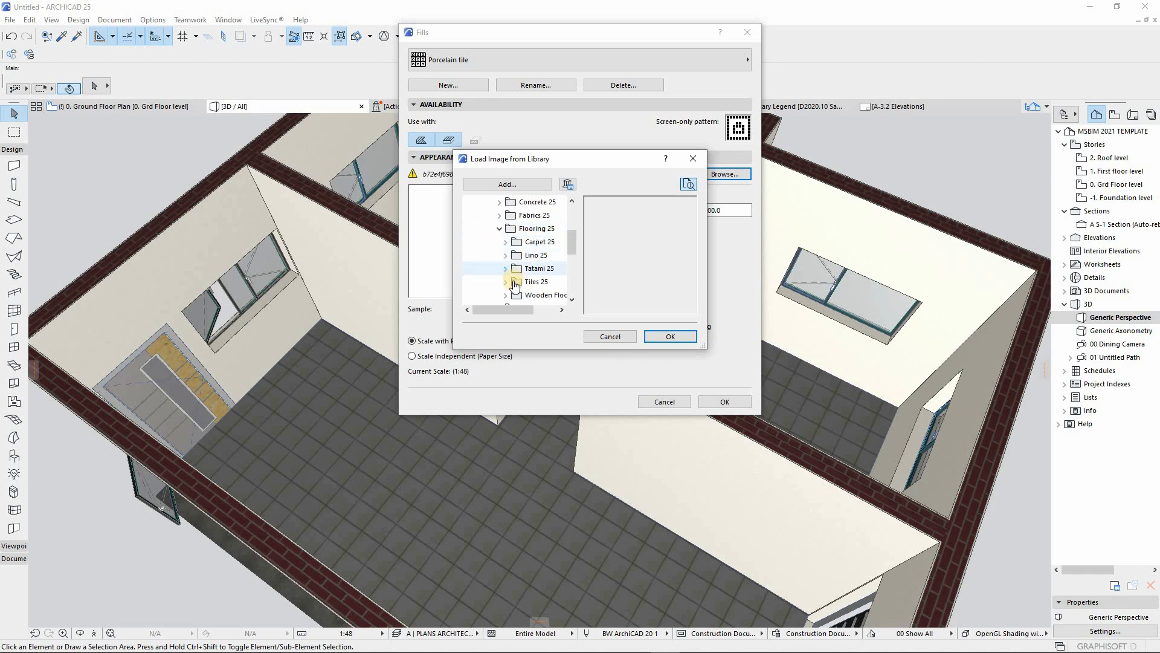
{"action": "left_click", "coordinate": [505, 281]}
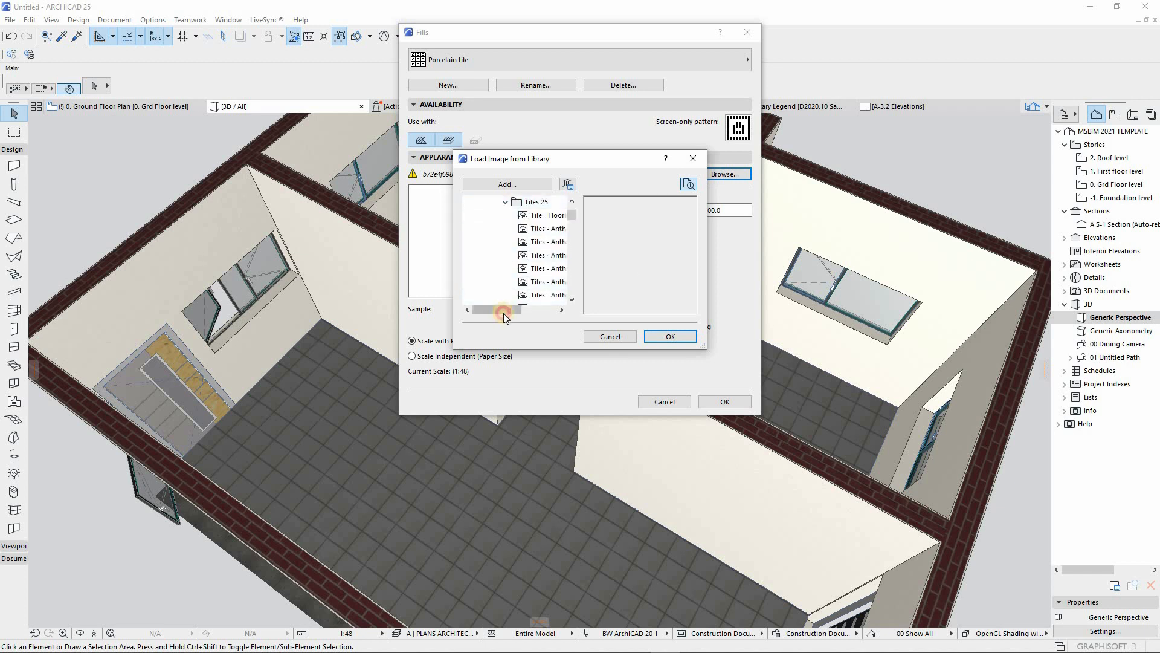
{"action": "left_click_drag", "start_coordinate": [503, 313], "coordinate": [527, 314]}
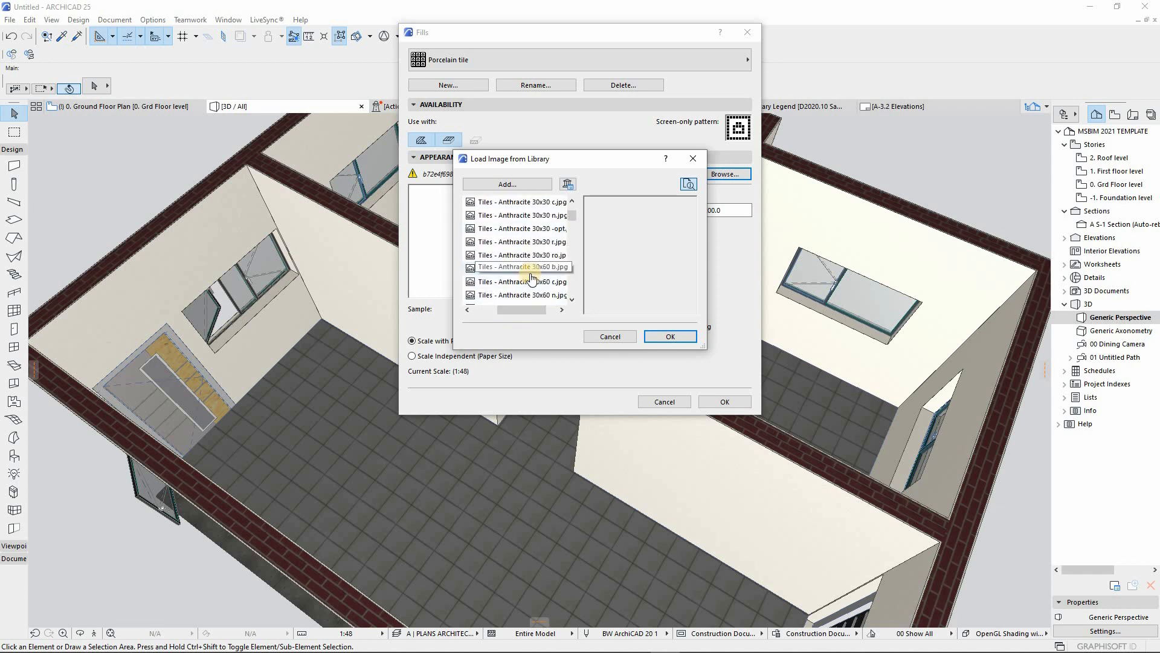
Preview the Tiles - Blue, Black White Joint and Black and White 02 images one after another
{"action": "scroll", "coordinate": [526, 272], "scroll_direction": "down", "scroll_amount": 4}
{"action": "scroll", "coordinate": [518, 264], "scroll_direction": "down", "scroll_amount": 3}
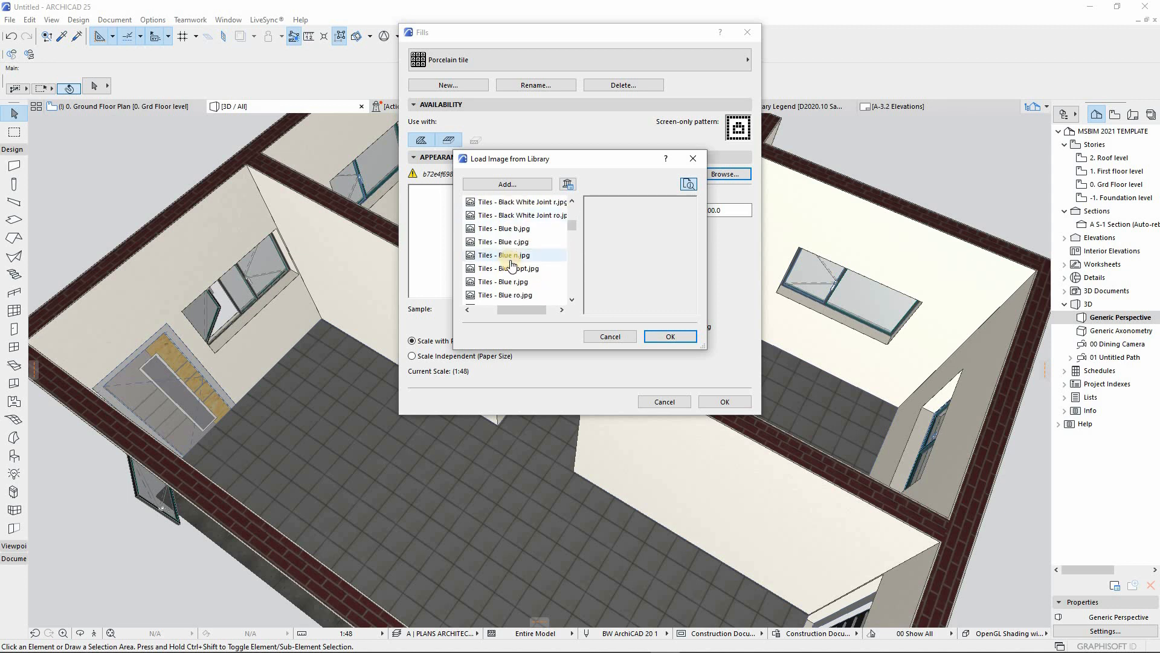
{"action": "left_click", "coordinate": [511, 242]}
{"action": "left_click", "coordinate": [511, 229]}
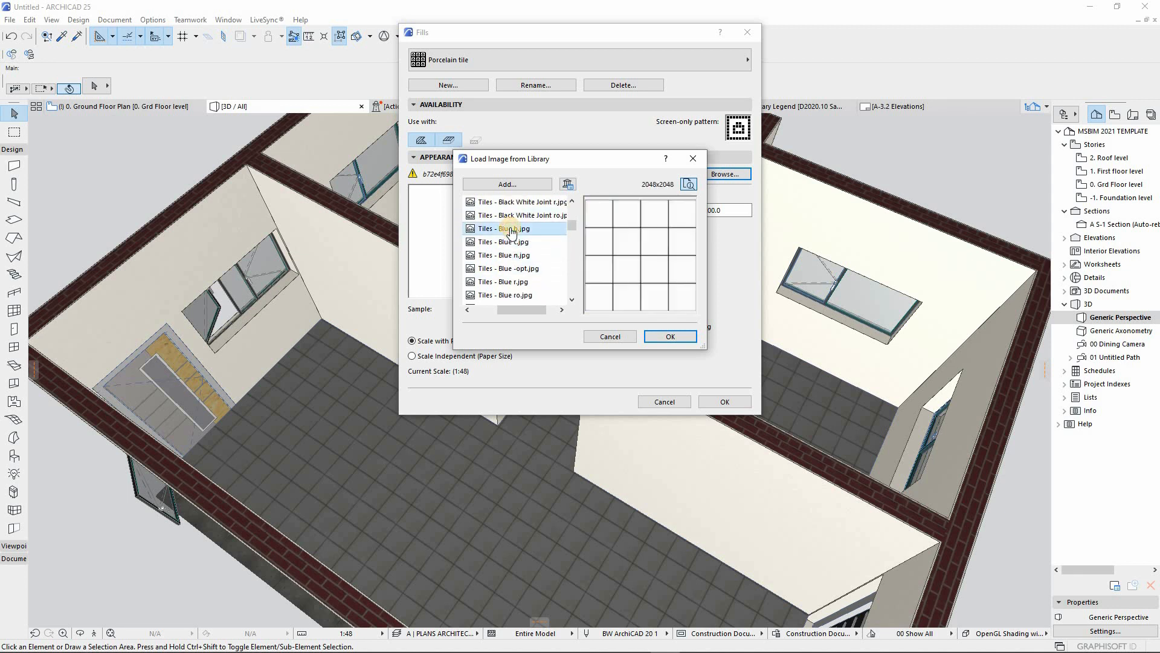
{"action": "left_click", "coordinate": [510, 215]}
{"action": "left_click", "coordinate": [508, 228]}
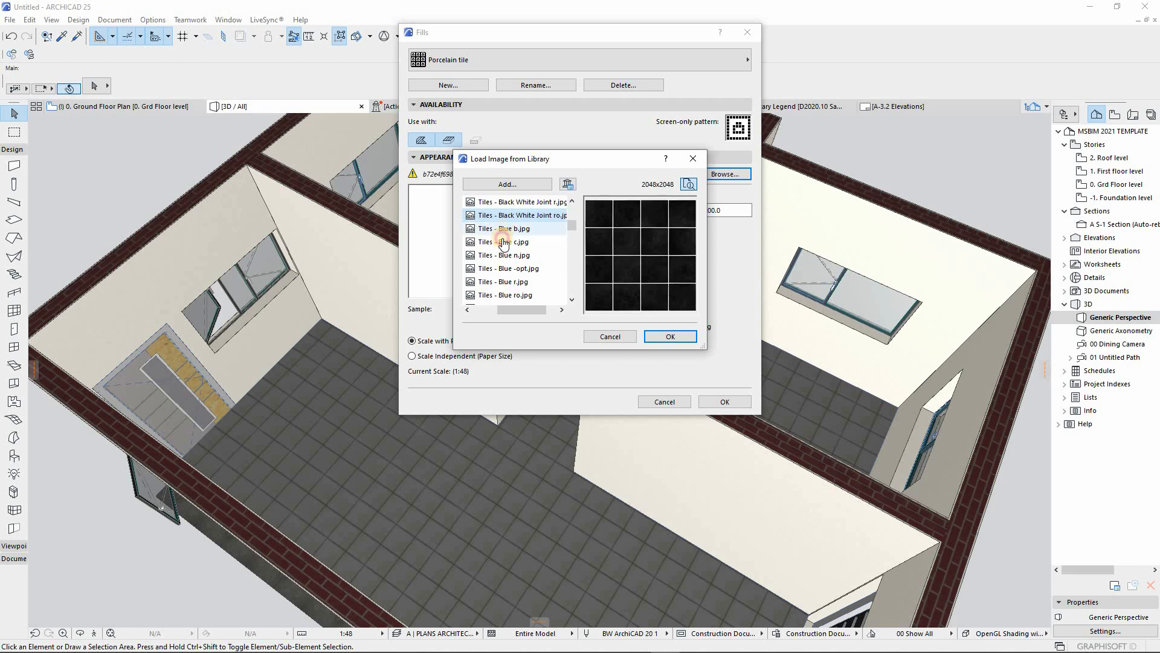
{"action": "scroll", "coordinate": [504, 243], "scroll_direction": "up", "scroll_amount": 2}
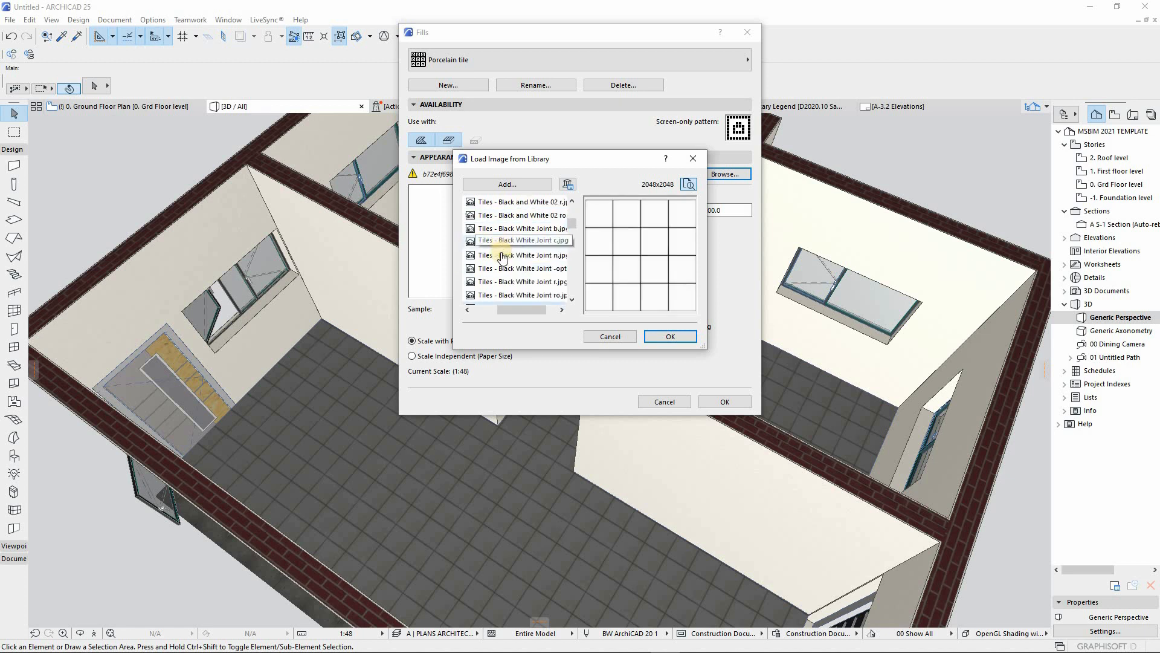
{"action": "scroll", "coordinate": [503, 255], "scroll_direction": "up", "scroll_amount": 1}
{"action": "left_click", "coordinate": [503, 254]}
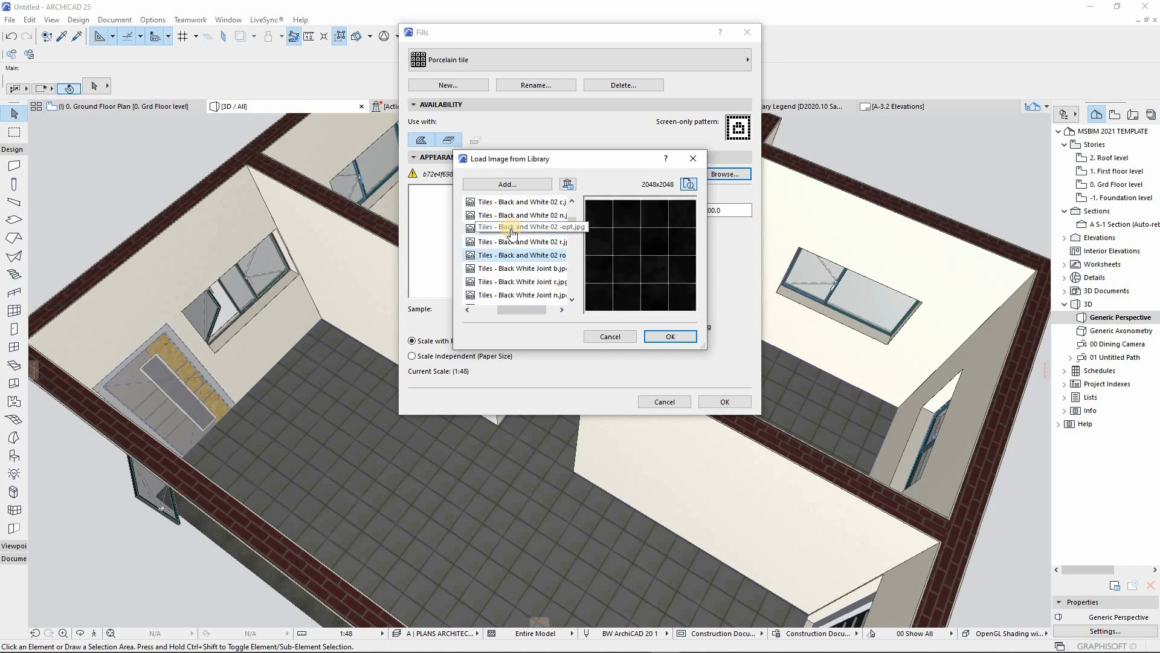
{"action": "left_click", "coordinate": [509, 240]}
{"action": "scroll", "coordinate": [508, 239], "scroll_direction": "down", "scroll_amount": 4}
{"action": "scroll", "coordinate": [507, 239], "scroll_direction": "up", "scroll_amount": 1}
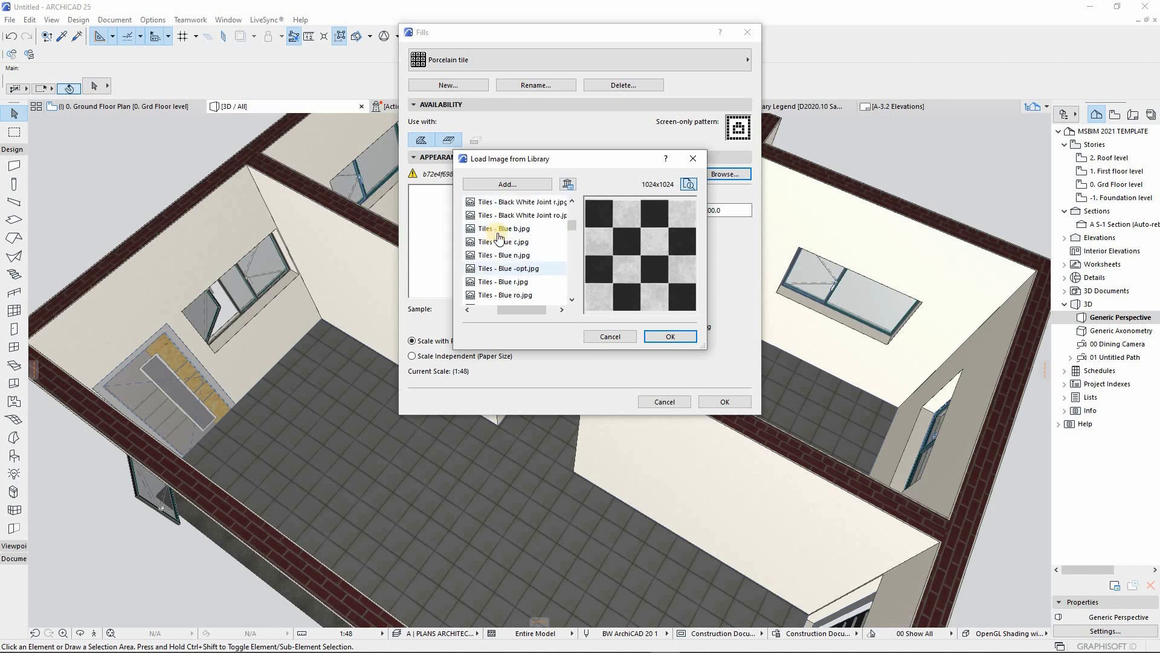
Load Tiles - Blue b.jpg as the Porcelain tile fill's image and set its preview sample to 1x1
{"action": "left_click", "coordinate": [506, 228]}
{"action": "left_click", "coordinate": [653, 336]}
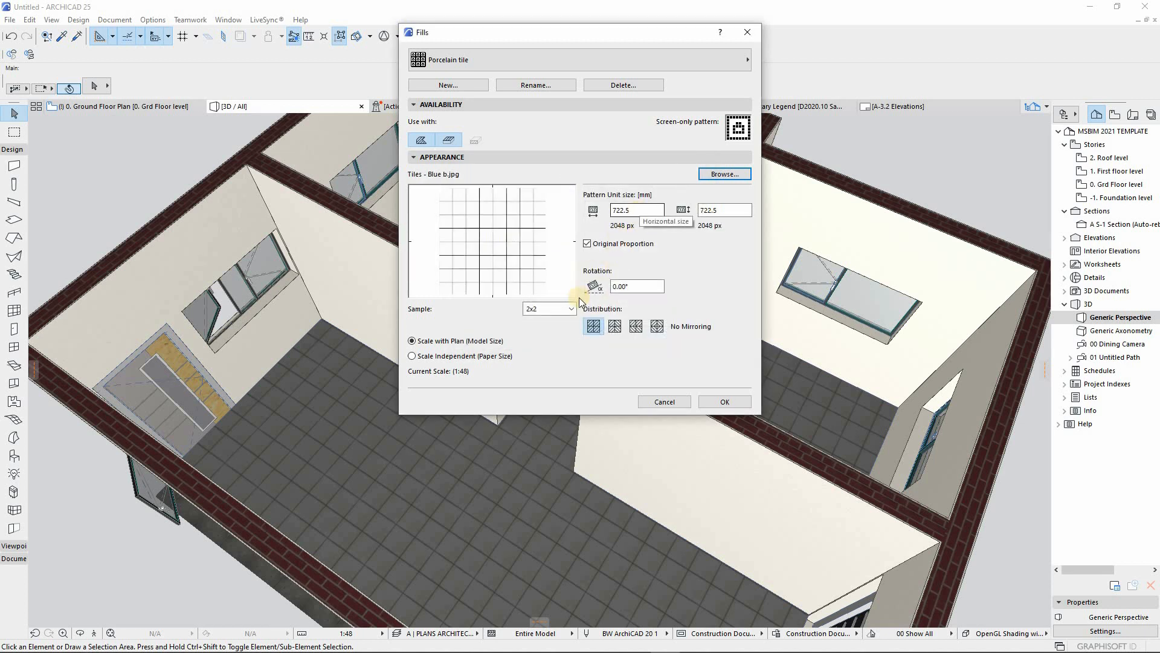
{"action": "left_click", "coordinate": [547, 309]}
{"action": "left_click", "coordinate": [548, 321]}
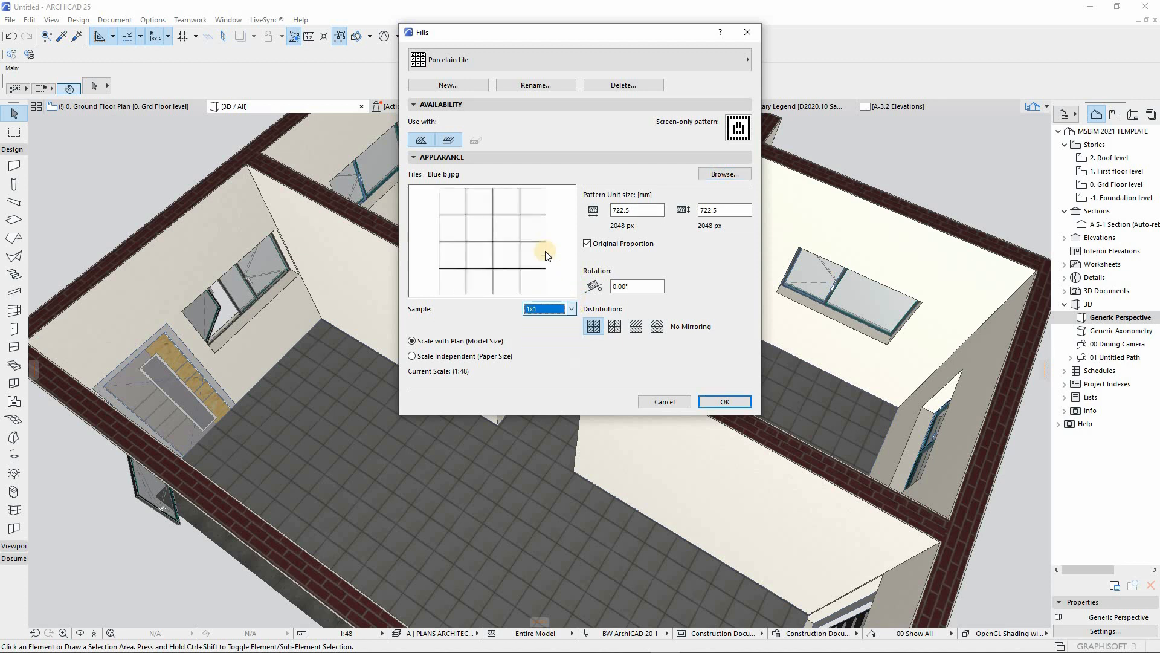
Set the Porcelain tile fill's pattern unit size to 1600 by 1600 mm and accept the fill changes
{"action": "left_click", "coordinate": [627, 212]}
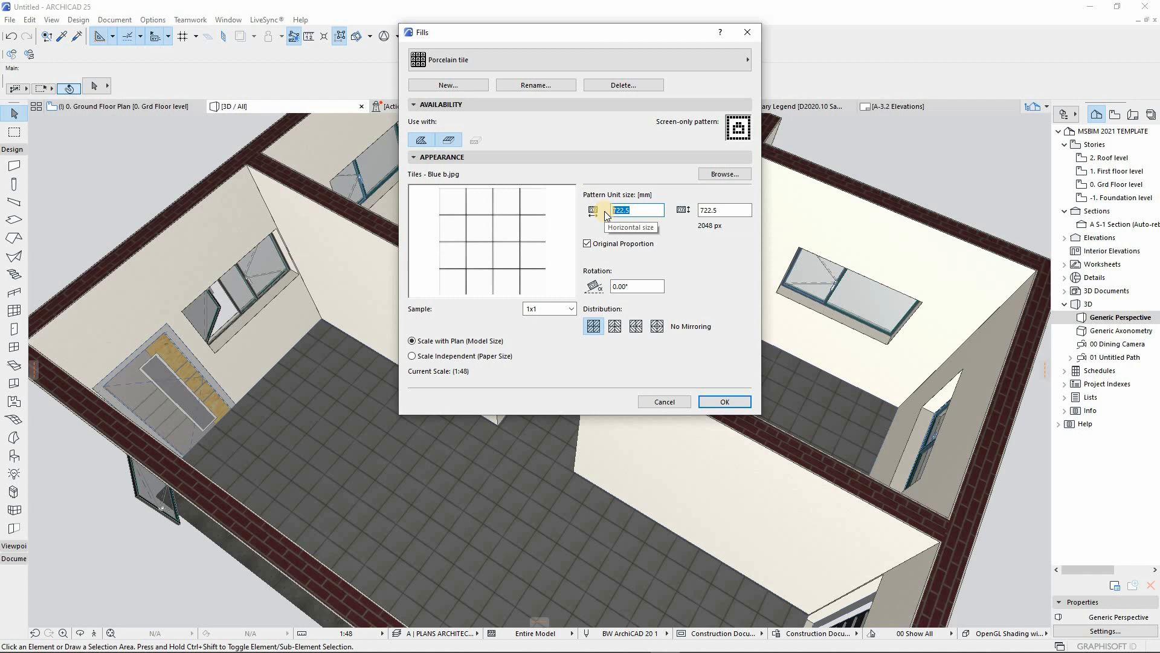
{"action": "type", "text": "1600"}
{"action": "left_click", "coordinate": [723, 211]}
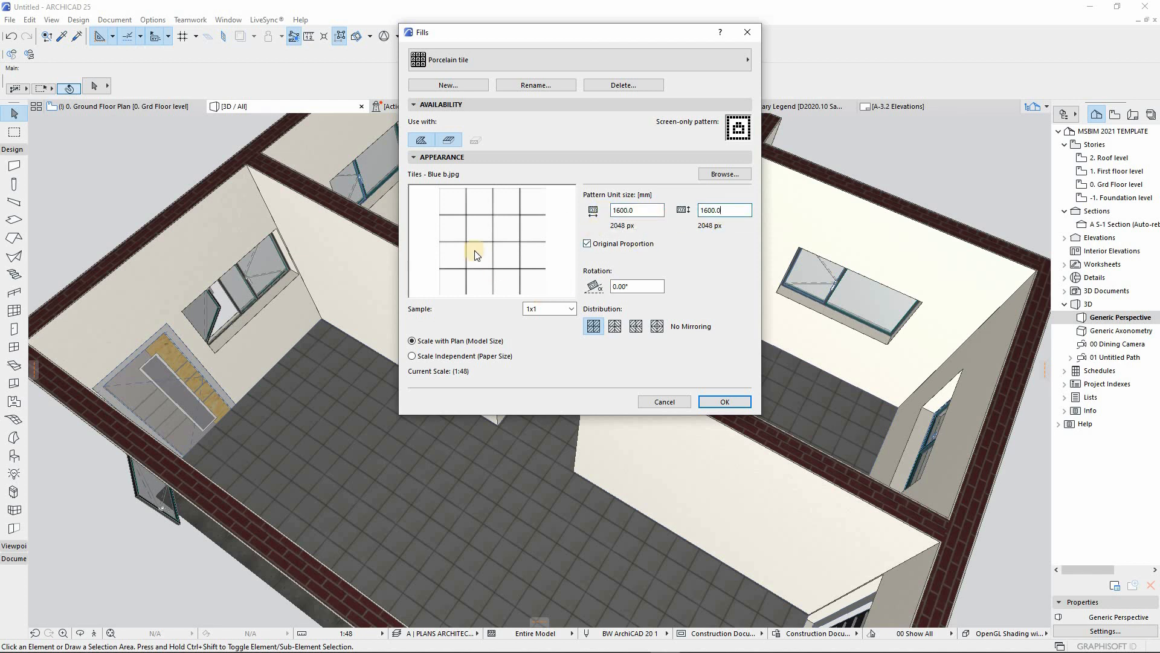
{"action": "left_click", "coordinate": [713, 402]}
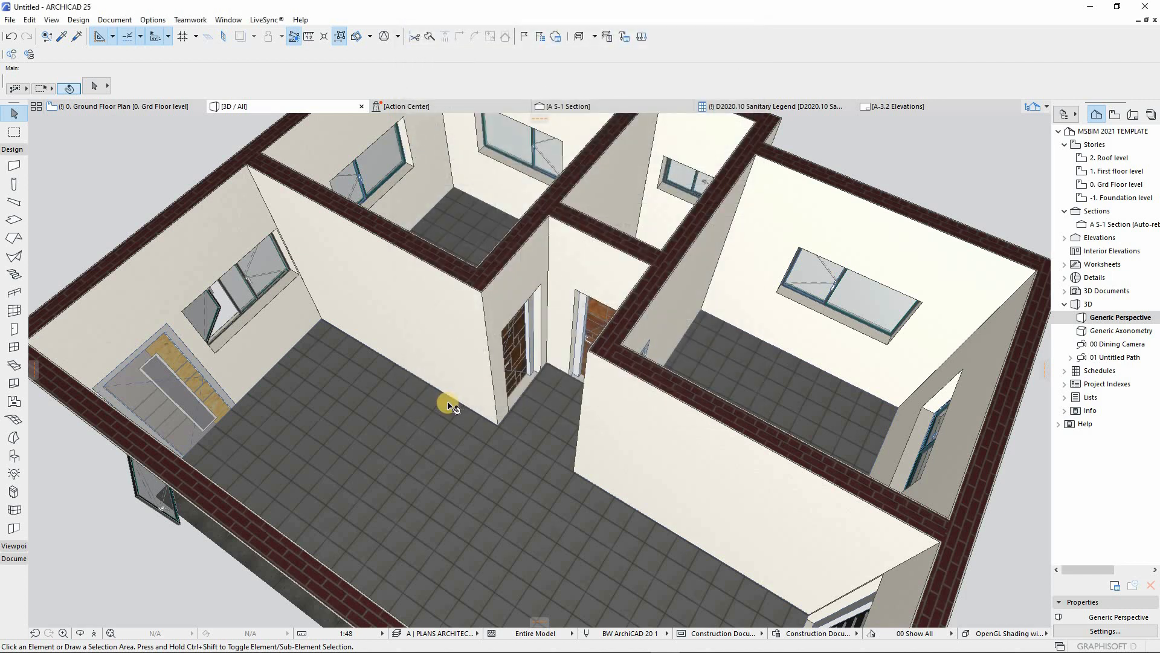
Override the ground floor slab's top surface with Tile: Porcelain
{"action": "left_click", "coordinate": [294, 319]}
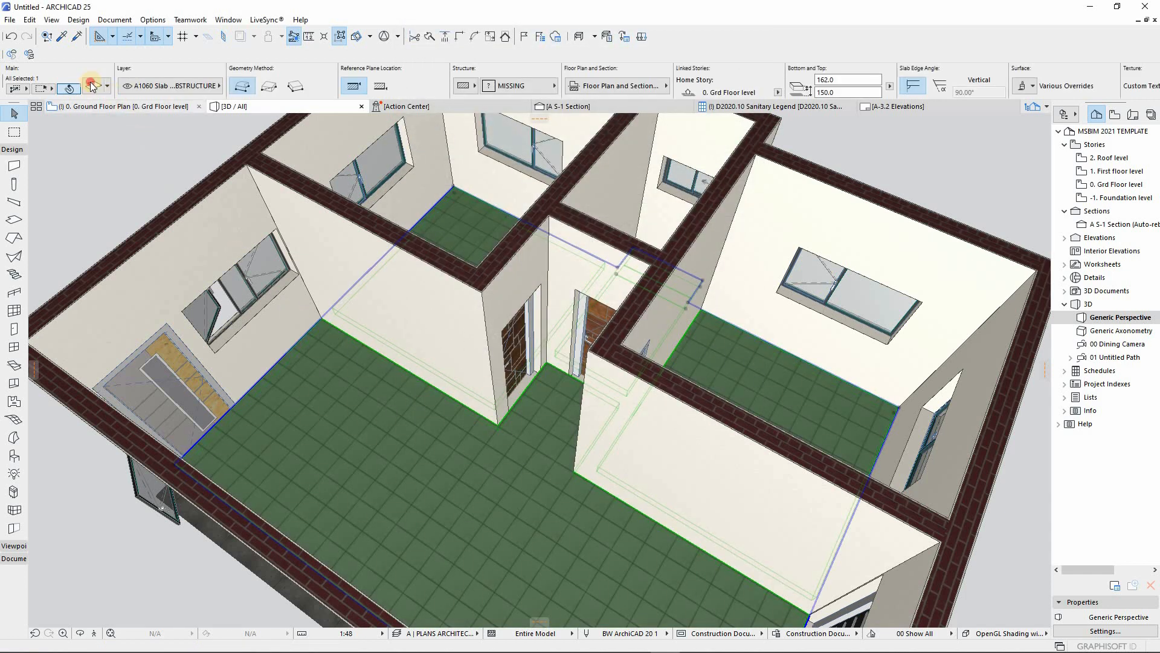
{"action": "key", "text": "ctrl+t"}
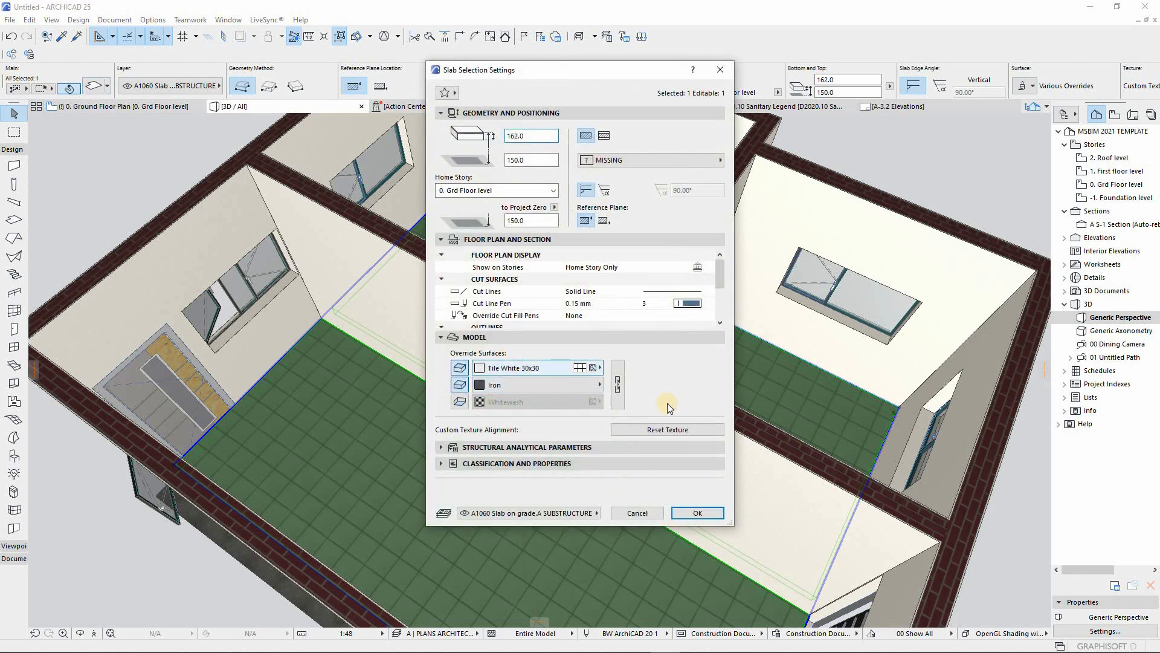
{"action": "left_click", "coordinate": [556, 367]}
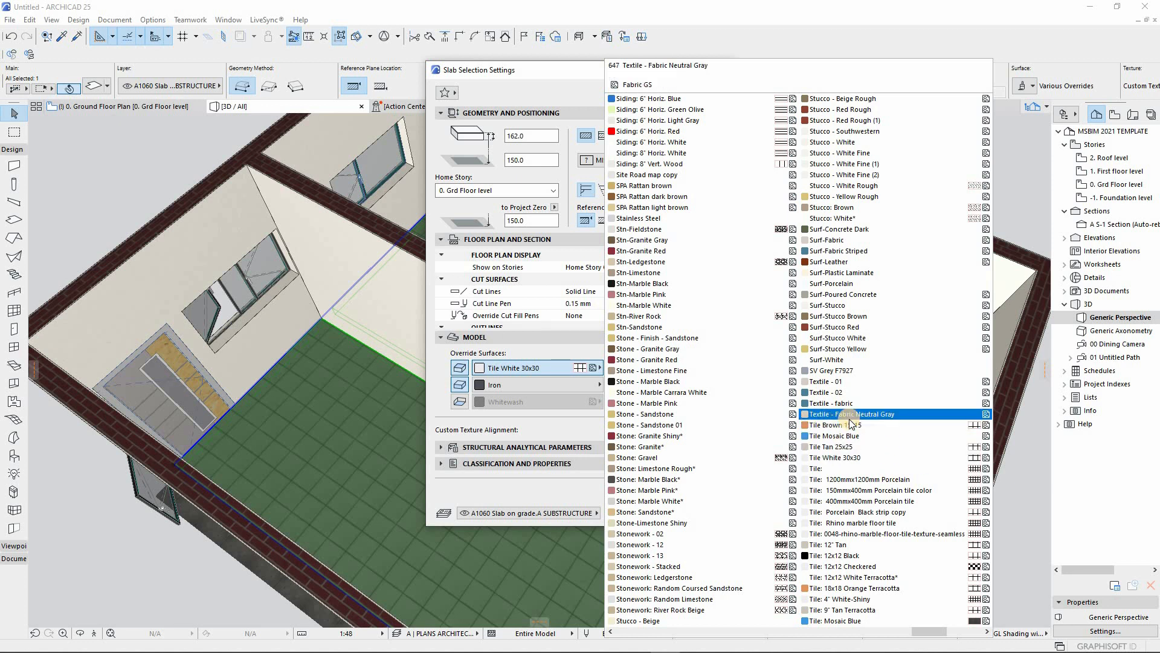
{"action": "scroll", "coordinate": [849, 418], "scroll_direction": "down", "scroll_amount": 5}
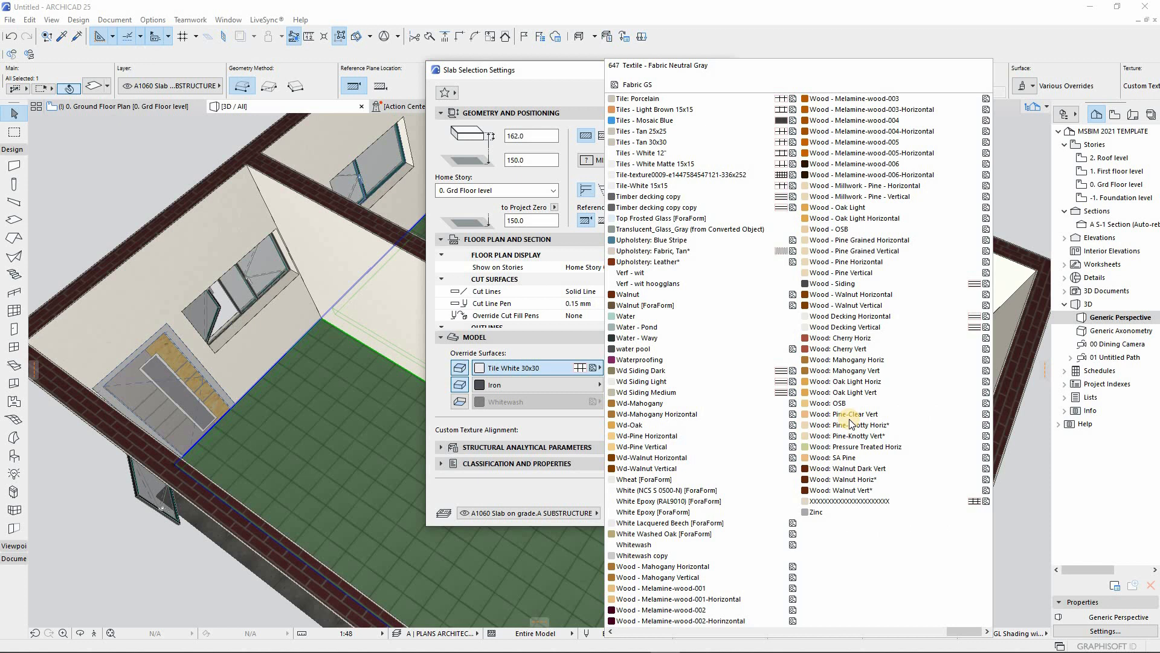
{"action": "left_click", "coordinate": [661, 99]}
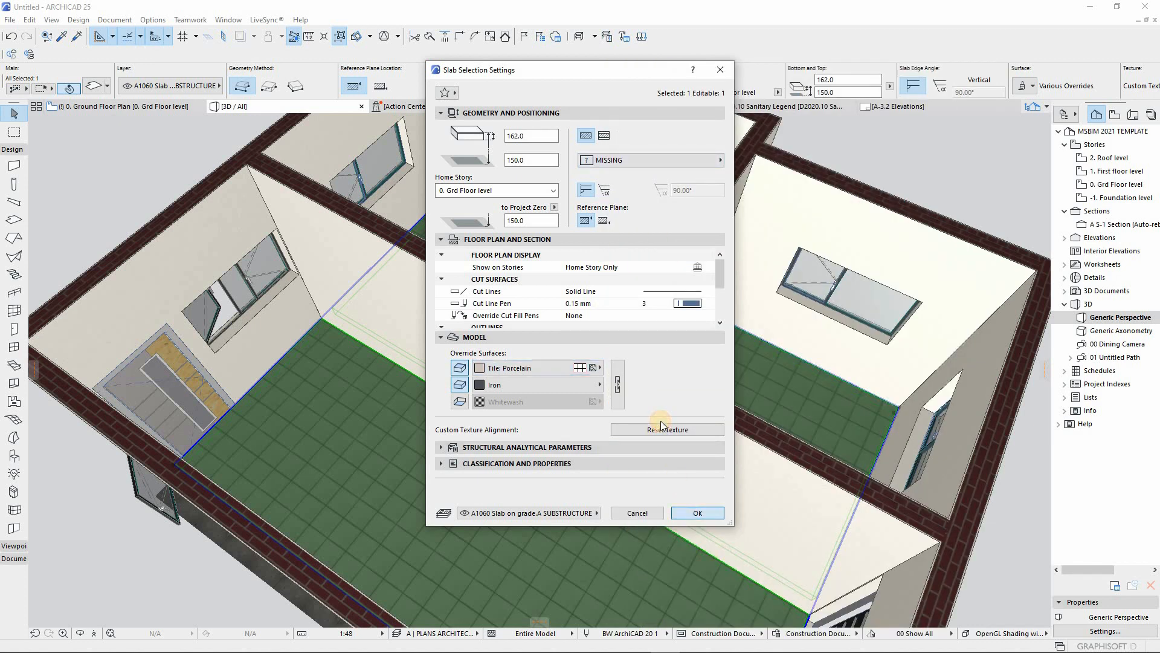
{"action": "left_click", "coordinate": [693, 512]}
On the ground floor plan, set the slab's missing building material to Concrete - Structural
{"action": "left_click", "coordinate": [136, 109]}
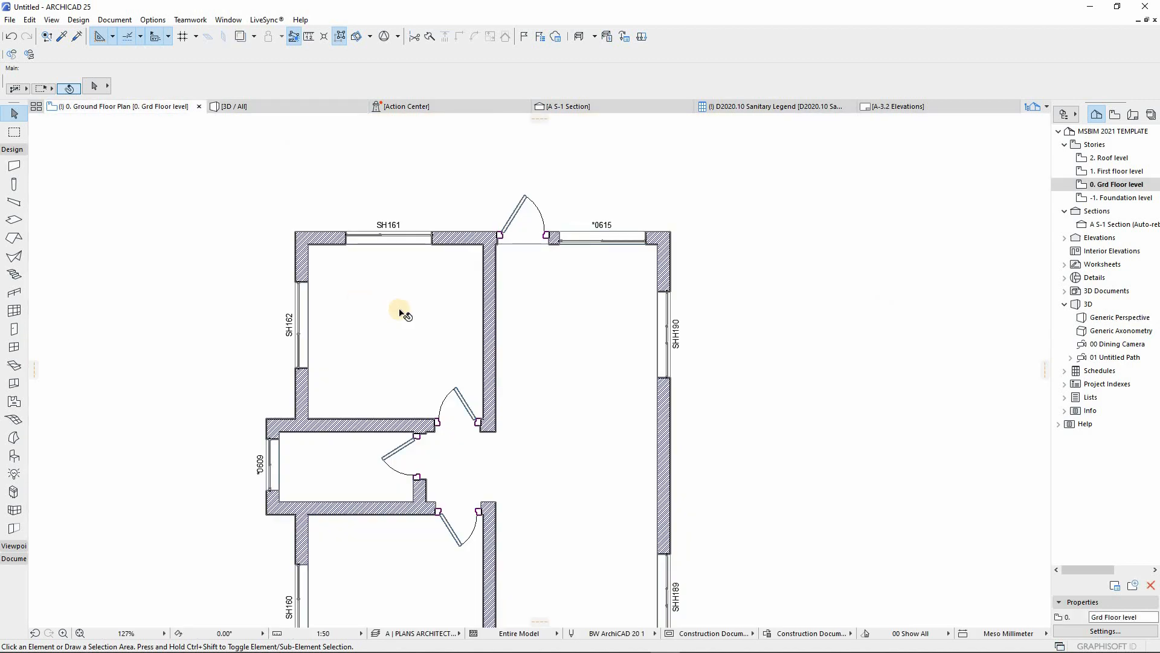
{"action": "left_click", "coordinate": [403, 275]}
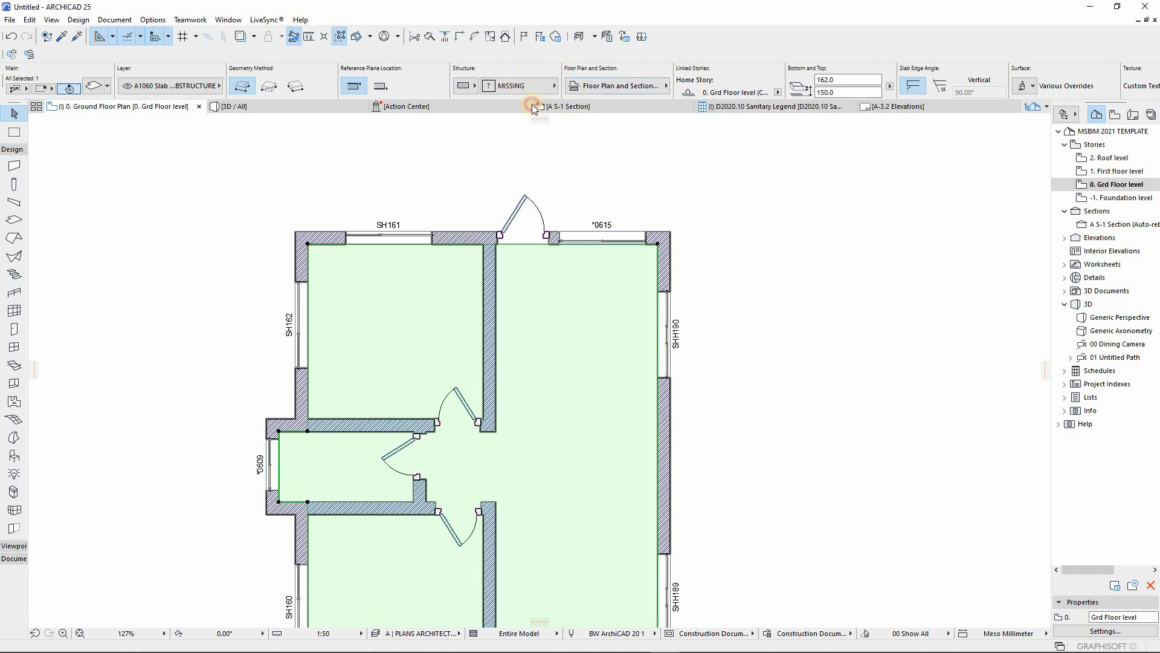
{"action": "left_click", "coordinate": [490, 86]}
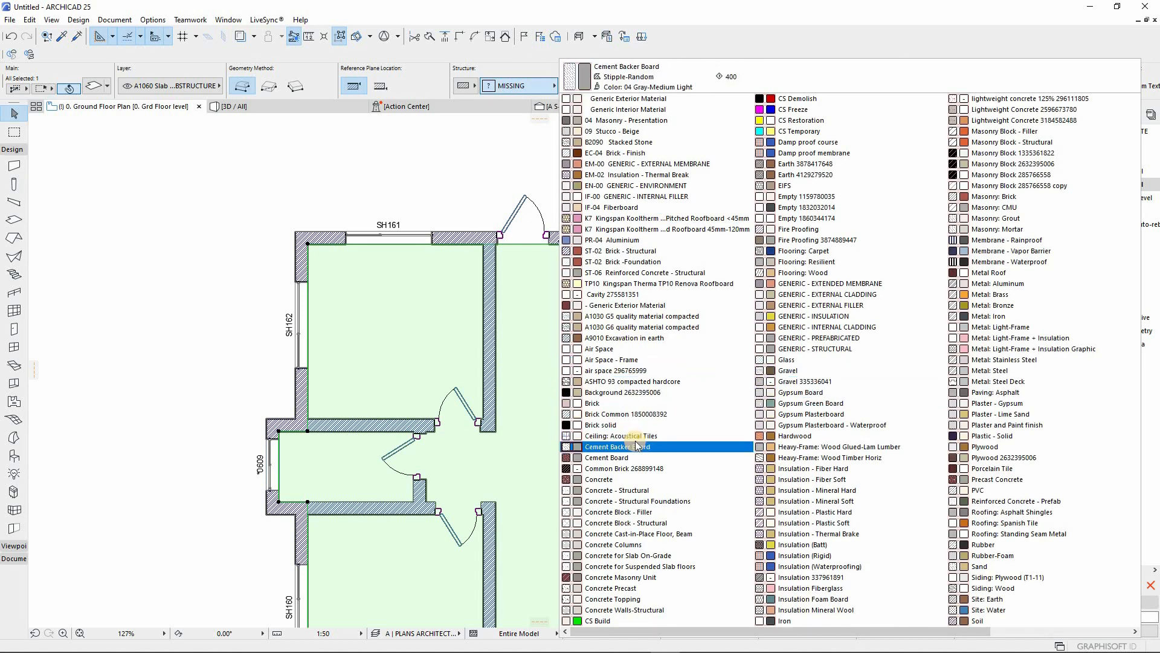
{"action": "left_click", "coordinate": [622, 490]}
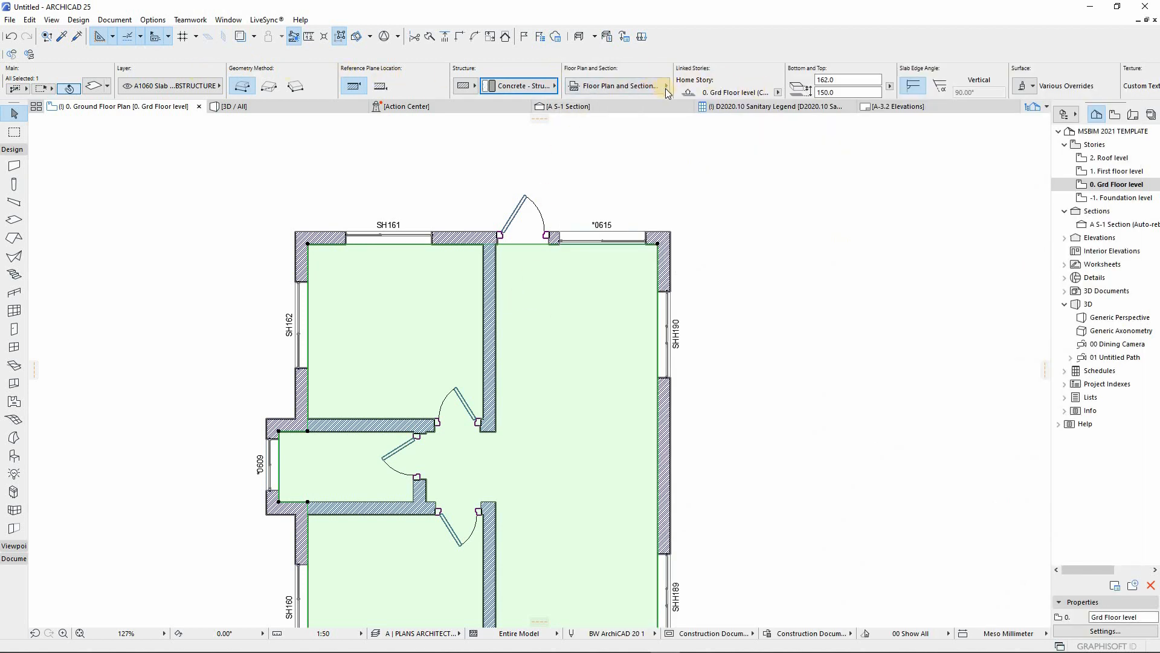
Turn on the slab's cover fill with the Porcelain tile image fill and deselect the slab
{"action": "left_click", "coordinate": [620, 86]}
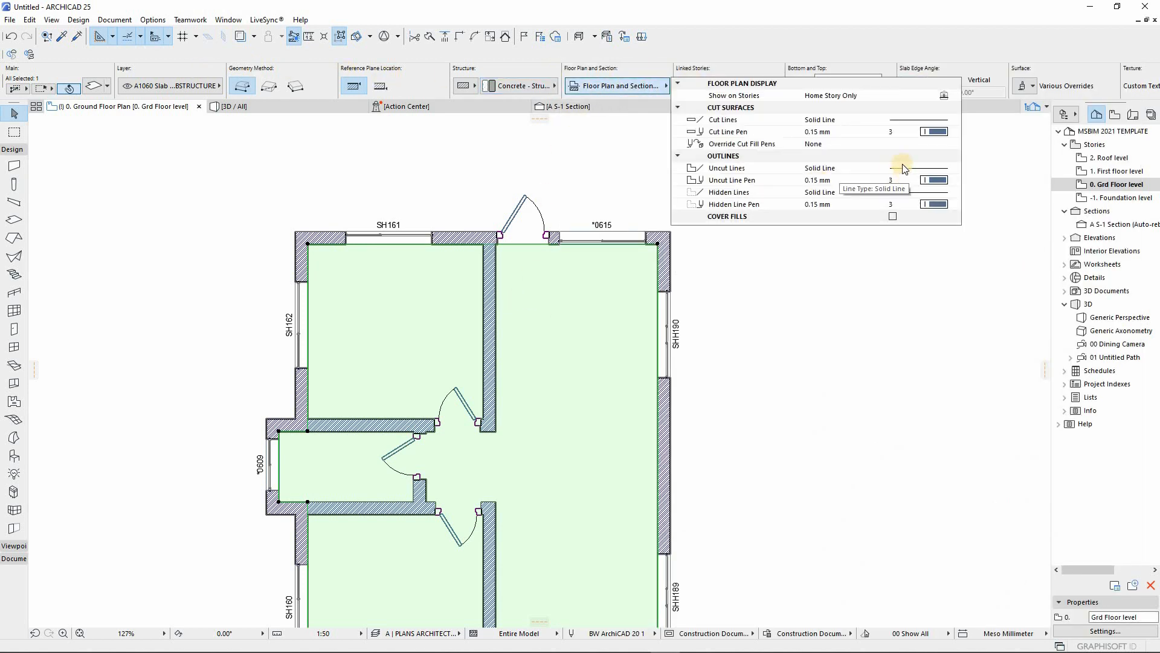
{"action": "left_click", "coordinate": [893, 216]}
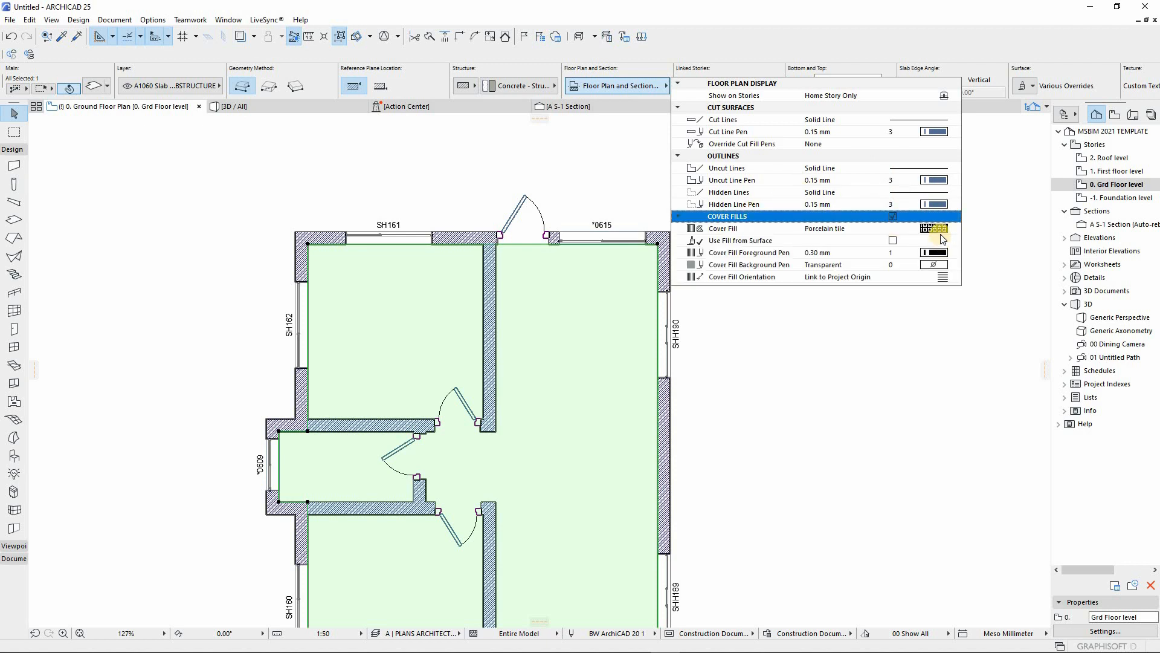
{"action": "left_click", "coordinate": [934, 229]}
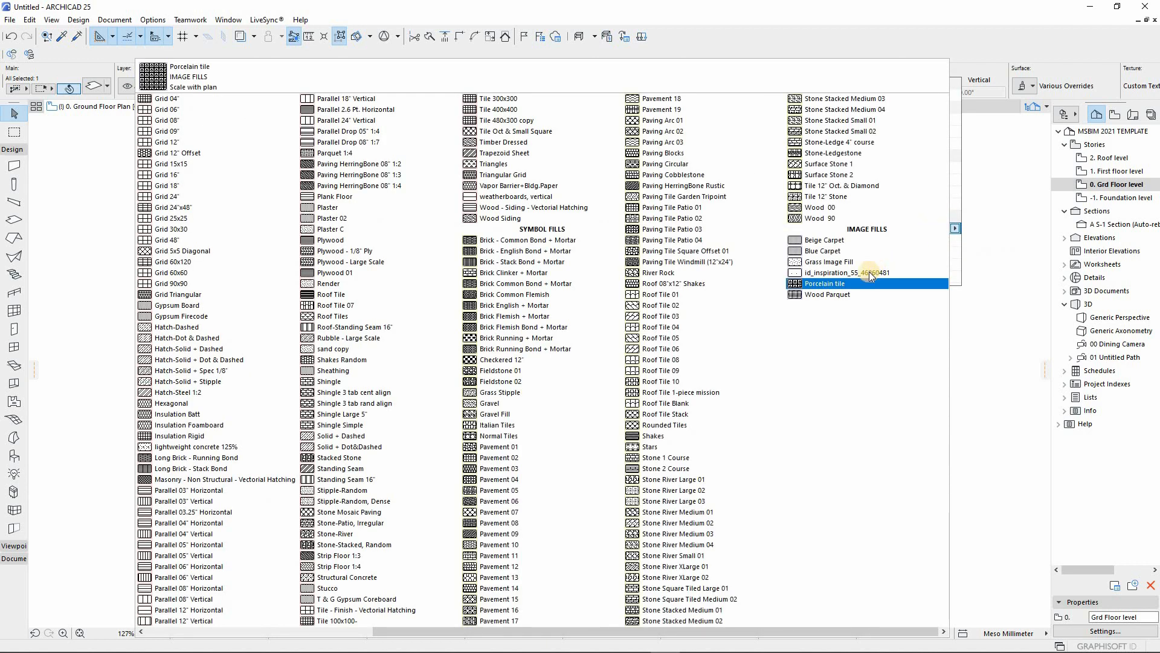
{"action": "left_click", "coordinate": [843, 287]}
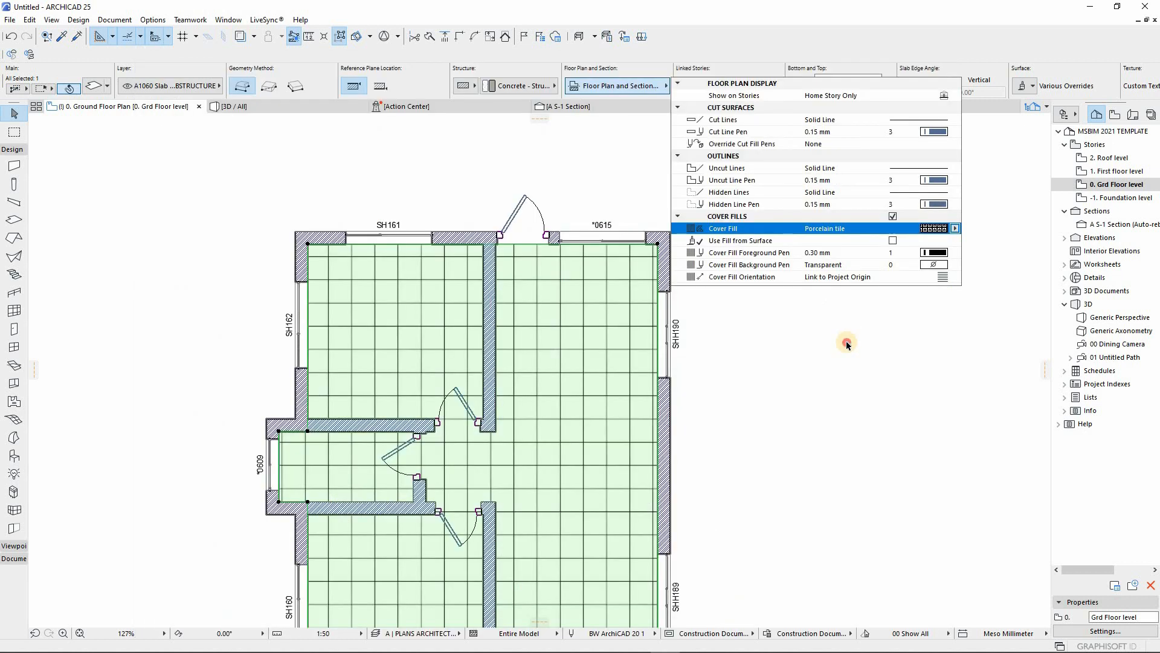
{"action": "left_click", "coordinate": [283, 490]}
Examine the tile pattern across the rooms on the ground floor plan and in the 3D view
{"action": "scroll", "coordinate": [283, 489], "scroll_direction": "up", "scroll_amount": 5}
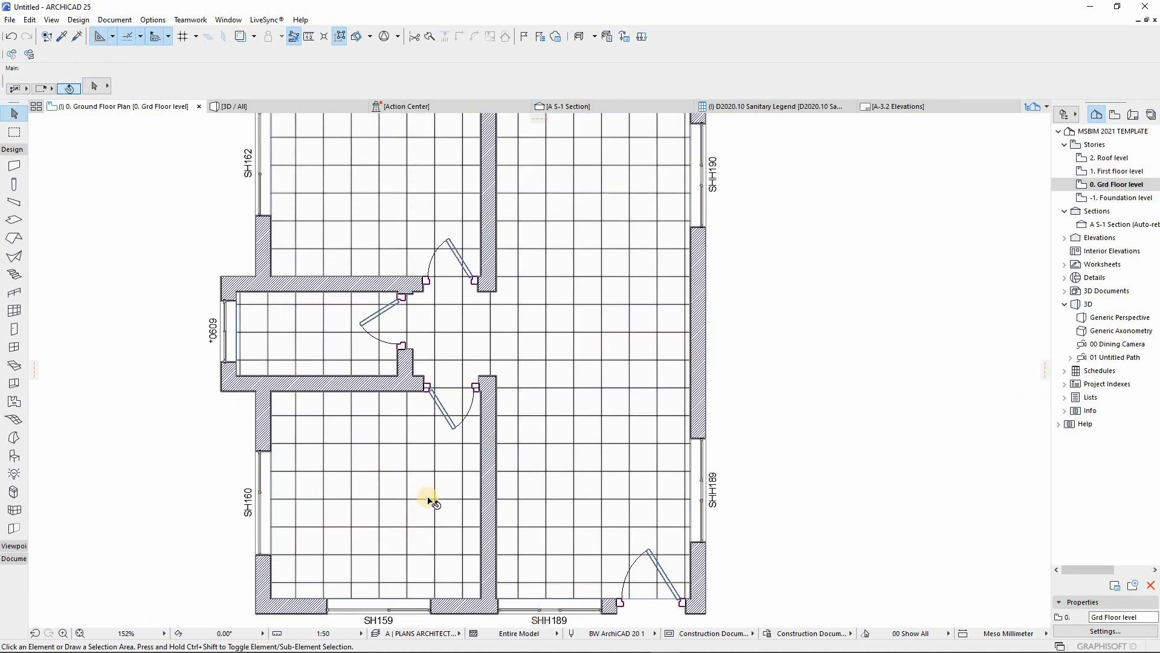
{"action": "scroll", "coordinate": [423, 493], "scroll_direction": "up", "scroll_amount": 5}
{"action": "scroll", "coordinate": [445, 487], "scroll_direction": "down", "scroll_amount": 11}
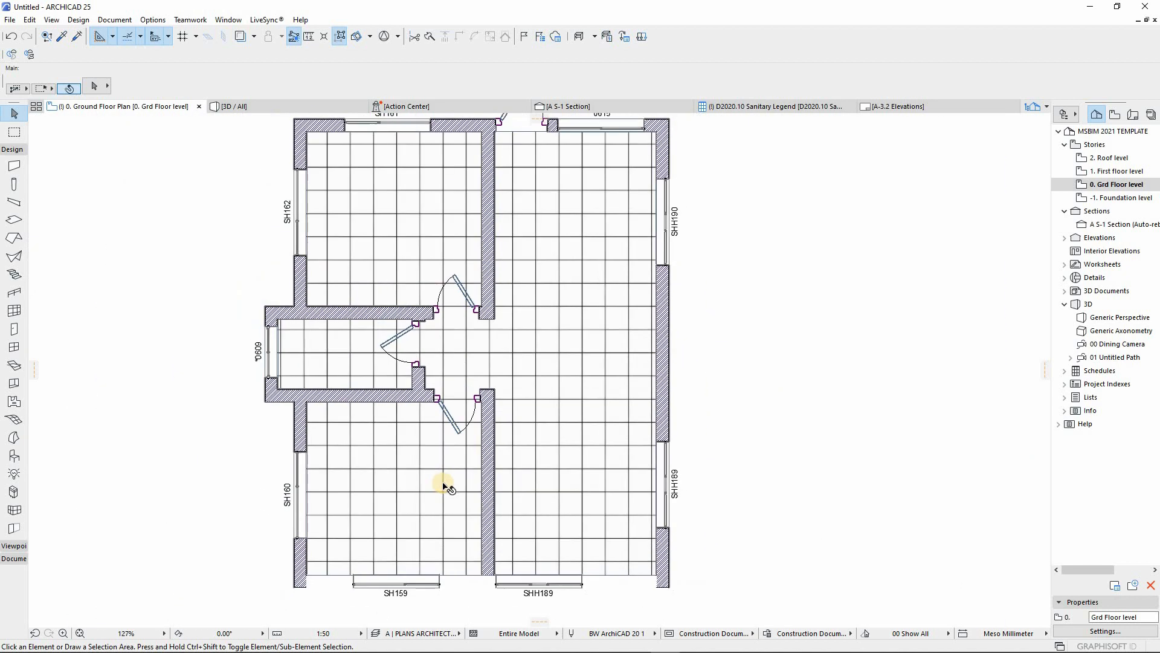
{"action": "key", "text": "F3"}
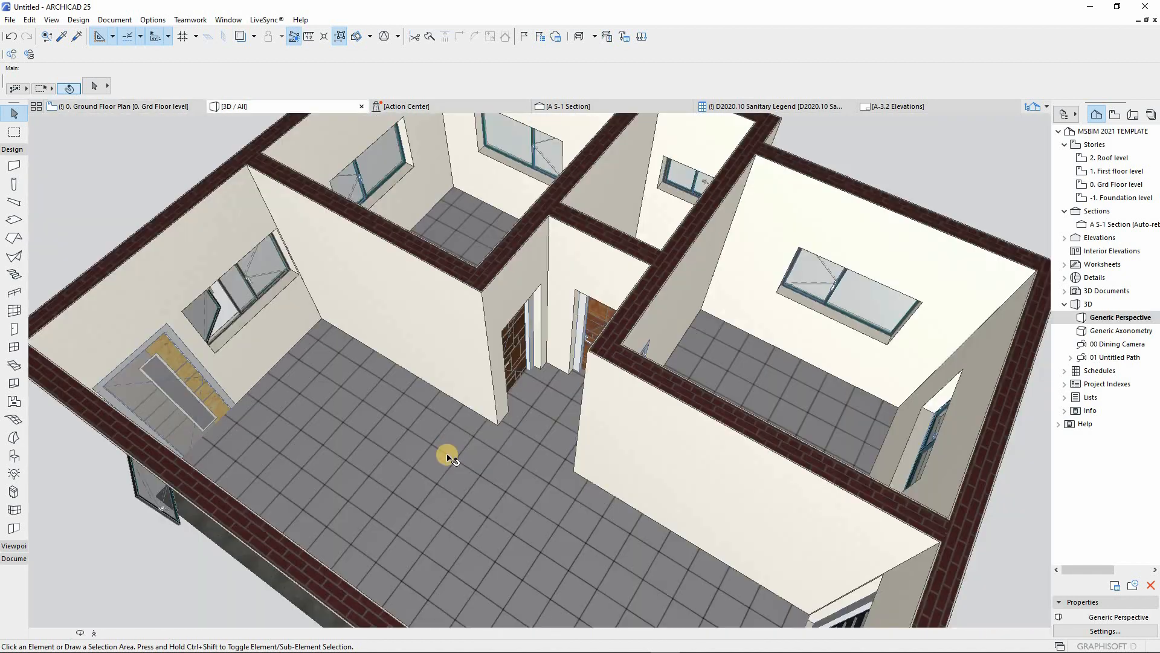
{"action": "scroll", "coordinate": [459, 484], "scroll_direction": "down", "scroll_amount": 5}
{"action": "scroll", "coordinate": [477, 459], "scroll_direction": "up", "scroll_amount": 2}
{"action": "scroll", "coordinate": [487, 466], "scroll_direction": "down", "scroll_amount": 4}
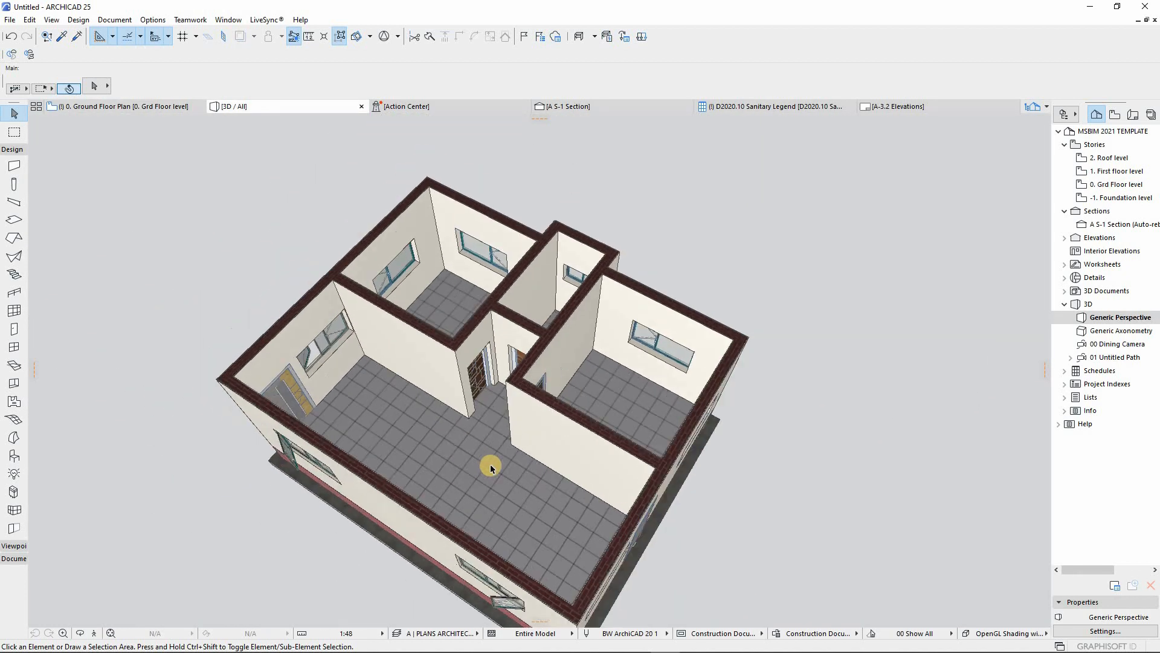
{"action": "left_click", "coordinate": [147, 103]}
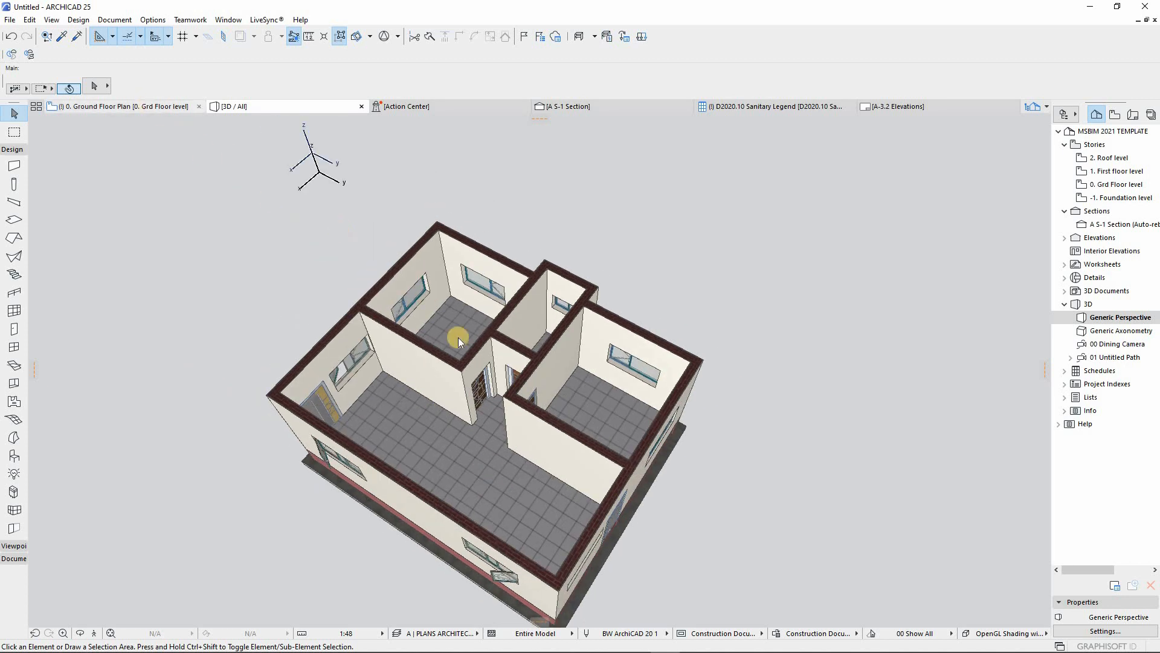
Change the handle of the exterior door with the wood-grain strip from Custom to Handle 8
{"action": "scroll", "coordinate": [444, 393], "scroll_direction": "up", "scroll_amount": 2}
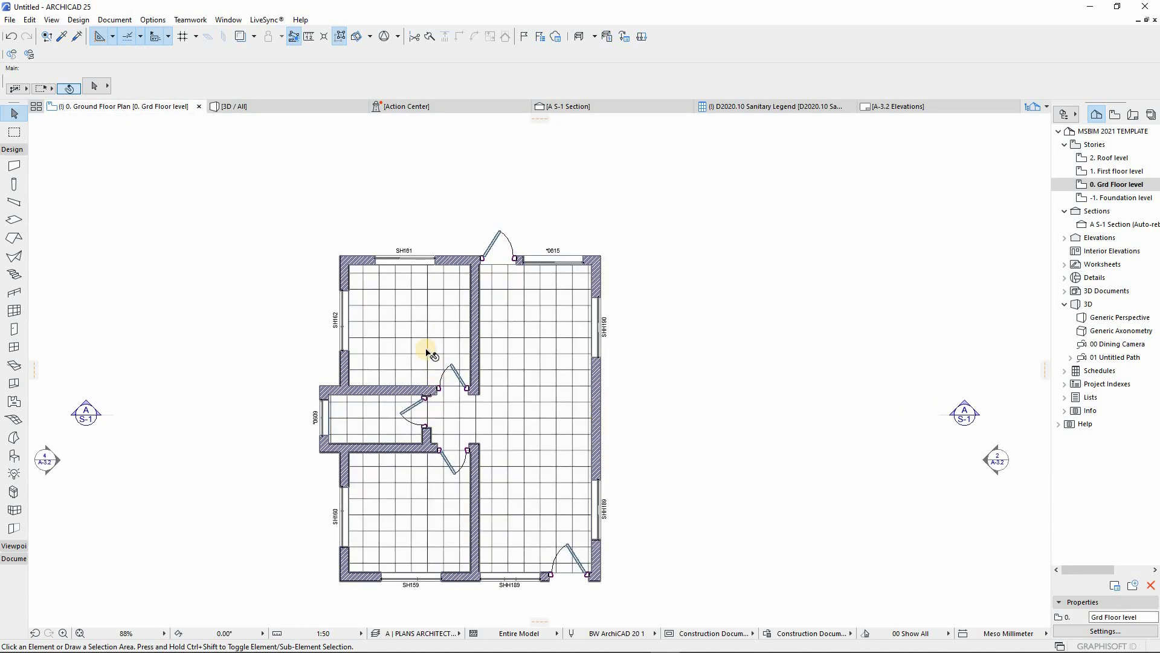
{"action": "scroll", "coordinate": [448, 536], "scroll_direction": "up", "scroll_amount": 1}
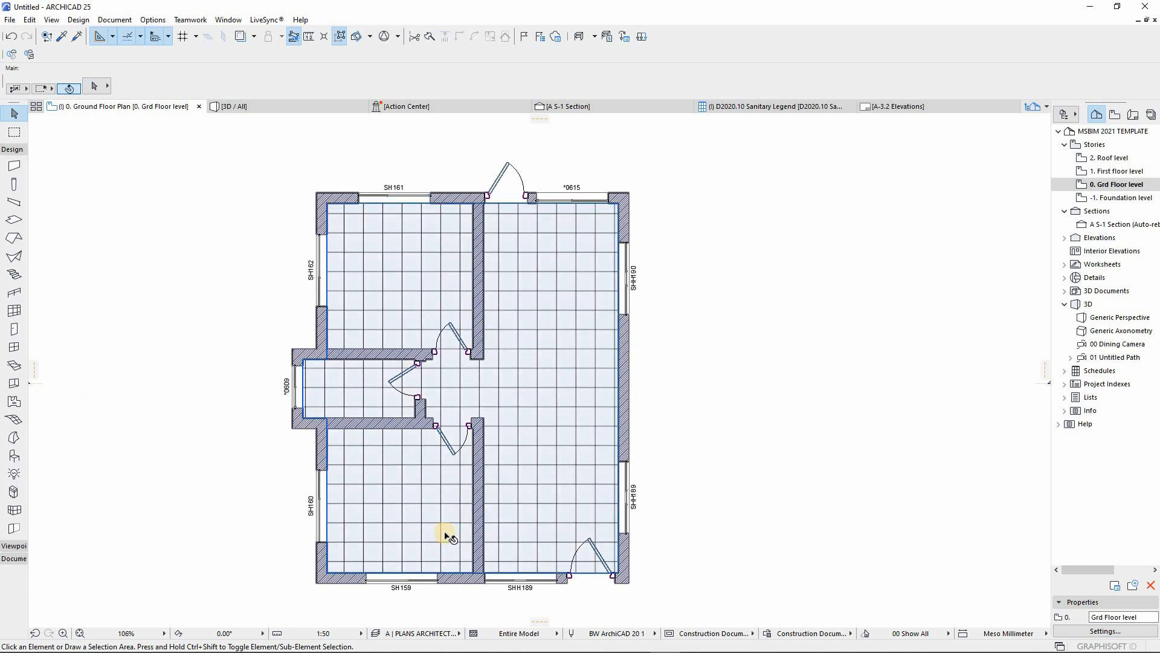
{"action": "left_click", "coordinate": [241, 106]}
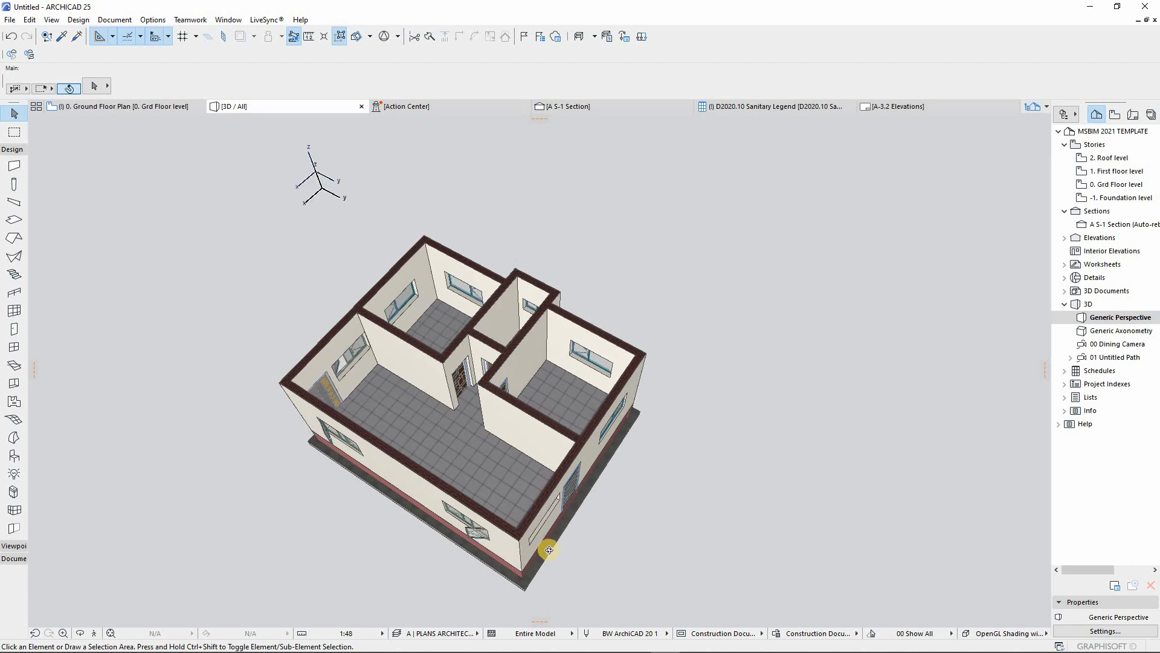
{"action": "middle_click_drag", "start_coordinate": [513, 446], "coordinate": [780, 384], "text": "shift"}
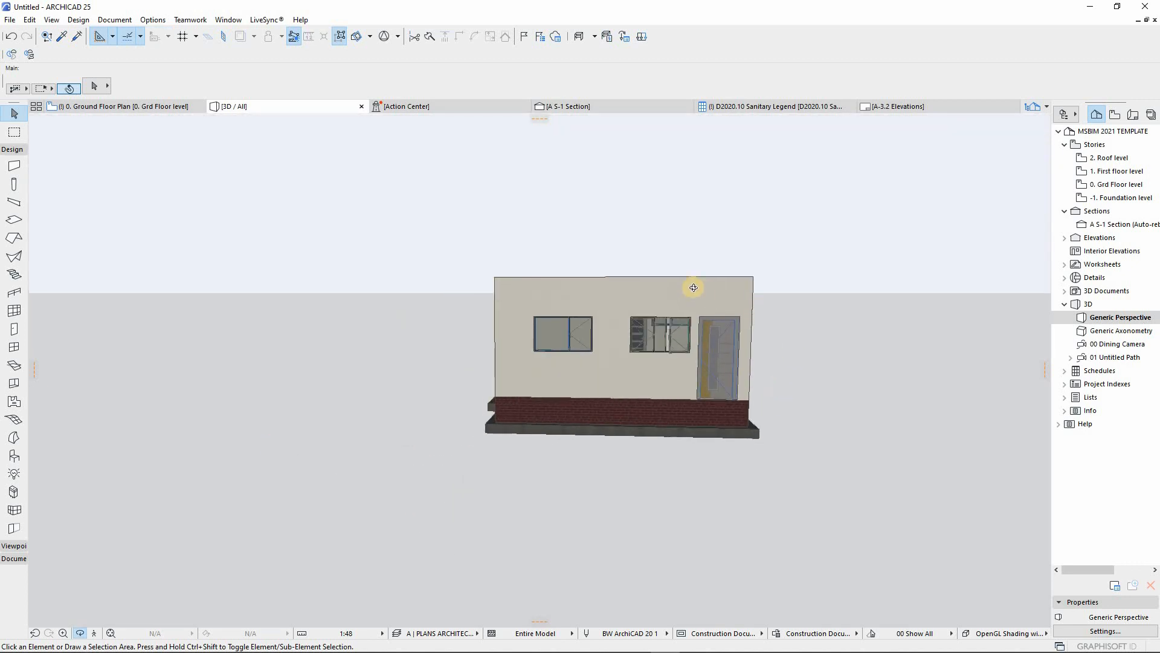
{"action": "scroll", "coordinate": [693, 288], "scroll_direction": "up", "scroll_amount": 8}
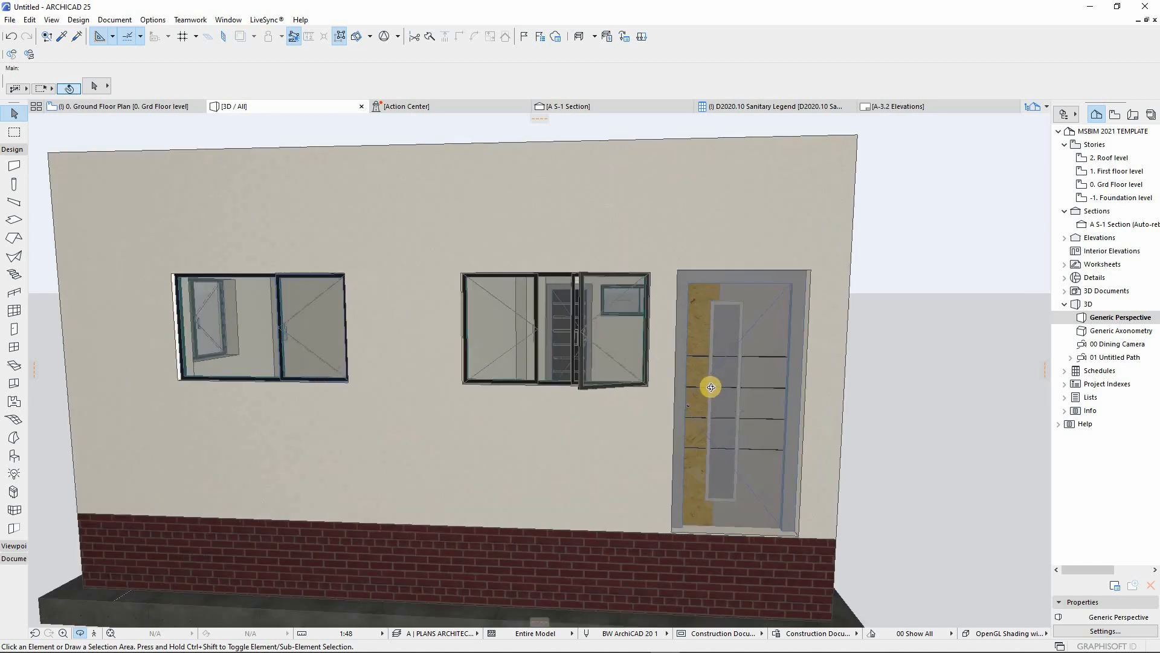
{"action": "middle_click_drag", "start_coordinate": [711, 388], "coordinate": [689, 398], "text": "shift"}
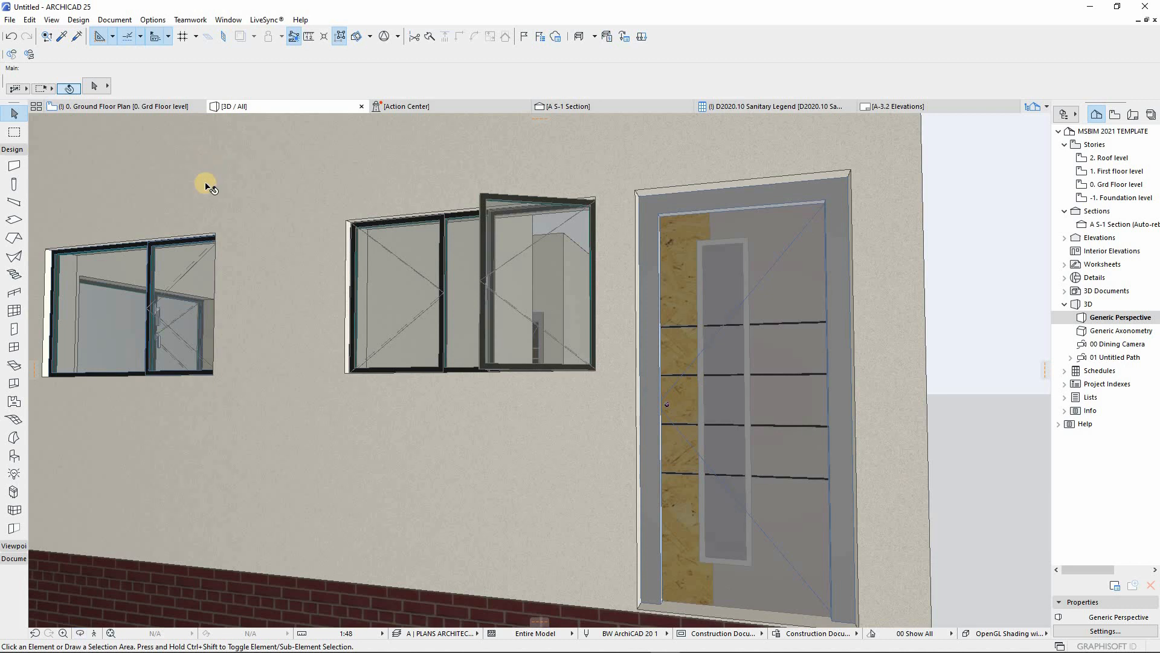
{"action": "left_click", "coordinate": [95, 89]}
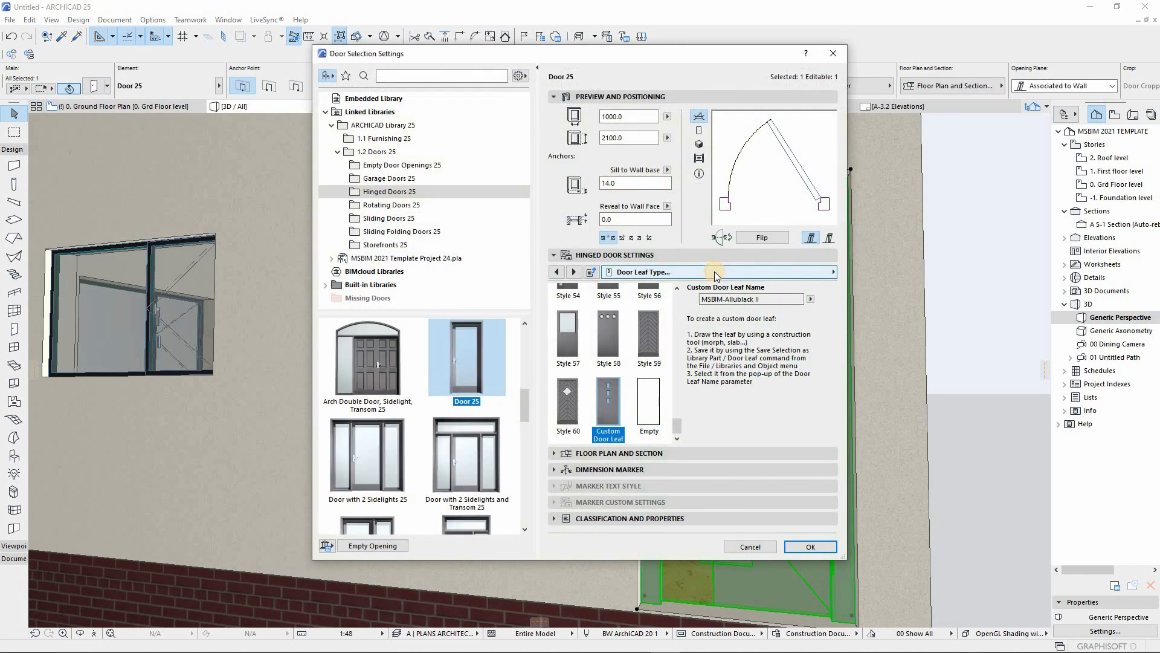
{"action": "left_click", "coordinate": [716, 275]}
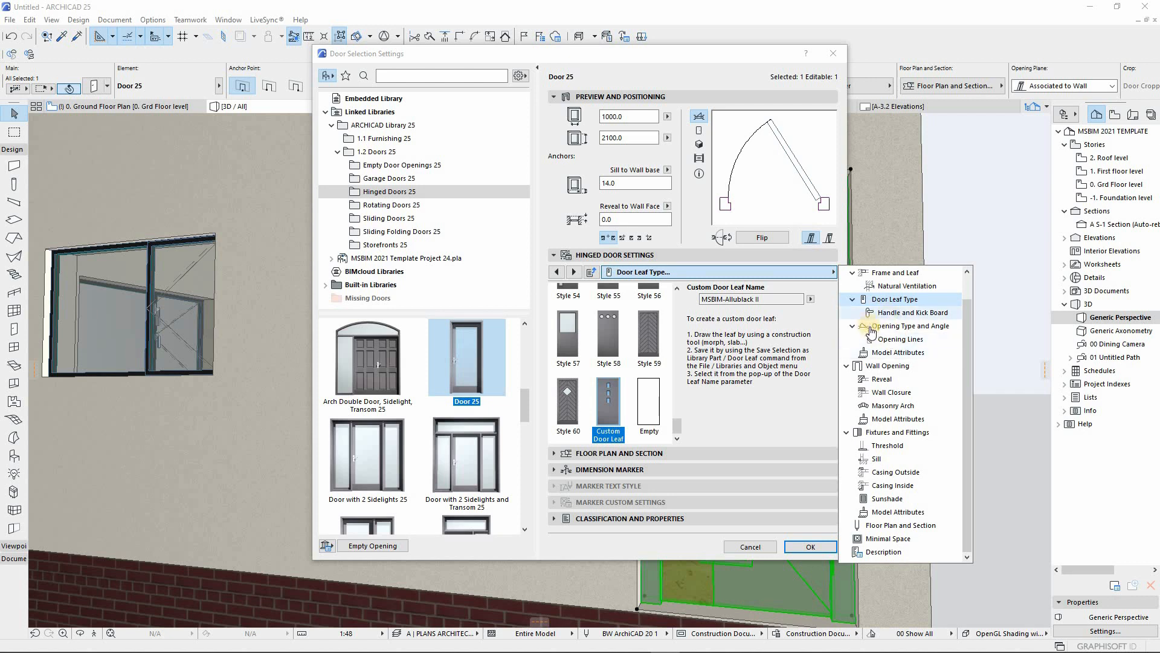
{"action": "left_click", "coordinate": [884, 312]}
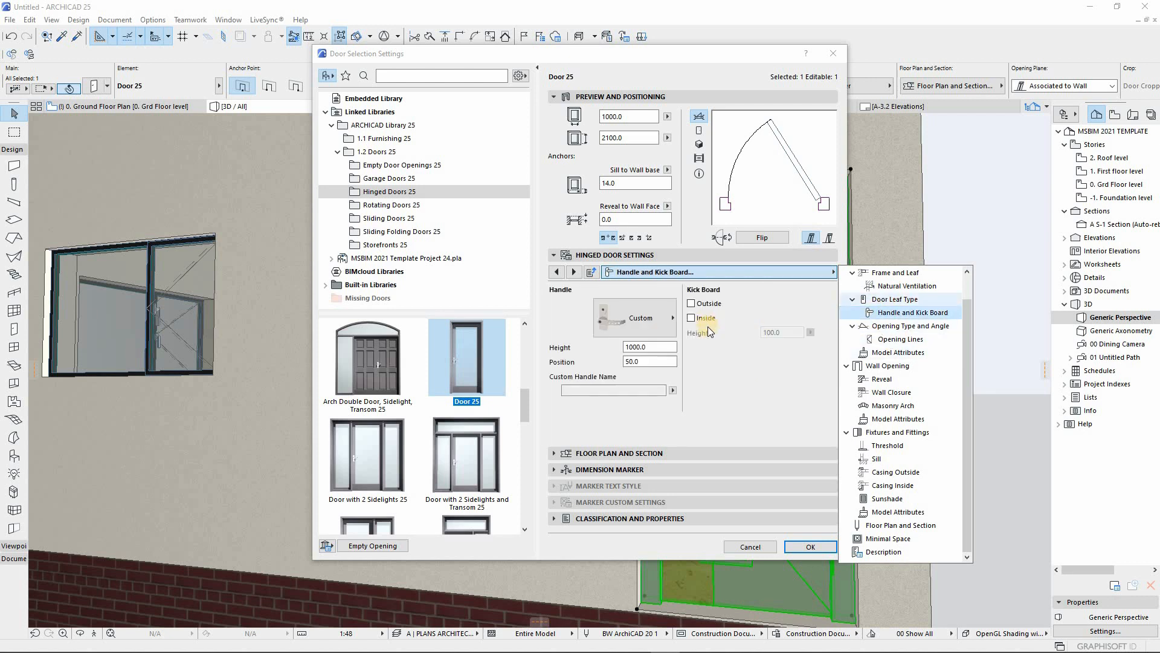
{"action": "left_click", "coordinate": [639, 323]}
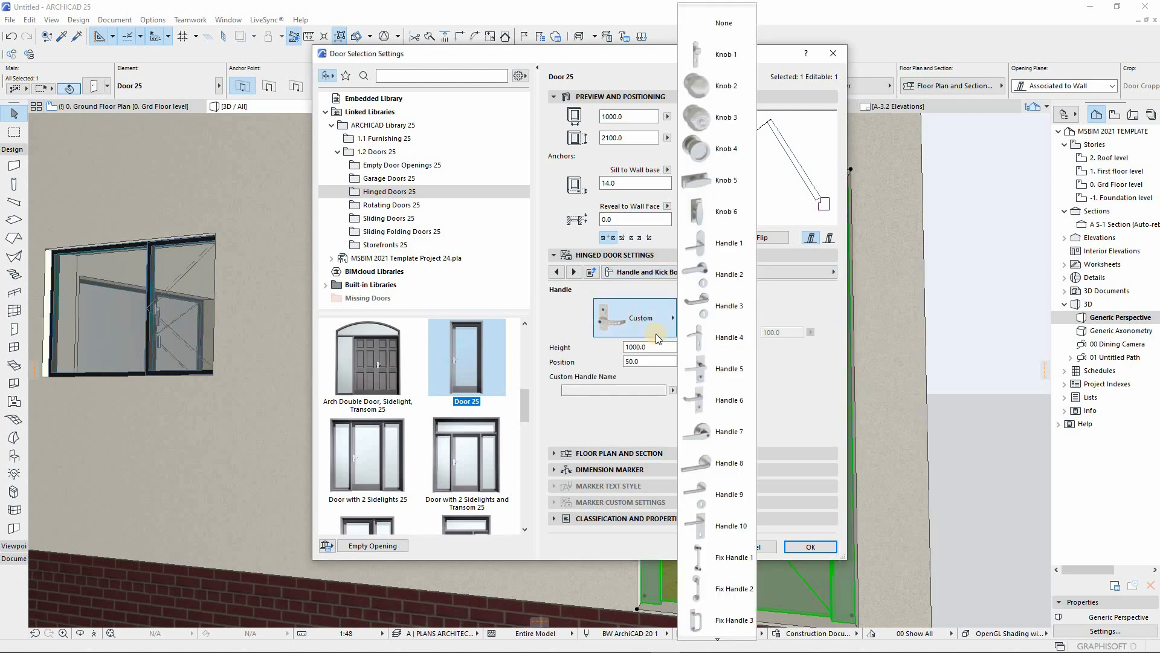
{"action": "left_click", "coordinate": [707, 465]}
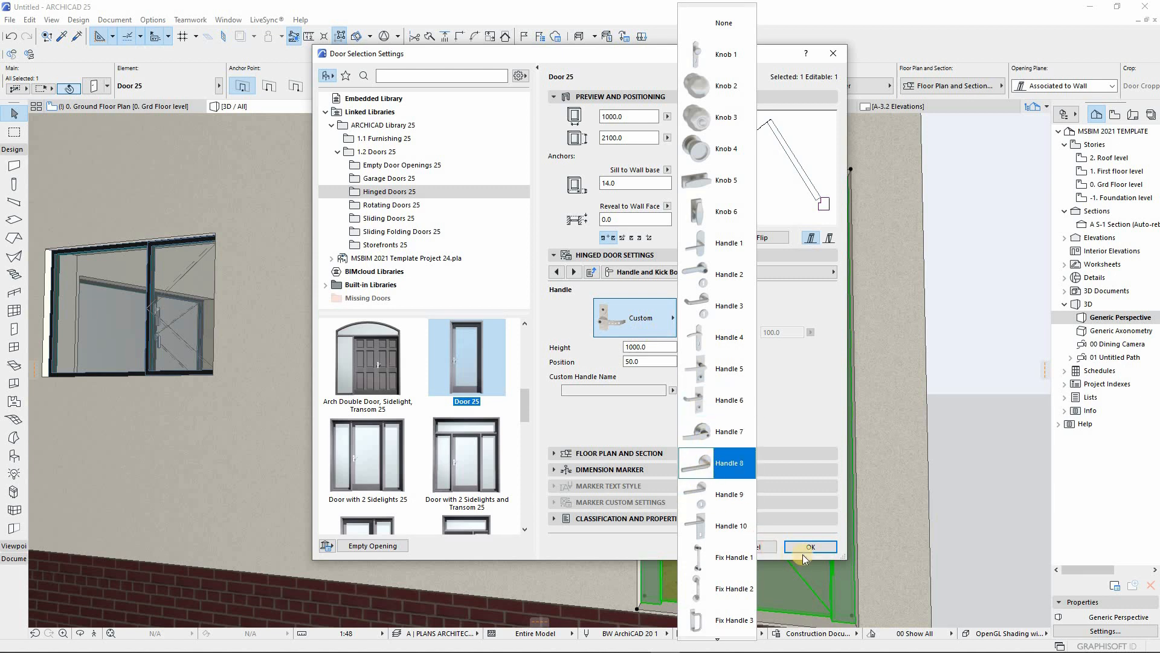
{"action": "left_click", "coordinate": [809, 542]}
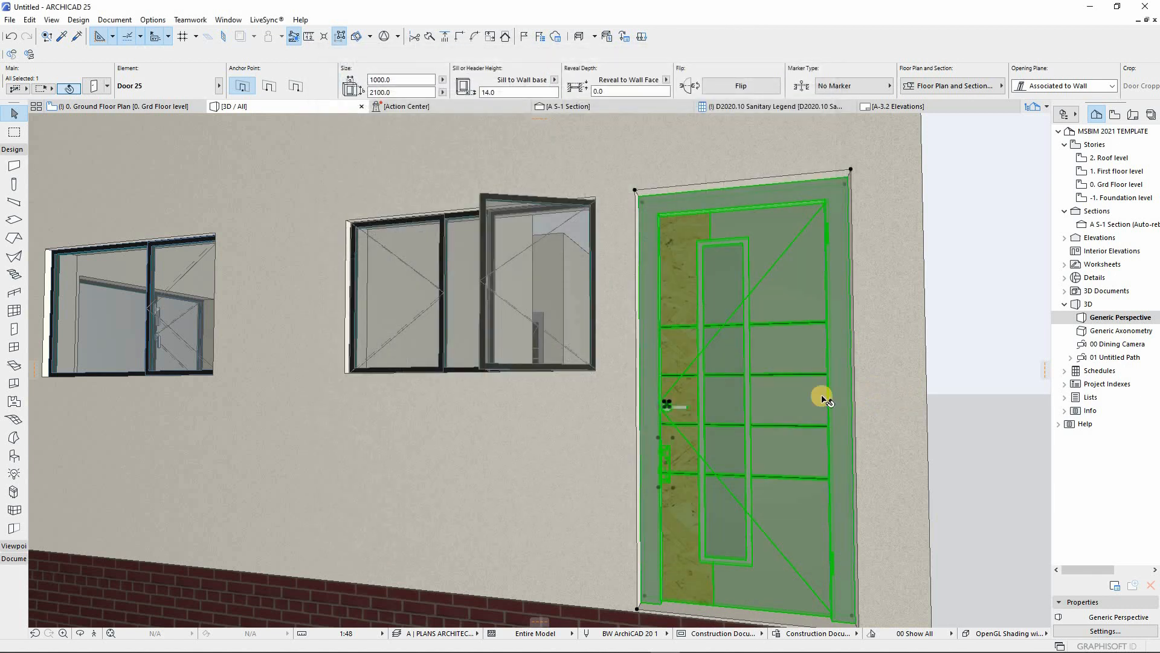
Set the handle of the exterior door with the wood-grain strip to Handle 6 and deselect the door
{"action": "key", "text": "Escape"}
{"action": "scroll", "coordinate": [718, 403], "scroll_direction": "up", "scroll_amount": 2}
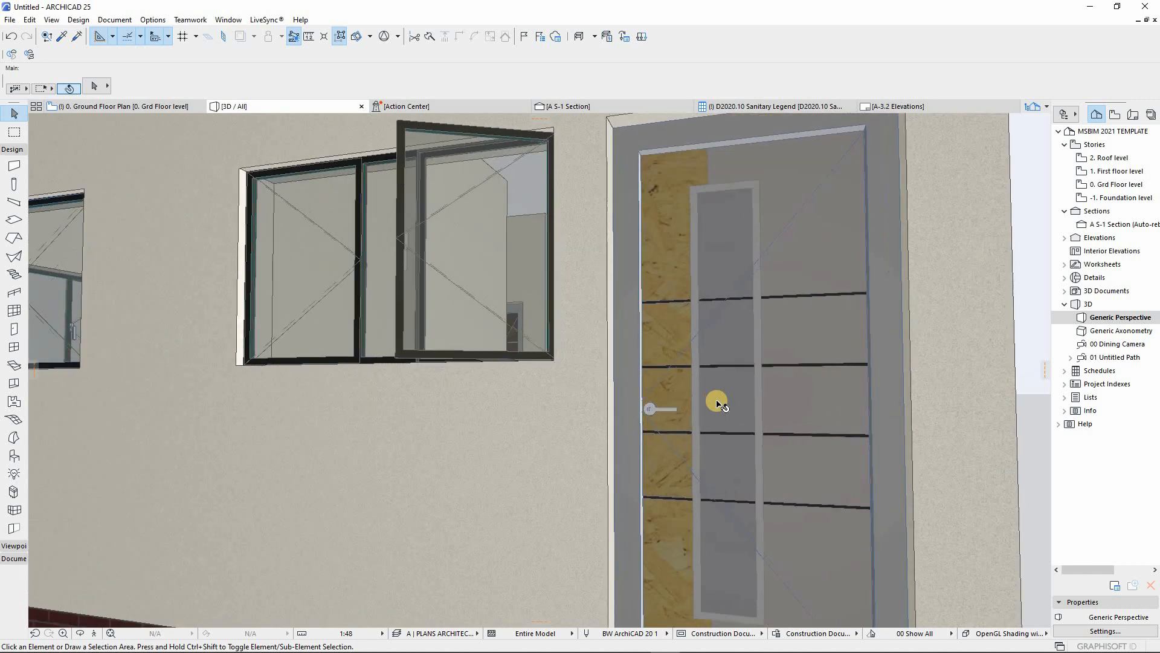
{"action": "scroll", "coordinate": [718, 403], "scroll_direction": "up", "scroll_amount": 3}
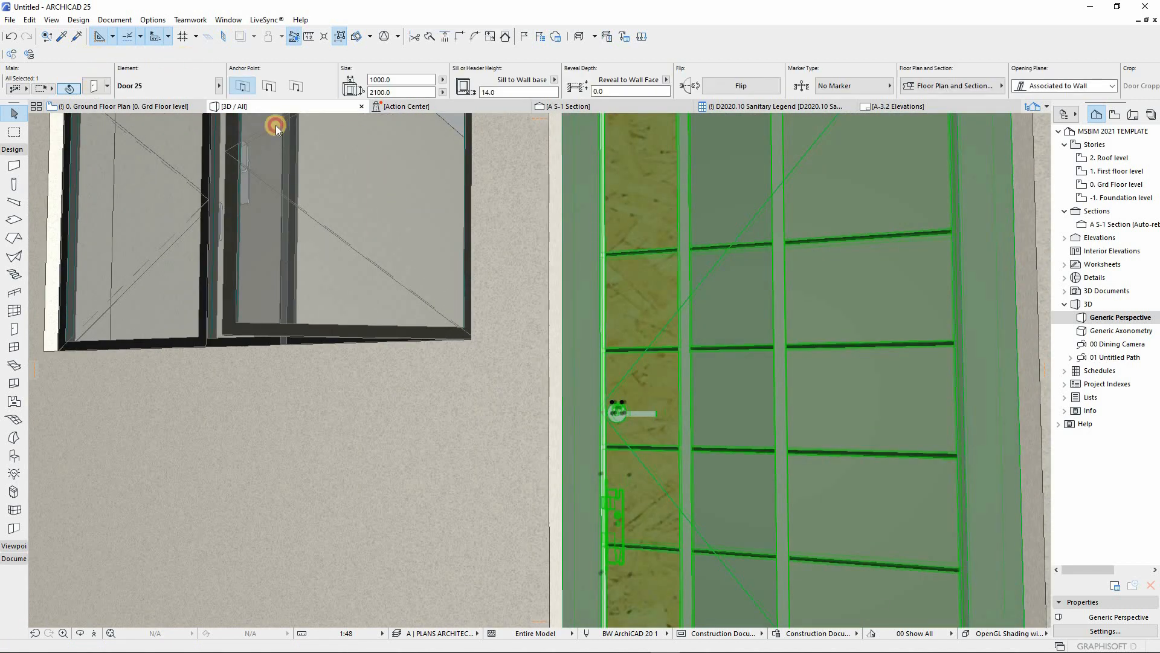
{"action": "double_click", "coordinate": [708, 290]}
{"action": "left_click", "coordinate": [647, 317]}
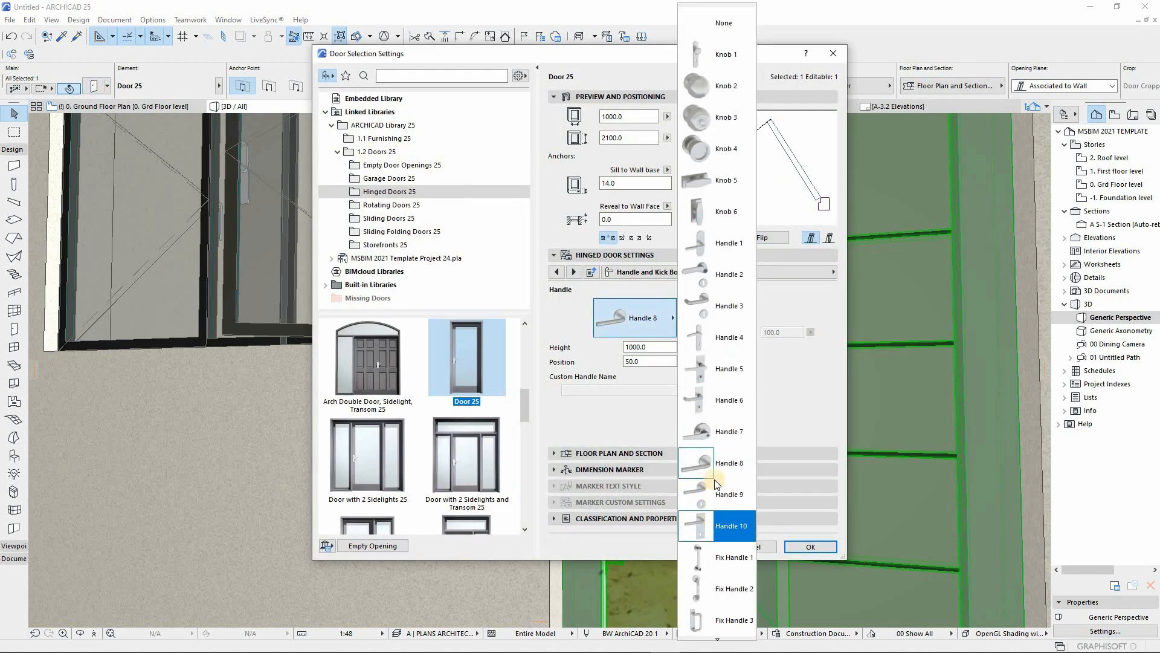
{"action": "left_click", "coordinate": [712, 398]}
{"action": "key", "text": "Return"}
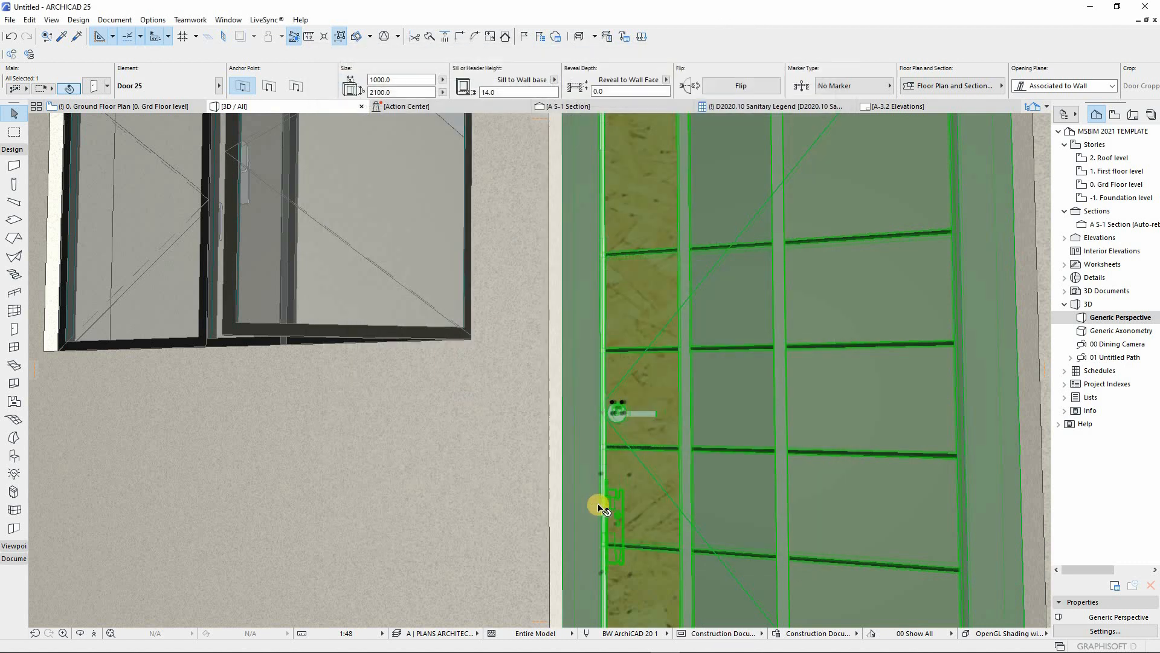
{"action": "scroll", "coordinate": [599, 480], "scroll_direction": "down", "scroll_amount": 2}
{"action": "scroll", "coordinate": [604, 479], "scroll_direction": "down", "scroll_amount": 5}
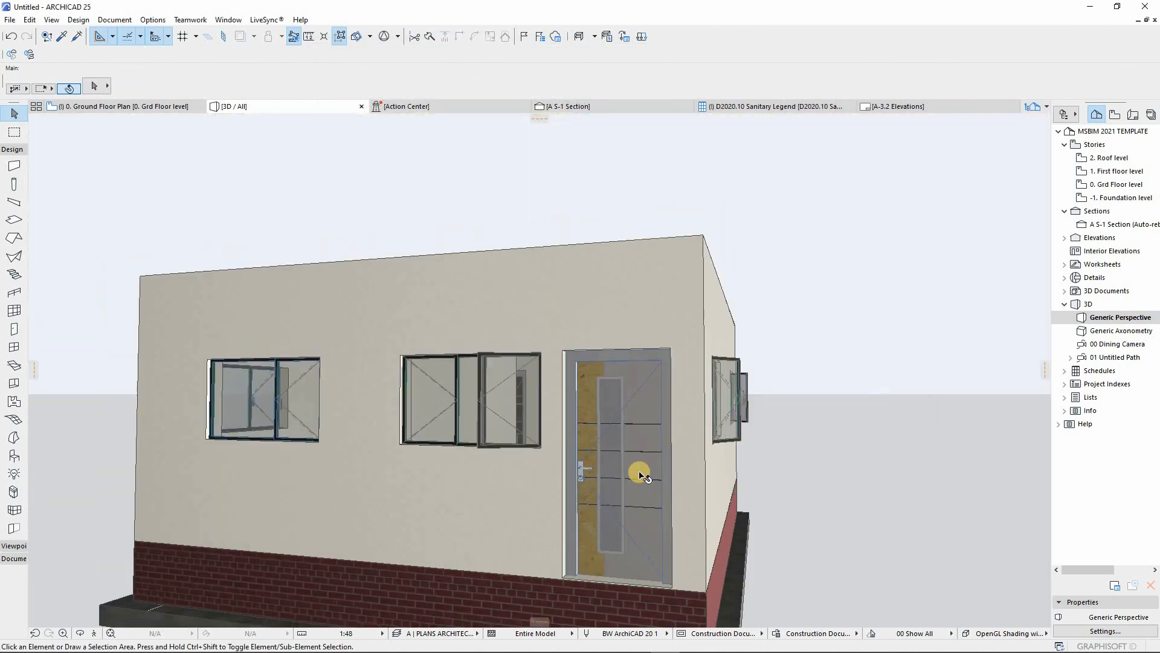
Examine the house in 3D from several sides, looking into the rooms, doors and tiled floor from above
{"action": "middle_click_drag", "start_coordinate": [637, 417], "coordinate": [505, 267], "text": "shift"}
{"action": "scroll", "coordinate": [576, 474], "scroll_direction": "down", "scroll_amount": 3}
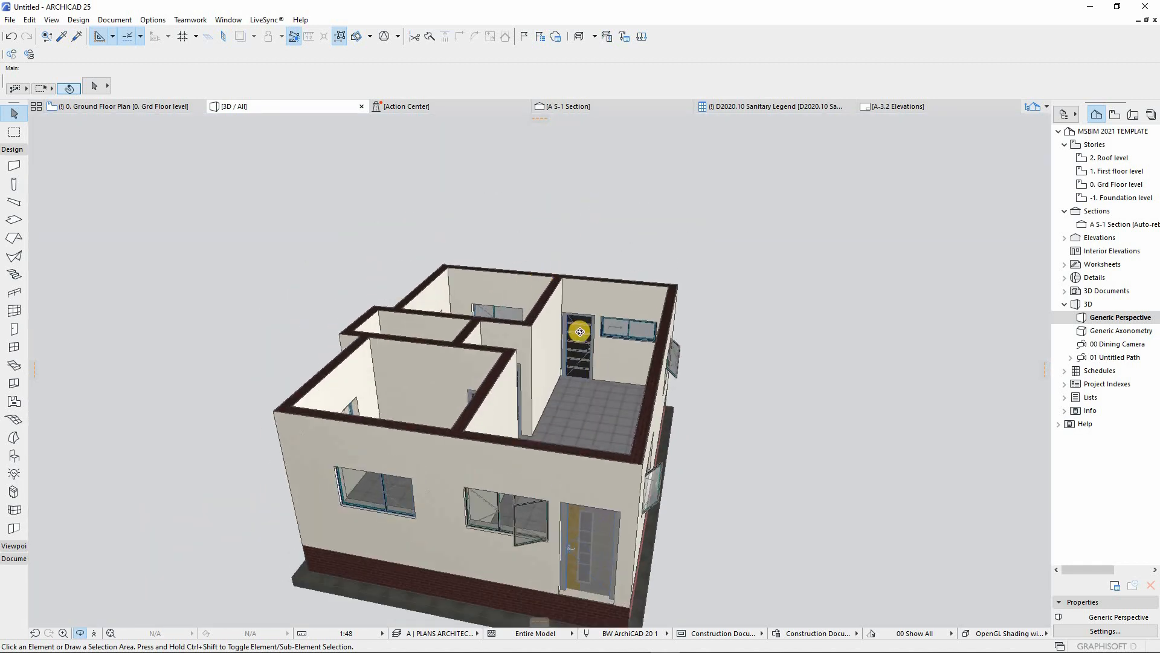
{"action": "scroll", "coordinate": [546, 370], "scroll_direction": "up", "scroll_amount": 3}
{"action": "middle_click_drag", "start_coordinate": [546, 370], "coordinate": [576, 375], "text": "shift"}
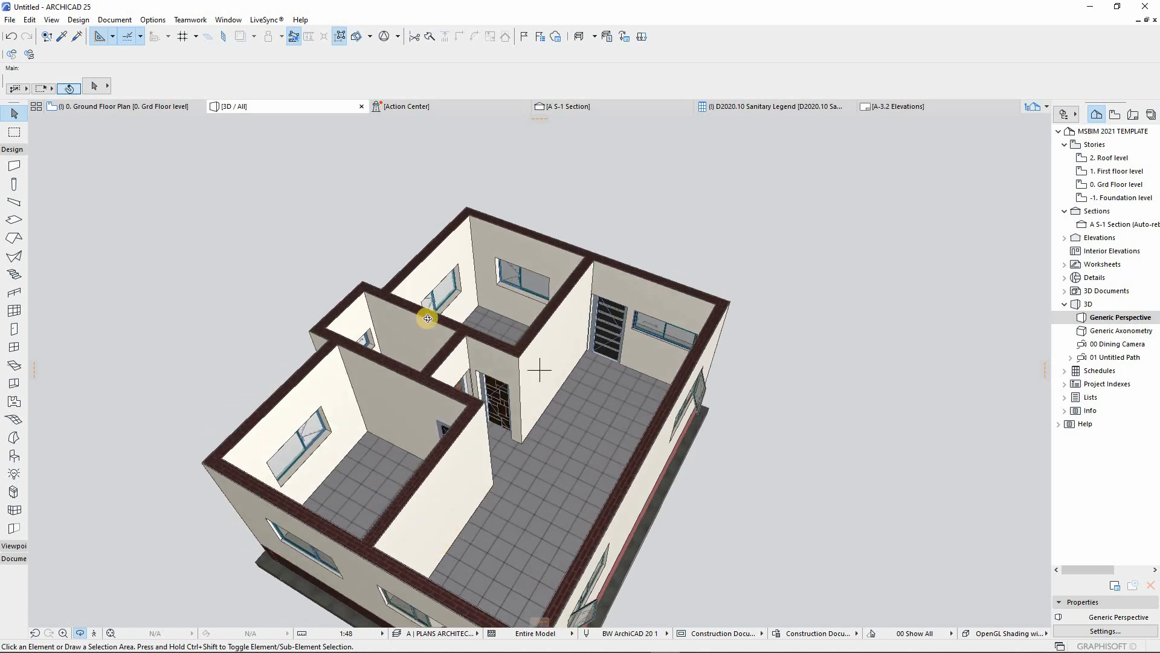
{"action": "middle_click_drag", "start_coordinate": [362, 426], "coordinate": [459, 322], "text": "shift"}
{"action": "scroll", "coordinate": [459, 322], "scroll_direction": "up", "scroll_amount": 5}
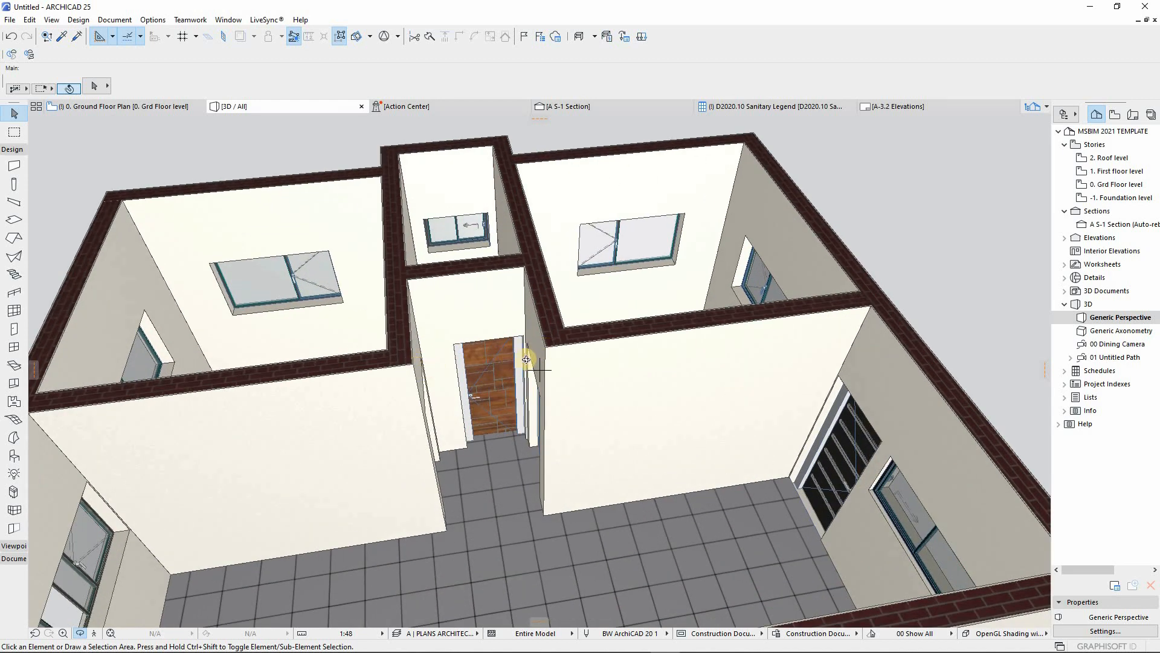
{"action": "left_click_drag", "start_coordinate": [307, 353], "coordinate": [357, 303]}
{"action": "scroll", "coordinate": [482, 339], "scroll_direction": "down", "scroll_amount": 2}
{"action": "left_click_drag", "start_coordinate": [502, 312], "coordinate": [503, 357]}
{"action": "scroll", "coordinate": [368, 339], "scroll_direction": "up", "scroll_amount": 1}
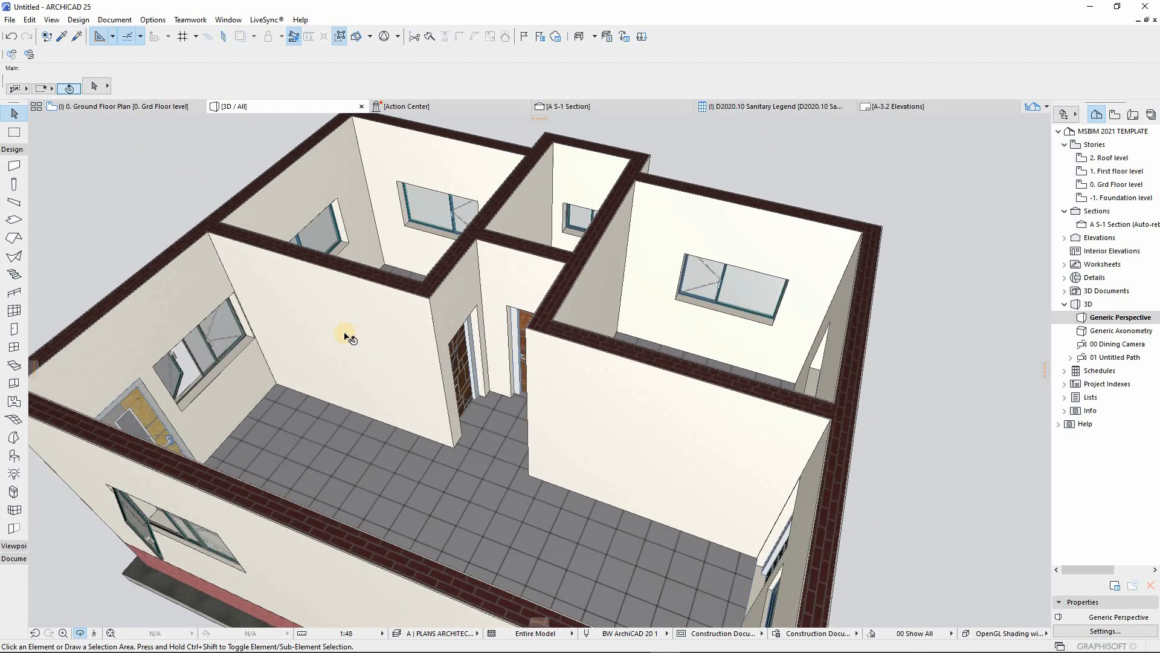
{"action": "key", "text": "o"}
{"action": "left_click", "coordinate": [388, 379]}
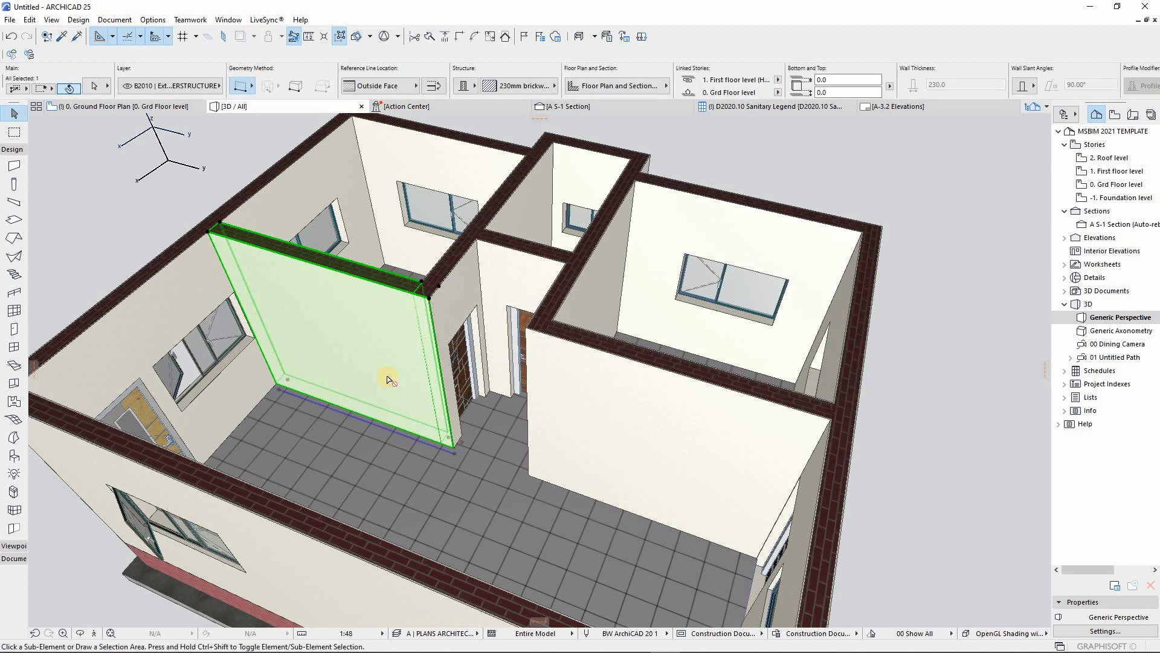
{"action": "key", "text": "Escape"}
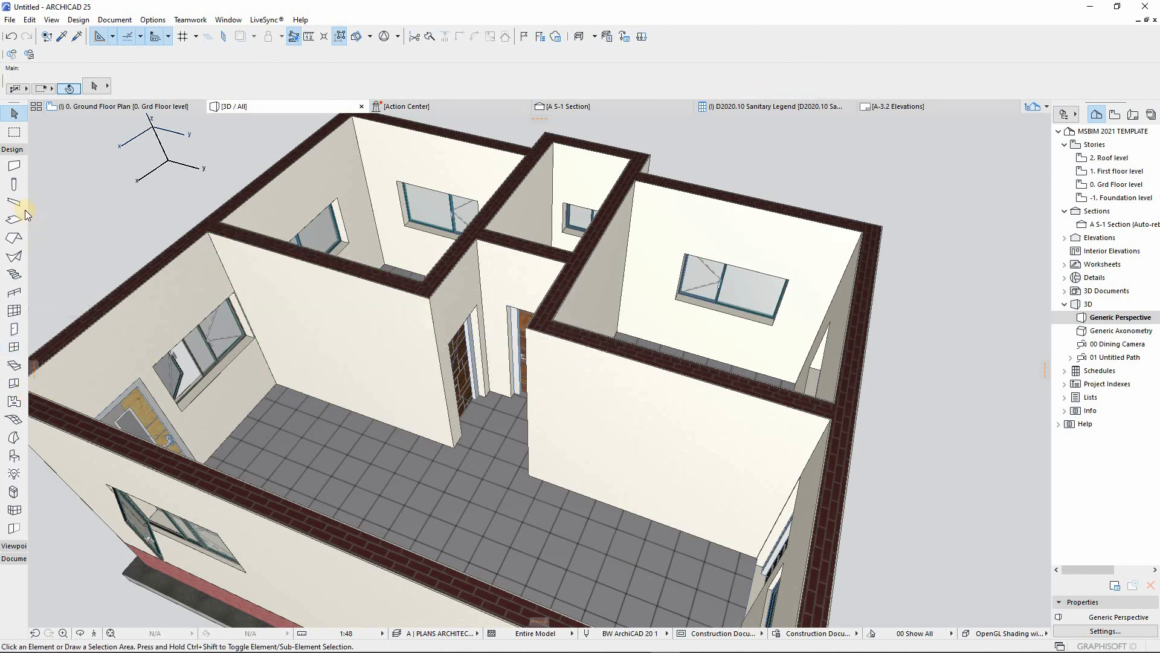
{"action": "left_click", "coordinate": [14, 203]}
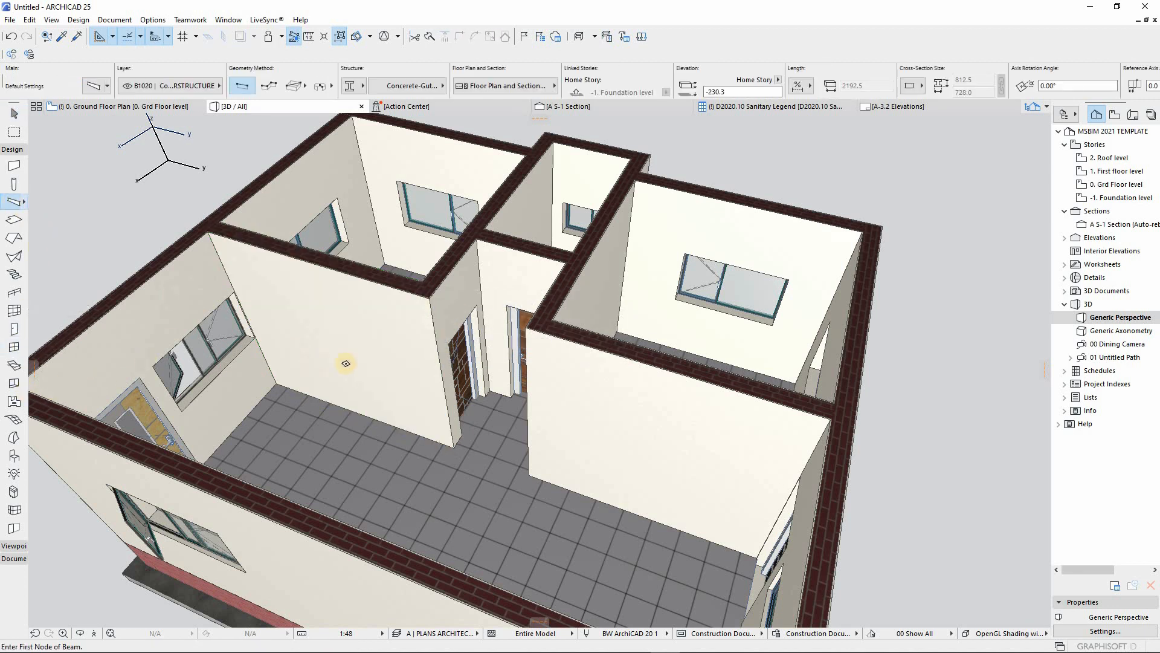
{"action": "key", "text": "Escape"}
Drag a copy of the living area's partition wall, beside the corridor opening, 3100 mm straight up to the first floor level
{"action": "left_click", "coordinate": [354, 343]}
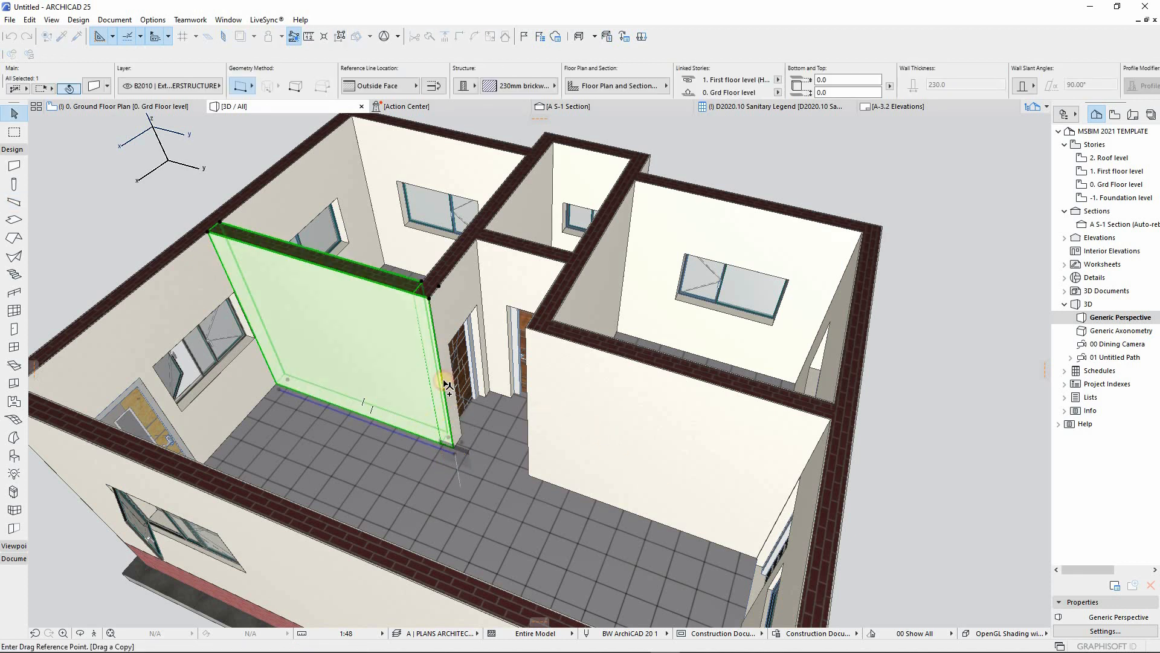
{"action": "left_click", "coordinate": [454, 454]}
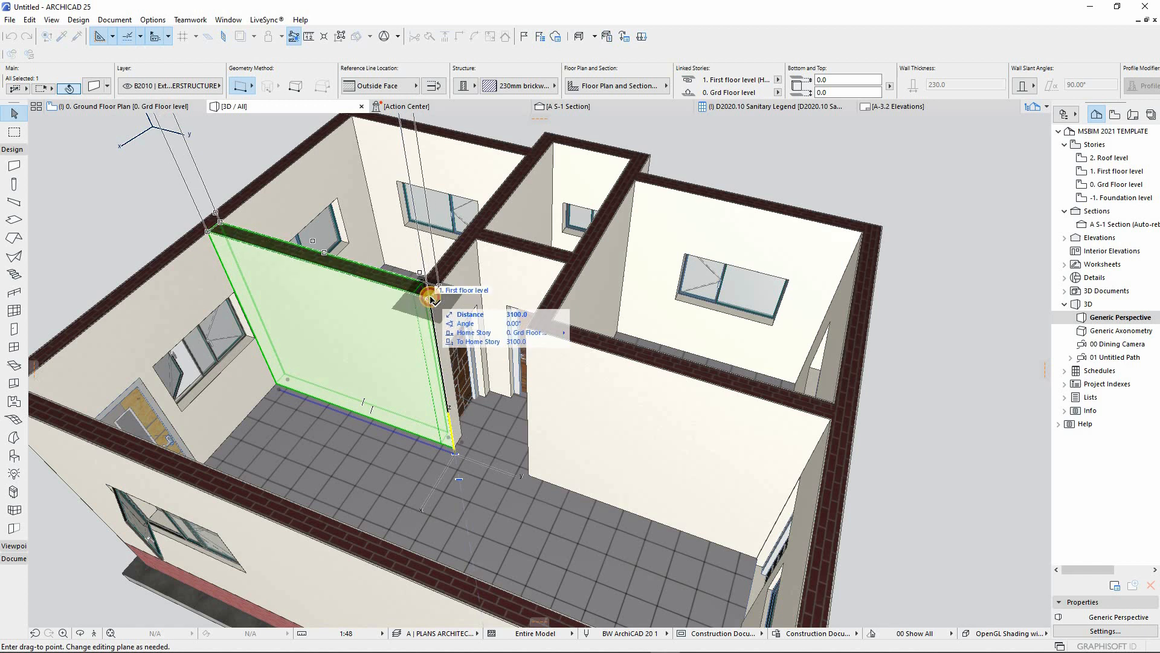
{"action": "left_click", "coordinate": [436, 295]}
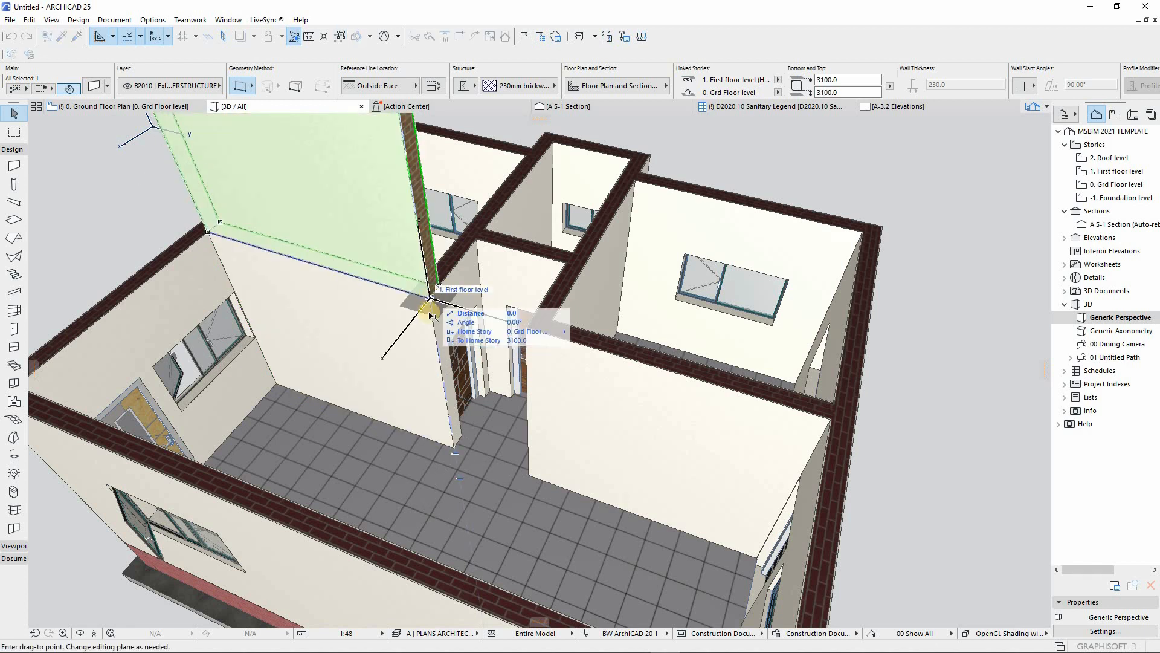
Stretch the raised wall copy at both ends so it spans across the corridor to the outer faces of the exterior walls
{"action": "left_click", "coordinate": [430, 298]}
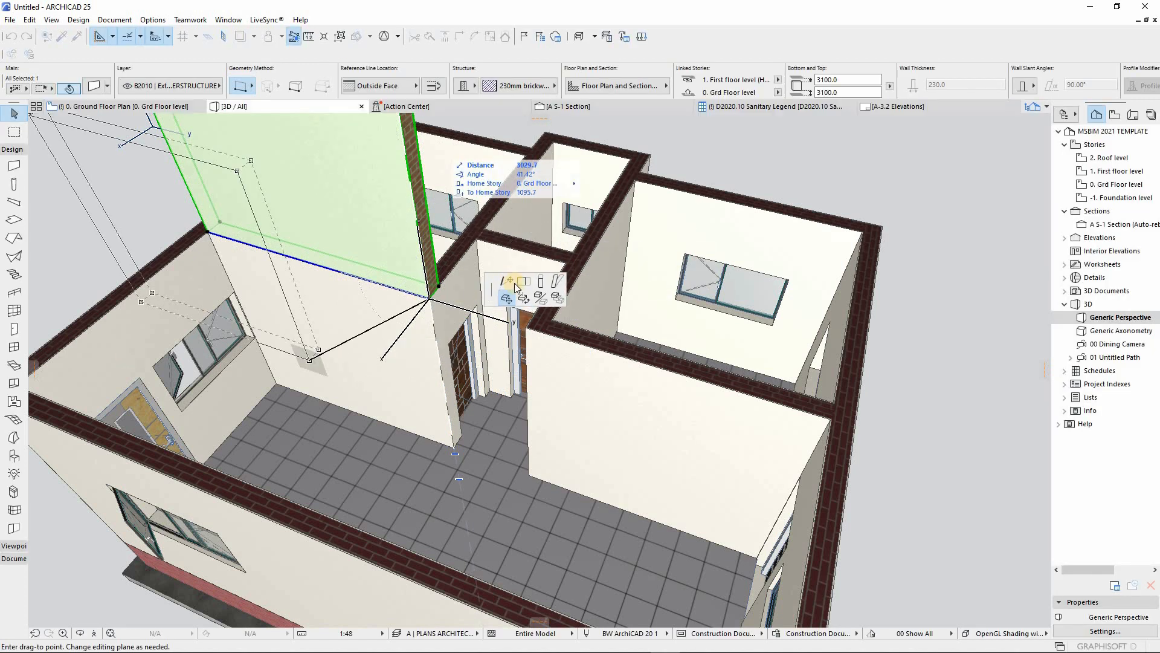
{"action": "left_click", "coordinate": [854, 423]}
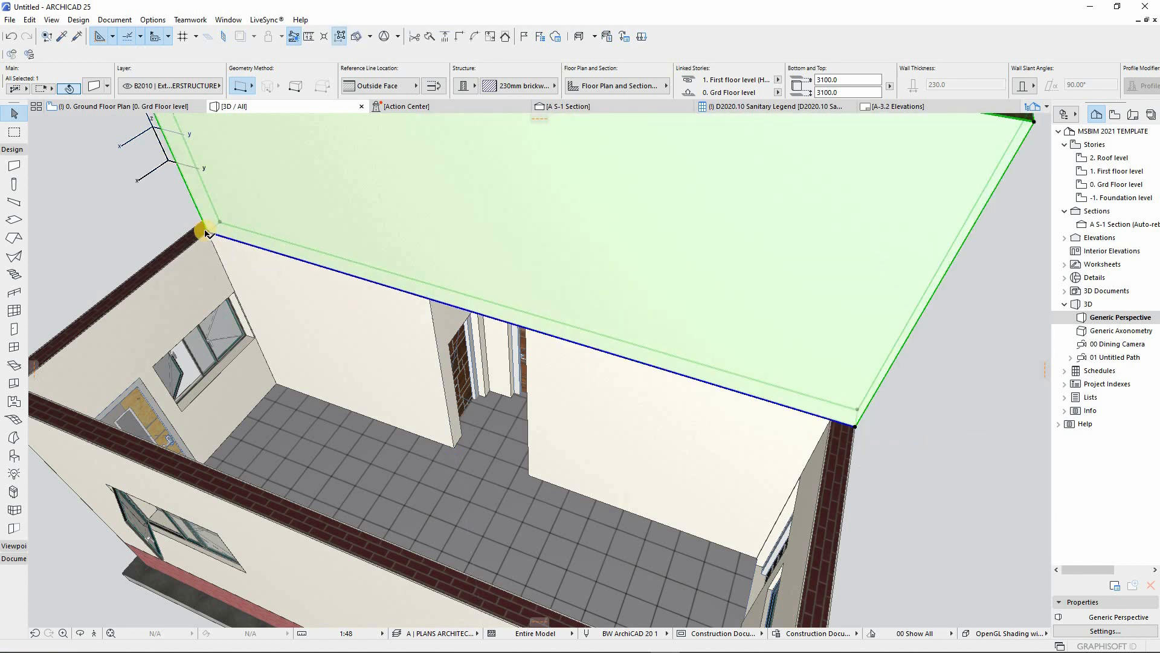
{"action": "left_click", "coordinate": [211, 226]}
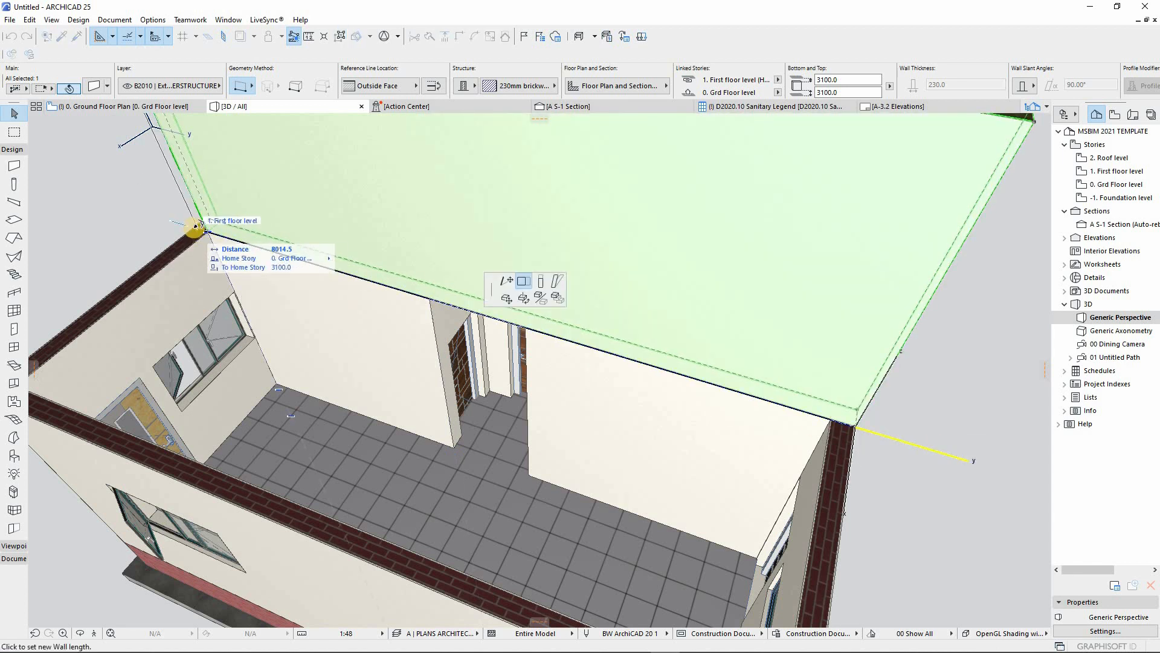
{"action": "scroll", "coordinate": [643, 486], "scroll_direction": "down", "scroll_amount": 3}
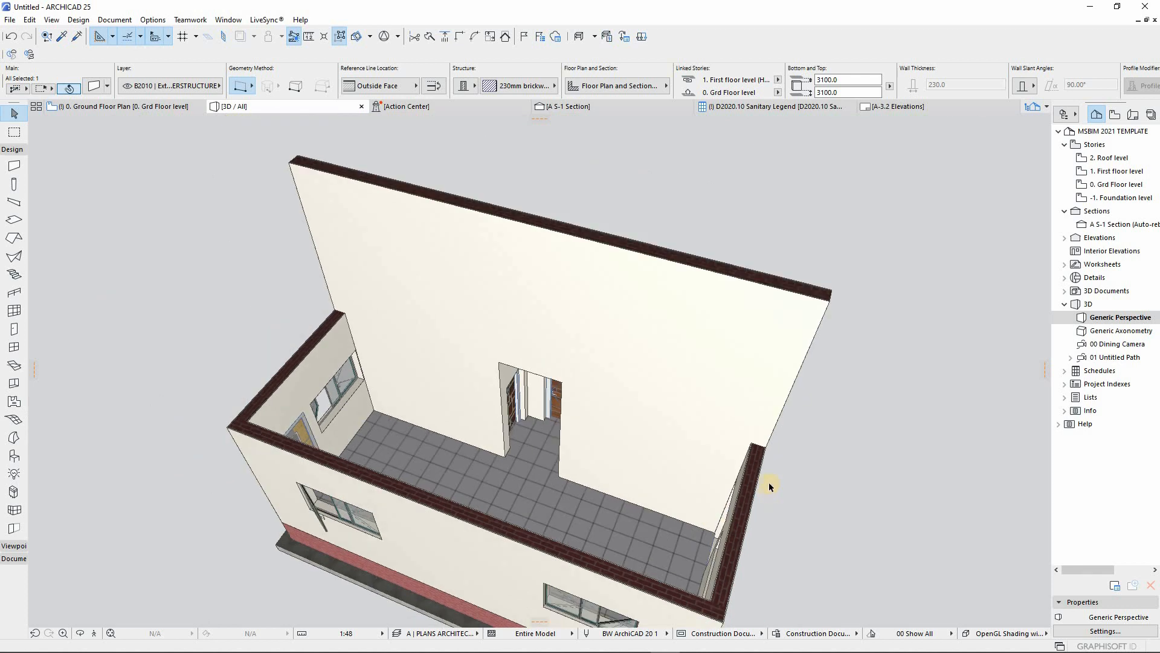
{"action": "left_click", "coordinate": [806, 518]}
Try a height of 1500 mm on the raised wall copy, set it to 1200 mm and deselect the wall
{"action": "middle_click_drag", "start_coordinate": [651, 398], "coordinate": [464, 306], "text": "shift"}
{"action": "left_click", "coordinate": [465, 298]}
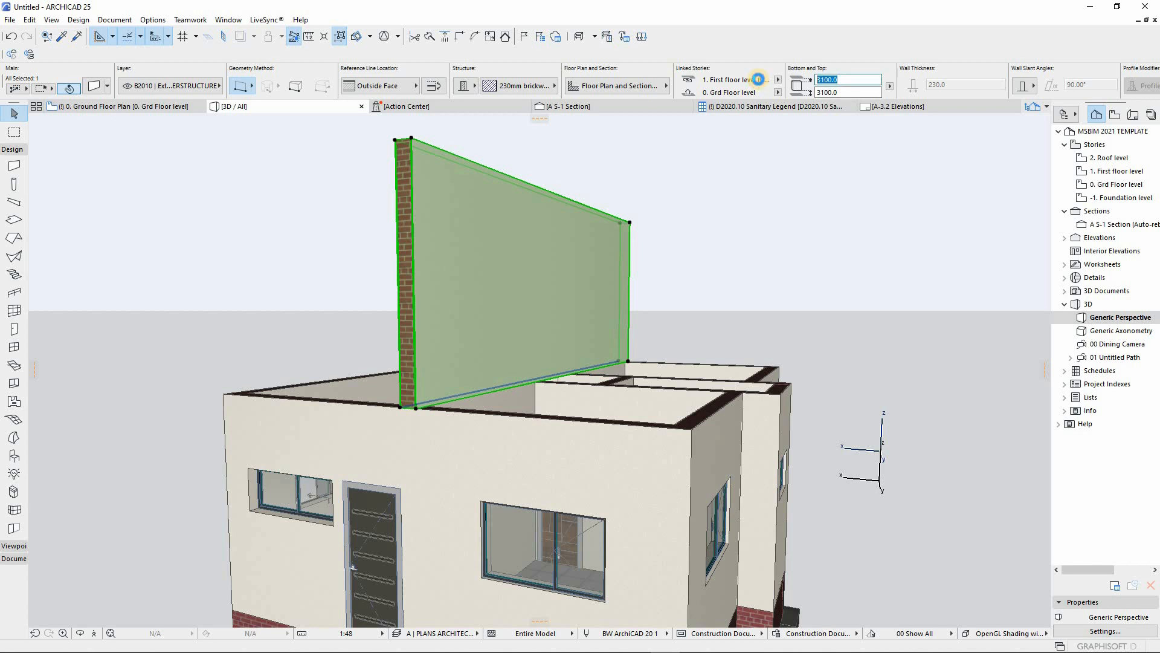
{"action": "type", "text": "1500"}
{"action": "key", "text": "Return"}
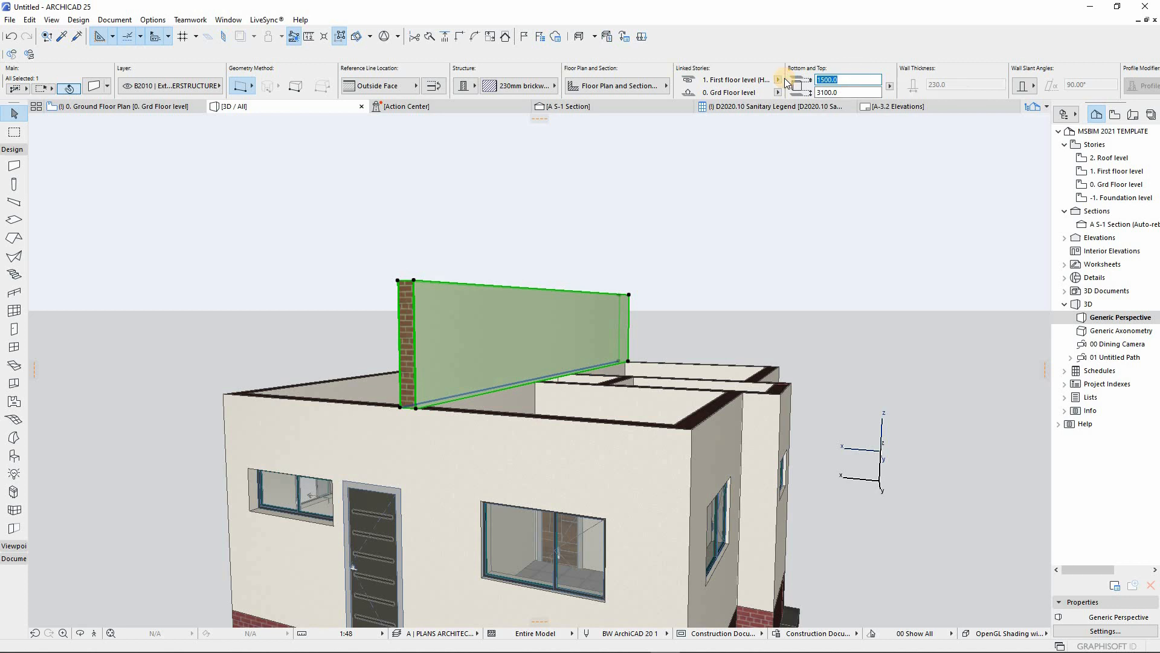
{"action": "type", "text": "1200"}
{"action": "key", "text": "Return"}
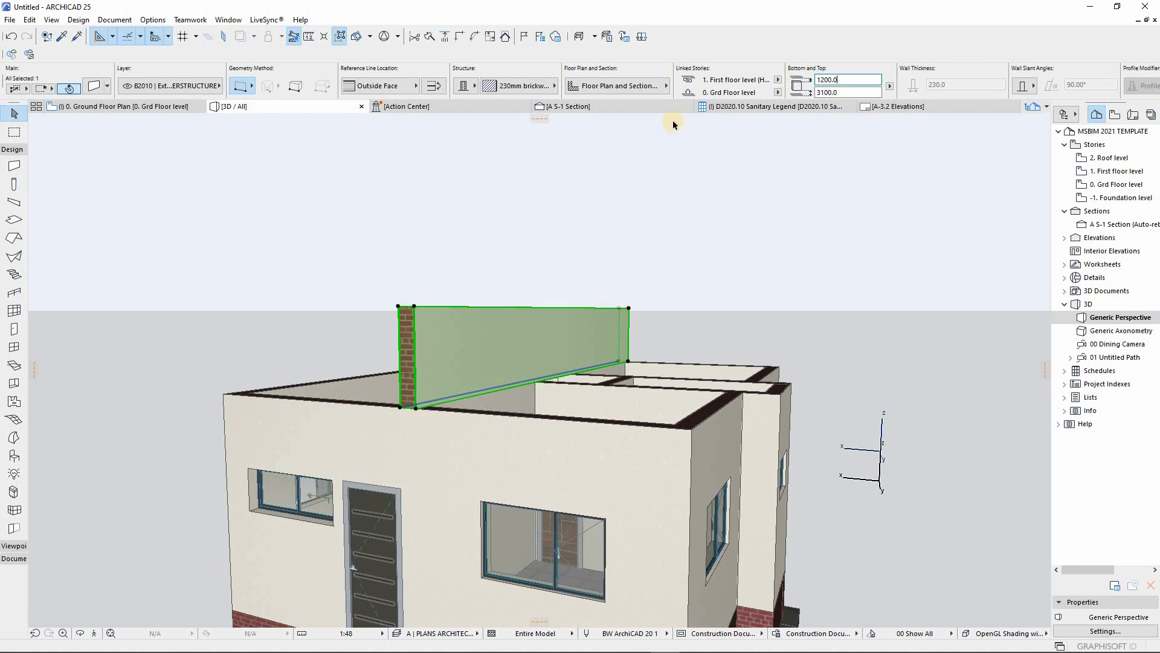
{"action": "left_click", "coordinate": [589, 206]}
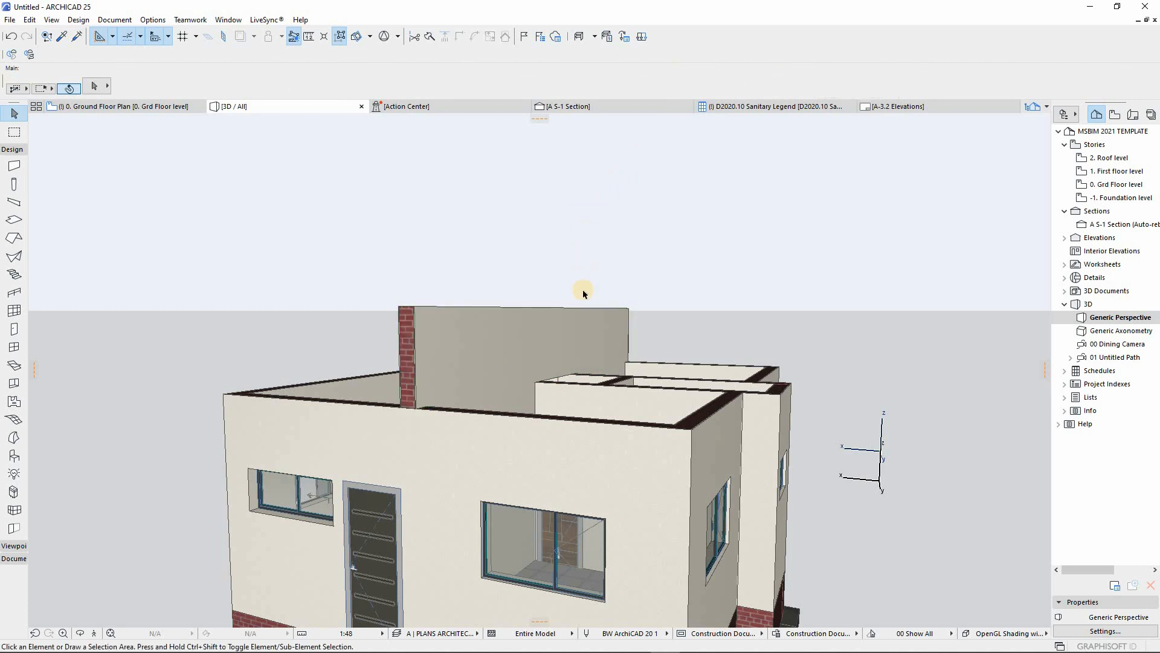
Open the first floor plan and show the ground floor story as its trace reference
{"action": "scroll", "coordinate": [582, 288], "scroll_direction": "down", "scroll_amount": 2}
{"action": "middle_click_drag", "start_coordinate": [583, 292], "coordinate": [393, 250], "text": "shift"}
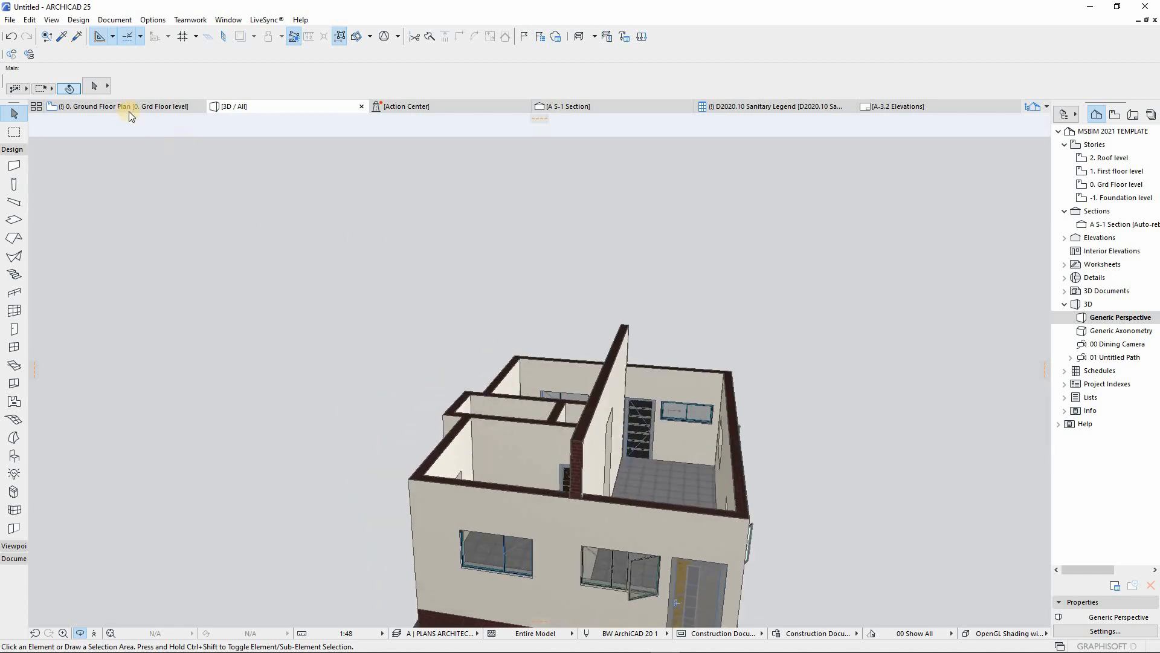
{"action": "left_click", "coordinate": [1112, 172]}
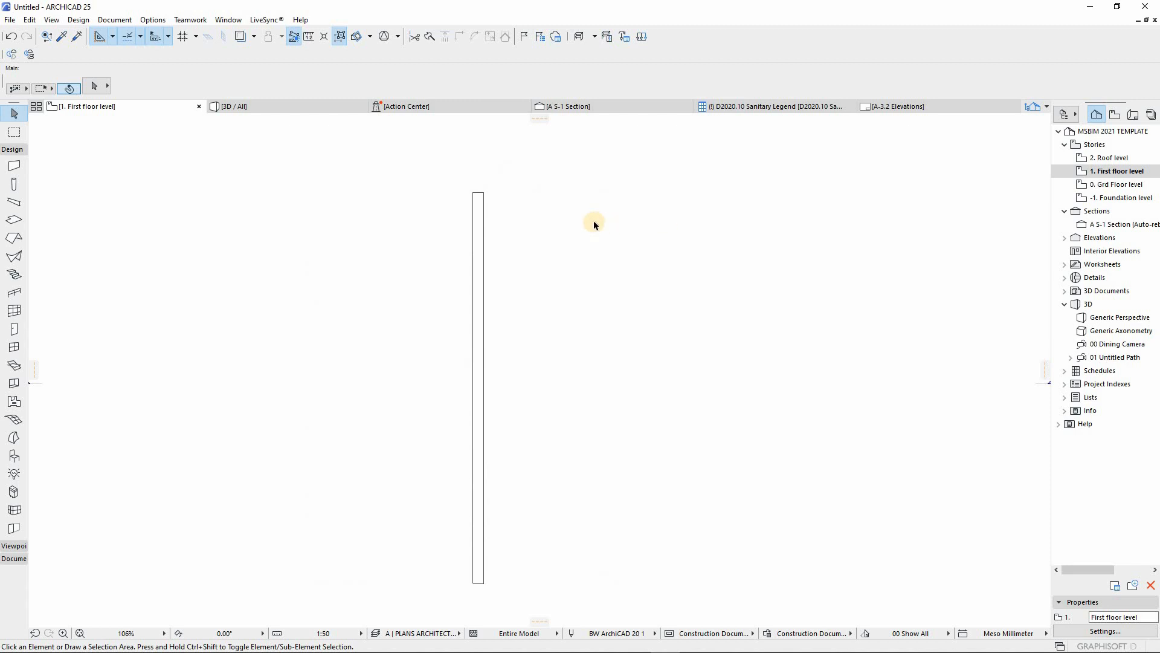
{"action": "scroll", "coordinate": [454, 234], "scroll_direction": "down", "scroll_amount": 2}
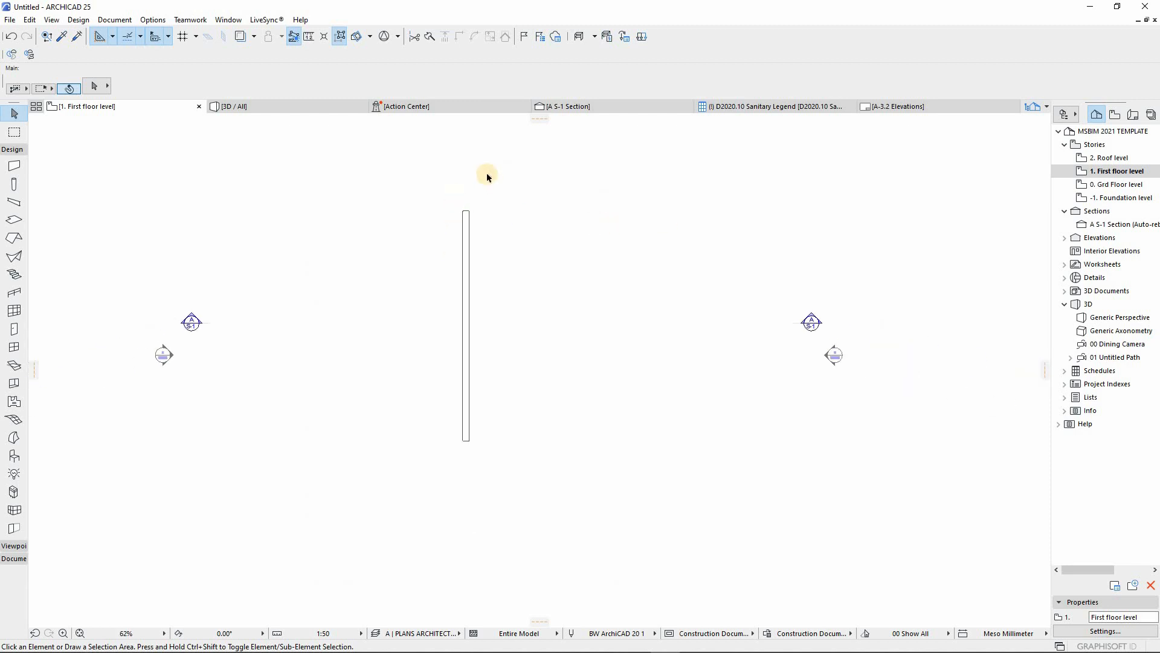
{"action": "left_click", "coordinate": [242, 37]}
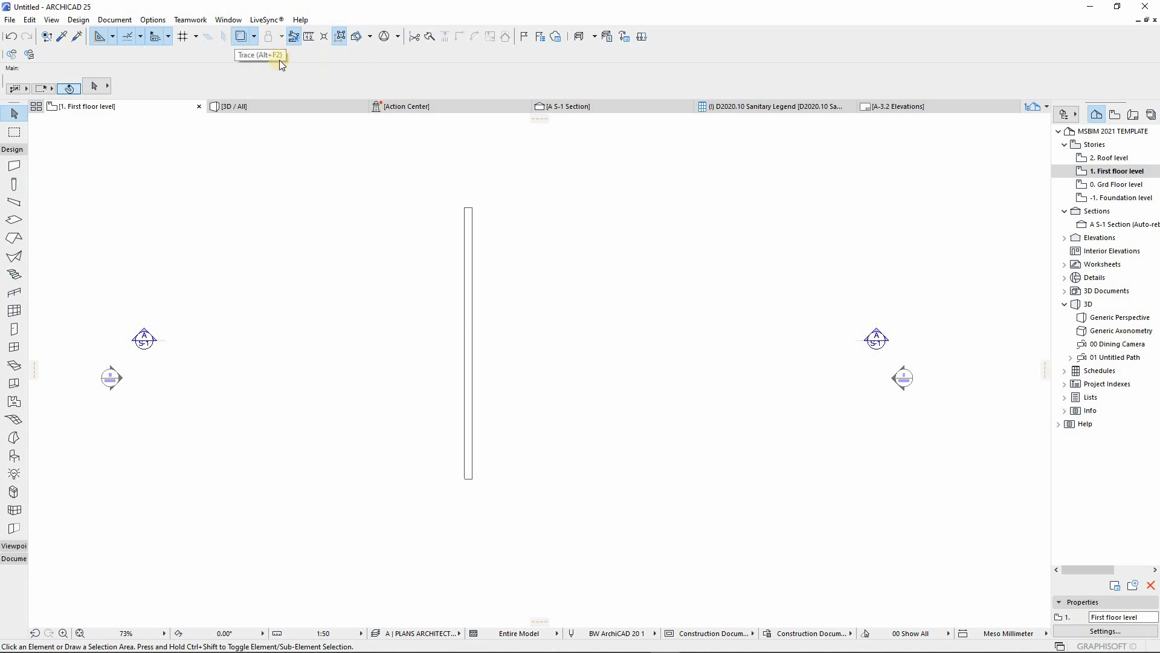
{"action": "right_click", "coordinate": [1111, 186]}
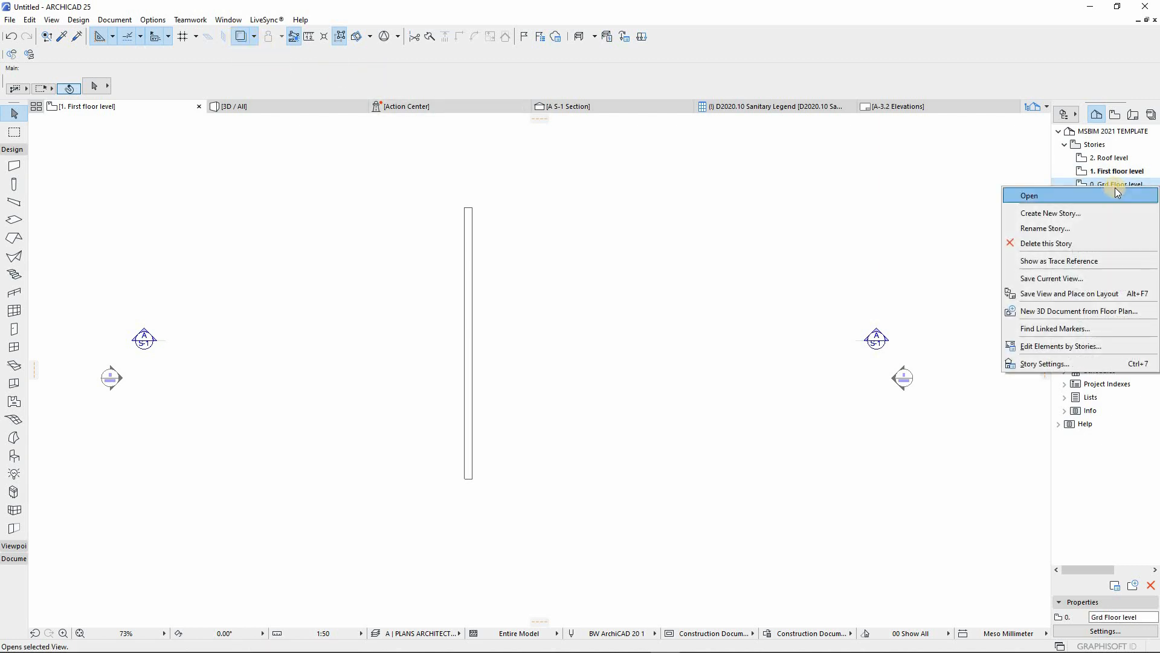
{"action": "left_click", "coordinate": [1069, 263]}
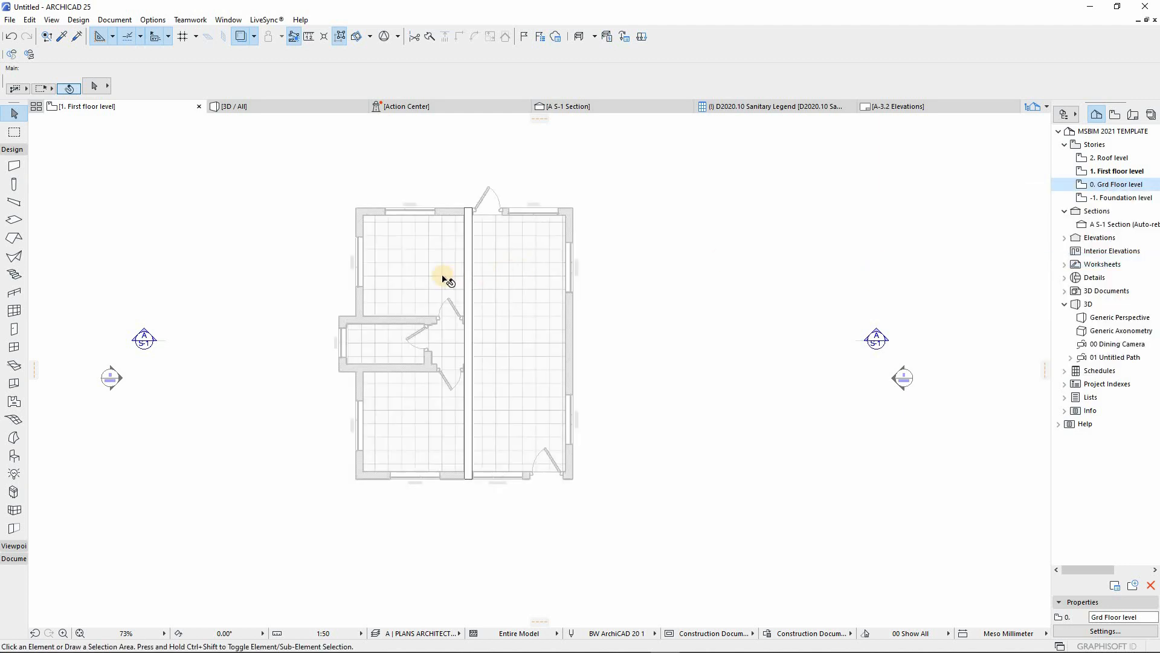
Draw a rectangular single-plane roof over the living area, pivoting on the exterior wall's outer face and rising to the near face of the raised wall
{"action": "scroll", "coordinate": [447, 278], "scroll_direction": "up", "scroll_amount": 2}
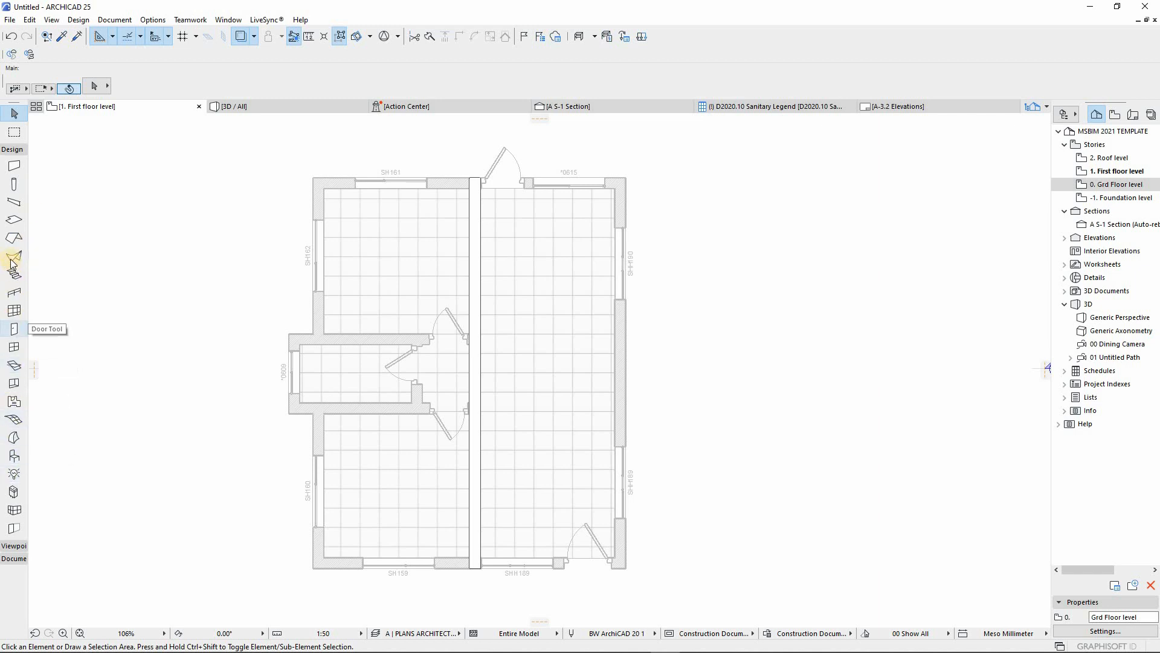
{"action": "left_click", "coordinate": [13, 236]}
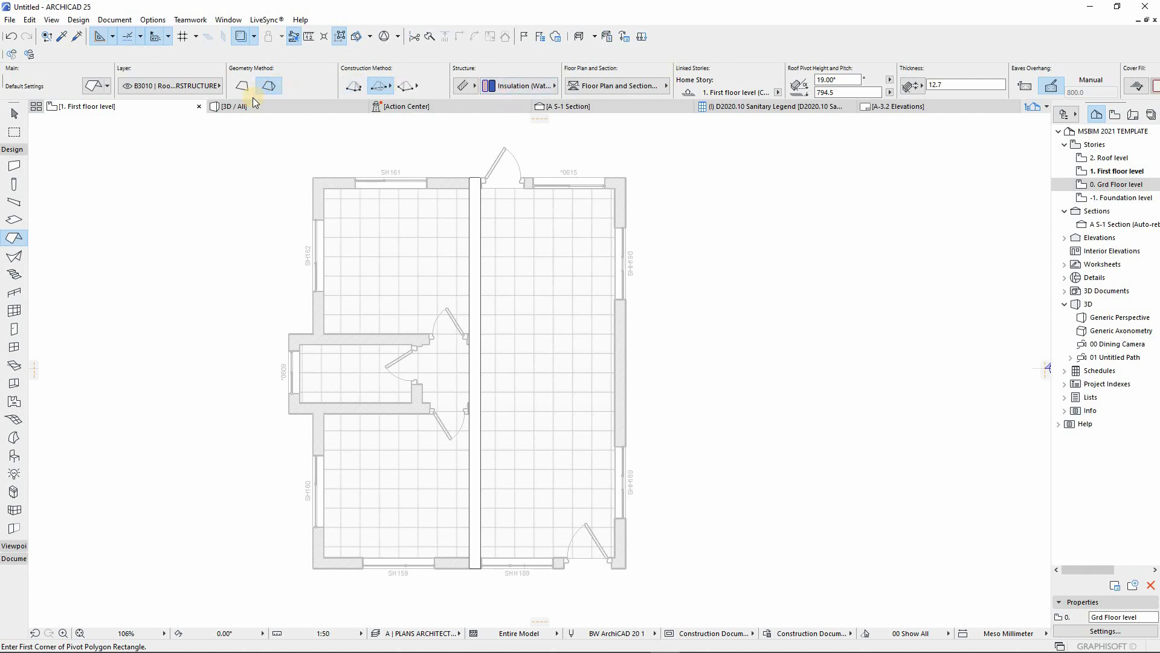
{"action": "left_click", "coordinate": [523, 86]}
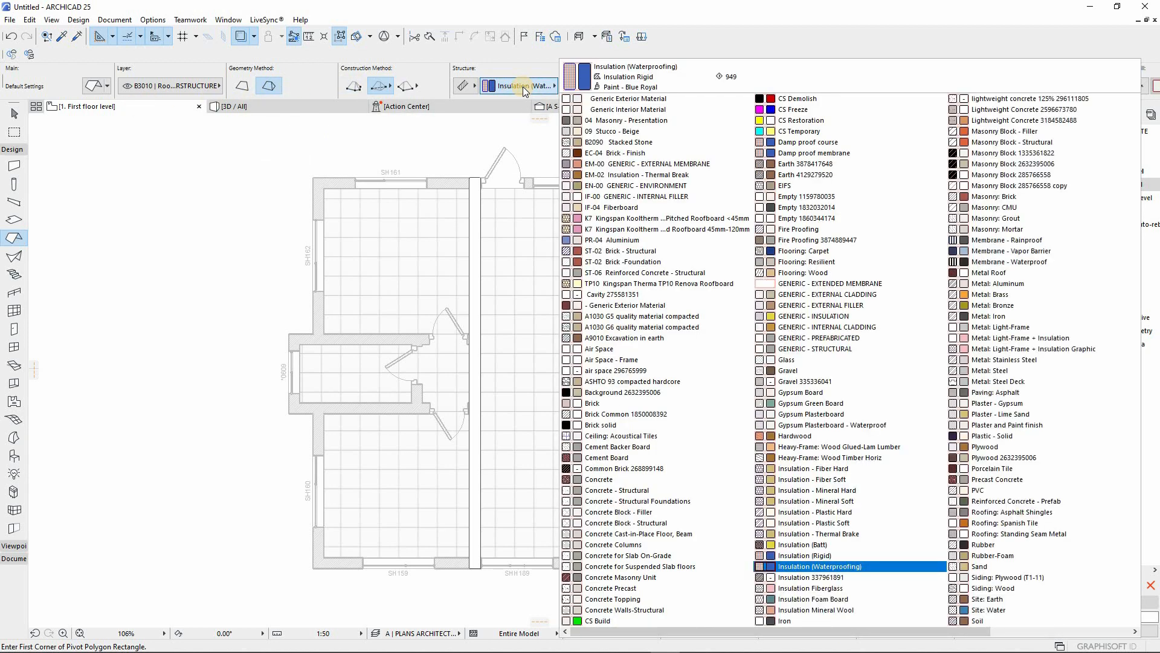
{"action": "left_click", "coordinate": [390, 145]}
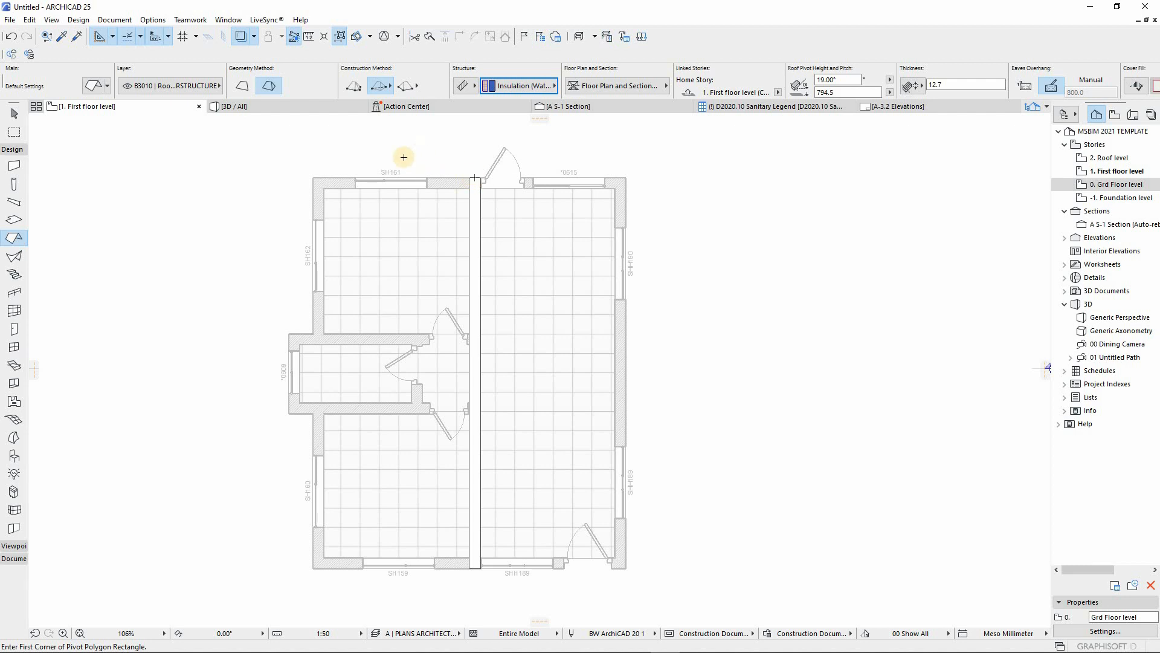
{"action": "left_click", "coordinate": [243, 86]}
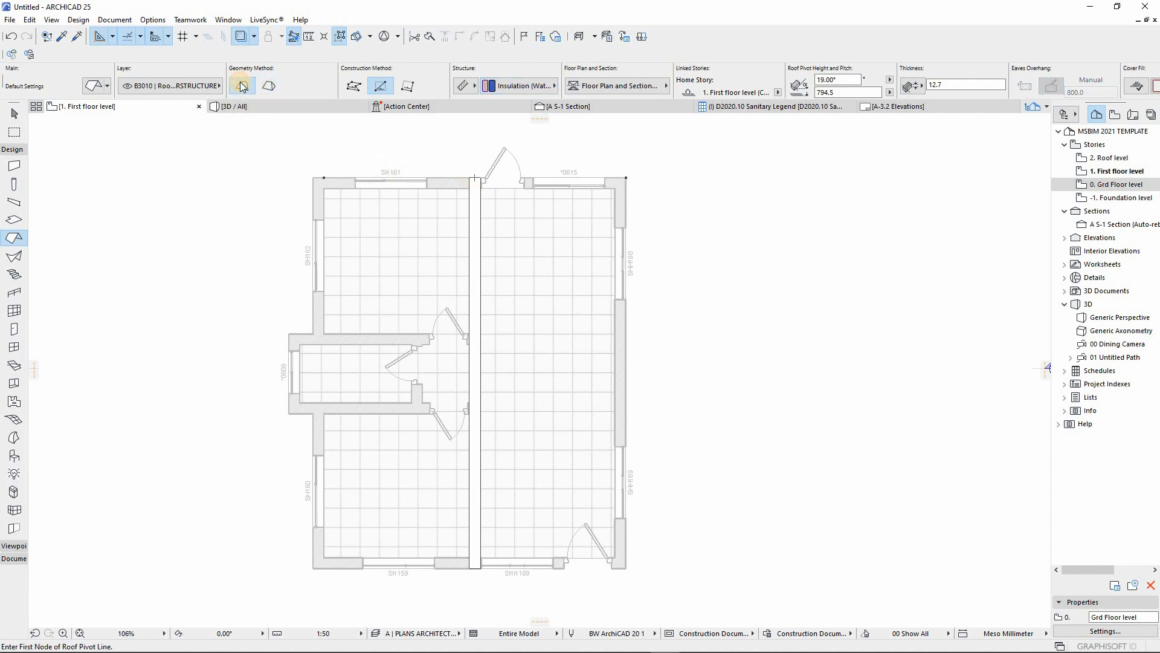
{"action": "left_click", "coordinate": [382, 87]}
{"action": "left_click", "coordinate": [625, 178]}
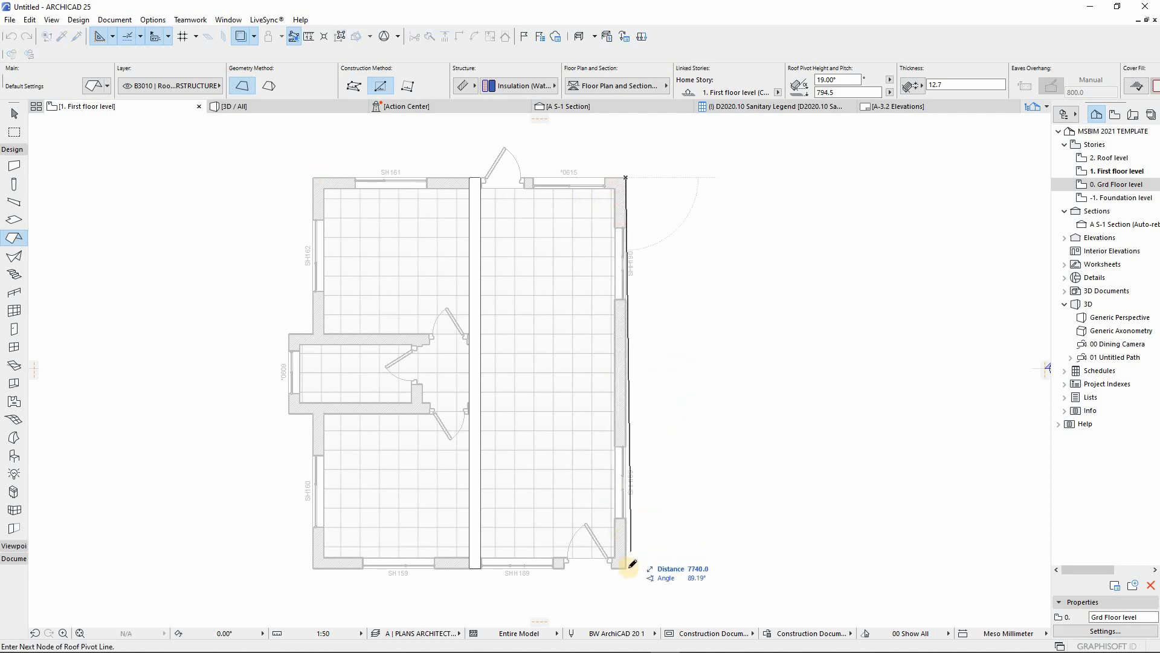
{"action": "left_click", "coordinate": [630, 569]}
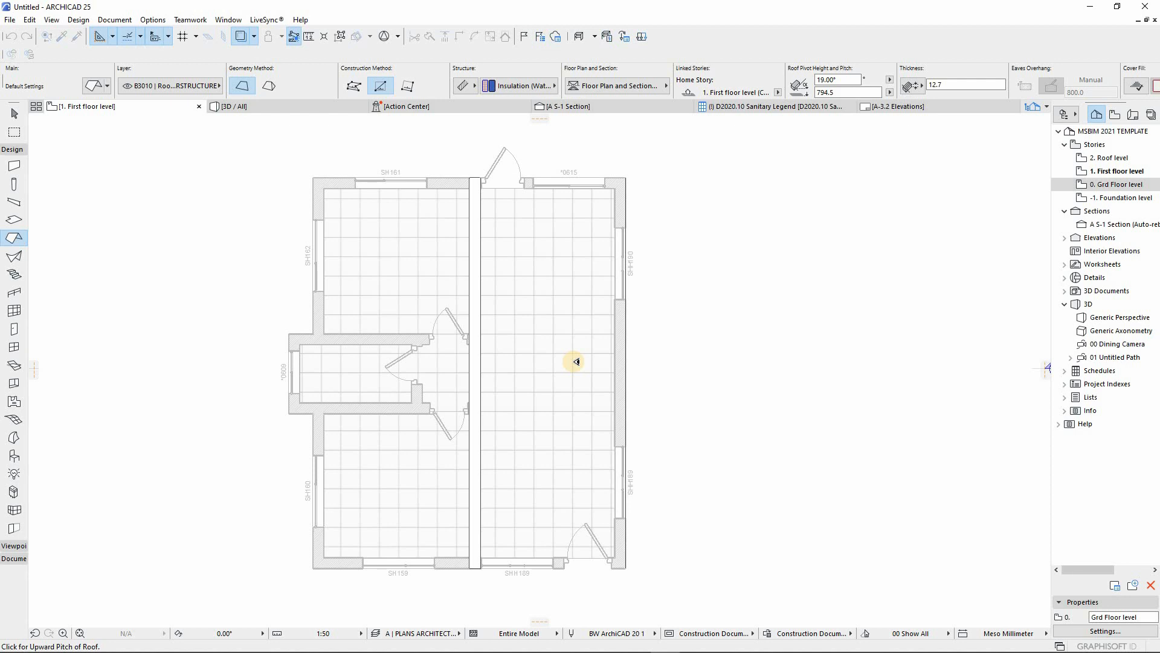
{"action": "left_click", "coordinate": [626, 177]}
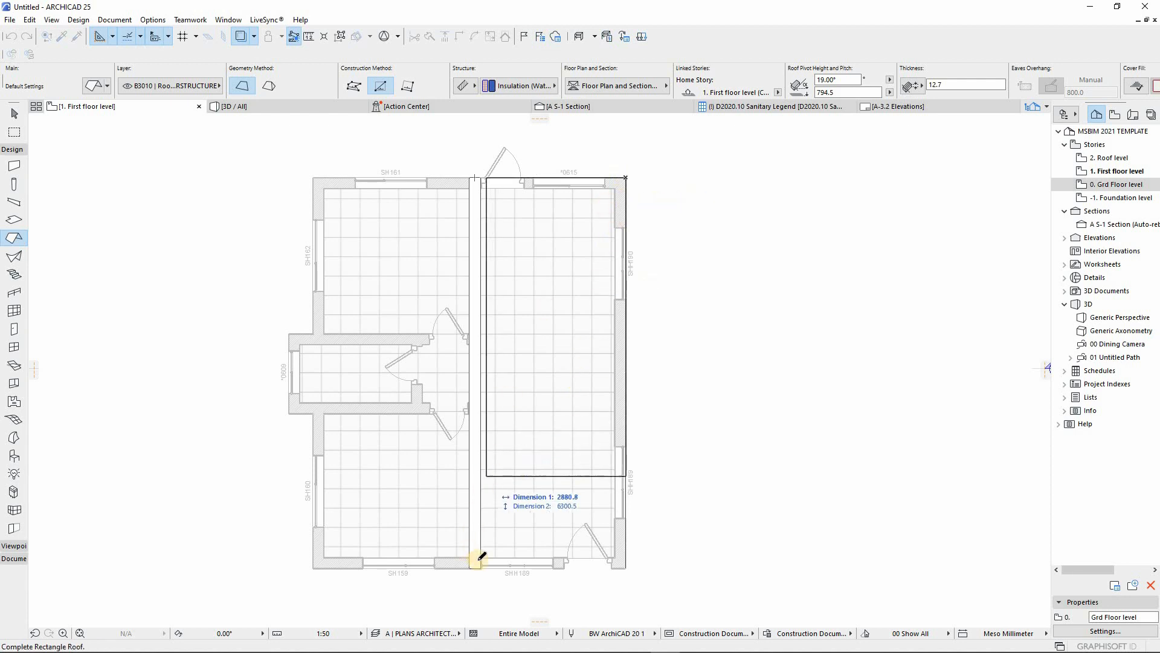
{"action": "left_click", "coordinate": [480, 568]}
{"action": "left_click", "coordinate": [556, 454]}
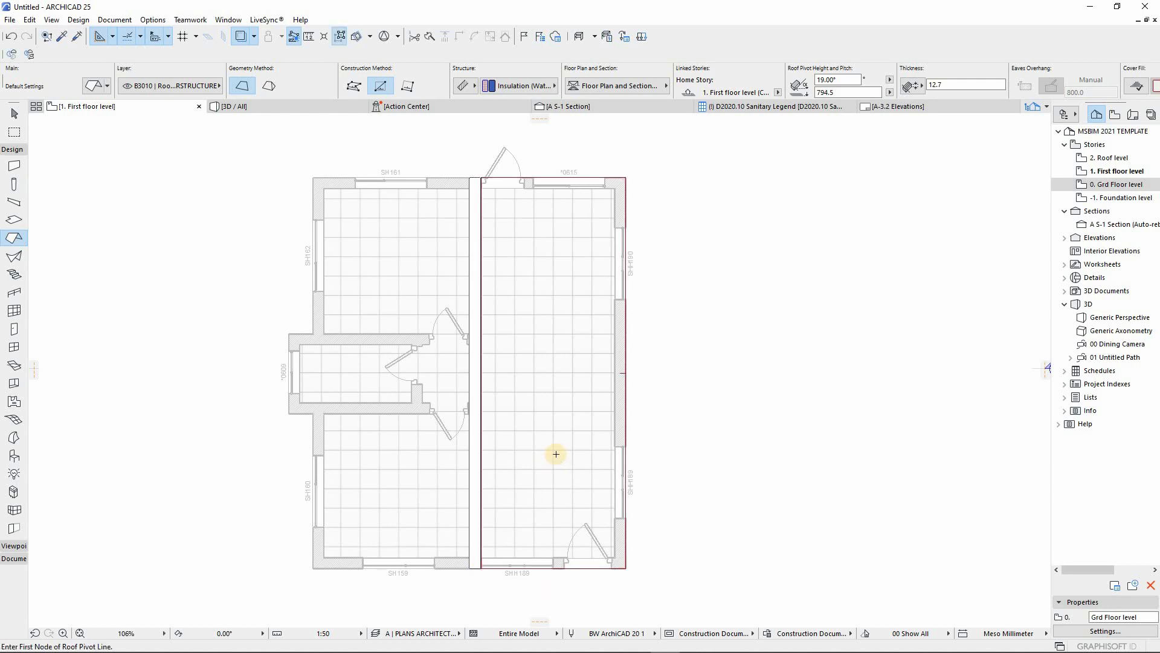
In the 3D view, set the new roof's pivot line height to 0 relative to the first floor level
{"action": "left_click", "coordinate": [286, 107]}
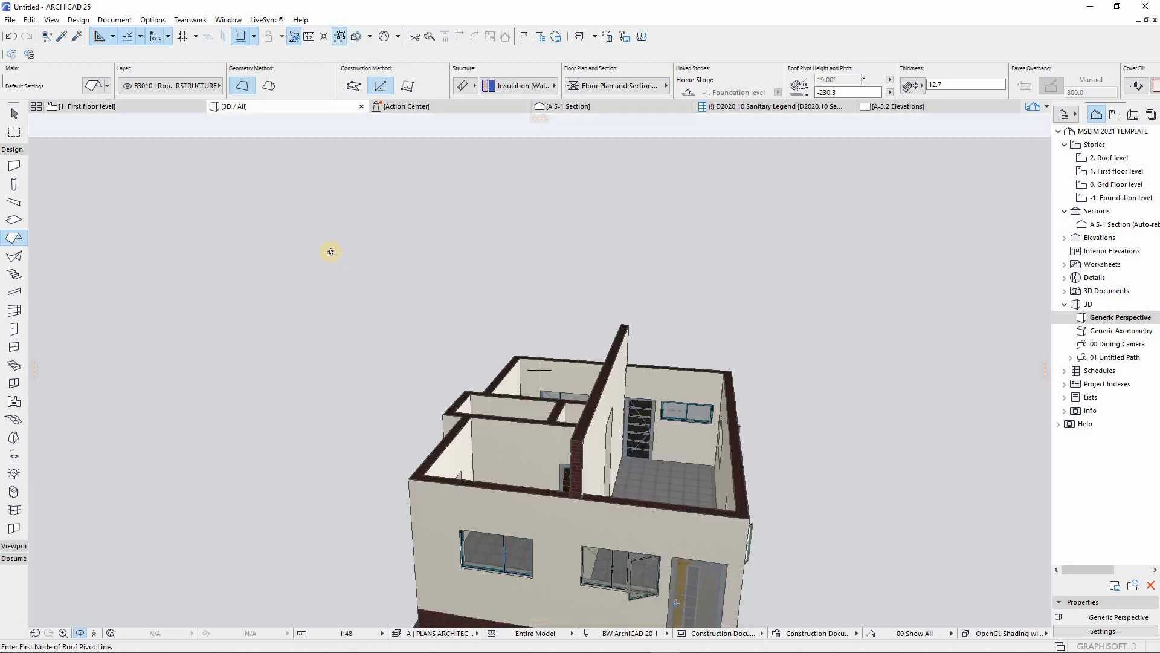
{"action": "scroll", "coordinate": [652, 530], "scroll_direction": "up", "scroll_amount": 3}
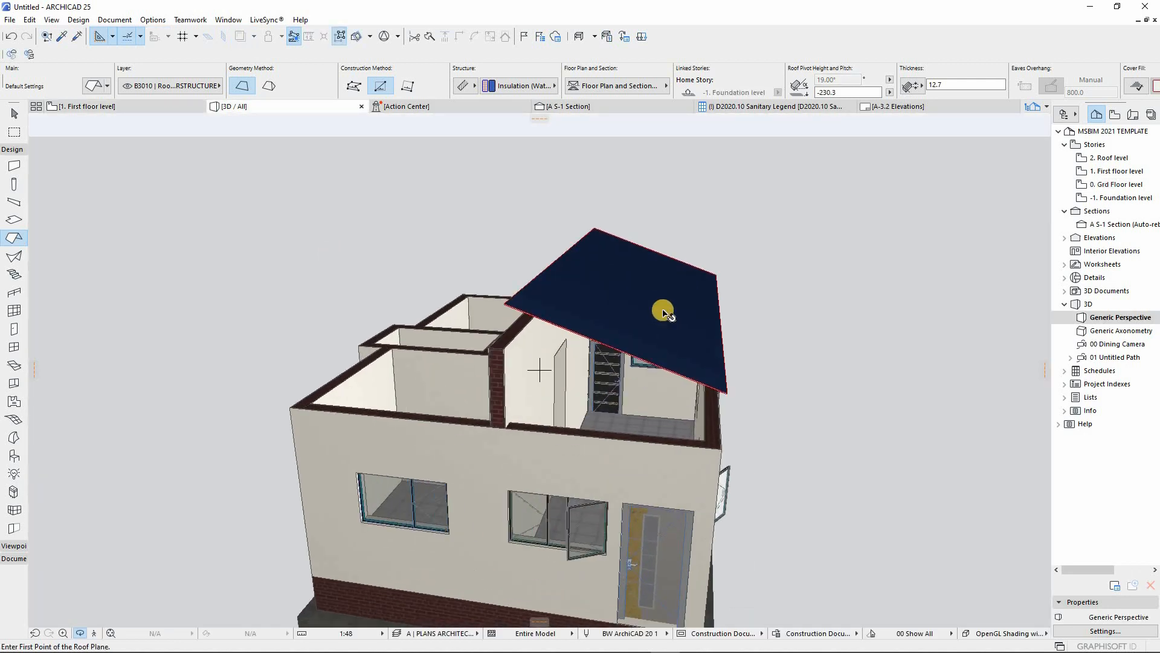
{"action": "key", "text": "Escape"}
{"action": "key", "text": "Escape"}
{"action": "left_click", "coordinate": [665, 307]}
{"action": "left_click", "coordinate": [778, 92]}
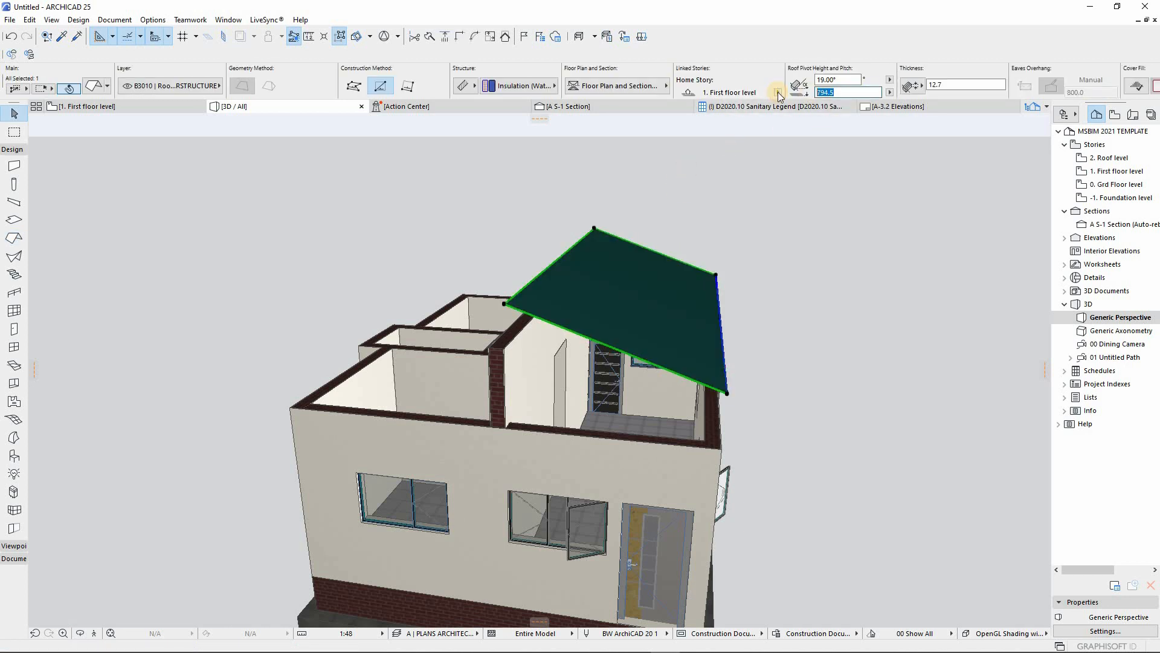
{"action": "type", "text": "0"}
{"action": "key", "text": "Return"}
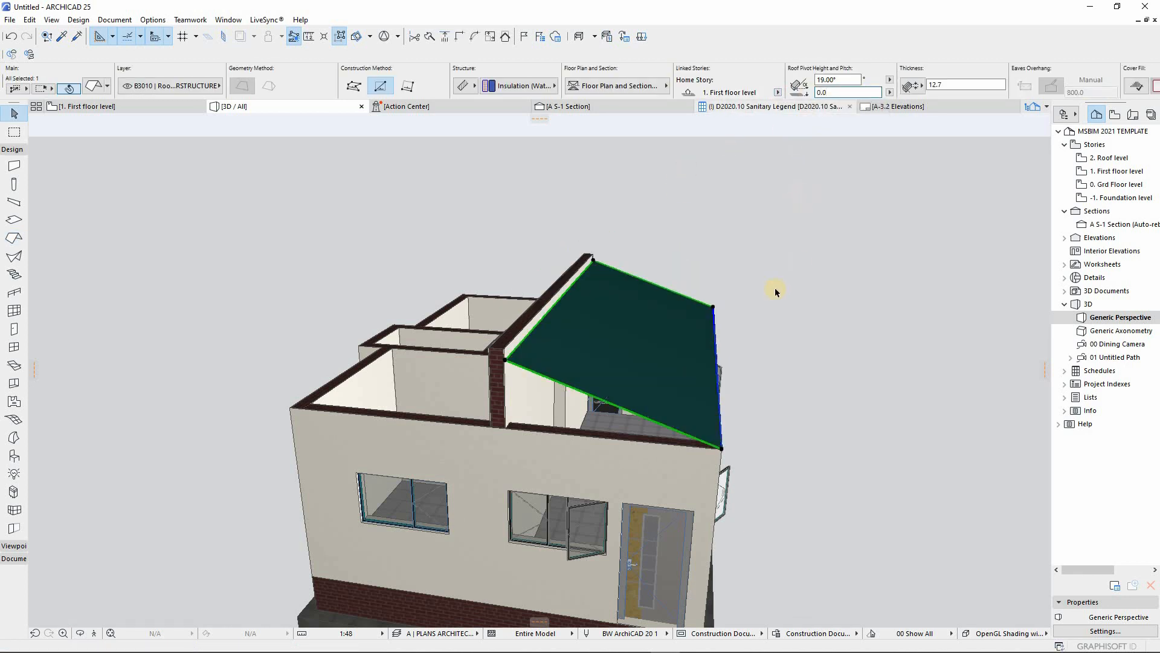
Set the living area roof's pitch to 6° and deselect it
{"action": "left_click", "coordinate": [609, 237]}
{"action": "scroll", "coordinate": [609, 237], "scroll_direction": "down", "scroll_amount": 1}
{"action": "left_click", "coordinate": [725, 370]}
{"action": "scroll", "coordinate": [725, 370], "scroll_direction": "up", "scroll_amount": 3}
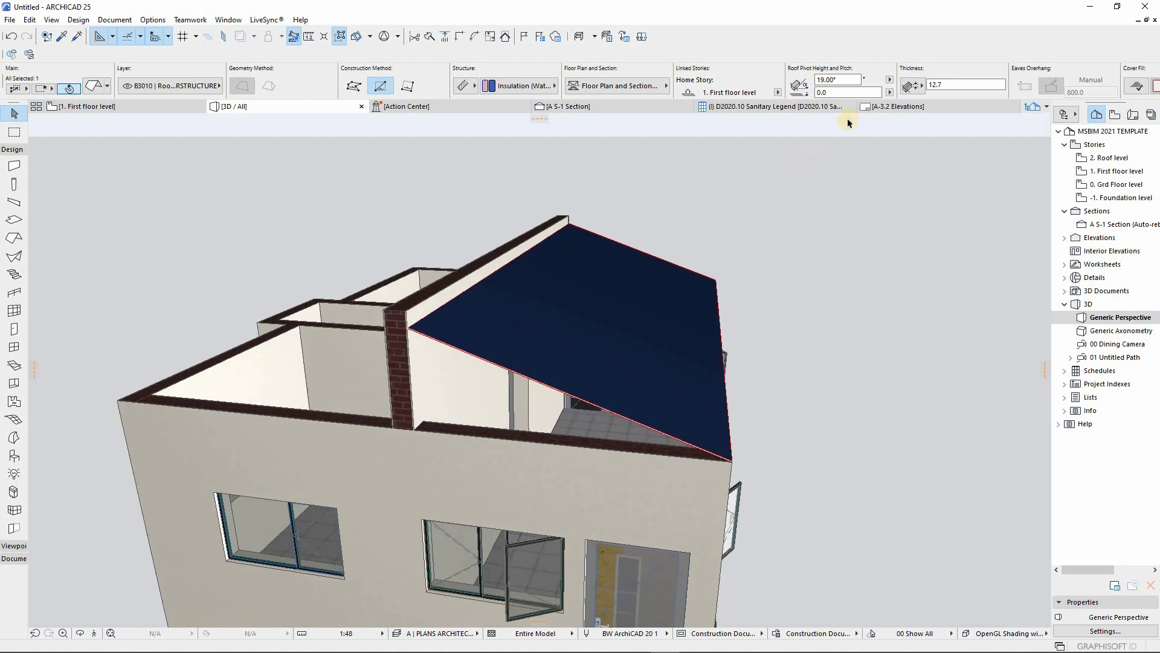
{"action": "left_click", "coordinate": [855, 79]}
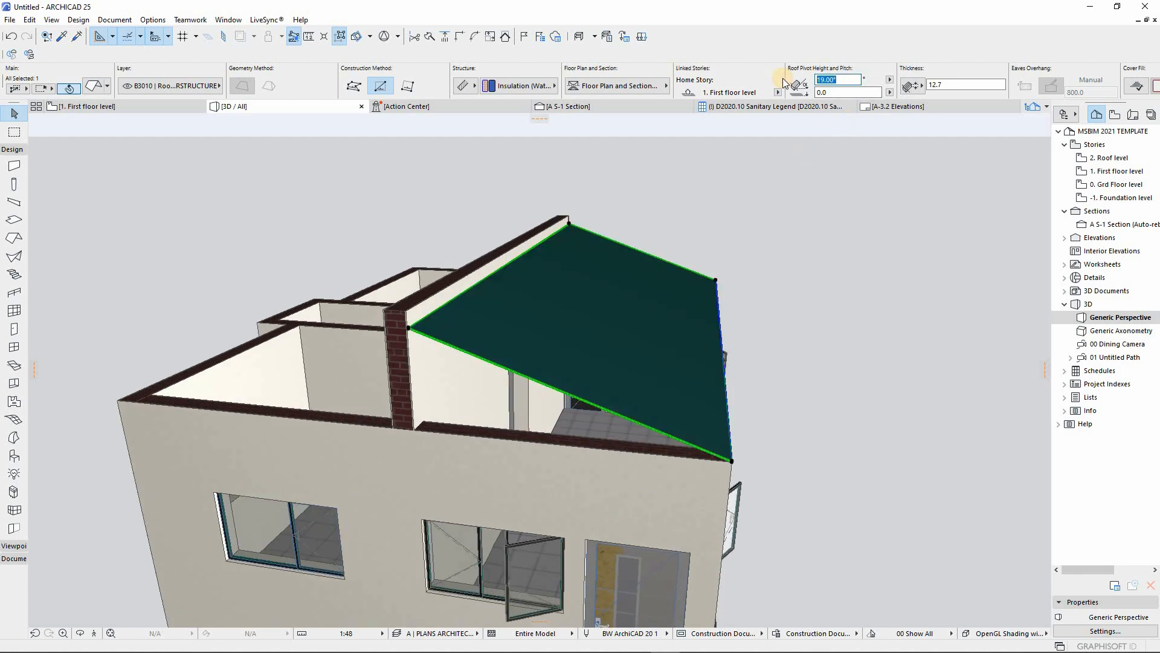
{"action": "key", "text": "Return"}
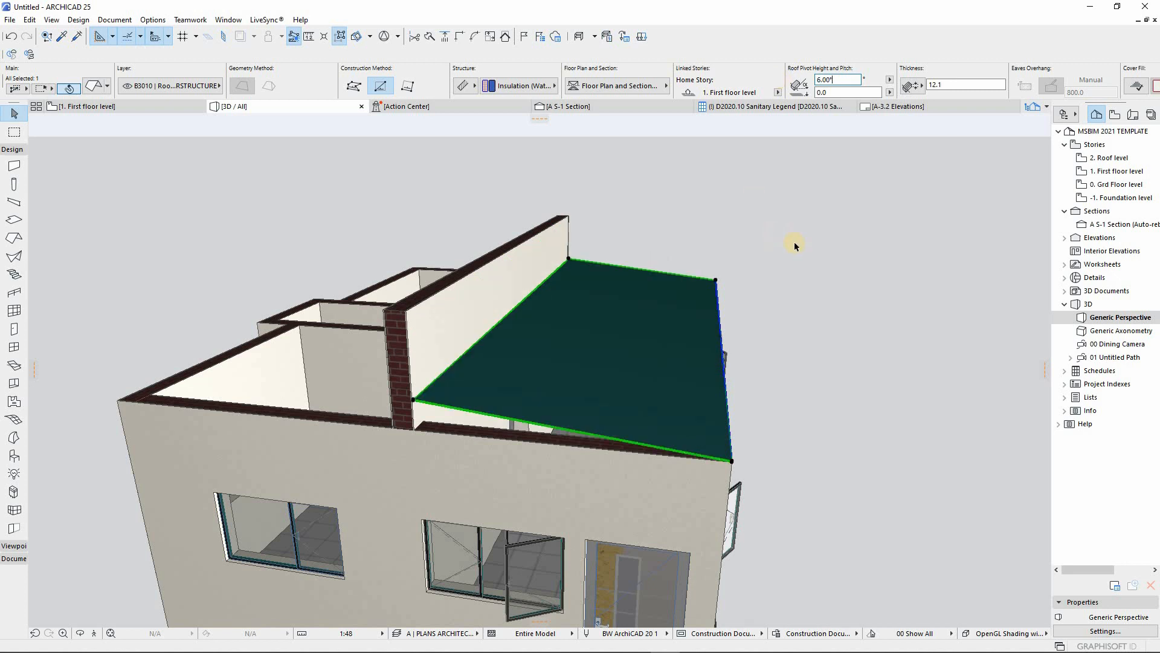
{"action": "left_click", "coordinate": [744, 299]}
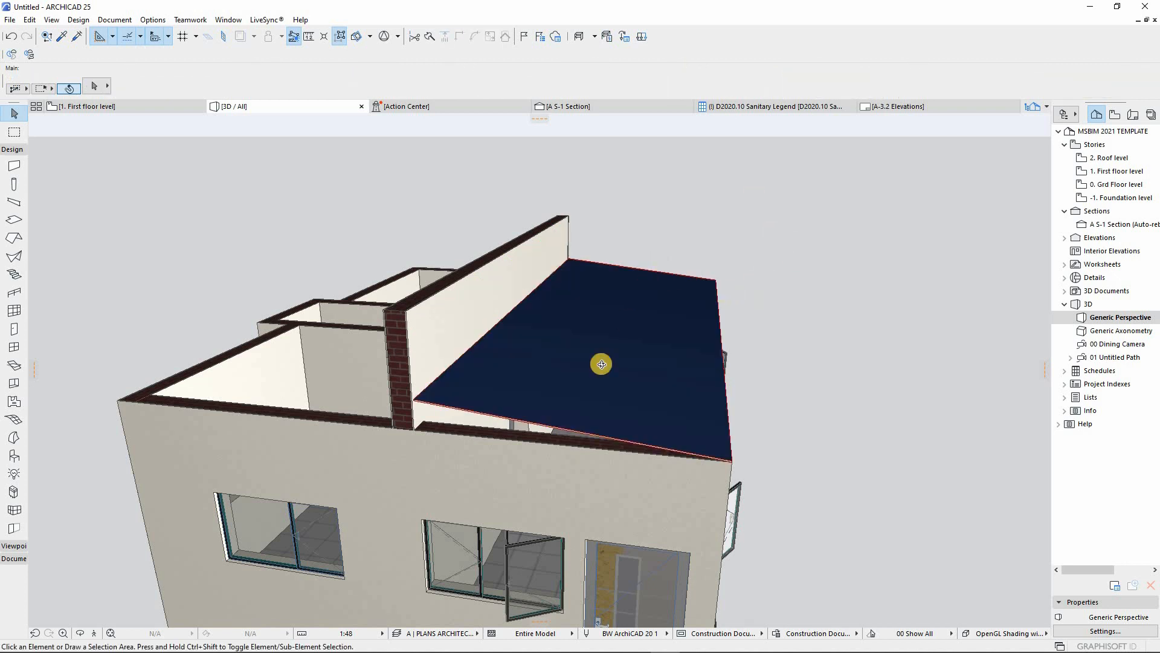
Offset the roof's short edge 600 mm outward past the exterior wall with the glazed entrance door
{"action": "mouse_move", "coordinate": [602, 363]}
{"action": "middle_mouse_down", "text": "shift"}
{"action": "mouse_move", "coordinate": [612, 310]}
{"action": "mouse_move", "coordinate": [728, 321]}
{"action": "mouse_move", "coordinate": [769, 425]}
{"action": "mouse_move", "coordinate": [650, 451]}
{"action": "mouse_move", "coordinate": [514, 449]}
{"action": "mouse_move", "coordinate": [531, 482]}
{"action": "mouse_move", "coordinate": [598, 404]}
{"action": "mouse_move", "coordinate": [583, 370]}
{"action": "middle_mouse_up", "text": "shift"}
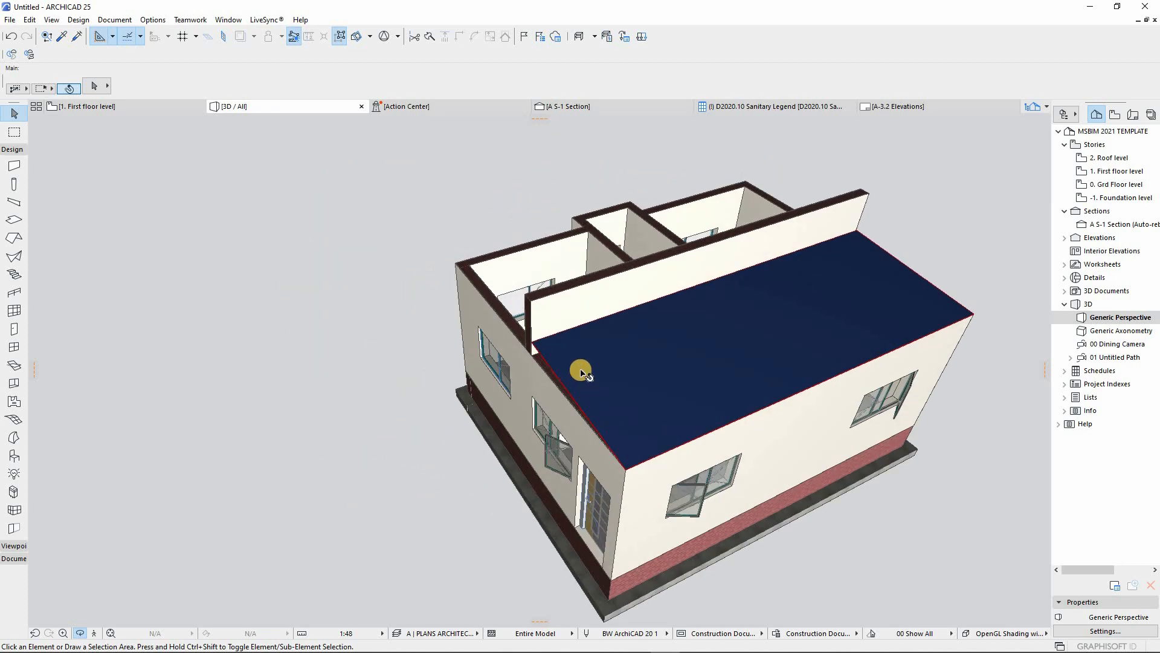
{"action": "left_click", "coordinate": [559, 382]}
{"action": "left_click", "coordinate": [559, 380]}
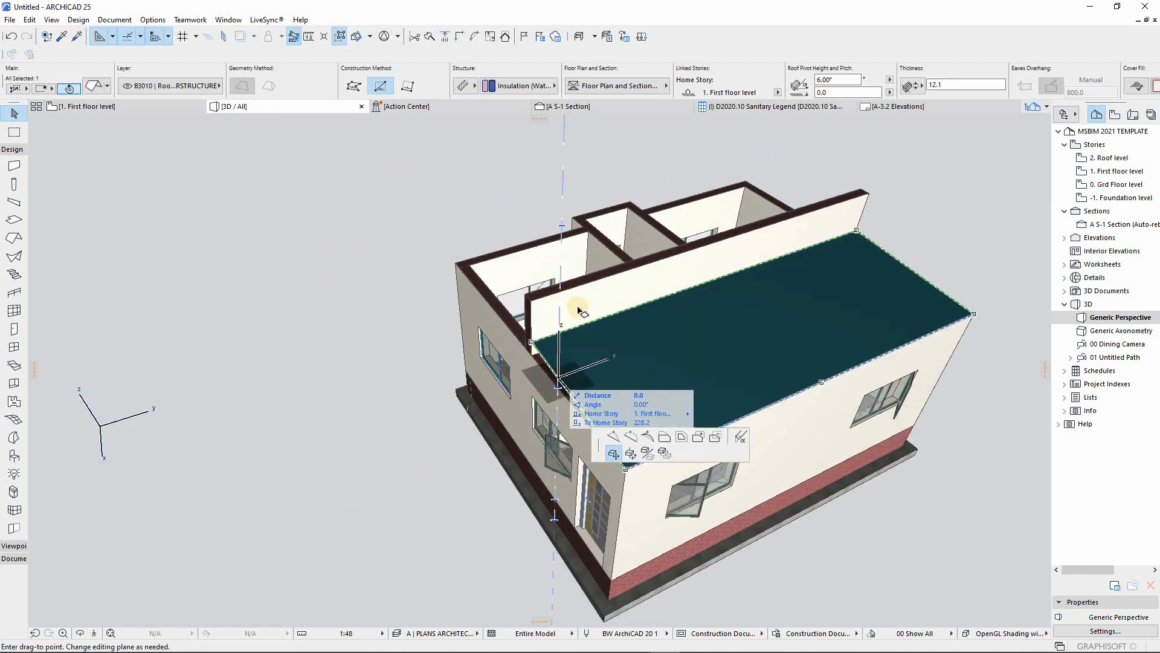
{"action": "left_click", "coordinate": [557, 281]}
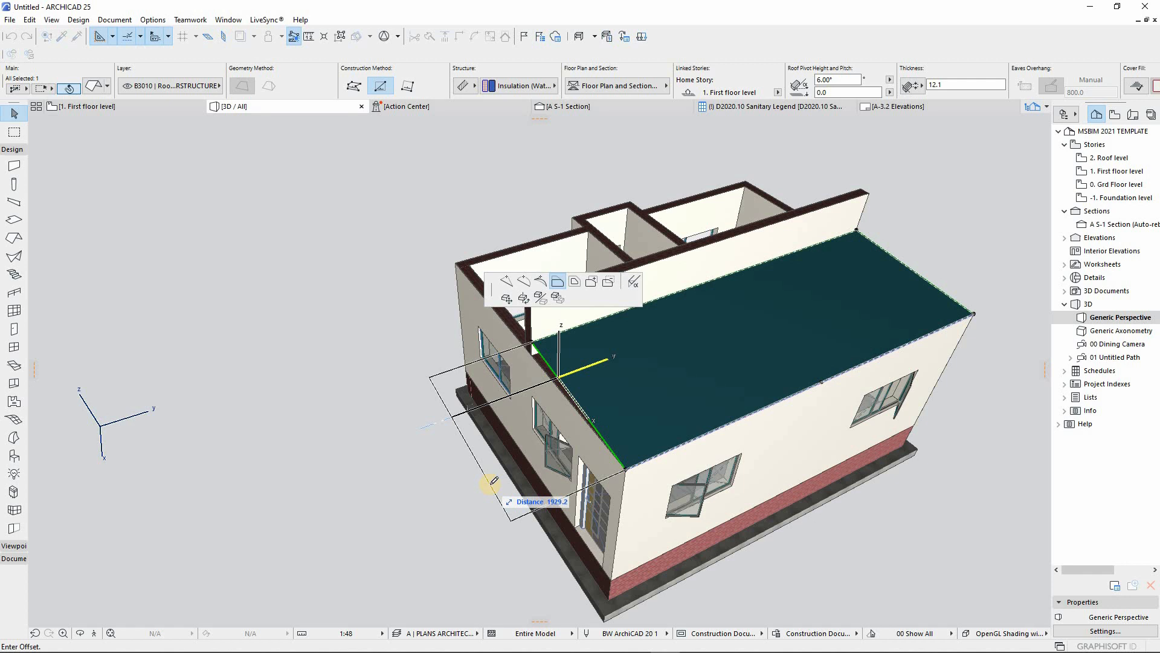
{"action": "type", "text": "600"}
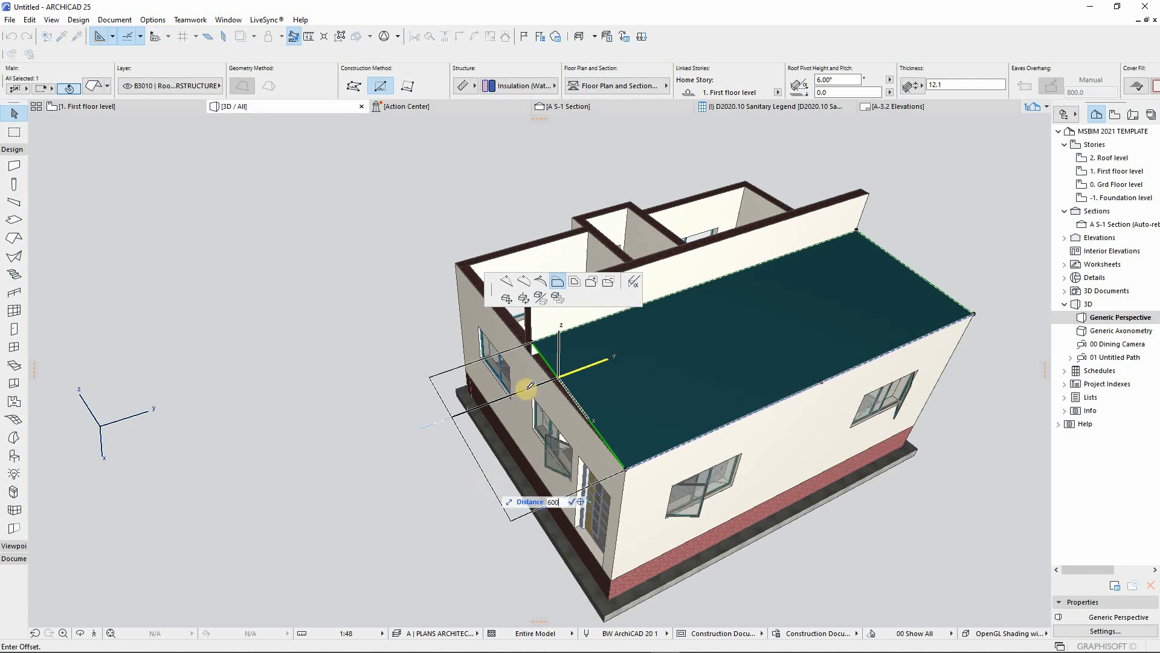
{"action": "key", "text": "Return"}
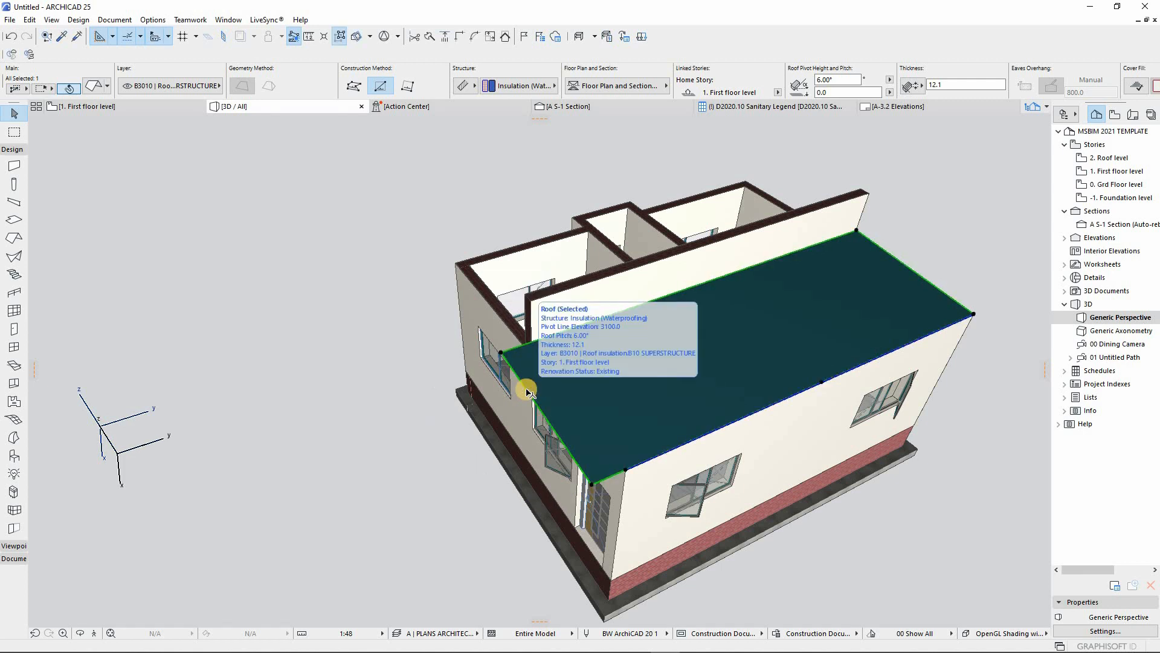
{"action": "key", "text": "Escape"}
Mirror a copy of the roof across the raised wall's centreline on the first floor plan, covering the bedroom side
{"action": "middle_click_drag", "start_coordinate": [539, 310], "coordinate": [380, 355], "text": "shift"}
{"action": "key", "text": "F2"}
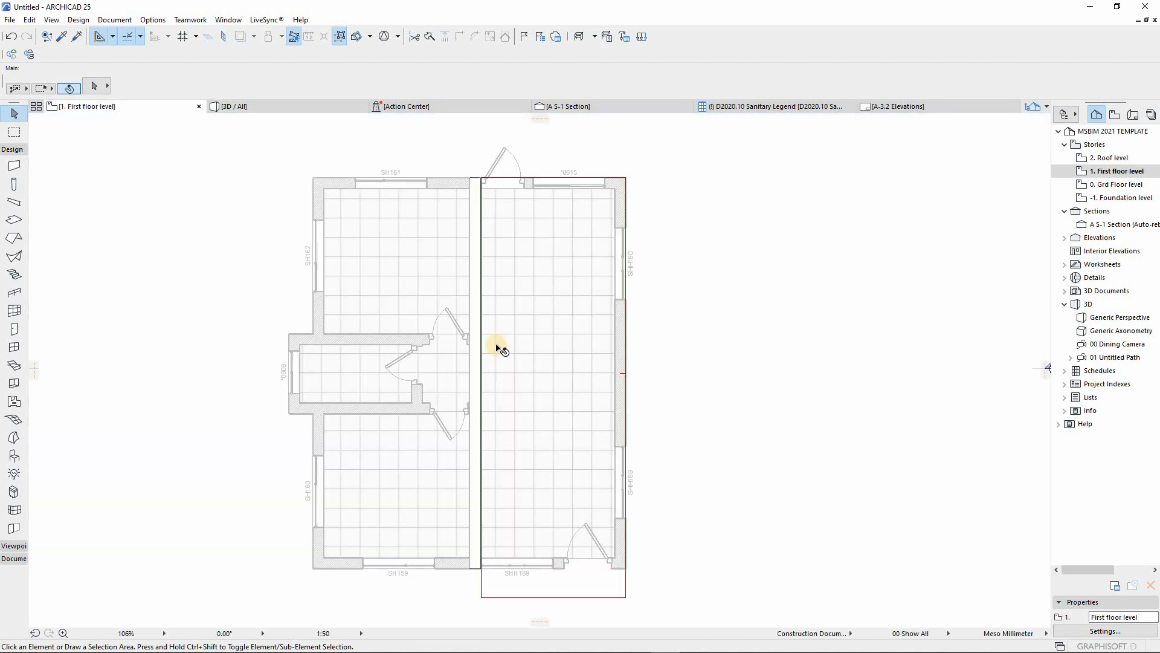
{"action": "left_click", "coordinate": [515, 286]}
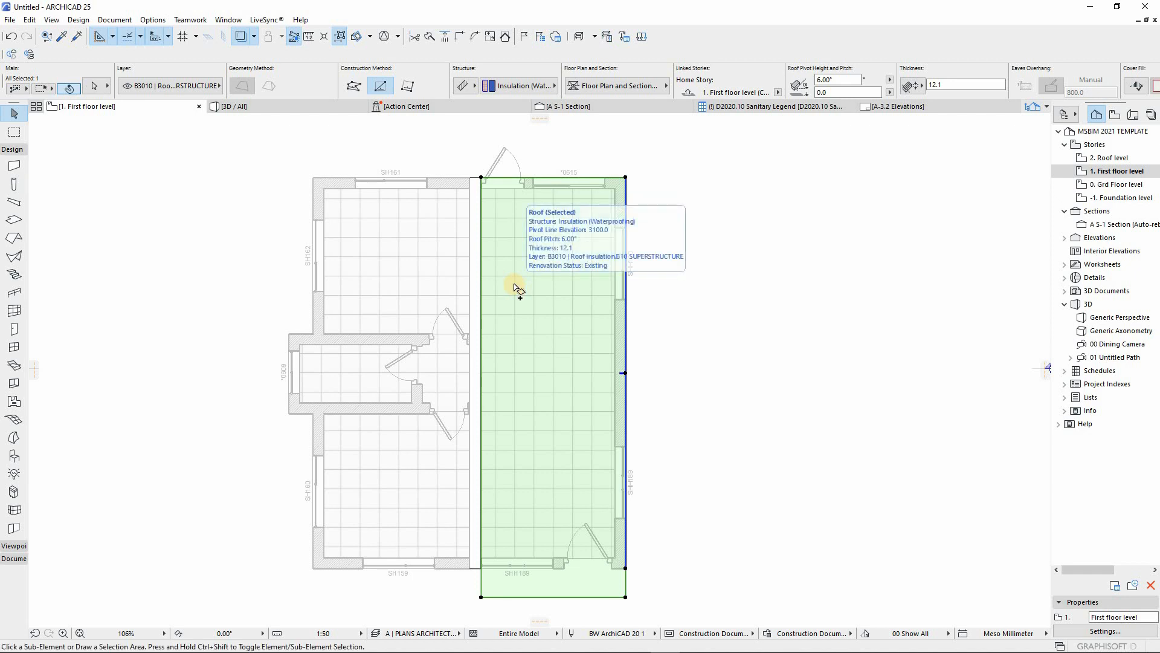
{"action": "key", "text": "ctrl+alt+m"}
{"action": "left_click", "coordinate": [475, 179]}
{"action": "scroll", "coordinate": [475, 179], "scroll_direction": "up", "scroll_amount": 3}
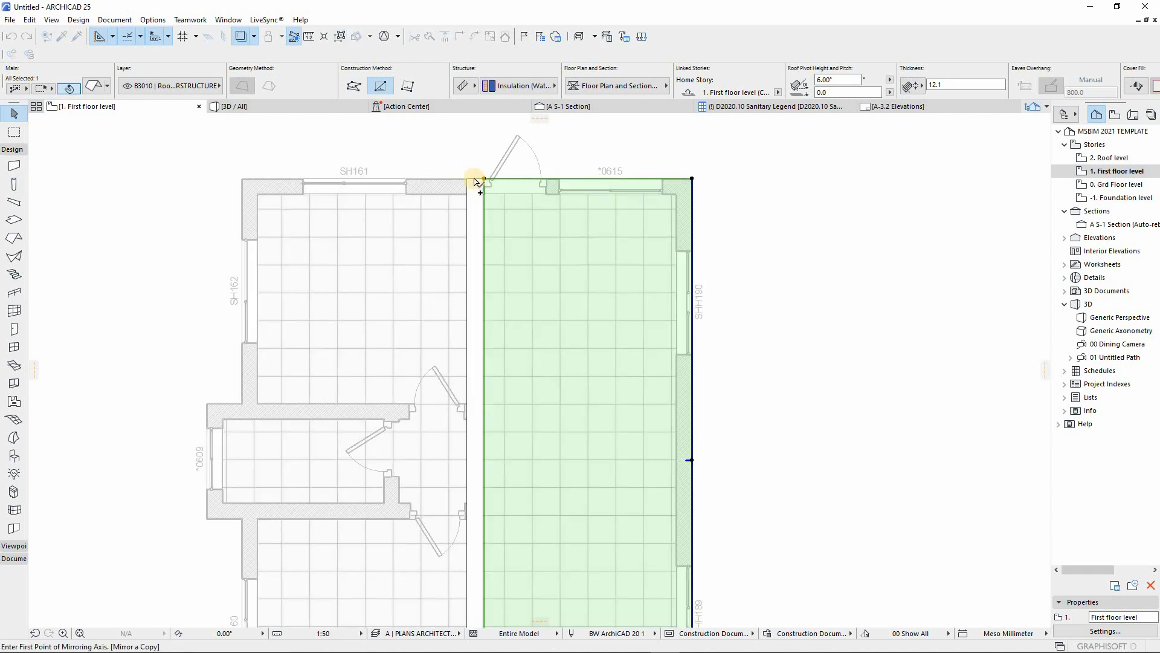
{"action": "left_click", "coordinate": [475, 343]}
Offset the mirrored roof's long outer edge to the outer face of the bedroom side's exterior wall
{"action": "scroll", "coordinate": [332, 285], "scroll_direction": "down", "scroll_amount": 2}
{"action": "scroll", "coordinate": [307, 294], "scroll_direction": "up", "scroll_amount": 3}
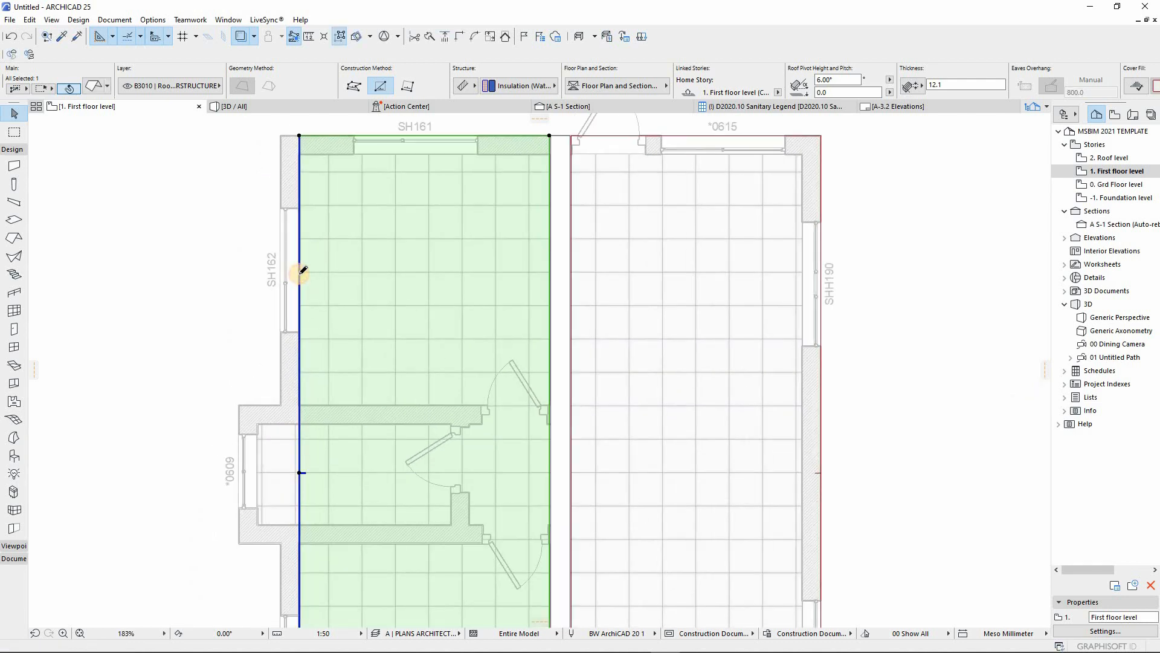
{"action": "left_click", "coordinate": [299, 271]}
{"action": "left_click", "coordinate": [557, 281]}
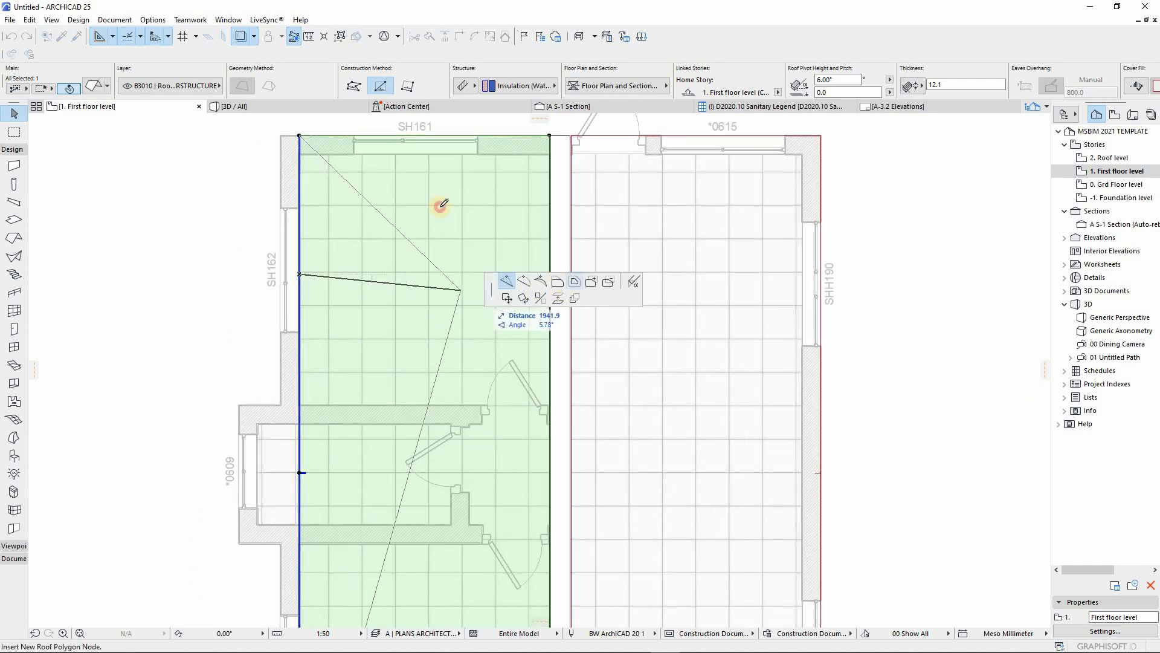
{"action": "left_click", "coordinate": [281, 135]}
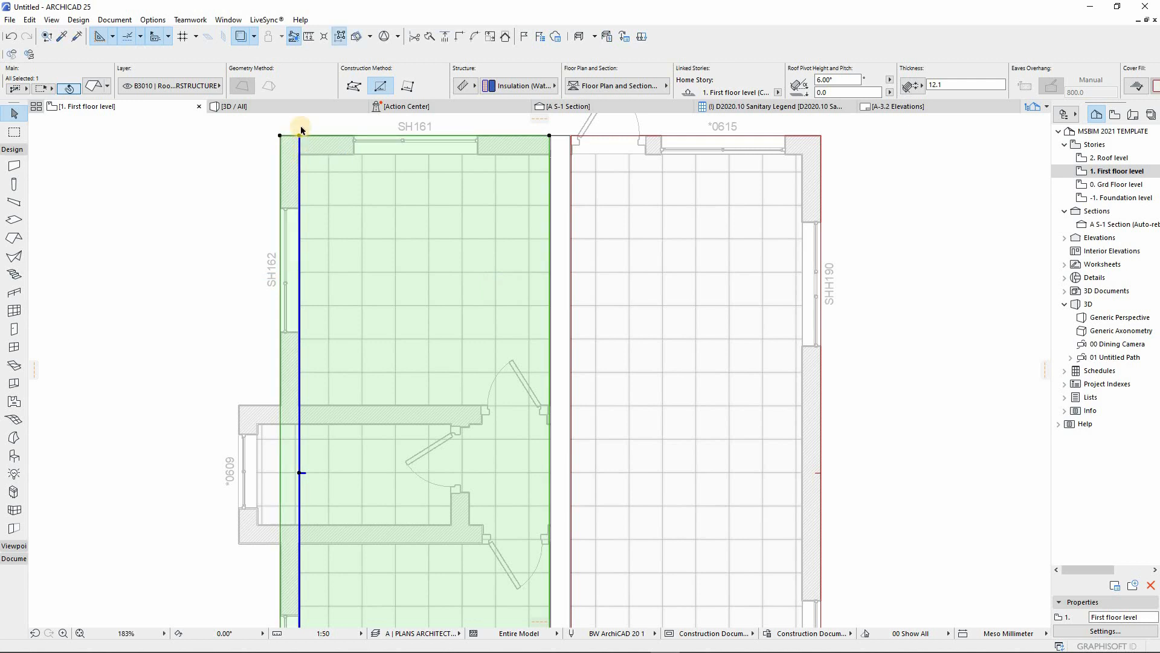
{"action": "scroll", "coordinate": [300, 130], "scroll_direction": "up", "scroll_amount": 8}
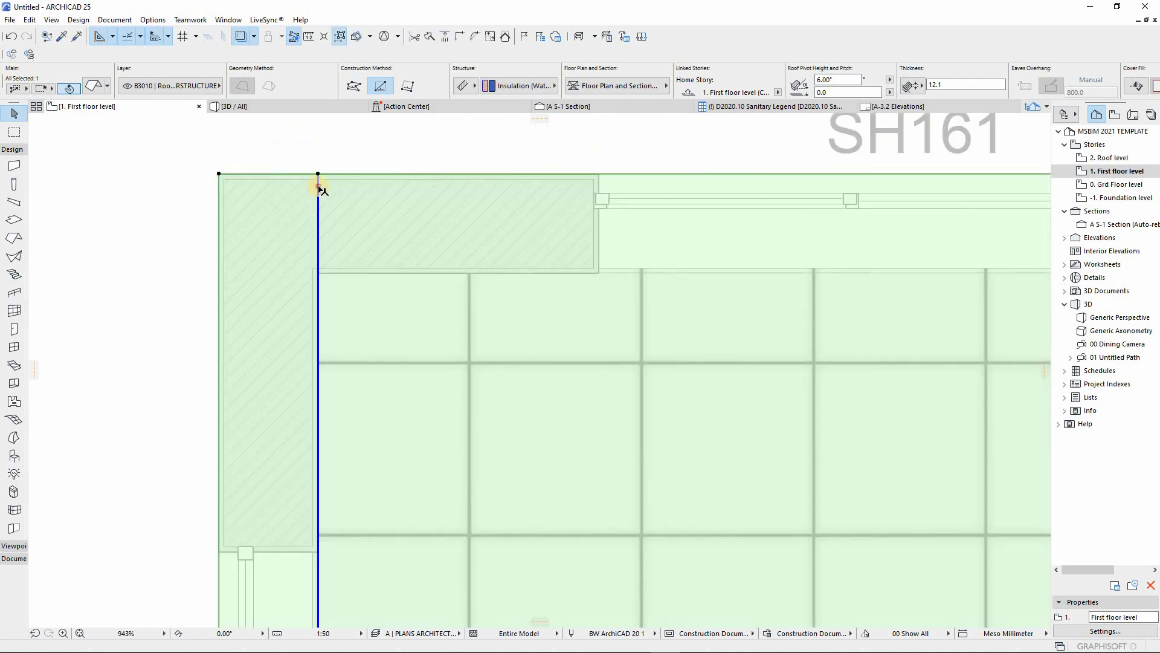
{"action": "left_click", "coordinate": [318, 187]}
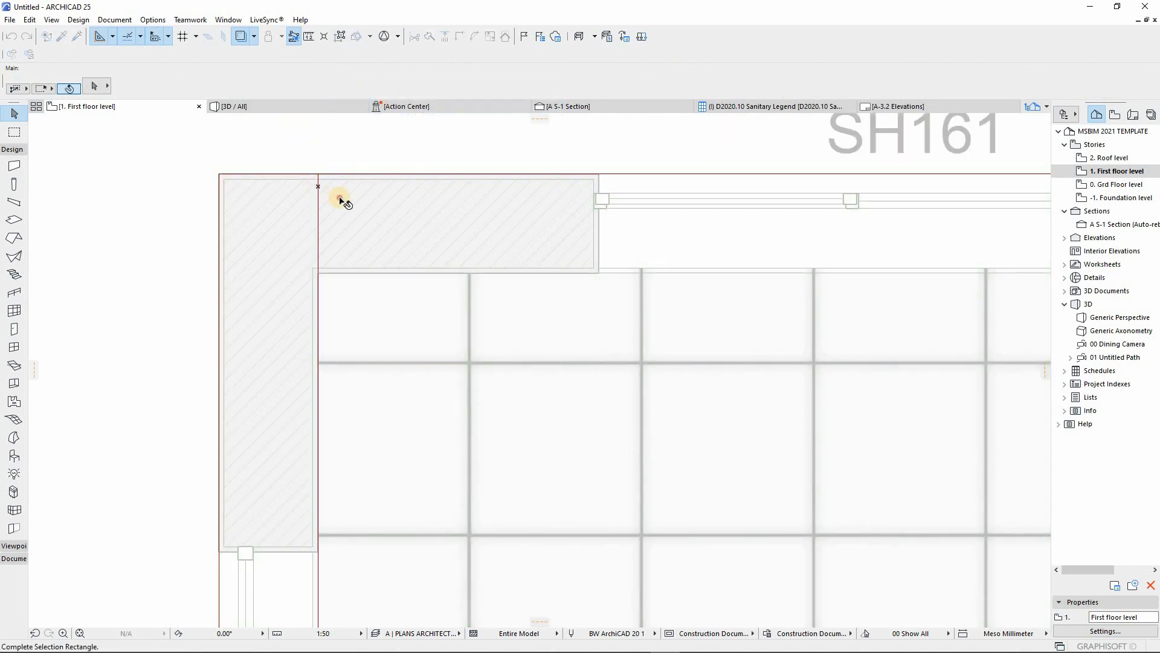
{"action": "left_click", "coordinate": [317, 269]}
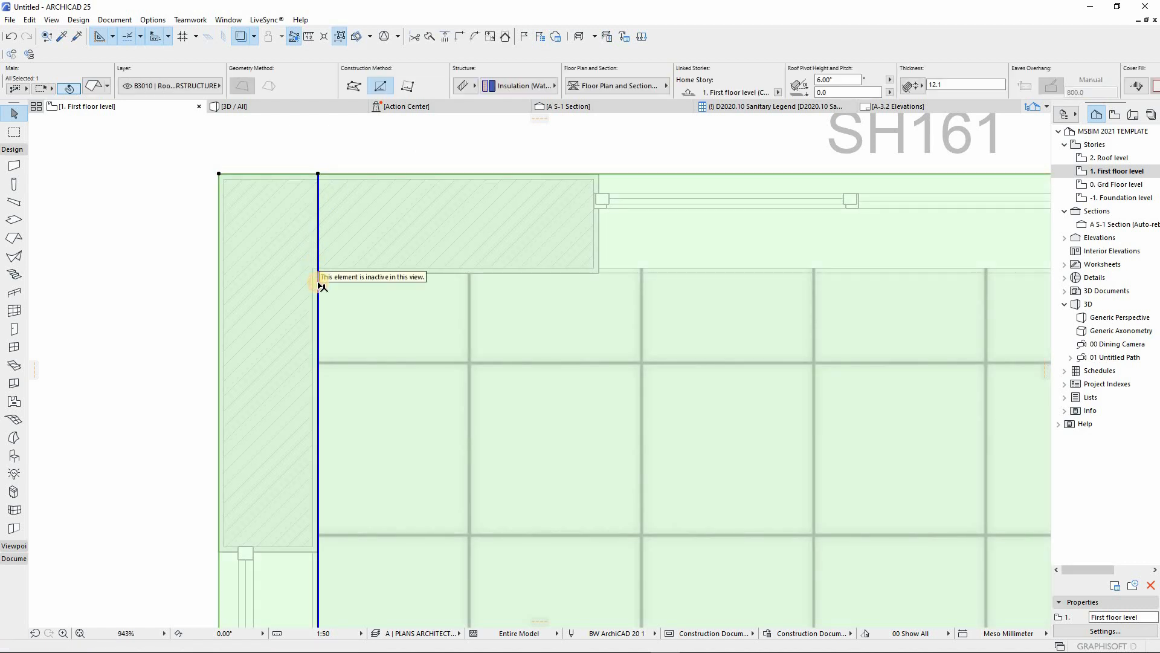
{"action": "key", "text": "Escape"}
{"action": "left_click", "coordinate": [319, 289]}
{"action": "key", "text": "Escape"}
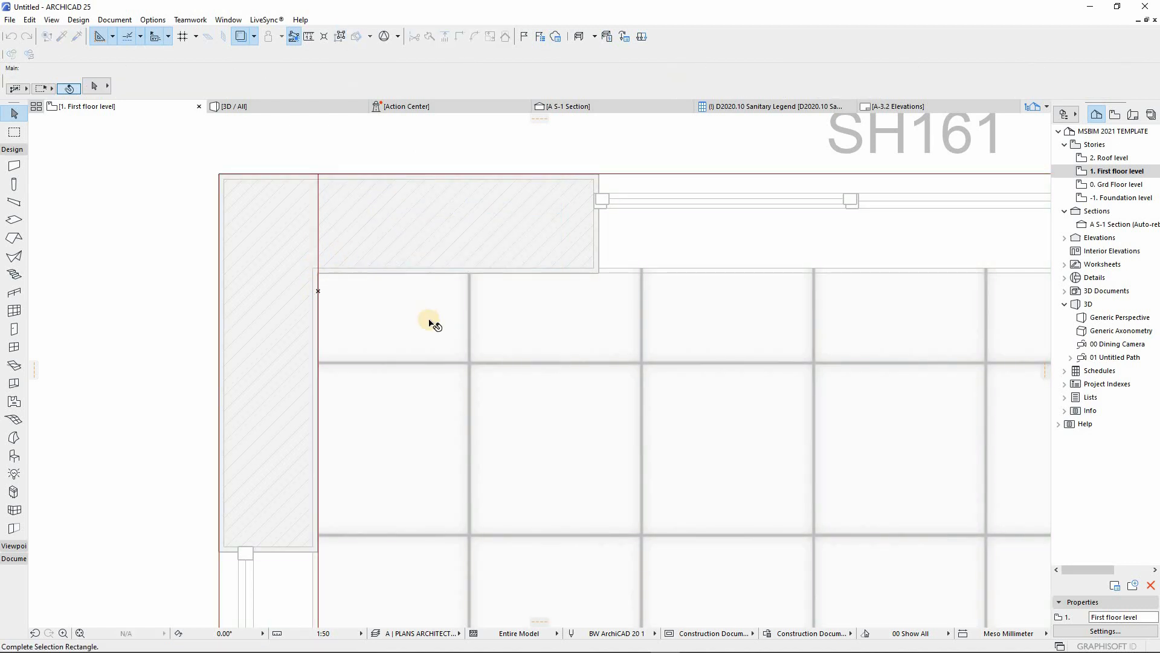
Reposition the bedroom-side roof's reference axis to the outer face of the projecting bathroom wall
{"action": "left_click", "coordinate": [319, 175]}
{"action": "scroll", "coordinate": [328, 254], "scroll_direction": "down", "scroll_amount": 5}
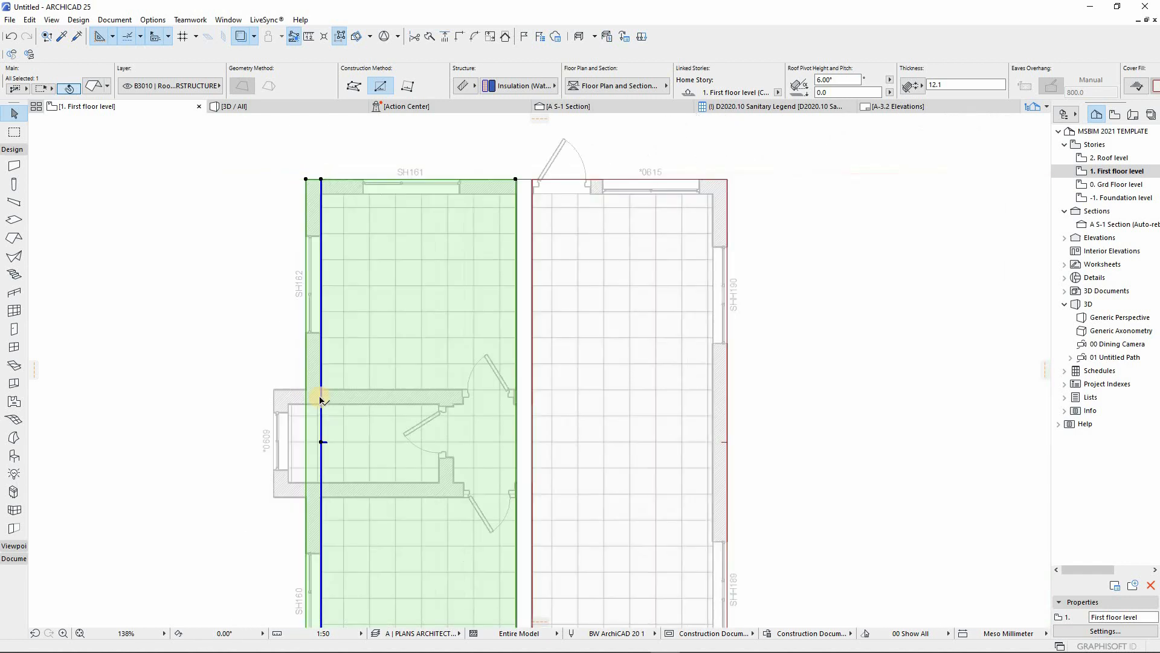
{"action": "scroll", "coordinate": [316, 326], "scroll_direction": "up", "scroll_amount": 4}
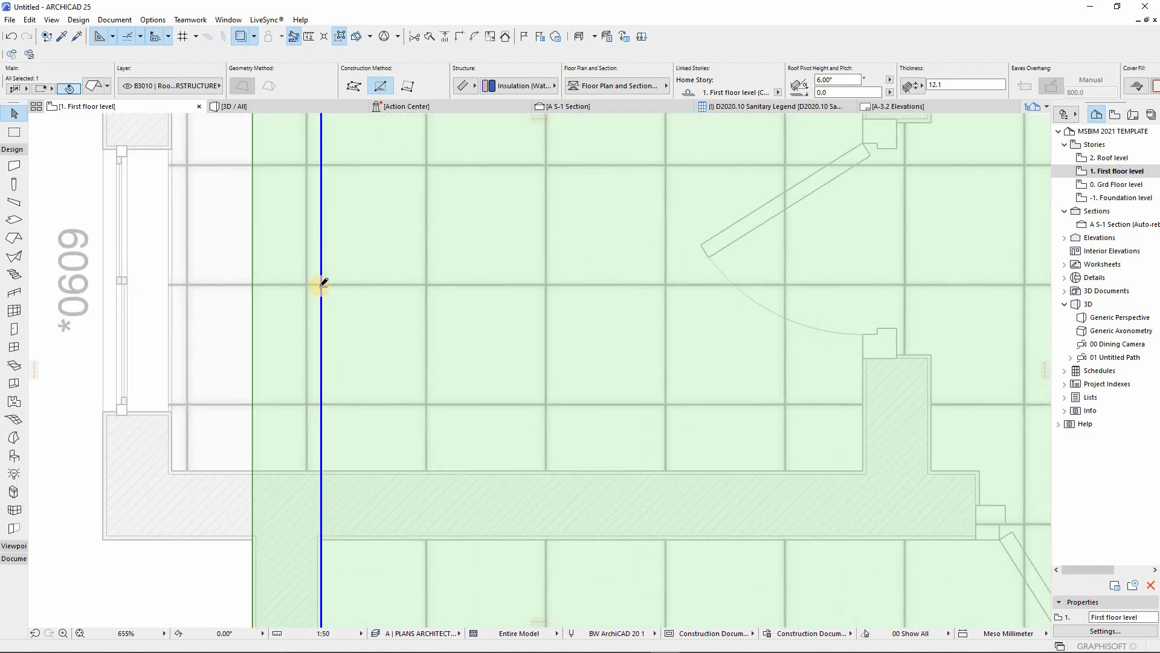
{"action": "left_click", "coordinate": [321, 285]}
{"action": "scroll", "coordinate": [246, 289], "scroll_direction": "down", "scroll_amount": 1}
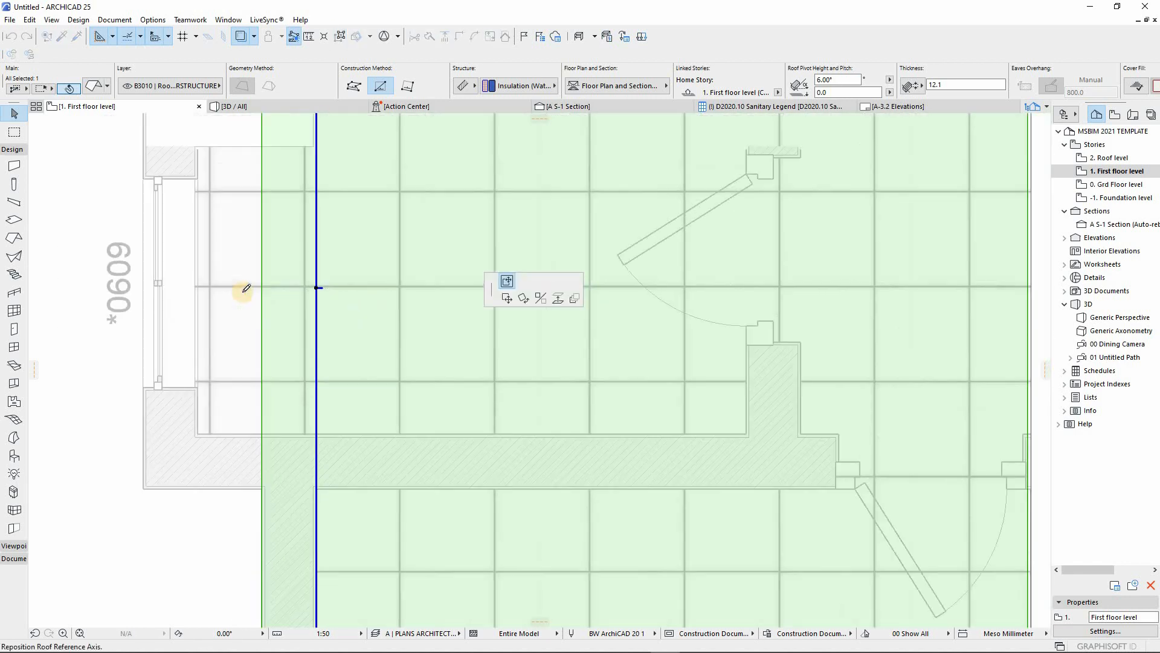
{"action": "left_click", "coordinate": [228, 292]}
{"action": "scroll", "coordinate": [326, 343], "scroll_direction": "down", "scroll_amount": 2}
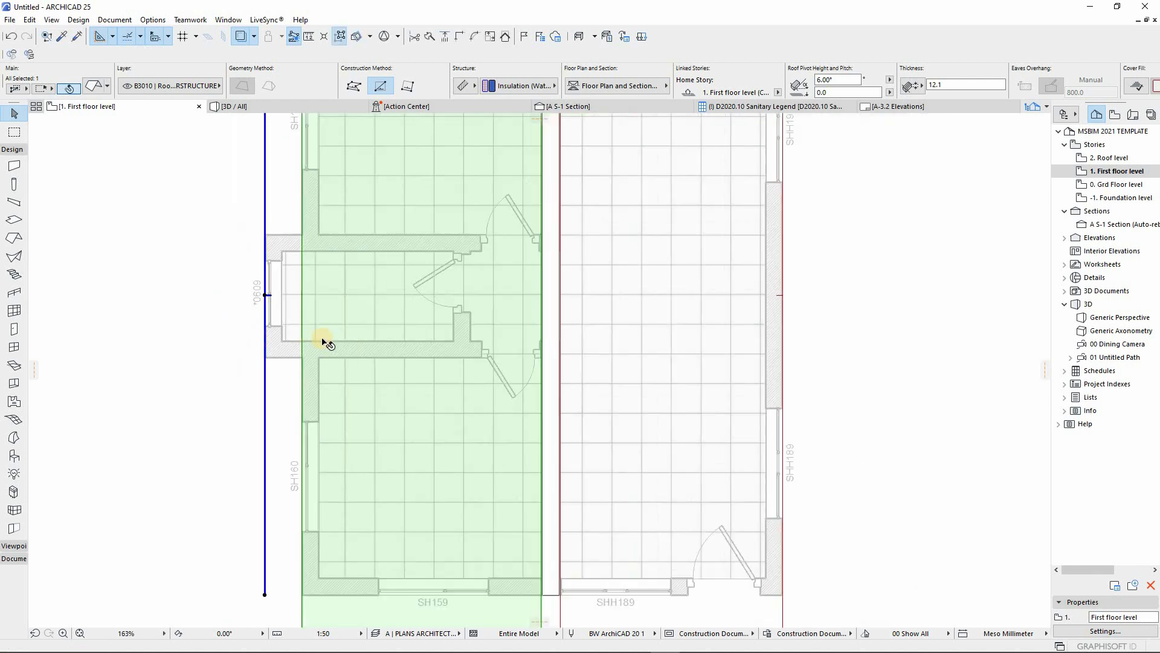
Try adding a rectangle to the bedroom-side roof over the projecting bathroom, and undo the addition
{"action": "scroll", "coordinate": [397, 257], "scroll_direction": "up", "scroll_amount": 1}
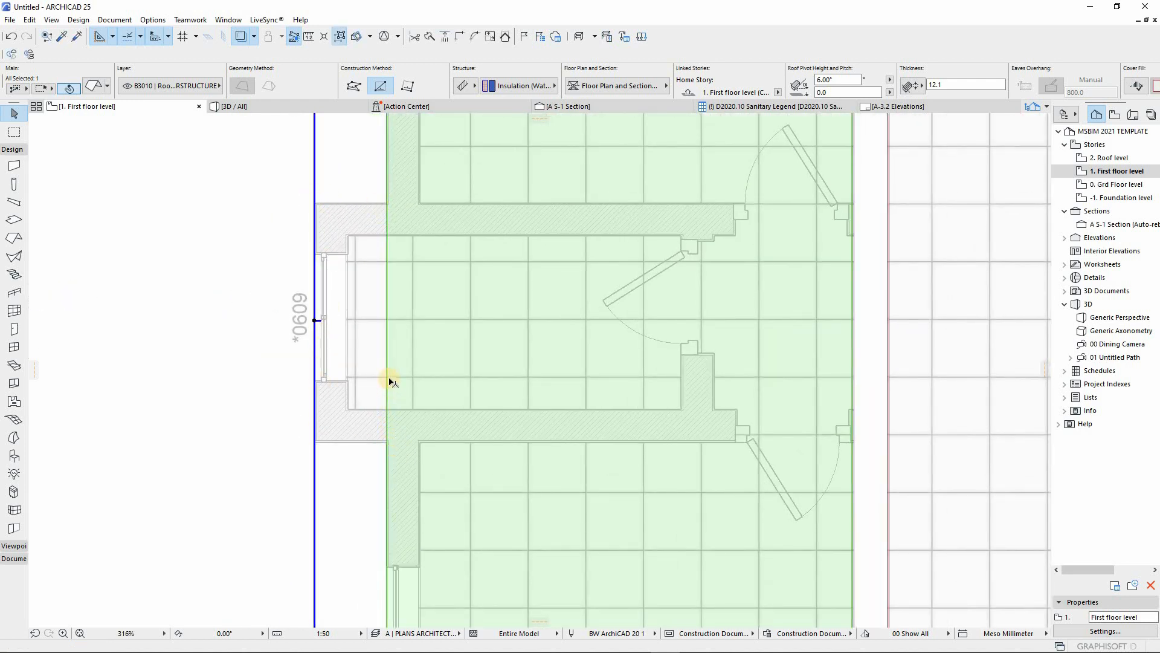
{"action": "left_click", "coordinate": [387, 345]}
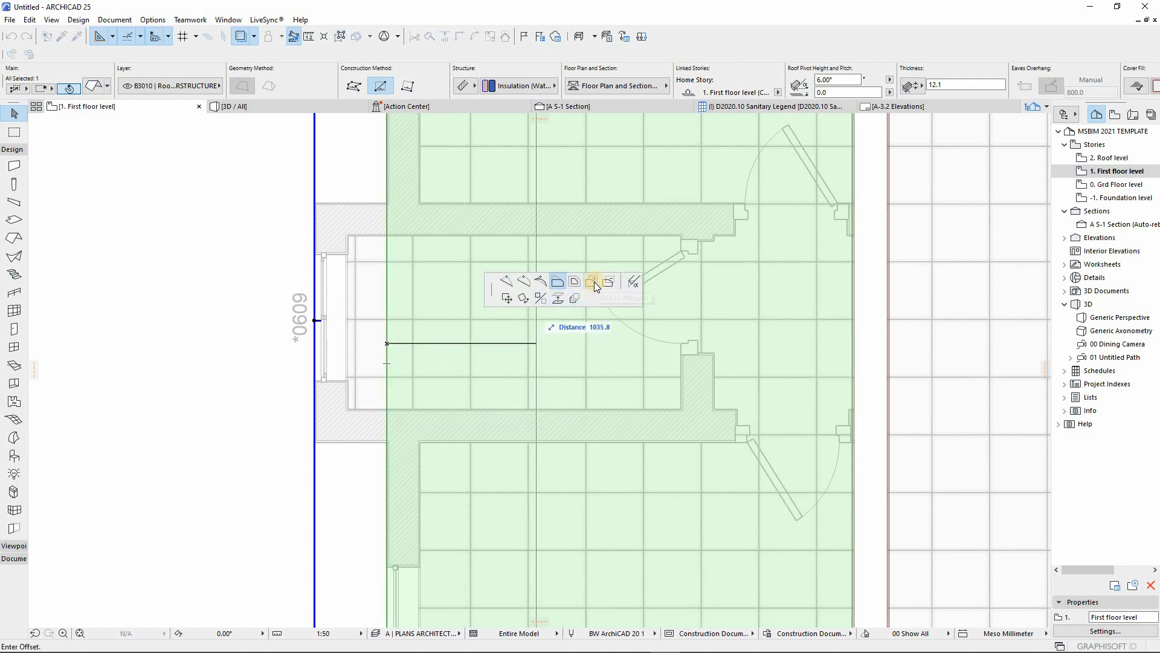
{"action": "left_click", "coordinate": [593, 281]}
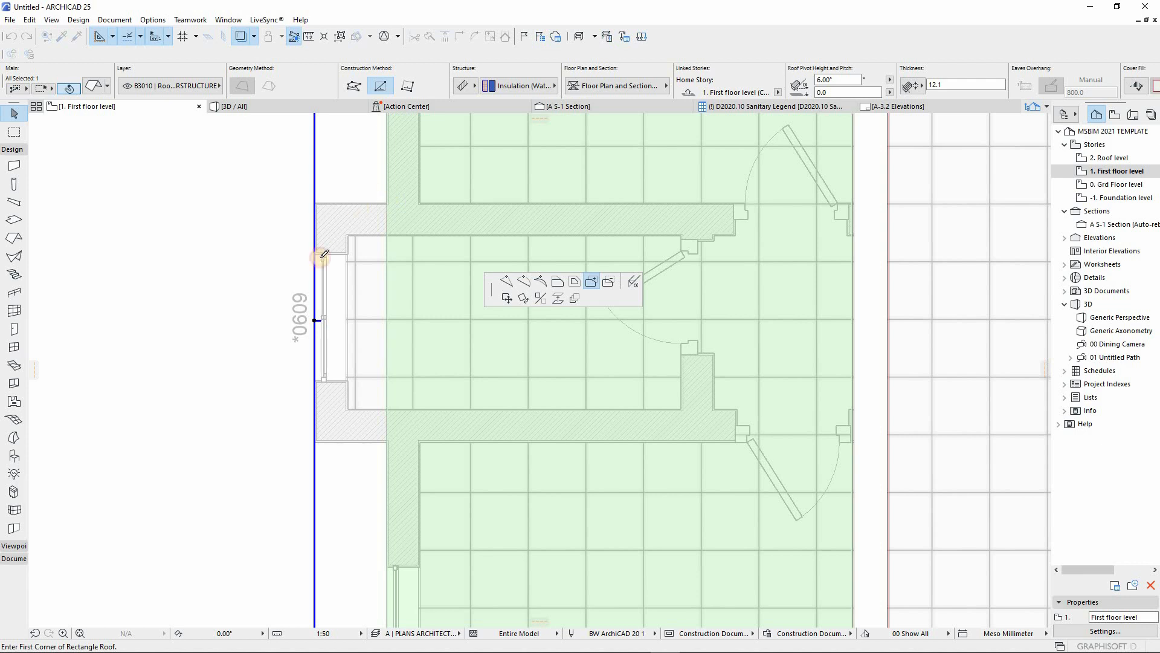
{"action": "left_click", "coordinate": [386, 203]}
{"action": "left_click", "coordinate": [314, 442]}
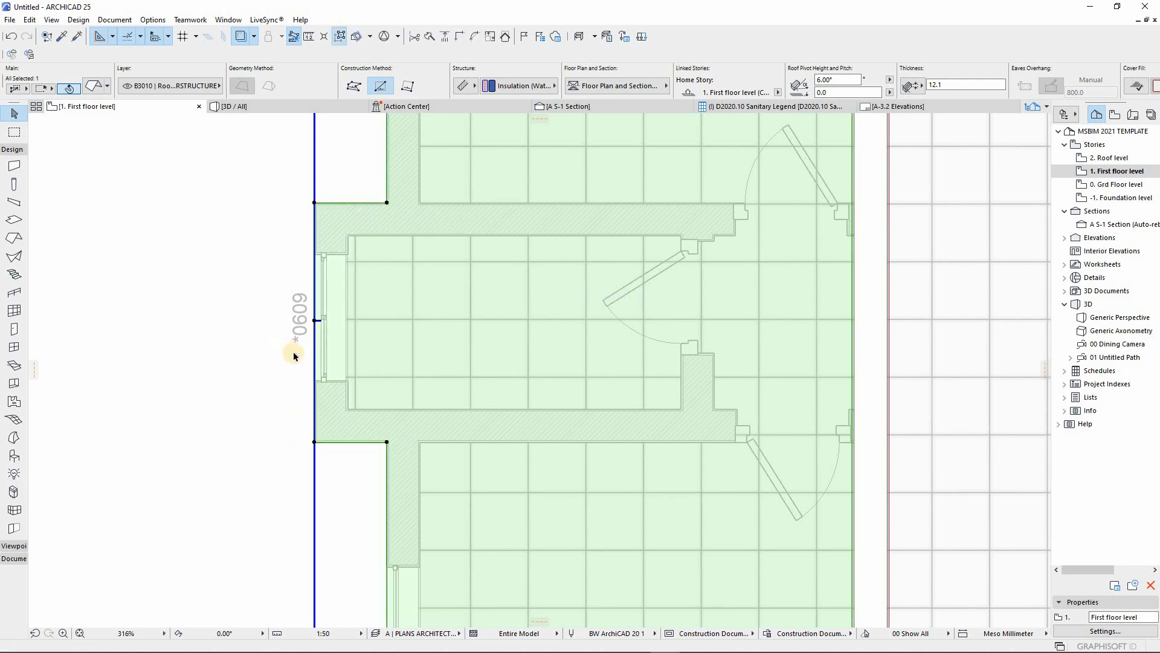
{"action": "scroll", "coordinate": [294, 356], "scroll_direction": "down", "scroll_amount": 5}
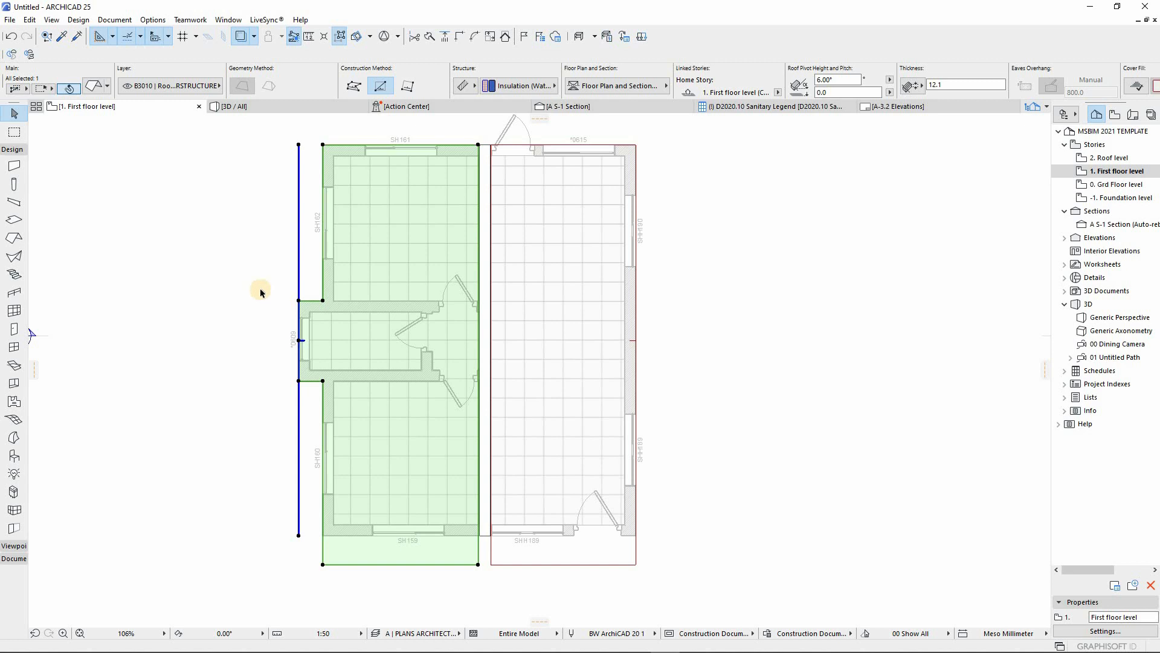
{"action": "scroll", "coordinate": [261, 293], "scroll_direction": "up", "scroll_amount": 1}
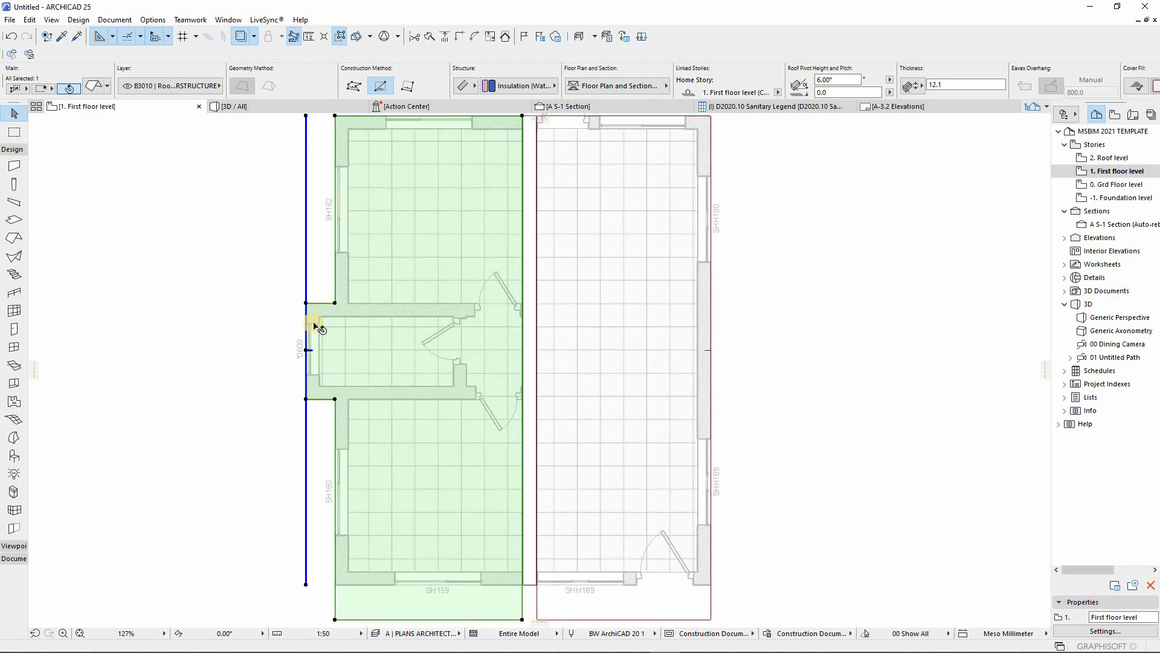
{"action": "key", "text": "ctrl+z"}
Offset the bedroom-side roof's long outer edge to the projecting bathroom's outer face, and a further 200 mm beyond it
{"action": "left_click", "coordinate": [521, 299]}
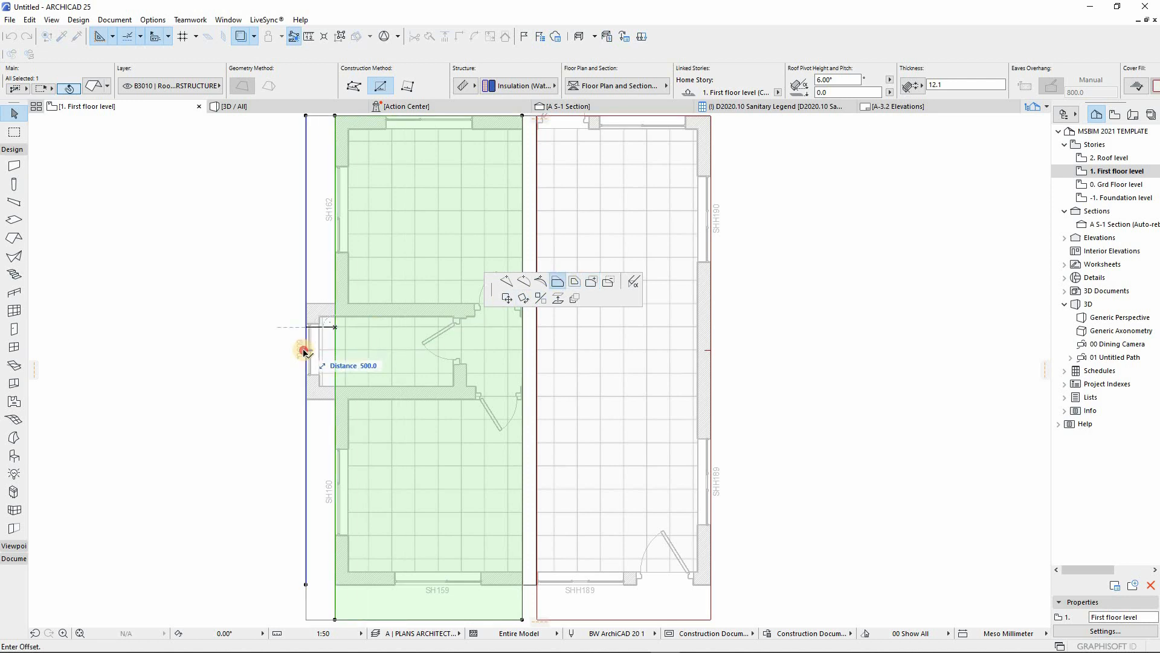
{"action": "left_click", "coordinate": [306, 338]}
{"action": "left_click", "coordinate": [306, 255]}
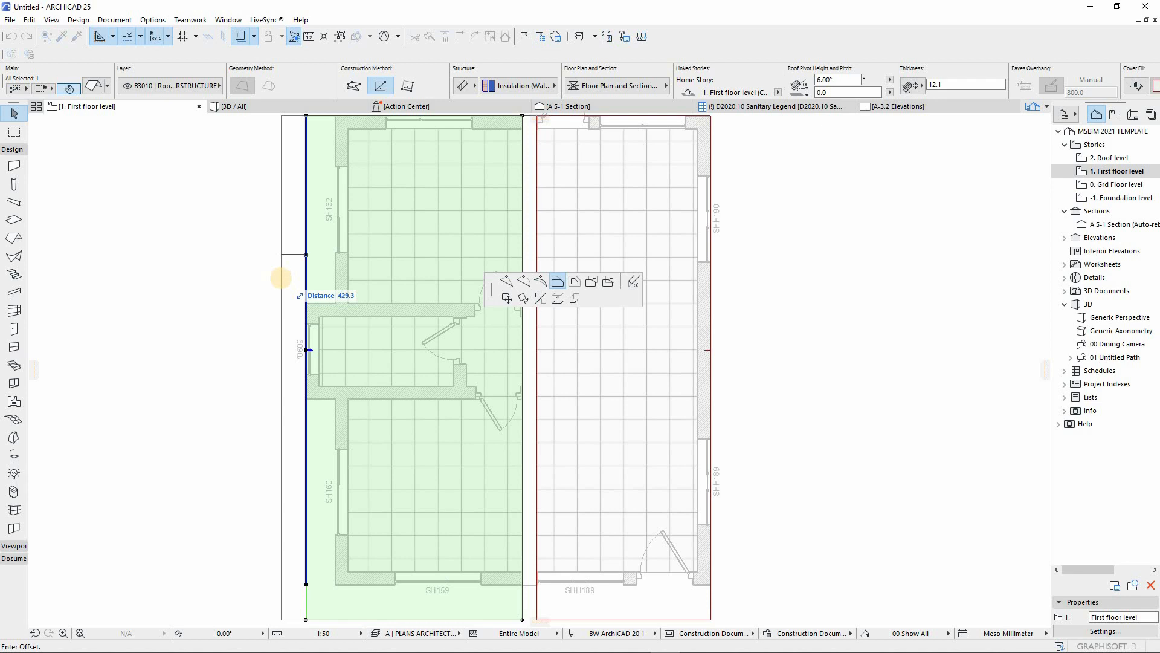
{"action": "type", "text": "200"}
{"action": "key", "text": "Return"}
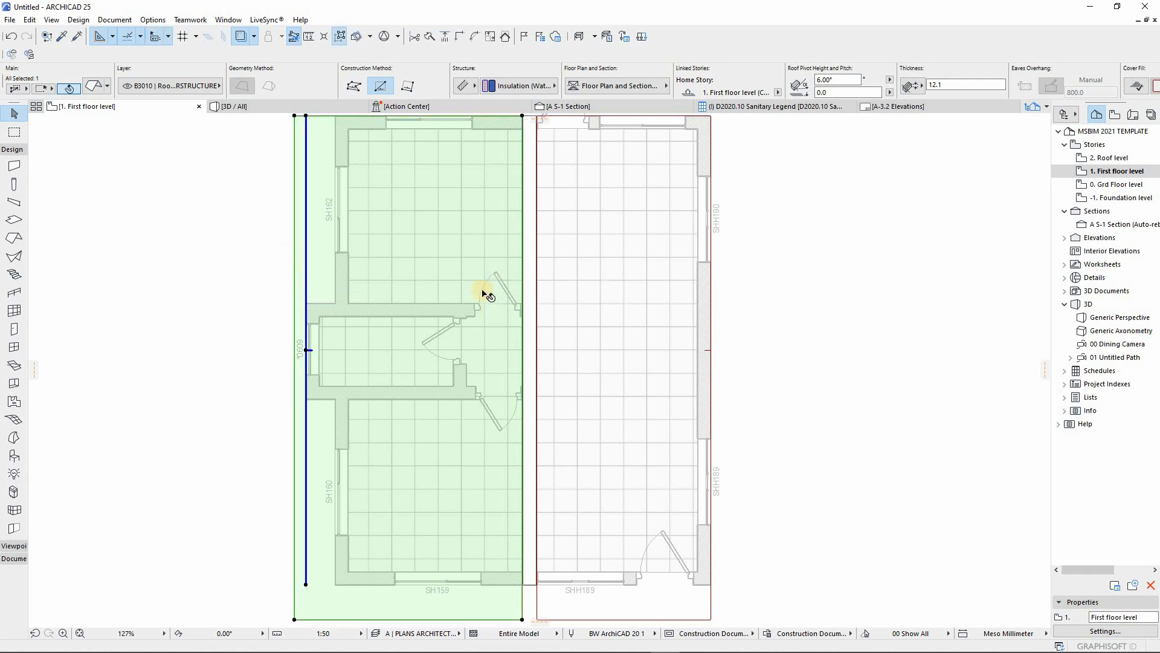
Offset the living-side roof's long outer edge and its short edge above window *0615 outward by 600 mm each
{"action": "scroll", "coordinate": [490, 290], "scroll_direction": "down", "scroll_amount": 3}
{"action": "left_click", "coordinate": [505, 298]}
{"action": "left_click", "coordinate": [525, 290]}
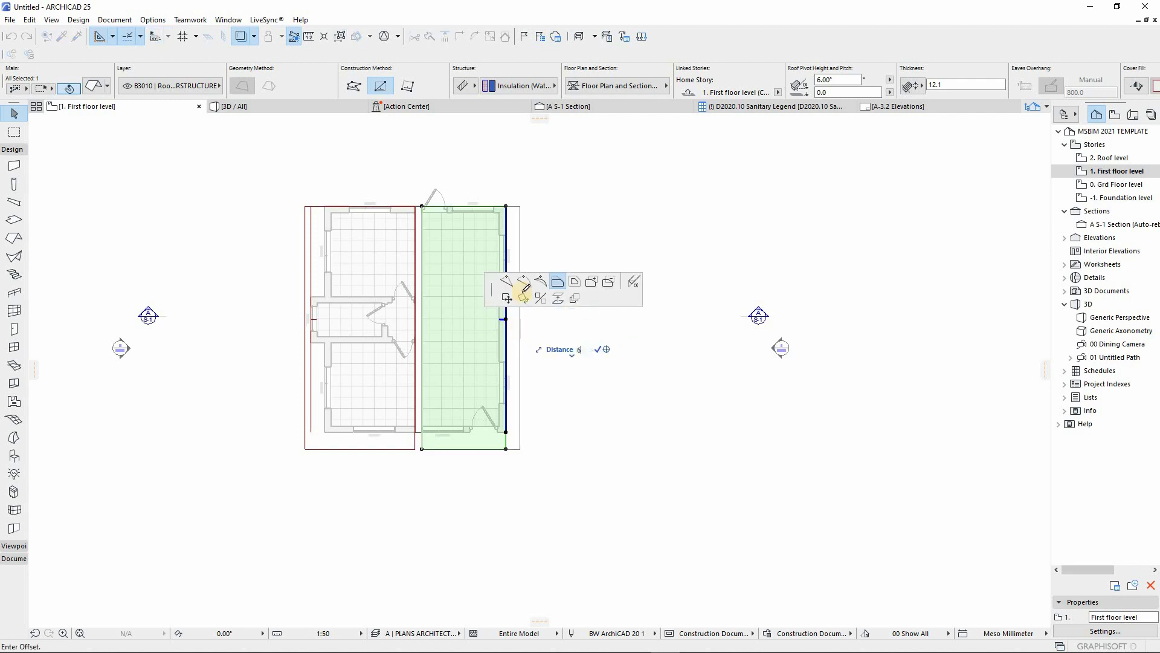
{"action": "left_click", "coordinate": [523, 290]}
{"action": "scroll", "coordinate": [491, 162], "scroll_direction": "up", "scroll_amount": 3}
{"action": "scroll", "coordinate": [541, 260], "scroll_direction": "up", "scroll_amount": 3}
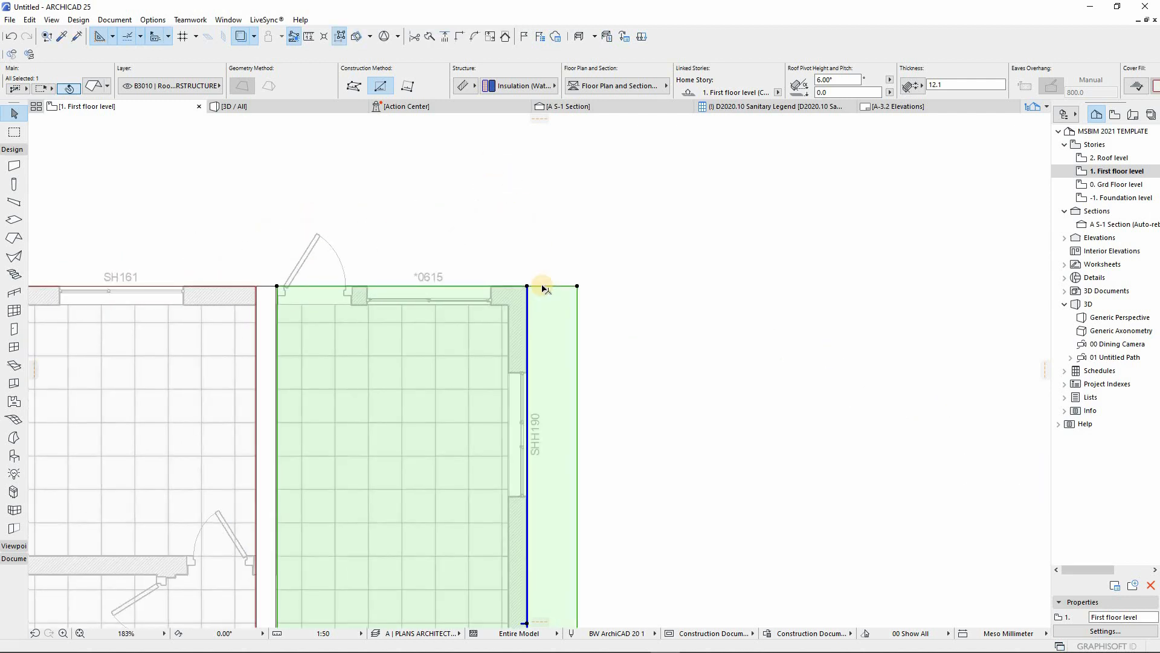
{"action": "left_click", "coordinate": [530, 241]}
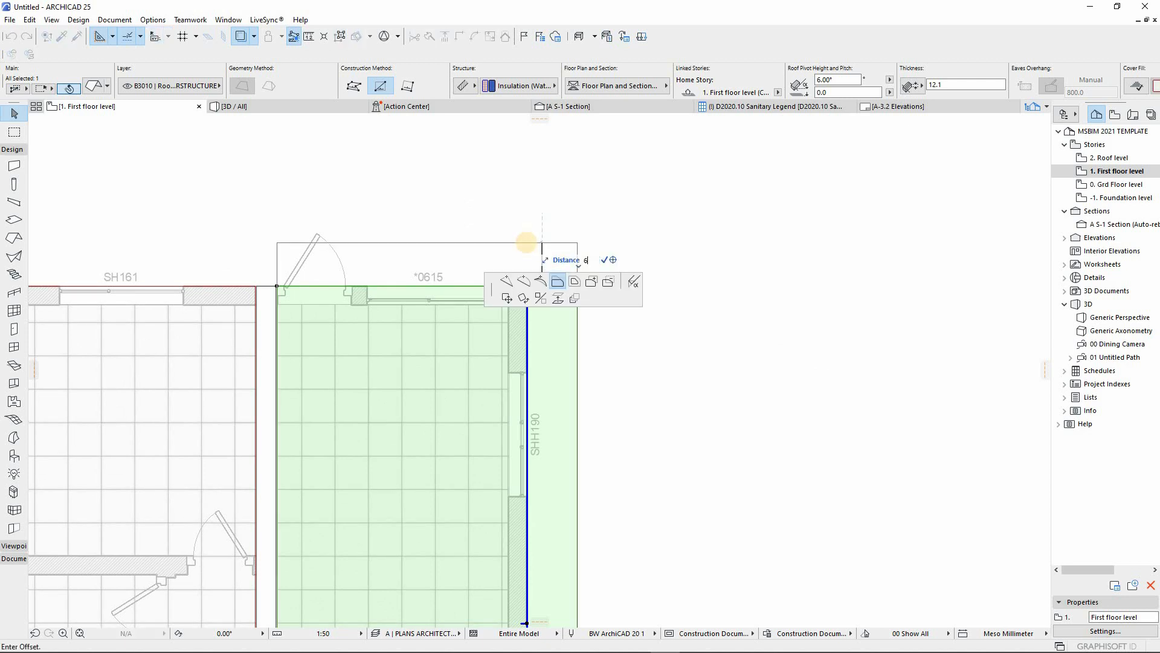
{"action": "left_click", "coordinate": [325, 287]}
Offset the bedroom-side roof's short edge near window SH161 in line with the living-side roof's edge, and inspect both roofs in 3D
{"action": "scroll", "coordinate": [356, 290], "scroll_direction": "down", "scroll_amount": 2}
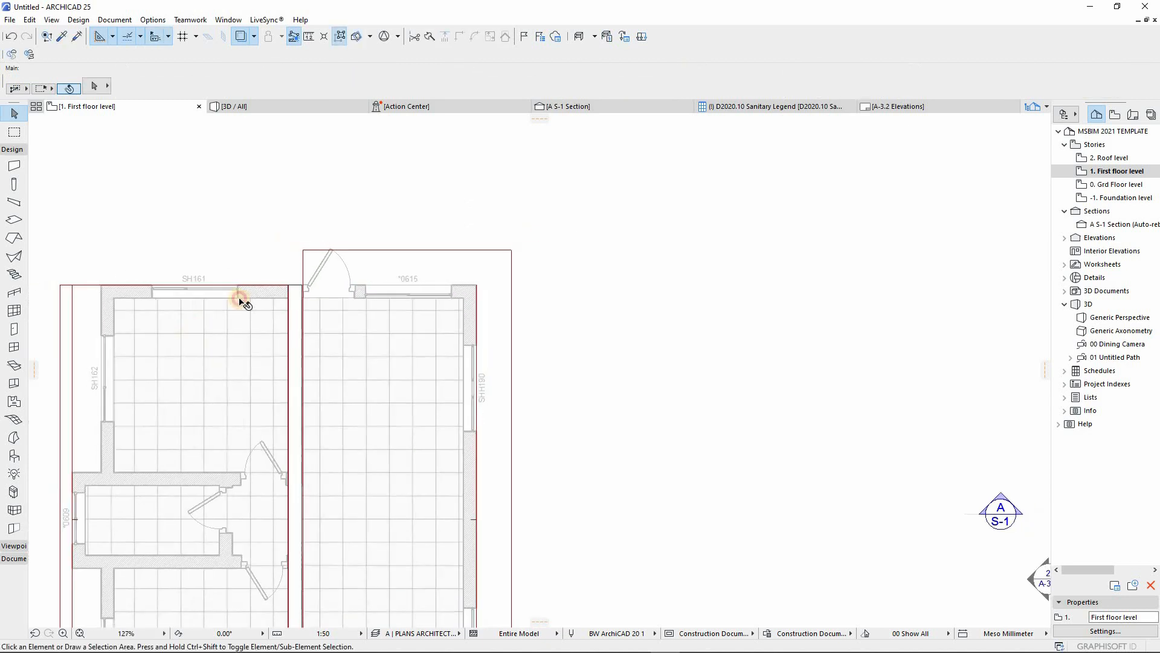
{"action": "left_click", "coordinate": [259, 285]}
{"action": "left_click", "coordinate": [259, 284]}
{"action": "left_click", "coordinate": [308, 249]}
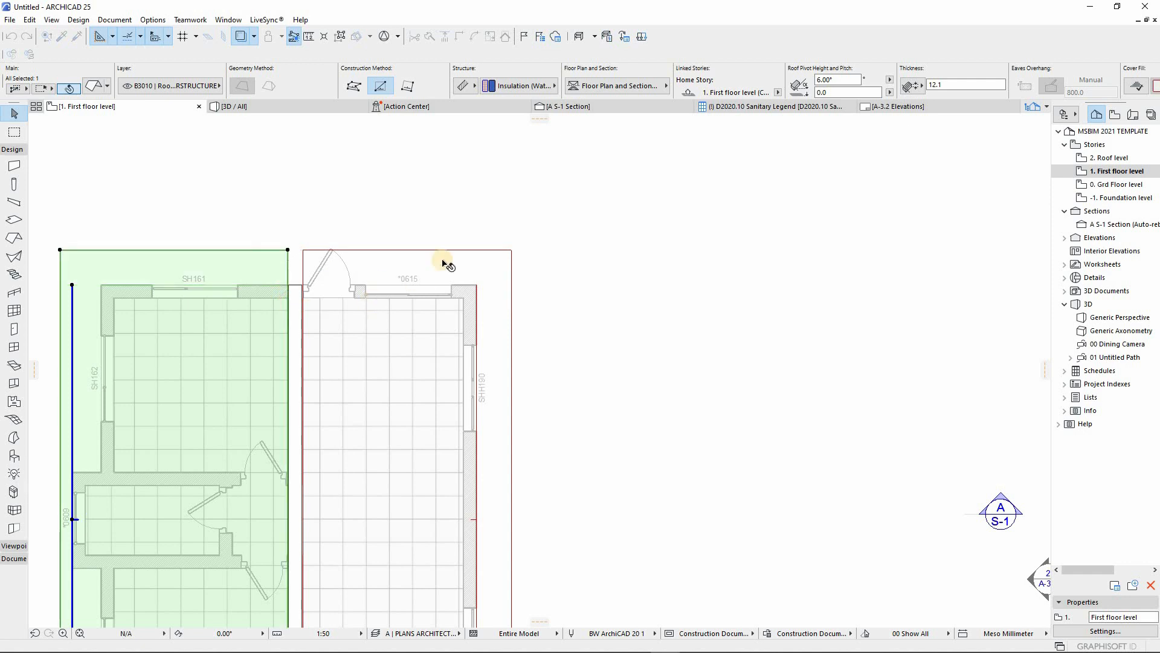
{"action": "left_click", "coordinate": [380, 240]}
{"action": "scroll", "coordinate": [380, 241], "scroll_direction": "down", "scroll_amount": 4}
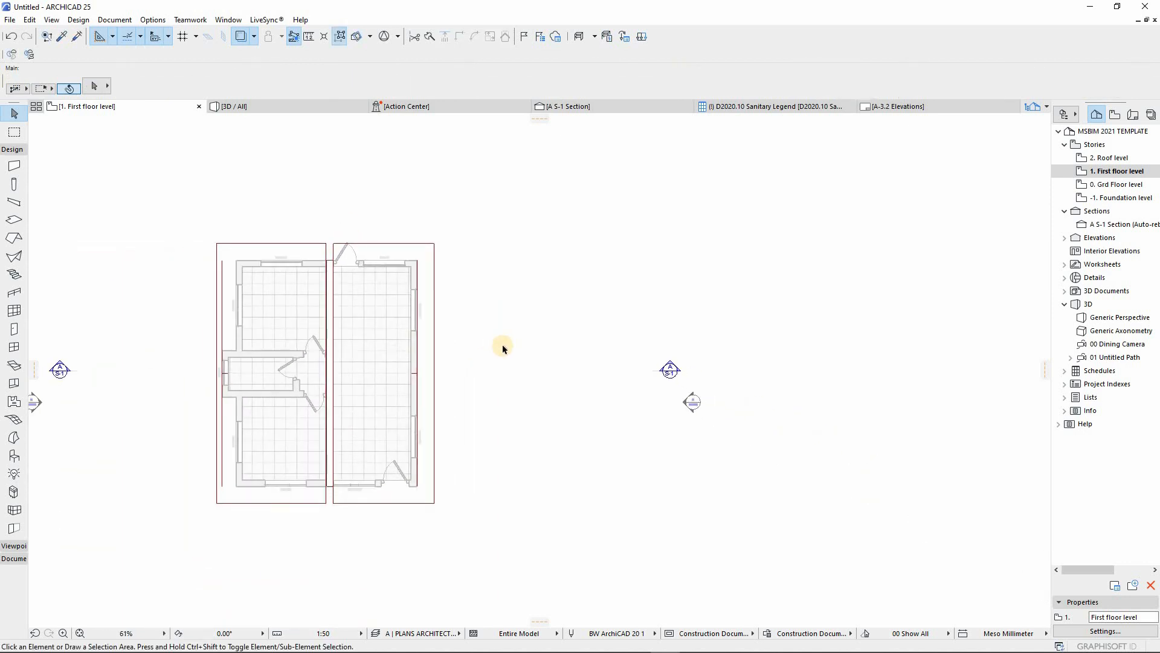
{"action": "key", "text": "F3"}
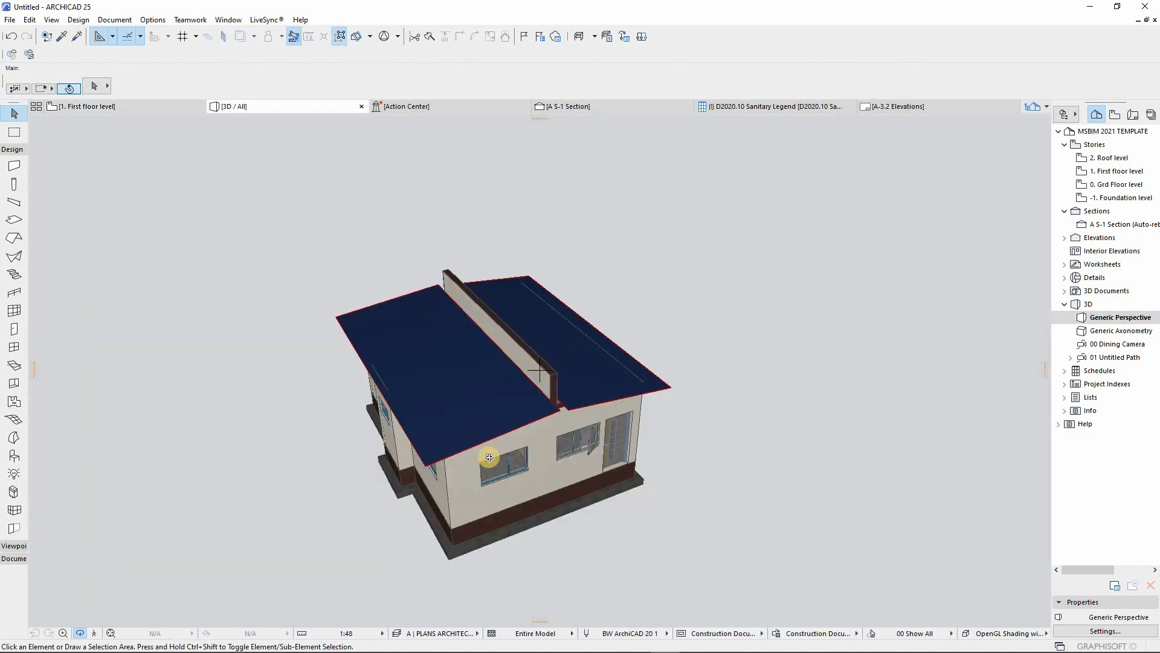
{"action": "left_click_drag", "start_coordinate": [469, 345], "coordinate": [549, 464]}
{"action": "scroll", "coordinate": [548, 464], "scroll_direction": "up", "scroll_amount": 2}
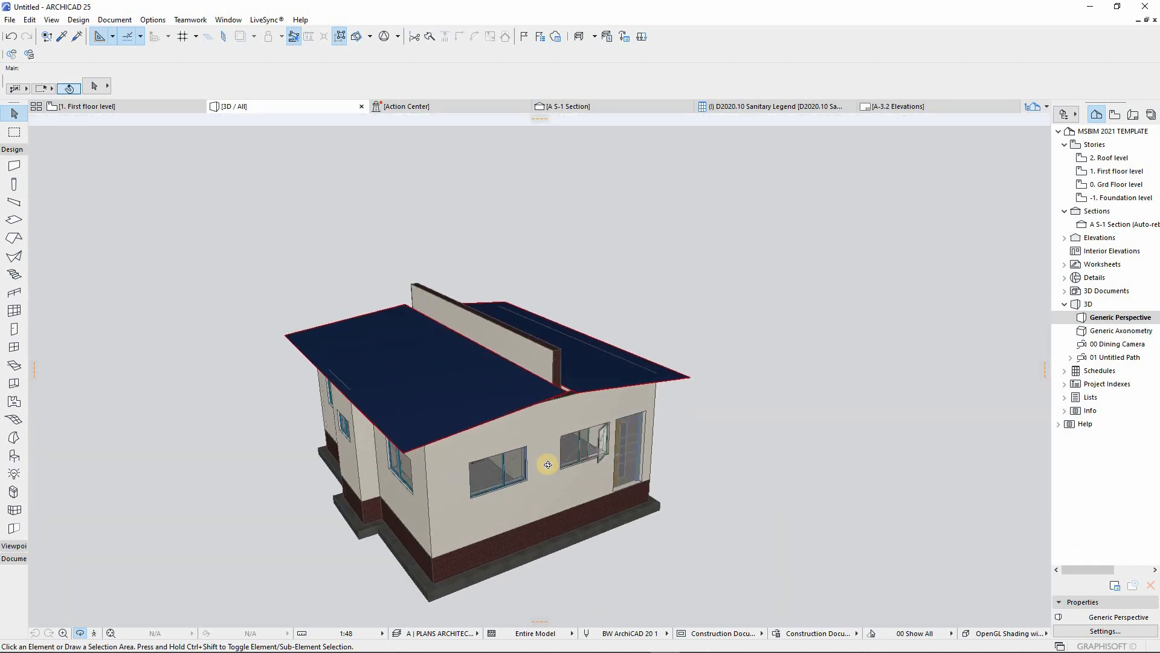
Stretch the raised wall's end between SH161 and *0615 on the first floor plan to the roofs' overhang edge
{"action": "key", "text": "F2"}
{"action": "scroll", "coordinate": [278, 179], "scroll_direction": "up", "scroll_amount": 4}
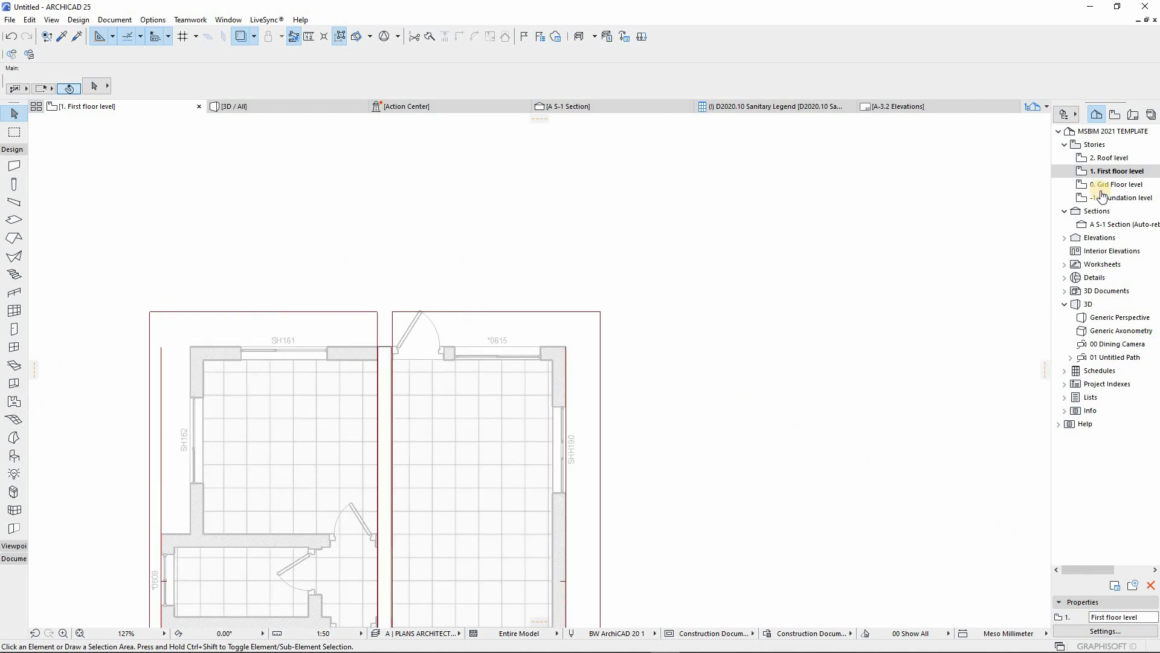
{"action": "scroll", "coordinate": [423, 320], "scroll_direction": "up", "scroll_amount": 3}
{"action": "left_click", "coordinate": [370, 368]}
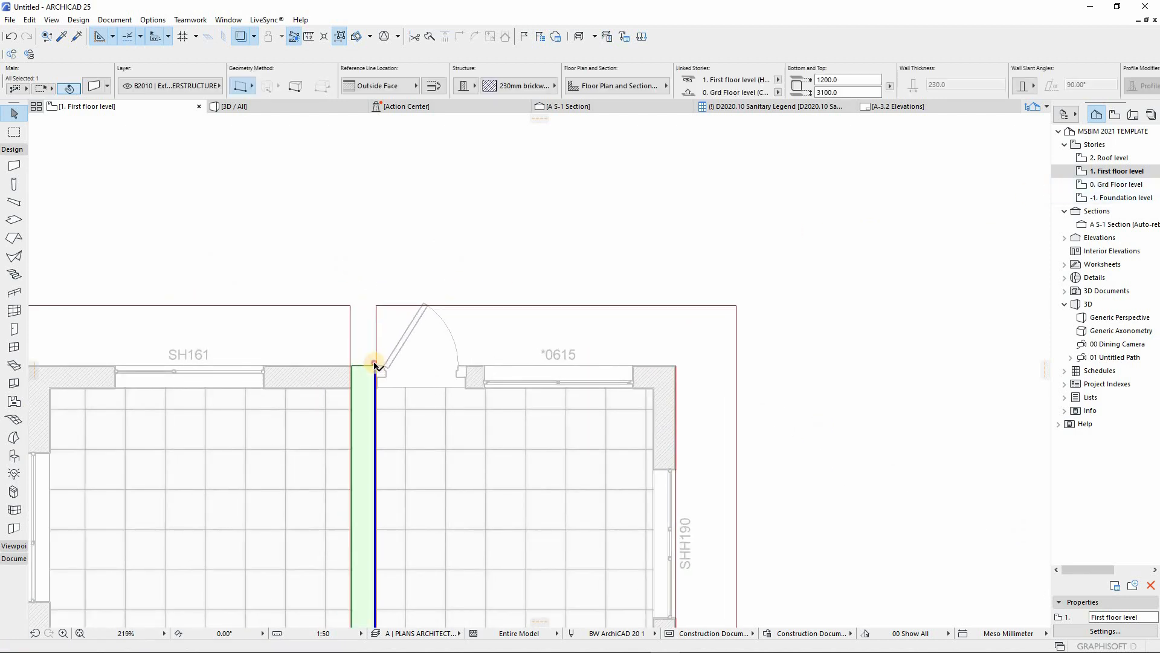
{"action": "left_click", "coordinate": [375, 365]}
{"action": "left_click", "coordinate": [375, 306]}
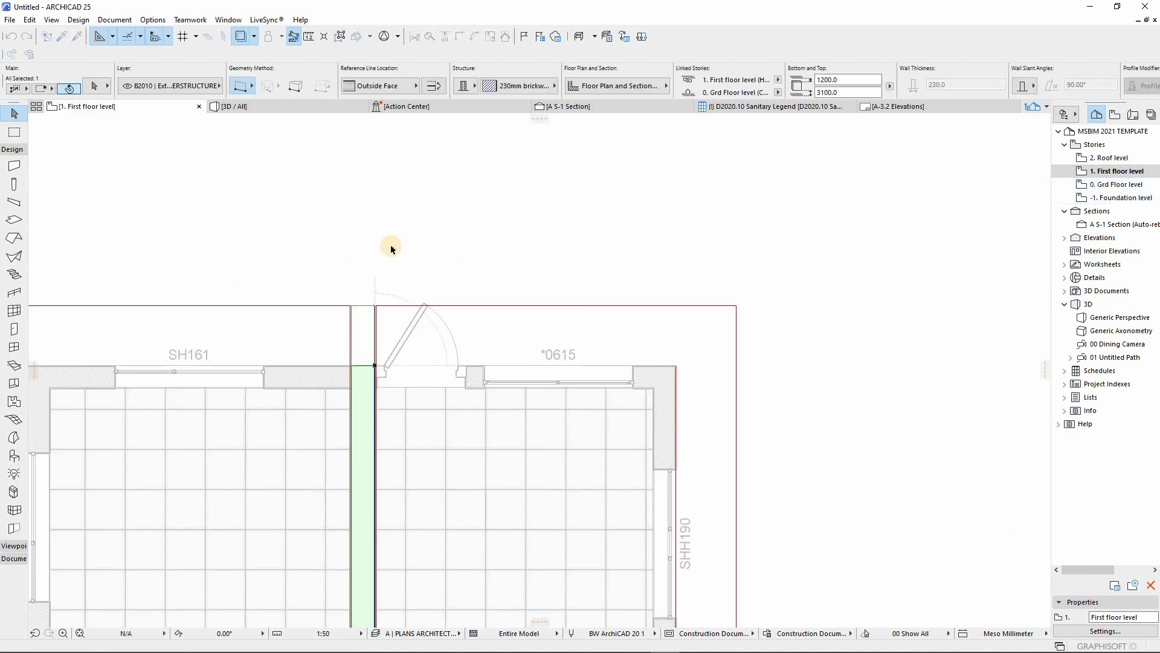
Stretch the raised wall's opposite end, between SH159 and SHH189, out to the roofs' overhang edge
{"action": "scroll", "coordinate": [389, 246], "scroll_direction": "down", "scroll_amount": 2}
{"action": "scroll", "coordinate": [389, 495], "scroll_direction": "down", "scroll_amount": 5}
{"action": "scroll", "coordinate": [382, 437], "scroll_direction": "up", "scroll_amount": 5}
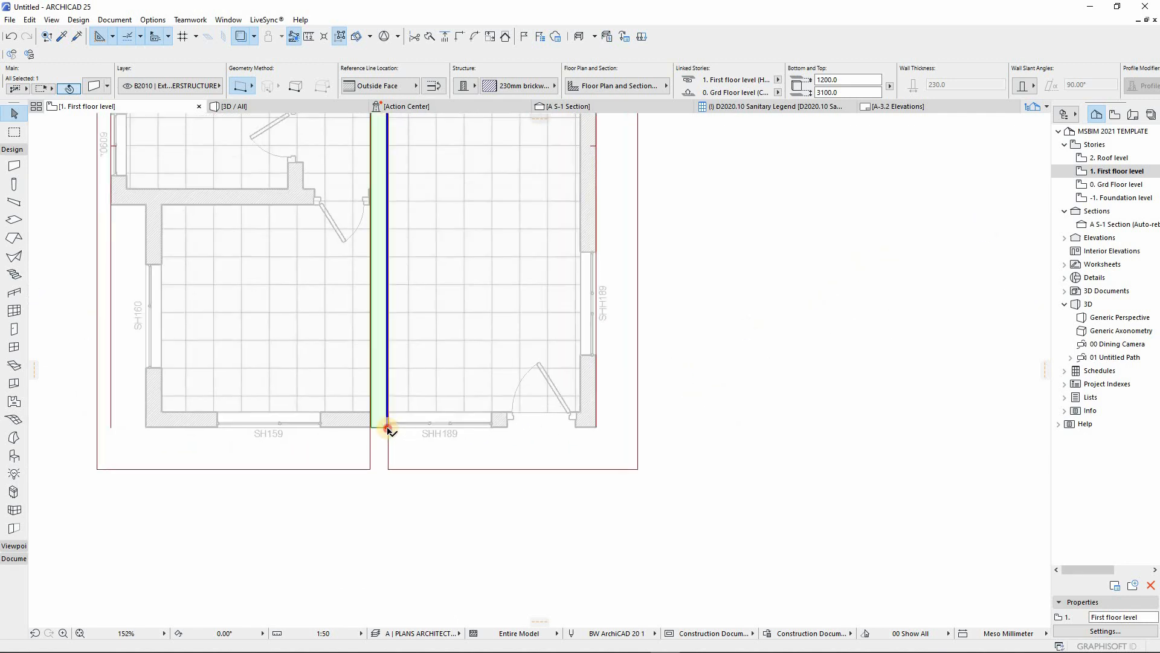
{"action": "left_click", "coordinate": [387, 427]}
{"action": "left_click", "coordinate": [387, 469]}
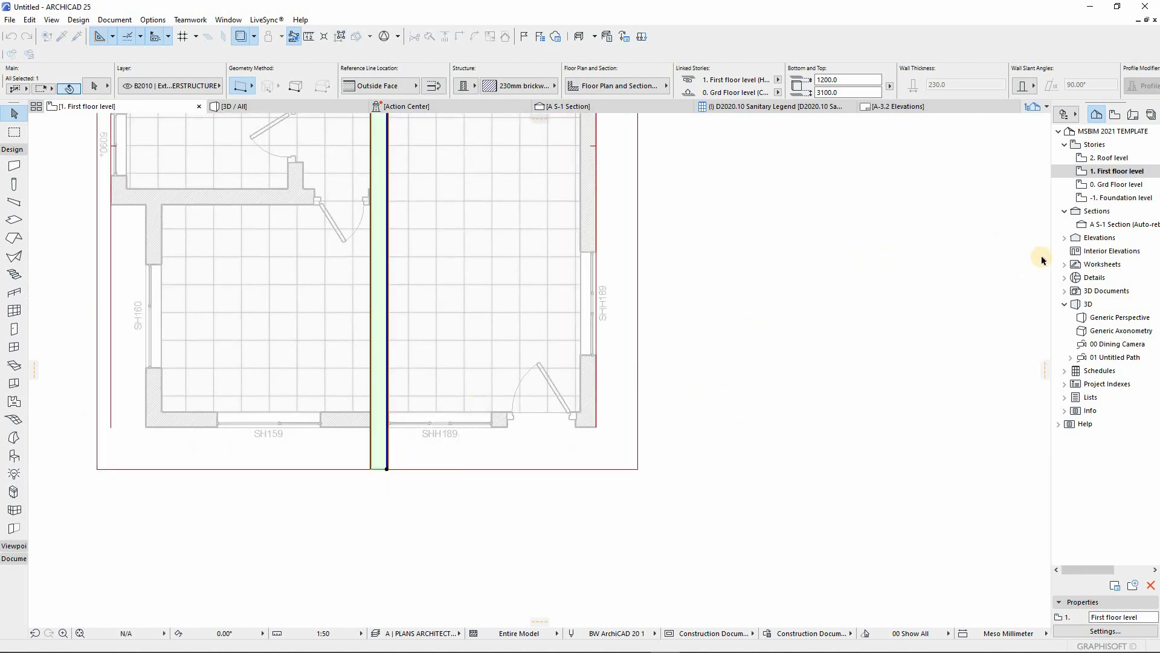
Open the ground floor plan and select the central wall
{"action": "double_click", "coordinate": [1101, 186]}
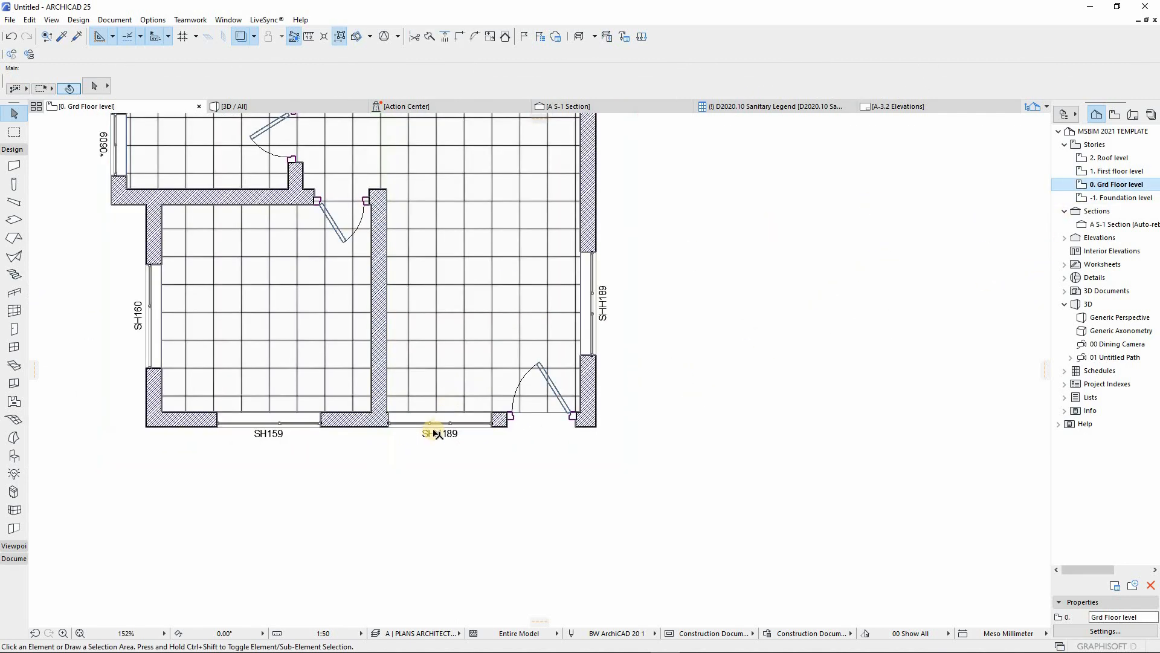
{"action": "scroll", "coordinate": [409, 342], "scroll_direction": "down", "scroll_amount": 4}
{"action": "scroll", "coordinate": [409, 342], "scroll_direction": "up", "scroll_amount": 3}
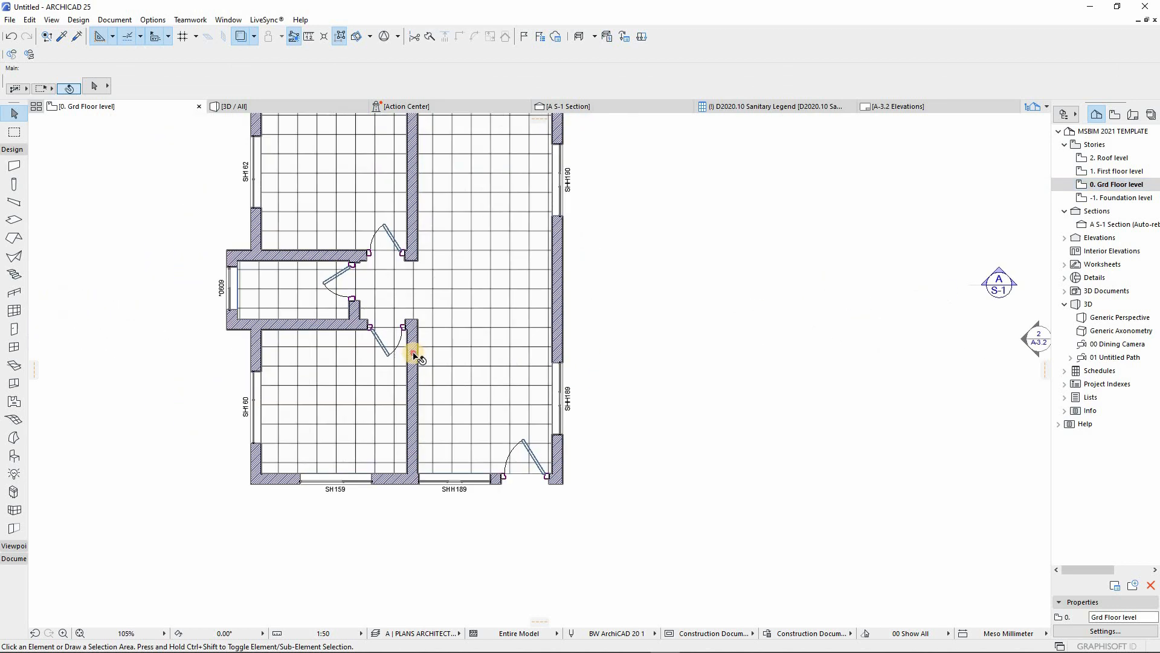
{"action": "left_click", "coordinate": [413, 440]}
{"action": "scroll", "coordinate": [414, 253], "scroll_direction": "down", "scroll_amount": 3}
{"action": "scroll", "coordinate": [408, 347], "scroll_direction": "up", "scroll_amount": 5}
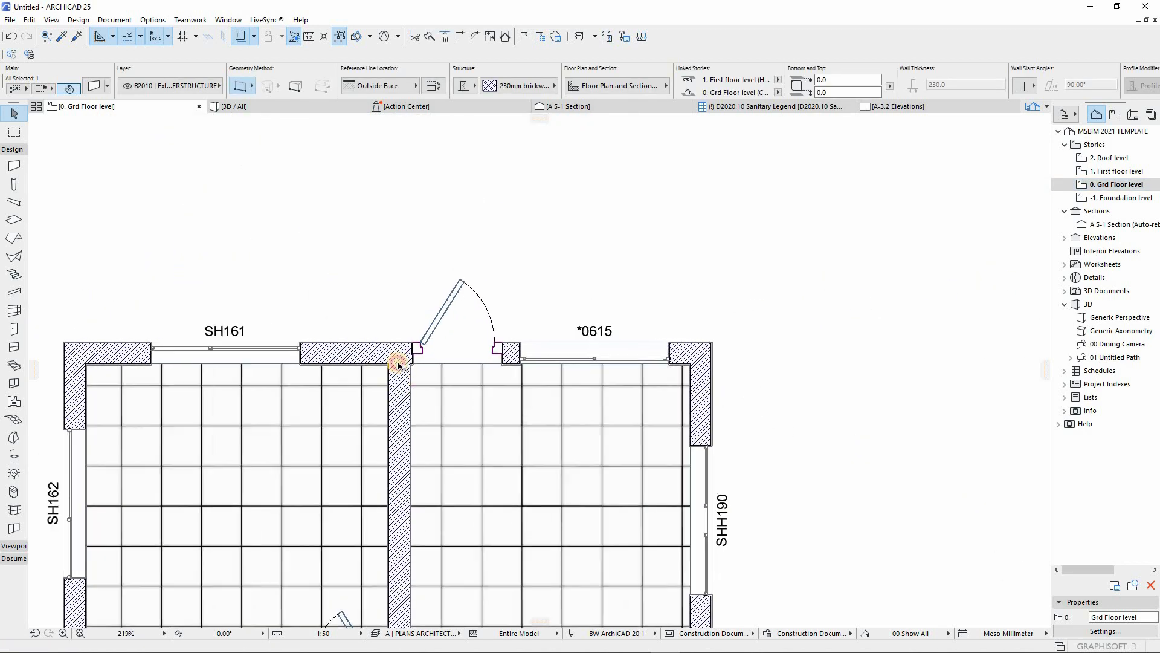
Try to stretch the central wall's end between SH161 and *0615 on the ground floor plan
{"action": "left_click", "coordinate": [411, 327]}
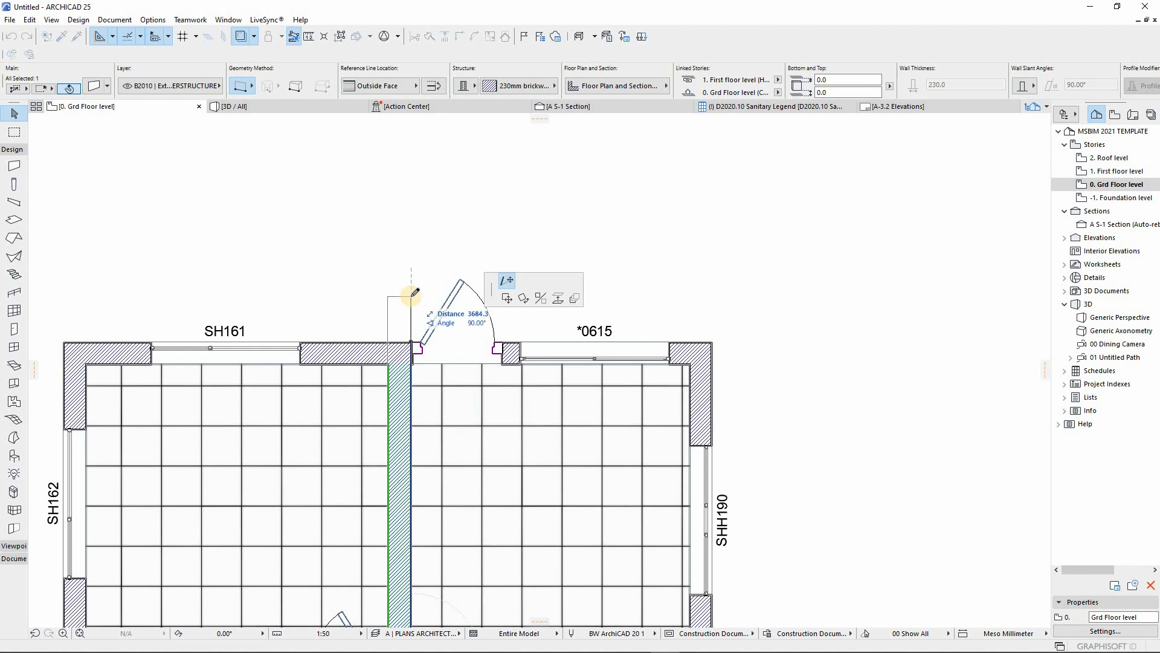
{"action": "key", "text": "Tab"}
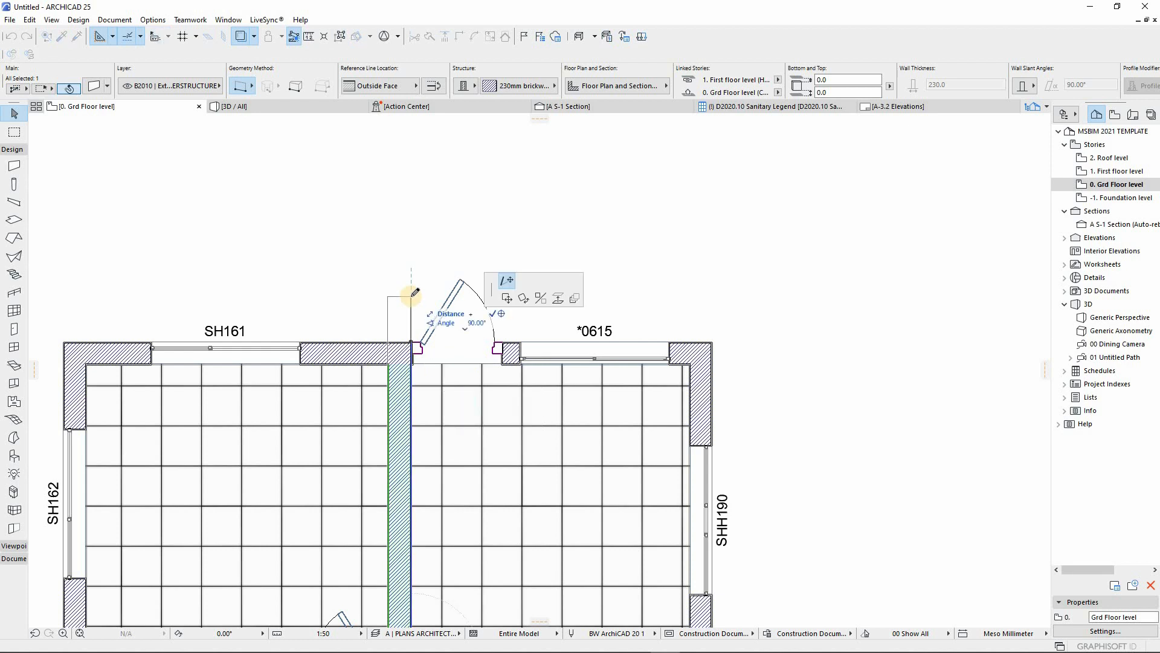
{"action": "left_click", "coordinate": [411, 606]}
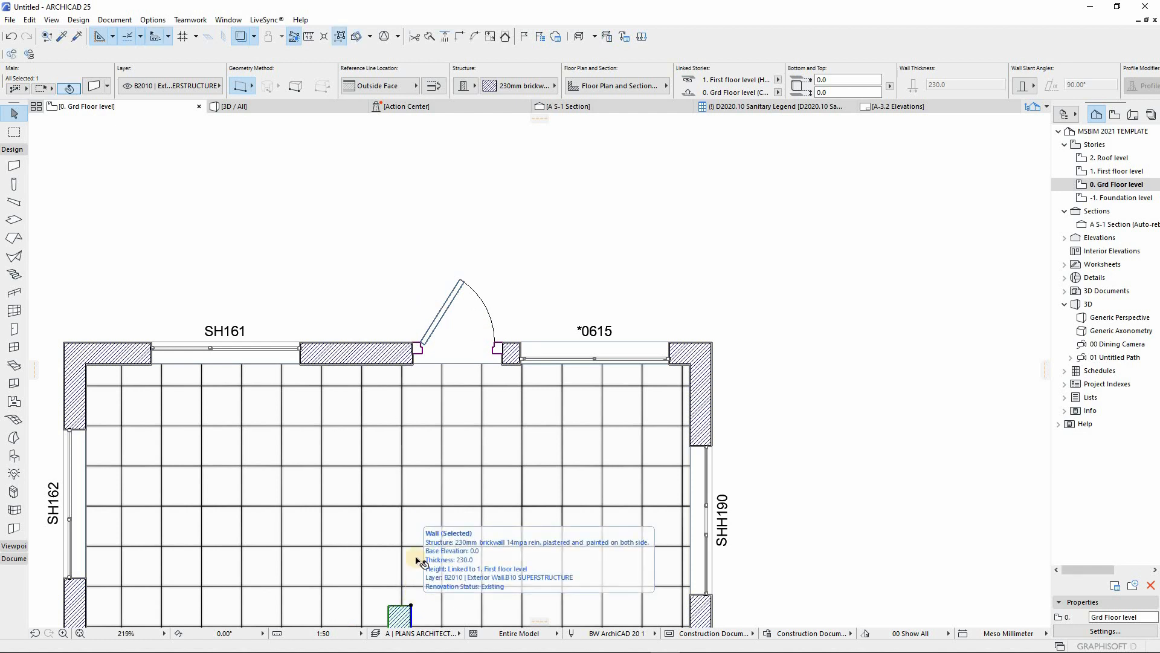
{"action": "key", "text": "ctrl+z"}
{"action": "left_click", "coordinate": [412, 329]}
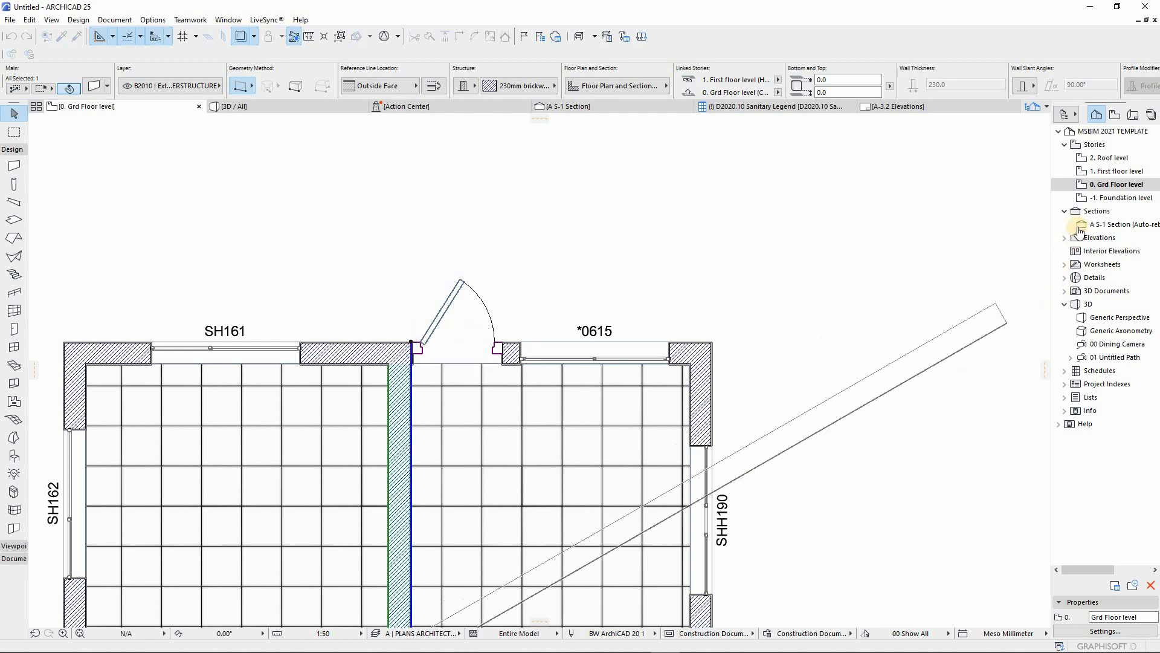
{"action": "key", "text": "Escape"}
Show the first floor as trace reference and stretch the central wall's end between SH161 and *0615 to the traced overhang edge
{"action": "left_click", "coordinate": [1118, 172]}
{"action": "right_click", "coordinate": [1118, 174]}
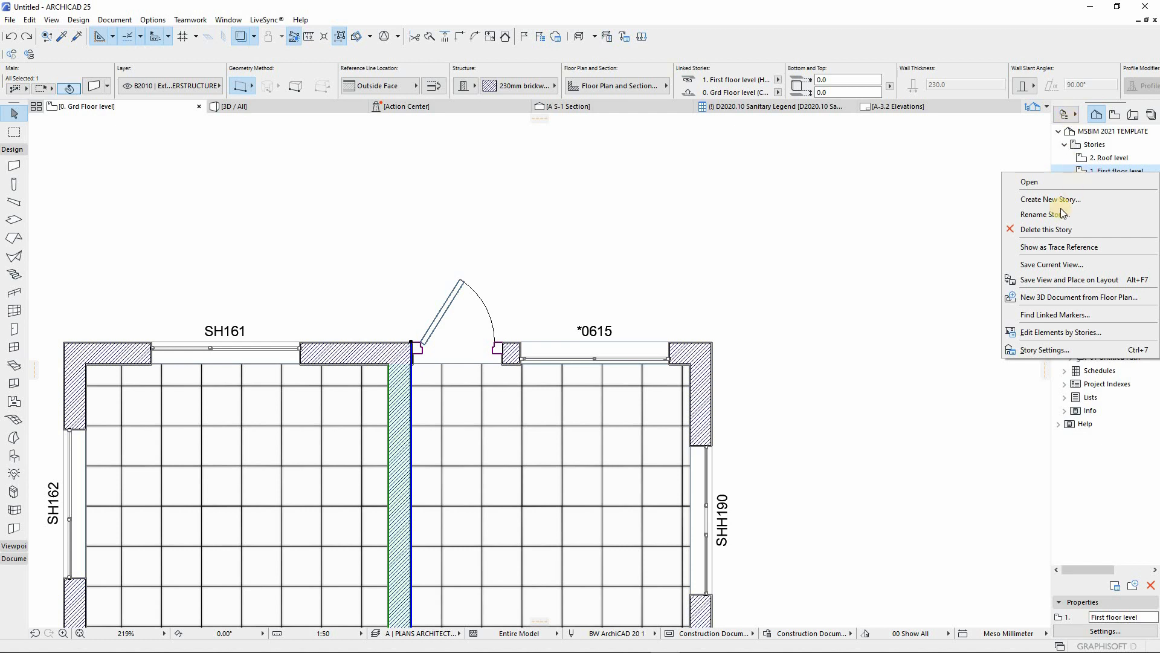
{"action": "left_click", "coordinate": [1059, 247]}
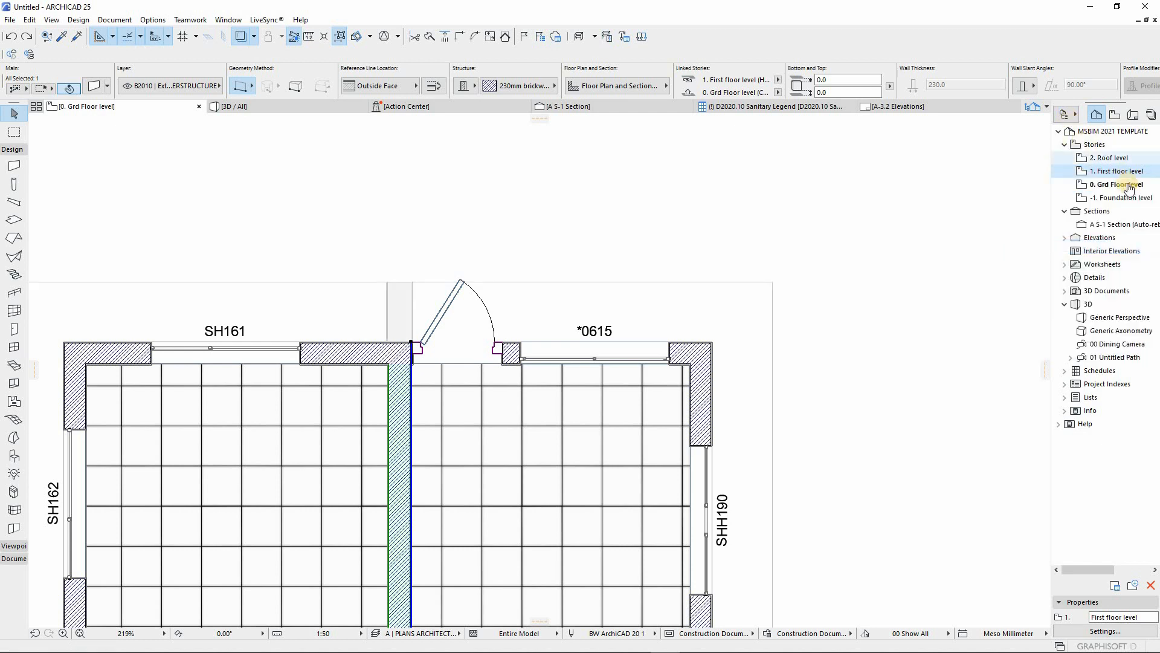
{"action": "left_click", "coordinate": [412, 282]}
Stretch the ground floor central wall's opposite end, between SH159 and SHH189, out to the traced roof overhang edge
{"action": "scroll", "coordinate": [428, 175], "scroll_direction": "down", "scroll_amount": 3}
{"action": "scroll", "coordinate": [433, 365], "scroll_direction": "down", "scroll_amount": 3}
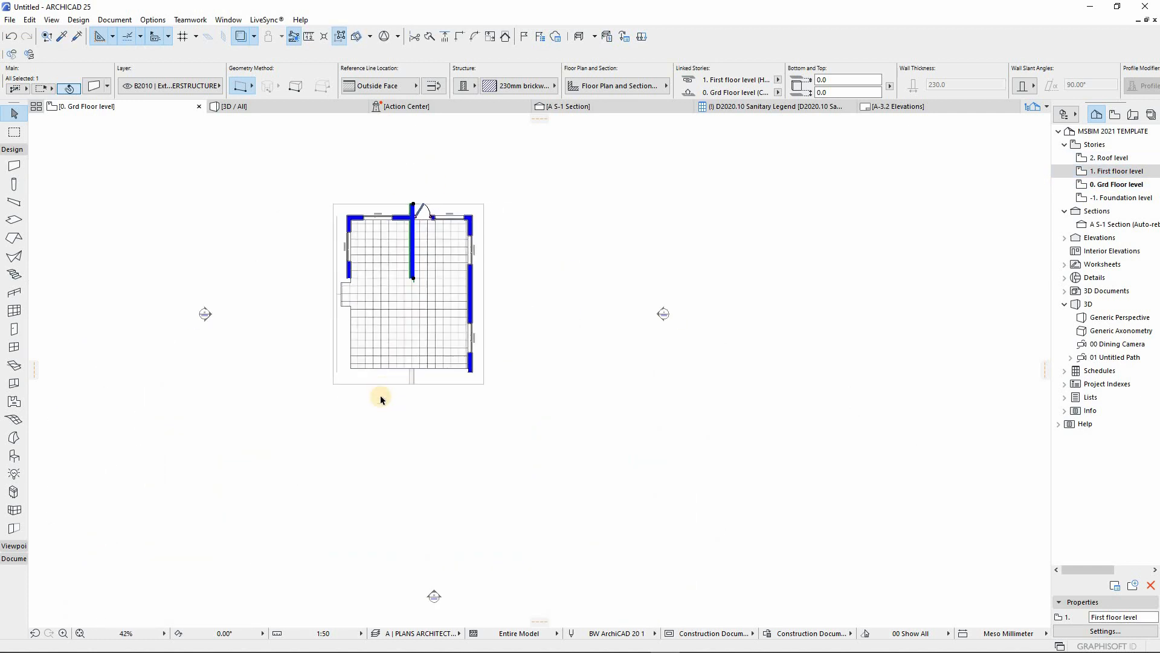
{"action": "scroll", "coordinate": [437, 332], "scroll_direction": "up", "scroll_amount": 8}
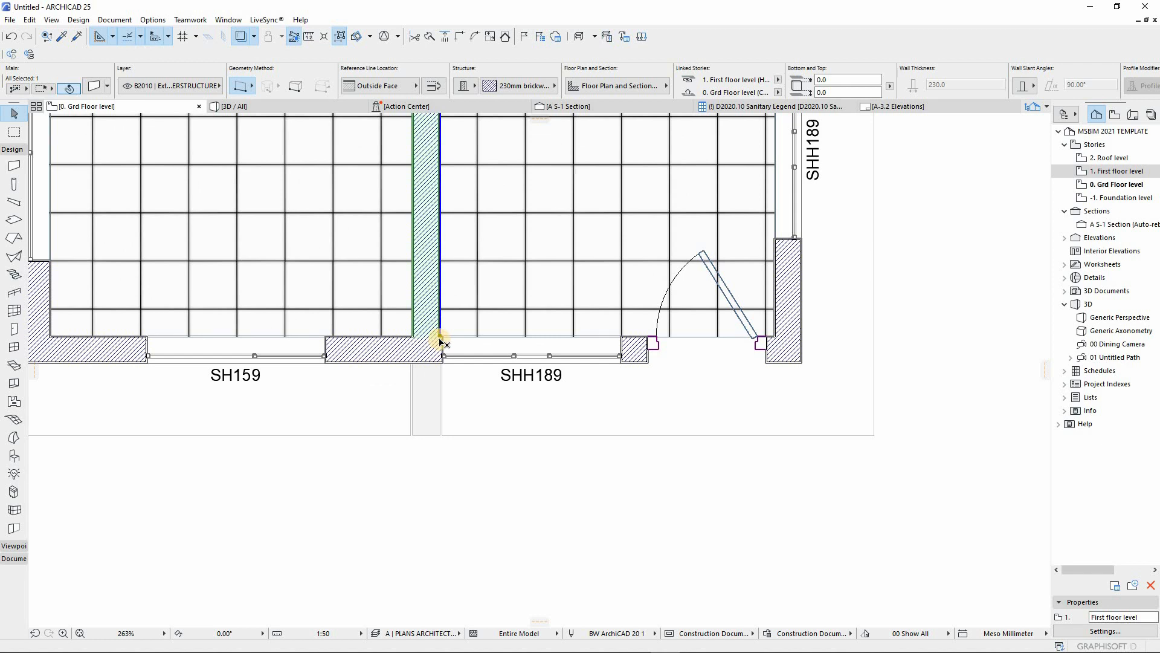
{"action": "left_click", "coordinate": [442, 344]}
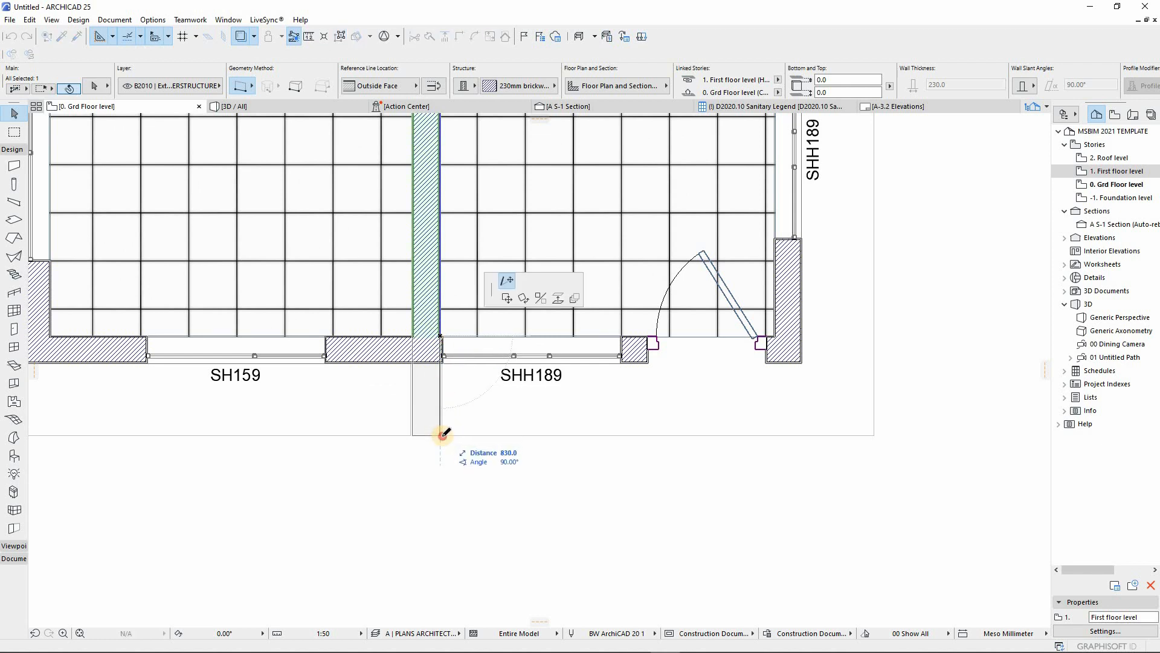
{"action": "left_click", "coordinate": [417, 491]}
{"action": "scroll", "coordinate": [415, 487], "scroll_direction": "down", "scroll_amount": 10}
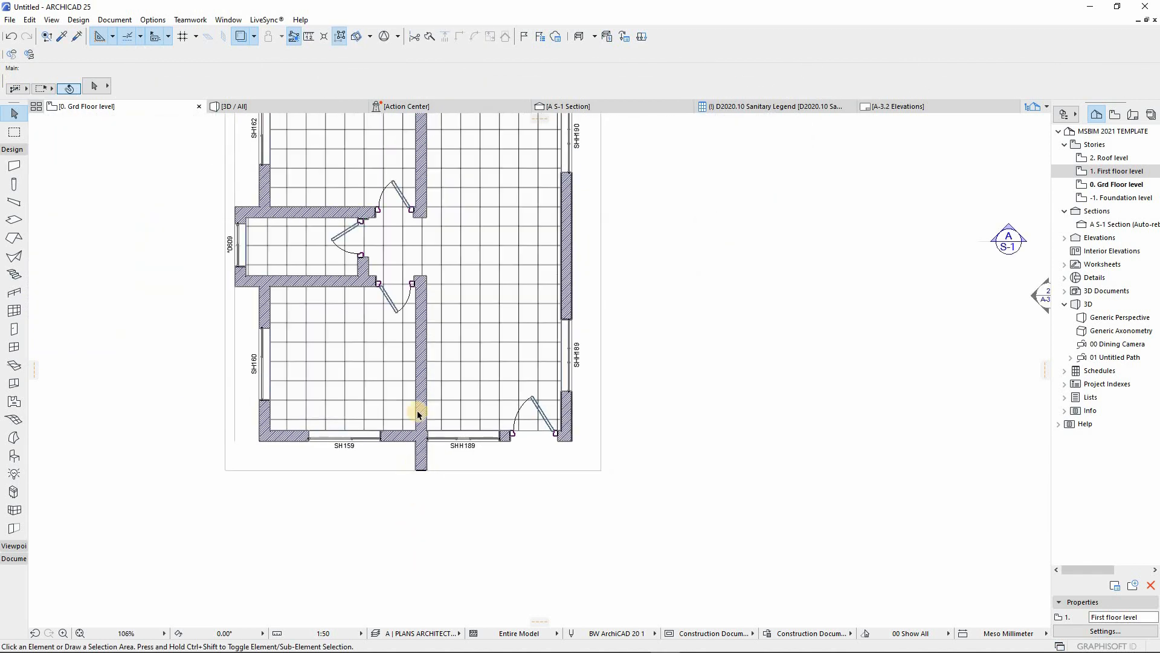
{"action": "scroll", "coordinate": [413, 388], "scroll_direction": "up", "scroll_amount": 1}
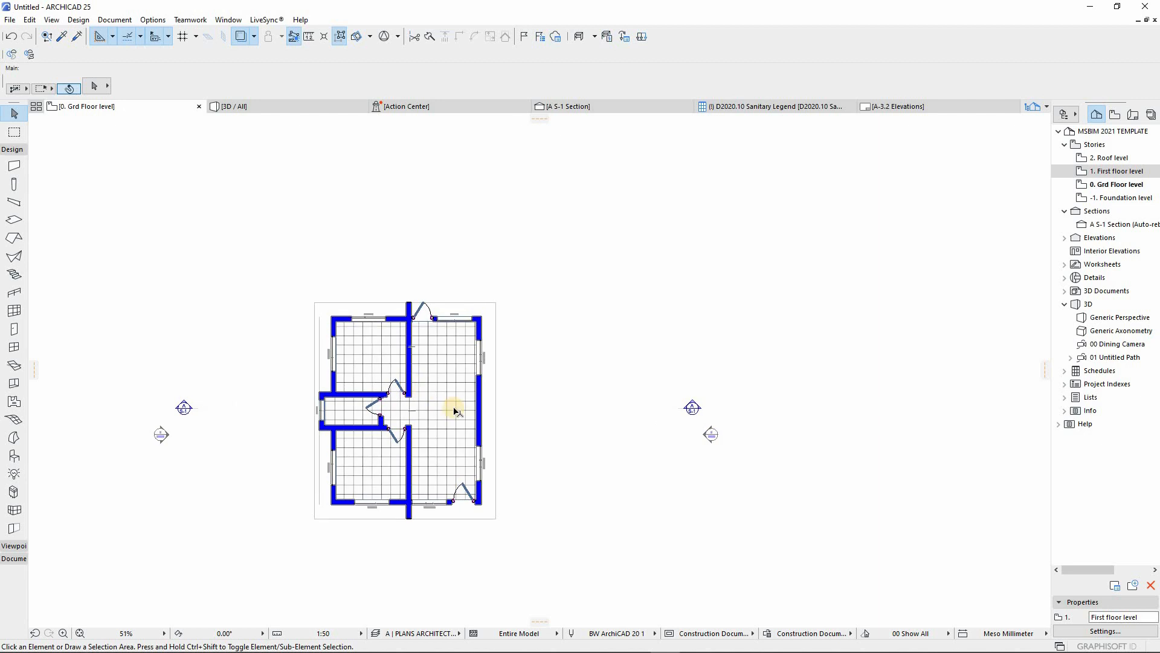
In the 3D view, set the top offset of the raised wall above the roofs to 800 mm
{"action": "key", "text": "F3"}
{"action": "middle_click_drag", "start_coordinate": [500, 455], "coordinate": [506, 376], "text": "shift"}
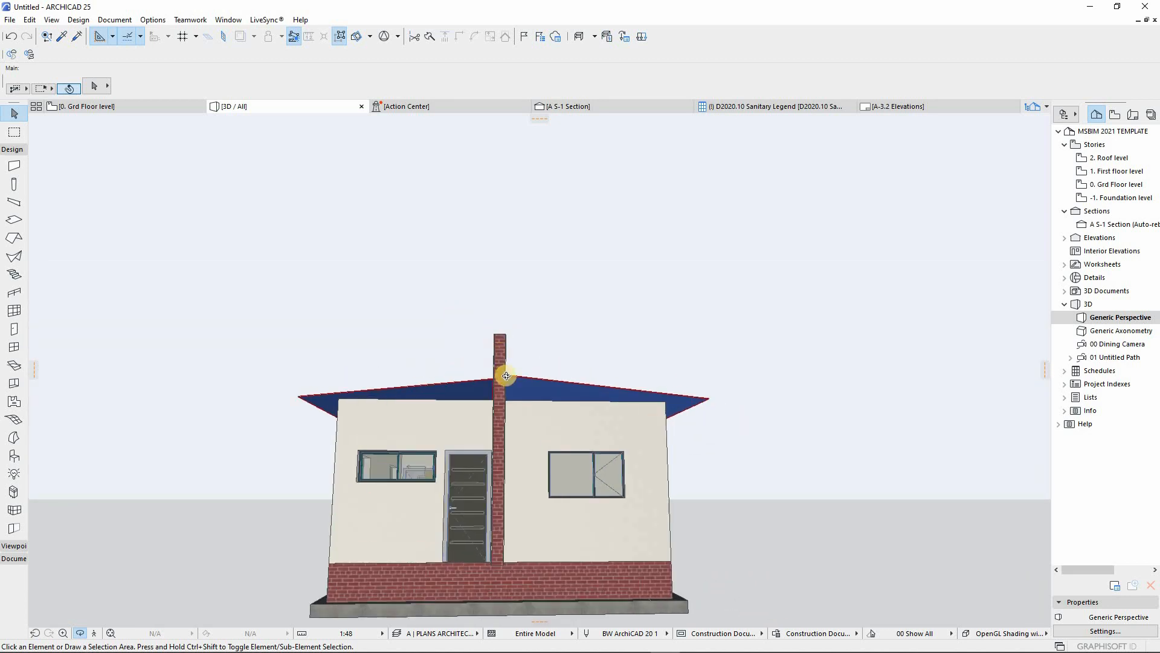
{"action": "scroll", "coordinate": [500, 339], "scroll_direction": "up", "scroll_amount": 3}
{"action": "left_click", "coordinate": [501, 344]}
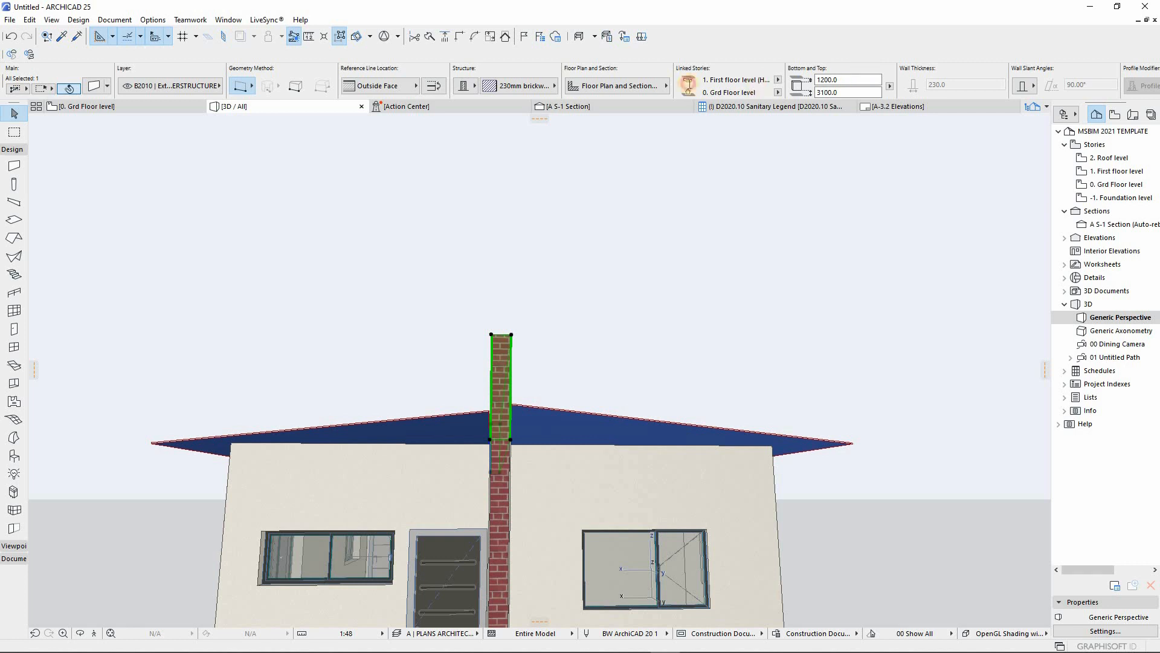
{"action": "type", "text": "800.0"}
{"action": "key", "text": "Return"}
{"action": "left_click", "coordinate": [587, 342]}
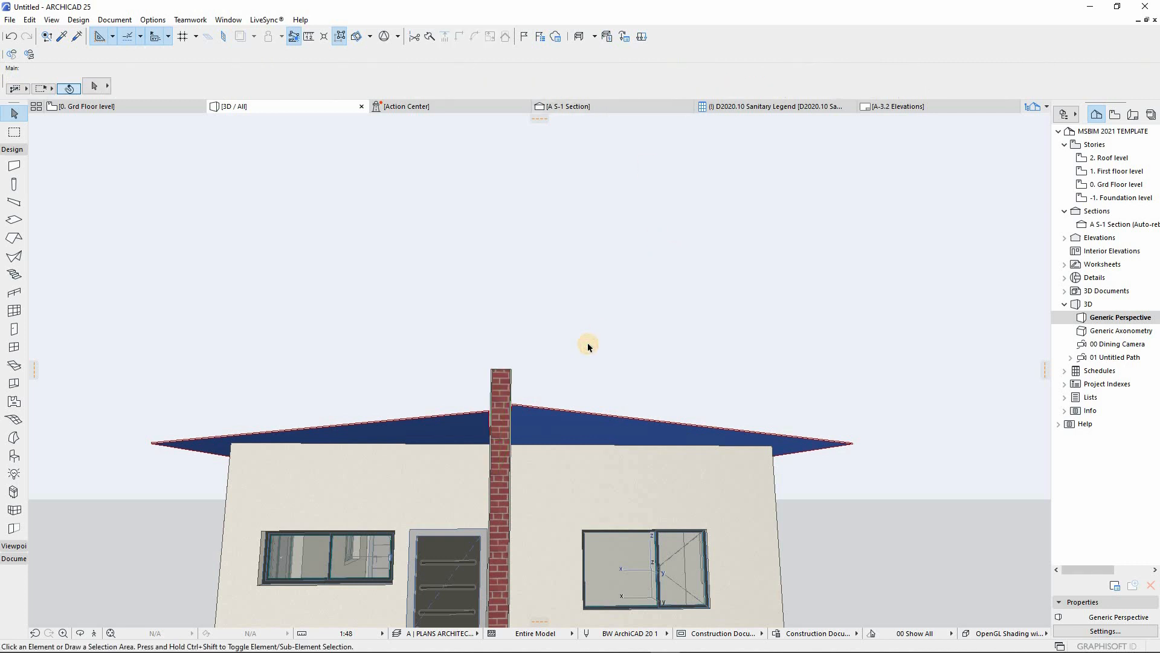
Override the inside-face surface of the ground floor and raised central walls with Kling PAPYRUS WHITE
{"action": "middle_click_drag", "start_coordinate": [461, 404], "coordinate": [573, 422], "text": "shift"}
{"action": "left_click", "coordinate": [557, 506]}
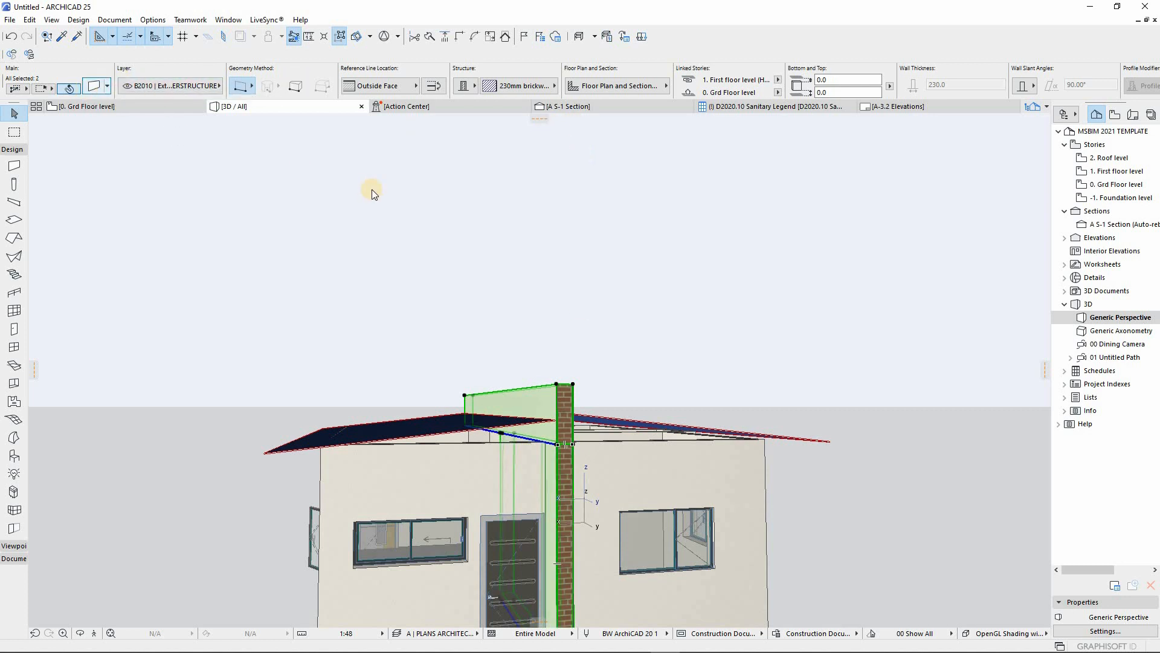
{"action": "key", "text": "ctrl+t"}
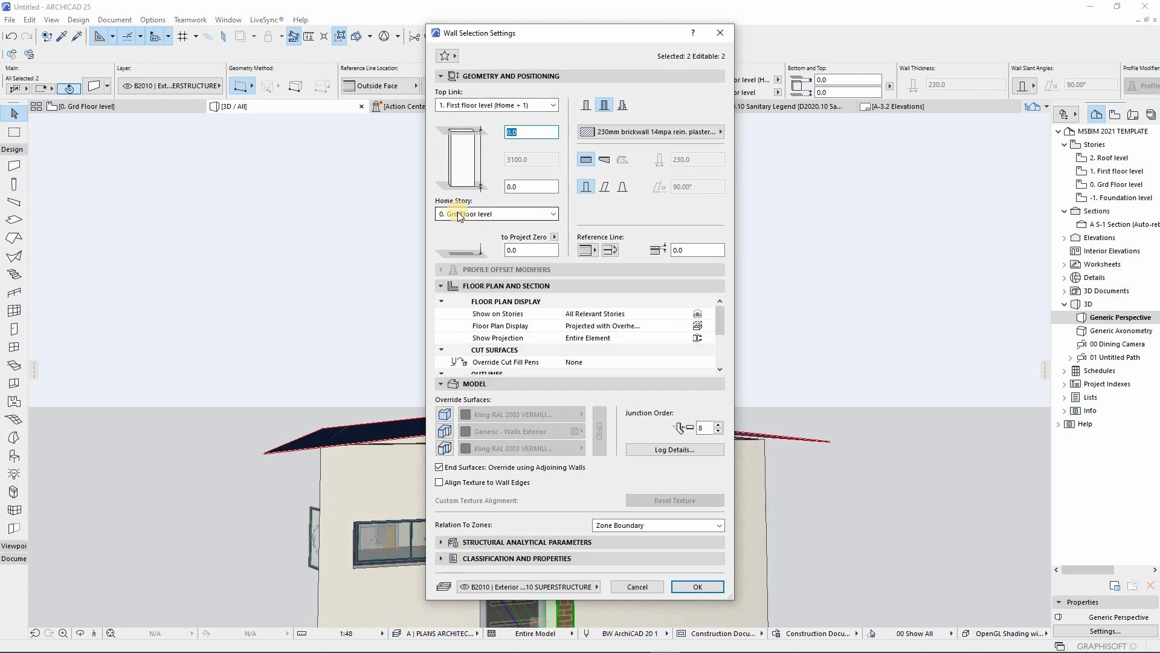
{"action": "left_click", "coordinate": [444, 449]}
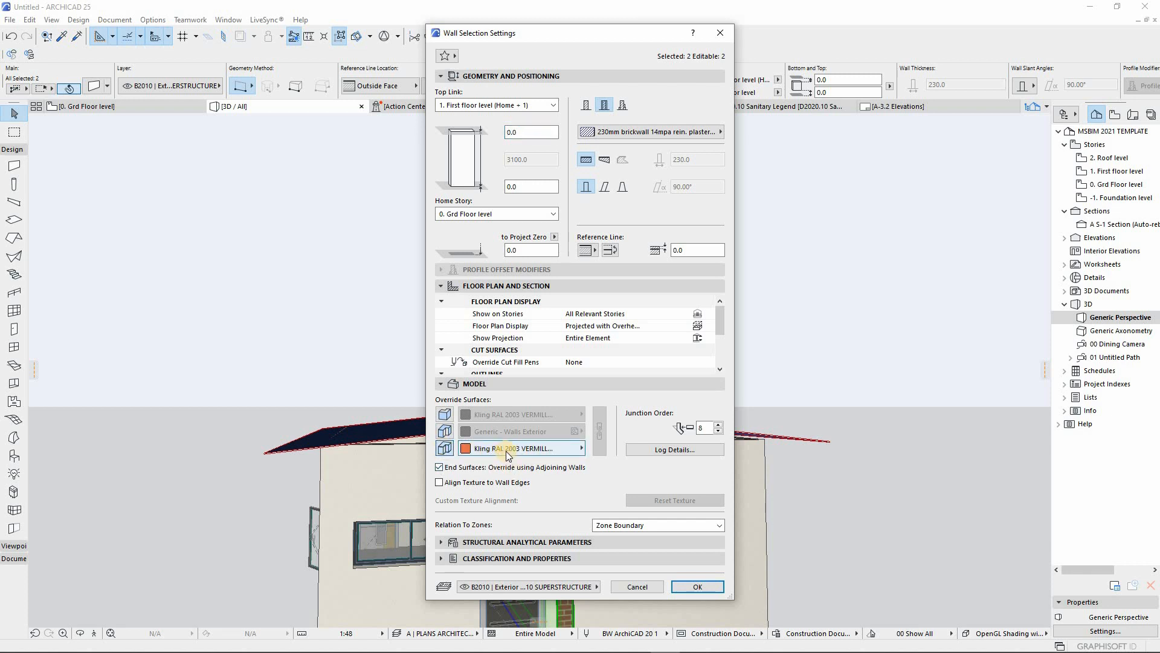
{"action": "left_click", "coordinate": [506, 450]}
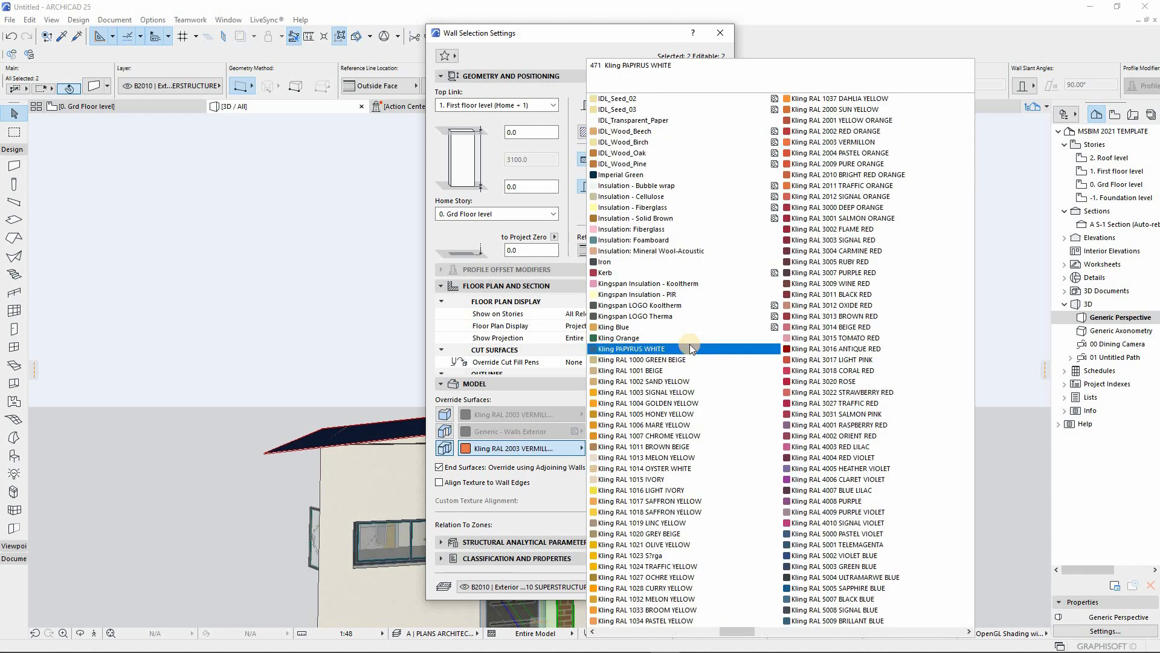
{"action": "scroll", "coordinate": [690, 344], "scroll_direction": "up", "scroll_amount": 4}
{"action": "left_click", "coordinate": [690, 344]}
{"action": "key", "text": "Return"}
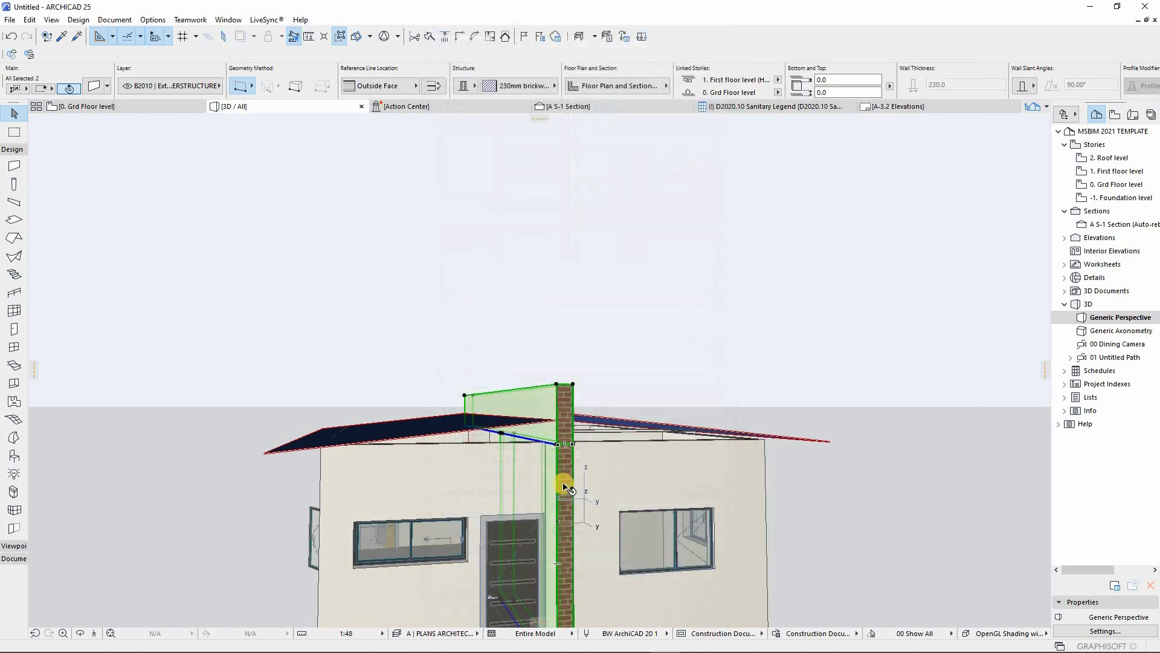
{"action": "scroll", "coordinate": [528, 531], "scroll_direction": "down", "scroll_amount": 2}
{"action": "scroll", "coordinate": [534, 509], "scroll_direction": "up", "scroll_amount": 2}
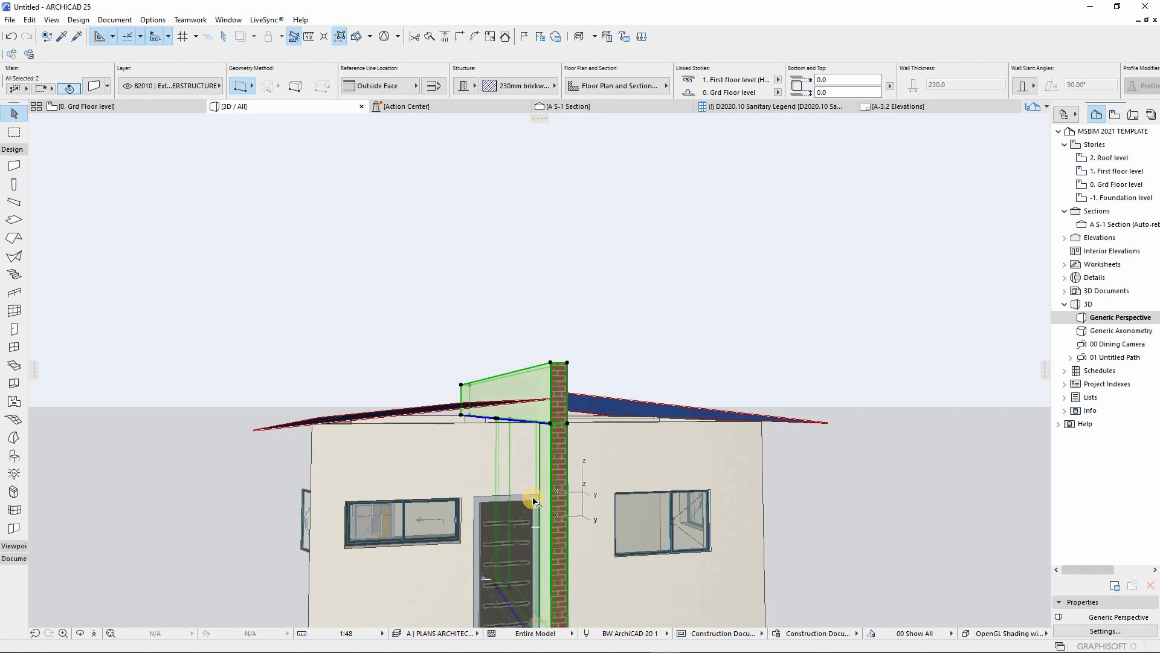
{"action": "key", "text": "Escape"}
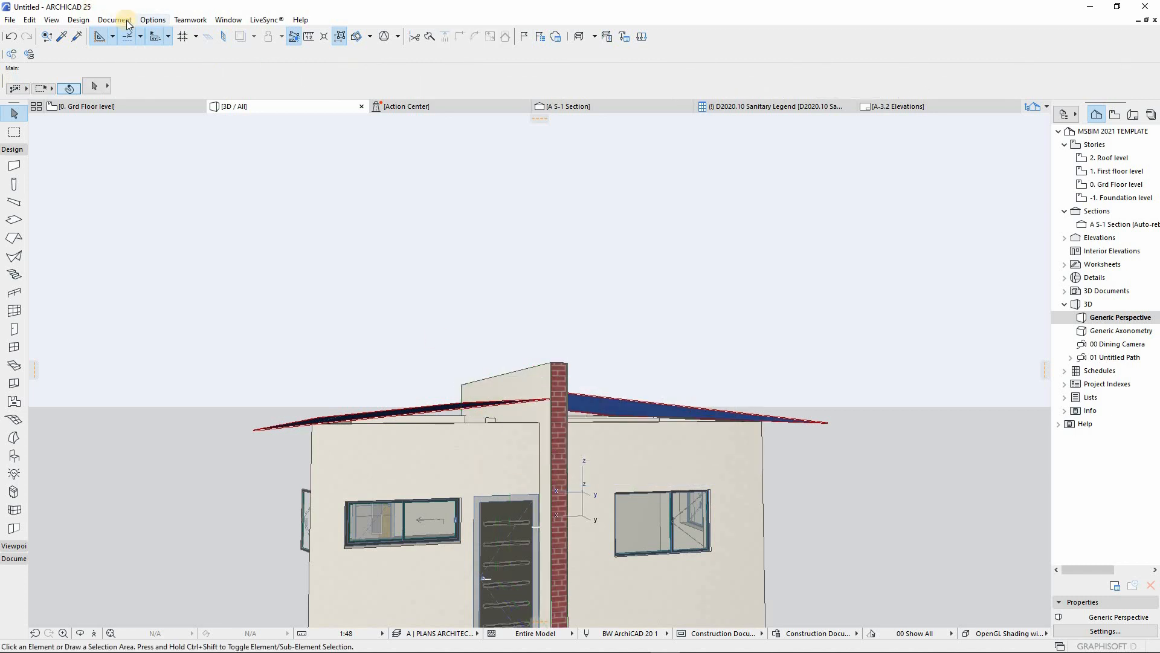
With the Surface Painter, sample the plastered front wall's surface and paint it on the ground floor central wall's brick end face
{"action": "left_click", "coordinate": [115, 20]}
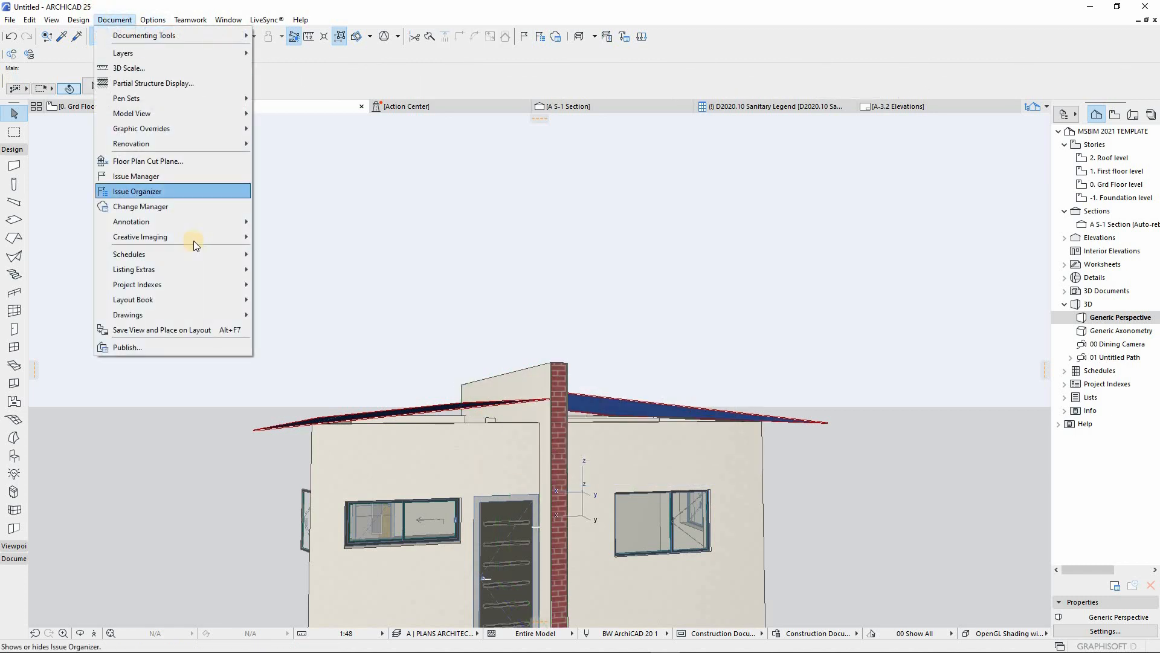
{"action": "mouse_move", "coordinate": [193, 238]}
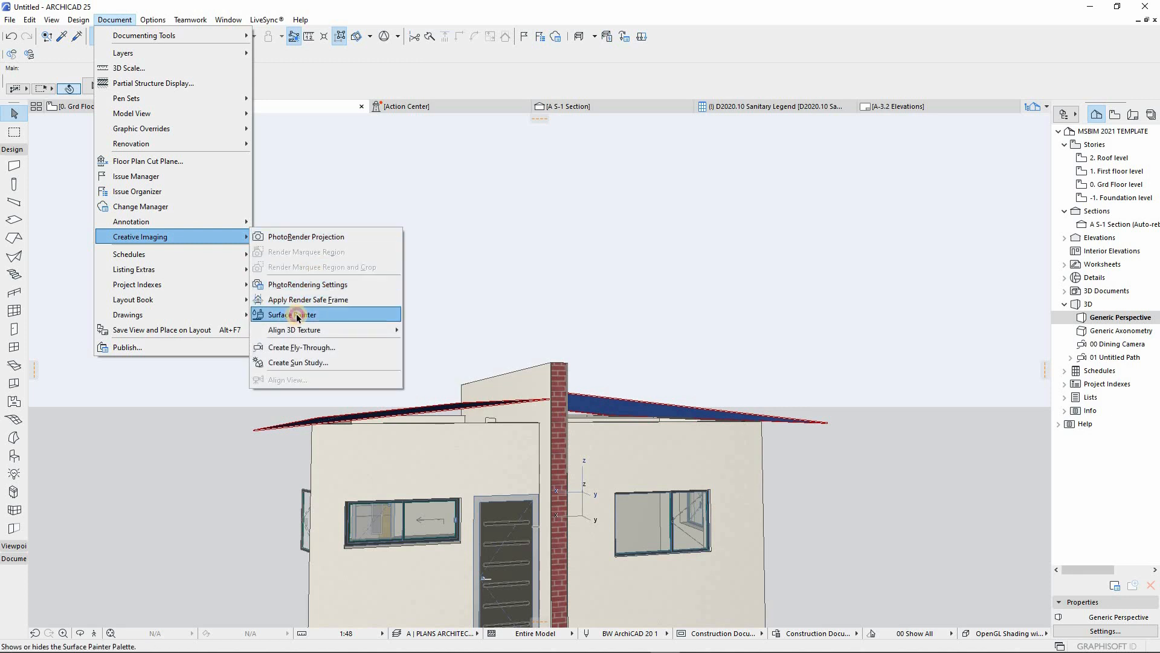
{"action": "left_click", "coordinate": [302, 314]}
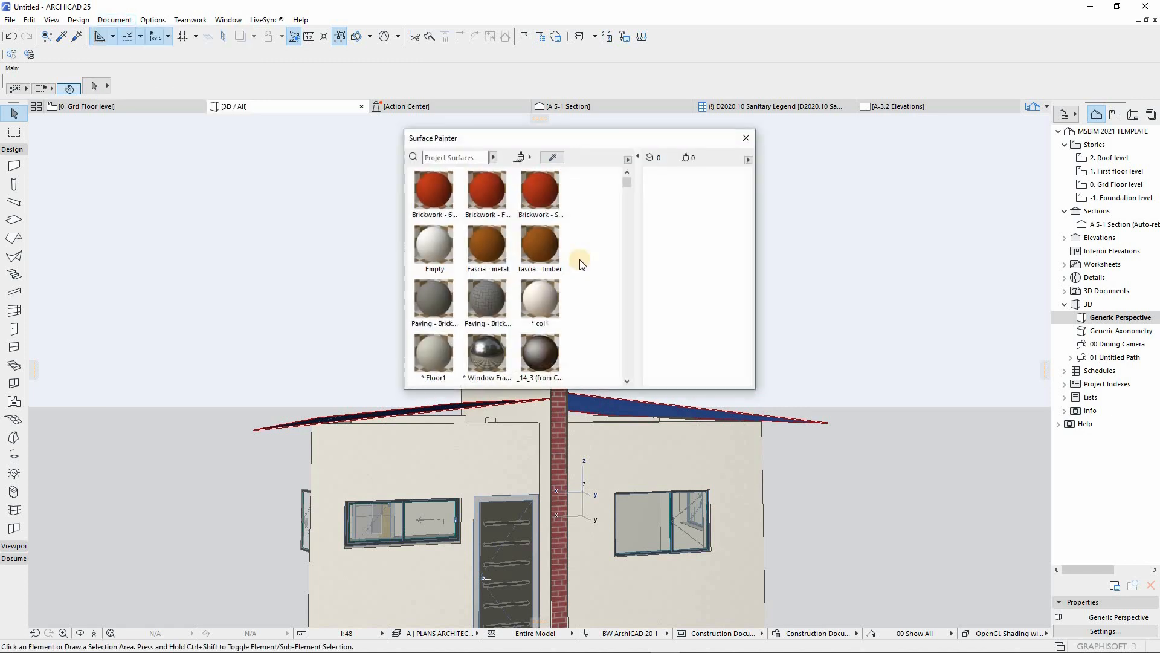
{"action": "left_click", "coordinate": [552, 157]}
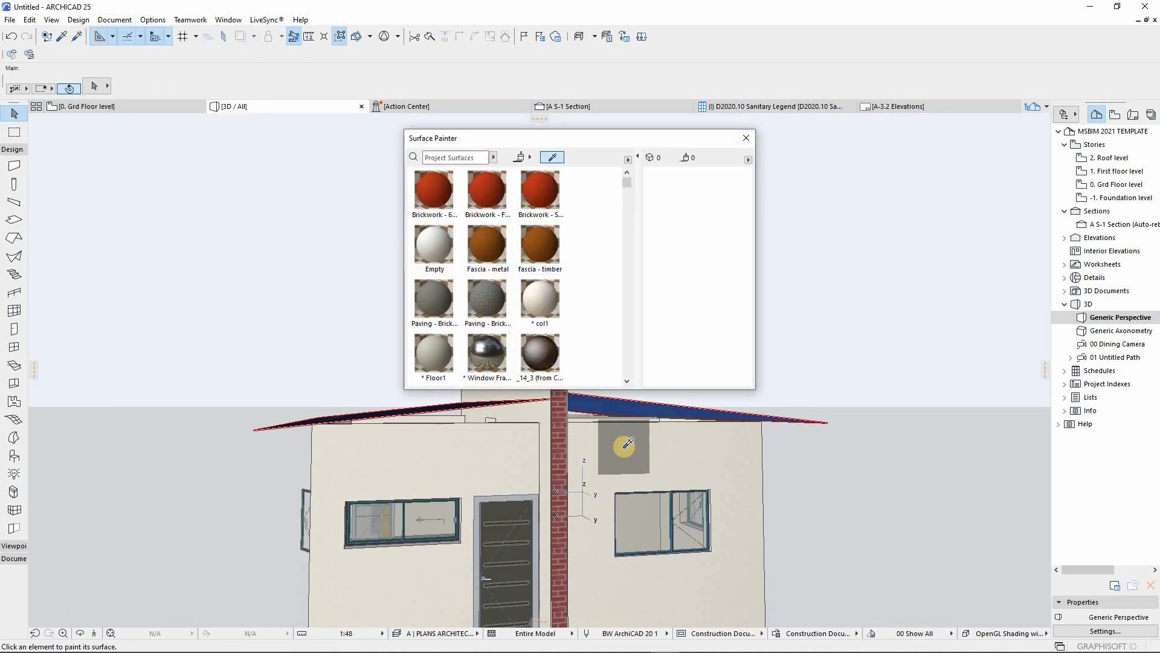
{"action": "left_click", "coordinate": [601, 447]}
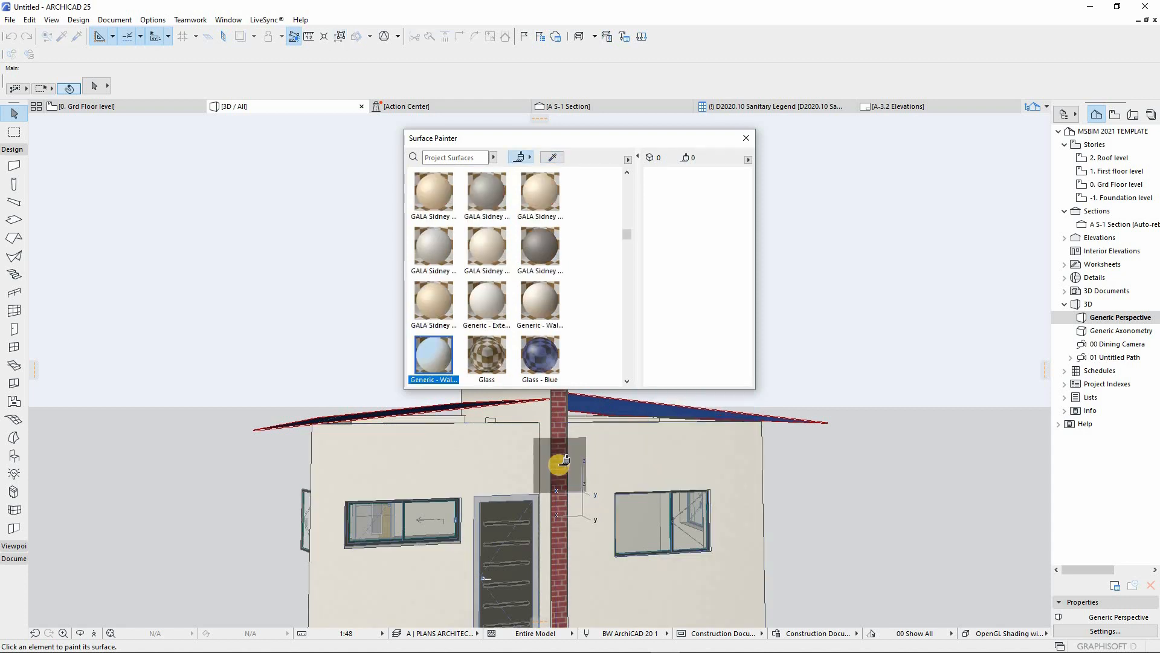
{"action": "left_click", "coordinate": [561, 460]}
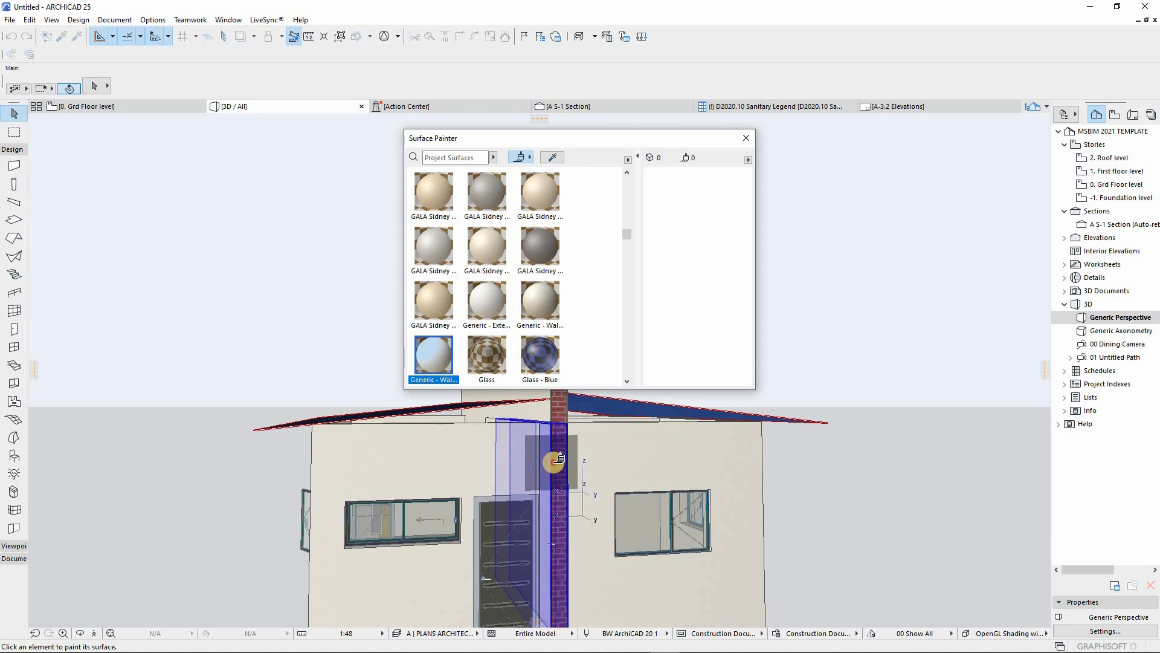
{"action": "left_click", "coordinate": [554, 462]}
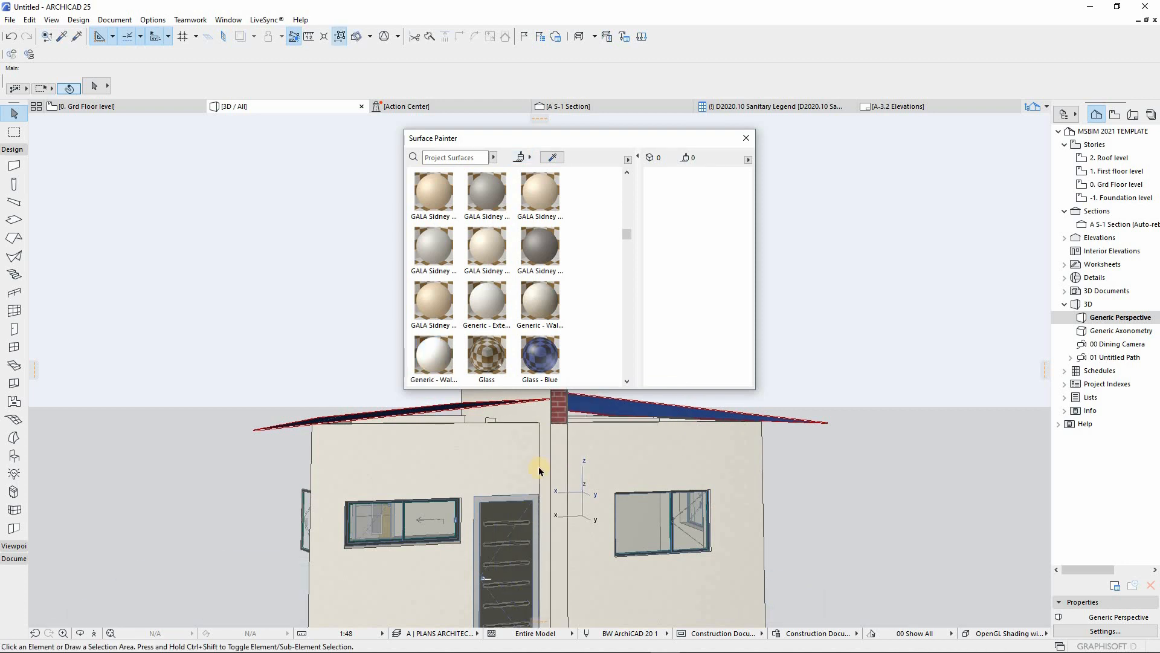
Paint the raised wall's brick end face above the roofs with the same Generic wall surface
{"action": "middle_click_drag", "start_coordinate": [540, 471], "coordinate": [532, 411], "text": "shift"}
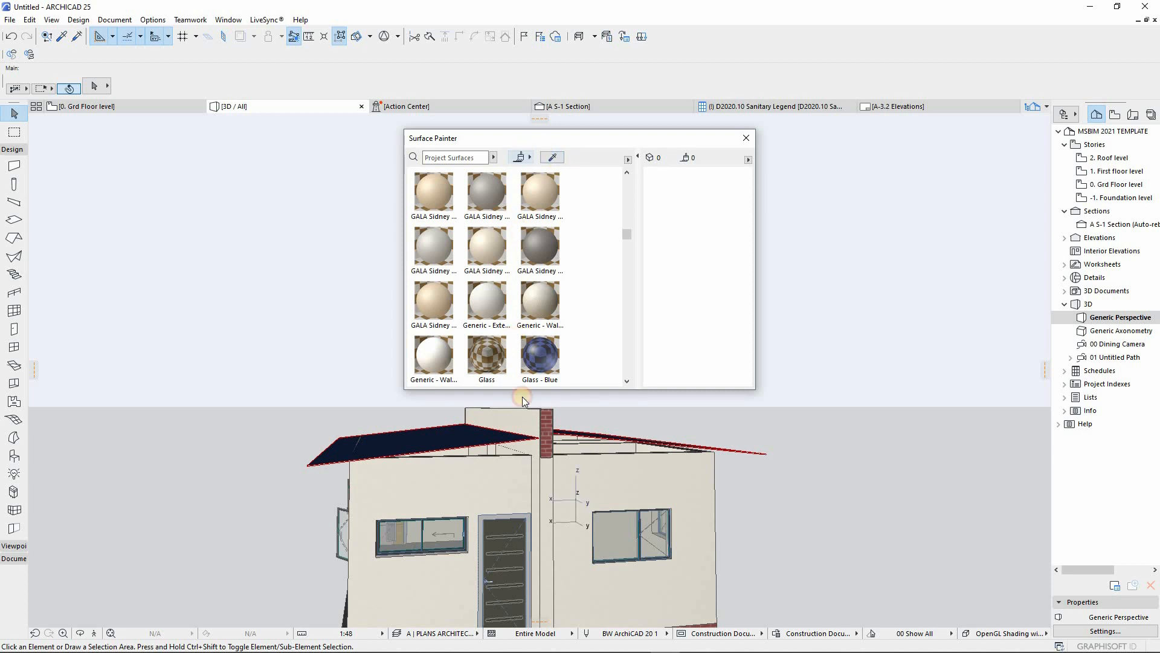
{"action": "left_click", "coordinate": [433, 359]}
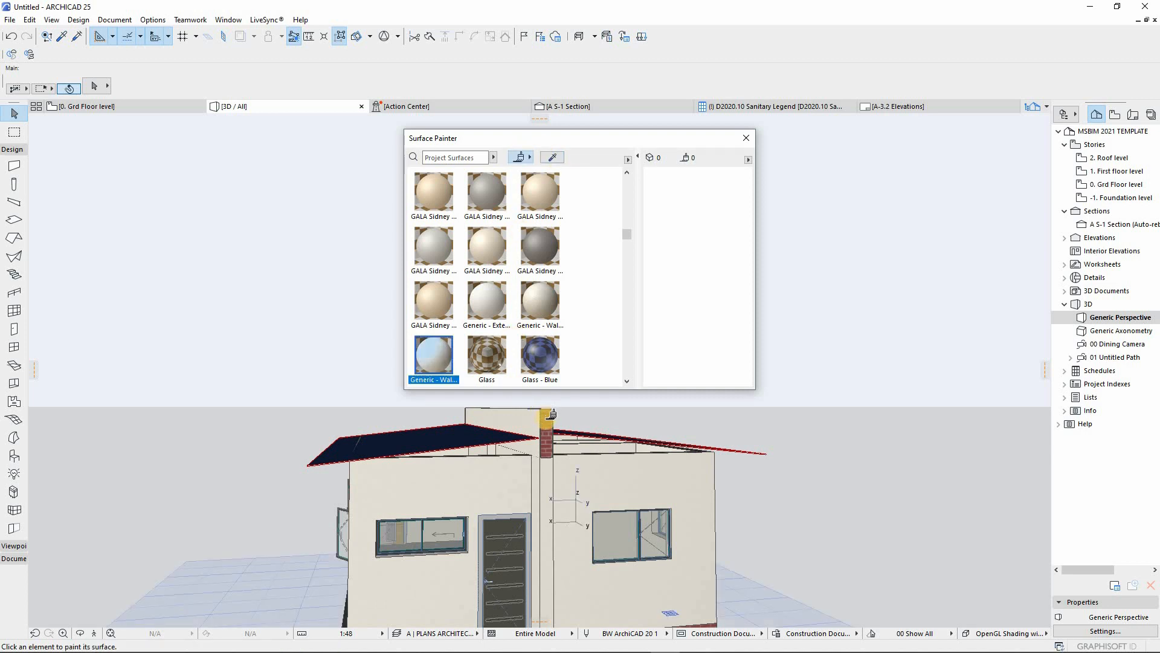
{"action": "left_click", "coordinate": [585, 483]}
{"action": "scroll", "coordinate": [570, 492], "scroll_direction": "down", "scroll_amount": 3}
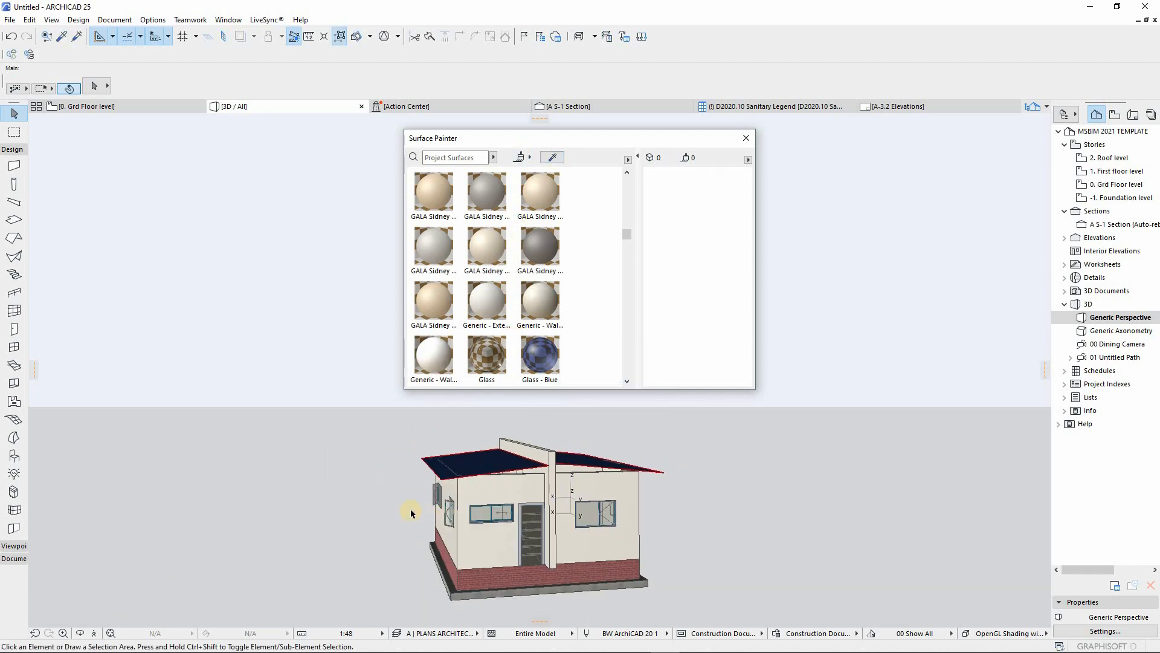
{"action": "middle_click_drag", "start_coordinate": [381, 506], "coordinate": [531, 465], "text": "shift"}
{"action": "scroll", "coordinate": [538, 499], "scroll_direction": "up", "scroll_amount": 2}
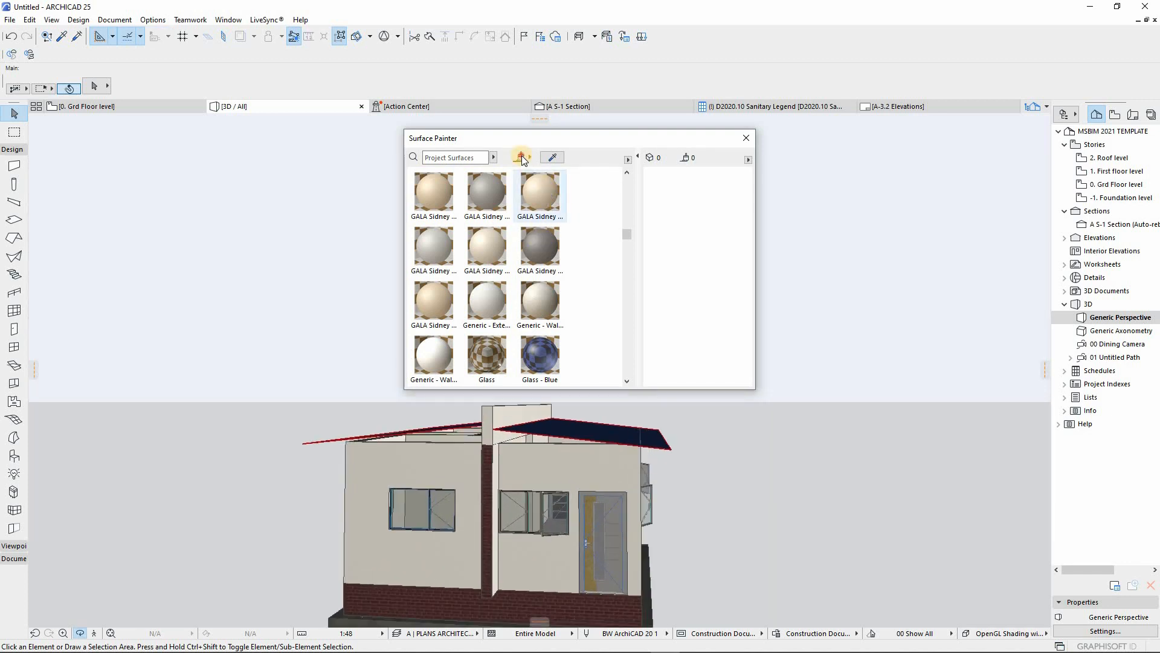
Paint the remaining brick end face of the ground floor central wall with the Generic wall surface and close the Surface Painter
{"action": "left_click", "coordinate": [520, 158]}
{"action": "left_click", "coordinate": [487, 475]}
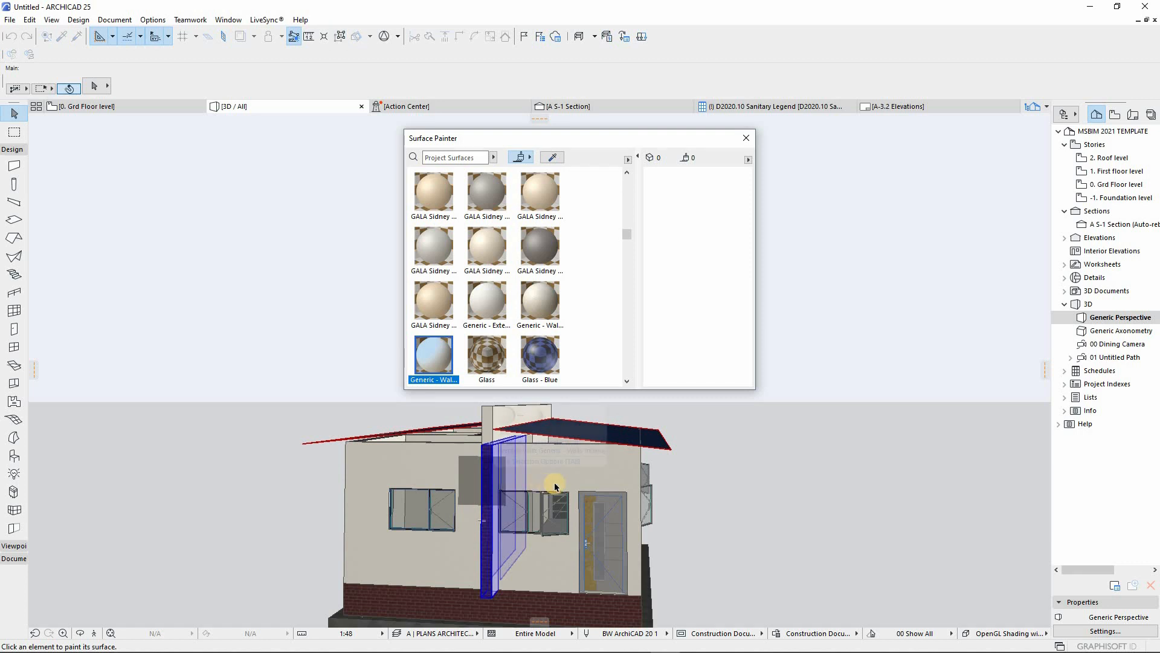
{"action": "left_click", "coordinate": [745, 140]}
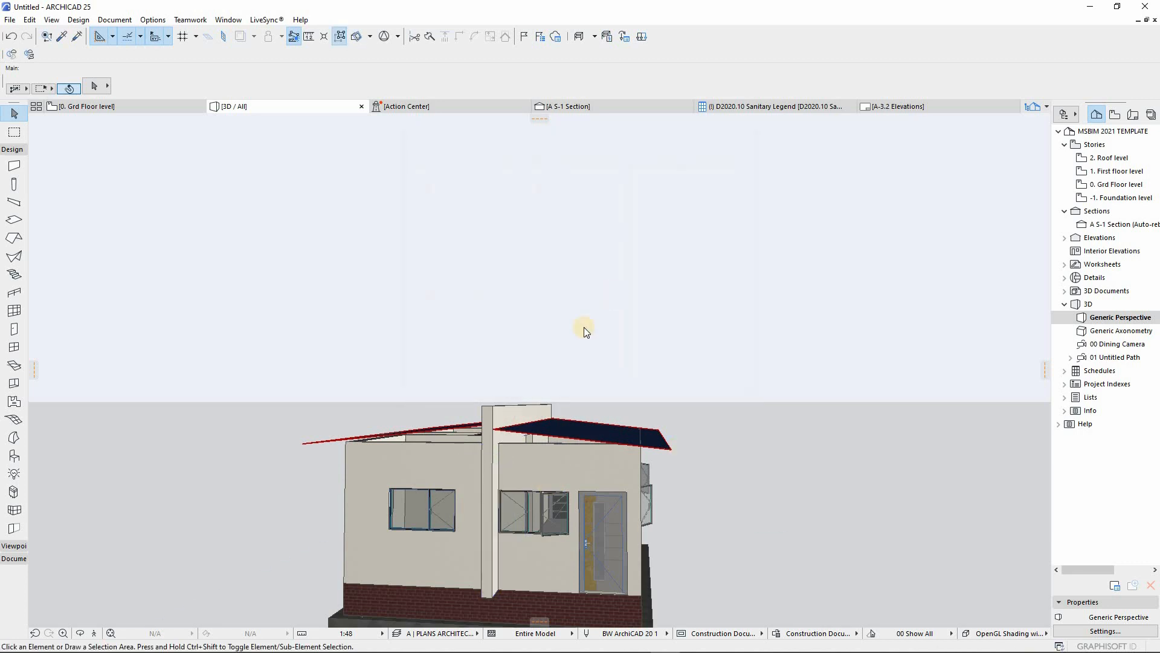
Select the front and rear exterior walls and stretch their height to the top of the raised central wall, a top offset of 800 mm
{"action": "mouse_move", "coordinate": [578, 377]}
{"action": "middle_mouse_down", "text": "shift"}
{"action": "mouse_move", "coordinate": [717, 313]}
{"action": "mouse_move", "coordinate": [417, 347]}
{"action": "mouse_move", "coordinate": [709, 308]}
{"action": "mouse_move", "coordinate": [593, 383]}
{"action": "mouse_move", "coordinate": [652, 379]}
{"action": "mouse_move", "coordinate": [741, 396]}
{"action": "mouse_move", "coordinate": [462, 397]}
{"action": "mouse_move", "coordinate": [494, 497]}
{"action": "middle_mouse_up", "text": "shift"}
{"action": "scroll", "coordinate": [495, 475], "scroll_direction": "up", "scroll_amount": 3}
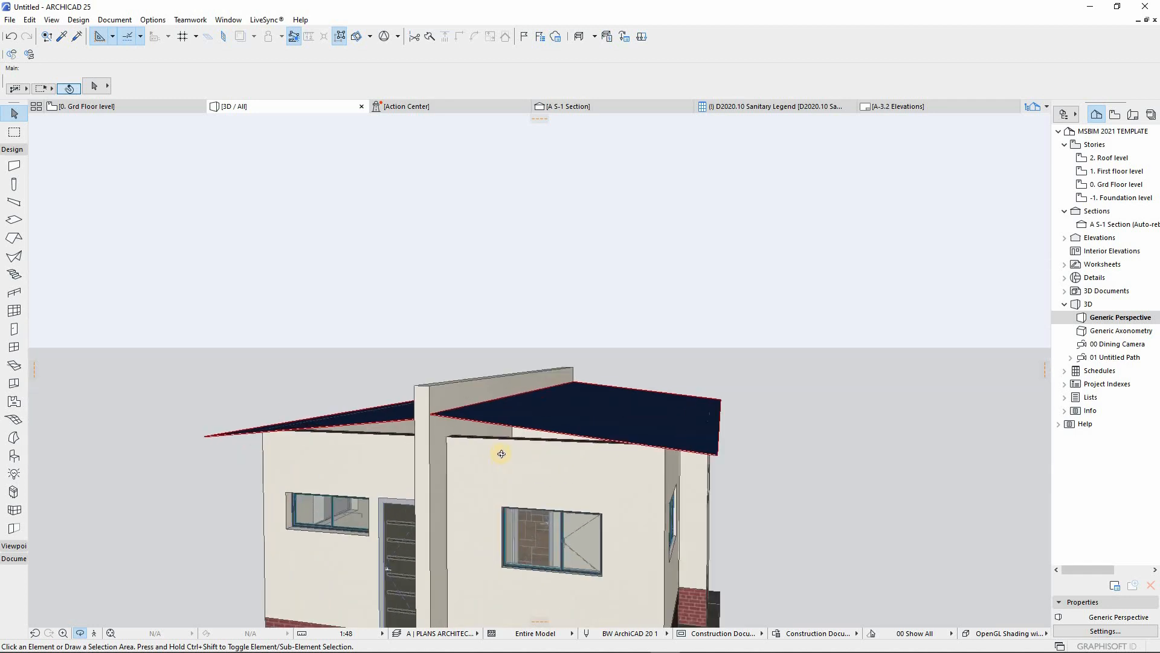
{"action": "left_click", "coordinate": [487, 454]}
{"action": "middle_click_drag", "start_coordinate": [472, 457], "coordinate": [509, 486], "text": "shift"}
{"action": "left_click", "coordinate": [518, 475], "text": "shift"}
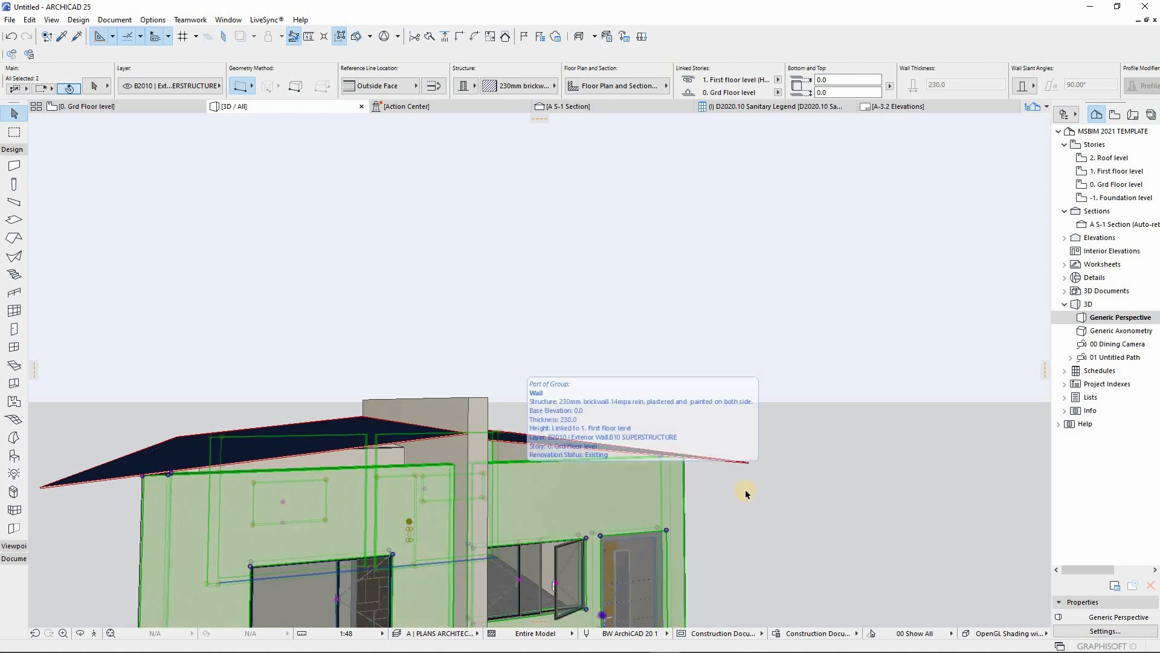
{"action": "left_click", "coordinate": [661, 455]}
{"action": "left_click", "coordinate": [524, 281]}
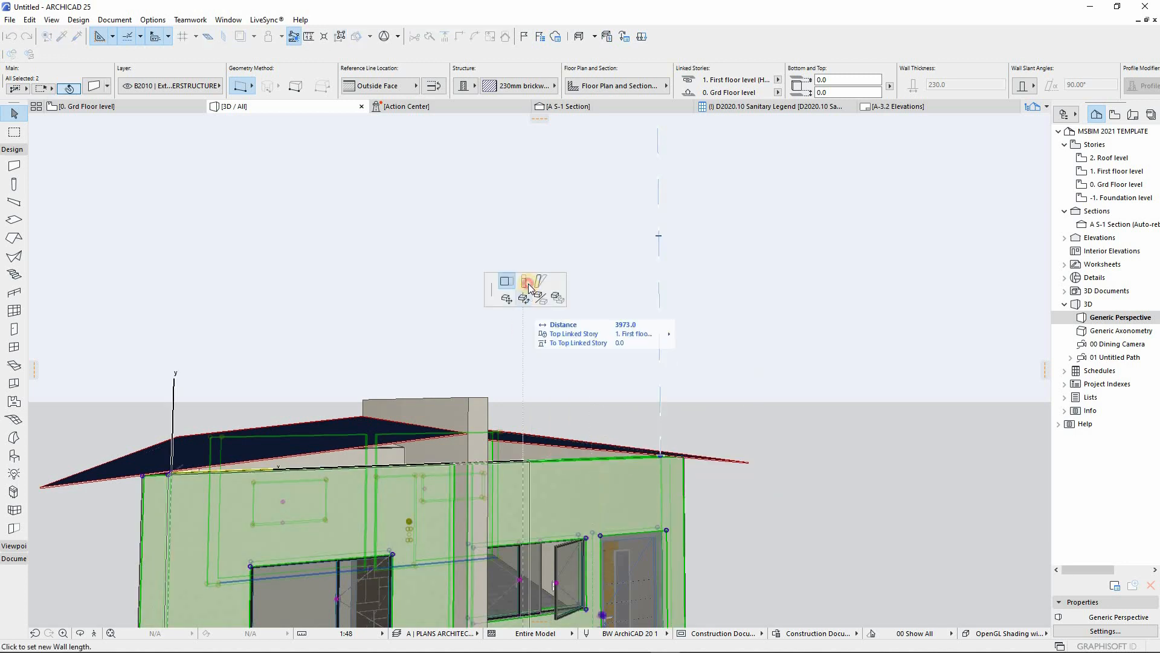
{"action": "left_click", "coordinate": [550, 396]}
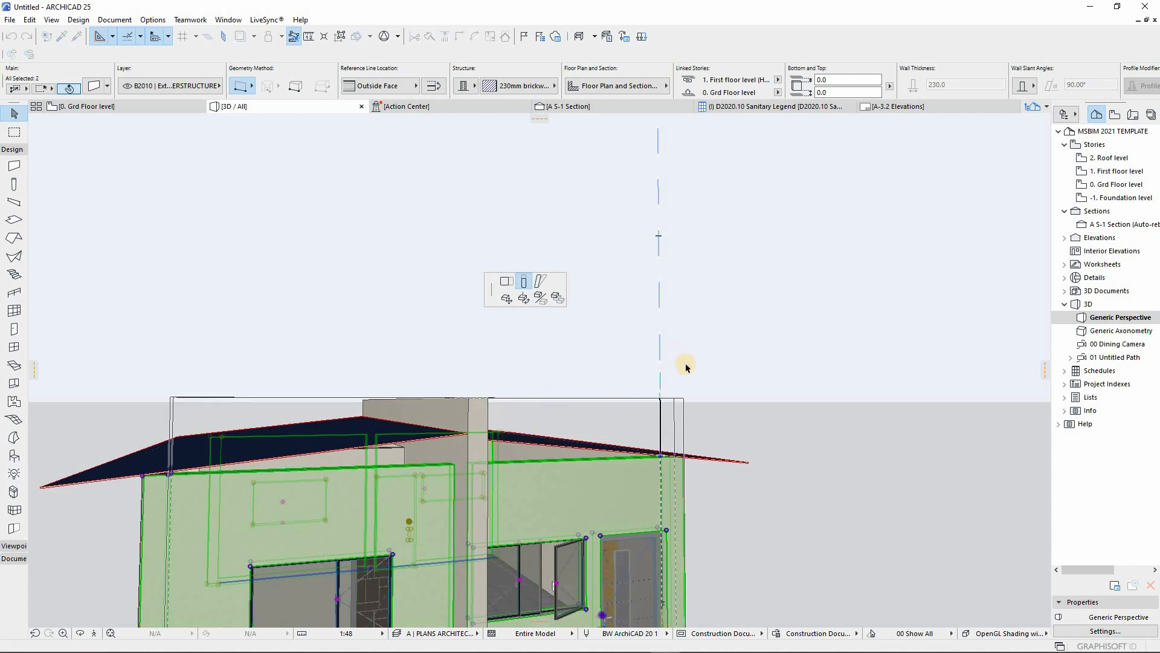
Trim the rear exterior wall with the dark panelled door to the roof plane above it, keeping the part below the roof
{"action": "key", "text": "o"}
{"action": "left_click_drag", "start_coordinate": [751, 408], "coordinate": [410, 394]}
{"action": "scroll", "coordinate": [607, 409], "scroll_direction": "down", "scroll_amount": 3}
{"action": "left_click_drag", "start_coordinate": [606, 409], "coordinate": [353, 419]}
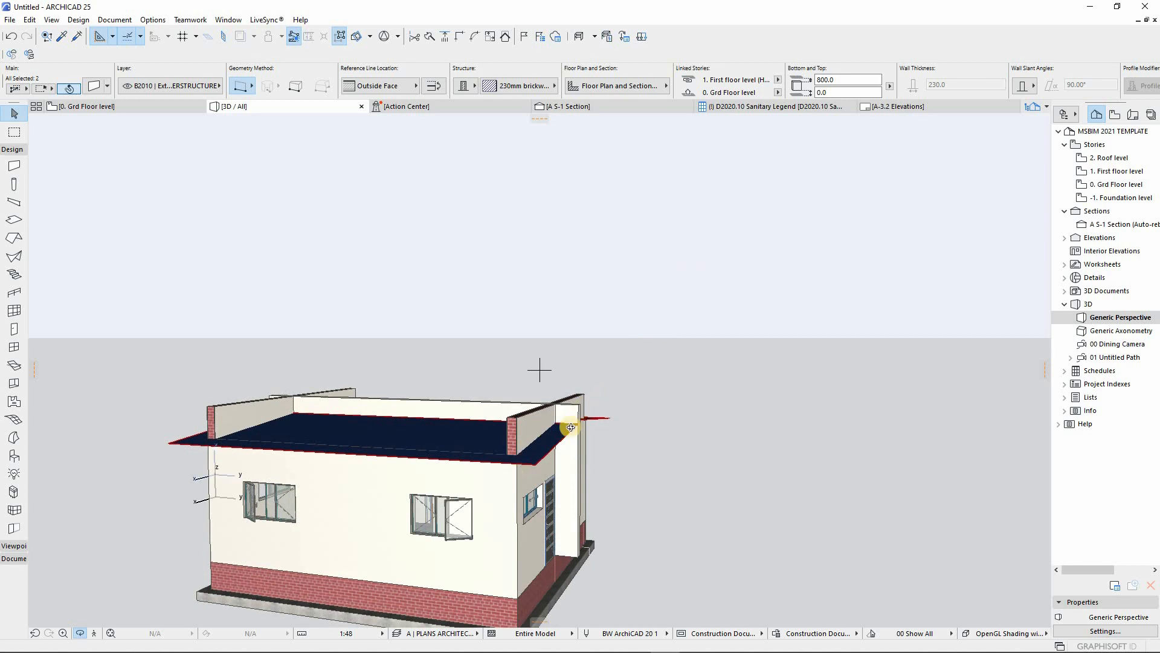
{"action": "scroll", "coordinate": [574, 424], "scroll_direction": "up", "scroll_amount": 2}
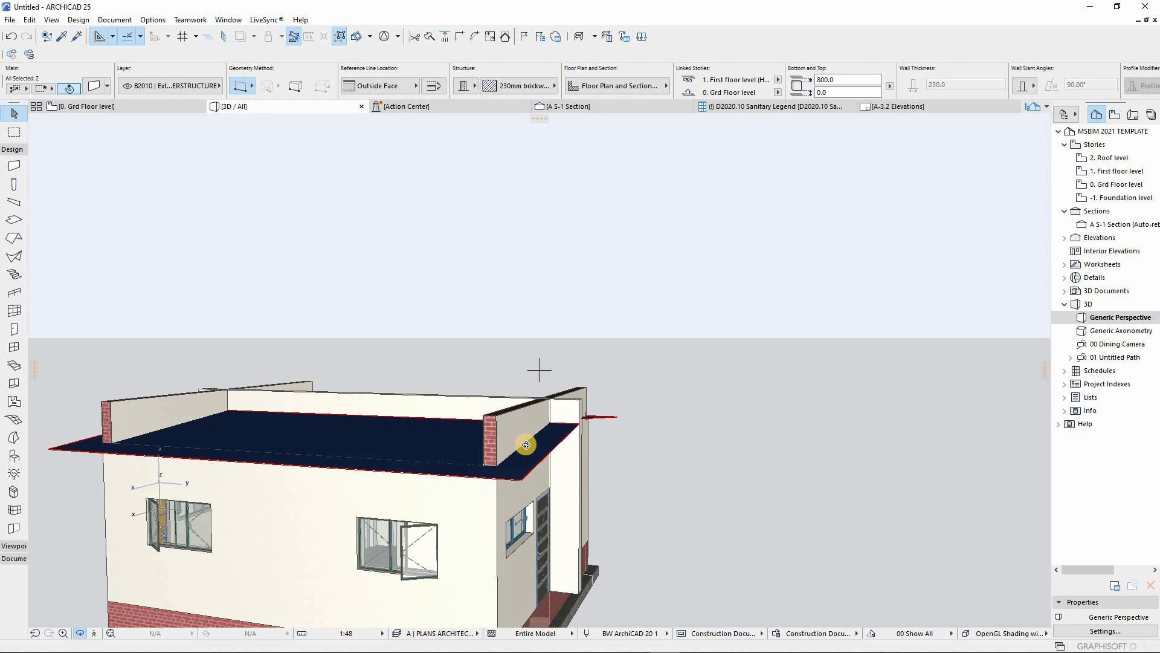
{"action": "key", "text": "Escape"}
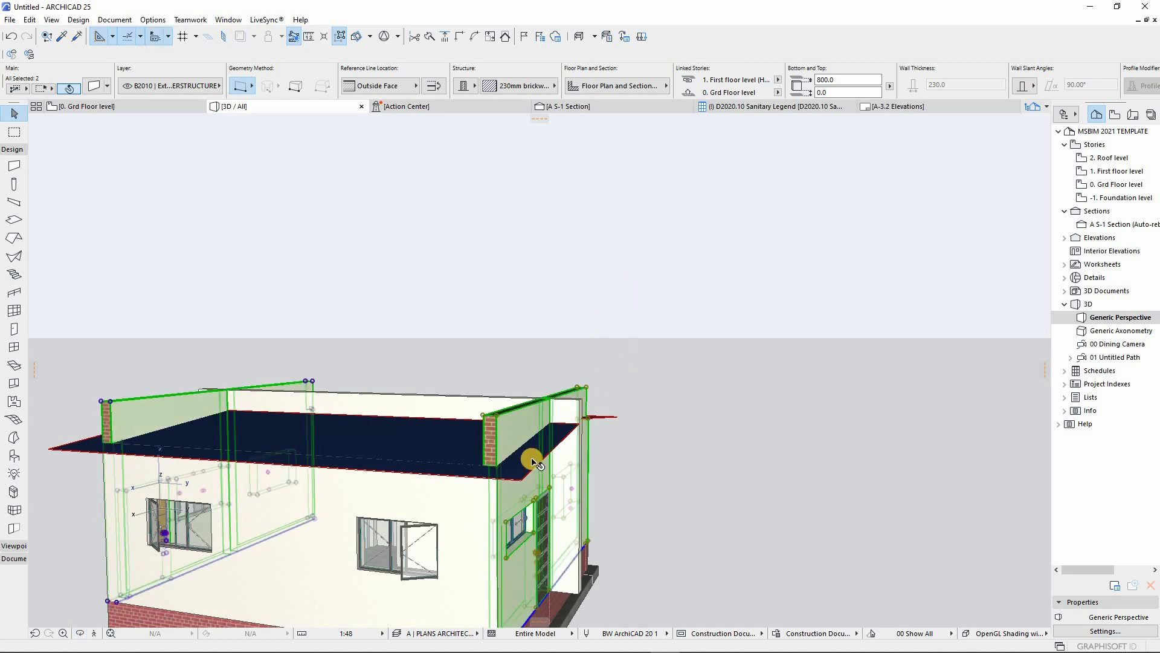
{"action": "left_click", "coordinate": [525, 413]}
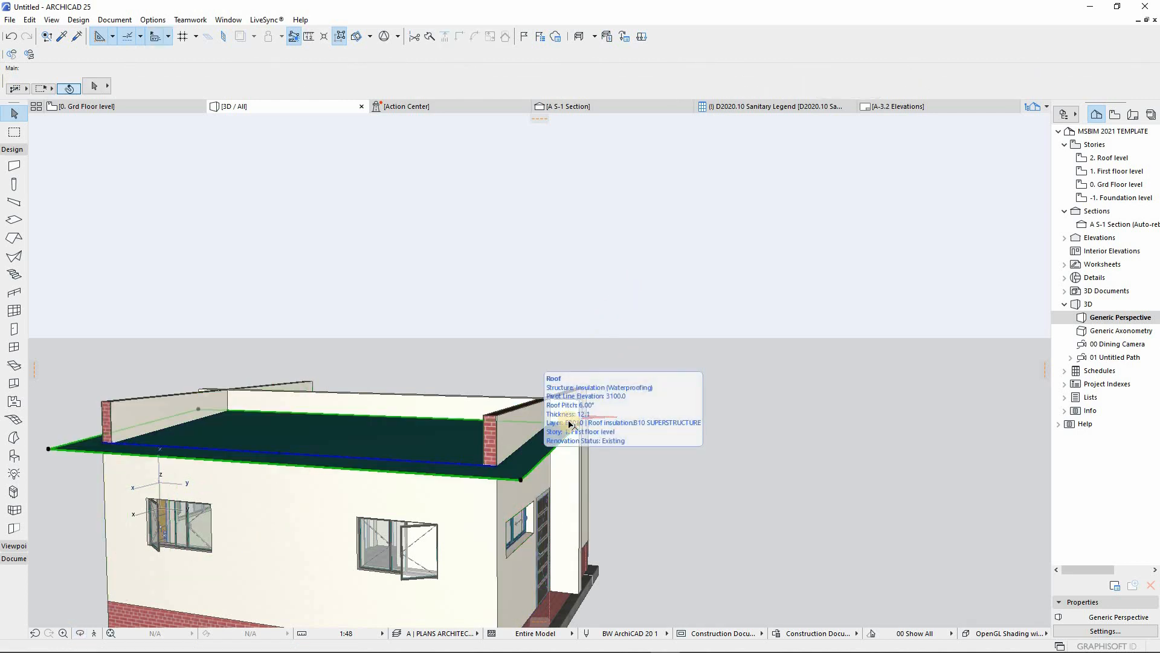
{"action": "left_click", "coordinate": [526, 416]}
{"action": "left_click", "coordinate": [571, 404]}
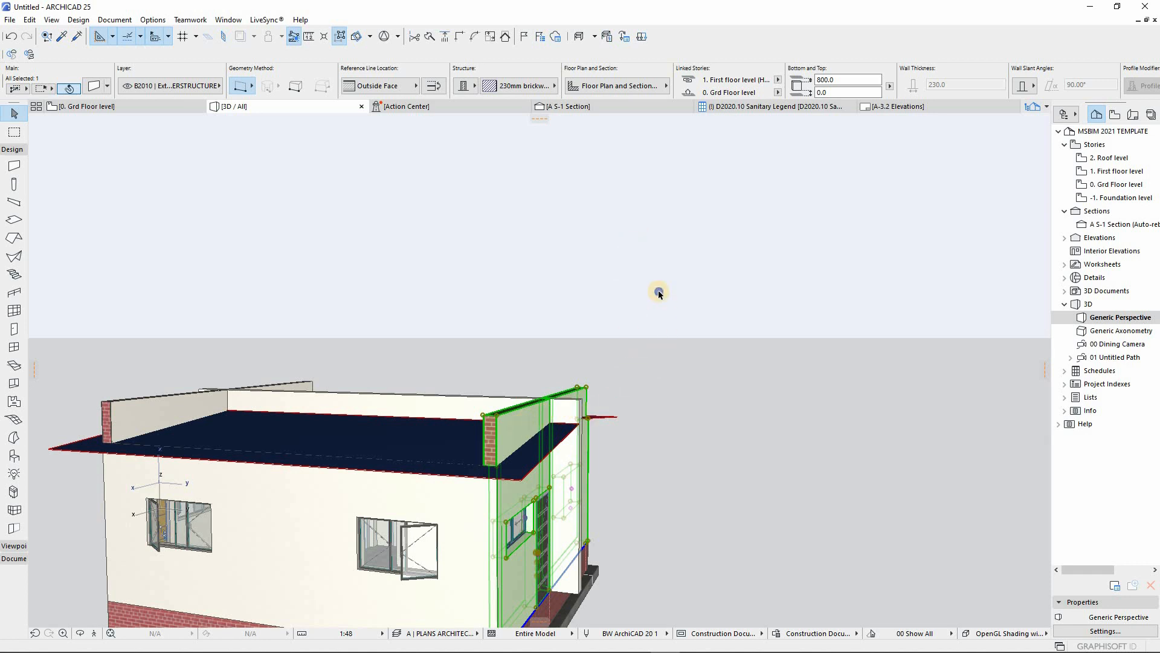
{"action": "right_click", "coordinate": [714, 432]}
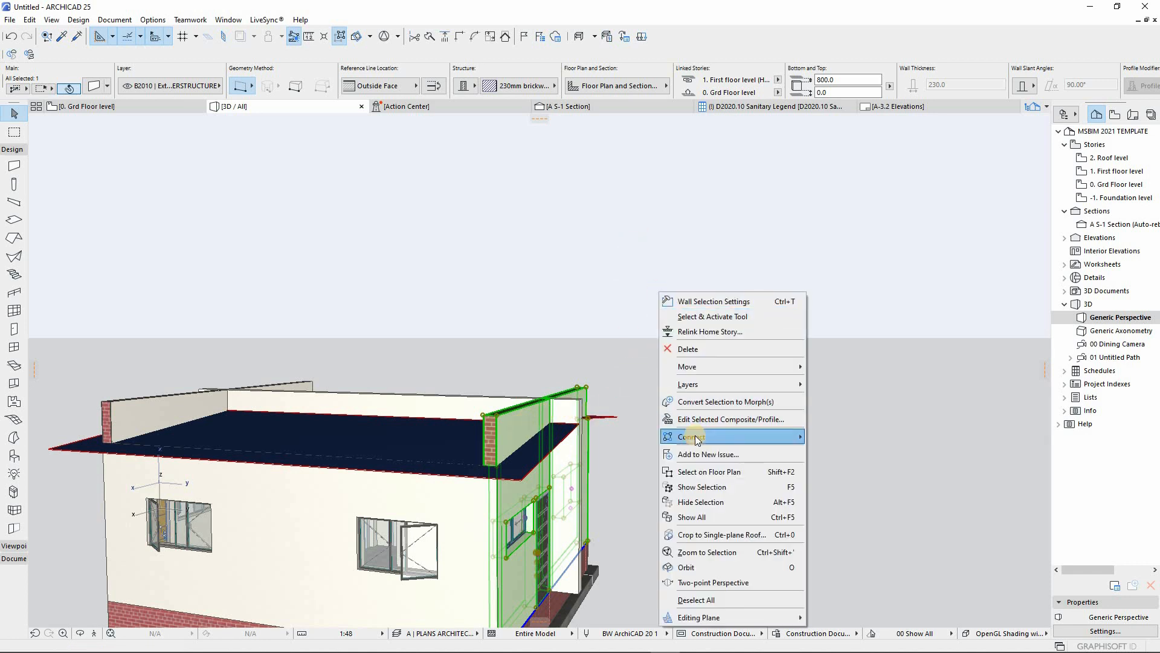
{"action": "mouse_move", "coordinate": [780, 446]}
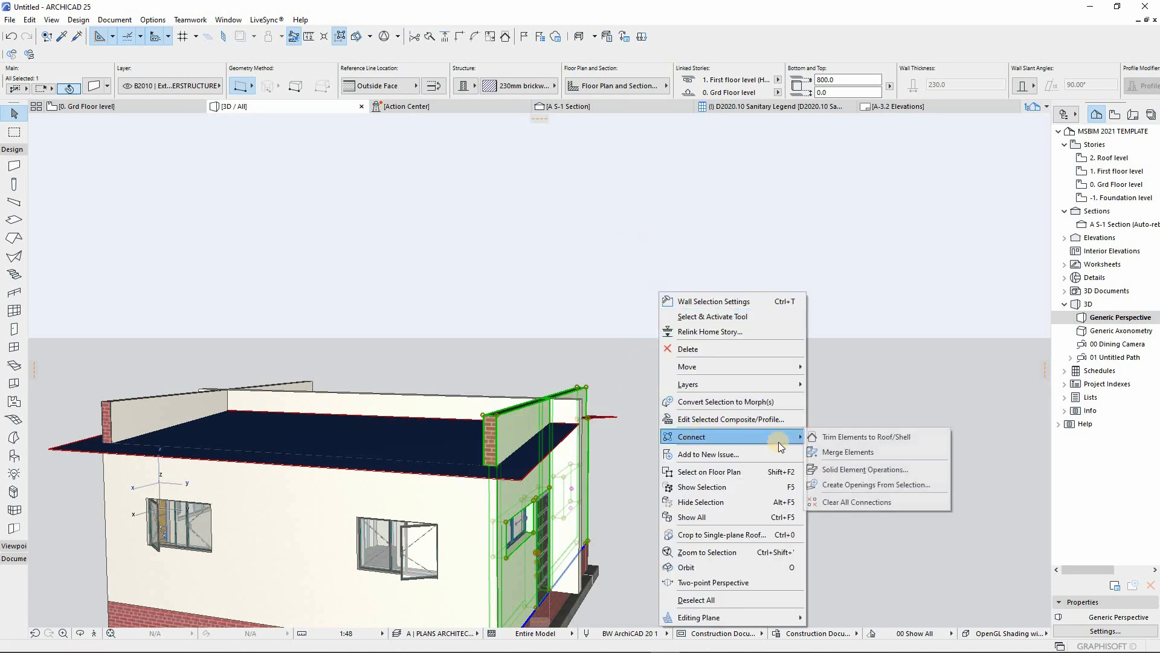
{"action": "left_click", "coordinate": [856, 438]}
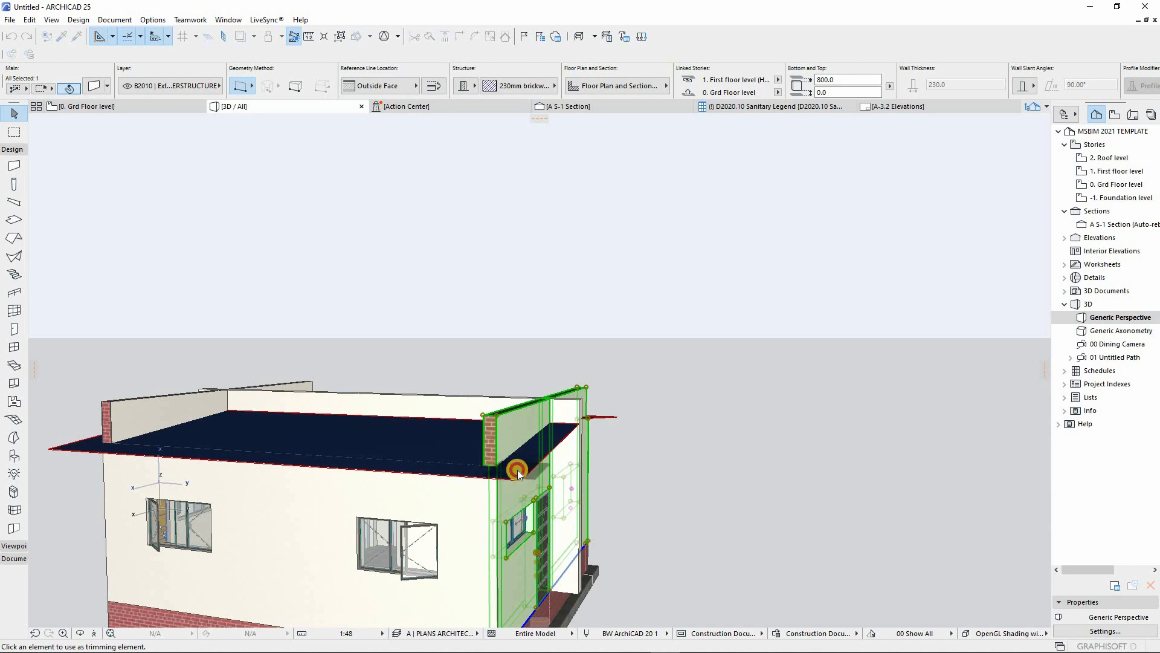
{"action": "left_click", "coordinate": [519, 502]}
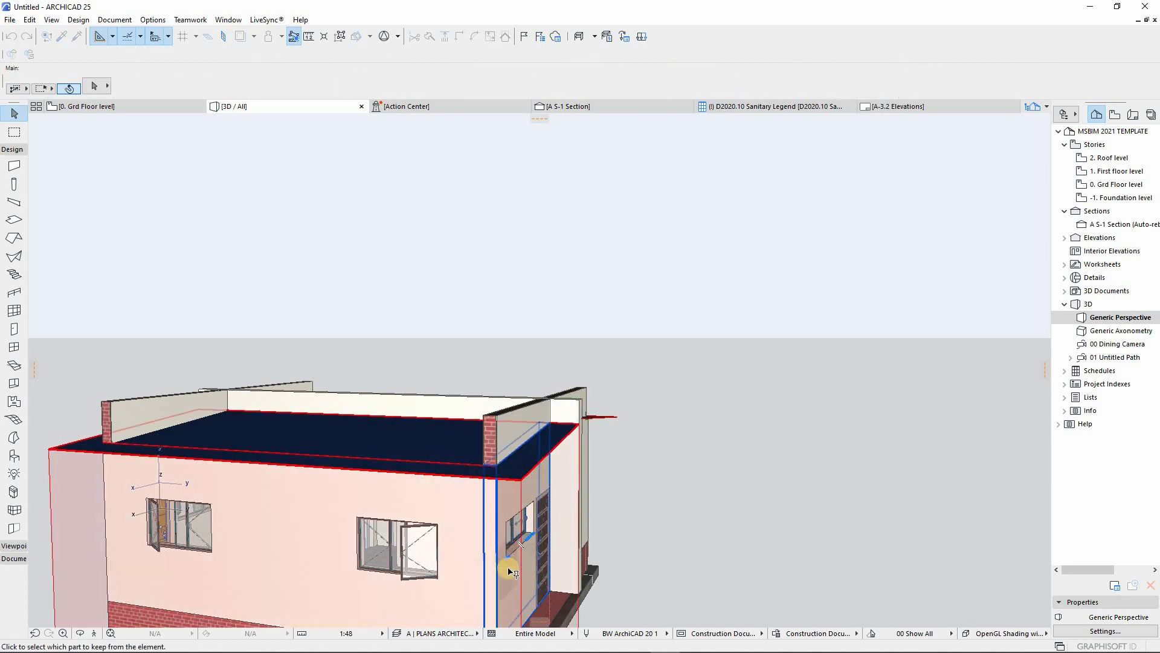
{"action": "left_click", "coordinate": [509, 570]}
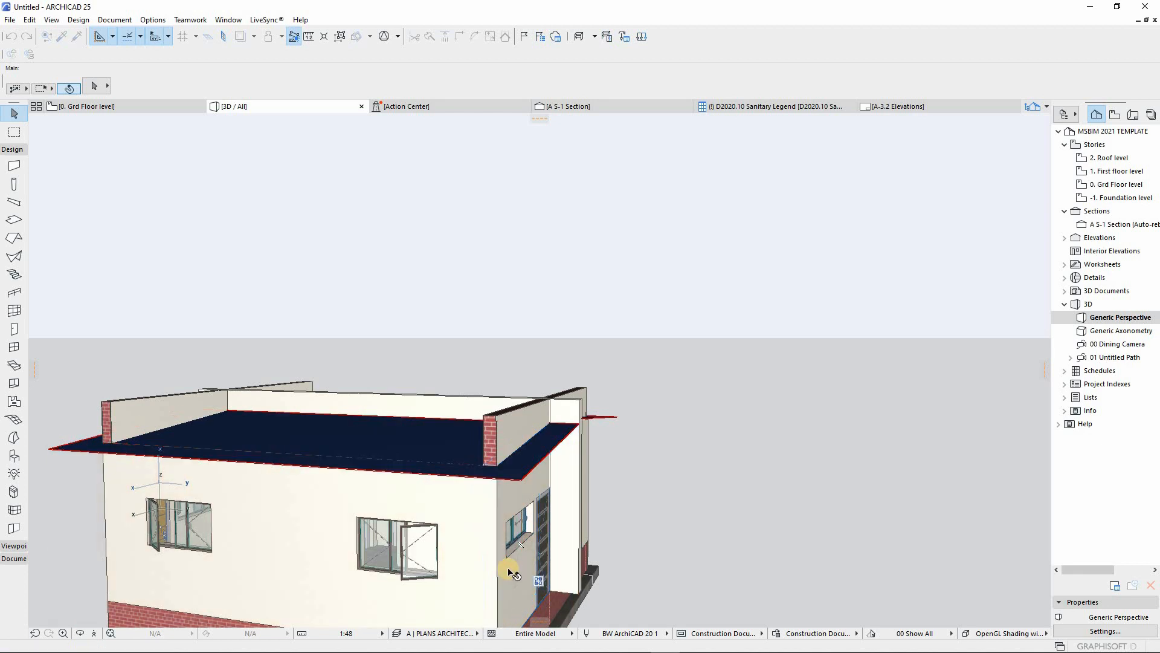
{"action": "left_click", "coordinate": [506, 534]}
{"action": "scroll", "coordinate": [423, 399], "scroll_direction": "down", "scroll_amount": 2}
{"action": "scroll", "coordinate": [655, 504], "scroll_direction": "up", "scroll_amount": 3}
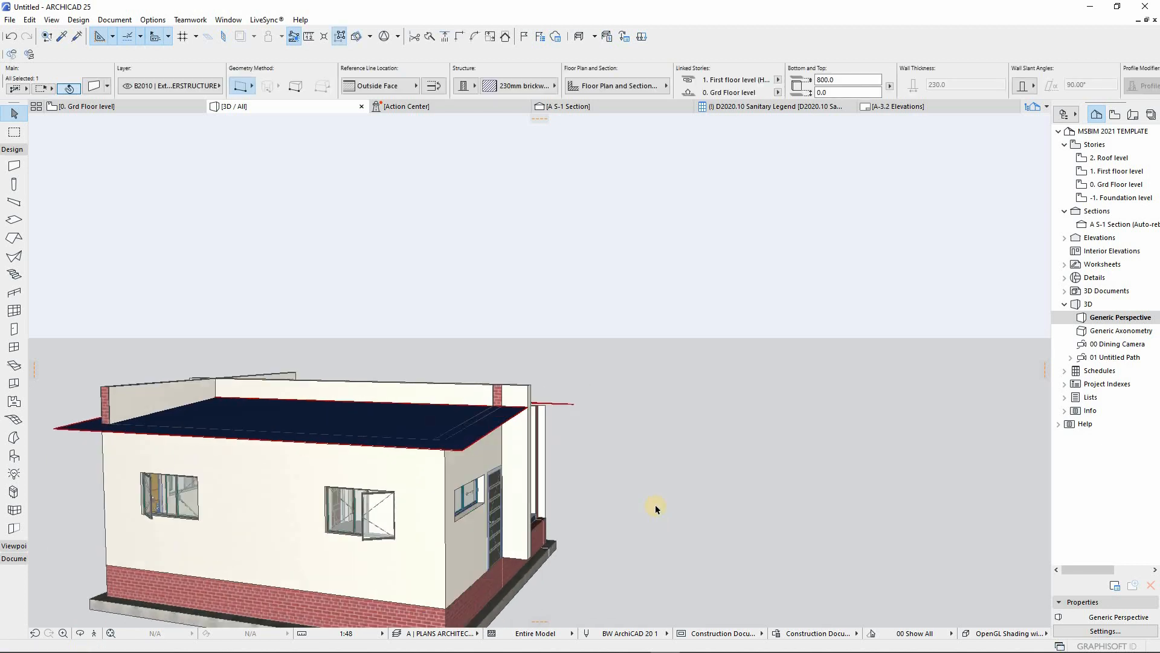
{"action": "left_click", "coordinate": [636, 420]}
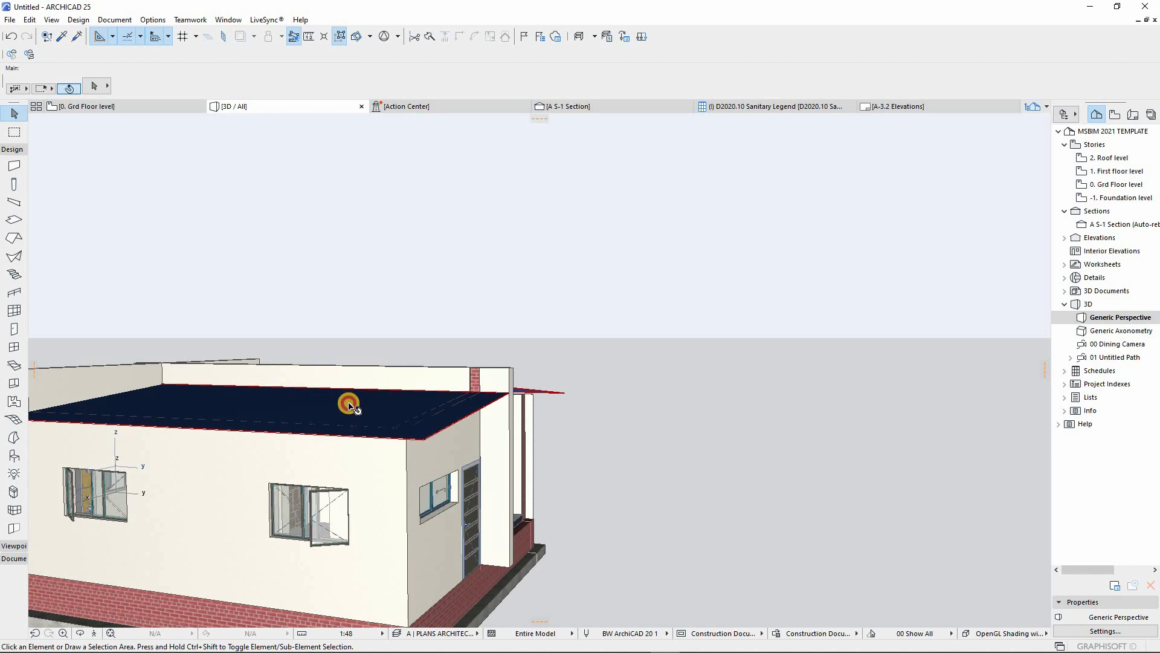
Try moving the roof plane above the trimmed wall about 357 mm straight up, and undo the move
{"action": "left_click", "coordinate": [352, 391]}
{"action": "scroll", "coordinate": [428, 398], "scroll_direction": "up", "scroll_amount": 1}
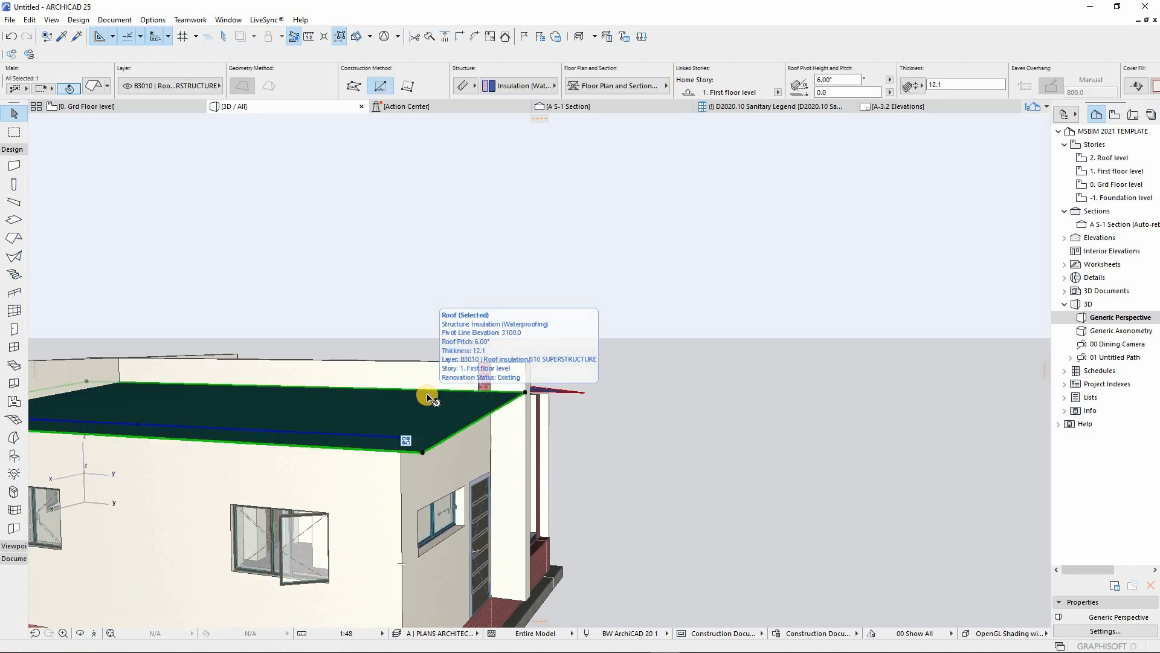
{"action": "middle_click_drag", "start_coordinate": [452, 435], "coordinate": [590, 453], "text": "shift"}
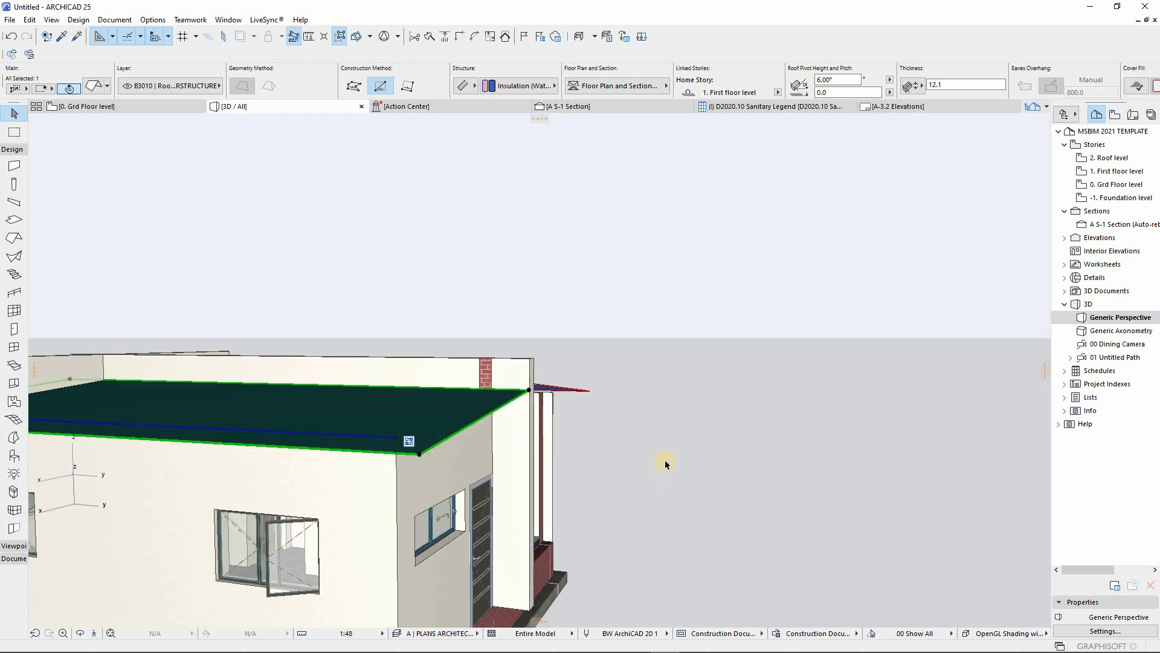
{"action": "key", "text": "ctrl+d"}
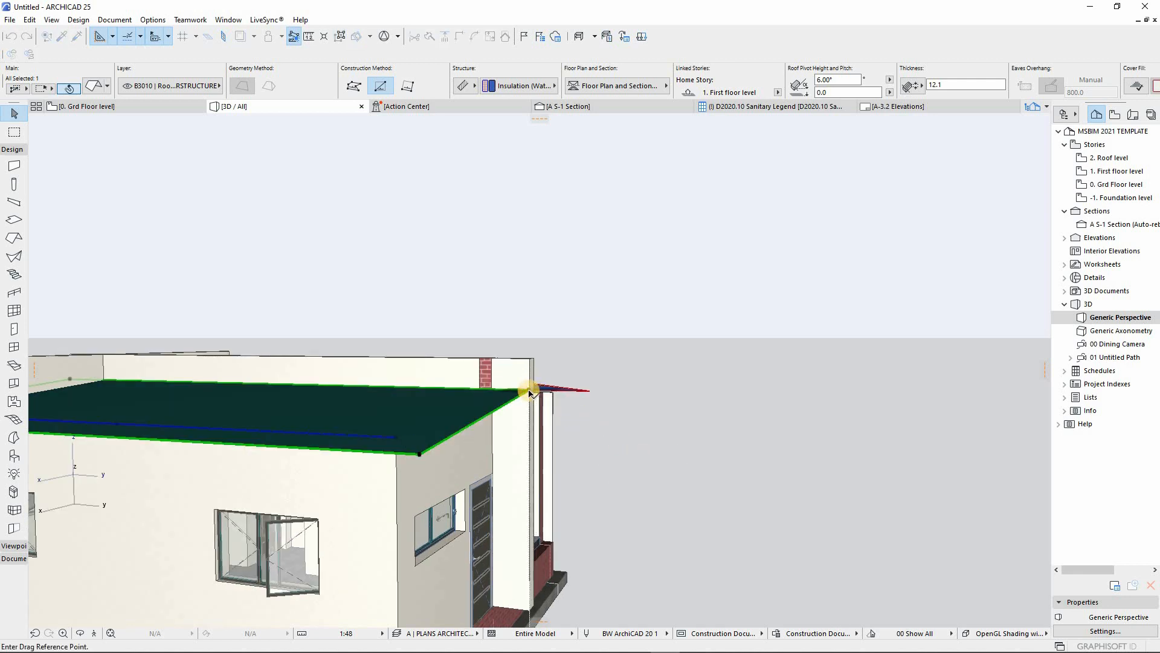
{"action": "left_click", "coordinate": [531, 382]}
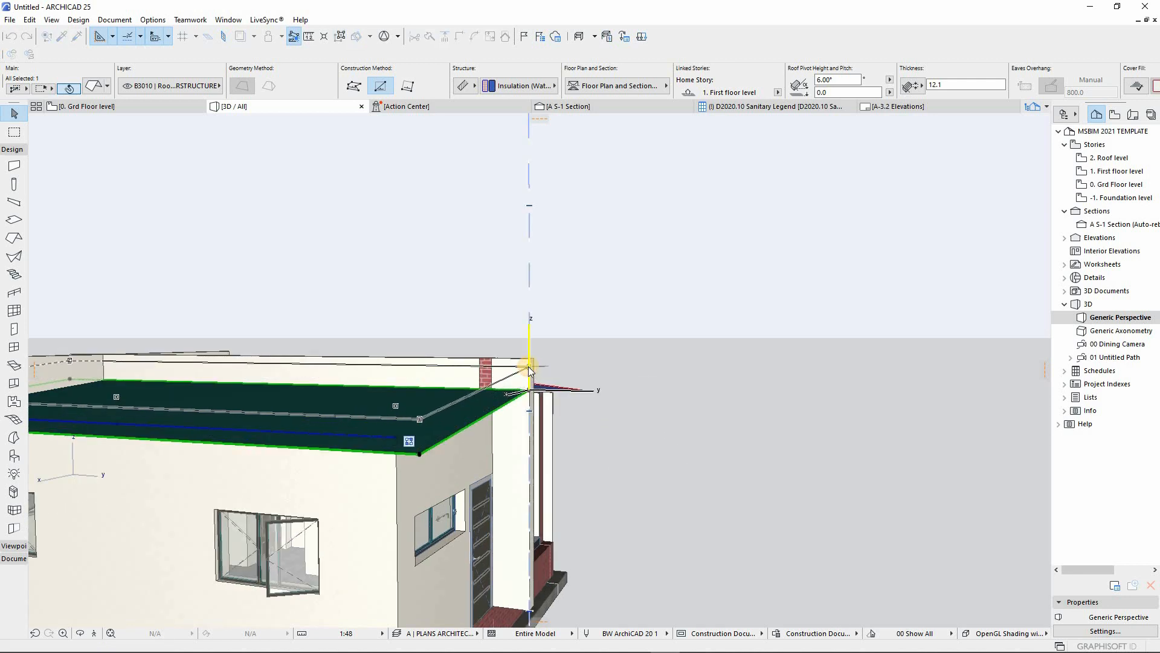
{"action": "left_click", "coordinate": [529, 369]}
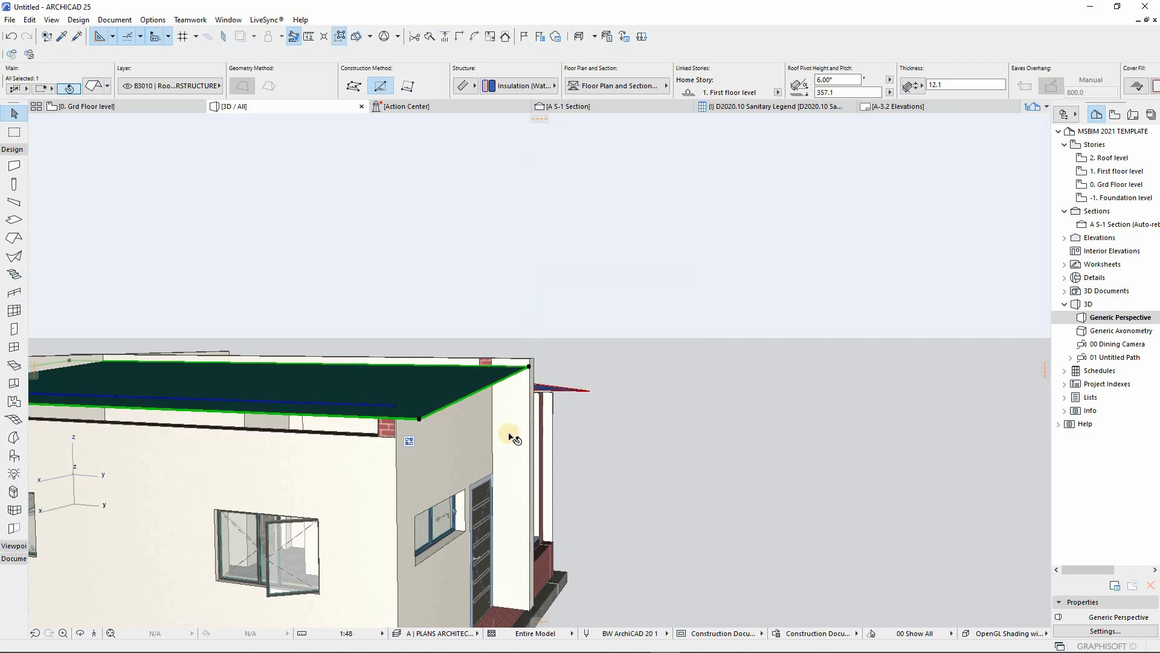
{"action": "middle_click_drag", "start_coordinate": [480, 447], "coordinate": [478, 418], "text": "shift"}
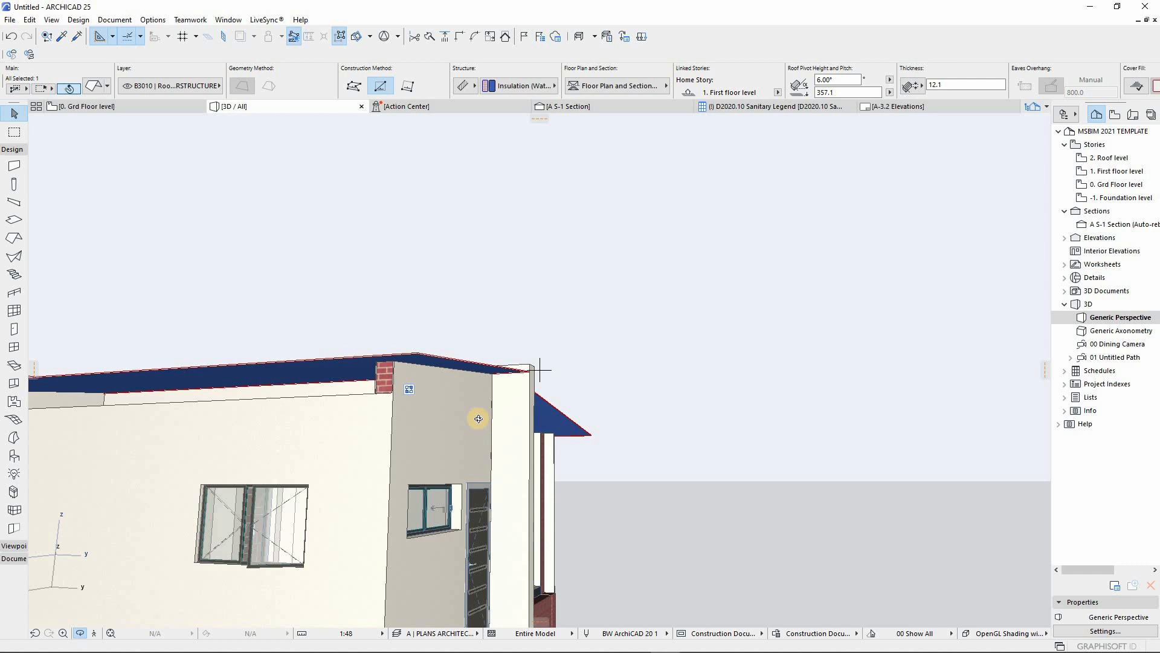
{"action": "key", "text": "ctrl+z"}
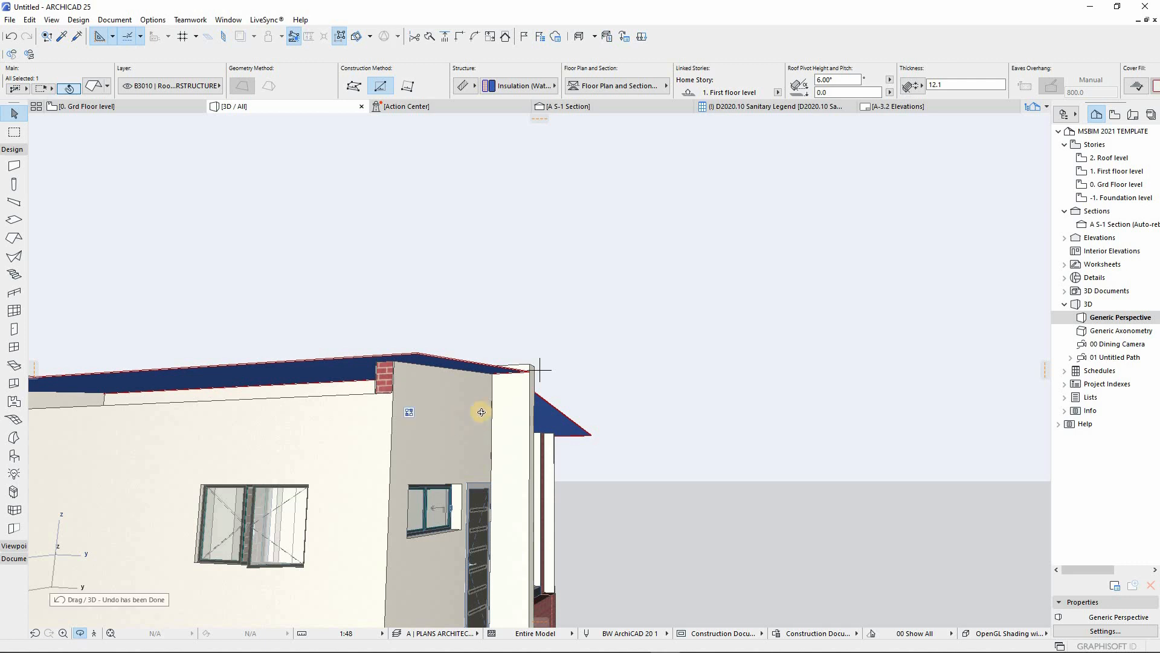
Trim the front exterior wall with the entrance door to the same roof plane, keeping the part below the roof
{"action": "middle_click_drag", "start_coordinate": [582, 454], "coordinate": [404, 457], "text": "shift"}
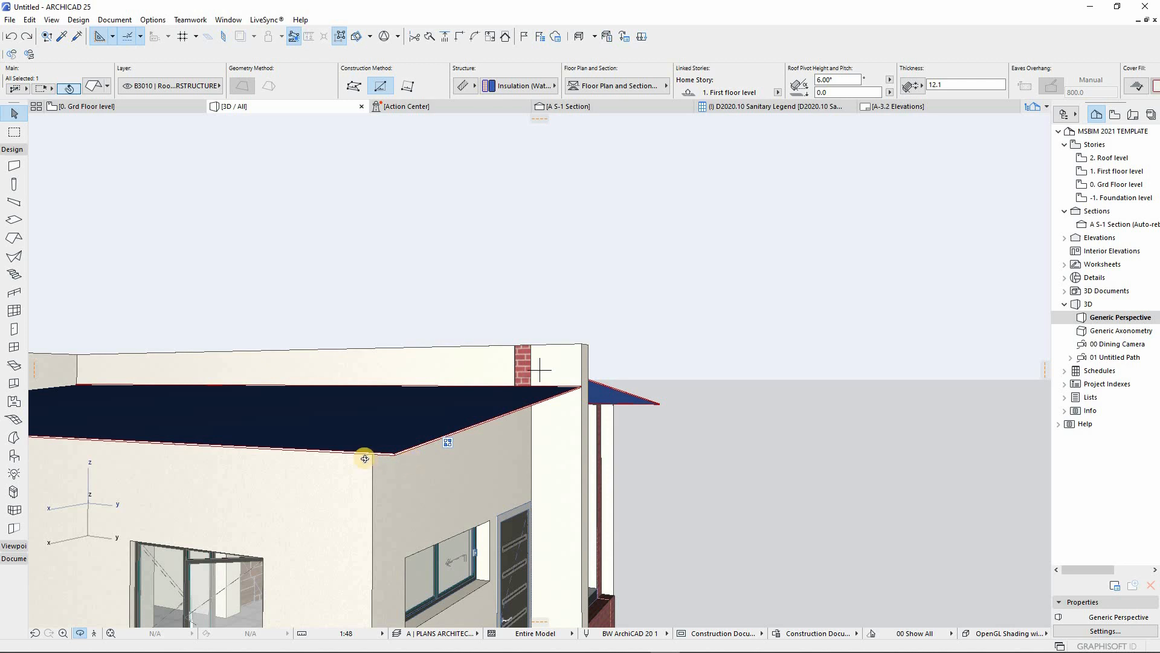
{"action": "middle_click_drag", "start_coordinate": [364, 459], "coordinate": [337, 322], "text": "shift"}
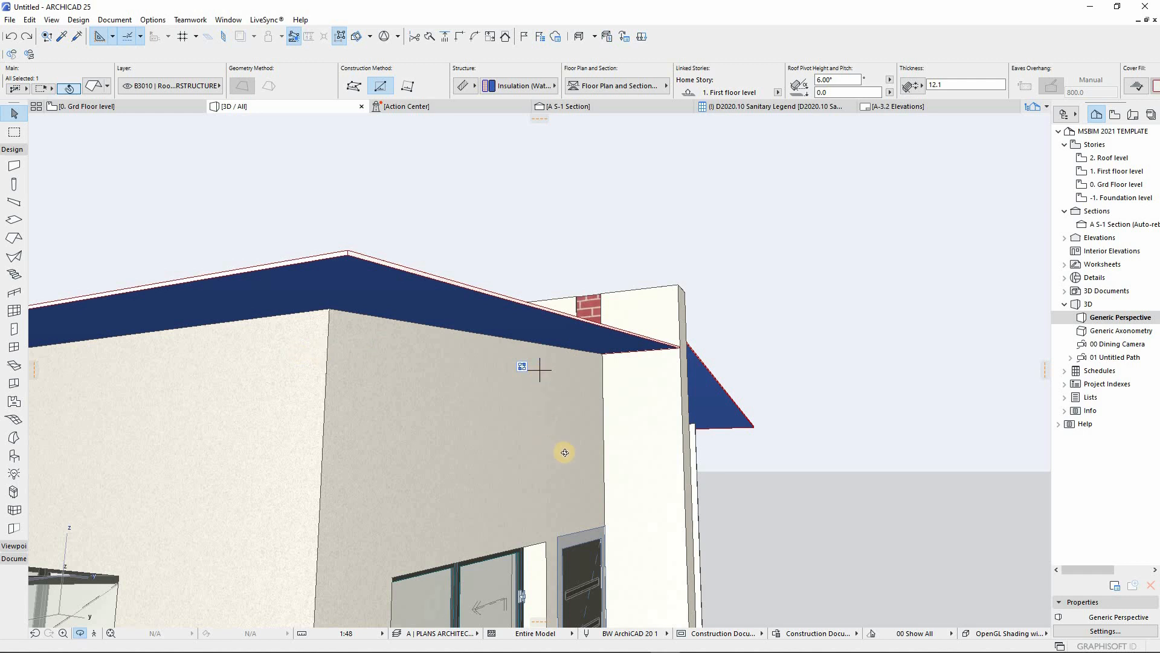
{"action": "middle_click_drag", "start_coordinate": [562, 454], "coordinate": [308, 435], "text": "shift"}
{"action": "scroll", "coordinate": [624, 437], "scroll_direction": "down", "scroll_amount": 5}
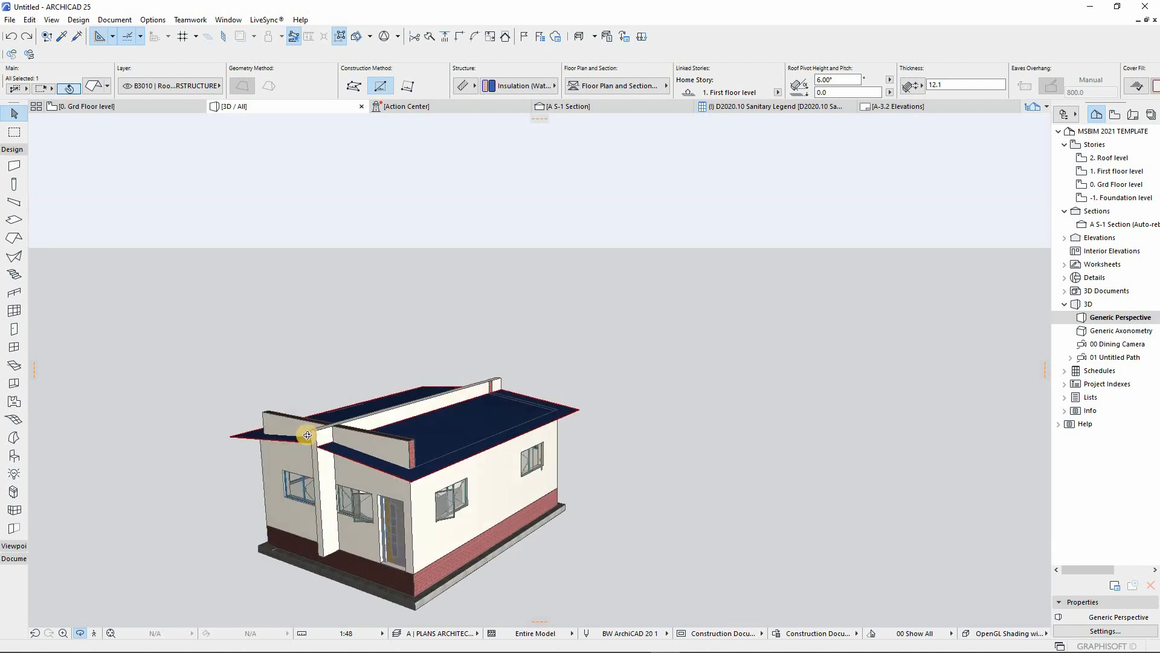
{"action": "scroll", "coordinate": [384, 442], "scroll_direction": "up", "scroll_amount": 3}
{"action": "left_click", "coordinate": [387, 439]}
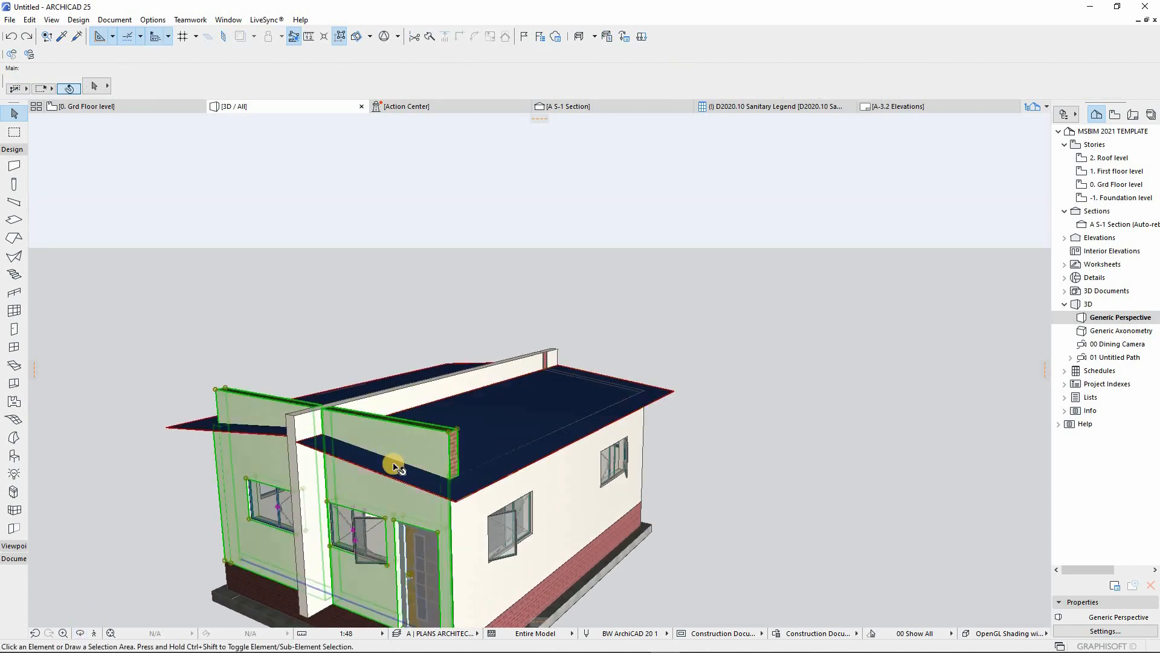
{"action": "right_click", "coordinate": [732, 454]}
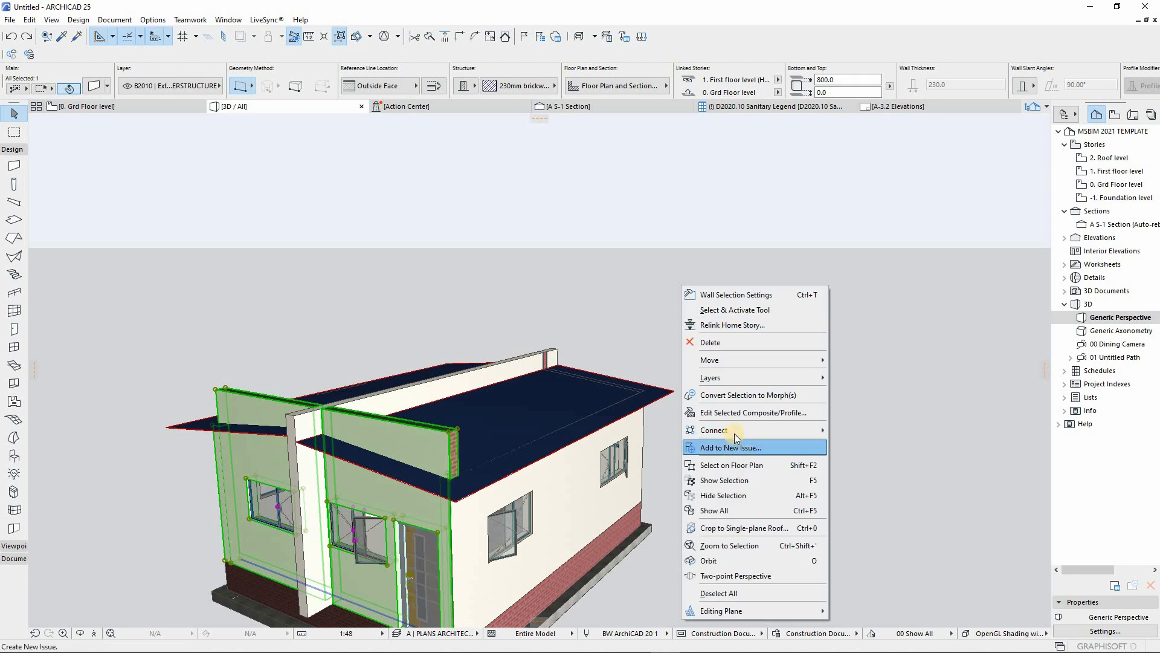
{"action": "mouse_move", "coordinate": [822, 429]}
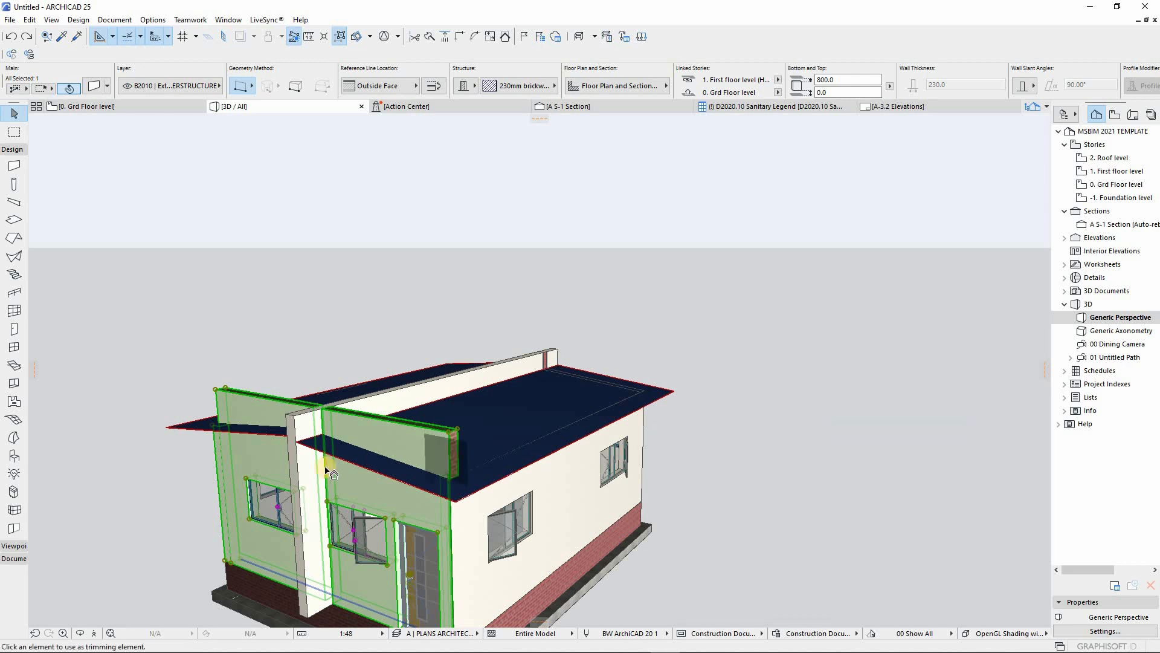
{"action": "scroll", "coordinate": [381, 453], "scroll_direction": "up", "scroll_amount": 2}
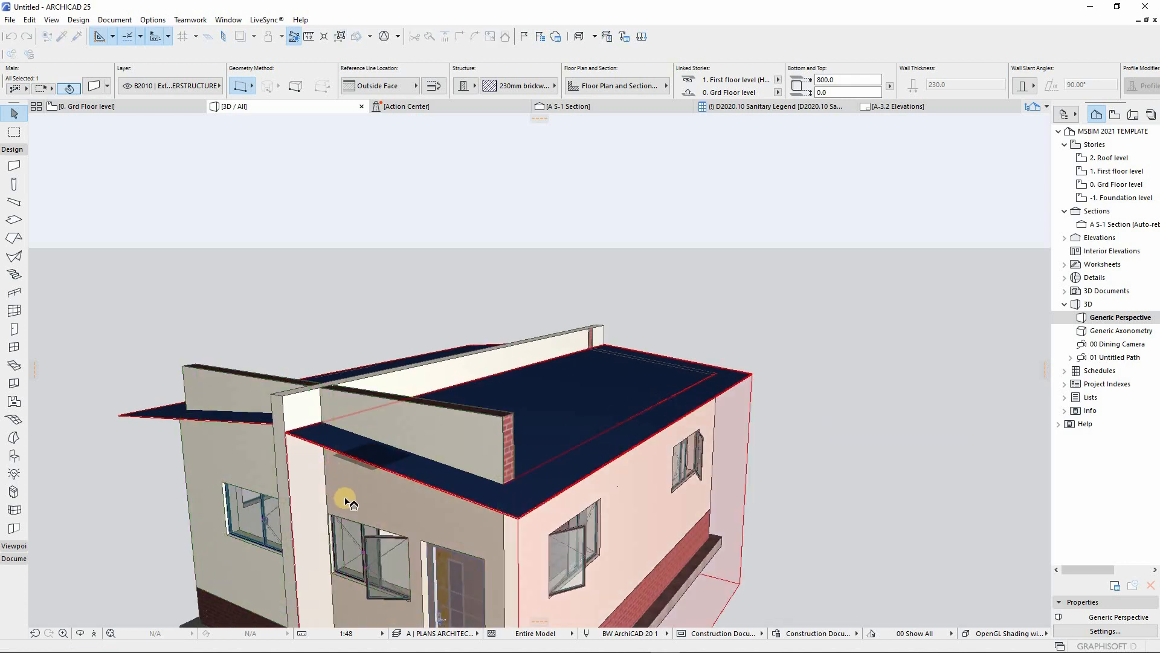
{"action": "left_click", "coordinate": [347, 501]}
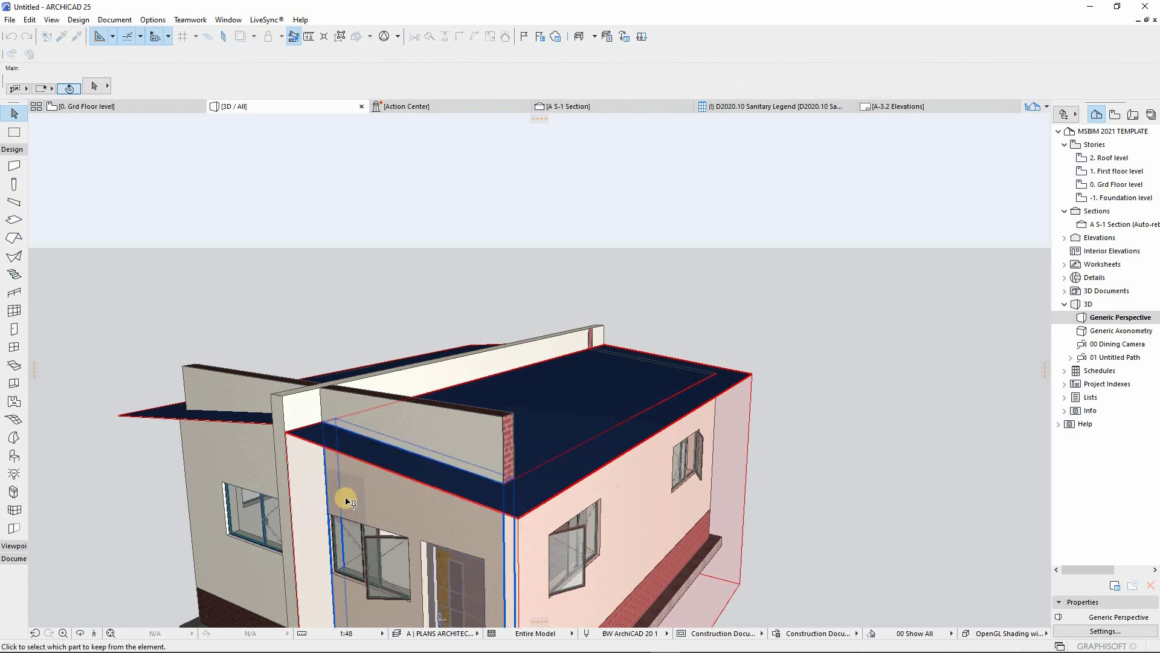
{"action": "left_click", "coordinate": [348, 501]}
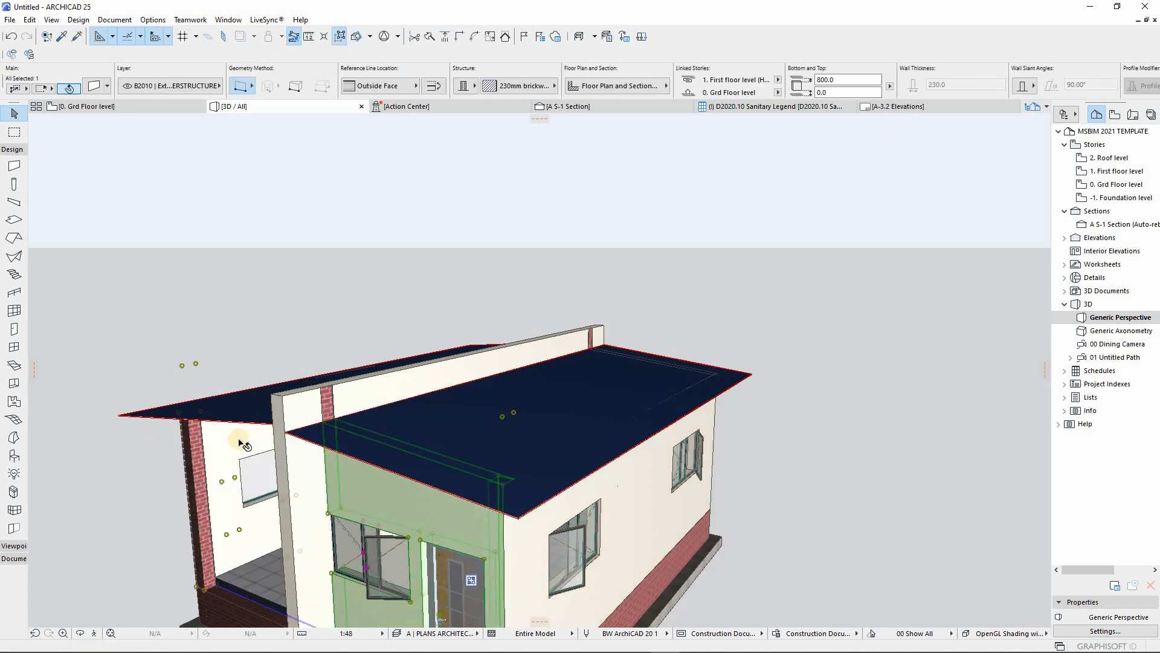
Undo the roof trims on the front and rear exterior walls, restoring their full raised height
{"action": "middle_click_drag", "start_coordinate": [228, 453], "coordinate": [357, 503], "text": "shift"}
{"action": "left_click", "coordinate": [351, 493]}
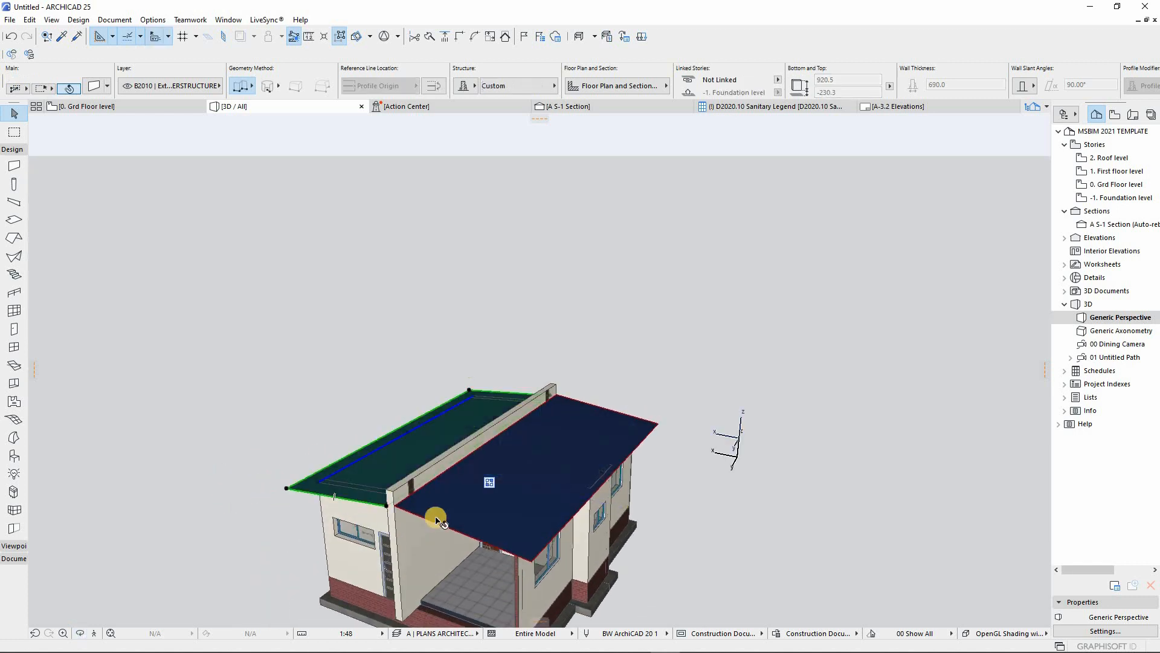
{"action": "left_click", "coordinate": [489, 484]}
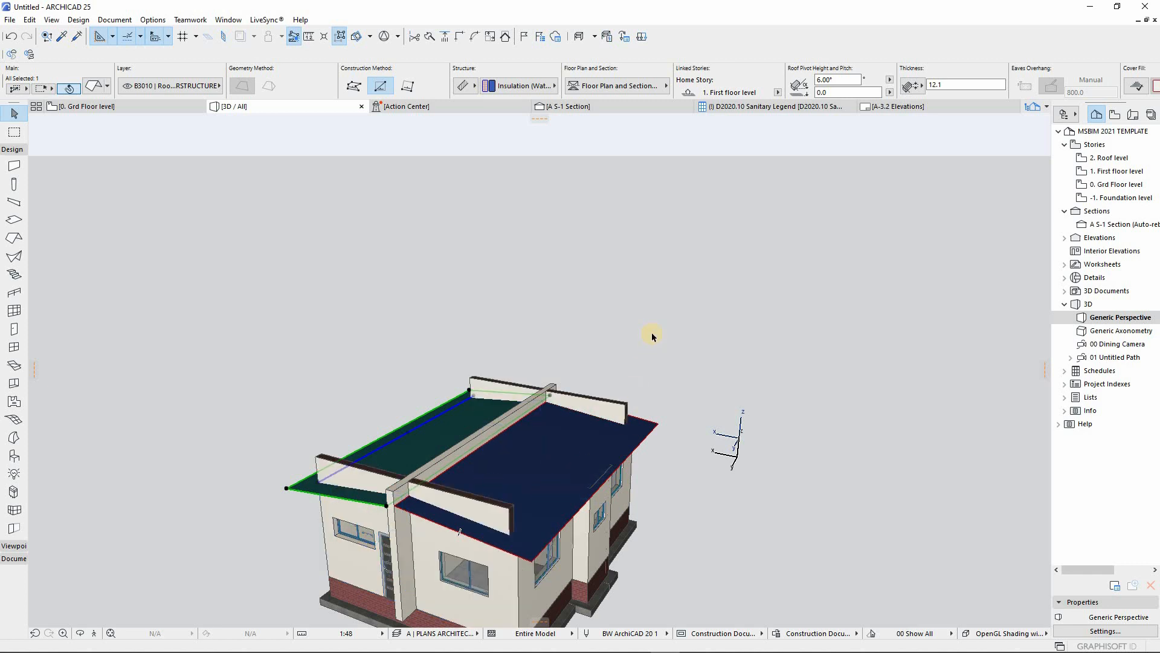
Set the front and rear exterior walls as the targets of a solid element operation
{"action": "left_click", "coordinate": [599, 400]}
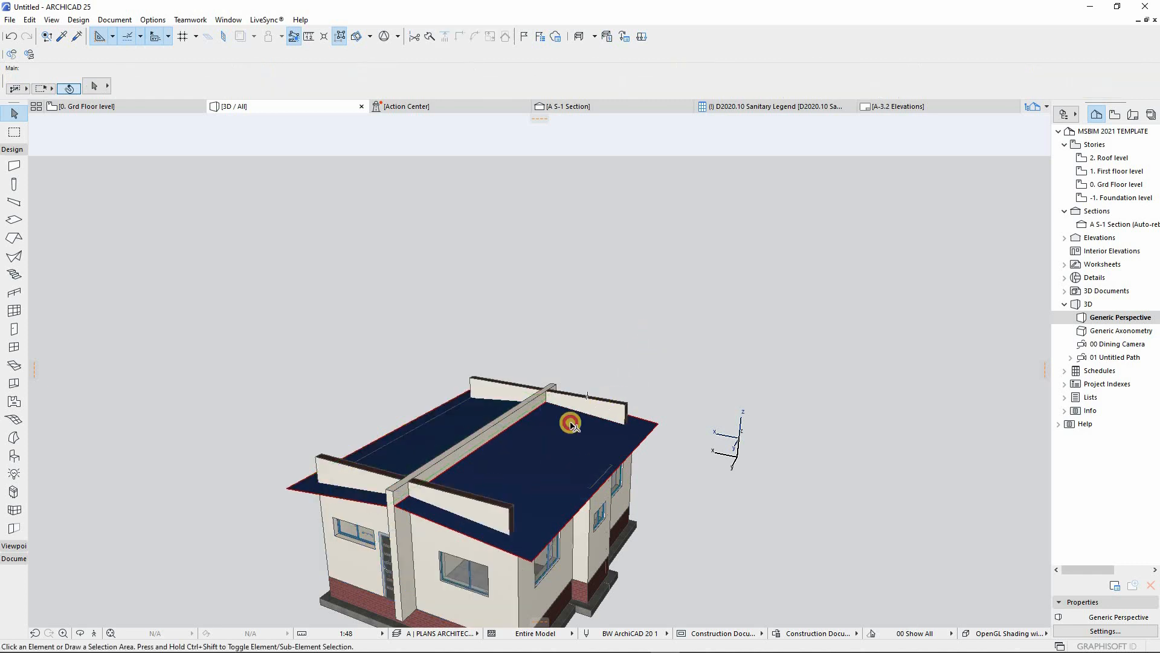
{"action": "left_click", "coordinate": [490, 499], "text": "shift"}
{"action": "right_click", "coordinate": [725, 401]}
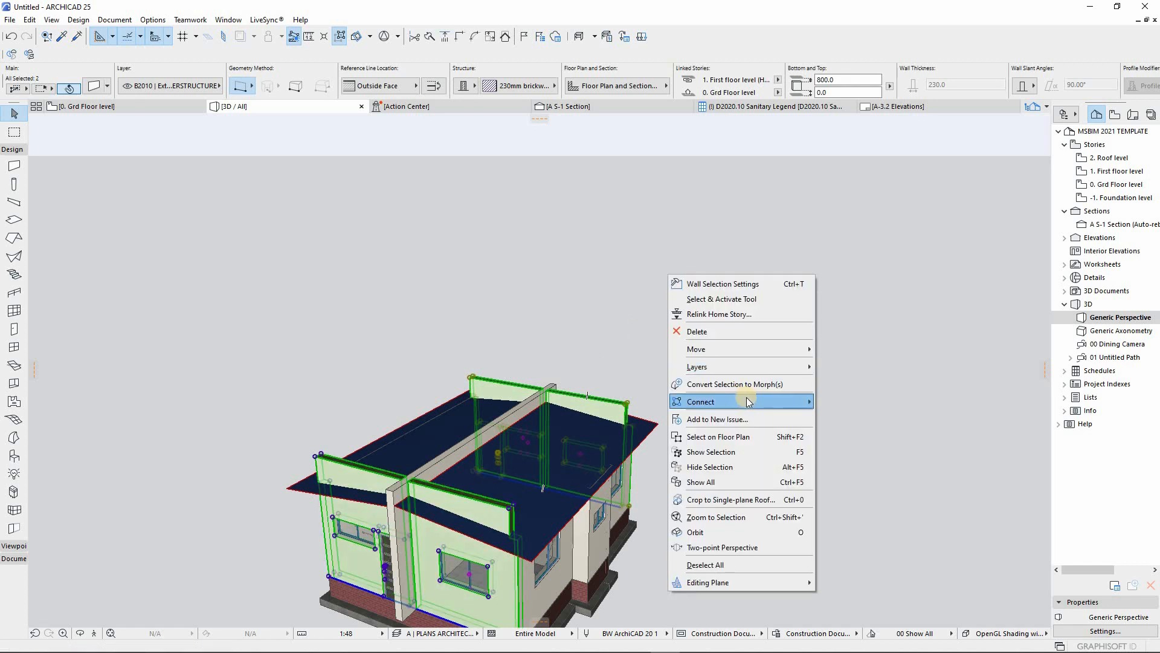
{"action": "mouse_move", "coordinate": [746, 400]}
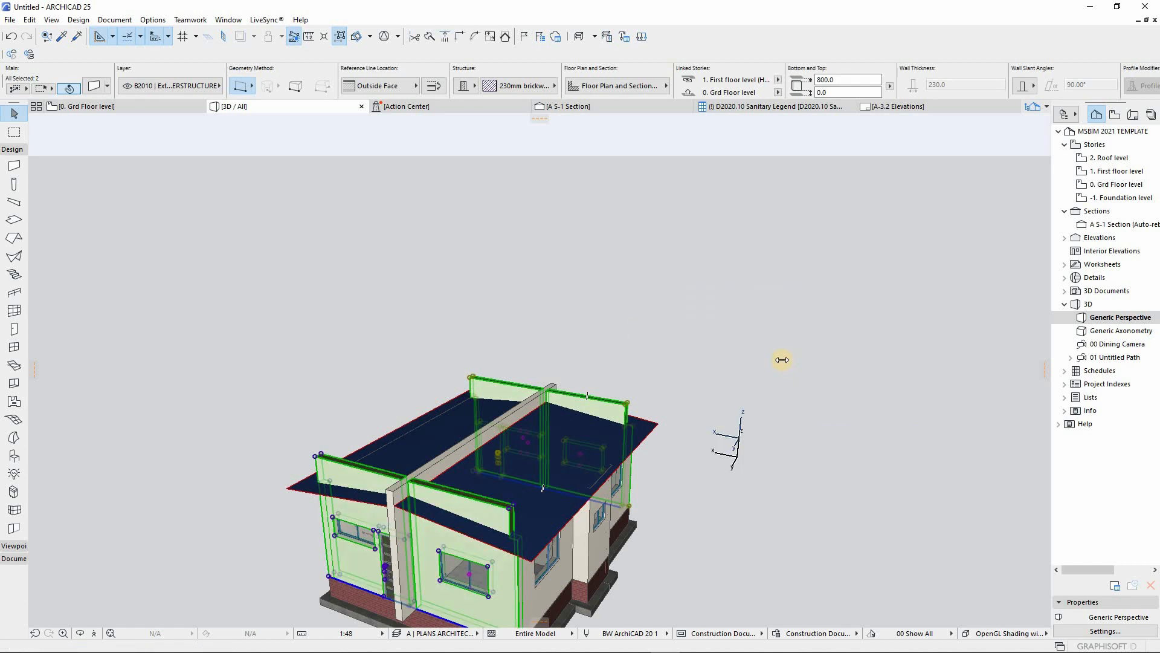
{"action": "scroll", "coordinate": [472, 520], "scroll_direction": "down", "scroll_amount": 1}
{"action": "middle_click_drag", "start_coordinate": [502, 604], "coordinate": [493, 569]}
{"action": "scroll", "coordinate": [494, 570], "scroll_direction": "up", "scroll_amount": 2}
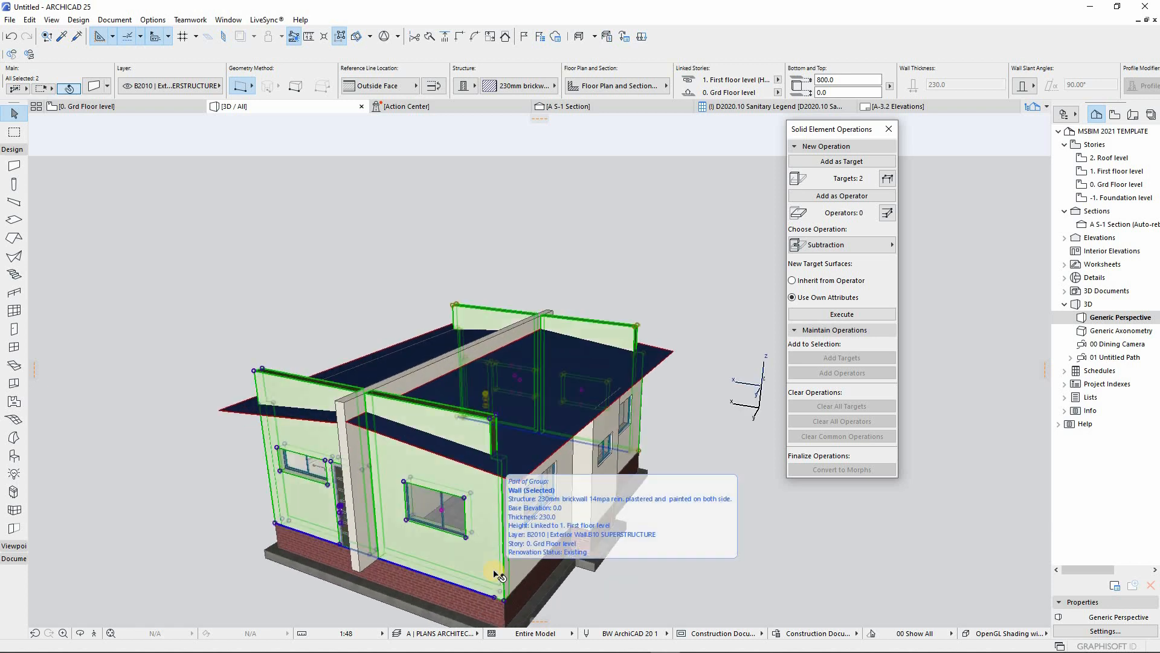
{"action": "middle_click_drag", "start_coordinate": [516, 362], "coordinate": [438, 402], "text": "shift"}
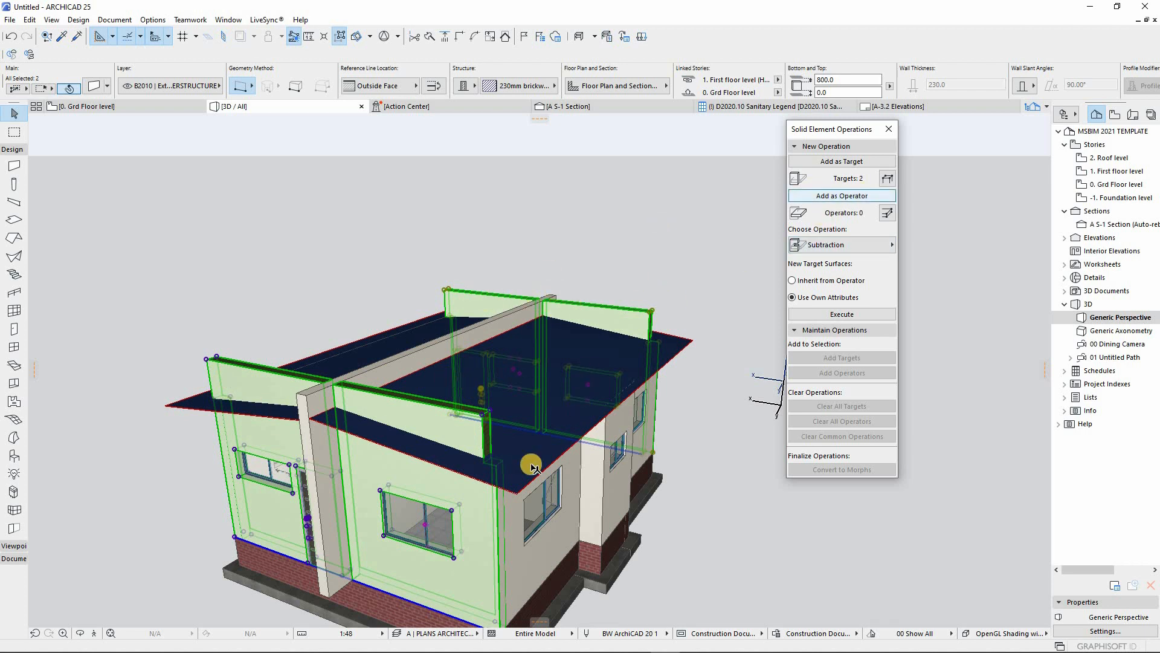
Set both roof planes as operators and cut the walls with Subtraction with upward extrusion
{"action": "left_click", "coordinate": [392, 345]}
{"action": "left_click", "coordinate": [393, 345], "text": "shift"}
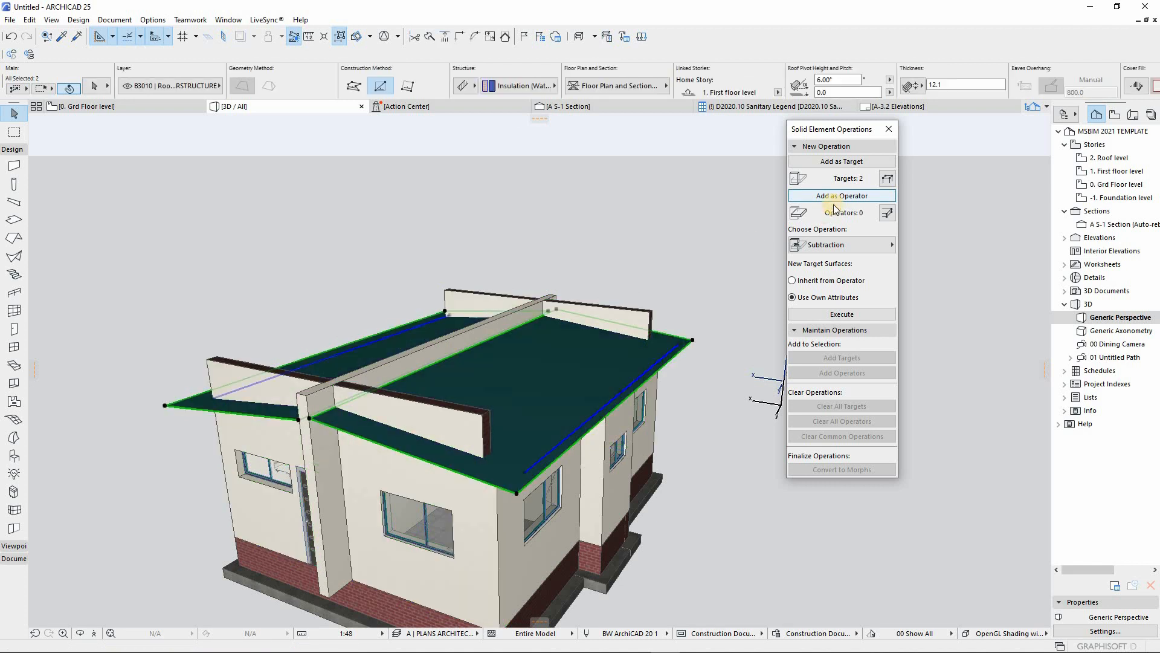
{"action": "left_click", "coordinate": [846, 245]}
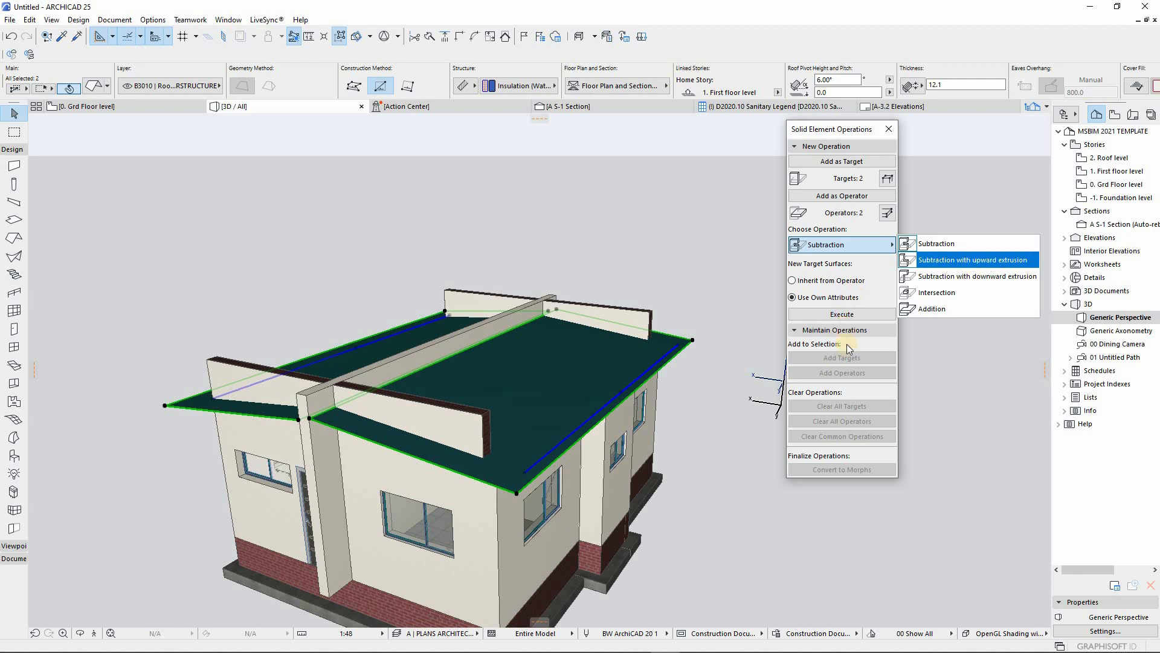
{"action": "left_click", "coordinate": [986, 266]}
{"action": "left_click", "coordinate": [864, 314]}
{"action": "left_click", "coordinate": [603, 229]}
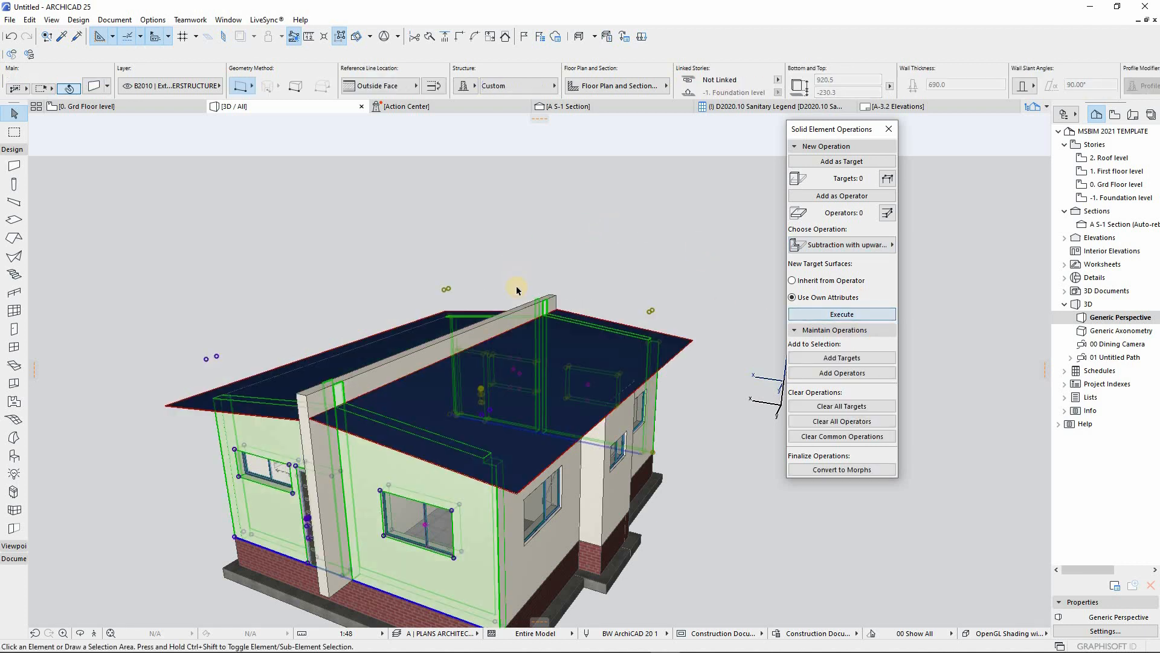
{"action": "middle_click_drag", "start_coordinate": [517, 289], "coordinate": [594, 336], "text": "shift"}
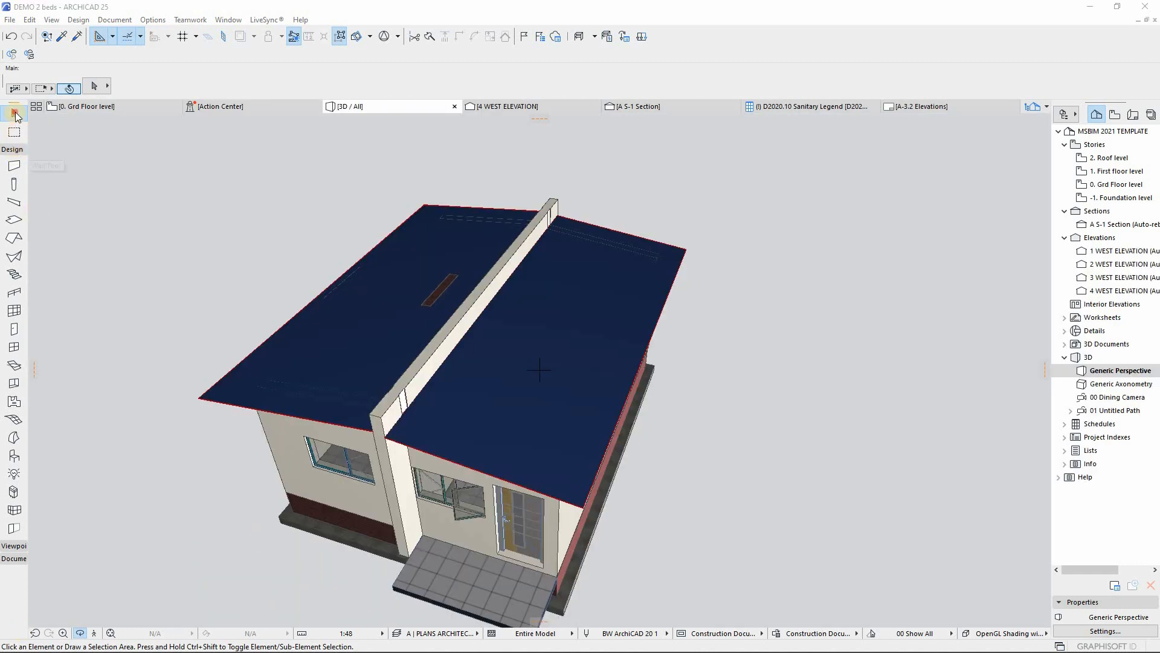
Select both roof planes and start a Roof Surfacer 23 roof accessory for them with the Italian Tiles type
{"action": "left_click", "coordinate": [15, 113]}
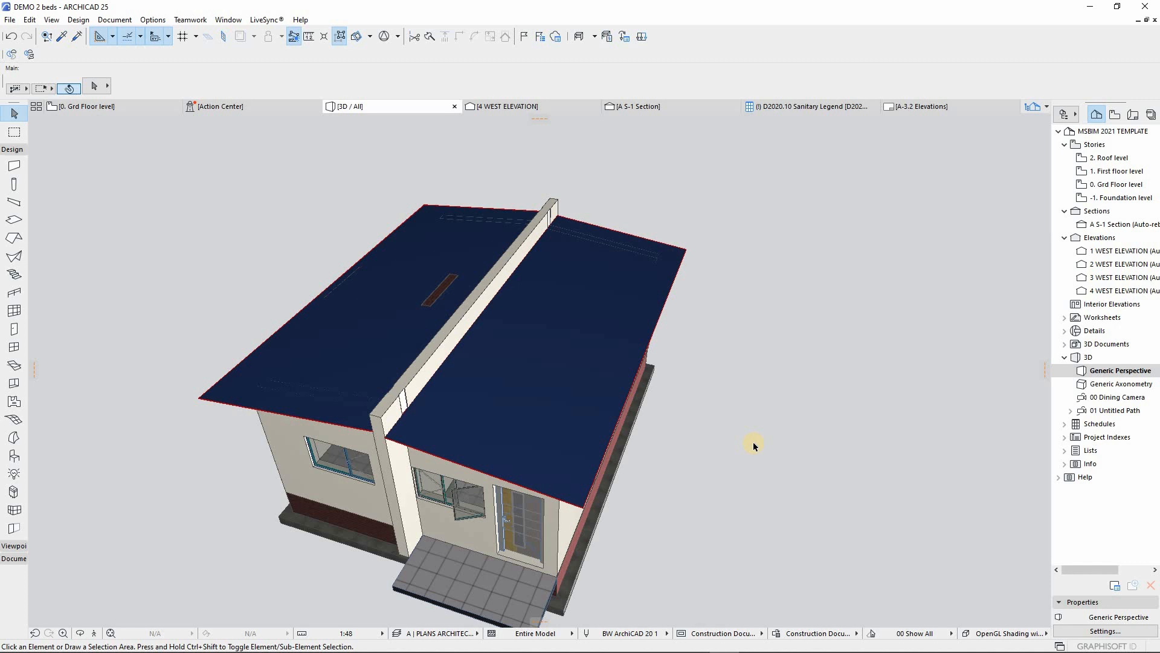
{"action": "left_click", "coordinate": [584, 343]}
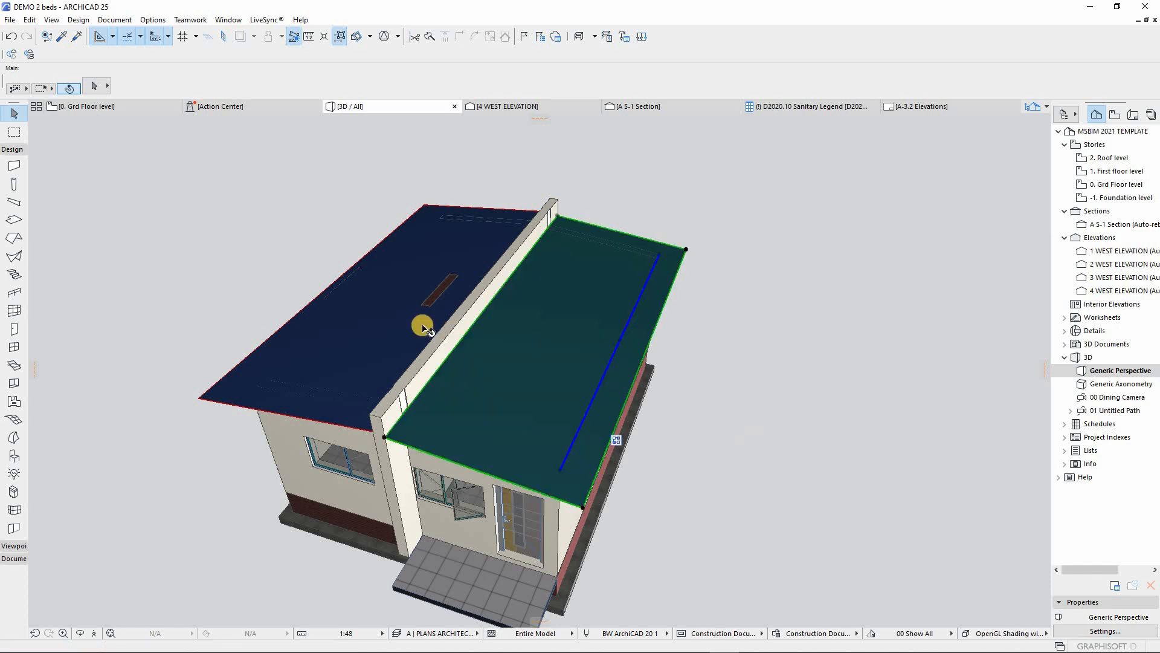
{"action": "left_click", "coordinate": [423, 327], "text": "shift"}
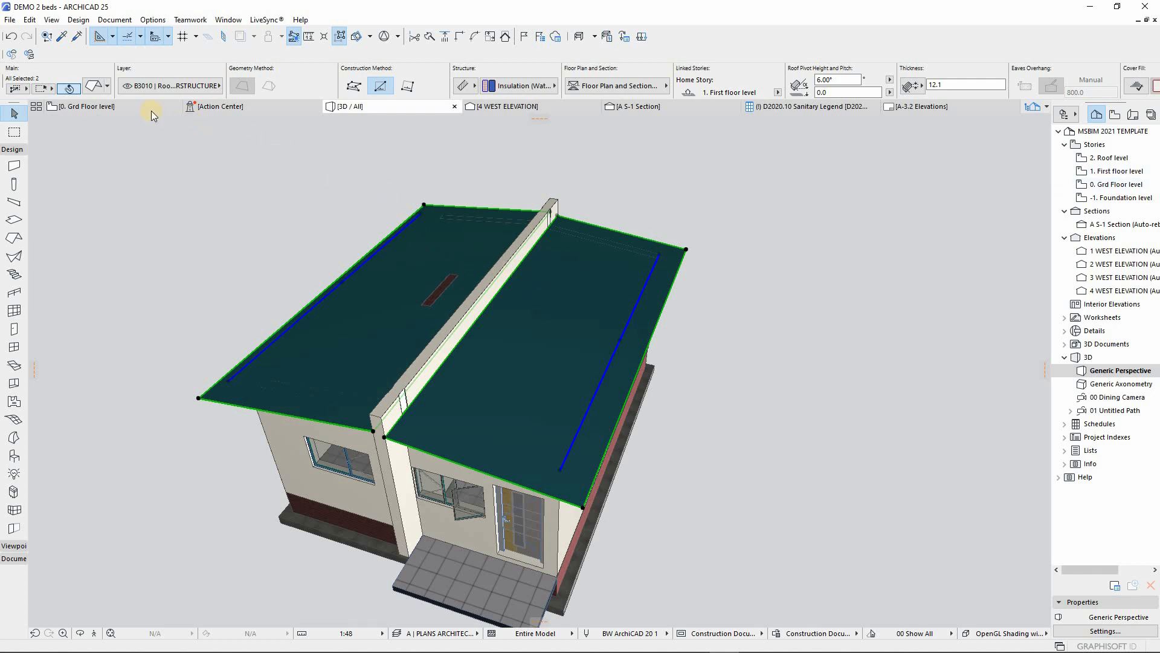
{"action": "left_click", "coordinate": [78, 20]}
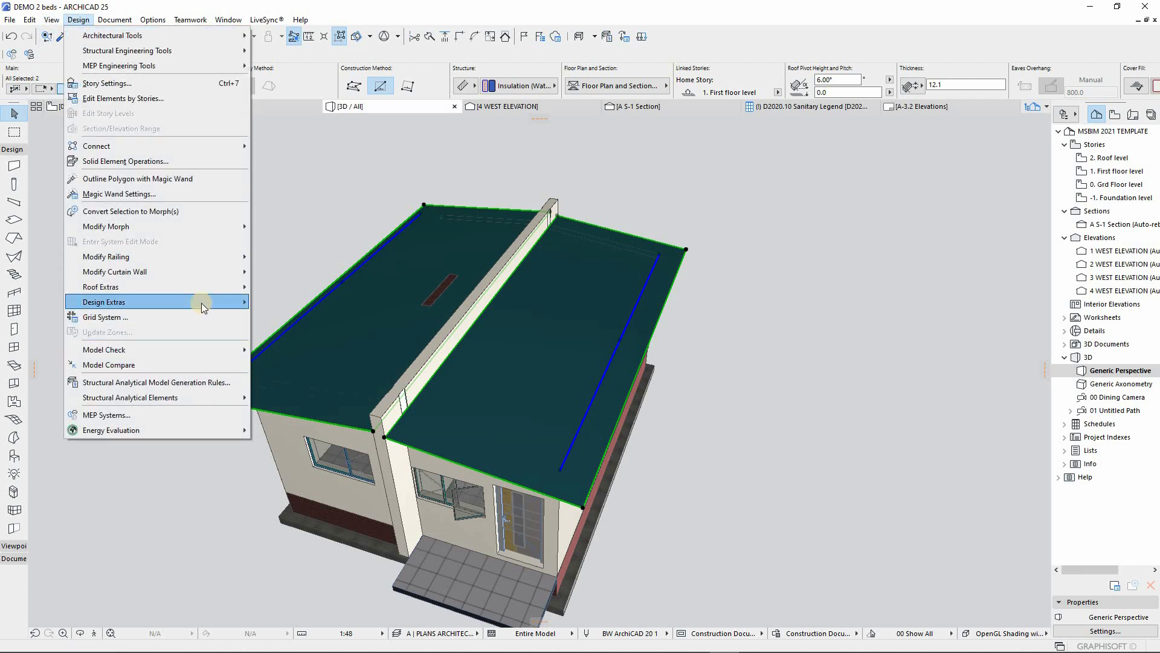
{"action": "mouse_move", "coordinate": [202, 303]}
{"action": "mouse_move", "coordinate": [297, 306]}
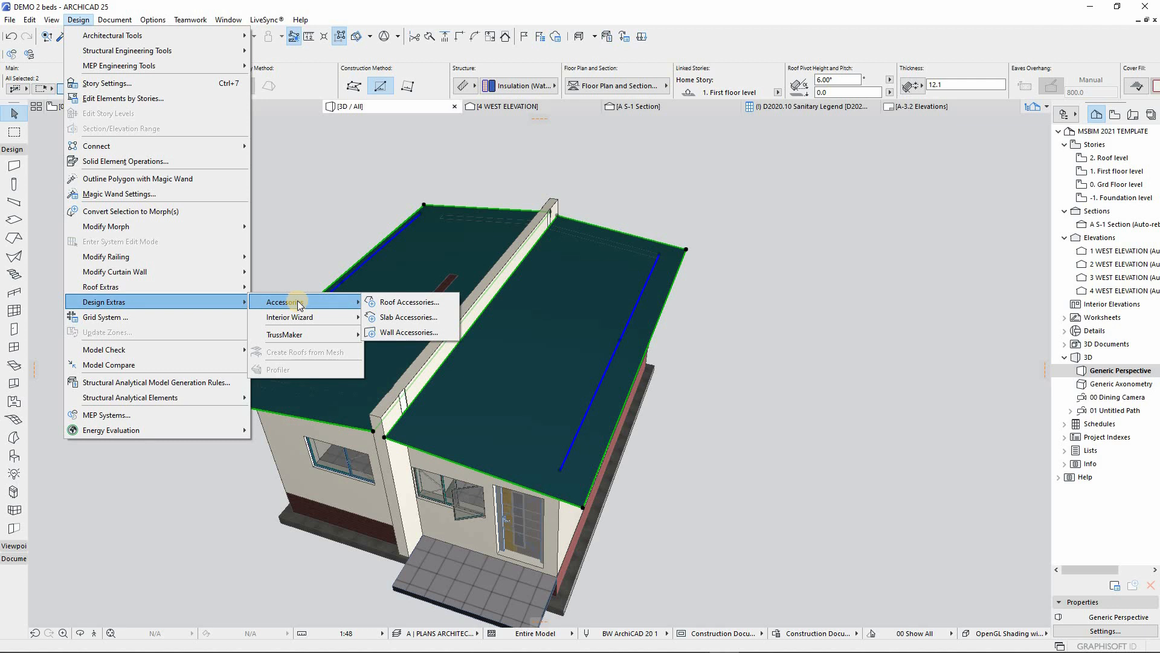
{"action": "left_click", "coordinate": [413, 302]}
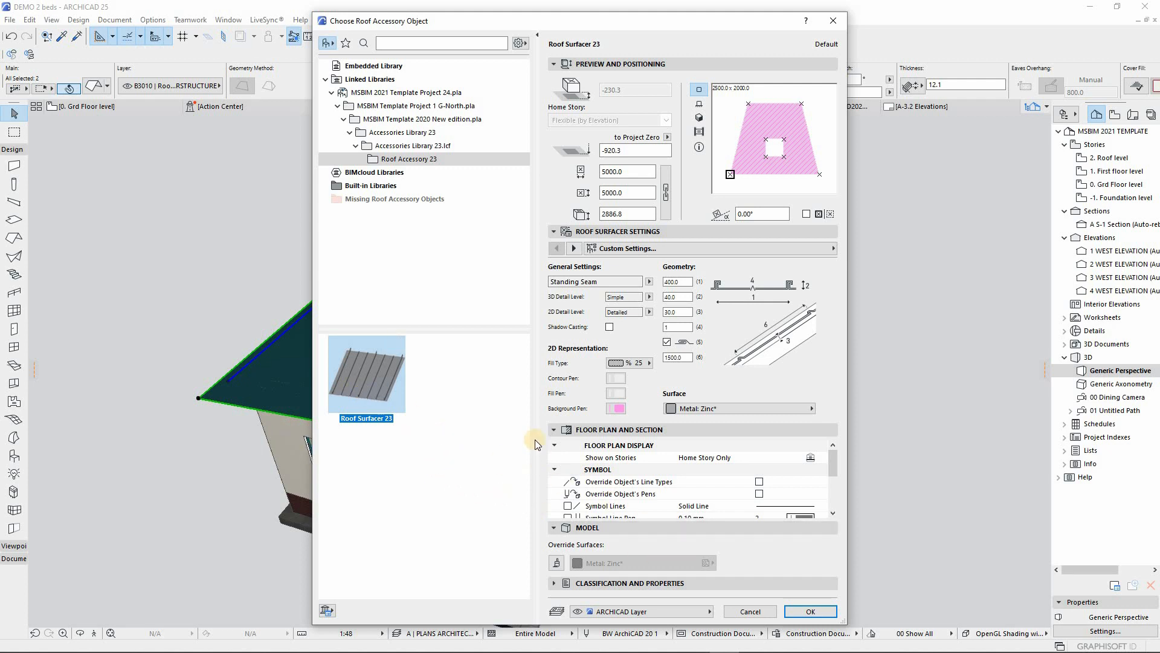
{"action": "left_click", "coordinate": [651, 282]}
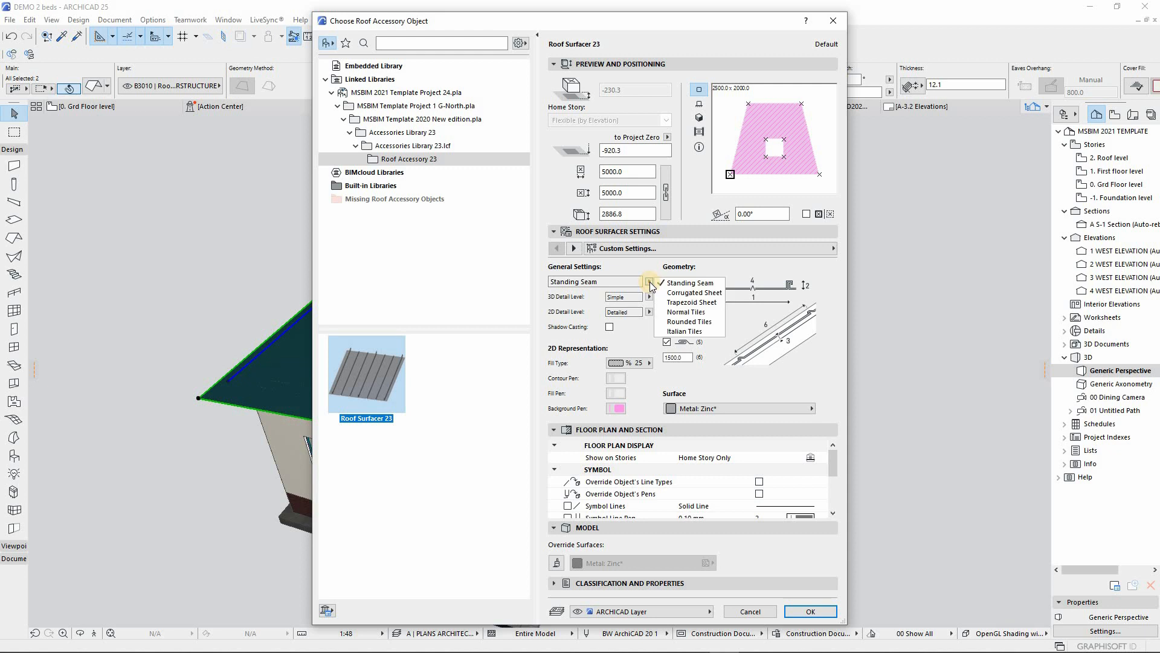
{"action": "left_click", "coordinate": [684, 332]}
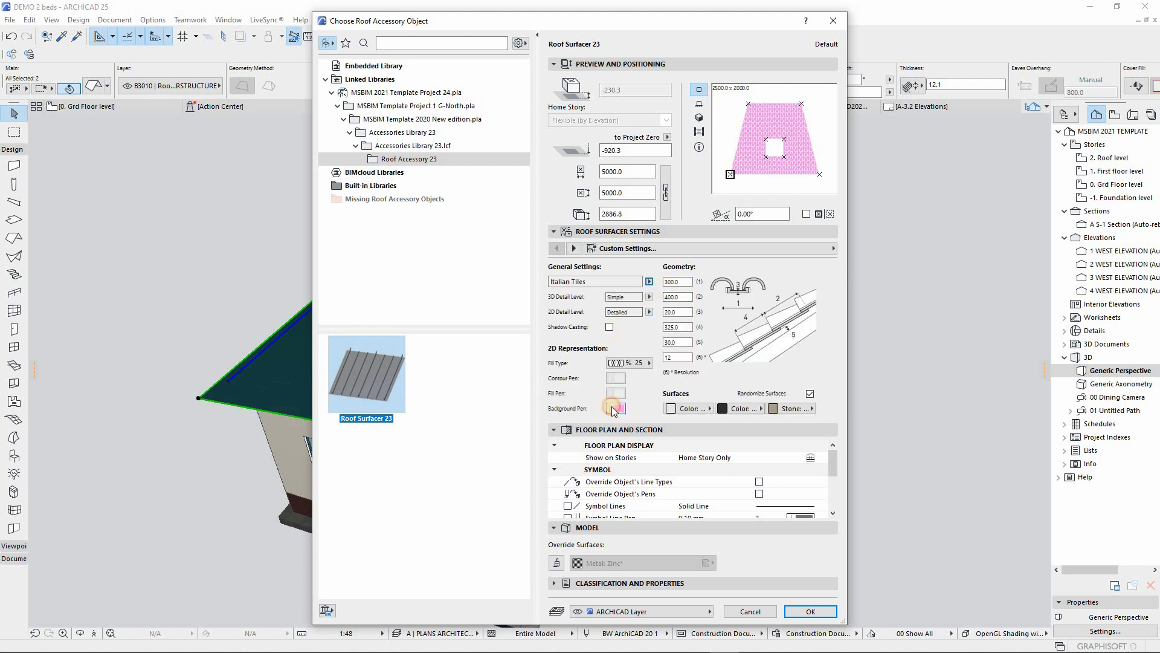
Set the roof surfacer's 2D background pen to gray pen 2 and its fill pen to black
{"action": "left_click", "coordinate": [616, 409]}
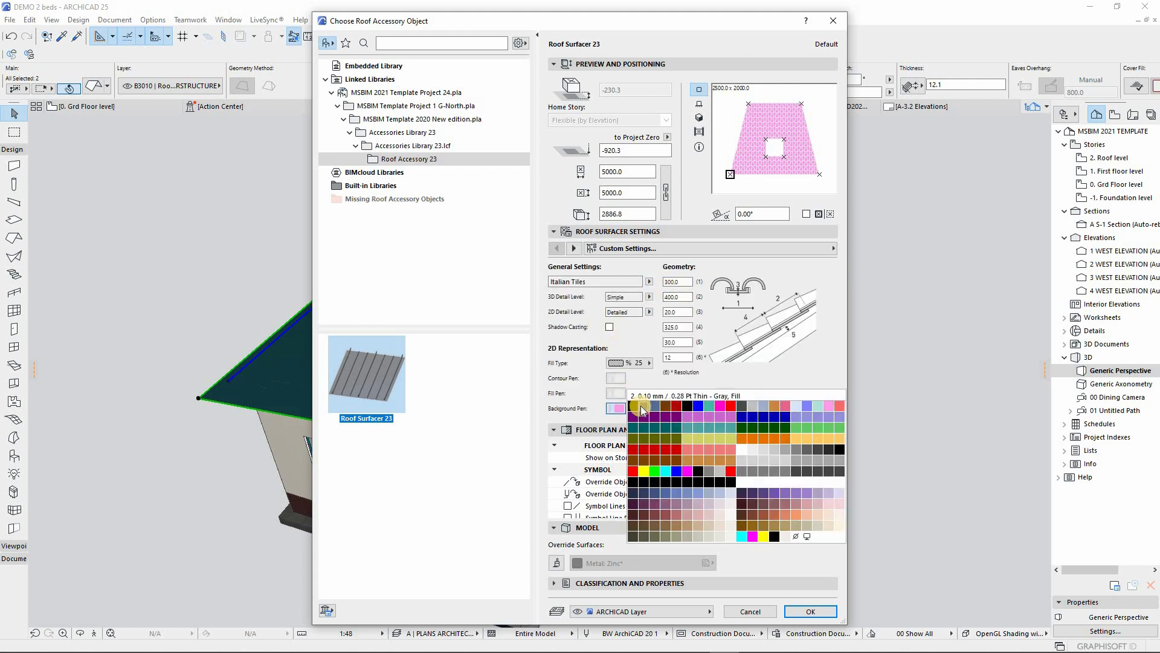
{"action": "left_click", "coordinate": [640, 405]}
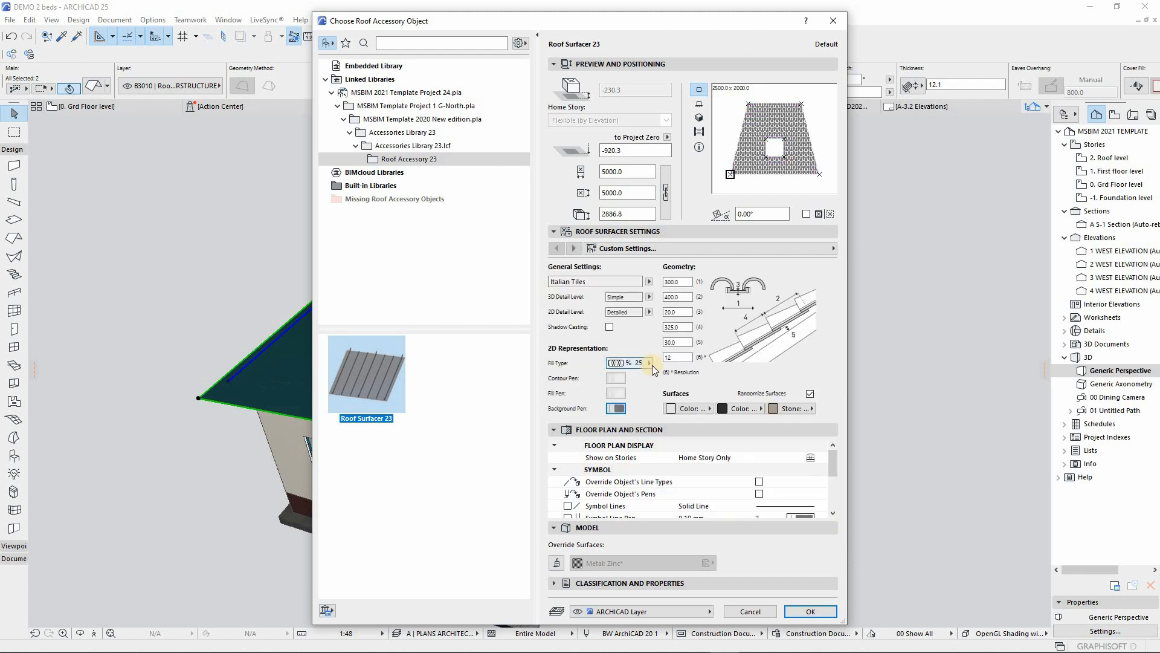
{"action": "left_click", "coordinate": [617, 394]}
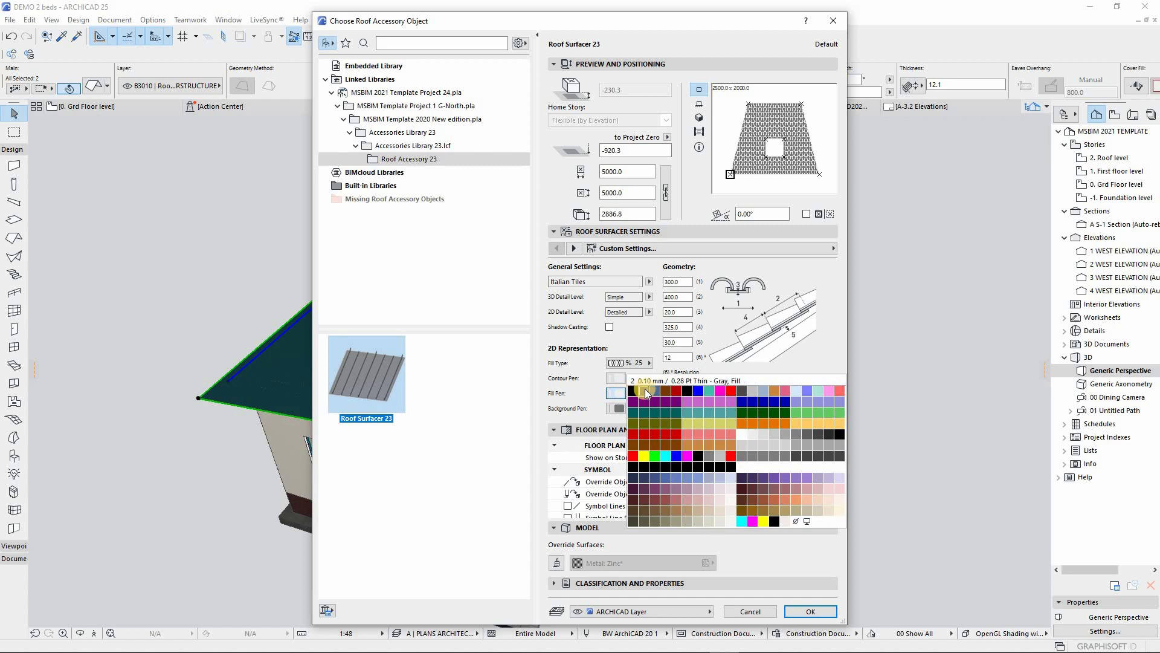
{"action": "left_click", "coordinate": [633, 392]}
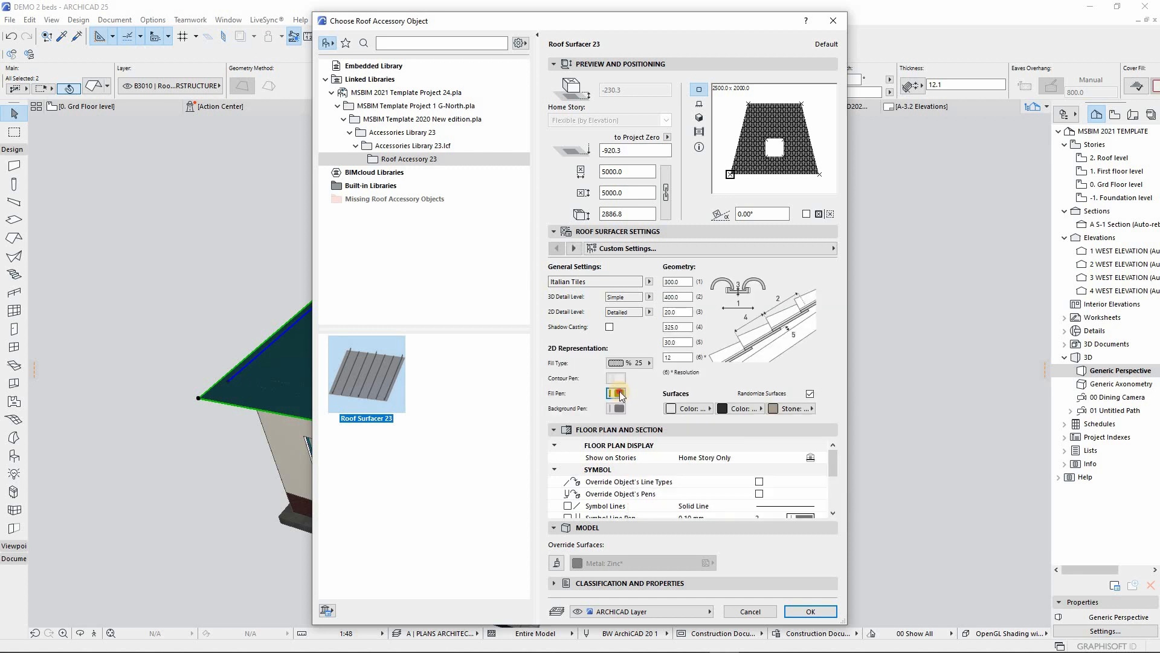
{"action": "left_click", "coordinate": [616, 393]}
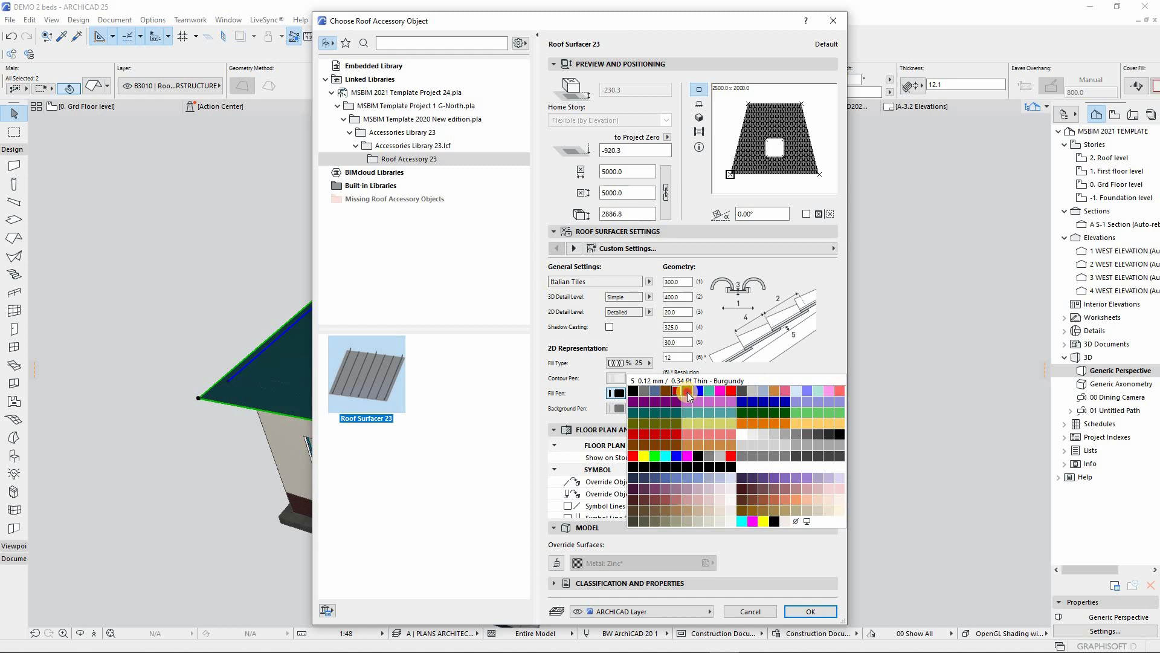
{"action": "left_click", "coordinate": [633, 393]}
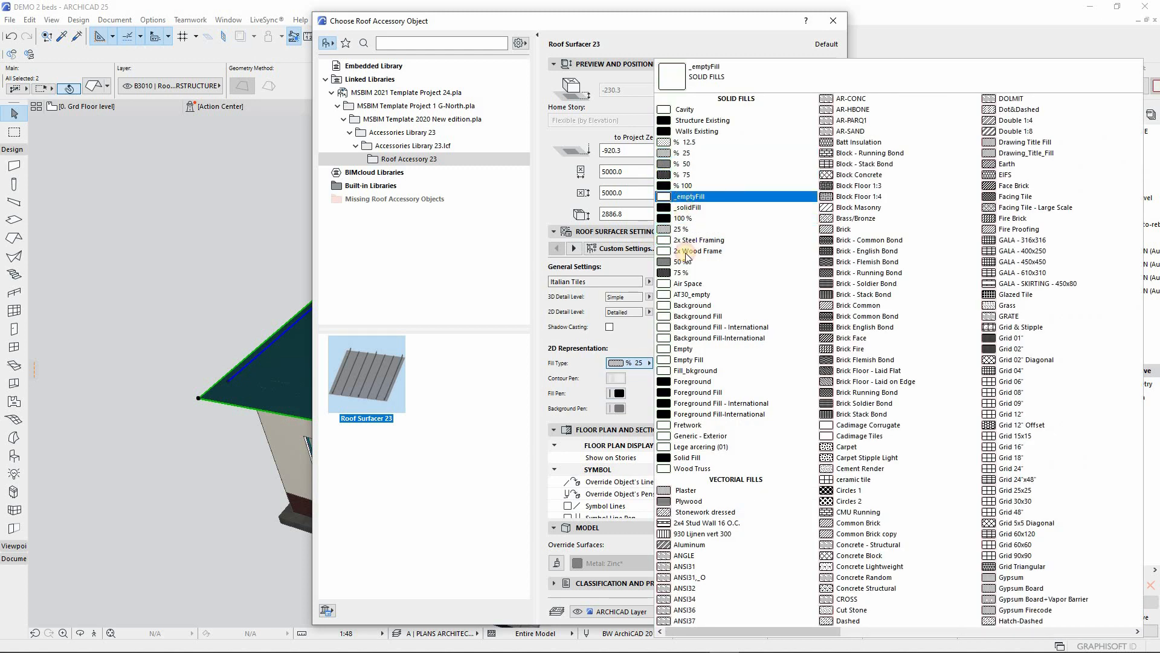
Set the roof surfacer's fill type to _emptyFill and turn off randomized surfaces
{"action": "left_click", "coordinate": [686, 197]}
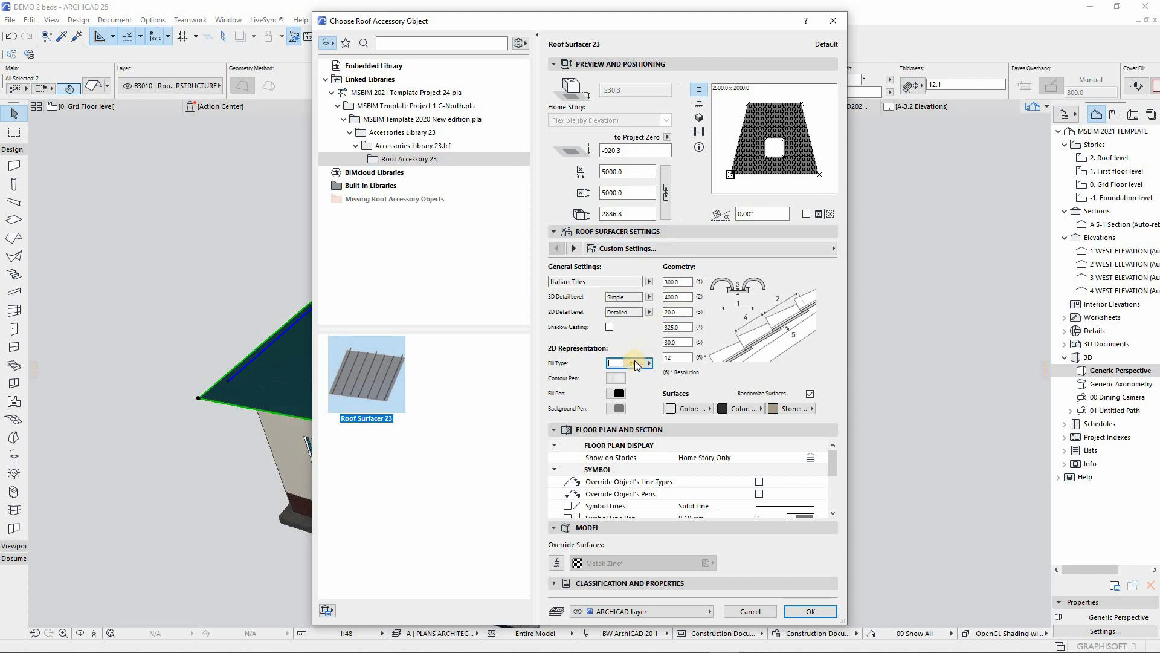
{"action": "left_click", "coordinate": [634, 361]}
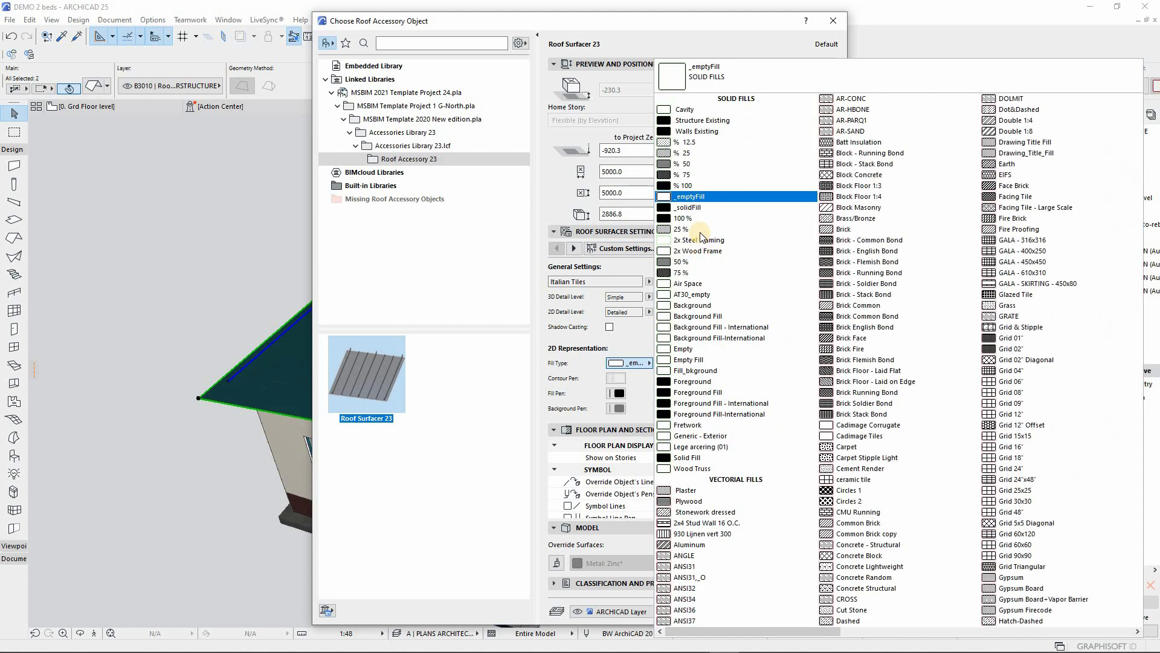
{"action": "left_click", "coordinate": [614, 348]}
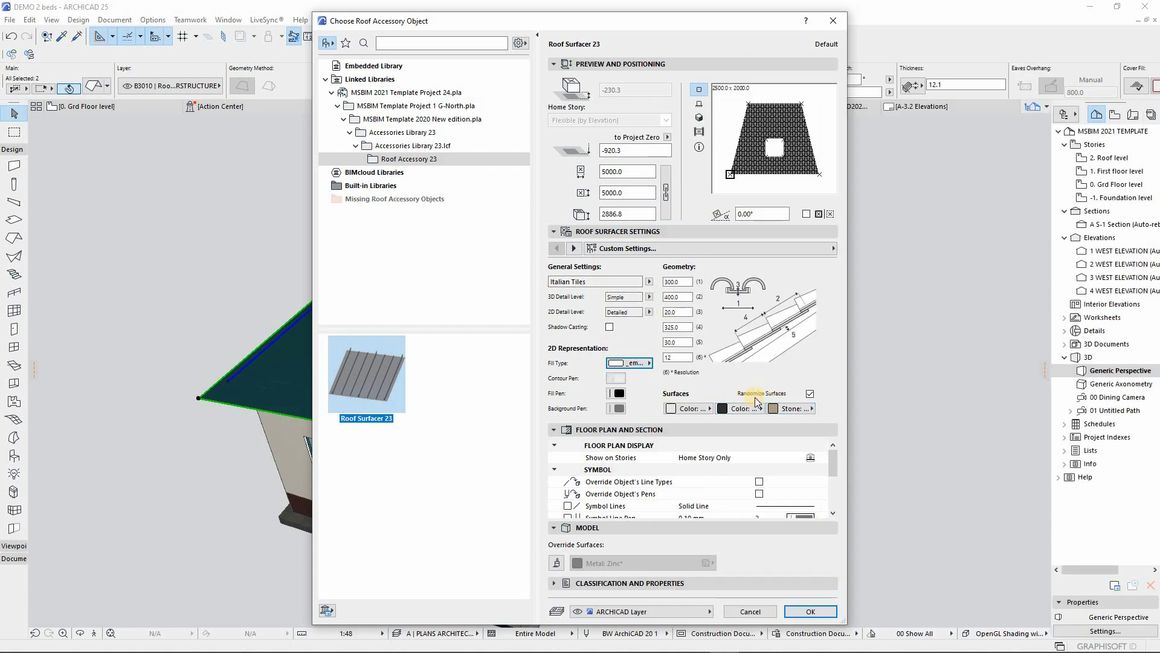
{"action": "left_click", "coordinate": [809, 394]}
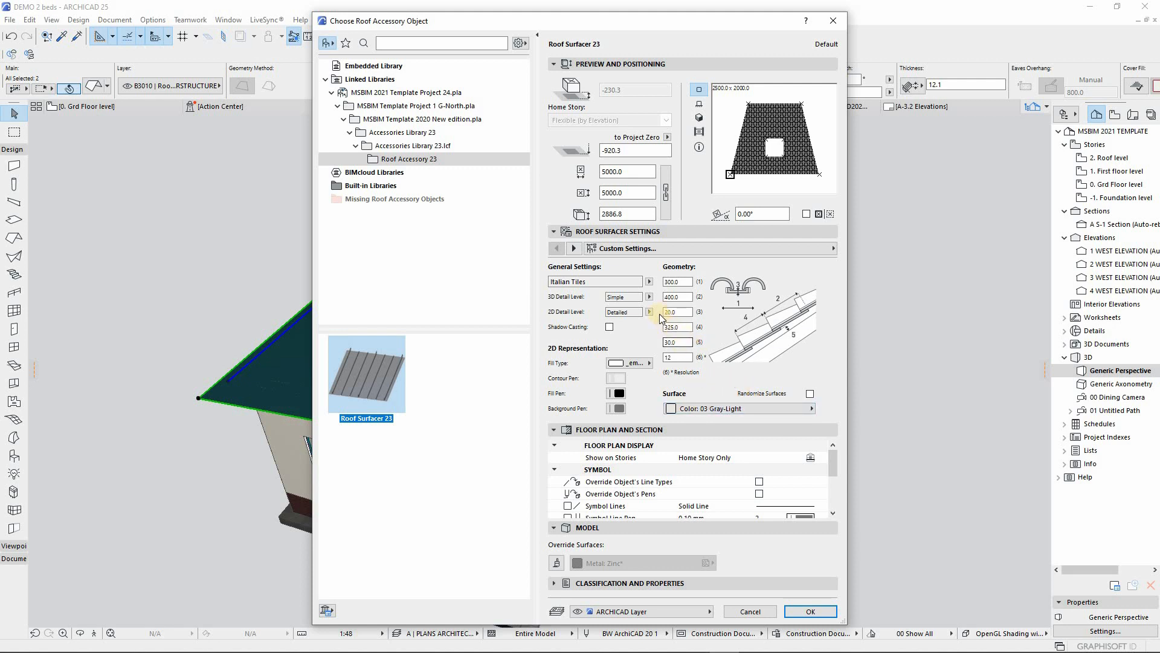
Give the Roof Surfacer 23 Italian tiles a Detailed 3D level, assign the B3010 Roof finish layer, and apply them to both roof planes
{"action": "left_click", "coordinate": [650, 297]}
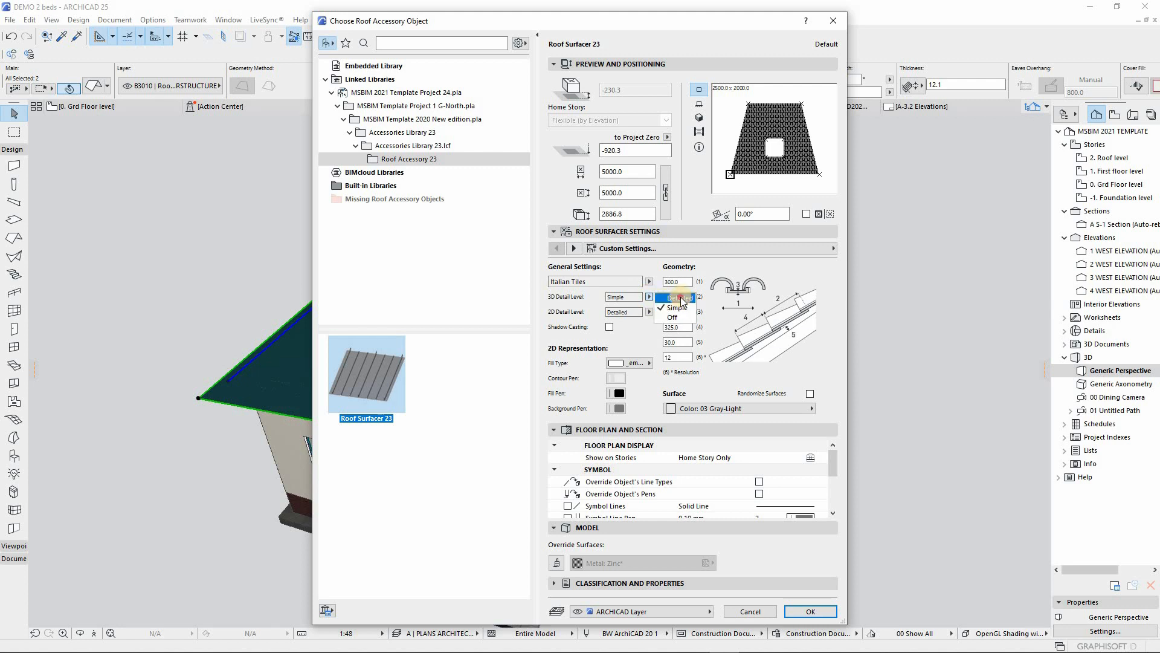
{"action": "left_click", "coordinate": [679, 298]}
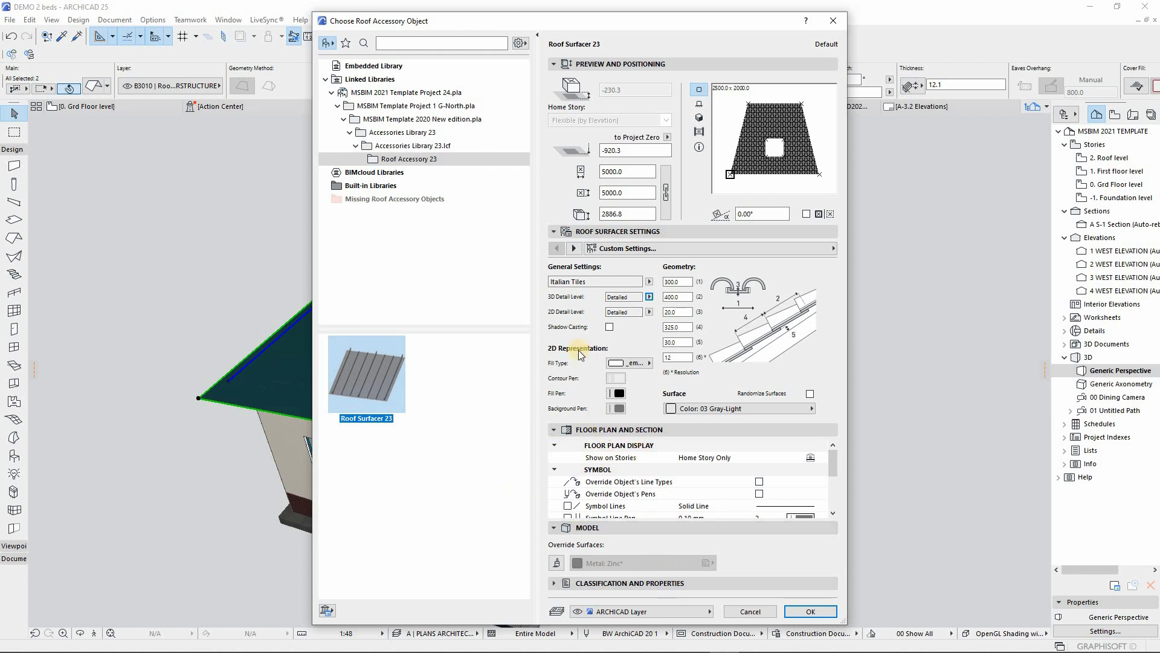
{"action": "left_click", "coordinate": [669, 610]}
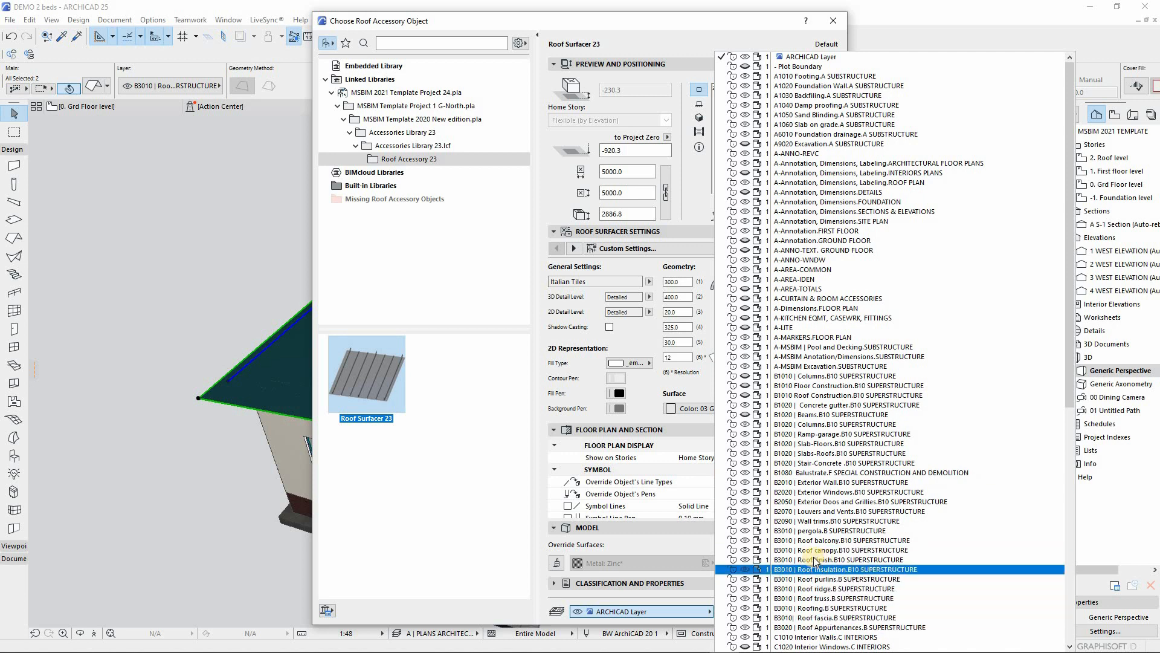
{"action": "left_click", "coordinate": [828, 557]}
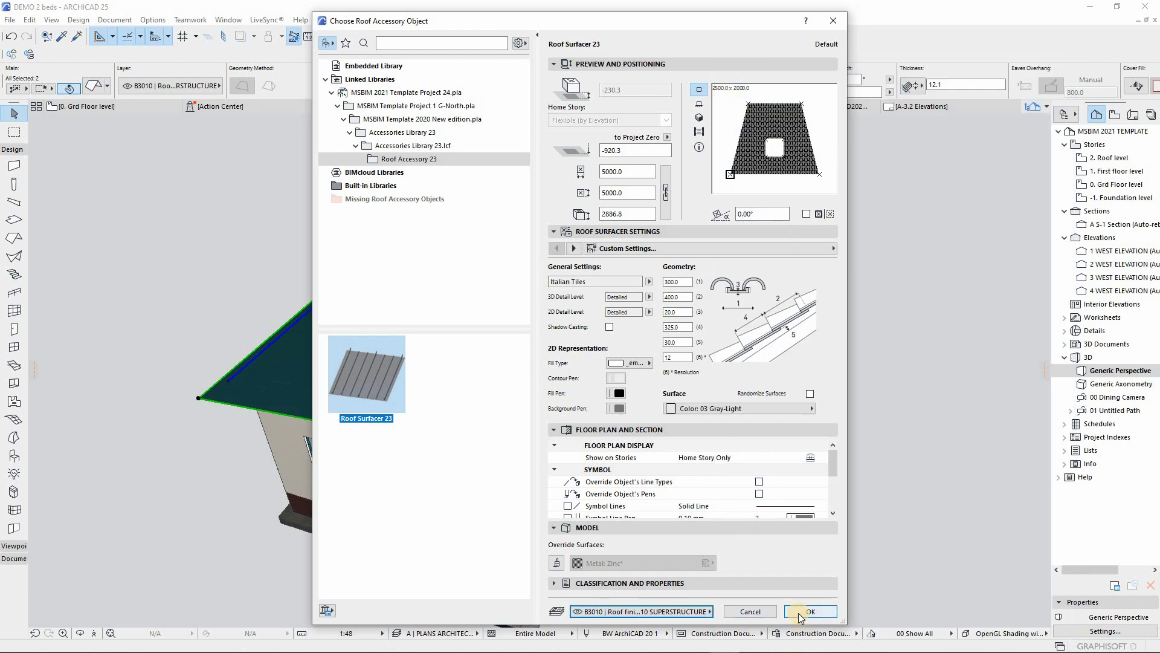
{"action": "scroll", "coordinate": [670, 448], "scroll_direction": "down", "scroll_amount": 3}
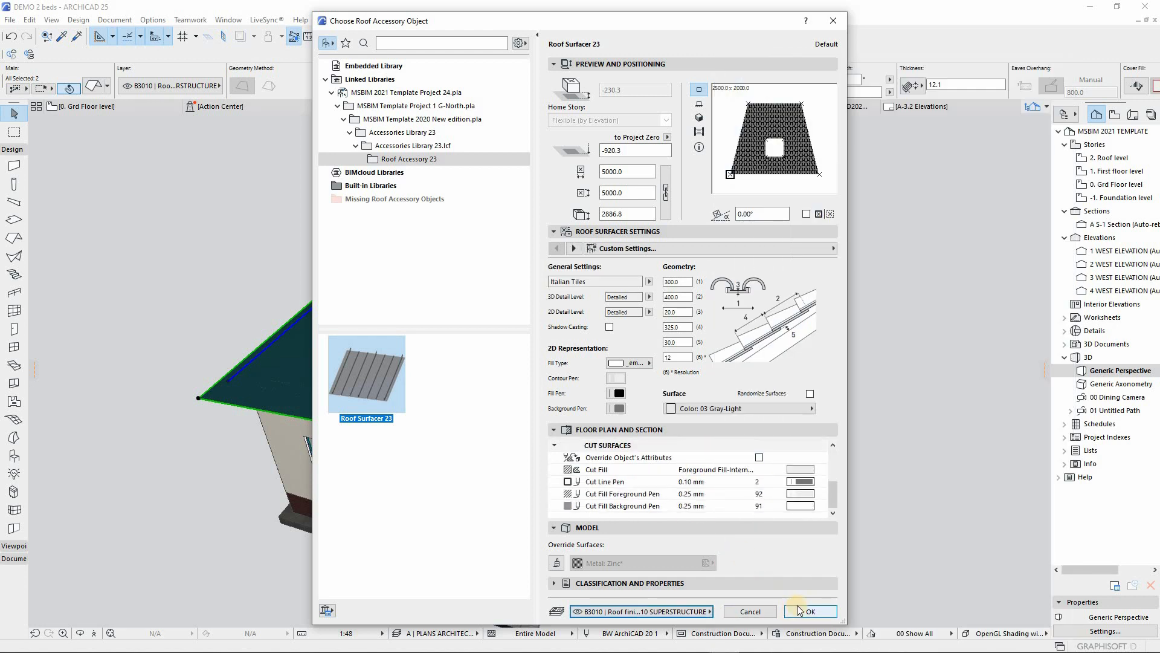
{"action": "left_click", "coordinate": [799, 611]}
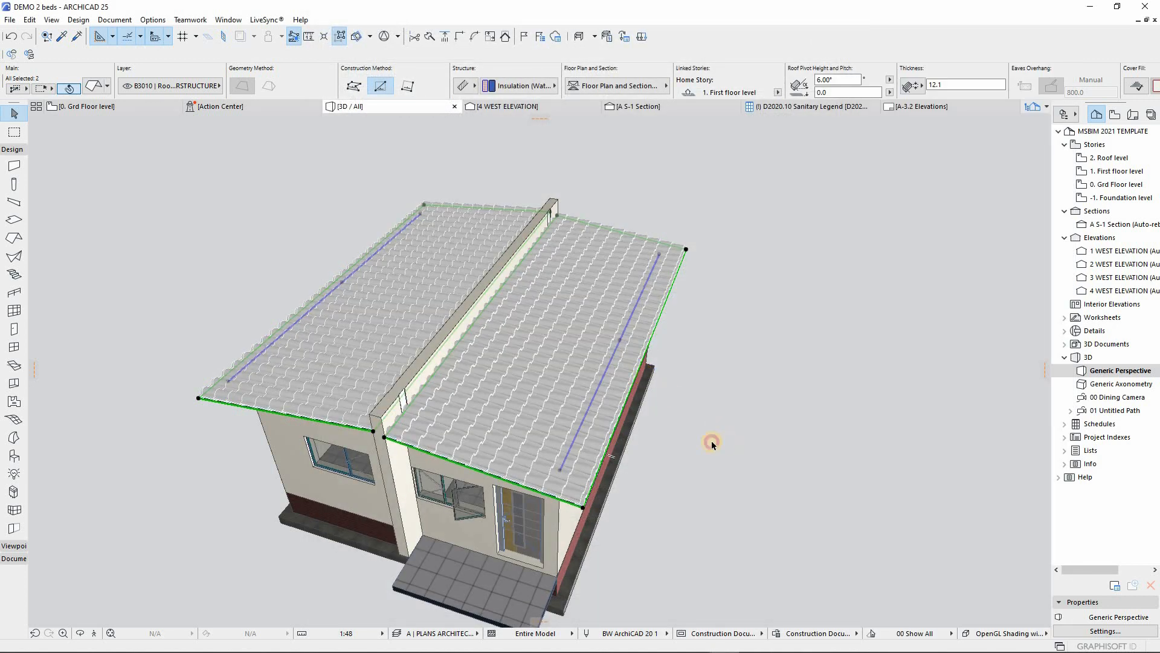
{"action": "left_click", "coordinate": [712, 441]}
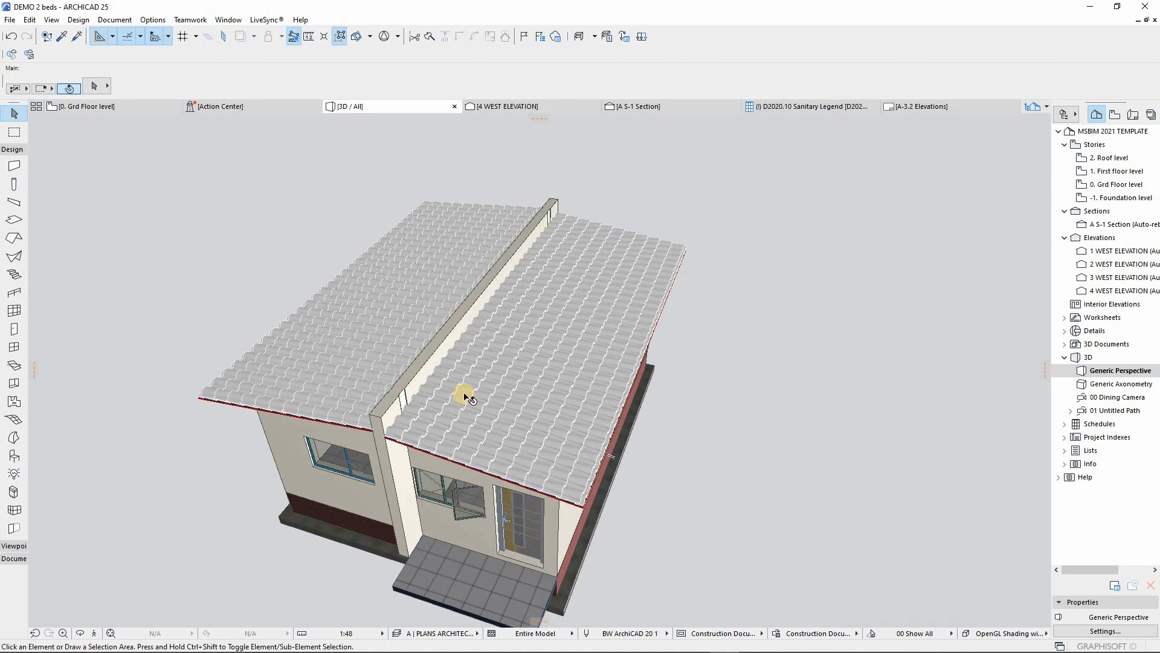
Examine the roof tiles from above and along the eaves and underside at the front of the house
{"action": "left_click", "coordinate": [464, 397]}
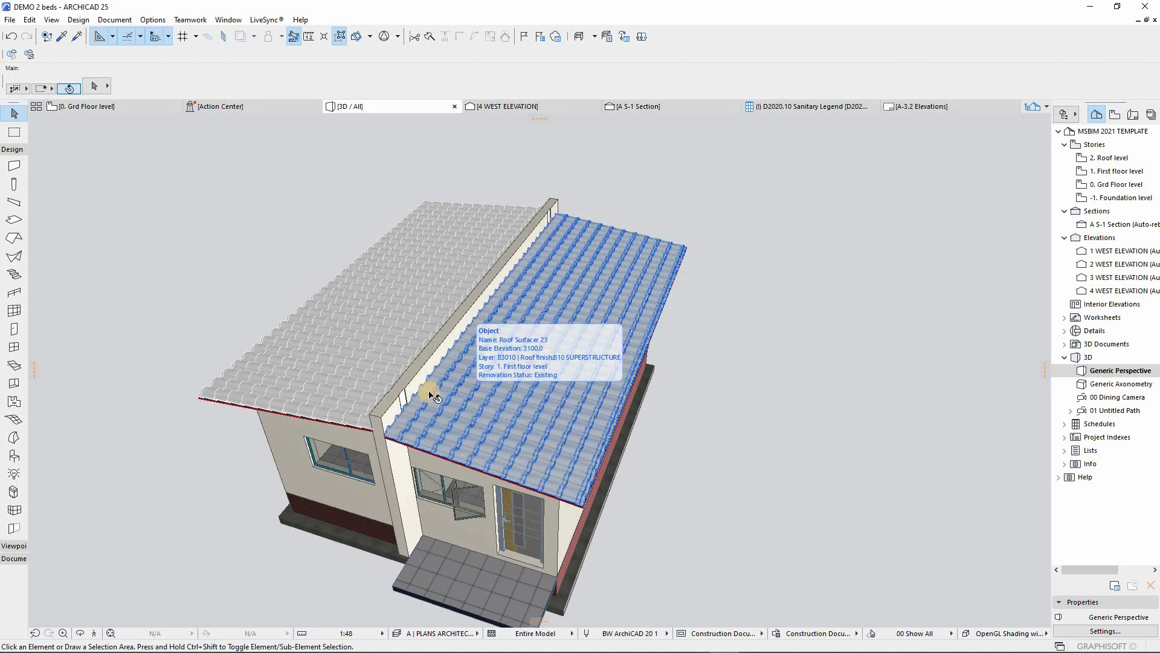
{"action": "scroll", "coordinate": [447, 417], "scroll_direction": "up", "scroll_amount": 5}
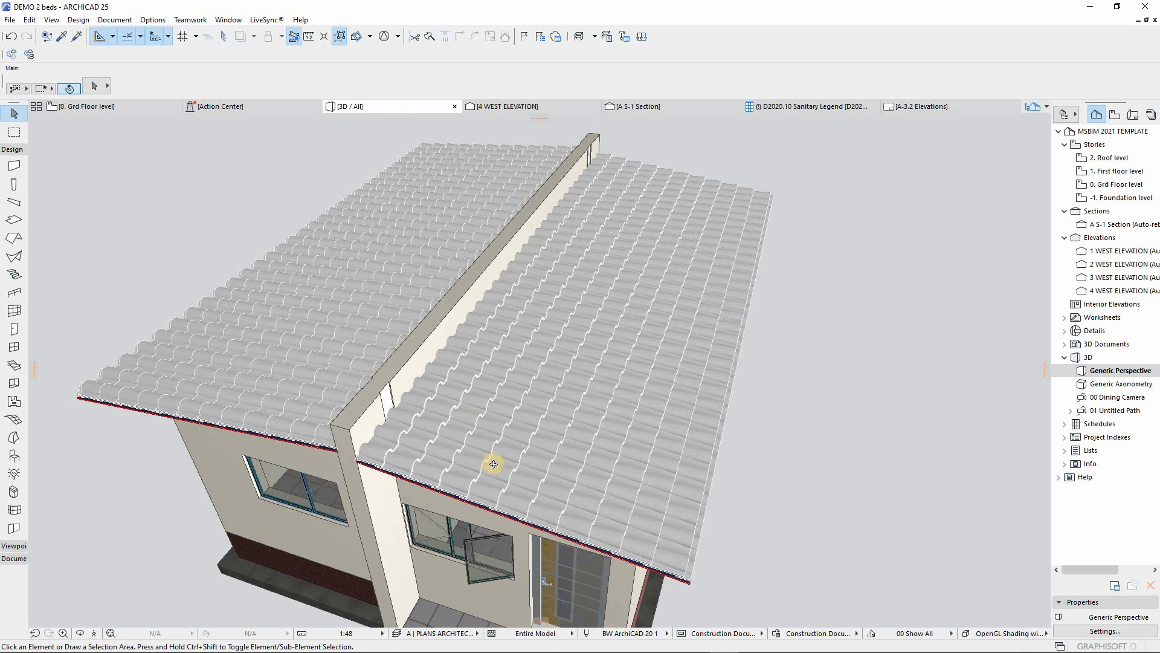
{"action": "middle_click_drag", "start_coordinate": [493, 464], "coordinate": [624, 352], "text": "shift"}
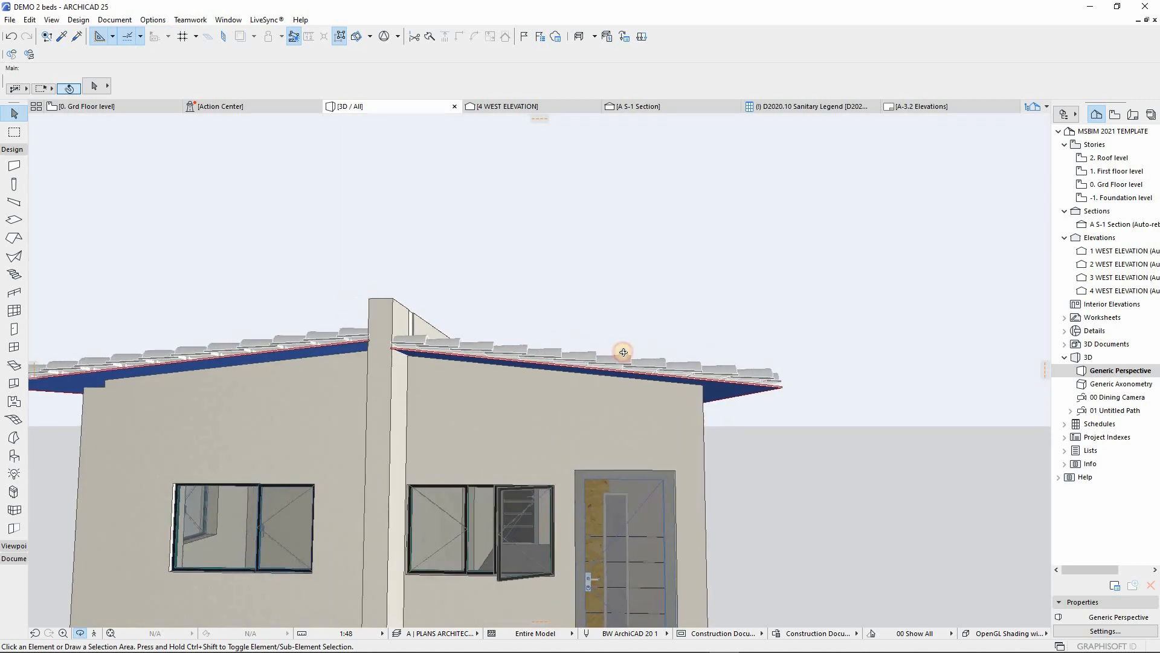
{"action": "scroll", "coordinate": [623, 352], "scroll_direction": "down", "scroll_amount": 10}
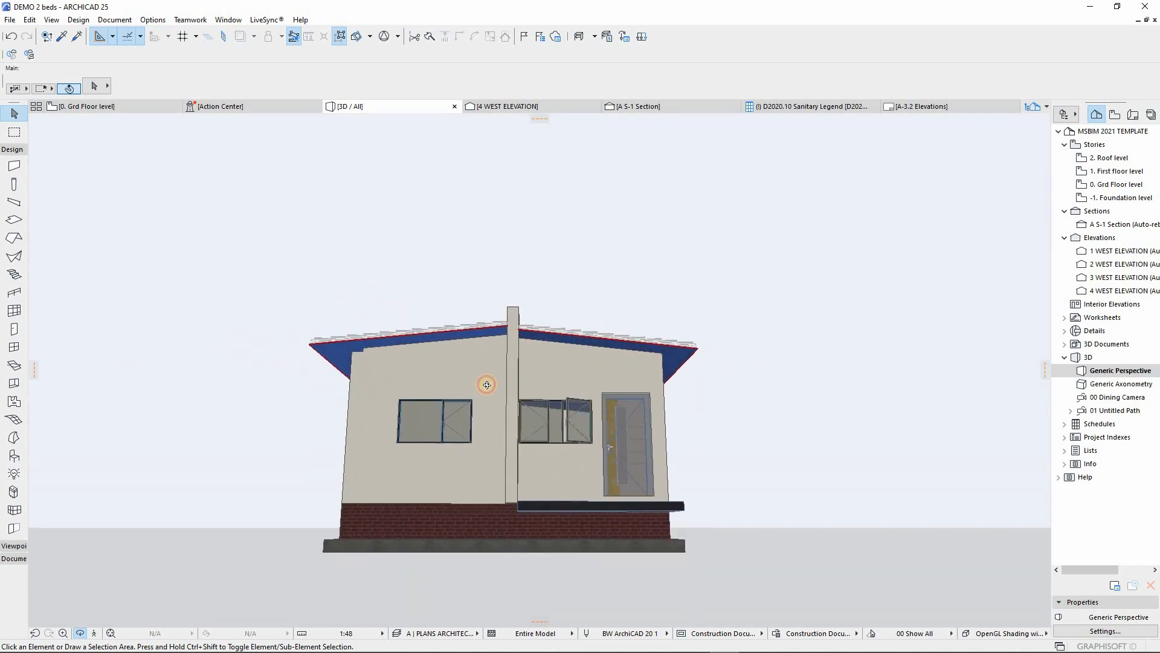
{"action": "middle_click_drag", "start_coordinate": [486, 384], "coordinate": [456, 280], "text": "shift"}
{"action": "scroll", "coordinate": [539, 328], "scroll_direction": "up", "scroll_amount": 10}
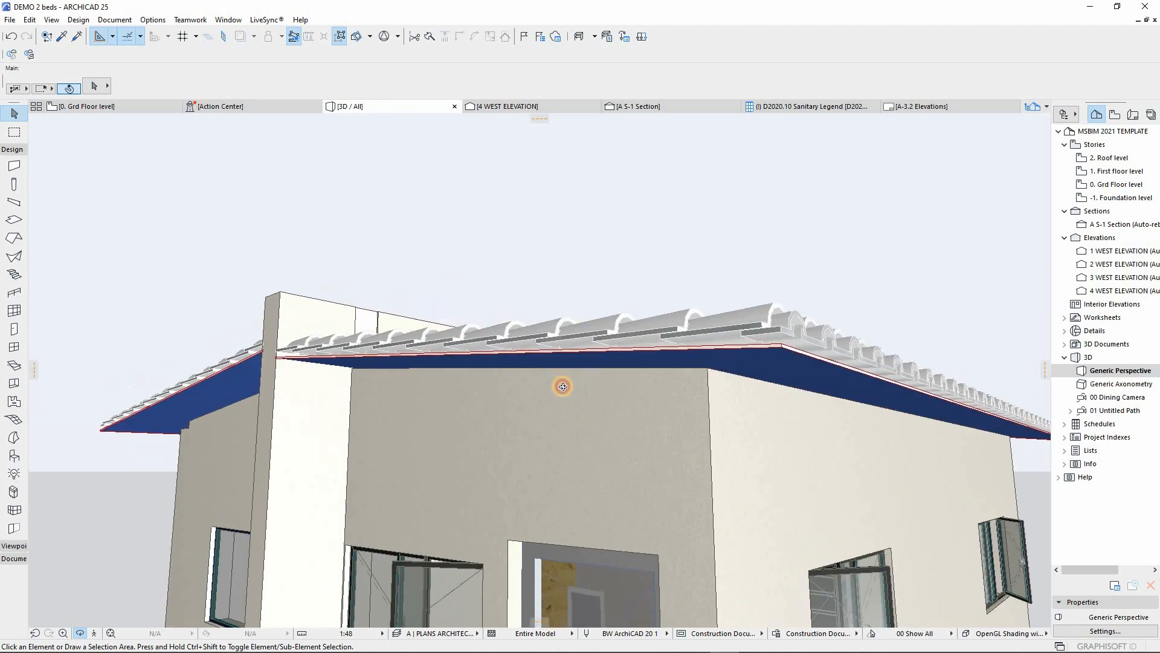
{"action": "scroll", "coordinate": [563, 386], "scroll_direction": "up", "scroll_amount": 3}
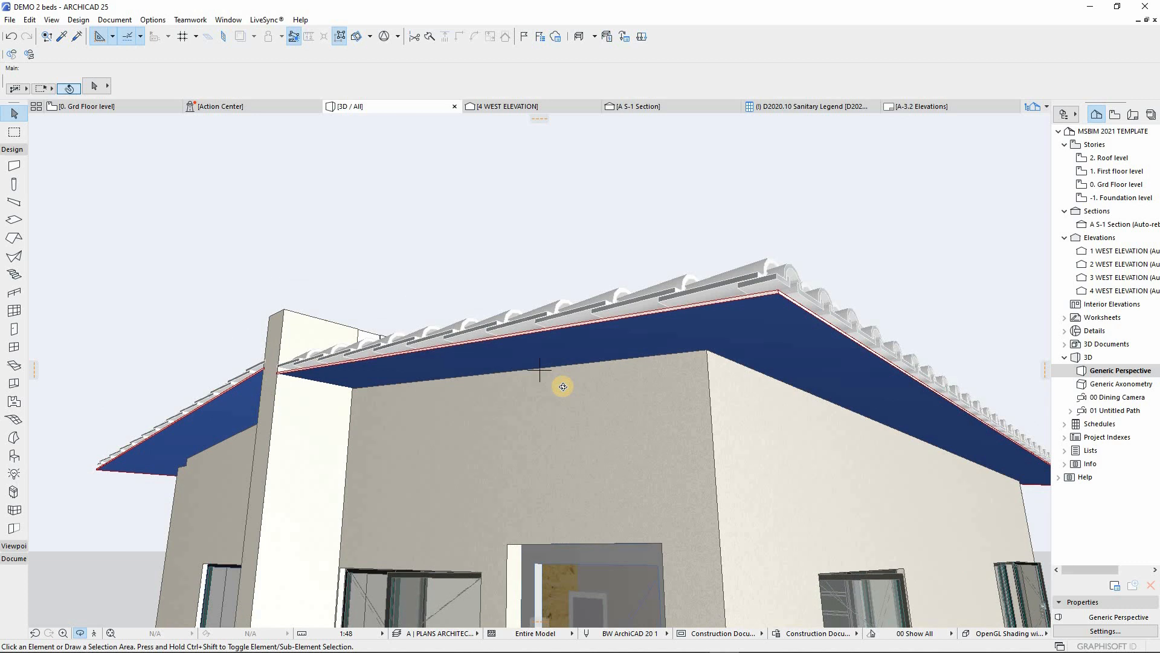
{"action": "key", "text": "Escape"}
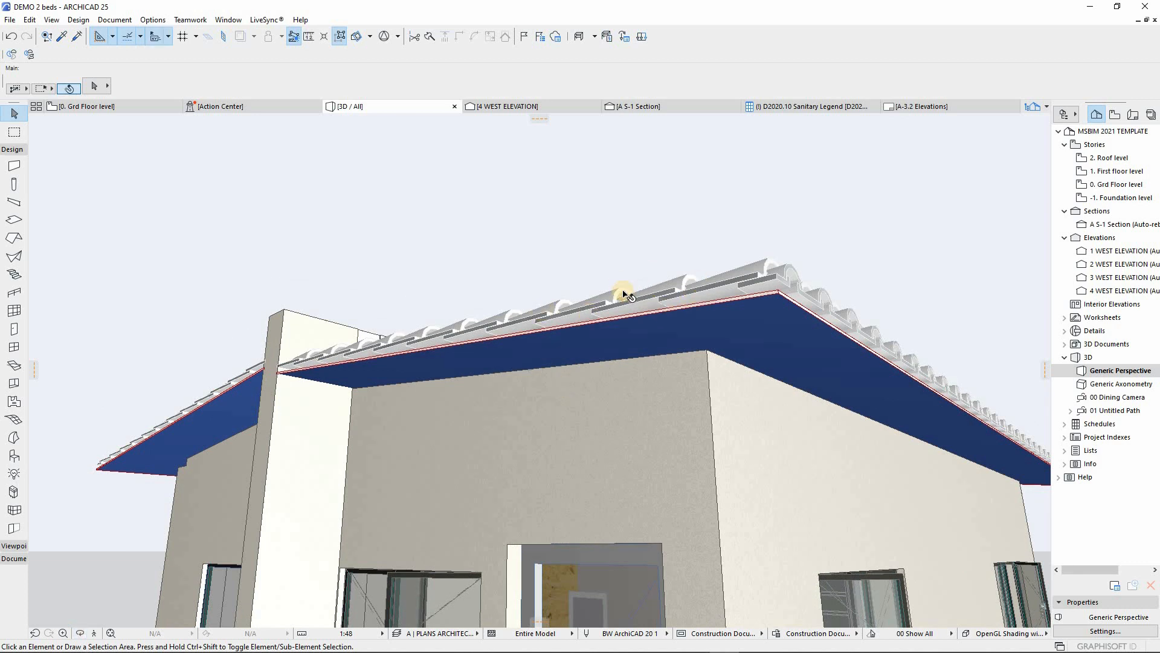
Set the pitch of the roof plane over the entrance side to 10 degrees
{"action": "left_click", "coordinate": [626, 297]}
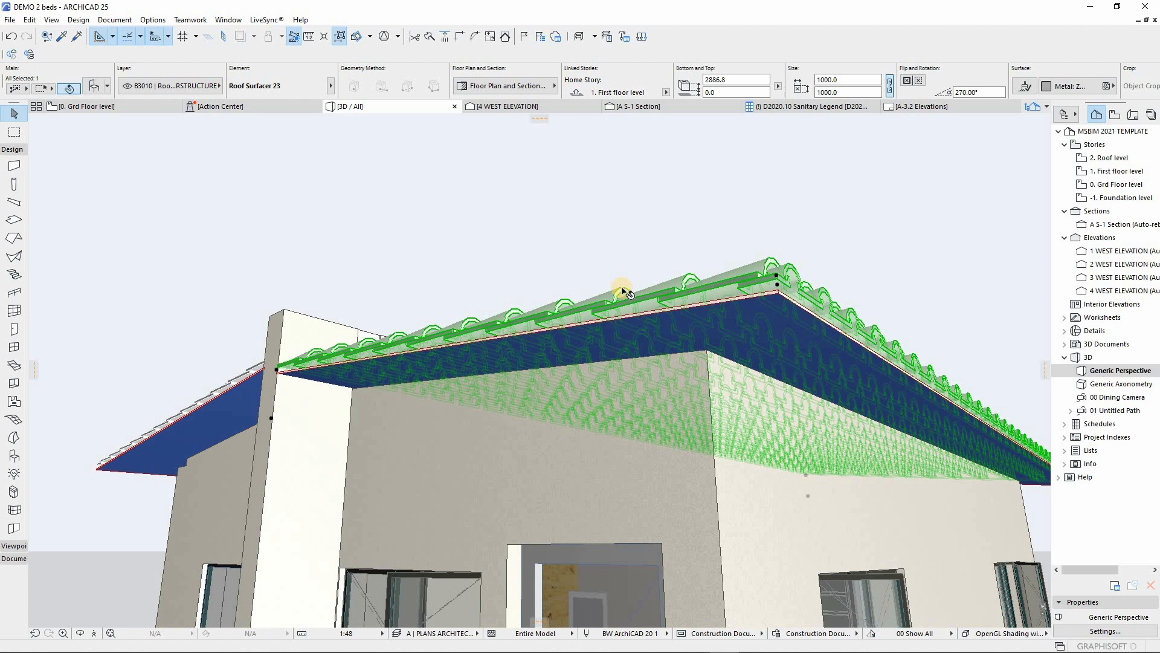
{"action": "left_click", "coordinate": [628, 326]}
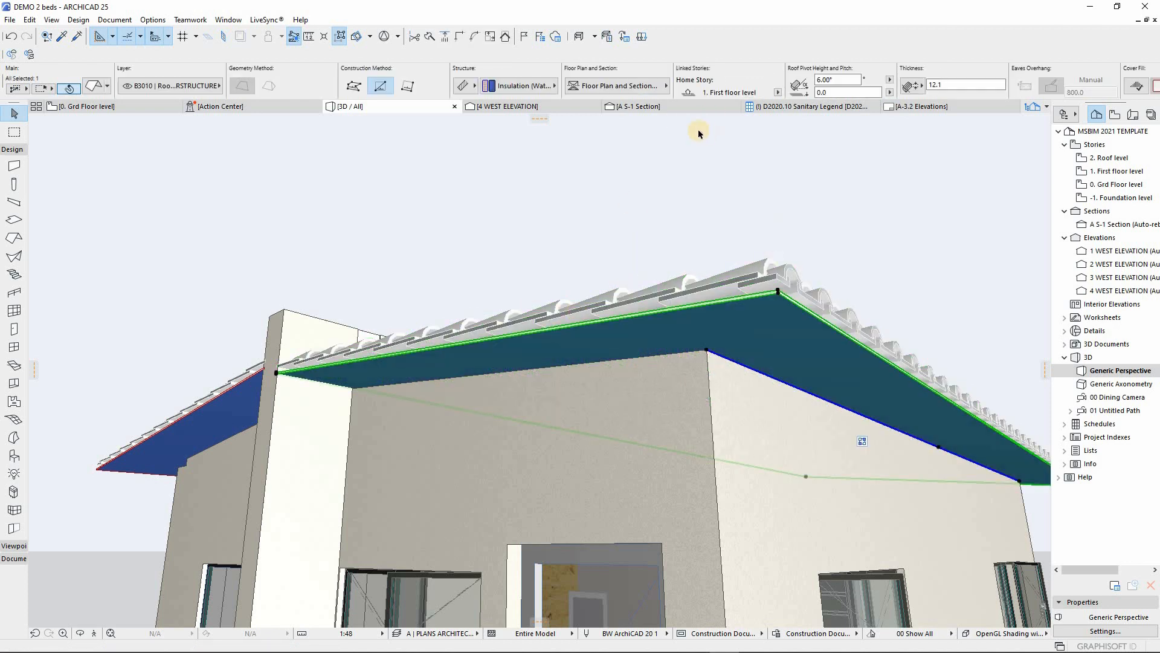
{"action": "left_click", "coordinate": [847, 83]}
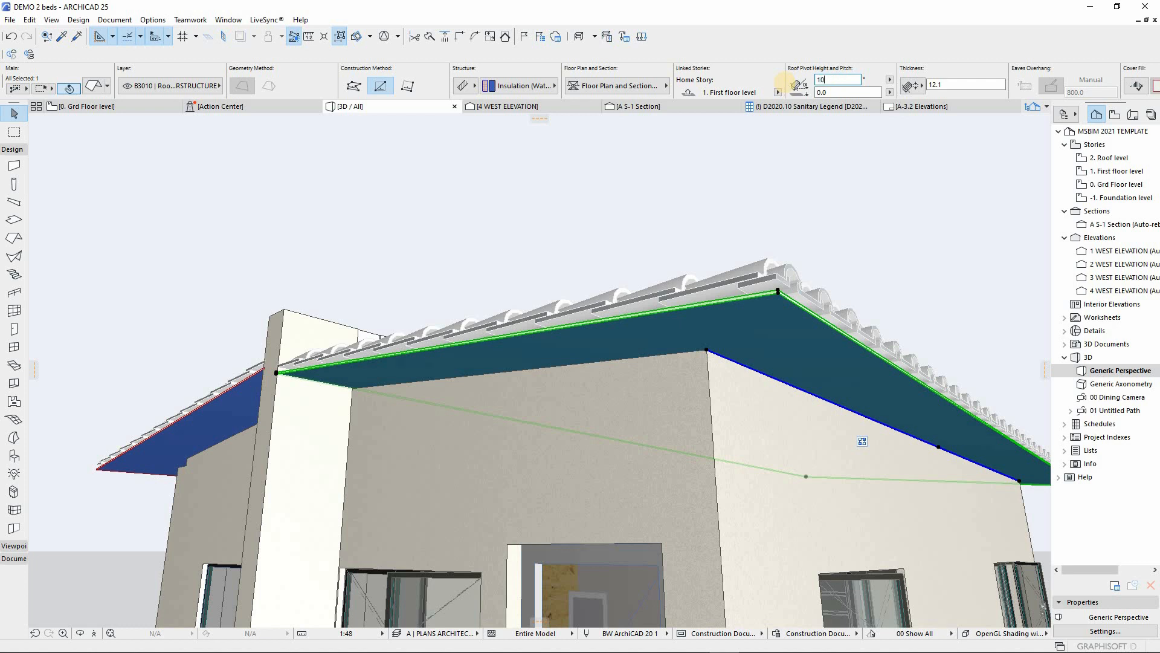
{"action": "type", "text": "10.00"}
{"action": "key", "text": "Return"}
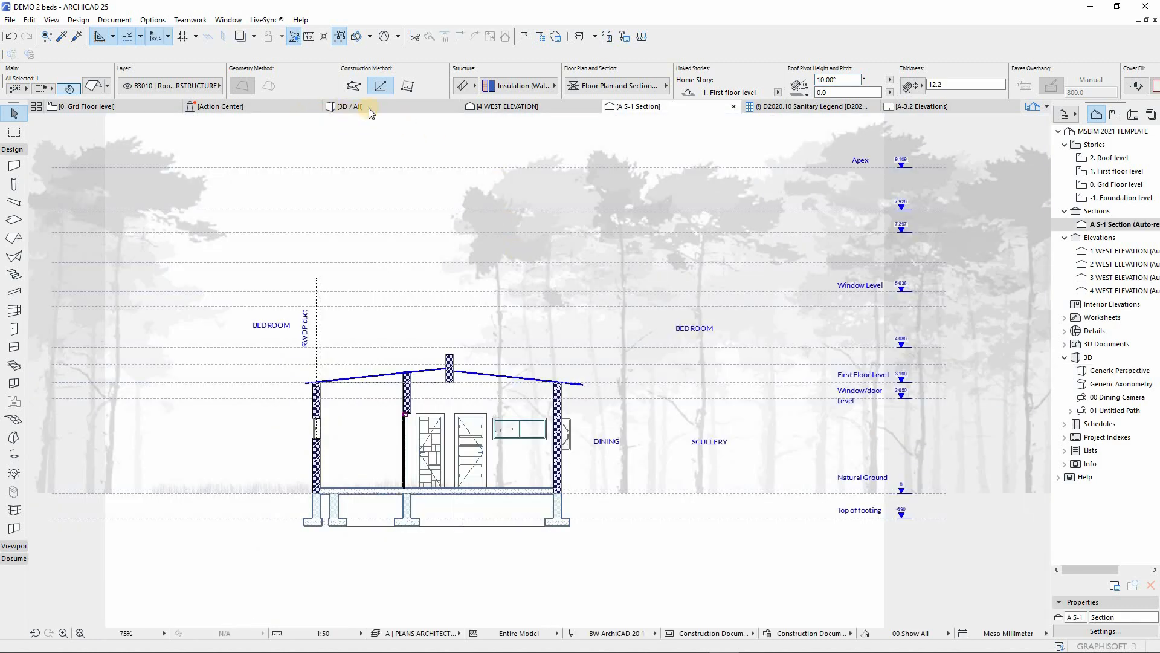
{"action": "left_click", "coordinate": [358, 107]}
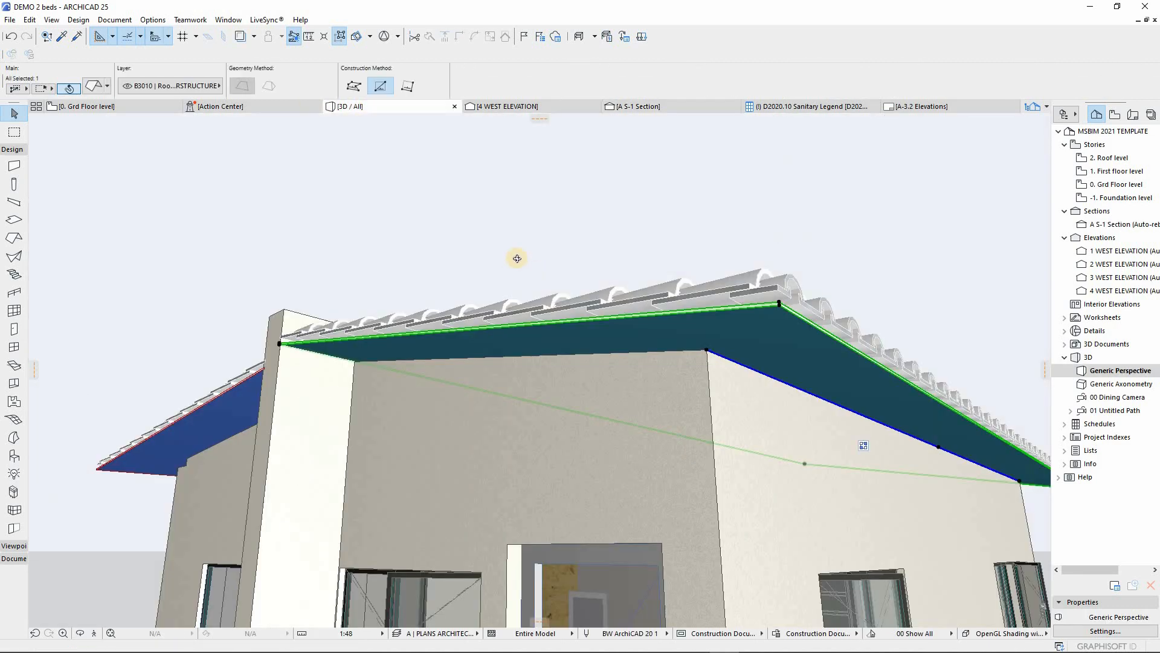
Set the pitch of the roof plane over the entrance side to 16 degrees
{"action": "middle_click_drag", "start_coordinate": [526, 270], "coordinate": [500, 228], "text": "shift"}
{"action": "scroll", "coordinate": [533, 319], "scroll_direction": "down", "scroll_amount": 5}
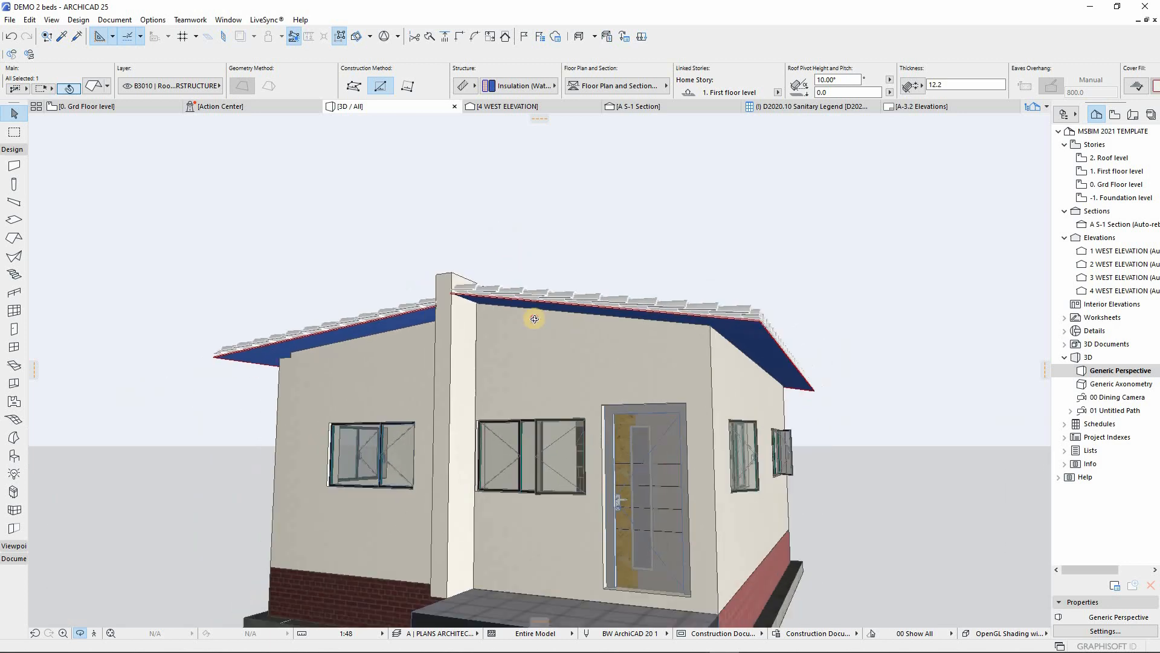
{"action": "middle_click_drag", "start_coordinate": [677, 334], "coordinate": [741, 287], "text": "shift"}
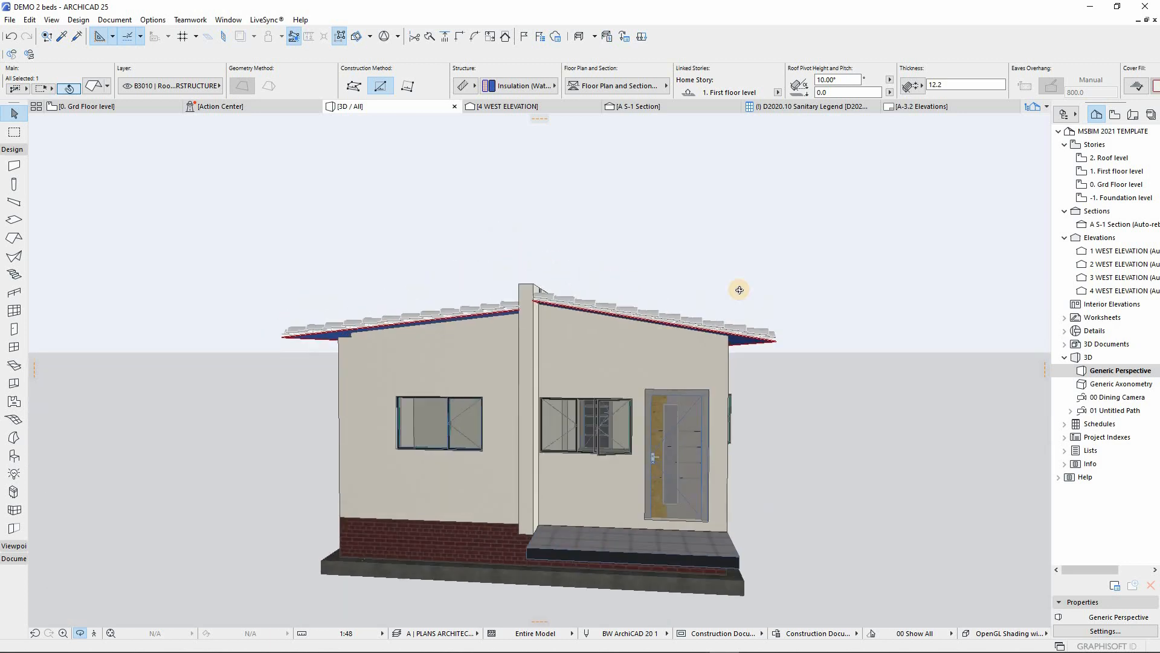
{"action": "scroll", "coordinate": [729, 301], "scroll_direction": "up", "scroll_amount": 3}
{"action": "scroll", "coordinate": [730, 301], "scroll_direction": "up", "scroll_amount": 3}
{"action": "middle_click_drag", "start_coordinate": [626, 261], "coordinate": [827, 93], "text": "shift"}
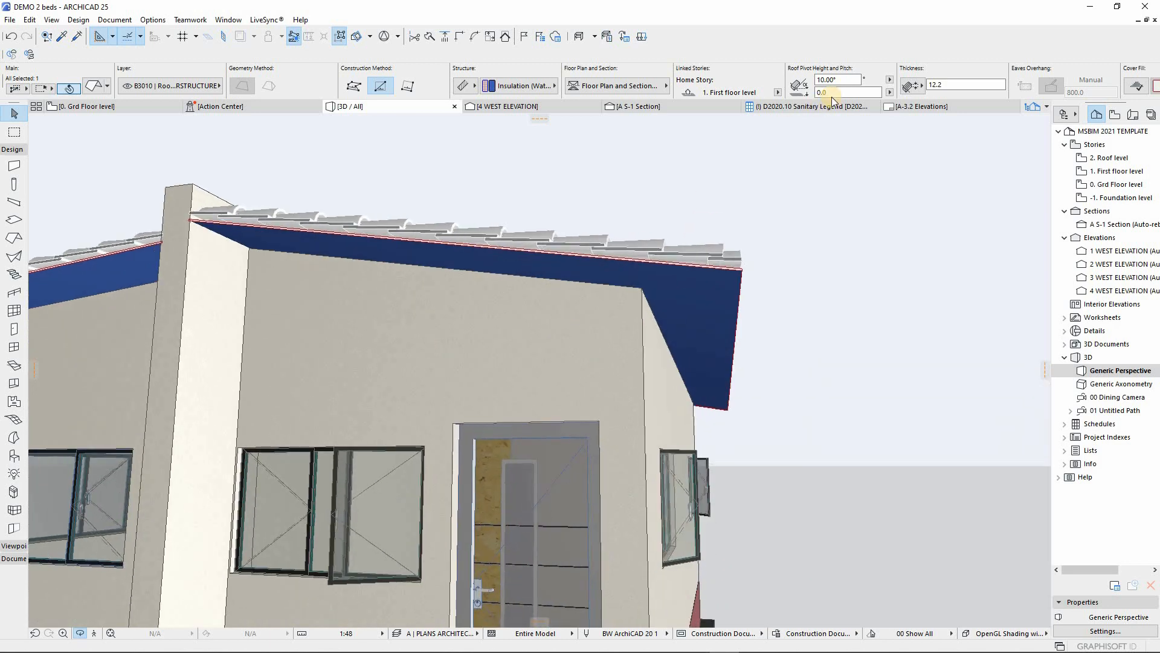
{"action": "left_click", "coordinate": [850, 80]}
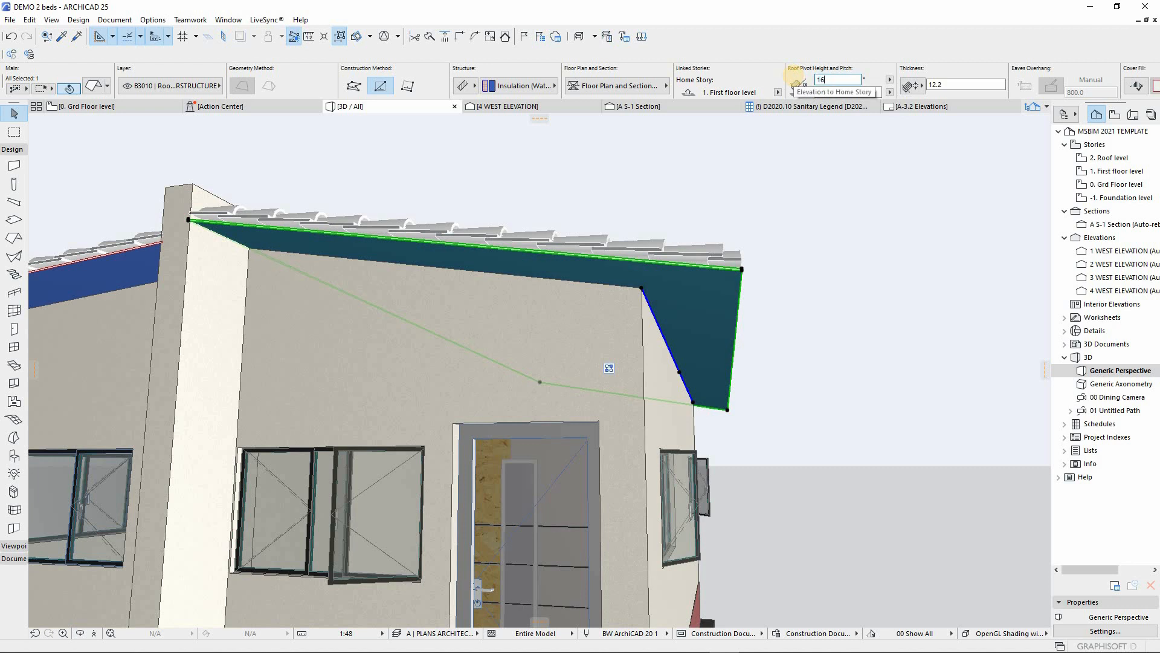
{"action": "type", "text": "16"}
{"action": "key", "text": "Return"}
Unlink the top of the parapet wall between the two roof planes from its story and set its height to 1500
{"action": "scroll", "coordinate": [626, 329], "scroll_direction": "down", "scroll_amount": 5}
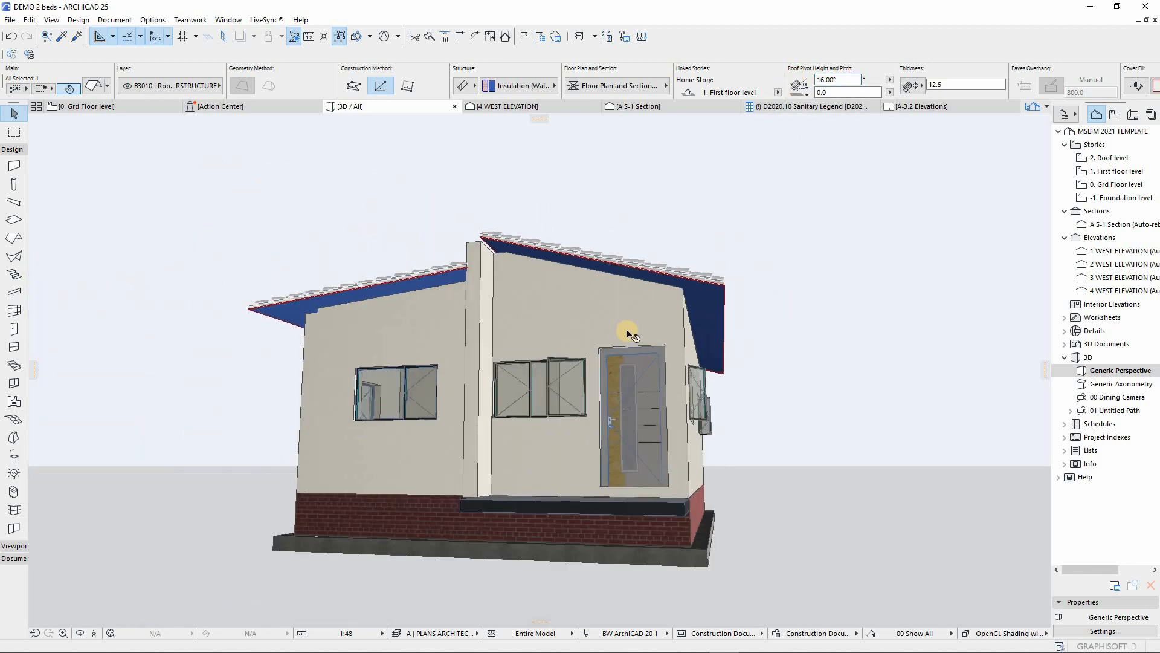
{"action": "middle_click_drag", "start_coordinate": [628, 334], "coordinate": [544, 426], "text": "shift"}
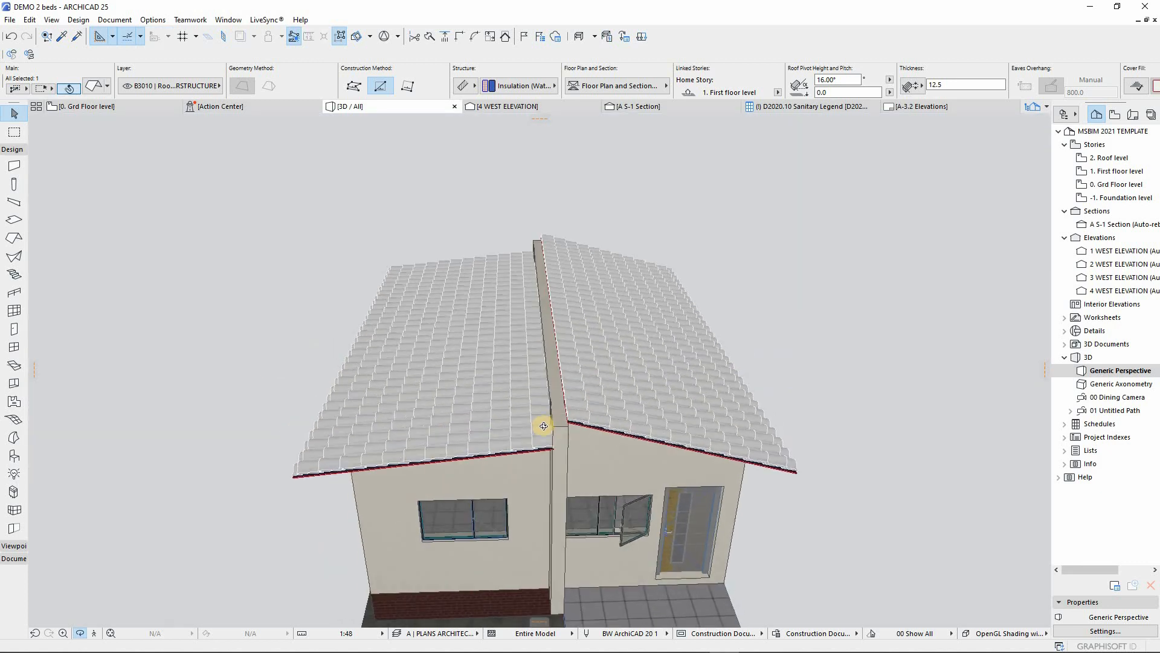
{"action": "scroll", "coordinate": [598, 417], "scroll_direction": "up", "scroll_amount": 6}
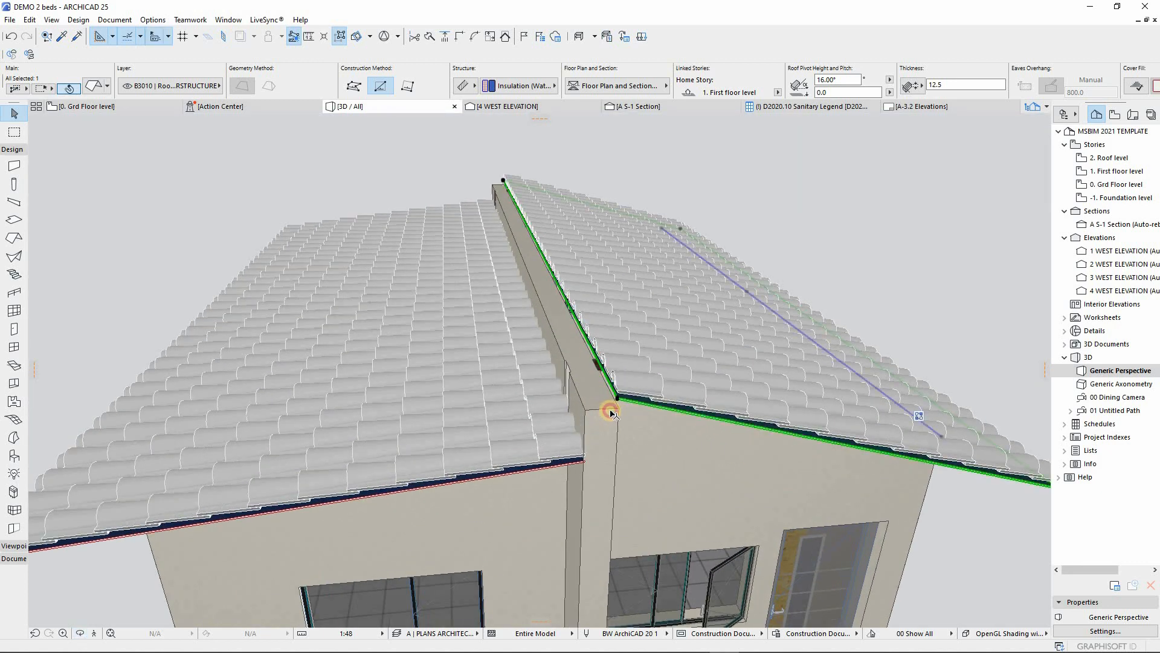
{"action": "left_click", "coordinate": [610, 413]}
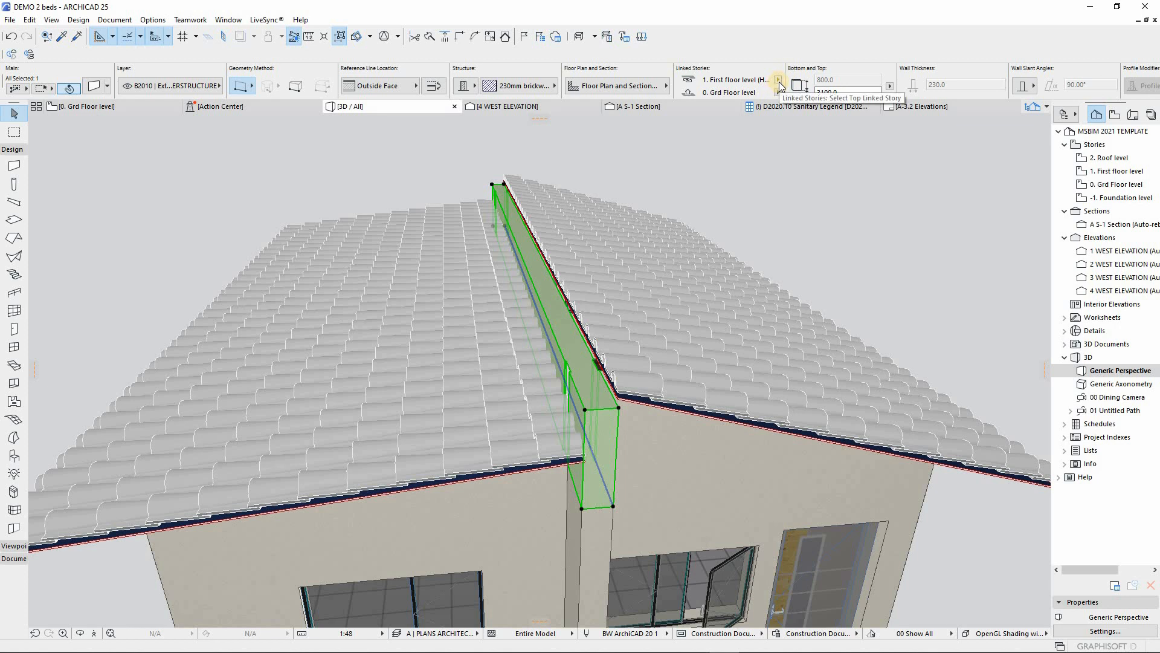
{"action": "left_click", "coordinate": [779, 81]}
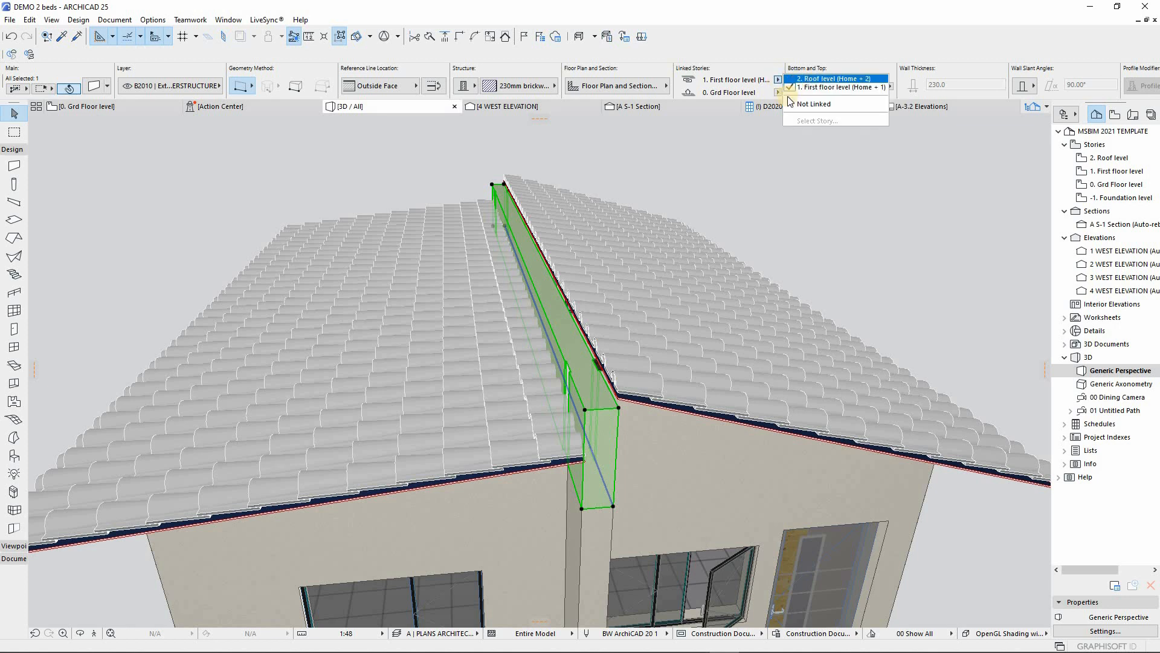
{"action": "left_click", "coordinate": [814, 104]}
{"action": "left_click", "coordinate": [845, 80]}
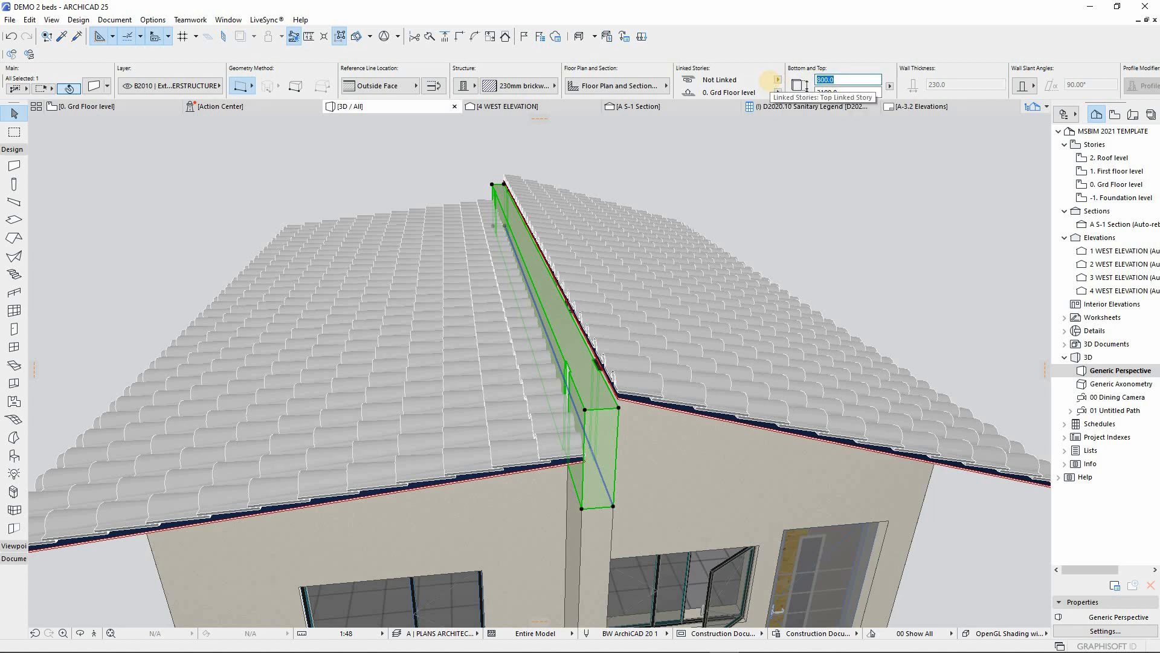
{"action": "type", "text": "1500"}
{"action": "key", "text": "Return"}
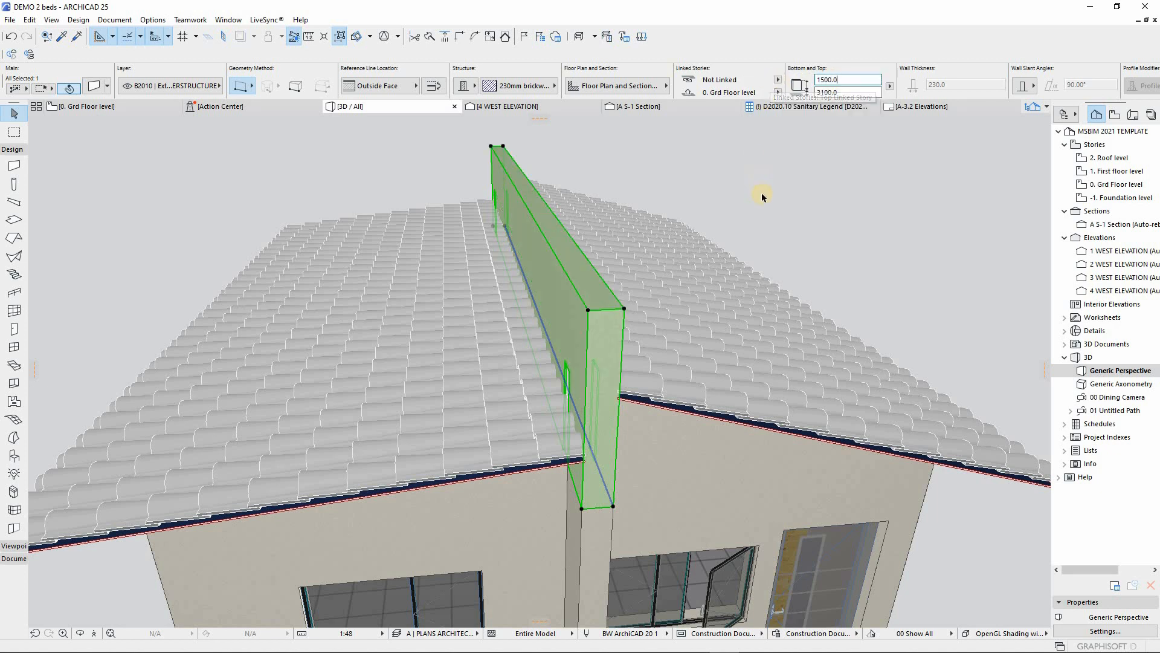
{"action": "left_click", "coordinate": [762, 192]}
Link the top of the front wall below both roof planes to story 2. Roof level
{"action": "left_click_drag", "start_coordinate": [584, 218], "coordinate": [580, 292]}
{"action": "scroll", "coordinate": [622, 307], "scroll_direction": "up", "scroll_amount": 4}
{"action": "left_click", "coordinate": [535, 271]}
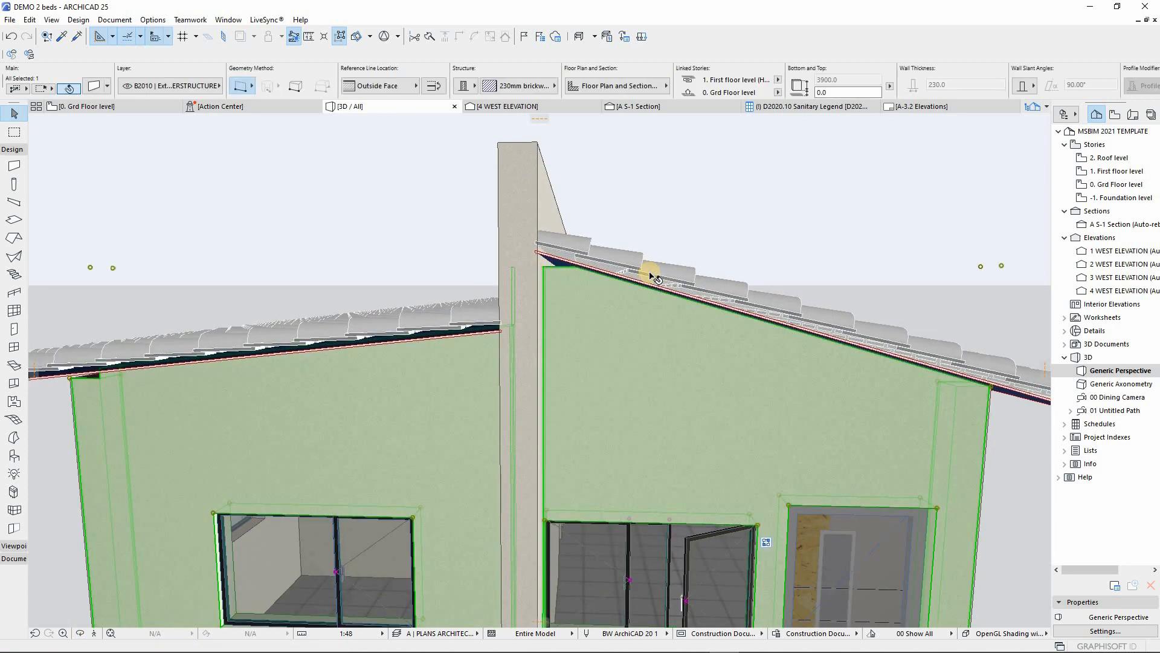
{"action": "left_click", "coordinate": [776, 81]}
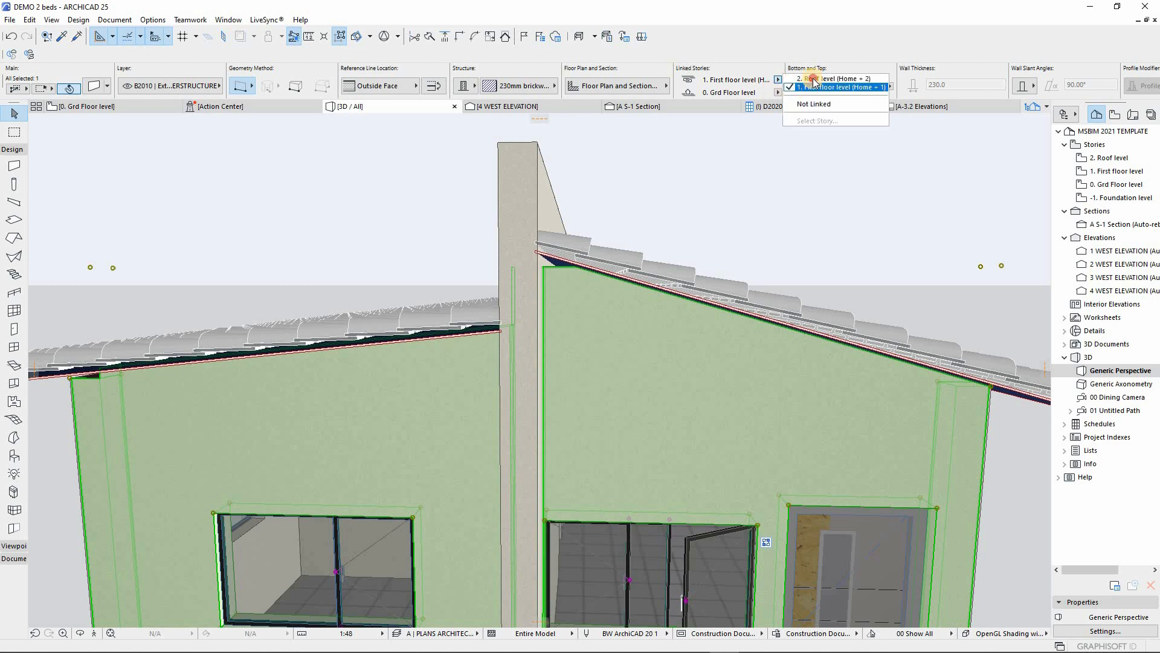
{"action": "left_click", "coordinate": [801, 79]}
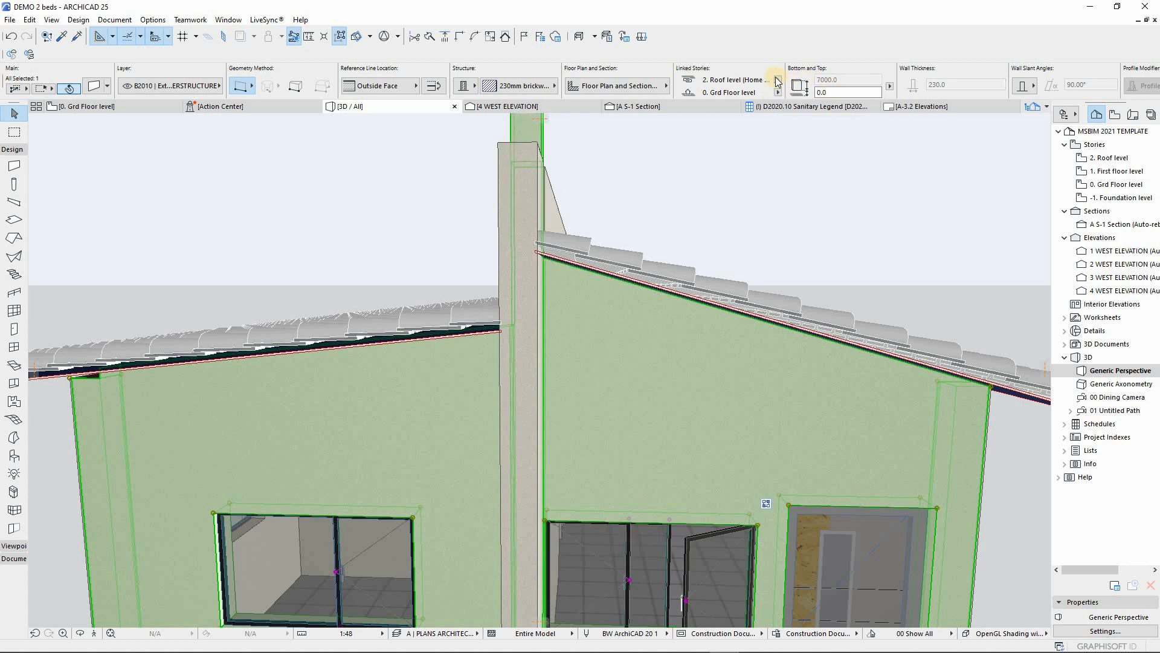
Unlink the front wall's top from its story and set the wall height to 4000
{"action": "left_click", "coordinate": [777, 81]}
{"action": "left_click", "coordinate": [805, 81]}
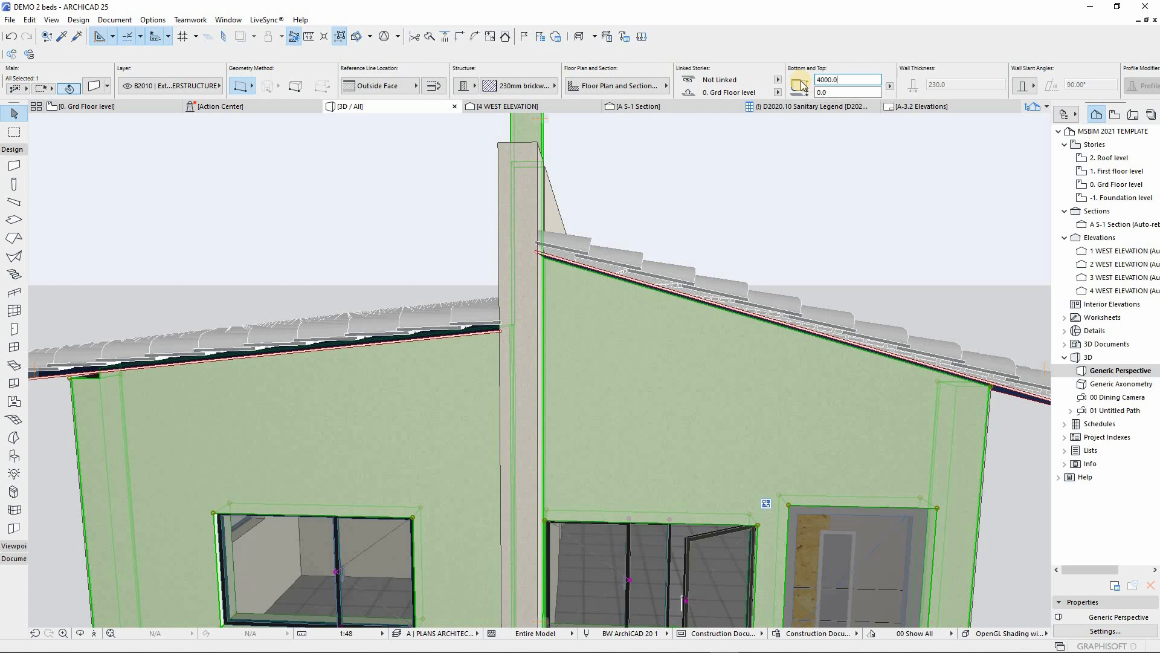
{"action": "key", "text": "Return"}
{"action": "left_click", "coordinate": [657, 224]}
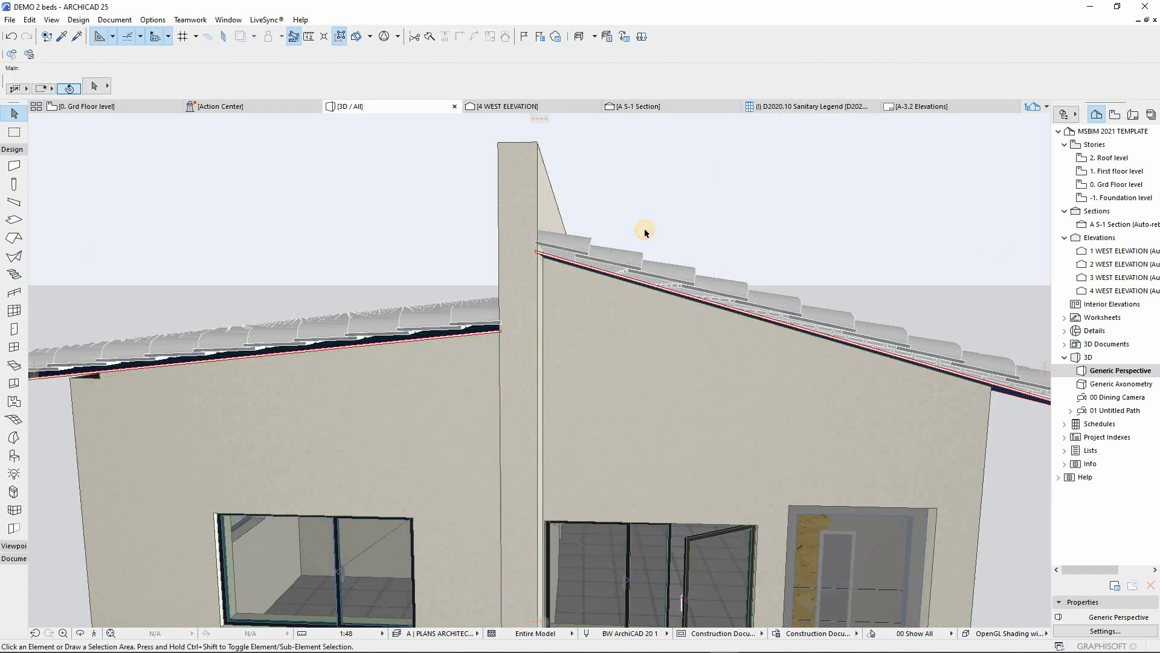
Unlink the top of the entrance-door wall from its story and set the wall height to 4000
{"action": "scroll", "coordinate": [568, 280], "scroll_direction": "down", "scroll_amount": 3}
{"action": "scroll", "coordinate": [519, 362], "scroll_direction": "down", "scroll_amount": 3}
{"action": "middle_click_drag", "start_coordinate": [518, 316], "coordinate": [627, 280], "text": "shift"}
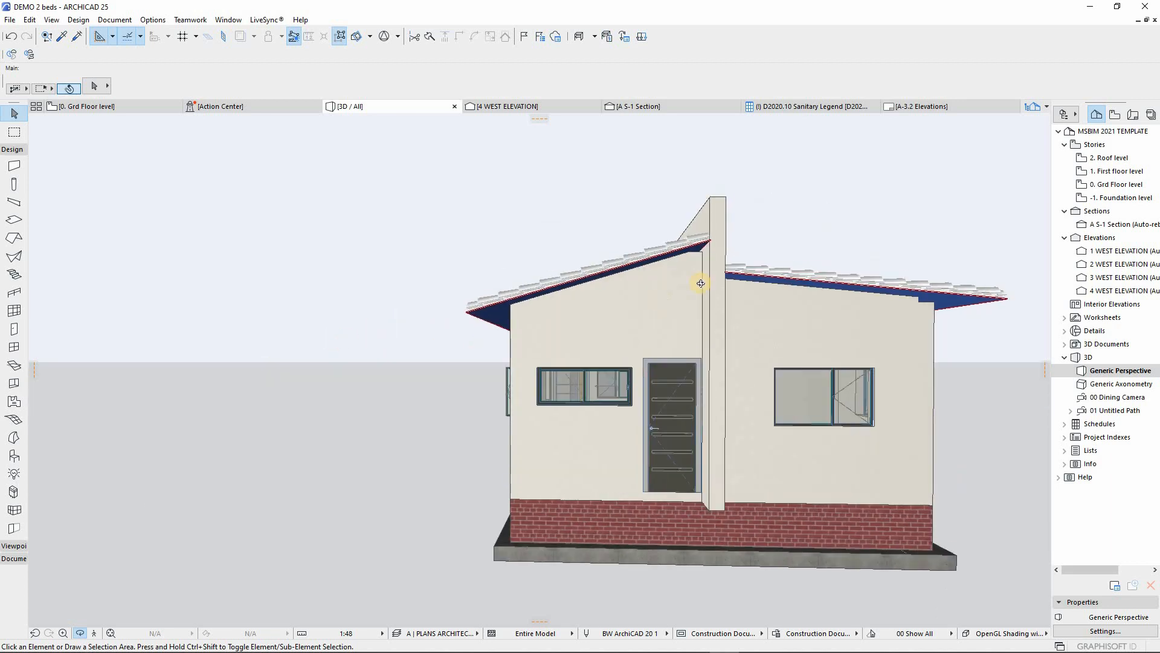
{"action": "scroll", "coordinate": [702, 255], "scroll_direction": "up", "scroll_amount": 5}
{"action": "left_click", "coordinate": [703, 255]}
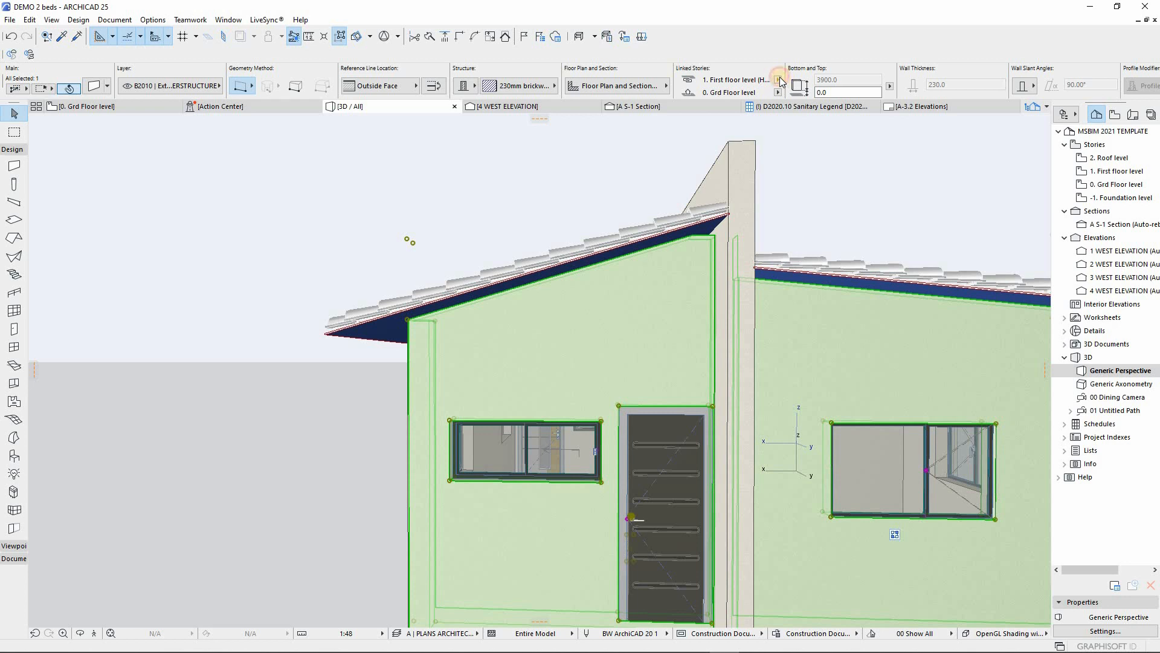
{"action": "left_click", "coordinate": [779, 80]}
{"action": "left_click", "coordinate": [807, 105]}
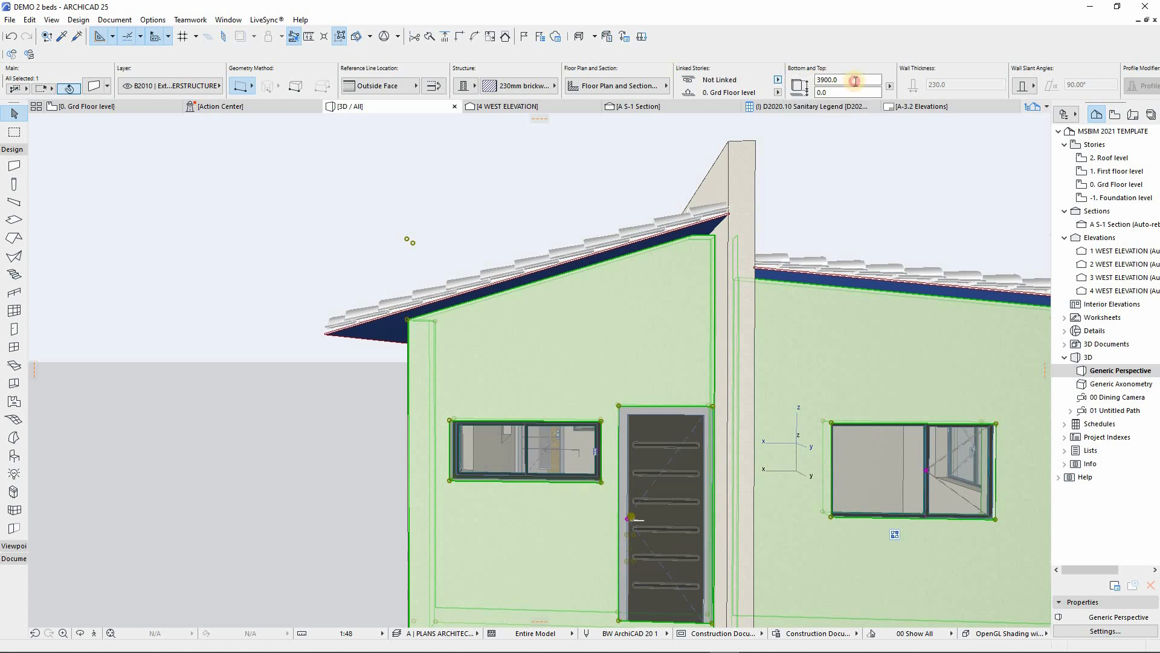
{"action": "double_click", "coordinate": [855, 81]}
{"action": "type", "text": "400"}
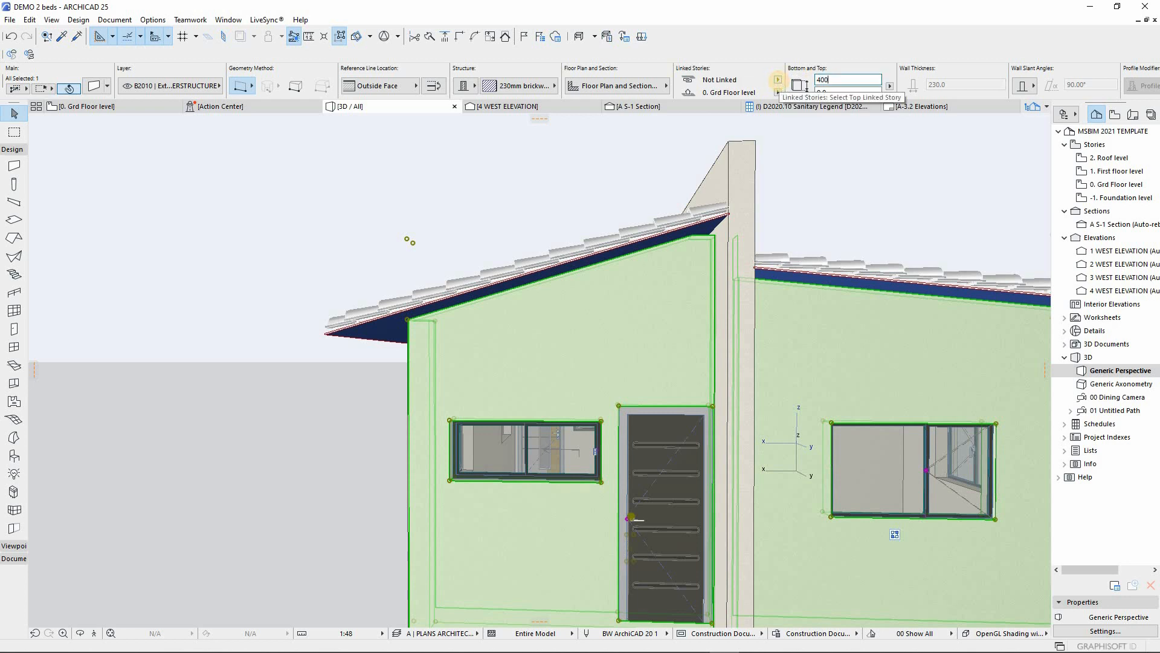
{"action": "type", "text": "0"}
{"action": "left_click", "coordinate": [464, 339]}
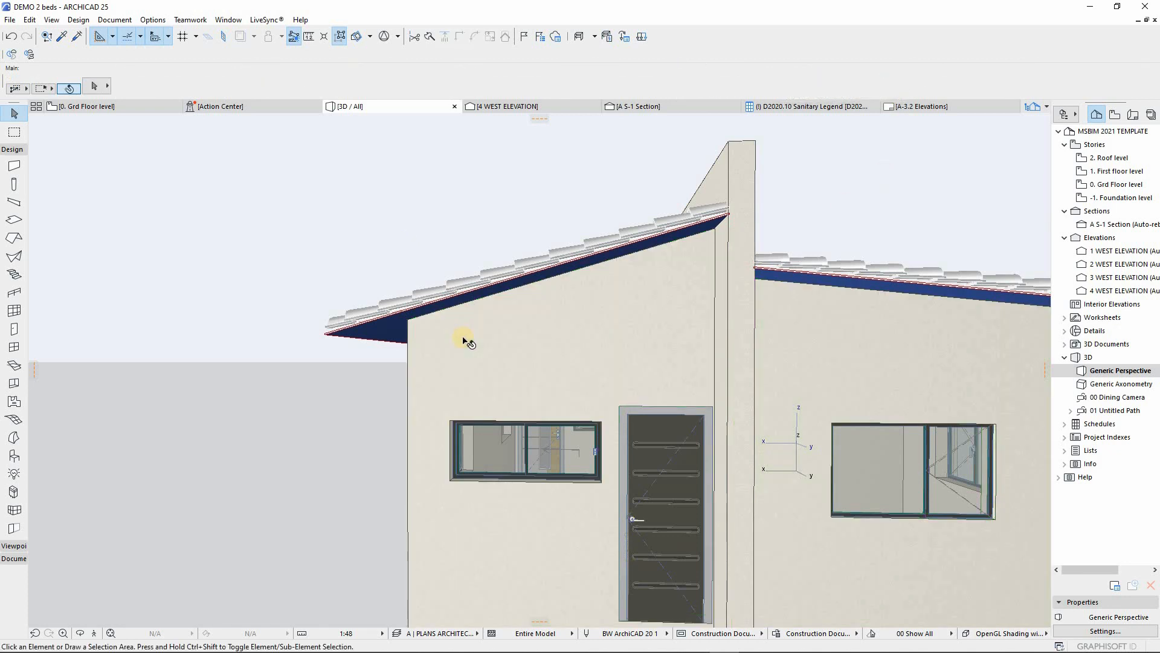
Examine the roof, parapet and walls from the other sides of the house in 3D
{"action": "scroll", "coordinate": [483, 332], "scroll_direction": "down", "scroll_amount": 5}
{"action": "middle_click_drag", "start_coordinate": [507, 328], "coordinate": [788, 430], "text": "shift"}
{"action": "scroll", "coordinate": [545, 467], "scroll_direction": "up", "scroll_amount": 3}
{"action": "left_click_drag", "start_coordinate": [692, 449], "coordinate": [401, 508]}
{"action": "left_click_drag", "start_coordinate": [564, 426], "coordinate": [227, 127]}
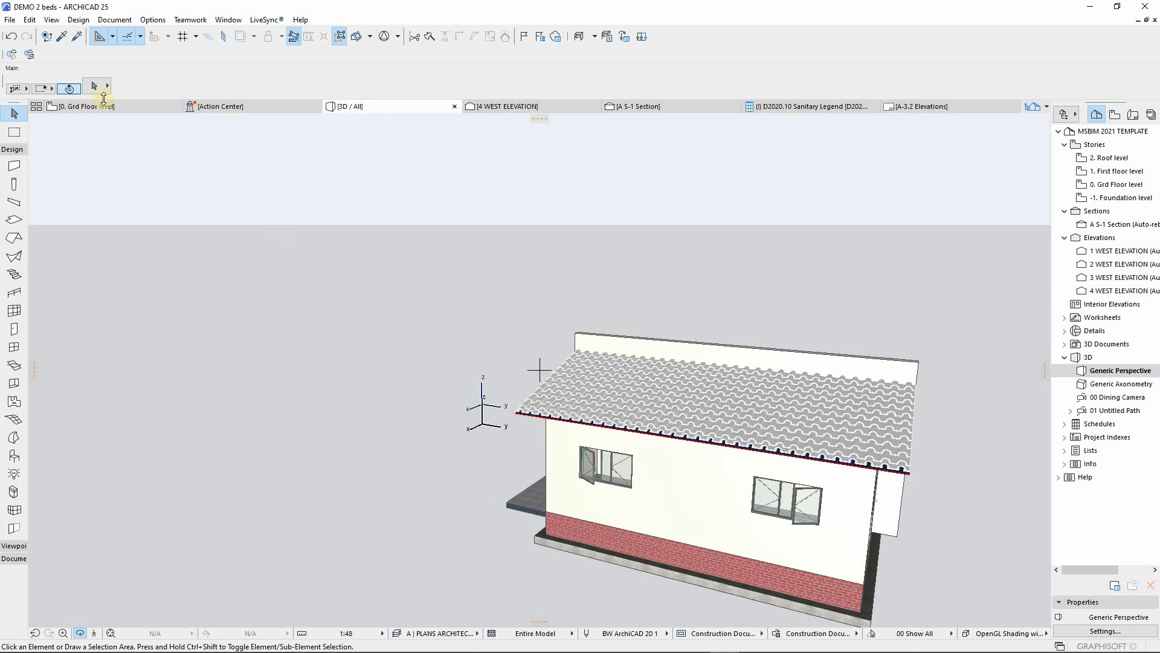
On the ground floor plan, load the BEAM PROFILE-APRON PAVING favorite from G2010 Sitework Mesh & Slab, using the chained geometry method
{"action": "scroll", "coordinate": [428, 413], "scroll_direction": "down", "scroll_amount": 5}
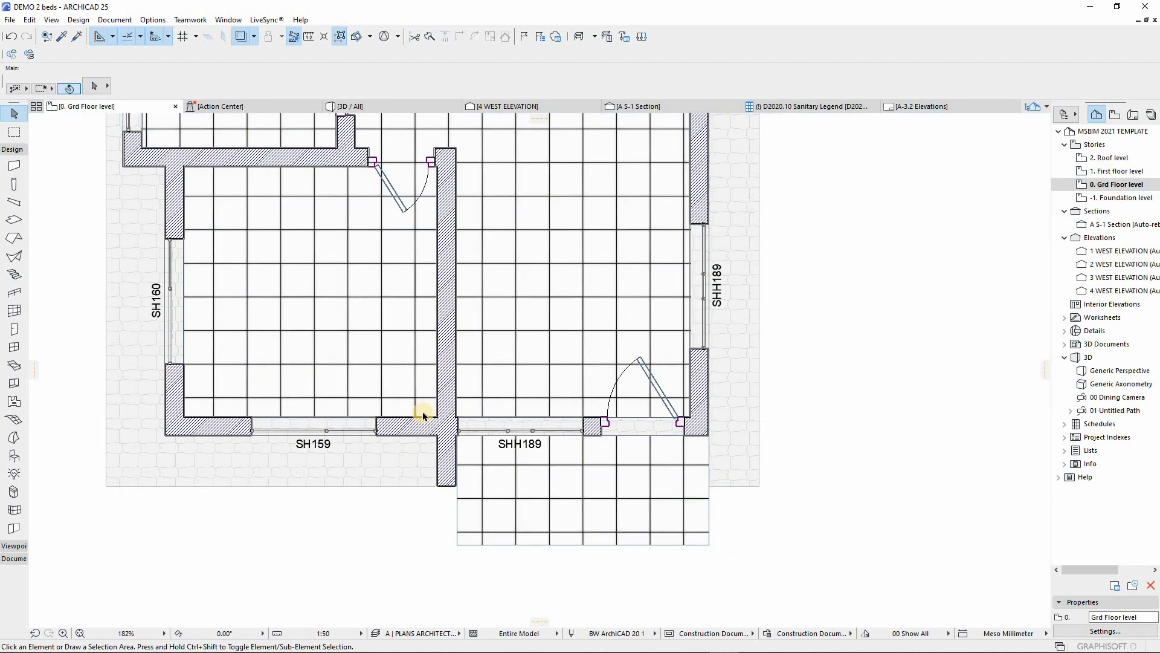
{"action": "scroll", "coordinate": [426, 271], "scroll_direction": "up", "scroll_amount": 2}
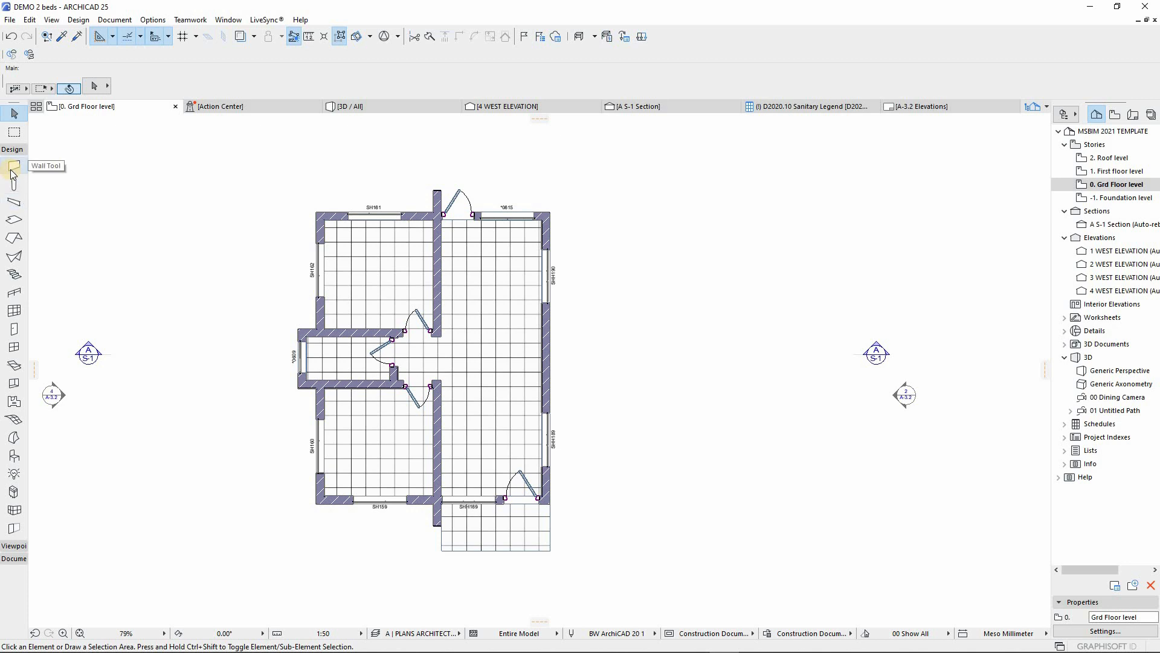
{"action": "left_click", "coordinate": [14, 203]}
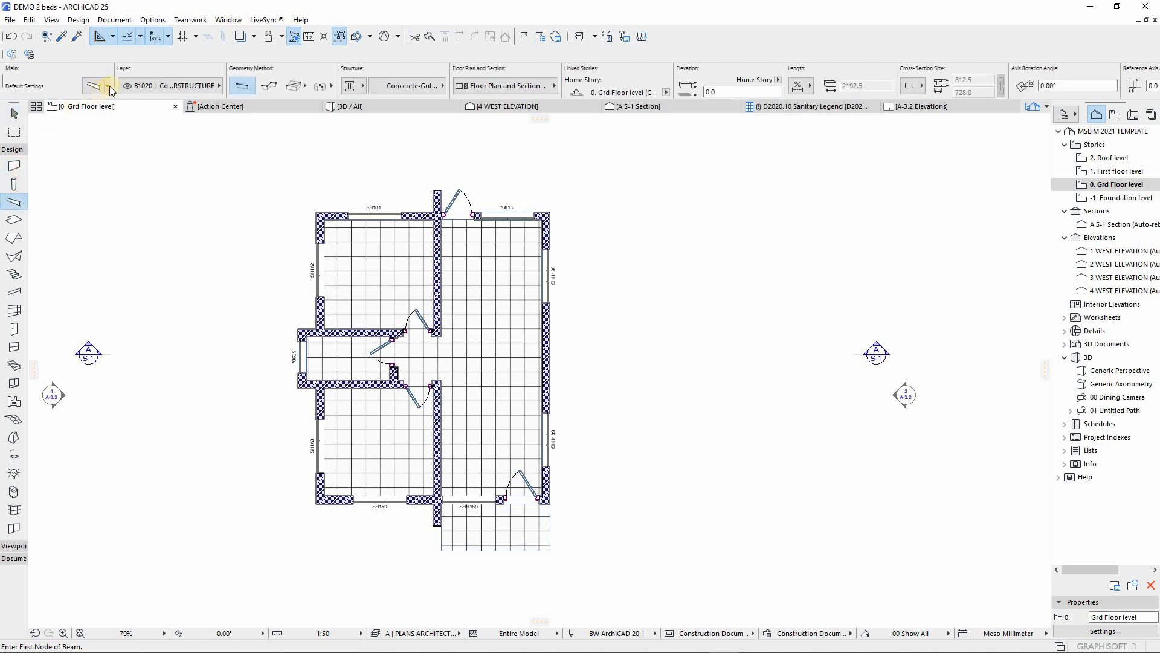
{"action": "left_click", "coordinate": [108, 85]}
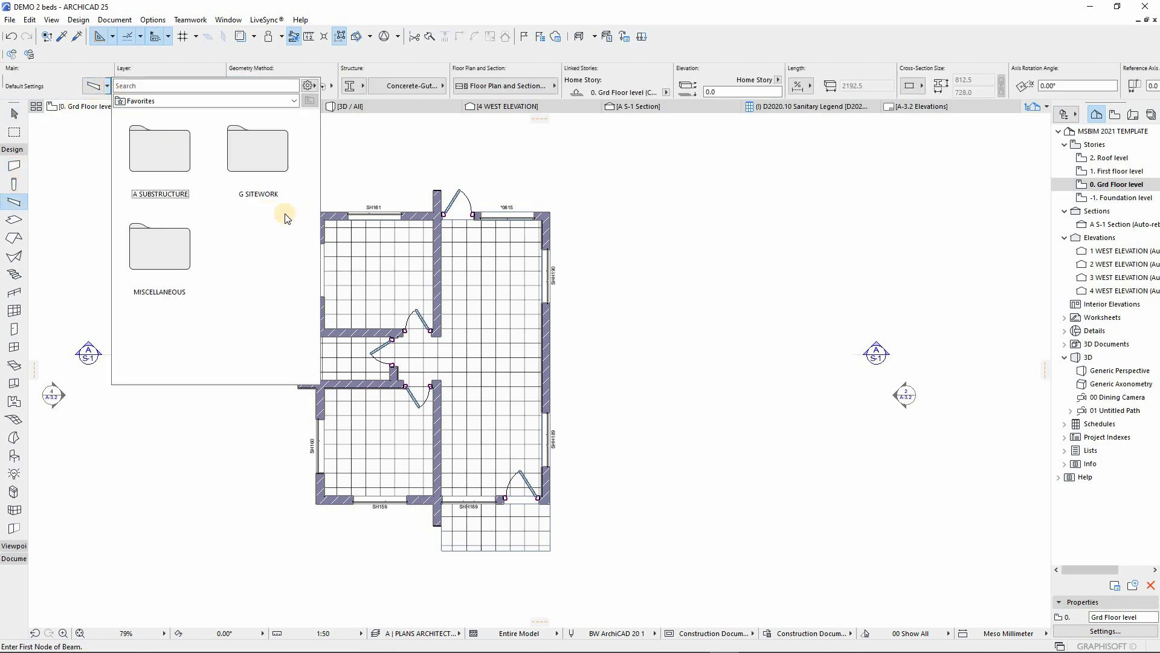
{"action": "double_click", "coordinate": [242, 154]}
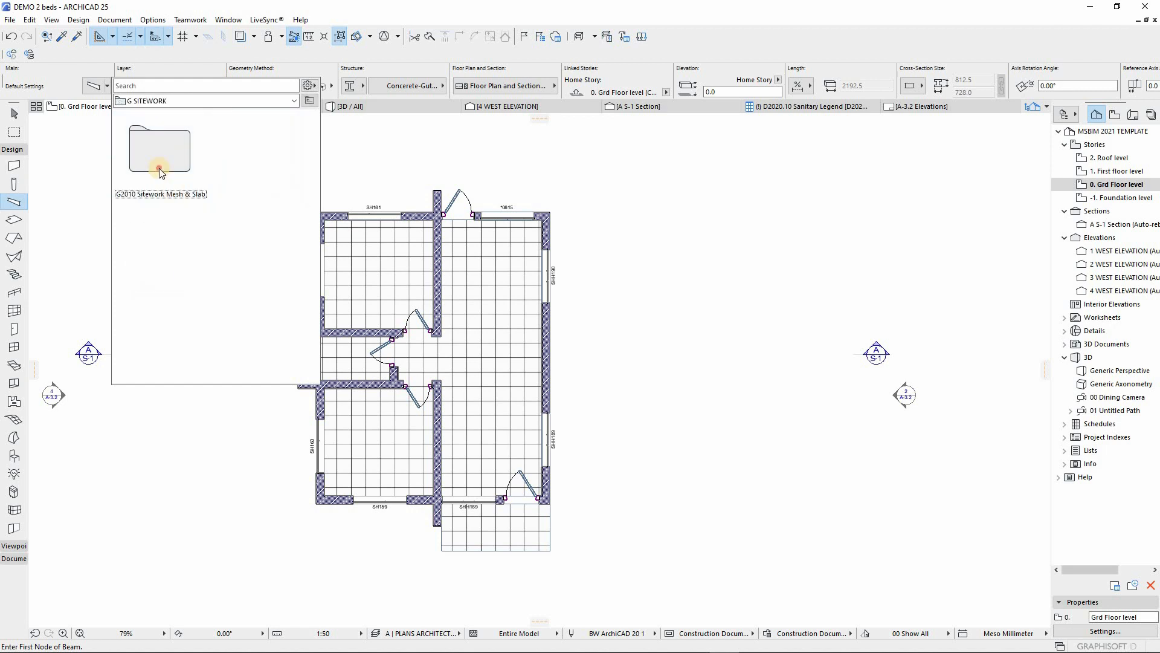
{"action": "left_click", "coordinate": [158, 168]}
{"action": "key", "text": "Return"}
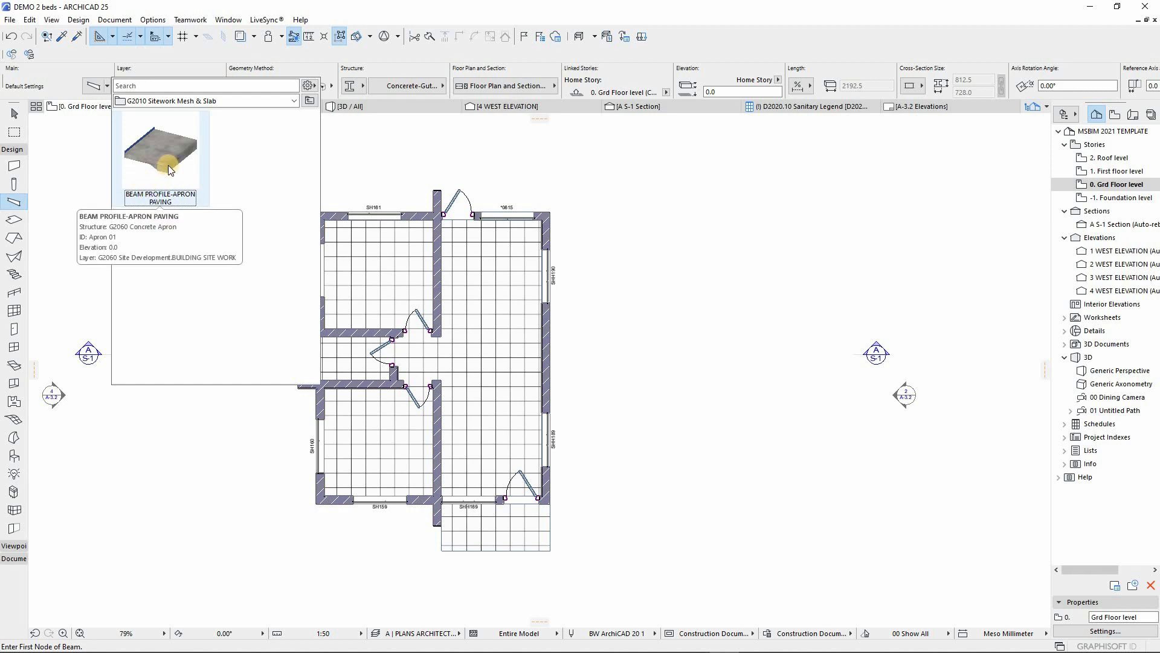
{"action": "left_click", "coordinate": [163, 163]}
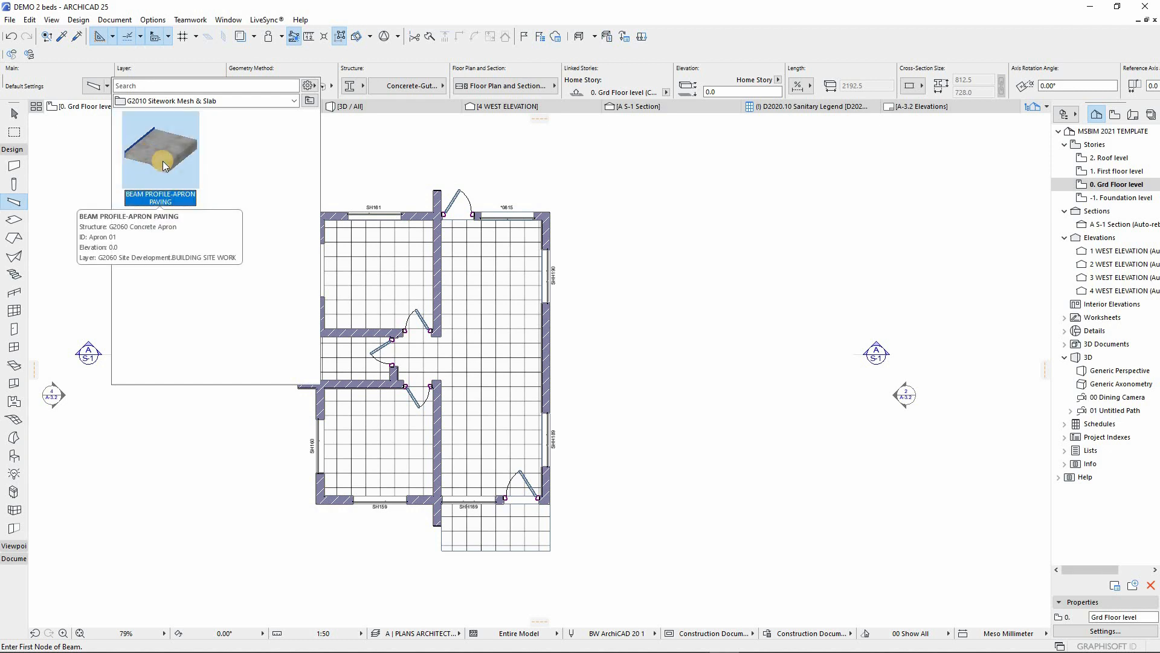
{"action": "left_click", "coordinate": [431, 275]}
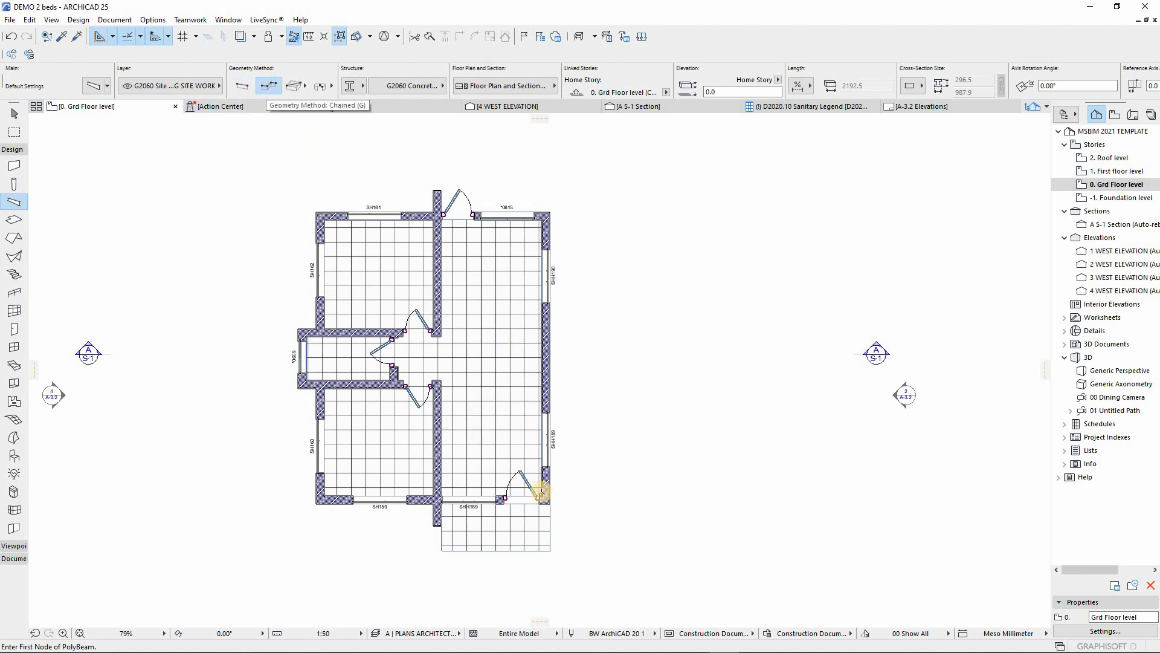
Trace the apron paving beam from the outer corner beside the porch door, up the right side of the plan and across the upper wall
{"action": "scroll", "coordinate": [539, 493], "scroll_direction": "up", "scroll_amount": 10}
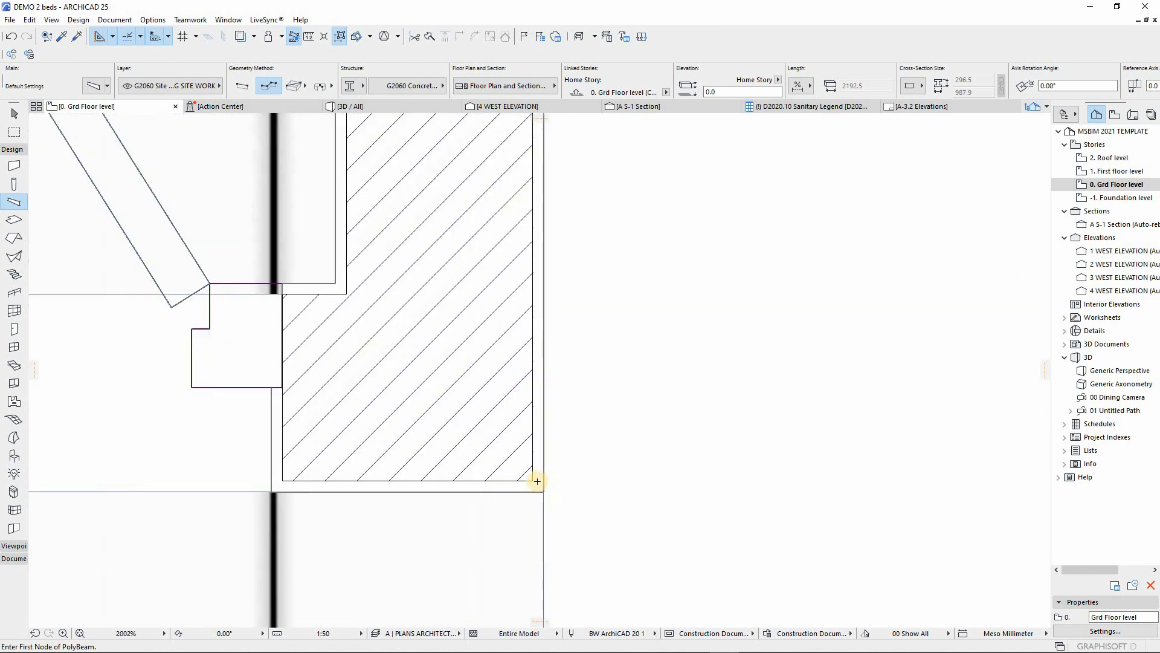
{"action": "scroll", "coordinate": [537, 481], "scroll_direction": "up", "scroll_amount": 1}
{"action": "scroll", "coordinate": [538, 478], "scroll_direction": "up", "scroll_amount": 5}
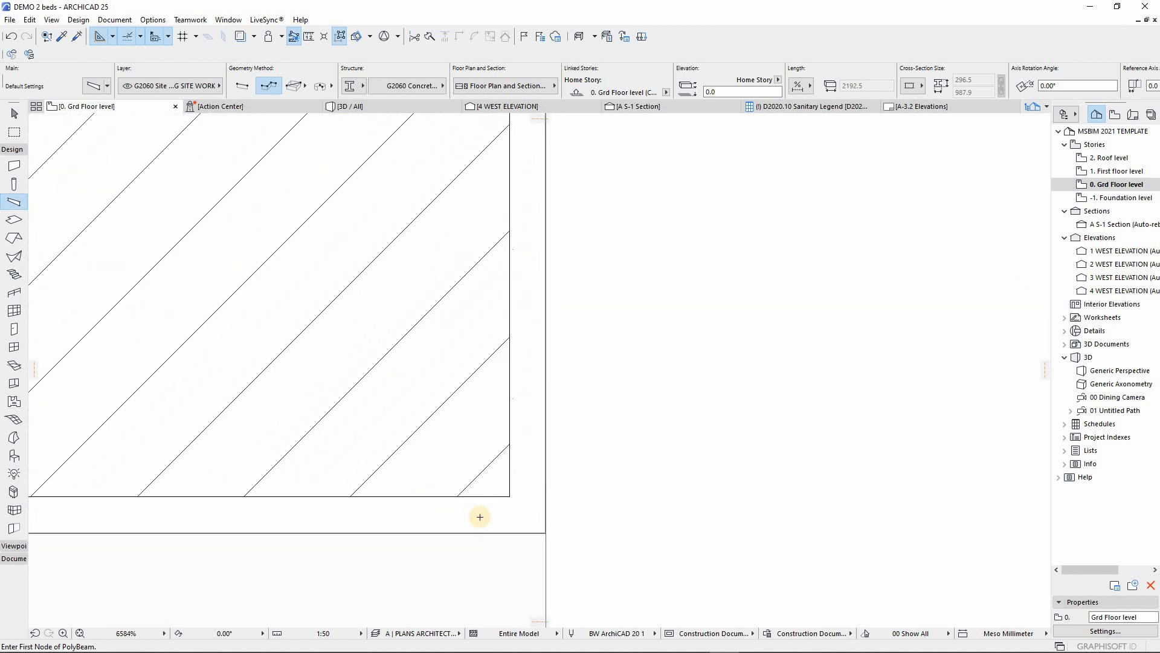
{"action": "left_click", "coordinate": [490, 507]}
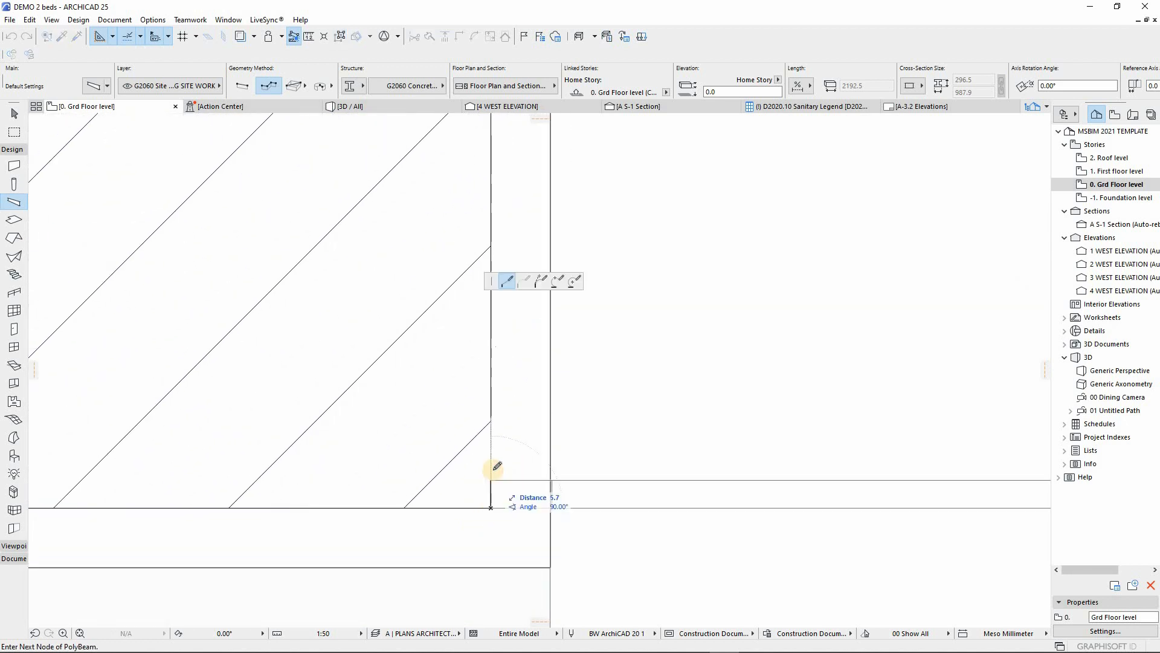
{"action": "scroll", "coordinate": [485, 526], "scroll_direction": "down", "scroll_amount": 5}
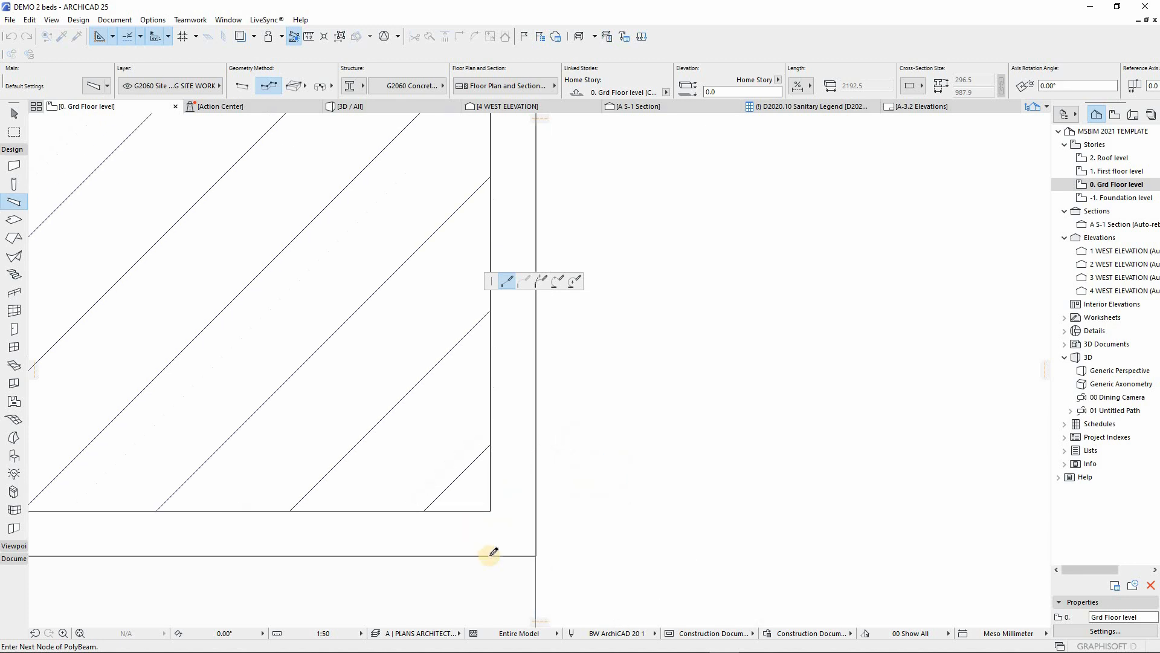
{"action": "scroll", "coordinate": [498, 220], "scroll_direction": "down", "scroll_amount": 5}
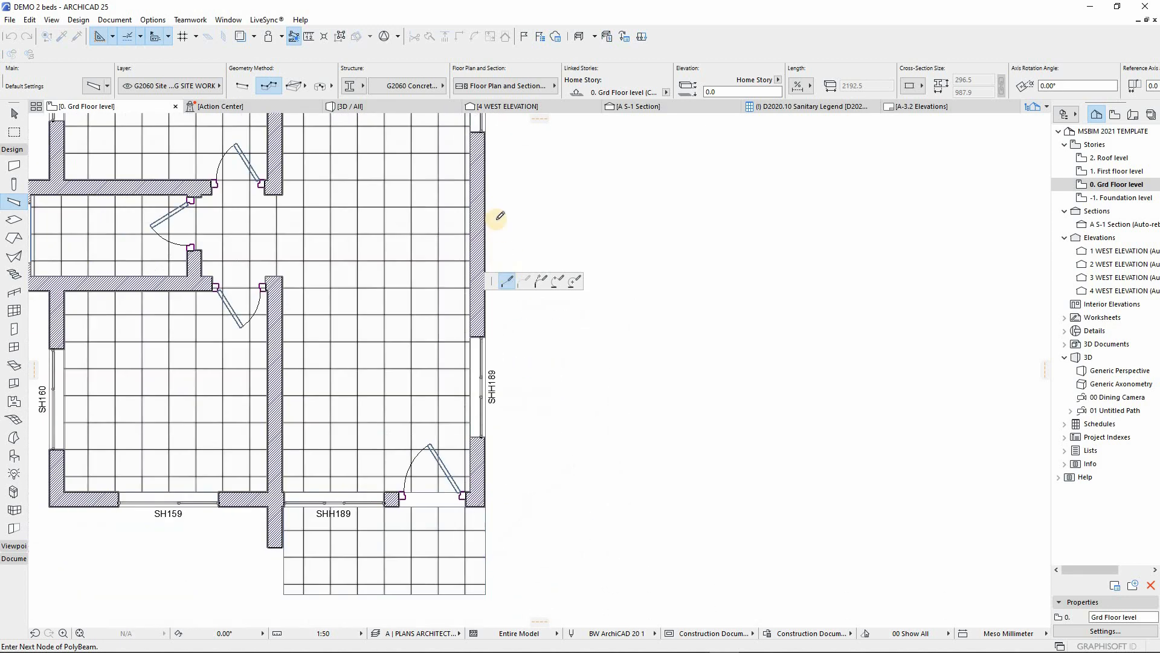
{"action": "scroll", "coordinate": [461, 181], "scroll_direction": "up", "scroll_amount": 8}
{"action": "scroll", "coordinate": [530, 419], "scroll_direction": "up", "scroll_amount": 3}
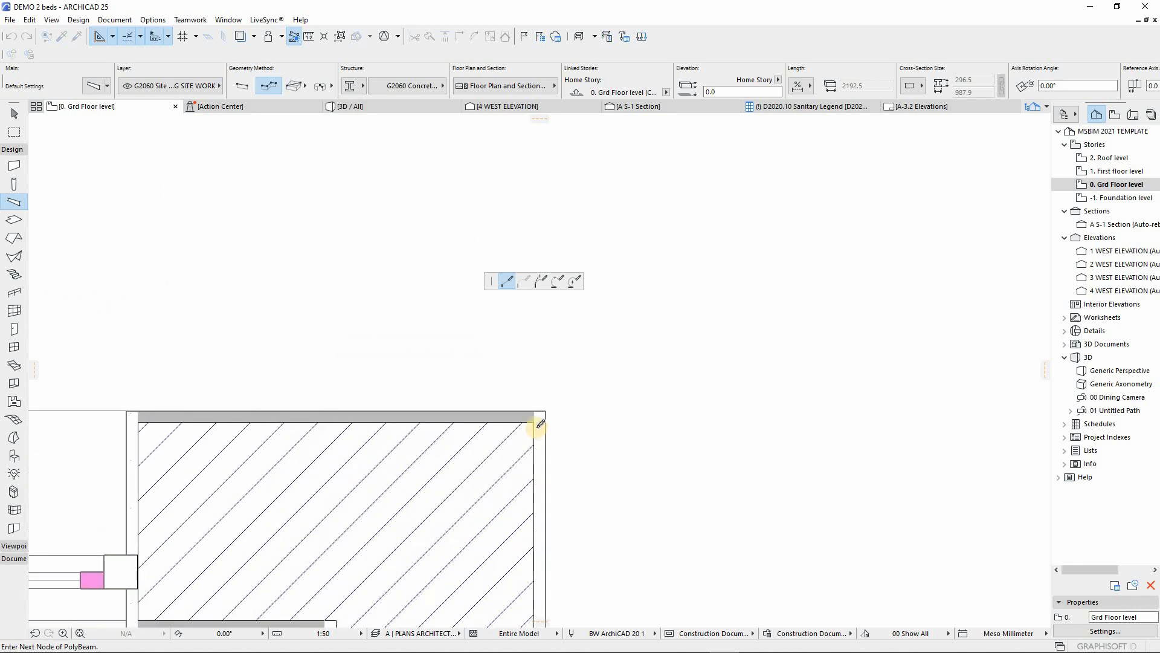
{"action": "scroll", "coordinate": [279, 332], "scroll_direction": "down", "scroll_amount": 5}
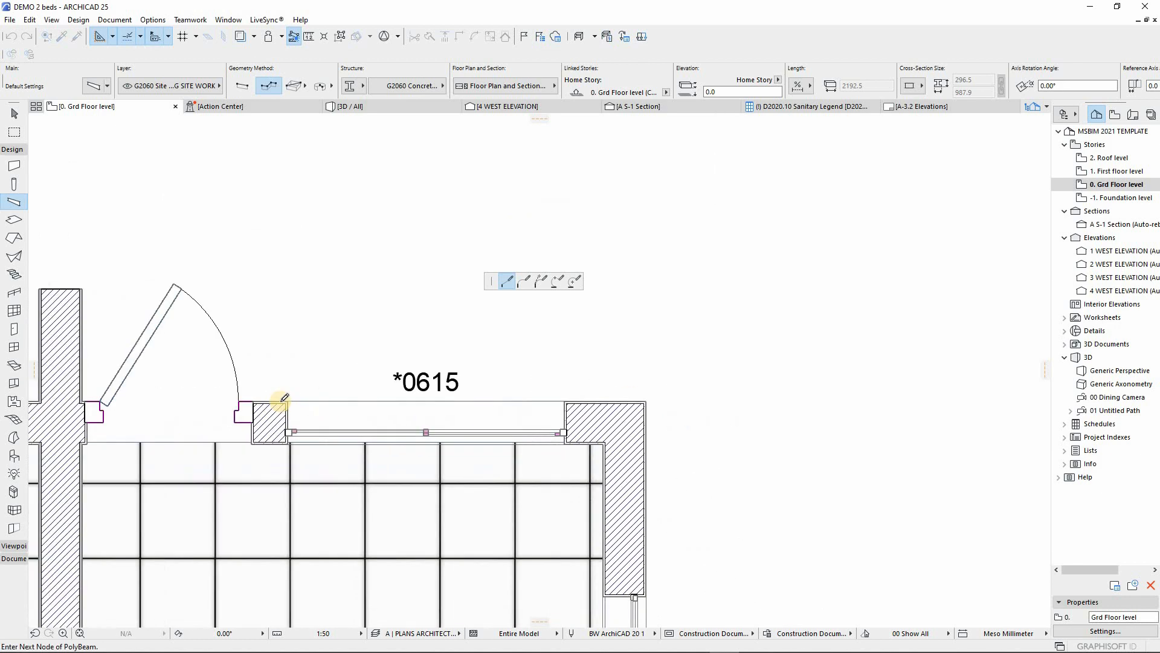
{"action": "scroll", "coordinate": [246, 398], "scroll_direction": "up", "scroll_amount": 4}
{"action": "scroll", "coordinate": [249, 396], "scroll_direction": "up", "scroll_amount": 4}
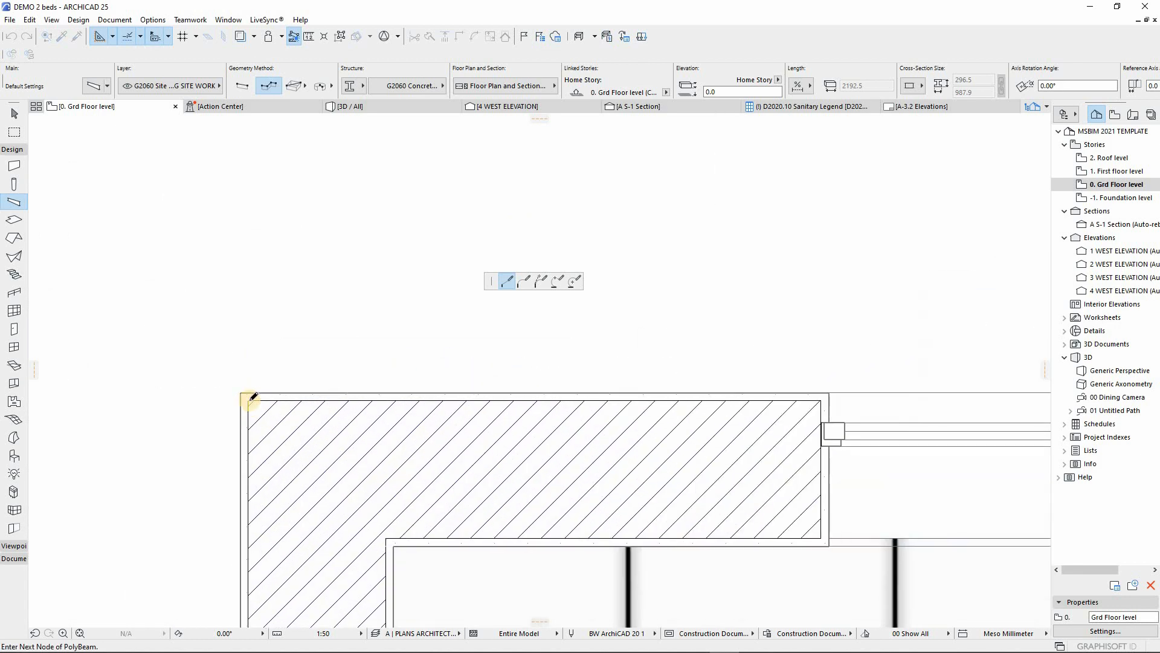
Continue the apron beam down the left side of the plan and around the outer corners of the projecting room
{"action": "scroll", "coordinate": [320, 314], "scroll_direction": "down", "scroll_amount": 4}
{"action": "scroll", "coordinate": [309, 426], "scroll_direction": "down", "scroll_amount": 4}
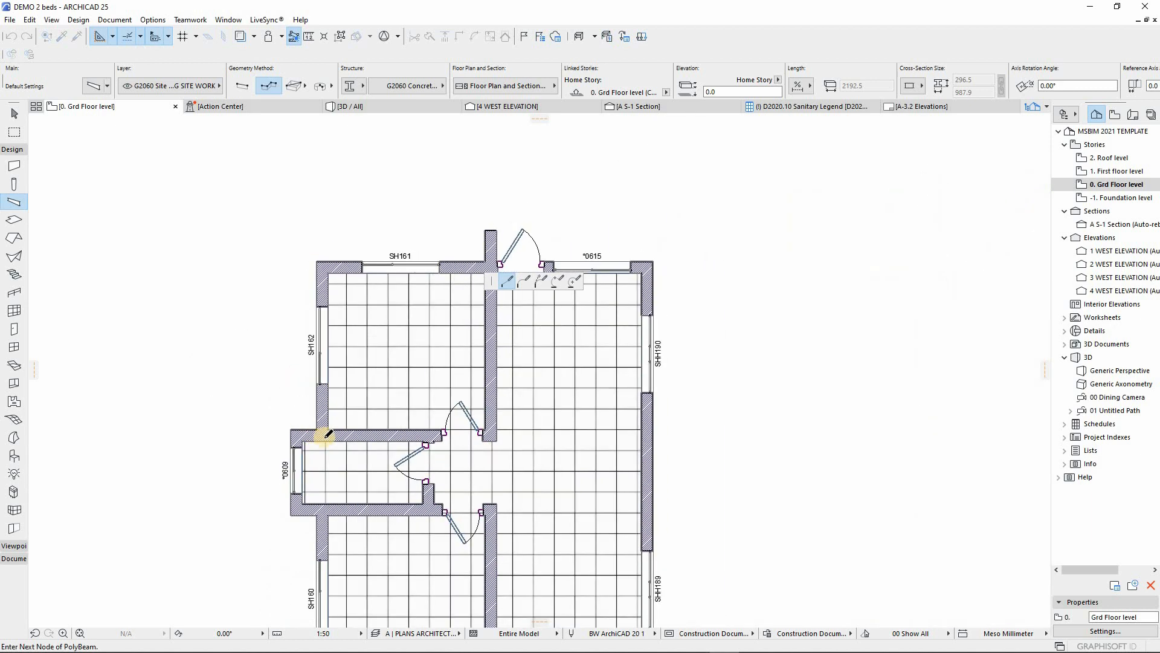
{"action": "scroll", "coordinate": [280, 422], "scroll_direction": "up", "scroll_amount": 8}
{"action": "left_click", "coordinate": [357, 434]}
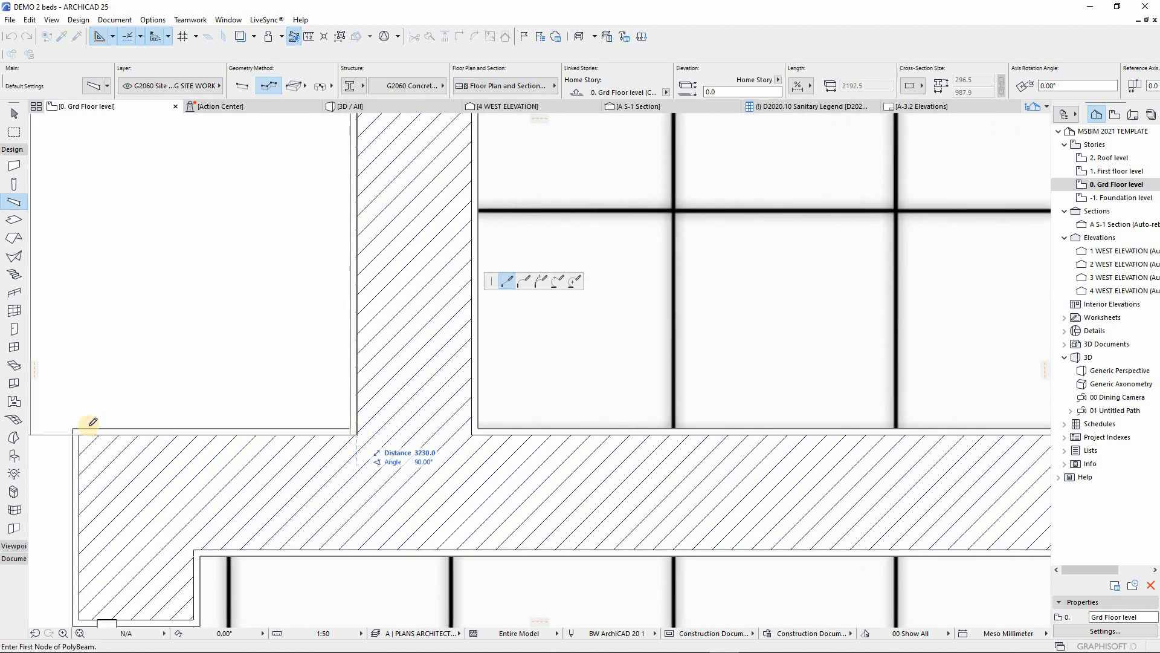
{"action": "left_click", "coordinate": [79, 435]}
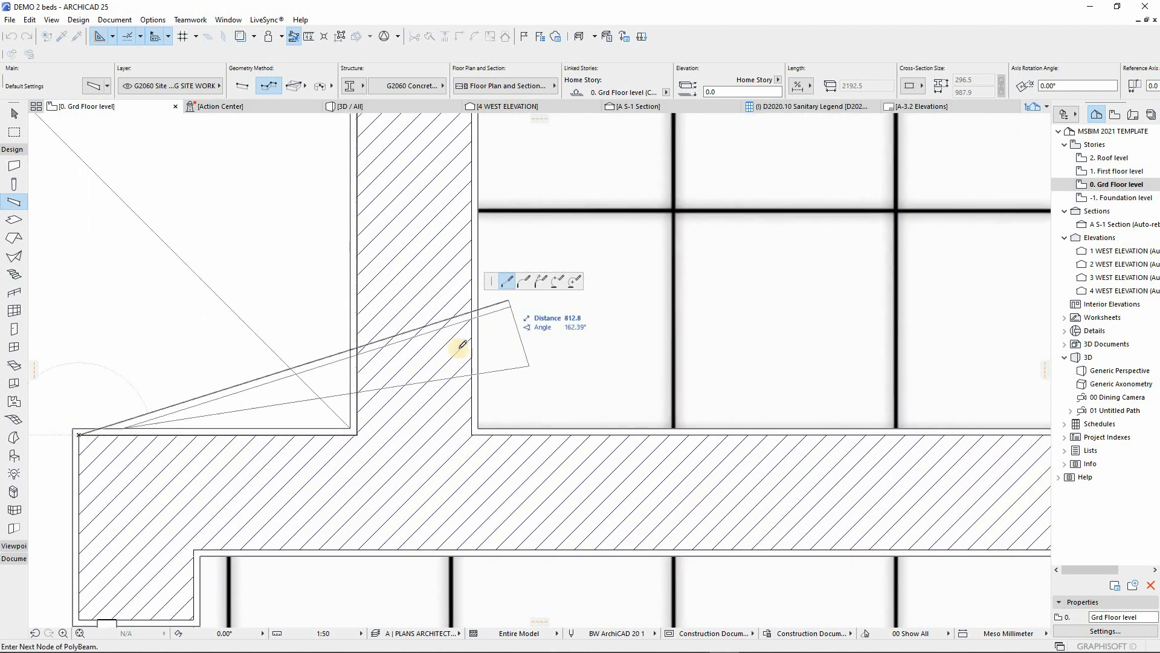
{"action": "scroll", "coordinate": [458, 336], "scroll_direction": "down", "scroll_amount": 3}
{"action": "scroll", "coordinate": [402, 455], "scroll_direction": "up", "scroll_amount": 5}
{"action": "scroll", "coordinate": [414, 444], "scroll_direction": "up", "scroll_amount": 3}
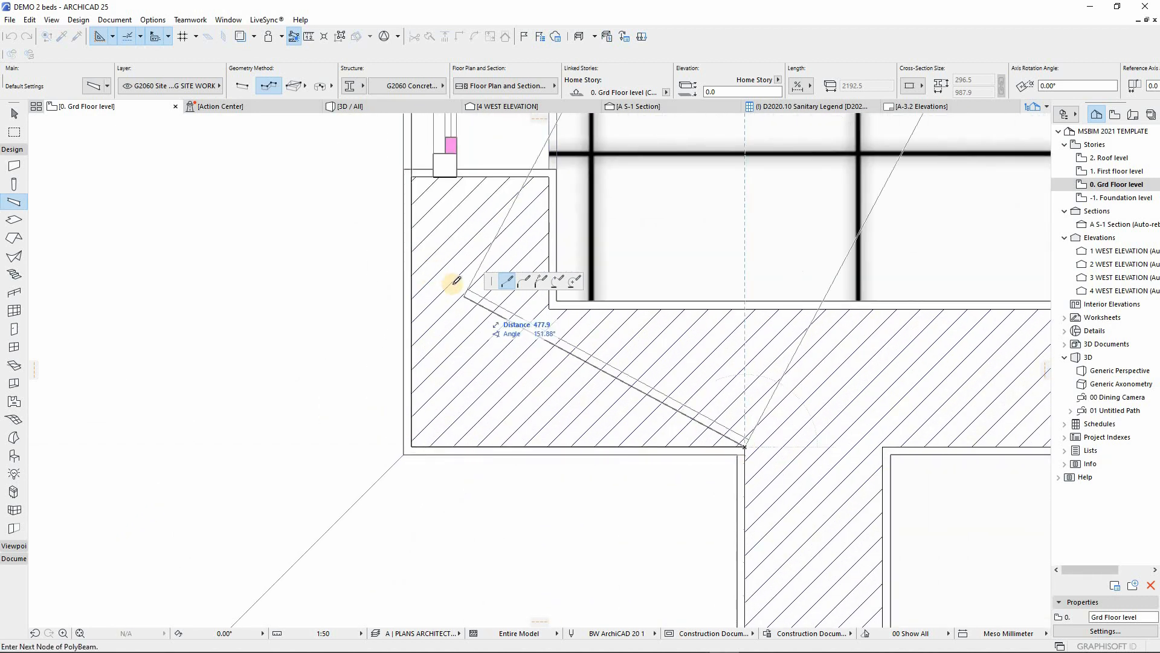
Run the apron beam down to the lower-left house corner and along the porch-side wall, closing it at the starting corner
{"action": "scroll", "coordinate": [459, 448], "scroll_direction": "down", "scroll_amount": 6}
{"action": "scroll", "coordinate": [473, 608], "scroll_direction": "up", "scroll_amount": 5}
{"action": "scroll", "coordinate": [465, 493], "scroll_direction": "up", "scroll_amount": 2}
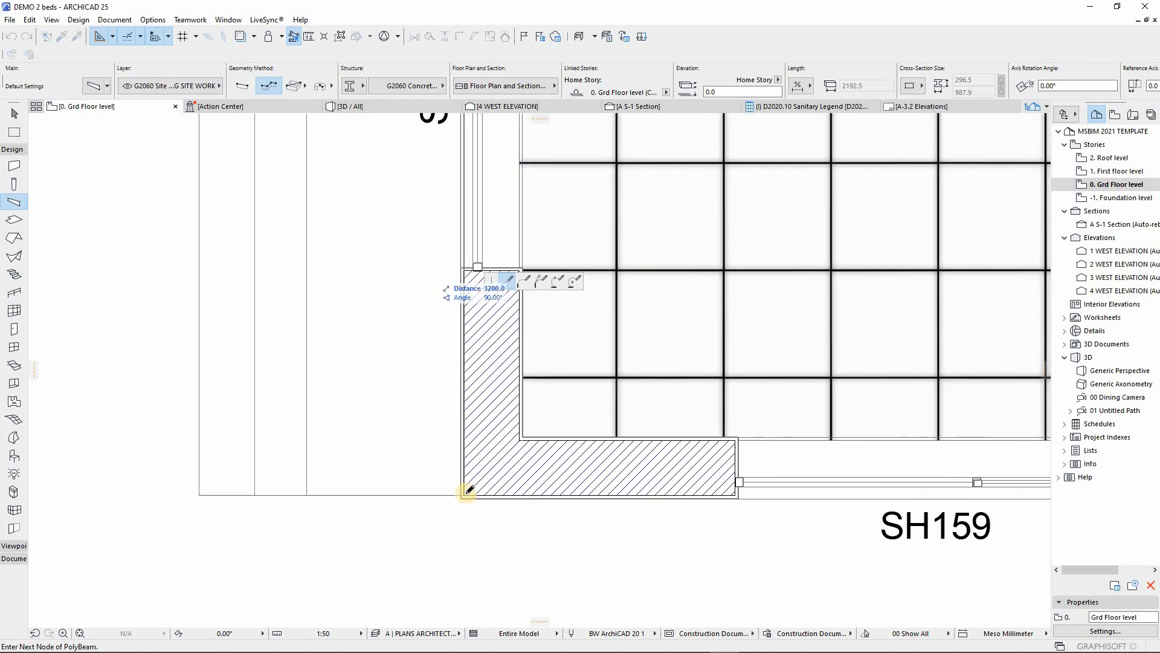
{"action": "scroll", "coordinate": [360, 451], "scroll_direction": "down", "scroll_amount": 3}
{"action": "scroll", "coordinate": [635, 492], "scroll_direction": "down", "scroll_amount": 4}
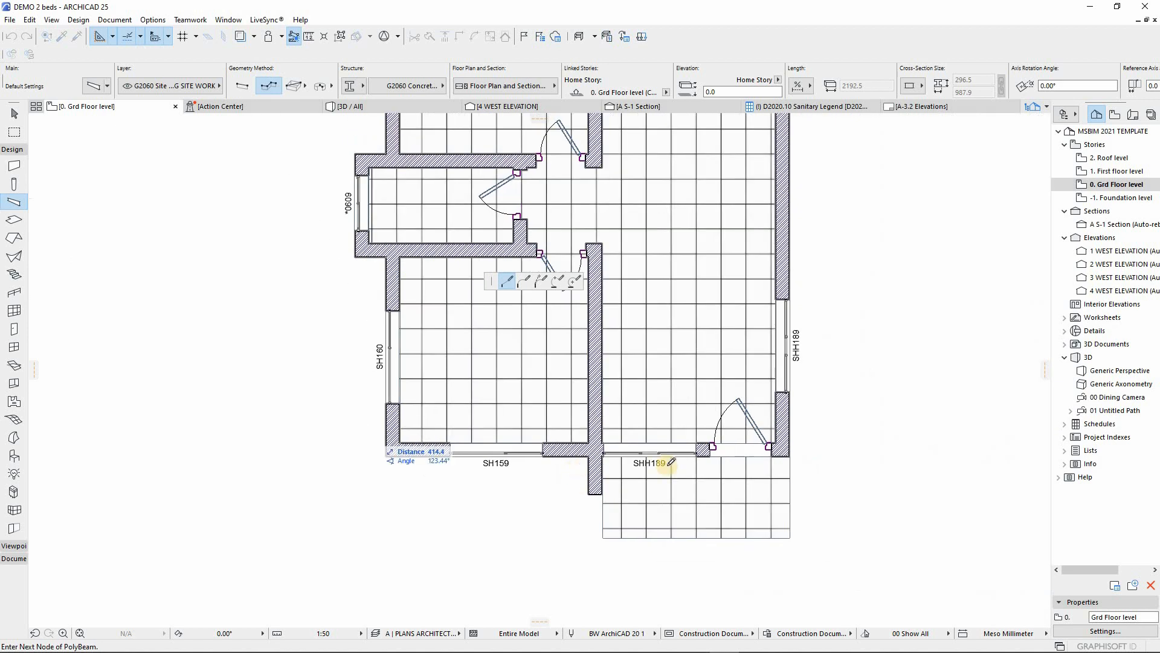
{"action": "scroll", "coordinate": [931, 453], "scroll_direction": "up", "scroll_amount": 6}
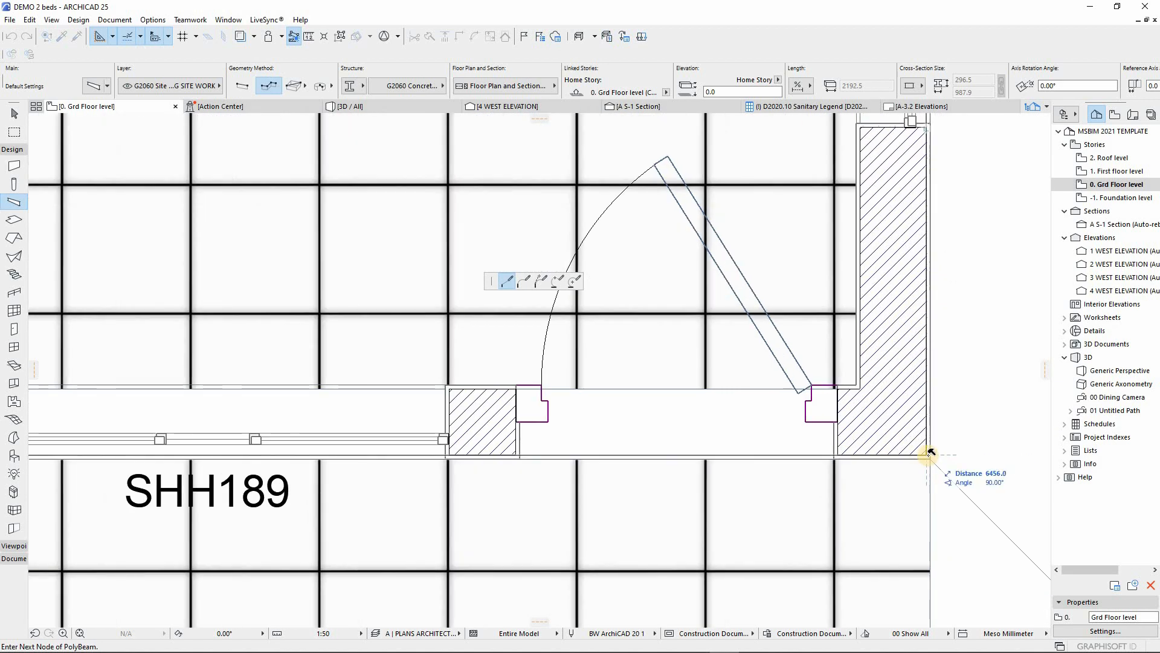
{"action": "key", "text": "Escape"}
{"action": "scroll", "coordinate": [580, 411], "scroll_direction": "down", "scroll_amount": 6}
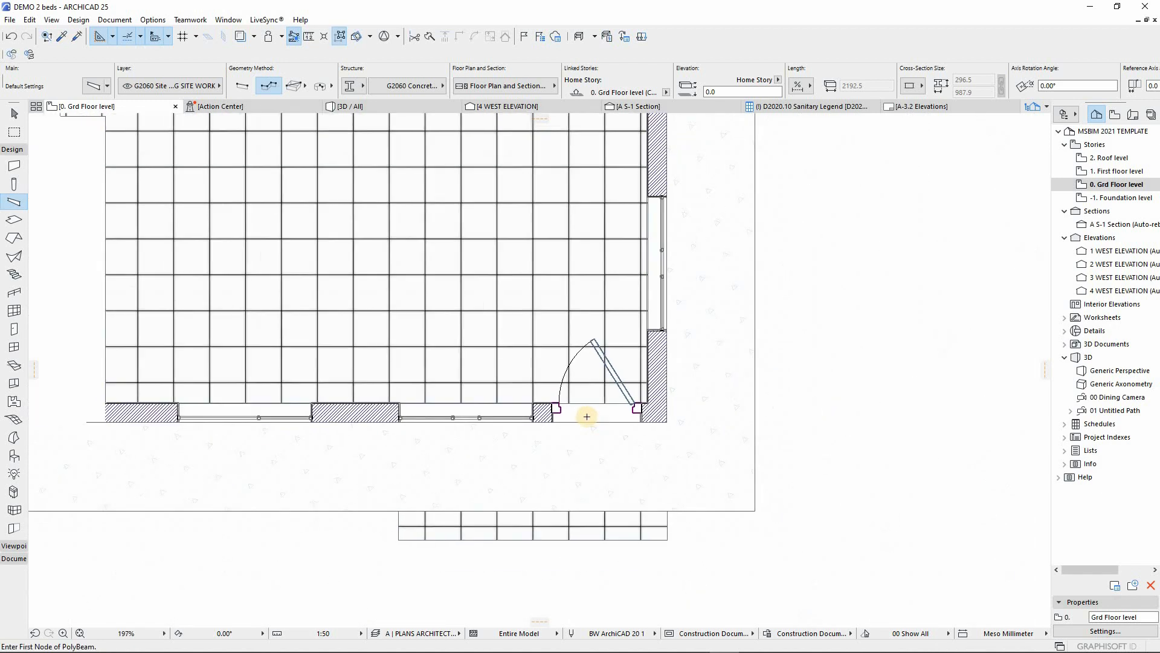
{"action": "scroll", "coordinate": [552, 431], "scroll_direction": "up", "scroll_amount": 4}
{"action": "key", "text": "Escape"}
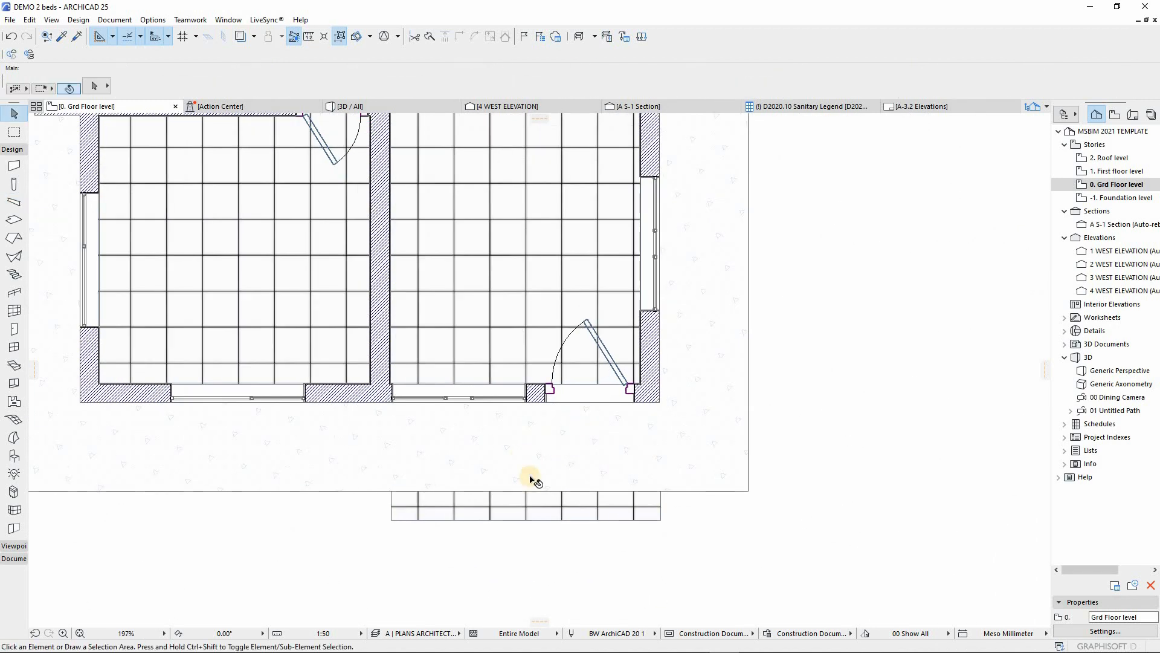
Set the porch-side apron paving beam as the target of a new Solid Element Operation
{"action": "scroll", "coordinate": [544, 465], "scroll_direction": "up", "scroll_amount": 1}
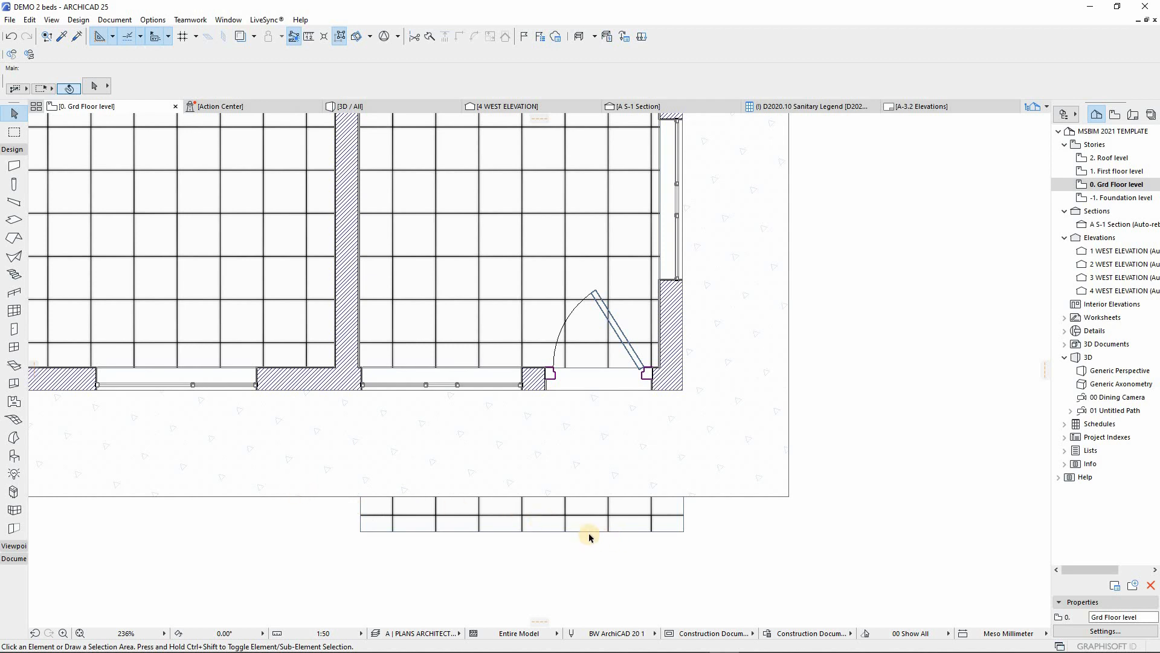
{"action": "left_click", "coordinate": [701, 430]}
{"action": "right_click", "coordinate": [871, 446]}
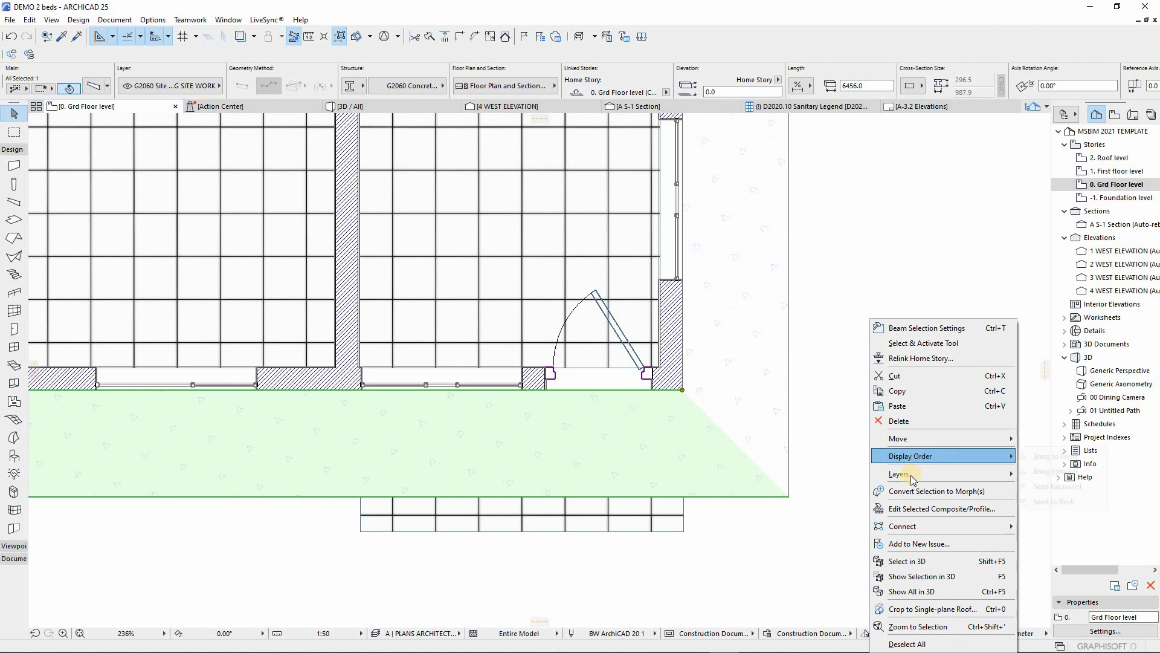
{"action": "mouse_move", "coordinate": [912, 525]}
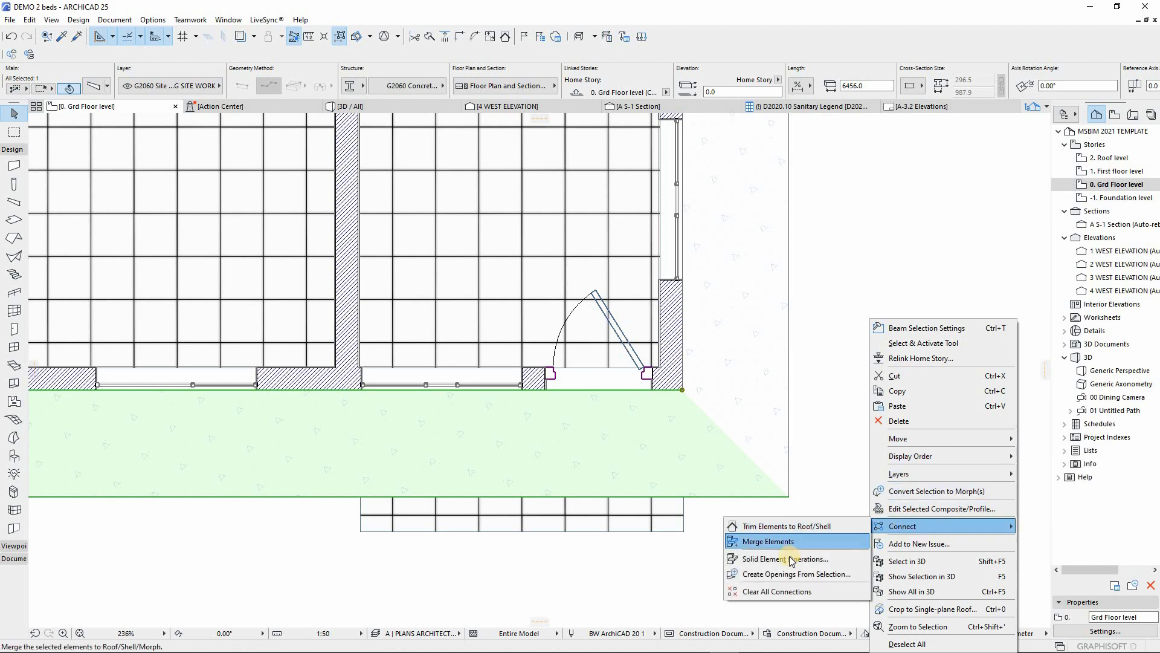
{"action": "left_click", "coordinate": [789, 559]}
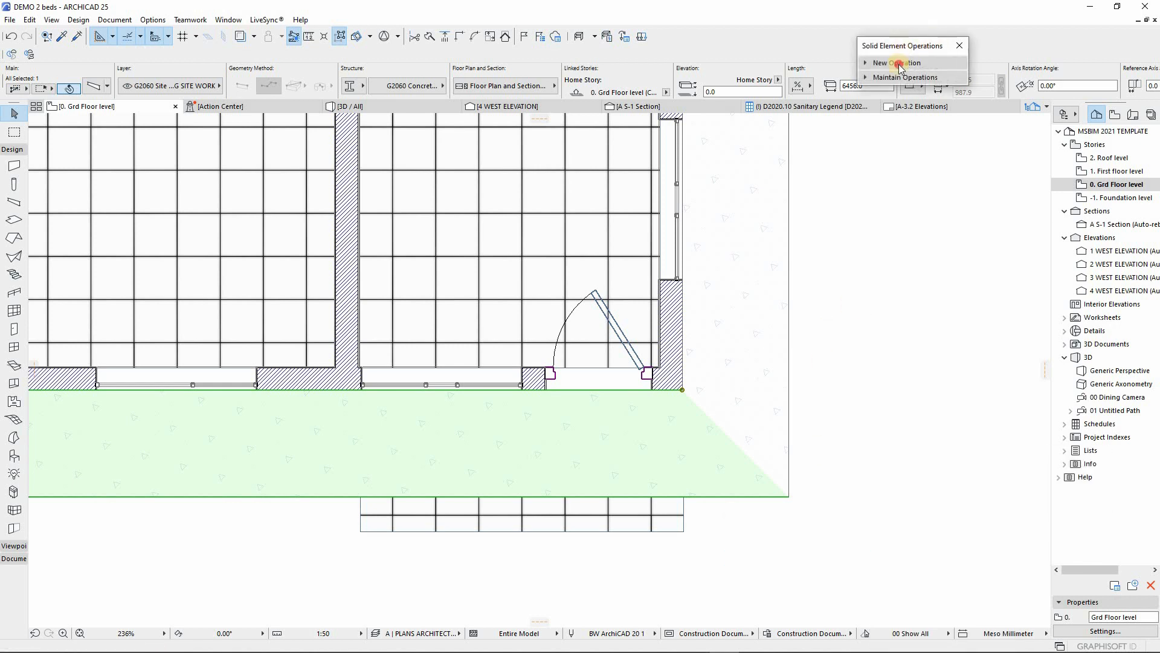
{"action": "left_click_drag", "start_coordinate": [900, 65], "coordinate": [872, 188]}
{"action": "left_click", "coordinate": [864, 210]}
{"action": "left_click", "coordinate": [863, 198]}
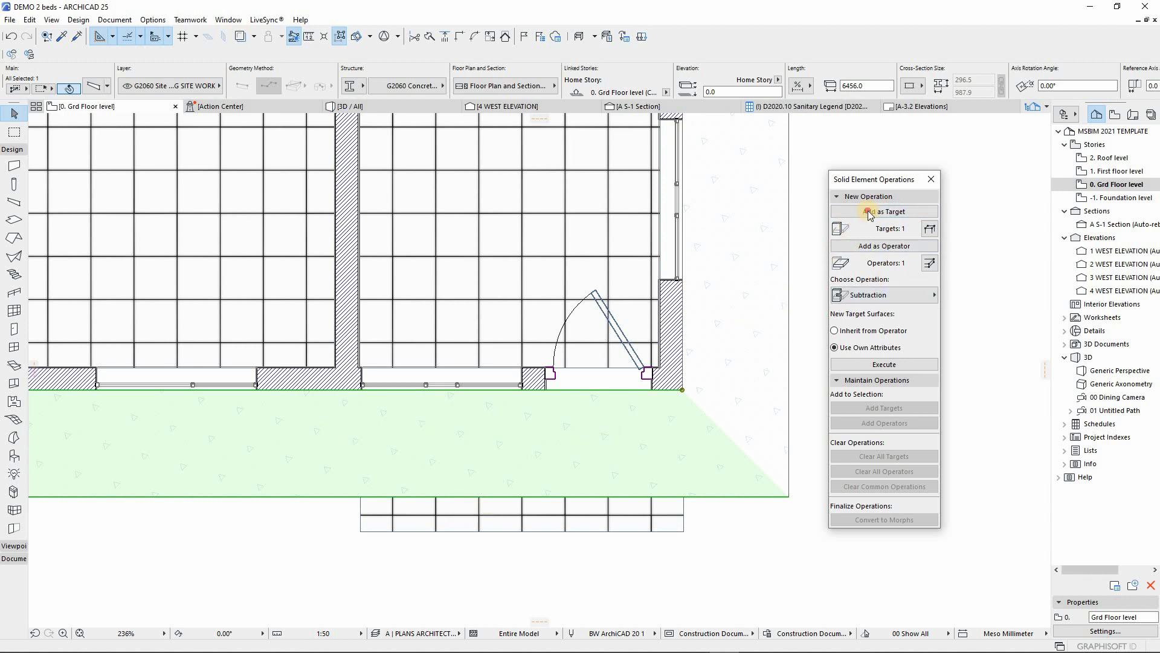
Use the porch slab as operator and execute Subtraction with upward extrusion on the apron beam
{"action": "left_click", "coordinate": [525, 508]}
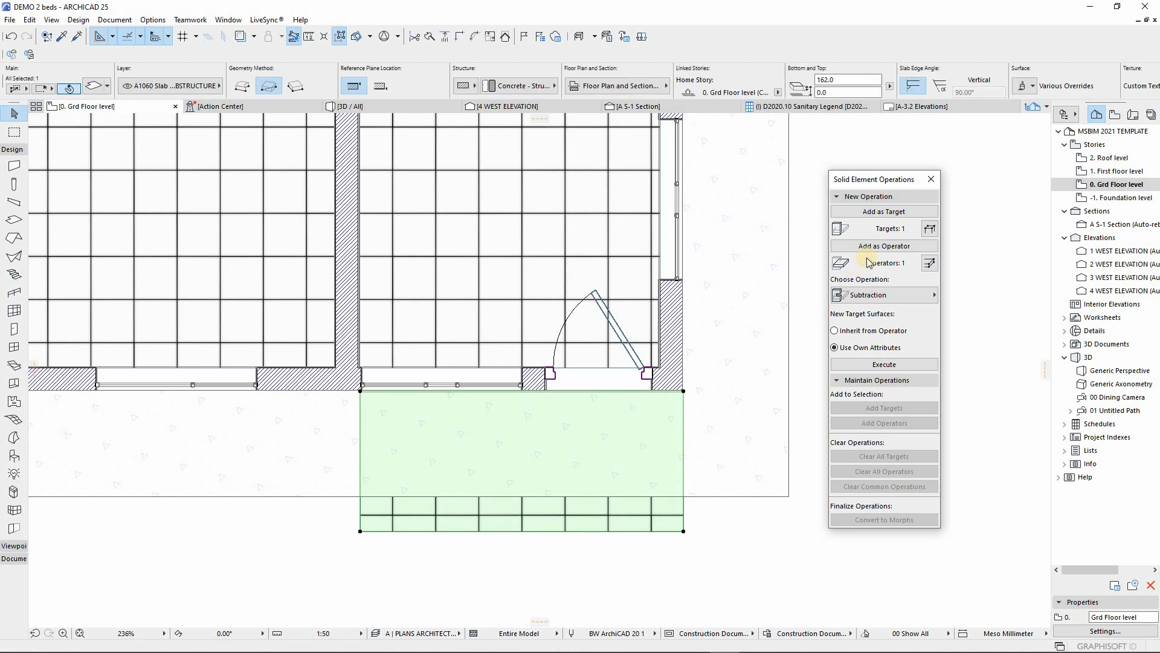
{"action": "left_click", "coordinate": [931, 295]}
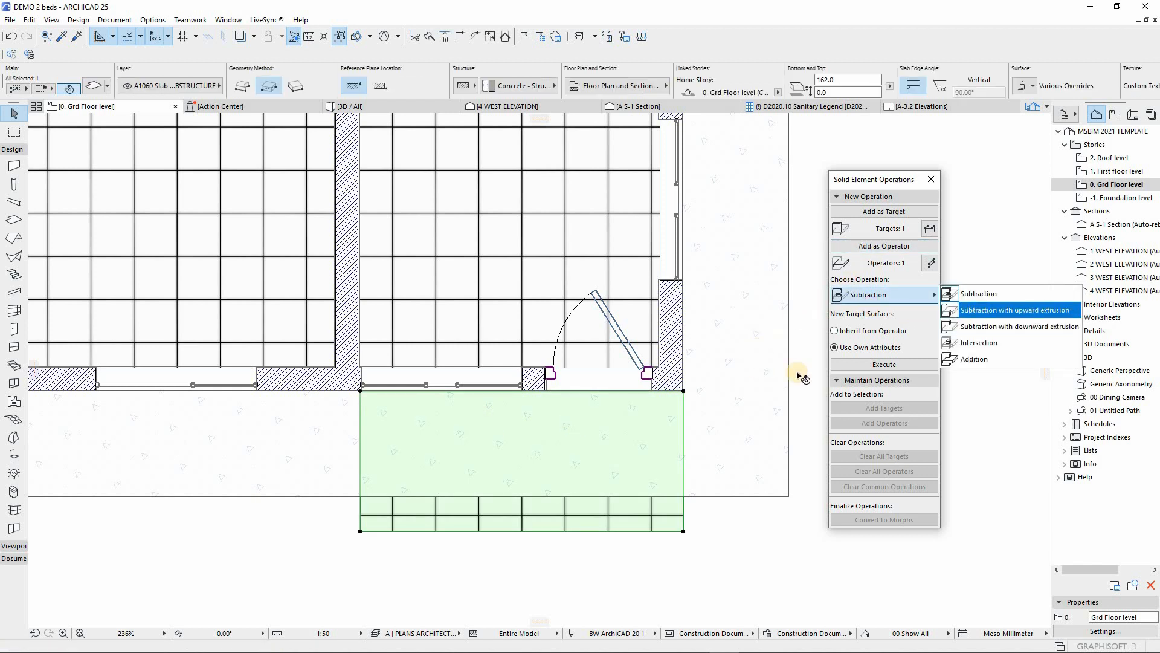
{"action": "left_click", "coordinate": [884, 365]}
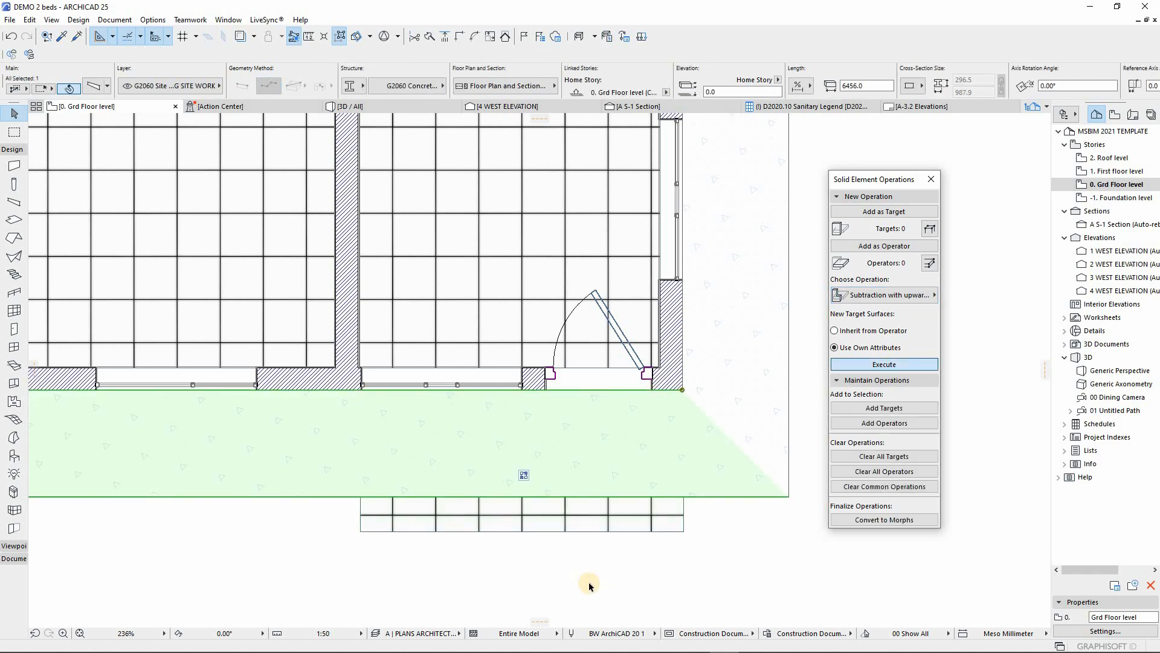
{"action": "left_click", "coordinate": [555, 546]}
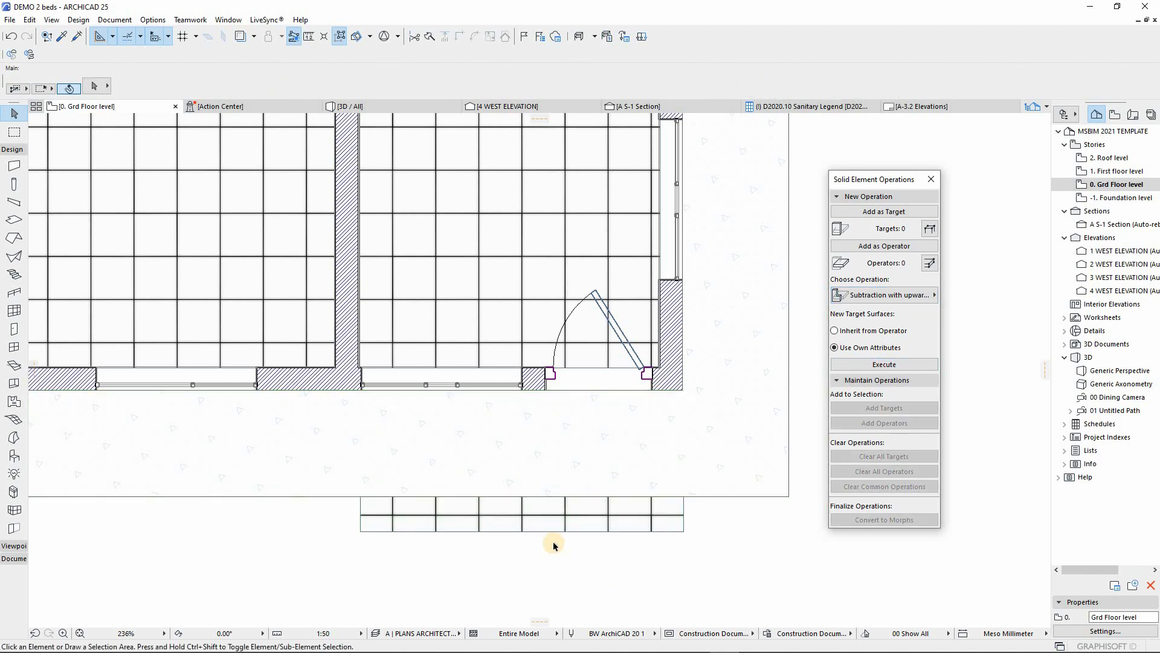
Examine in 3D where the apron paving meets the porch slab, viewing the entrance from both sides
{"action": "key", "text": "F3"}
{"action": "middle_click_drag", "start_coordinate": [401, 441], "coordinate": [500, 486], "text": "shift"}
{"action": "middle_click_drag", "start_coordinate": [624, 501], "coordinate": [264, 516], "text": "shift"}
{"action": "scroll", "coordinate": [594, 478], "scroll_direction": "up", "scroll_amount": 3}
{"action": "scroll", "coordinate": [595, 477], "scroll_direction": "up", "scroll_amount": 5}
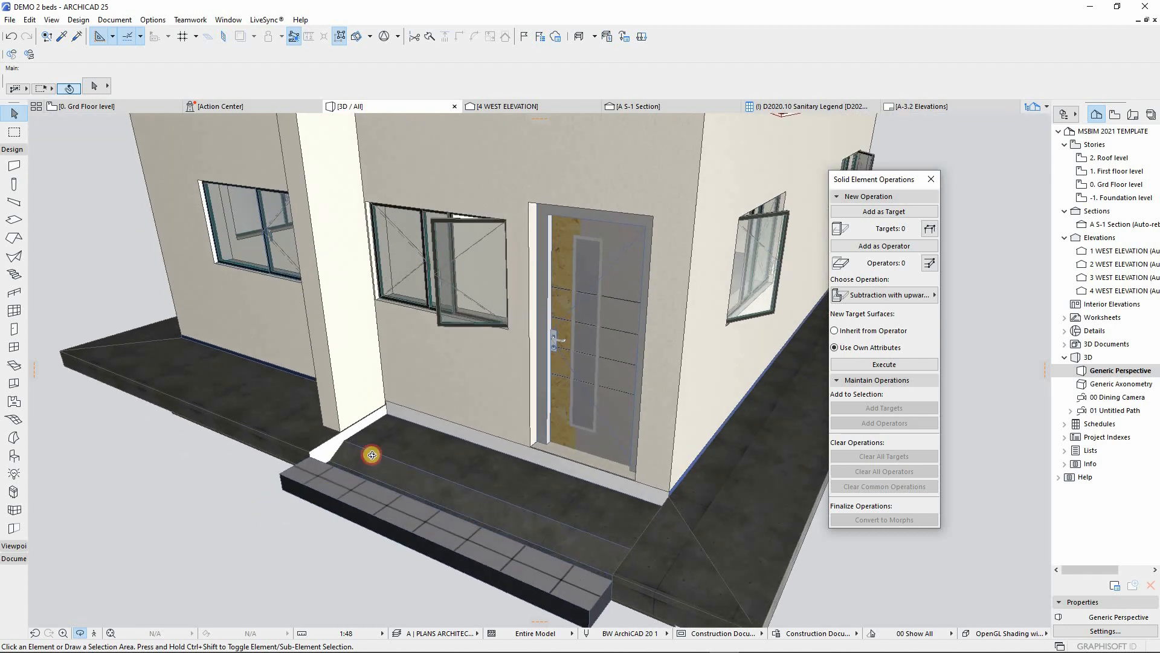
{"action": "middle_click_drag", "start_coordinate": [409, 526], "coordinate": [421, 521], "text": "shift"}
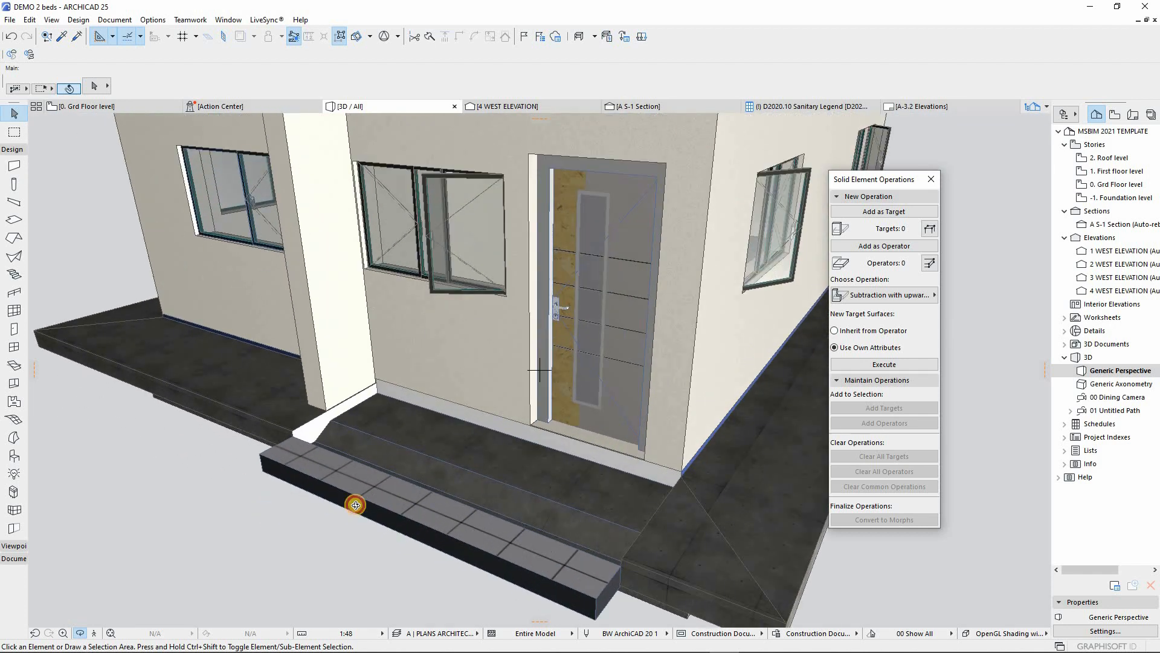
{"action": "middle_click_drag", "start_coordinate": [356, 504], "coordinate": [513, 533], "text": "shift"}
{"action": "scroll", "coordinate": [513, 533], "scroll_direction": "up", "scroll_amount": 1}
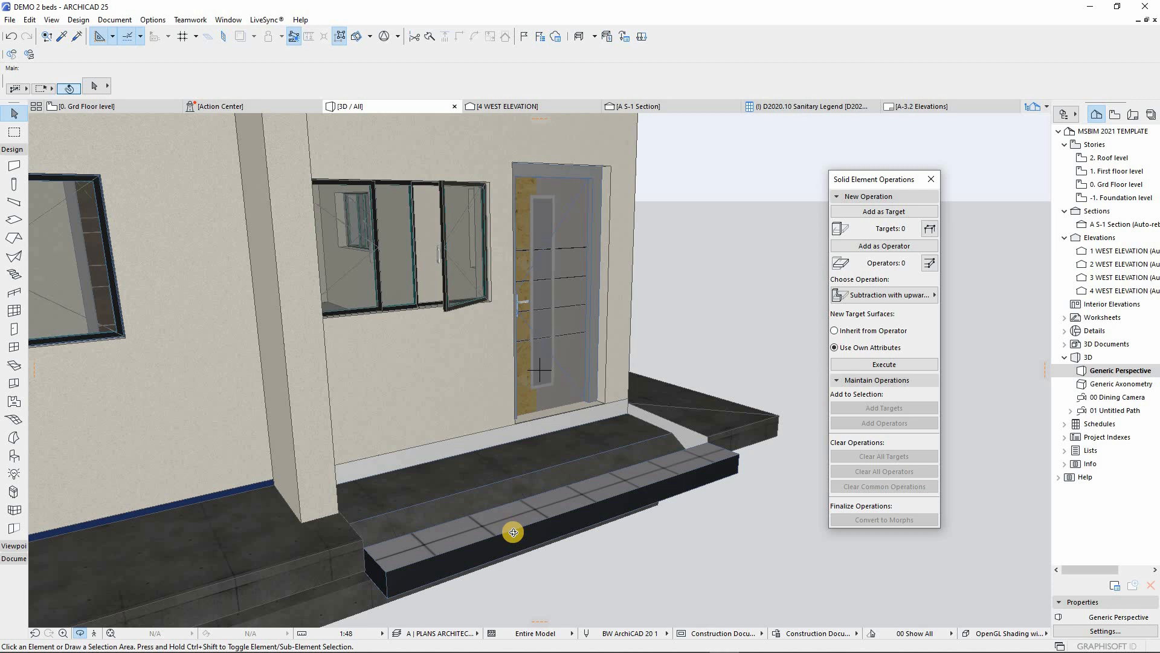
{"action": "middle_click_drag", "start_coordinate": [514, 544], "coordinate": [459, 542], "text": "shift"}
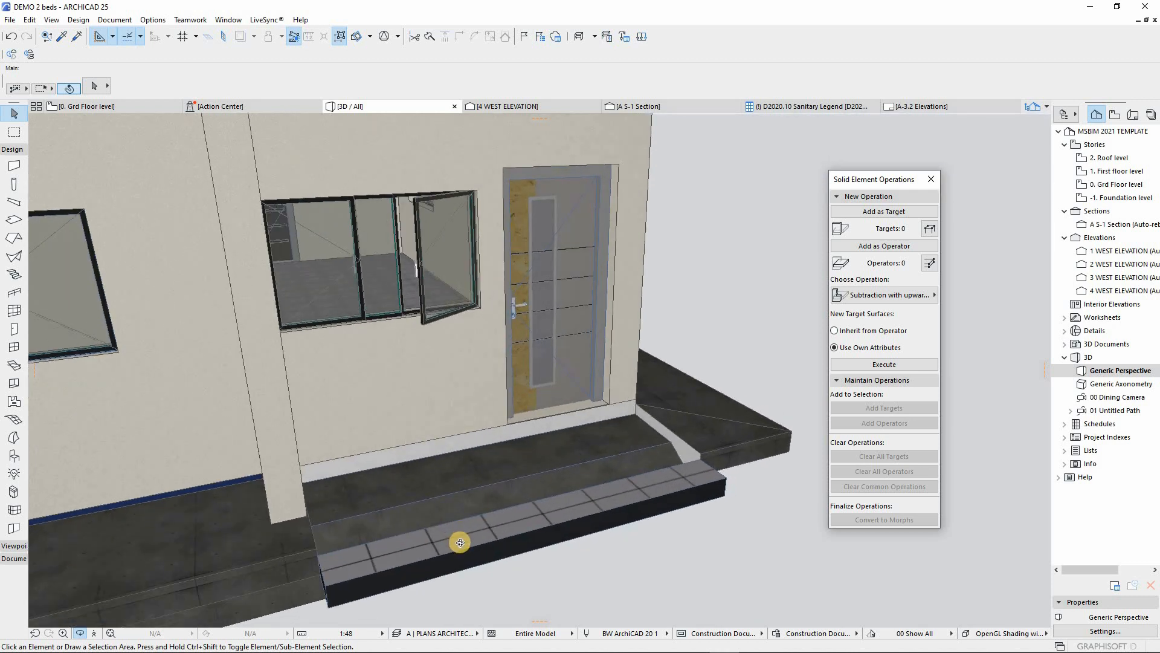
Change the porch slab's building material to Concrete for Suspended Slab floors
{"action": "left_click", "coordinate": [464, 547]}
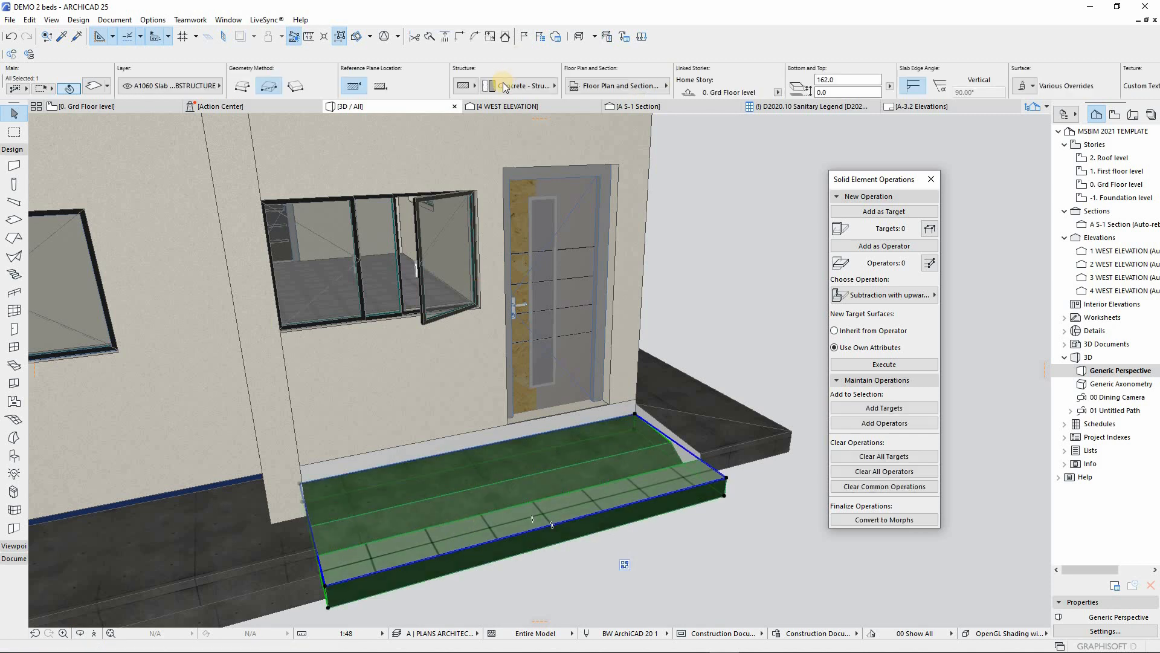
{"action": "left_click", "coordinate": [505, 87]}
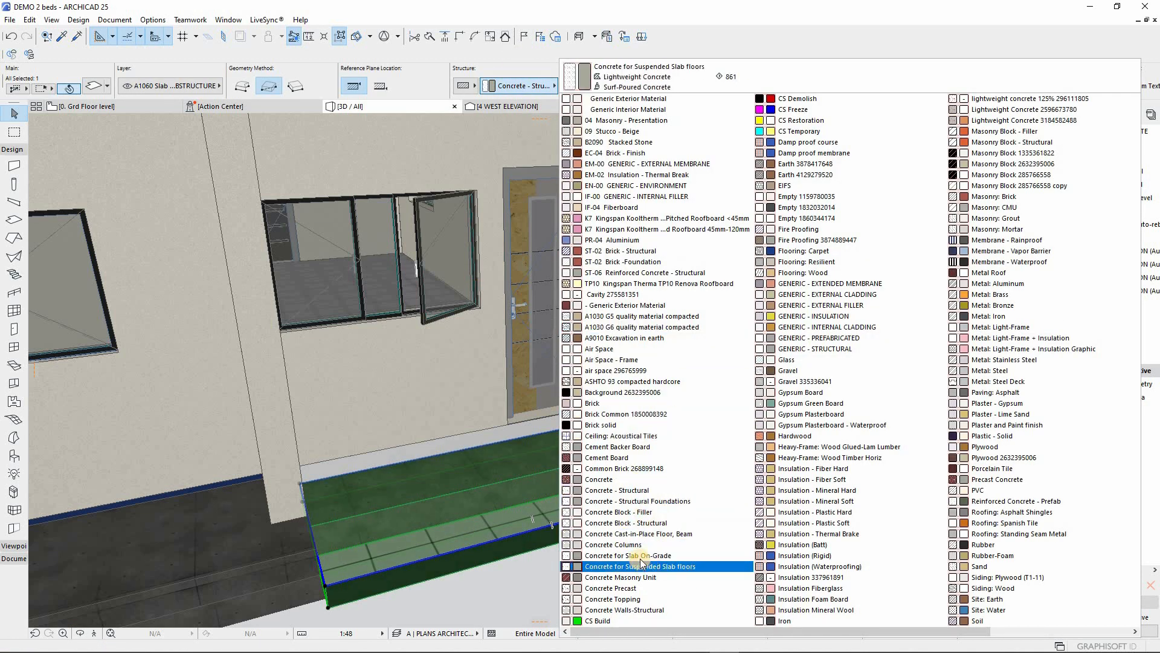
{"action": "left_click", "coordinate": [674, 567]}
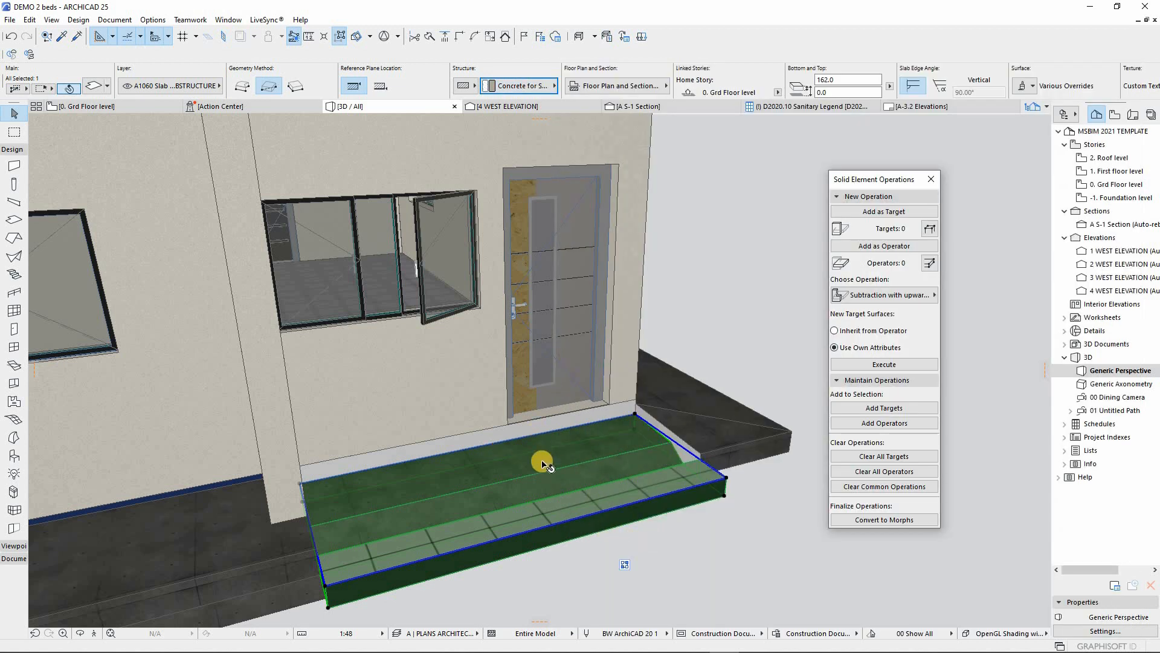
{"action": "scroll", "coordinate": [543, 459], "scroll_direction": "down", "scroll_amount": 1}
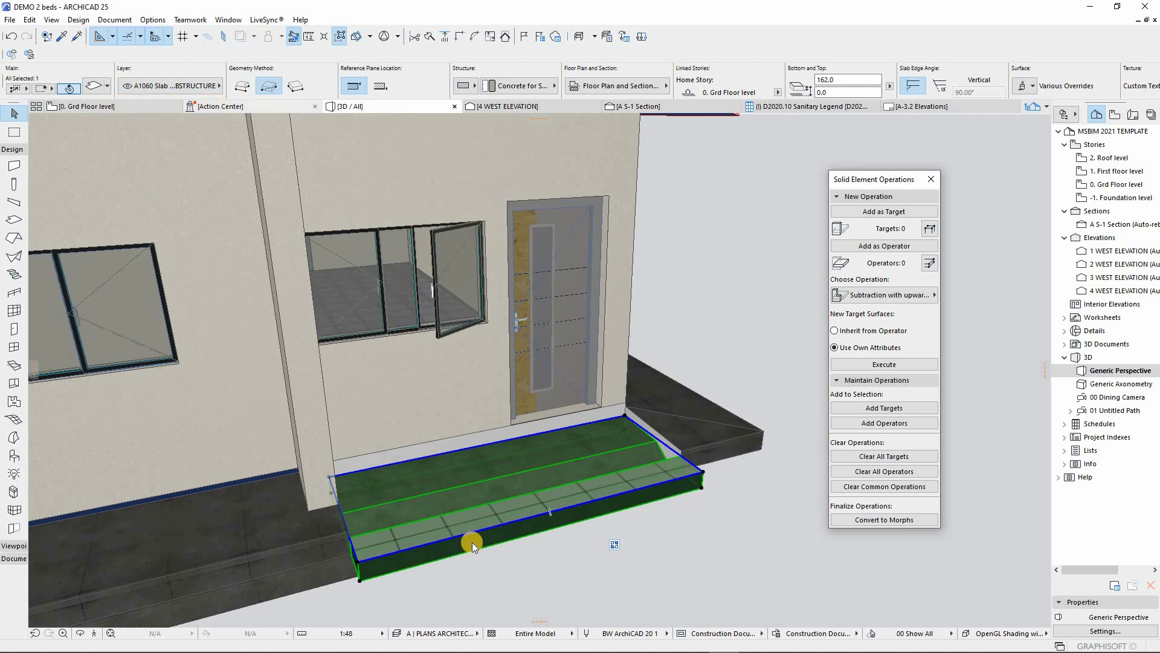
On the ground floor plan, try to split the porch-side apron beam and undo the unintended wall split
{"action": "key", "text": "F2"}
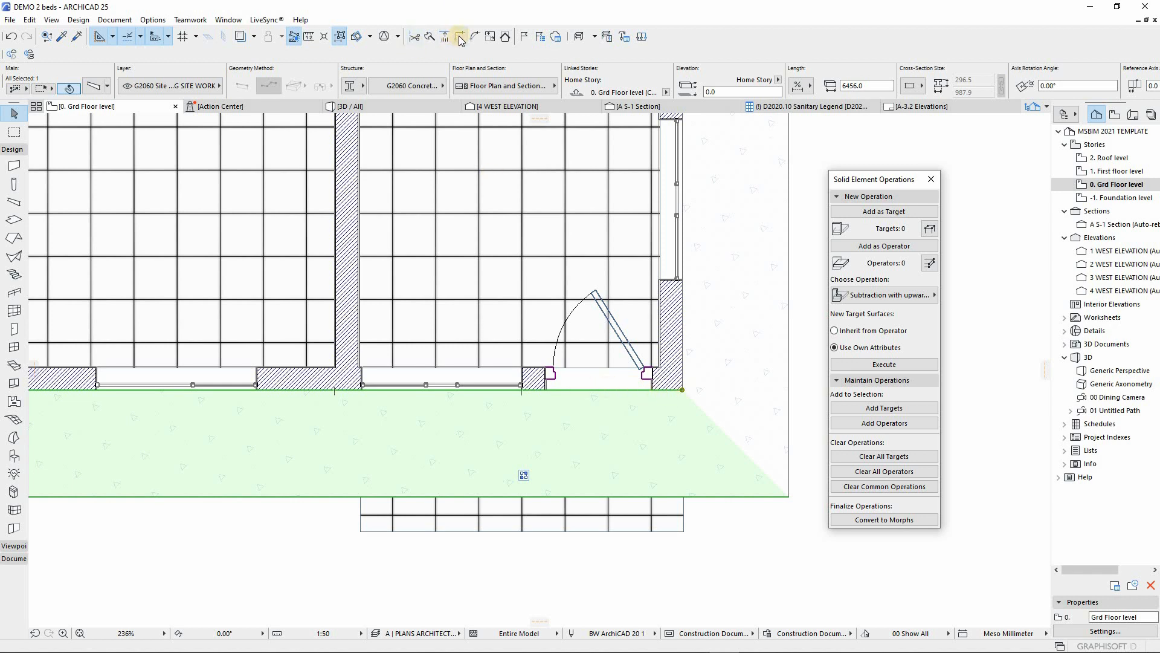
{"action": "key", "text": "Escape"}
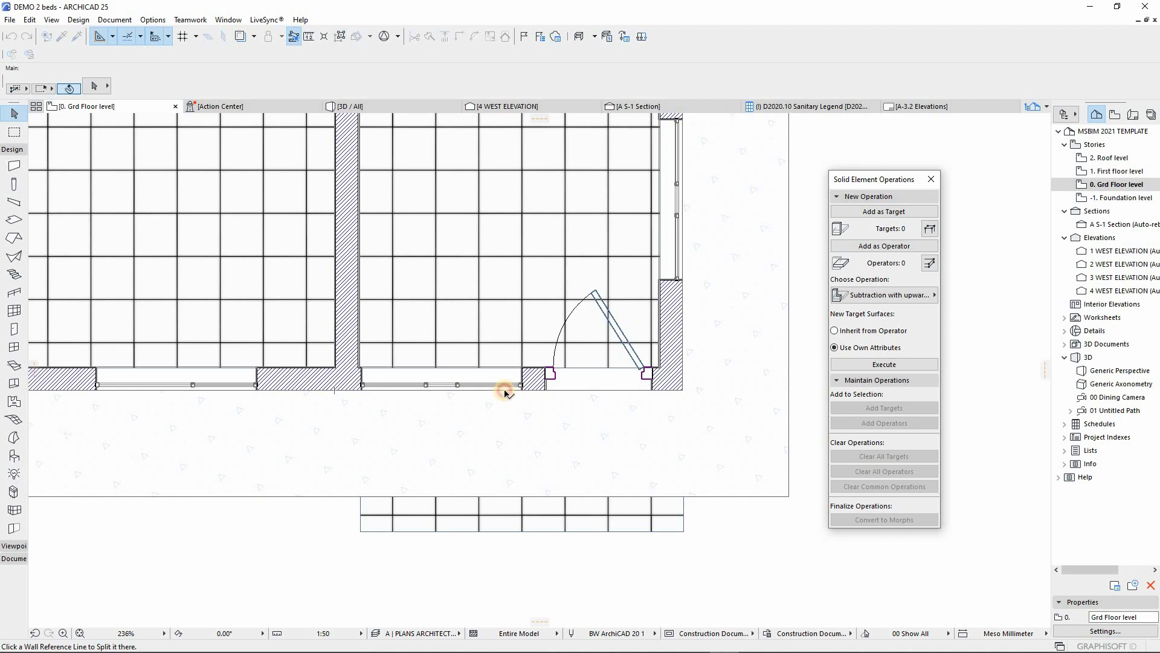
{"action": "key", "text": "Escape"}
{"action": "left_click", "coordinate": [505, 435]}
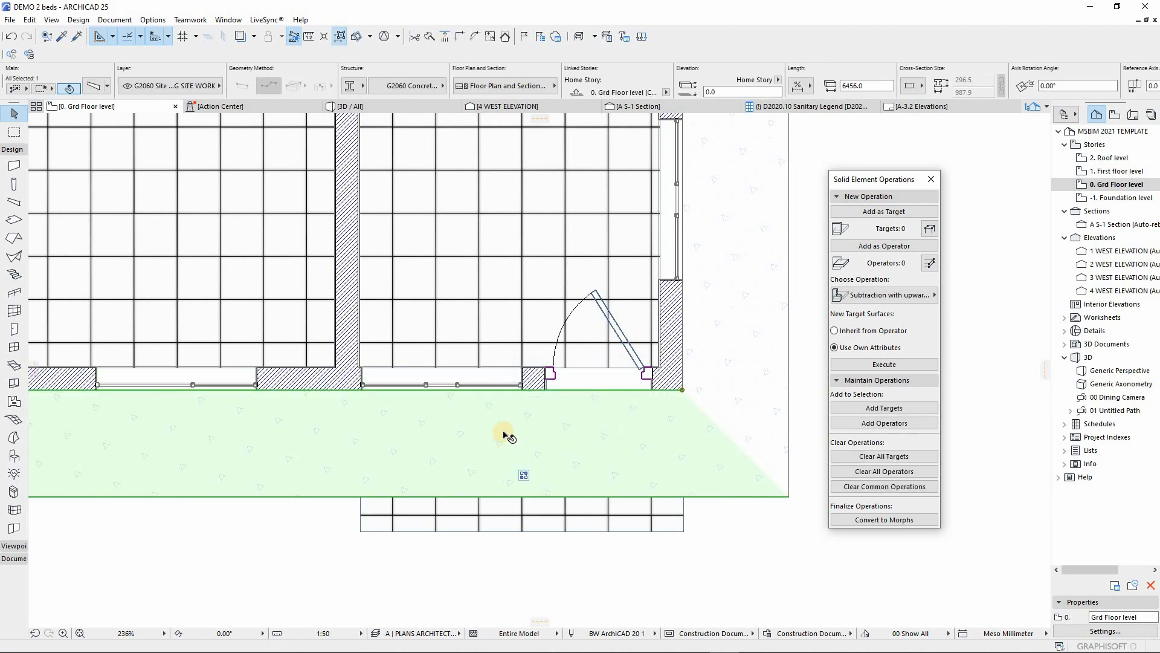
{"action": "key", "text": "ctrl+z"}
{"action": "key", "text": "ctrl+z"}
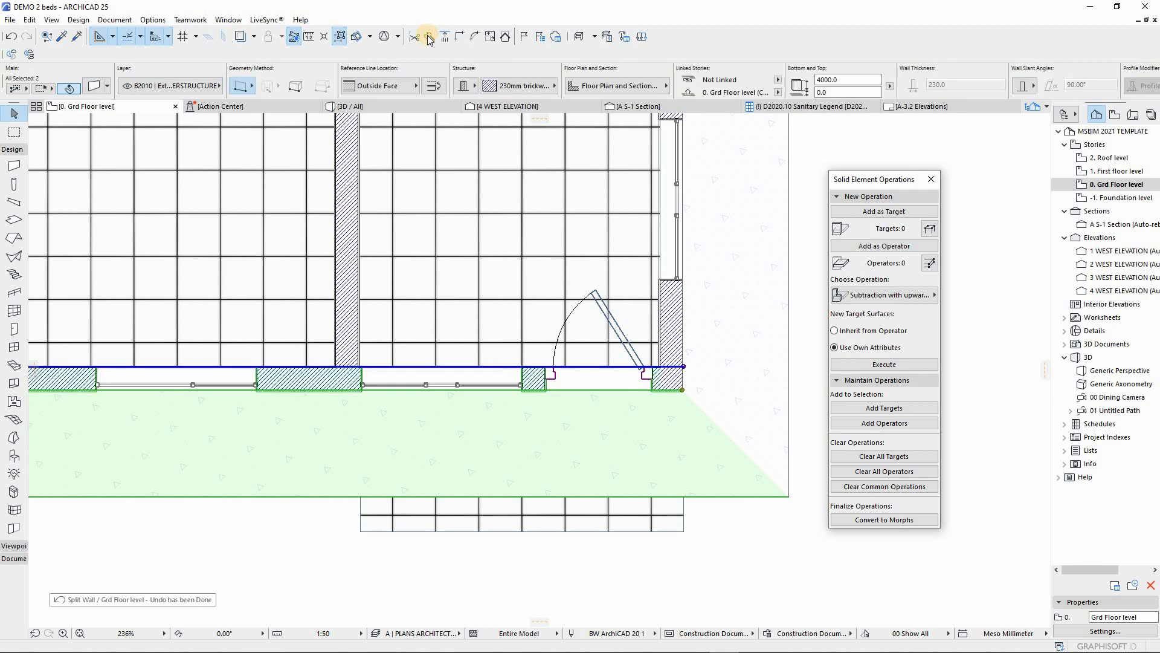
{"action": "left_click", "coordinate": [428, 37]}
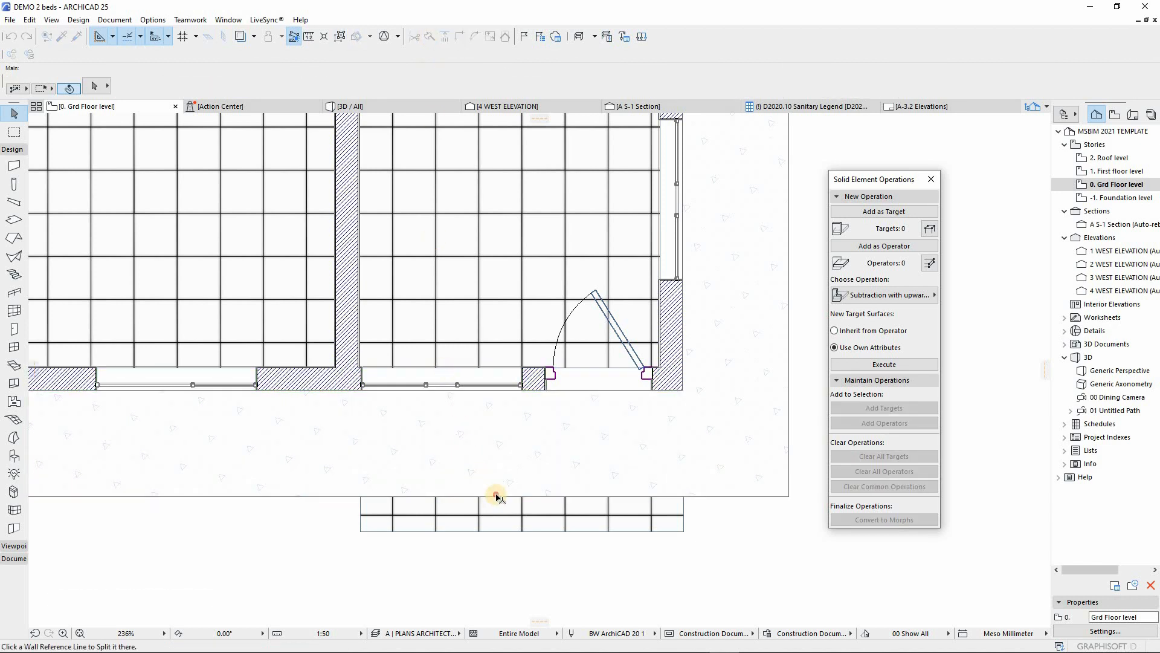
{"action": "left_click", "coordinate": [497, 497]}
Shorten the porch-side apron beam by 2988 mm, stretching its end from the house corner to the porch slab's far edge
{"action": "left_click", "coordinate": [518, 470]}
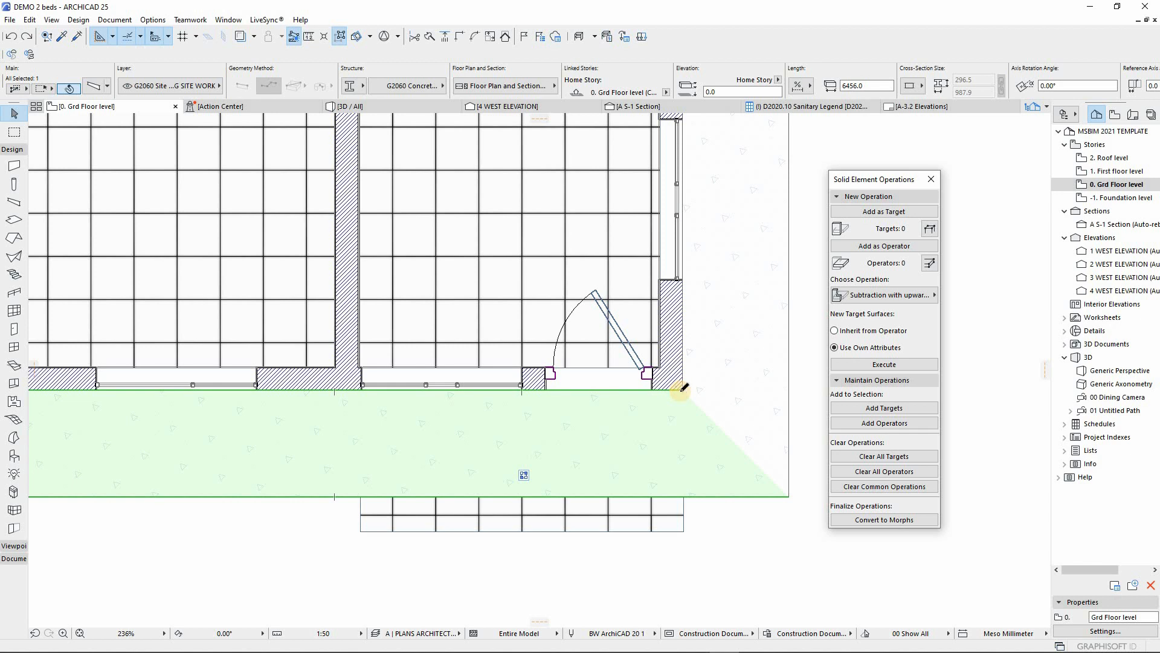
{"action": "left_click", "coordinate": [683, 387]}
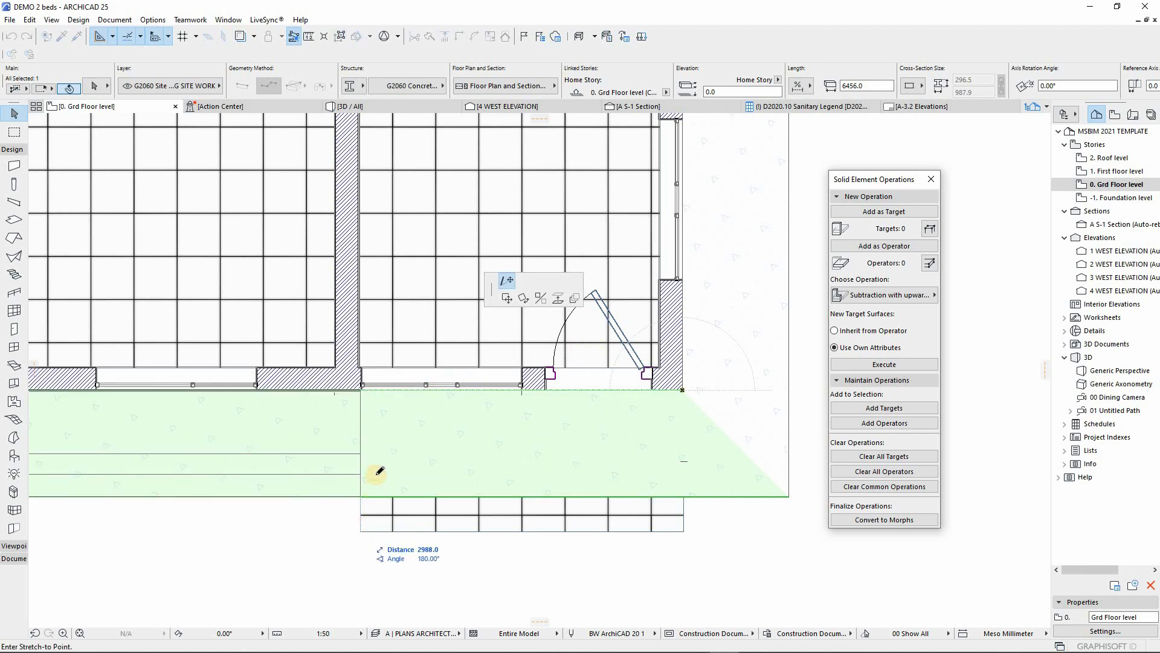
{"action": "left_click", "coordinate": [367, 435]}
{"action": "key", "text": "Escape"}
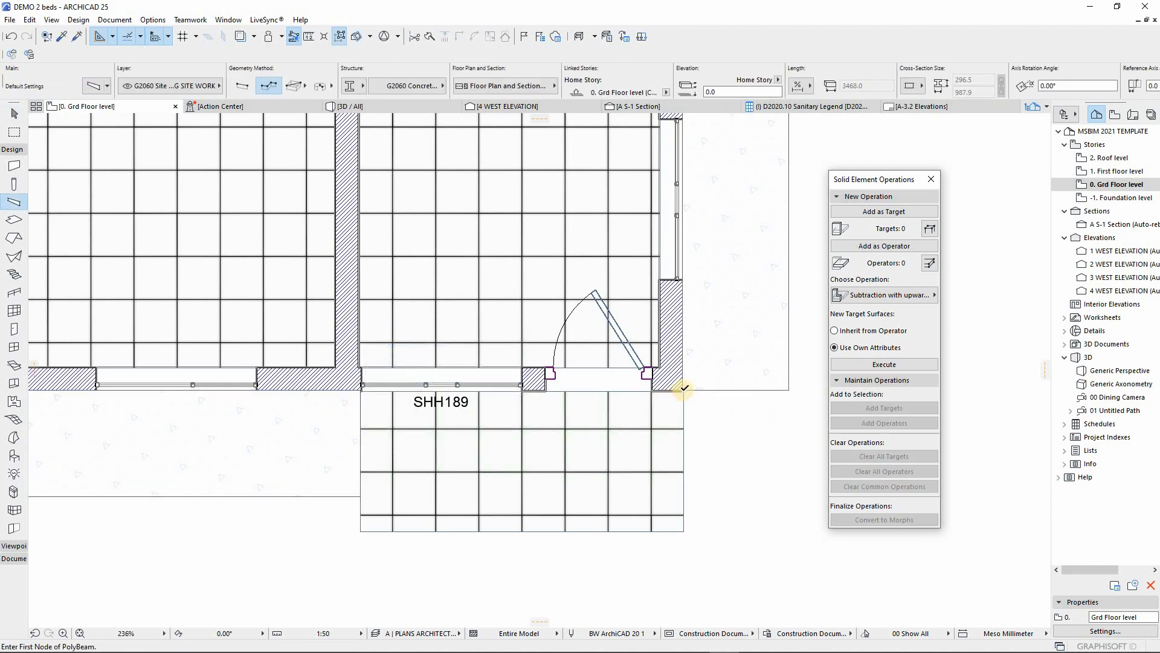
Draw a short apron beam about 206 mm long along the wall face beside the door, ending at the outer house corner
{"action": "scroll", "coordinate": [686, 390], "scroll_direction": "up", "scroll_amount": 5}
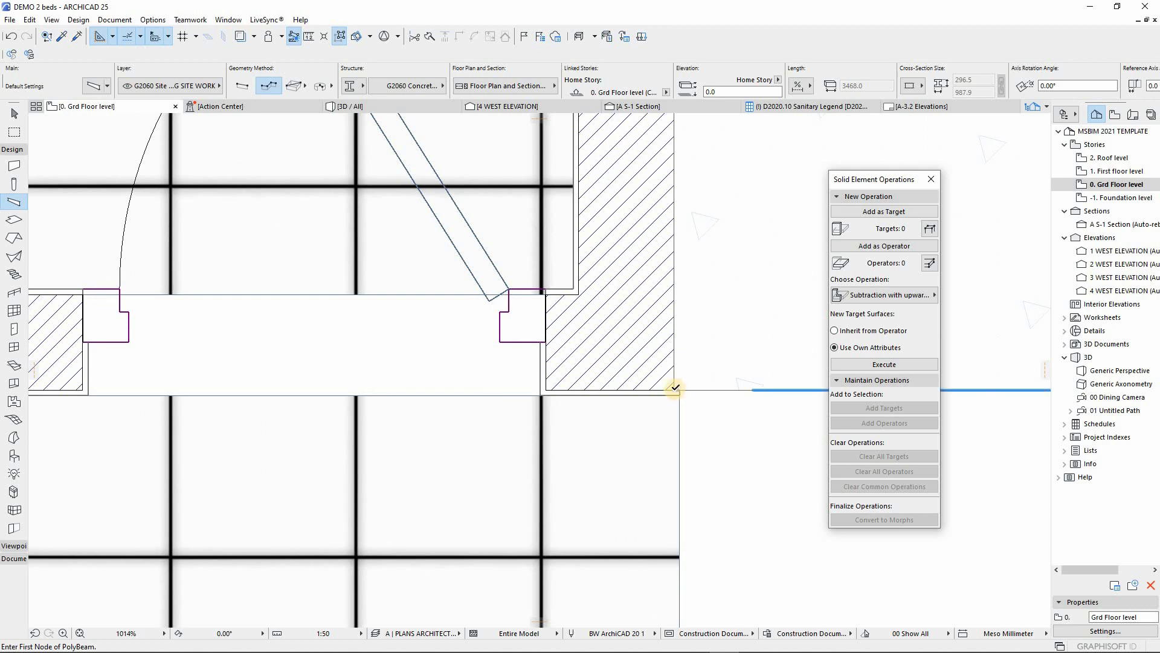
{"action": "left_click", "coordinate": [632, 386]}
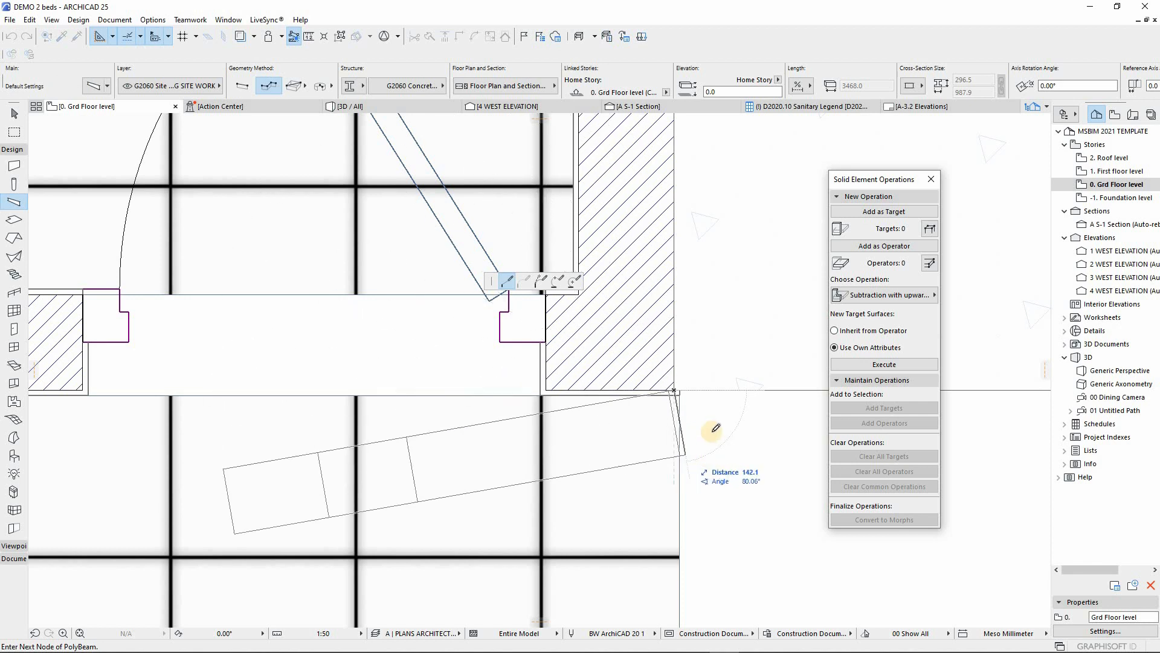
{"action": "left_click", "coordinate": [573, 392]}
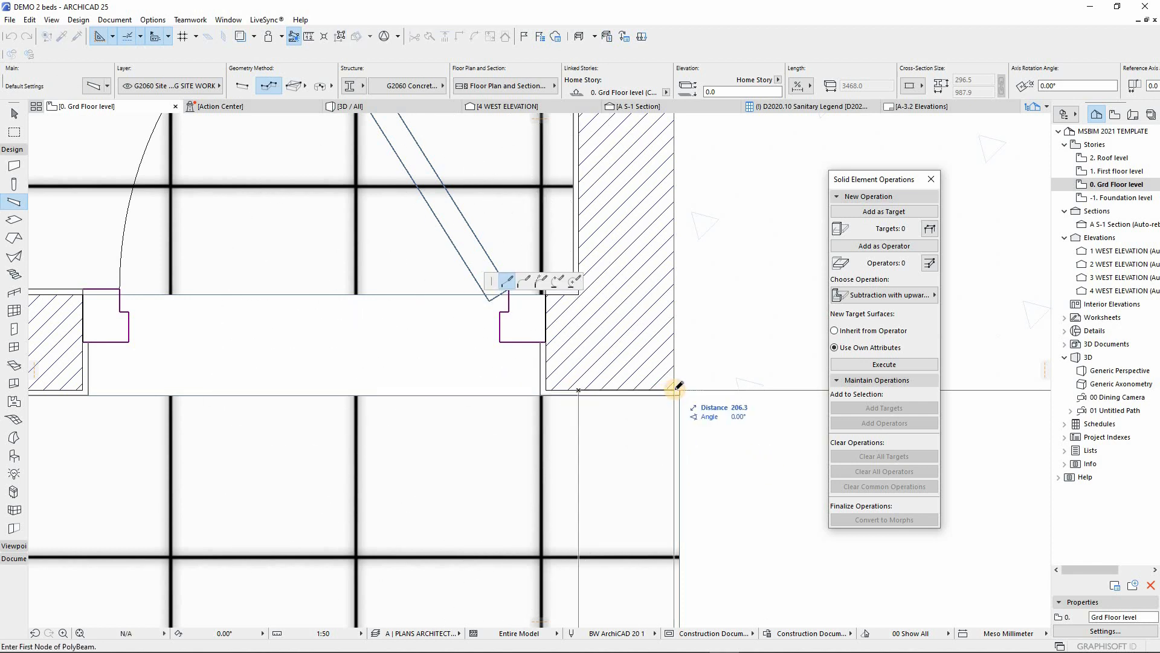
{"action": "left_click", "coordinate": [676, 389]}
{"action": "scroll", "coordinate": [474, 406], "scroll_direction": "down", "scroll_amount": 6}
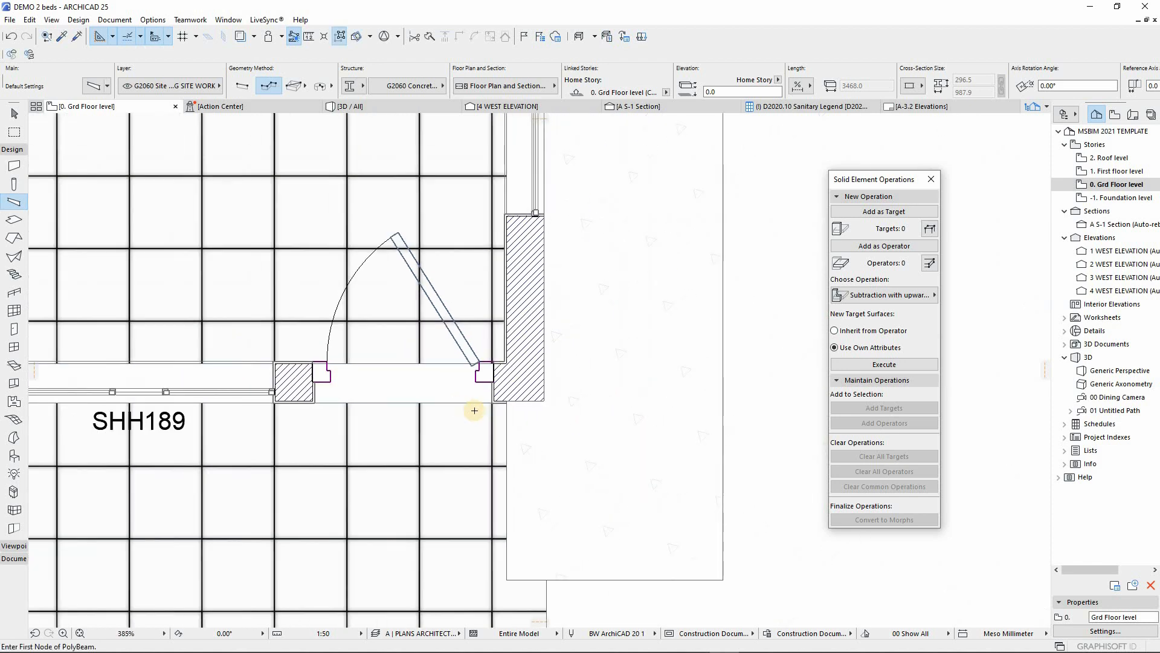
{"action": "key", "text": "Escape"}
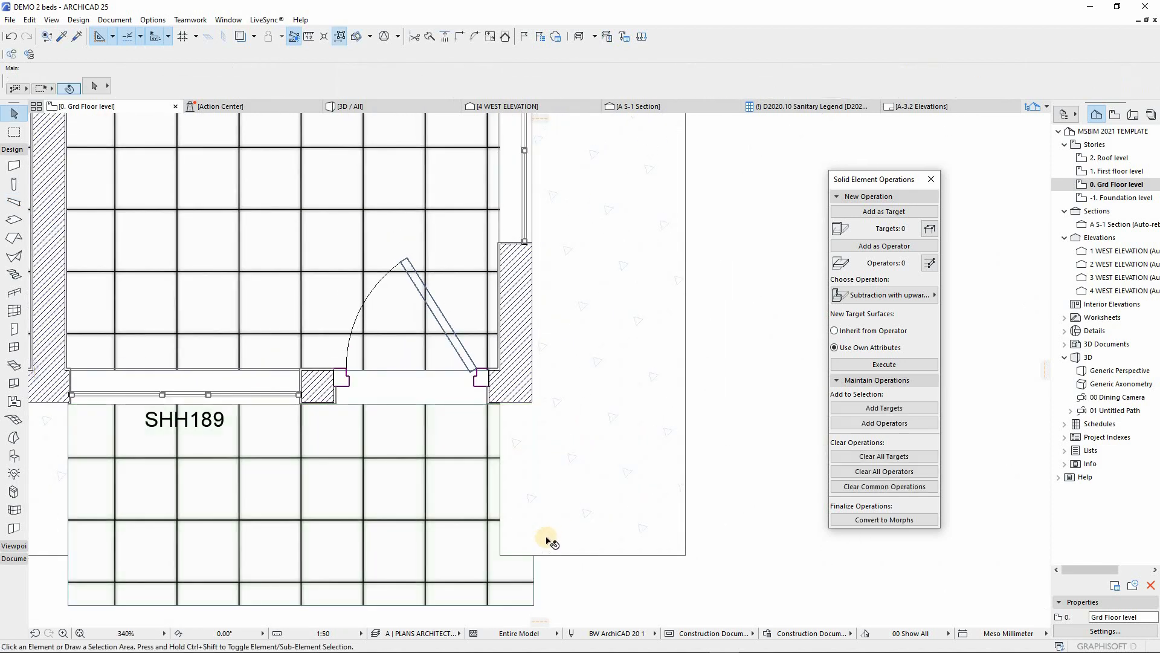
Stretch the short corner beam's porch-side end toward the house corner, reducing its length to about 70.6 mm
{"action": "left_click", "coordinate": [500, 399]}
{"action": "scroll", "coordinate": [500, 400], "scroll_direction": "up", "scroll_amount": 4}
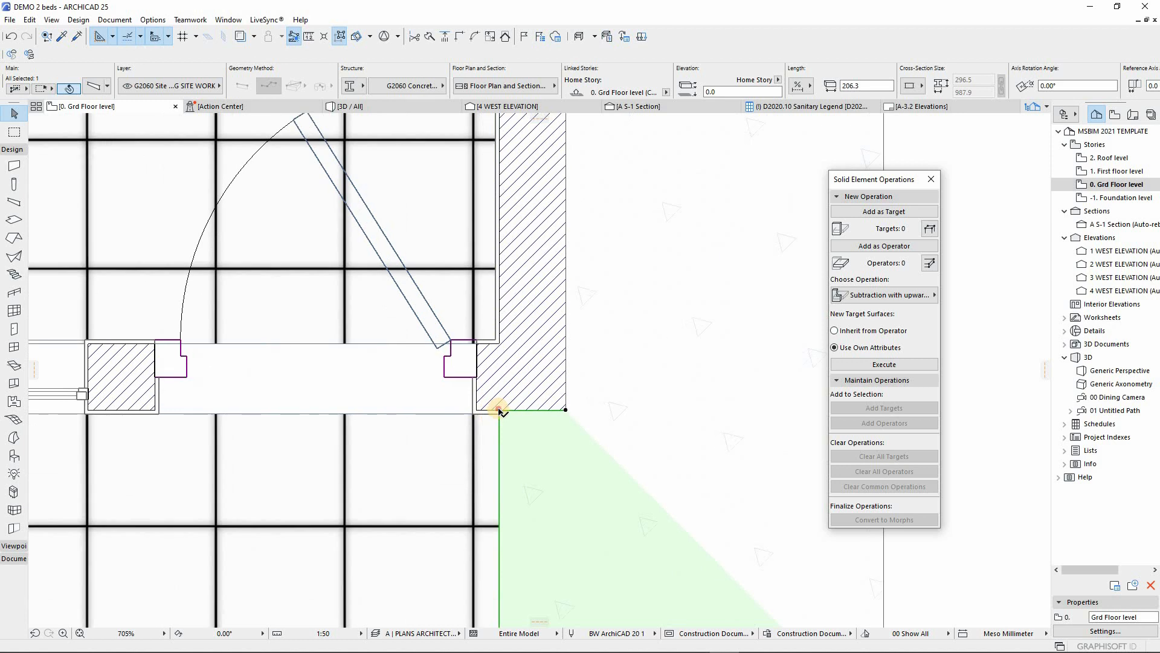
{"action": "left_click", "coordinate": [543, 410]}
{"action": "scroll", "coordinate": [529, 459], "scroll_direction": "down", "scroll_amount": 6}
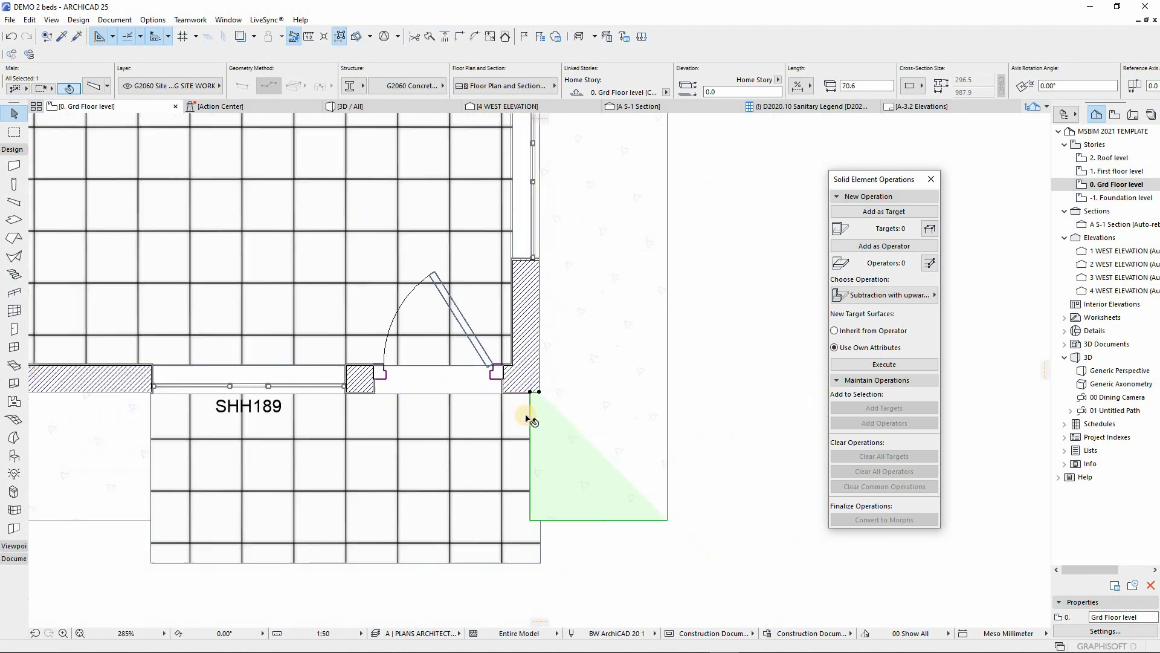
Offset the porch slab's outer side edge inward to line up with the inner end of the corner apron beam
{"action": "left_click", "coordinate": [541, 507]}
{"action": "left_click", "coordinate": [539, 507]}
{"action": "left_click", "coordinate": [535, 505]}
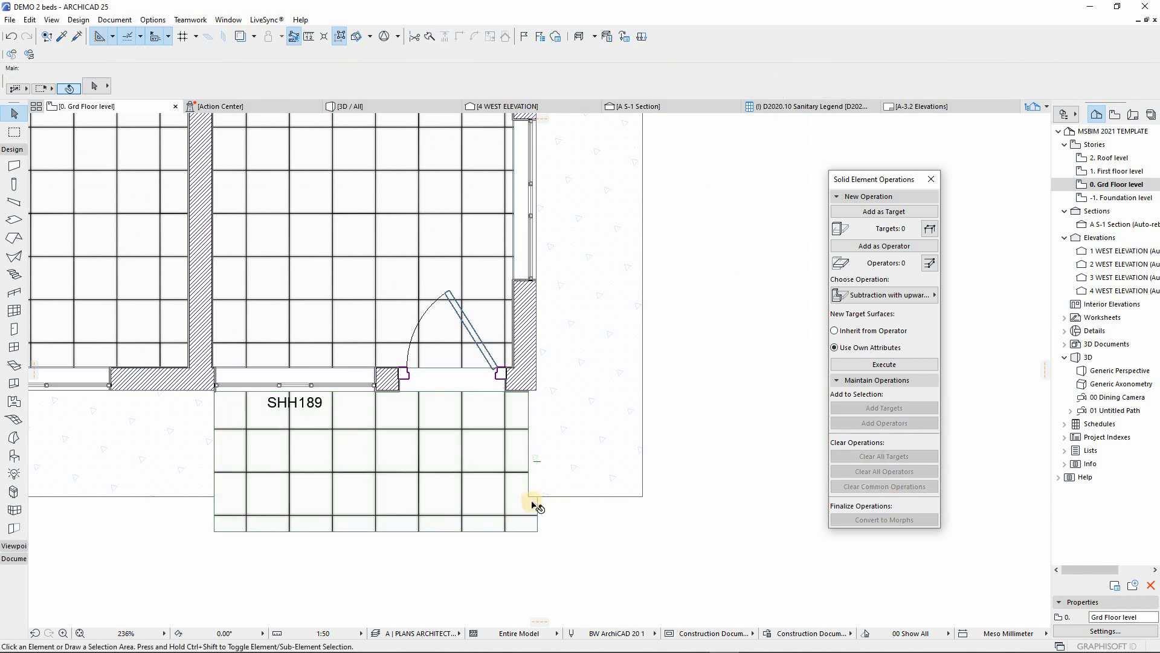
{"action": "left_click", "coordinate": [539, 505]}
{"action": "left_click", "coordinate": [538, 502]}
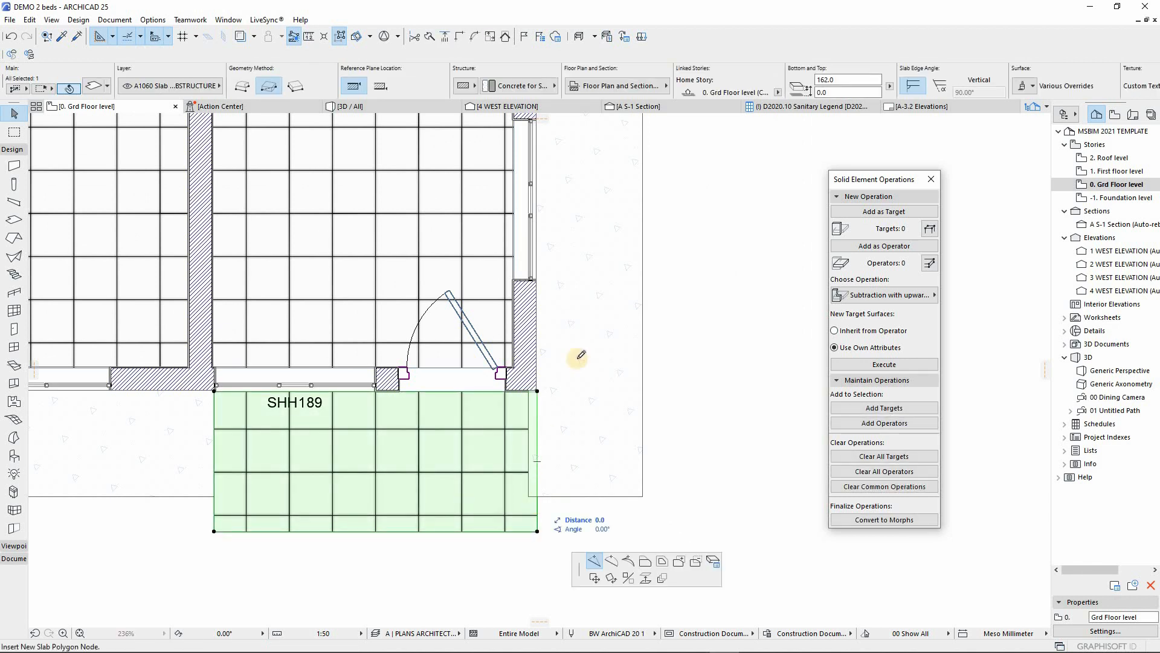
{"action": "left_click", "coordinate": [558, 282]}
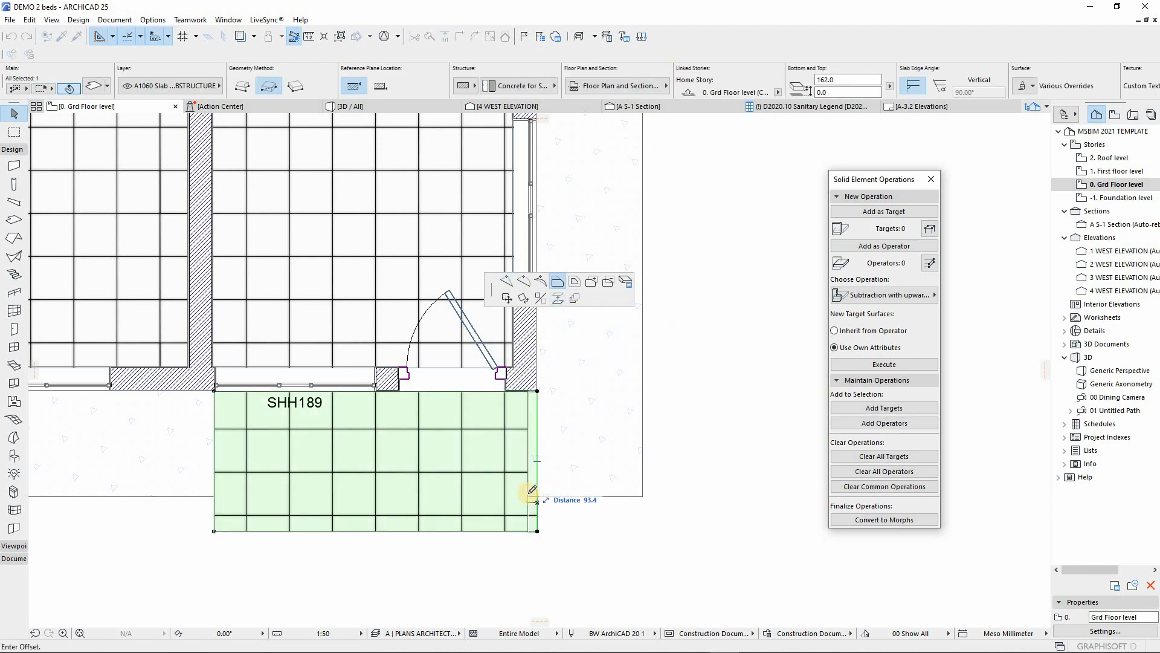
{"action": "left_click", "coordinate": [550, 531]}
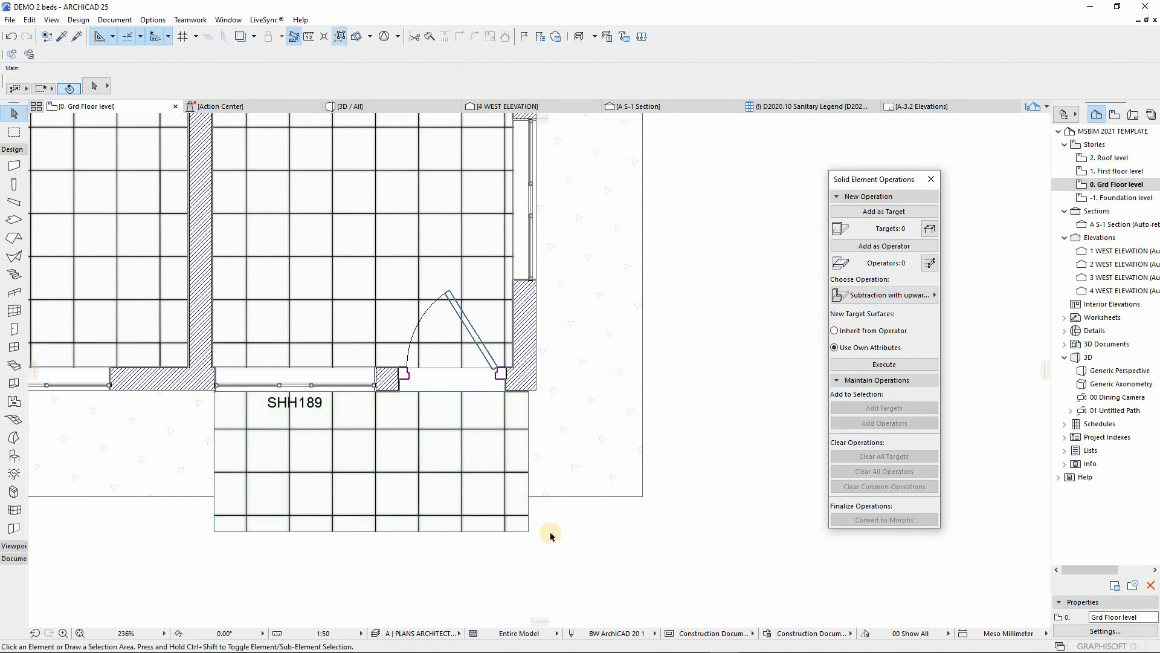
Inspect the trimmed porch slab, the apron and the whole house from the front in the 3D view
{"action": "key", "text": "F3"}
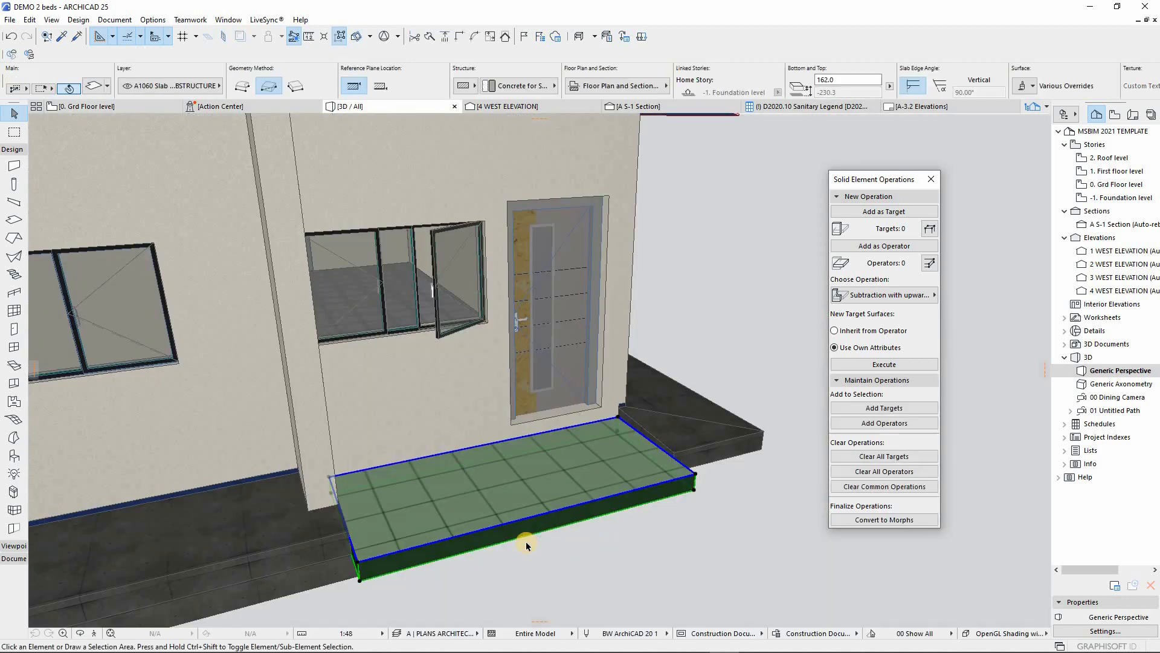
{"action": "left_click", "coordinate": [633, 532]}
{"action": "middle_click_drag", "start_coordinate": [640, 564], "coordinate": [401, 508], "text": "shift"}
{"action": "scroll", "coordinate": [401, 508], "scroll_direction": "down", "scroll_amount": 4}
{"action": "middle_click_drag", "start_coordinate": [545, 395], "coordinate": [443, 474], "text": "shift"}
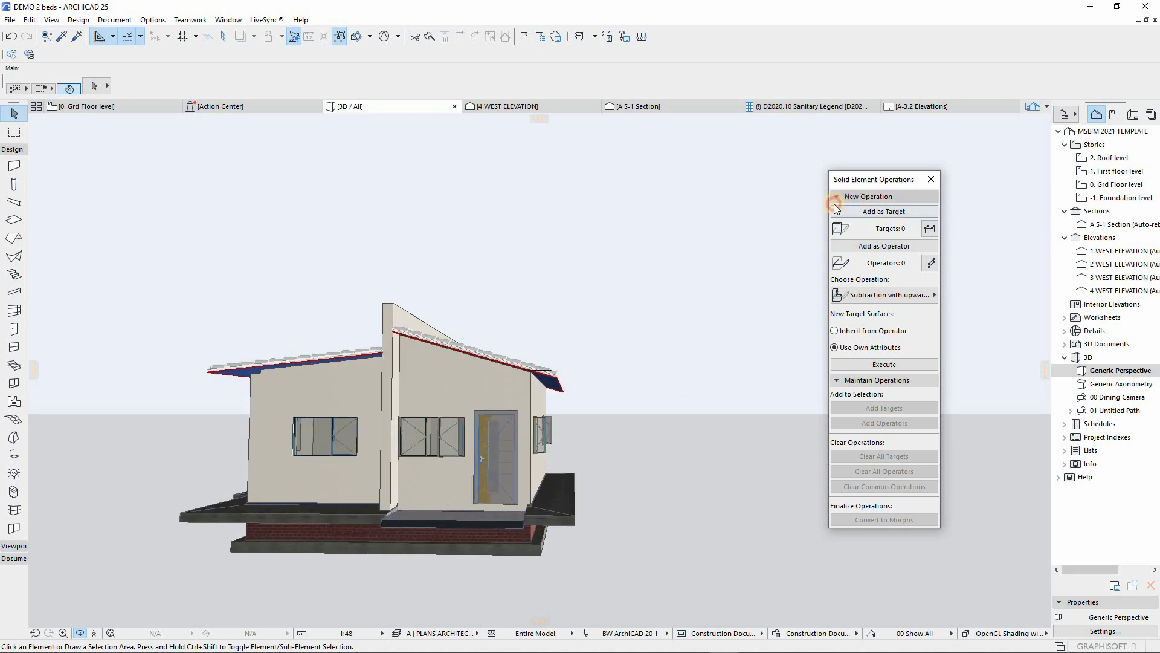
Collapse the New Operation and Maintain Operations sections of the Solid Element Operations palette and move the palette aside
{"action": "left_click", "coordinate": [855, 196]}
{"action": "left_click_drag", "start_coordinate": [874, 179], "coordinate": [884, 156]}
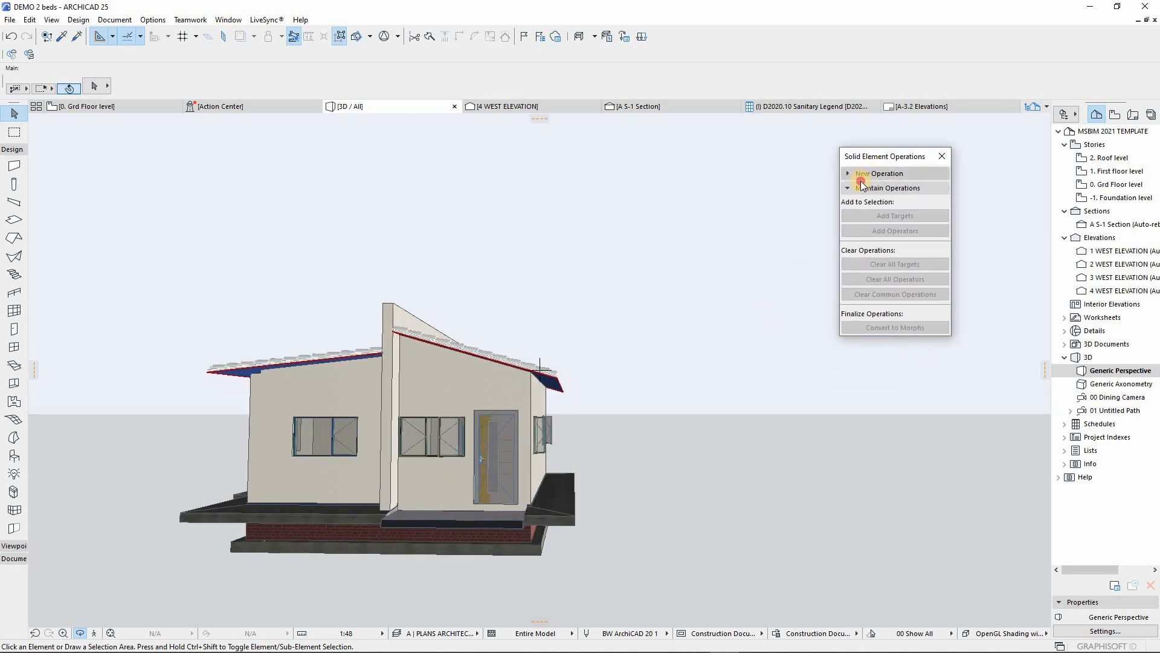
{"action": "left_click", "coordinate": [851, 187]}
{"action": "middle_click_drag", "start_coordinate": [452, 466], "coordinate": [113, 98], "text": "shift"}
On the ground floor plan, load the ZONE 1 favorite from the Z2000 Zones folder into the Zone tool's default settings
{"action": "left_click", "coordinate": [109, 106]}
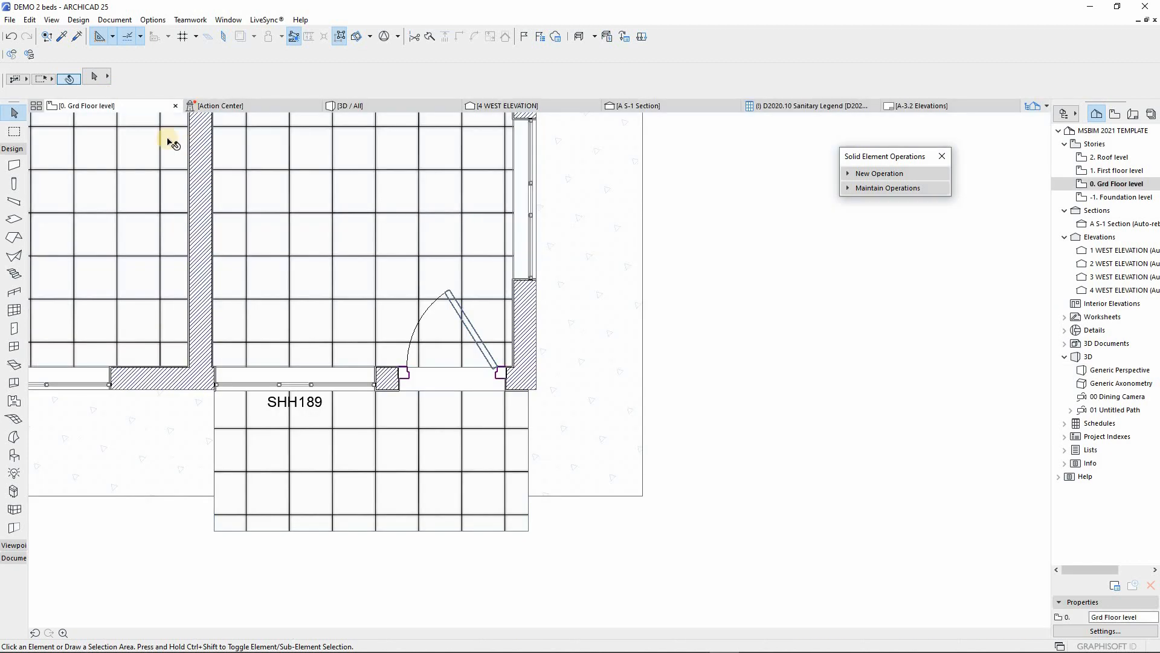
{"action": "scroll", "coordinate": [471, 444], "scroll_direction": "down", "scroll_amount": 8}
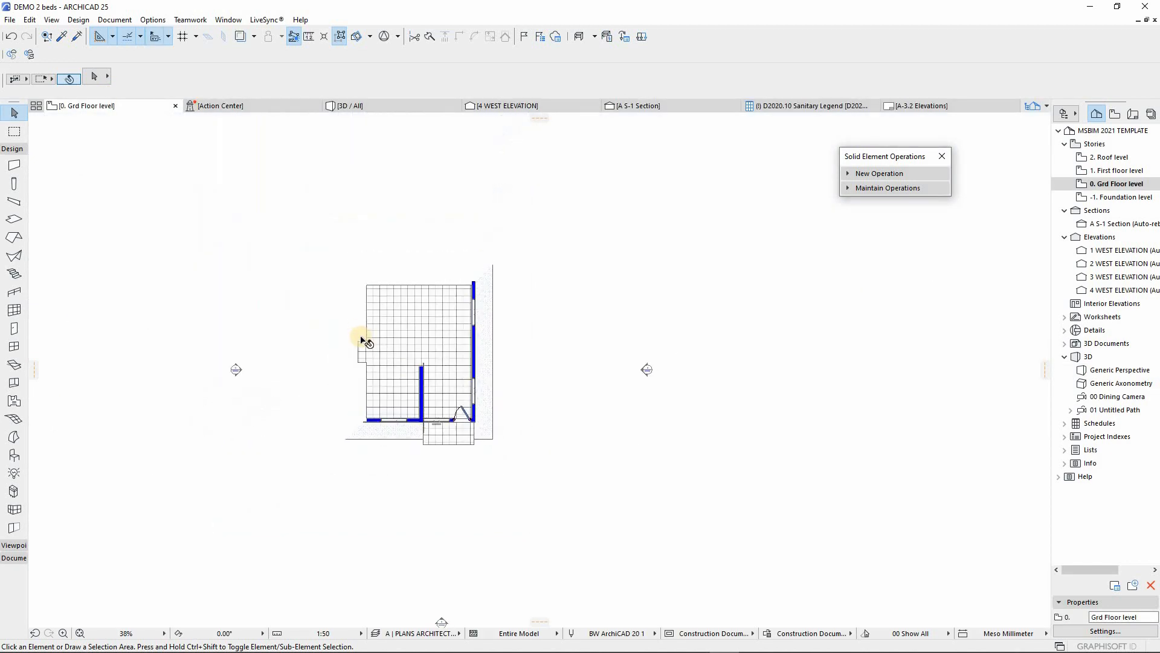
{"action": "scroll", "coordinate": [529, 440], "scroll_direction": "up", "scroll_amount": 1}
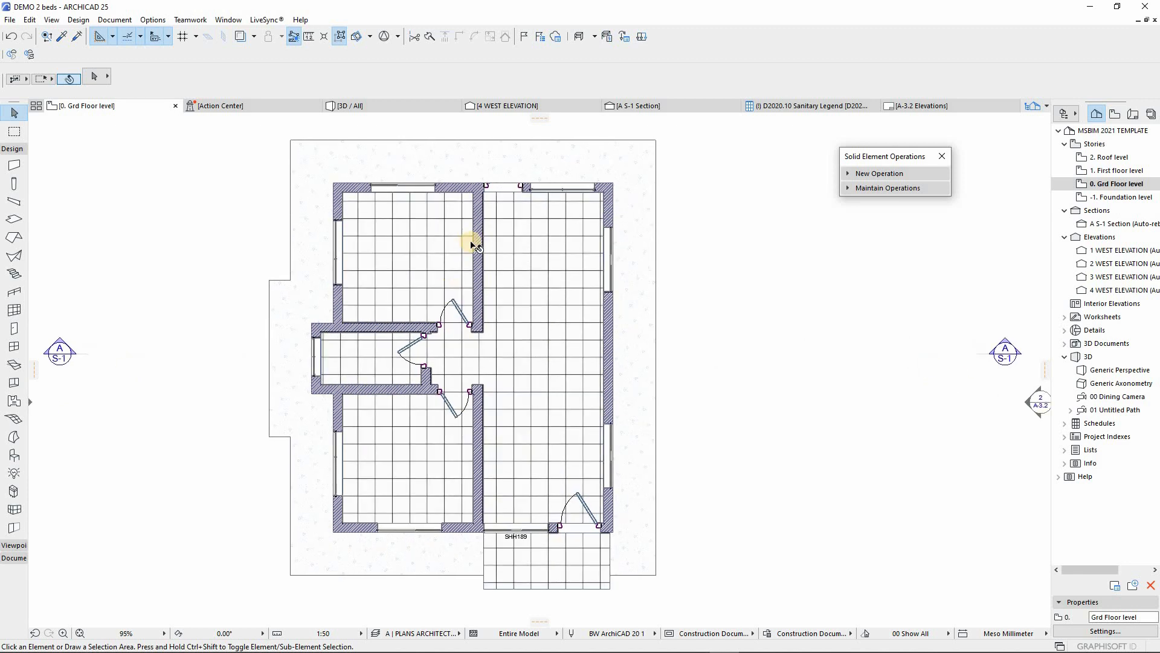
{"action": "scroll", "coordinate": [469, 357], "scroll_direction": "up", "scroll_amount": 2}
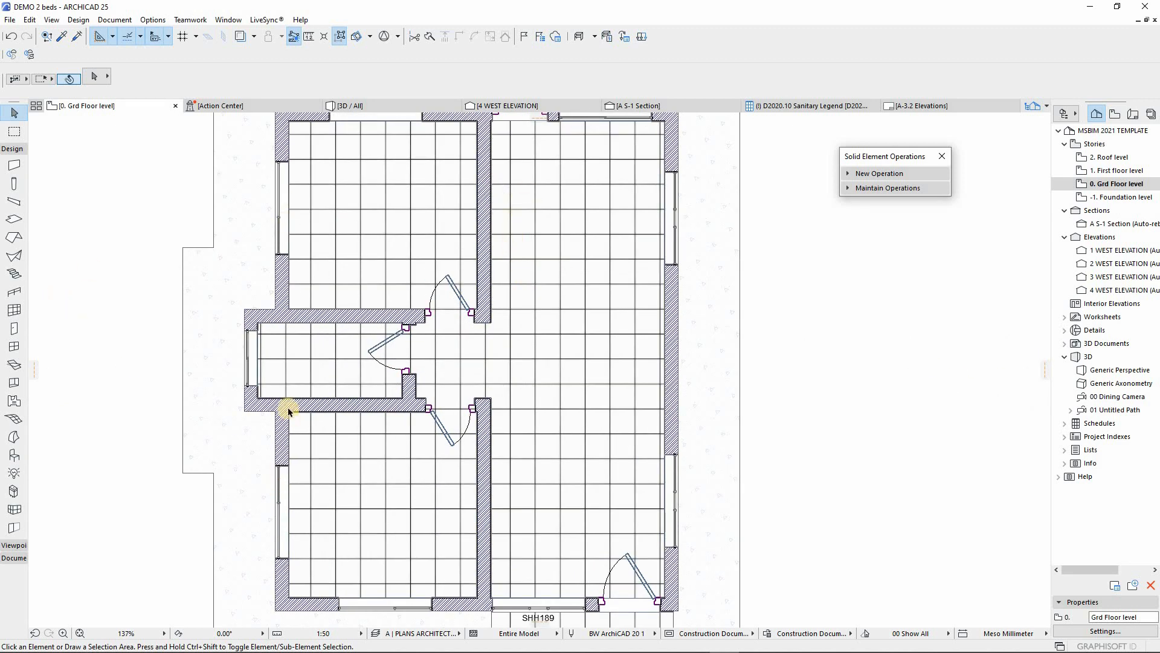
{"action": "scroll", "coordinate": [287, 407], "scroll_direction": "down", "scroll_amount": 1}
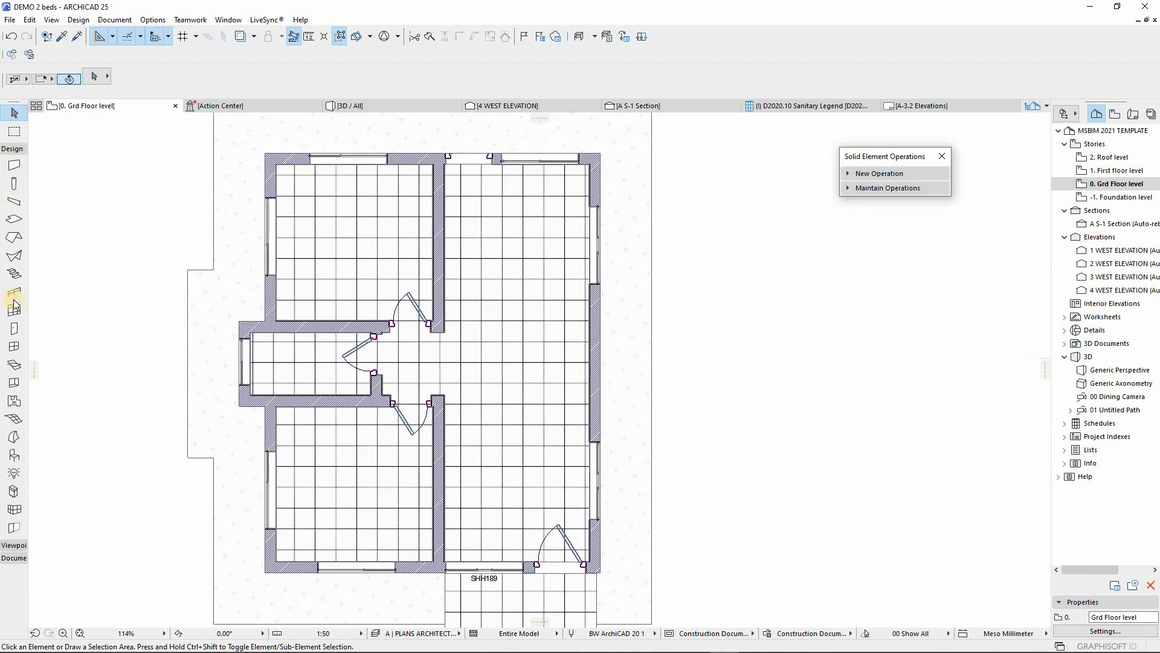
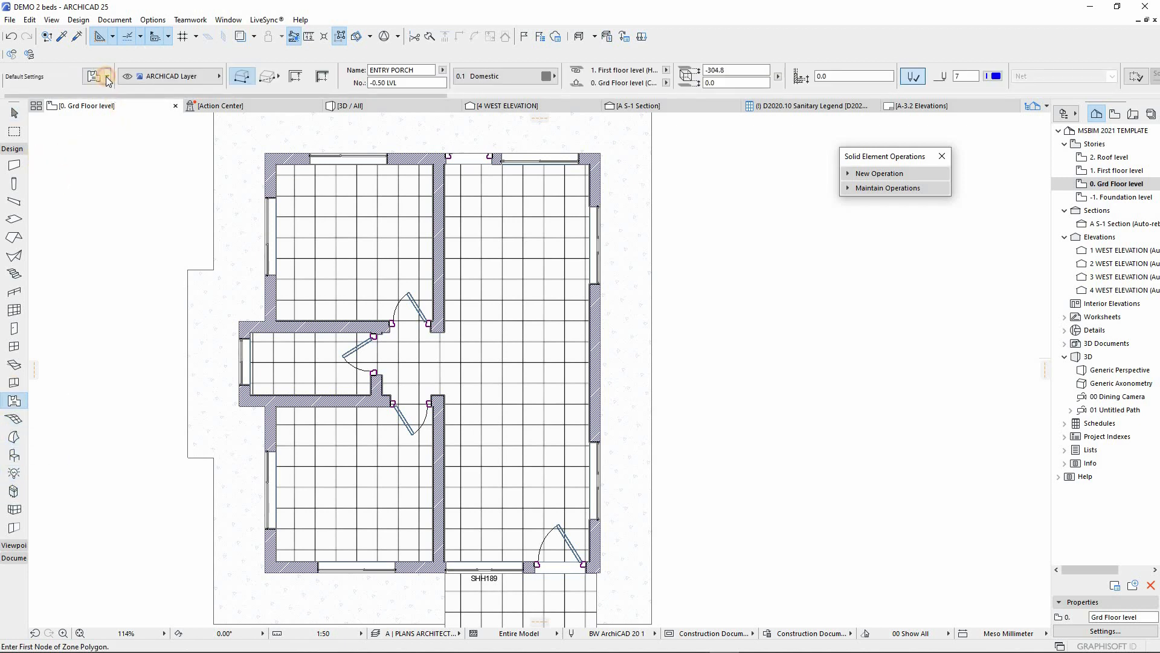
{"action": "left_click", "coordinate": [108, 77]}
{"action": "double_click", "coordinate": [168, 148]}
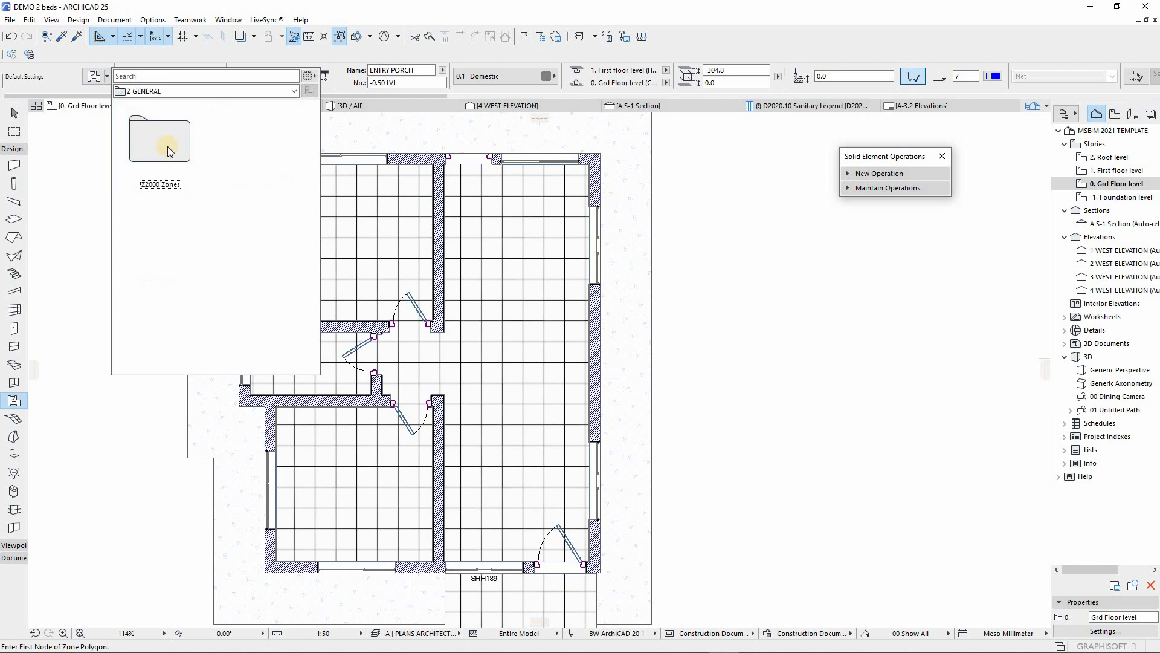
{"action": "double_click", "coordinate": [168, 149]}
{"action": "left_click", "coordinate": [178, 253]}
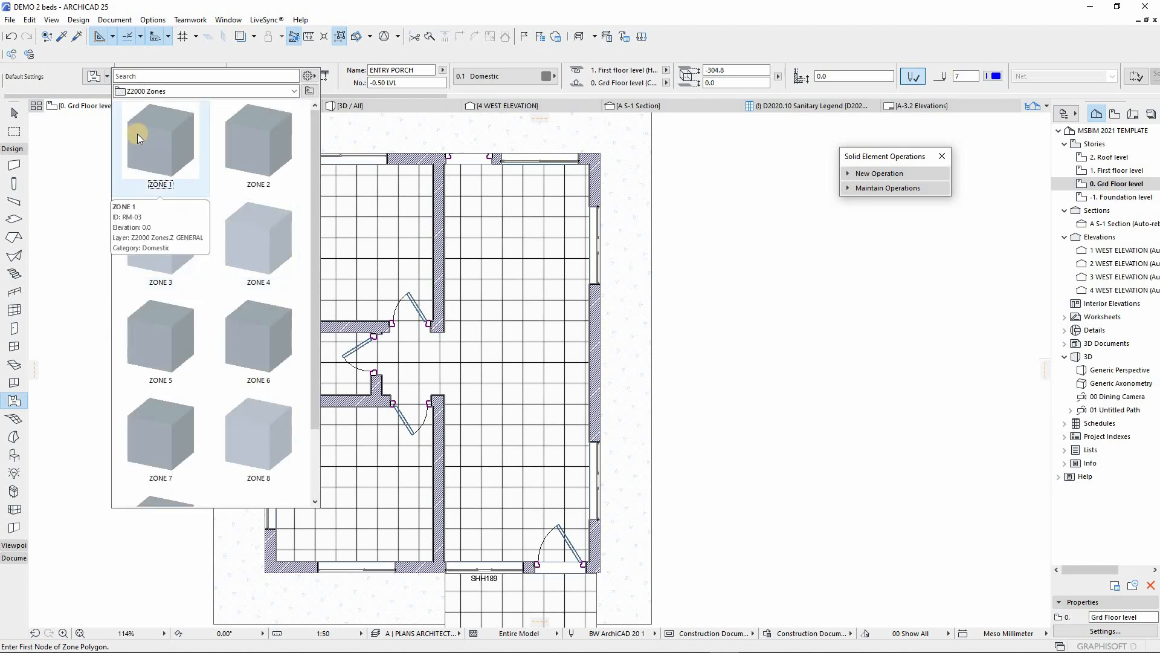
{"action": "double_click", "coordinate": [148, 147]}
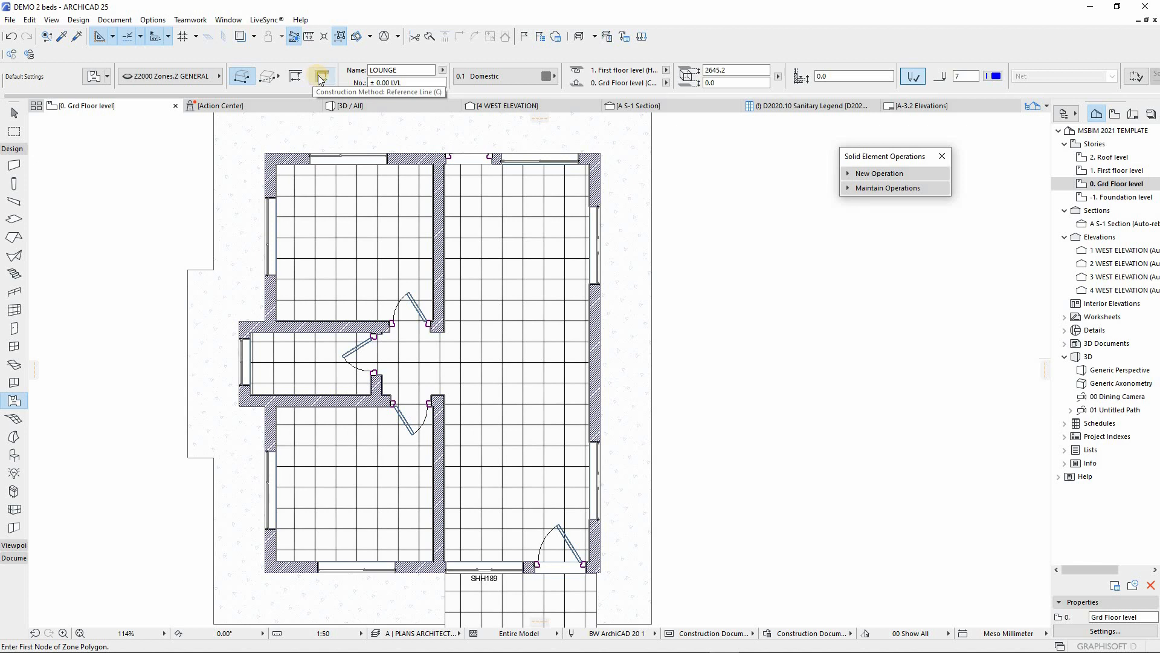
Place a LOUNGE zone in the upper bedroom with the Reference Line method, showing the hidden Z2000 Zones.Z GENERAL layer
{"action": "left_click", "coordinate": [357, 233]}
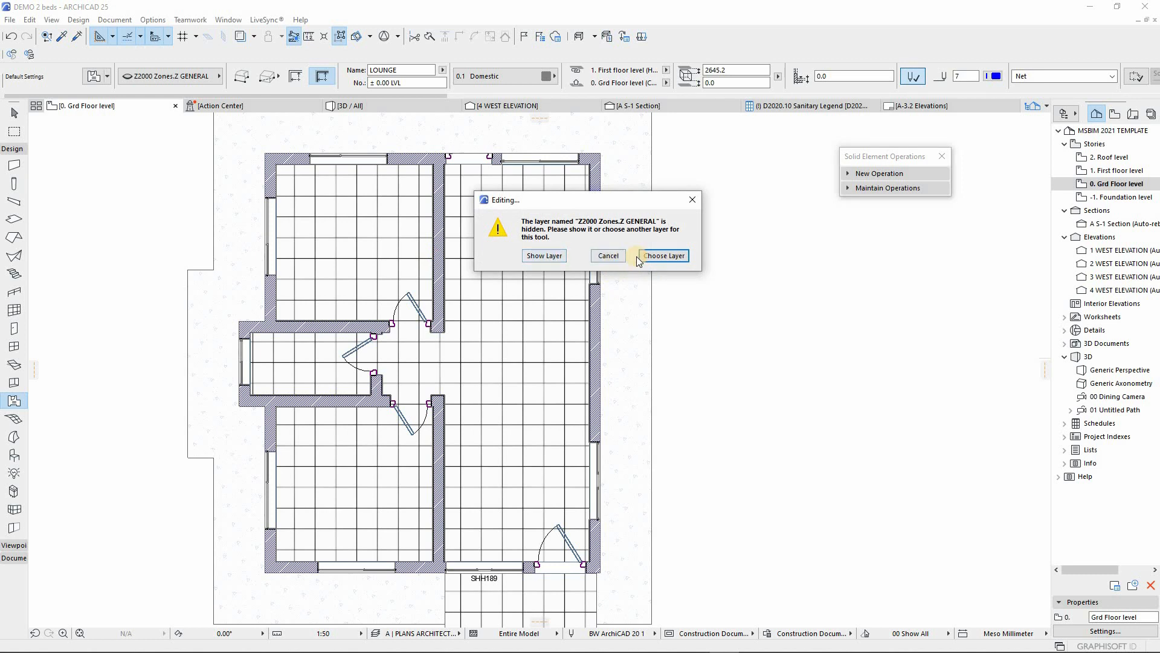
{"action": "left_click", "coordinate": [553, 255]}
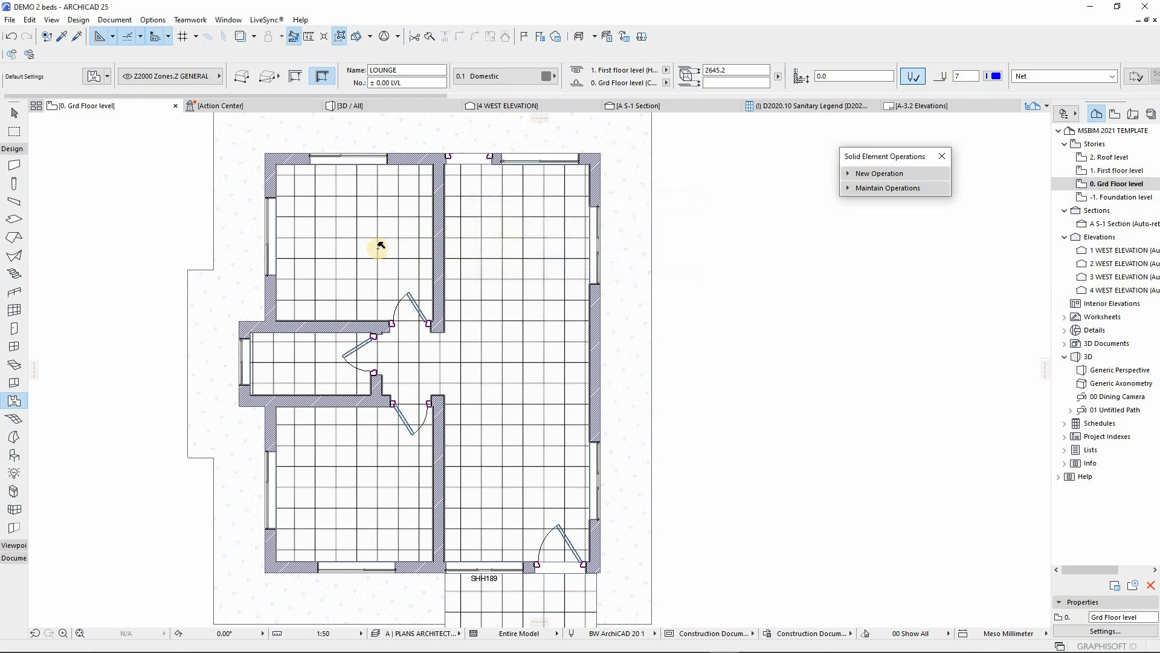
{"action": "left_click", "coordinate": [373, 245]}
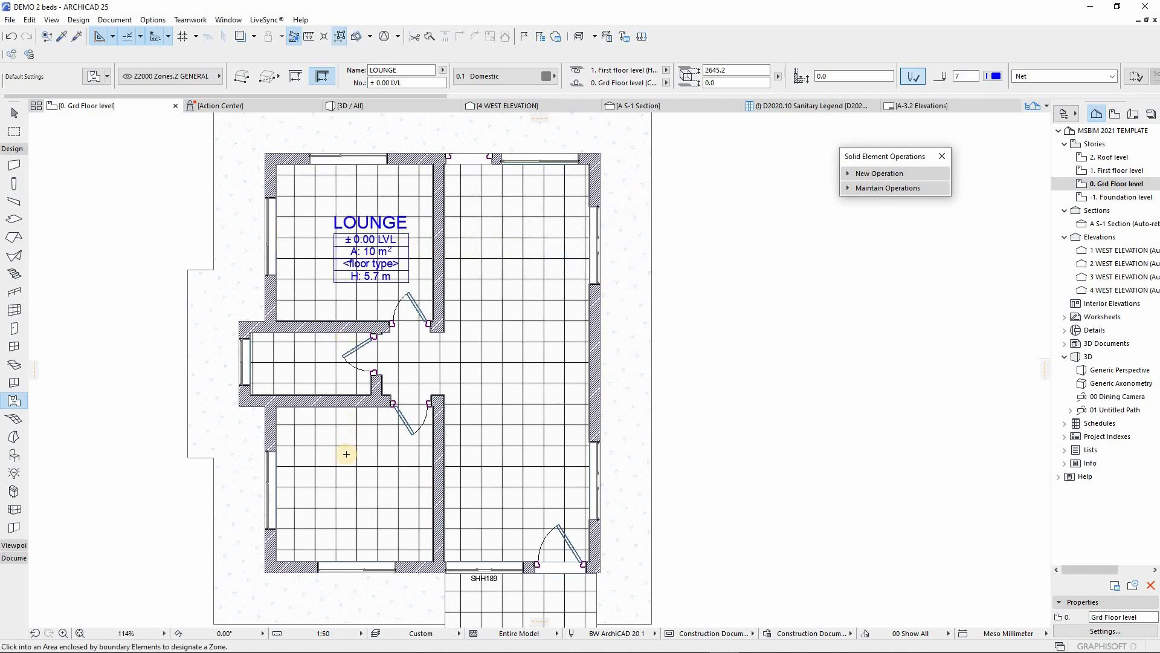
Place LOUNGE zones in the lower bedroom and in the small projecting room between the two bedrooms
{"action": "left_click", "coordinate": [353, 477]}
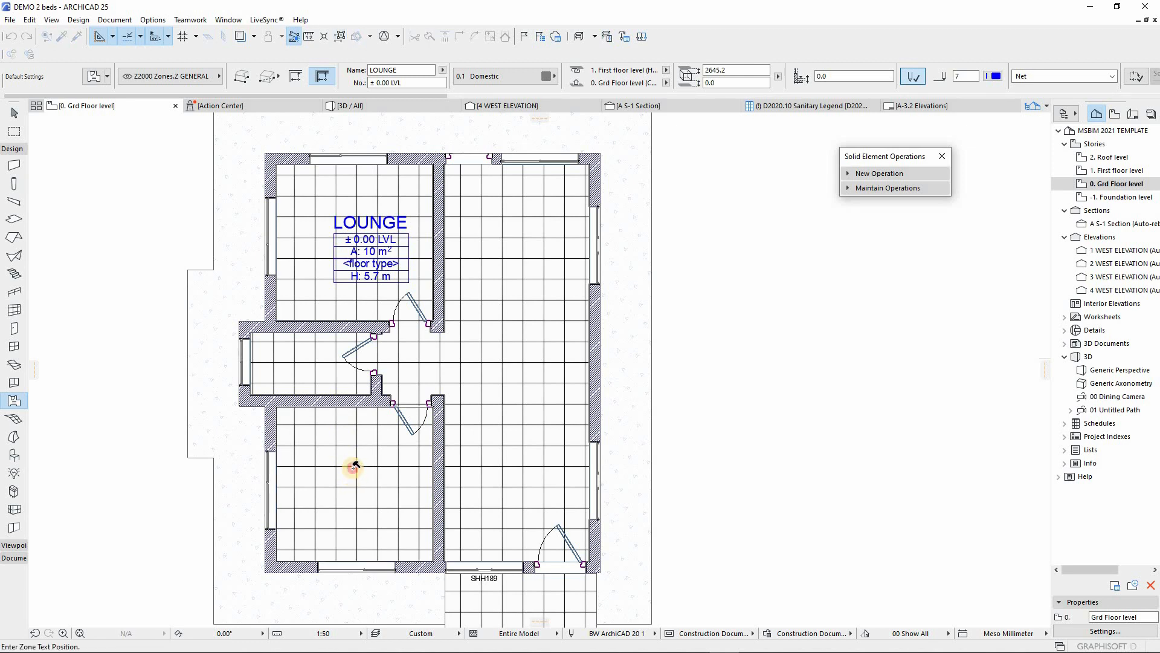
{"action": "left_click", "coordinate": [353, 466]}
{"action": "left_click", "coordinate": [301, 361]}
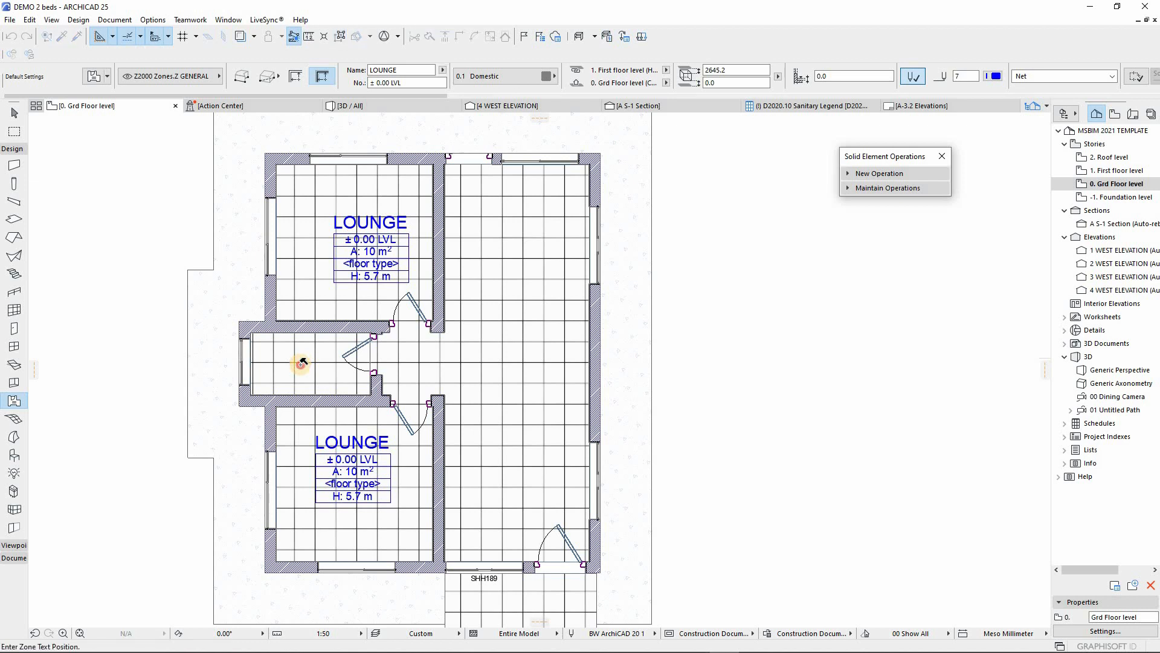
{"action": "left_click", "coordinate": [301, 364]}
Draw a full-width rectangular LOUNGE zone about 2 m deep at the upper end of the open-plan room and place its label
{"action": "scroll", "coordinate": [320, 380], "scroll_direction": "down", "scroll_amount": 3}
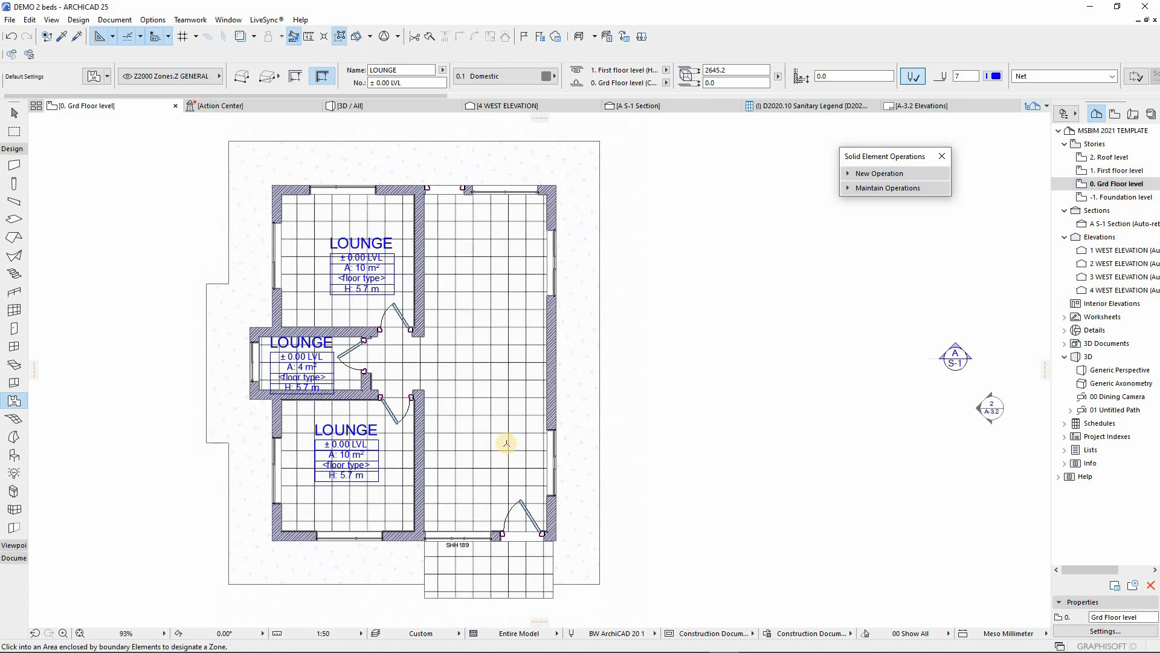
{"action": "scroll", "coordinate": [505, 443], "scroll_direction": "up", "scroll_amount": 3}
{"action": "scroll", "coordinate": [336, 362], "scroll_direction": "down", "scroll_amount": 2}
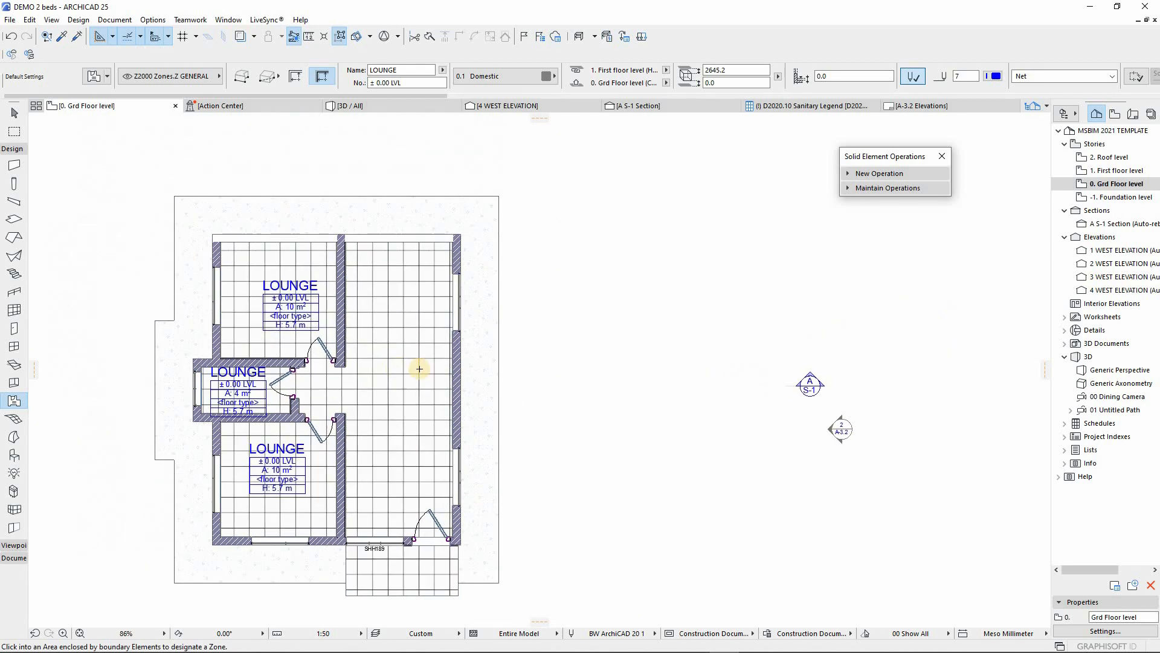
{"action": "left_click", "coordinate": [277, 81]}
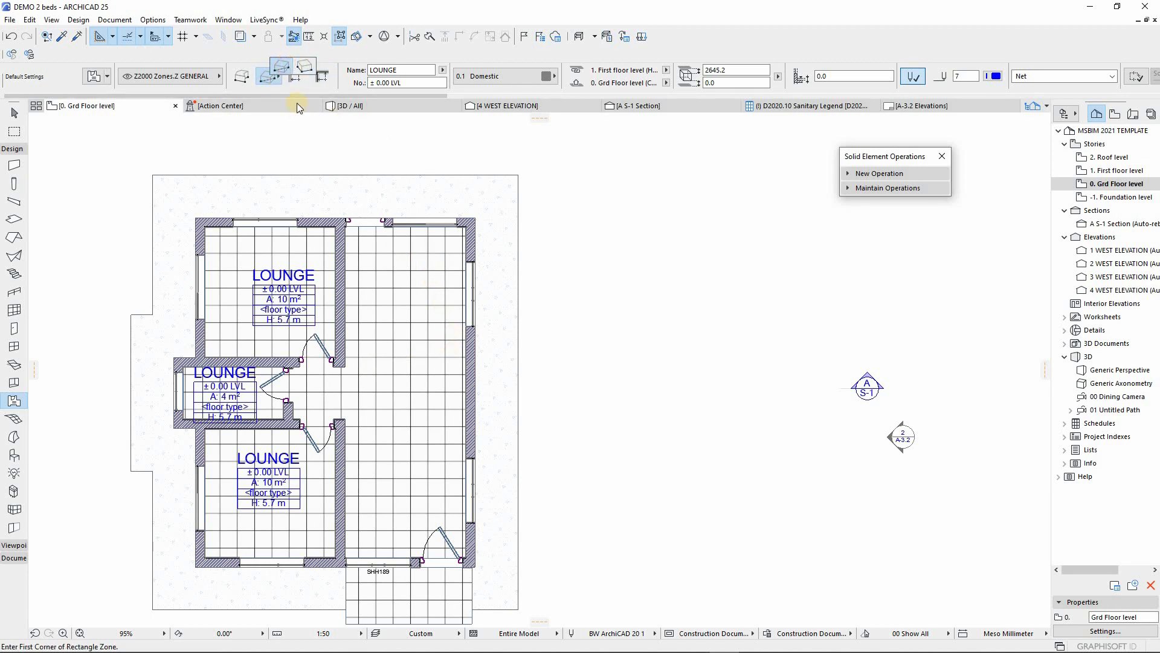
{"action": "scroll", "coordinate": [328, 176], "scroll_direction": "up", "scroll_amount": 2}
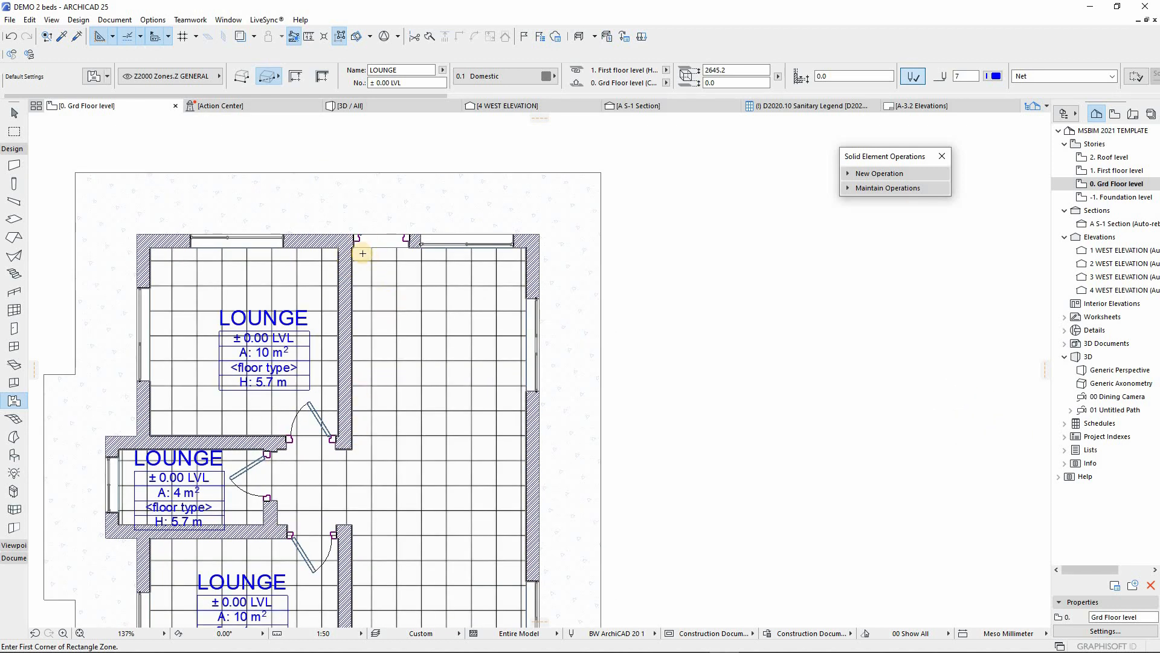
{"action": "scroll", "coordinate": [362, 254], "scroll_direction": "up", "scroll_amount": 2}
{"action": "left_click", "coordinate": [348, 243]}
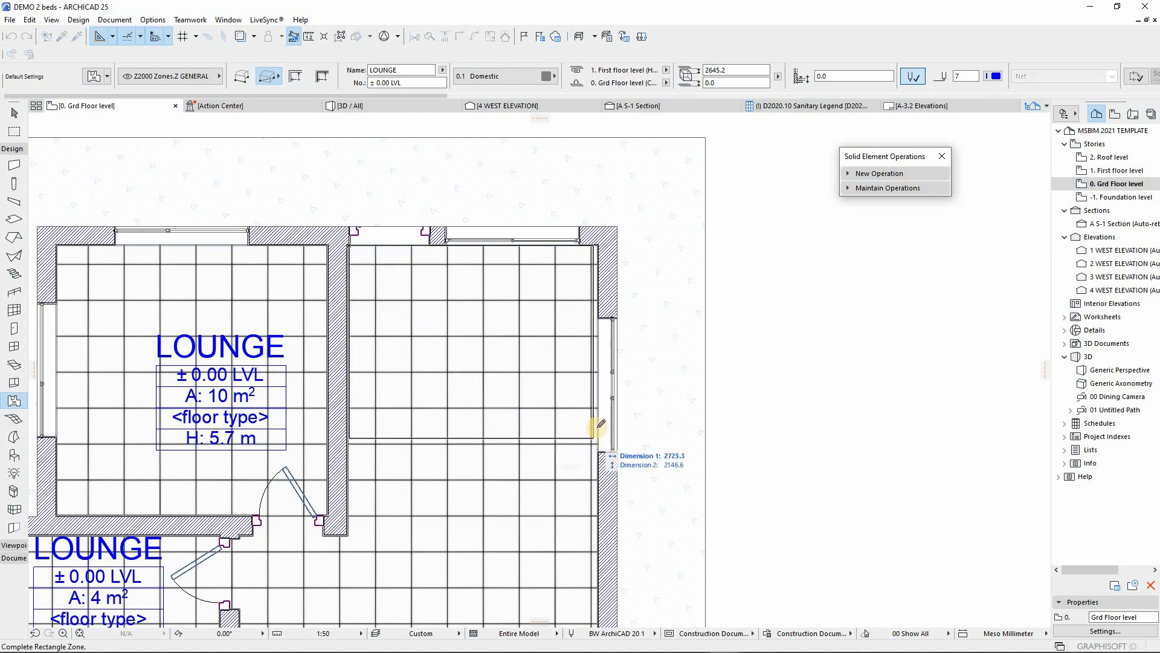
{"action": "left_click", "coordinate": [599, 424]}
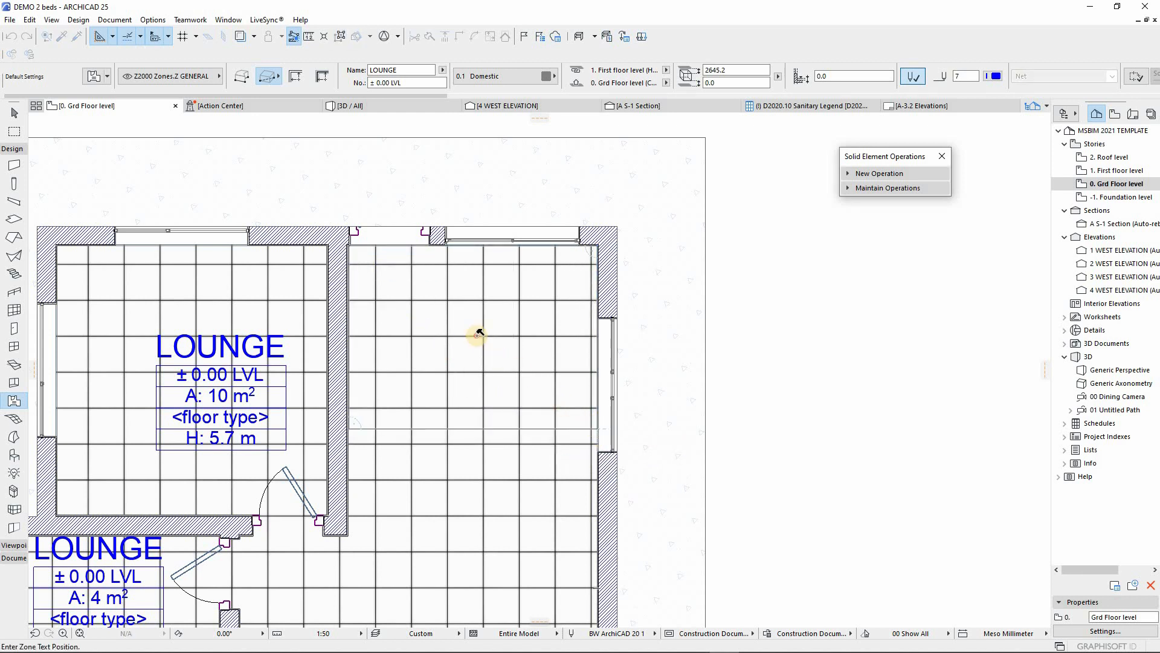
{"action": "scroll", "coordinate": [541, 425], "scroll_direction": "down", "scroll_amount": 3}
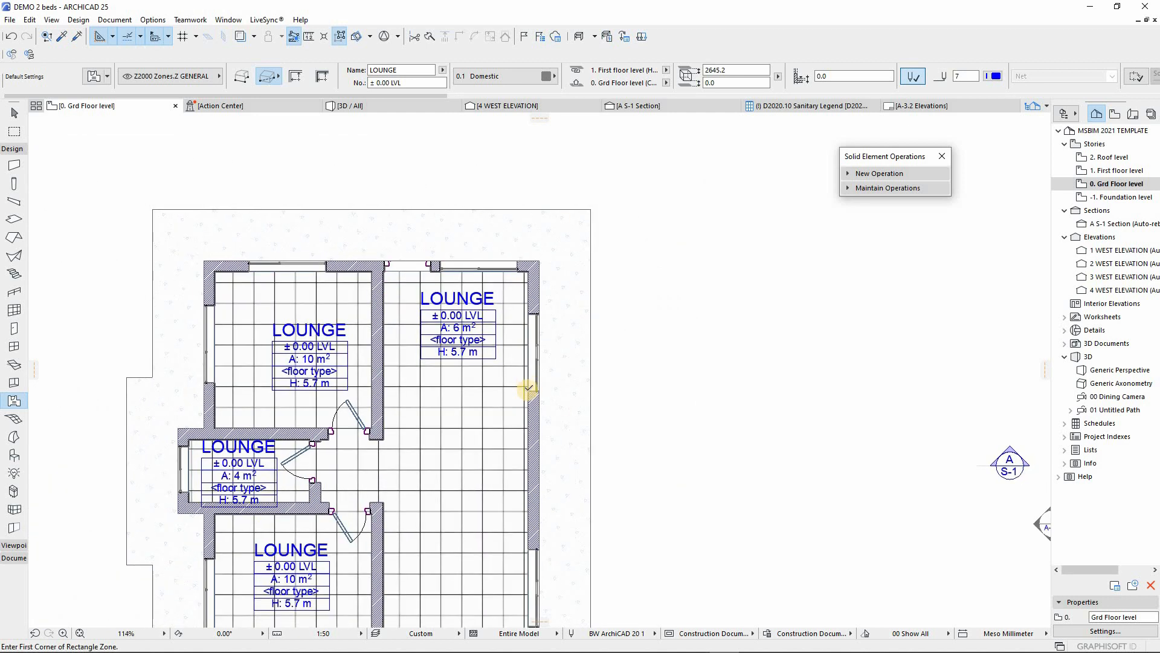
Draw a 2780 by 2360 mm rectangular LOUNGE zone in the middle of the open-plan room and place its label
{"action": "left_click", "coordinate": [528, 390]}
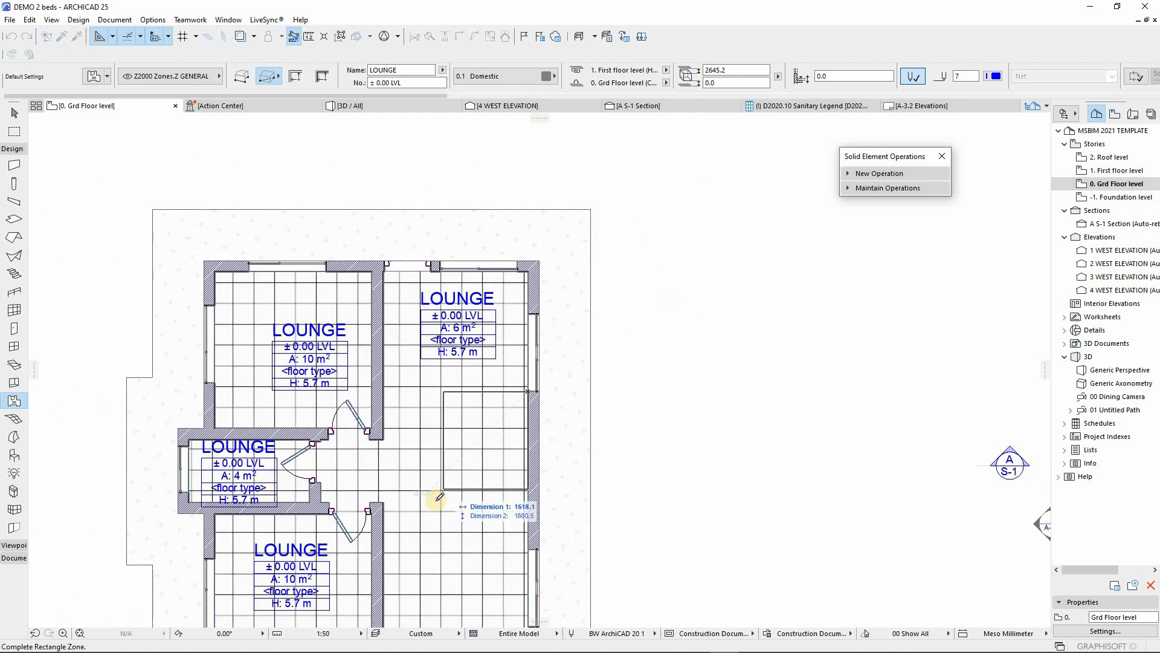
{"action": "left_click", "coordinate": [384, 514]}
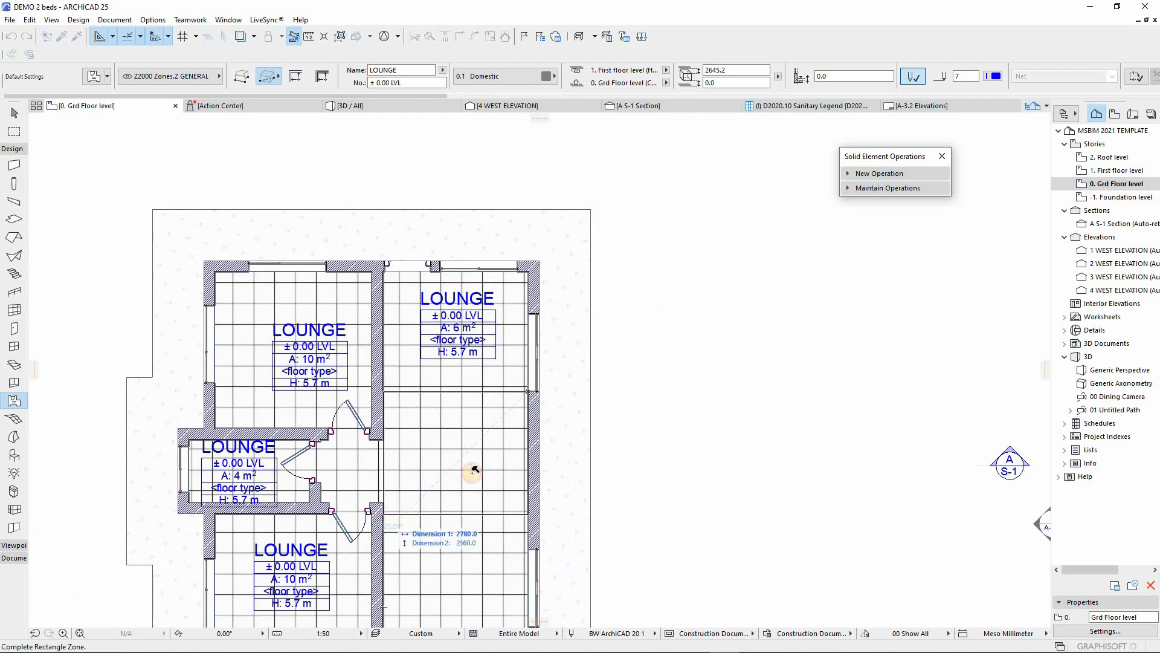
{"action": "left_click", "coordinate": [458, 461]}
Draw a 2780 by 2970 mm rectangular LOUNGE zone at the porch end of the open-plan room and place its label
{"action": "scroll", "coordinate": [483, 543], "scroll_direction": "down", "scroll_amount": 1}
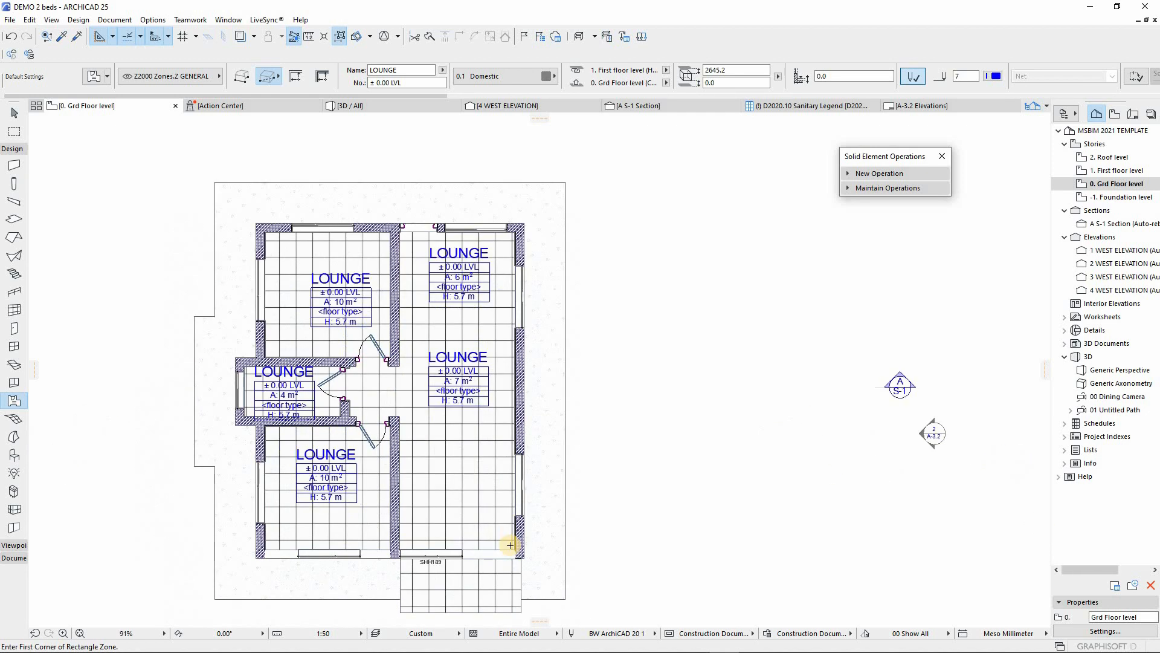
{"action": "scroll", "coordinate": [511, 545], "scroll_direction": "up", "scroll_amount": 1}
{"action": "left_click", "coordinate": [527, 550]}
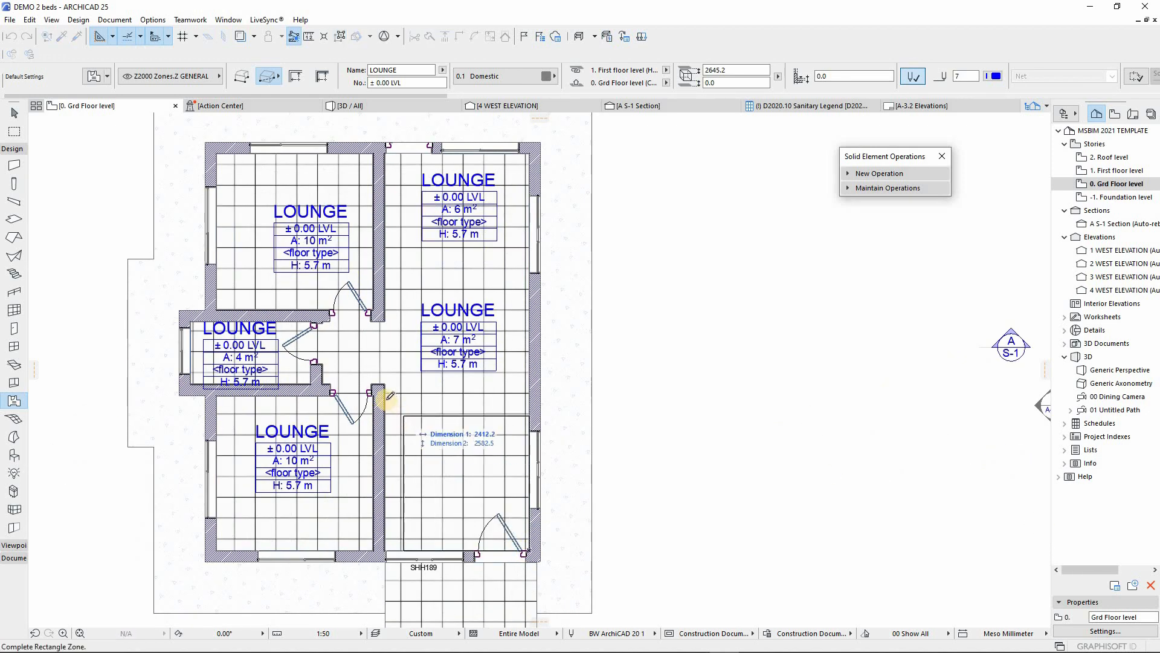
{"action": "left_click", "coordinate": [385, 392]}
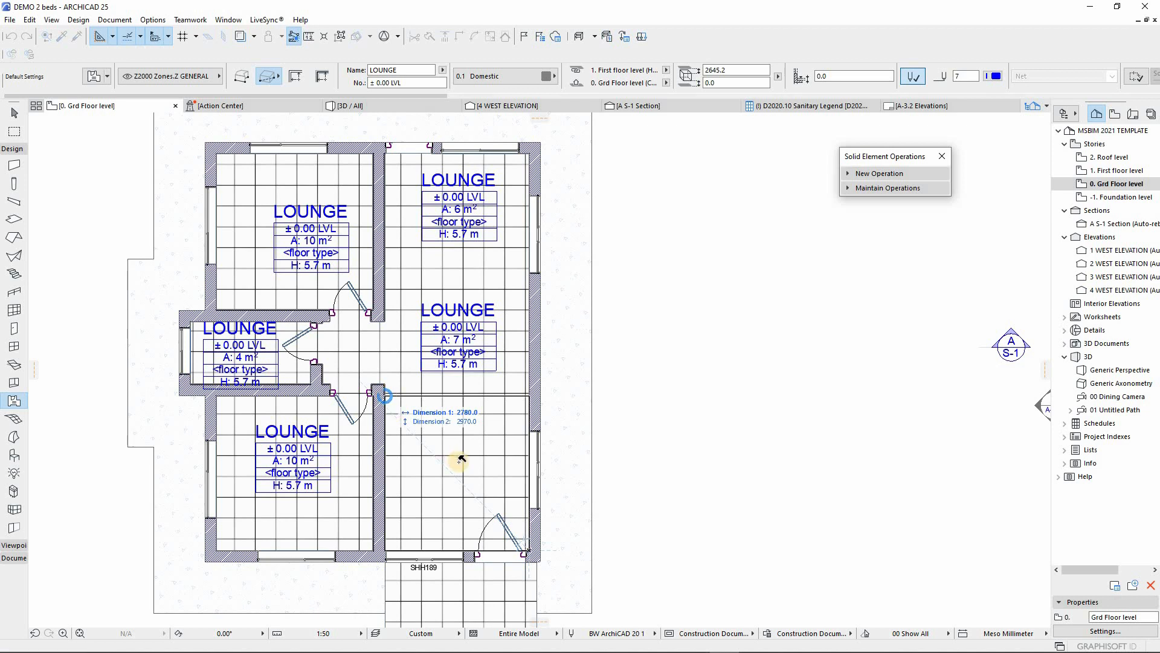
{"action": "left_click", "coordinate": [449, 461]}
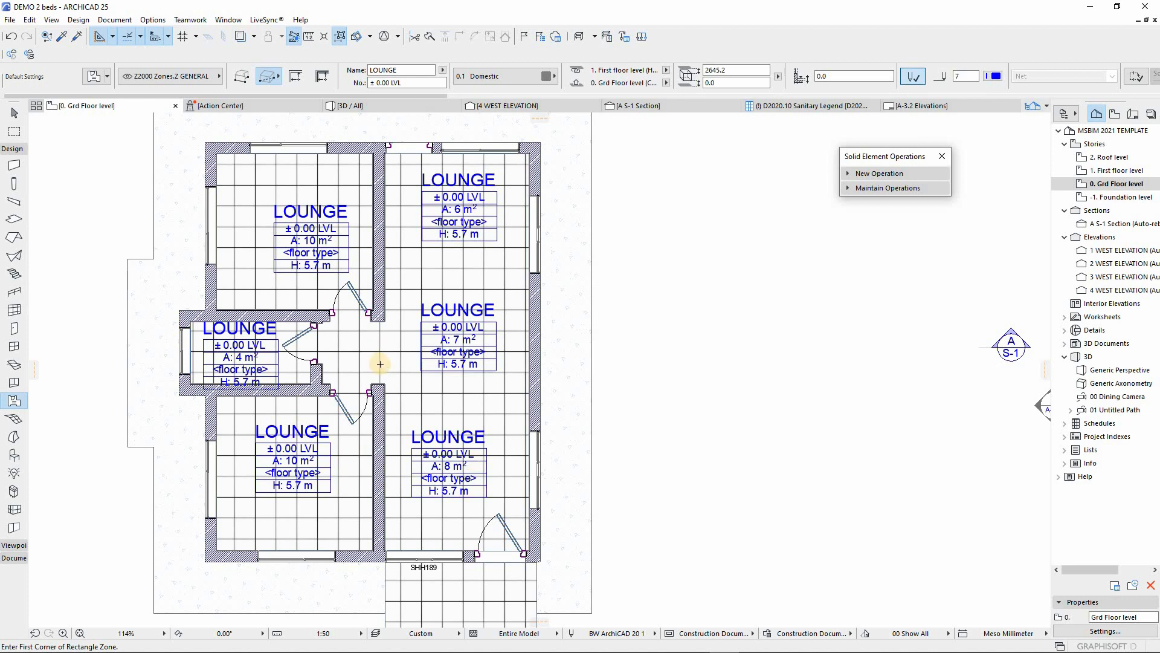
Select all zones and reduce their stamp content to two rows, Zone Name and Calculated Area
{"action": "key", "text": "ctrl+a"}
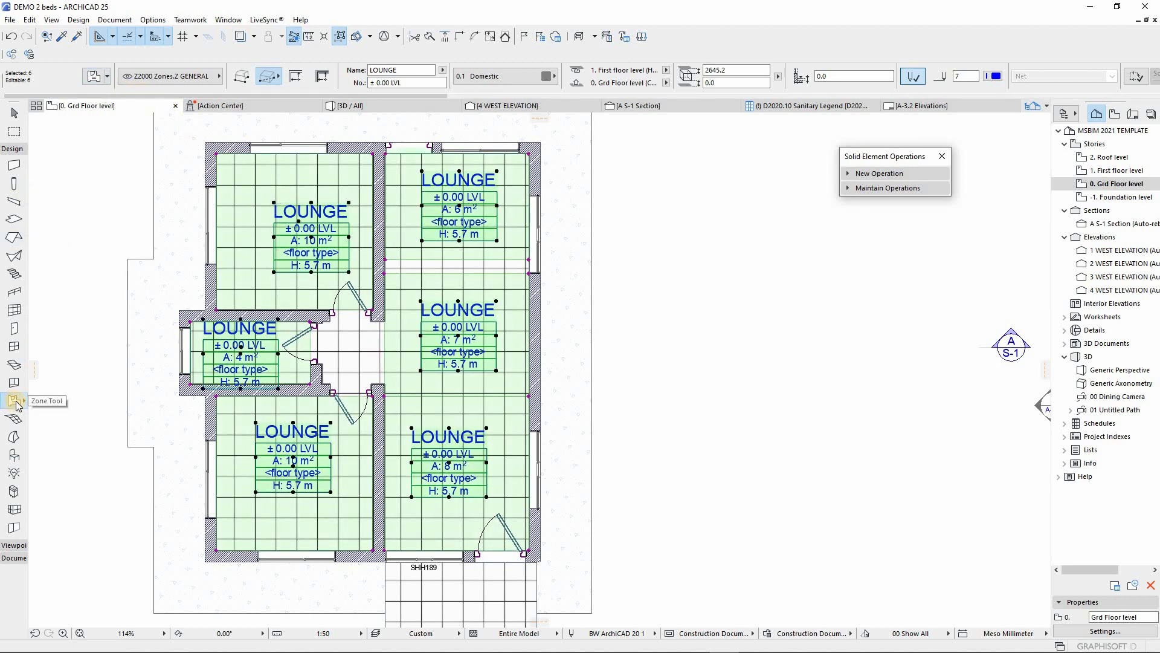
{"action": "left_click", "coordinate": [91, 74]}
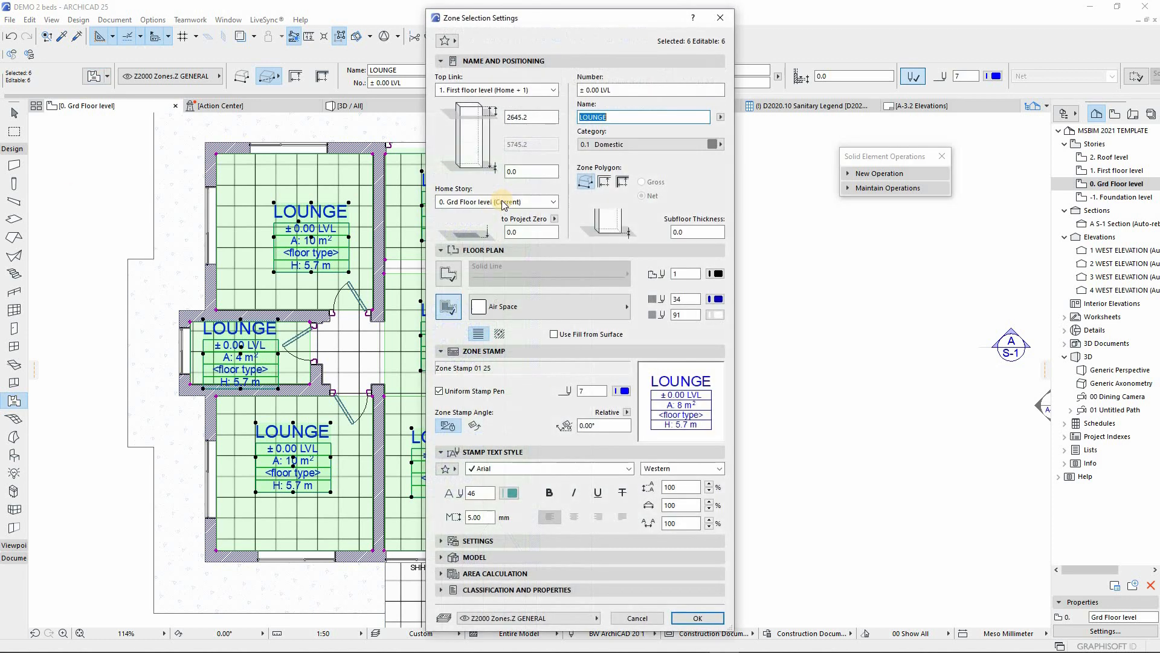
{"action": "left_click", "coordinate": [453, 541]}
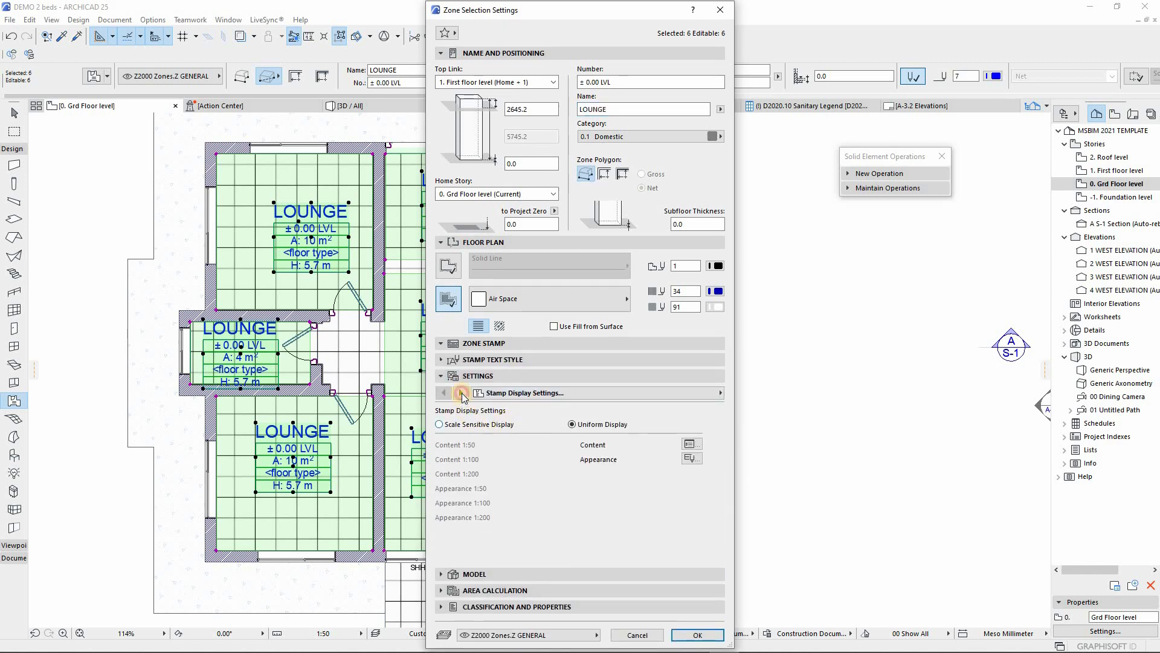
{"action": "left_click", "coordinate": [461, 393]}
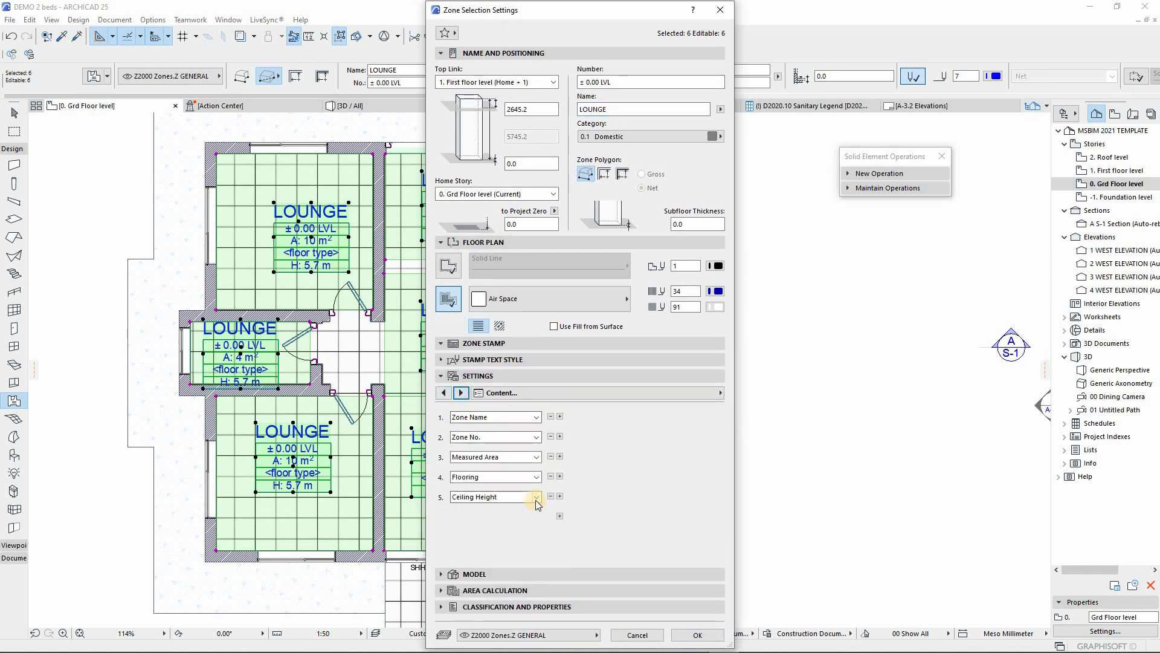
{"action": "left_click", "coordinate": [549, 497]}
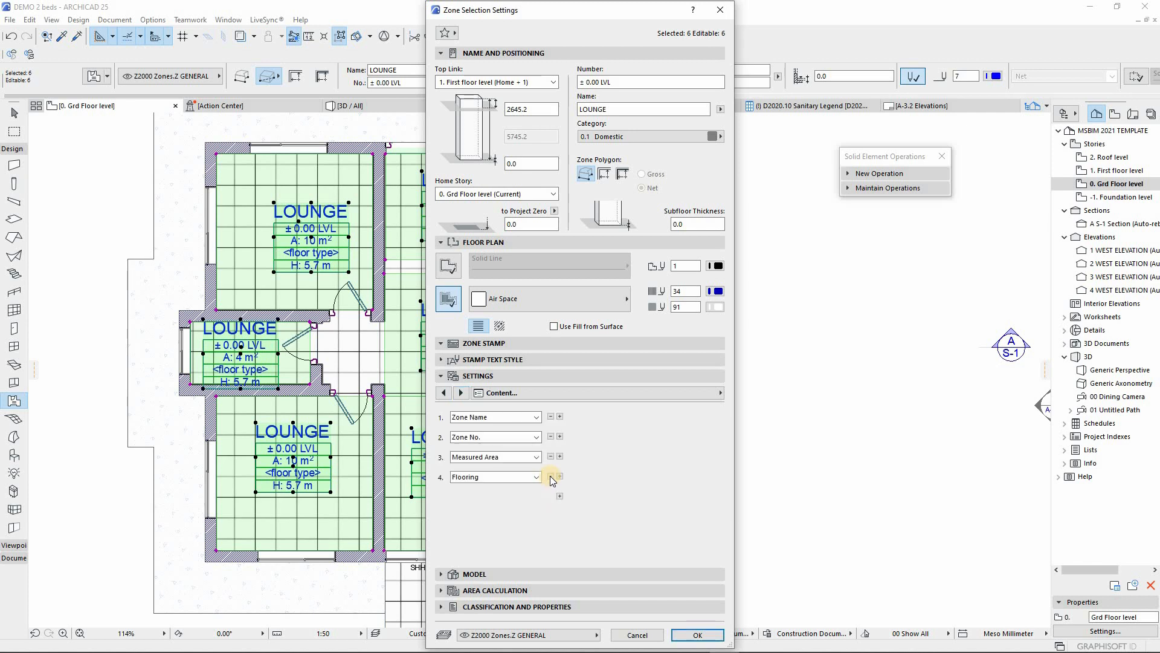
{"action": "left_click", "coordinate": [550, 476]}
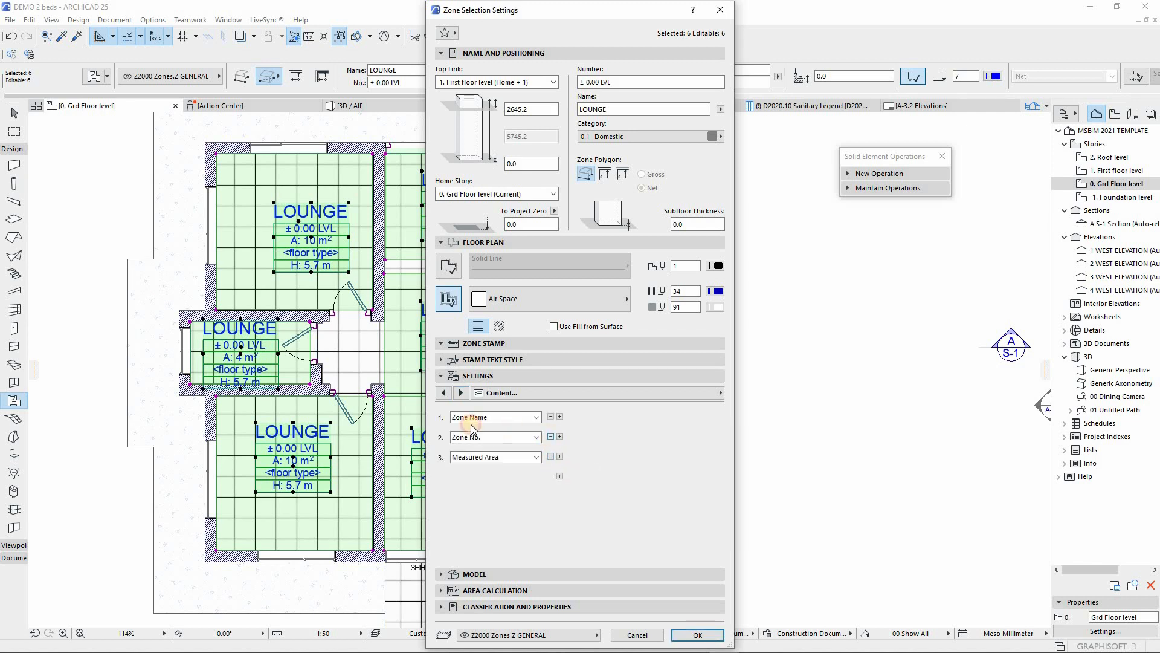
{"action": "left_click", "coordinate": [506, 438]}
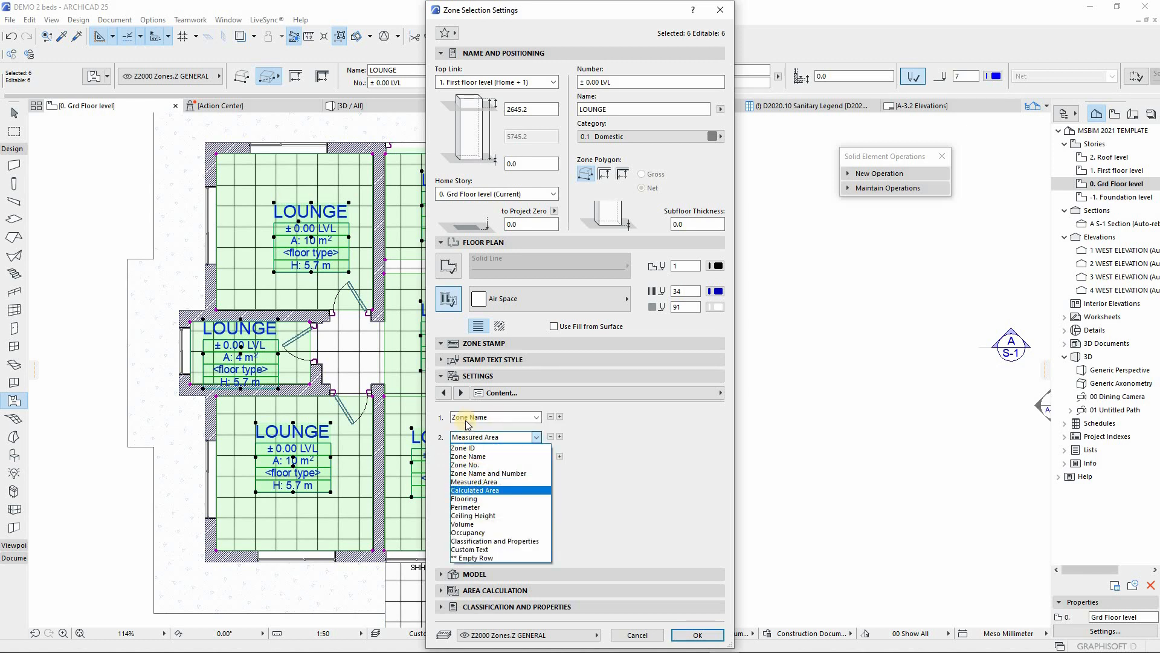
{"action": "left_click", "coordinate": [483, 491]}
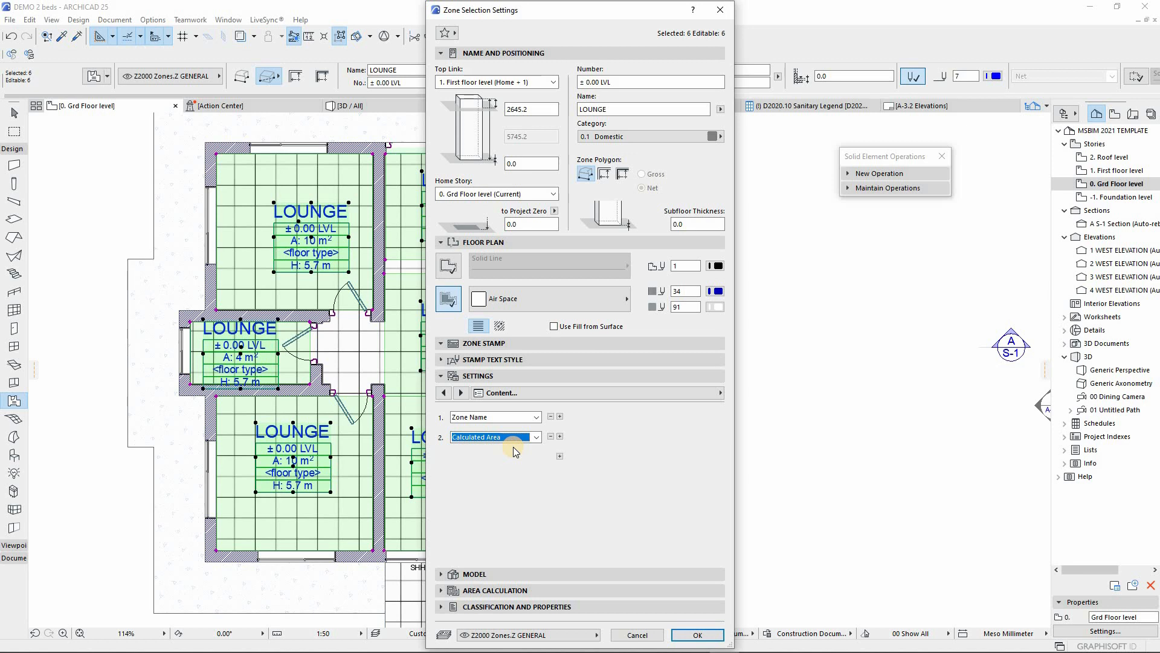
Override the Zone Name text style in the selected zones' stamps with black pen 6
{"action": "left_click", "coordinate": [462, 392]}
{"action": "left_click", "coordinate": [462, 393]}
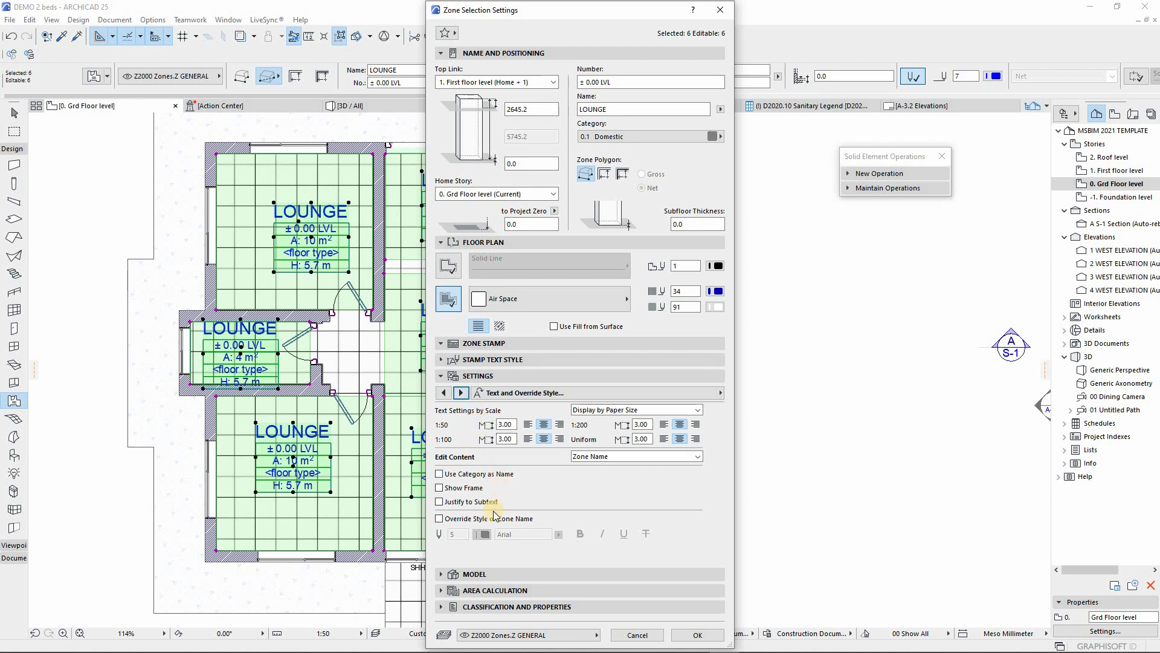
{"action": "left_click", "coordinate": [448, 520]}
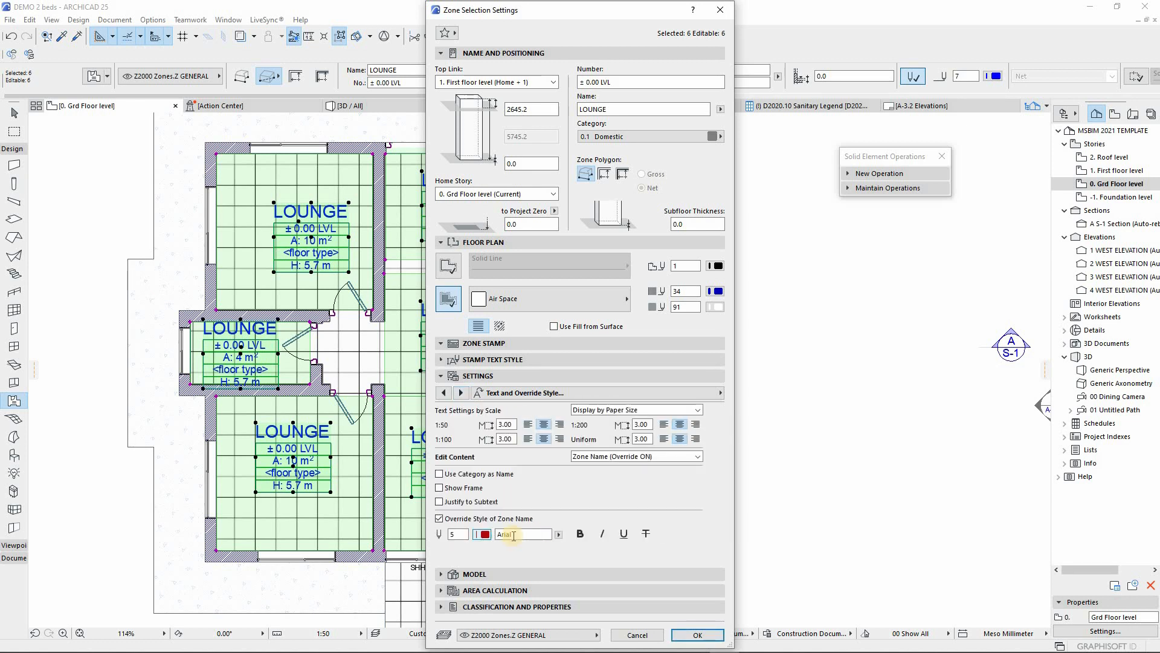
{"action": "left_click", "coordinate": [485, 534]}
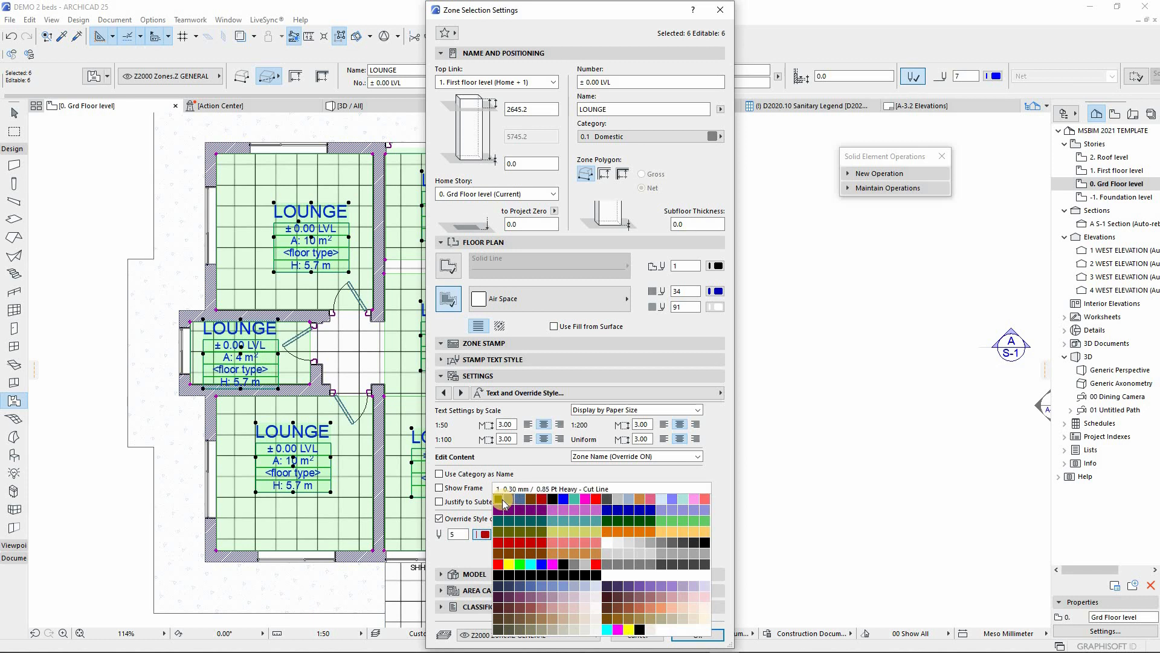
{"action": "left_click", "coordinate": [553, 499]}
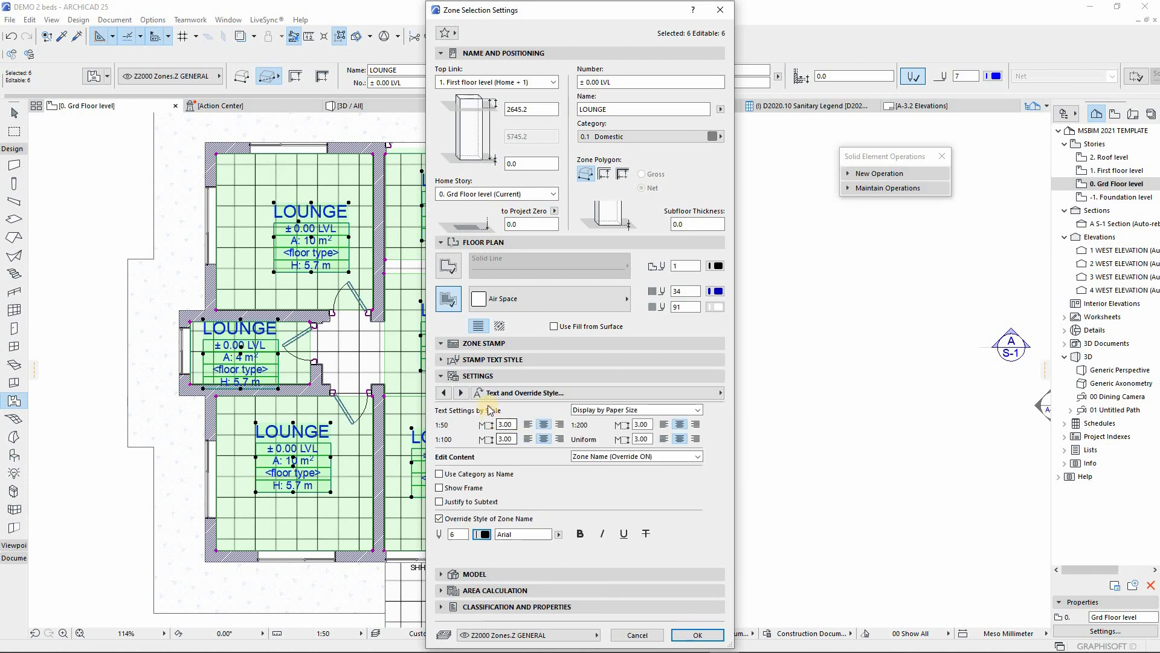
Override the Calculated Area text style with black pen 6 and apply the settings to the selected zones
{"action": "left_click", "coordinate": [461, 393]}
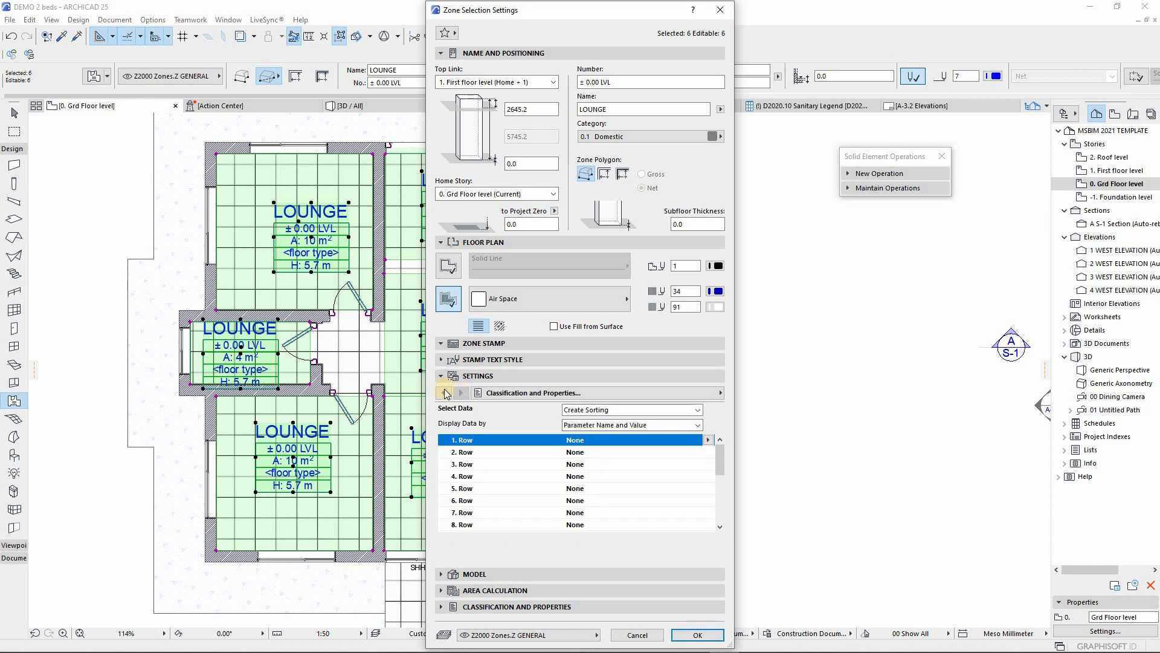
{"action": "left_click", "coordinate": [444, 393]}
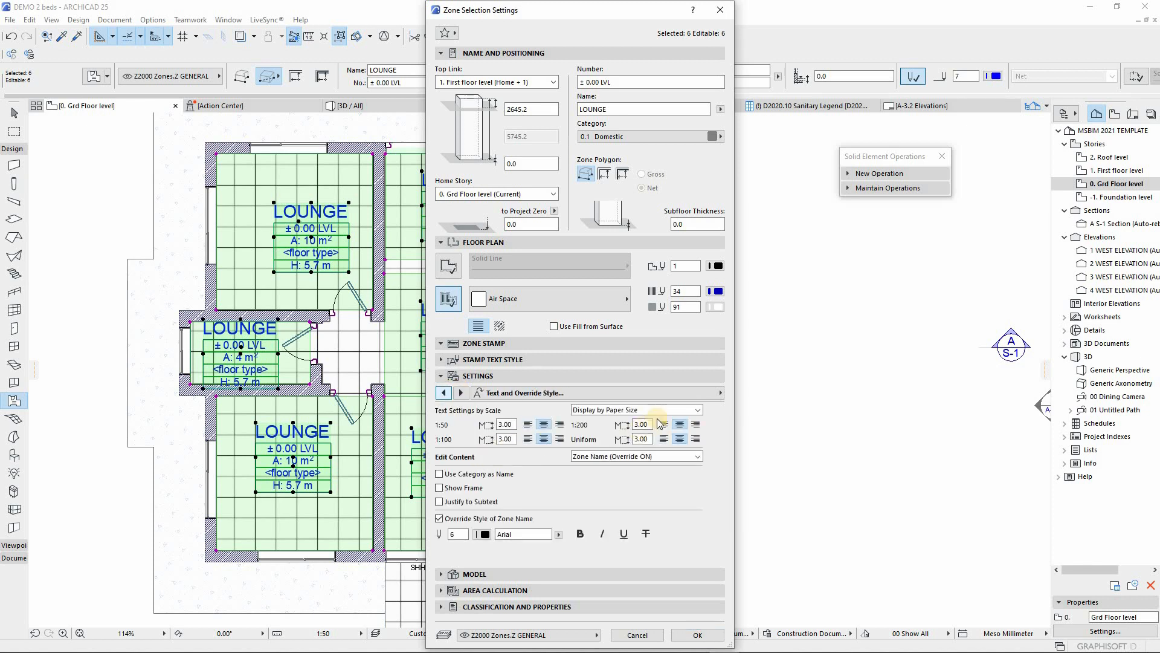
{"action": "left_click", "coordinate": [668, 411]}
{"action": "left_click", "coordinate": [511, 426]}
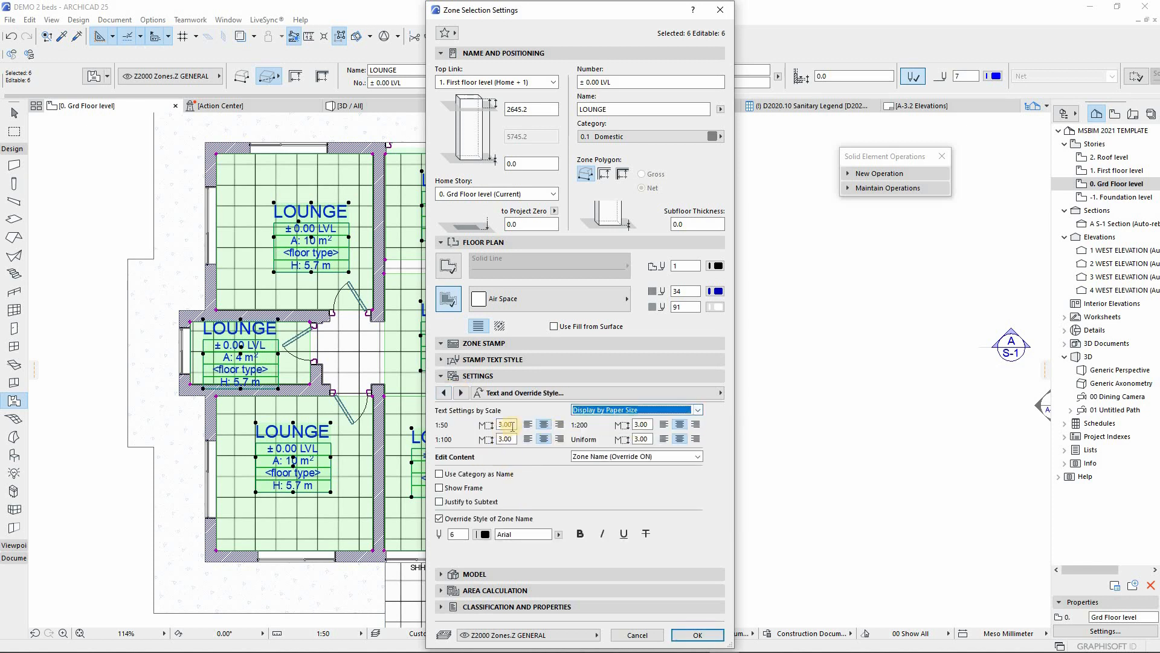
{"action": "left_click", "coordinate": [650, 457]}
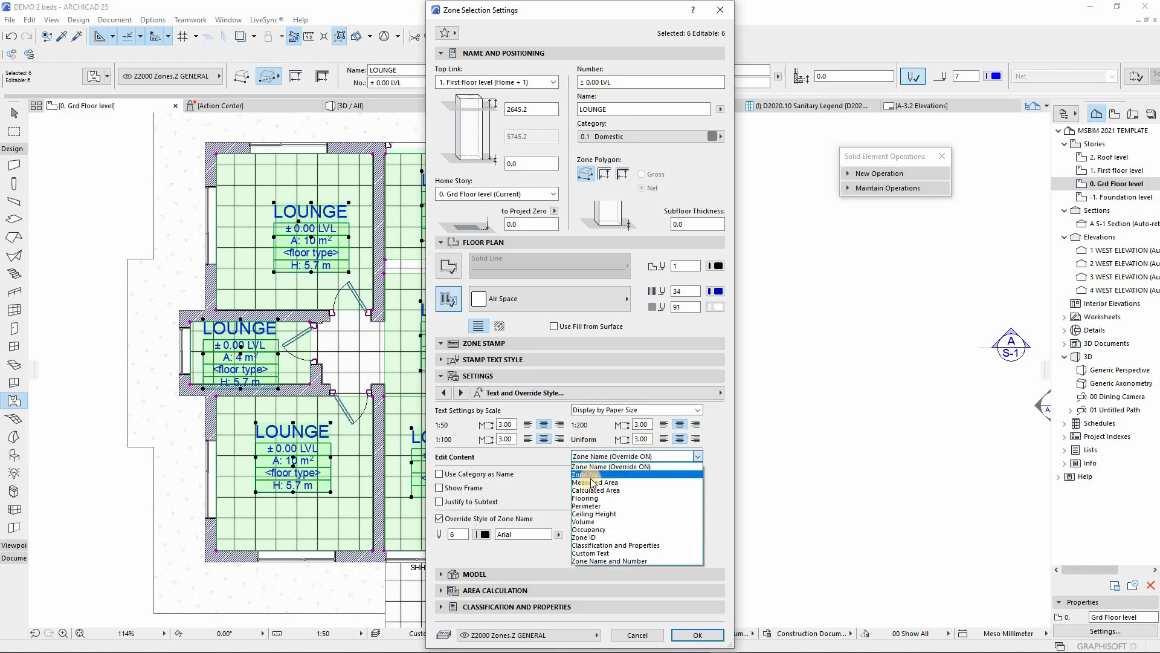
{"action": "left_click", "coordinate": [595, 490]}
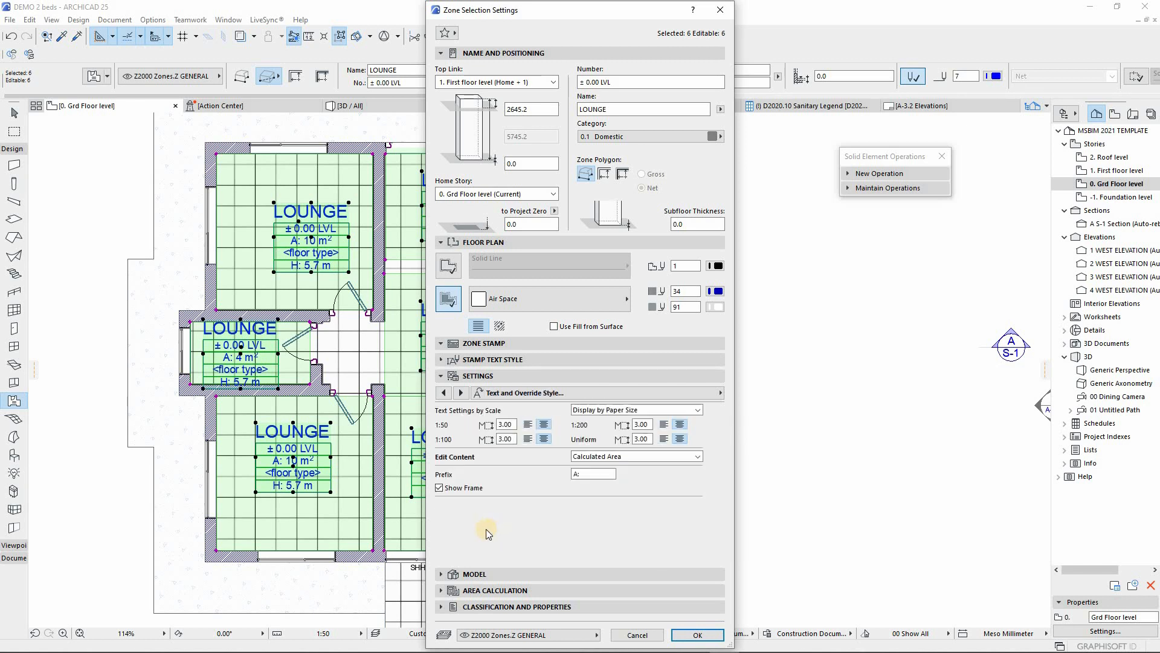
{"action": "left_click", "coordinate": [440, 508]}
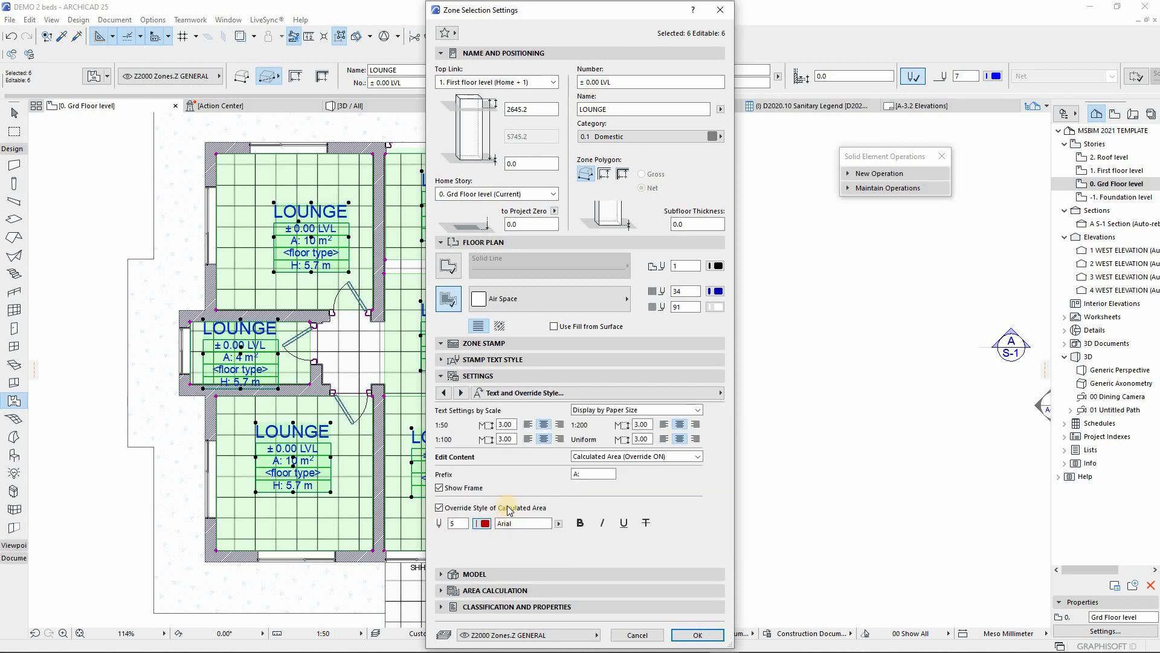
{"action": "left_click", "coordinate": [483, 524]}
{"action": "left_click", "coordinate": [553, 500]}
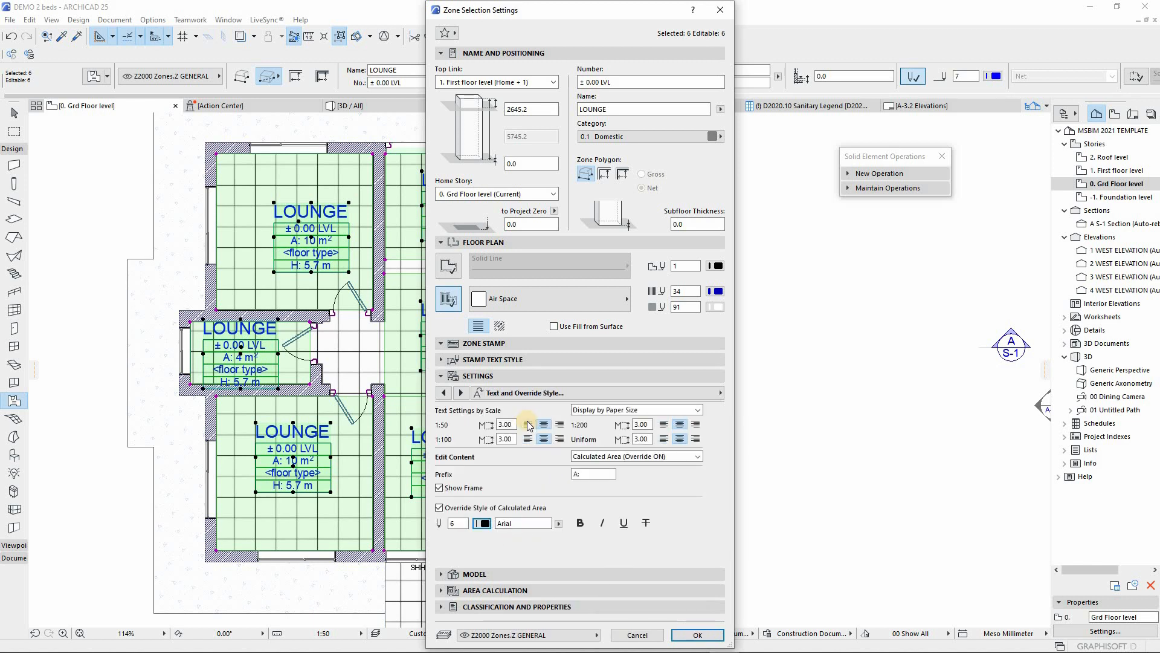
{"action": "left_click", "coordinate": [697, 635]}
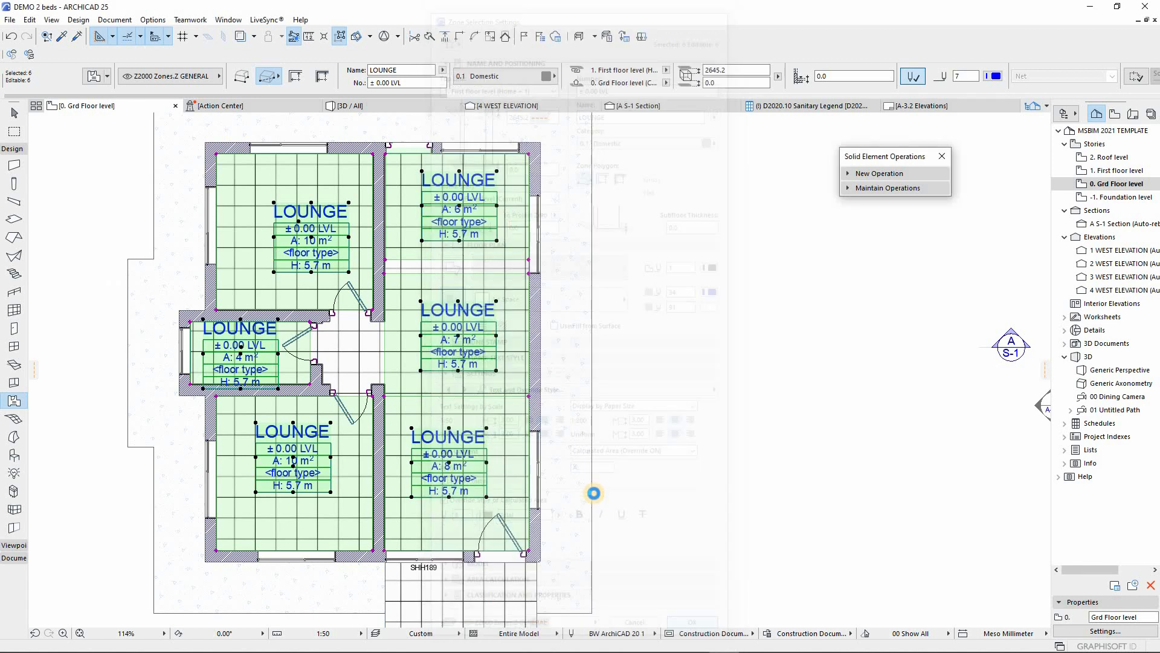
Reopen the selected zones' settings and turn off the frame in the stamp appearance
{"action": "scroll", "coordinate": [279, 366], "scroll_direction": "up", "scroll_amount": 2}
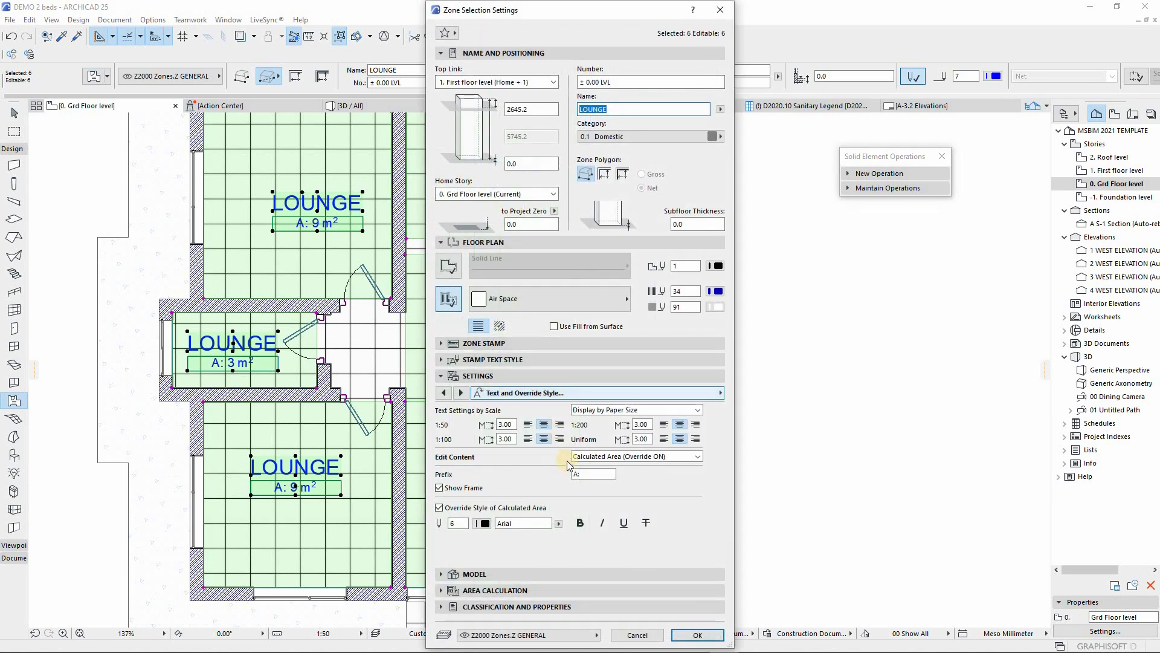
{"action": "left_click", "coordinate": [444, 343], "text": "ctrl"}
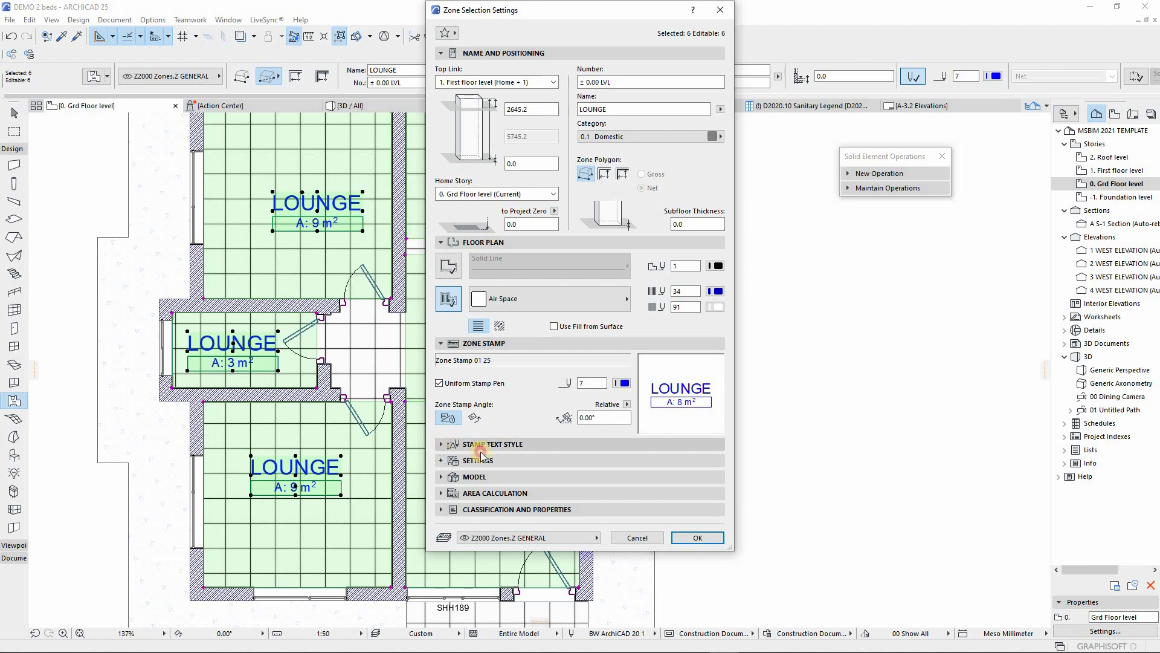
{"action": "left_click", "coordinate": [480, 448]}
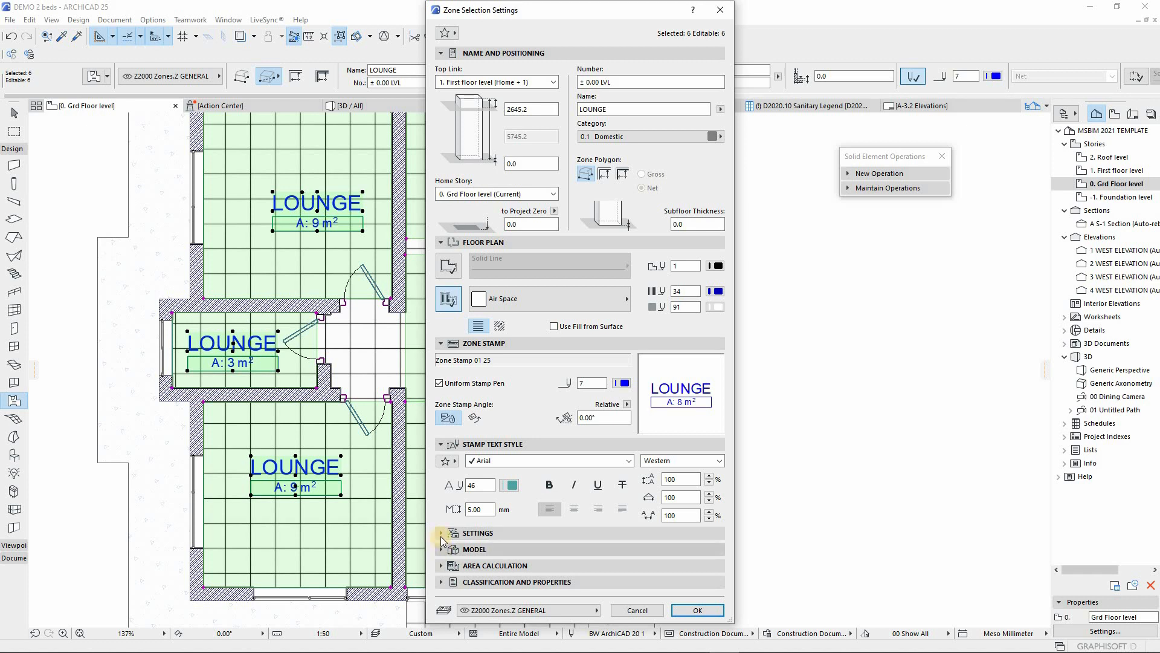
{"action": "left_click", "coordinate": [477, 533]}
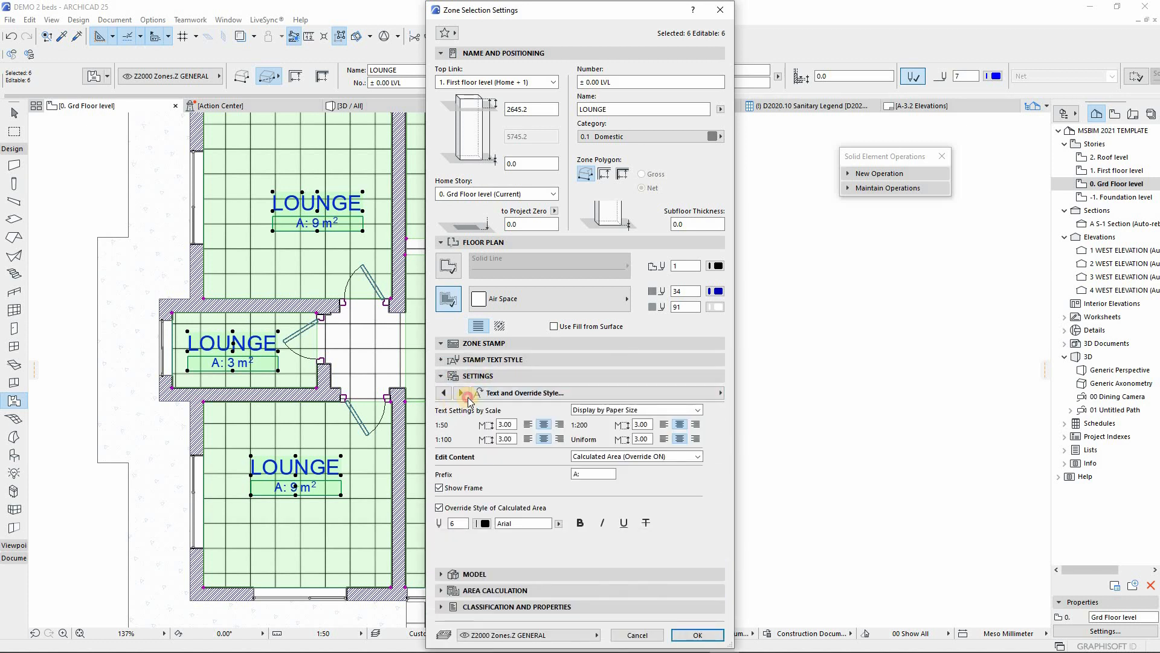
{"action": "left_click", "coordinate": [460, 393]}
{"action": "left_click", "coordinate": [441, 393]}
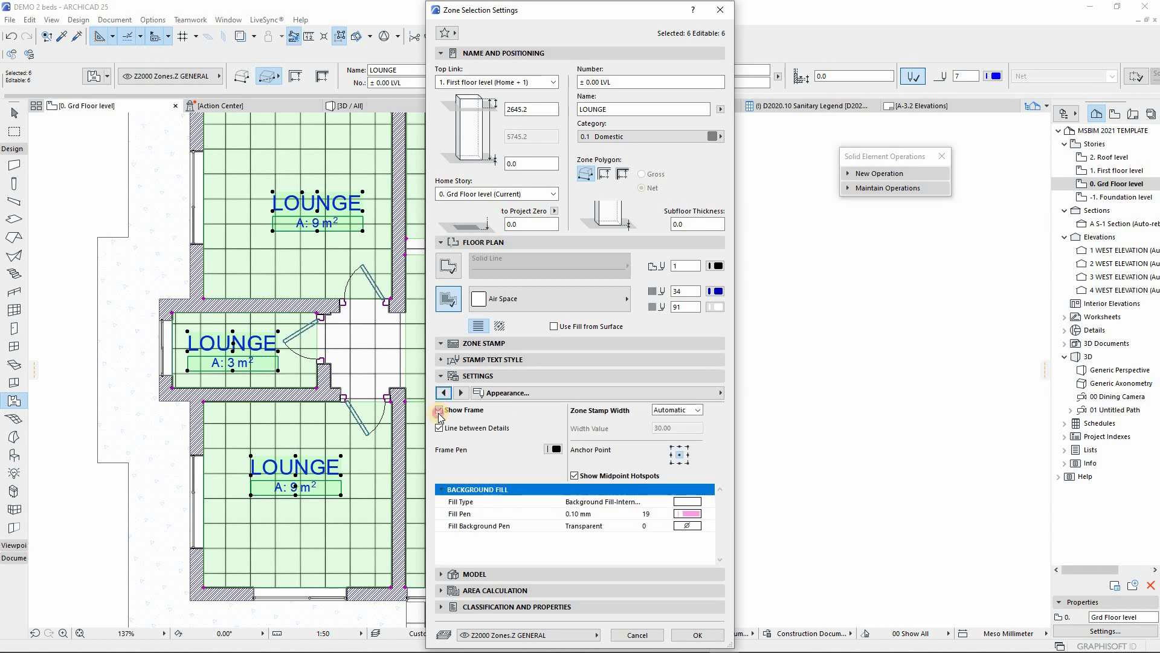
{"action": "left_click", "coordinate": [439, 411]}
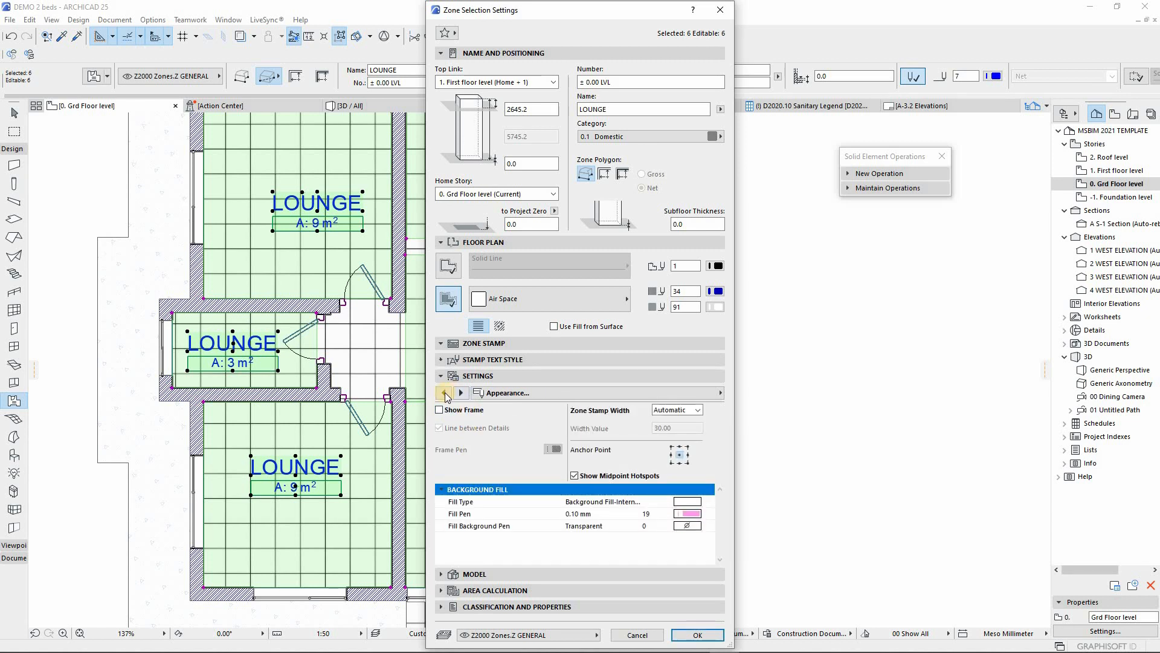
{"action": "left_click", "coordinate": [445, 393]}
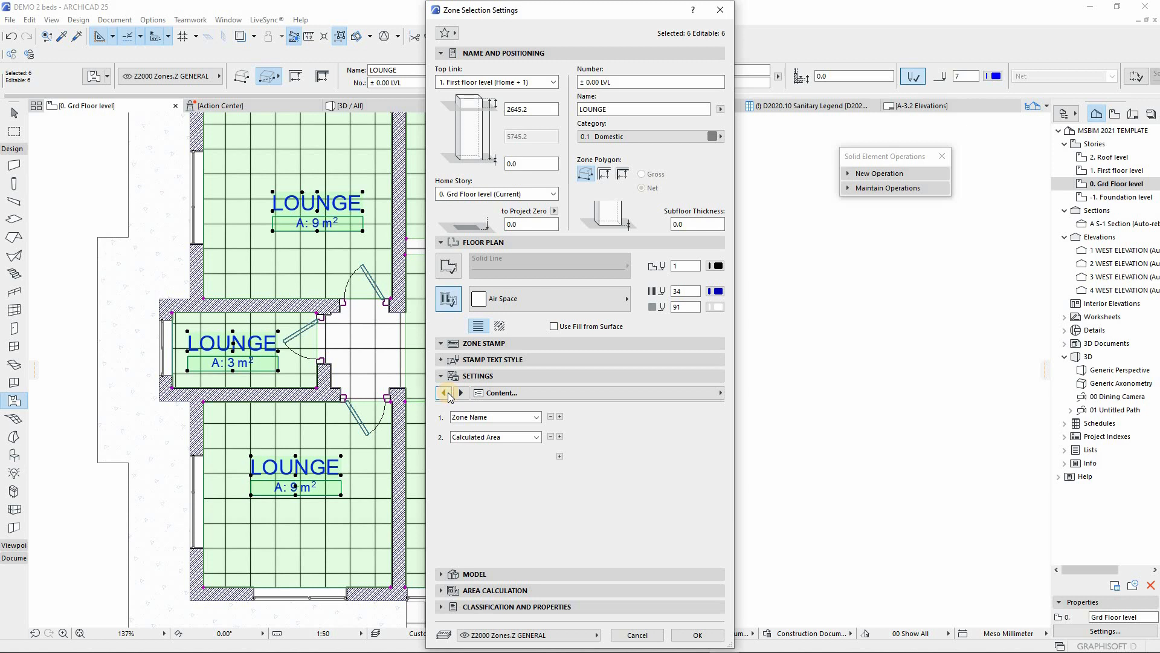
{"action": "left_click", "coordinate": [445, 392]}
Reduce the stamp text height of the selected zones, apply it, then deselect them and leave the Zone tool
{"action": "left_click", "coordinate": [441, 361]}
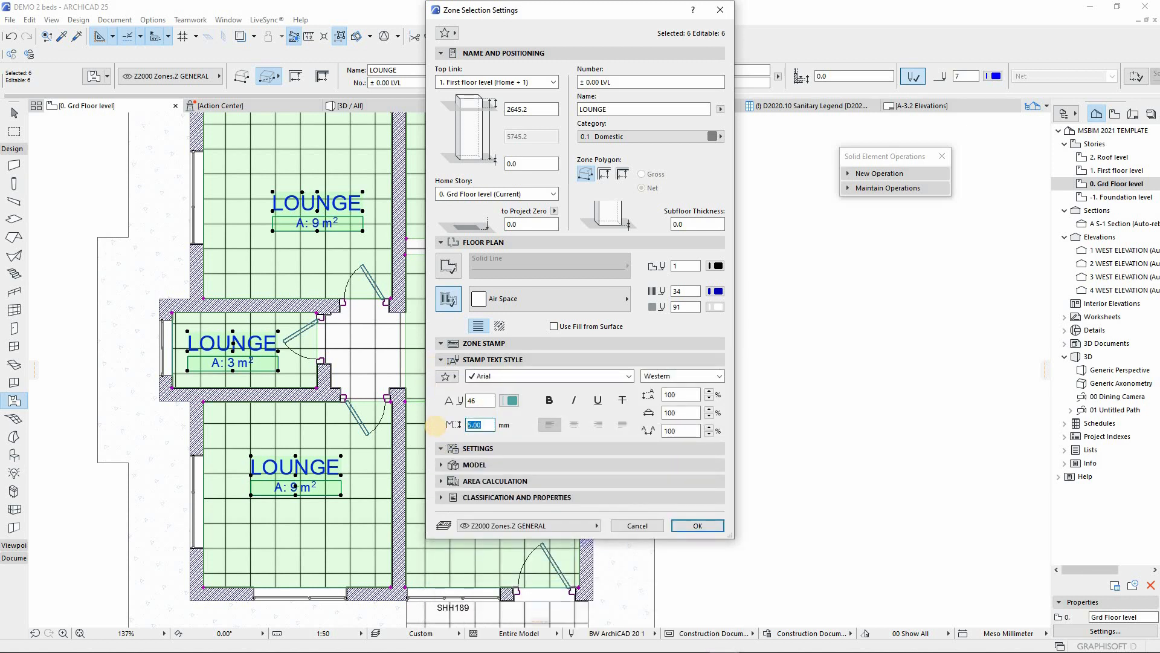
{"action": "left_click", "coordinate": [695, 526]}
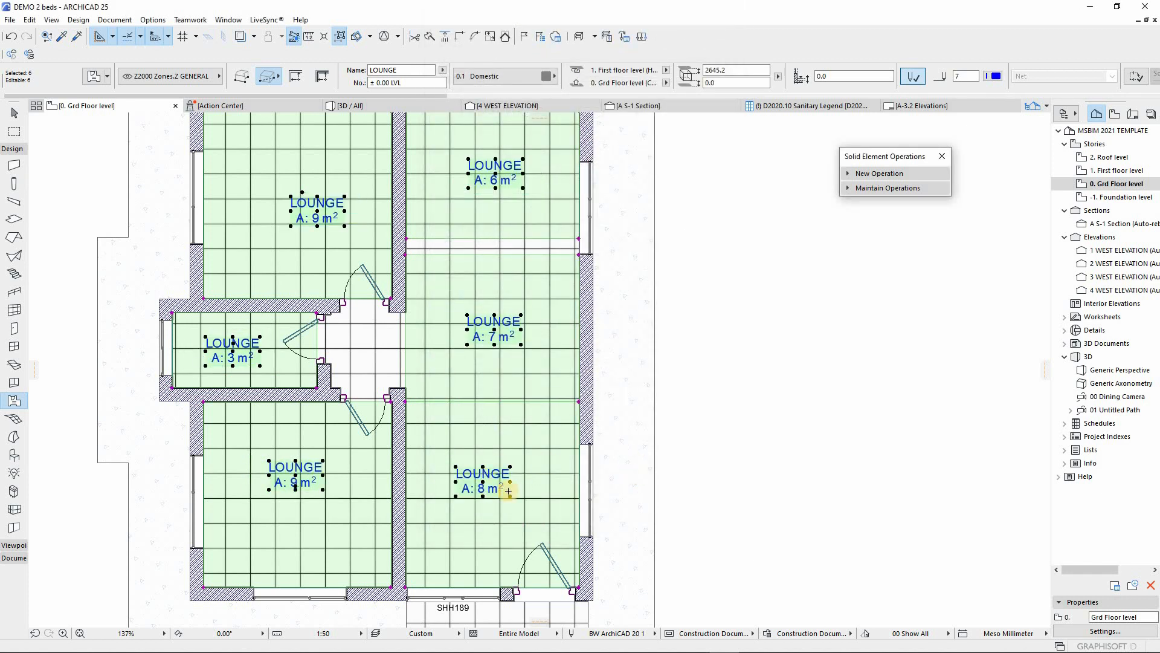
{"action": "scroll", "coordinate": [492, 475], "scroll_direction": "down", "scroll_amount": 3}
{"action": "key", "text": "Escape"}
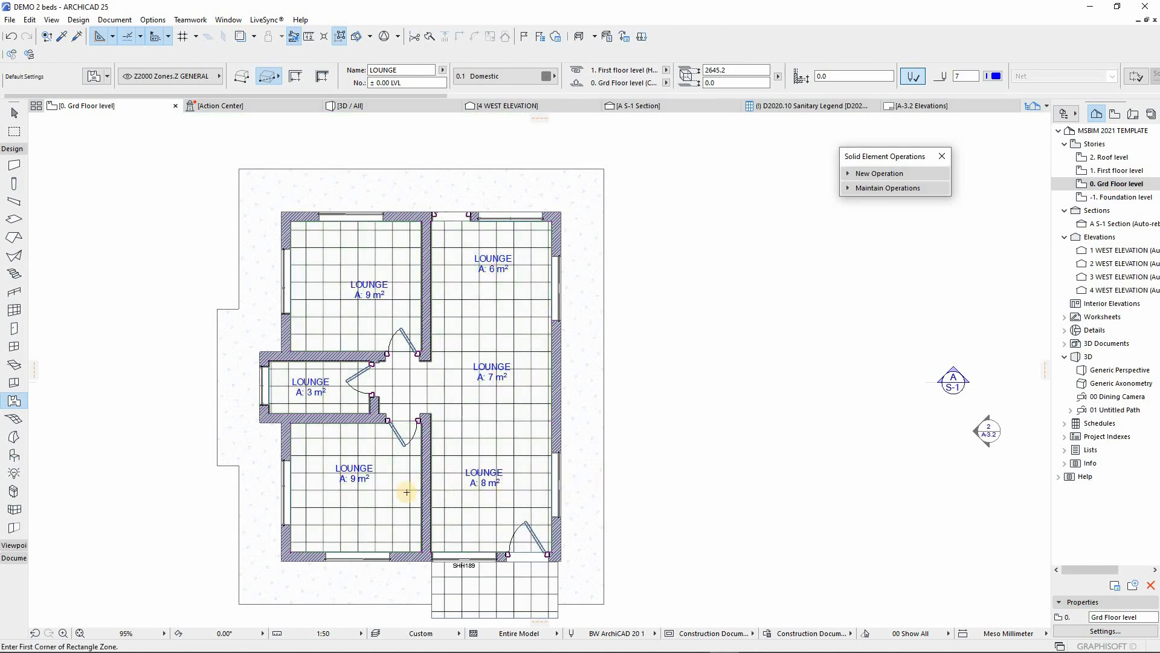
{"action": "scroll", "coordinate": [387, 480], "scroll_direction": "up", "scroll_amount": 1}
{"action": "scroll", "coordinate": [386, 481], "scroll_direction": "up", "scroll_amount": 1}
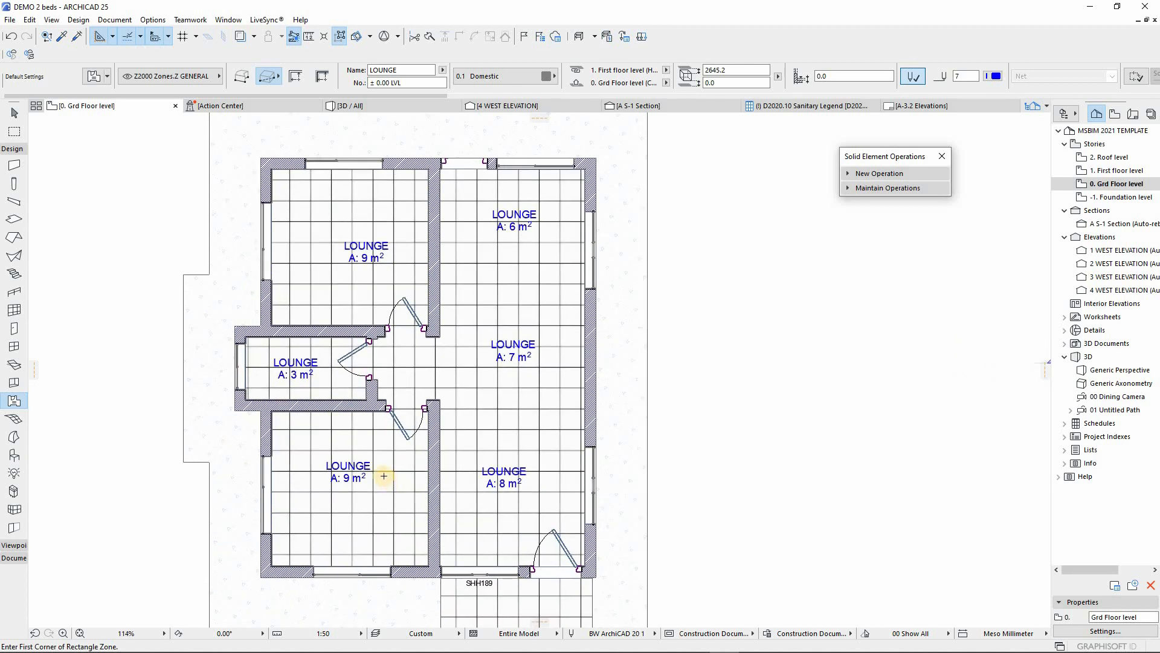
{"action": "key", "text": "Escape"}
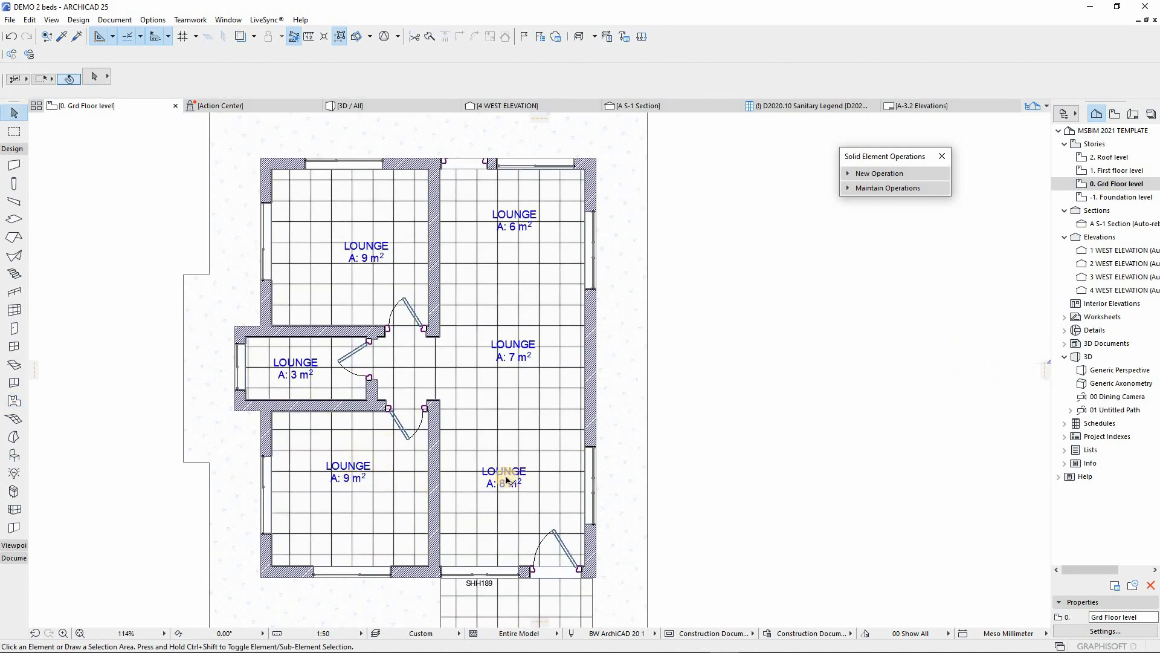
Rename the zone at the porch end of the open-plan room as Living Room
{"action": "left_click_drag", "start_coordinate": [400, 69], "coordinate": [300, 85]}
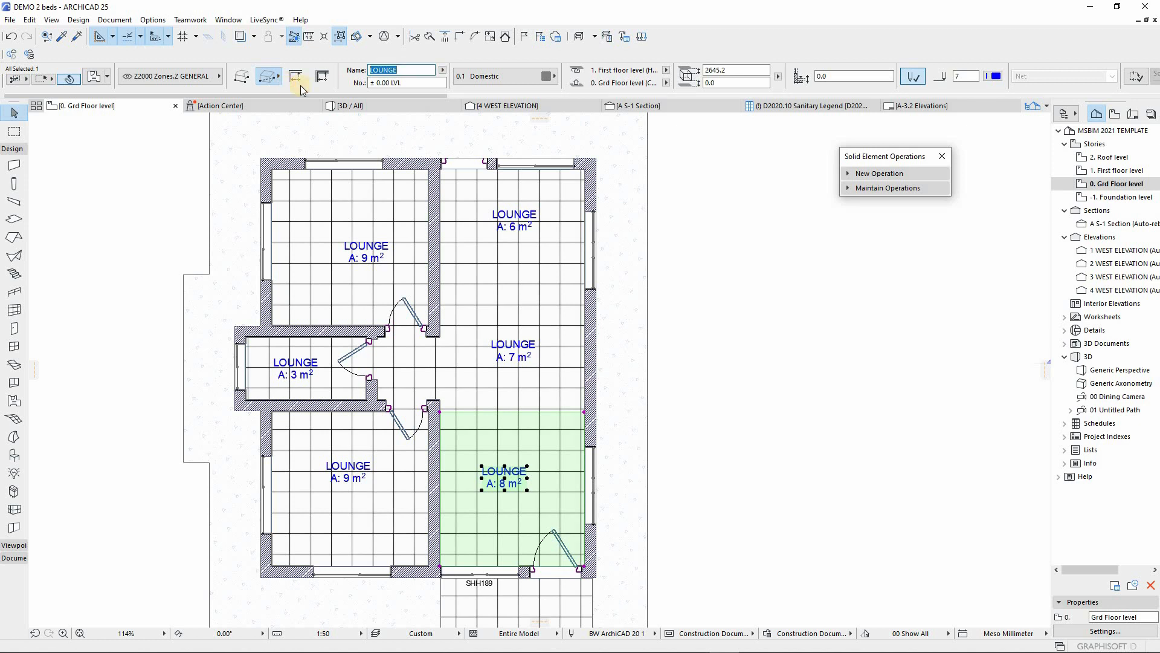
{"action": "type", "text": "Living"}
{"action": "key", "text": "Return"}
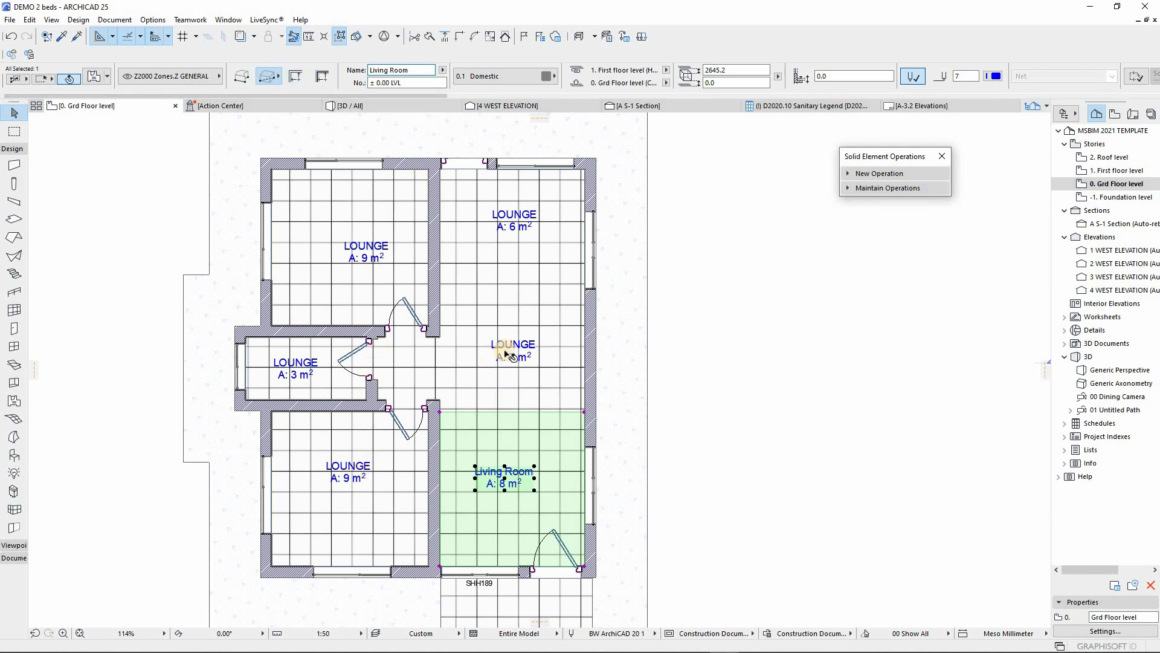
Rename the middle zone of the open-plan room as Dining
{"action": "left_click", "coordinate": [514, 350]}
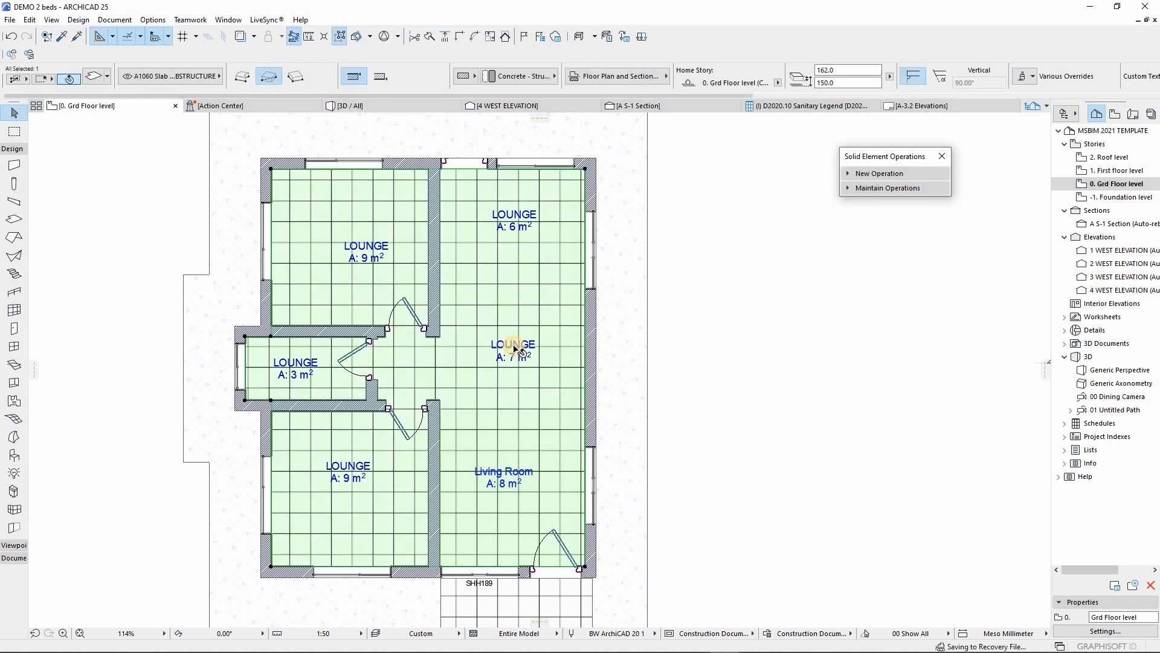
{"action": "scroll", "coordinate": [515, 351], "scroll_direction": "up", "scroll_amount": 3}
{"action": "key", "text": "Escape"}
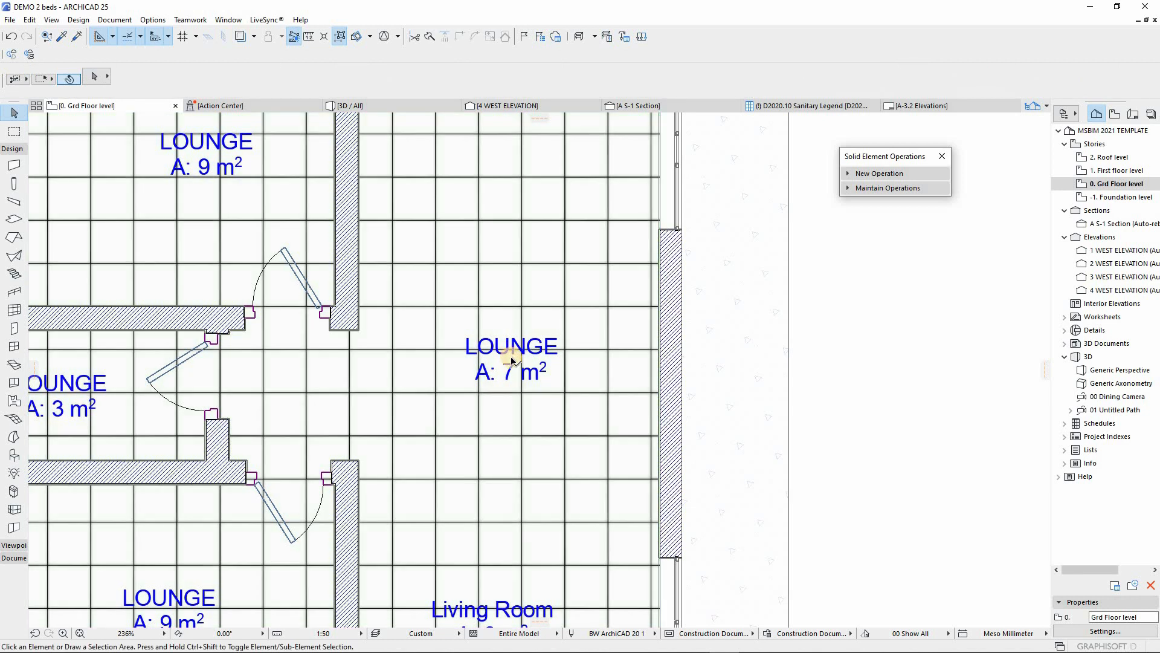
{"action": "left_click", "coordinate": [511, 363]}
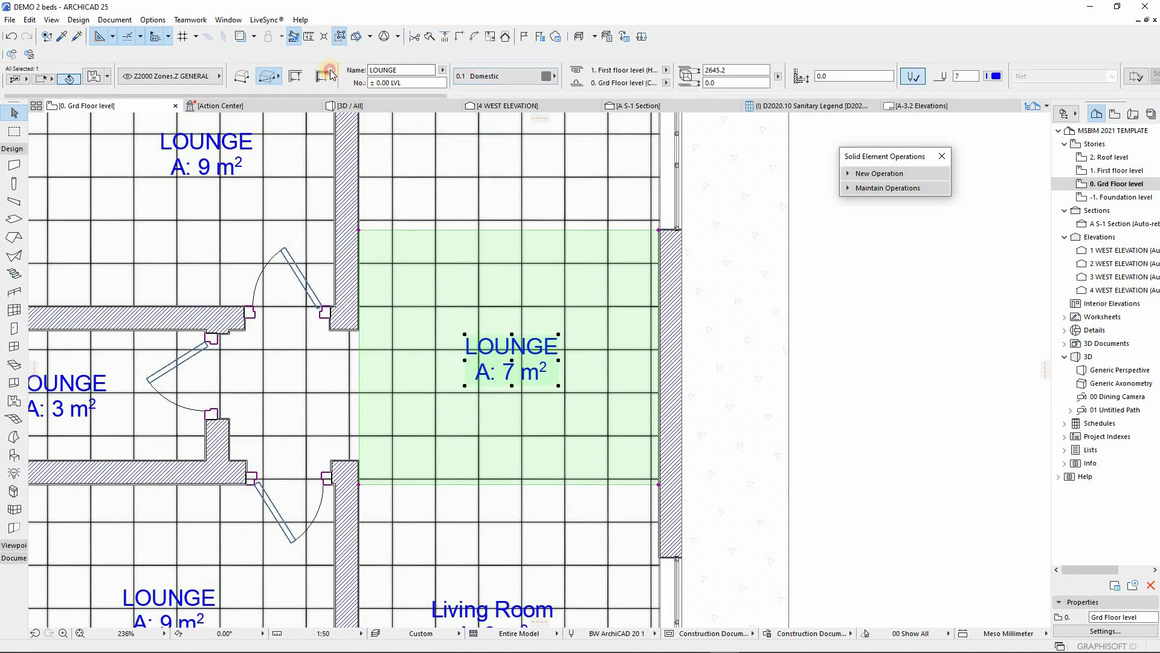
{"action": "left_click", "coordinate": [405, 72]}
{"action": "type", "text": "Dining"}
{"action": "key", "text": "Return"}
Rename the open-plan room's zone at the end opposite the porch as Kitchen
{"action": "scroll", "coordinate": [539, 236], "scroll_direction": "down", "scroll_amount": 3}
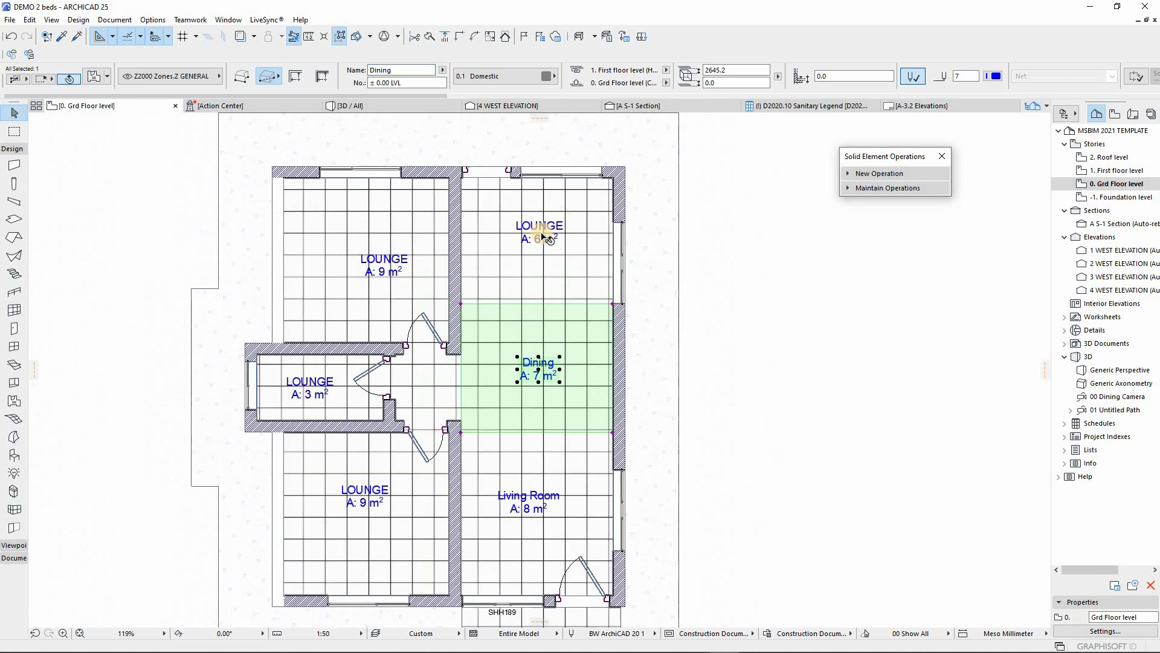
{"action": "left_click", "coordinate": [538, 240]}
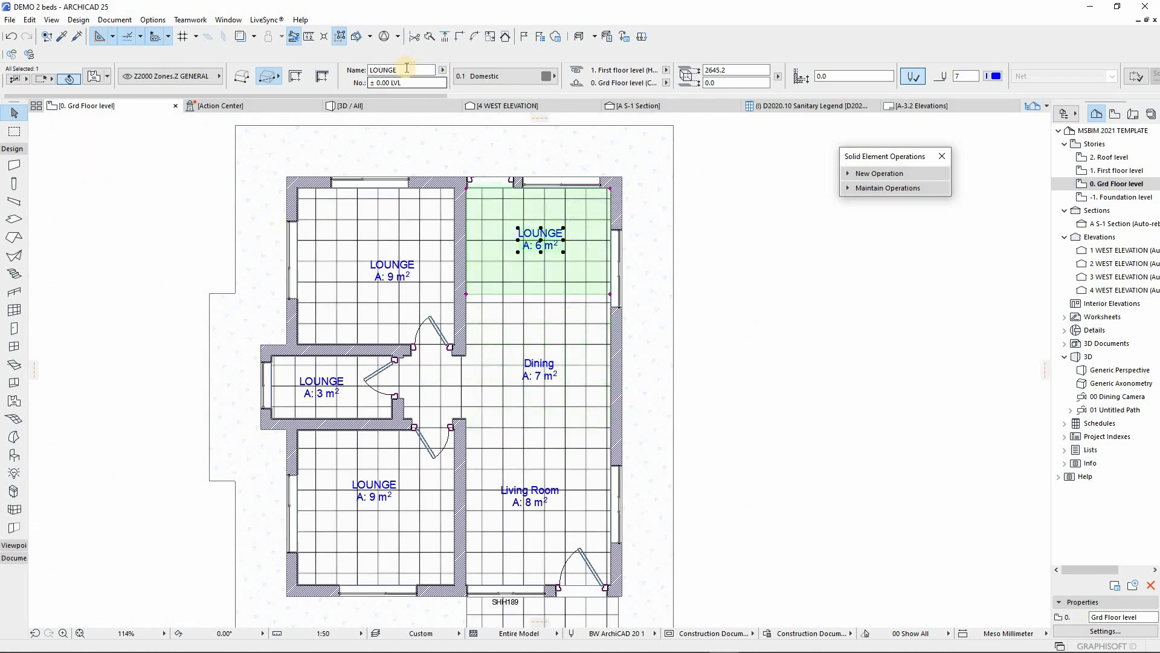
{"action": "left_click", "coordinate": [407, 69]}
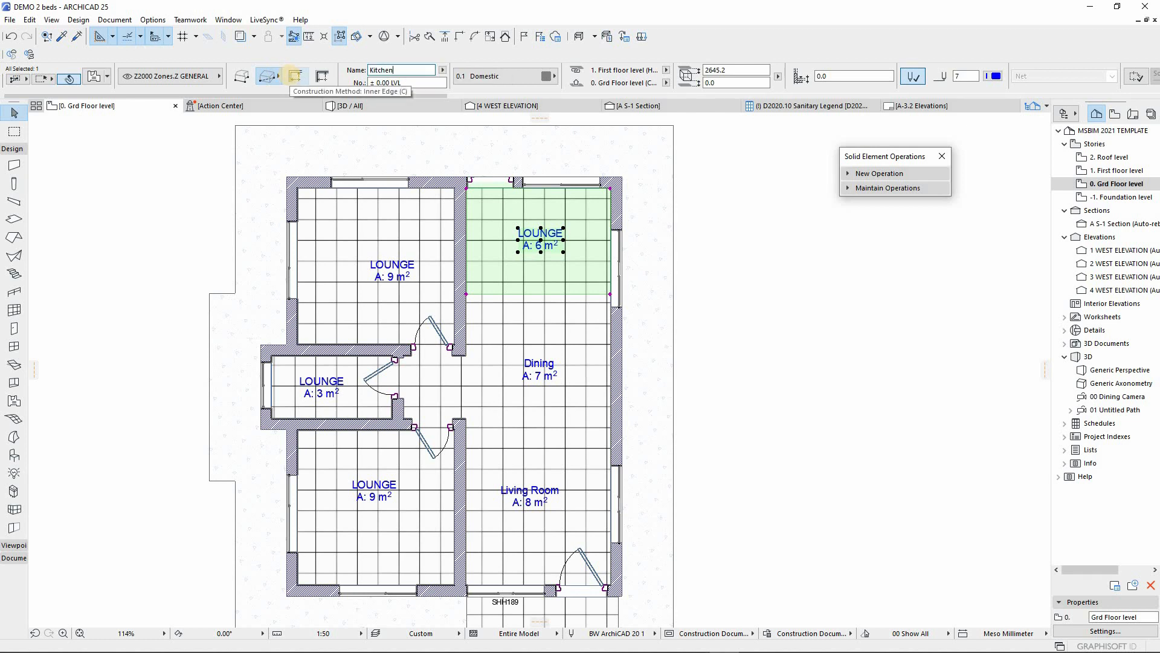
{"action": "key", "text": "Return"}
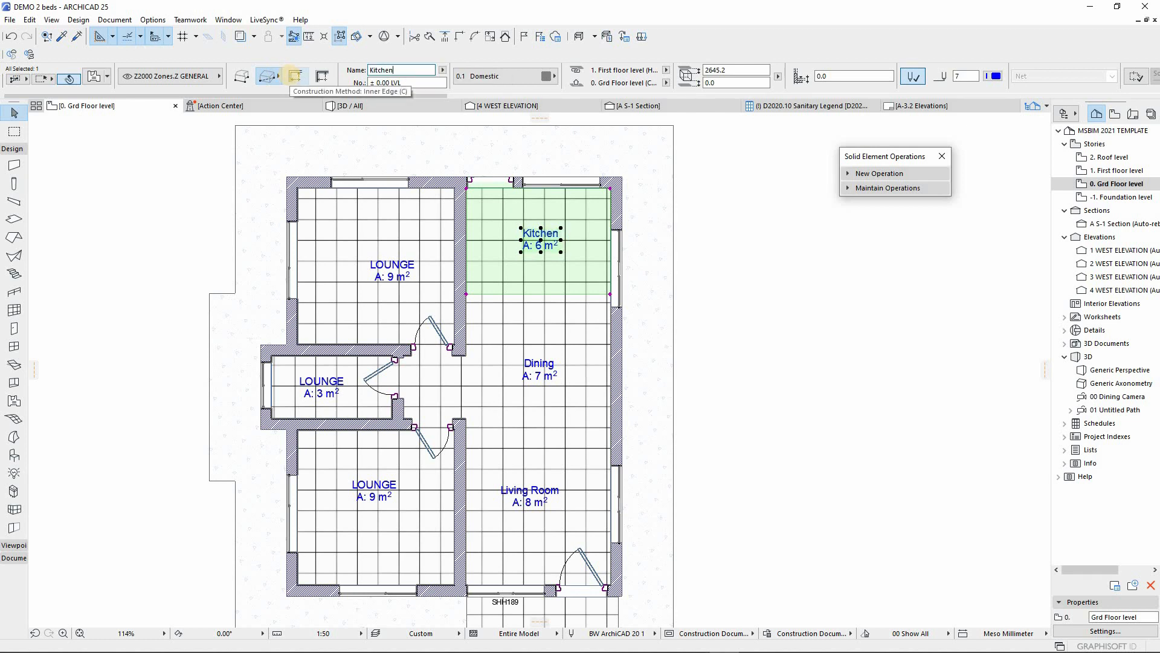
Rename the large zone above the small side room as Bedroom 1 and the one below it as Bedroom 2
{"action": "left_click", "coordinate": [394, 270]}
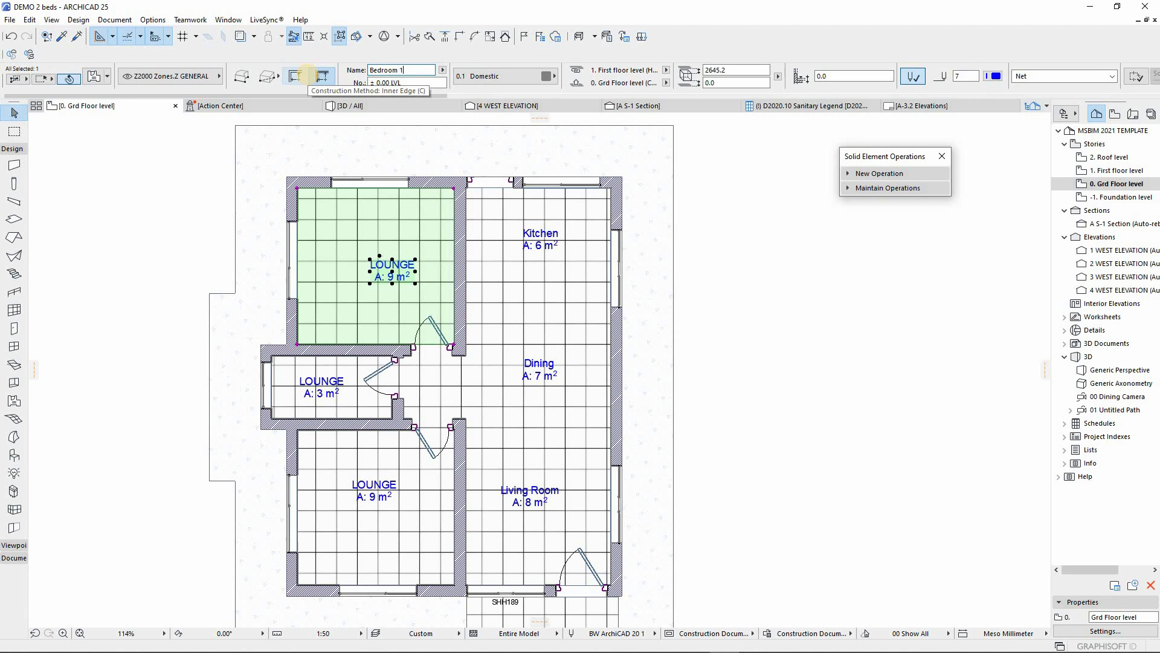
{"action": "key", "text": "Return"}
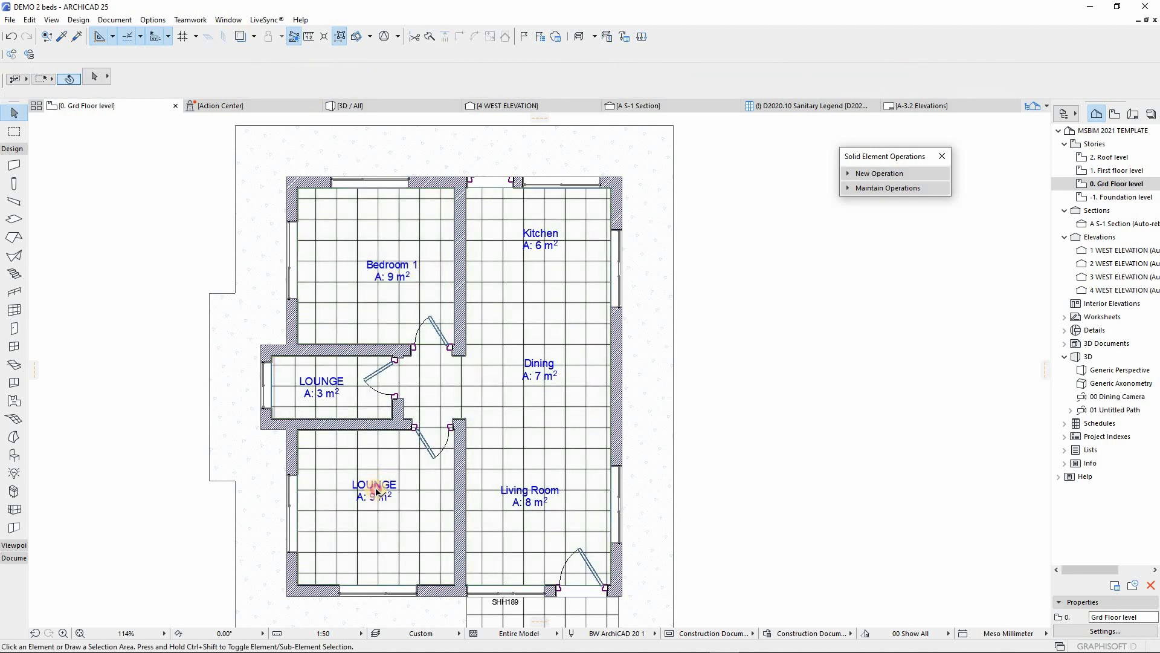
{"action": "left_click", "coordinate": [378, 492]}
{"action": "left_click", "coordinate": [417, 71]}
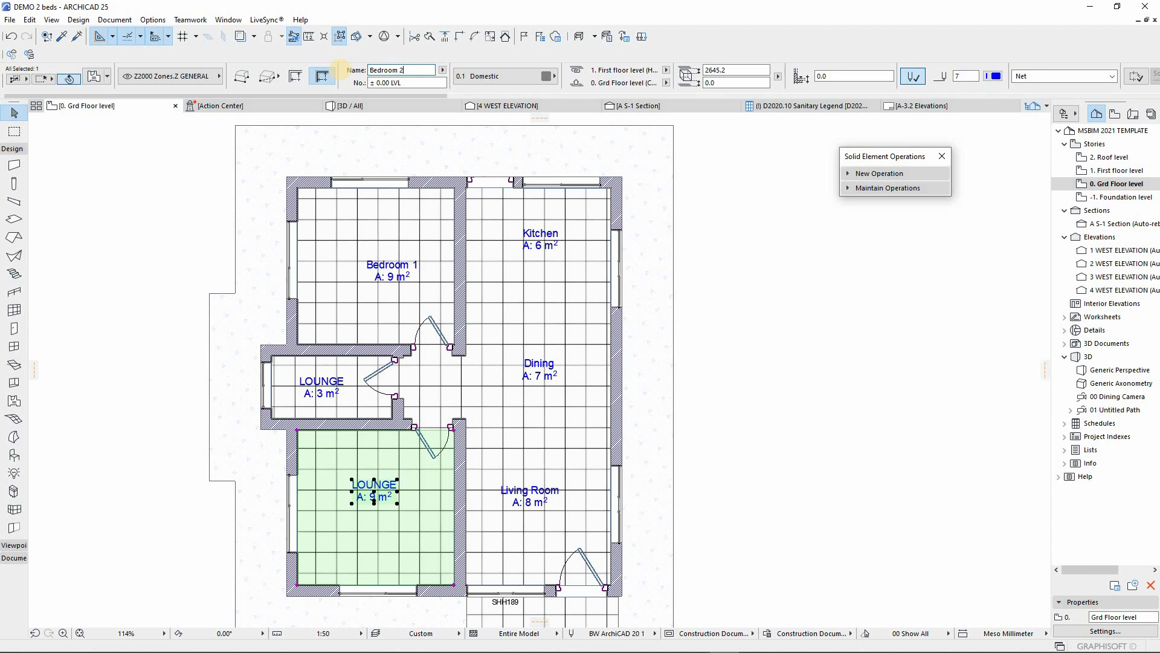
{"action": "key", "text": "Return"}
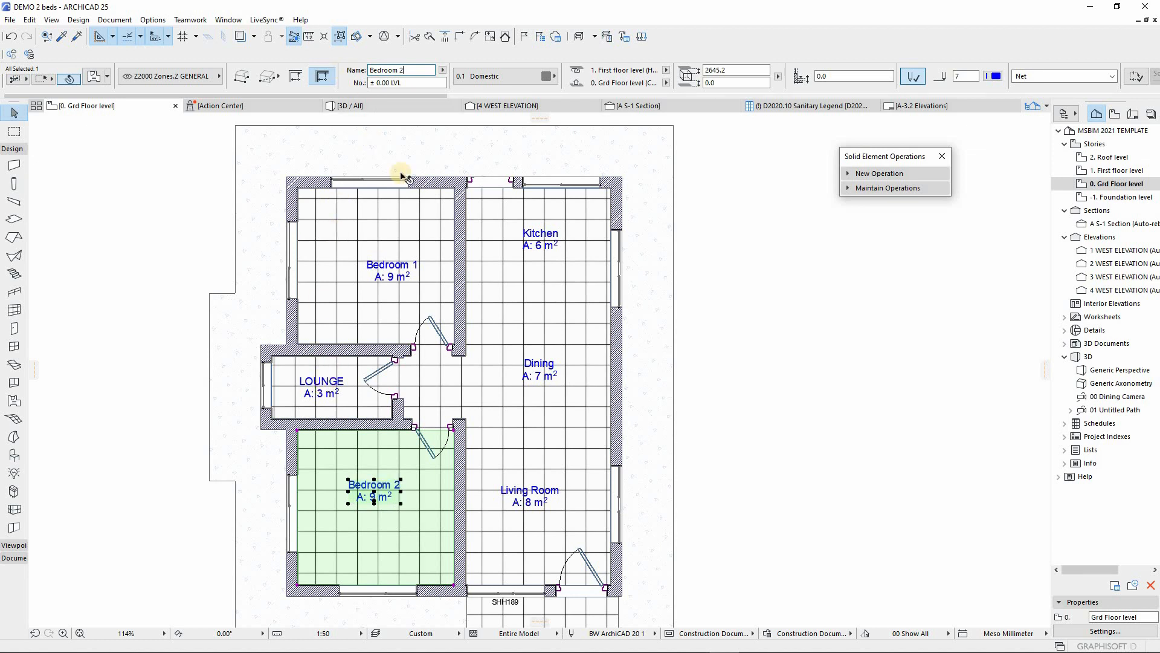
Rename the small zone between the two bedrooms as WC and deselect it
{"action": "left_click", "coordinate": [322, 386]}
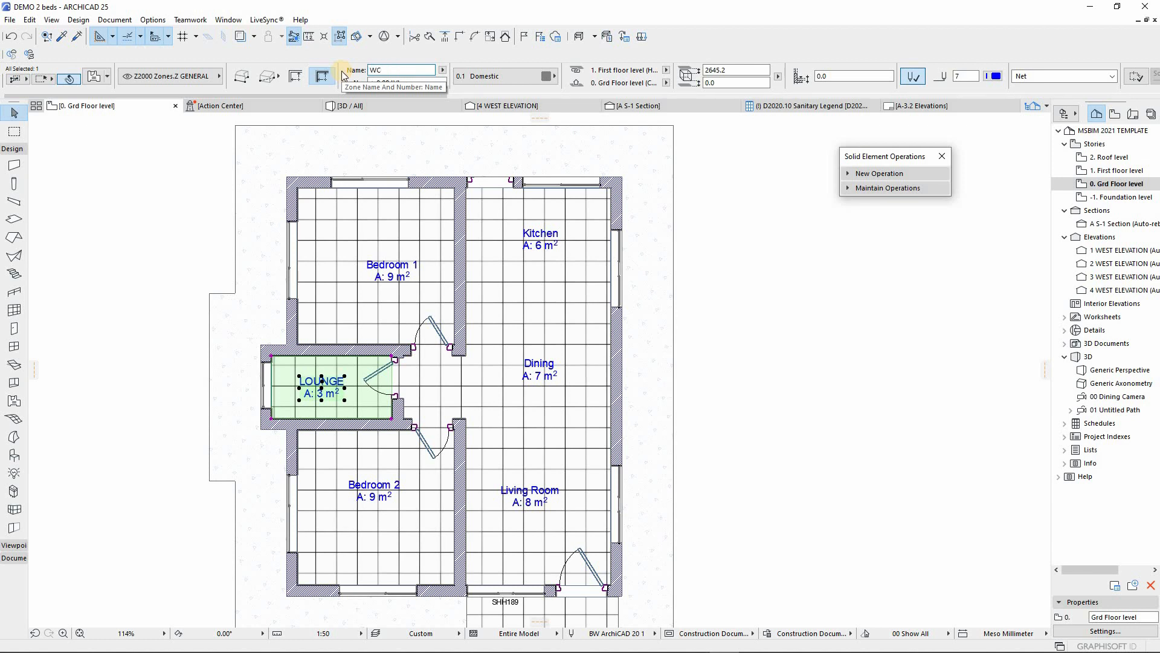
{"action": "key", "text": "Return"}
{"action": "left_click", "coordinate": [640, 460]}
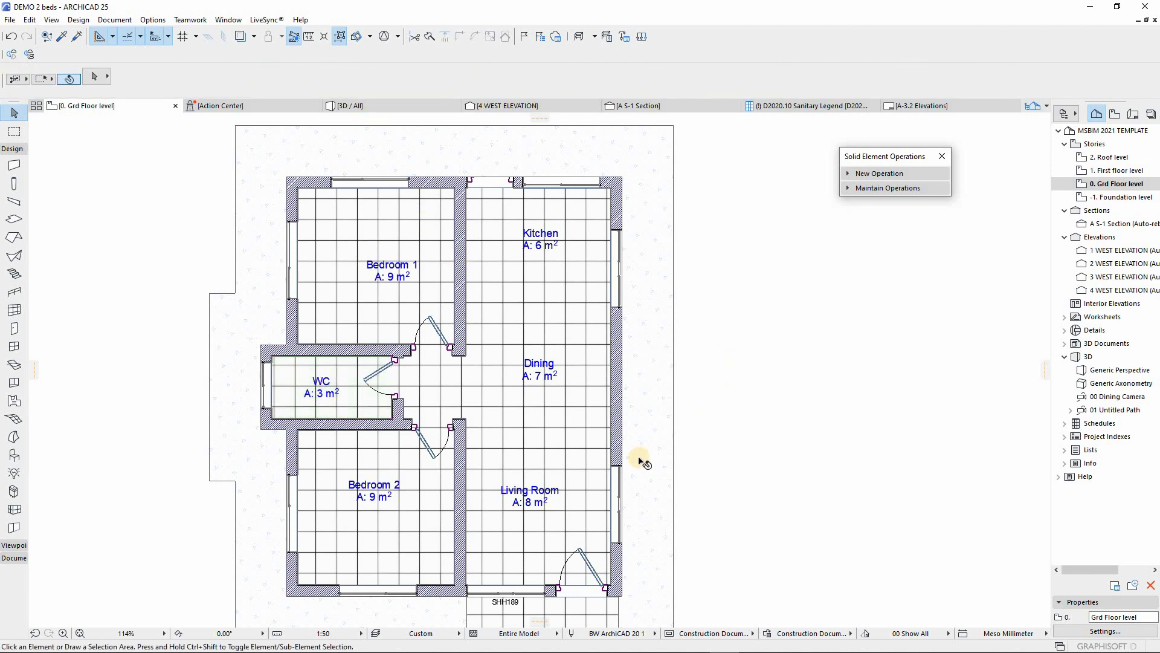
{"action": "scroll", "coordinate": [466, 450], "scroll_direction": "down", "scroll_amount": 2}
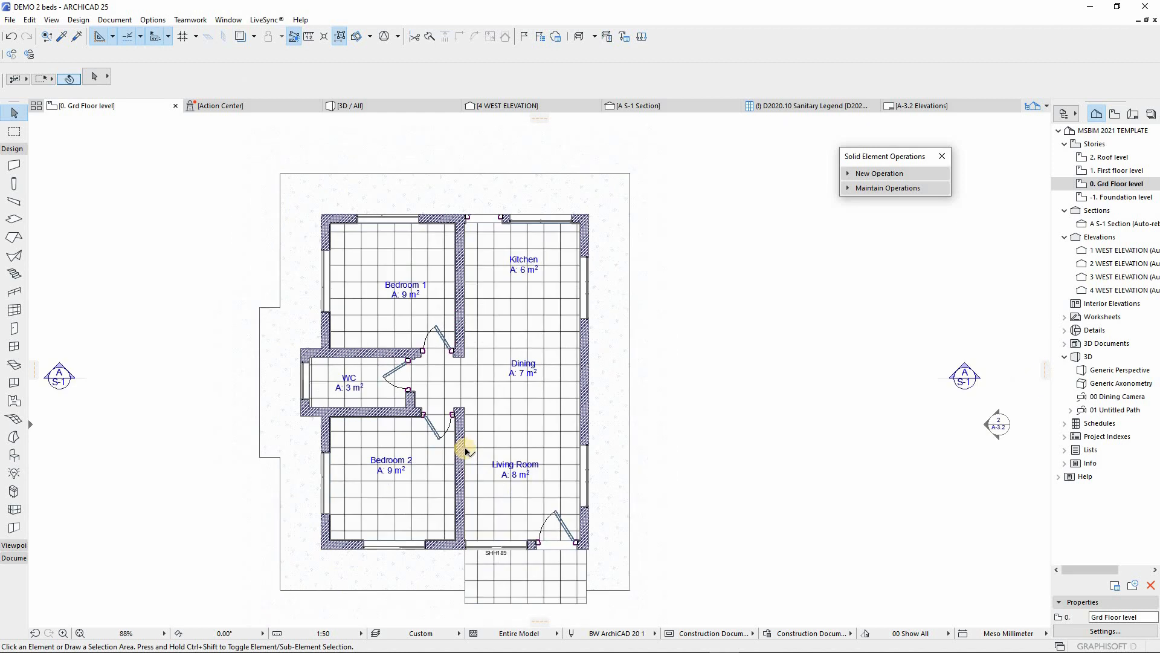
{"action": "scroll", "coordinate": [465, 450], "scroll_direction": "up", "scroll_amount": 1}
{"action": "scroll", "coordinate": [449, 456], "scroll_direction": "up", "scroll_amount": 3}
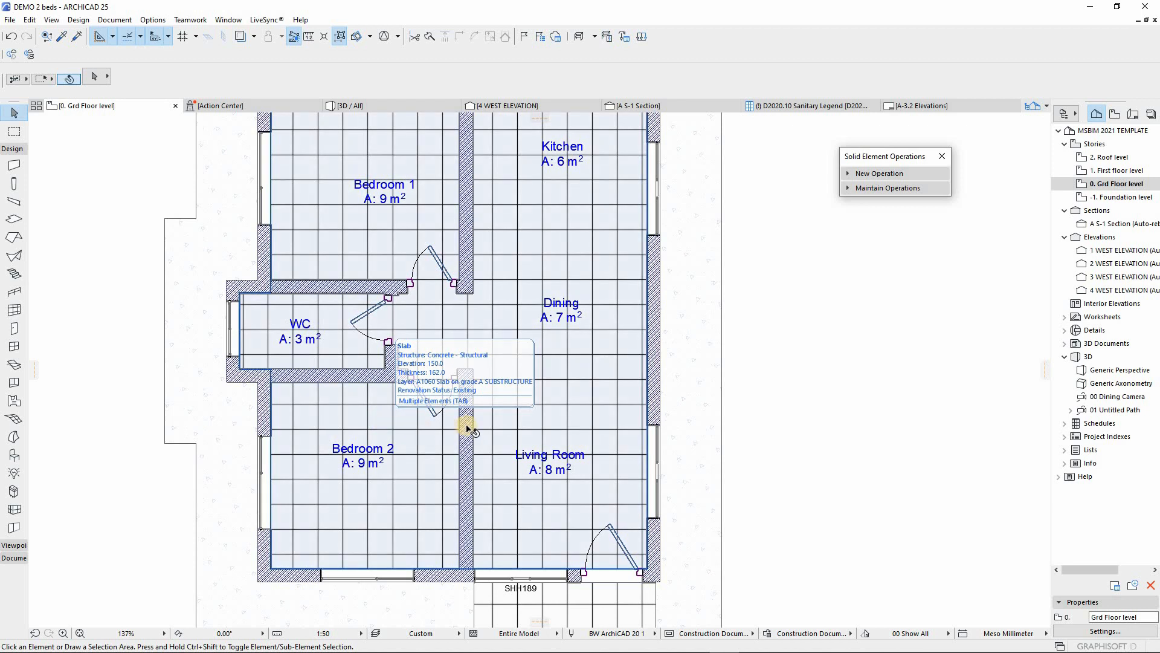
{"action": "scroll", "coordinate": [469, 424], "scroll_direction": "down", "scroll_amount": 3}
{"action": "scroll", "coordinate": [470, 425], "scroll_direction": "up", "scroll_amount": 2}
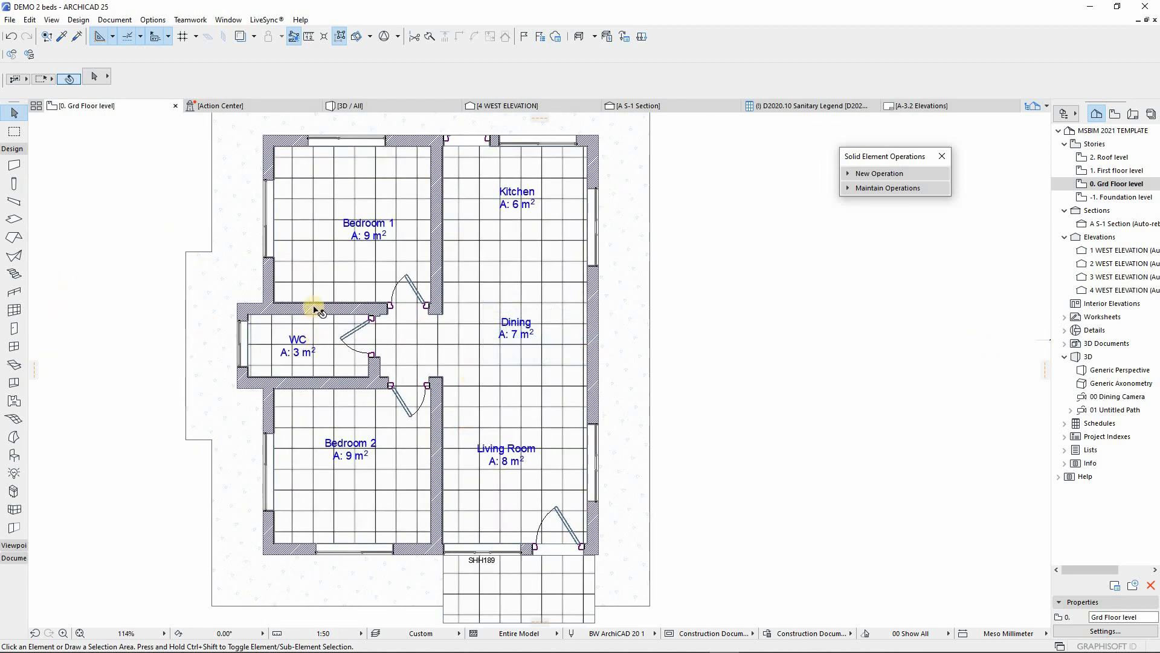
{"action": "scroll", "coordinate": [315, 310], "scroll_direction": "up", "scroll_amount": 2}
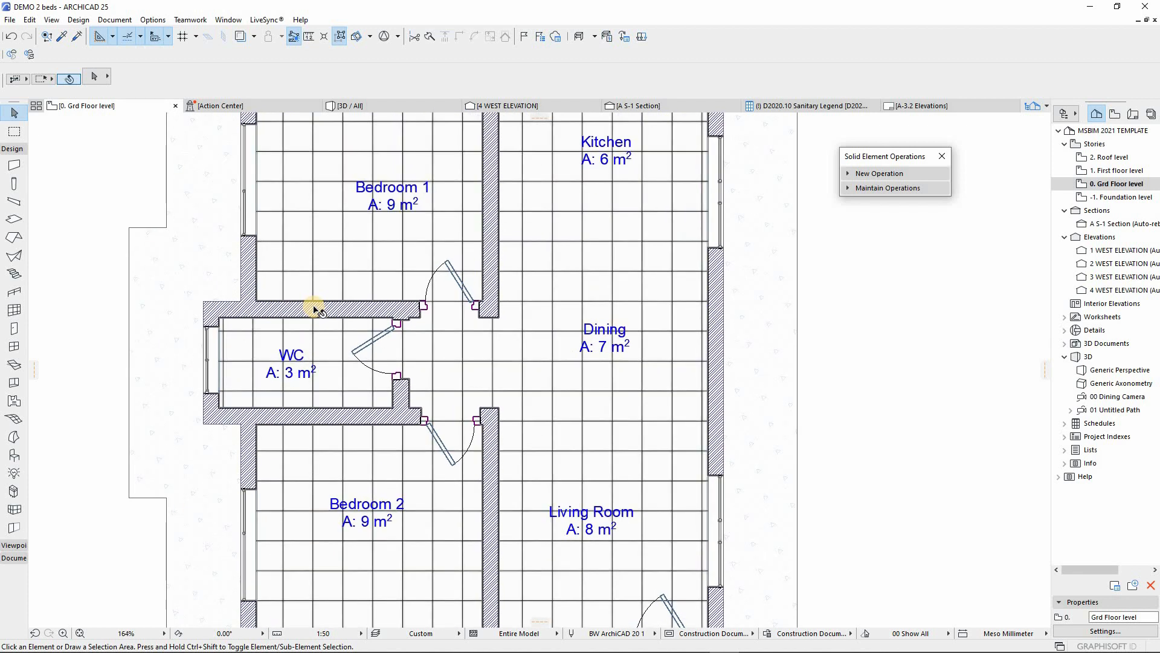
{"action": "scroll", "coordinate": [444, 429], "scroll_direction": "down", "scroll_amount": 2}
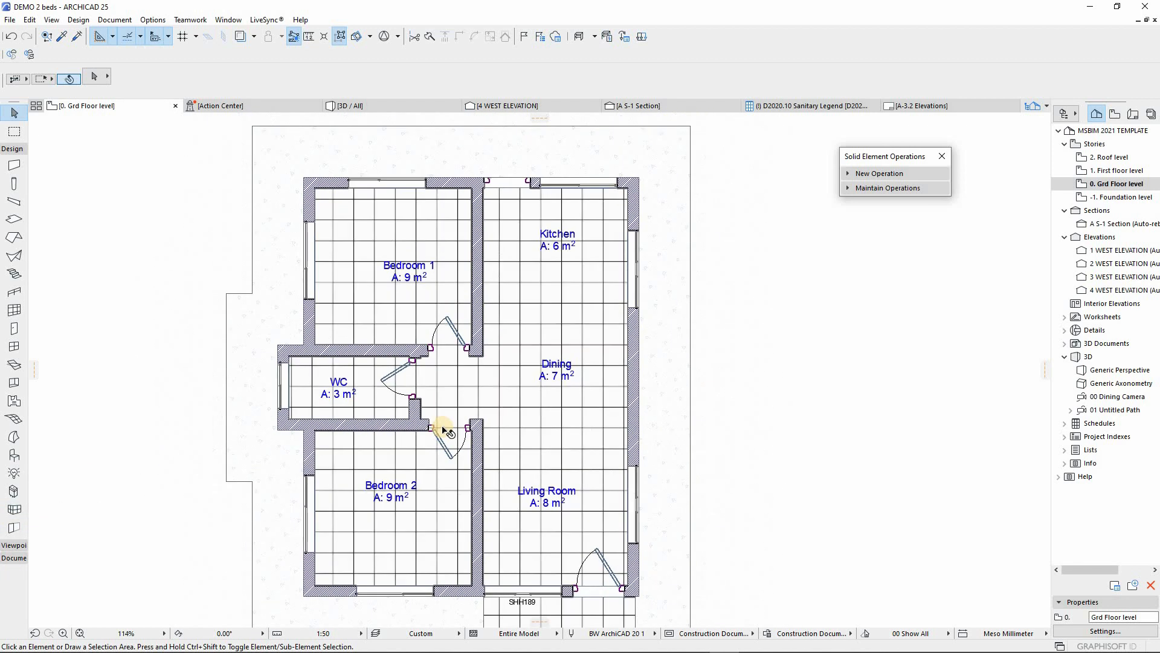
Open the Object tool's default settings and browse ARCHICAD Library 25, Basic Library, 1.1 Furnishing to the Beds 25 folder
{"action": "left_click", "coordinate": [11, 456]}
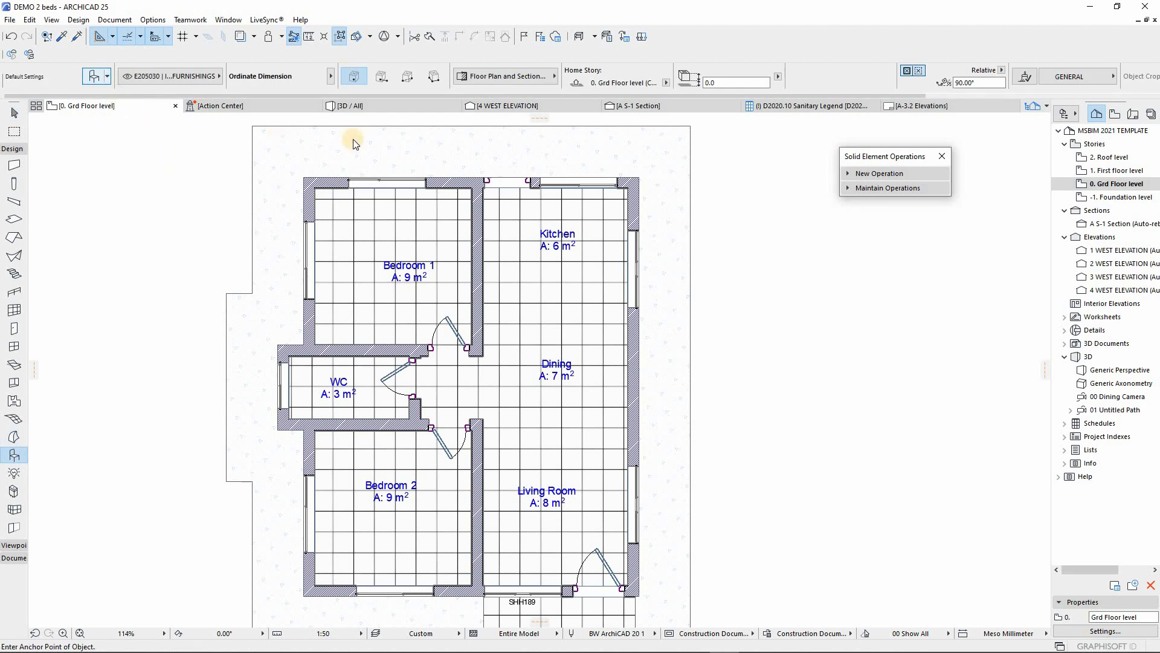
{"action": "key", "text": "ctrl+t"}
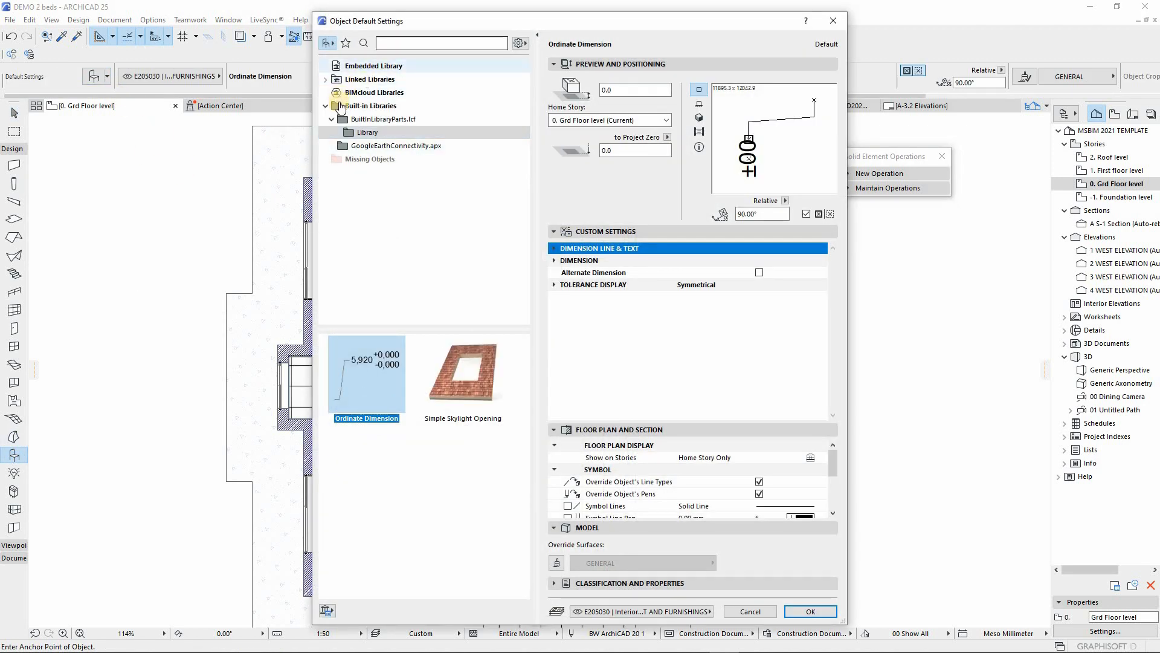
{"action": "left_click", "coordinate": [325, 80]}
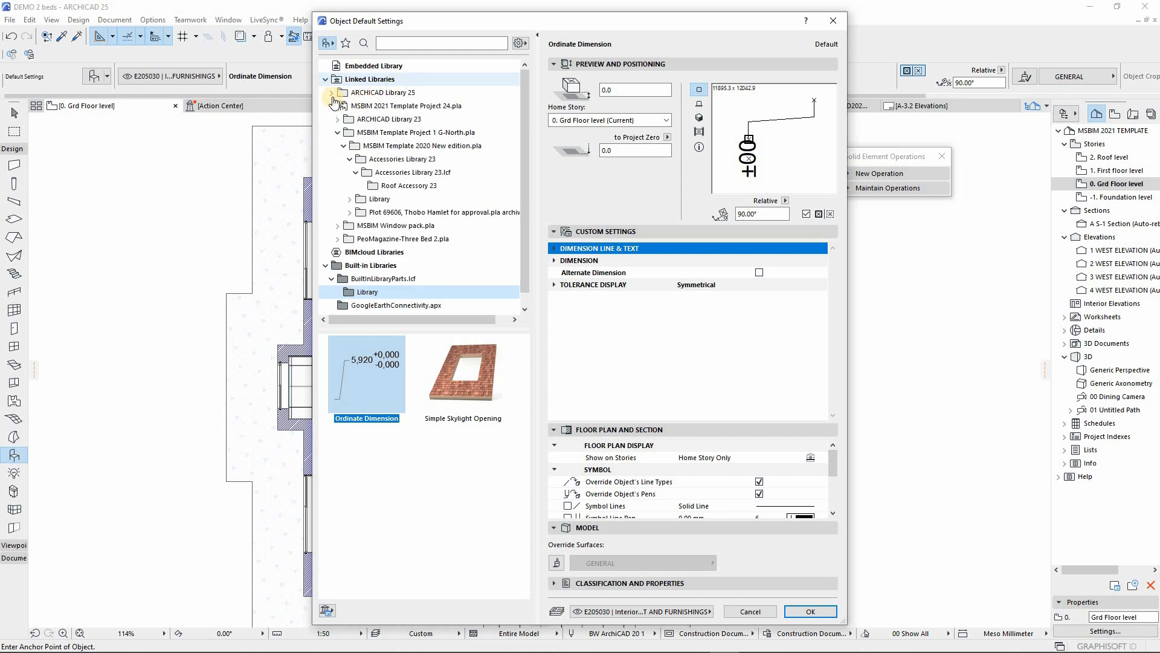
{"action": "left_click", "coordinate": [331, 92]}
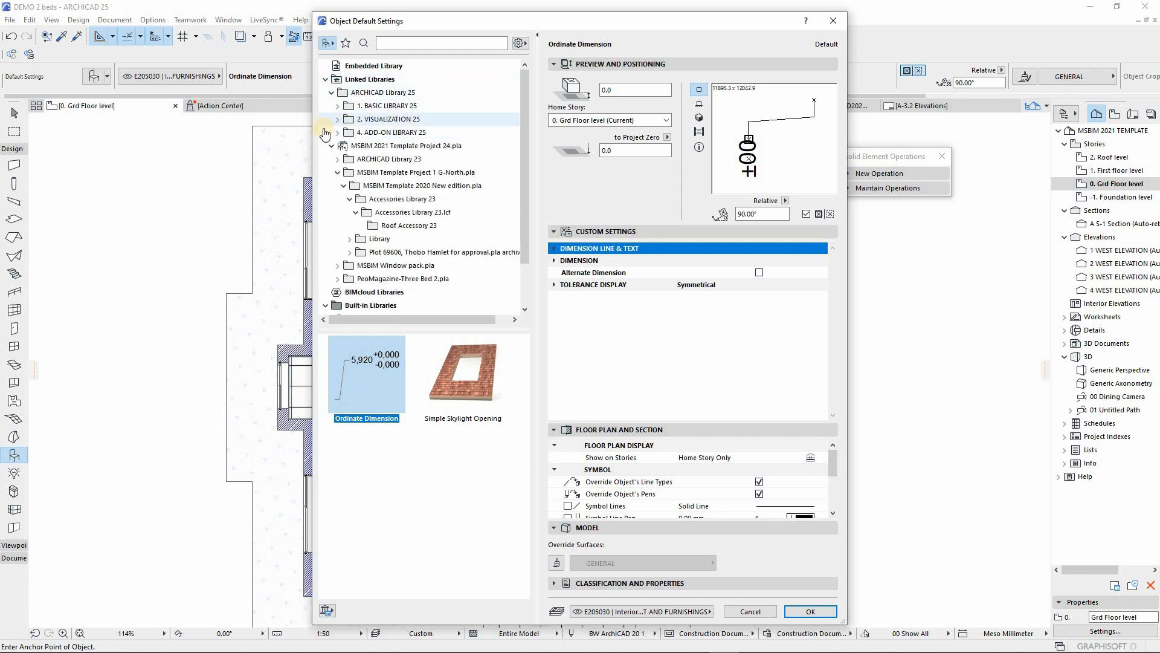
{"action": "left_click", "coordinate": [340, 108]}
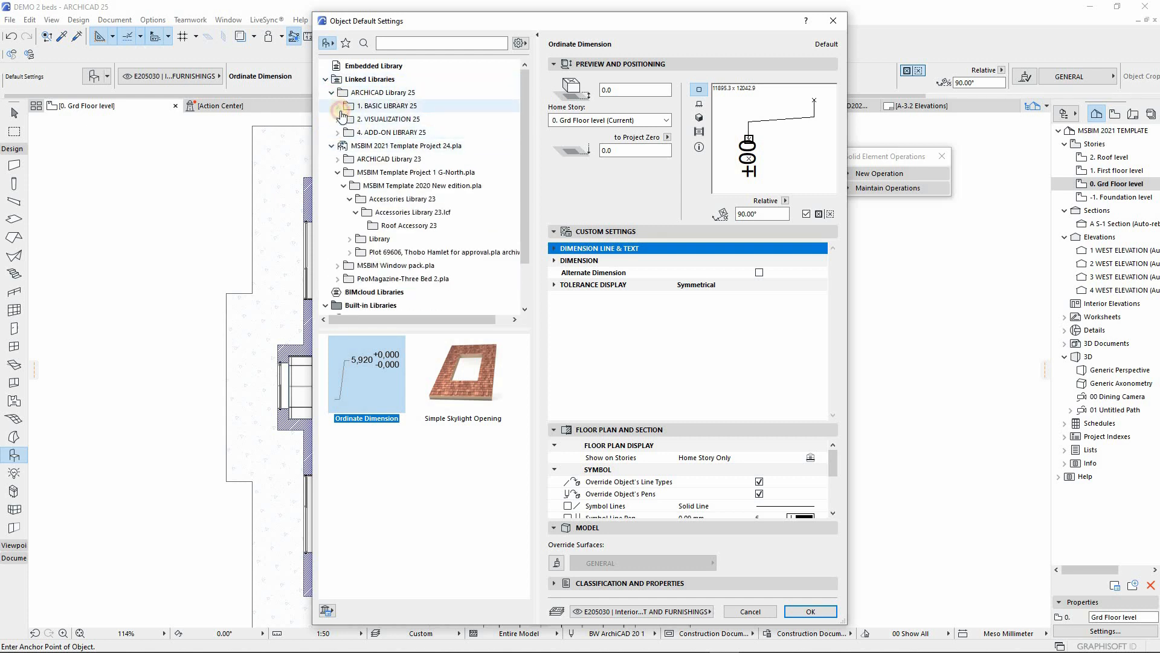
{"action": "left_click", "coordinate": [343, 120]}
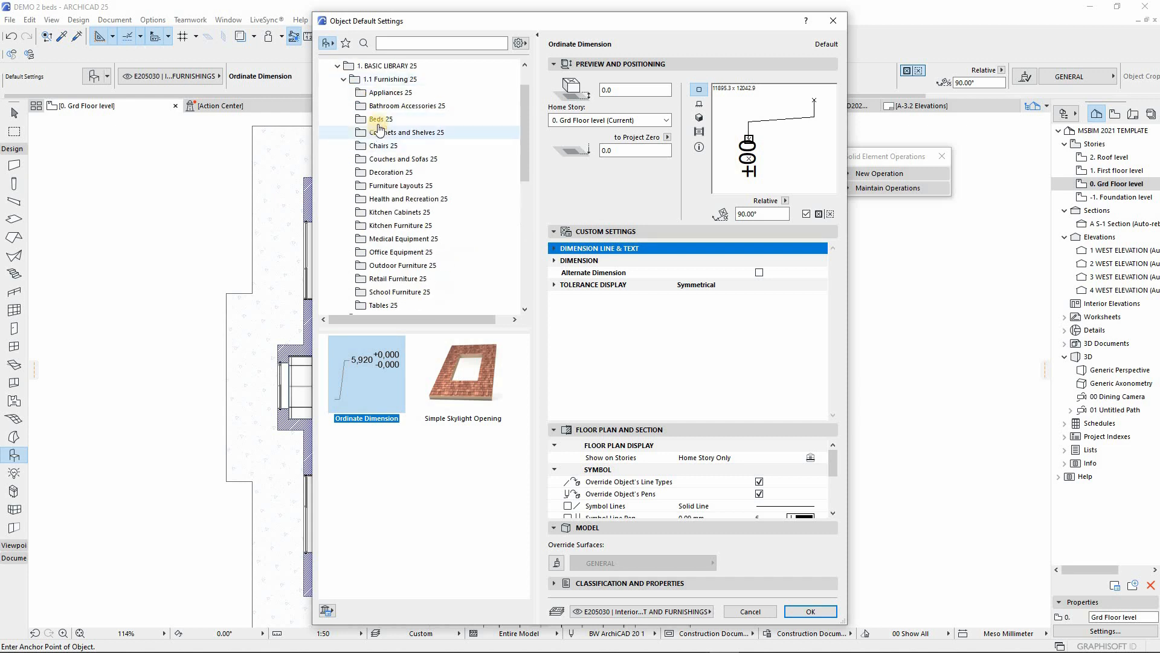
{"action": "left_click", "coordinate": [379, 119]}
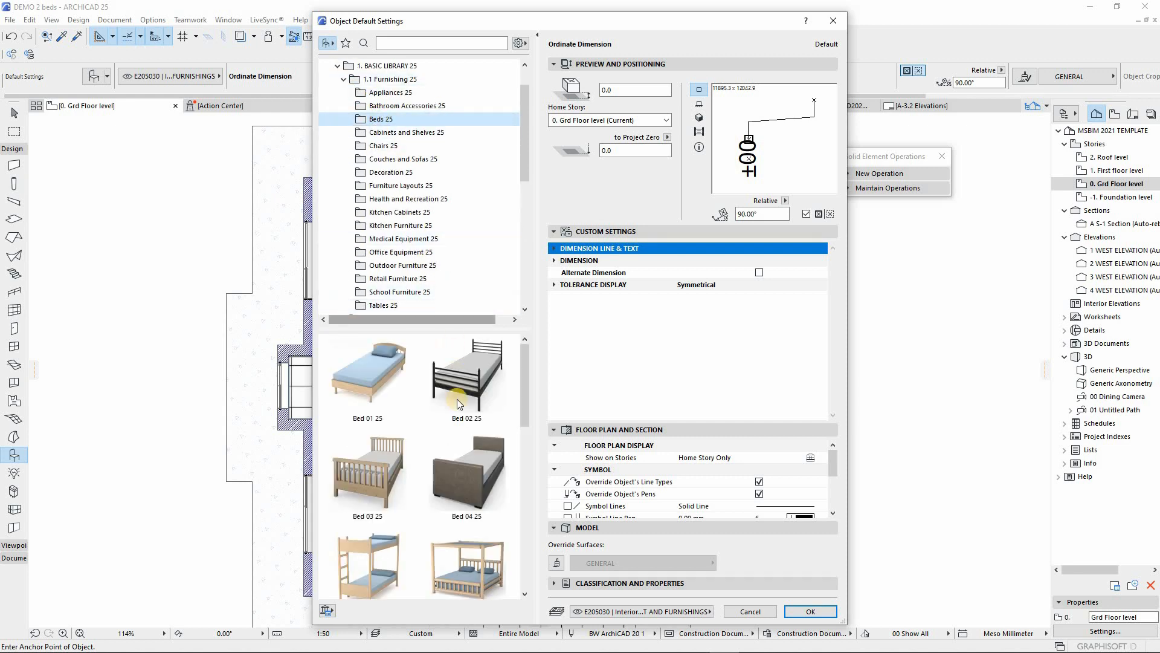
Choose the Bed Double 05 25 object and turn on its pillow
{"action": "scroll", "coordinate": [461, 426], "scroll_direction": "down", "scroll_amount": 2}
{"action": "left_click", "coordinate": [461, 426]}
{"action": "scroll", "coordinate": [460, 427], "scroll_direction": "down", "scroll_amount": 5}
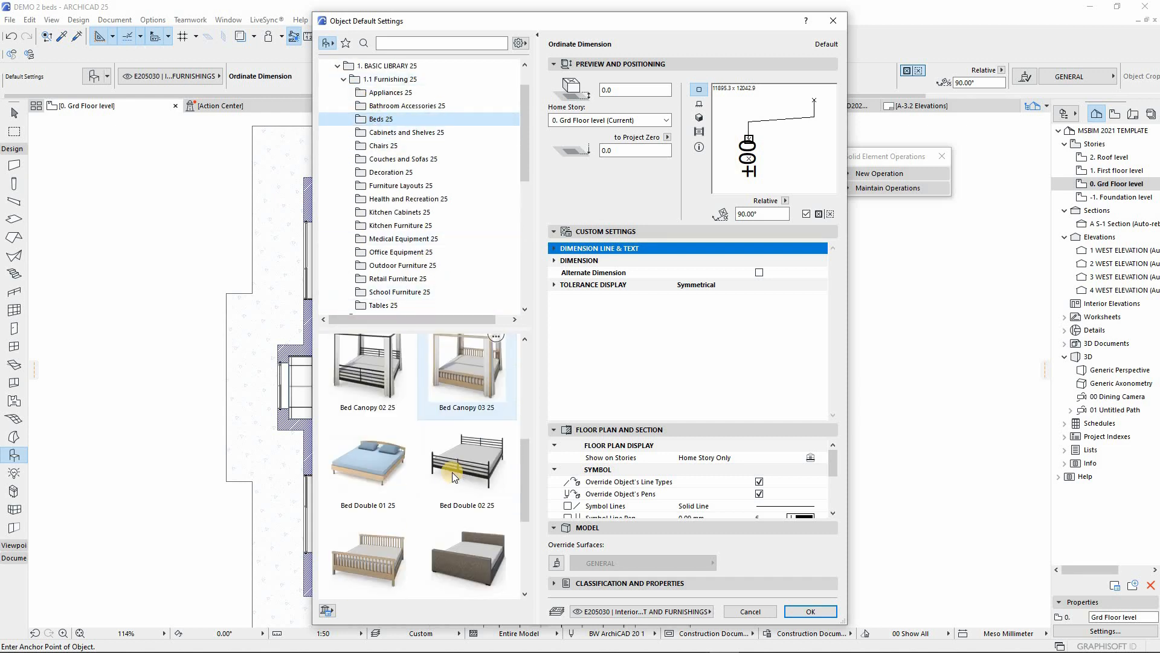
{"action": "left_click", "coordinate": [453, 480]}
{"action": "left_click", "coordinate": [389, 457]}
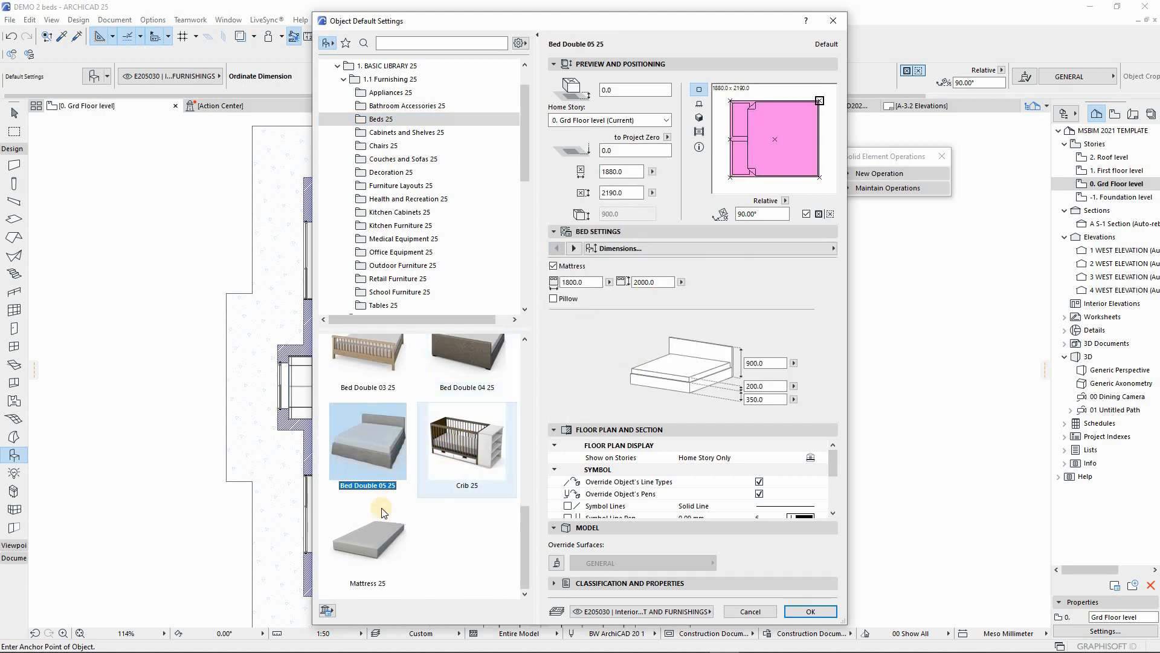
{"action": "scroll", "coordinate": [379, 435], "scroll_direction": "up", "scroll_amount": 1}
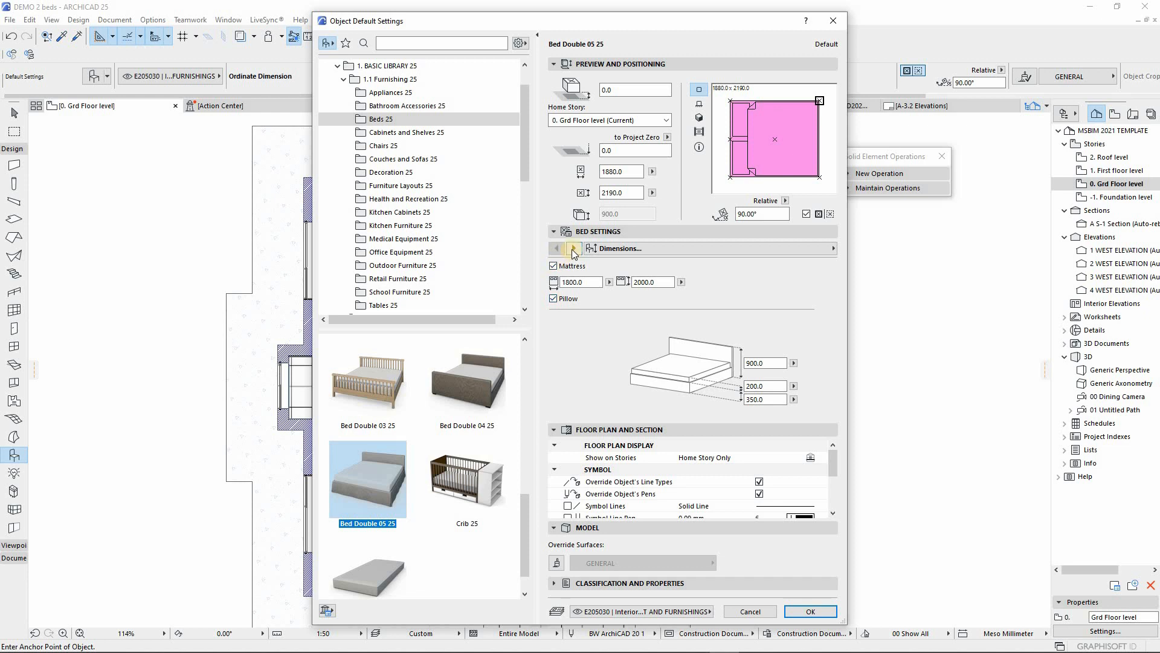
Enable uniform fill settings in the bed's 2D representation and make the uniform fill background pen transparent
{"action": "left_click", "coordinate": [573, 249]}
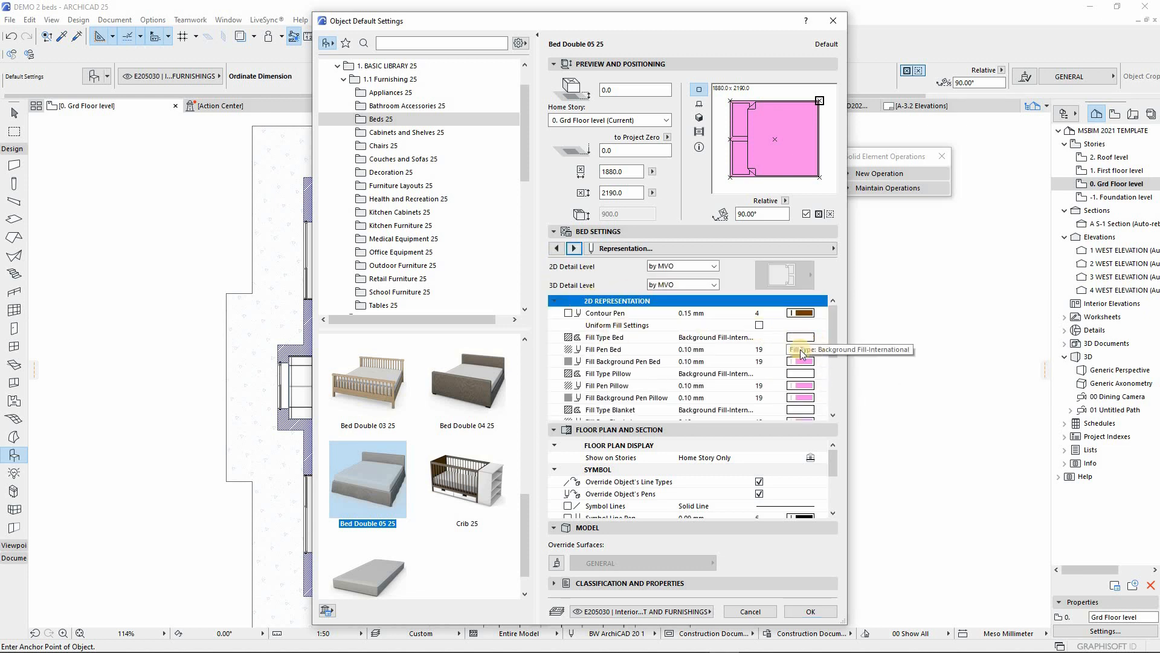
{"action": "left_click", "coordinate": [760, 327]}
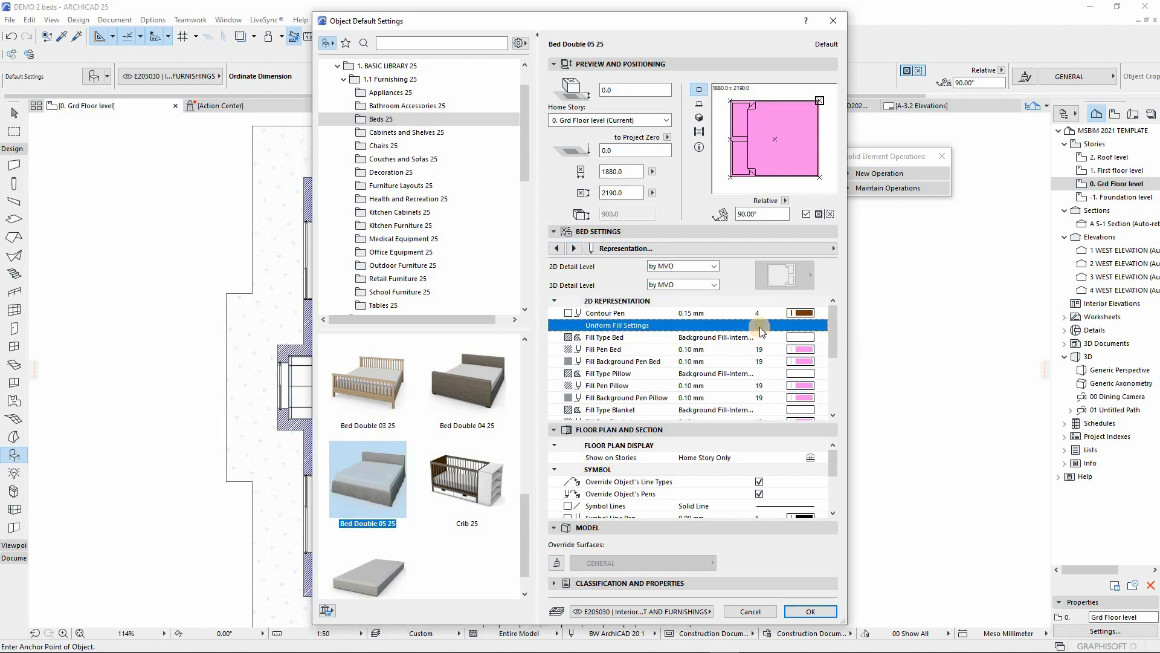
{"action": "left_click", "coordinate": [807, 361]}
{"action": "left_click", "coordinate": [994, 491]}
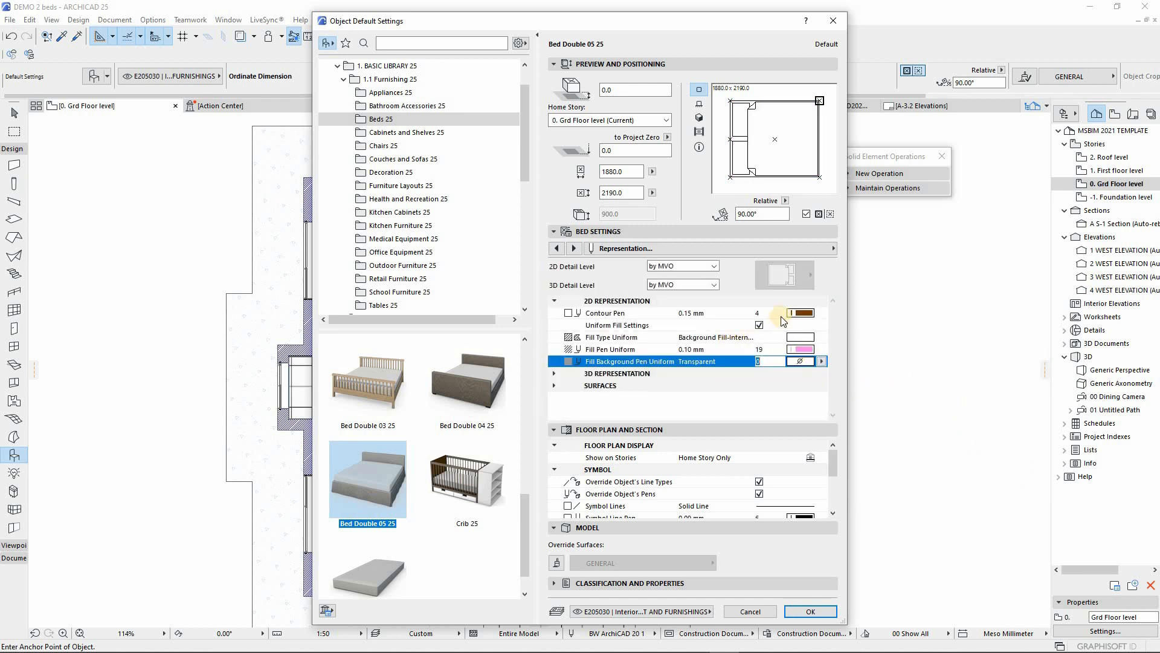
Set the bed's contour pen to the gray 0.10 mm pen 2, expand the 3D representation settings and accept the object settings
{"action": "left_click", "coordinate": [796, 314]}
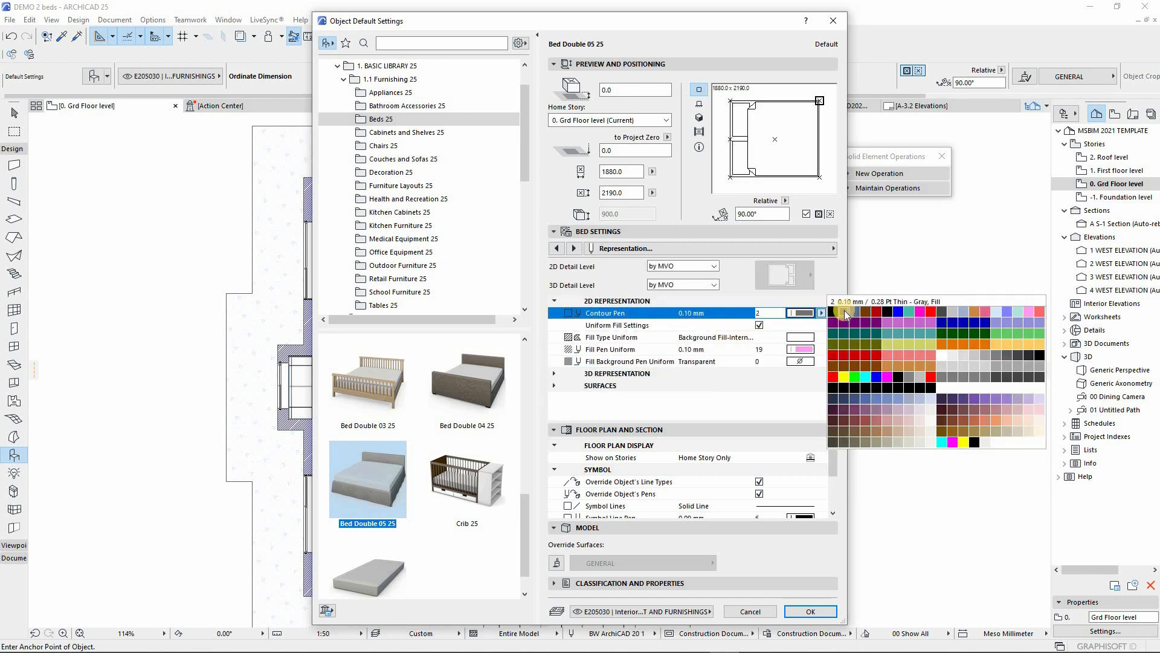
{"action": "left_click", "coordinate": [843, 311]}
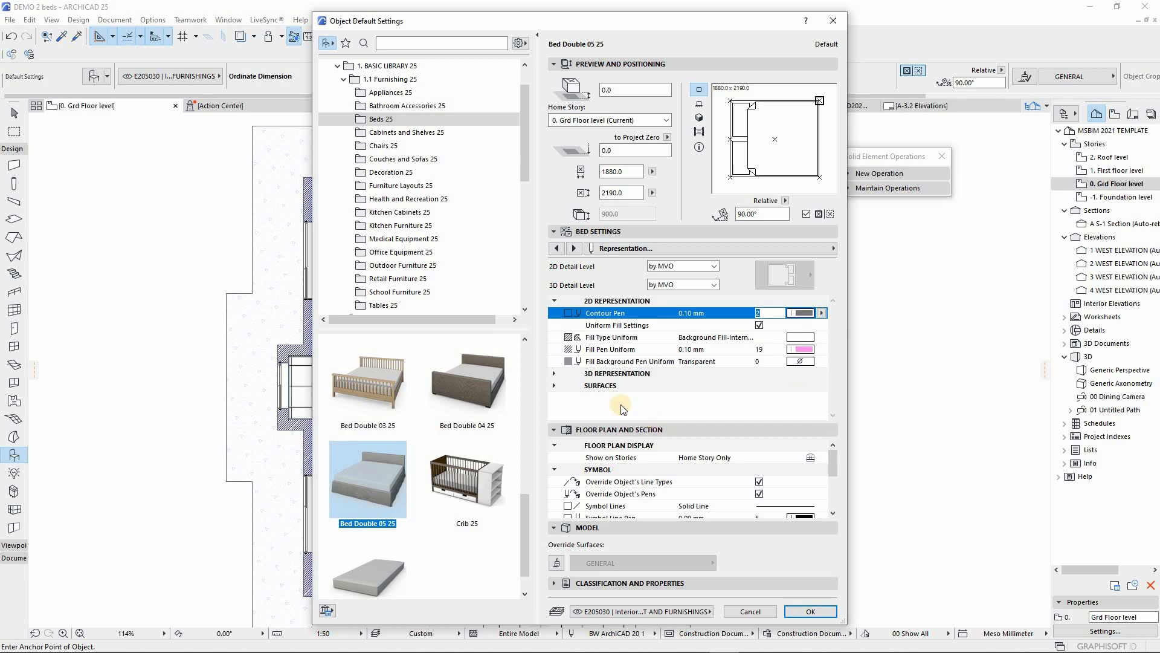
{"action": "left_click", "coordinate": [553, 374]}
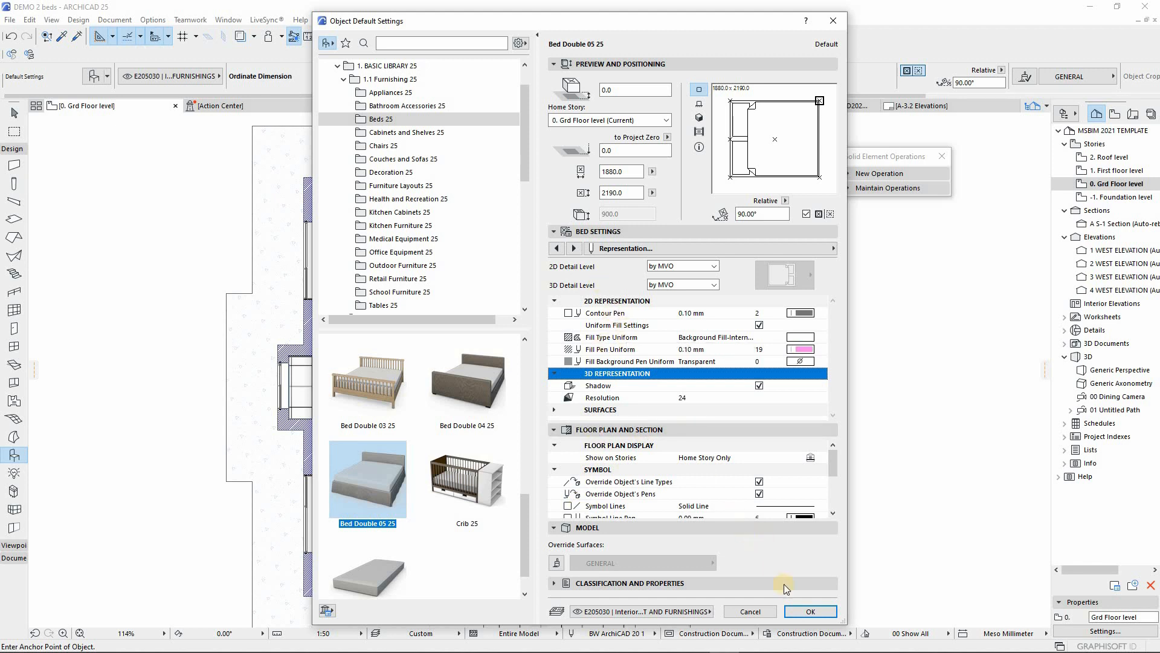
{"action": "double_click", "coordinate": [359, 513]}
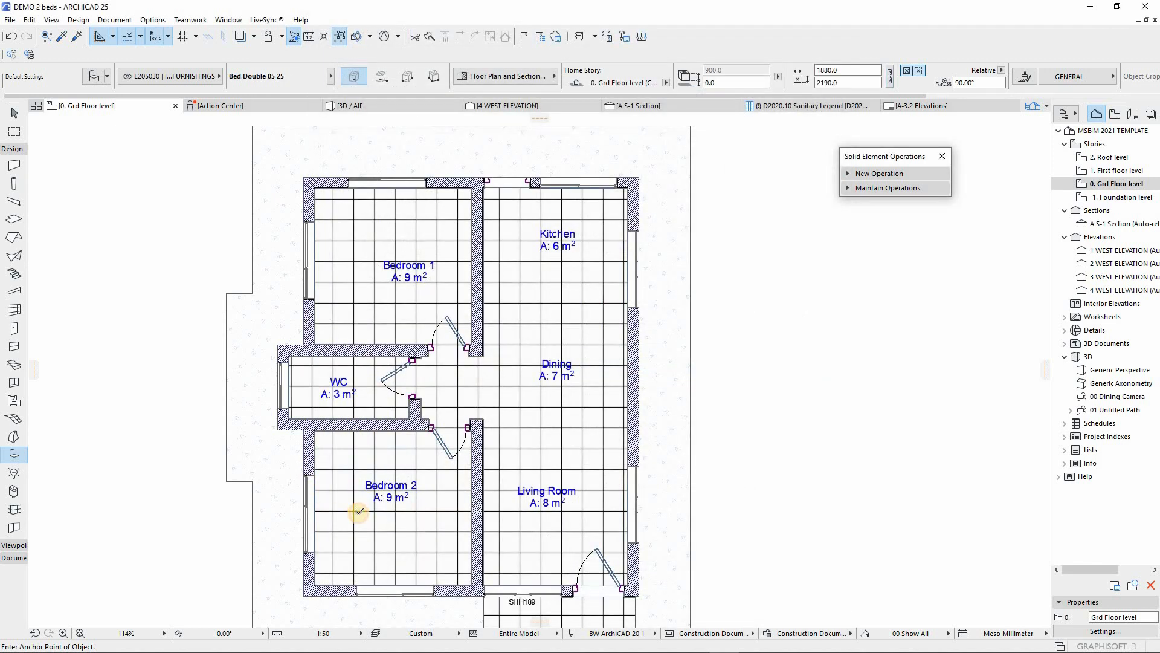
Place the double bed in Bedroom 2 with its headboard against the outer wall, and drag a copy to the same position in Bedroom 1
{"action": "left_click", "coordinate": [358, 512]}
{"action": "left_click", "coordinate": [320, 541], "text": "shift"}
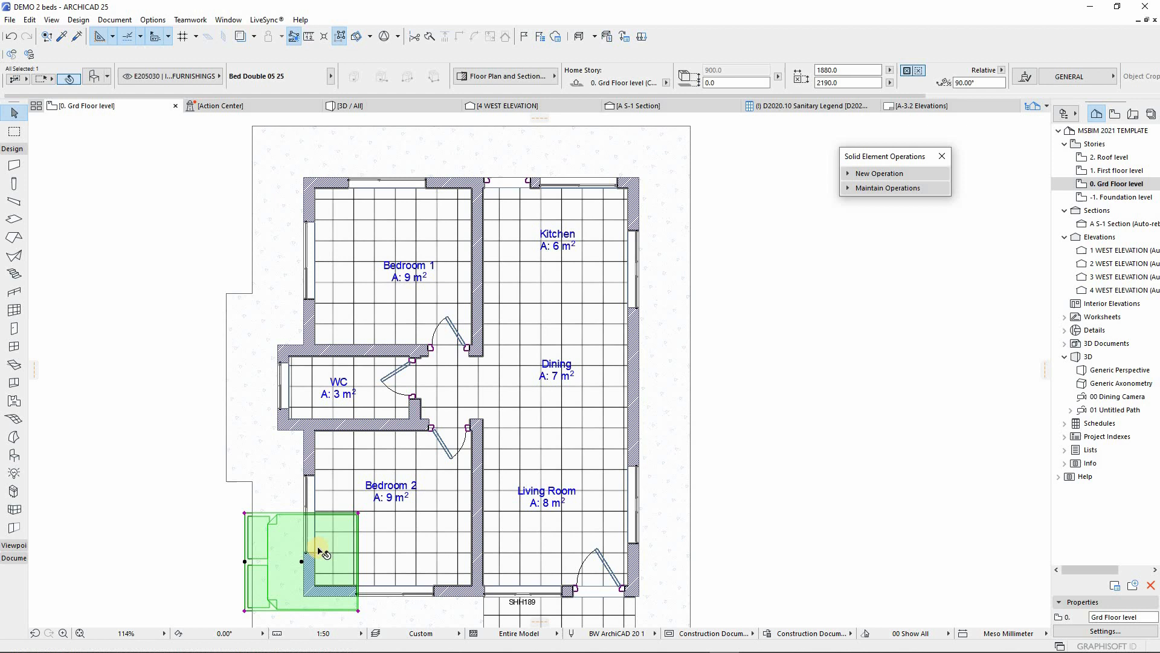
{"action": "left_click", "coordinate": [280, 557]}
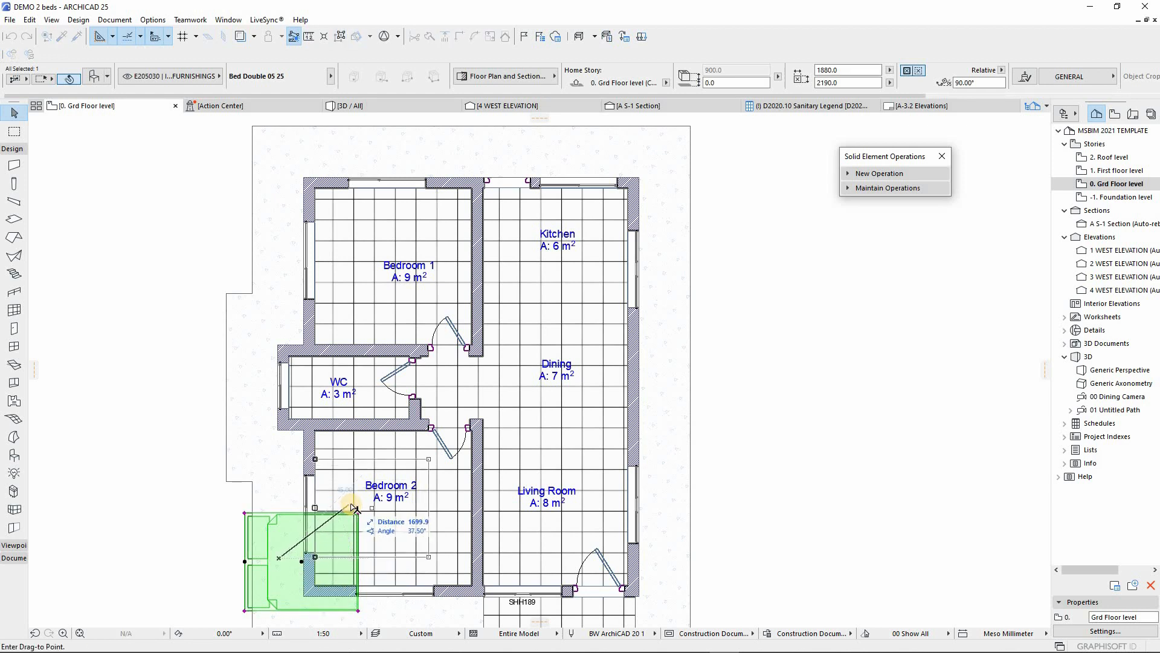
{"action": "left_click", "coordinate": [350, 505]}
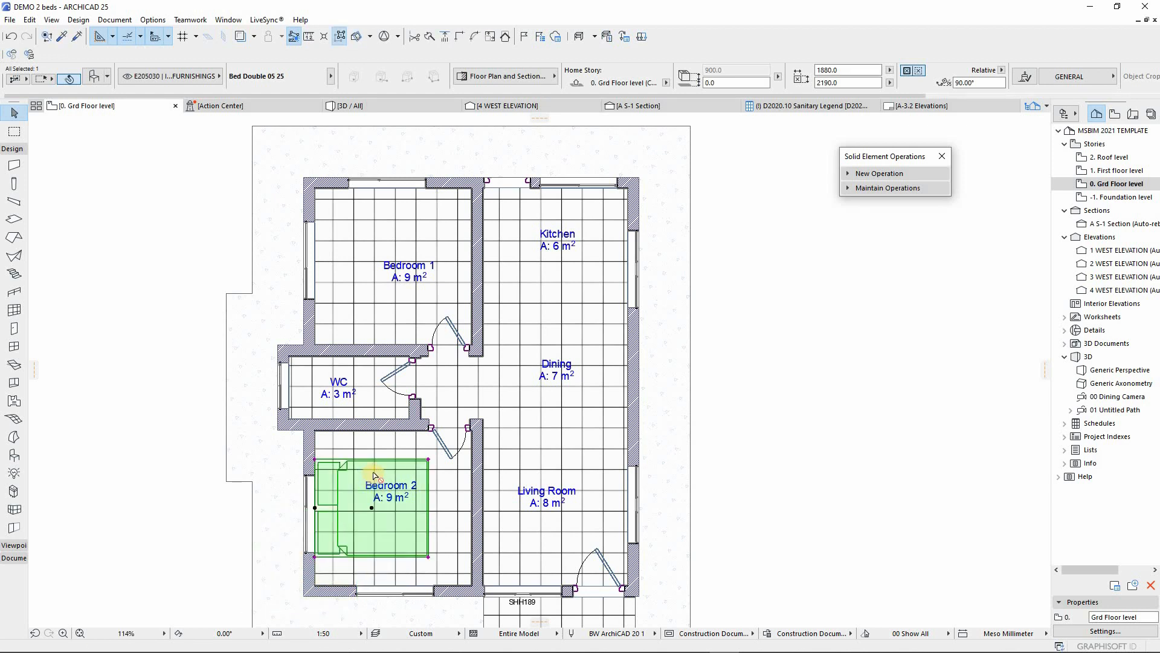
{"action": "left_click", "coordinate": [357, 523]}
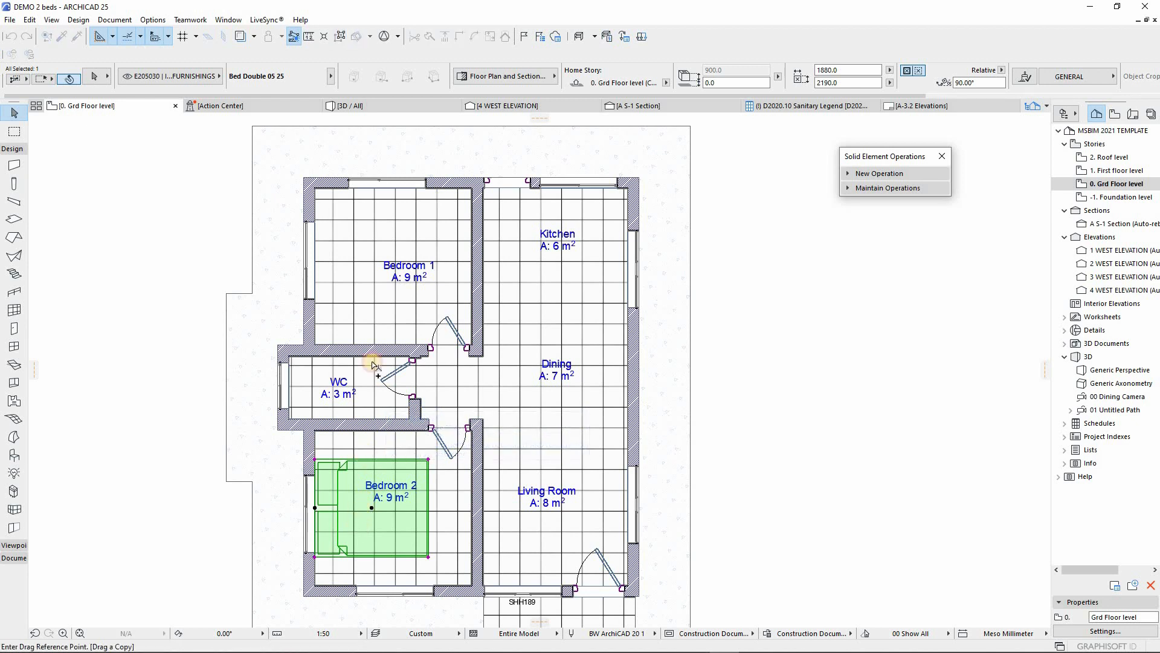
{"action": "left_click", "coordinate": [358, 277]}
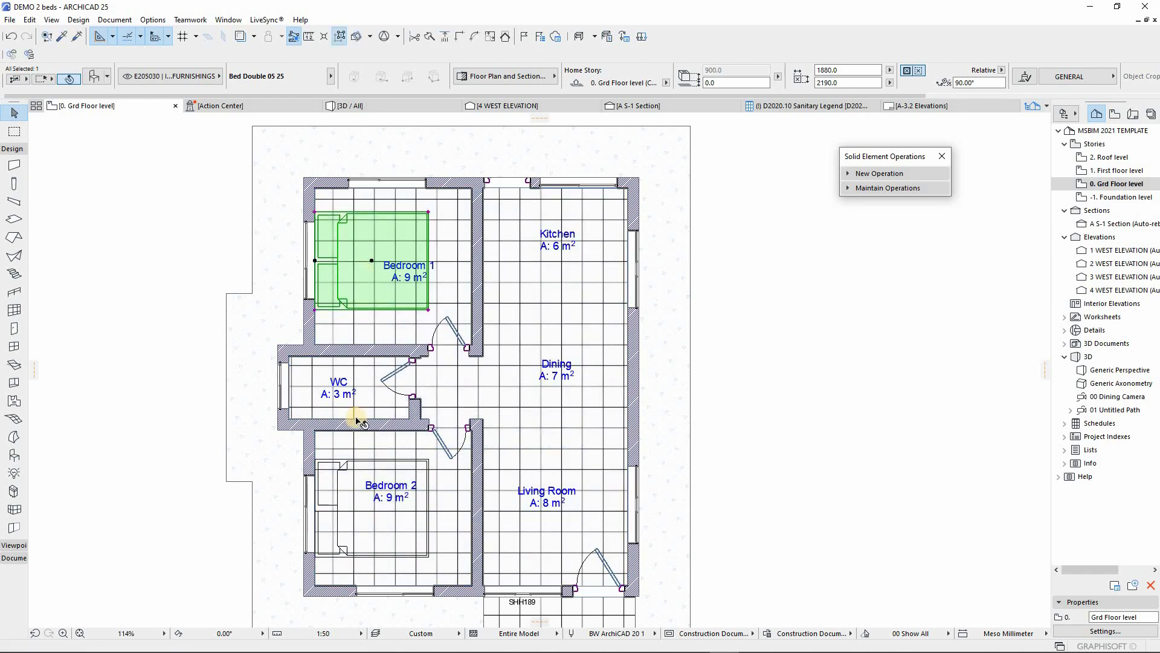
Move the Bedroom 2 bed straight down along the outer wall, towards the bottom wall of the room
{"action": "scroll", "coordinate": [357, 422], "scroll_direction": "down", "scroll_amount": 2}
{"action": "scroll", "coordinate": [414, 295], "scroll_direction": "up", "scroll_amount": 2}
{"action": "left_click", "coordinate": [433, 454]}
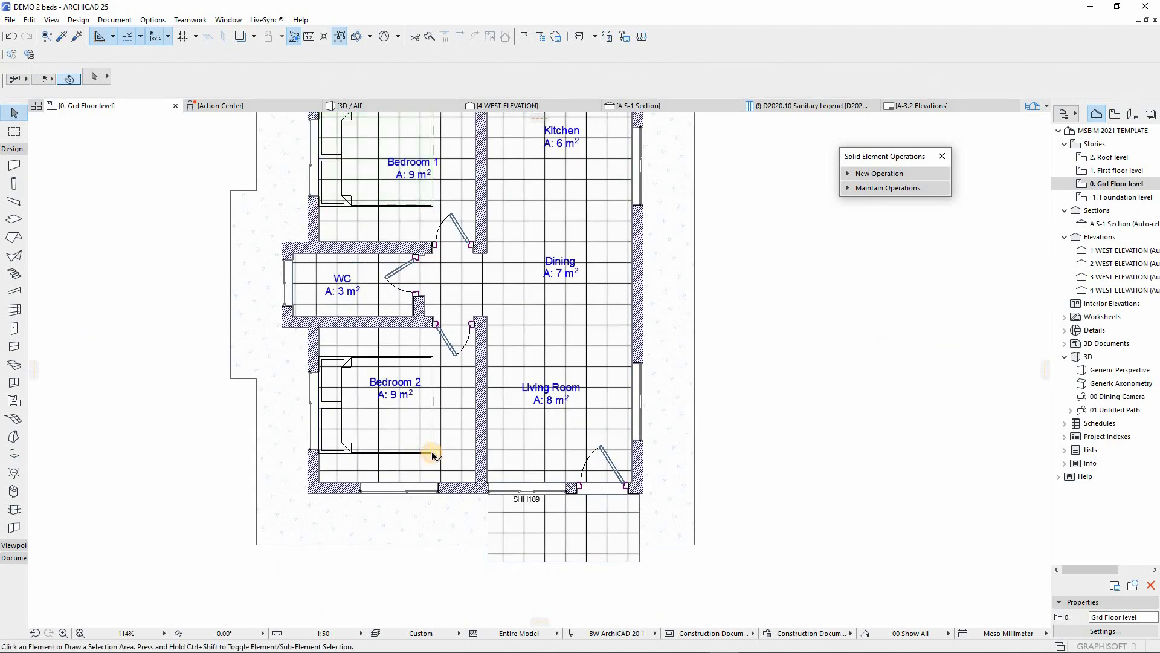
{"action": "key", "text": "ctrl+d"}
{"action": "left_click", "coordinate": [455, 393]}
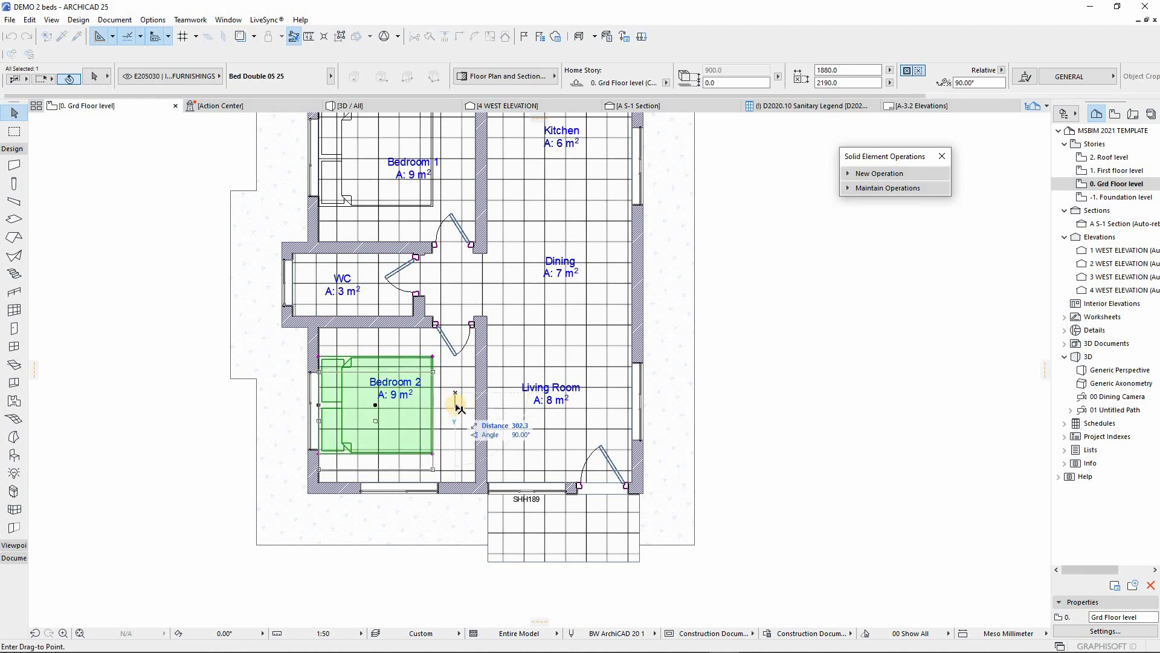
{"action": "left_click", "coordinate": [448, 396]}
Move the Bedroom 1 bed slightly up along the outer wall, towards the top wall, and deselect it
{"action": "scroll", "coordinate": [410, 300], "scroll_direction": "down", "scroll_amount": 2}
{"action": "scroll", "coordinate": [411, 302], "scroll_direction": "up", "scroll_amount": 3}
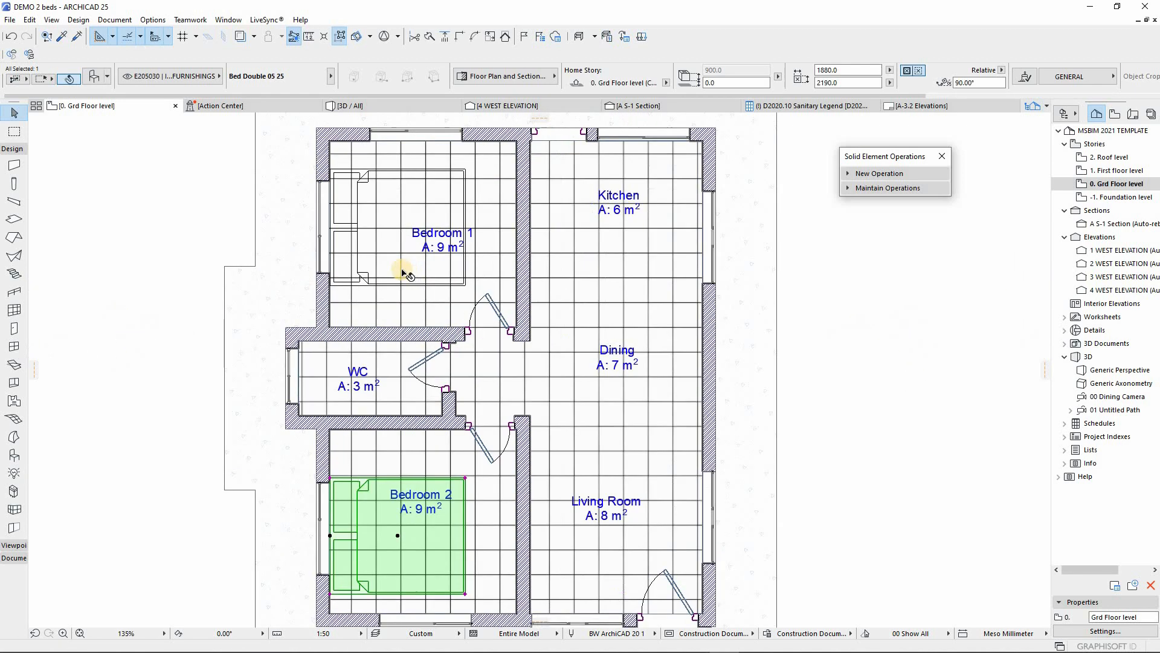
{"action": "left_click", "coordinate": [458, 253]}
{"action": "key", "text": "ctrl+d"}
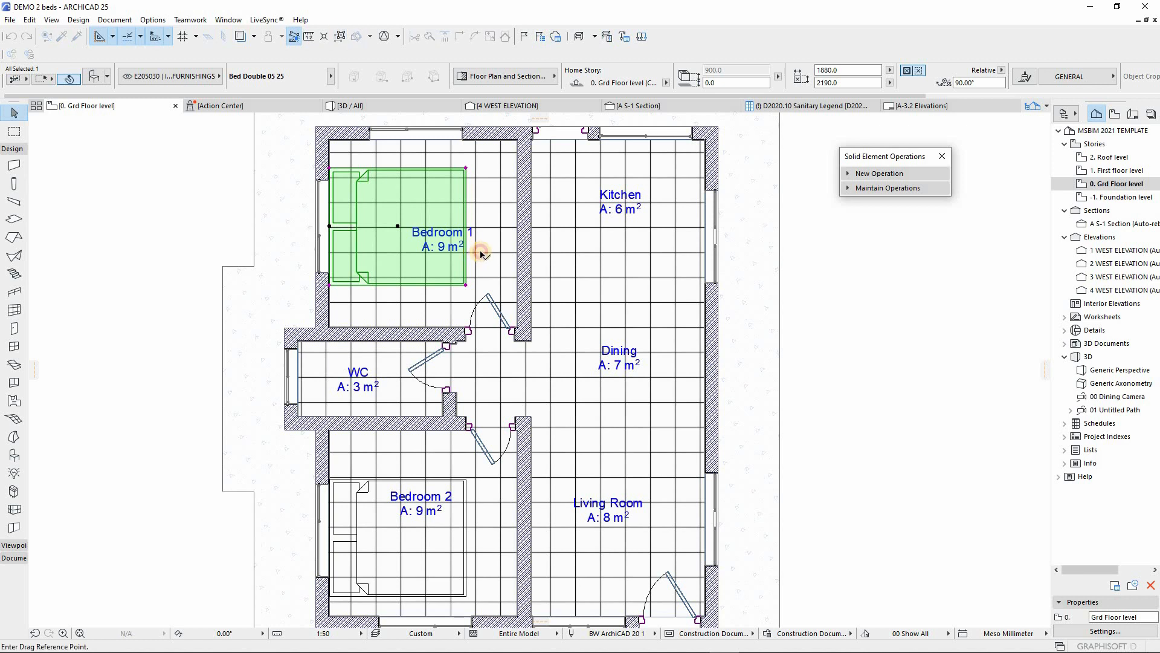
{"action": "left_click", "coordinate": [480, 254]}
{"action": "left_click", "coordinate": [480, 244]}
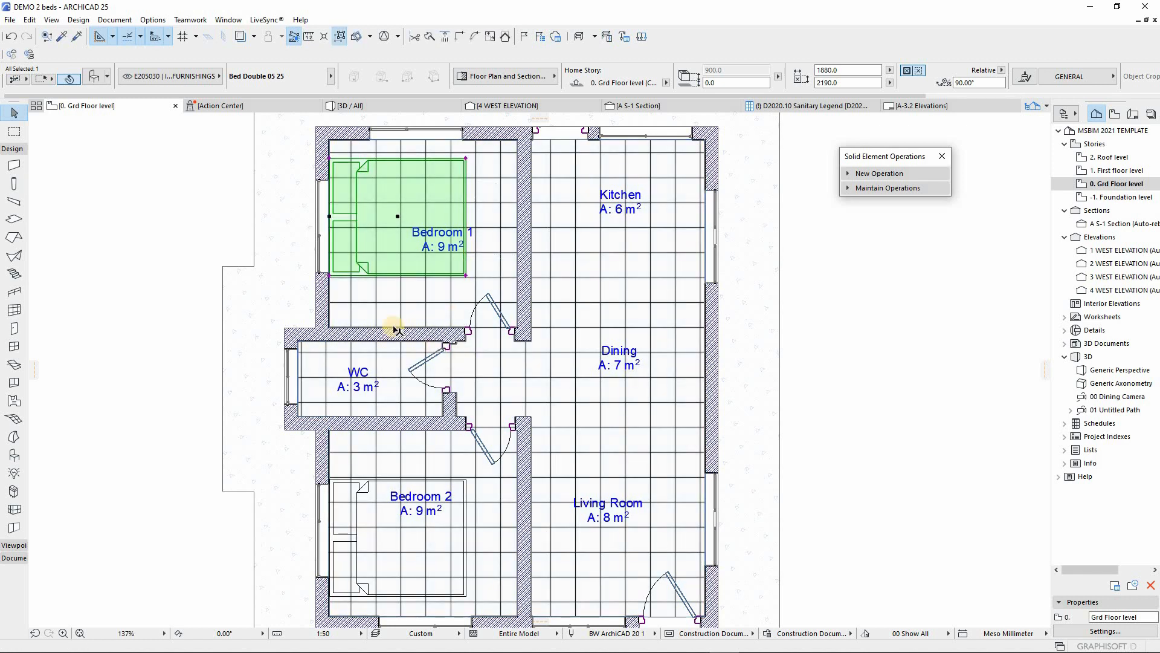
{"action": "key", "text": "Escape"}
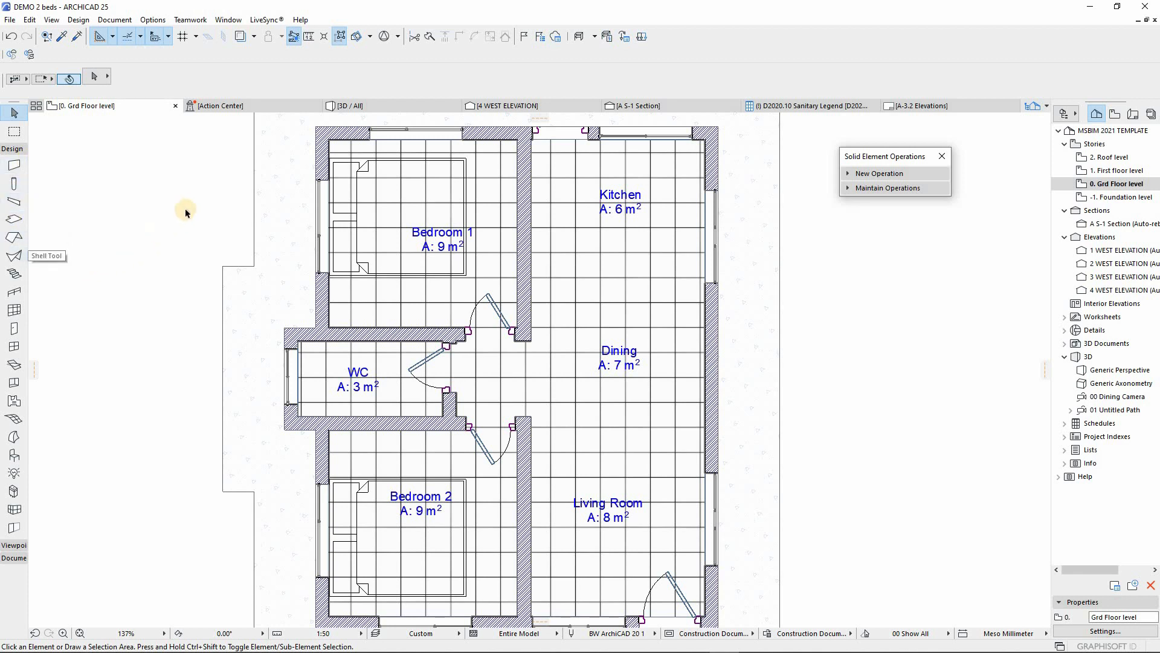
Open the Object tool's default settings, search the library for "ward" and choose the Wardrobe 02 25 object
{"action": "key", "text": "o"}
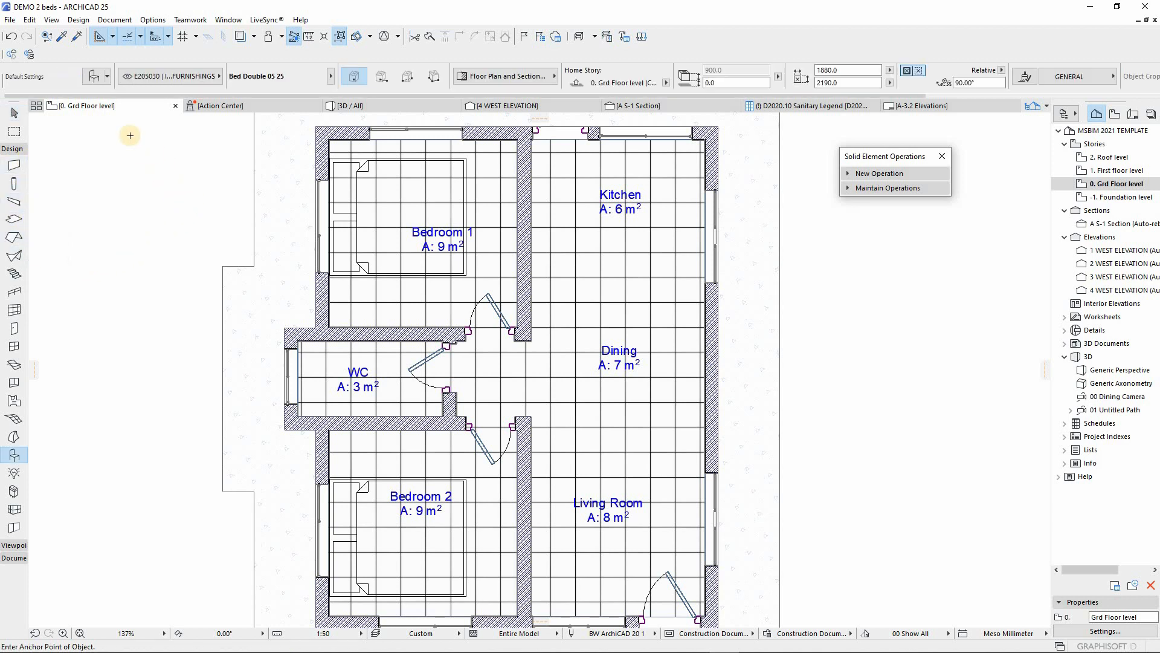
{"action": "left_click", "coordinate": [94, 77]}
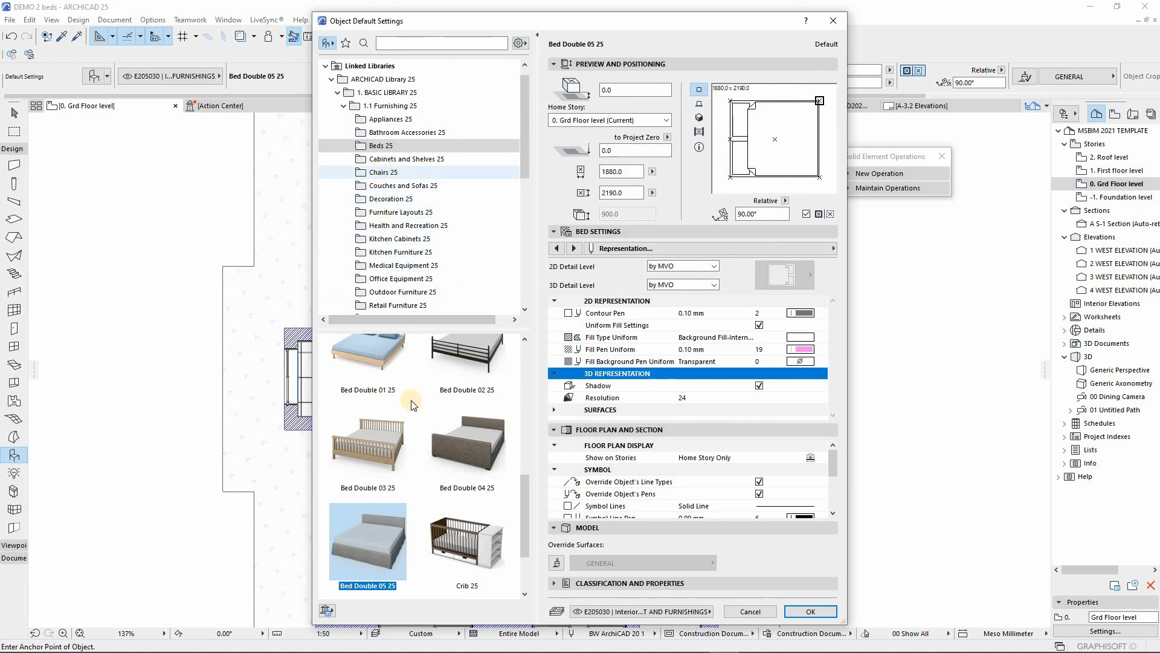
{"action": "scroll", "coordinate": [408, 459], "scroll_direction": "down", "scroll_amount": 1}
{"action": "scroll", "coordinate": [405, 448], "scroll_direction": "up", "scroll_amount": 3}
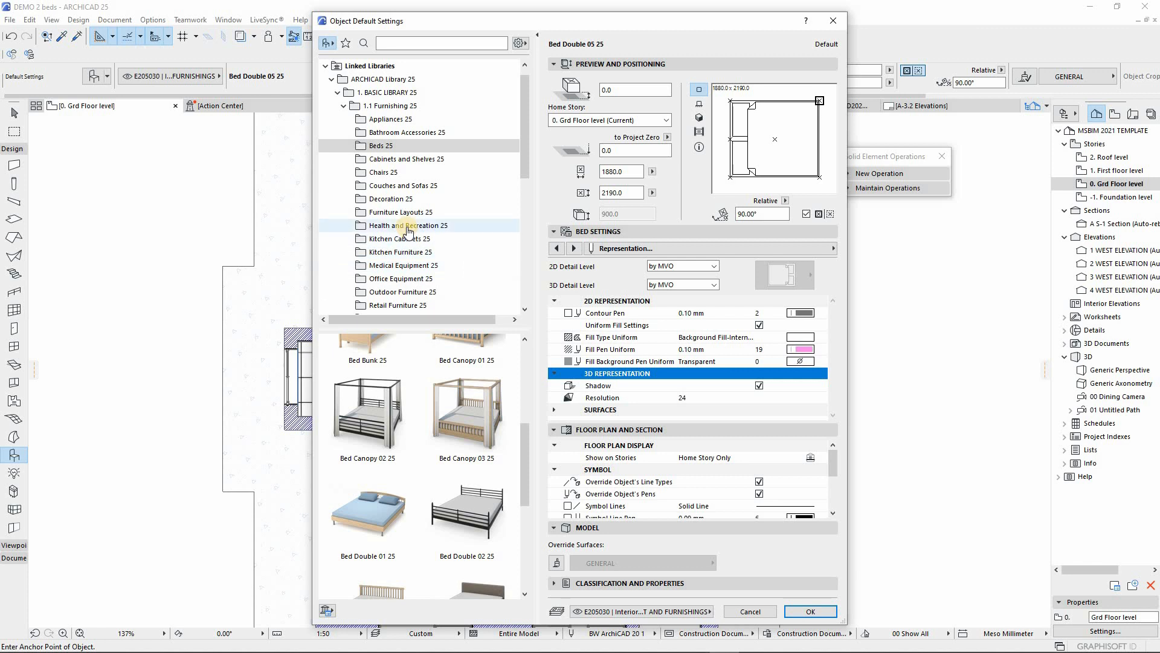
{"action": "scroll", "coordinate": [432, 239], "scroll_direction": "down", "scroll_amount": 1}
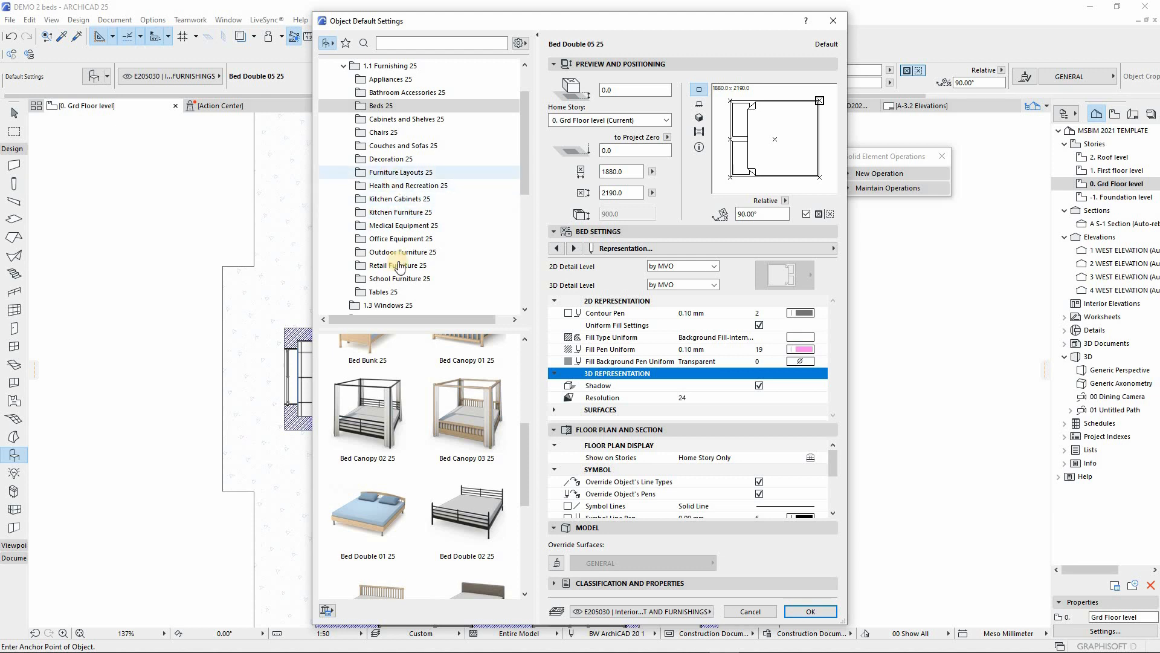
{"action": "scroll", "coordinate": [418, 410], "scroll_direction": "up", "scroll_amount": 2}
{"action": "scroll", "coordinate": [418, 410], "scroll_direction": "down", "scroll_amount": 5}
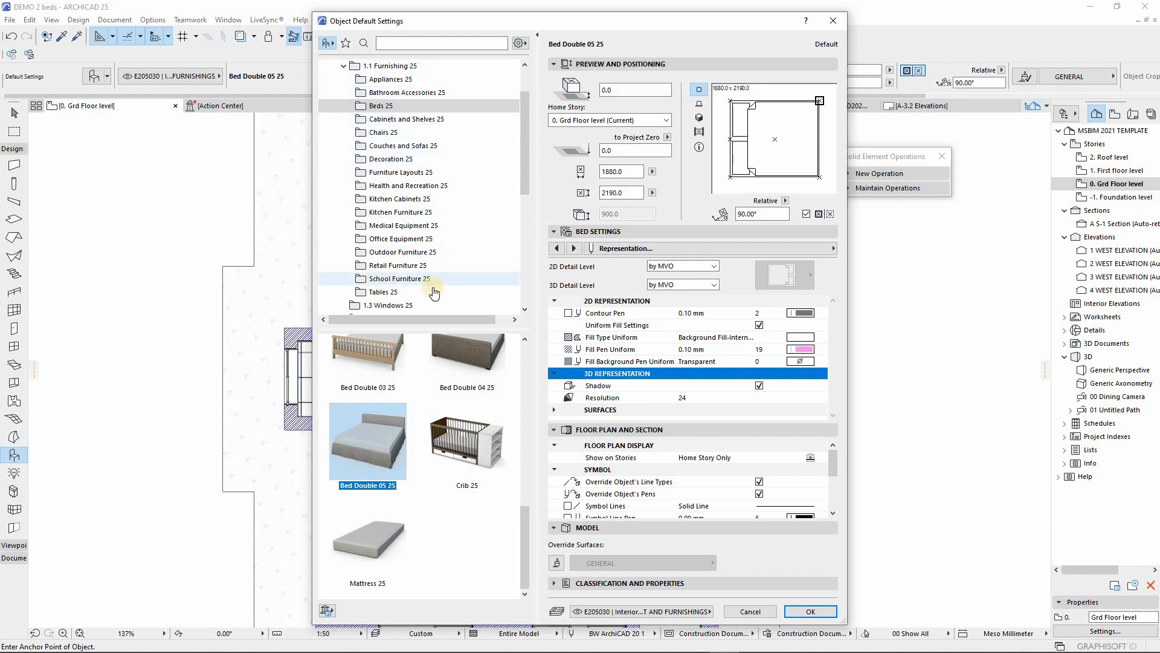
{"action": "left_click", "coordinate": [425, 43]}
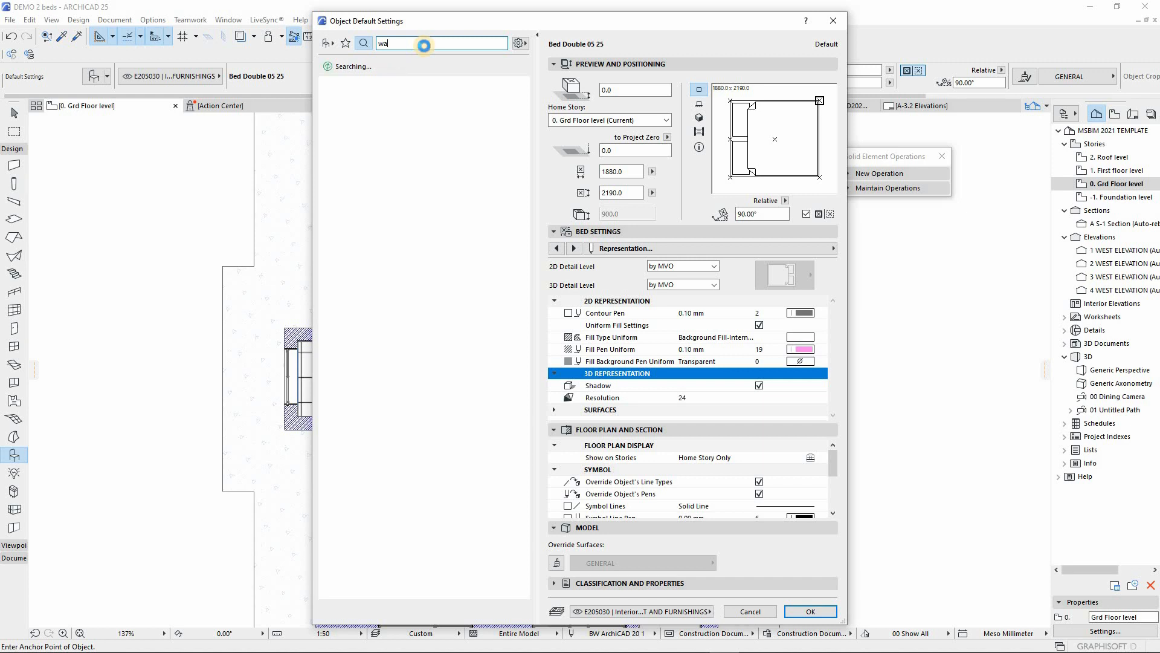
{"action": "type", "text": "ward"}
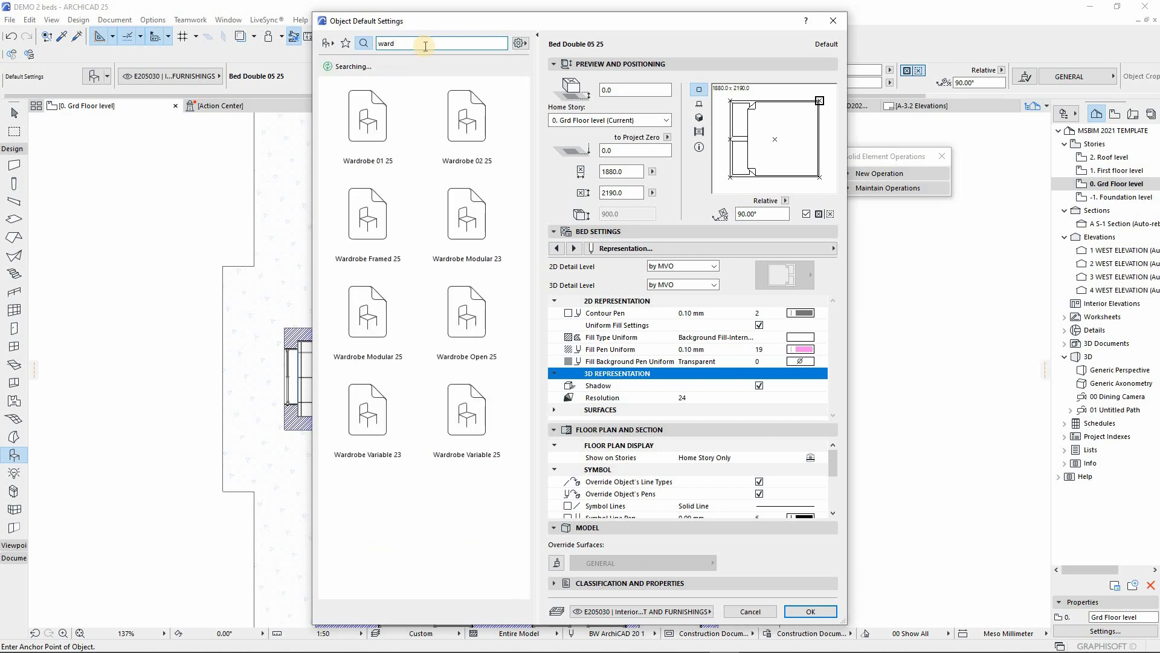
{"action": "left_click", "coordinate": [459, 144]}
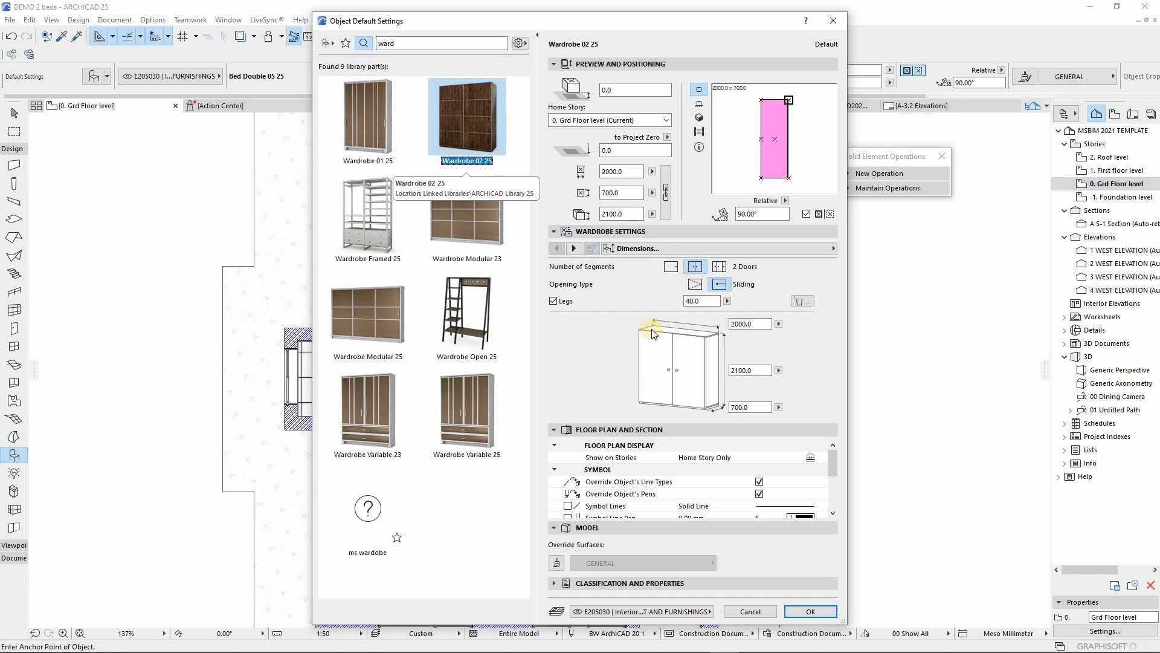
Set the wardrobe to three door segments, keep the Solid Box legs and choose the Four Paneled panel style
{"action": "left_click", "coordinate": [719, 266]}
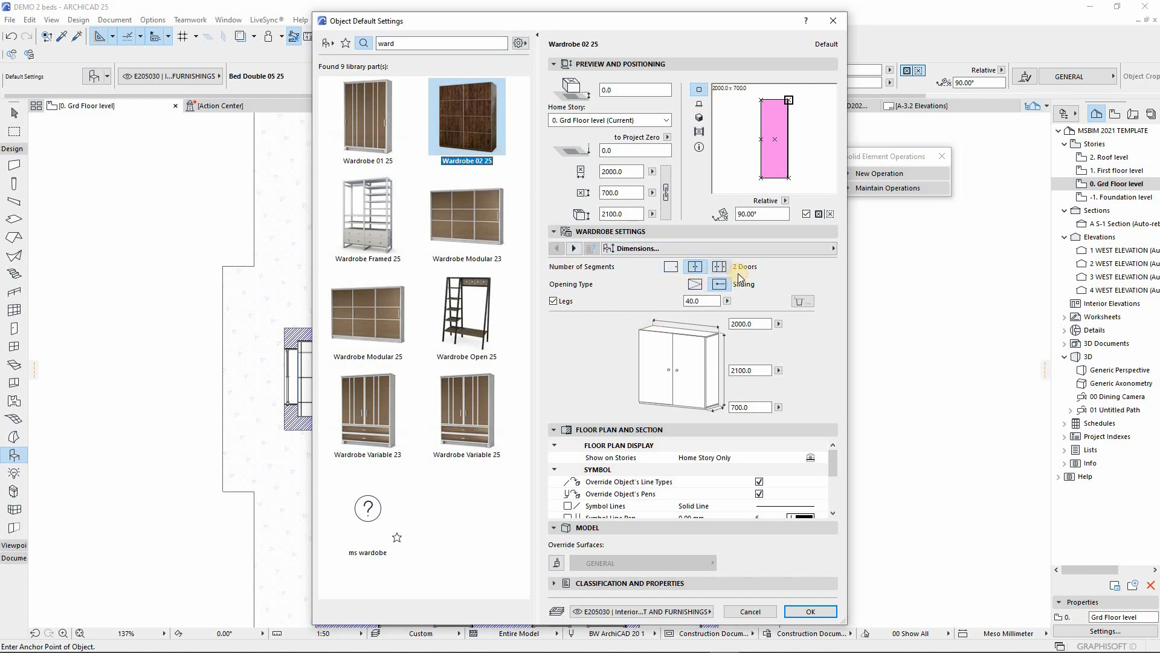
{"action": "left_click", "coordinate": [574, 248]}
{"action": "left_click", "coordinate": [637, 315]}
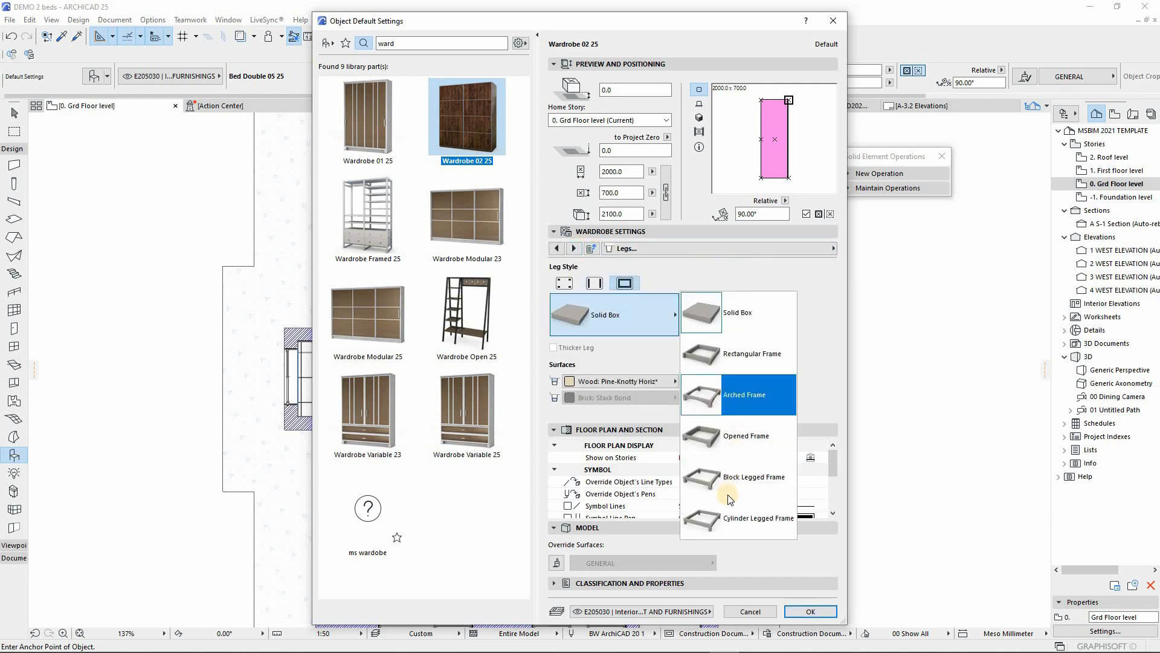
{"action": "left_click", "coordinate": [593, 260]}
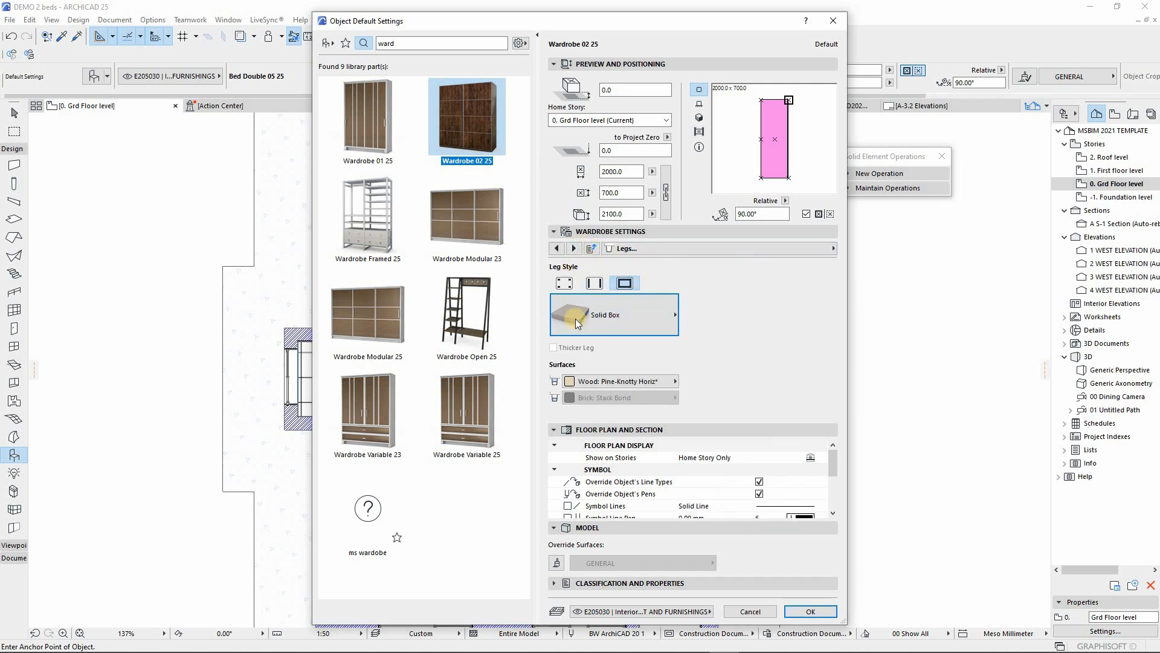
{"action": "left_click", "coordinate": [575, 248]}
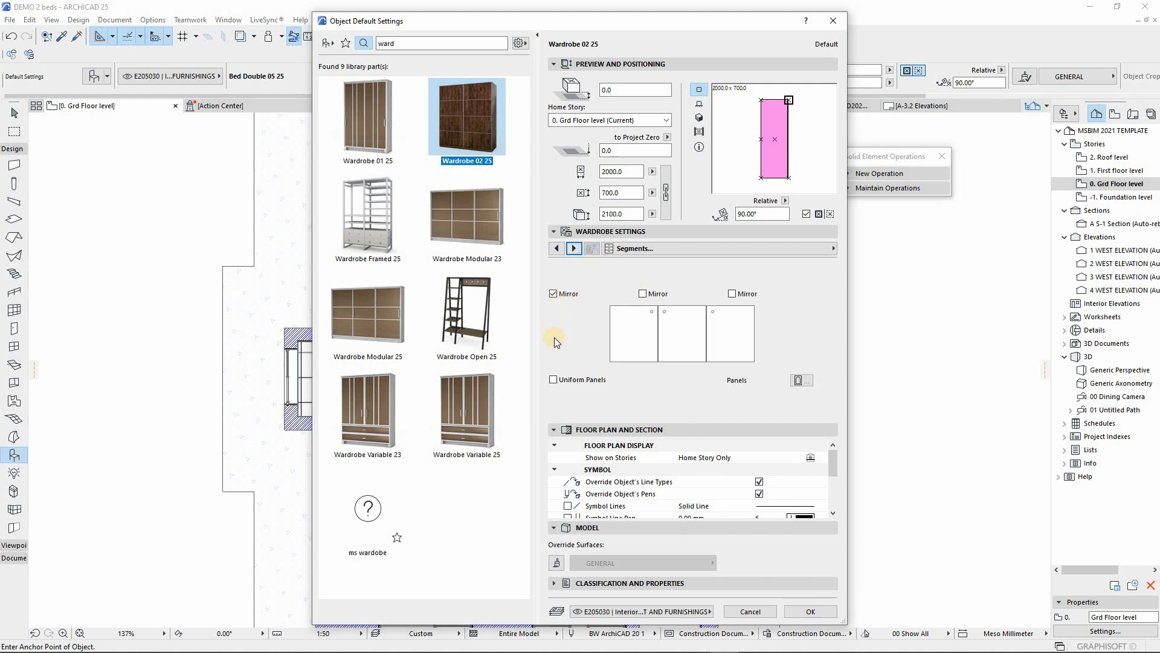
{"action": "left_click", "coordinate": [572, 248]}
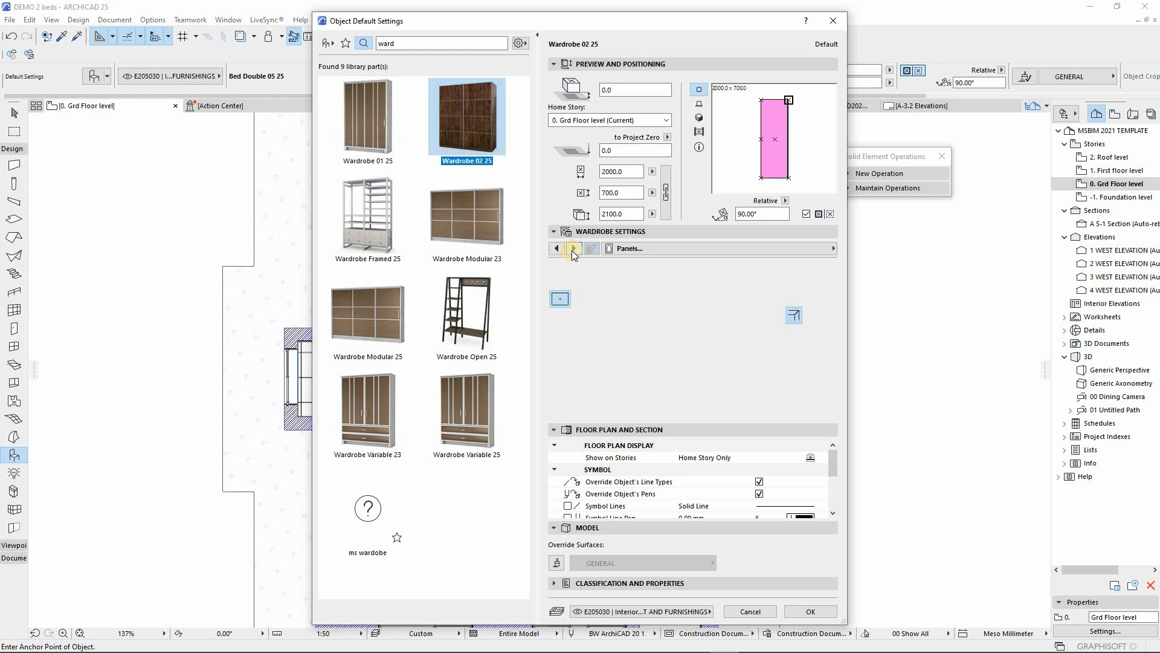
{"action": "left_click", "coordinate": [679, 335]}
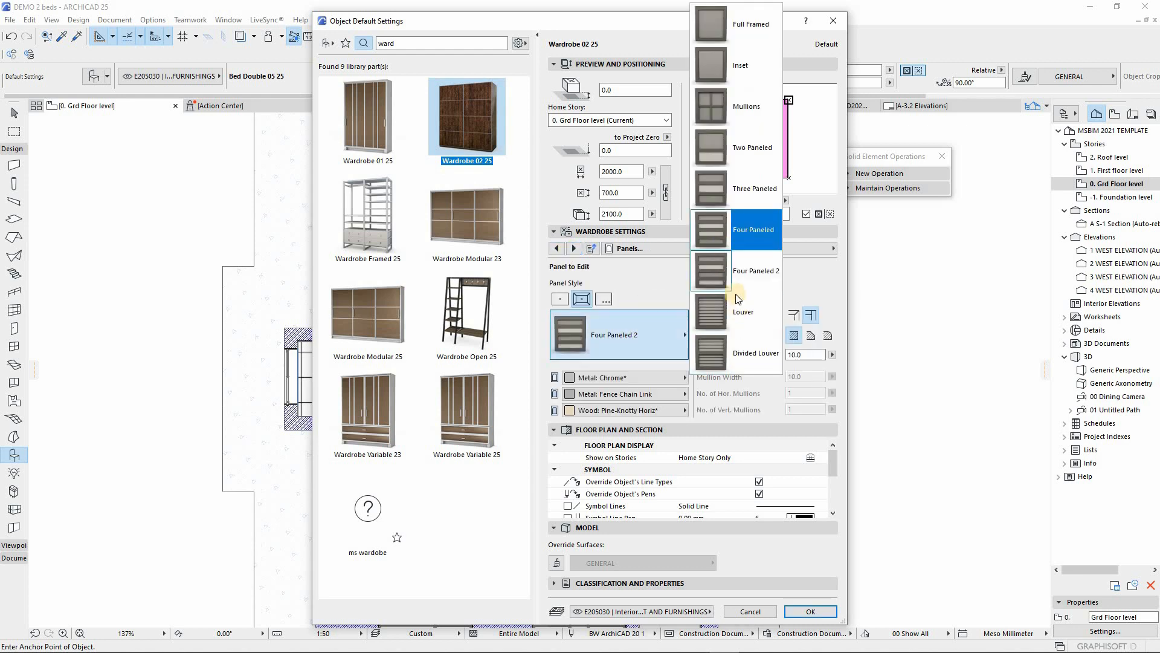
{"action": "left_click", "coordinate": [735, 226]}
Make the wardrobe's 2D fill background pen transparent, set its contour pen to gray 0.10 mm pen 2 and accept the settings
{"action": "left_click", "coordinate": [575, 247]}
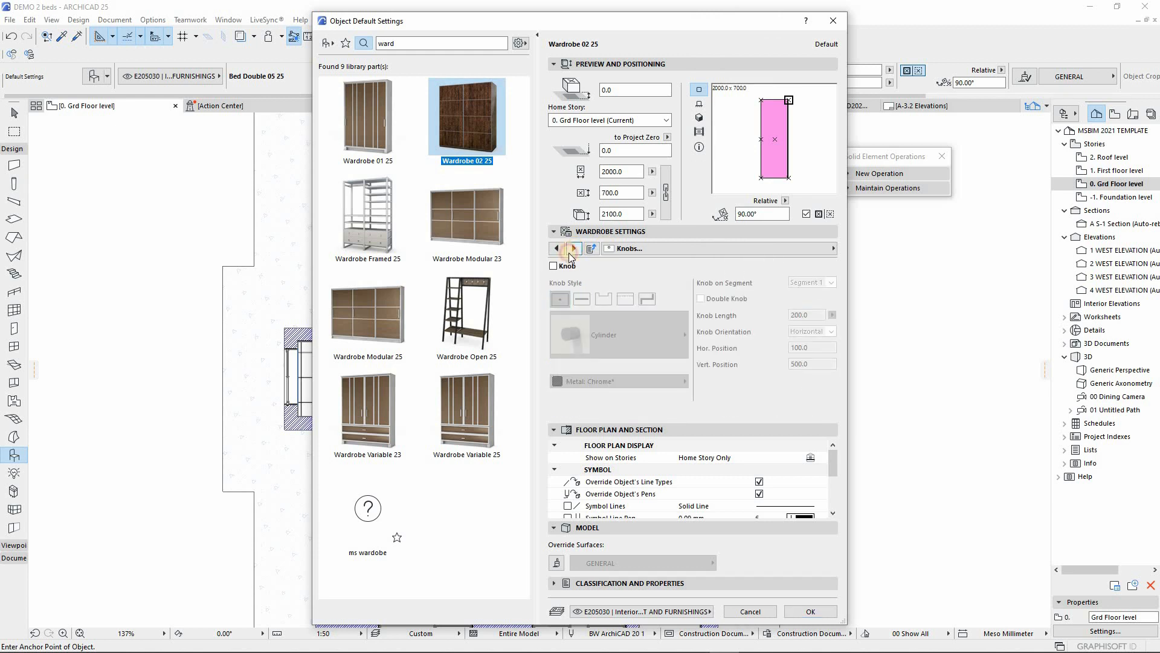
{"action": "left_click", "coordinate": [570, 249]}
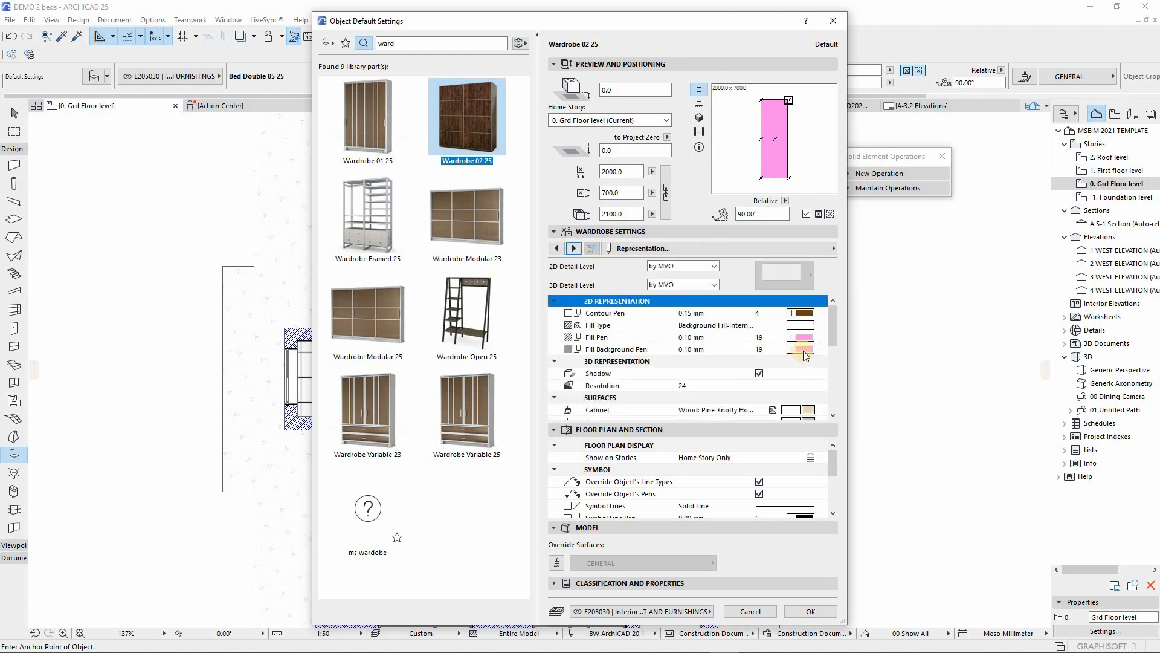
{"action": "left_click", "coordinate": [803, 350]}
{"action": "left_click", "coordinate": [996, 479]}
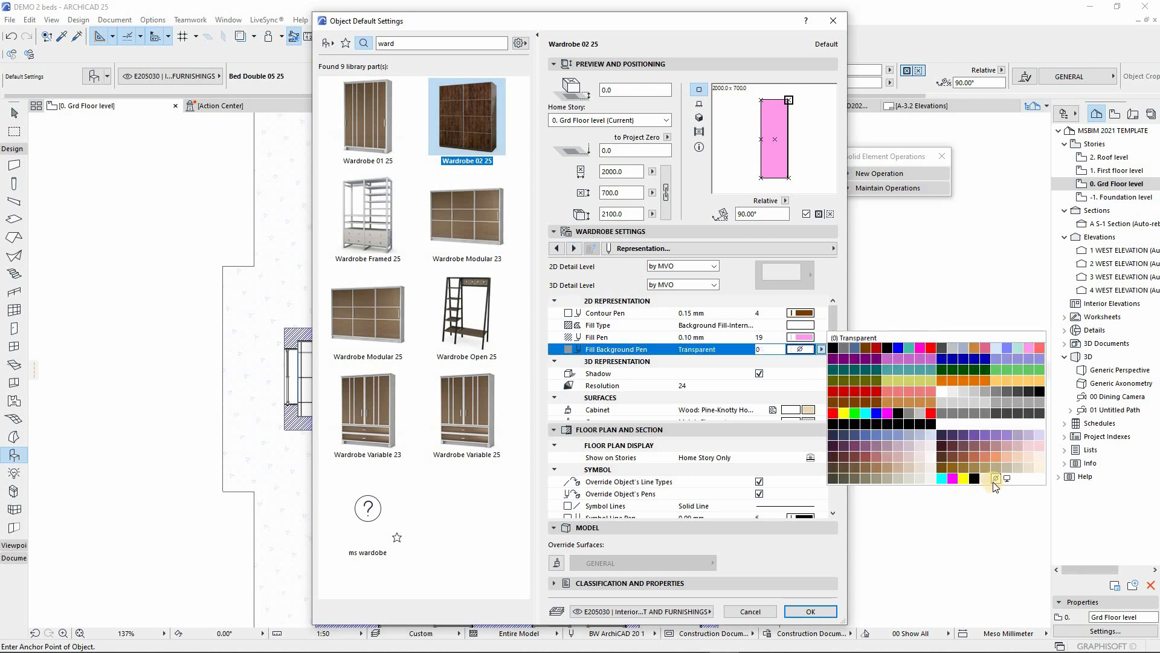
{"action": "left_click", "coordinate": [804, 313]}
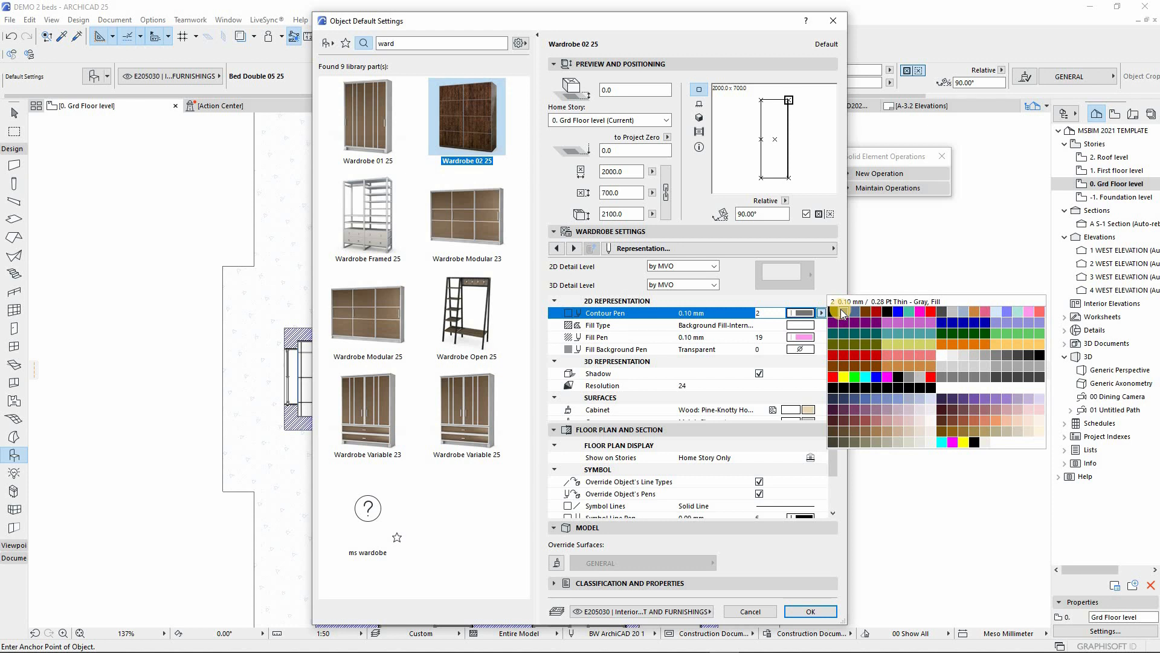
{"action": "left_click", "coordinate": [807, 611]}
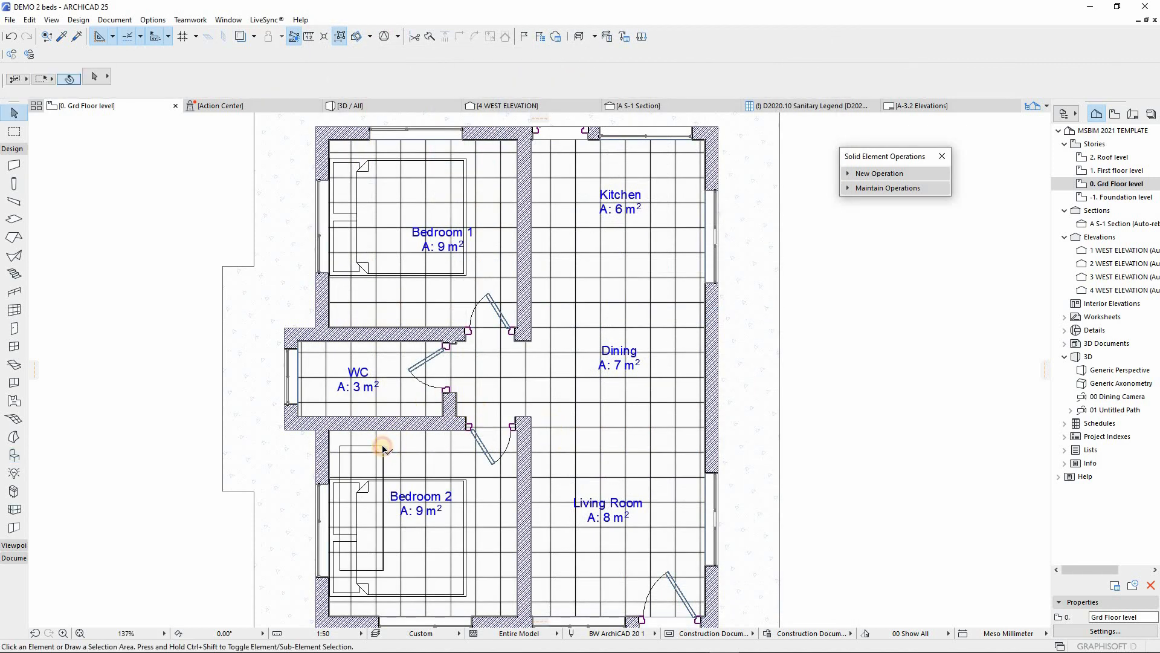
Place the wardrobe in Bedroom 2 and rotate it 90° clockwise so that it runs parallel to the WC wall
{"action": "left_click", "coordinate": [382, 448]}
{"action": "key", "text": "ctrl+e"}
{"action": "left_click", "coordinate": [341, 508]}
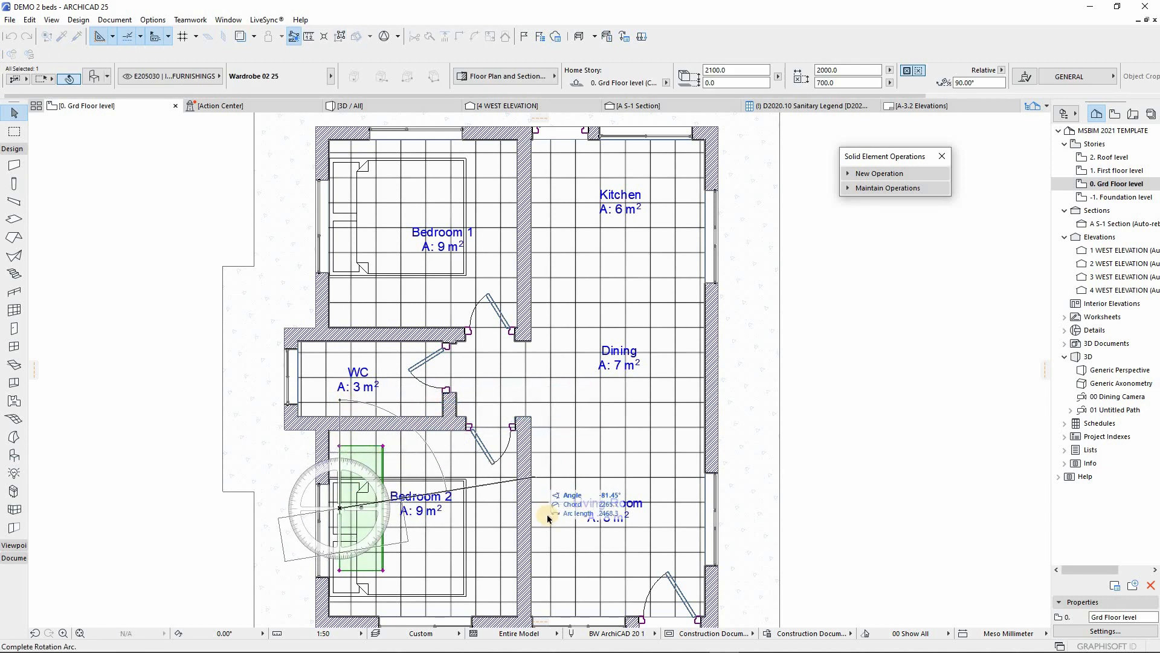
{"action": "left_click", "coordinate": [552, 512]}
{"action": "left_click", "coordinate": [352, 530]}
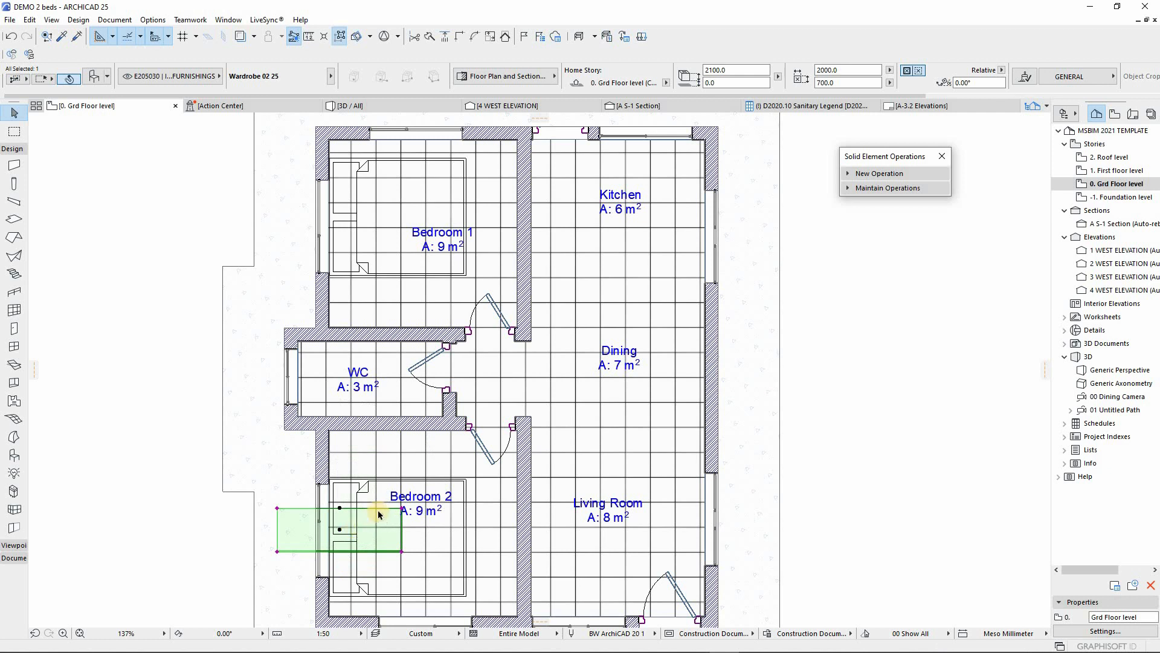
Move the wardrobe by its upper-left corner into the Bedroom 2 corner between the outer wall and the WC wall
{"action": "key", "text": "ctrl+d"}
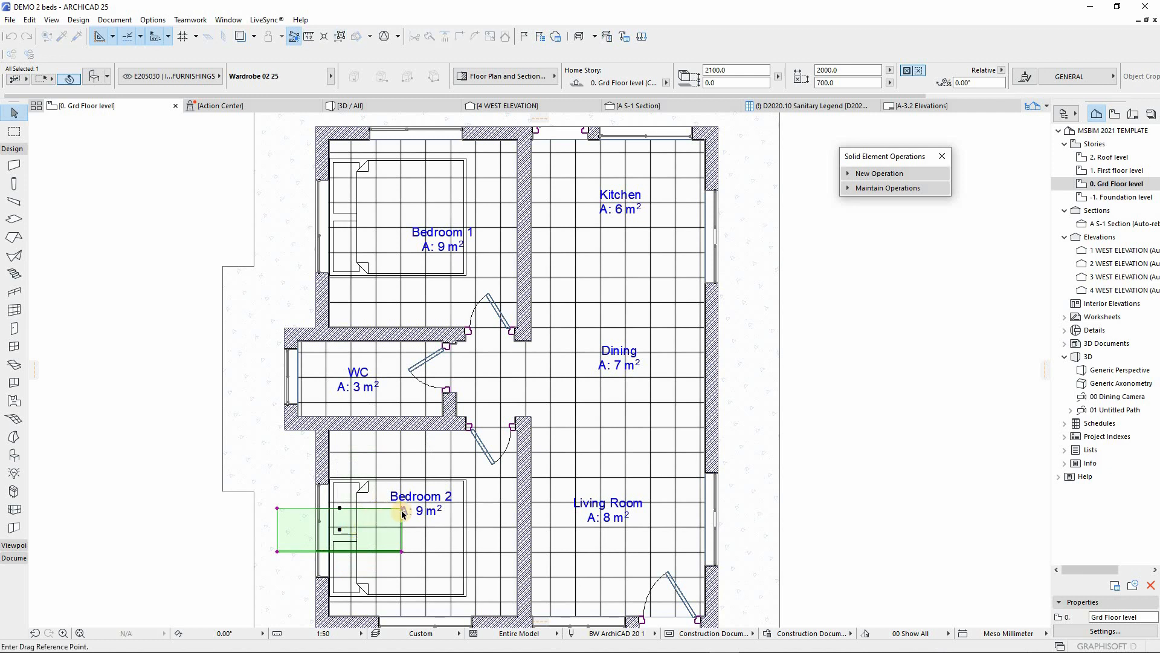
{"action": "left_click", "coordinate": [277, 507]}
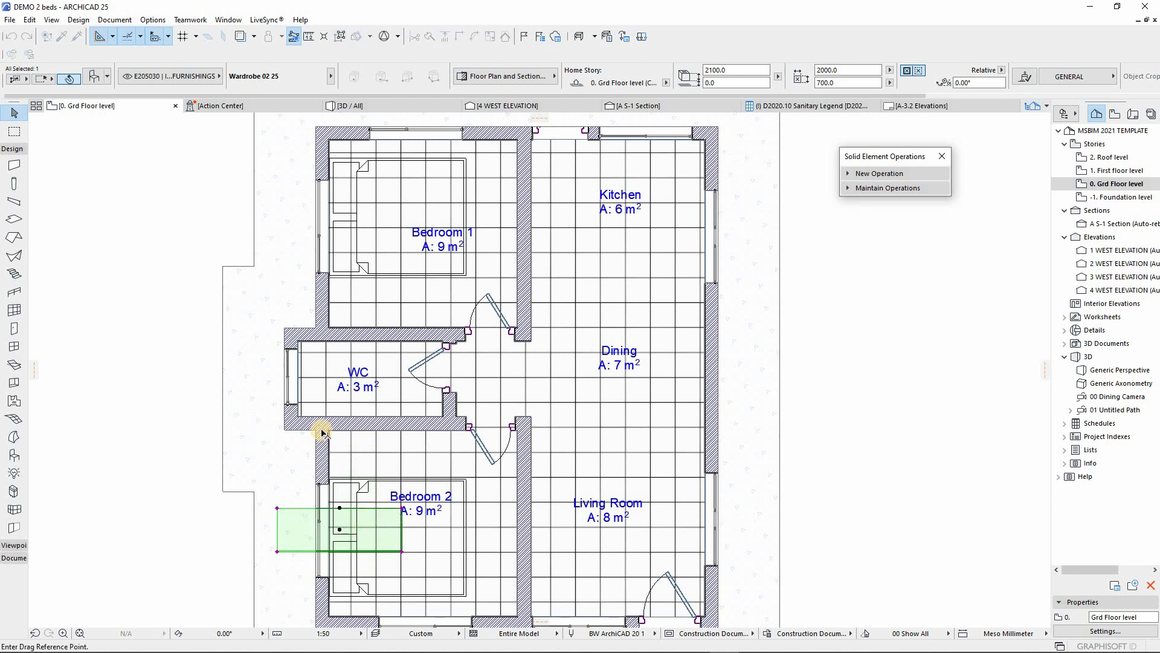
{"action": "left_click", "coordinate": [395, 447]}
{"action": "scroll", "coordinate": [454, 474], "scroll_direction": "up", "scroll_amount": 4}
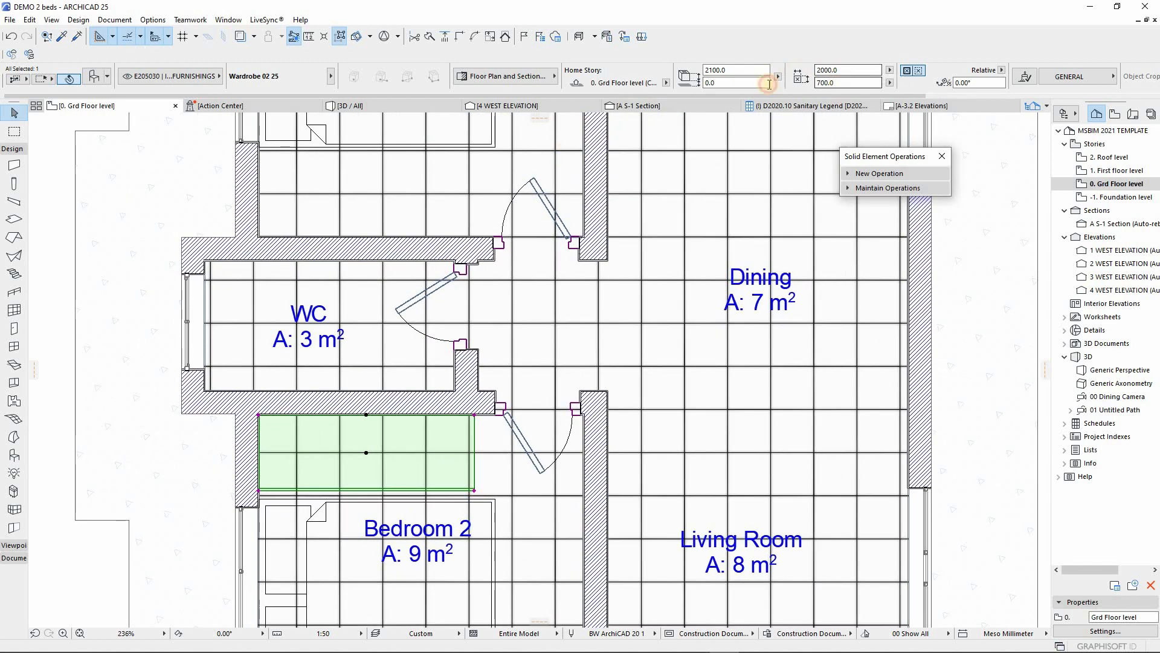
Set the Bedroom 2 wardrobe's depth to 600 mm and move it back against the WC wall
{"action": "type", "text": "600"}
{"action": "key", "text": "Return"}
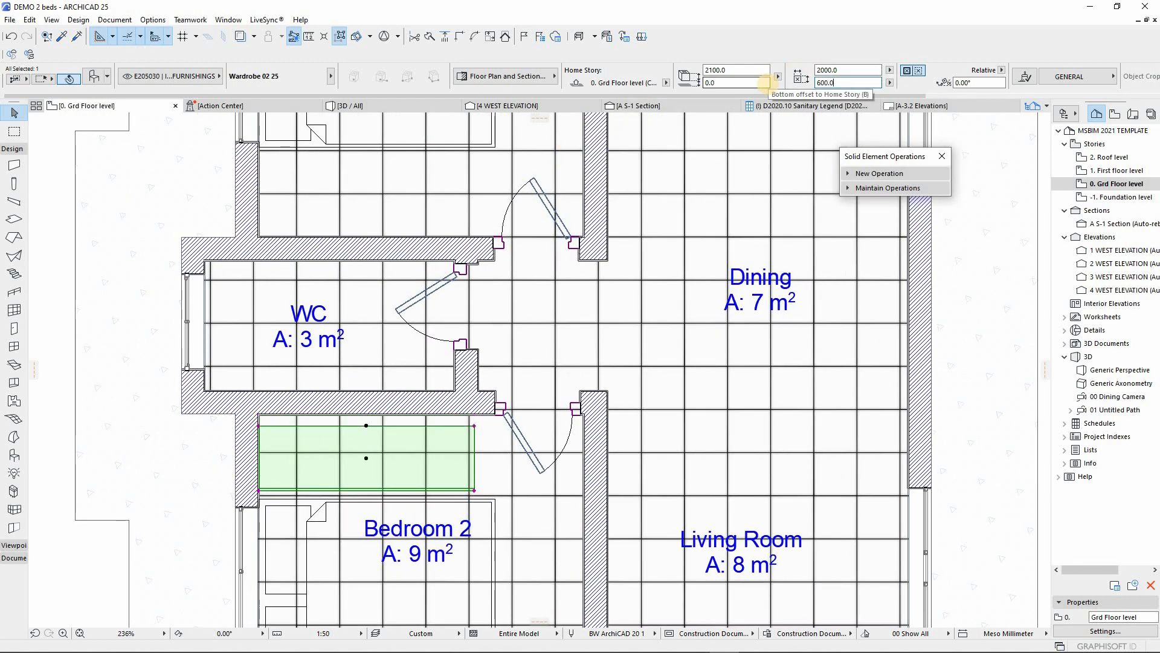
{"action": "key", "text": "ctrl+d"}
{"action": "scroll", "coordinate": [231, 422], "scroll_direction": "up", "scroll_amount": 3}
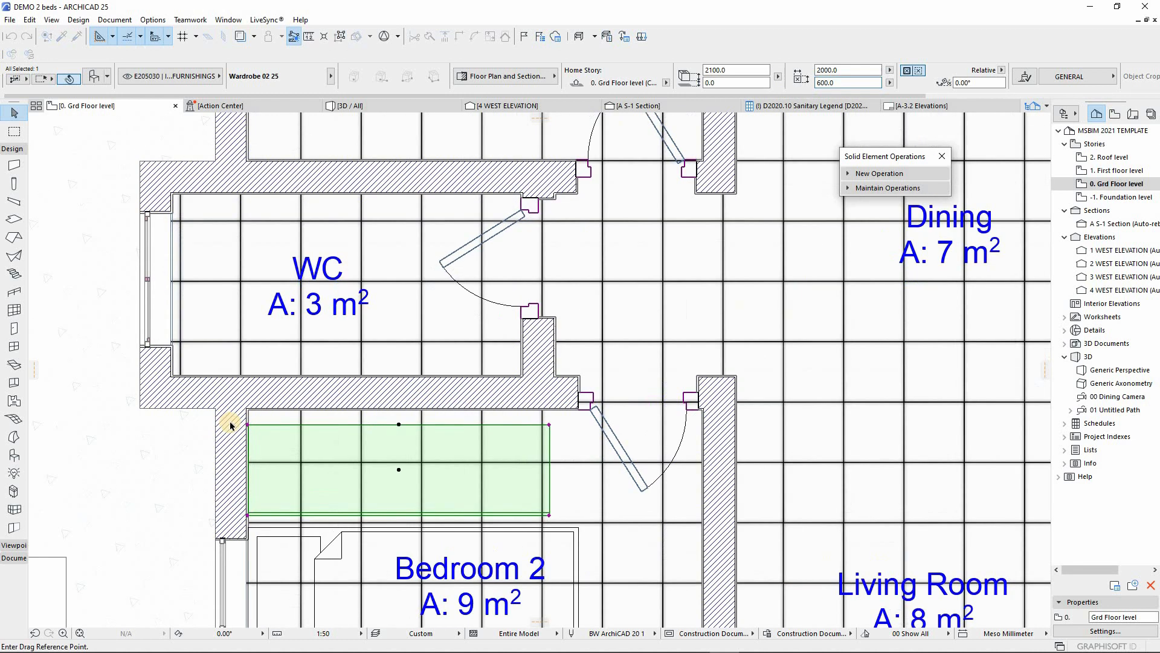
{"action": "left_click", "coordinate": [229, 423]}
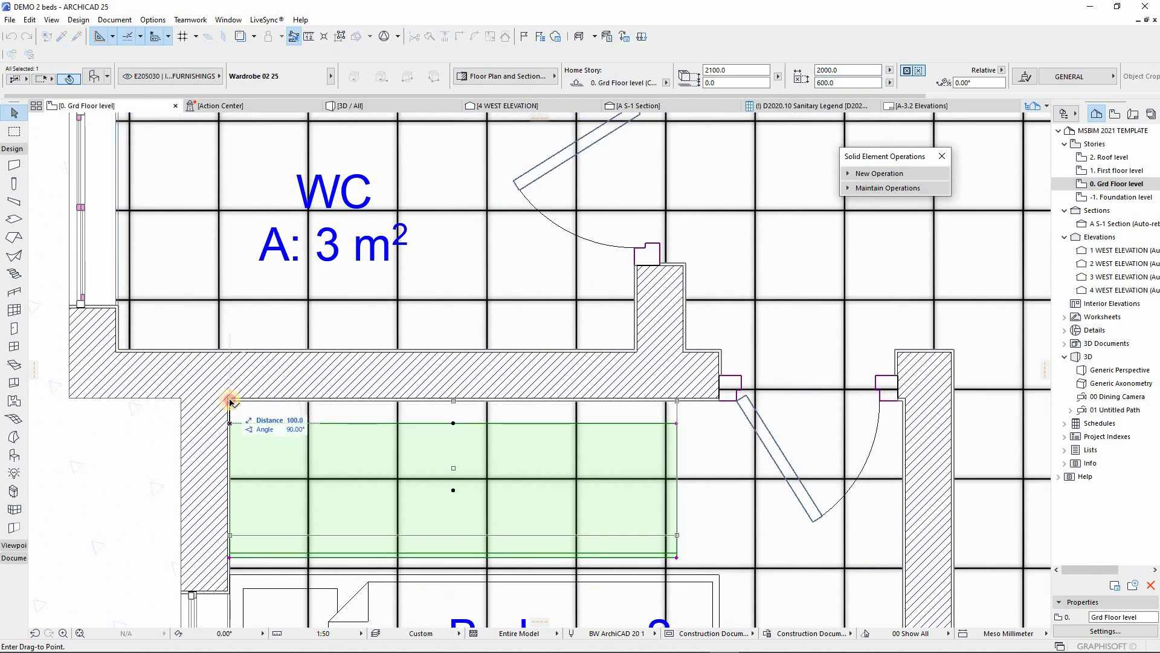
{"action": "left_click", "coordinate": [230, 399]}
Replace the double bed in Bedroom 2 with Bed 04 25 from the Beds 25 library folder
{"action": "scroll", "coordinate": [230, 365], "scroll_direction": "down", "scroll_amount": 2}
{"action": "scroll", "coordinate": [284, 532], "scroll_direction": "down", "scroll_amount": 3}
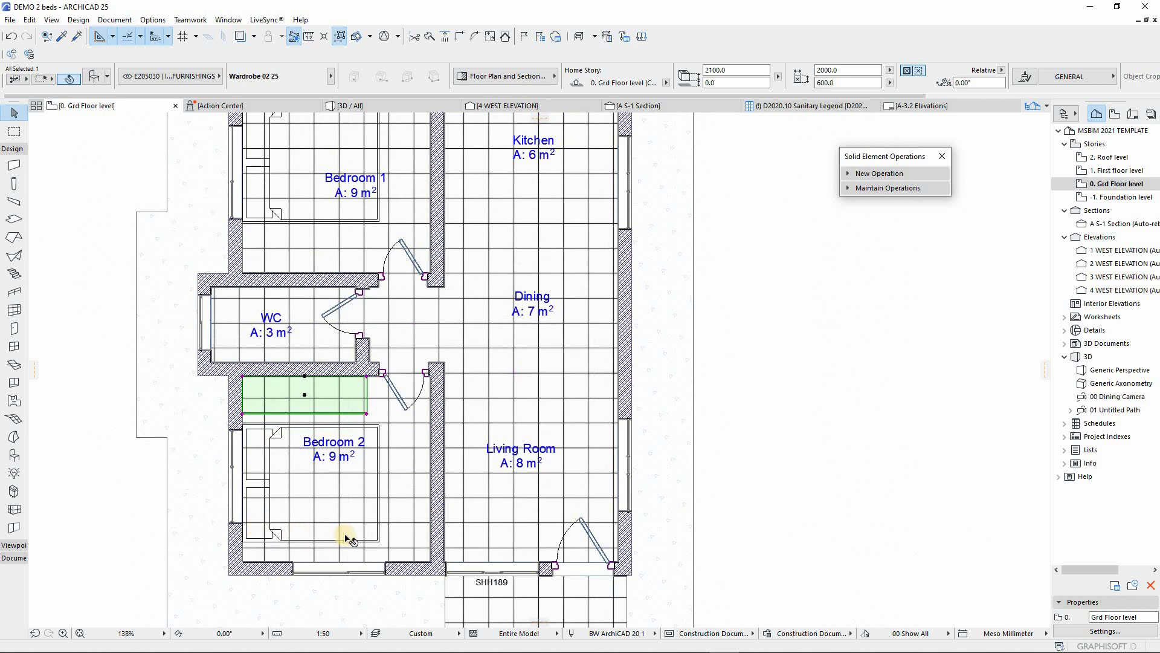
{"action": "scroll", "coordinate": [339, 520], "scroll_direction": "up", "scroll_amount": 2}
{"action": "left_click", "coordinate": [371, 536]}
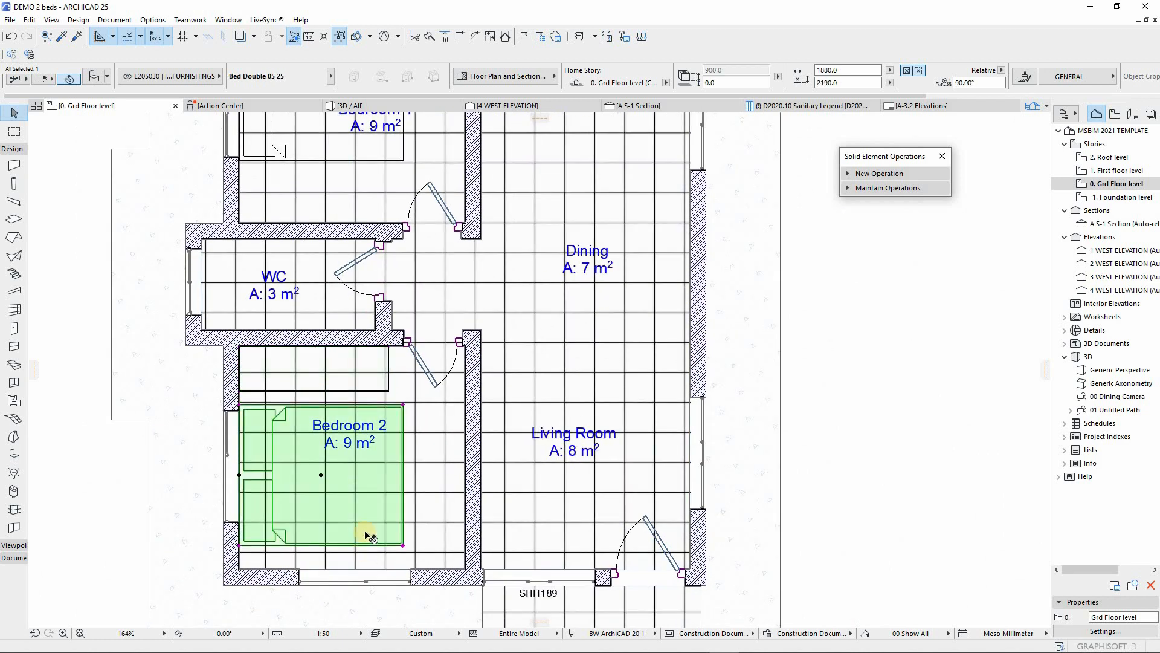
{"action": "left_click", "coordinate": [95, 77]}
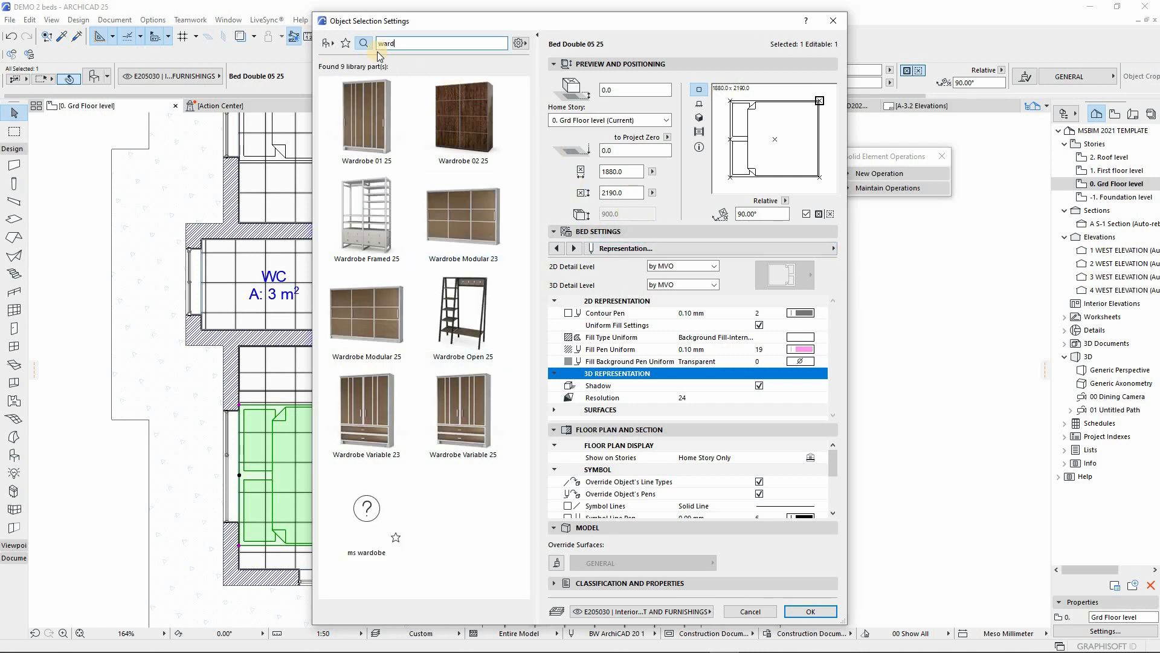
{"action": "left_click", "coordinate": [323, 42]}
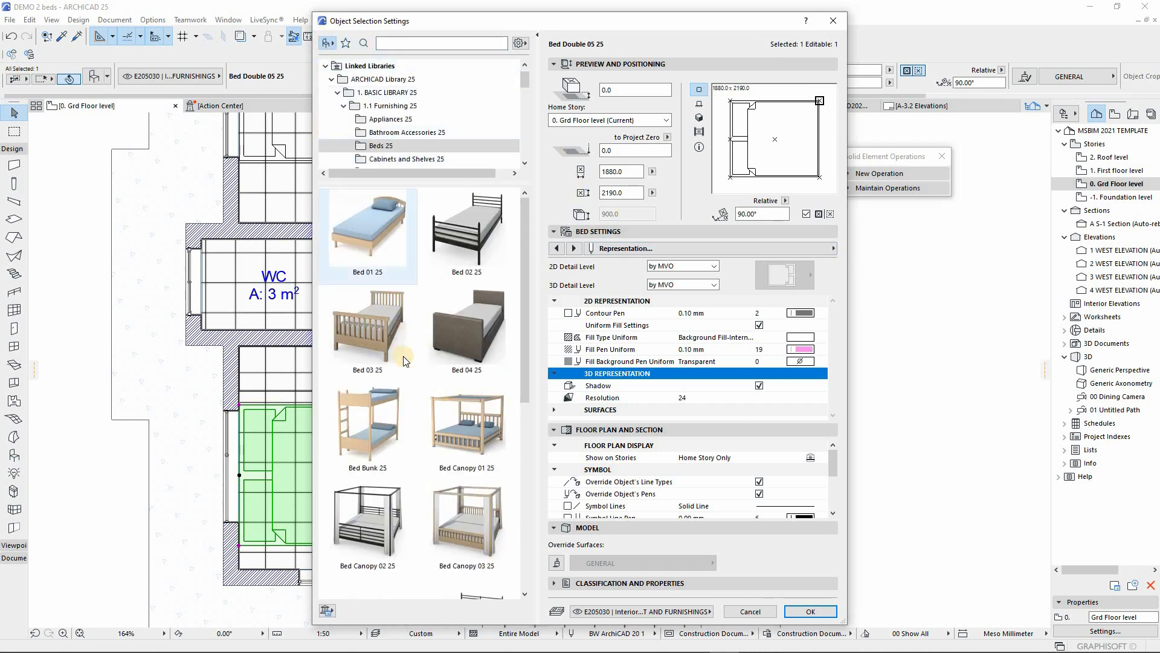
{"action": "scroll", "coordinate": [404, 382], "scroll_direction": "down", "scroll_amount": 2}
{"action": "scroll", "coordinate": [404, 387], "scroll_direction": "down", "scroll_amount": 5}
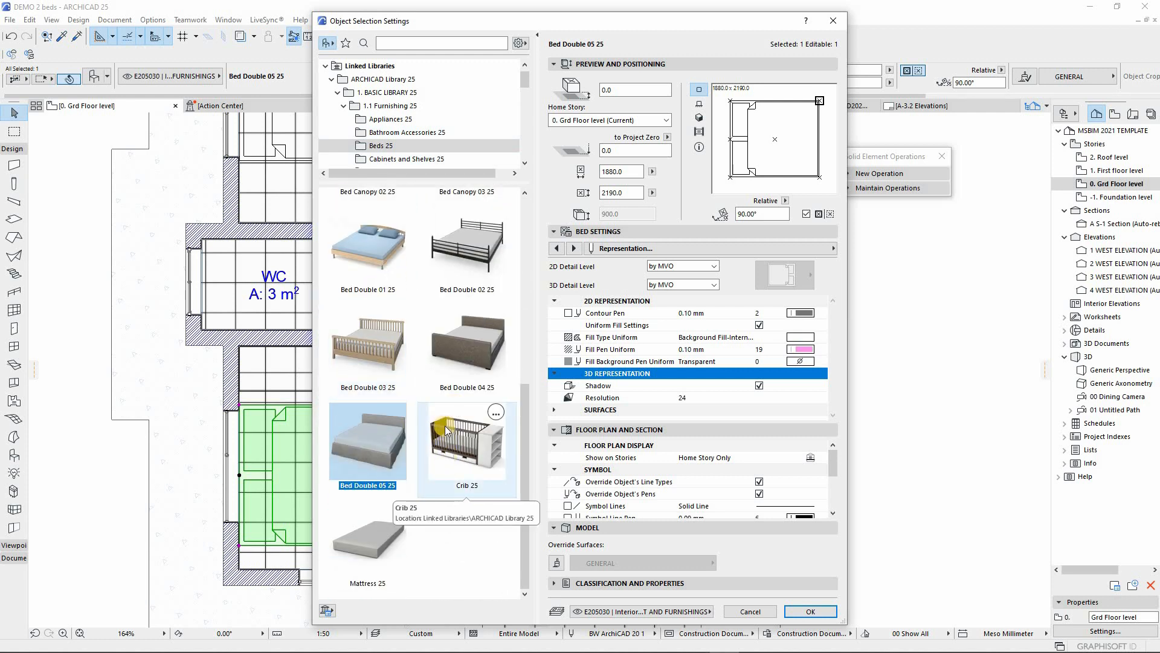
{"action": "scroll", "coordinate": [460, 393], "scroll_direction": "up", "scroll_amount": 4}
{"action": "scroll", "coordinate": [462, 392], "scroll_direction": "up", "scroll_amount": 4}
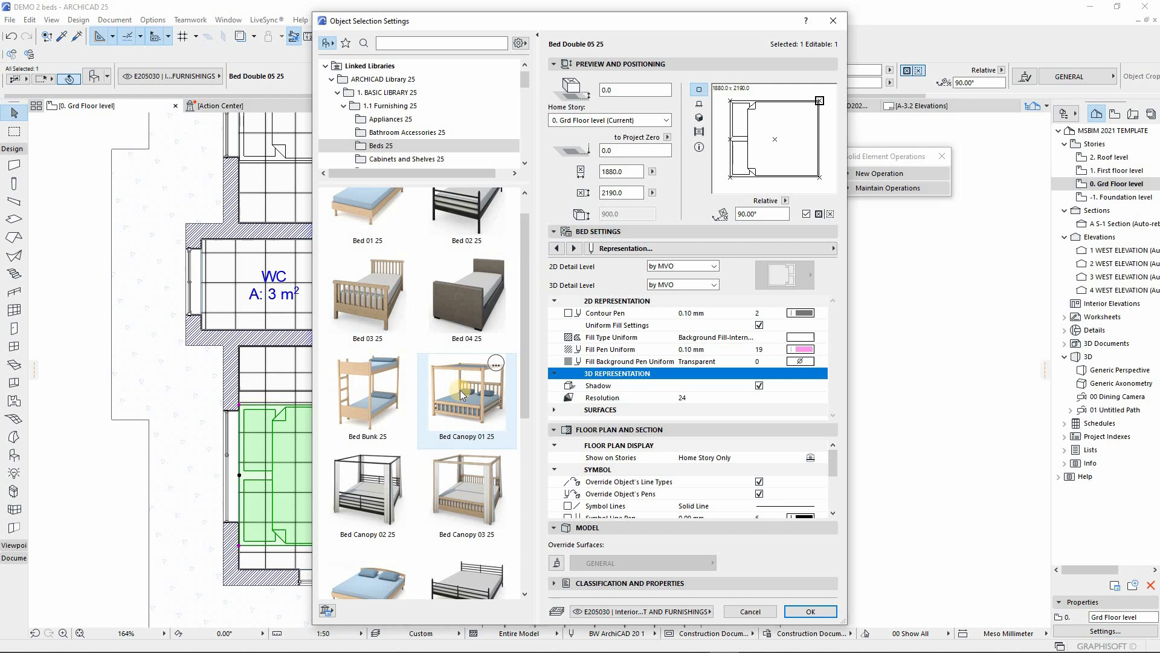
{"action": "left_click", "coordinate": [356, 222]}
{"action": "left_click", "coordinate": [463, 233]}
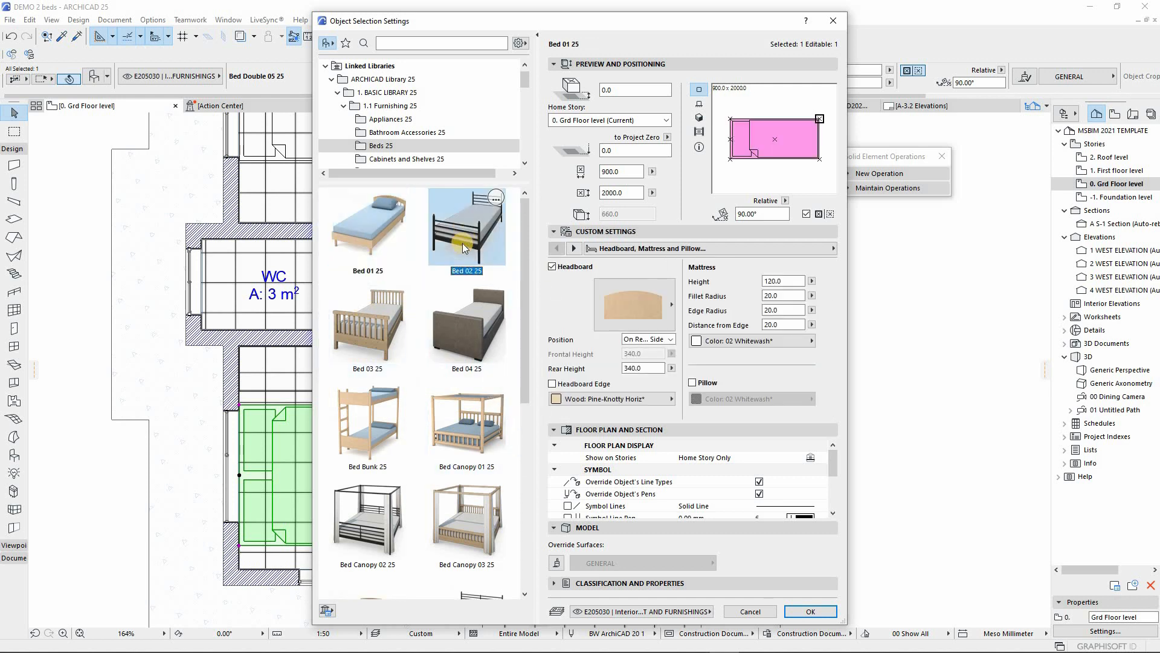
{"action": "left_click", "coordinate": [467, 313]}
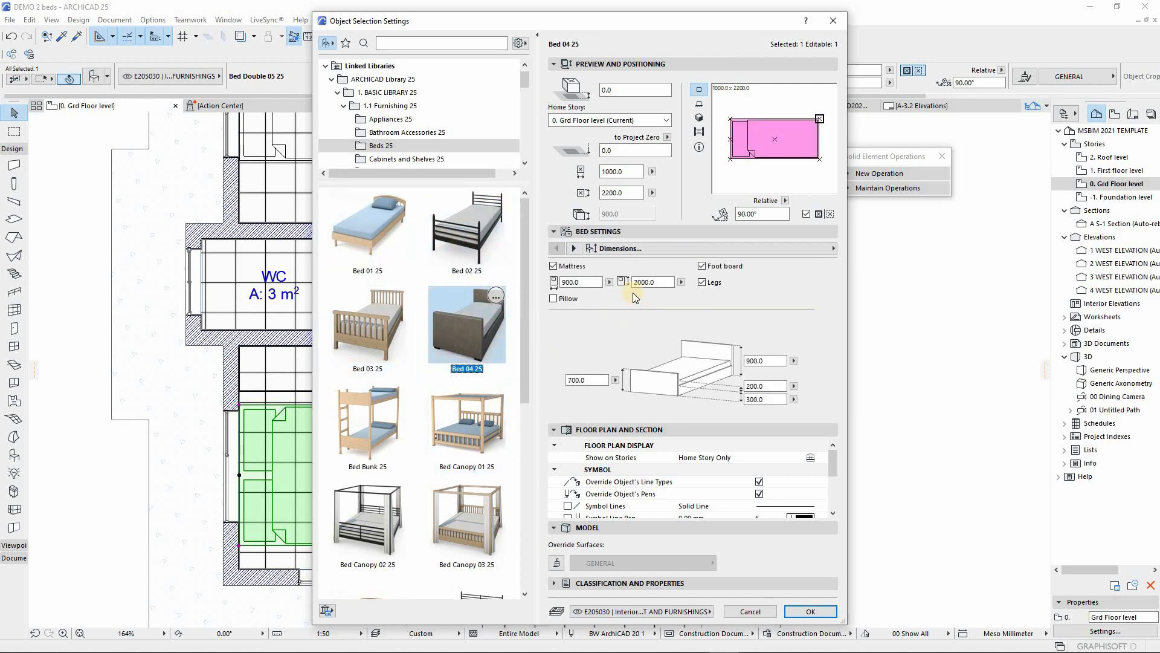
Turn on Uniform Fill Settings for the bed, make its fill background pen transparent, change its contour pen and accept the settings
{"action": "left_click", "coordinate": [574, 248]}
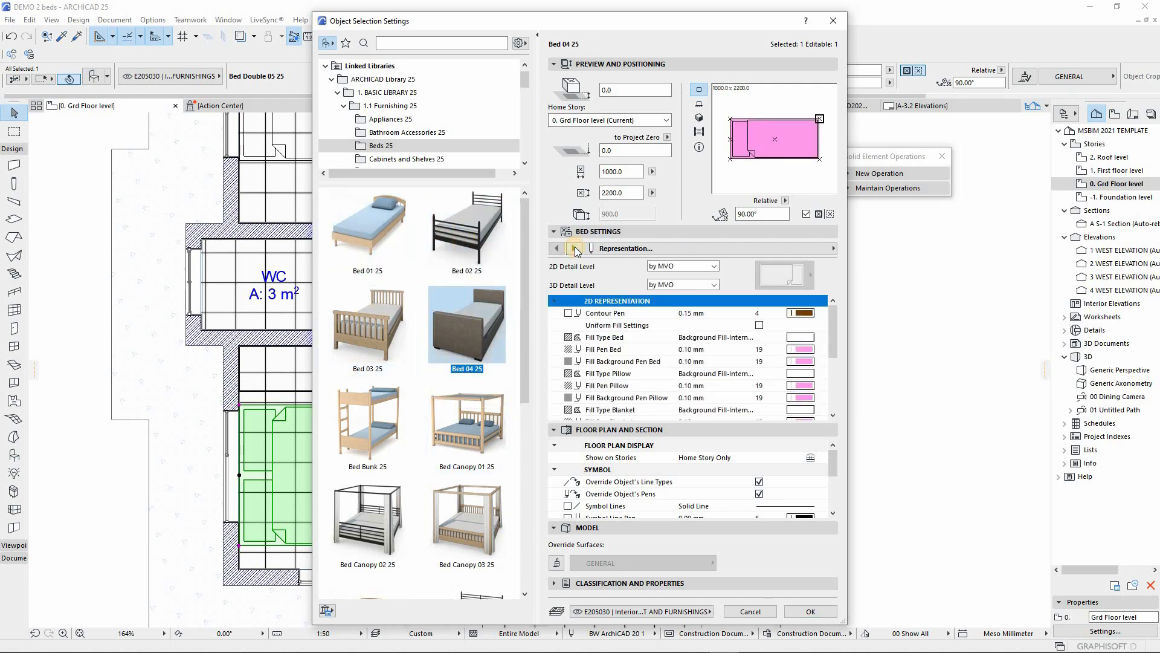
{"action": "left_click", "coordinate": [759, 325]}
{"action": "left_click", "coordinate": [804, 361]}
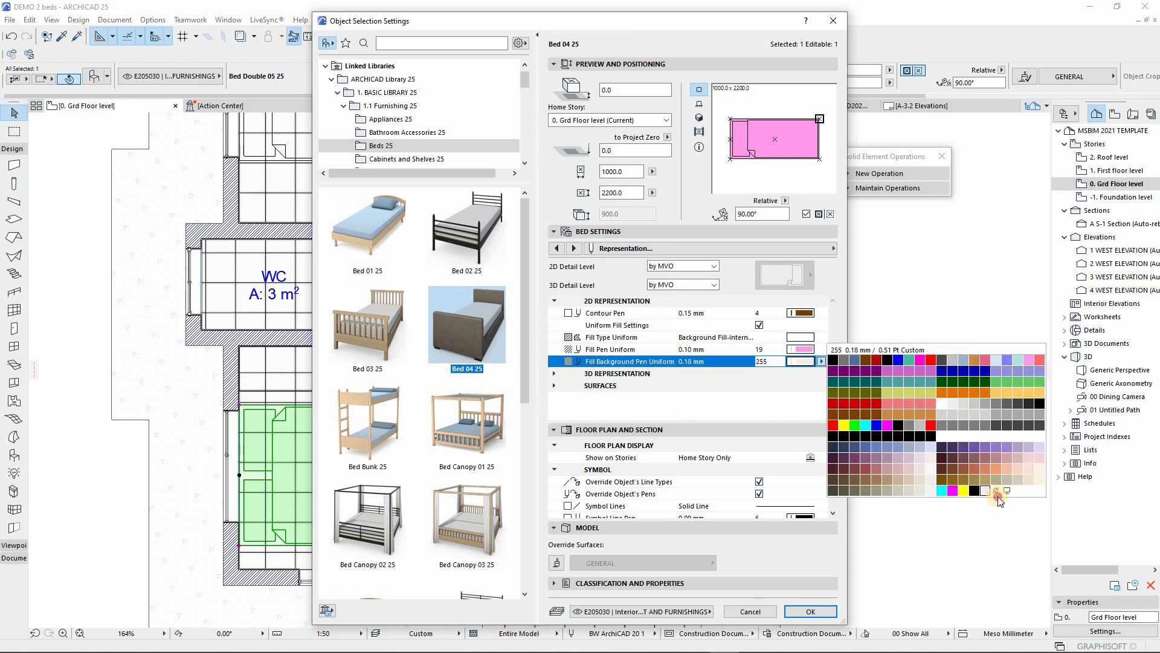
{"action": "left_click", "coordinate": [997, 492]}
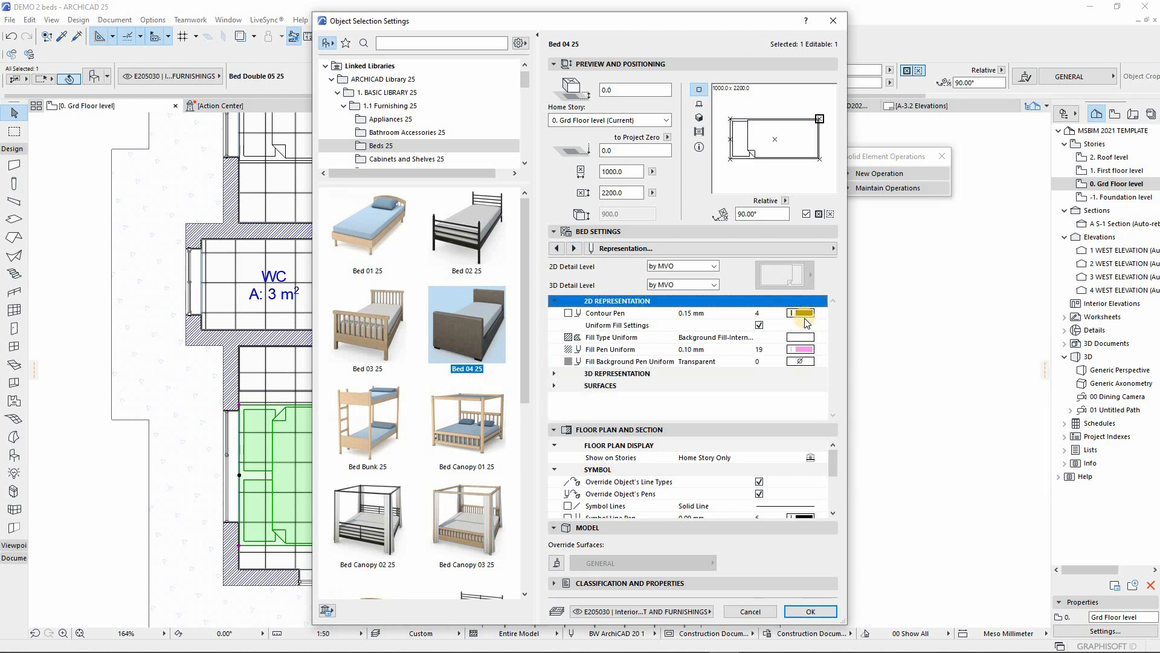
{"action": "left_click", "coordinate": [803, 318]}
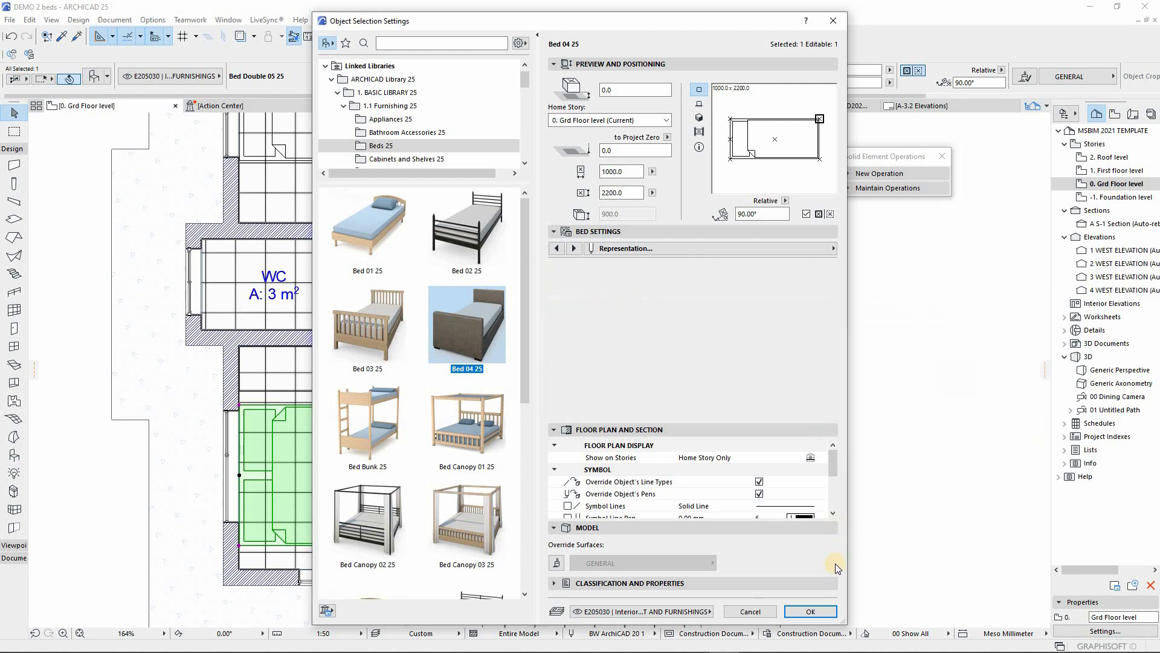
{"action": "left_click", "coordinate": [810, 612]}
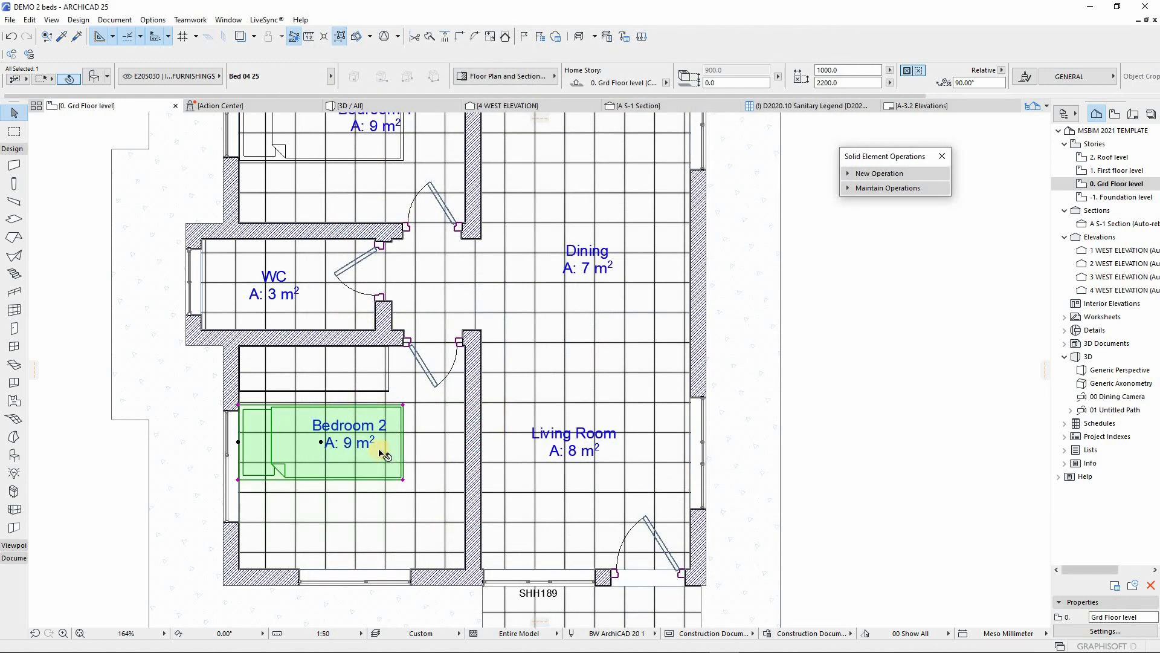
Move the single bed in Bedroom 2 away from the wardrobe, keeping its head against the window wall, and deselect it
{"action": "left_click_drag", "start_coordinate": [370, 446], "coordinate": [365, 478]}
{"action": "scroll", "coordinate": [256, 517], "scroll_direction": "up", "scroll_amount": 3}
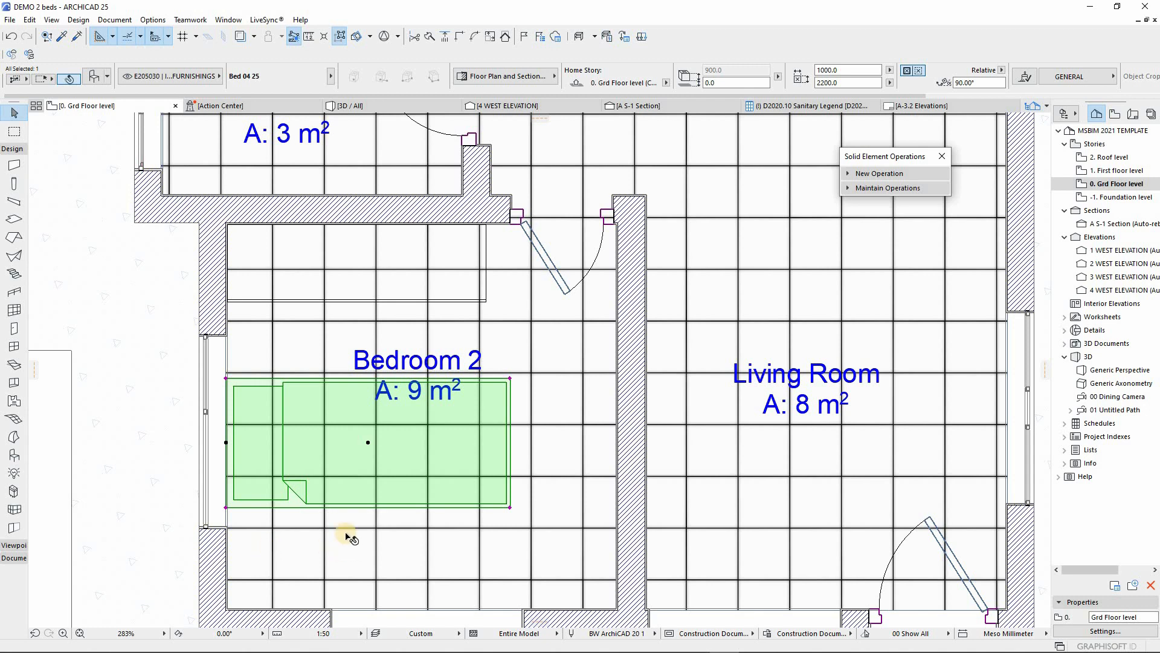
{"action": "scroll", "coordinate": [371, 446], "scroll_direction": "down", "scroll_amount": 3}
{"action": "scroll", "coordinate": [379, 491], "scroll_direction": "up", "scroll_amount": 1}
{"action": "key", "text": "Escape"}
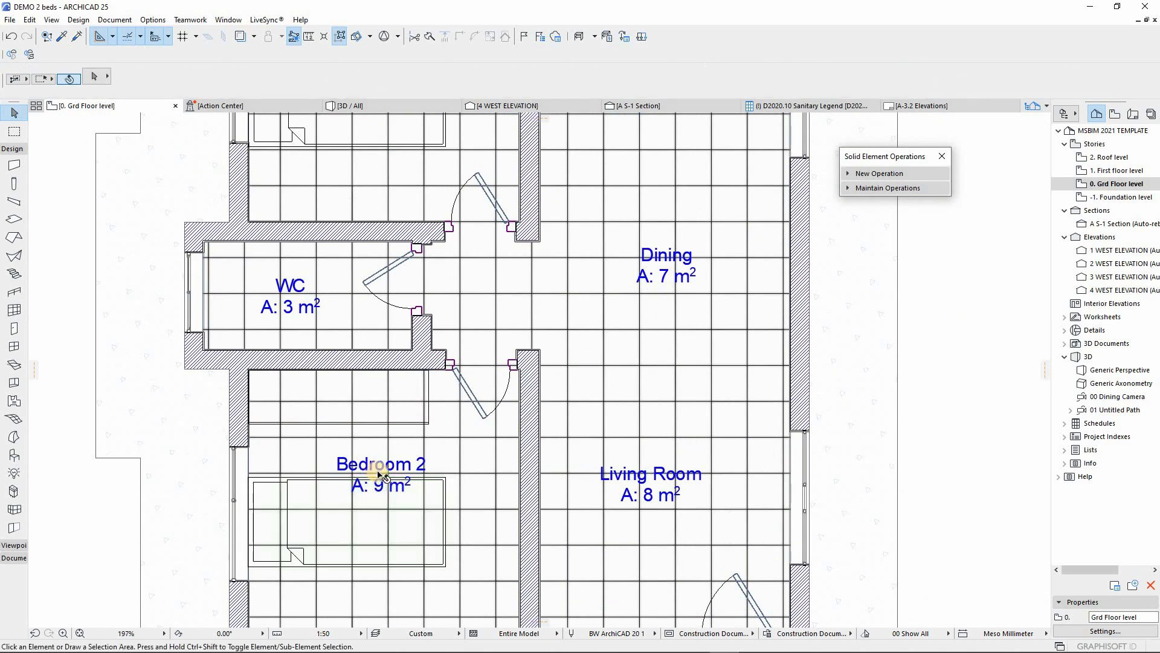
Move the Bedroom 2 zone label straight down so that it sits over the middle of the single bed
{"action": "scroll", "coordinate": [360, 428], "scroll_direction": "down", "scroll_amount": 2}
{"action": "scroll", "coordinate": [357, 450], "scroll_direction": "up", "scroll_amount": 5}
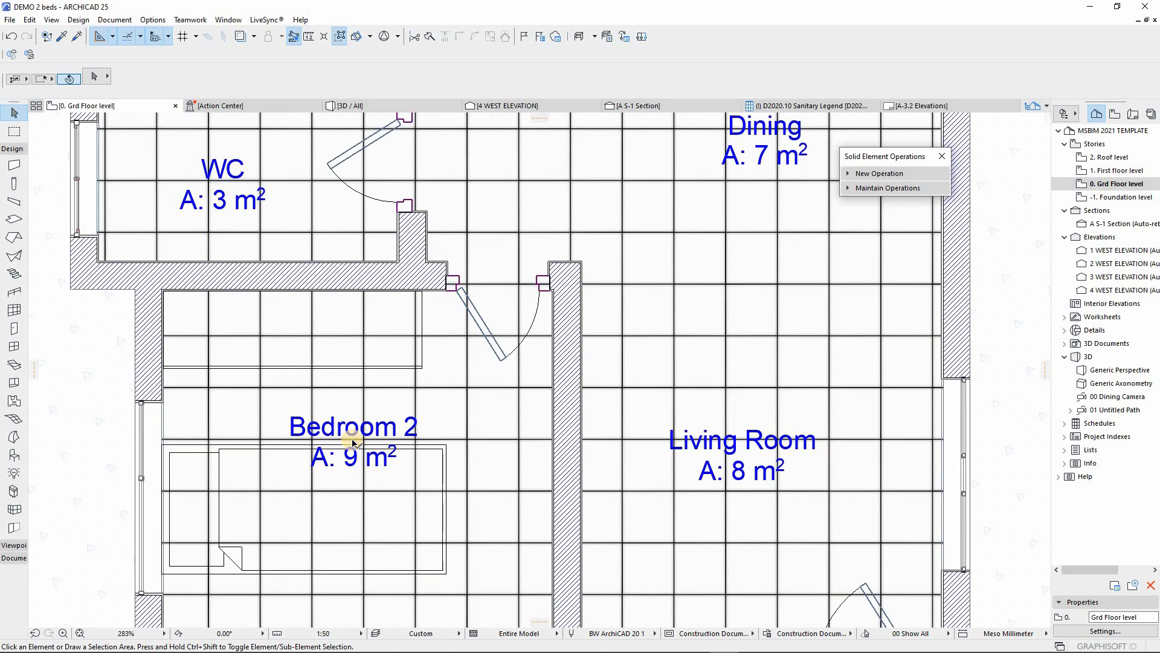
{"action": "left_click", "coordinate": [352, 446]}
{"action": "left_click", "coordinate": [354, 443]}
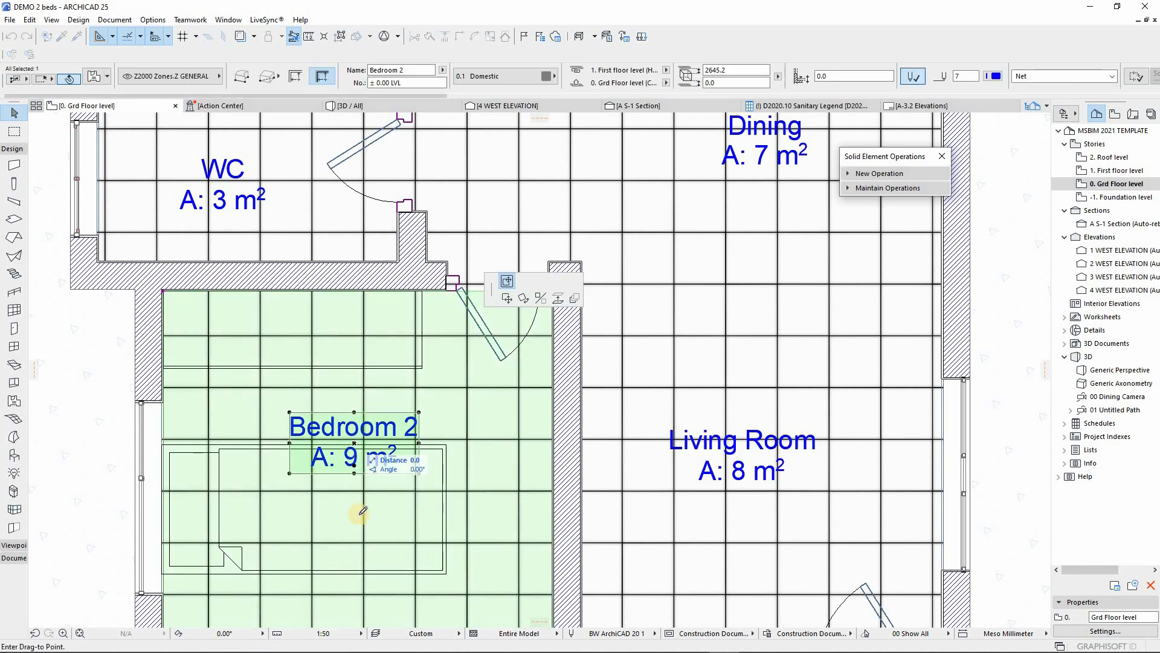
{"action": "left_click", "coordinate": [360, 508]}
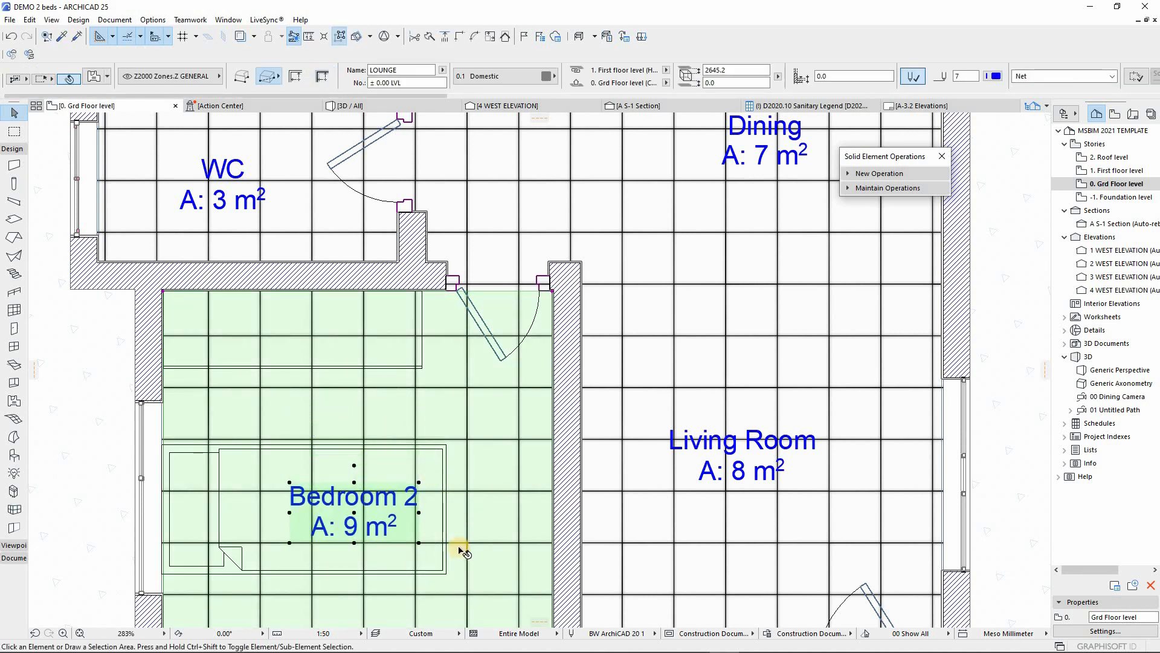
{"action": "key", "text": "Escape"}
Pick up the settings of the Bedroom 2 single bed and transfer them to the double bed in Bedroom 1
{"action": "scroll", "coordinate": [513, 482], "scroll_direction": "down", "scroll_amount": 2}
{"action": "scroll", "coordinate": [512, 481], "scroll_direction": "down", "scroll_amount": 5}
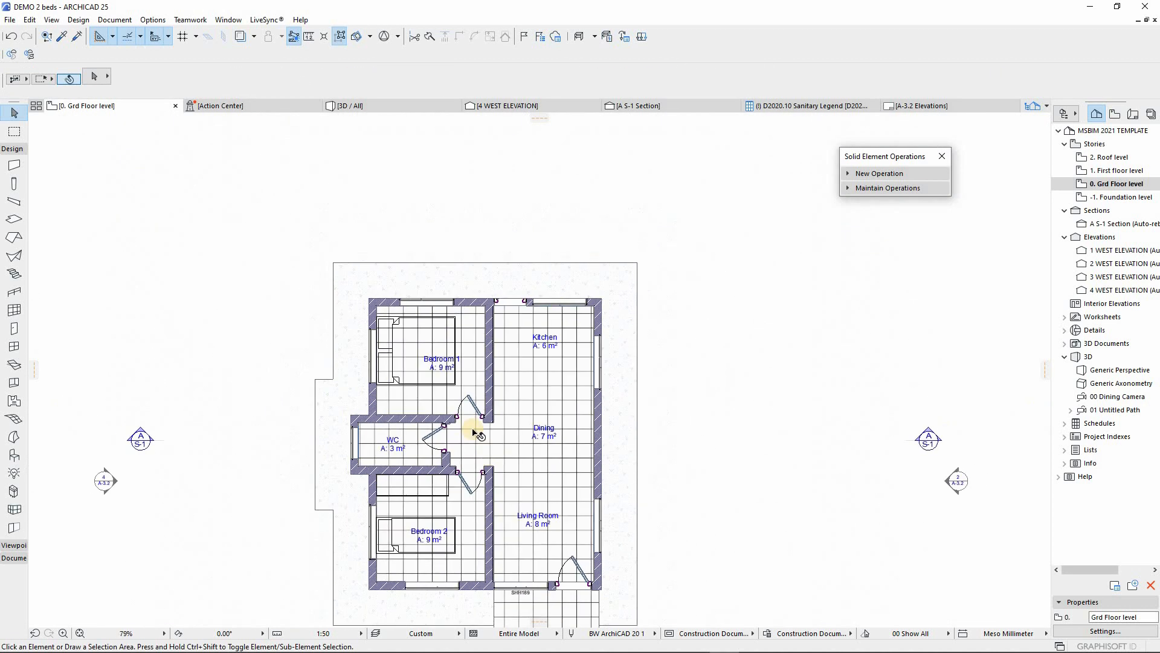
{"action": "left_click", "coordinate": [454, 514], "text": "alt"}
{"action": "left_click", "coordinate": [434, 334], "text": "ctrl+alt"}
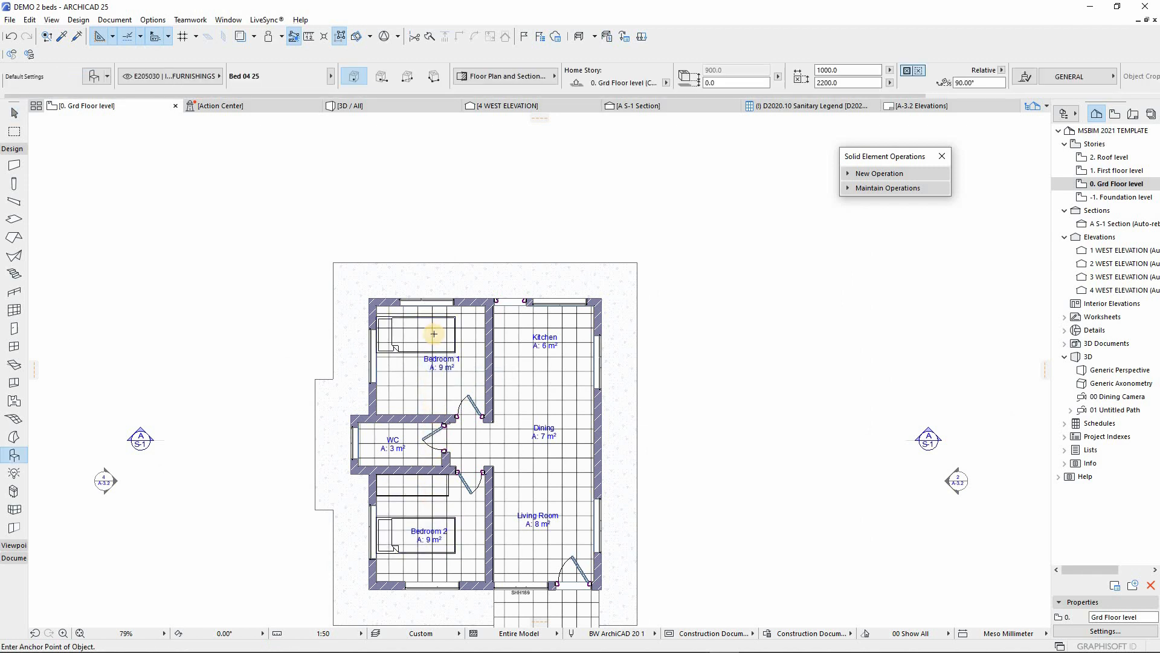
{"action": "scroll", "coordinate": [433, 334], "scroll_direction": "up", "scroll_amount": 2}
{"action": "scroll", "coordinate": [425, 339], "scroll_direction": "down", "scroll_amount": 2}
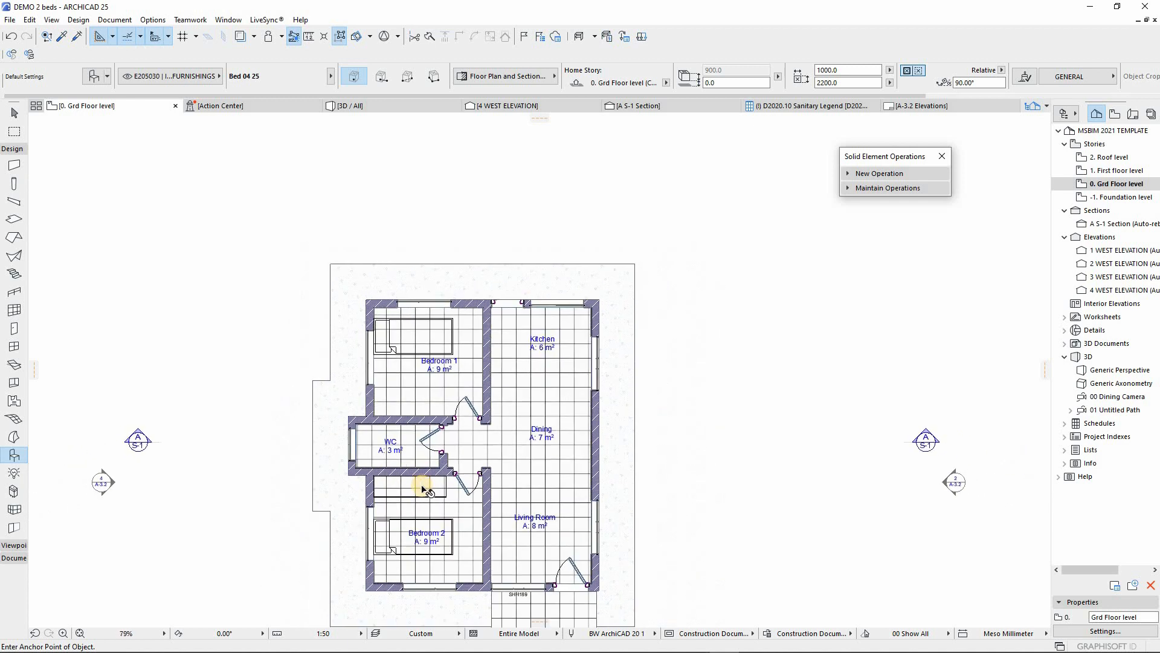
{"action": "key", "text": "Escape"}
Mirror a copy of the Bedroom 2 wardrobe into Bedroom 1 across a horizontal axis through the middle of the WC
{"action": "left_click", "coordinate": [428, 489]}
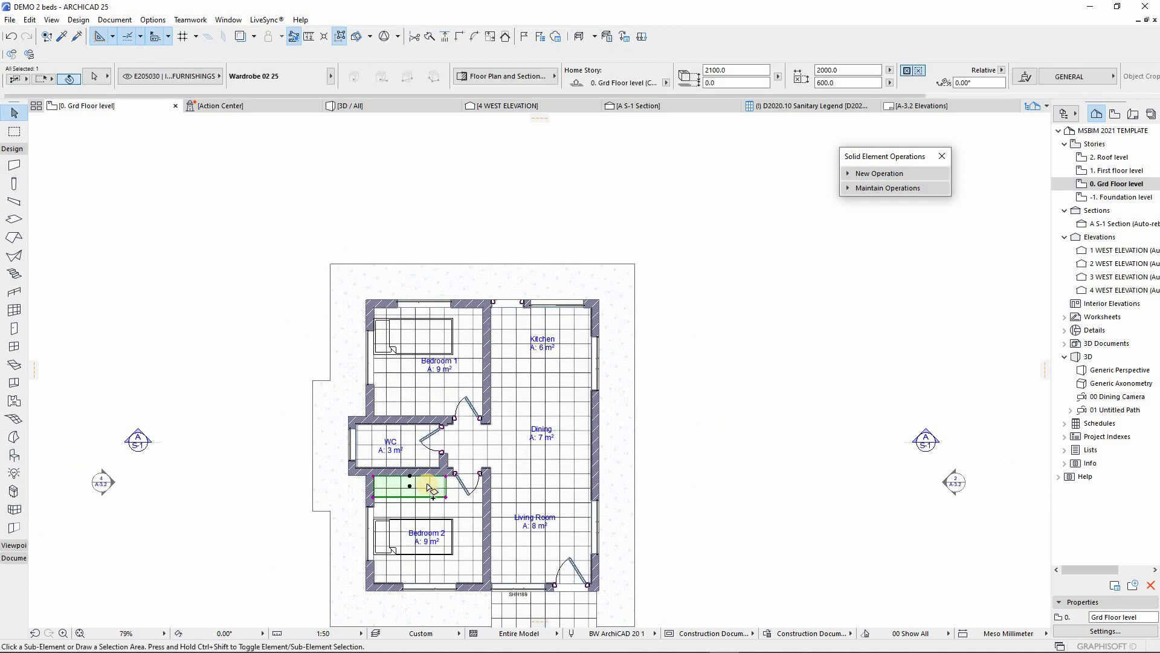
{"action": "key", "text": "ctrl+alt+m"}
{"action": "left_click", "coordinate": [350, 447]}
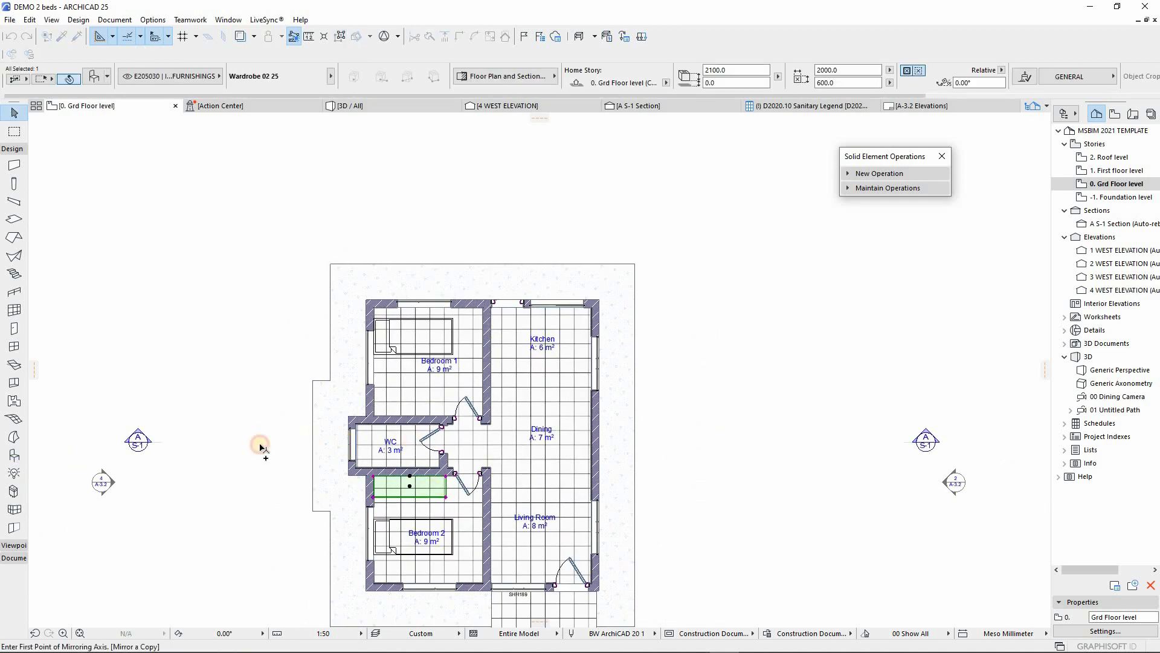
{"action": "left_click", "coordinate": [253, 447]}
{"action": "scroll", "coordinate": [404, 408], "scroll_direction": "up", "scroll_amount": 1}
{"action": "scroll", "coordinate": [351, 422], "scroll_direction": "up", "scroll_amount": 4}
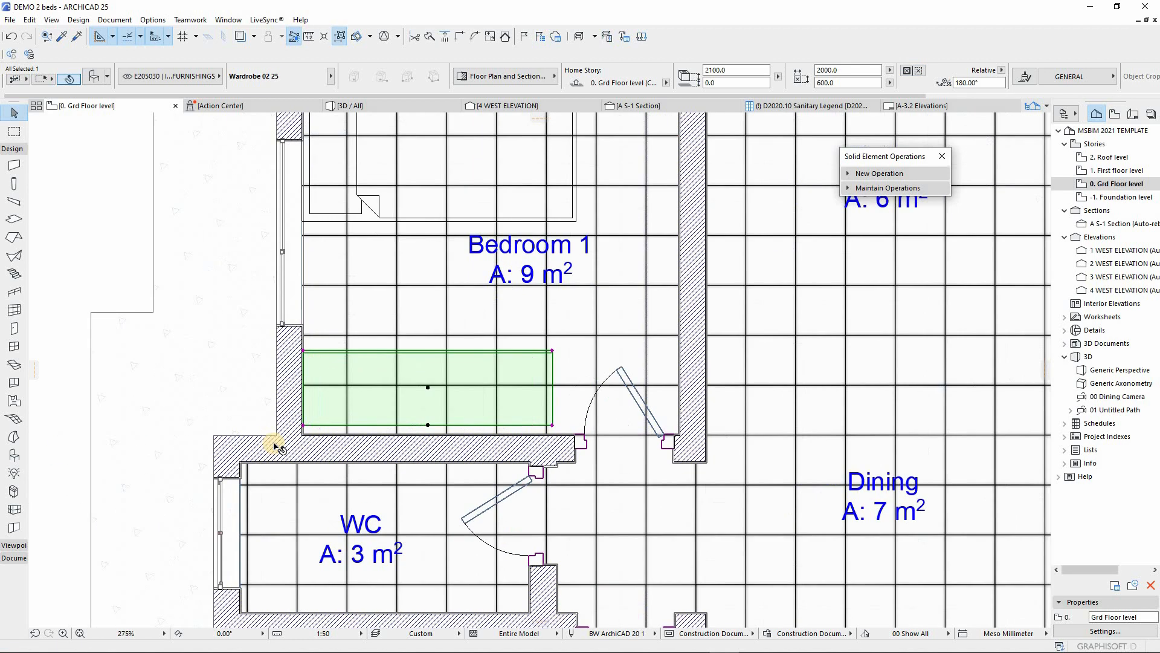
Move the Bedroom 1 wardrobe by its lower-left corner into the corner between the outer wall and the WC wall
{"action": "key", "text": "ctrl+d"}
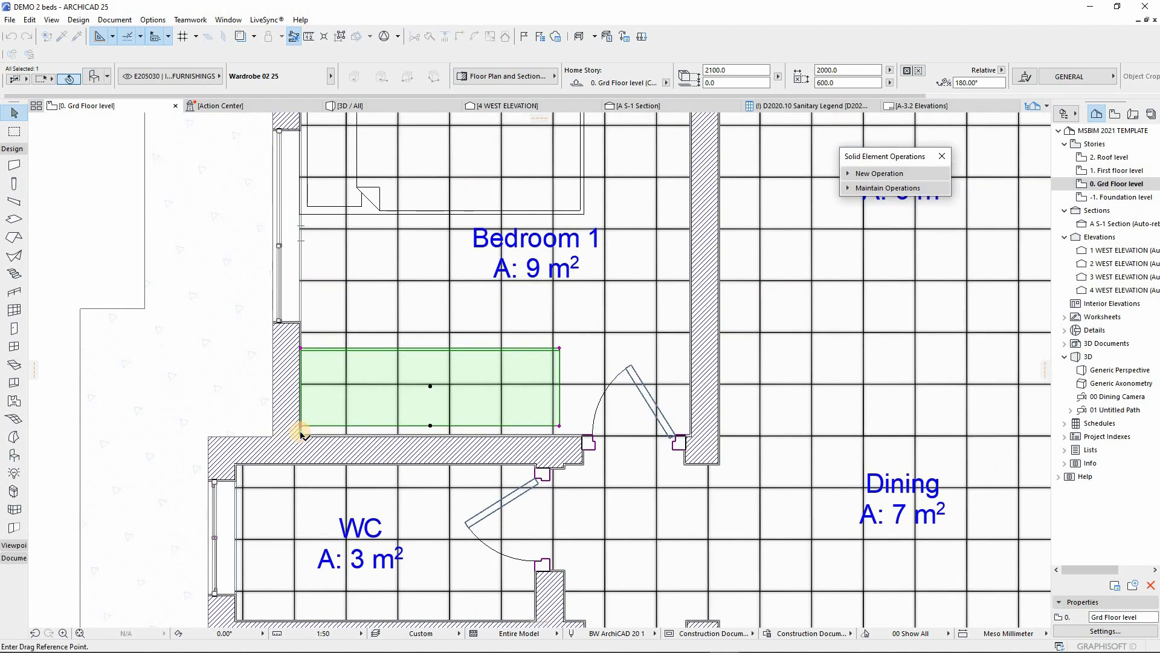
{"action": "left_click", "coordinate": [300, 426]}
{"action": "left_click", "coordinate": [301, 435]}
Set the 2D detail level of both bedroom wardrobes to Symbolic and choose the symbol with partly opened front doors
{"action": "scroll", "coordinate": [345, 358], "scroll_direction": "down", "scroll_amount": 2}
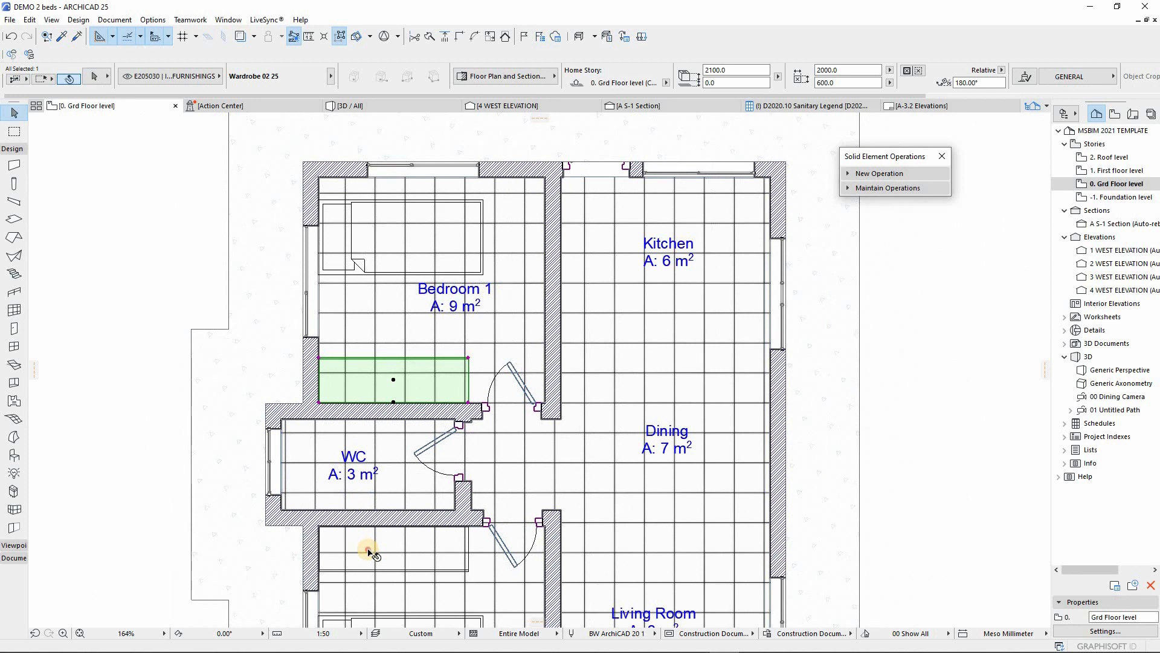
{"action": "left_click", "coordinate": [369, 551]}
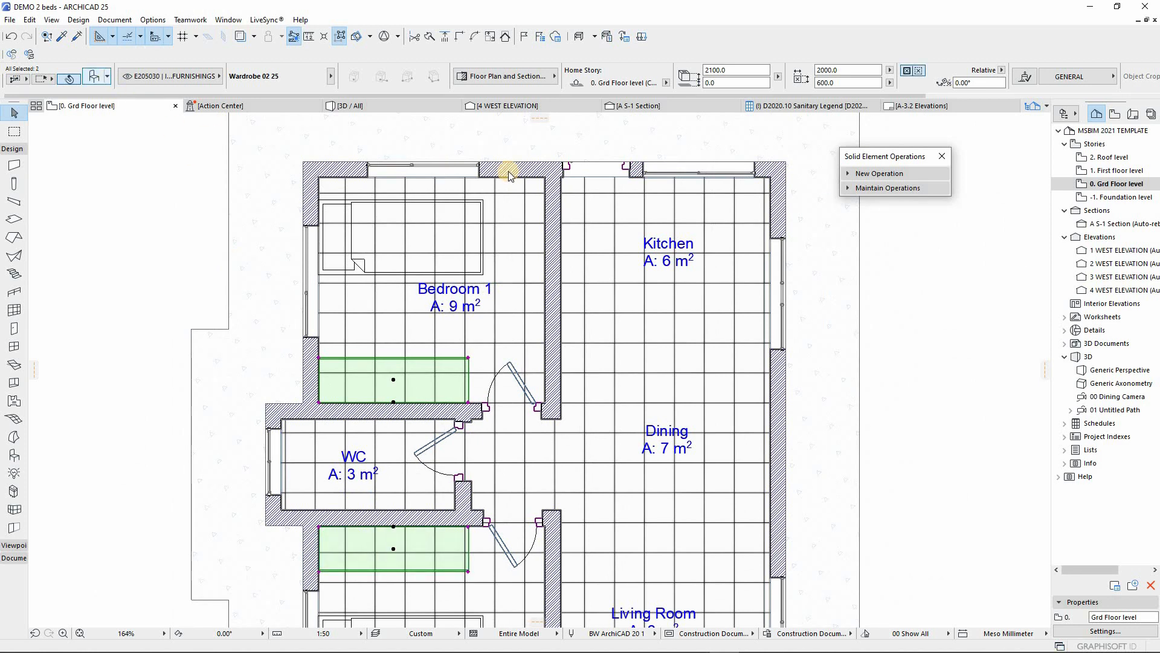
{"action": "key", "text": "ctrl+t"}
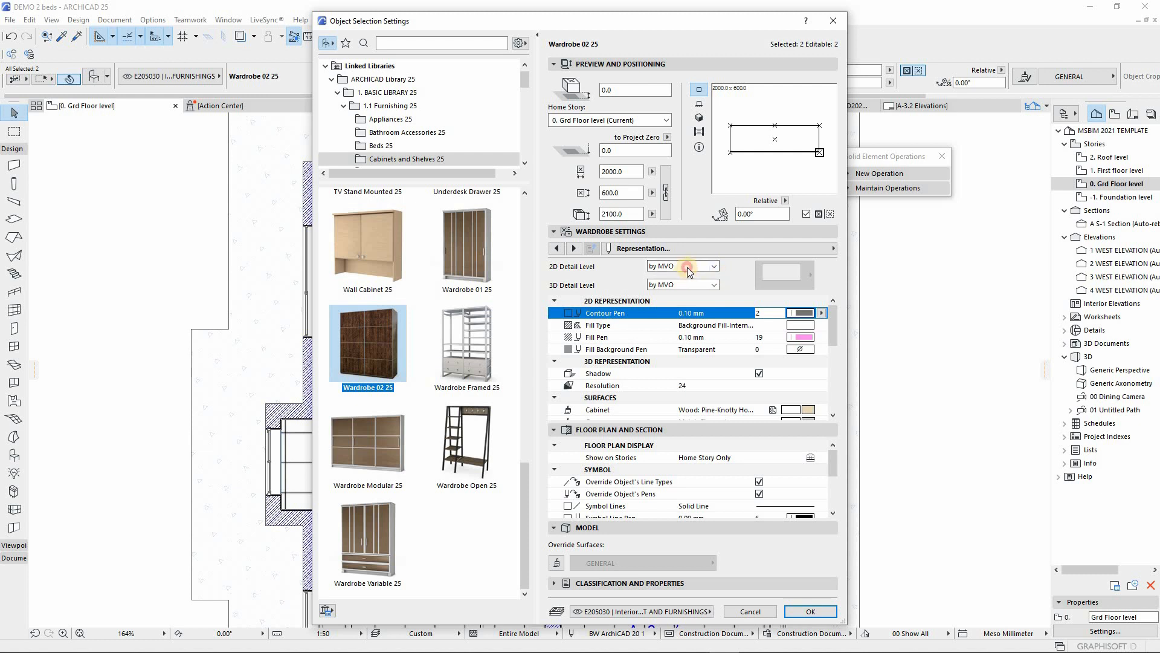
{"action": "left_click", "coordinate": [687, 267]}
{"action": "left_click", "coordinate": [666, 284]}
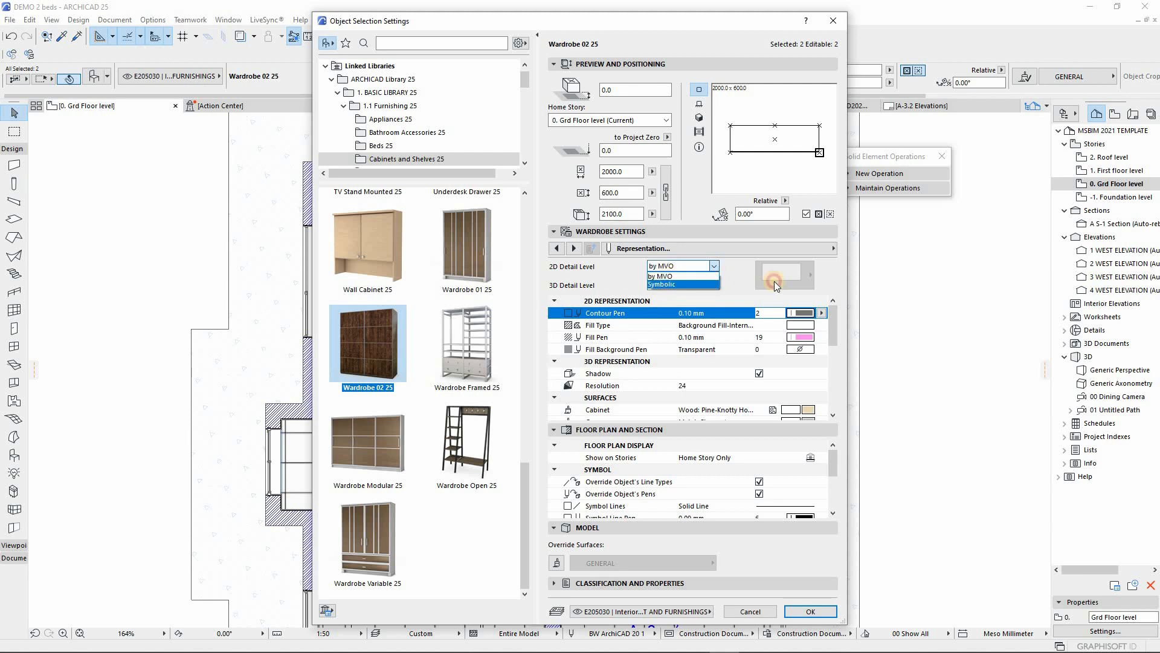
{"action": "left_click", "coordinate": [775, 278]}
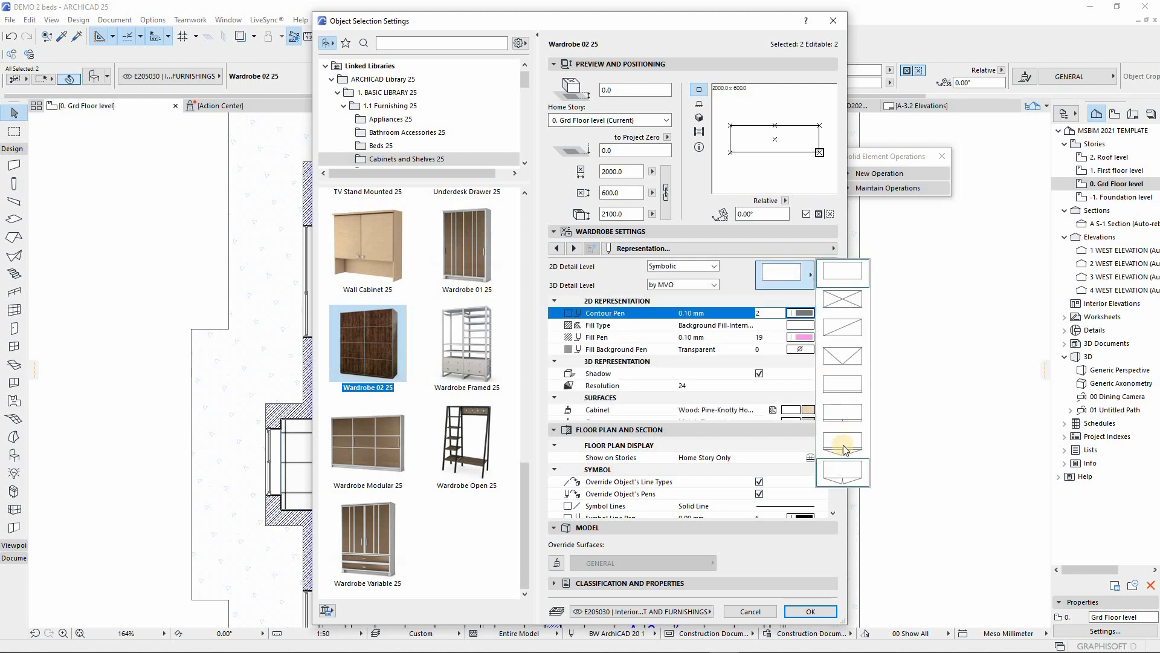
{"action": "left_click", "coordinate": [735, 274]}
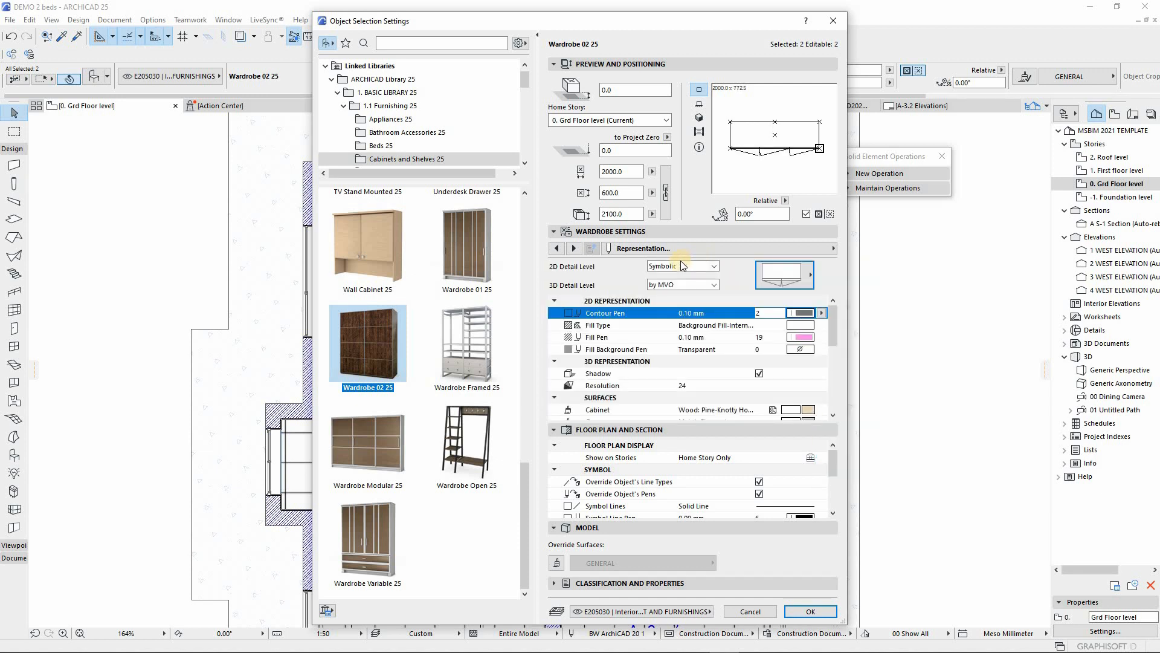
Check the wardrobes' description and panel settings, and apply the changed representation to both
{"action": "left_click", "coordinate": [575, 247]}
{"action": "left_click", "coordinate": [575, 247]}
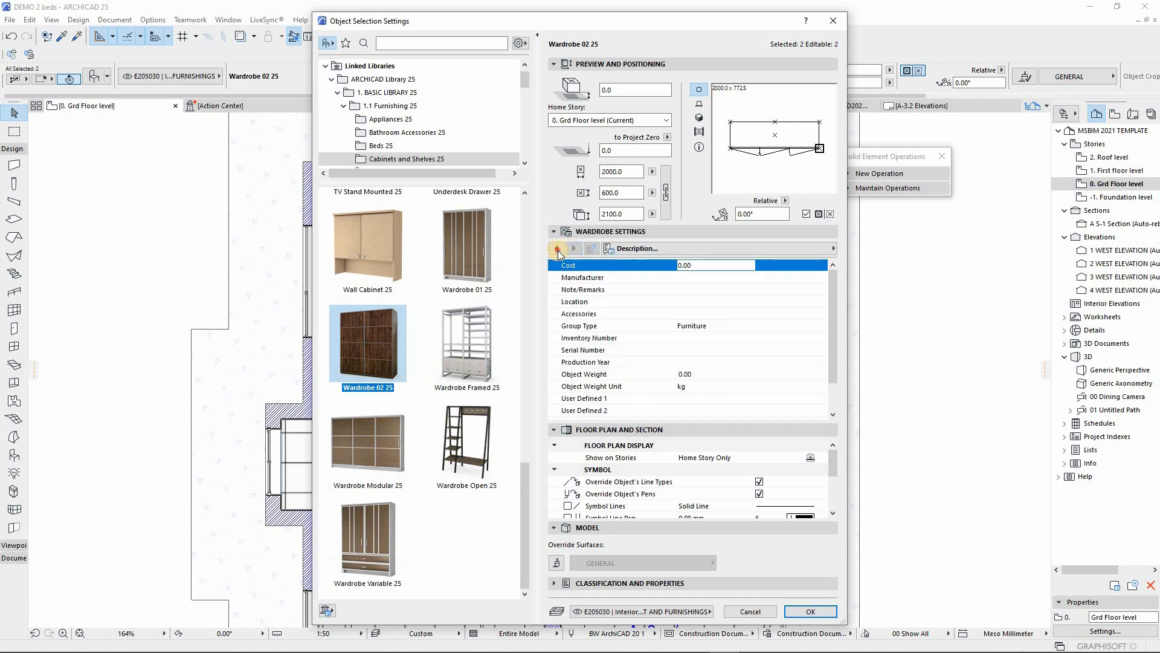
{"action": "left_click", "coordinate": [557, 248]}
{"action": "left_click", "coordinate": [557, 249]}
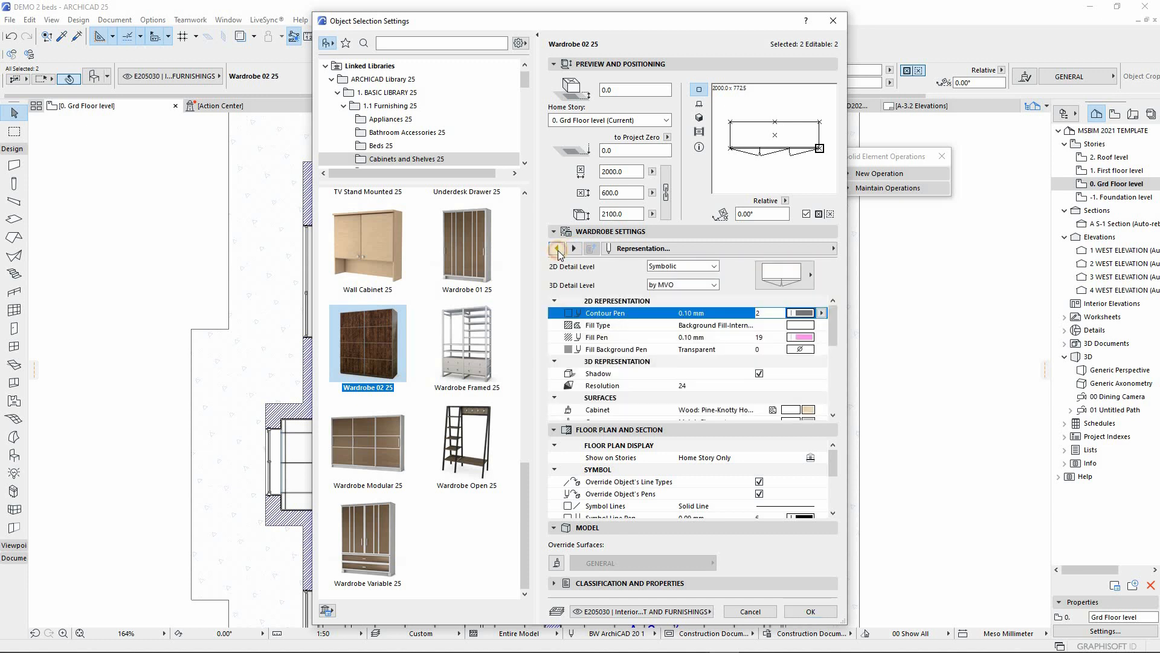
{"action": "left_click", "coordinate": [557, 248]}
{"action": "left_click", "coordinate": [557, 249]}
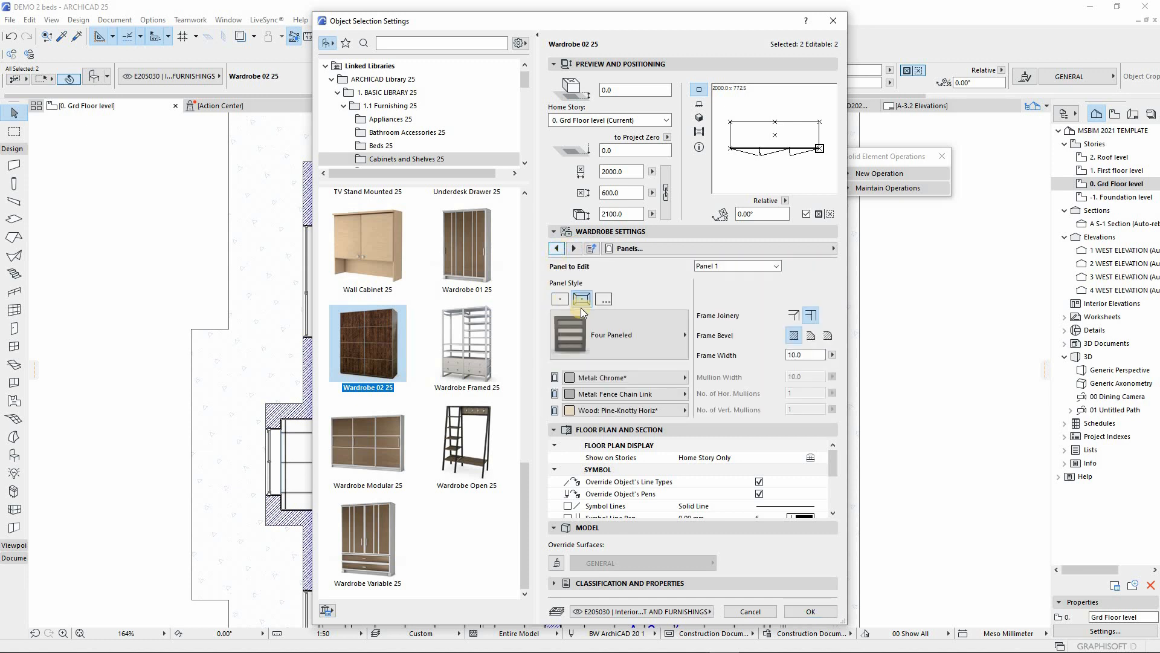
{"action": "left_click", "coordinate": [805, 612]}
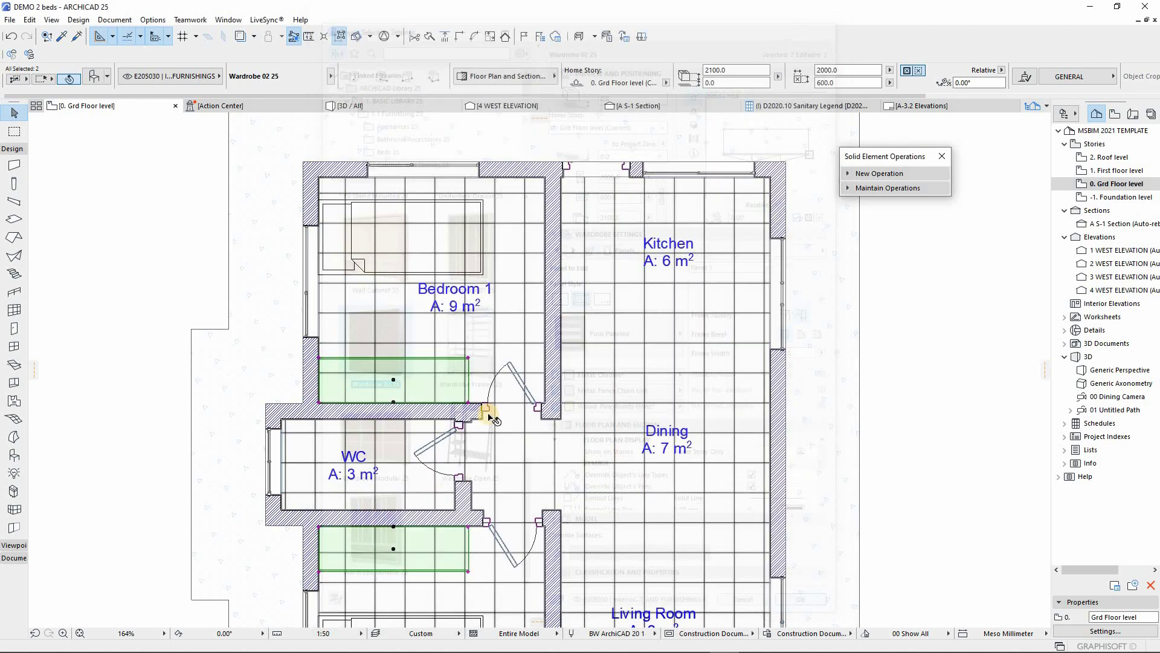
{"action": "left_click", "coordinate": [490, 475]}
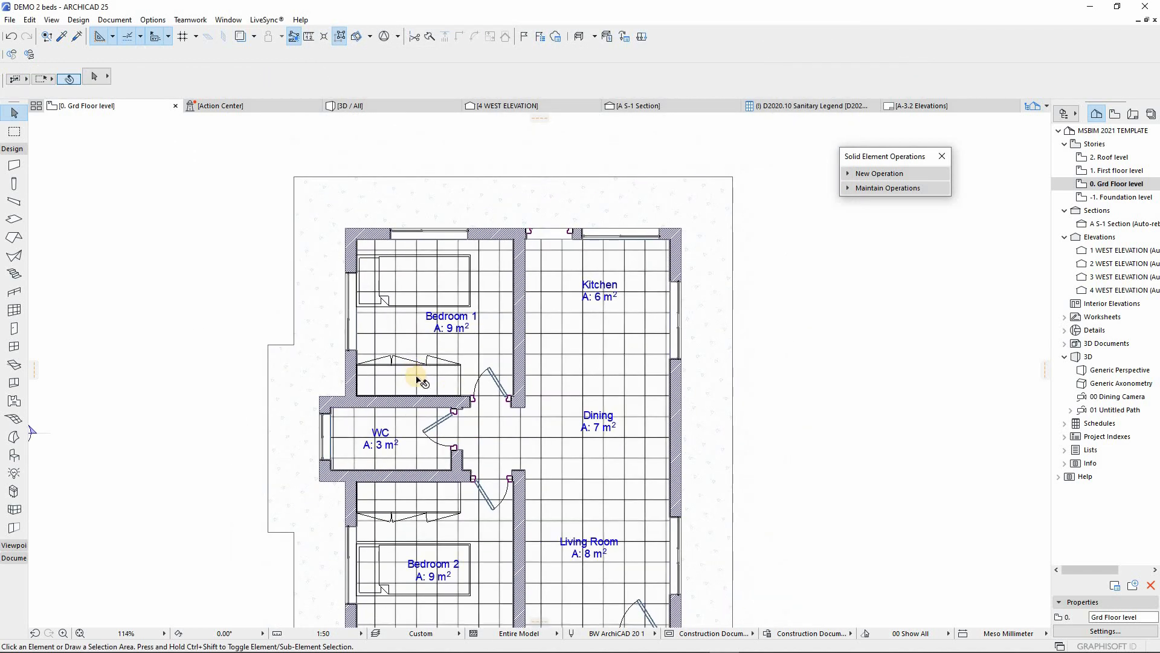
Examine the furnished ground floor plan, checking the bedrooms, WC, kitchen, dining and living areas
{"action": "scroll", "coordinate": [402, 370], "scroll_direction": "up", "scroll_amount": 2}
{"action": "scroll", "coordinate": [481, 480], "scroll_direction": "down", "scroll_amount": 4}
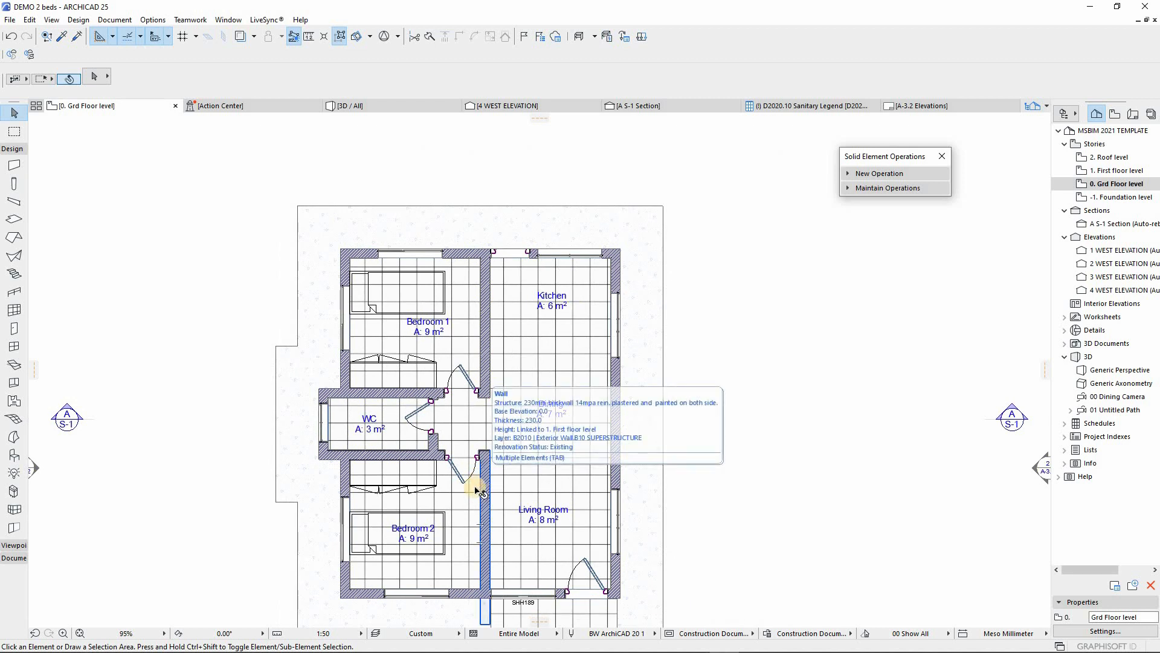
{"action": "scroll", "coordinate": [477, 483], "scroll_direction": "up", "scroll_amount": 2}
{"action": "scroll", "coordinate": [650, 547], "scroll_direction": "up", "scroll_amount": 2}
{"action": "scroll", "coordinate": [510, 479], "scroll_direction": "down", "scroll_amount": 2}
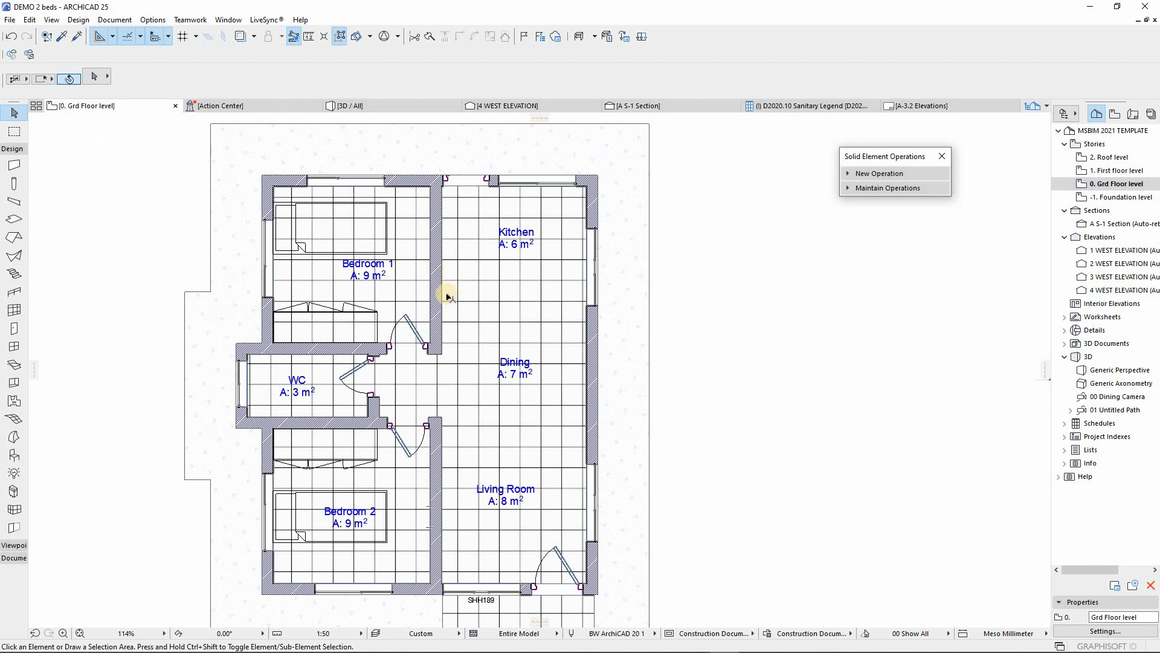
{"action": "scroll", "coordinate": [468, 242], "scroll_direction": "down", "scroll_amount": 5}
{"action": "middle_click_drag", "start_coordinate": [486, 248], "coordinate": [484, 281]}
{"action": "scroll", "coordinate": [484, 280], "scroll_direction": "up", "scroll_amount": 5}
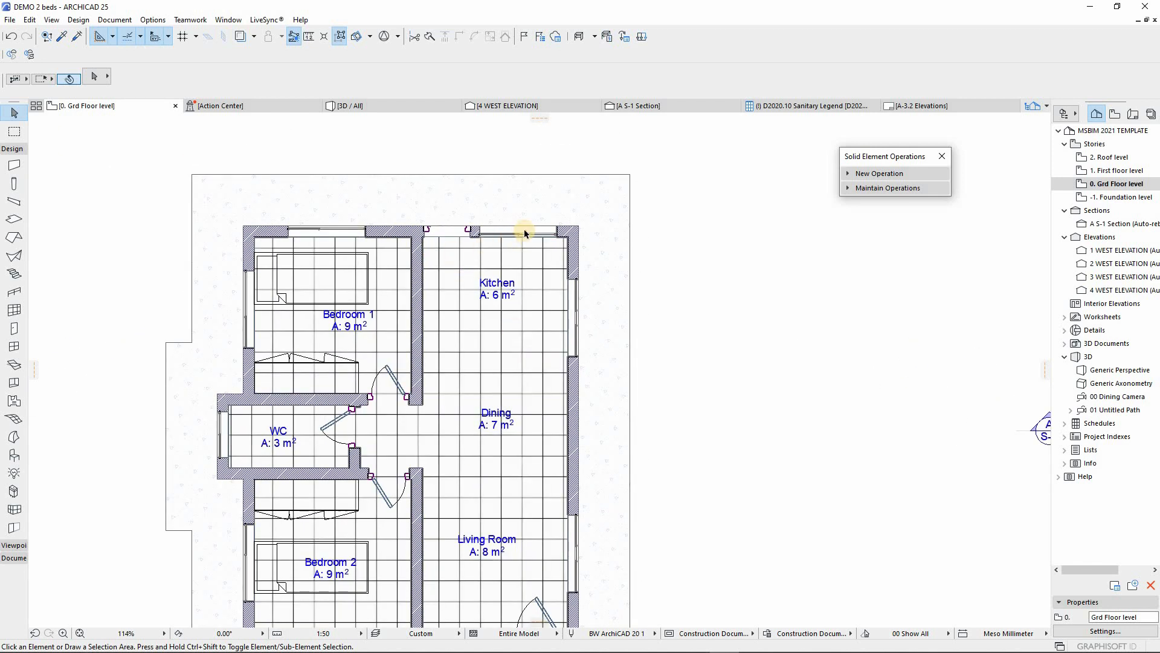
{"action": "scroll", "coordinate": [525, 232], "scroll_direction": "up", "scroll_amount": 2}
{"action": "scroll", "coordinate": [445, 275], "scroll_direction": "down", "scroll_amount": 5}
{"action": "scroll", "coordinate": [445, 280], "scroll_direction": "up", "scroll_amount": 4}
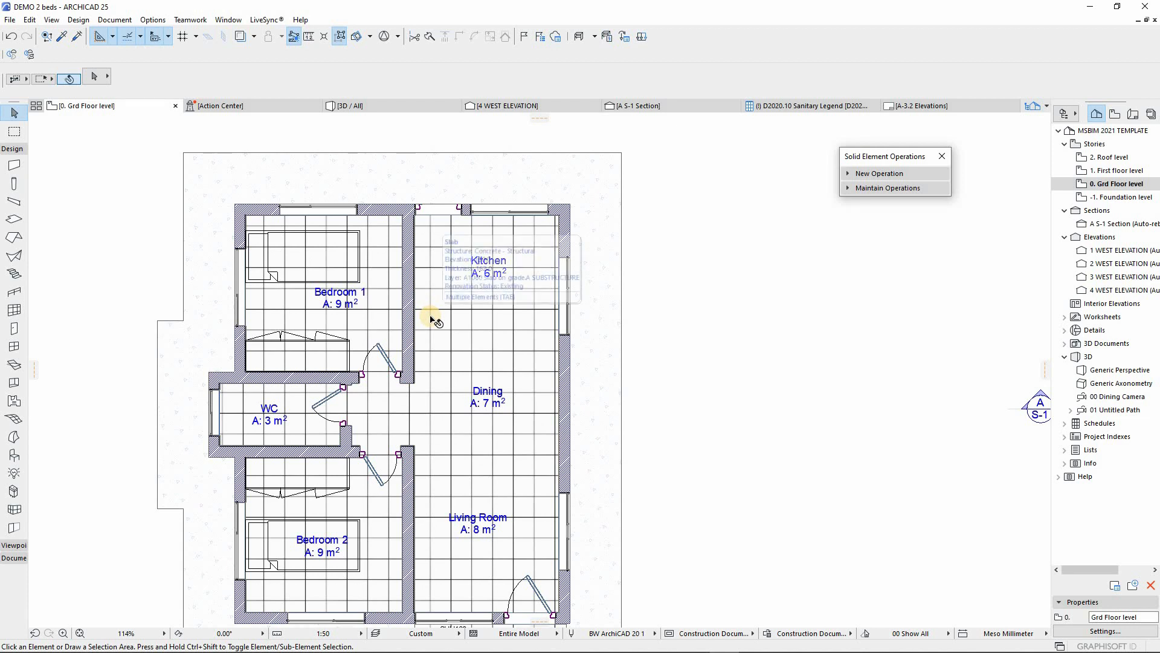
{"action": "scroll", "coordinate": [350, 361], "scroll_direction": "down", "scroll_amount": 3}
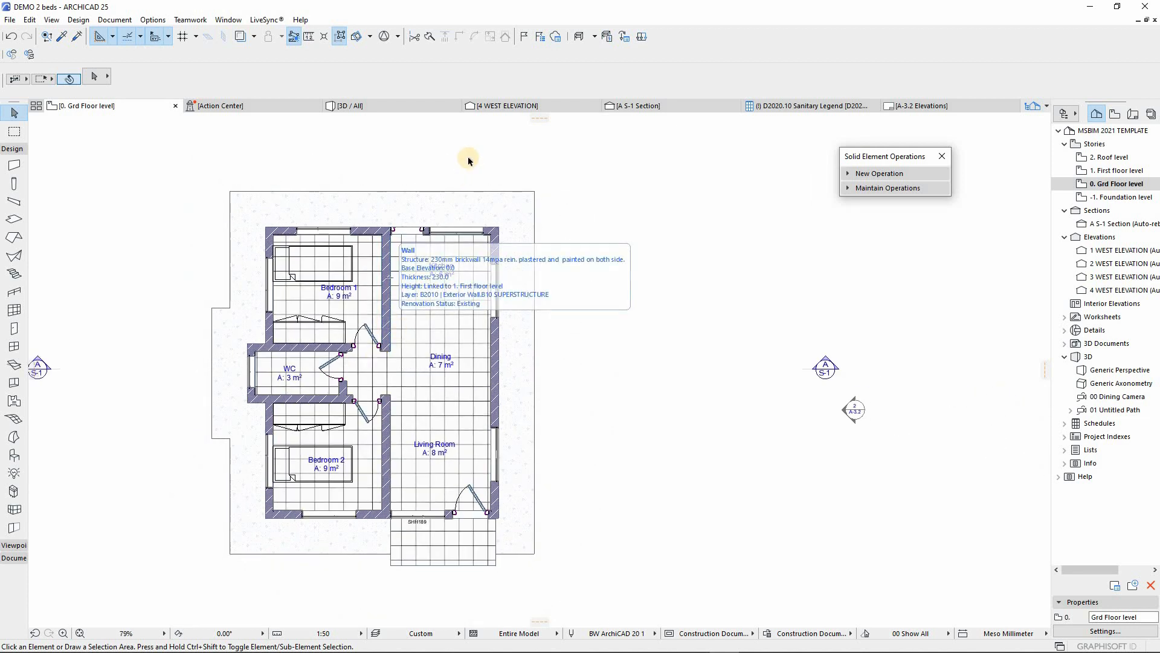
{"action": "scroll", "coordinate": [559, 366], "scroll_direction": "down", "scroll_amount": 5}
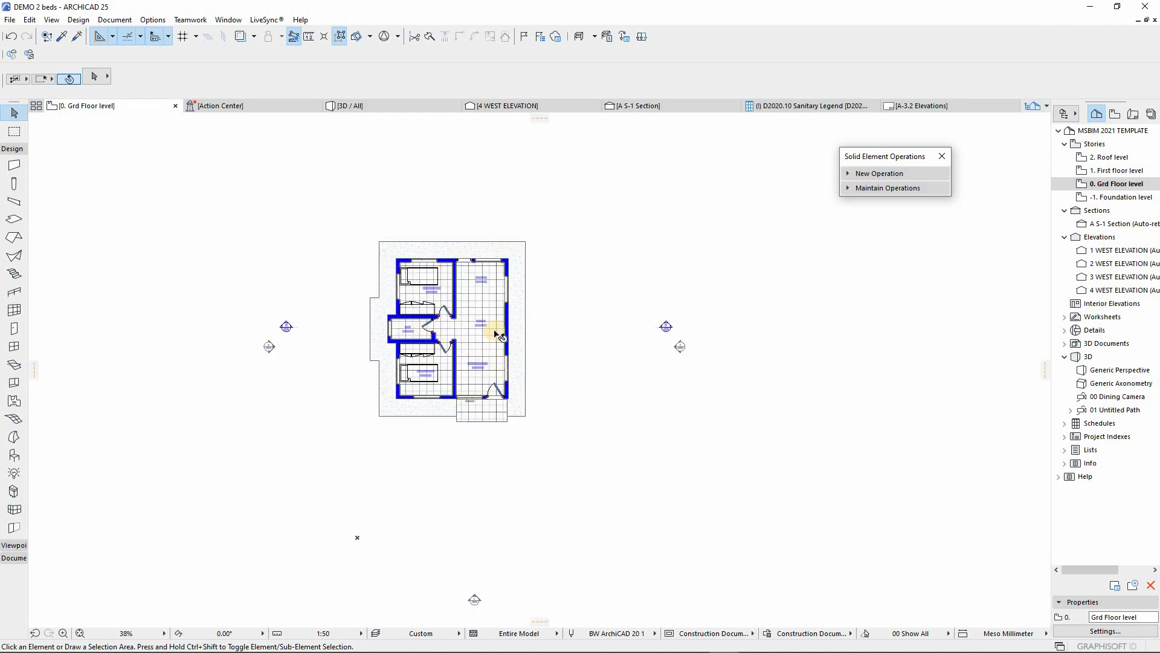
In the 3D perspective, select the thin insulation roof under the tiles and enable surface overrides for its top and bottom
{"action": "key", "text": "F3"}
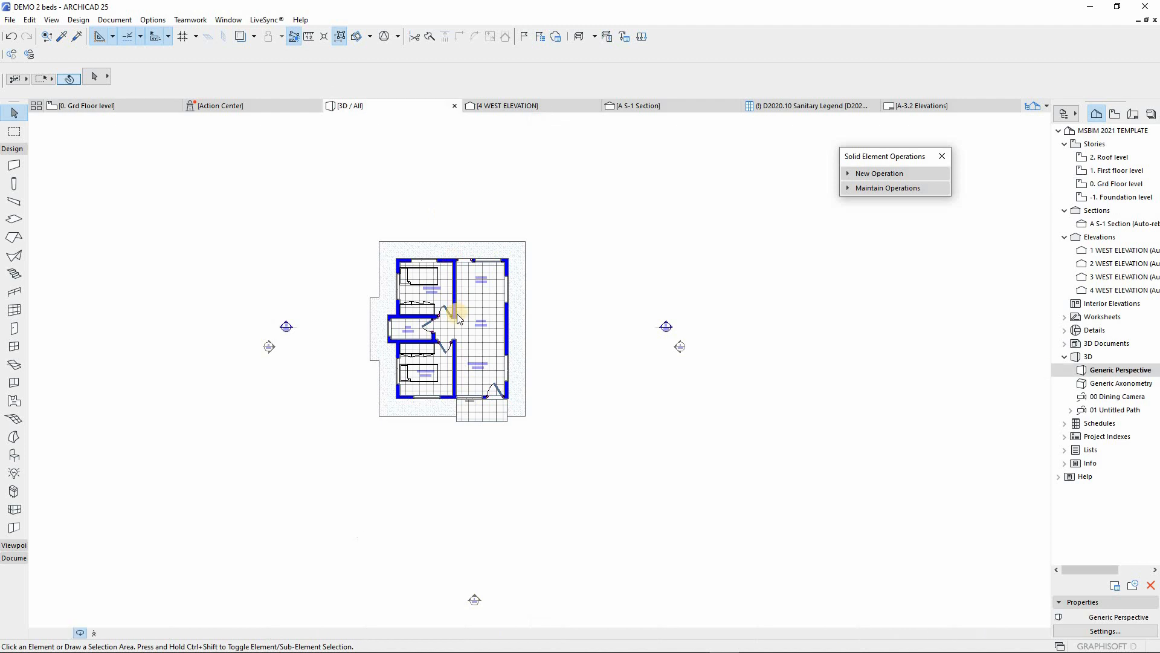
{"action": "left_click_drag", "start_coordinate": [474, 387], "coordinate": [538, 373]}
{"action": "scroll", "coordinate": [546, 369], "scroll_direction": "up", "scroll_amount": 3}
{"action": "scroll", "coordinate": [552, 407], "scroll_direction": "up", "scroll_amount": 2}
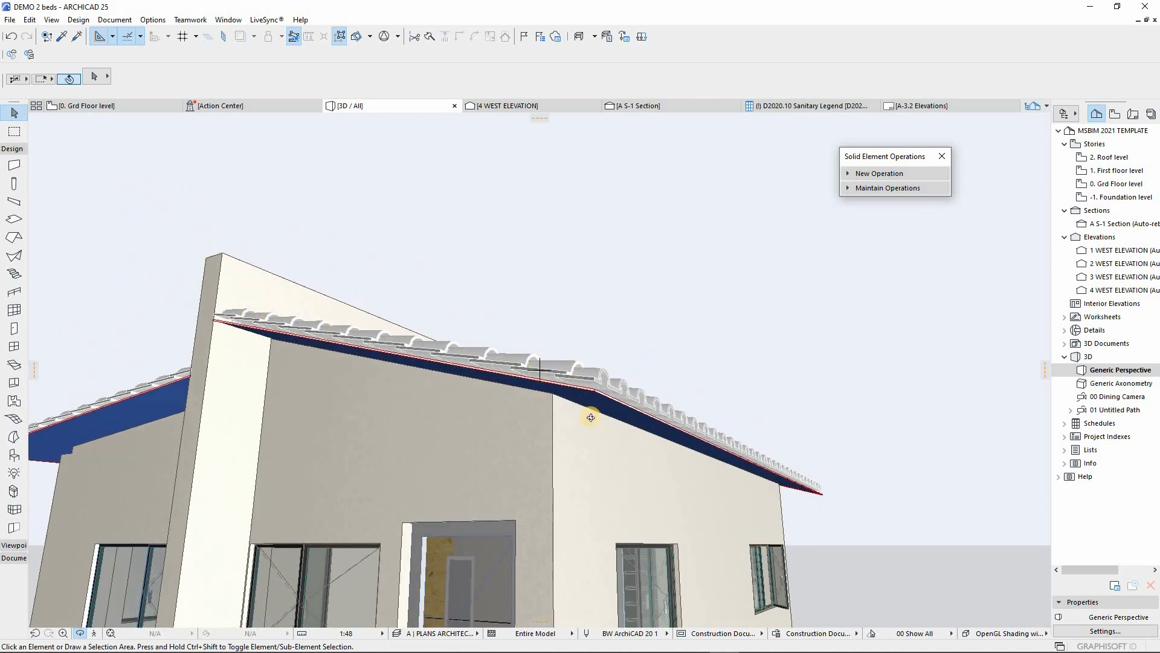
{"action": "left_click_drag", "start_coordinate": [602, 465], "coordinate": [512, 367]}
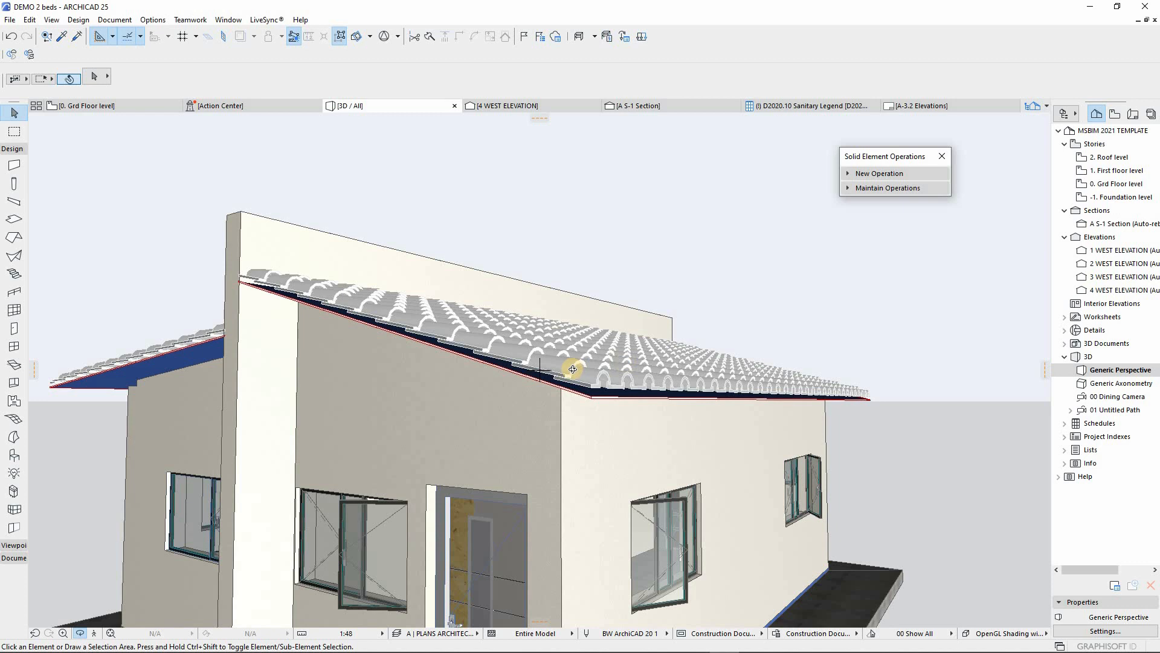
{"action": "mouse_move", "coordinate": [572, 369]}
{"action": "left_mouse_down"}
{"action": "mouse_move", "coordinate": [635, 314]}
{"action": "mouse_move", "coordinate": [669, 399]}
{"action": "mouse_move", "coordinate": [590, 407]}
{"action": "left_mouse_up"}
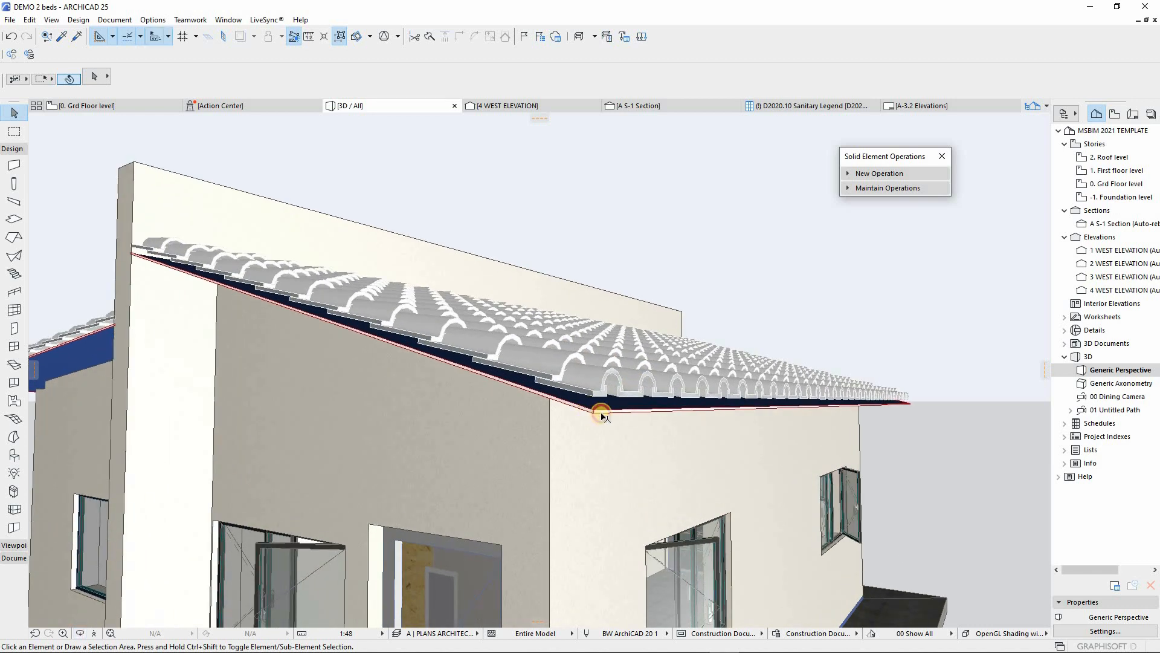
{"action": "left_click", "coordinate": [601, 414]}
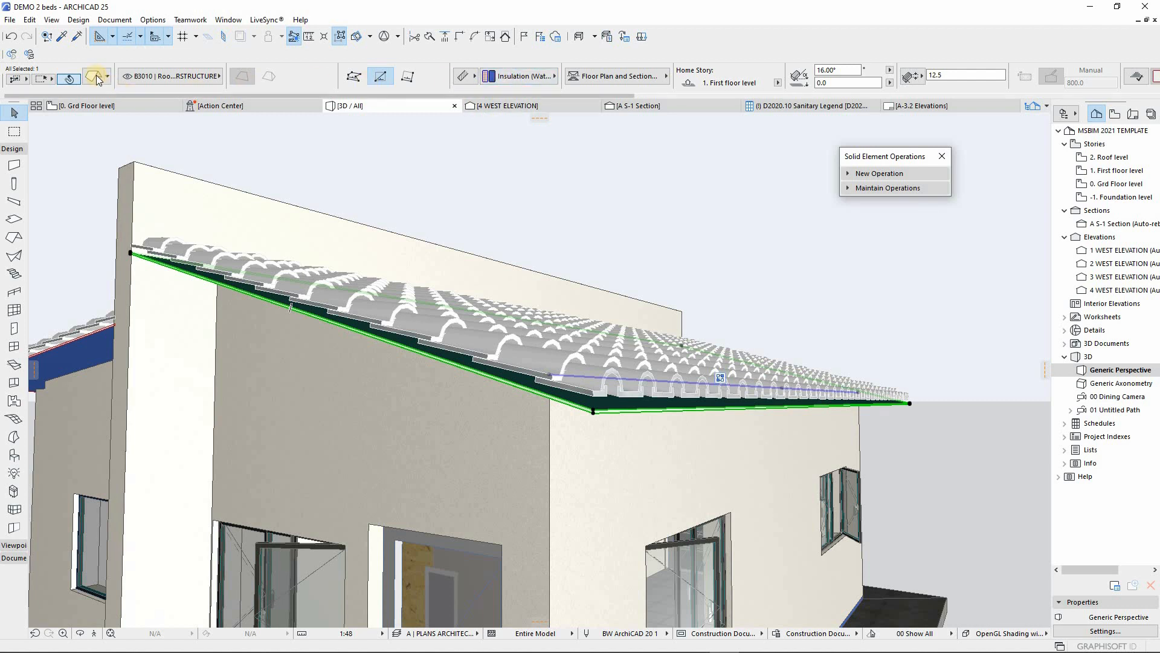
{"action": "double_click", "coordinate": [453, 358]}
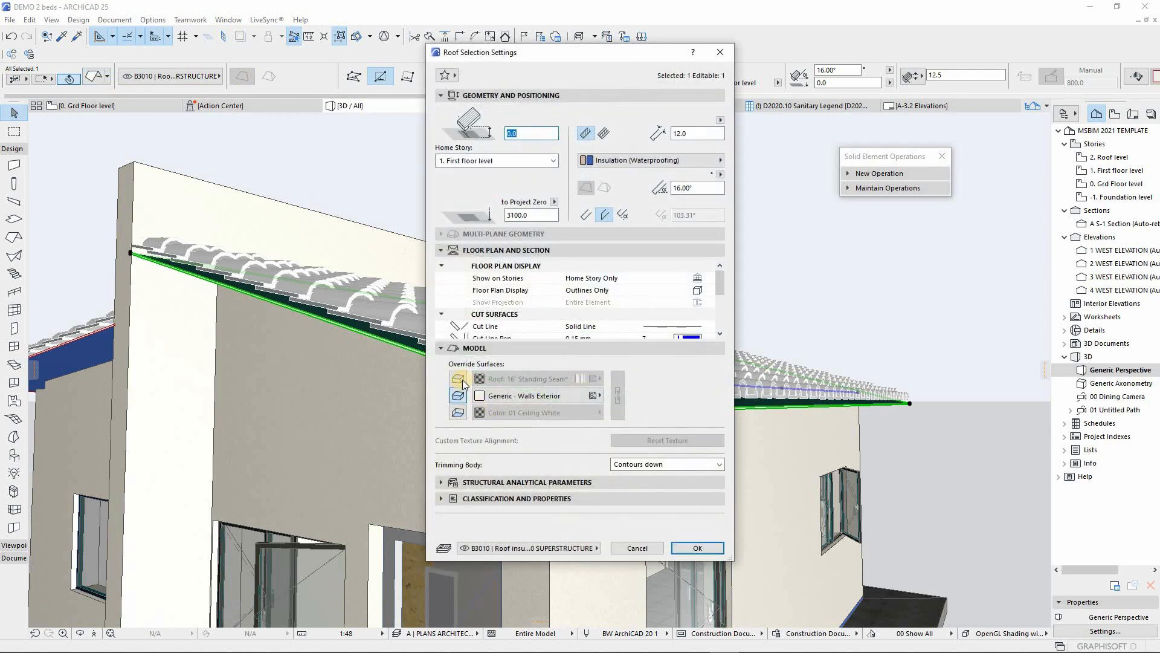
{"action": "left_click", "coordinate": [458, 412]}
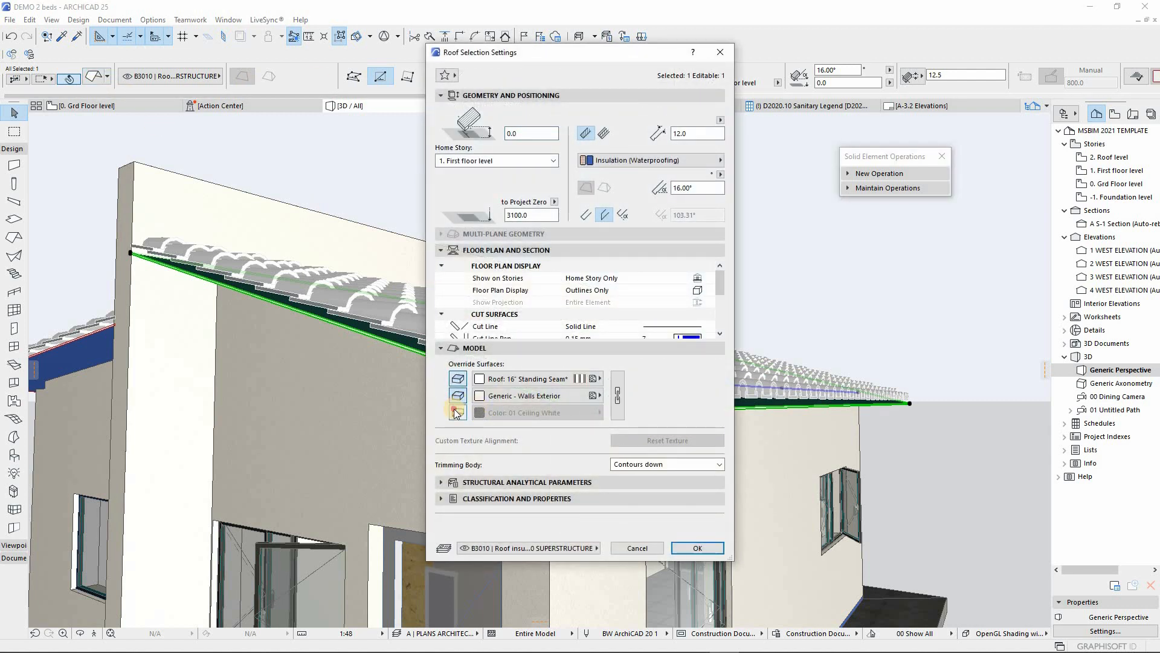
Link the insulation roof's three override surfaces and set them all to Color: 02 Whitewash
{"action": "left_click", "coordinate": [542, 380]}
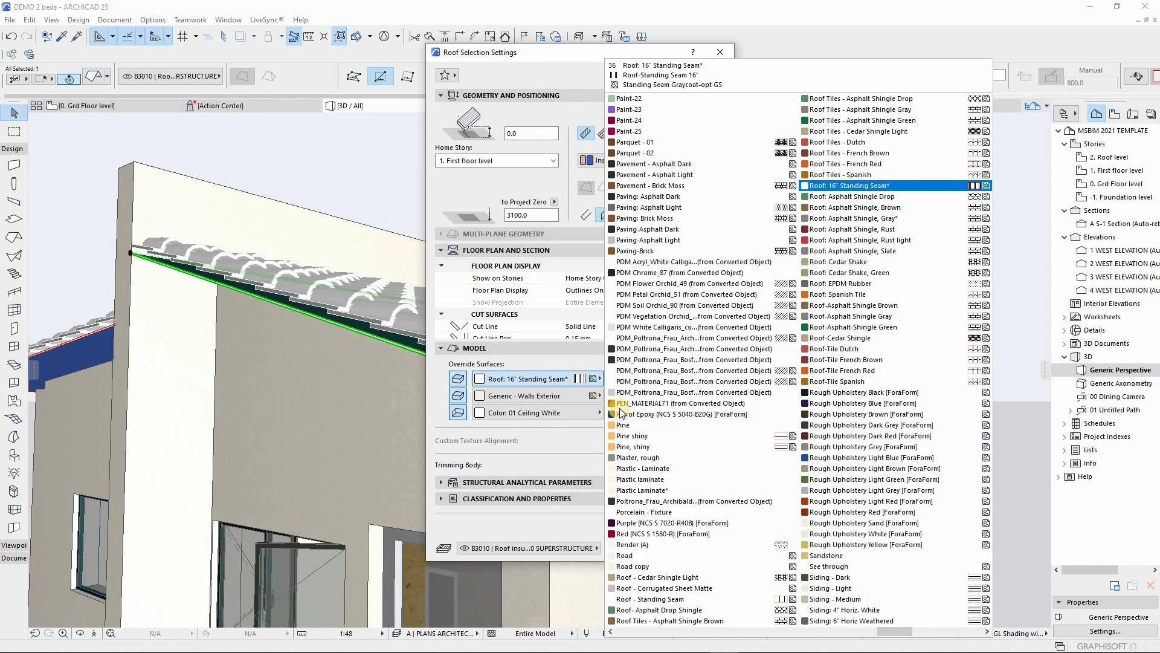
{"action": "left_click", "coordinate": [525, 383]}
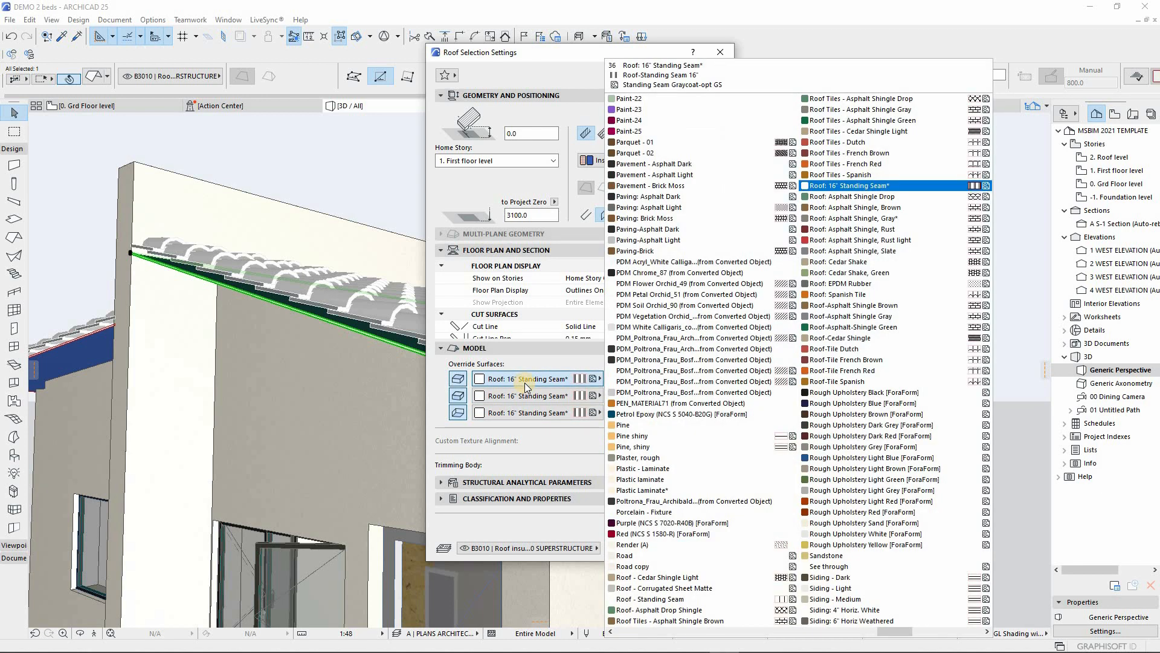
{"action": "key", "text": "c"}
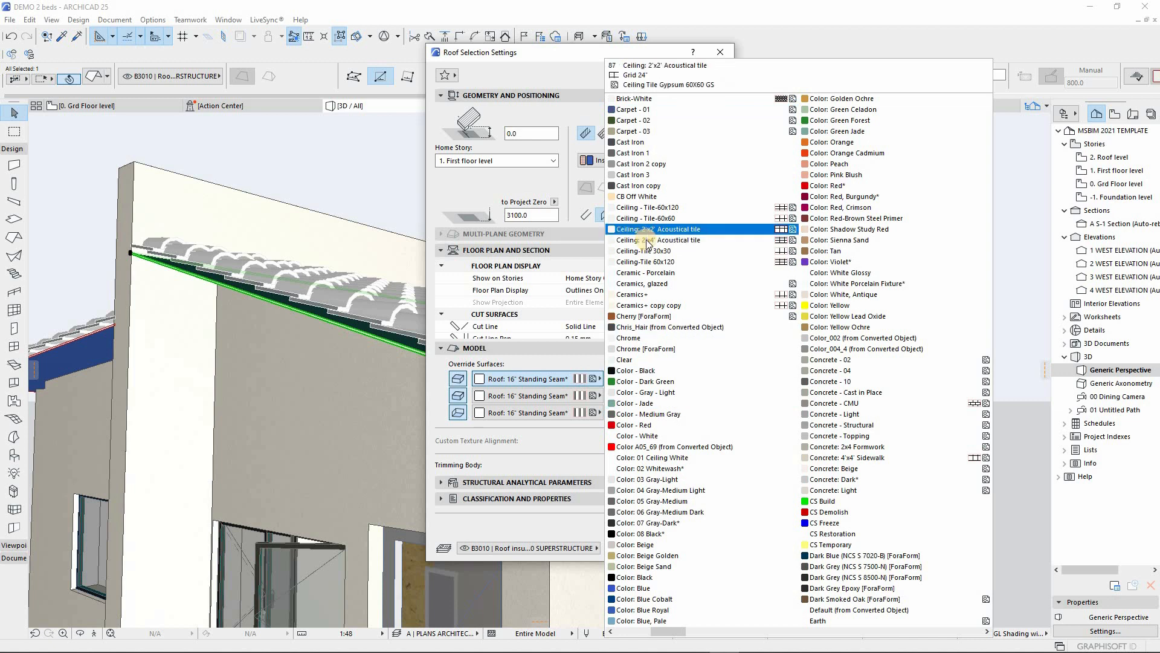
{"action": "left_click", "coordinate": [634, 468]}
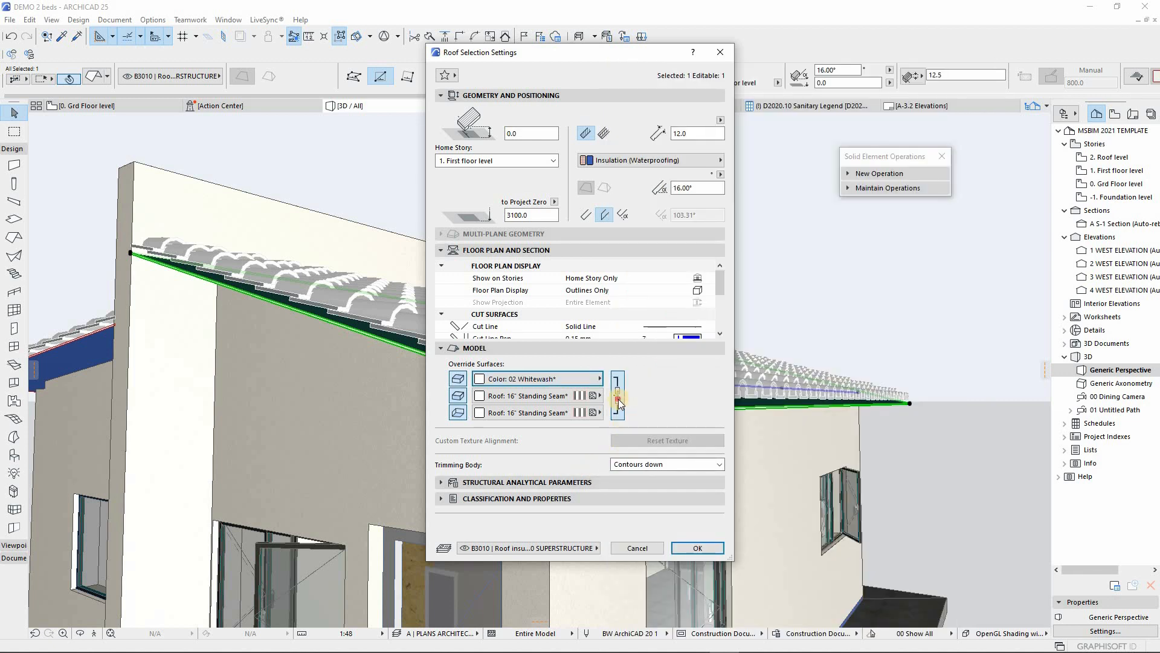
{"action": "left_click", "coordinate": [617, 397]}
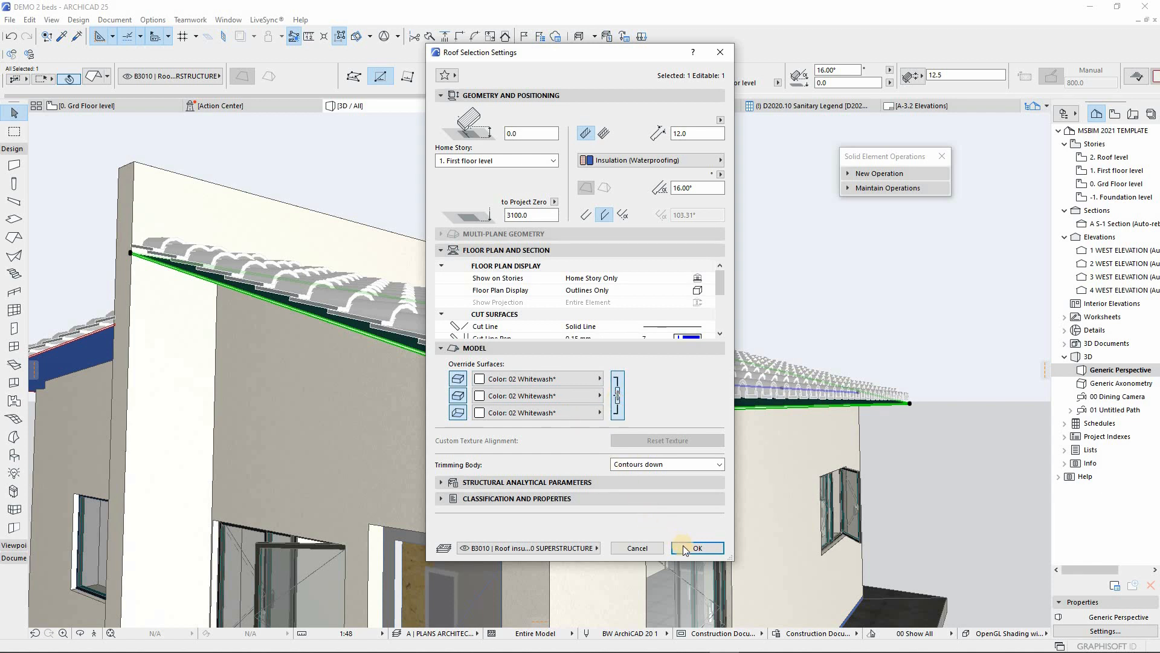
{"action": "key", "text": "Return"}
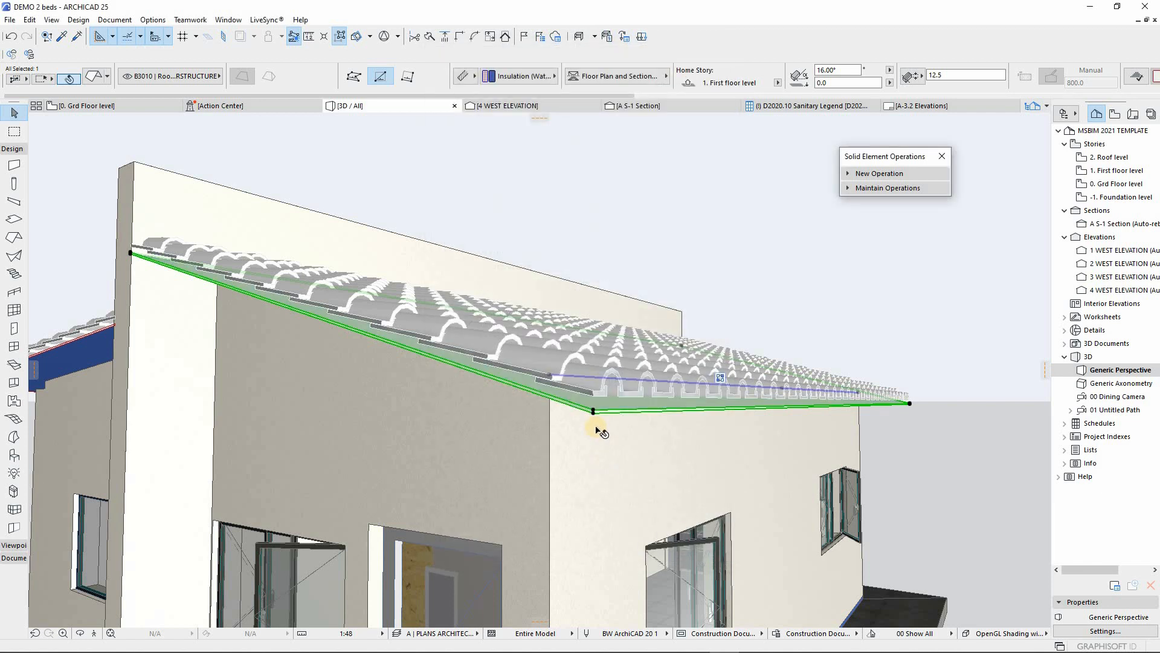
Copy the insulation roof about 49 mm straight up from its eaves corner and set the copy's thickness to 180 mm
{"action": "scroll", "coordinate": [596, 427], "scroll_direction": "up", "scroll_amount": 2}
{"action": "key", "text": "ctrl+d"}
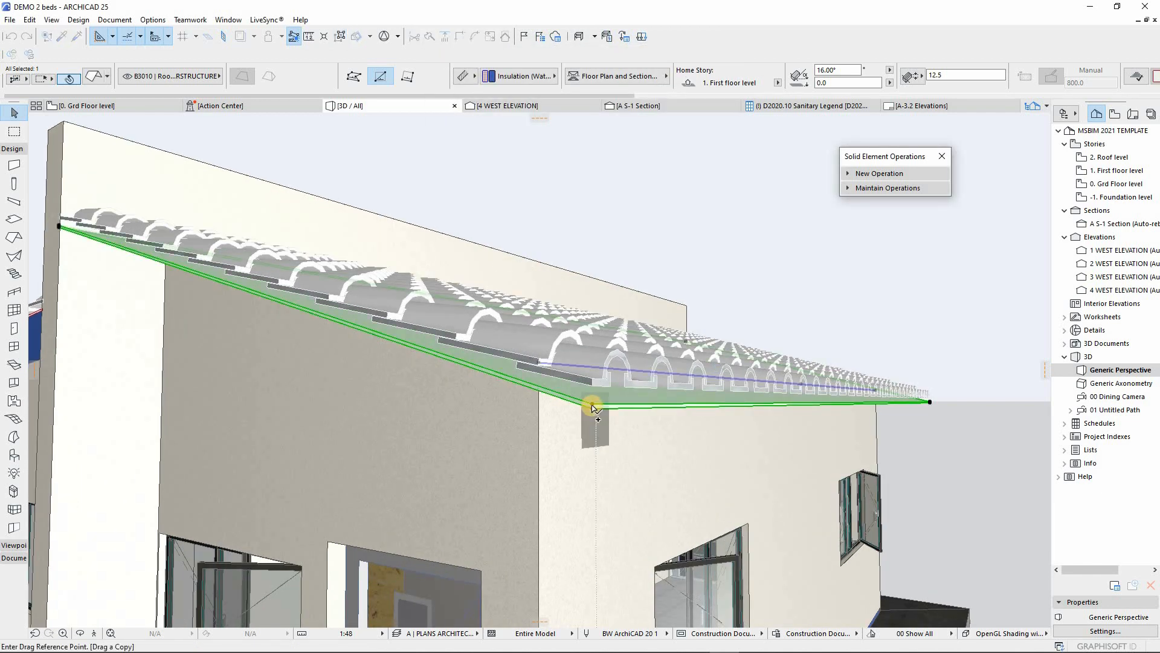
{"action": "left_click", "coordinate": [592, 408]}
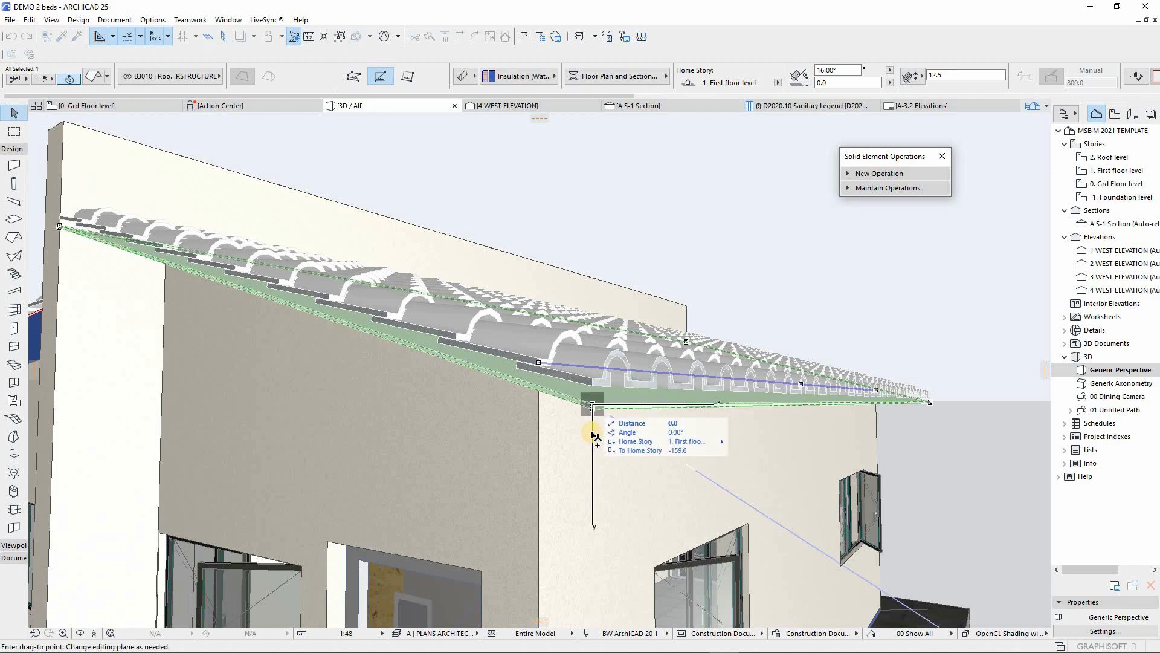
{"action": "left_click", "coordinate": [593, 387]}
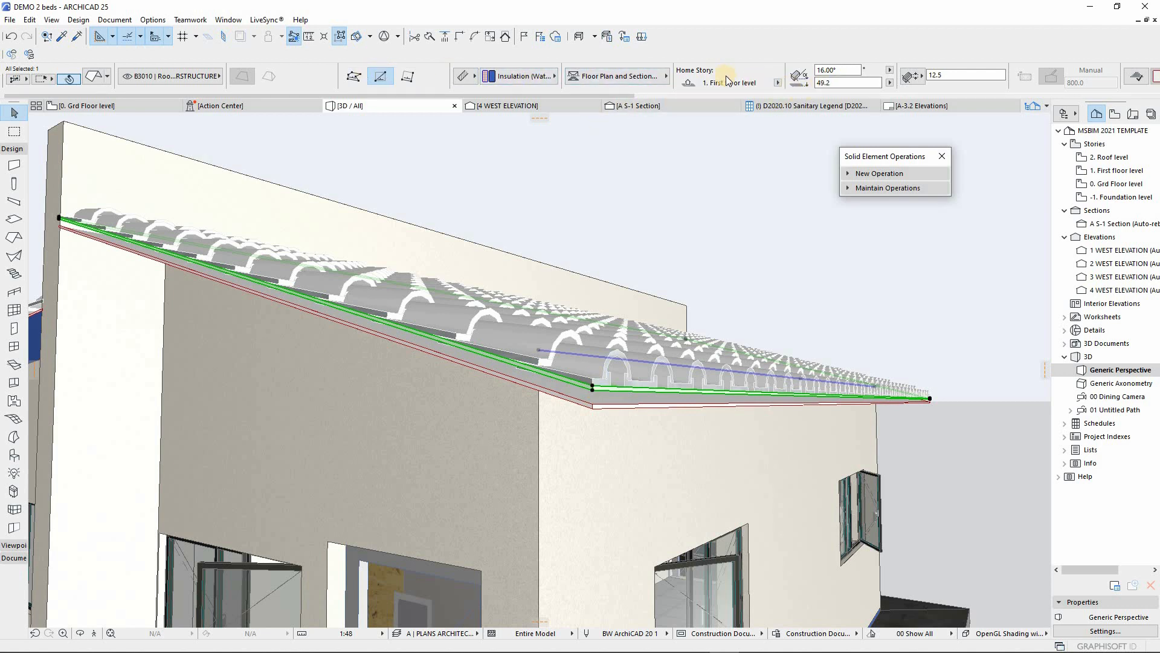
{"action": "scroll", "coordinate": [595, 75], "scroll_direction": "down", "scroll_amount": 2}
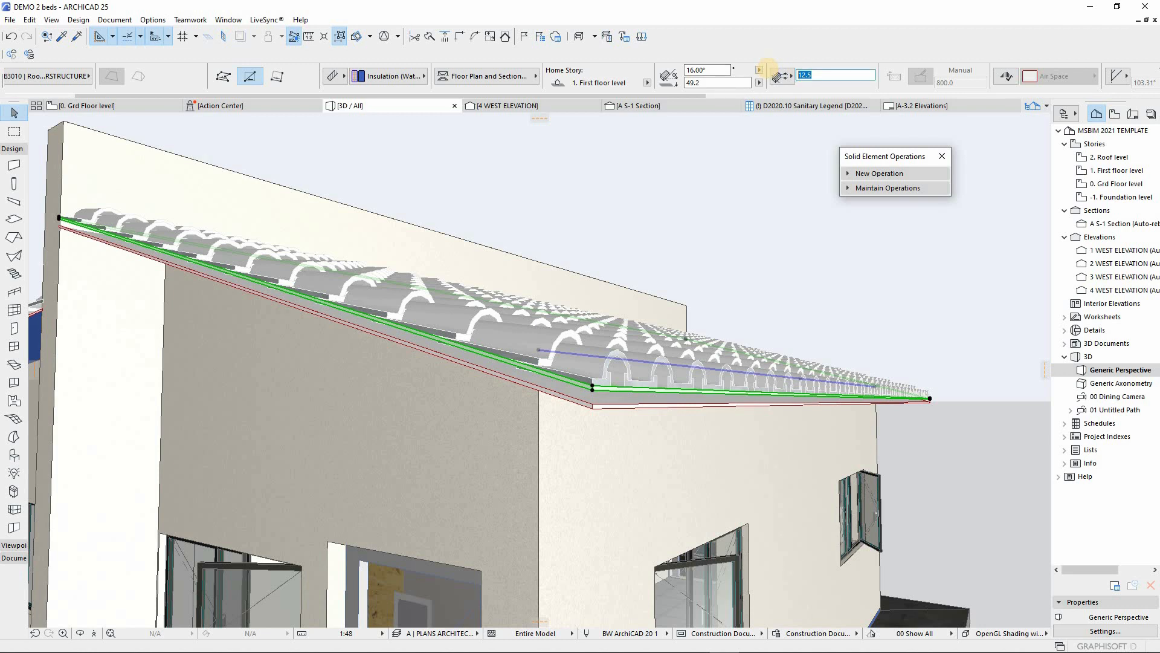
{"action": "key", "text": "Return"}
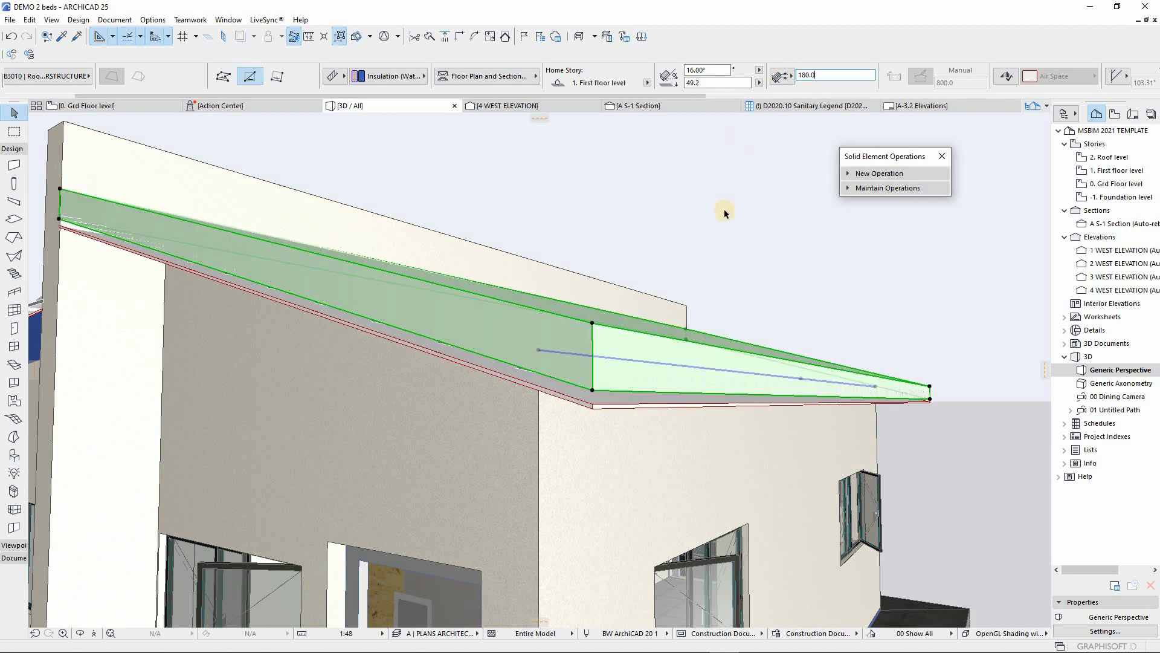
Lower the 180 mm insulation roof straight down by its upper eaves corner to just below the tiles, at about -121.6 mm to home story
{"action": "key", "text": "ctrl+d"}
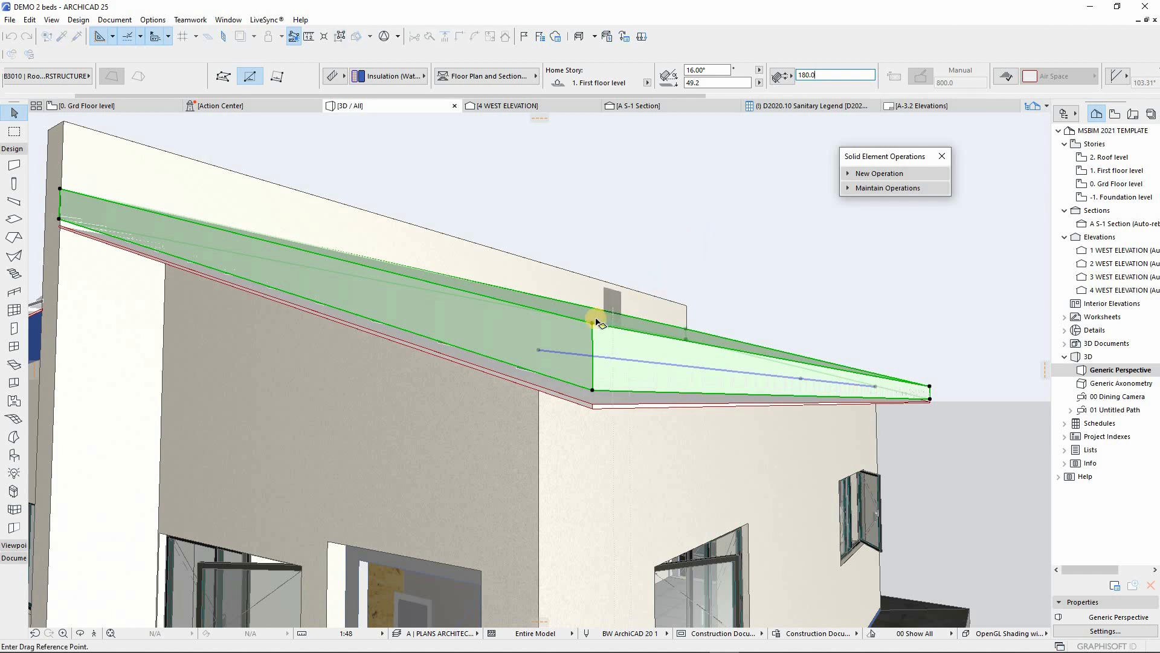
{"action": "left_click", "coordinate": [593, 324]}
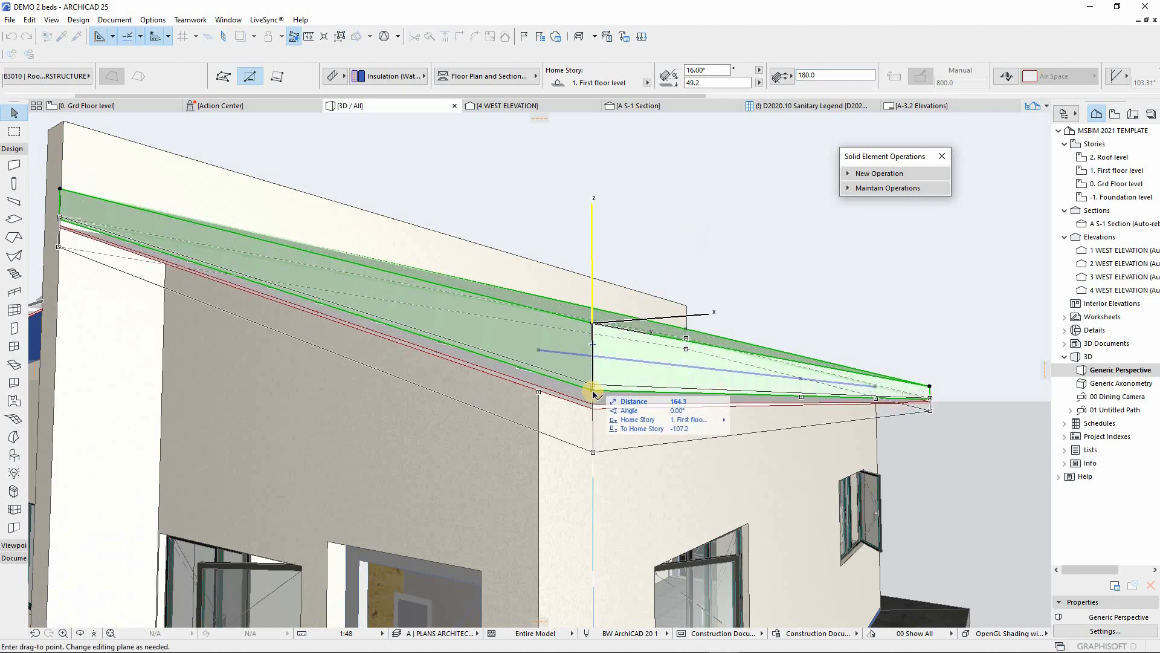
{"action": "left_click", "coordinate": [593, 378]}
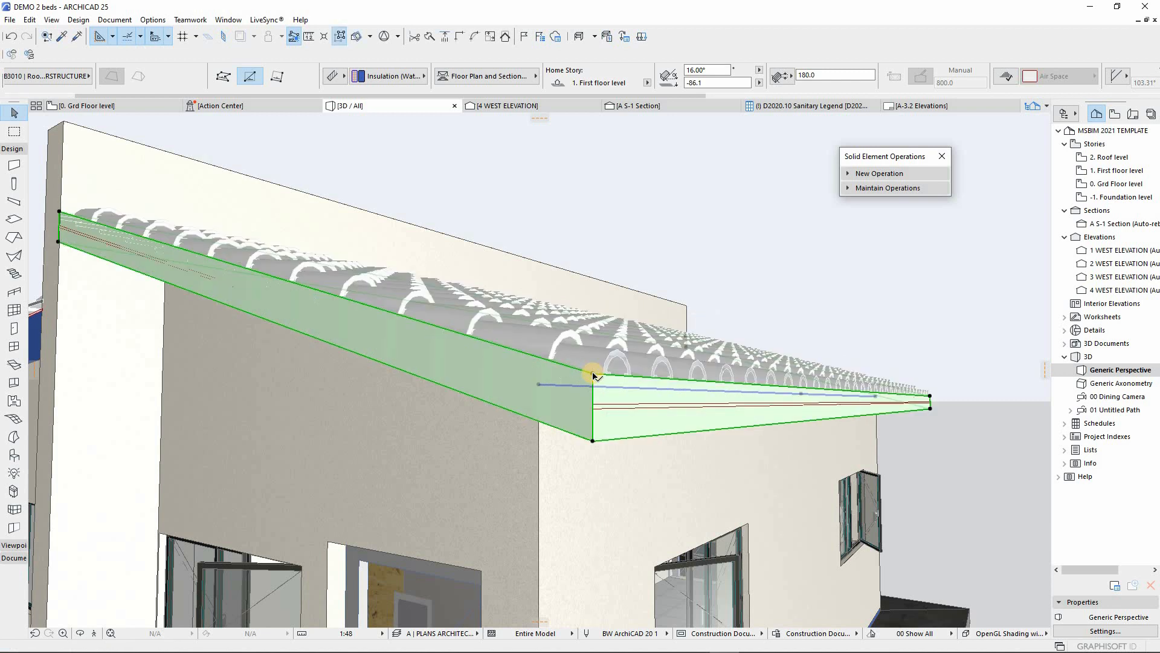
{"action": "key", "text": "ctrl+d"}
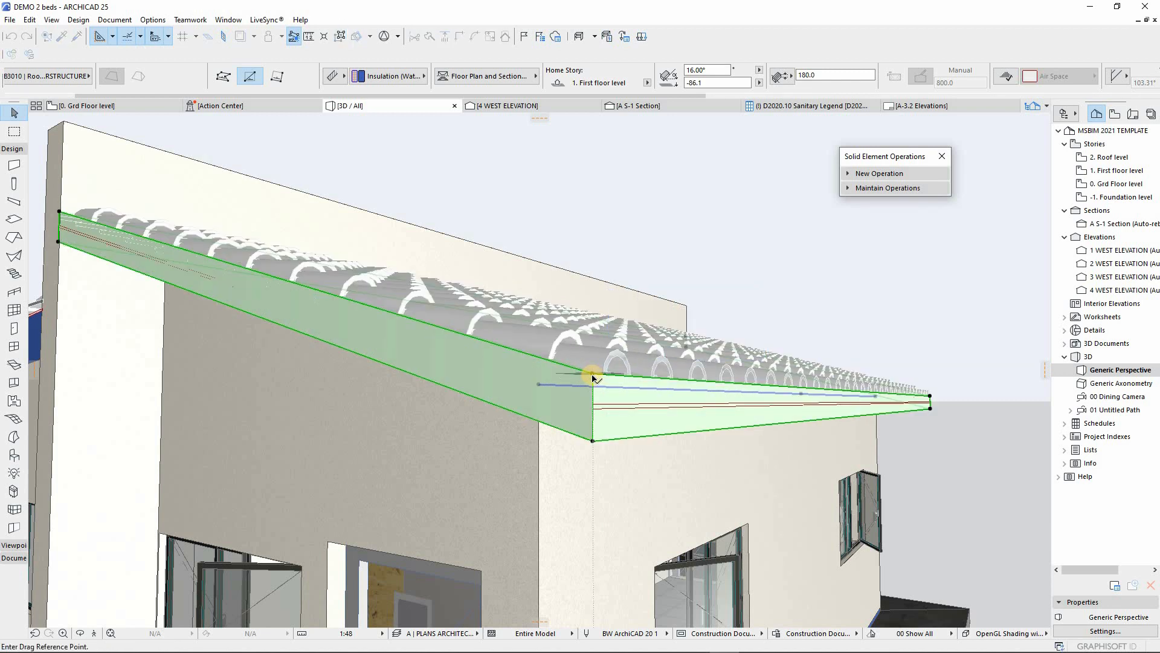
{"action": "left_click", "coordinate": [594, 382]}
{"action": "left_click", "coordinate": [594, 383]}
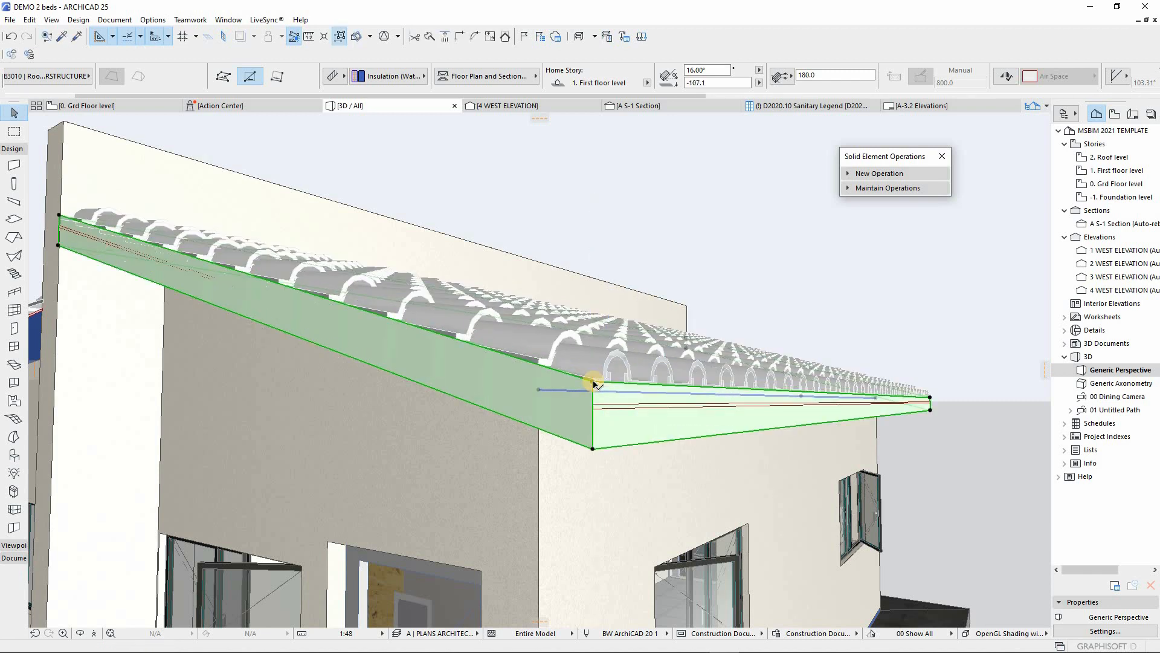
{"action": "key", "text": "ctrl+d"}
{"action": "left_click", "coordinate": [594, 385]}
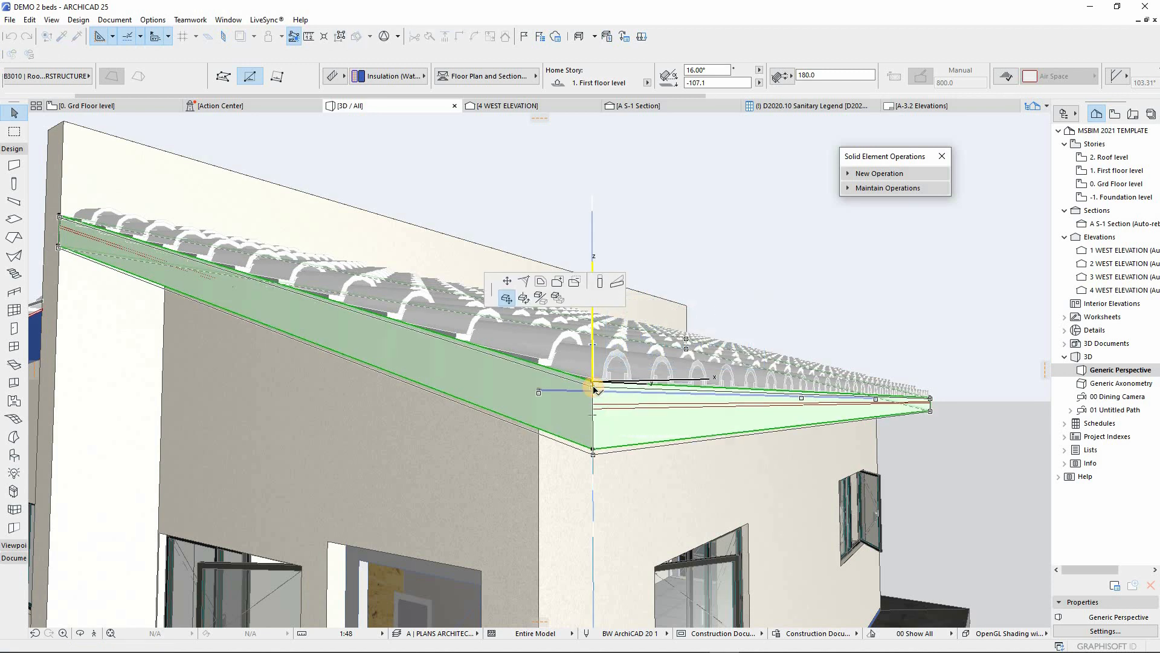
{"action": "left_click", "coordinate": [595, 395]}
{"action": "scroll", "coordinate": [612, 401], "scroll_direction": "down", "scroll_amount": 5}
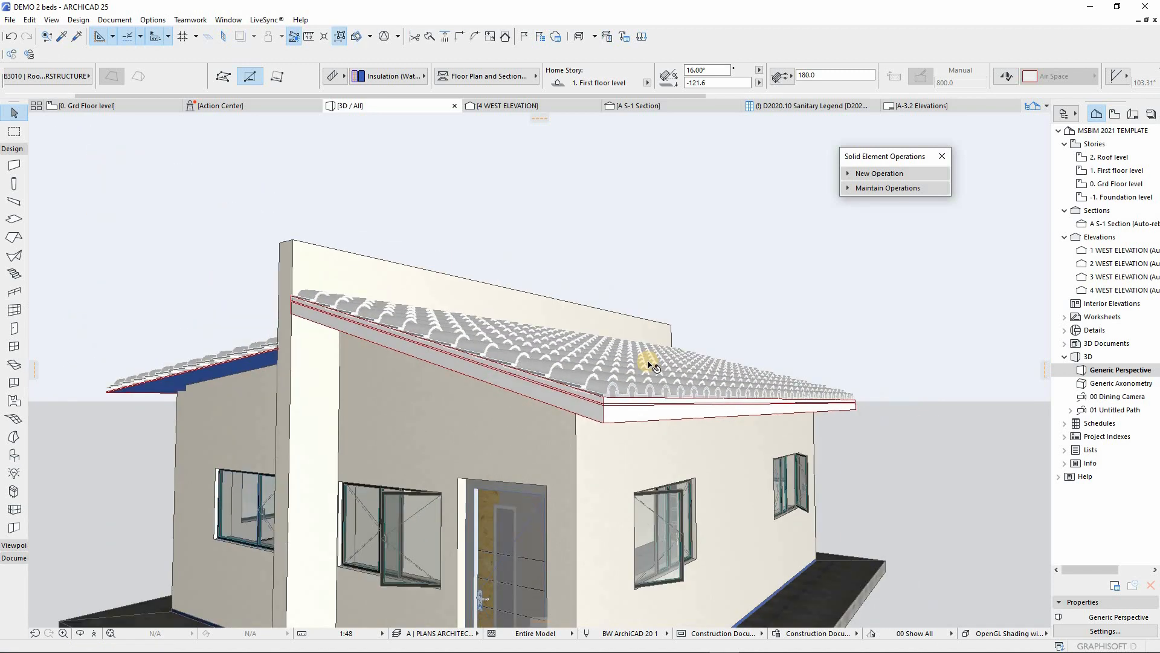
{"action": "key", "text": "Escape"}
Try deleting the lowered 180 mm insulation roof and setting the thin insulation roof's thickness to 180 mm instead
{"action": "middle_click_drag", "start_coordinate": [619, 369], "coordinate": [608, 407], "text": "shift"}
{"action": "scroll", "coordinate": [609, 407], "scroll_direction": "up", "scroll_amount": 3}
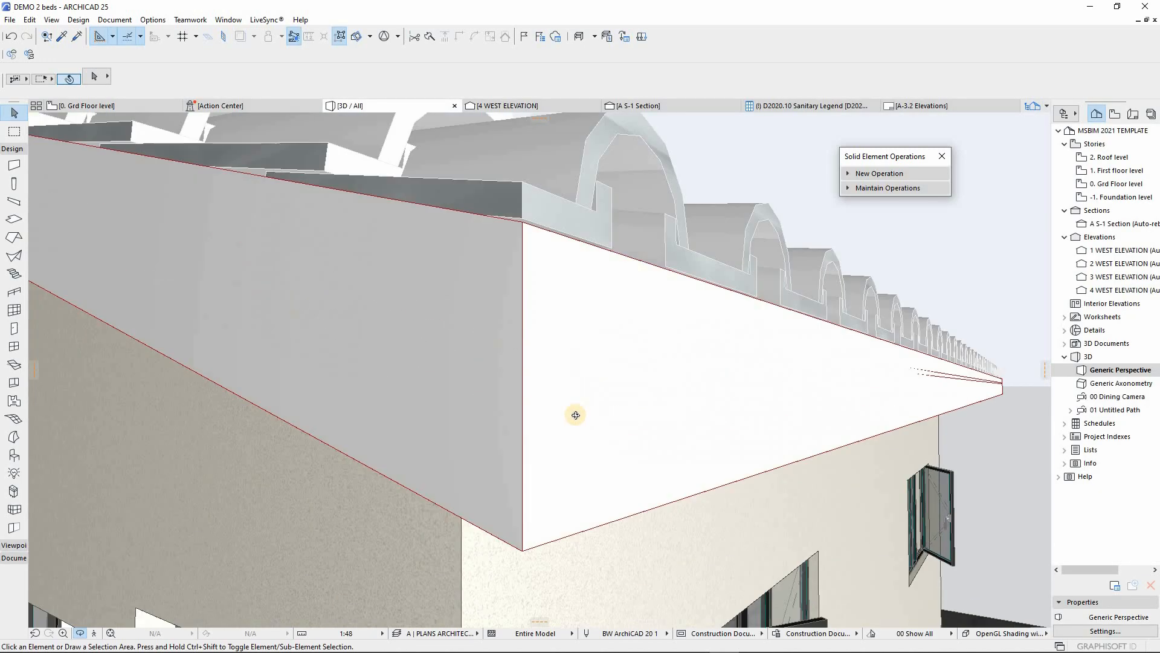
{"action": "scroll", "coordinate": [575, 414], "scroll_direction": "down", "scroll_amount": 2}
{"action": "left_click", "coordinate": [583, 417]}
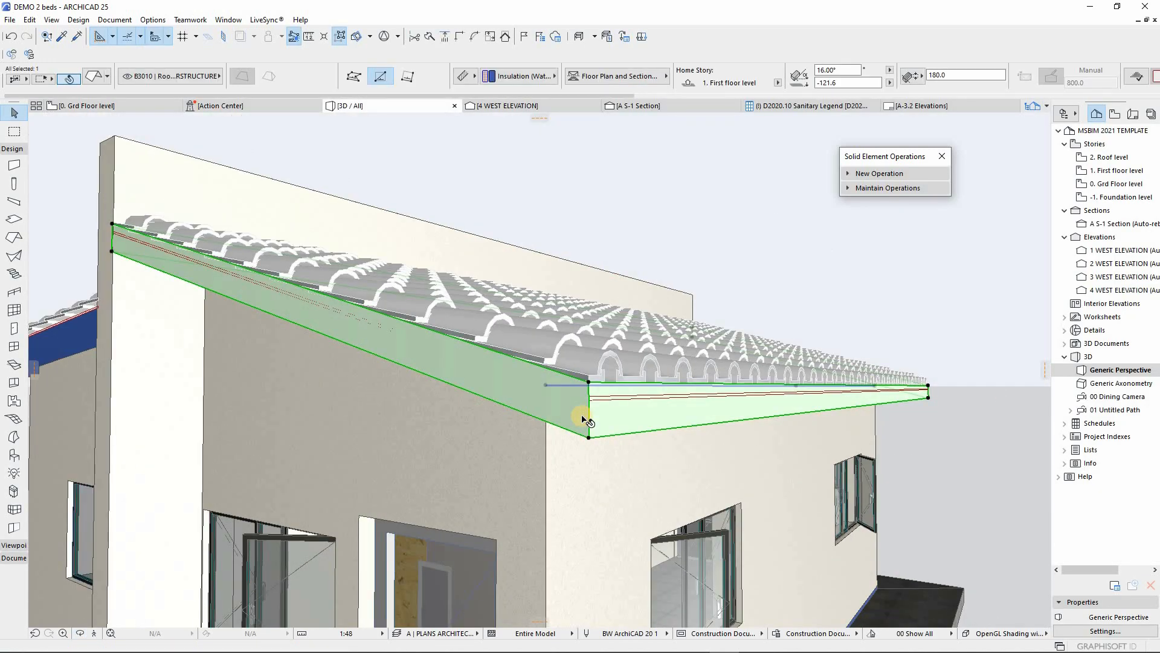
{"action": "key", "text": "Delete"}
{"action": "left_click", "coordinate": [590, 396]}
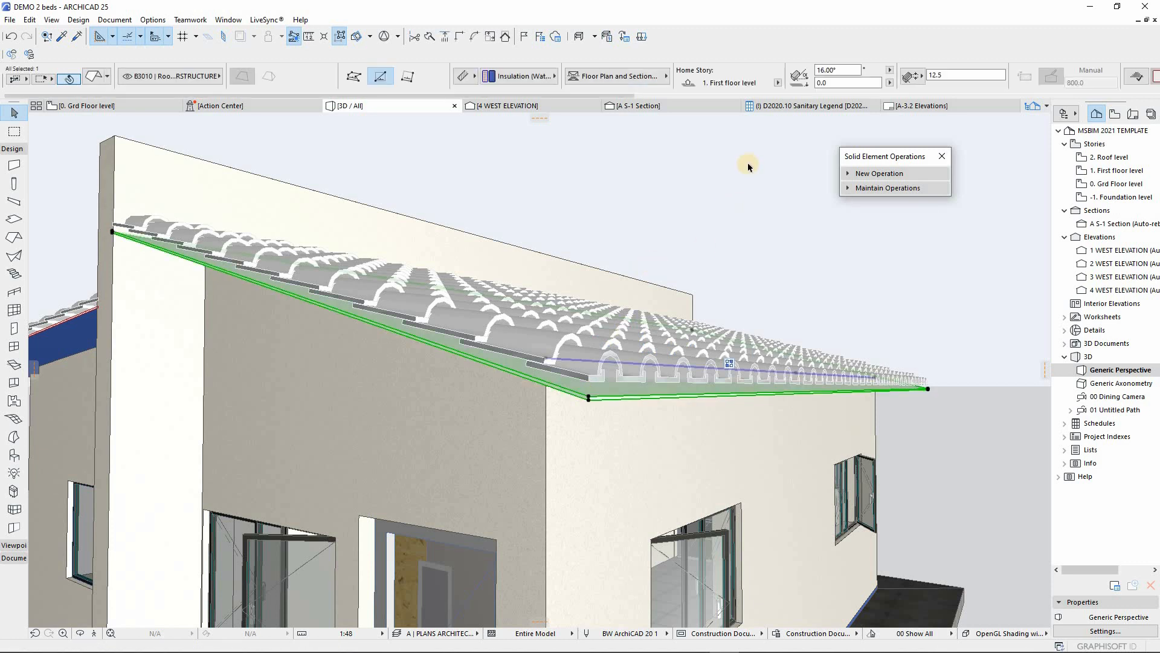
{"action": "left_click", "coordinate": [925, 76]}
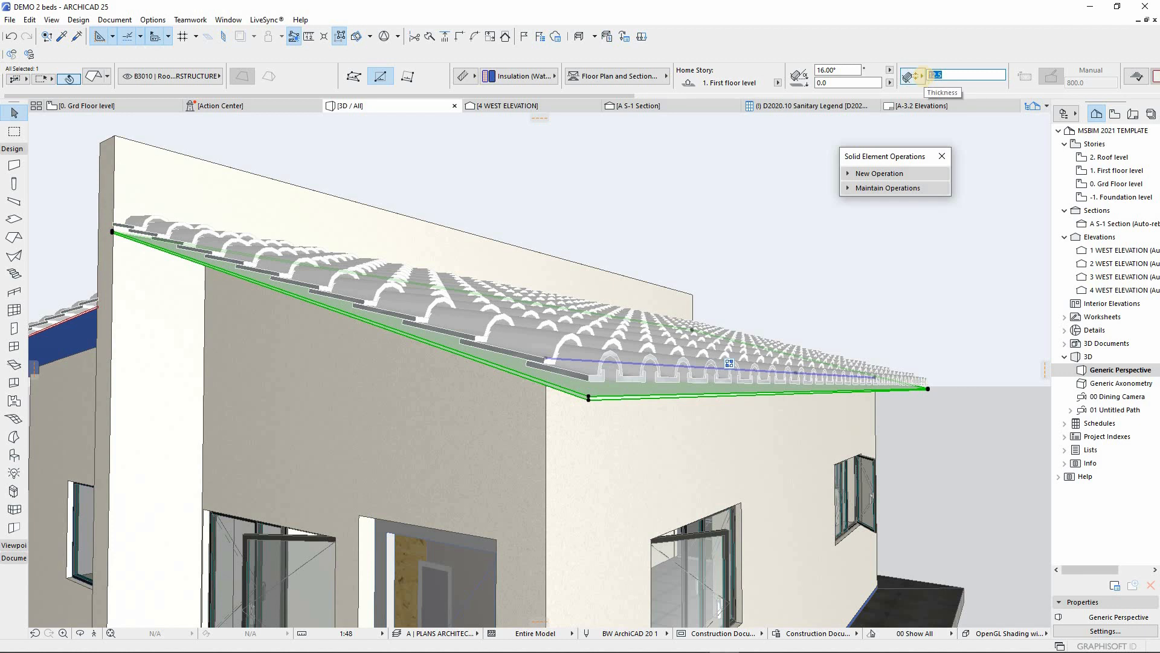
{"action": "key", "text": "Return"}
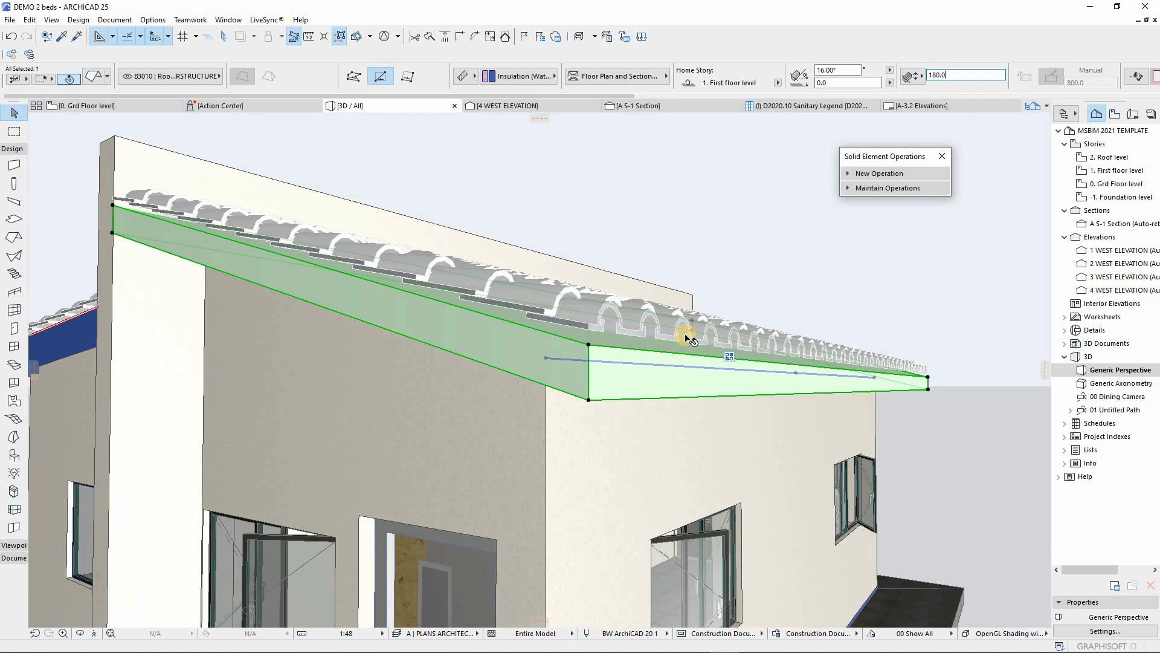
Undo the thin roof's thickness change and the deletion of the 180 mm insulation roof, and clear the selection
{"action": "key", "text": "ctrl+z"}
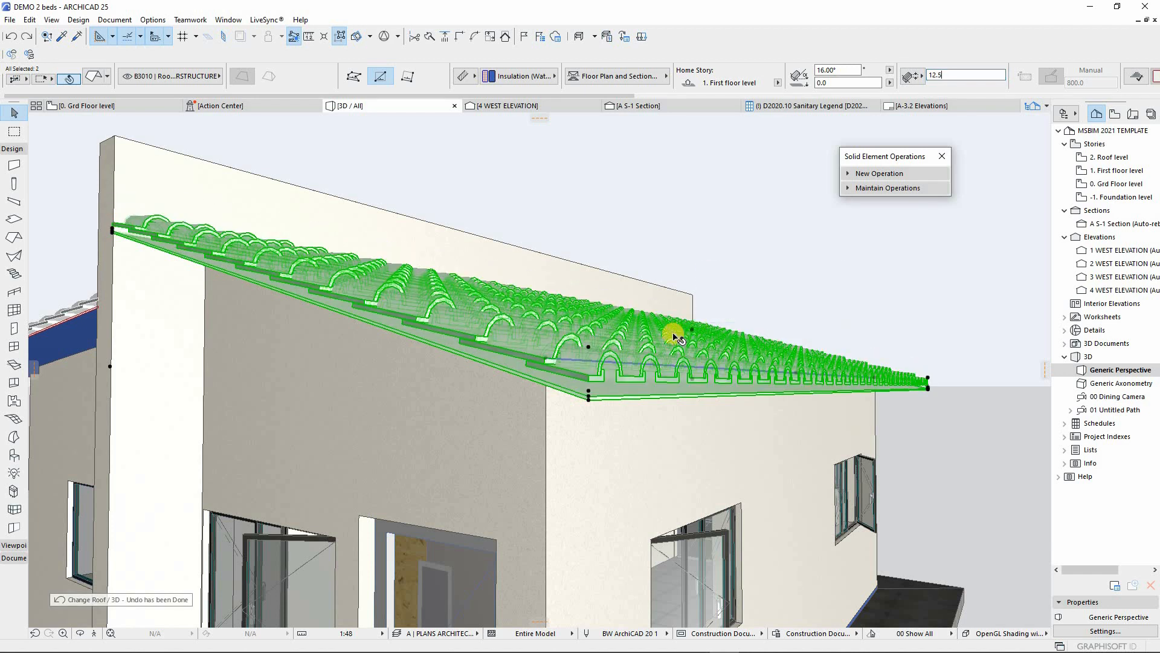
{"action": "key", "text": "ctrl+z"}
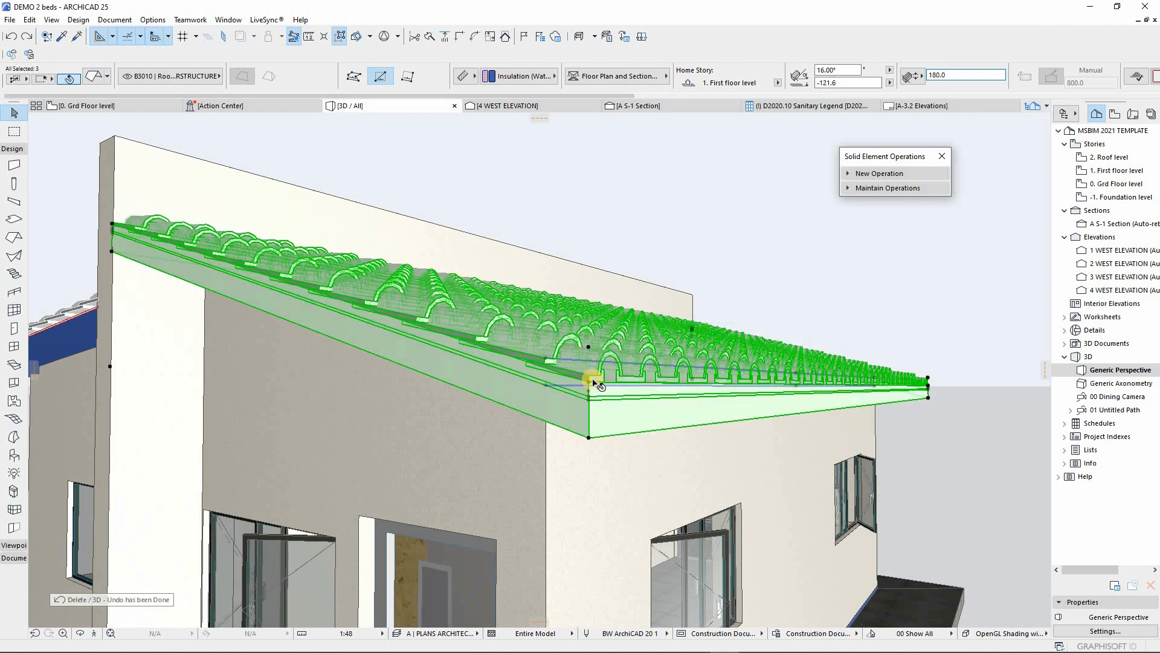
{"action": "key", "text": "Escape"}
Move the 180 mm insulation roof by its upper eaves corner toward the underside of the tiles
{"action": "scroll", "coordinate": [599, 404], "scroll_direction": "up", "scroll_amount": 1}
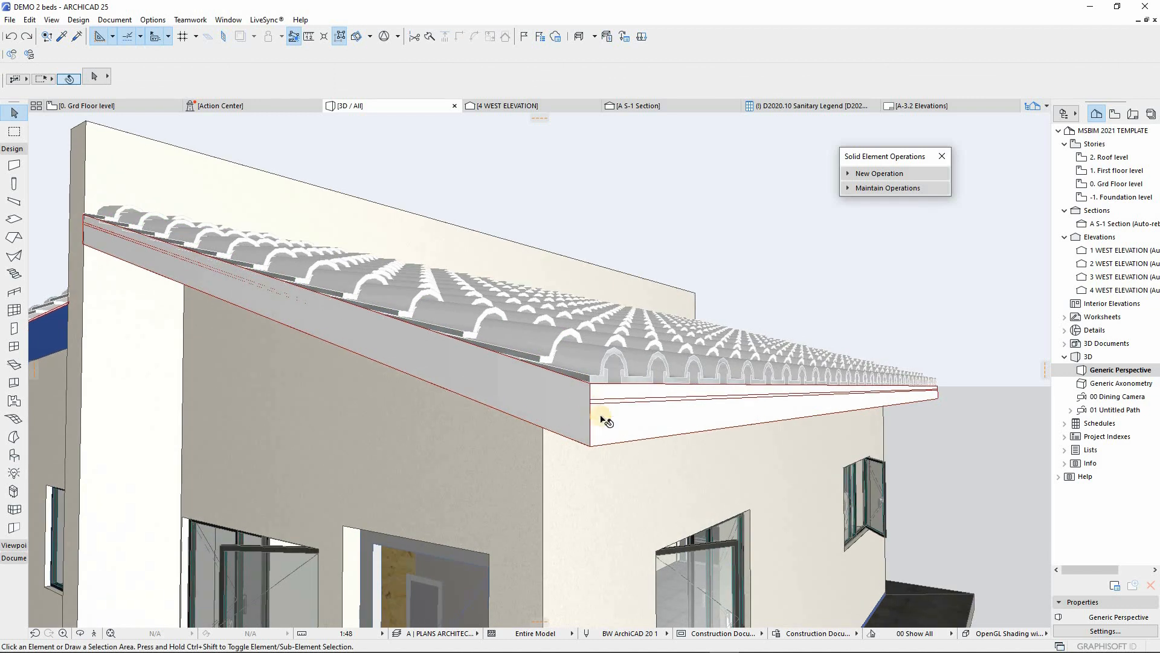
{"action": "middle_click_drag", "start_coordinate": [621, 394], "coordinate": [770, 448], "text": "shift"}
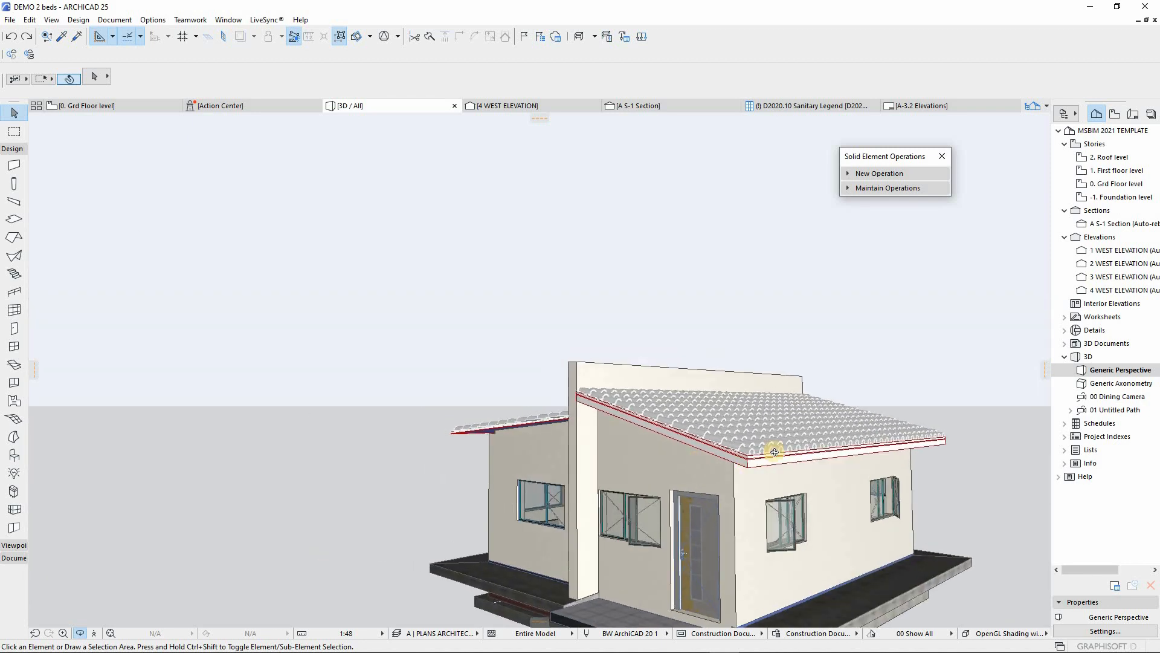
{"action": "scroll", "coordinate": [812, 446], "scroll_direction": "up", "scroll_amount": 3}
{"action": "scroll", "coordinate": [813, 445], "scroll_direction": "up", "scroll_amount": 5}
{"action": "middle_click_drag", "start_coordinate": [681, 448], "coordinate": [580, 401], "text": "shift"}
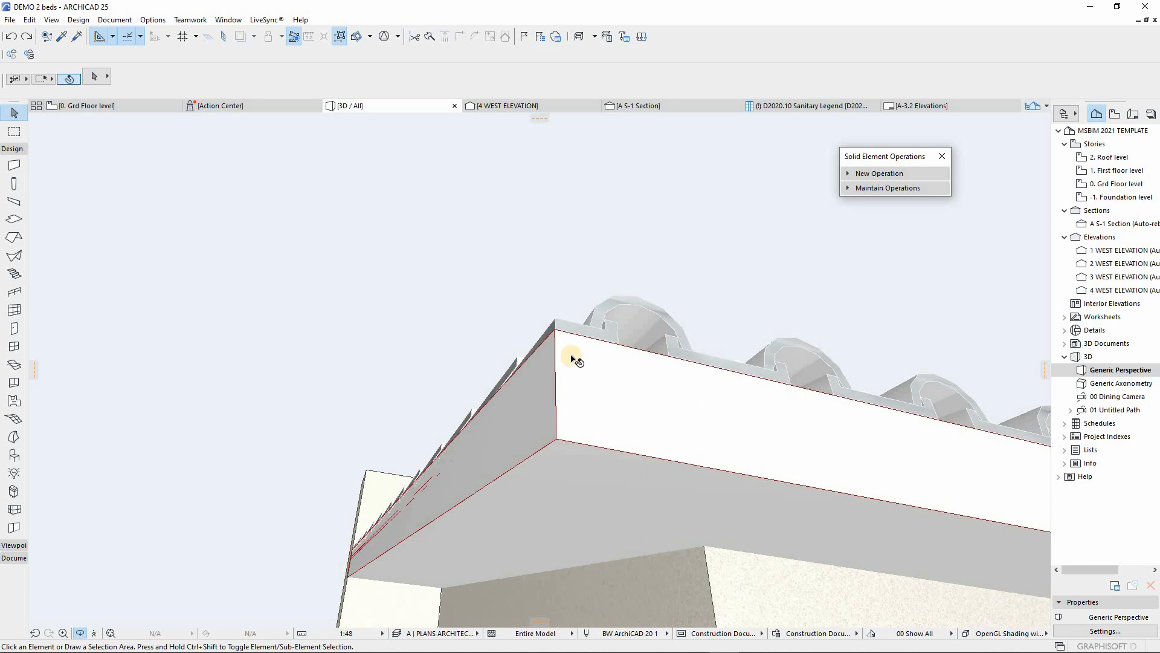
{"action": "left_click", "coordinate": [554, 330]}
{"action": "left_click", "coordinate": [554, 330]}
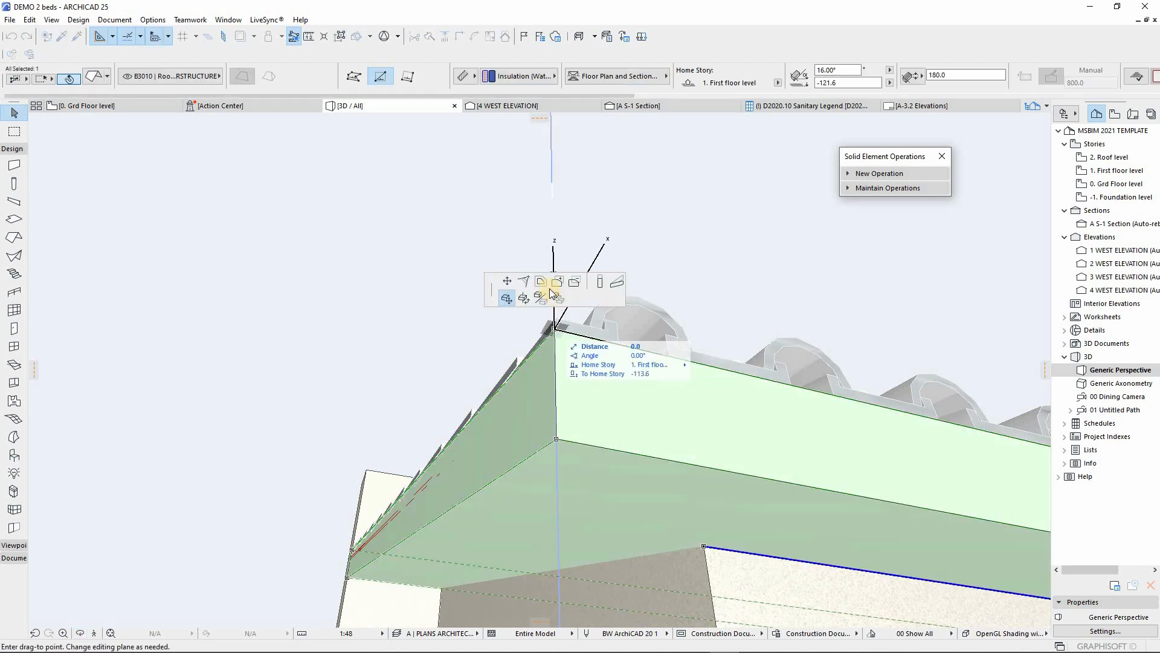
Offset all edges of the selected waterproofing insulation roof slightly inward from its upper corner in the 3D view
{"action": "left_click", "coordinate": [541, 282]}
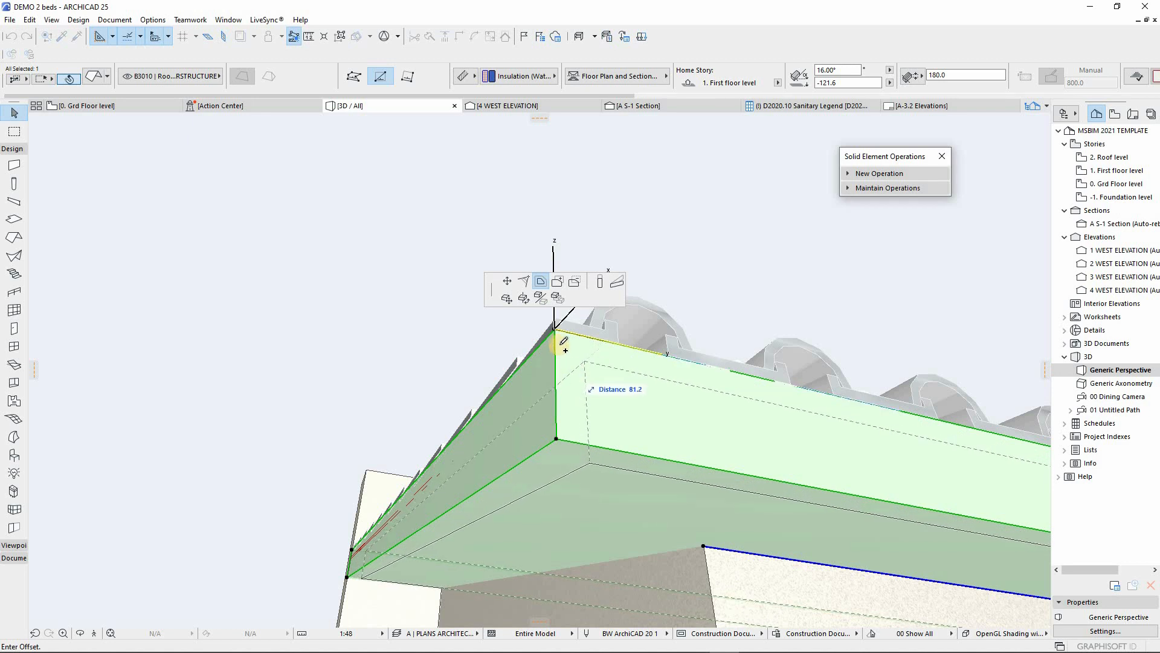
{"action": "left_click", "coordinate": [555, 330]}
{"action": "left_click", "coordinate": [555, 330]}
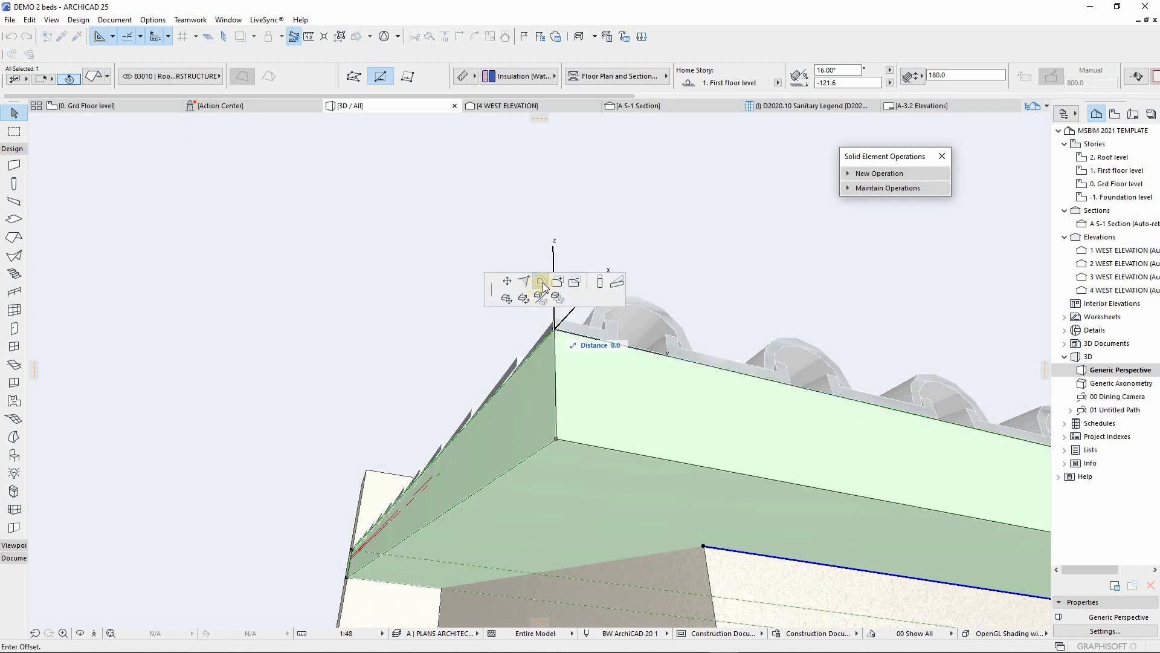
{"action": "left_click", "coordinate": [541, 282]}
{"action": "left_click", "coordinate": [539, 298]}
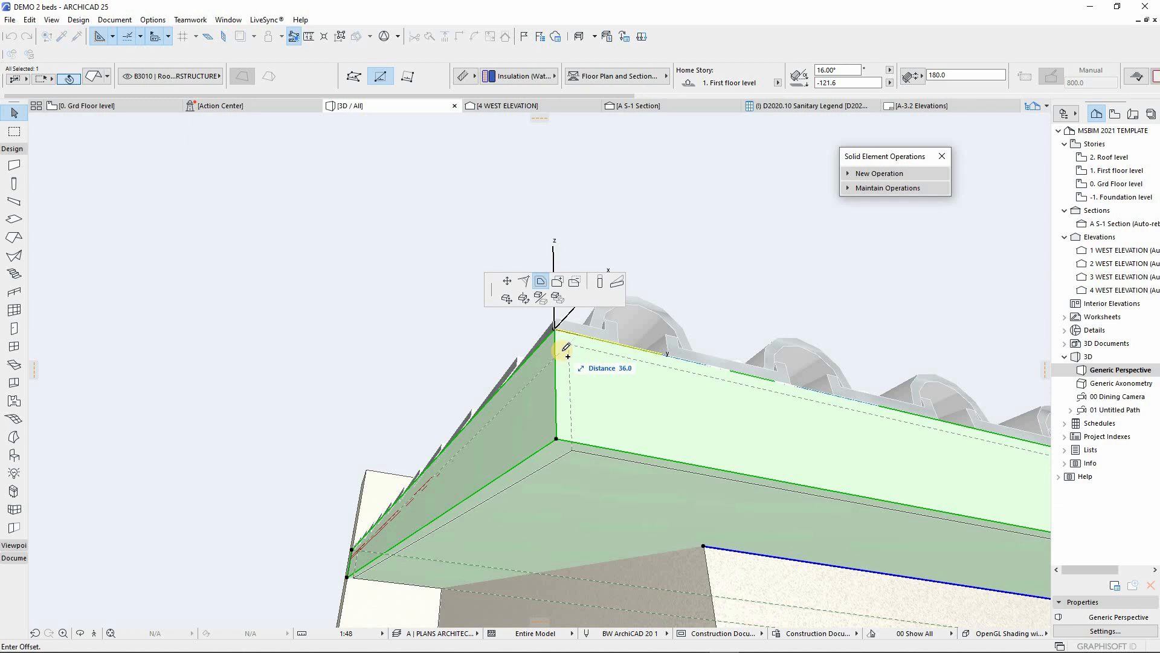
{"action": "type", "text": "18"}
{"action": "type", "text": "0"}
{"action": "key", "text": "Return"}
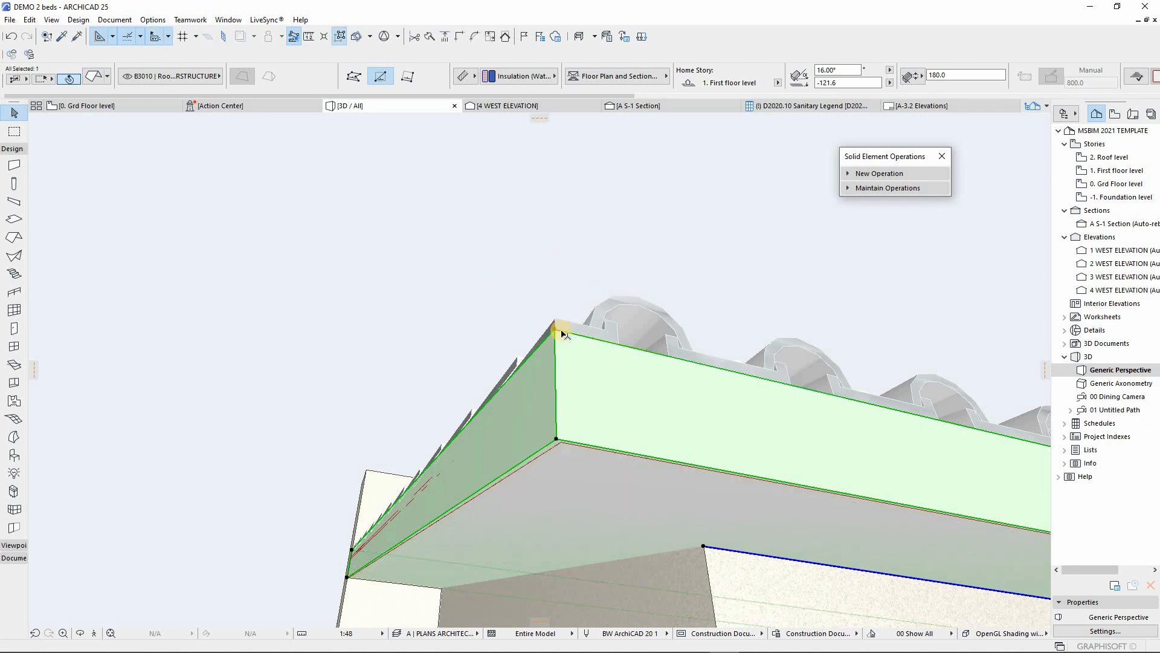
{"action": "left_click", "coordinate": [547, 433]}
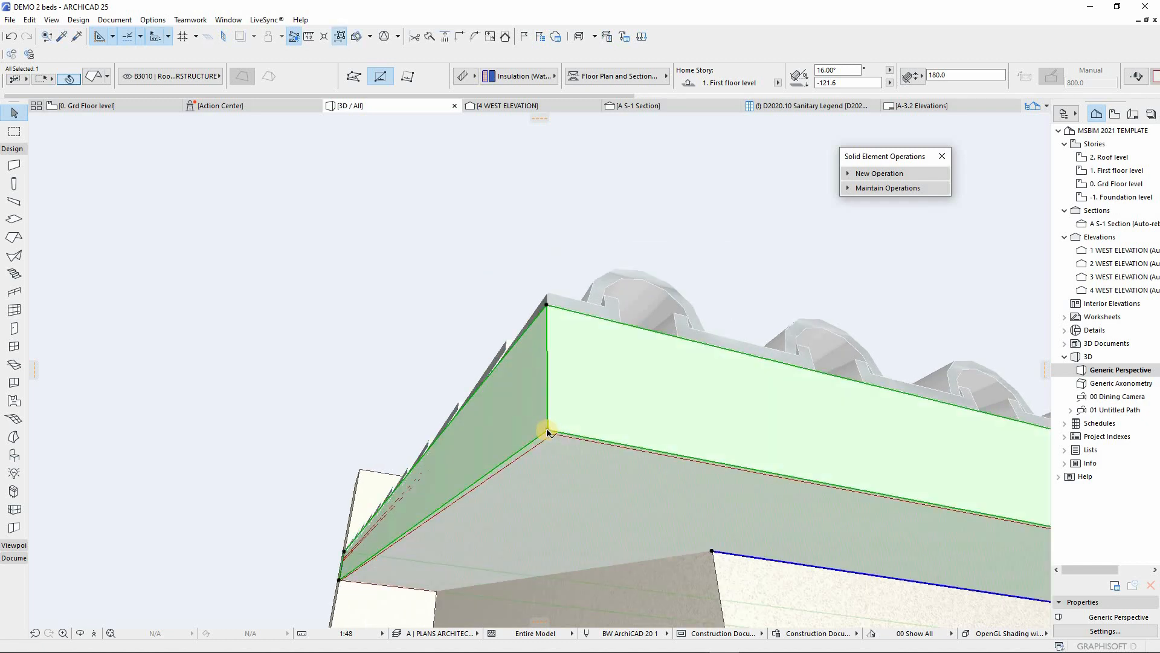
{"action": "left_click", "coordinate": [548, 430]}
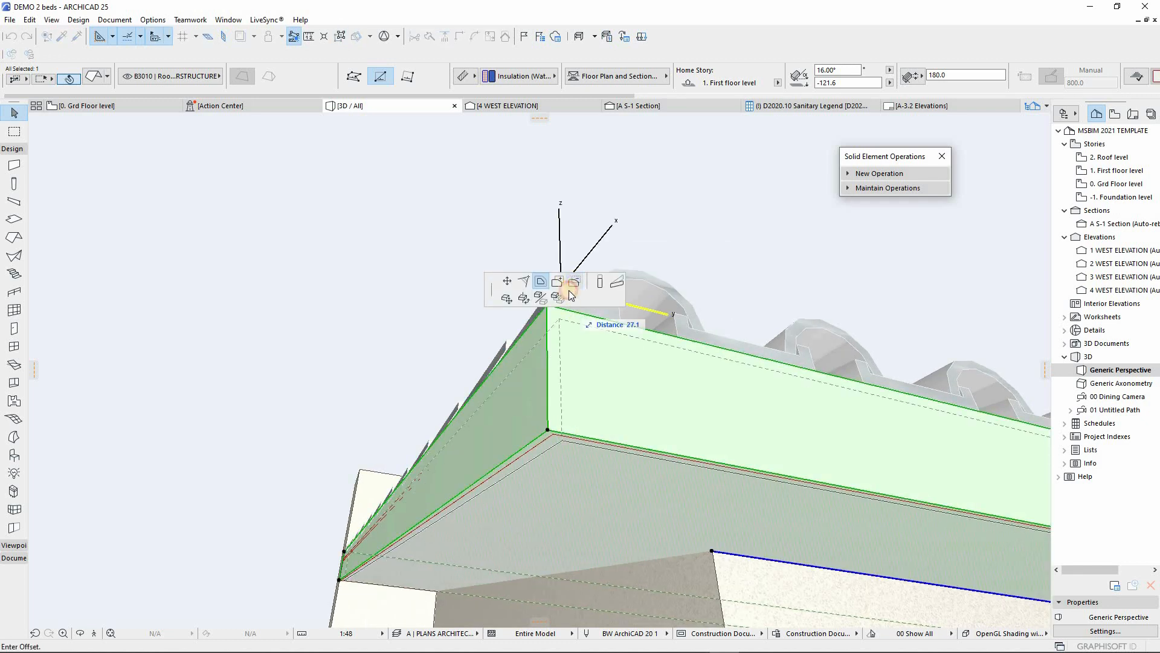
{"action": "left_click", "coordinate": [574, 281]}
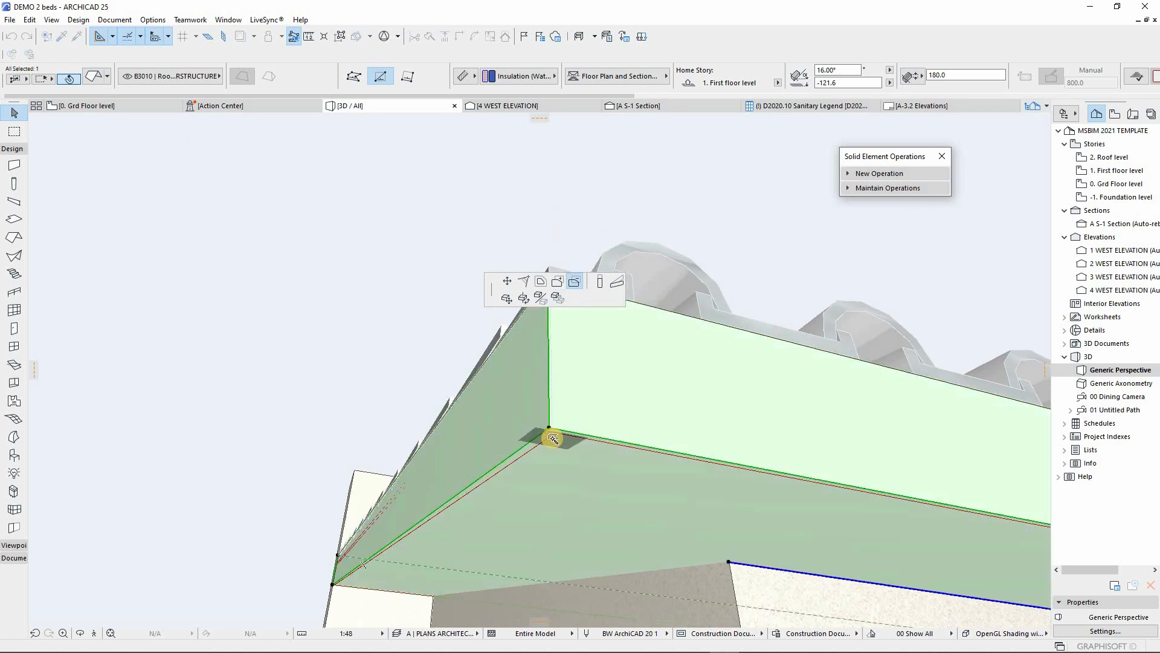
{"action": "left_click", "coordinate": [583, 454]}
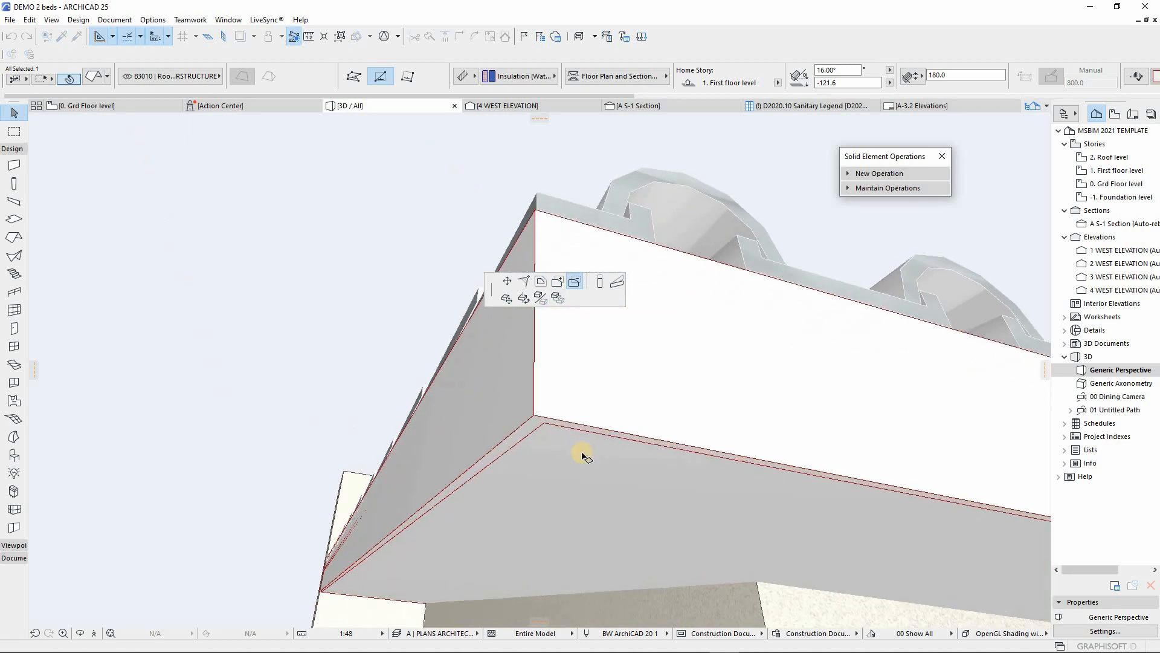
{"action": "scroll", "coordinate": [583, 453], "scroll_direction": "up", "scroll_amount": 2}
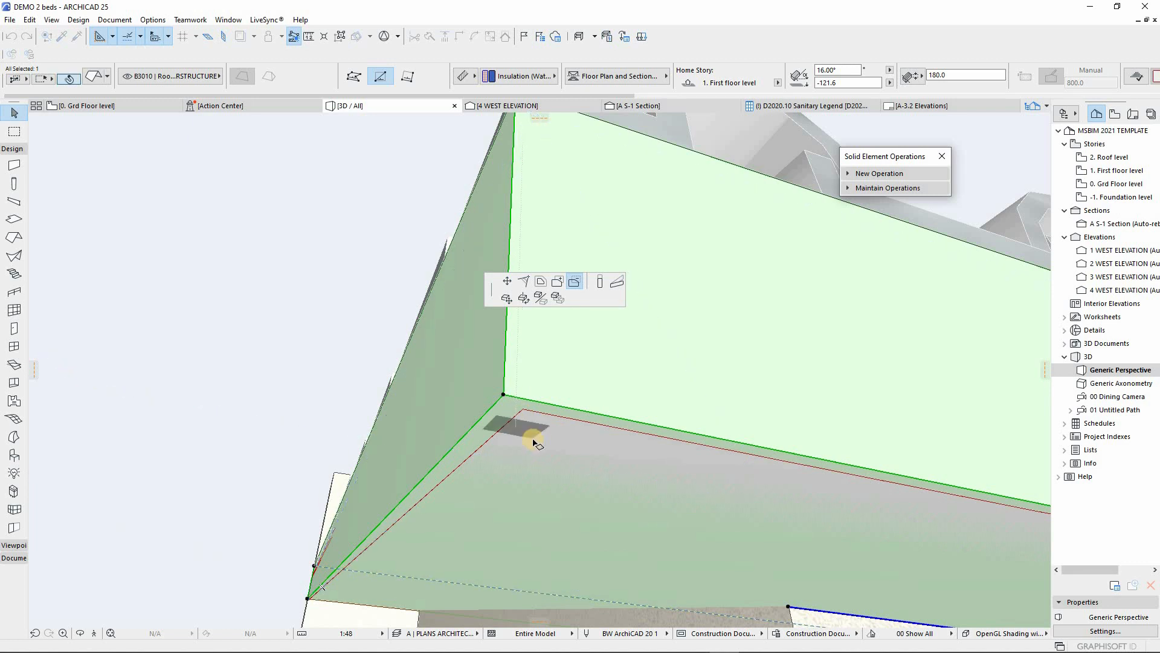
{"action": "key", "text": "Escape"}
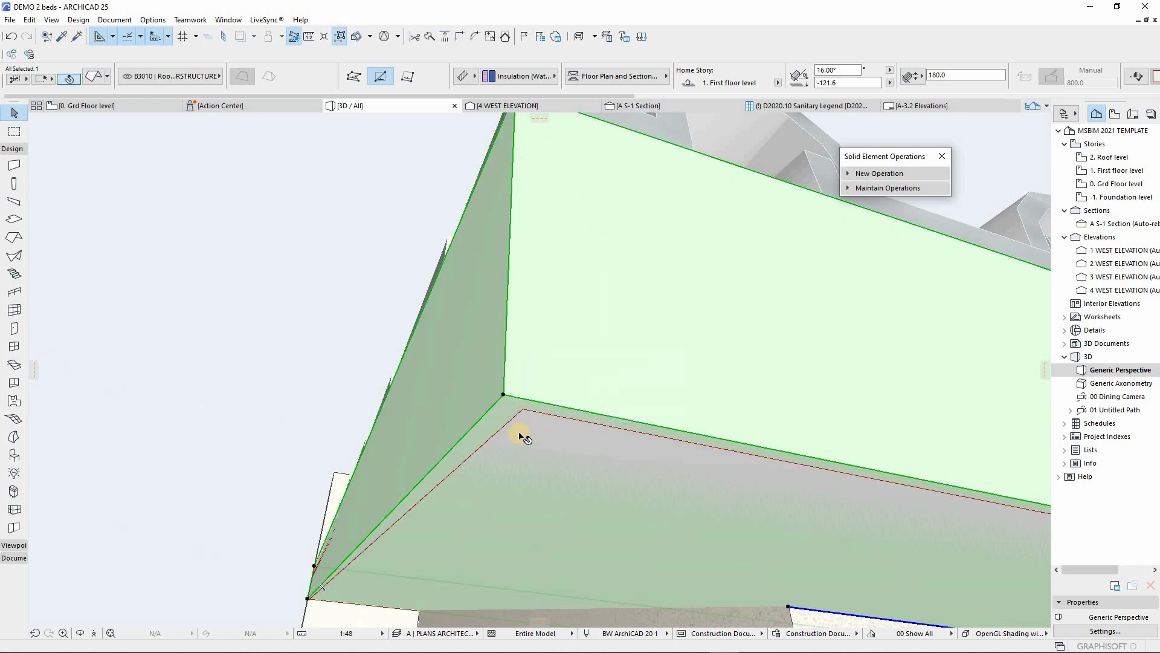
Offset all edges of the outer insulation roof slightly outward, just beyond the edge of the roof tiles
{"action": "left_click", "coordinate": [456, 423]}
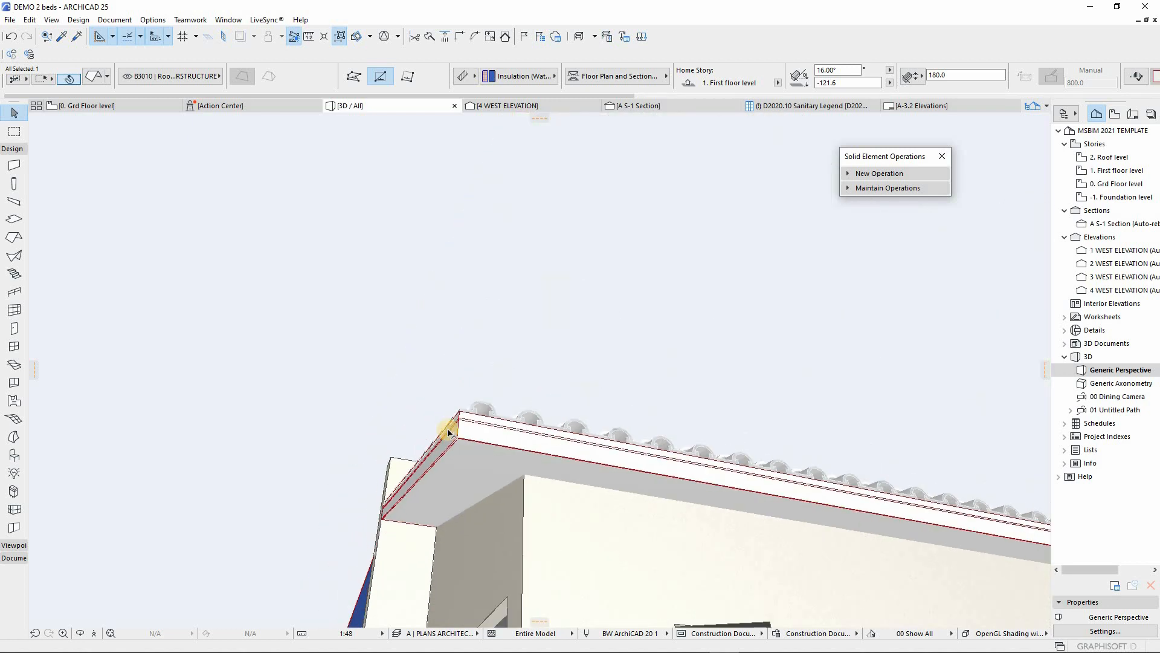
{"action": "scroll", "coordinate": [459, 411], "scroll_direction": "up", "scroll_amount": 5}
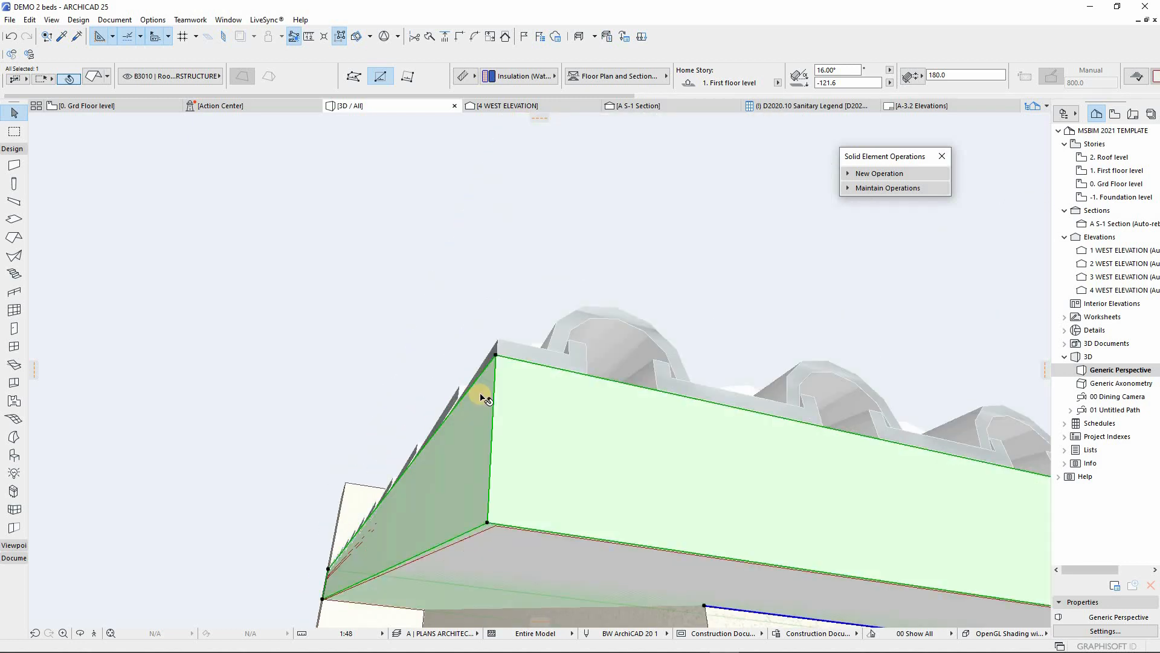
{"action": "scroll", "coordinate": [487, 414], "scroll_direction": "up", "scroll_amount": 1}
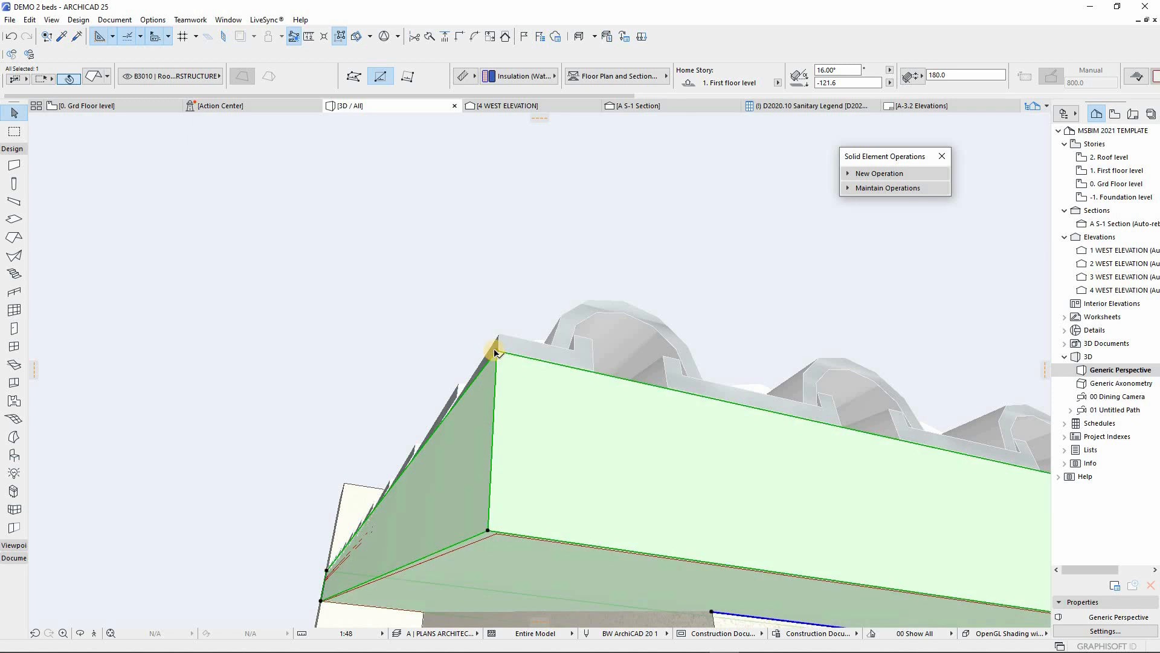
{"action": "left_click", "coordinate": [503, 352]}
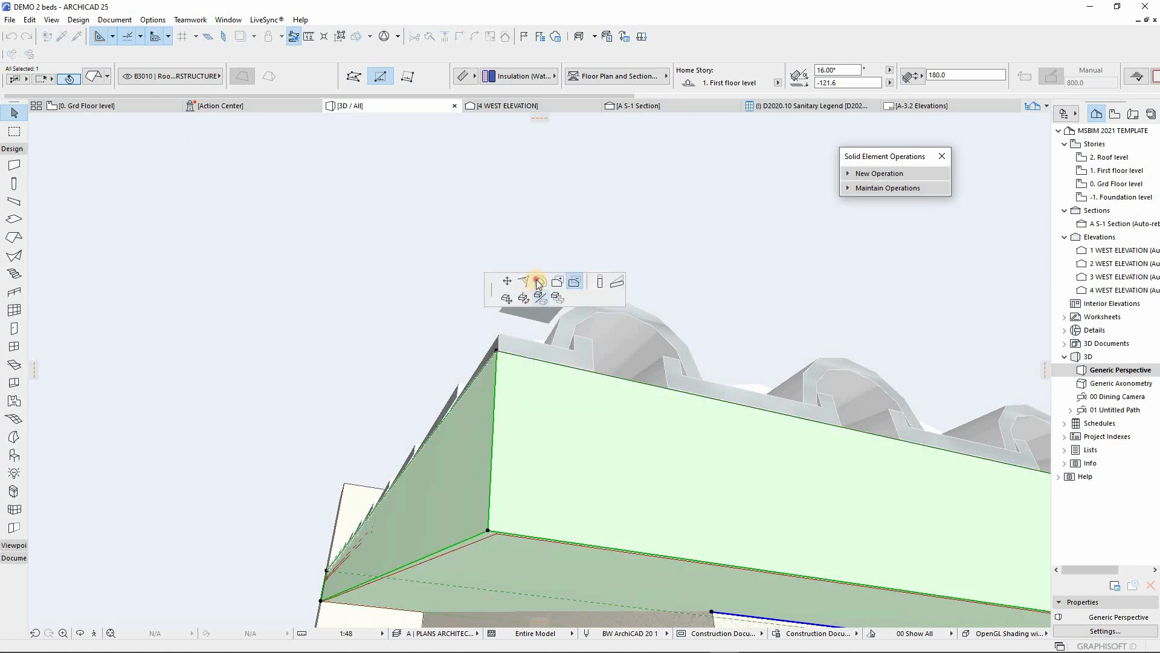
{"action": "left_click", "coordinate": [479, 321]}
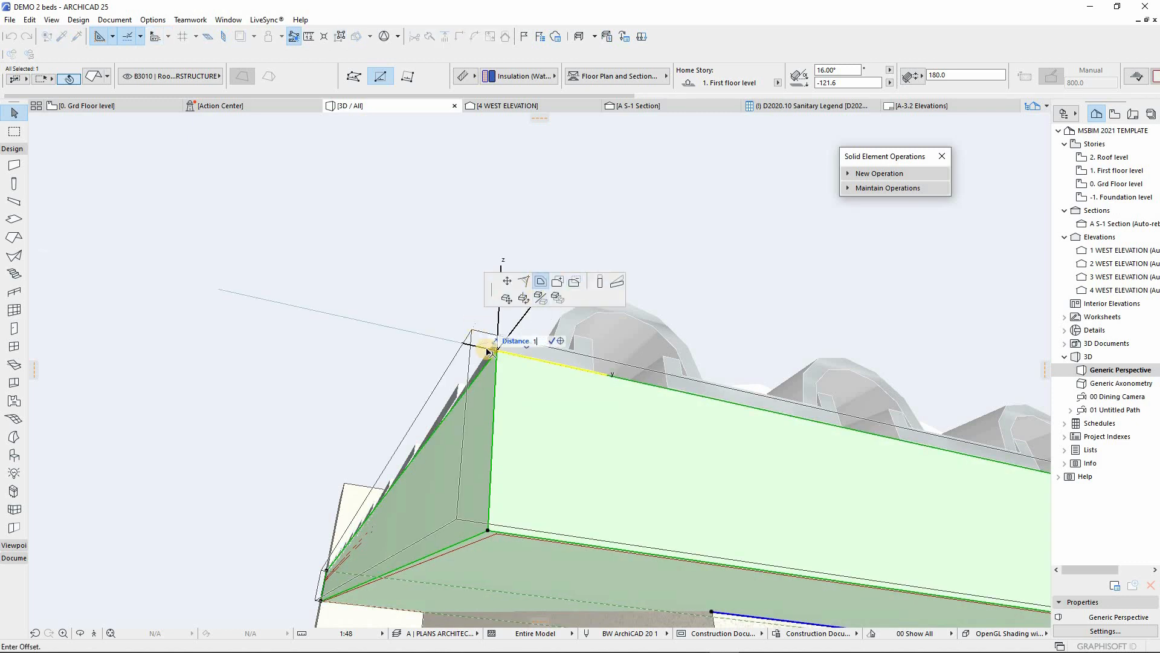
{"action": "left_click", "coordinate": [525, 318]}
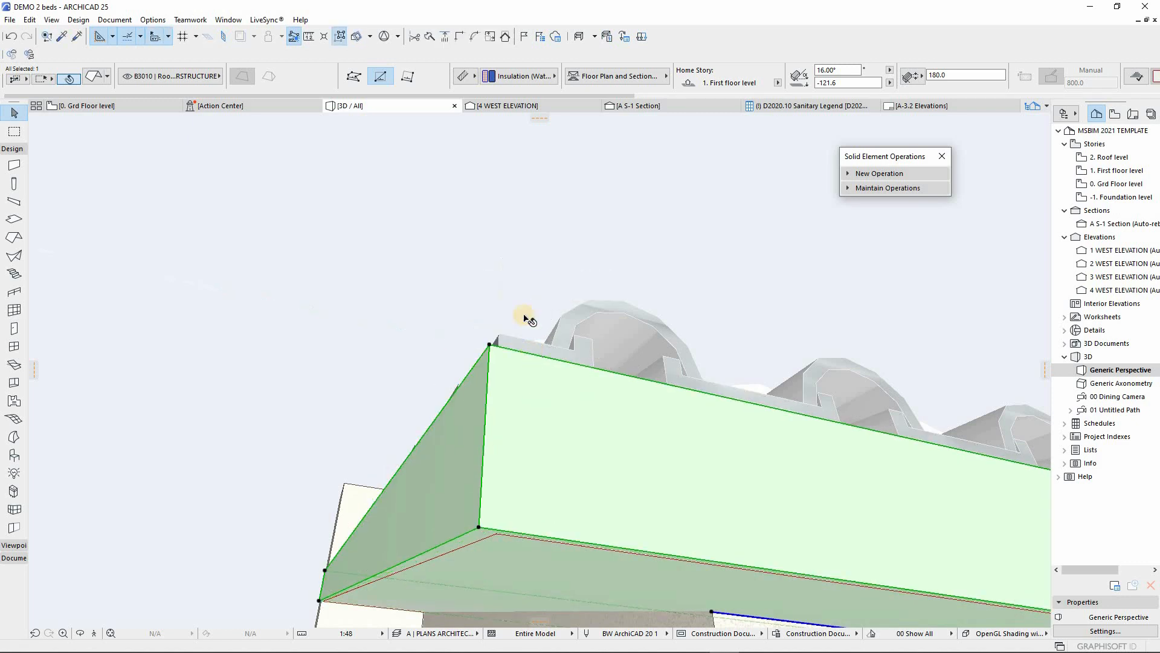
In the first floor level plan, set the 2D background pen of the left slope's Roof Surfacer 23 object to transparent
{"action": "left_click", "coordinate": [1099, 175]}
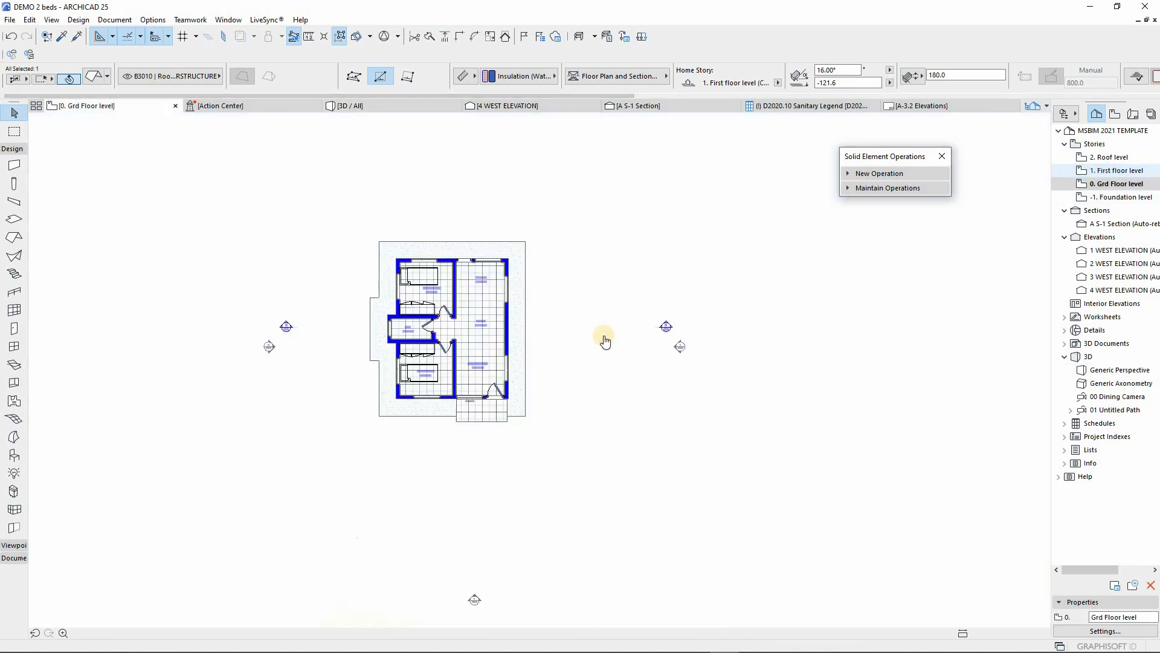
{"action": "scroll", "coordinate": [401, 389], "scroll_direction": "up", "scroll_amount": 5}
{"action": "scroll", "coordinate": [362, 423], "scroll_direction": "up", "scroll_amount": 5}
{"action": "scroll", "coordinate": [406, 401], "scroll_direction": "up", "scroll_amount": 5}
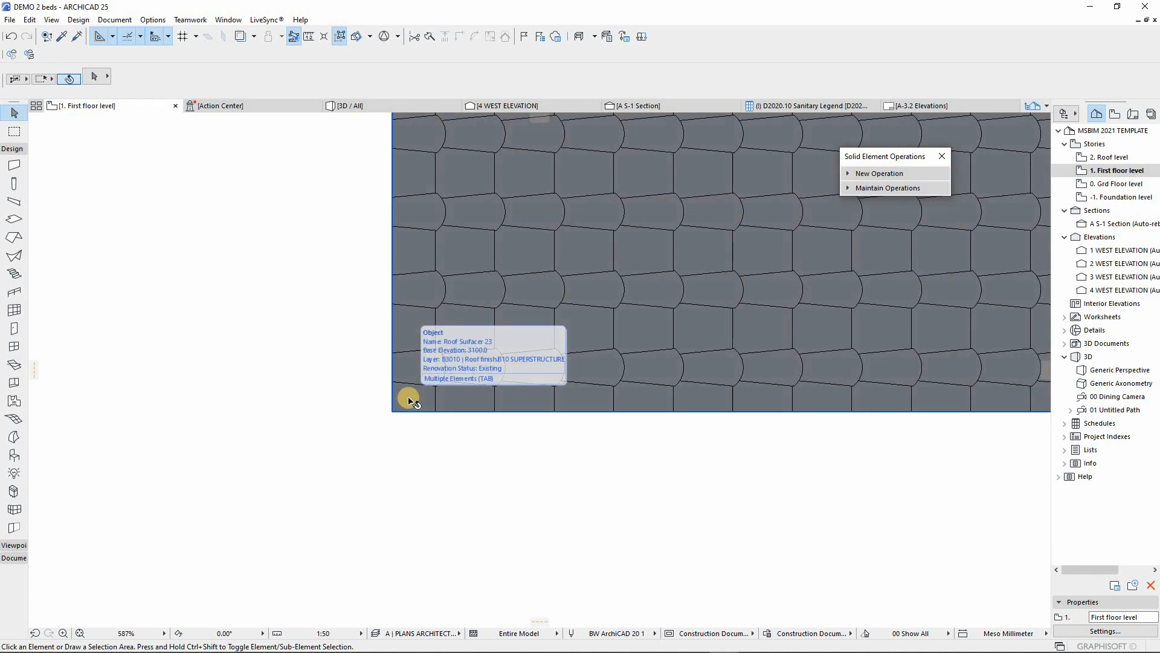
{"action": "left_click", "coordinate": [408, 399]}
{"action": "scroll", "coordinate": [426, 470], "scroll_direction": "down", "scroll_amount": 2}
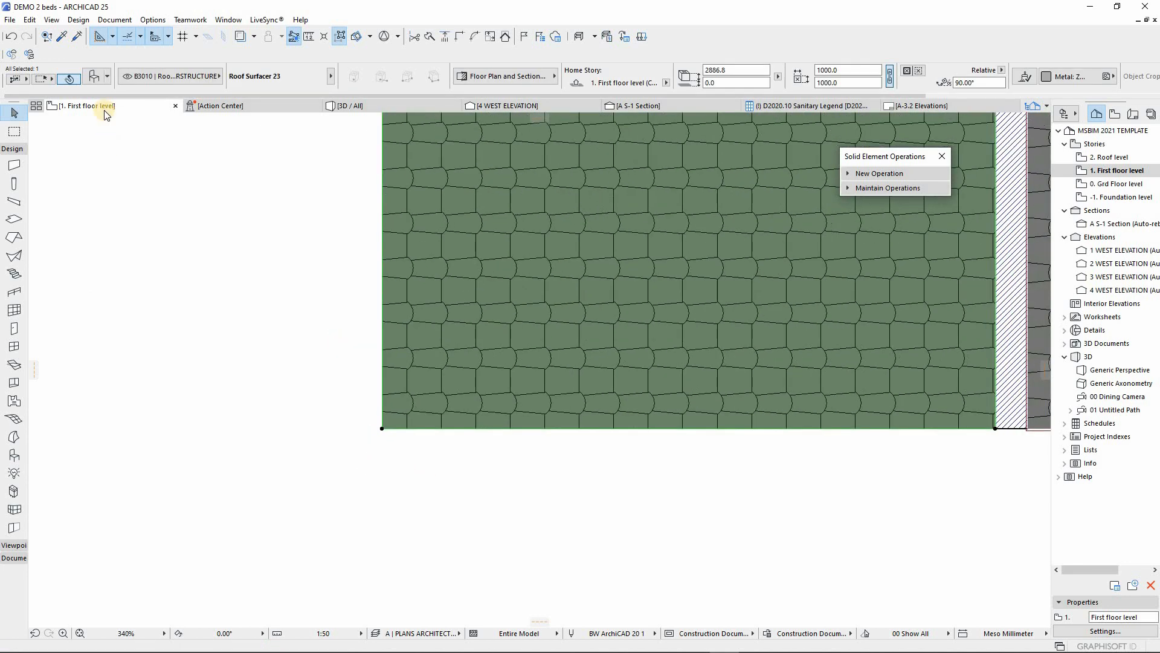
{"action": "left_click", "coordinate": [98, 77]}
{"action": "double_click", "coordinate": [521, 297]}
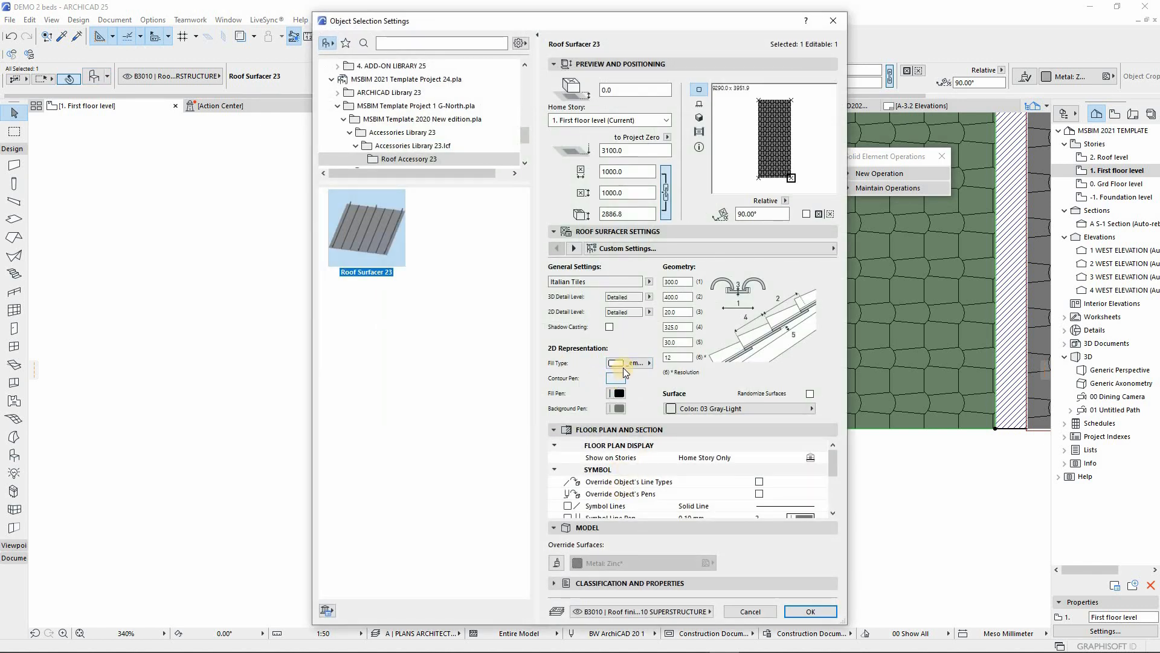
{"action": "left_click", "coordinate": [637, 361]}
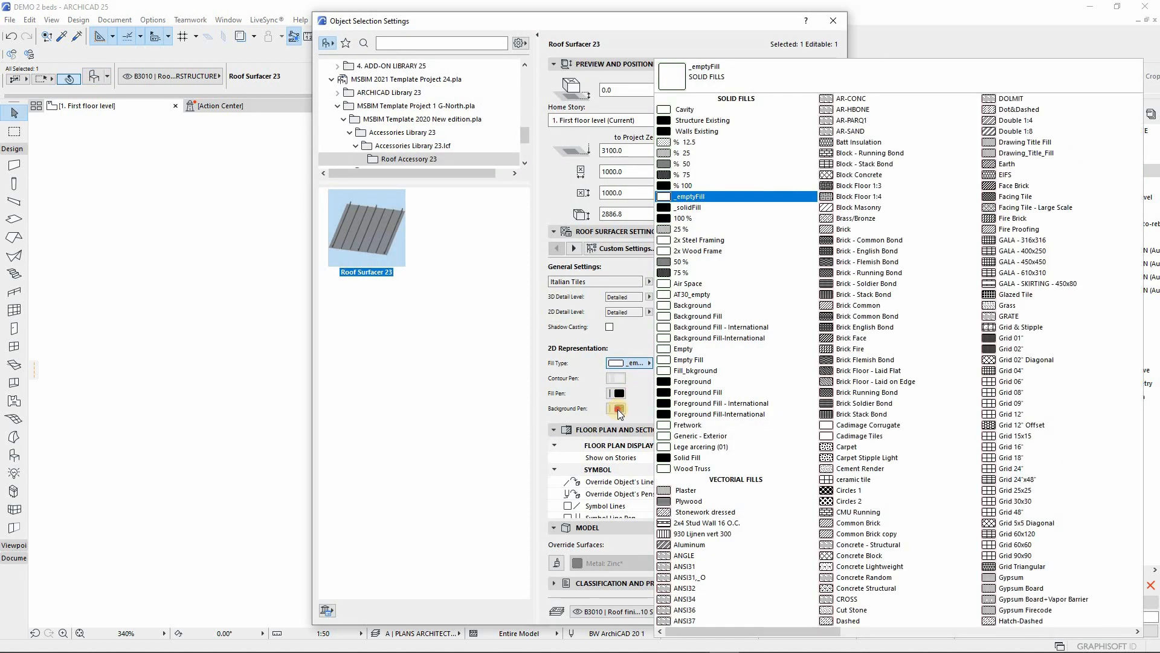
{"action": "left_click", "coordinate": [618, 409]}
{"action": "left_click", "coordinate": [807, 615]}
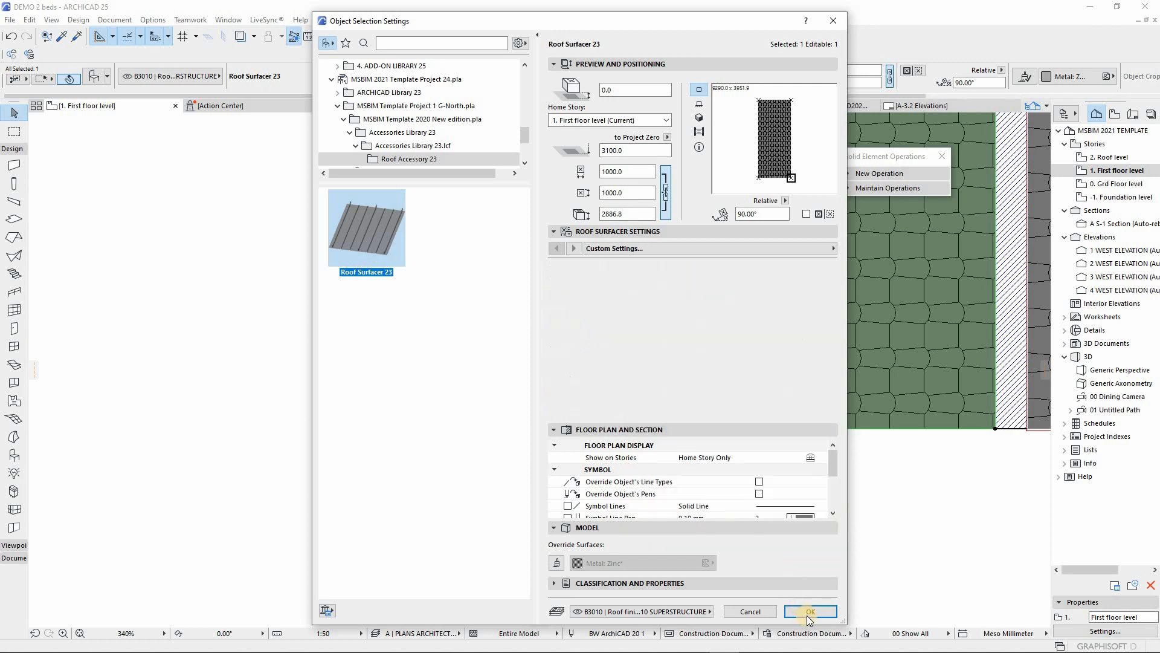
{"action": "left_click", "coordinate": [809, 612]}
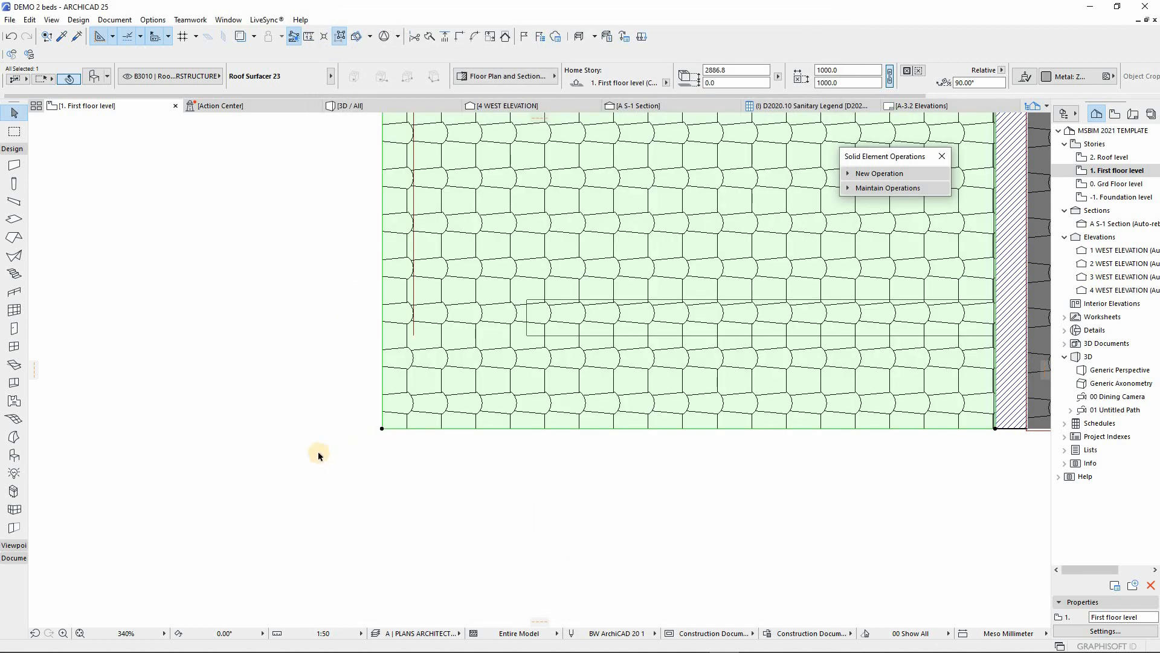
Set the 2D background pen of the right slope's Roof Surfacer 23 object to transparent as well
{"action": "scroll", "coordinate": [319, 455], "scroll_direction": "down", "scroll_amount": 5}
{"action": "left_click", "coordinate": [590, 510]}
{"action": "scroll", "coordinate": [590, 510], "scroll_direction": "up", "scroll_amount": 4}
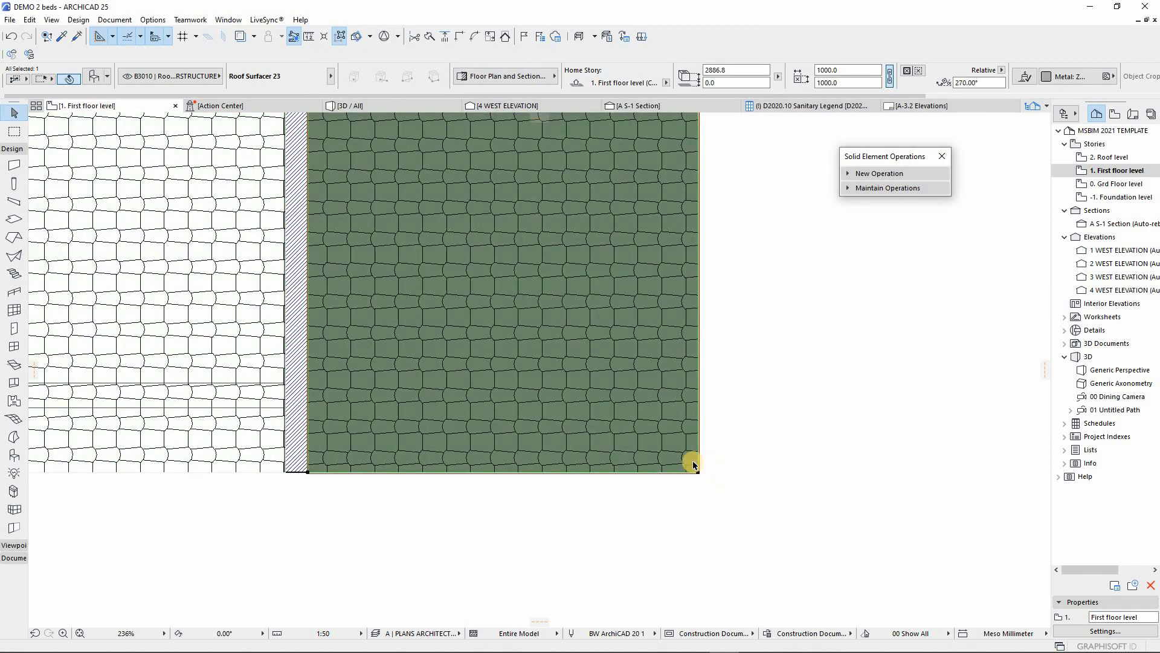
{"action": "scroll", "coordinate": [677, 455], "scroll_direction": "up", "scroll_amount": 15}
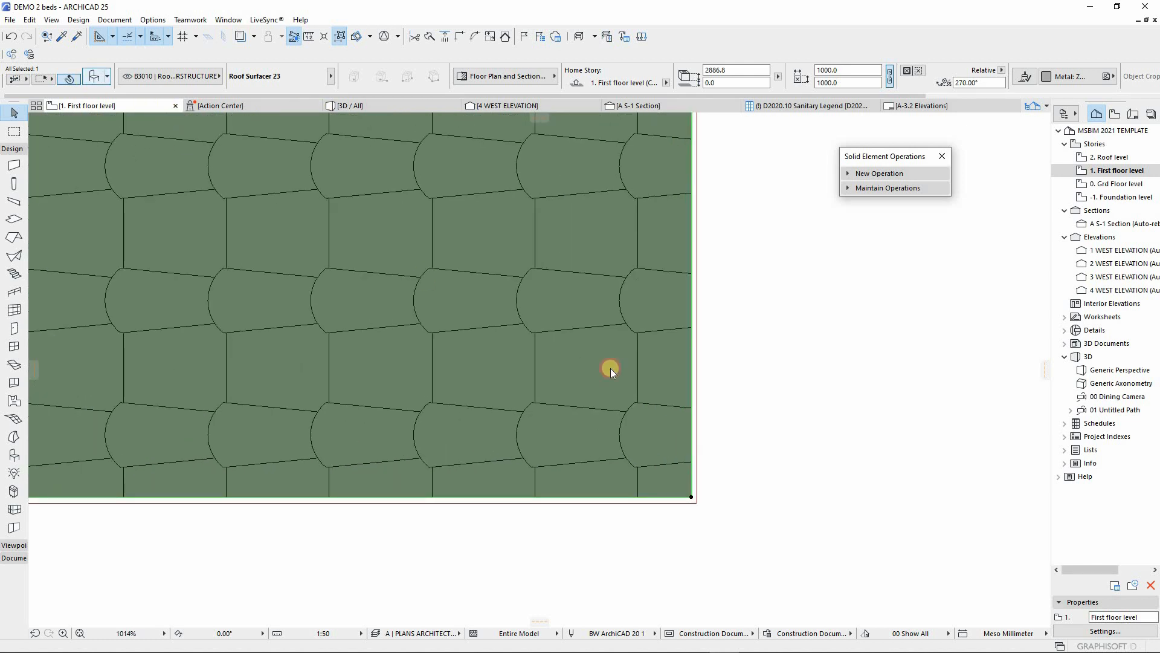
{"action": "key", "text": "ctrl+t"}
{"action": "left_click", "coordinate": [615, 409]}
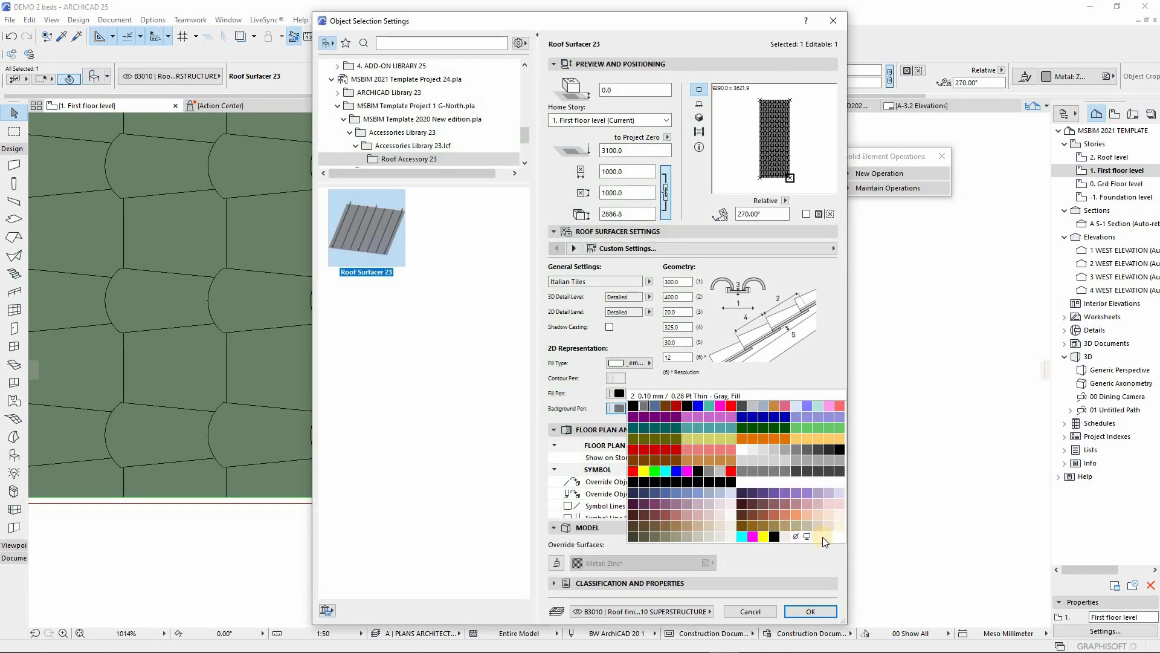
{"action": "left_click", "coordinate": [796, 538]}
{"action": "left_click", "coordinate": [811, 611]}
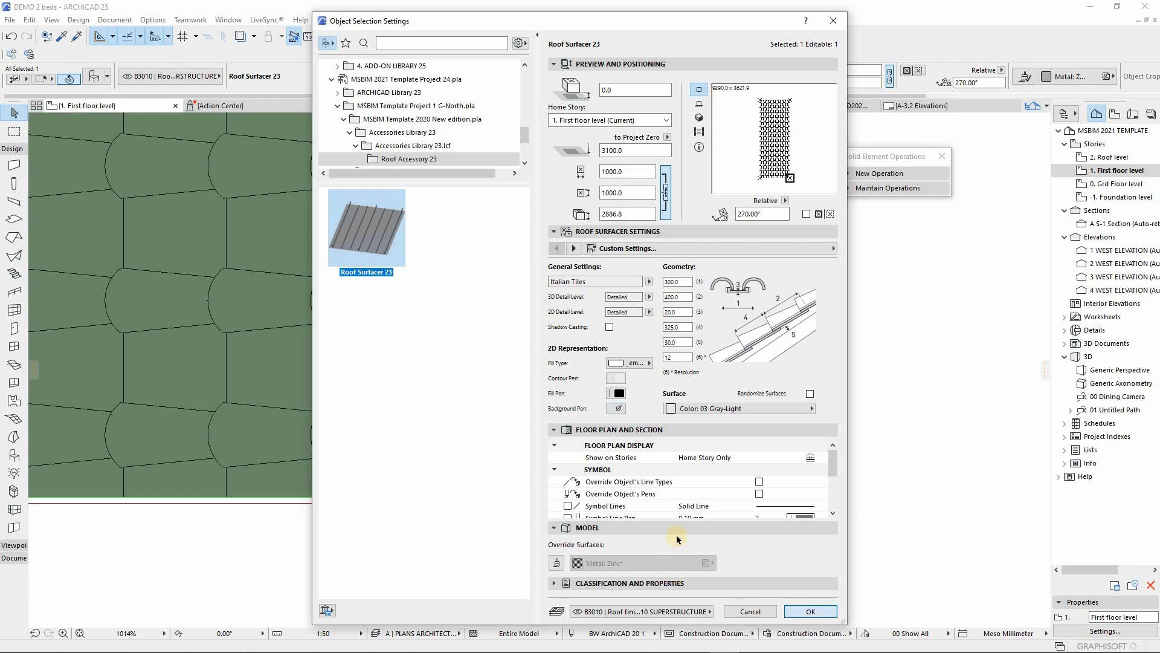
Examine the inner and outer insulation roof outlines at the right slope's lower corner in plan, selecting each one
{"action": "scroll", "coordinate": [695, 499], "scroll_direction": "up", "scroll_amount": 10}
{"action": "left_click", "coordinate": [692, 499]}
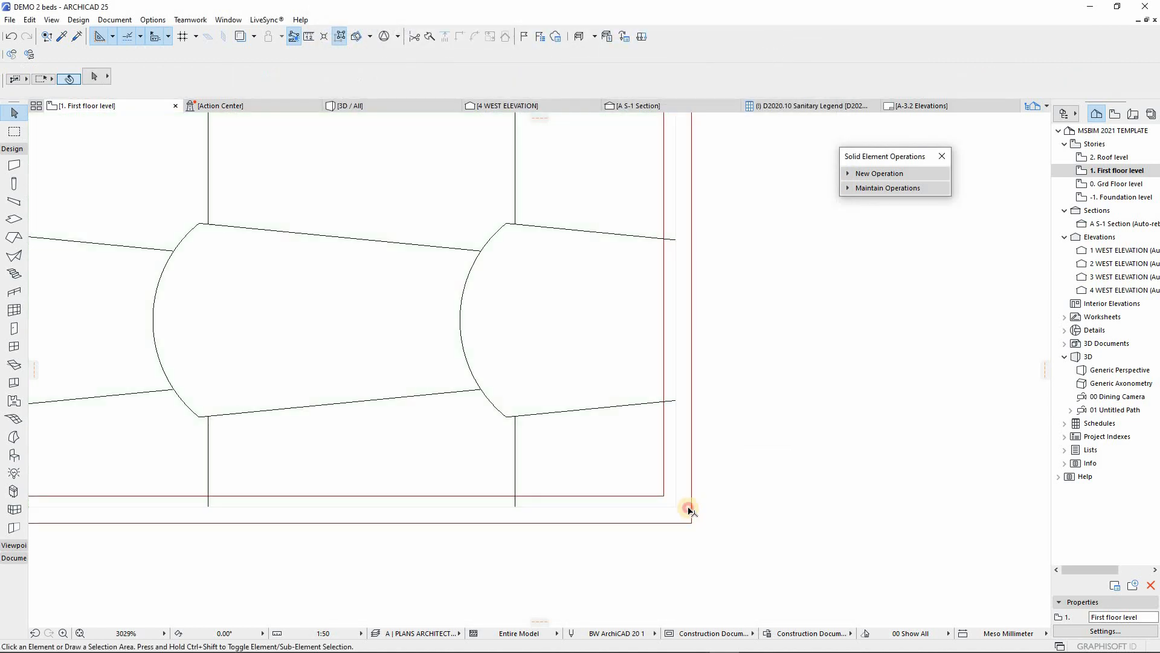
{"action": "left_click", "coordinate": [692, 523]}
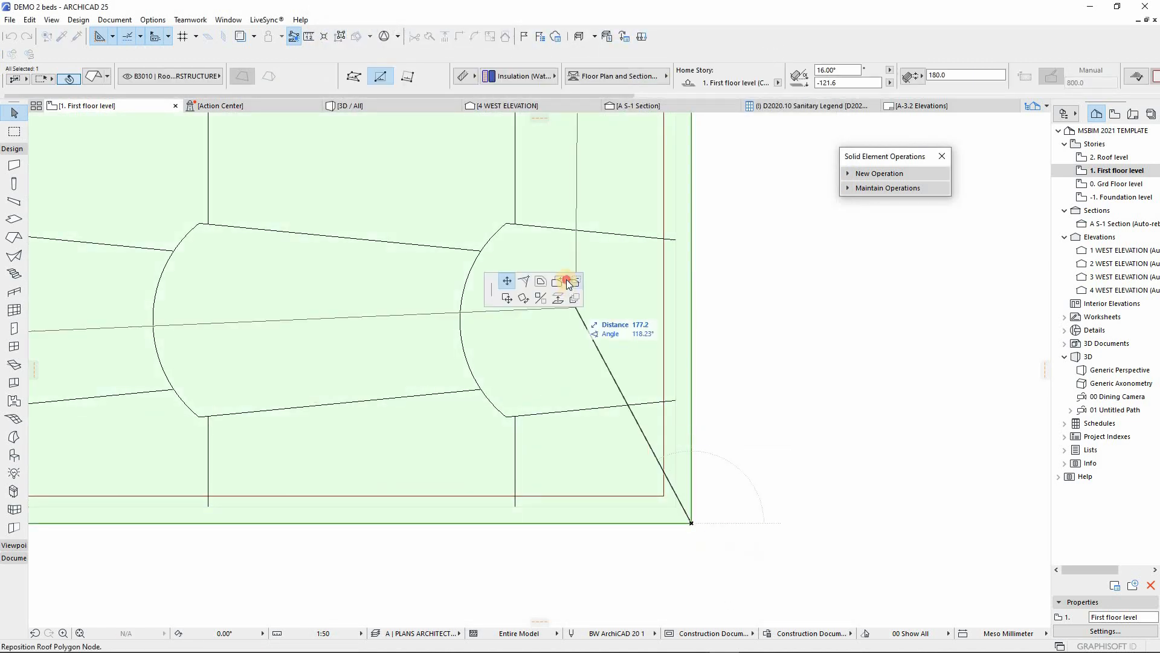
{"action": "key", "text": "Escape"}
{"action": "key", "text": "Escape"}
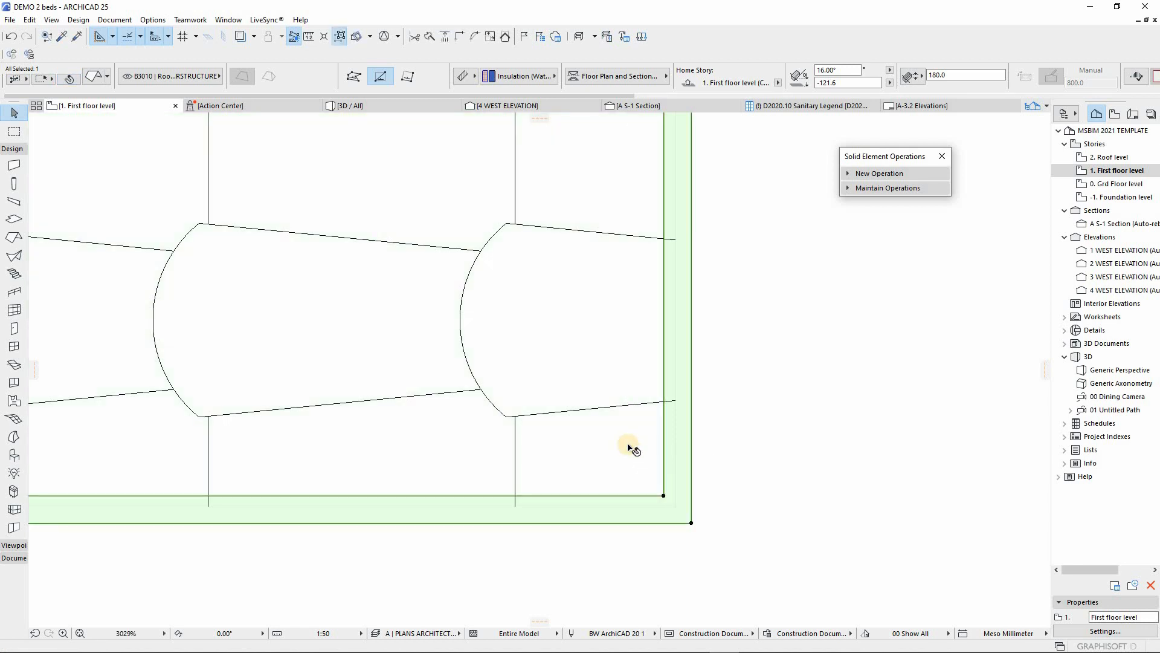
{"action": "left_click", "coordinate": [666, 499]}
{"action": "left_click", "coordinate": [665, 498]}
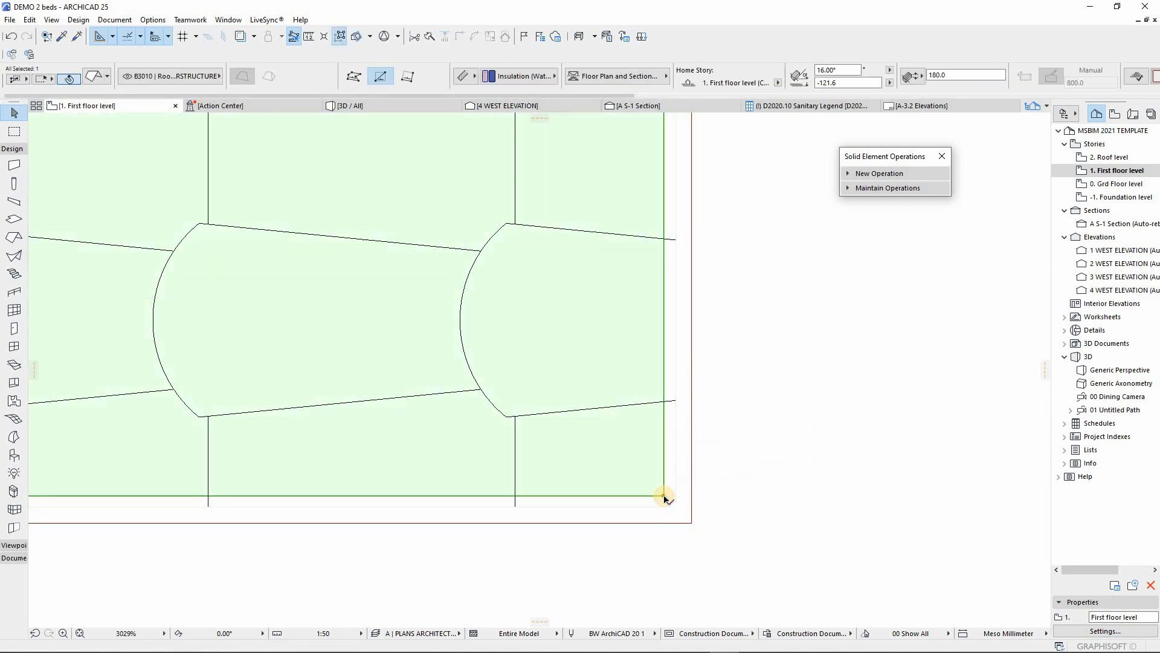
{"action": "key", "text": "Escape"}
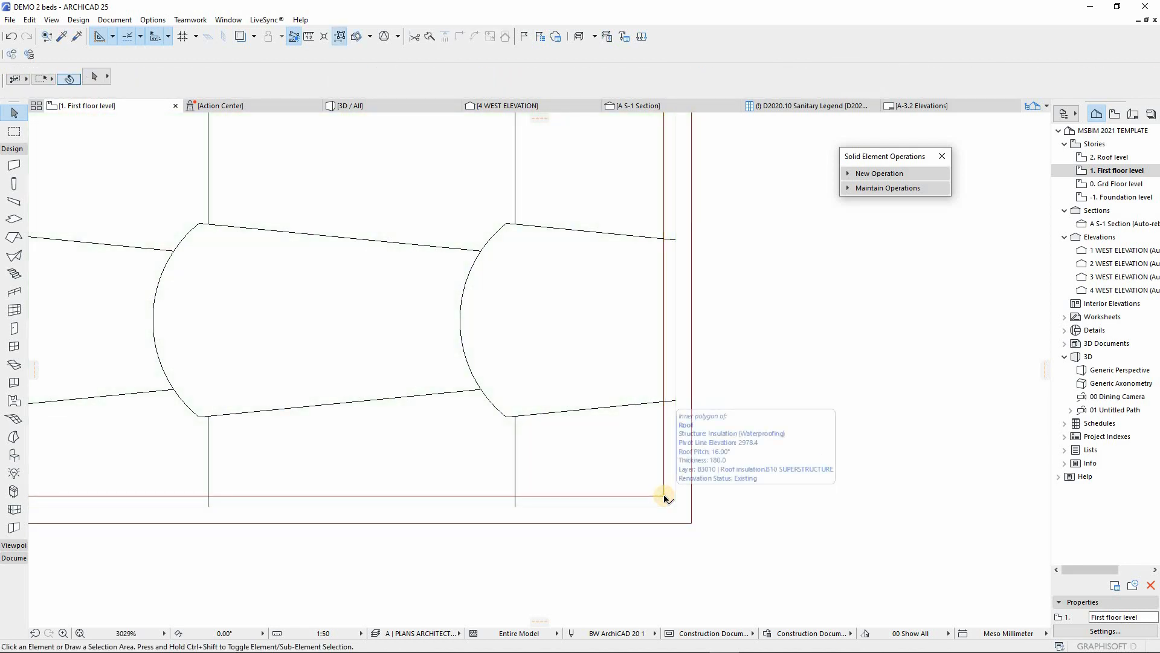
Examine the eave, its underside and the tiled roof slope in the 3D view
{"action": "key", "text": "F3"}
{"action": "scroll", "coordinate": [580, 453], "scroll_direction": "down", "scroll_amount": 5}
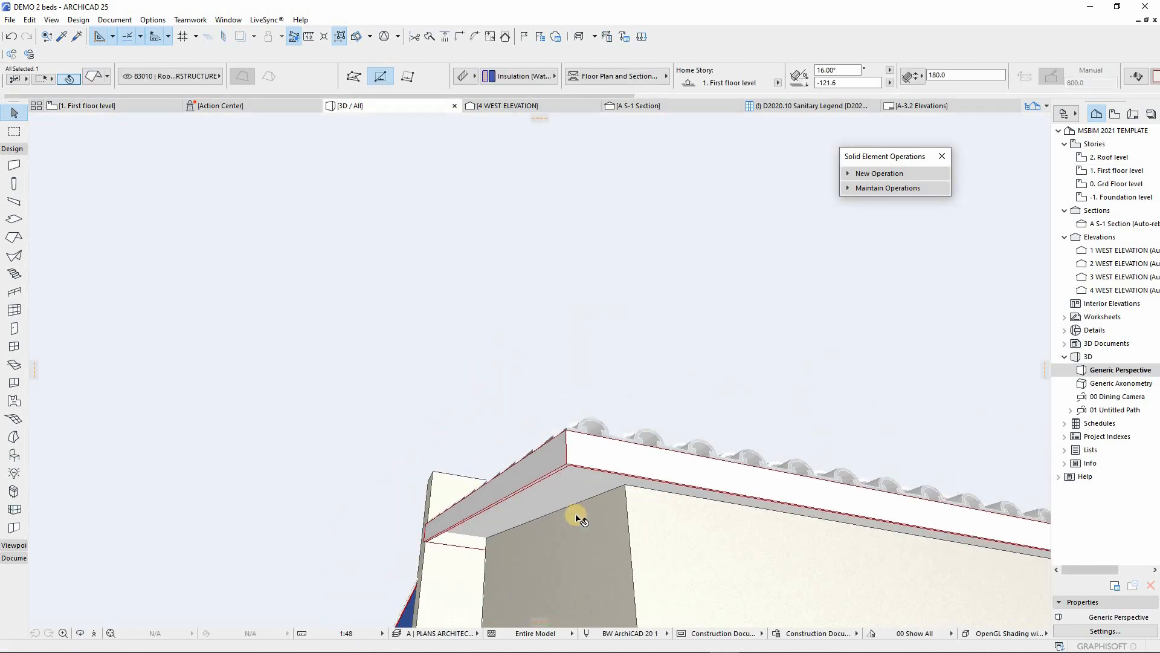
{"action": "scroll", "coordinate": [576, 518], "scroll_direction": "up", "scroll_amount": 2}
{"action": "middle_click_drag", "start_coordinate": [595, 494], "coordinate": [475, 479], "text": "shift"}
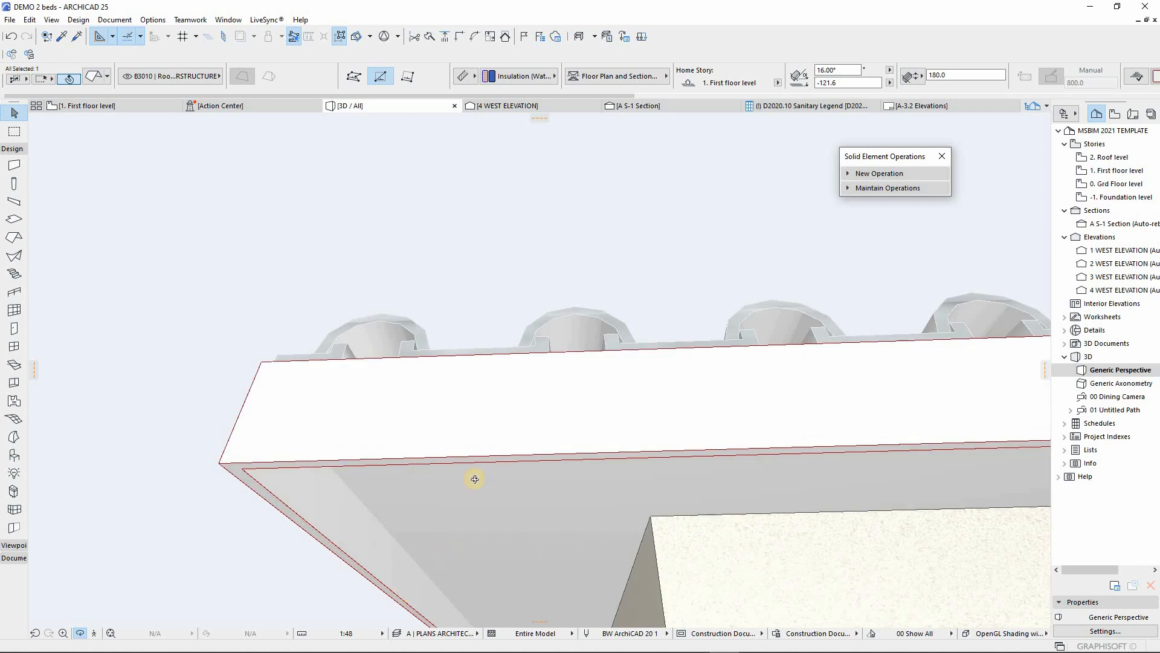
{"action": "middle_click_drag", "start_coordinate": [435, 540], "coordinate": [544, 537], "text": "shift"}
{"action": "middle_click_drag", "start_coordinate": [498, 396], "coordinate": [446, 442], "text": "shift"}
{"action": "scroll", "coordinate": [436, 399], "scroll_direction": "down", "scroll_amount": 5}
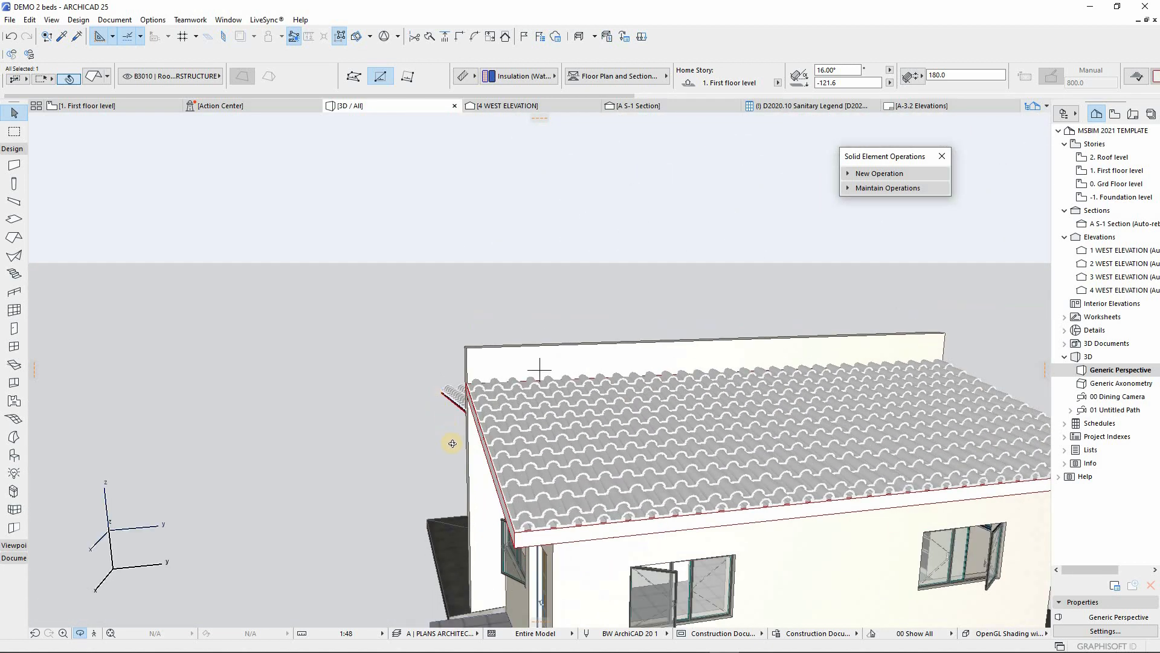
Stretch the height of the 230mm brick wall beneath the eave, beside the longer window wall, to 3200
{"action": "middle_click_drag", "start_coordinate": [671, 432], "coordinate": [479, 340], "text": "shift"}
{"action": "left_click", "coordinate": [500, 370]}
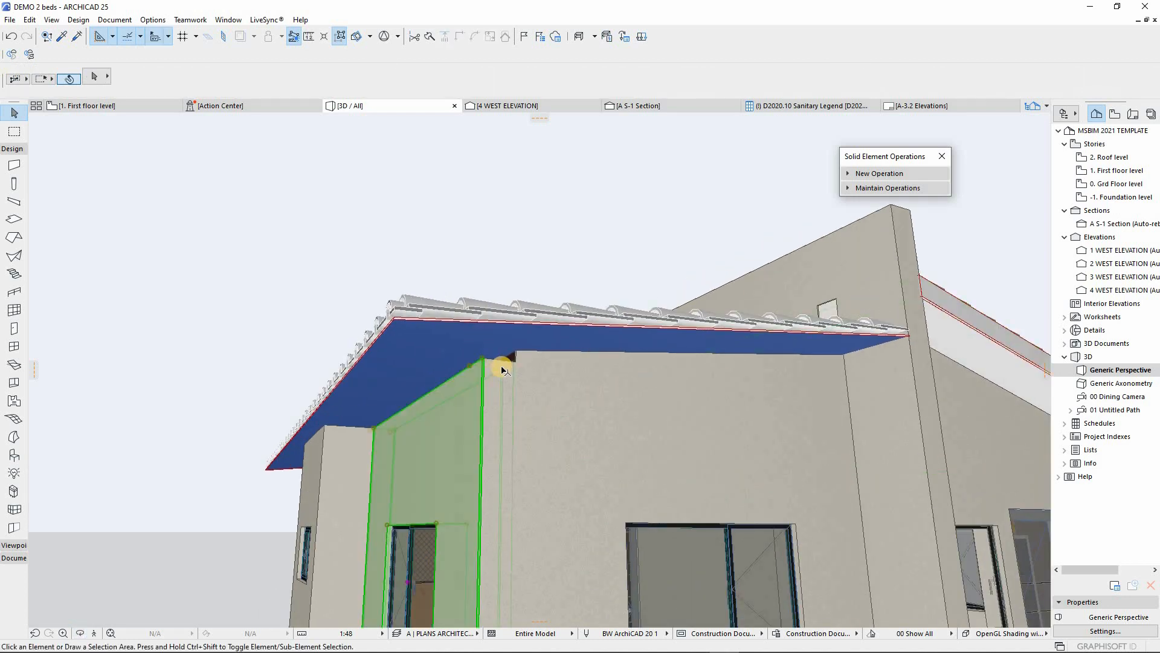
{"action": "left_click", "coordinate": [523, 368]}
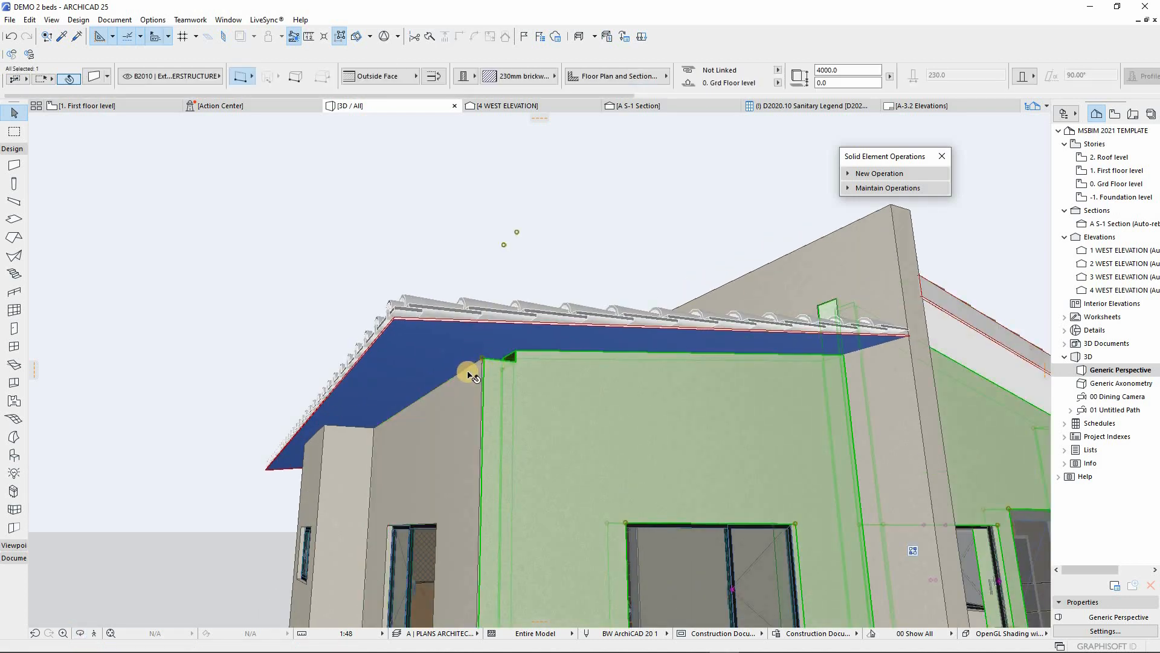
{"action": "left_click", "coordinate": [502, 370]}
{"action": "left_click", "coordinate": [526, 313]}
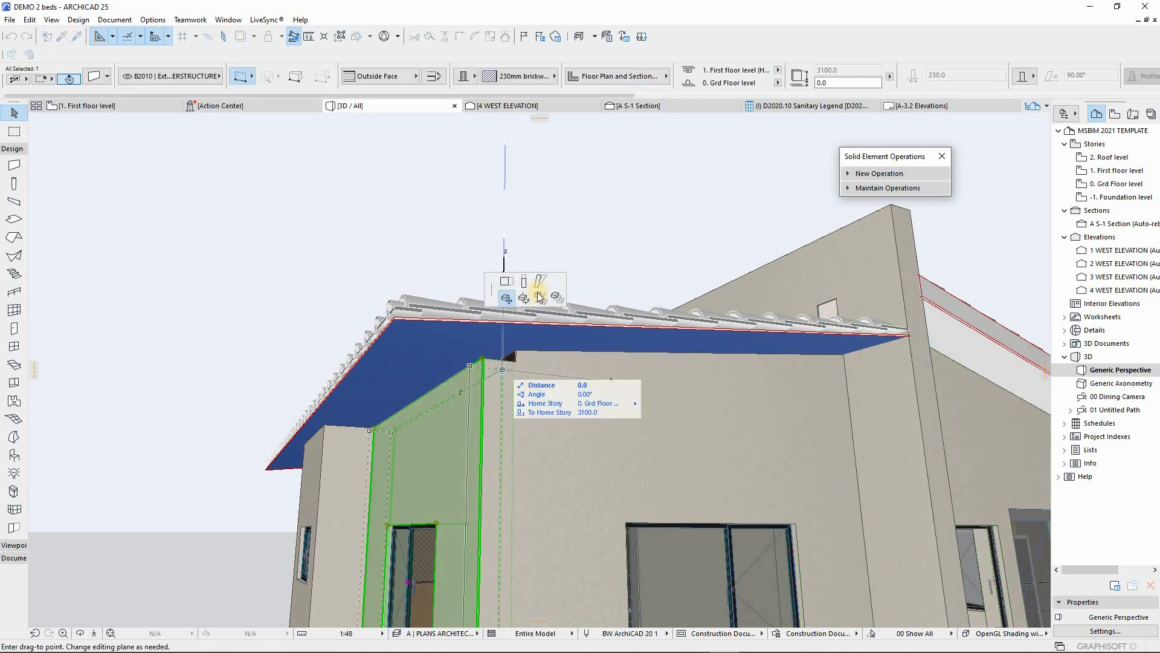
{"action": "left_click", "coordinate": [523, 281]}
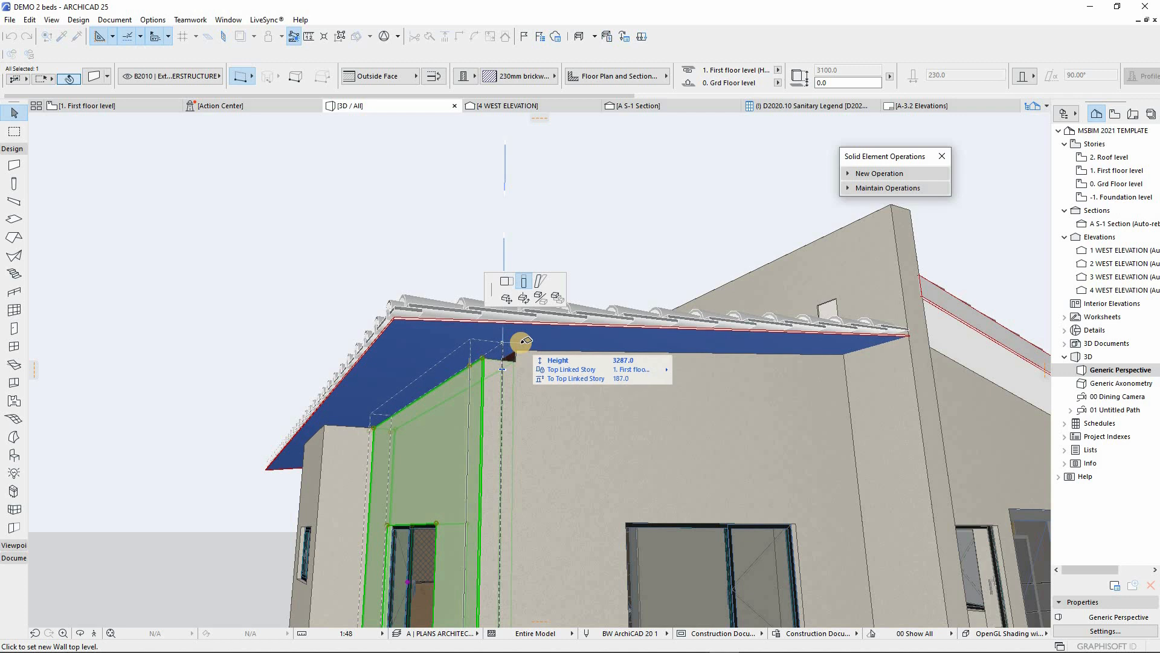
{"action": "type", "text": "320"}
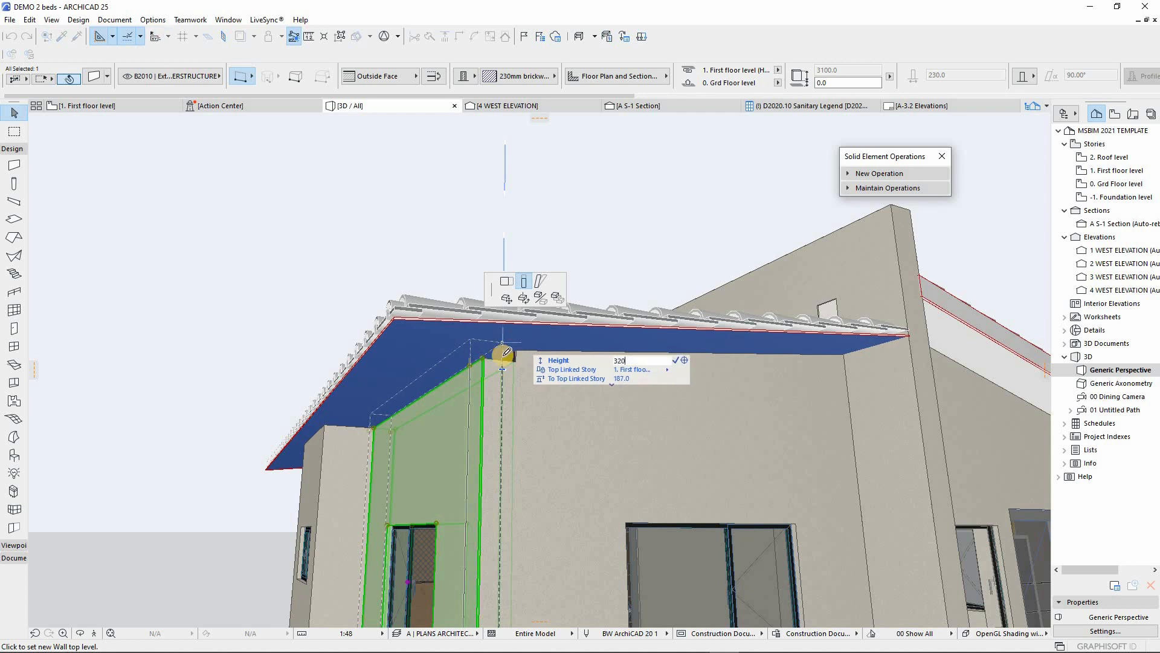
{"action": "type", "text": "0"}
{"action": "key", "text": "Return"}
{"action": "key", "text": "Escape"}
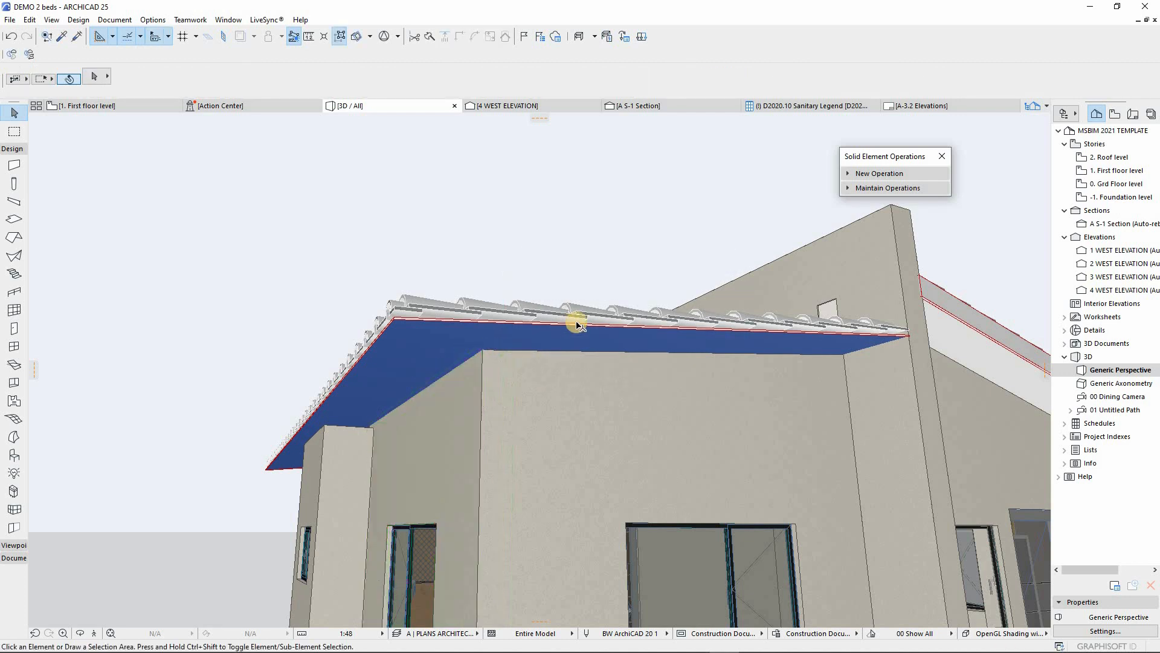
Override the top, edge and bottom surfaces of the thin 6° insulation roof with Color: 02 Whitewash*
{"action": "middle_click_drag", "start_coordinate": [531, 415], "coordinate": [470, 364], "text": "shift"}
{"action": "left_click", "coordinate": [459, 369]}
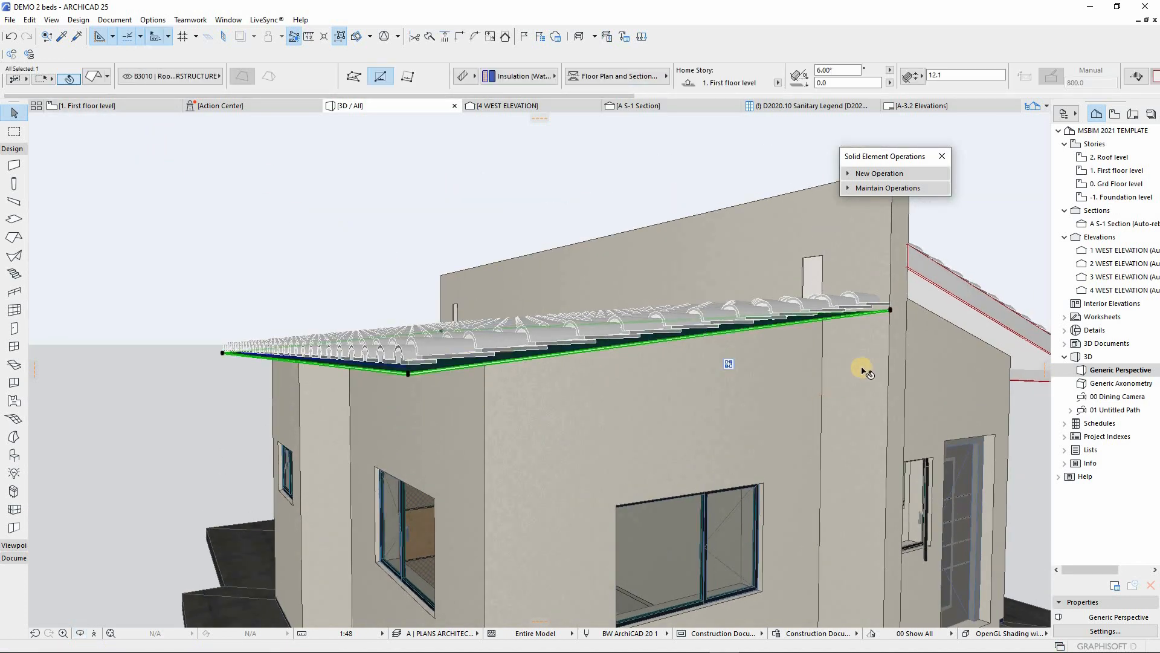
{"action": "key", "text": "Escape"}
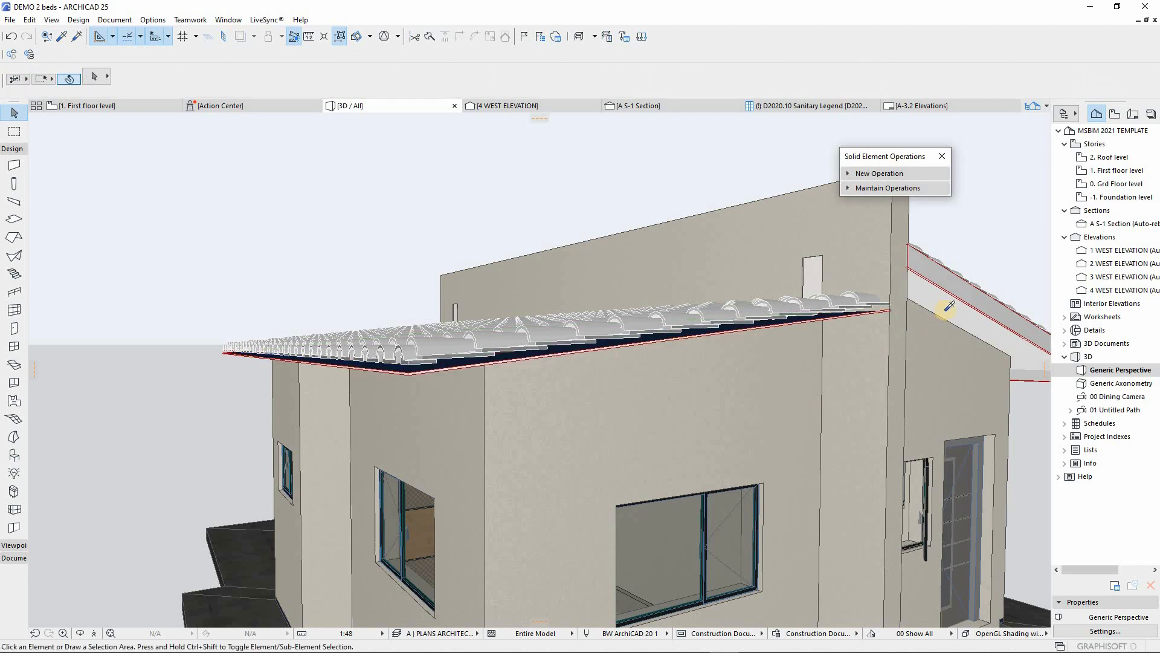
{"action": "left_click", "coordinate": [451, 368]}
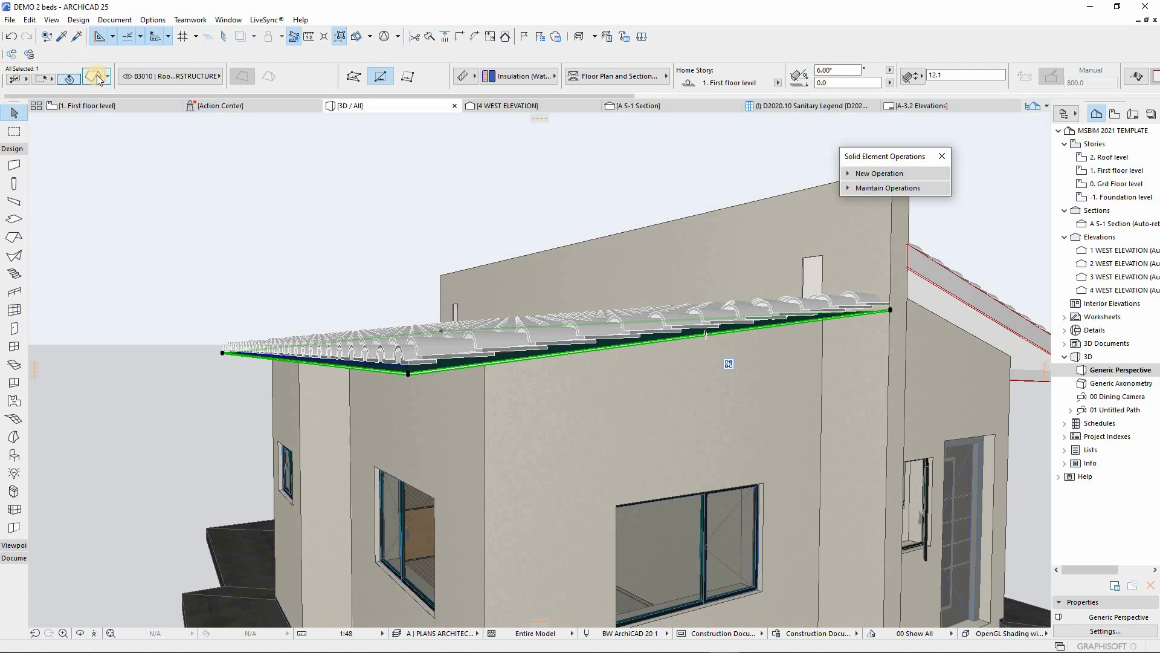
{"action": "key", "text": "ctrl+t"}
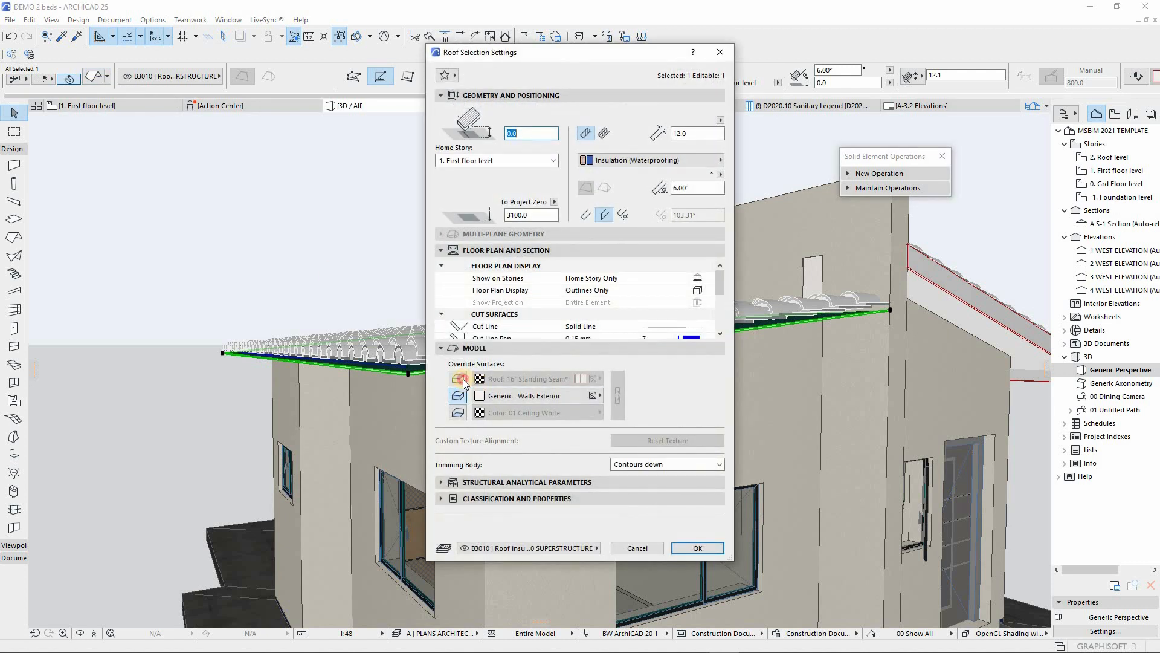
{"action": "left_click", "coordinate": [458, 379]}
{"action": "left_click", "coordinate": [458, 412]}
{"action": "left_click", "coordinate": [526, 378]}
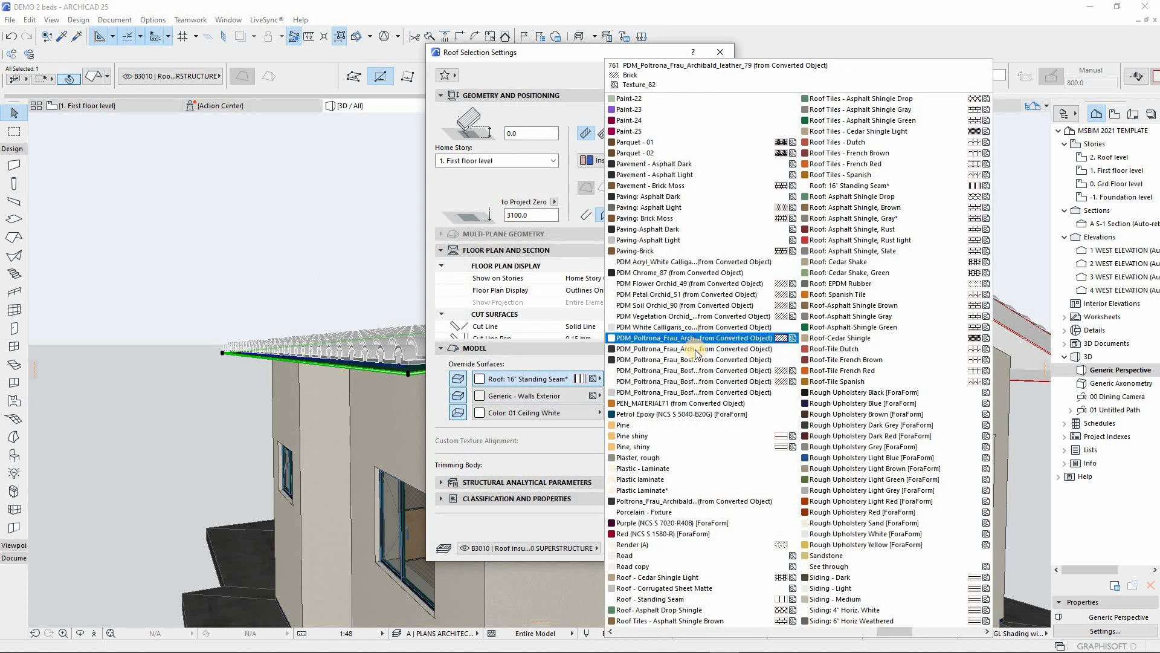
{"action": "key", "text": "c"}
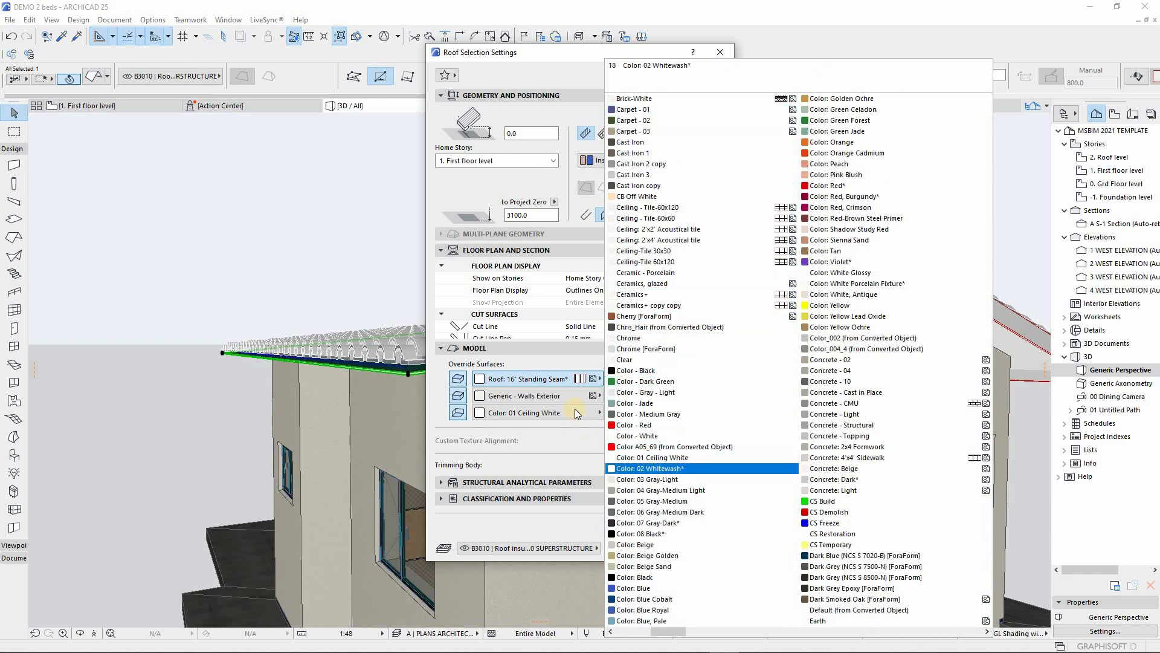
{"action": "left_click", "coordinate": [650, 469]}
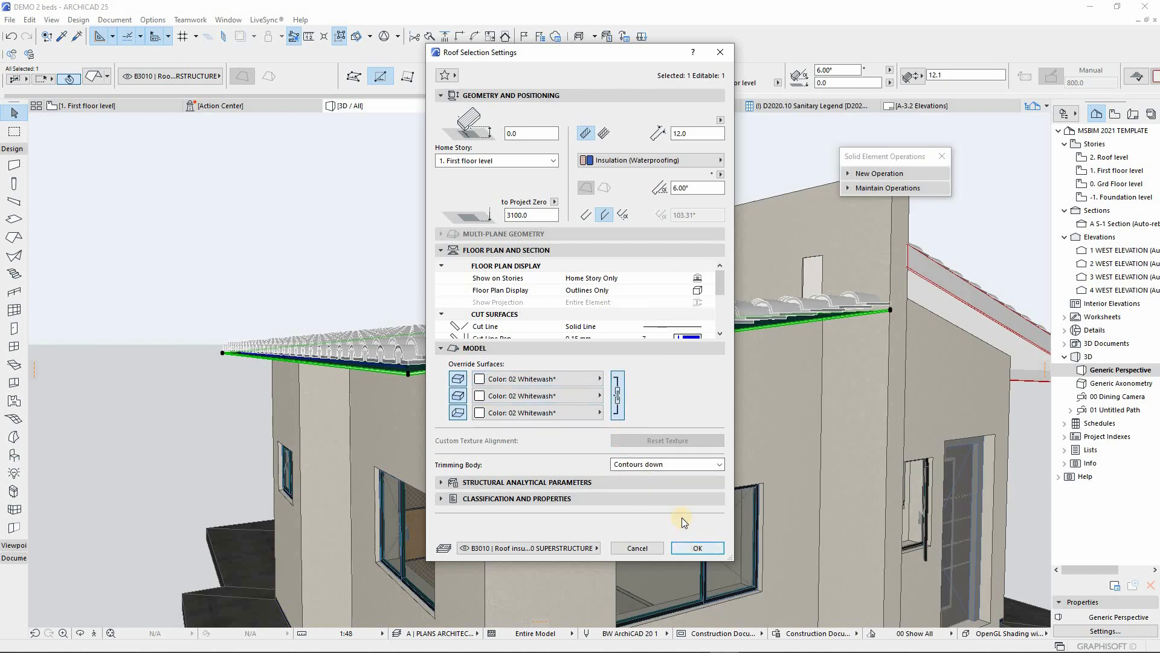
{"action": "left_click", "coordinate": [698, 548]}
Copy the thin insulation roof straight down by its own thickness at the eave corner
{"action": "scroll", "coordinate": [407, 371], "scroll_direction": "up", "scroll_amount": 5}
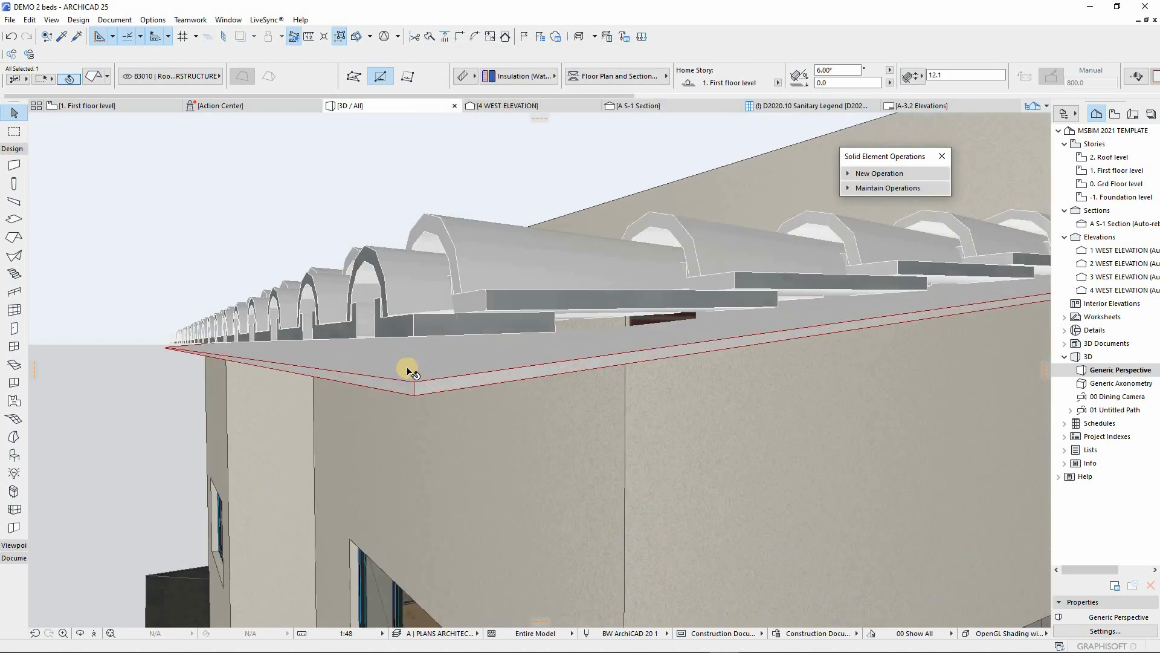
{"action": "key", "text": "ctrl+d"}
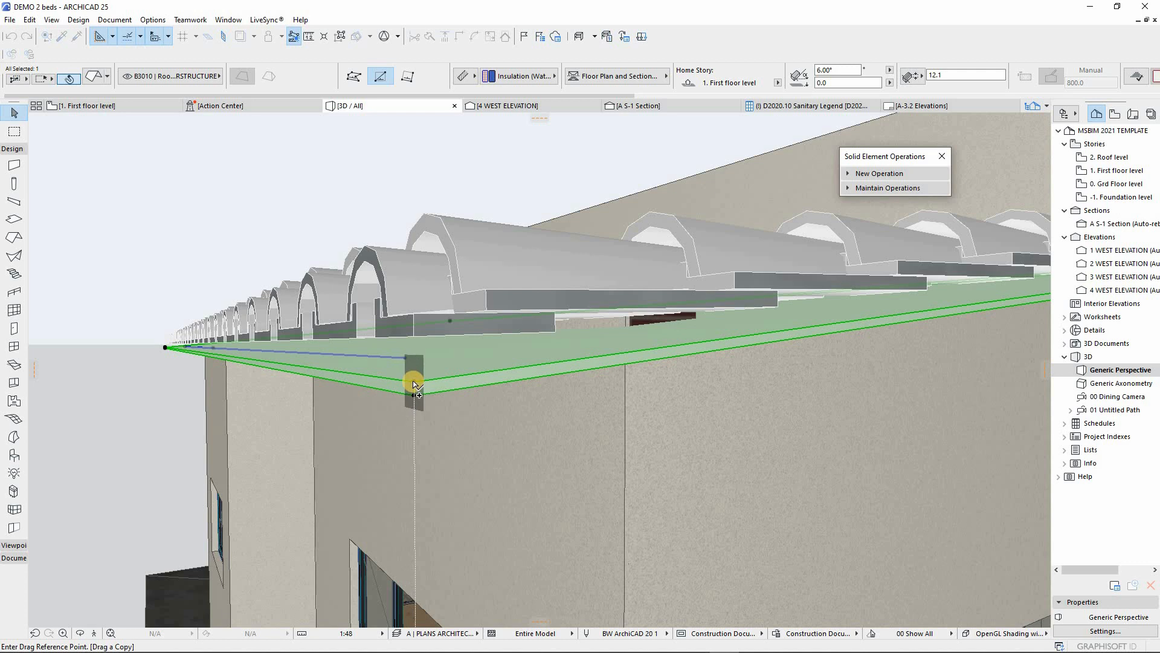
{"action": "left_click", "coordinate": [413, 382]}
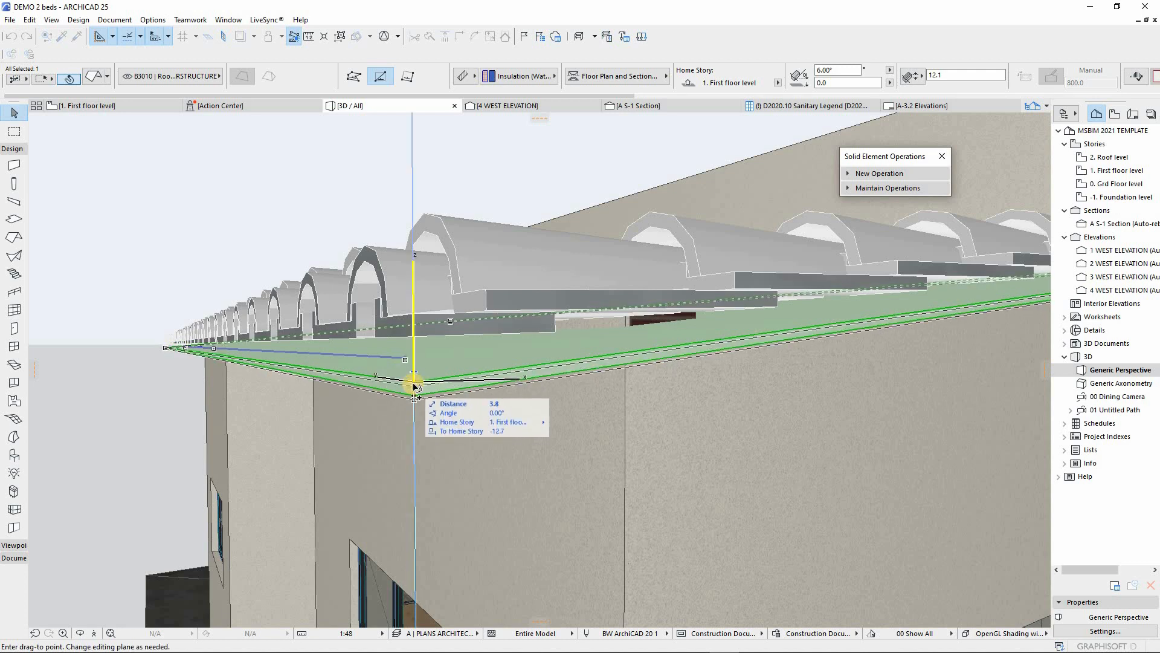
{"action": "left_click", "coordinate": [414, 396]}
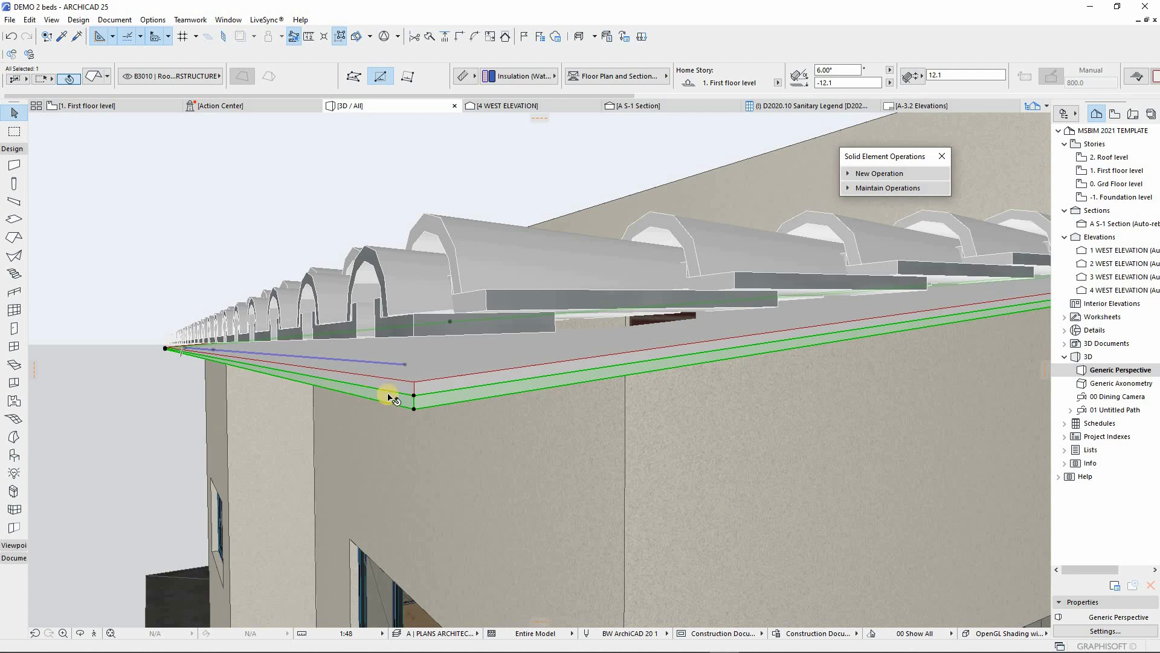
Offset the lower roof copy's outline slightly outward and set its thickness to 180
{"action": "left_click", "coordinate": [414, 396]}
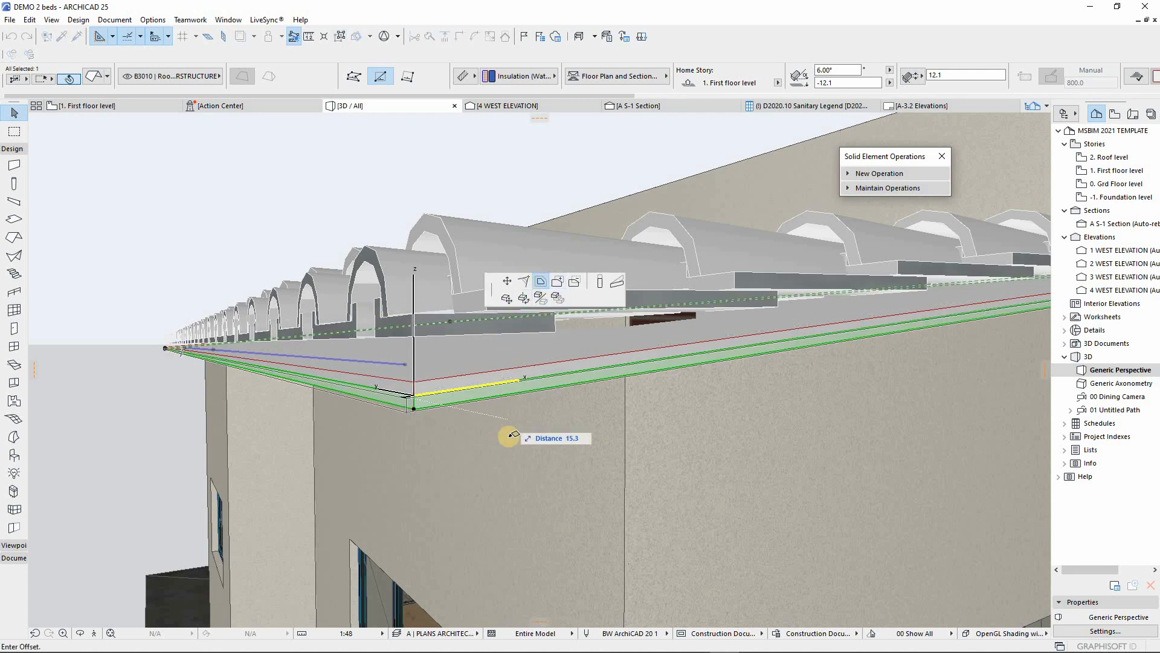
{"action": "key", "text": "Return"}
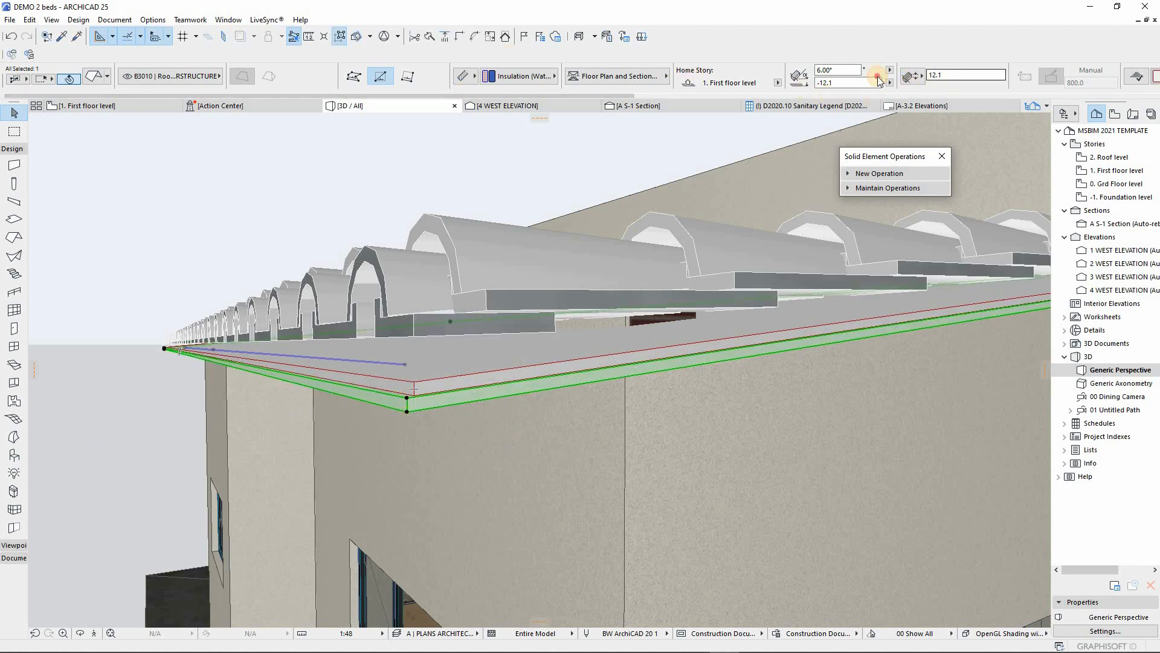
{"action": "type", "text": "180"}
{"action": "key", "text": "Return"}
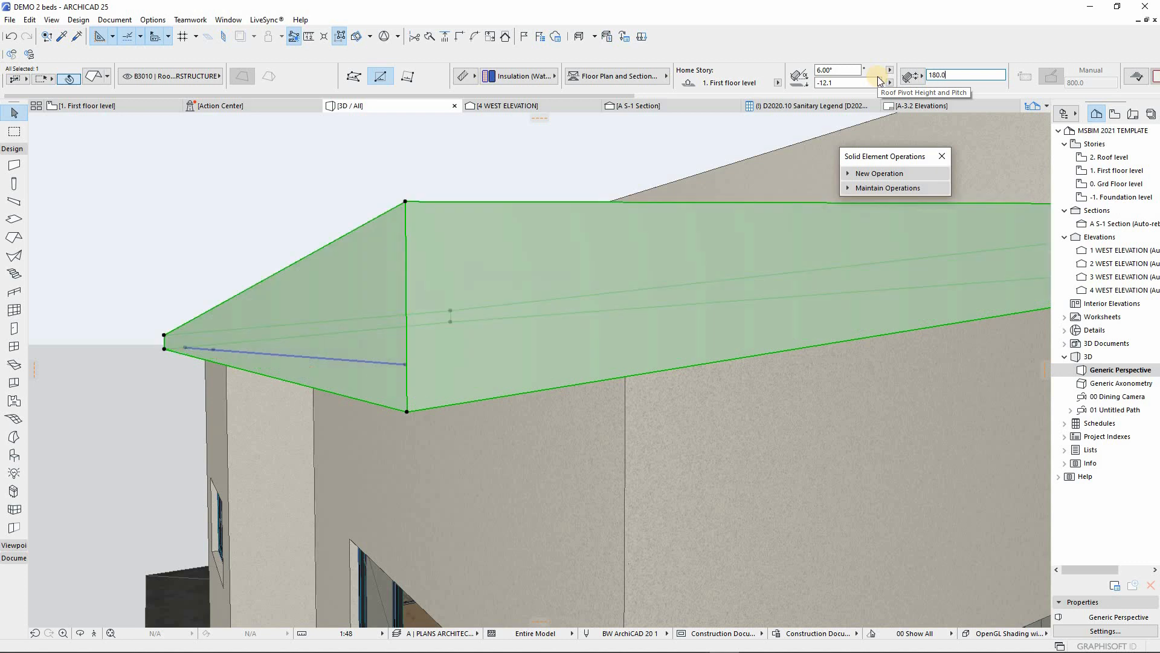
Move the 180 thick roof vertically to a pivot height of about -108.4, with its upper edge just under the tiles
{"action": "key", "text": "ctrl+d"}
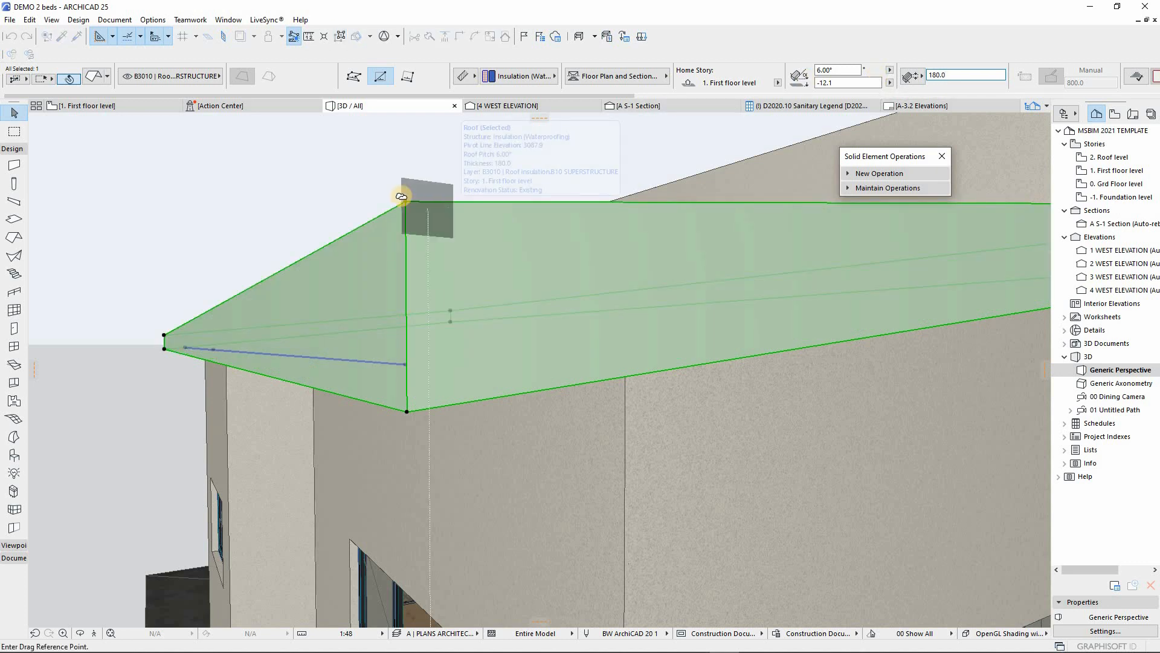
{"action": "left_click", "coordinate": [405, 202]}
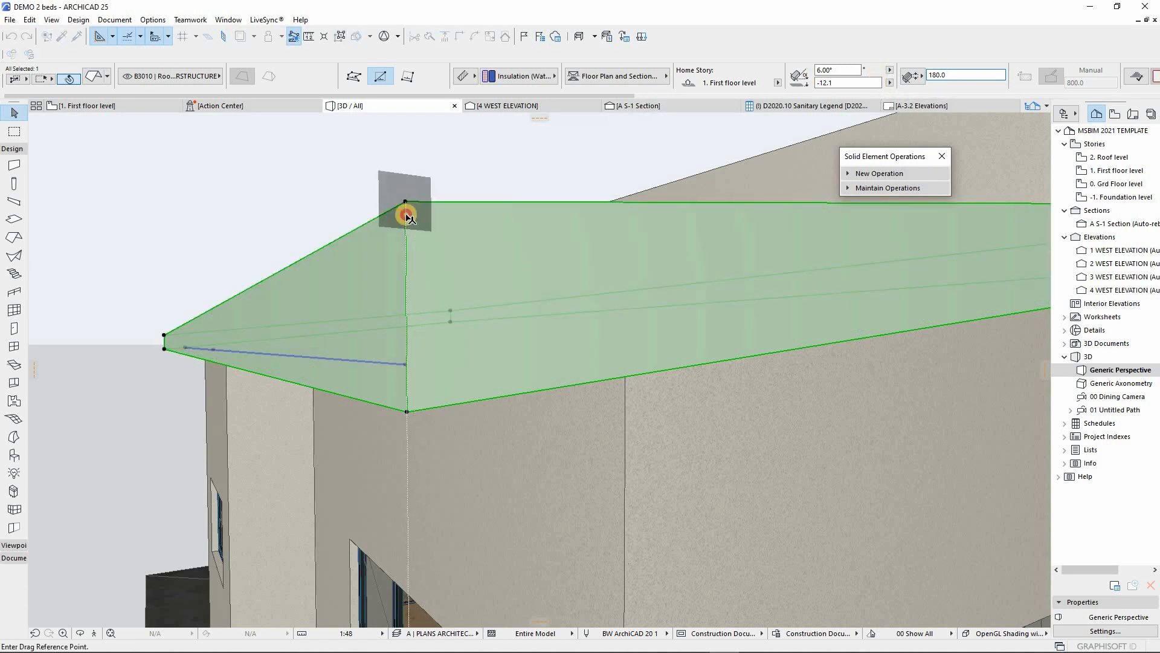
{"action": "left_click", "coordinate": [408, 395]}
{"action": "key", "text": "ctrl+d"}
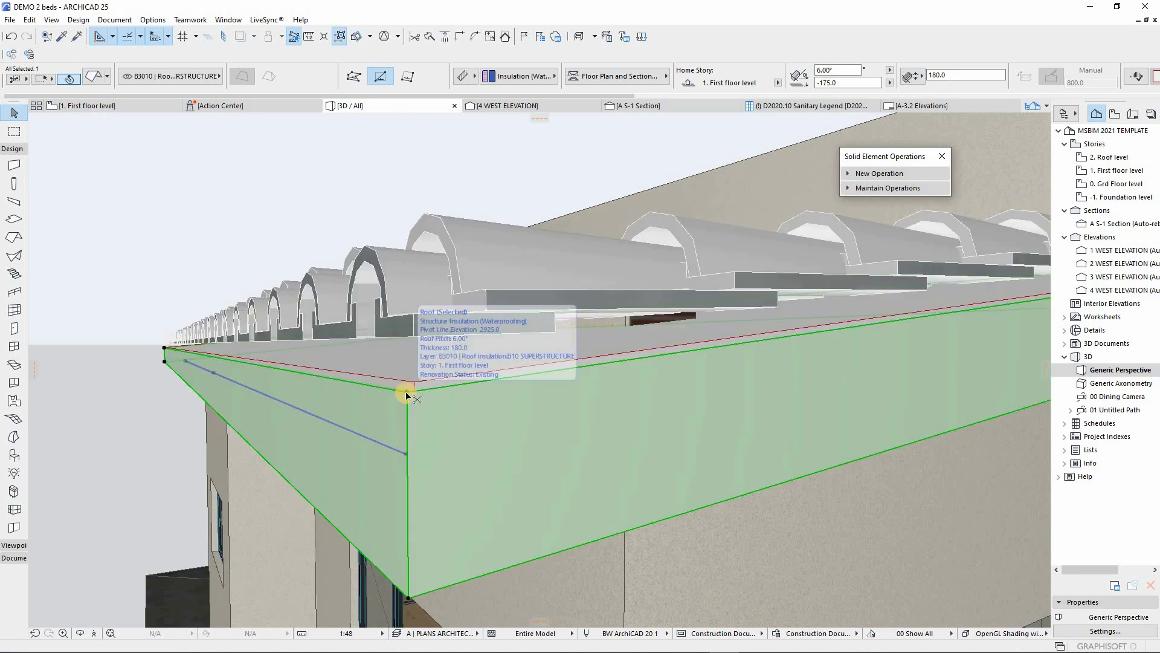
{"action": "left_click", "coordinate": [408, 393]}
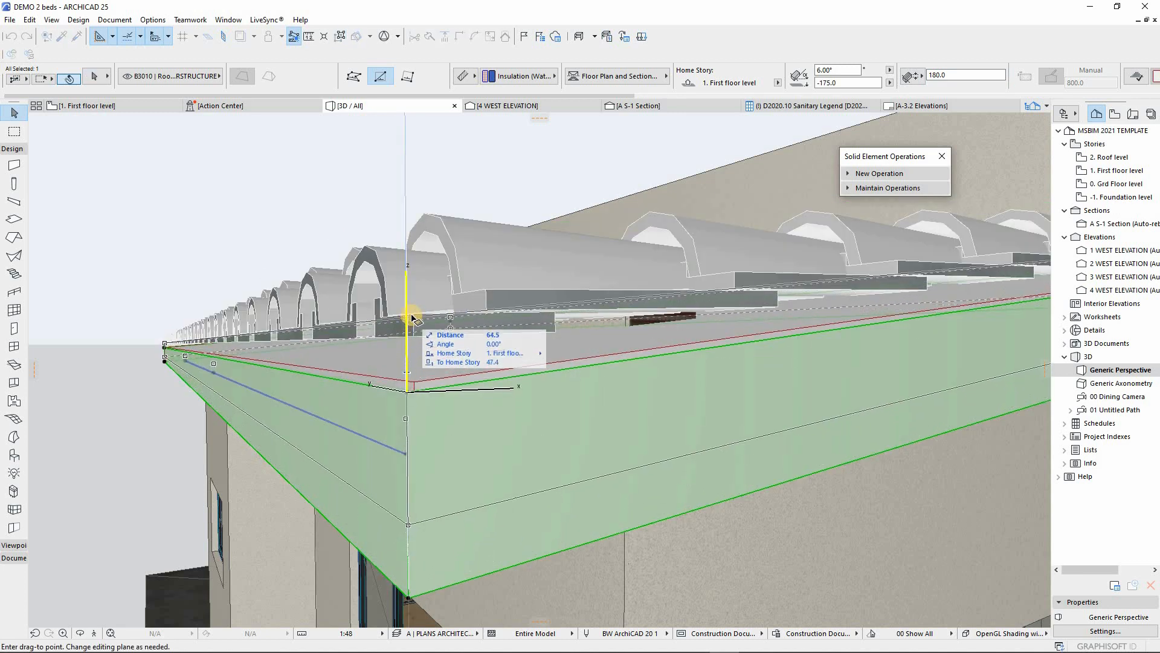
{"action": "left_click", "coordinate": [408, 394]}
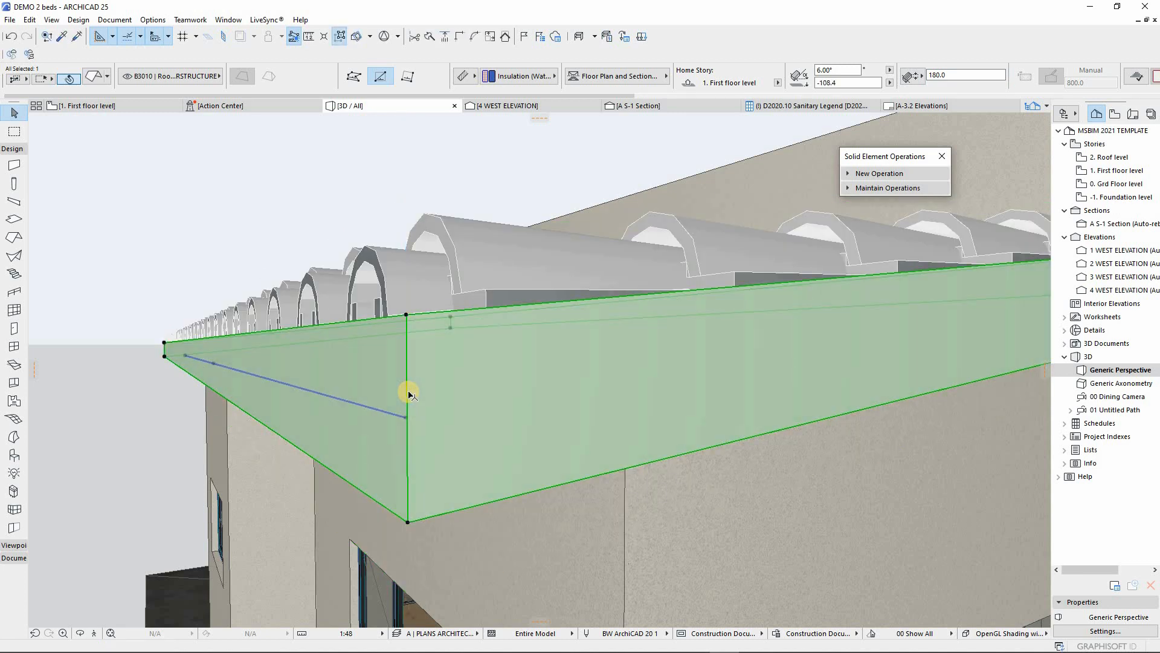
Offset the 180 thick roof's outline inward by 10 to form an inner outline while keeping the outer one in place
{"action": "scroll", "coordinate": [436, 399], "scroll_direction": "up", "scroll_amount": 6}
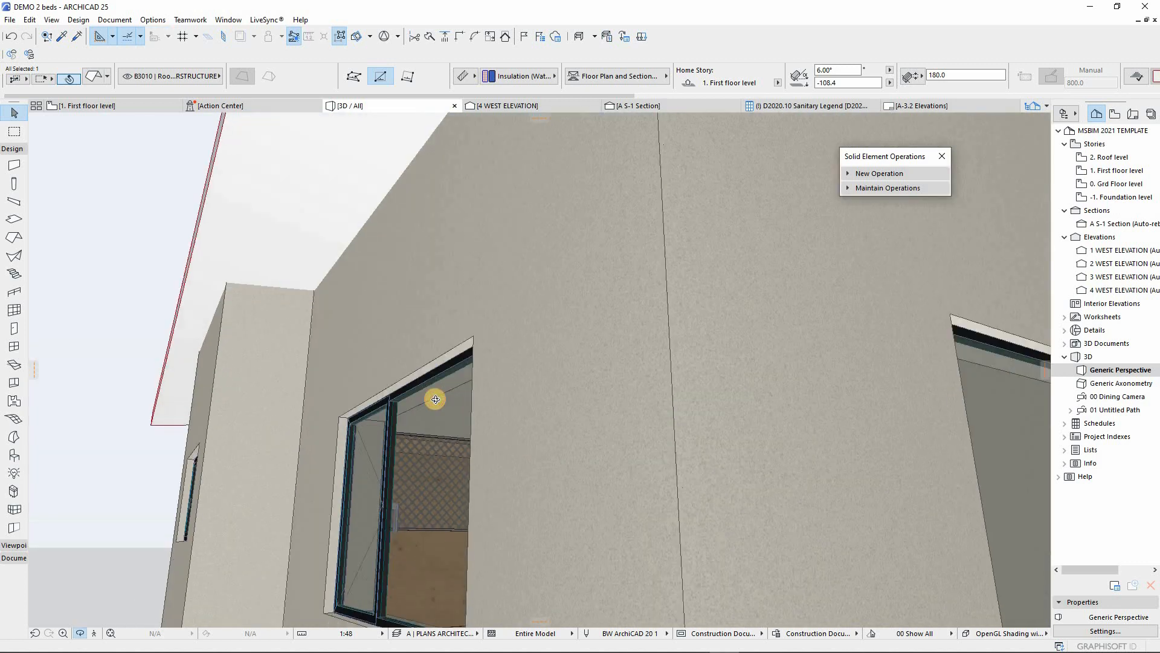
{"action": "scroll", "coordinate": [435, 415], "scroll_direction": "down", "scroll_amount": 5}
{"action": "scroll", "coordinate": [487, 242], "scroll_direction": "up", "scroll_amount": 3}
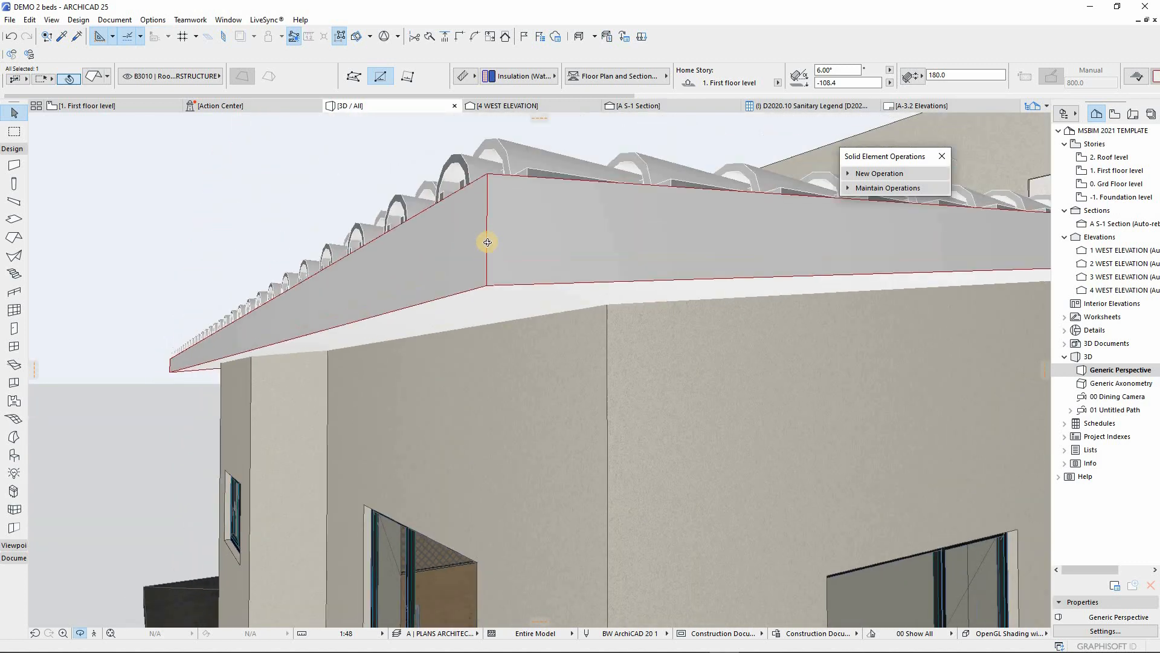
{"action": "left_click", "coordinate": [491, 177]}
{"action": "left_click", "coordinate": [487, 173]}
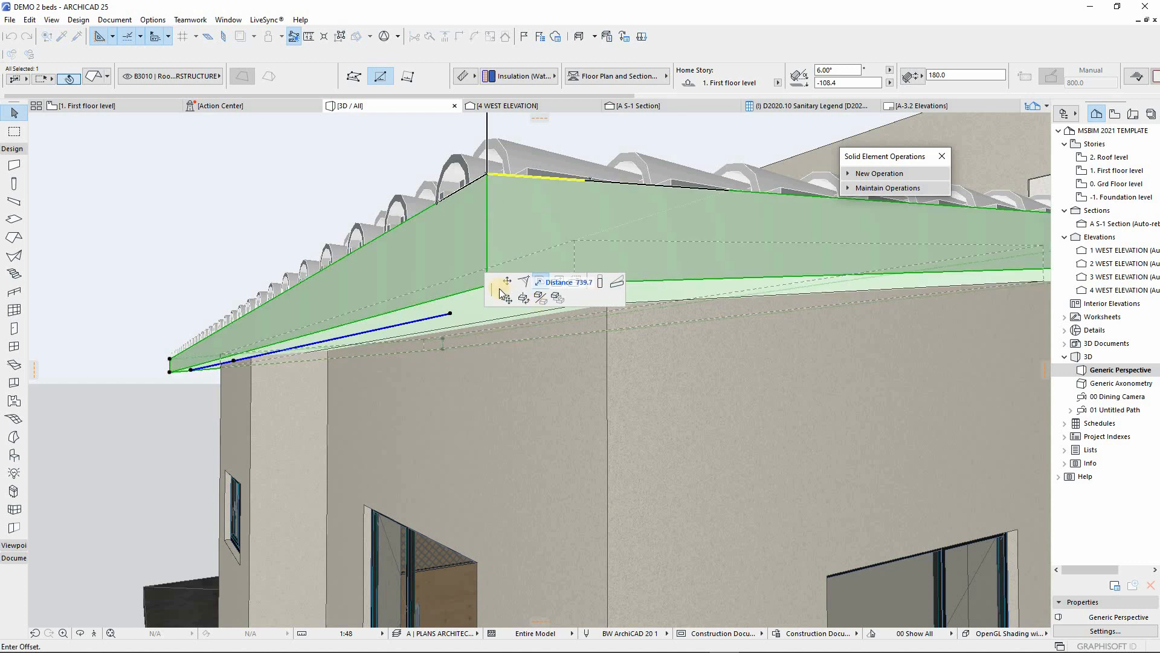
{"action": "scroll", "coordinate": [468, 305], "scroll_direction": "up", "scroll_amount": 2}
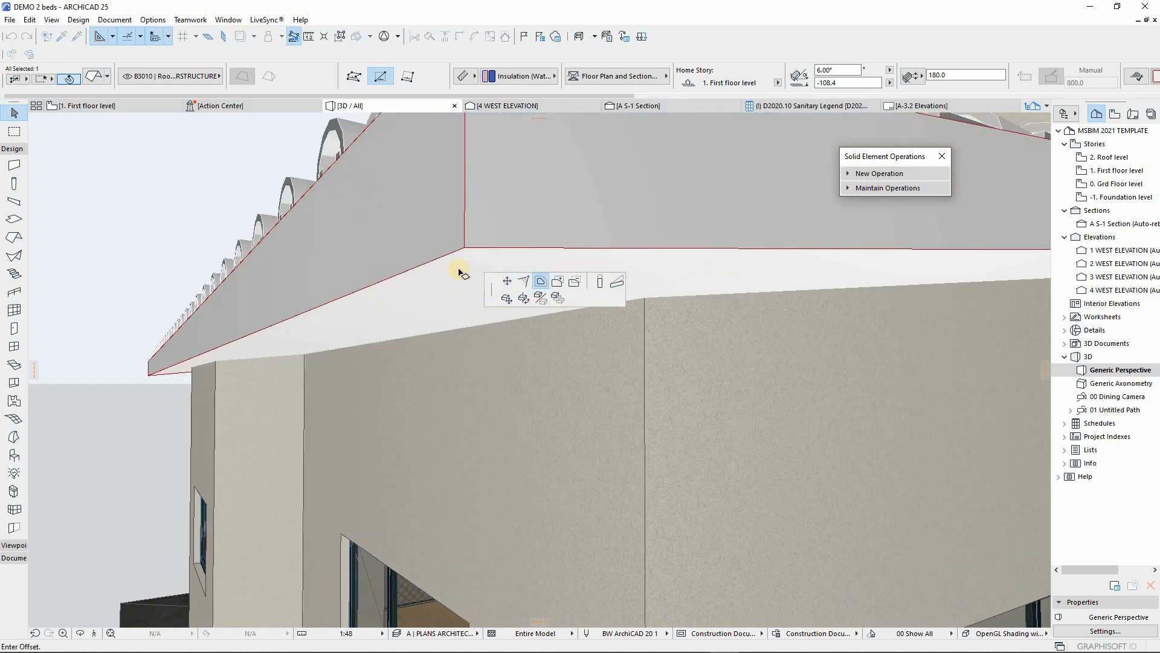
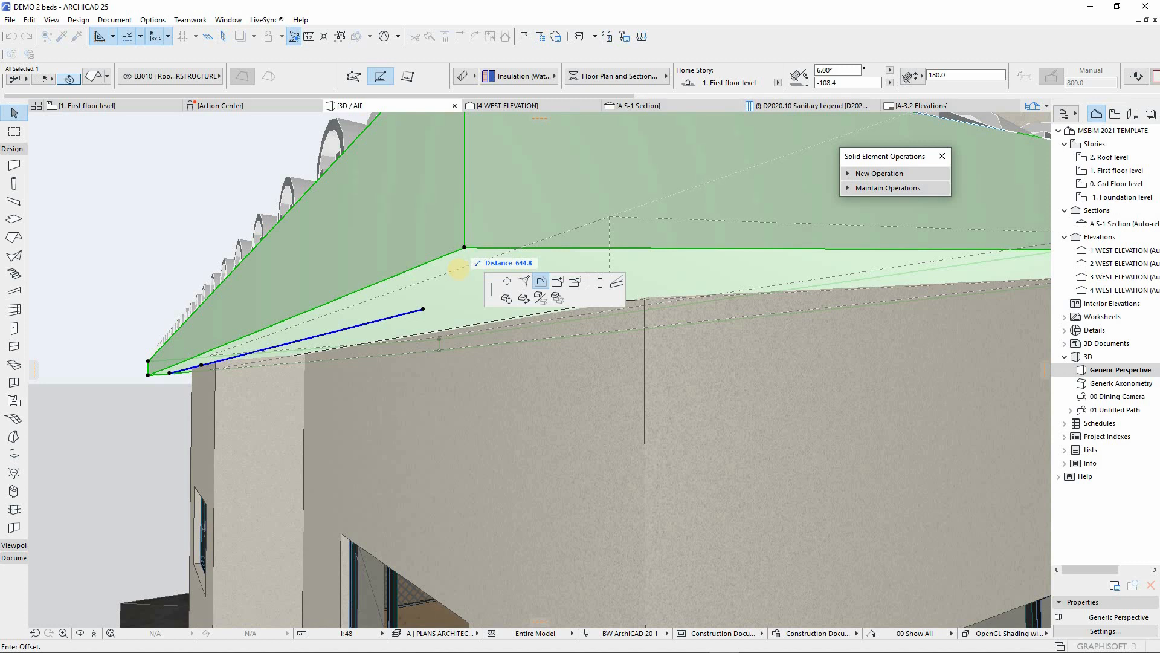
{"action": "type", "text": "10"}
{"action": "key", "text": "Return"}
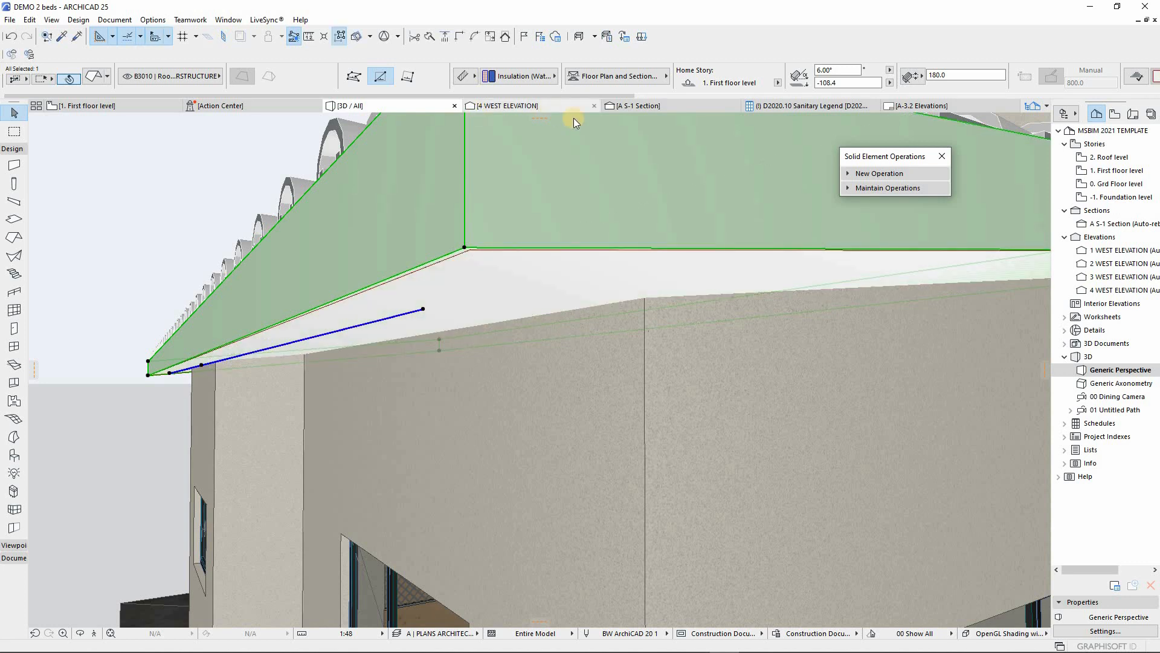
On the first floor plan, subtract the inner outline from the 180 thick roof on the left slope, leaving a thin edge frame
{"action": "left_click", "coordinate": [121, 106]}
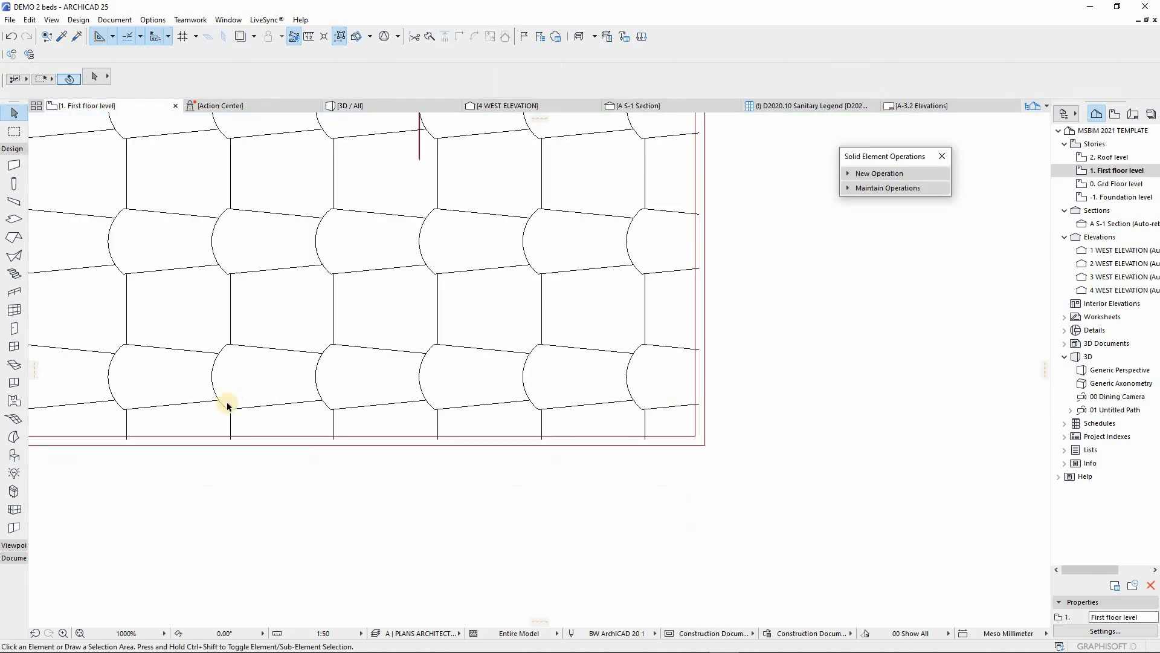
{"action": "scroll", "coordinate": [227, 406], "scroll_direction": "down", "scroll_amount": 10}
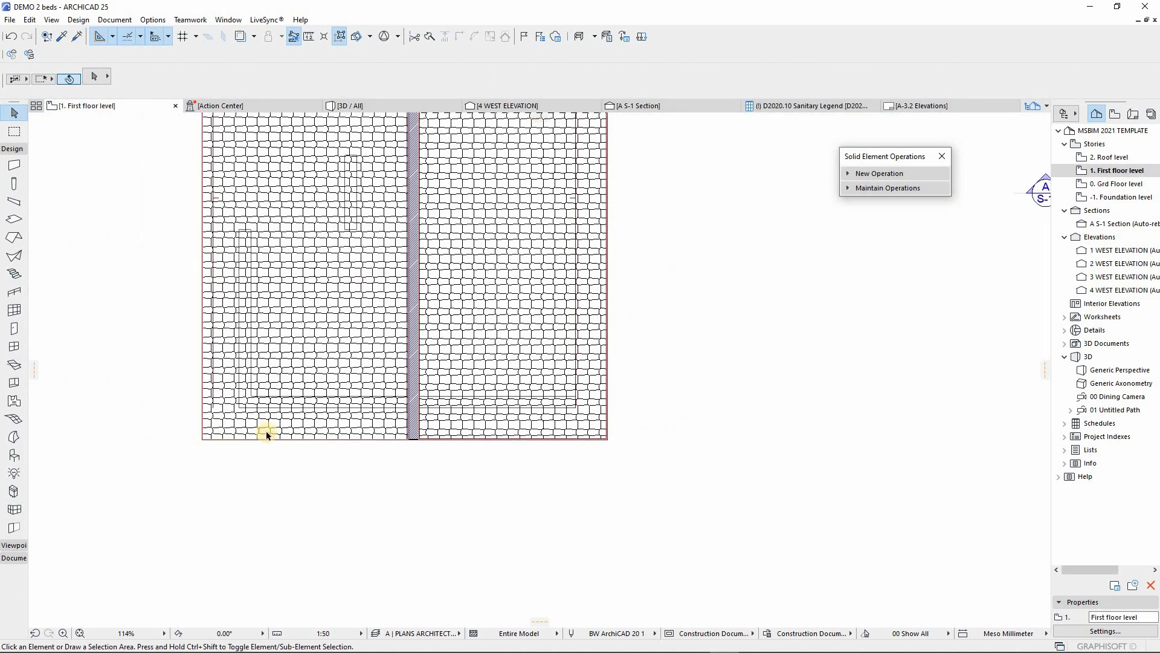
{"action": "scroll", "coordinate": [224, 456], "scroll_direction": "up", "scroll_amount": 10}
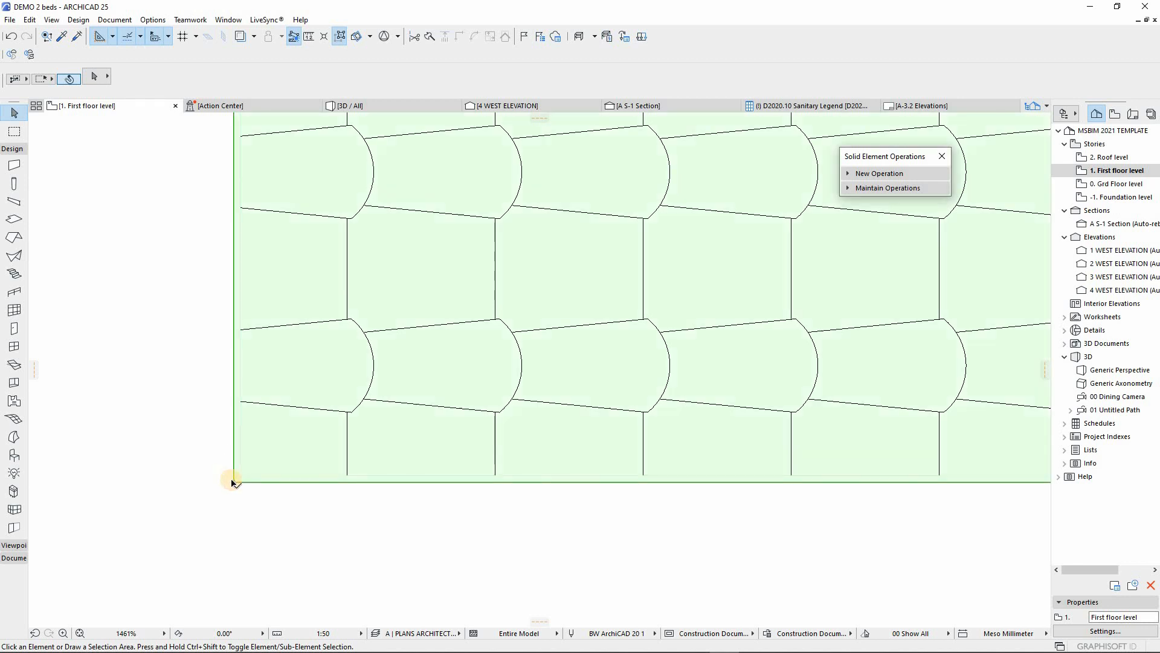
{"action": "left_click", "coordinate": [232, 483]}
{"action": "left_click", "coordinate": [523, 388]}
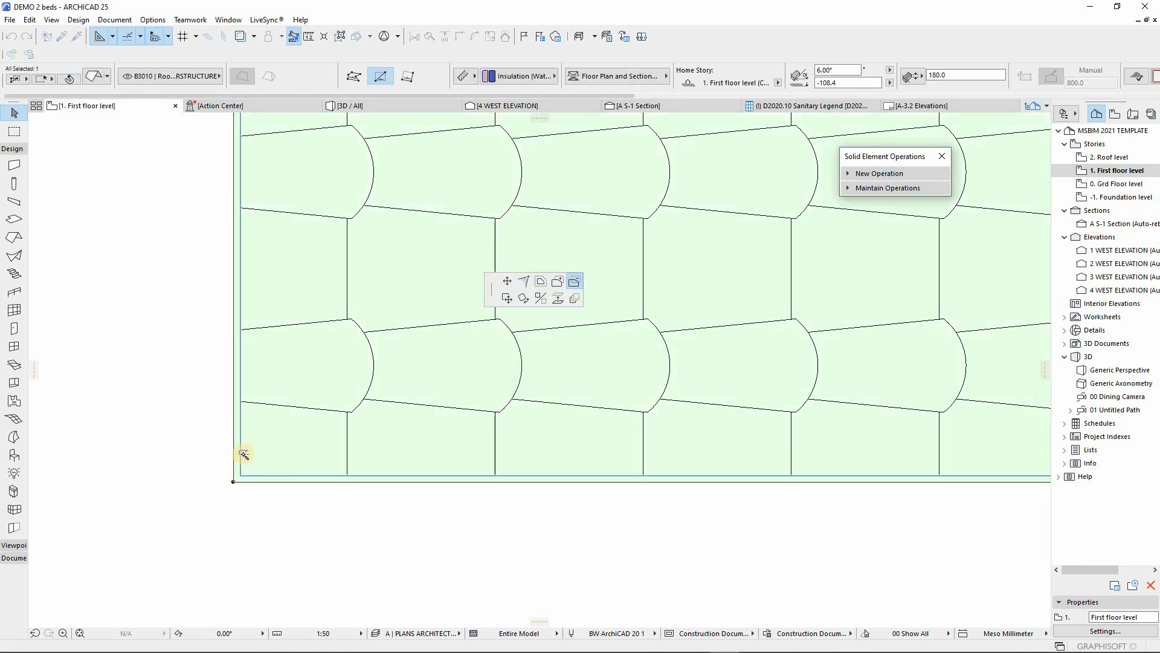
{"action": "key", "text": "Escape"}
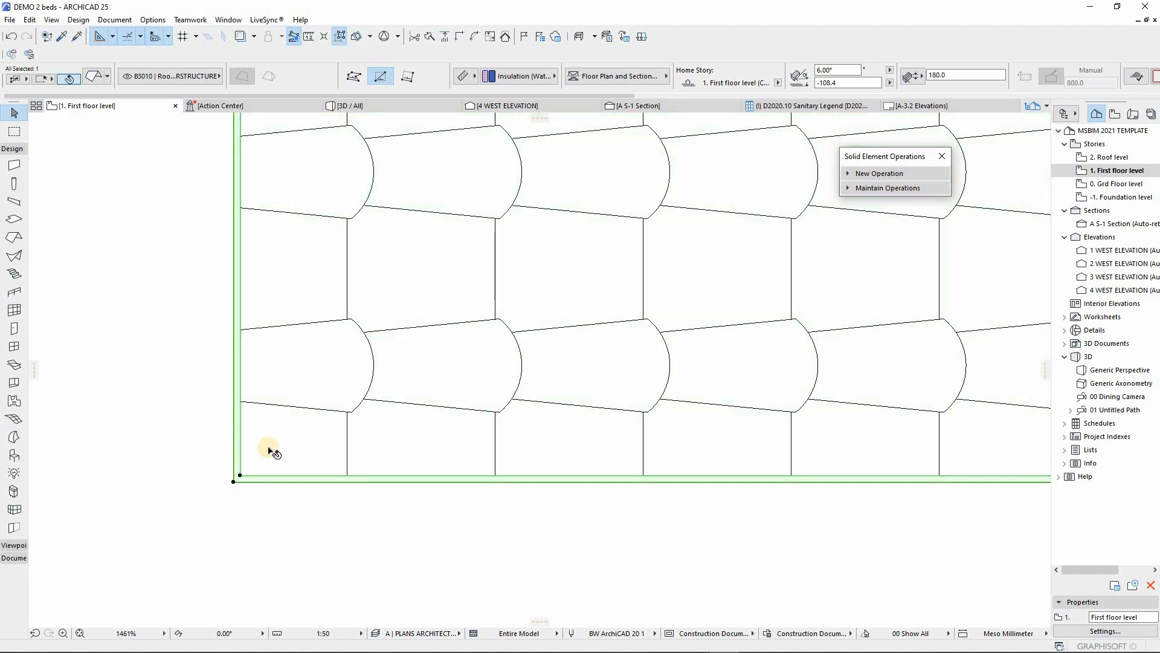
{"action": "key", "text": "F3"}
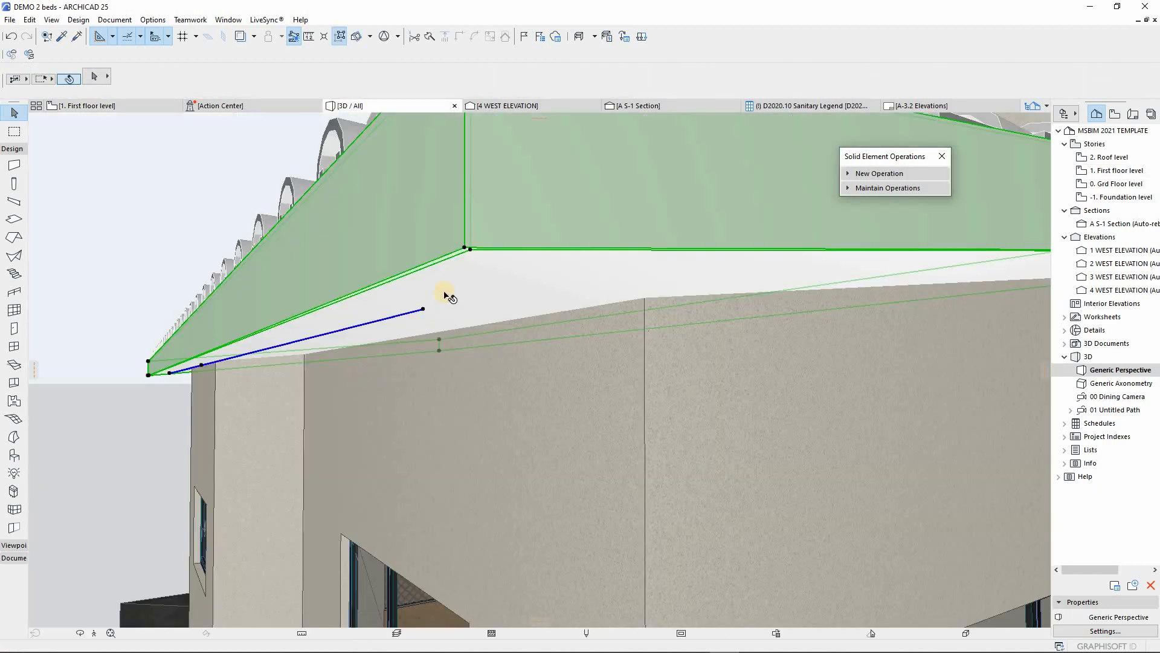
{"action": "left_click", "coordinate": [449, 295]}
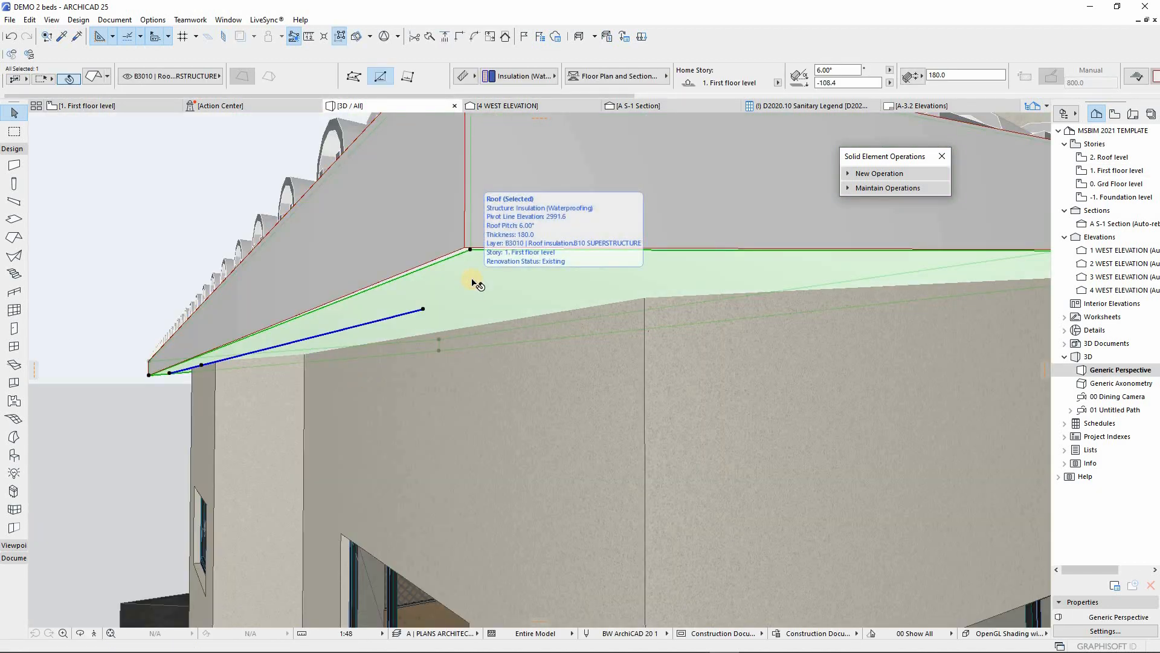
{"action": "key", "text": "Escape"}
Set the uncut line pen of both slopes' 180 thick edge roofs to pen 6, 0.09 mm
{"action": "middle_click_drag", "start_coordinate": [181, 371], "coordinate": [704, 317], "text": "shift"}
{"action": "left_click", "coordinate": [704, 317]}
{"action": "left_click", "coordinate": [556, 349], "text": "shift"}
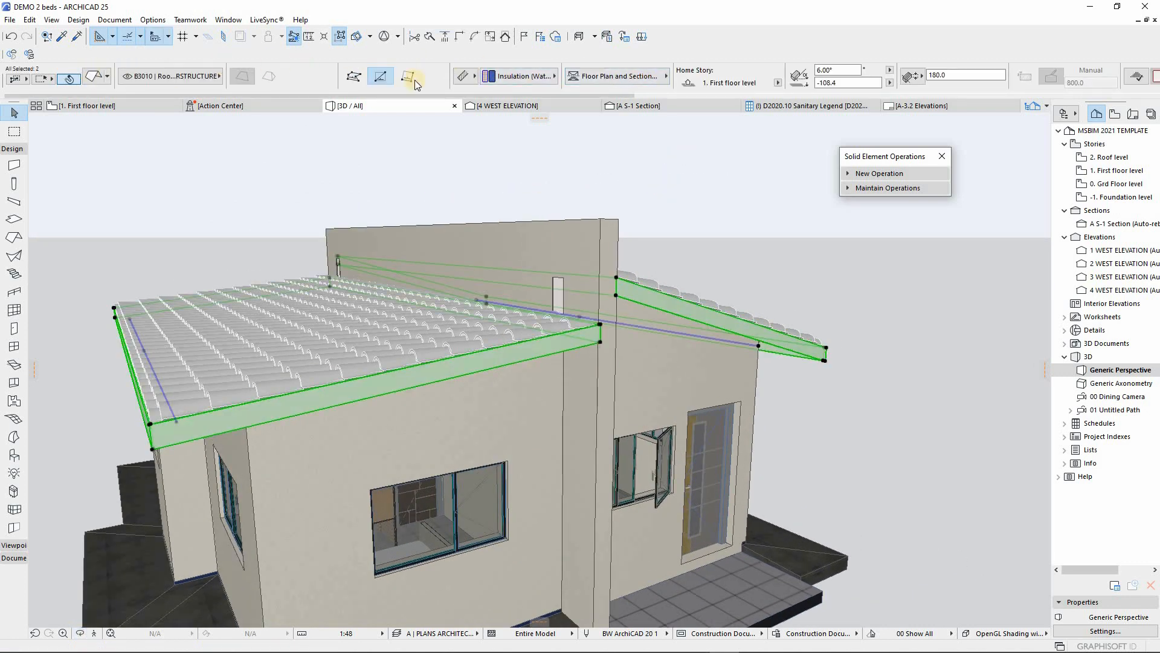
{"action": "scroll", "coordinate": [600, 81], "scroll_direction": "down", "scroll_amount": 10}
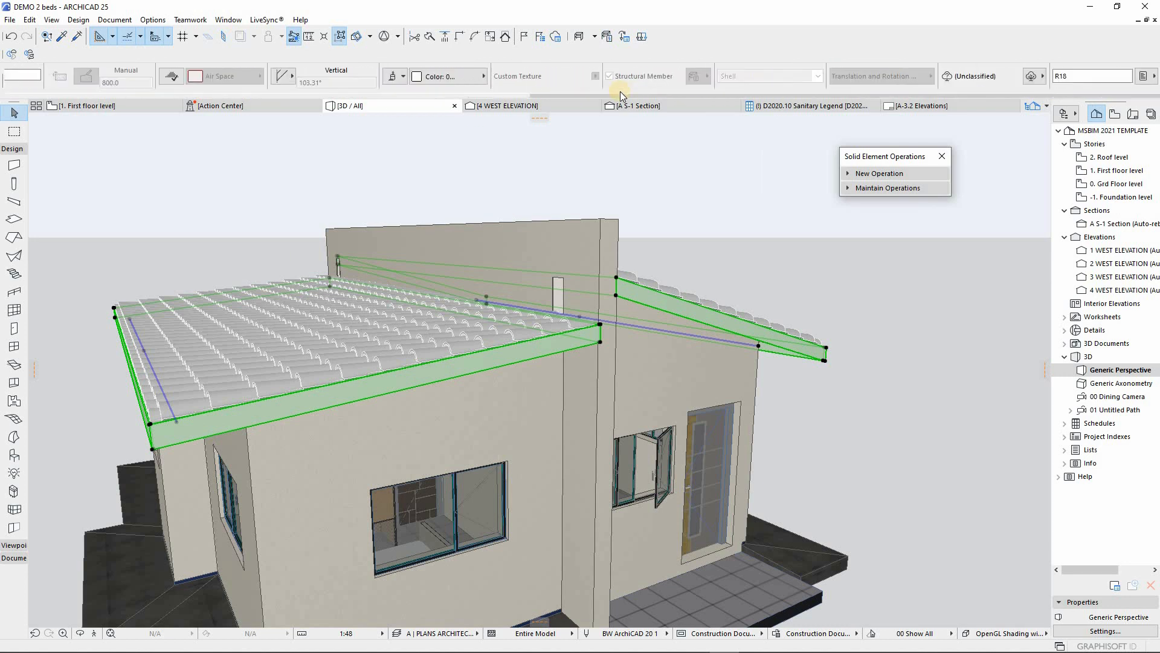
{"action": "scroll", "coordinate": [541, 81], "scroll_direction": "up", "scroll_amount": 10}
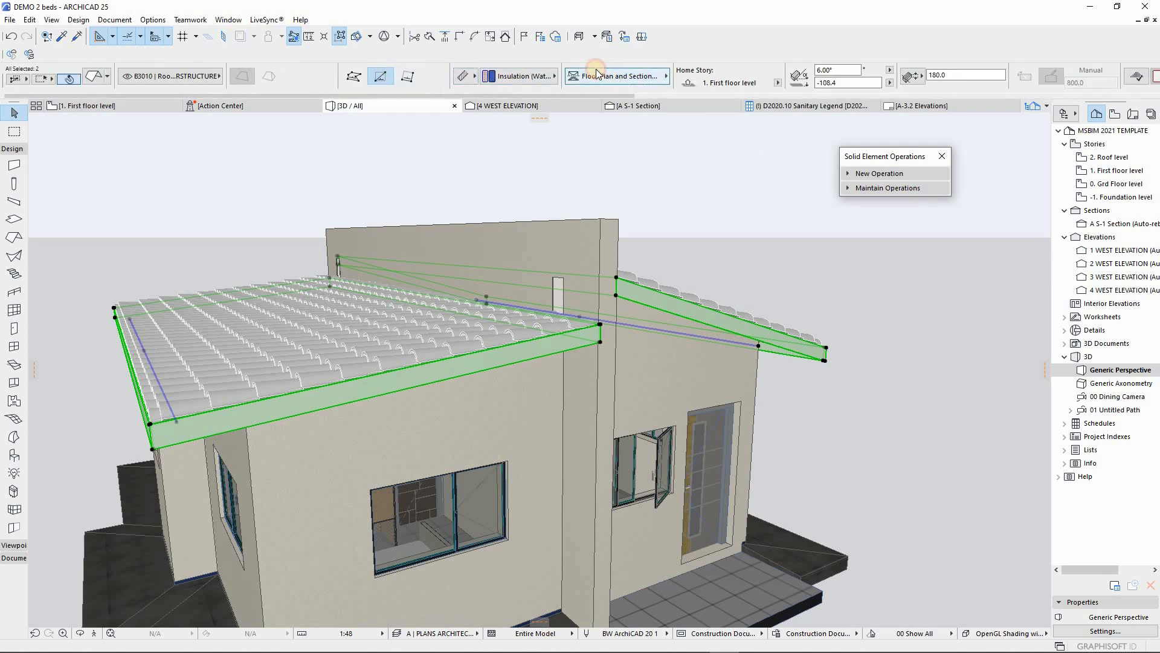
{"action": "left_click", "coordinate": [597, 76]}
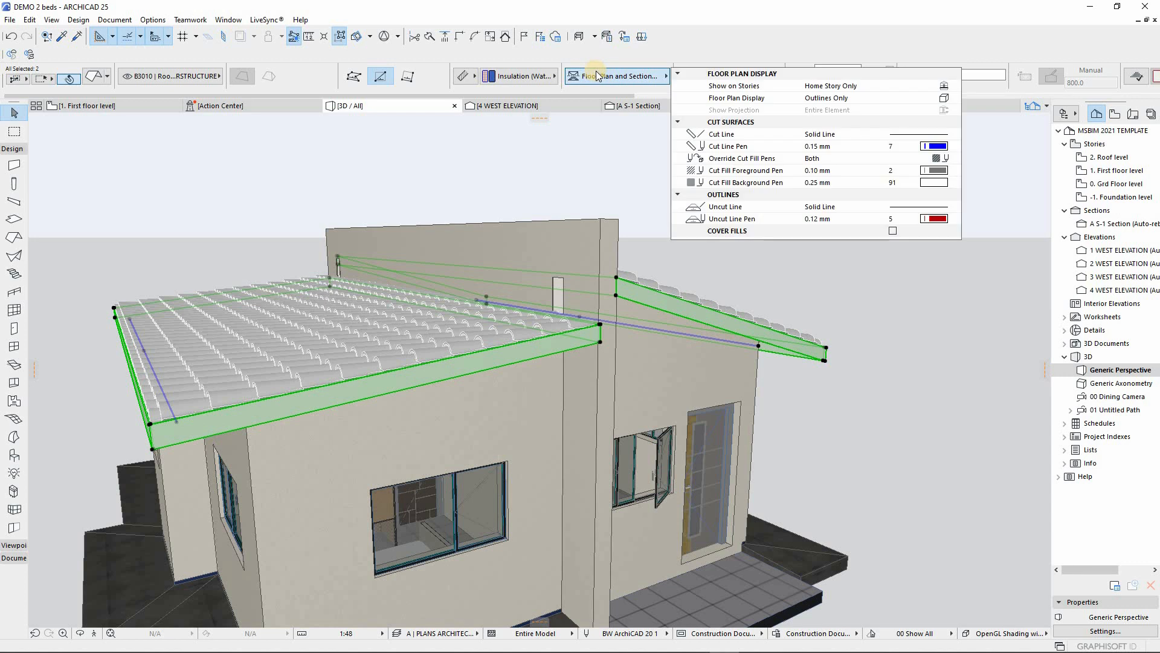
{"action": "left_click", "coordinate": [929, 221]}
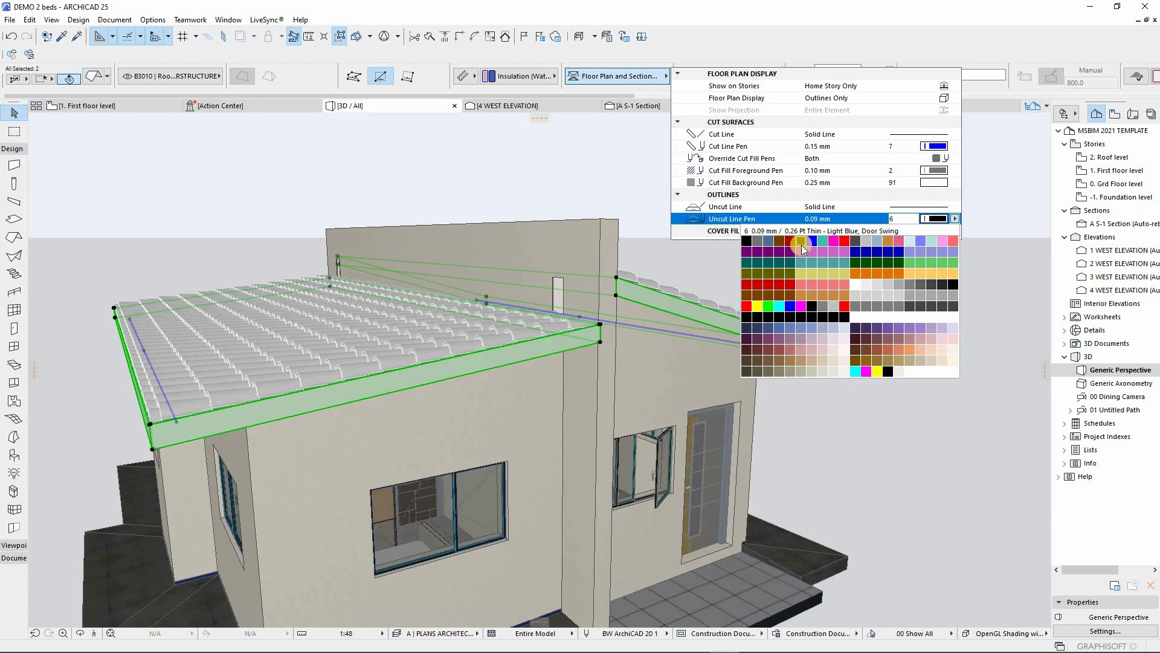
{"action": "left_click", "coordinate": [957, 222]}
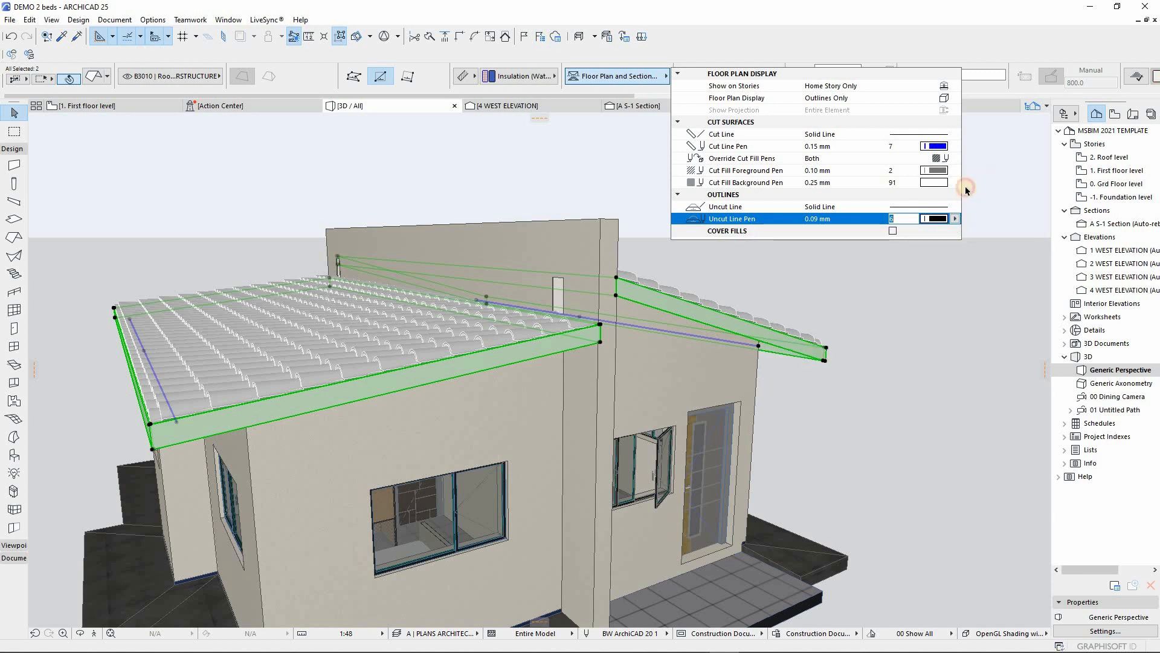
{"action": "left_click", "coordinate": [966, 189]}
{"action": "left_click", "coordinate": [630, 339]}
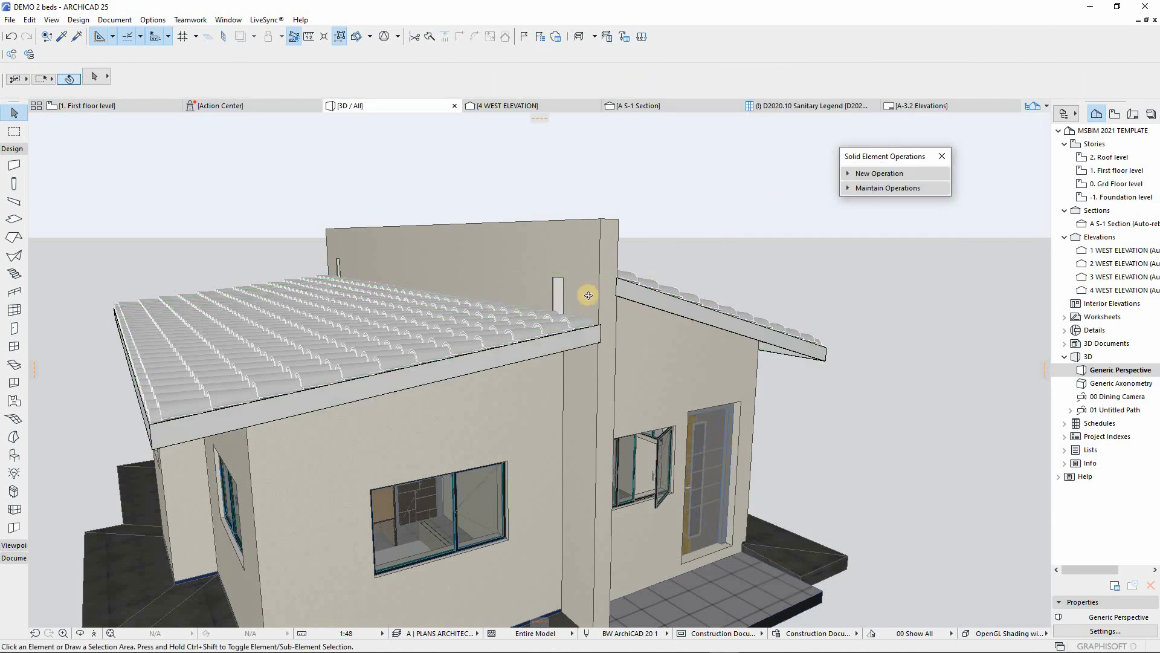
On the foundation level plan, pull the short middle cross foundation wall's upper end back to the adjoining wall's inner face
{"action": "left_click_drag", "start_coordinate": [532, 382], "coordinate": [404, 414]}
{"action": "left_click_drag", "start_coordinate": [777, 510], "coordinate": [990, 308]}
{"action": "double_click", "coordinate": [1111, 197]}
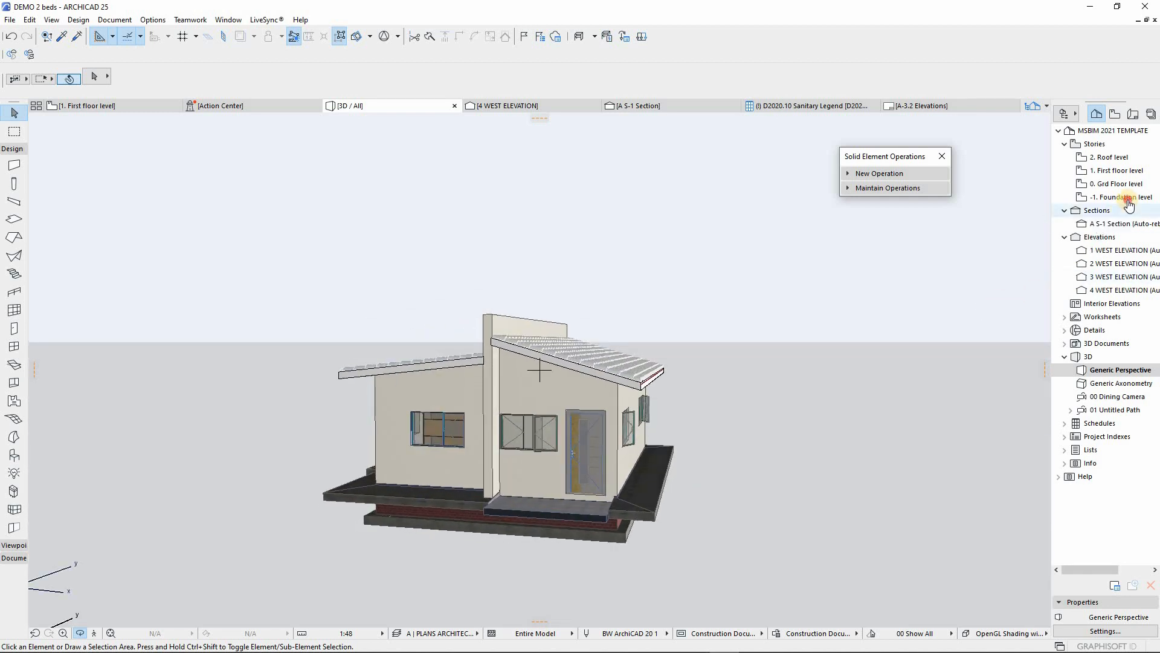
{"action": "scroll", "coordinate": [389, 463], "scroll_direction": "down", "scroll_amount": 8}
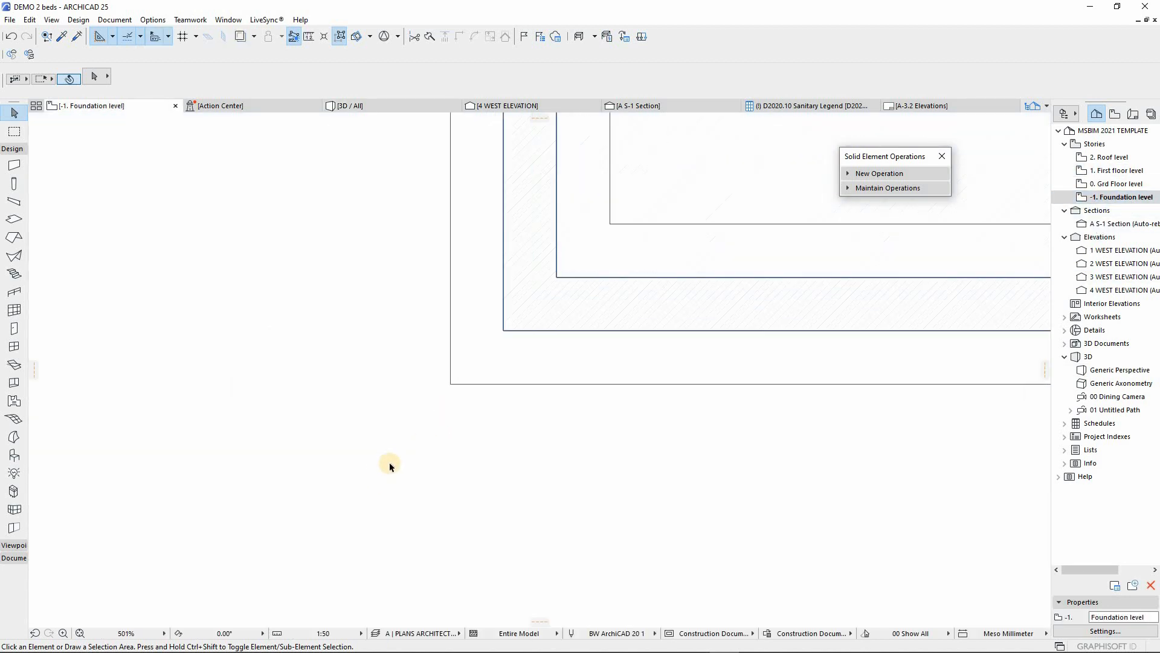
{"action": "scroll", "coordinate": [493, 357], "scroll_direction": "up", "scroll_amount": 5}
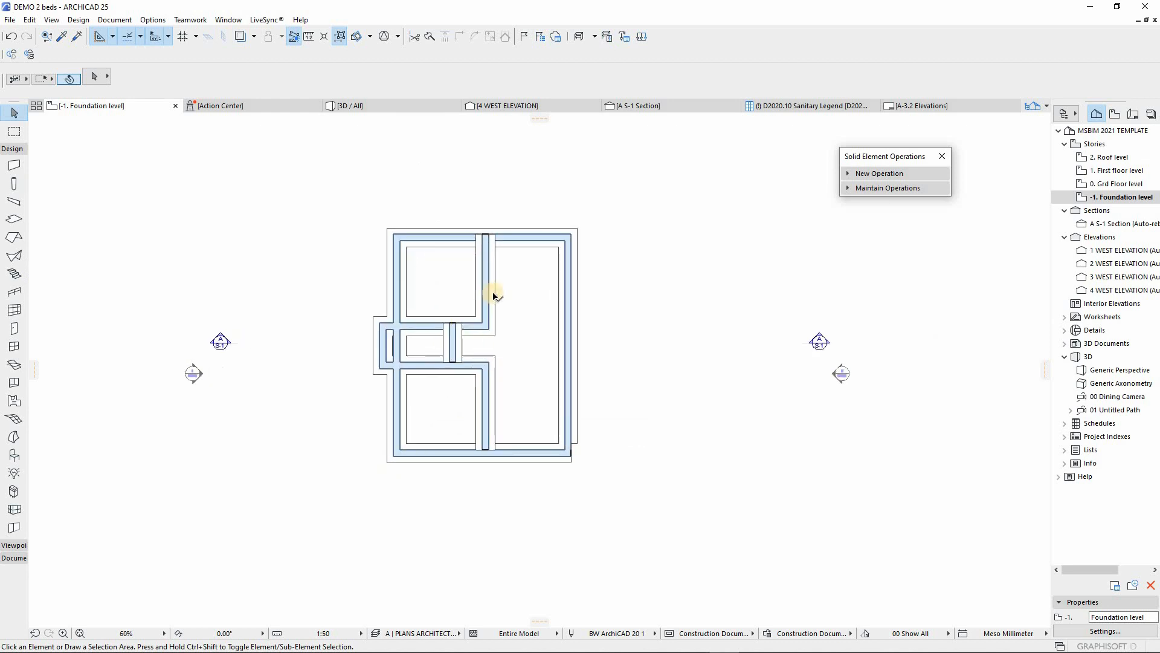
{"action": "scroll", "coordinate": [417, 313], "scroll_direction": "up", "scroll_amount": 3}
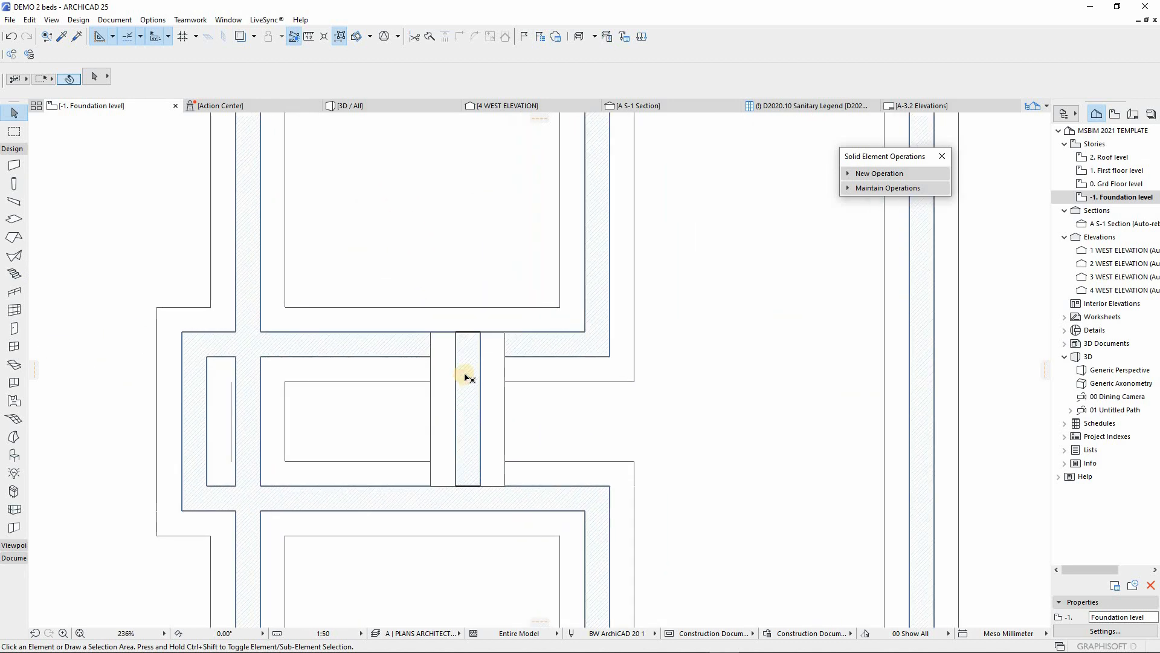
{"action": "left_click", "coordinate": [459, 497]}
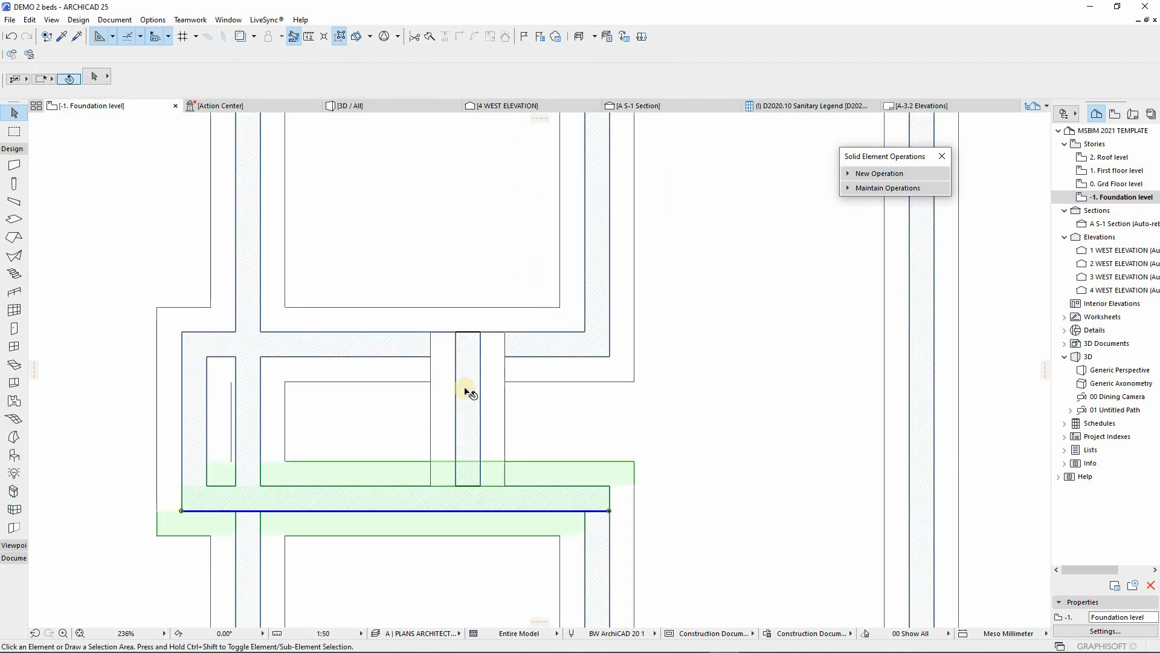
{"action": "left_click", "coordinate": [478, 342]}
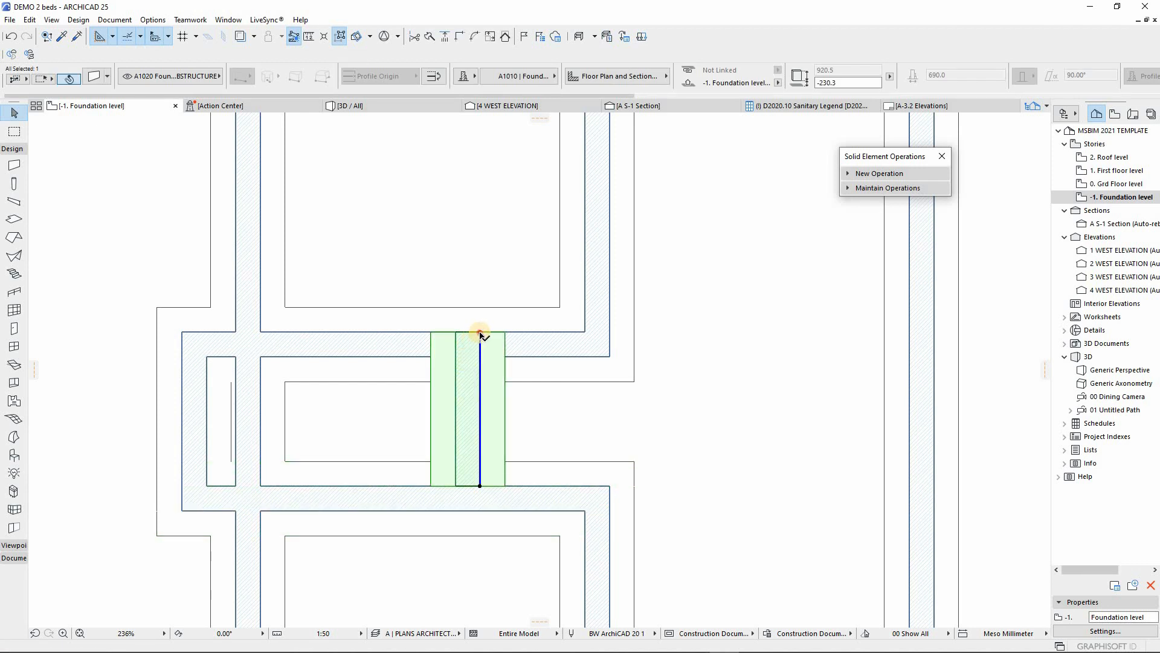
{"action": "left_click", "coordinate": [480, 332]}
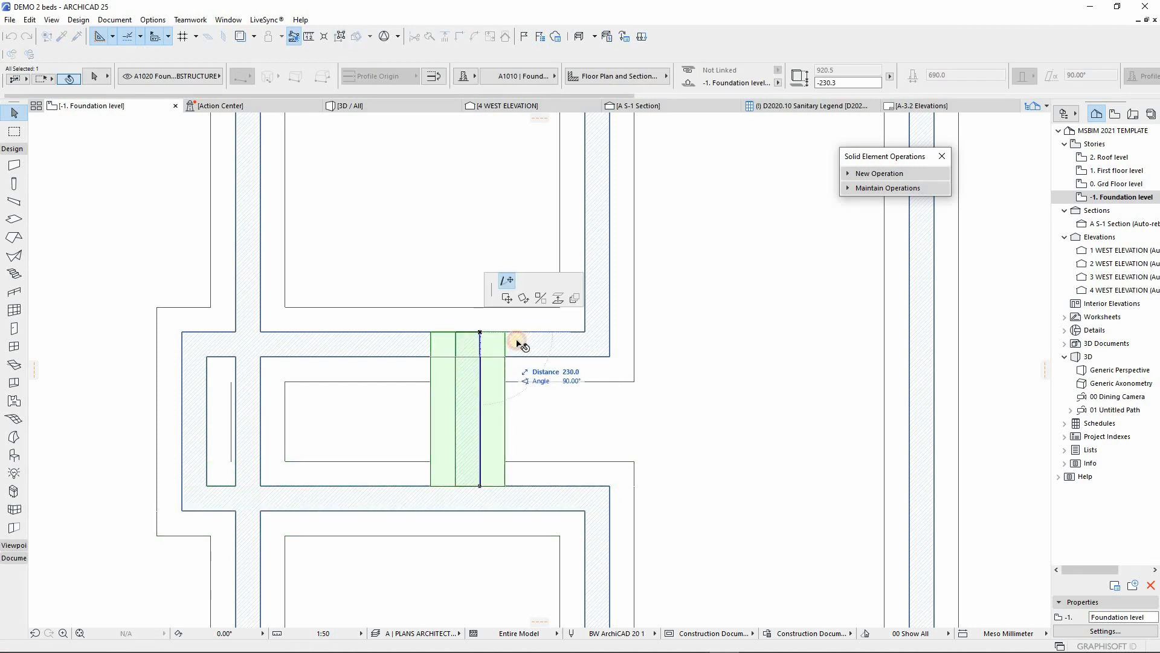
{"action": "left_click", "coordinate": [474, 414]}
{"action": "key", "text": "Escape"}
Extend the lower end of the short middle cross foundation wall into the horizontal foundation wall below it
{"action": "left_click", "coordinate": [469, 474]}
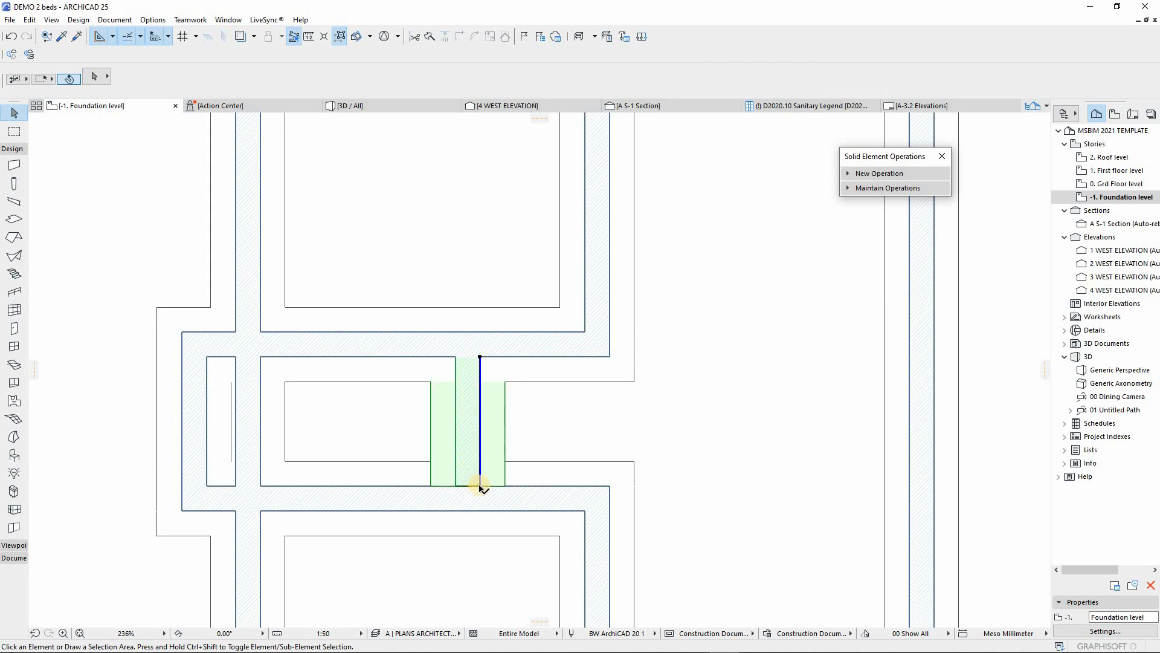
{"action": "left_click", "coordinate": [480, 486]}
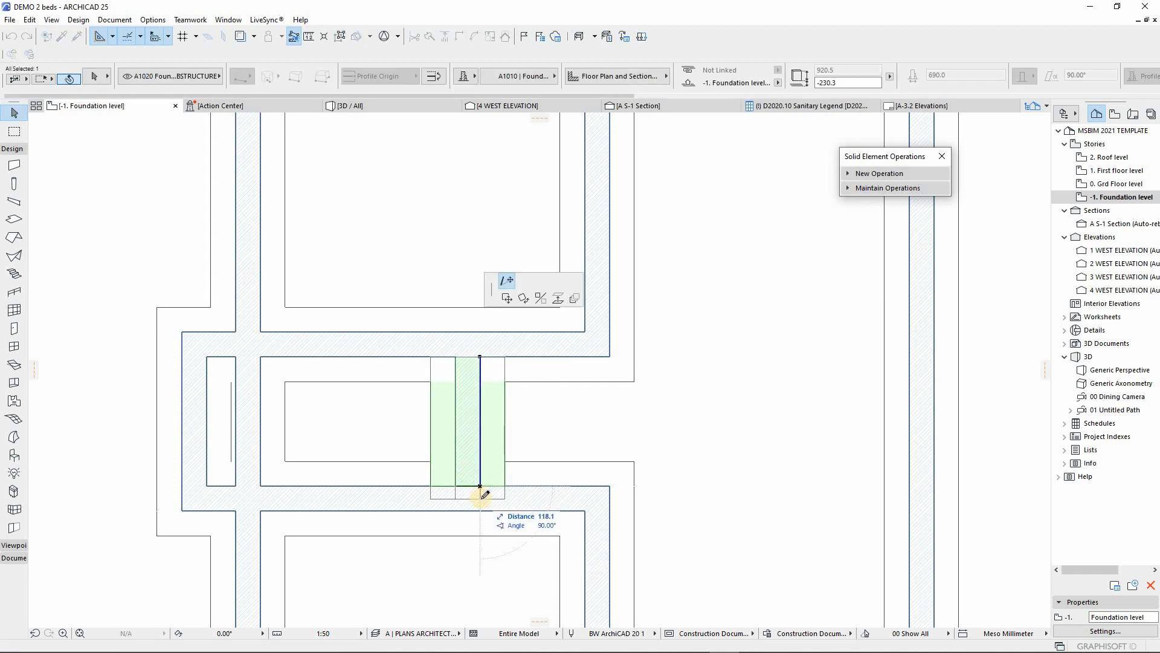
{"action": "left_click", "coordinate": [482, 503]}
{"action": "key", "text": "Escape"}
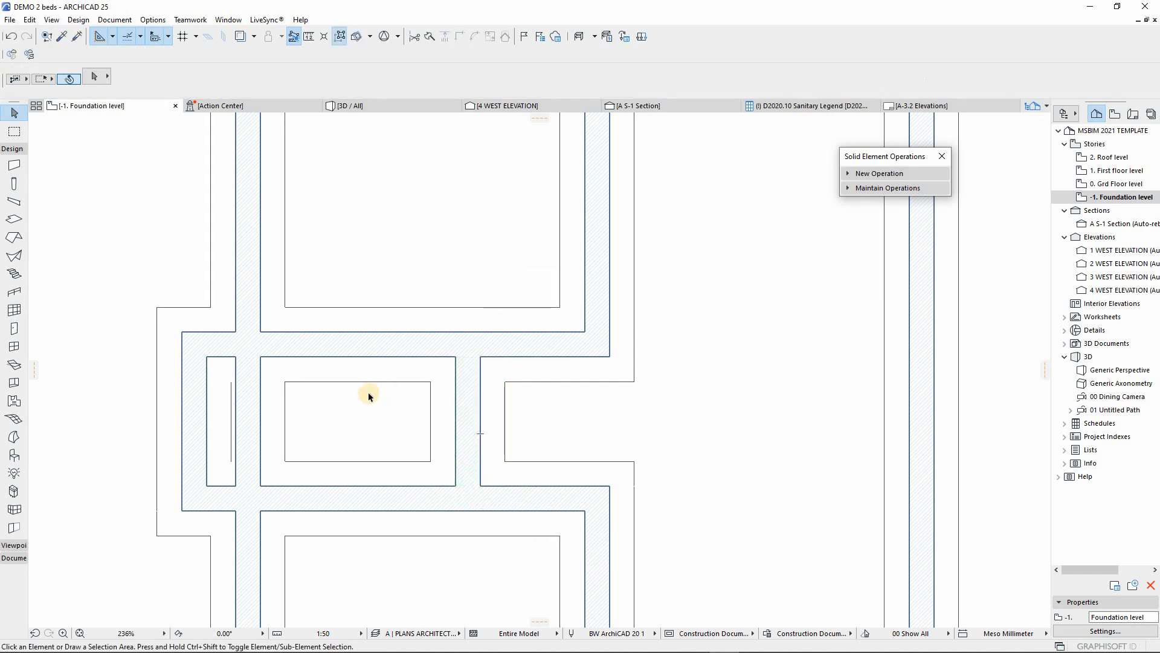
Shorten the upper interior foundation wall so its top end meets the inner face of the upper perimeter foundation wall
{"action": "scroll", "coordinate": [368, 392], "scroll_direction": "down", "scroll_amount": 5}
{"action": "scroll", "coordinate": [362, 398], "scroll_direction": "up", "scroll_amount": 4}
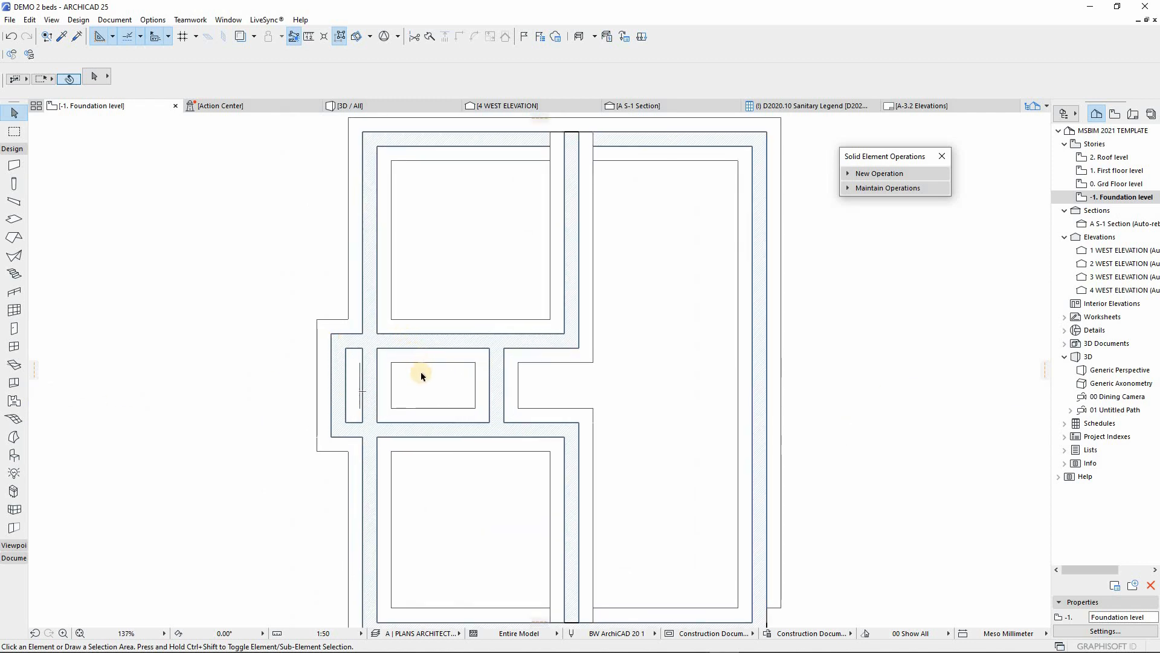
{"action": "scroll", "coordinate": [354, 392], "scroll_direction": "up", "scroll_amount": 4}
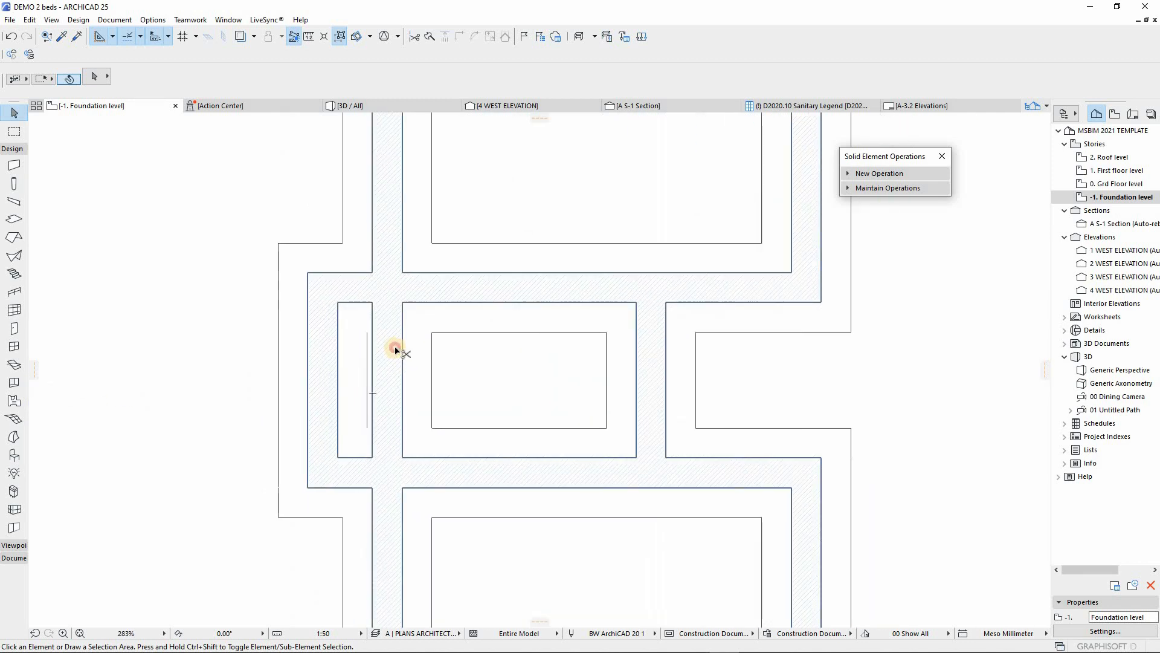
{"action": "scroll", "coordinate": [439, 421], "scroll_direction": "down", "scroll_amount": 7}
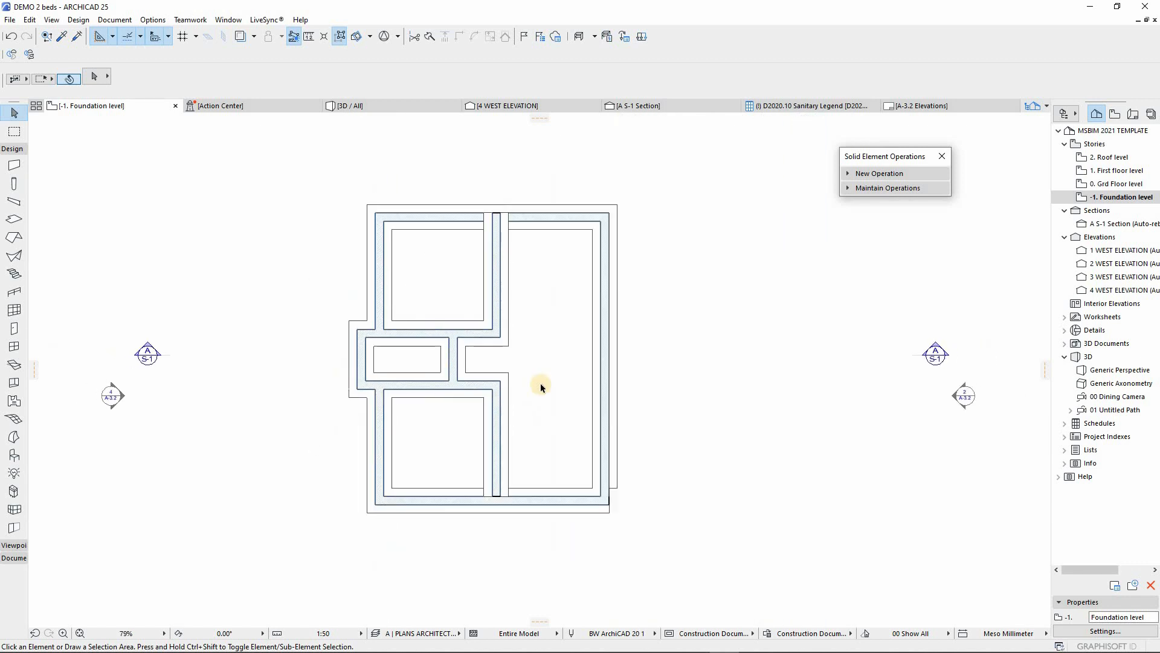
{"action": "scroll", "coordinate": [496, 219], "scroll_direction": "up", "scroll_amount": 8}
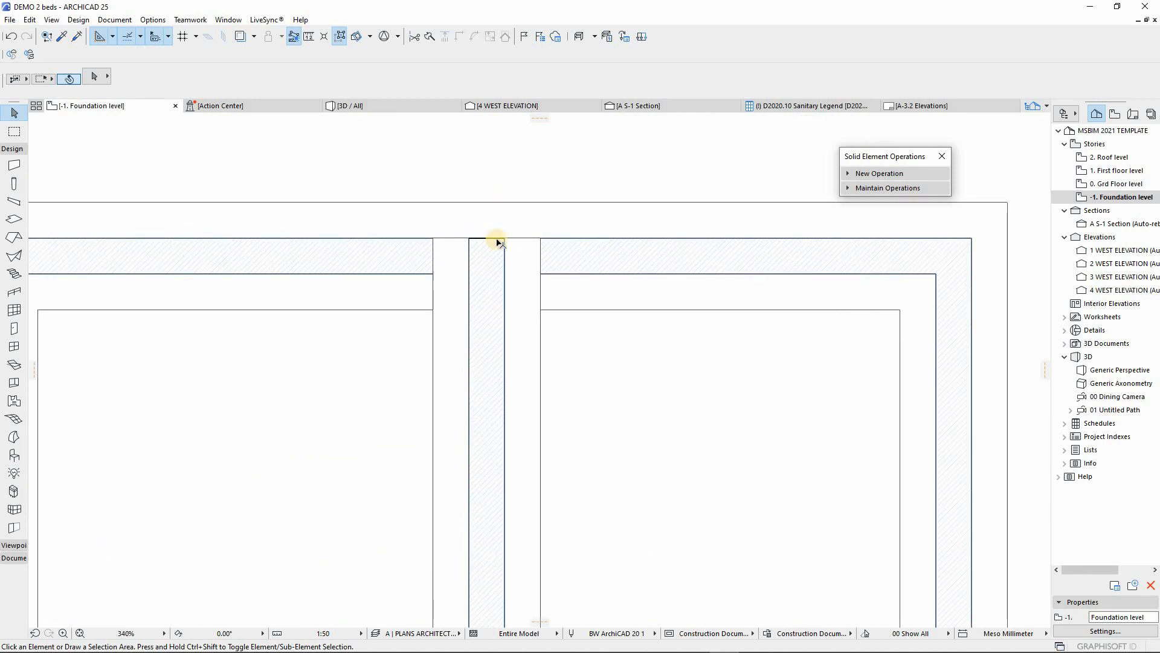
{"action": "left_click", "coordinate": [505, 238]}
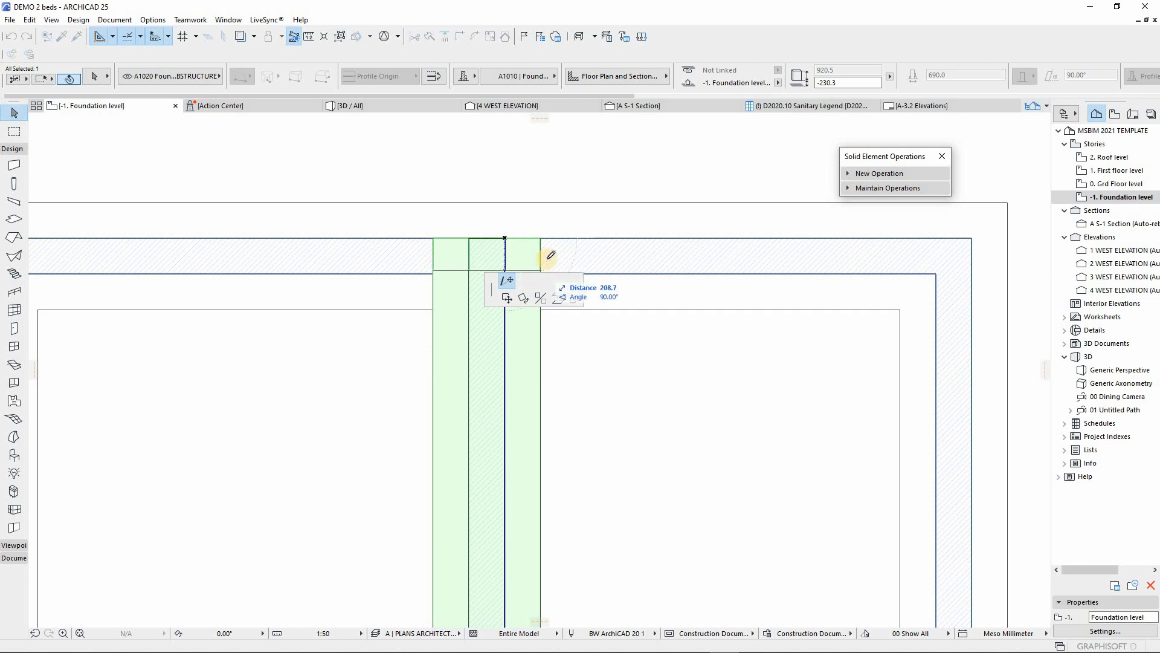
{"action": "left_click", "coordinate": [504, 274]}
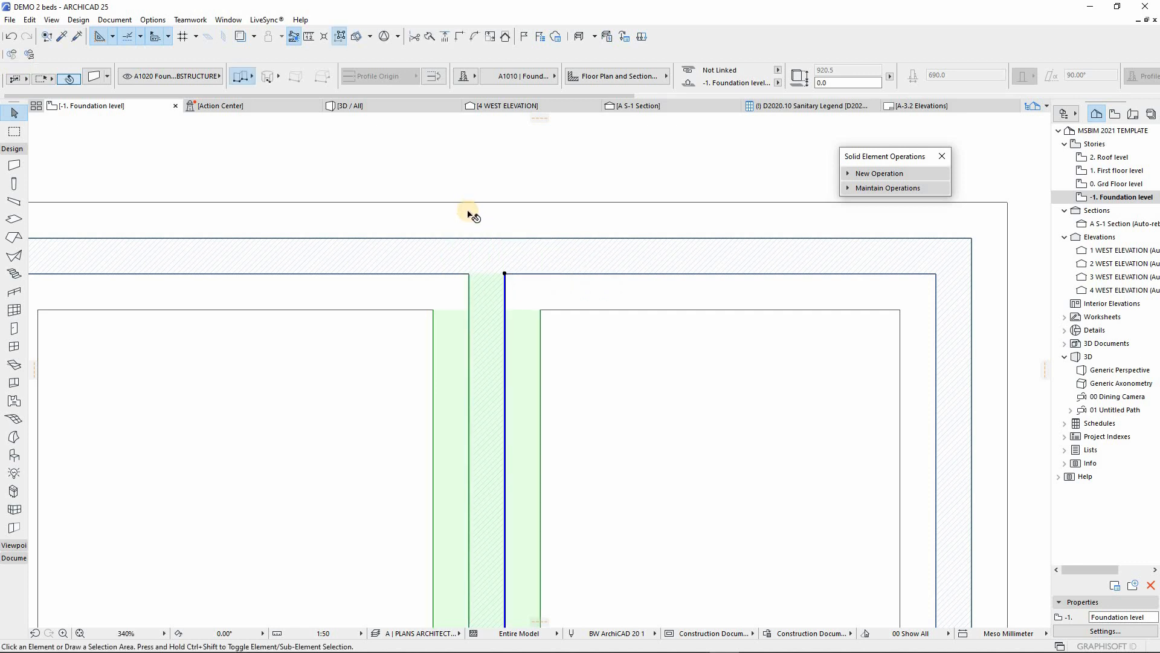
{"action": "key", "text": "Escape"}
Extend the lower interior foundation wall's bottom end about half the wall thickness into the lower perimeter foundation wall
{"action": "scroll", "coordinate": [505, 326], "scroll_direction": "down", "scroll_amount": 6}
{"action": "scroll", "coordinate": [476, 454], "scroll_direction": "up", "scroll_amount": 5}
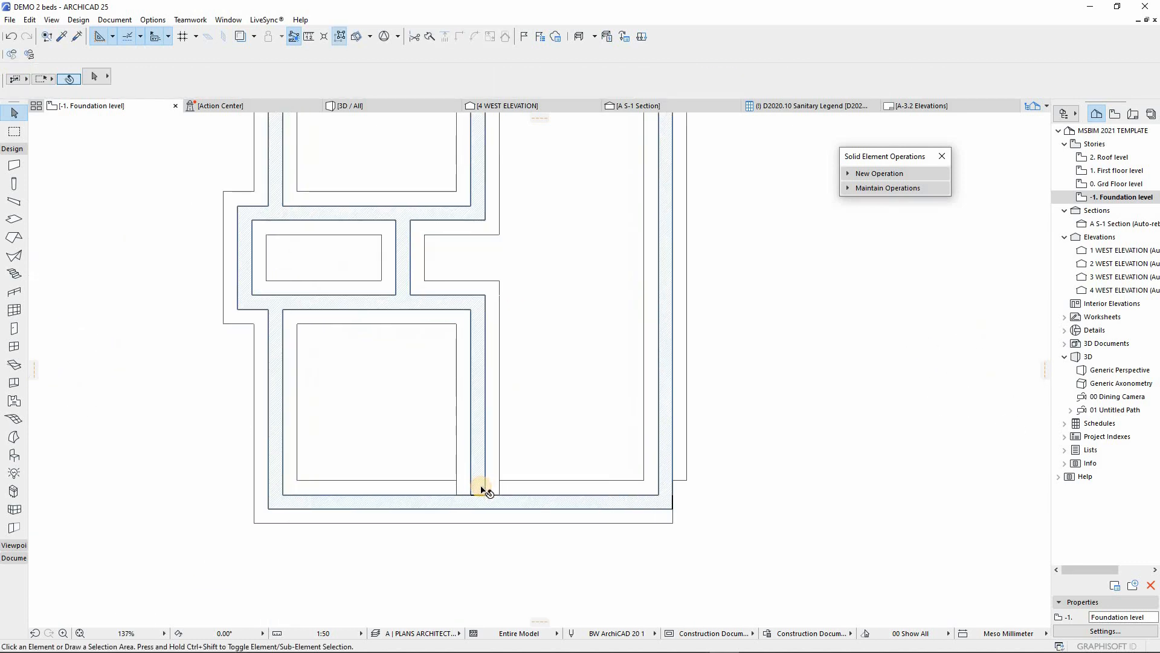
{"action": "left_click", "coordinate": [487, 512]}
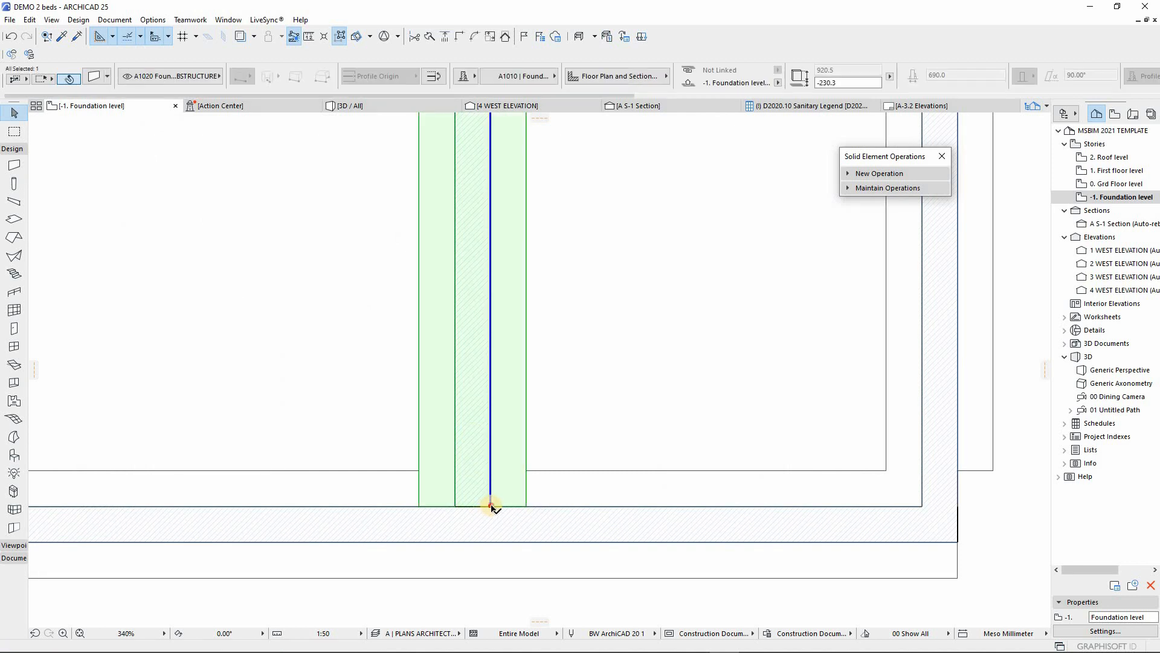
{"action": "left_click", "coordinate": [490, 507]}
{"action": "left_click", "coordinate": [491, 522]}
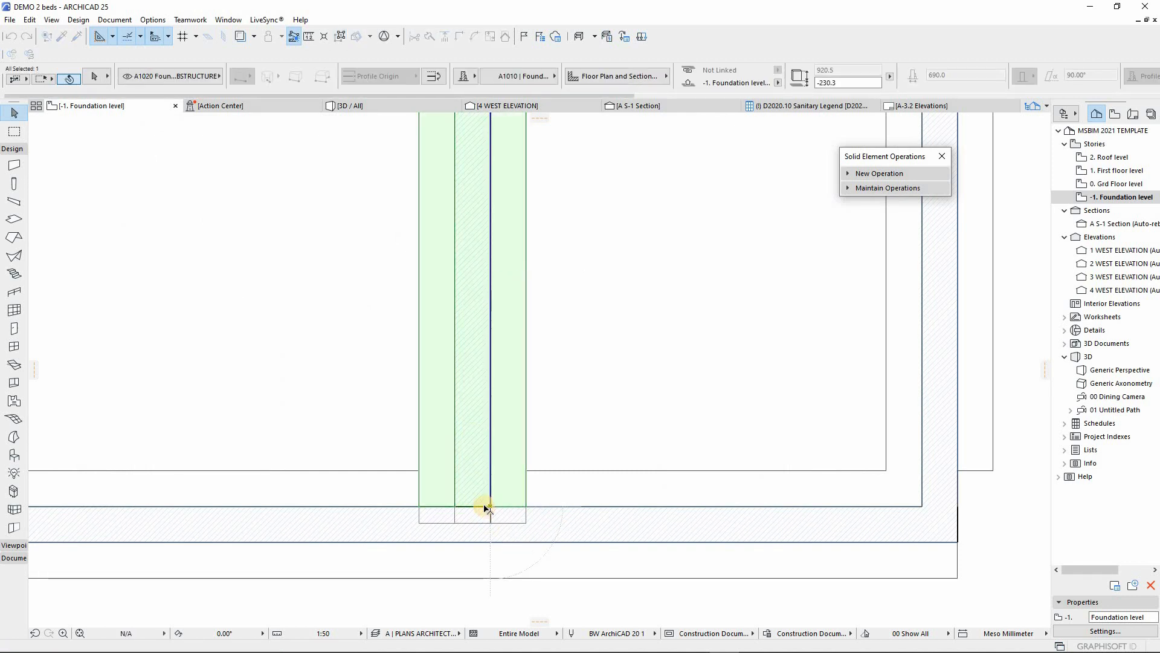
{"action": "key", "text": "Escape"}
Intersect the right-hand and lower perimeter foundation walls so their shared corner closes cleanly
{"action": "scroll", "coordinate": [453, 524], "scroll_direction": "down", "scroll_amount": 4}
{"action": "left_click", "coordinate": [619, 499]}
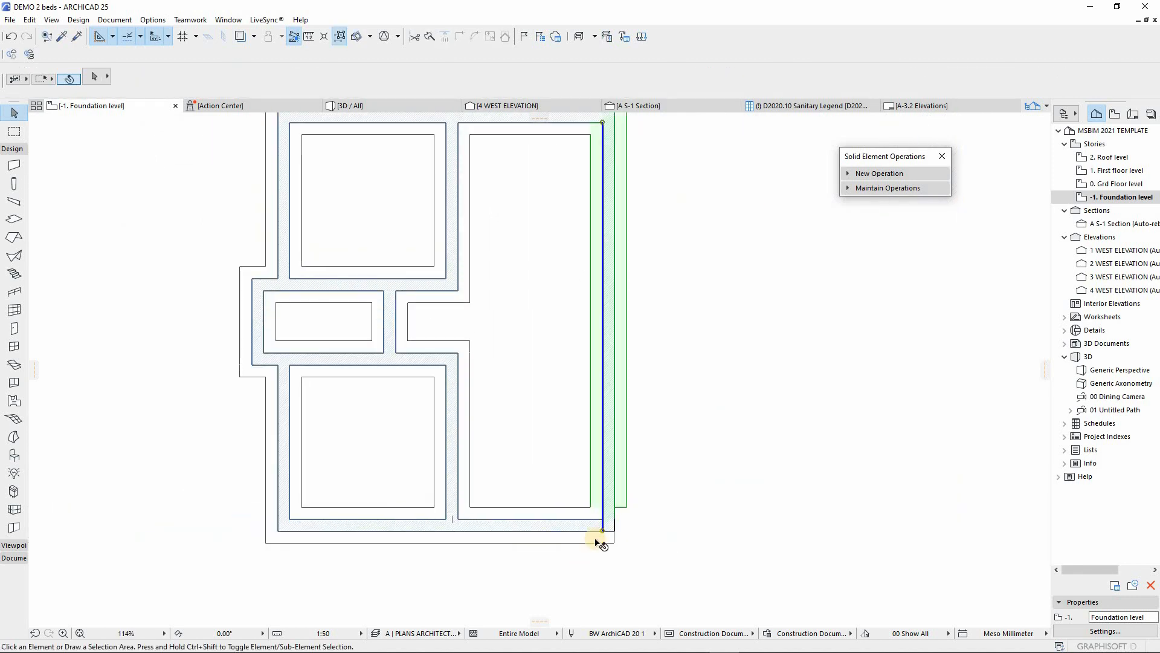
{"action": "left_click", "coordinate": [601, 537], "text": "shift"}
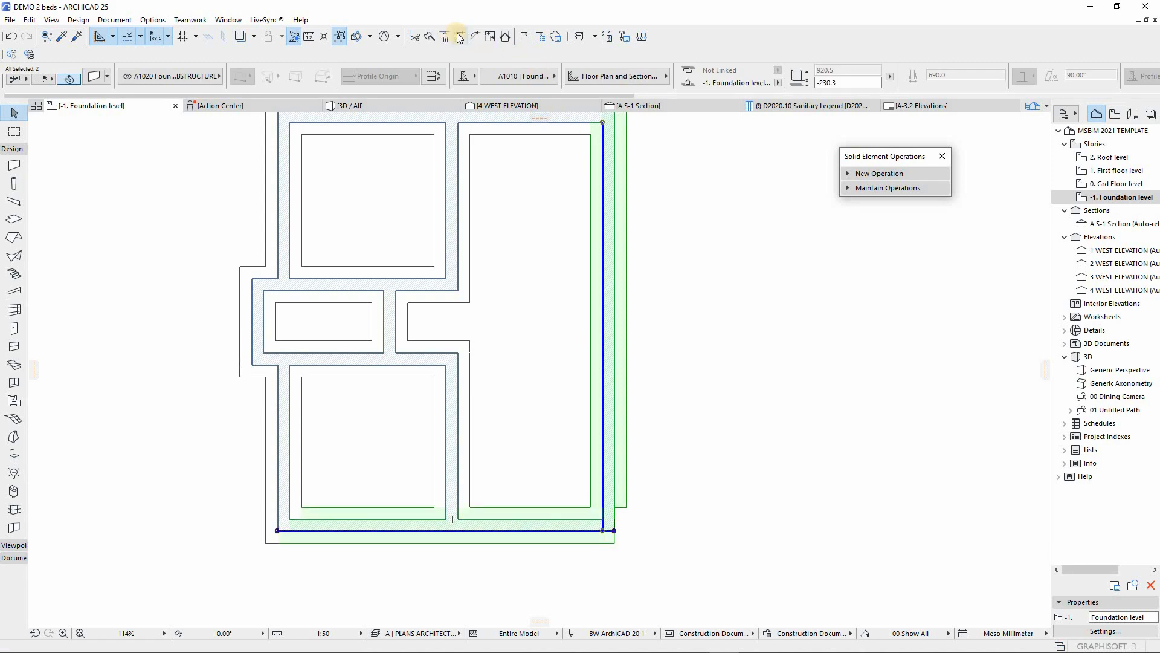
{"action": "key", "text": "Escape"}
{"action": "scroll", "coordinate": [477, 535], "scroll_direction": "down", "scroll_amount": 4}
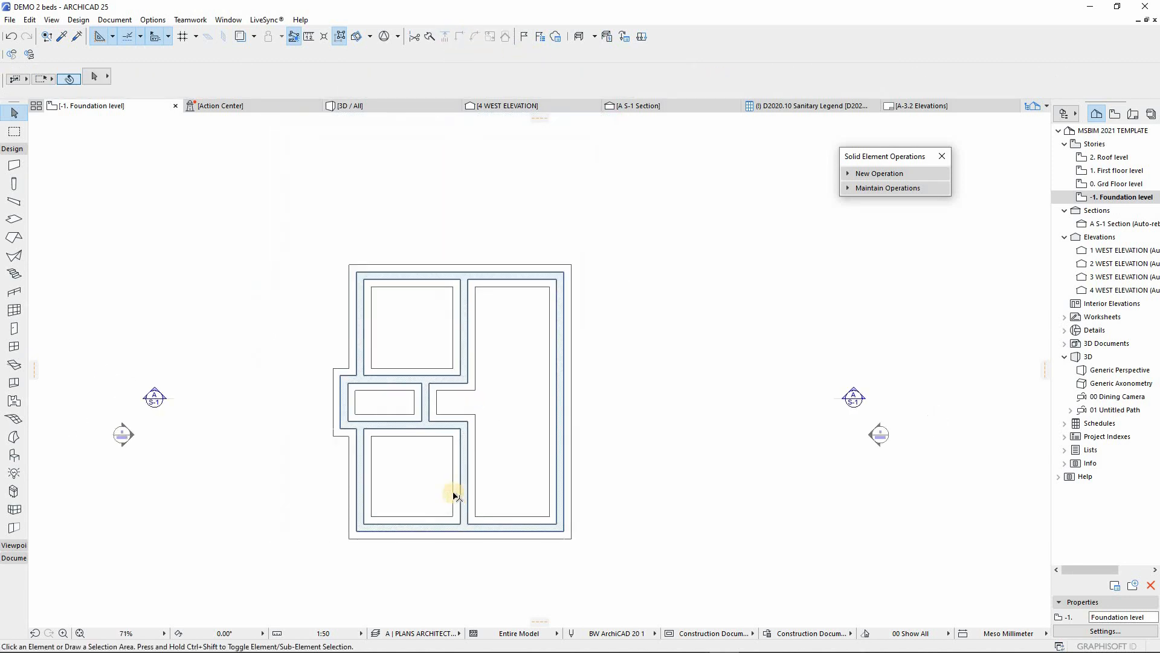
{"action": "scroll", "coordinate": [458, 432], "scroll_direction": "up", "scroll_amount": 4}
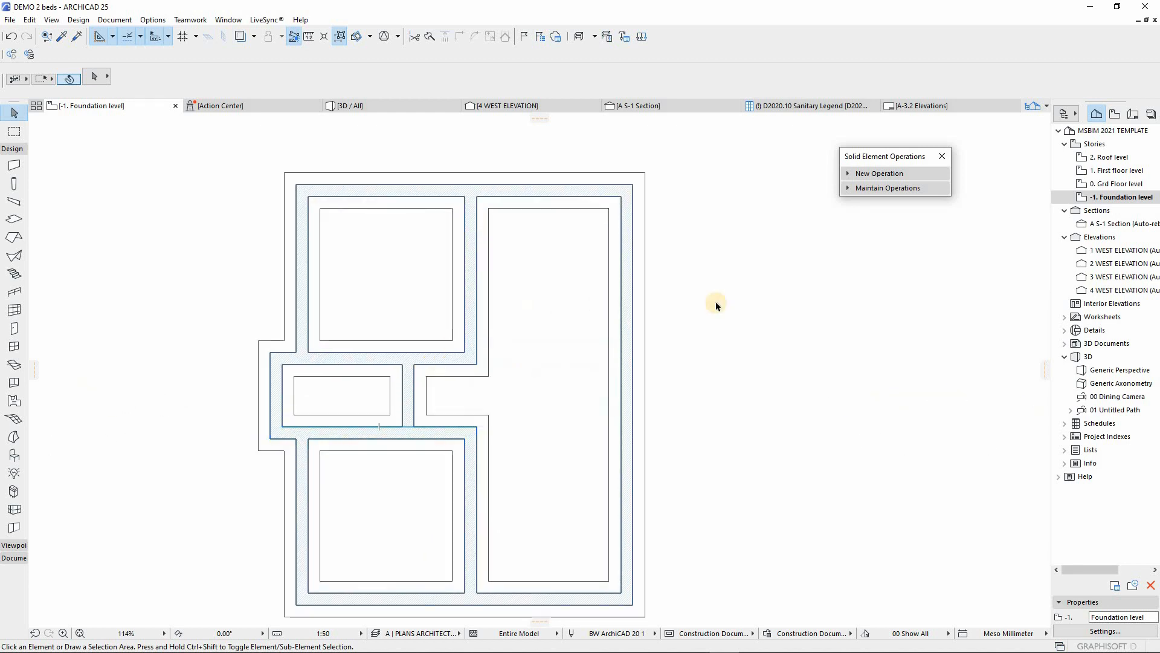
Open the 1 WEST ELEVATION drawing and examine the house against its level lines
{"action": "double_click", "coordinate": [1101, 251]}
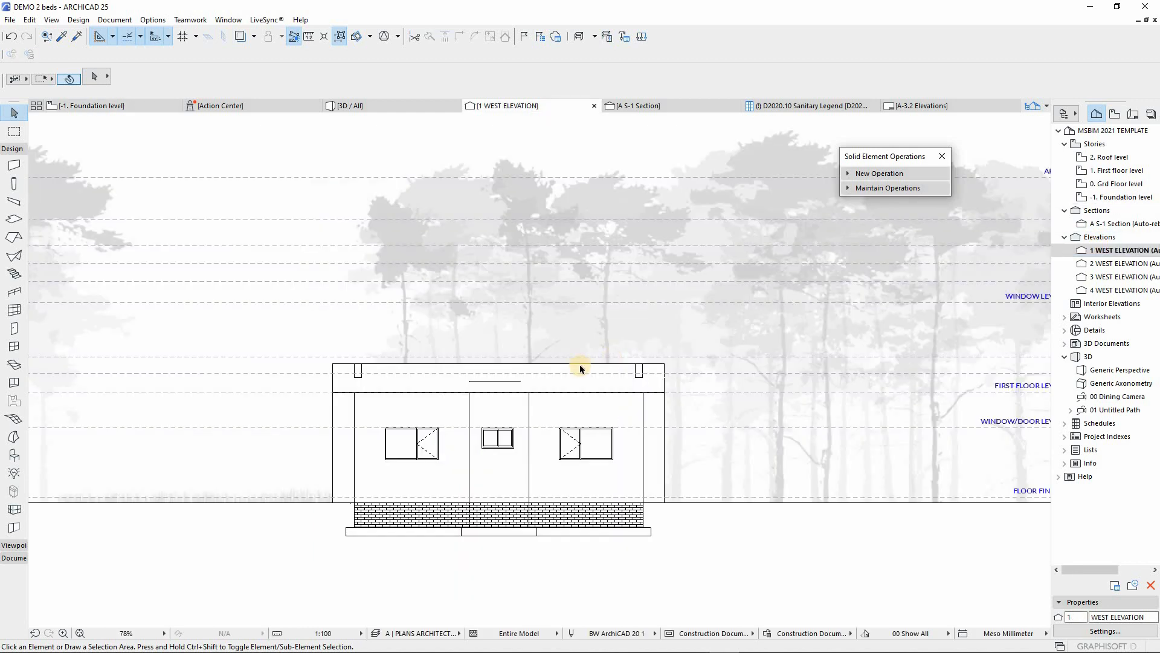
{"action": "scroll", "coordinate": [577, 449], "scroll_direction": "down", "scroll_amount": 2}
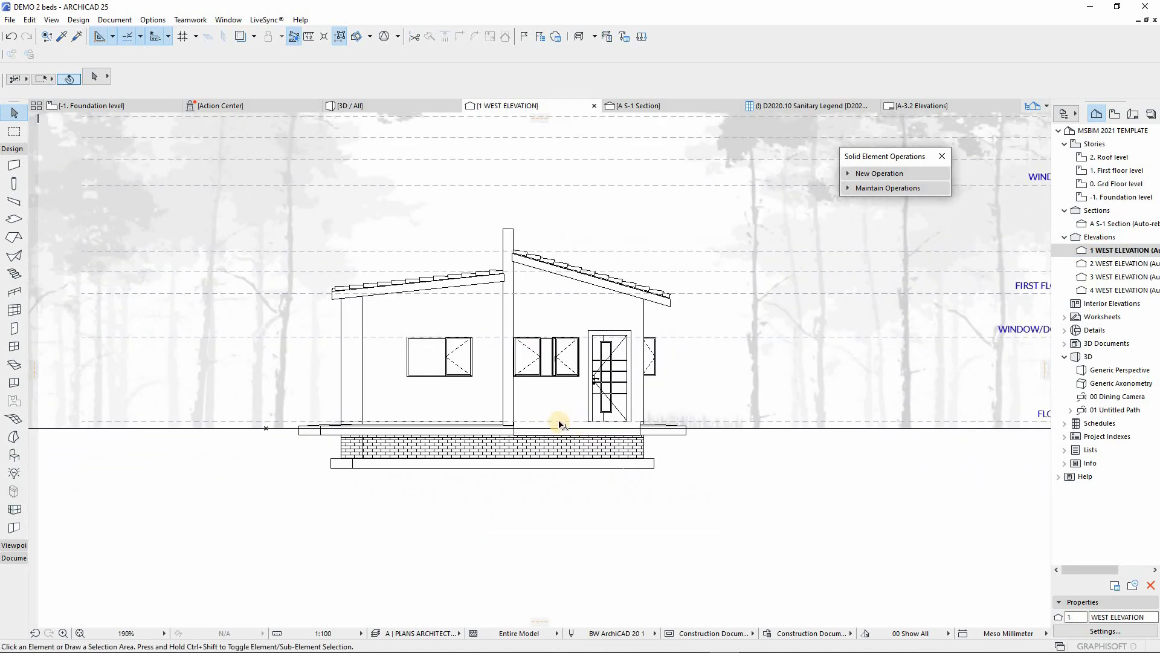
{"action": "scroll", "coordinate": [559, 423], "scroll_direction": "up", "scroll_amount": 2}
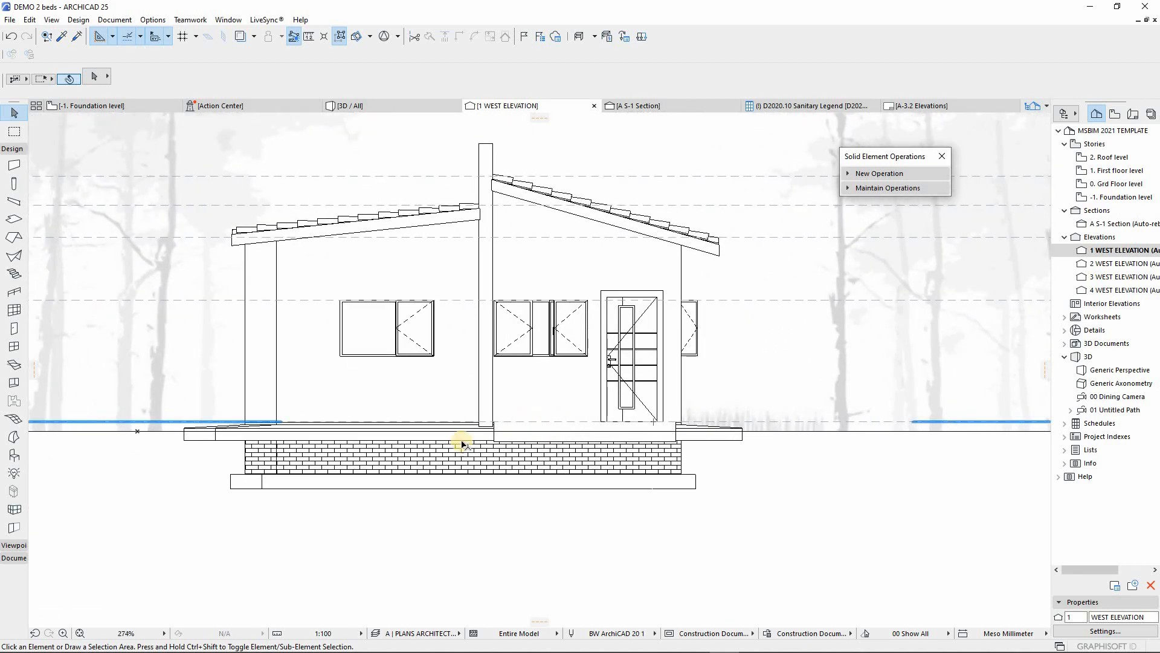
{"action": "scroll", "coordinate": [425, 467], "scroll_direction": "down", "scroll_amount": 2}
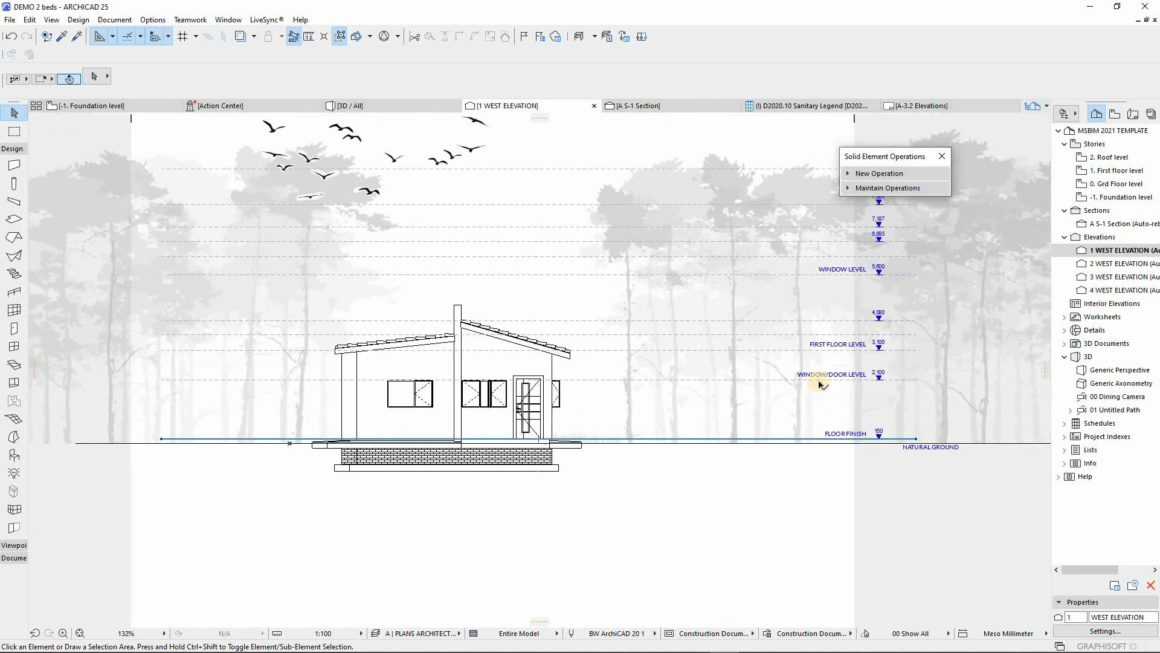
{"action": "scroll", "coordinate": [825, 384], "scroll_direction": "up", "scroll_amount": 2}
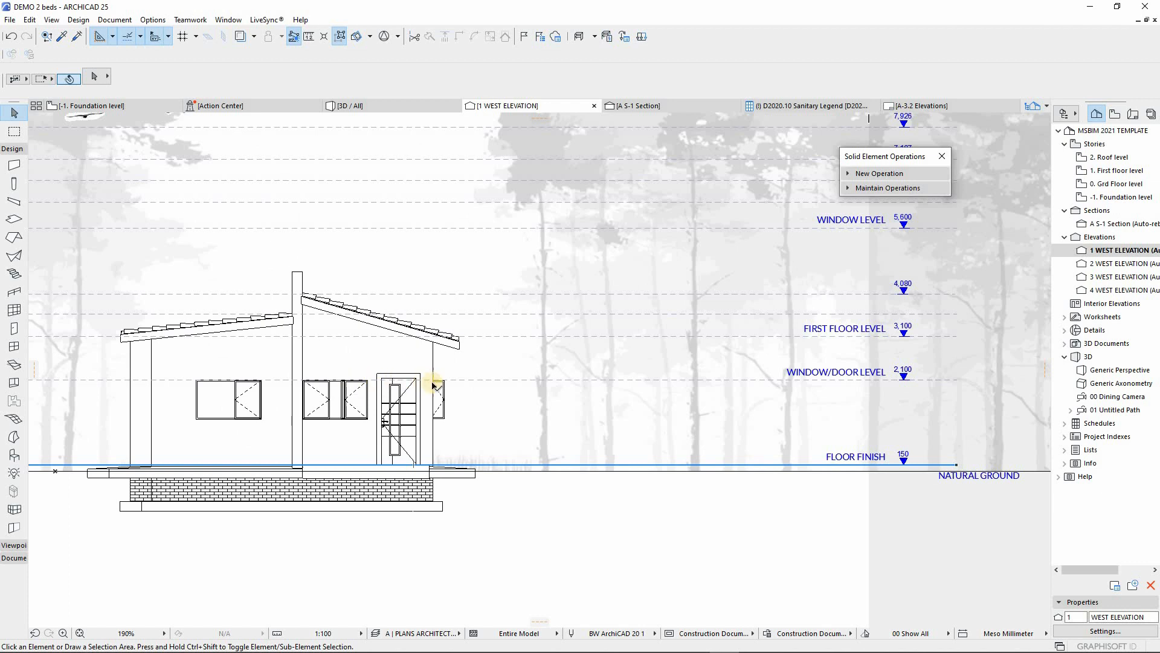
Raise the 4,080 level line to the top of the parapet wall and move its level marker onto it
{"action": "left_click", "coordinate": [604, 380]}
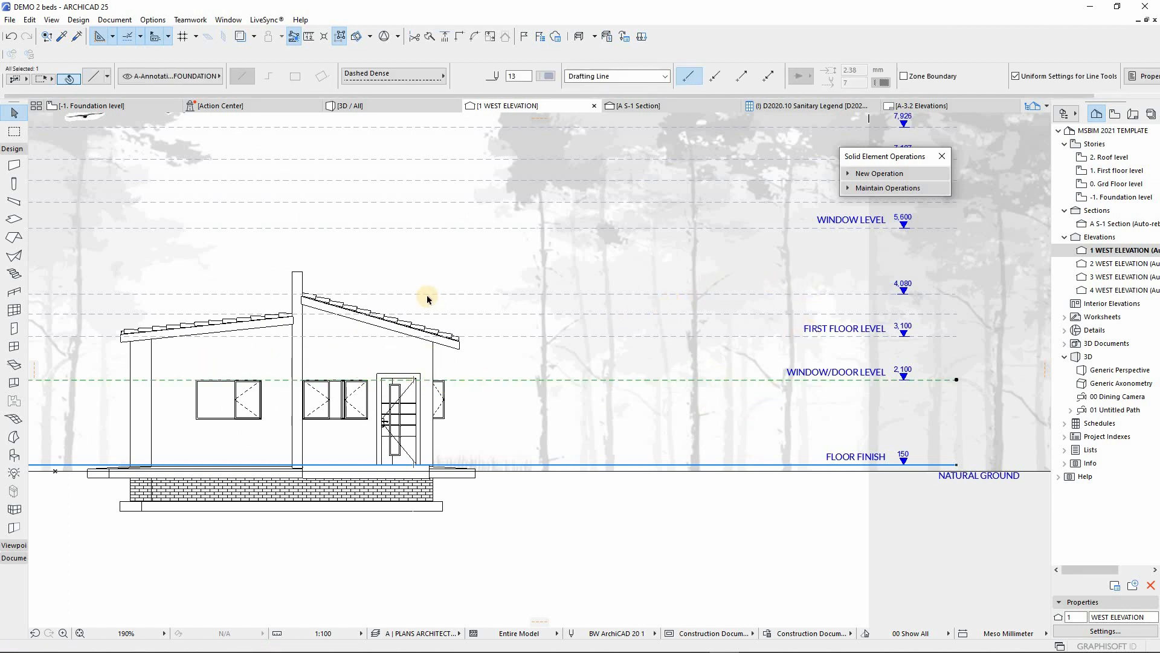
{"action": "left_click", "coordinate": [360, 294]}
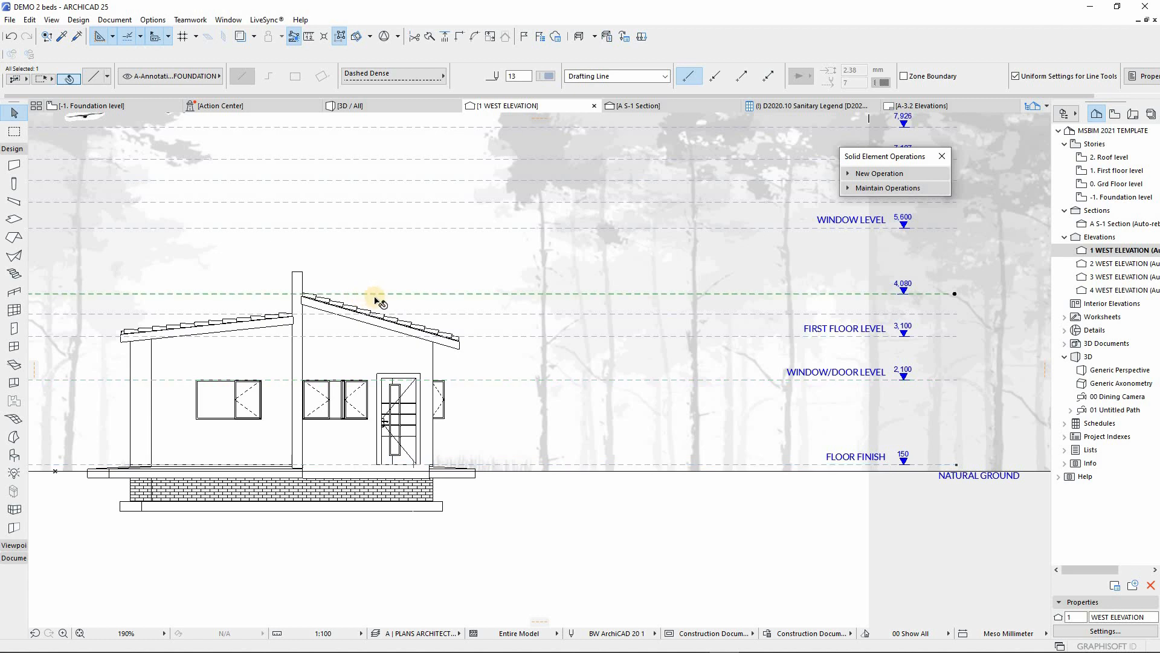
{"action": "key", "text": "ctrl+d"}
{"action": "left_click", "coordinate": [374, 297]}
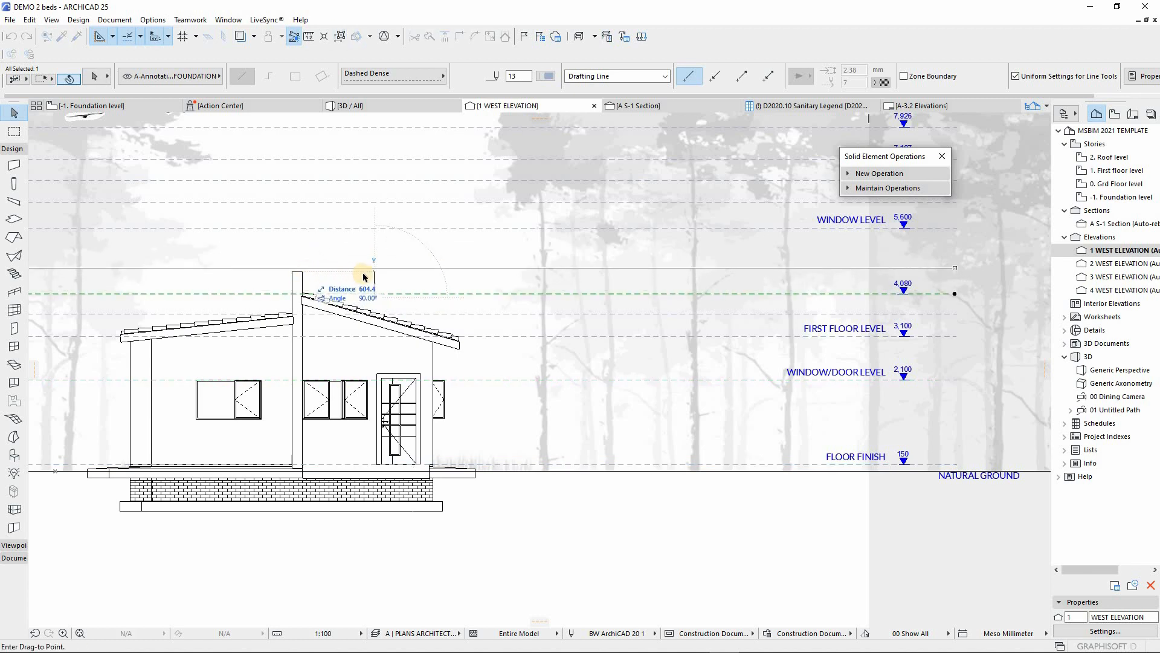
{"action": "left_click", "coordinate": [374, 298]}
{"action": "key", "text": "ctrl+d"}
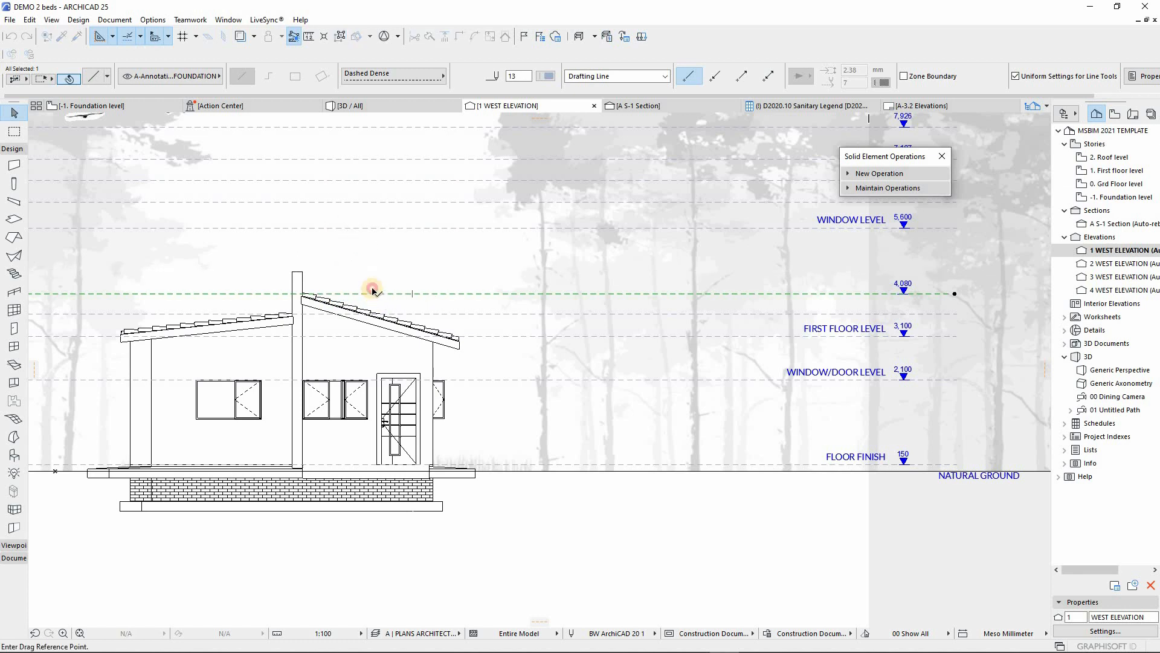
{"action": "left_click", "coordinate": [370, 294]}
{"action": "left_click", "coordinate": [302, 273]}
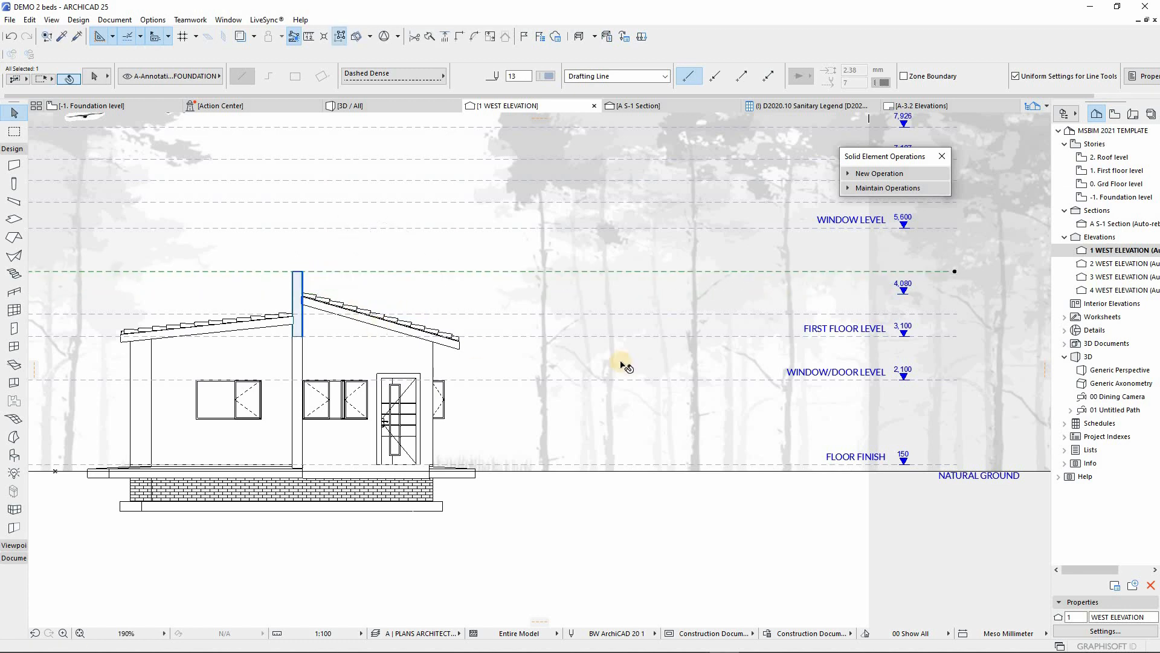
{"action": "key", "text": "Escape"}
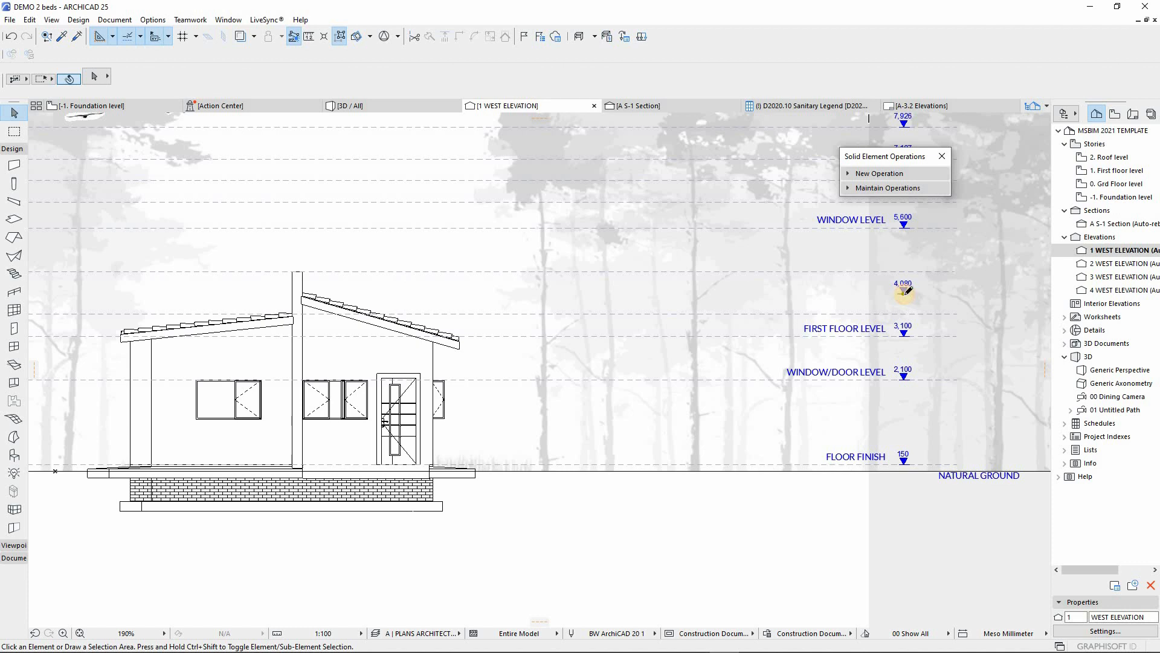
{"action": "left_click", "coordinate": [904, 291]}
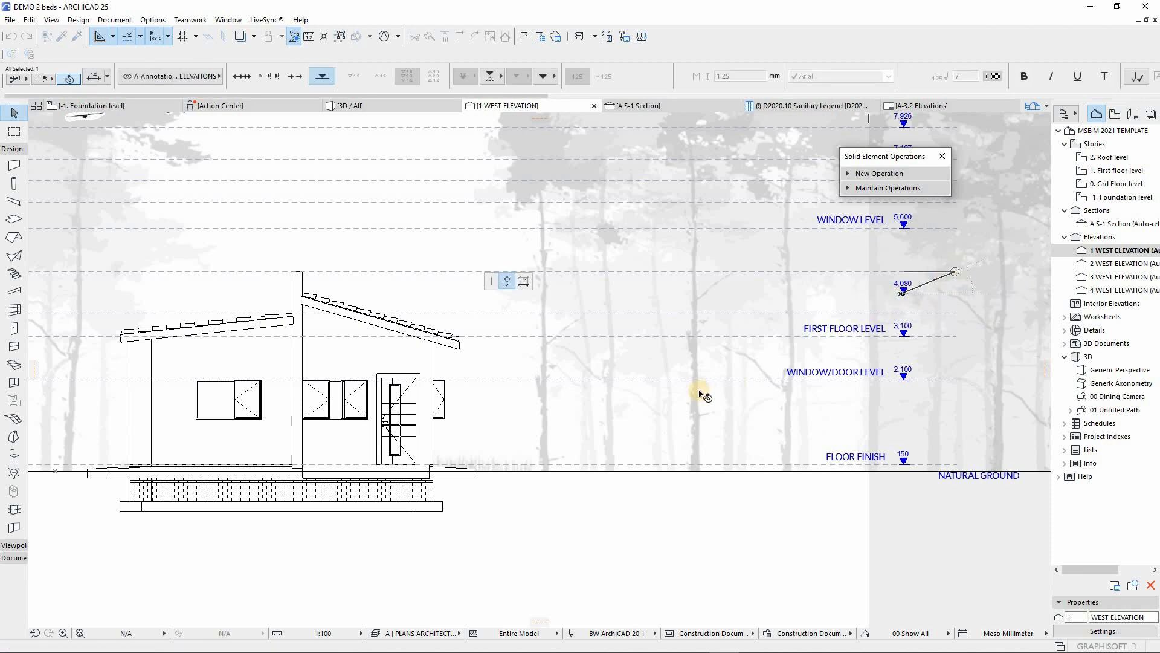
{"action": "key", "text": "Escape"}
Delete the WINDOW LEVEL label and the five level lines above the 5,600 level
{"action": "scroll", "coordinate": [725, 338], "scroll_direction": "down", "scroll_amount": 4}
{"action": "scroll", "coordinate": [695, 350], "scroll_direction": "up", "scroll_amount": 4}
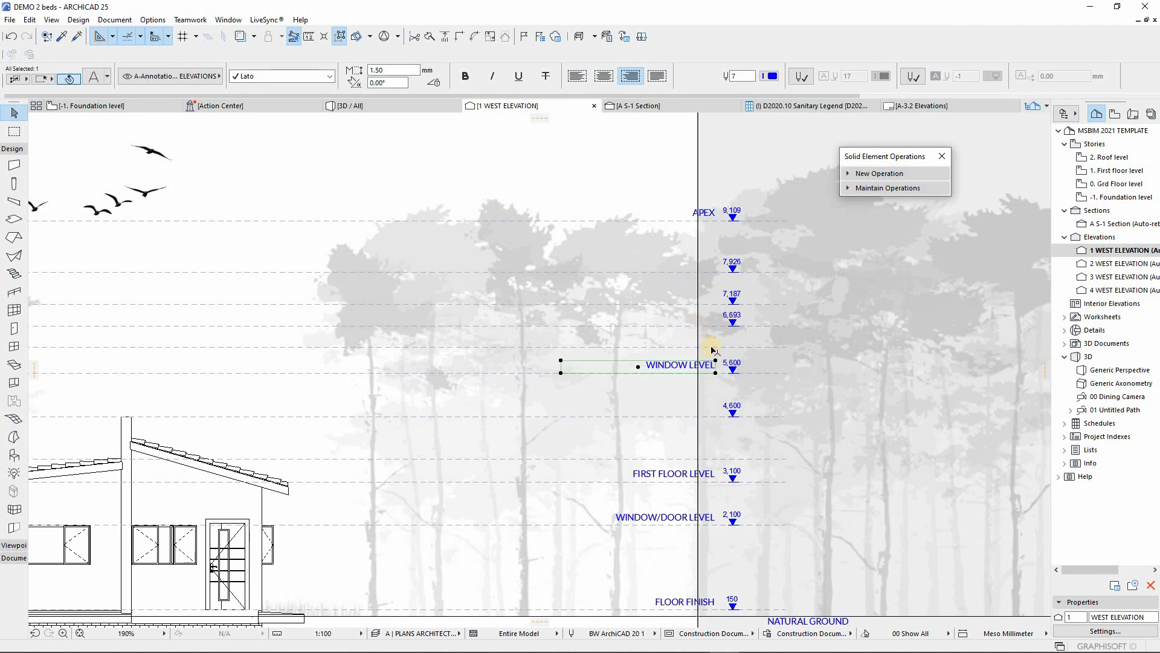
{"action": "key", "text": "Delete"}
{"action": "left_click", "coordinate": [691, 354]}
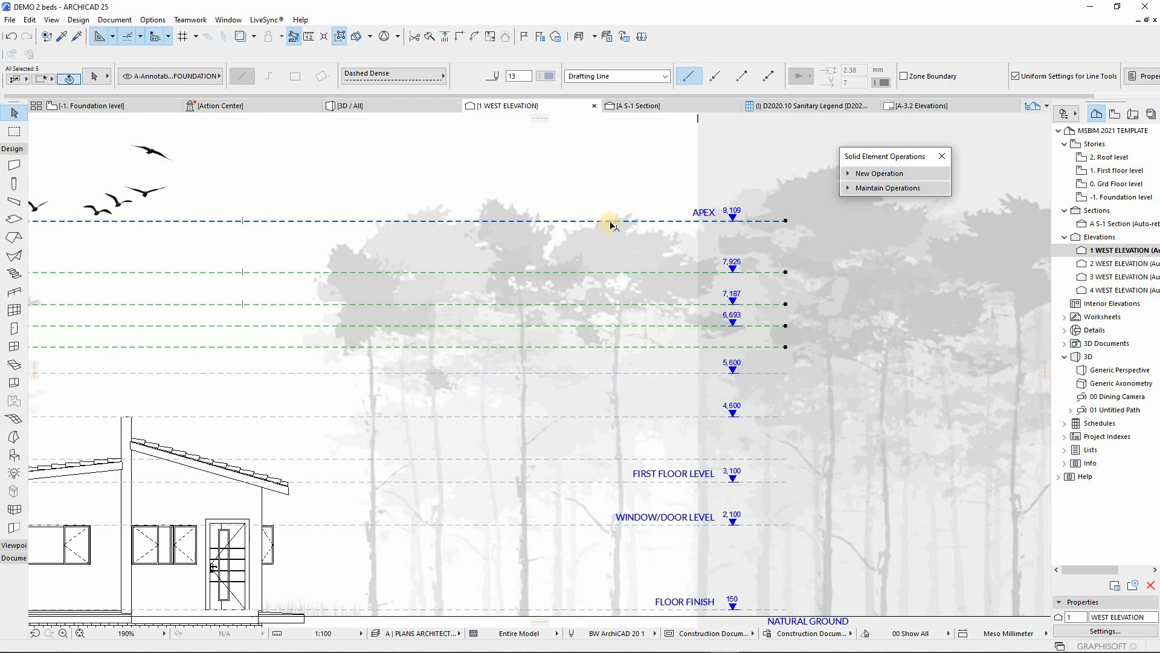
{"action": "key", "text": "Delete"}
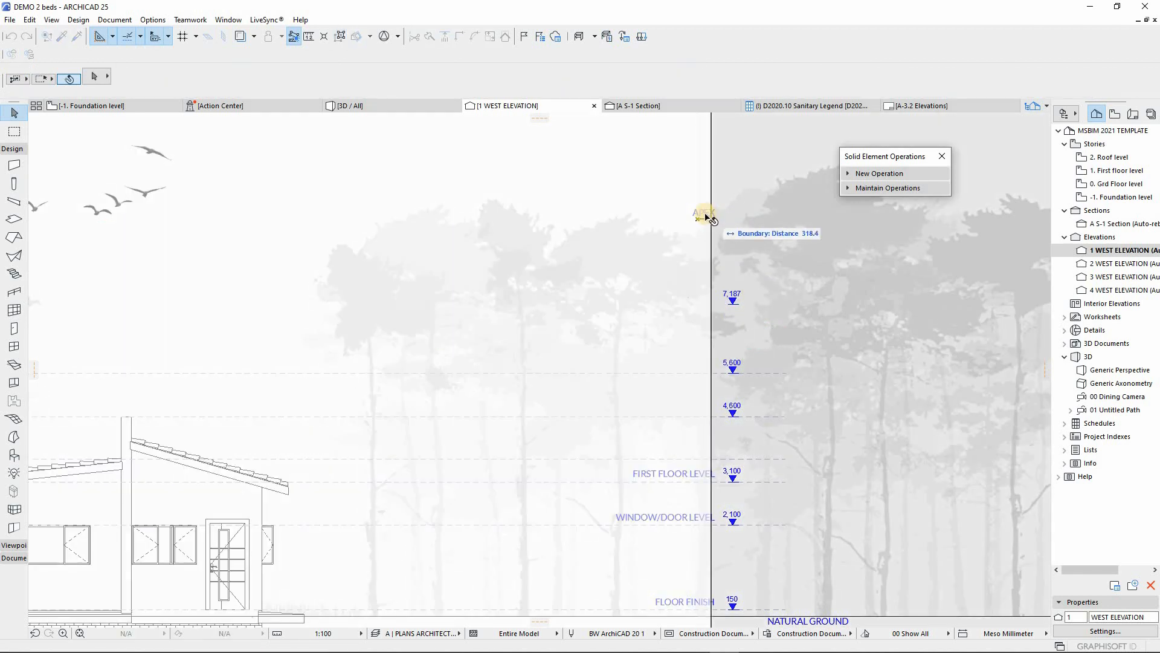
Move the APEX label down to the 5,600 level line and delete the stray 7,187 level marker
{"action": "left_click_drag", "start_coordinate": [716, 222], "coordinate": [700, 394]}
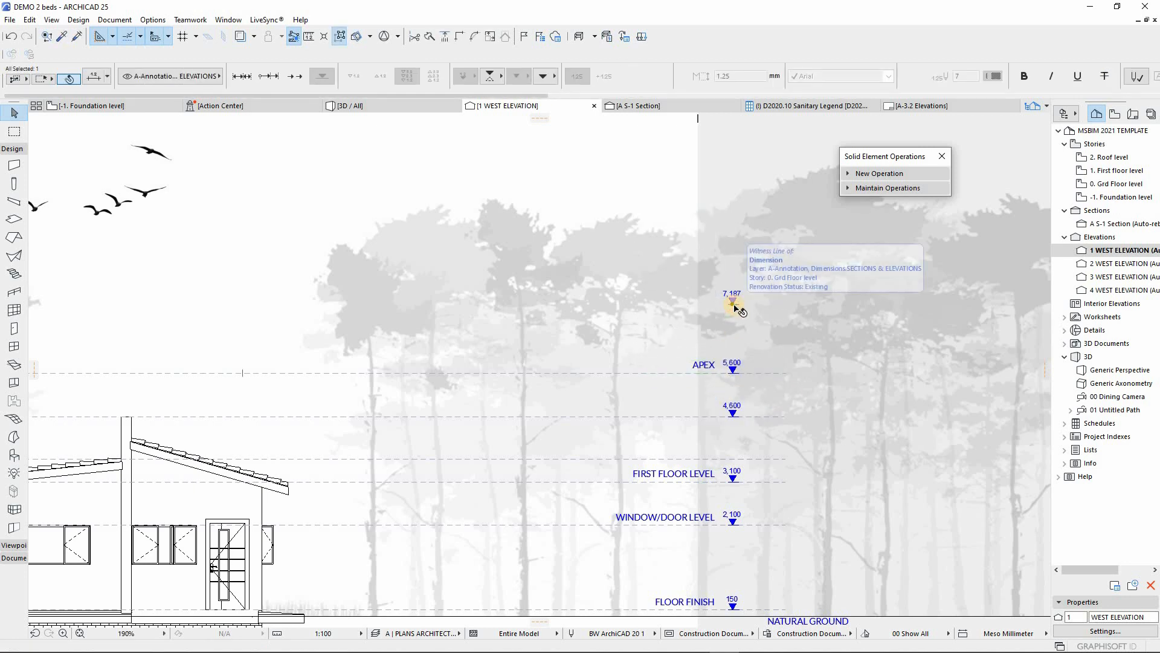
{"action": "left_click", "coordinate": [751, 344]}
{"action": "scroll", "coordinate": [646, 385], "scroll_direction": "down", "scroll_amount": 4}
{"action": "scroll", "coordinate": [645, 385], "scroll_direction": "up", "scroll_amount": 2}
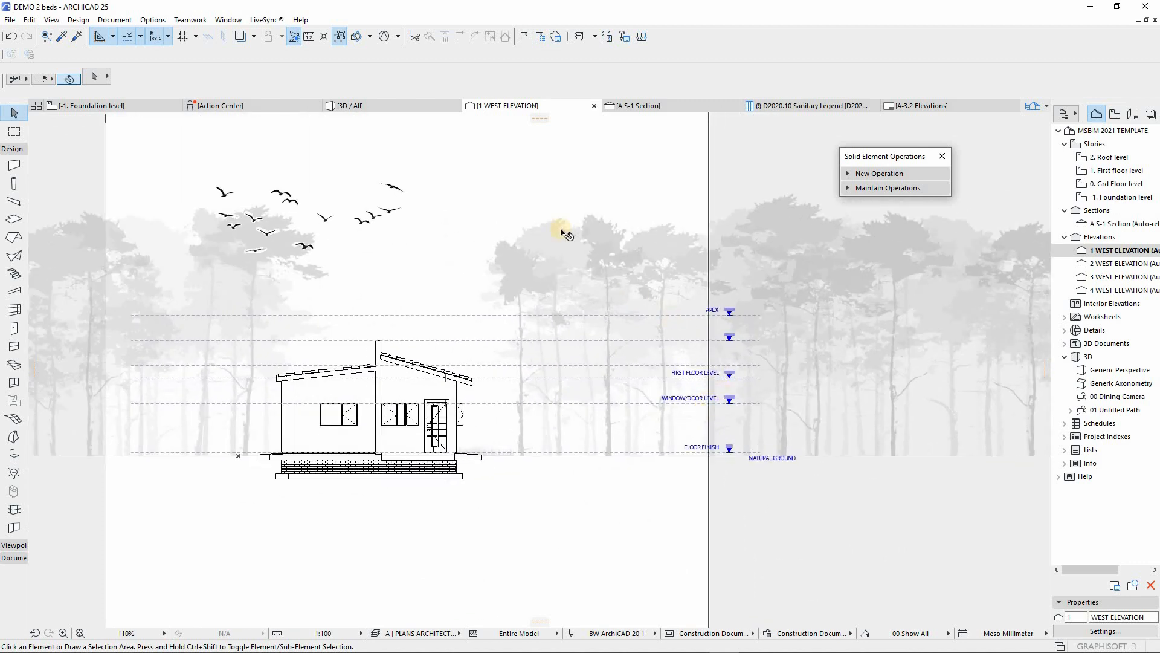
Select all level lines, markers and labels together with the natural ground line and shift them horizontally left, closer to the house
{"action": "left_click_drag", "start_coordinate": [651, 244], "coordinate": [801, 522]}
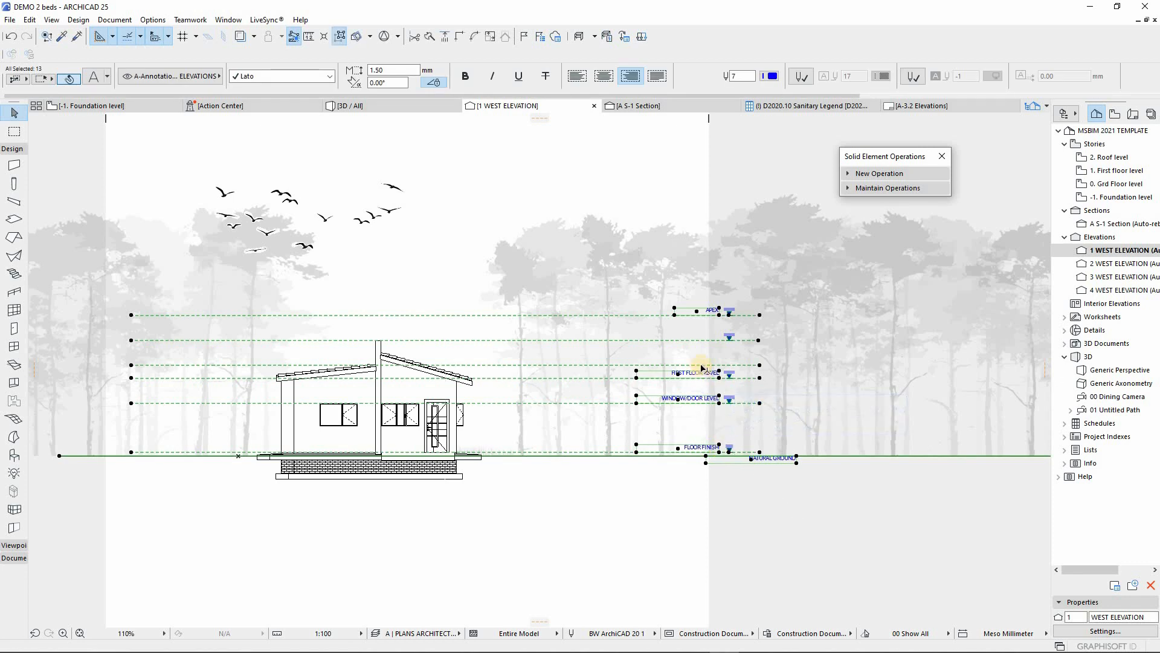
{"action": "key", "text": "ctrl+d"}
{"action": "left_click", "coordinate": [721, 315]}
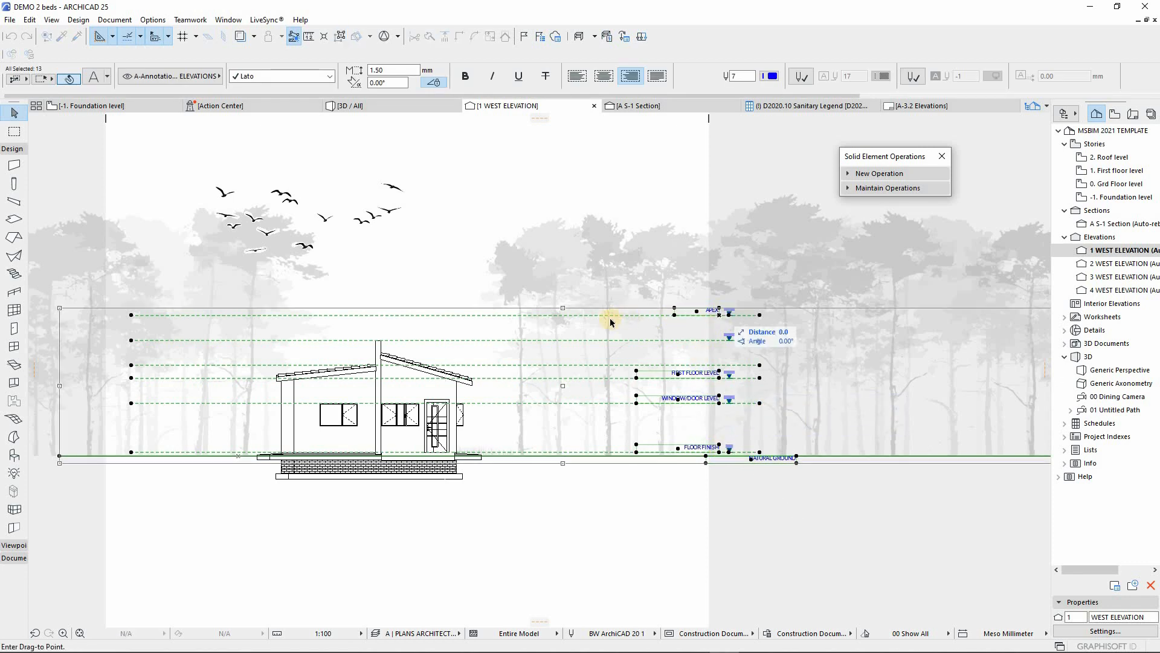
{"action": "left_click", "coordinate": [561, 315]}
{"action": "left_click", "coordinate": [648, 527]}
{"action": "scroll", "coordinate": [367, 418], "scroll_direction": "up", "scroll_amount": 4}
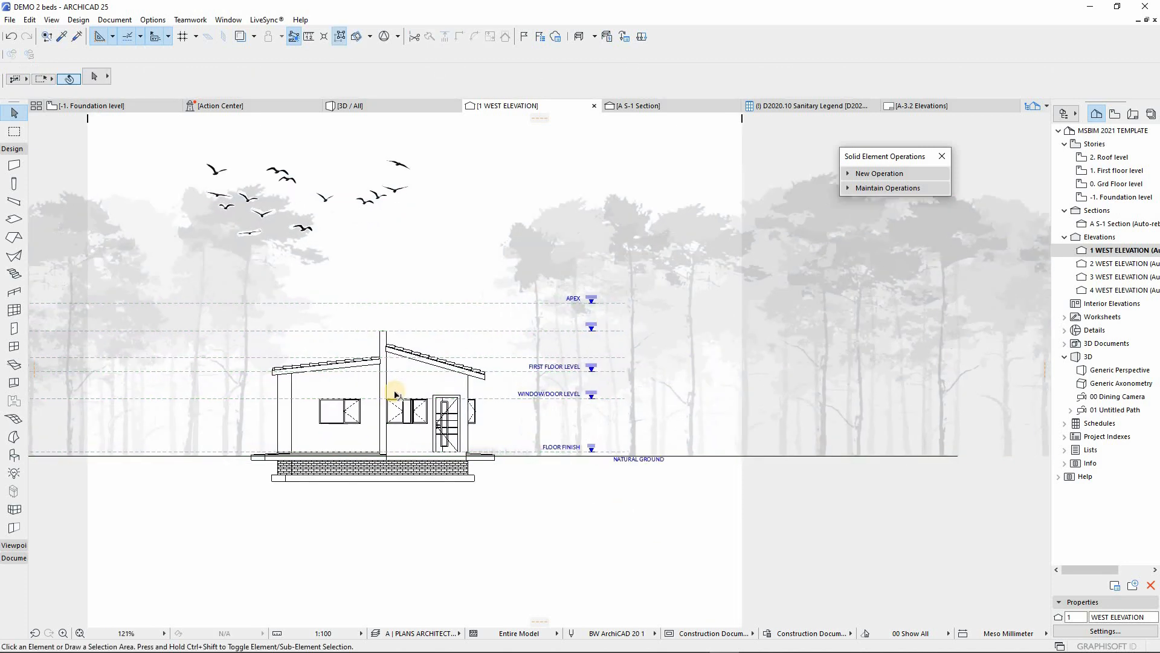
{"action": "scroll", "coordinate": [339, 422], "scroll_direction": "up", "scroll_amount": 1}
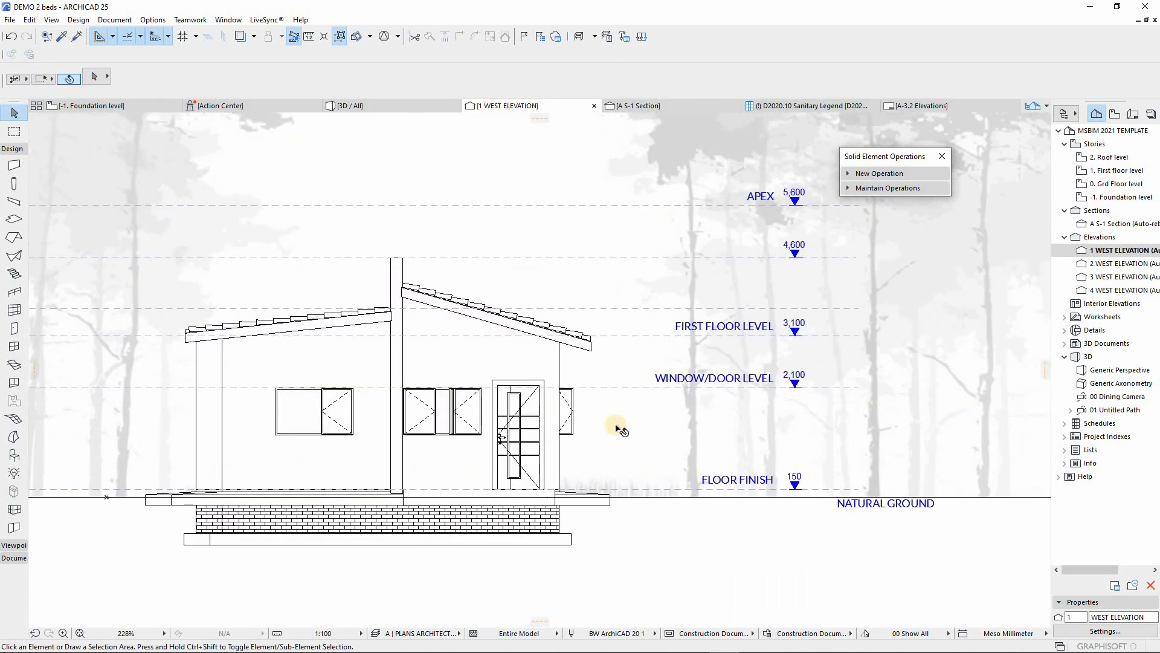
On the 2 WEST ELEVATION drawing, delete the five level lines above the WINDOW LEVEL line
{"action": "scroll", "coordinate": [506, 417], "scroll_direction": "down", "scroll_amount": 3}
{"action": "left_click", "coordinate": [1095, 263]}
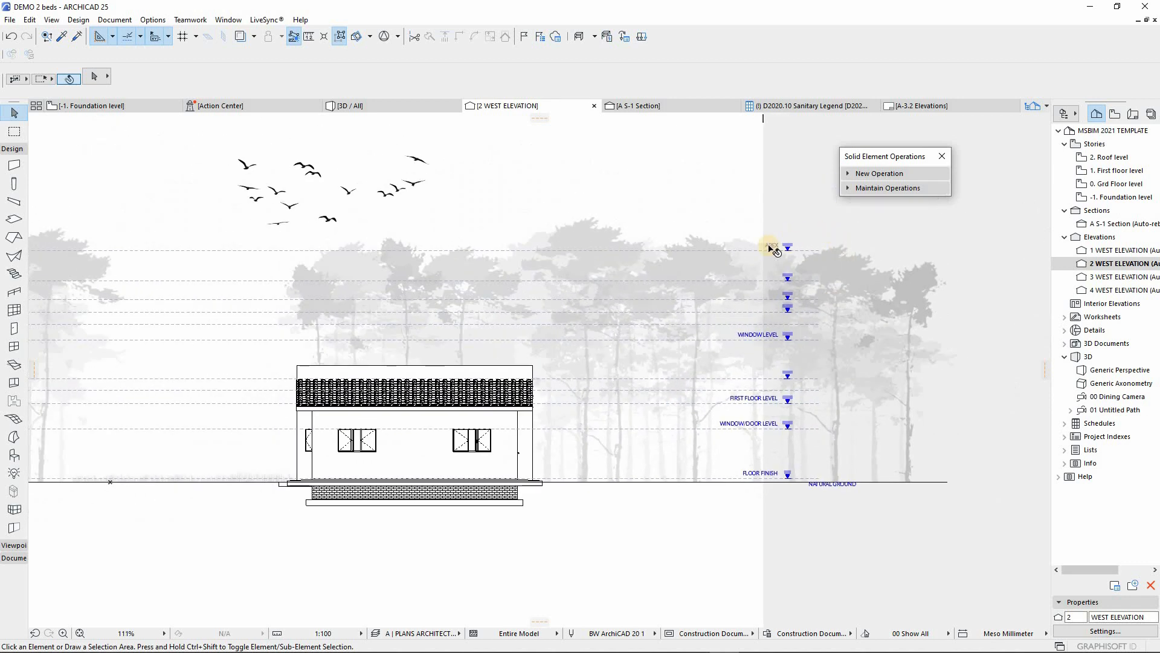
{"action": "left_click", "coordinate": [695, 279]}
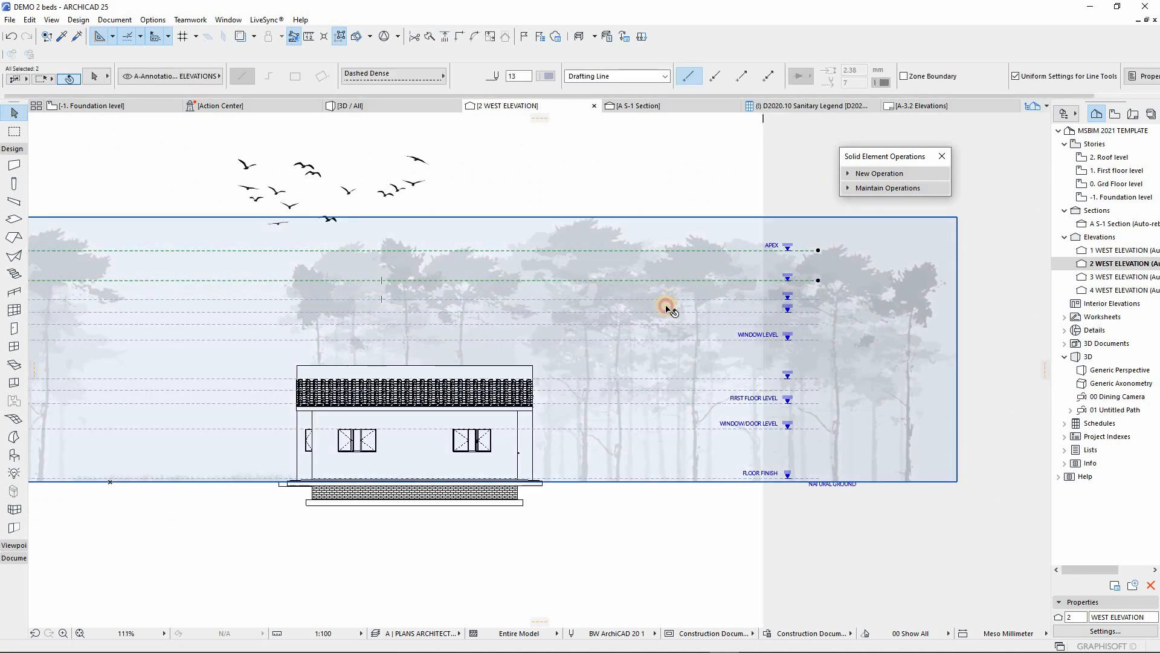
{"action": "left_click", "coordinate": [665, 304], "text": "shift"}
{"action": "left_click", "coordinate": [658, 315], "text": "shift"}
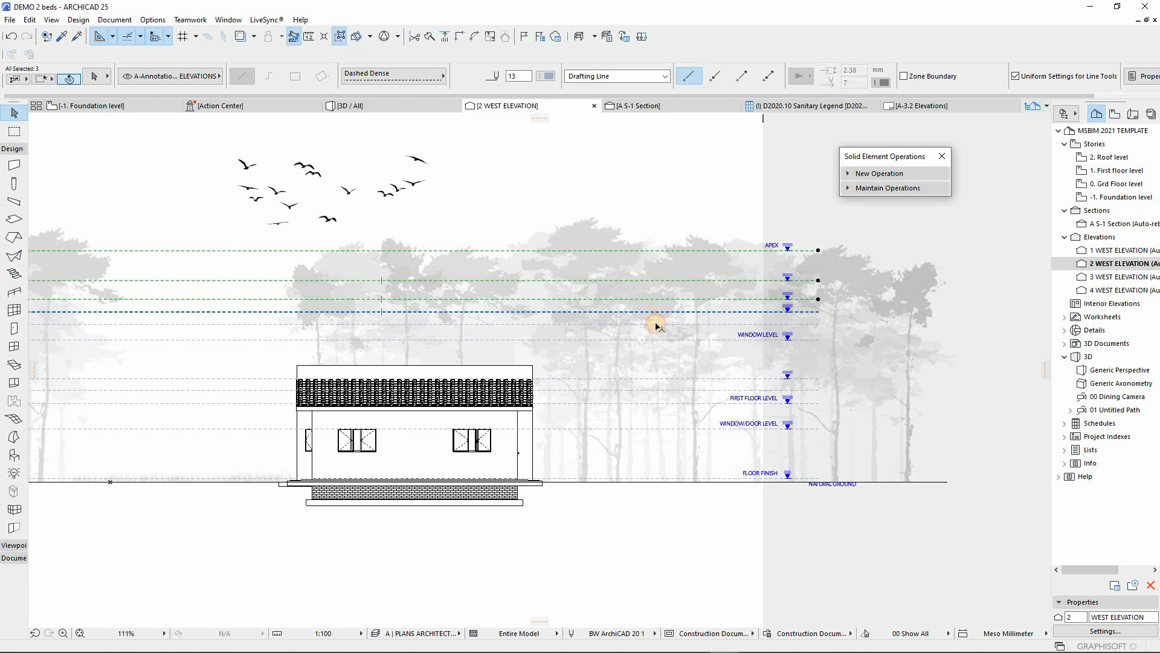
{"action": "left_click", "coordinate": [650, 326], "text": "shift"}
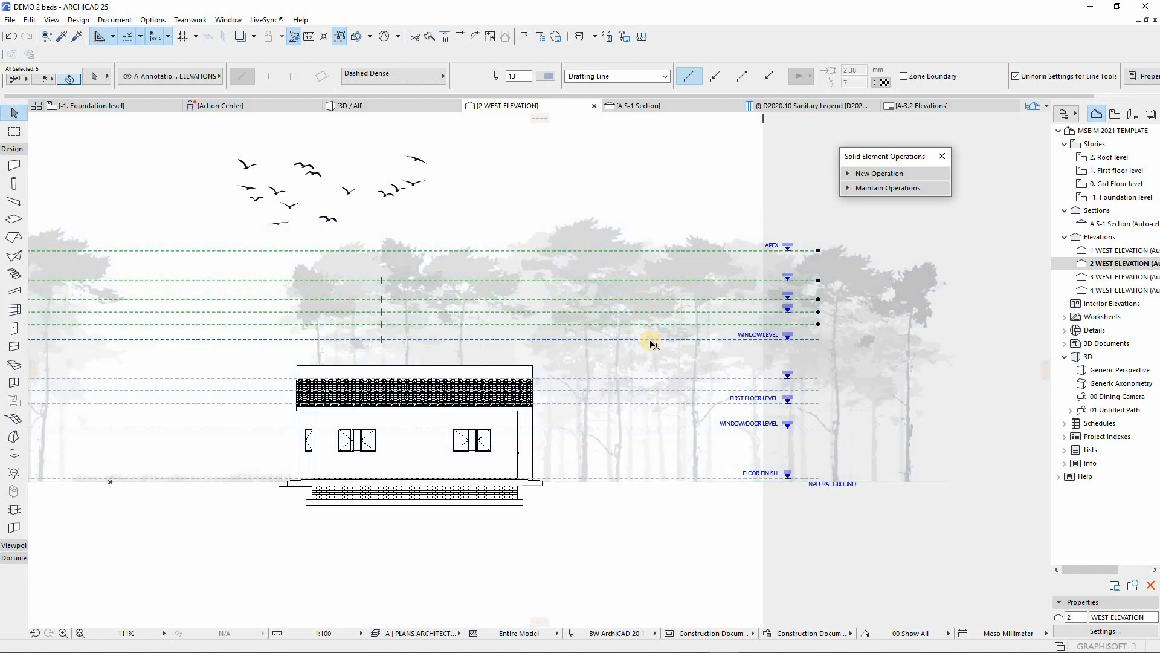
{"action": "key", "text": "Delete"}
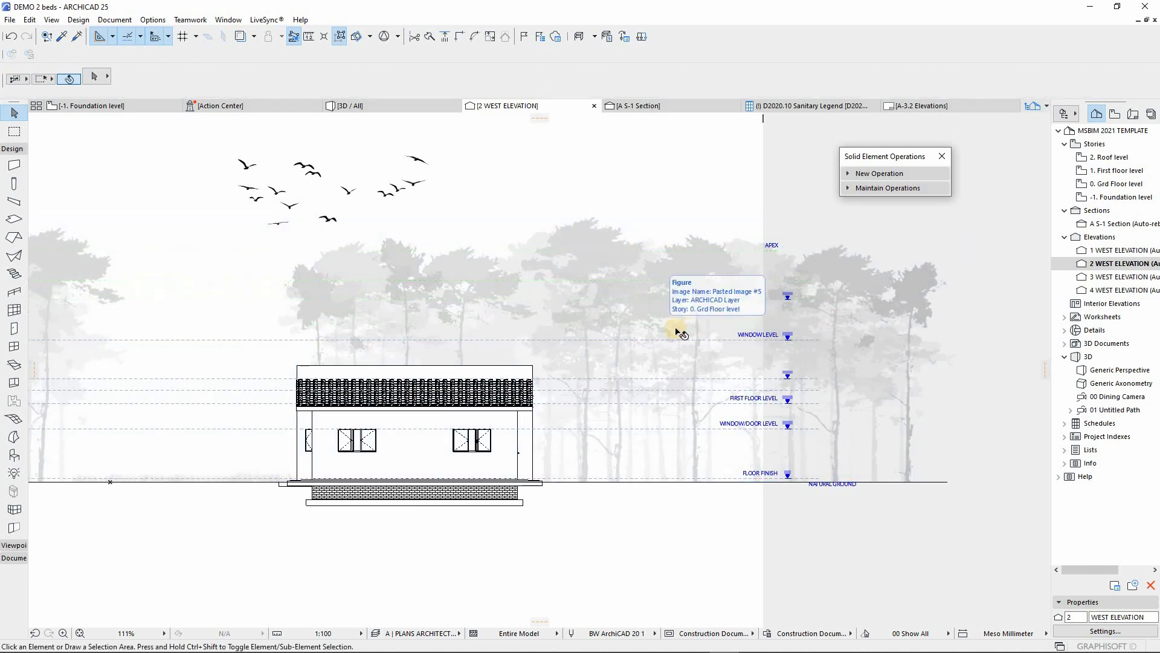
Lower the WINDOW LEVEL line to the top of the parapet wall, then delete its label and the stray marker above
{"action": "left_click", "coordinate": [551, 337]}
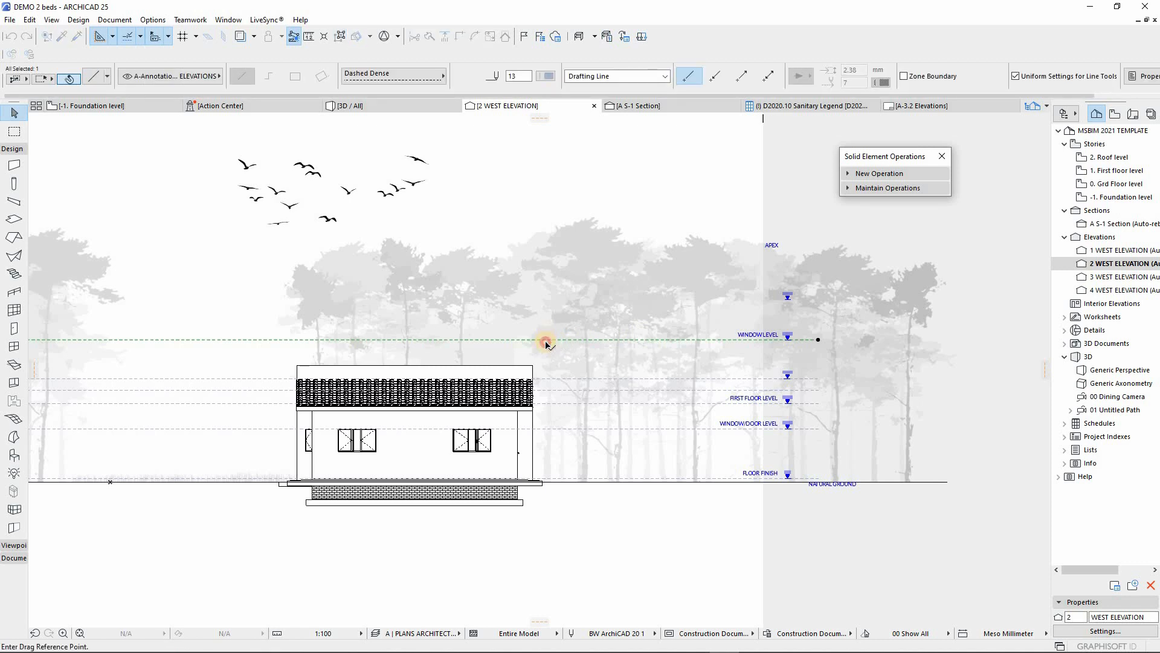
{"action": "left_click_drag", "start_coordinate": [546, 340], "coordinate": [534, 367]}
{"action": "left_click", "coordinate": [533, 366]}
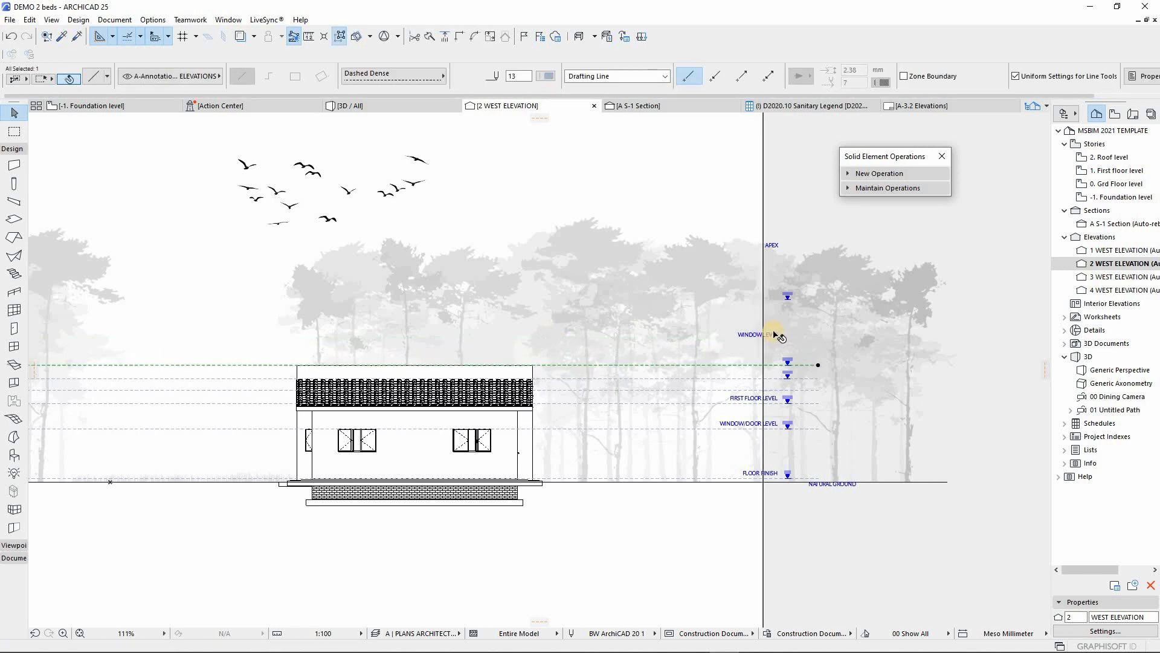
{"action": "key", "text": "Escape"}
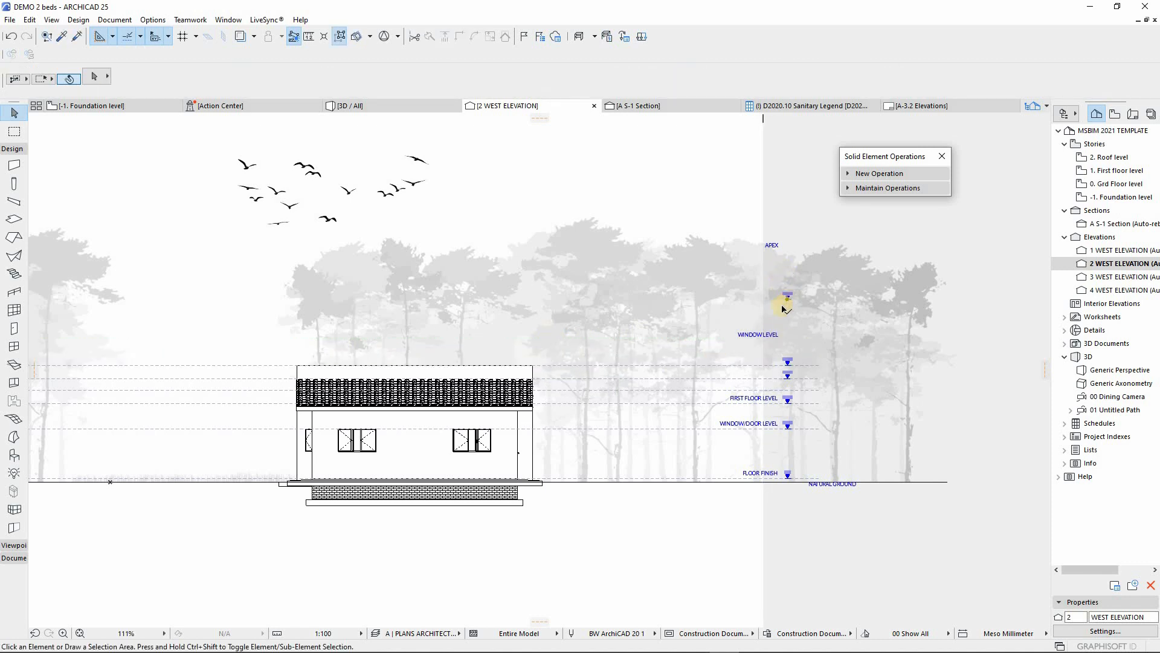
{"action": "left_click", "coordinate": [758, 334]}
{"action": "key", "text": "Delete"}
Move the APEX label straight down onto the level line at the top of the parapet wall
{"action": "left_click", "coordinate": [779, 250]}
{"action": "key", "text": "ctrl+d"}
{"action": "left_click", "coordinate": [779, 250]}
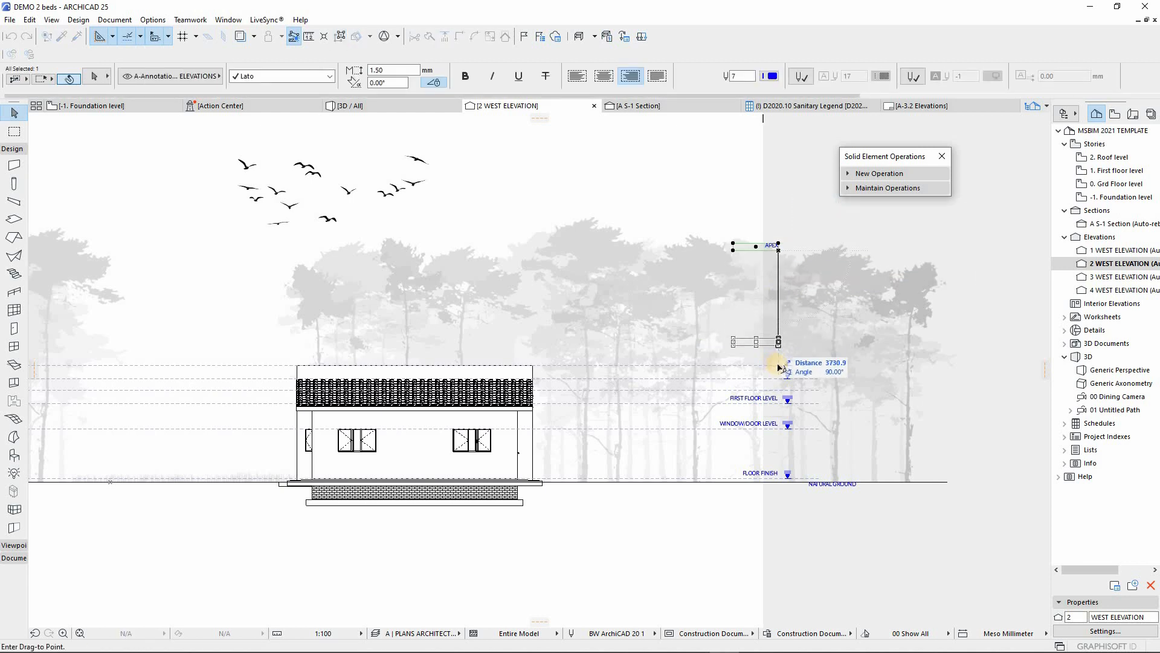
{"action": "left_click", "coordinate": [778, 365]}
{"action": "left_click", "coordinate": [829, 531]}
{"action": "left_click", "coordinate": [715, 288]}
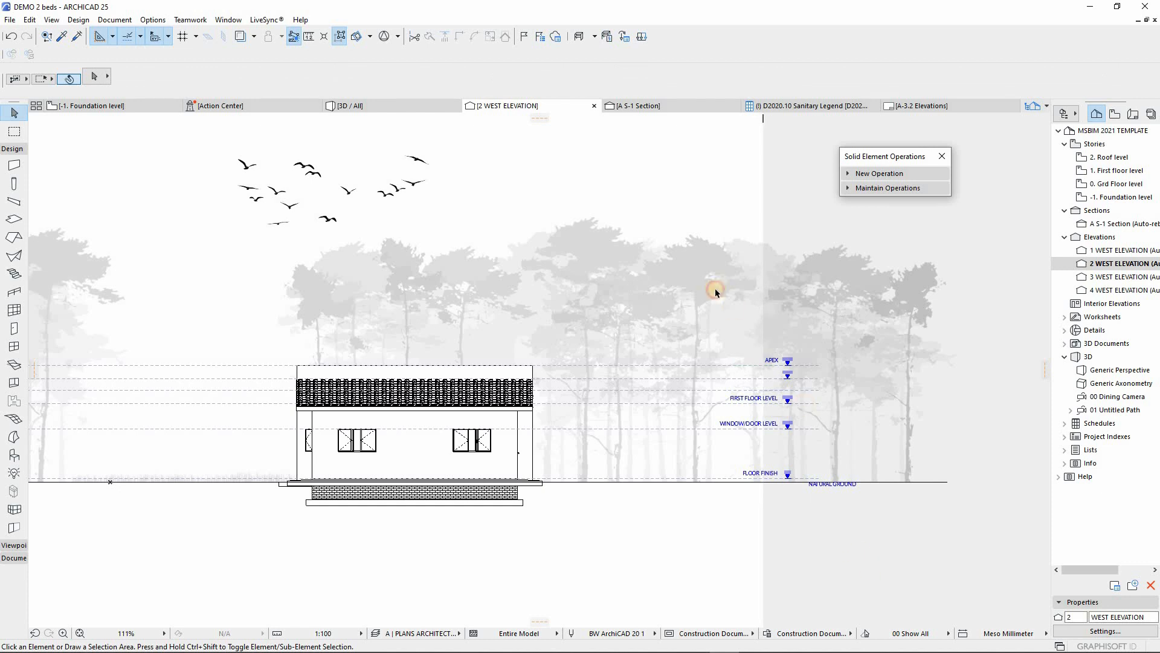
Shift all selected level lines, markers, labels and the natural ground line left, just clear of the house's right wall on the 2 WEST ELEVATION
{"action": "key", "text": "ctrl+d"}
{"action": "left_click", "coordinate": [792, 381]}
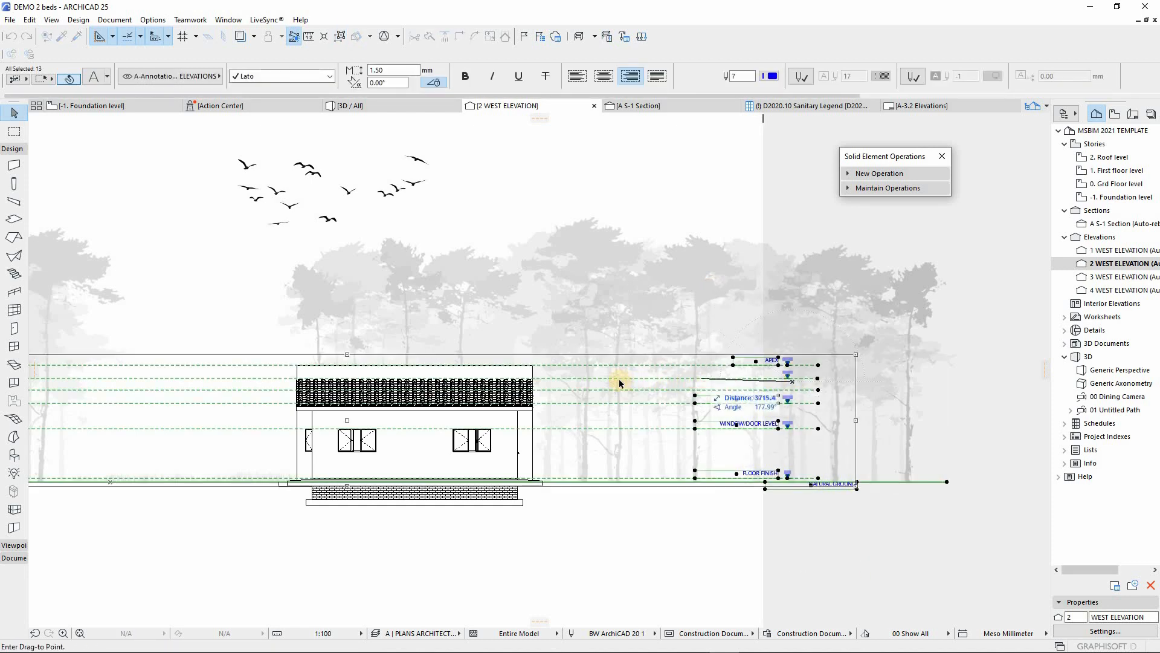
{"action": "left_click", "coordinate": [602, 387]}
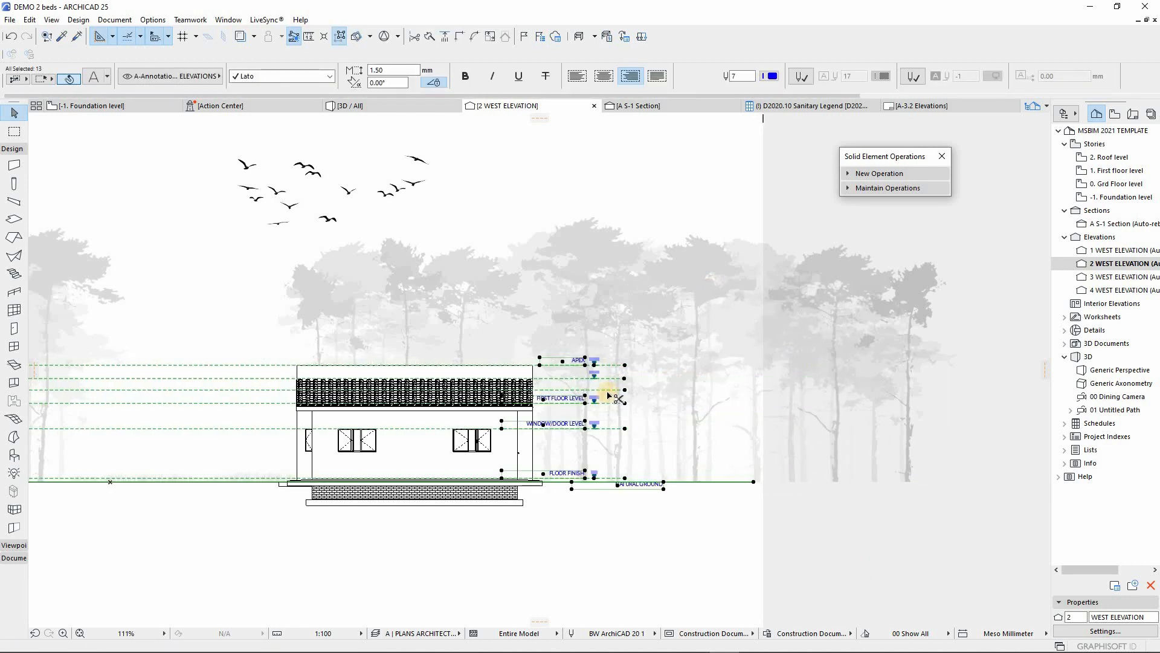
{"action": "left_click_drag", "start_coordinate": [581, 338], "coordinate": [598, 337]}
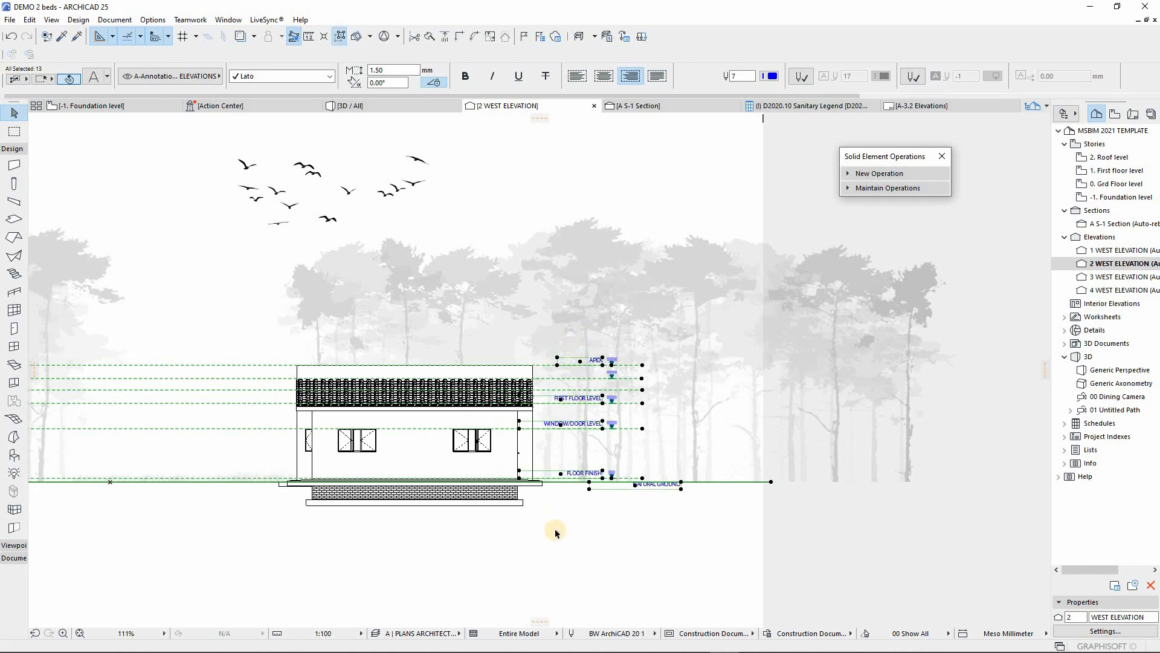
{"action": "left_click", "coordinate": [556, 533]}
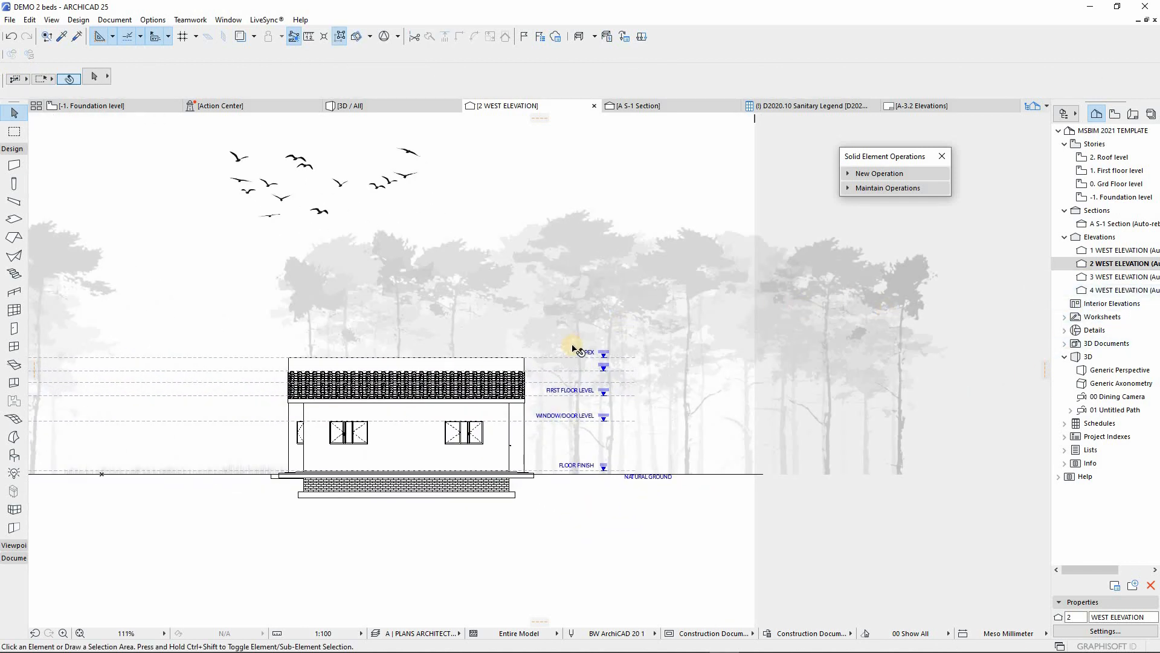
{"action": "scroll", "coordinate": [456, 399], "scroll_direction": "up", "scroll_amount": 2}
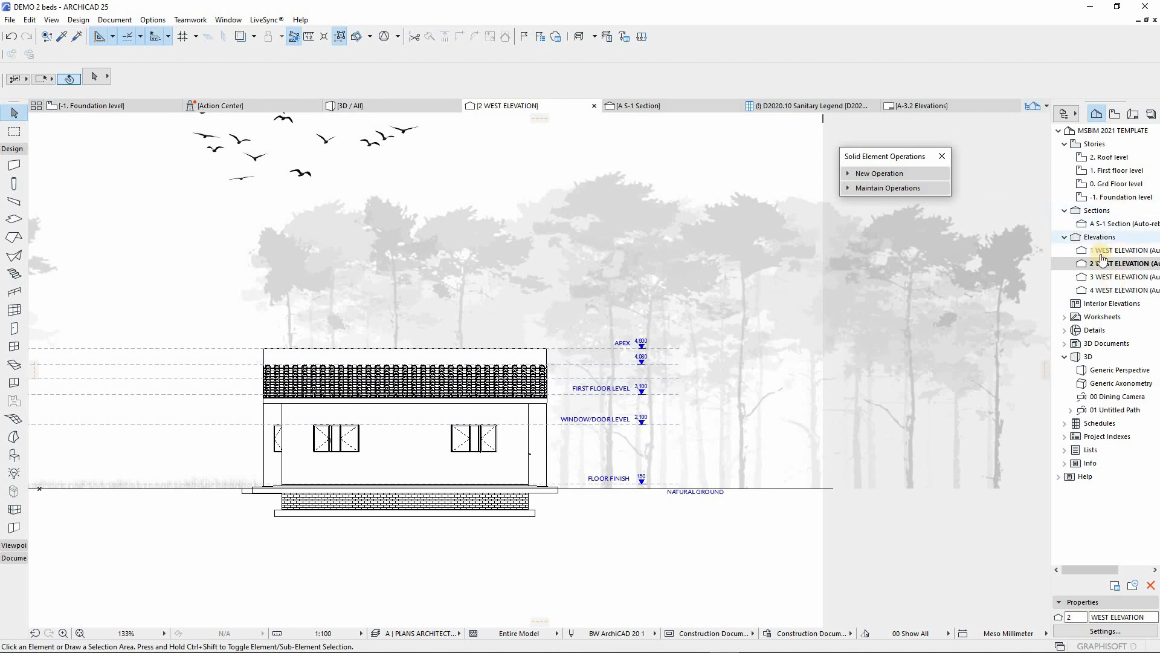
Open the A S-1 Section and move the DINING label into the room left of the interior wall
{"action": "double_click", "coordinate": [1118, 222]}
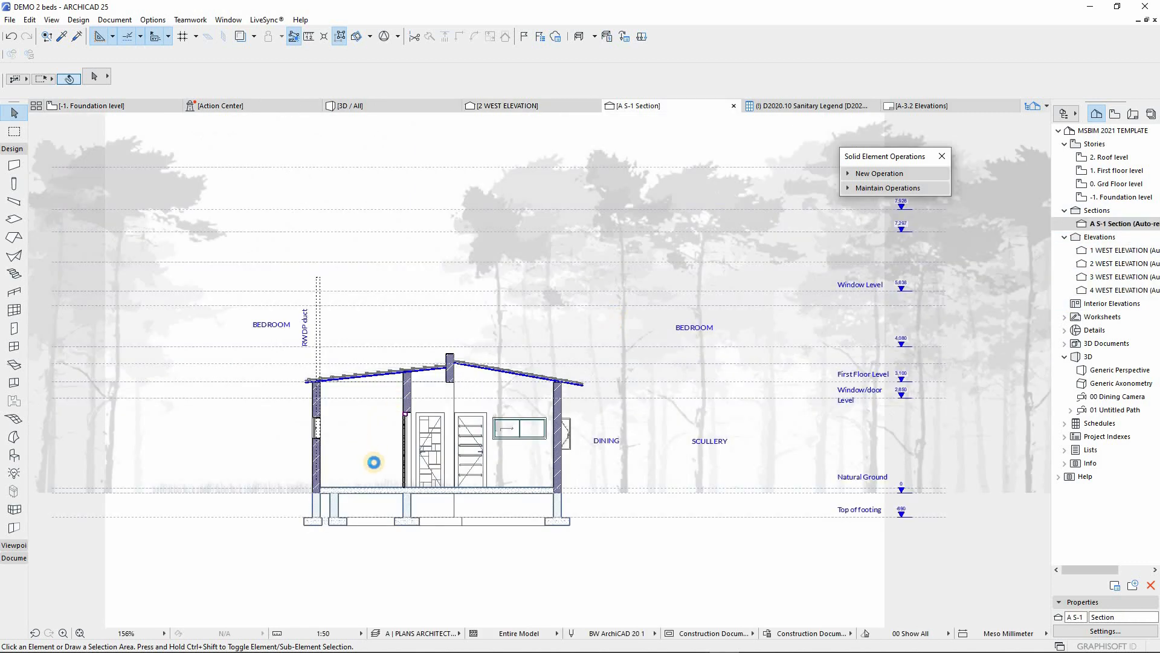
{"action": "scroll", "coordinate": [381, 474], "scroll_direction": "up", "scroll_amount": 3}
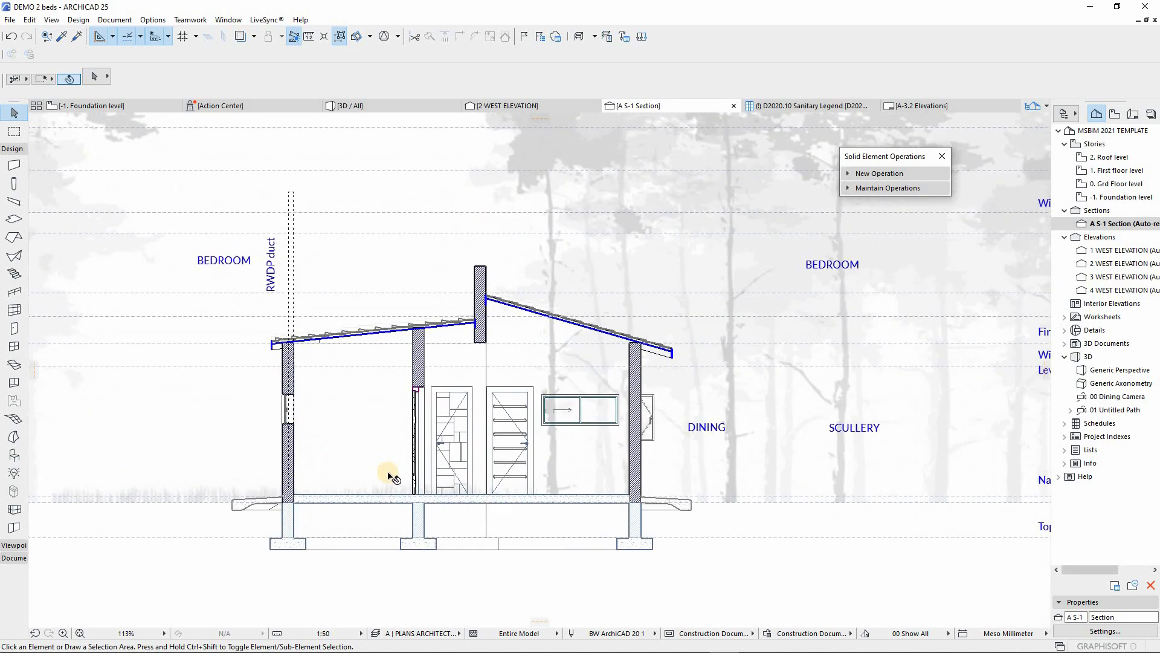
{"action": "left_click", "coordinate": [772, 422]}
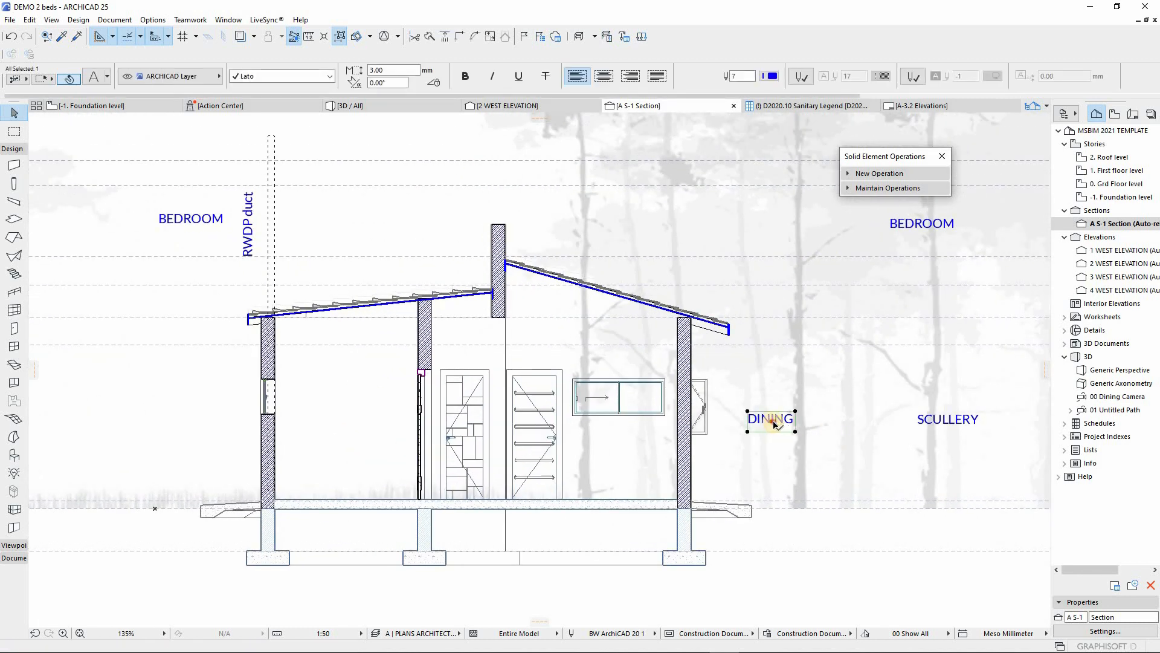
{"action": "key", "text": "ctrl+d"}
{"action": "left_click", "coordinate": [771, 422]}
{"action": "left_click", "coordinate": [341, 421]}
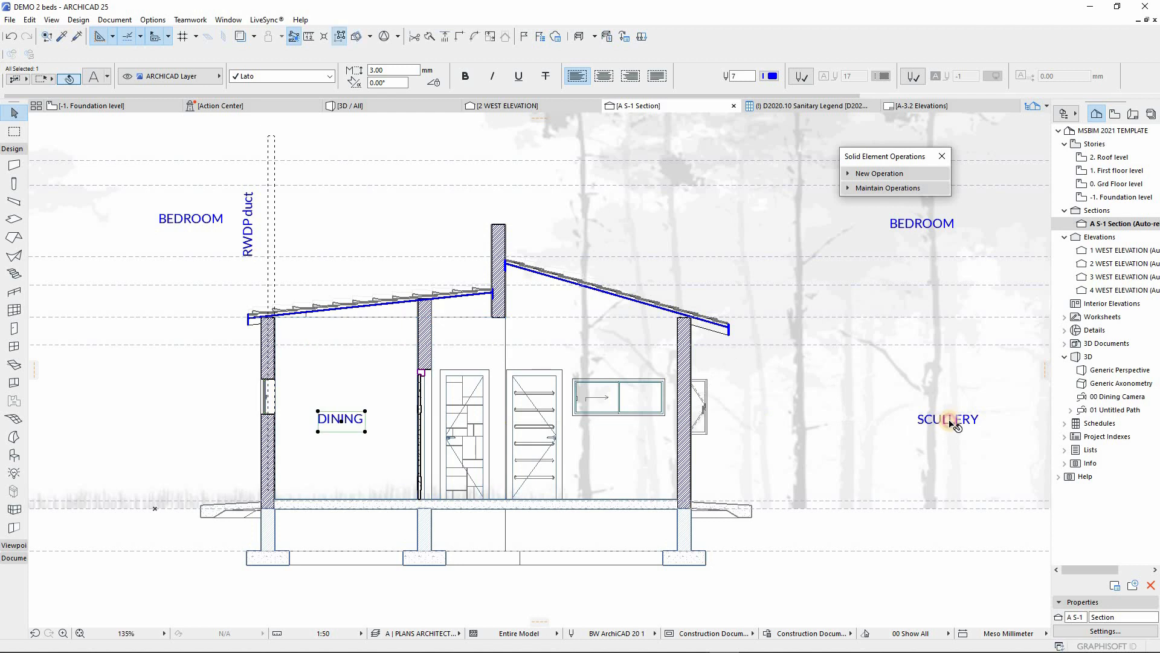
Move the SCULLERY label inside the house, below the sliding window in the right-hand room
{"action": "left_click", "coordinate": [961, 422]}
{"action": "left_click", "coordinate": [727, 425]}
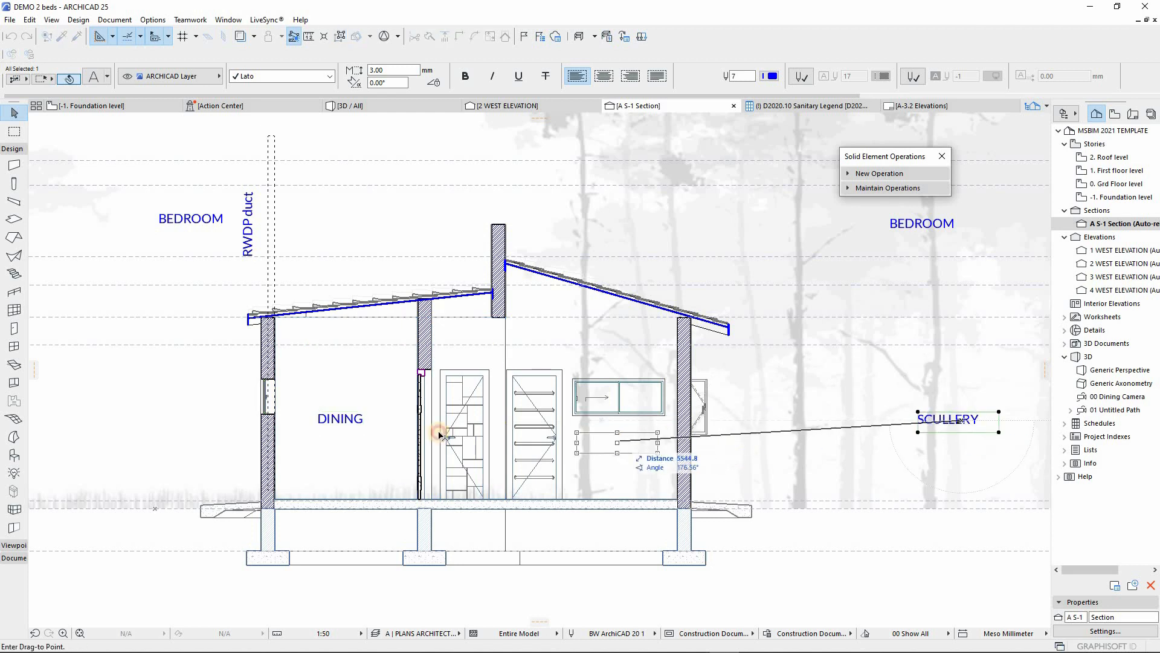
{"action": "left_click", "coordinate": [375, 433]}
{"action": "scroll", "coordinate": [625, 465], "scroll_direction": "up", "scroll_amount": 3}
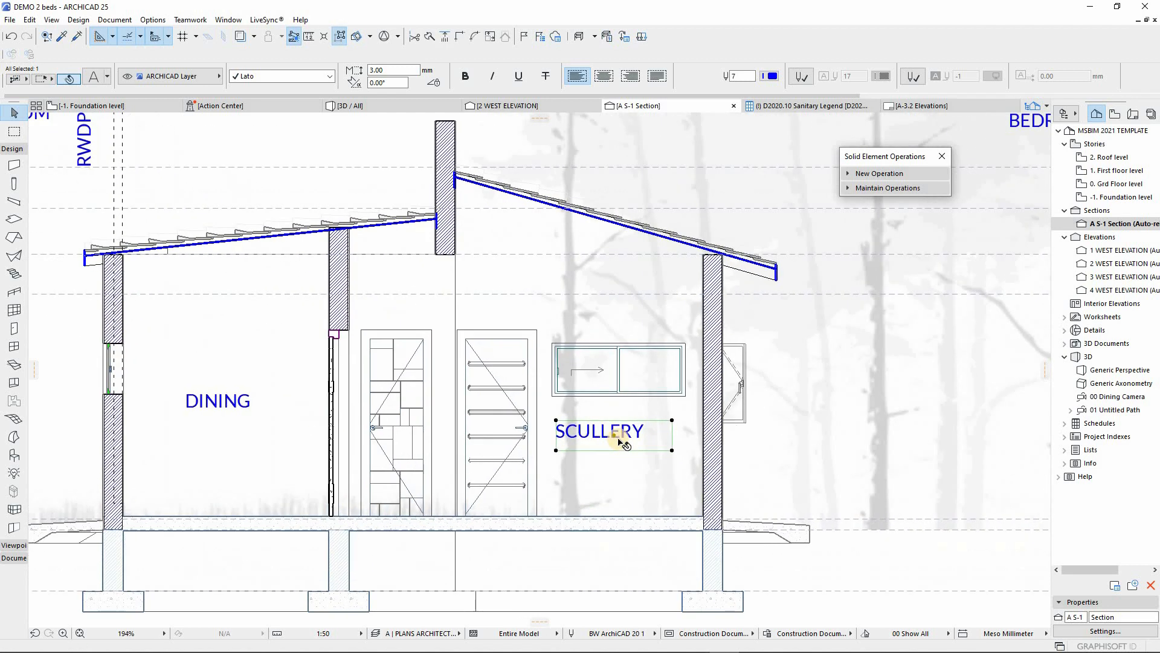
Change the text of the SCULLERY label below the window to DINING
{"action": "left_click", "coordinate": [613, 421]}
{"action": "left_click", "coordinate": [594, 439]}
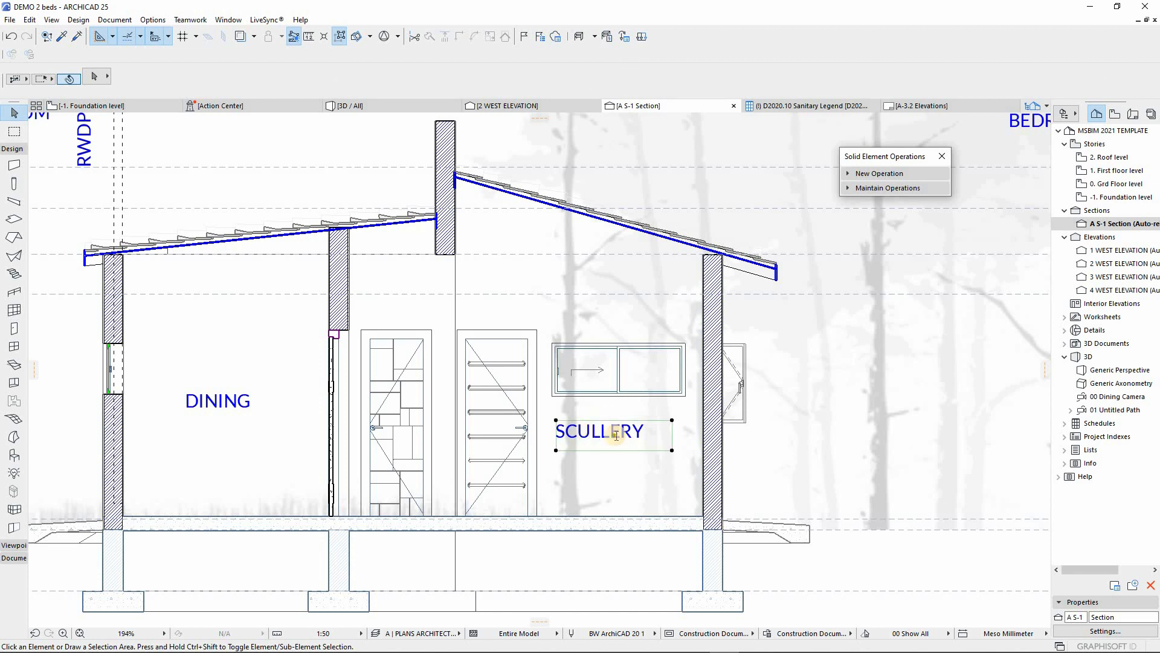
{"action": "double_click", "coordinate": [638, 432]}
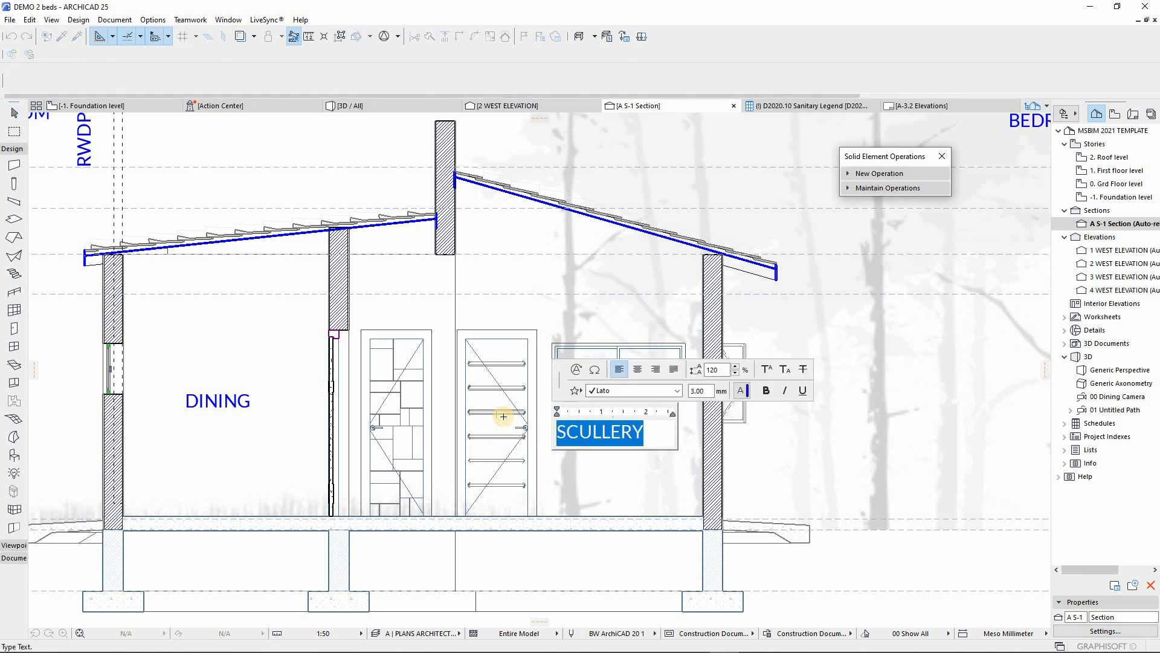
{"action": "type", "text": "d"}
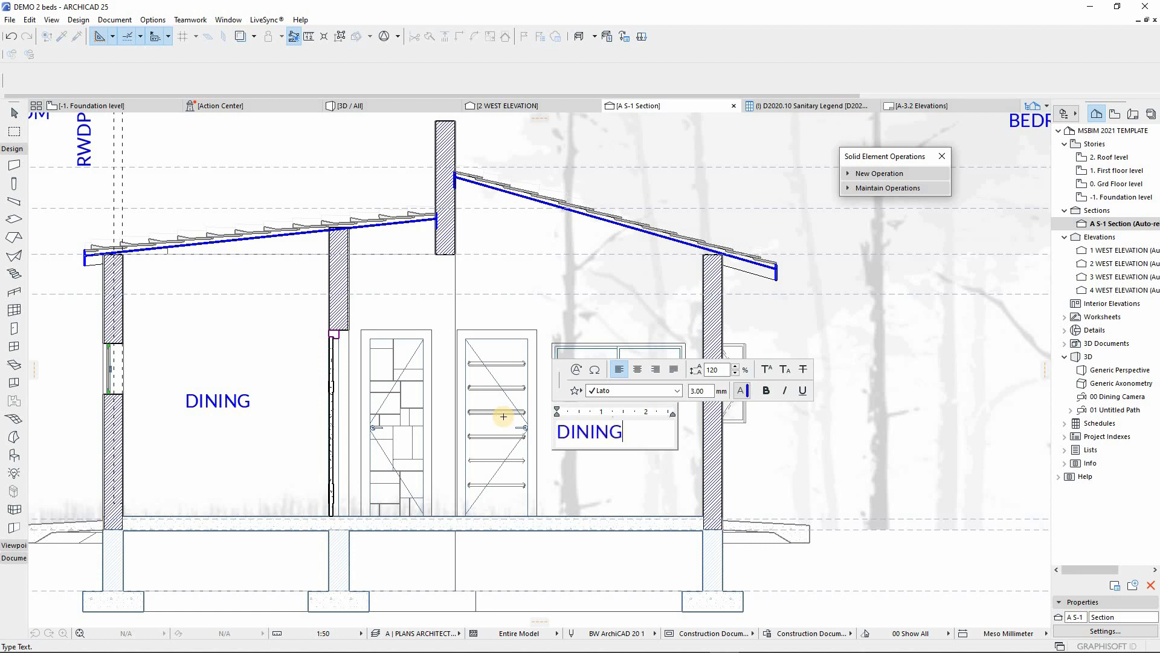
{"action": "left_click", "coordinate": [284, 399]}
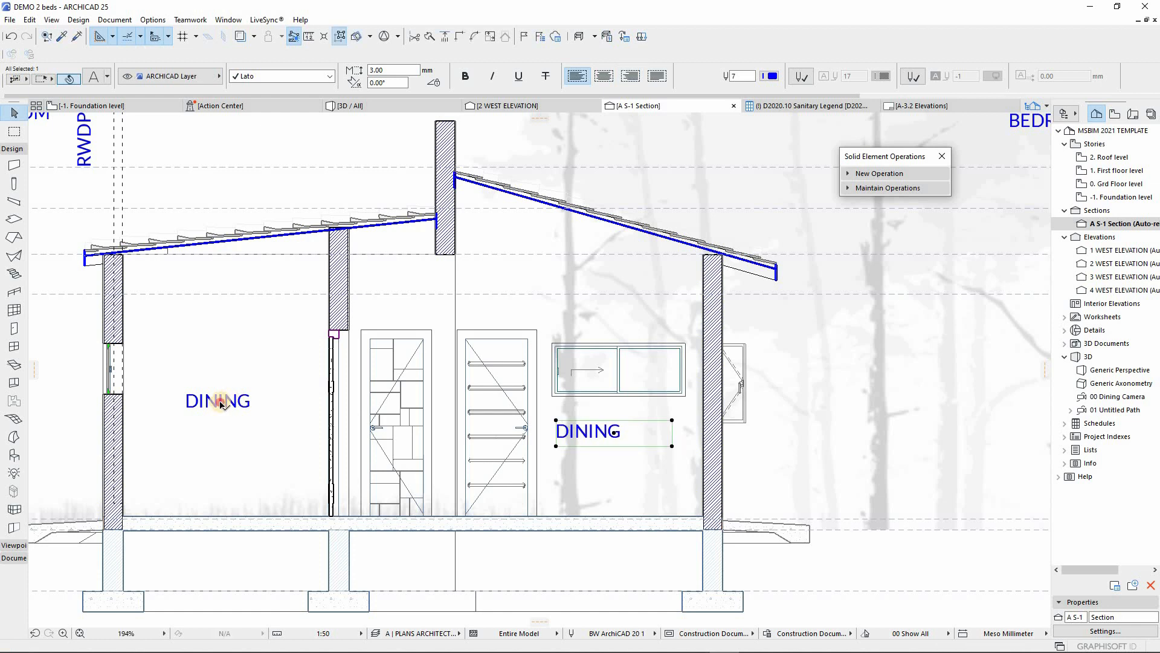
Change the text of the DINING label in the left room to BEDROOM
{"action": "left_click", "coordinate": [233, 403]}
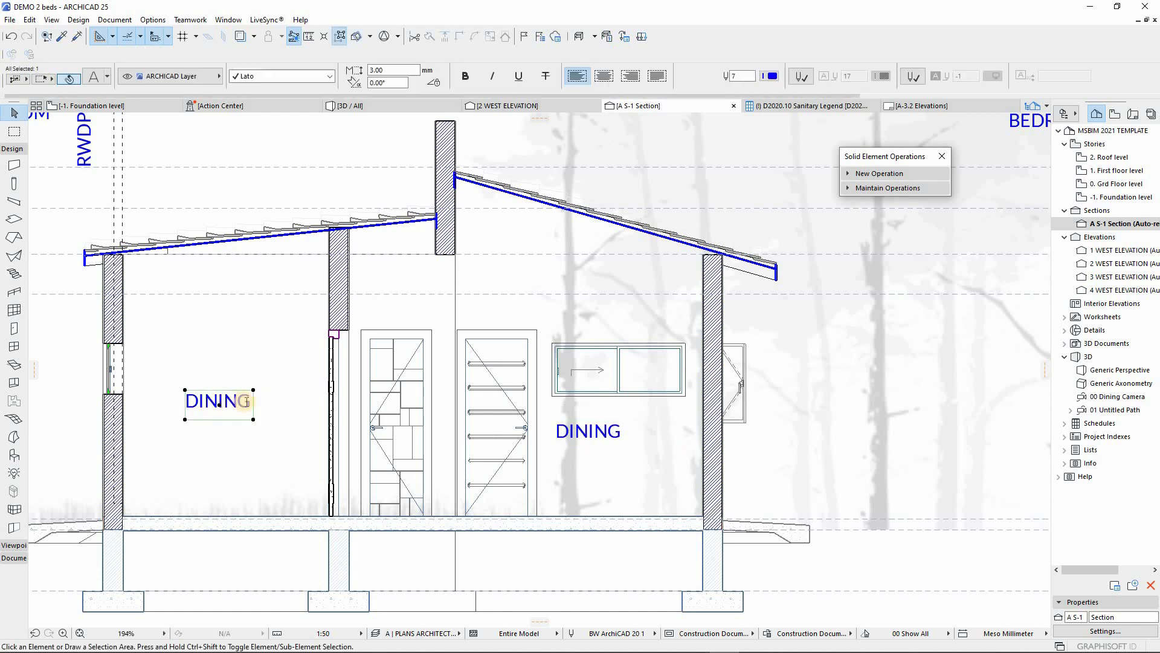
{"action": "double_click", "coordinate": [237, 403]}
{"action": "left_click_drag", "start_coordinate": [251, 402], "coordinate": [194, 408]}
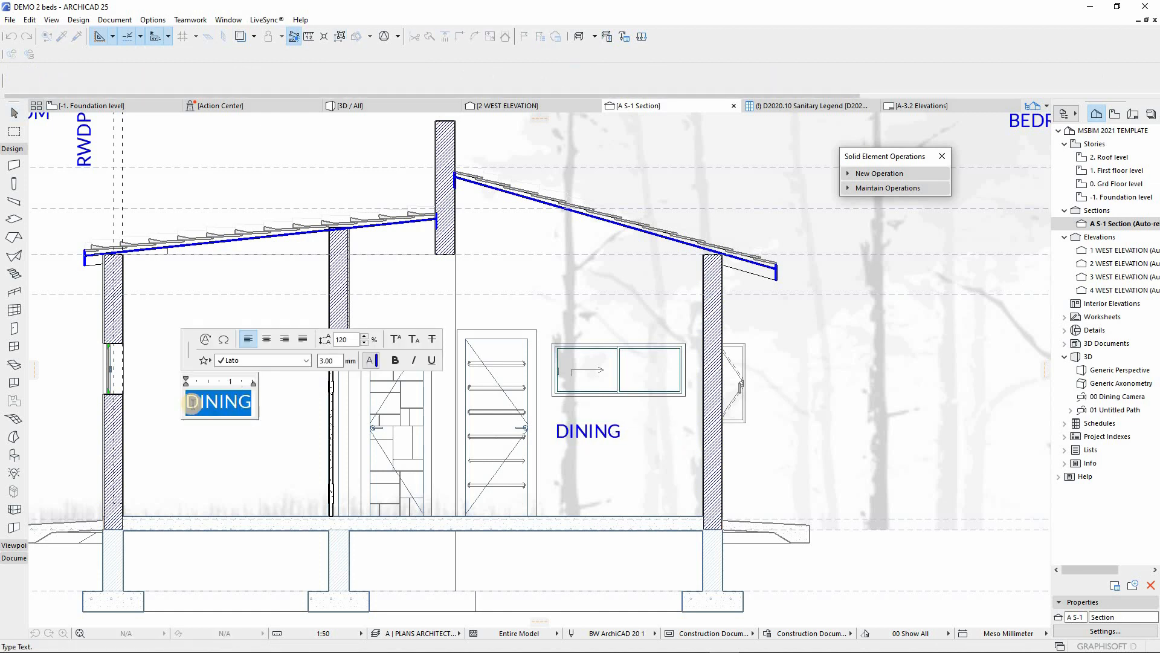
{"action": "type", "text": "BED"}
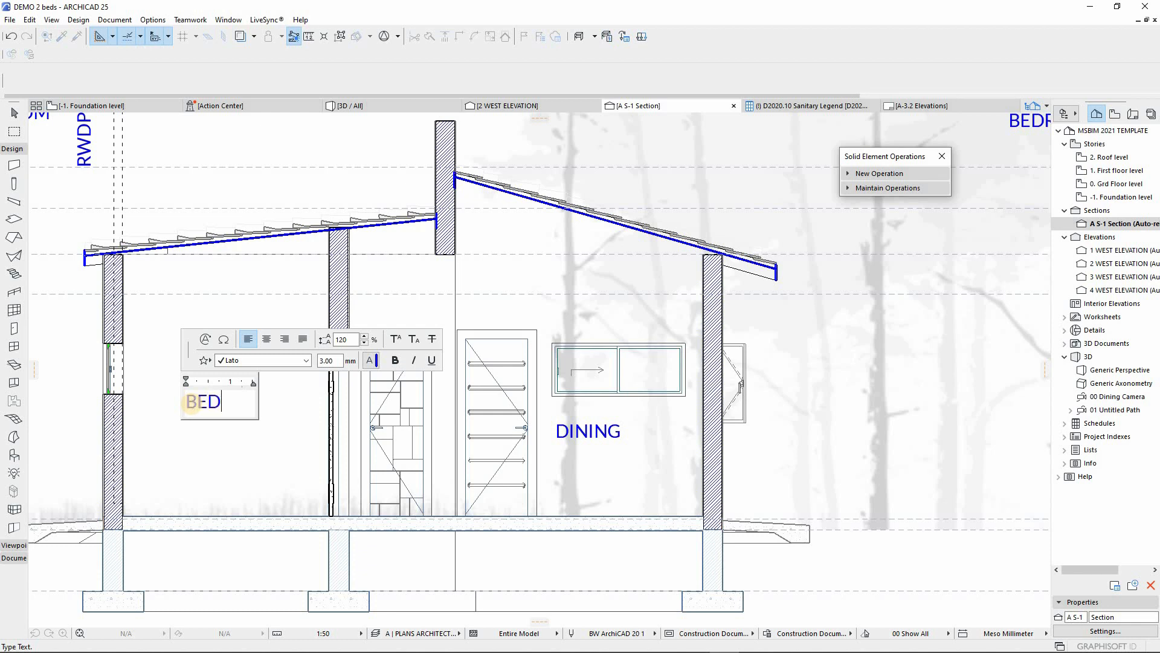
{"action": "type", "text": "ROOM"}
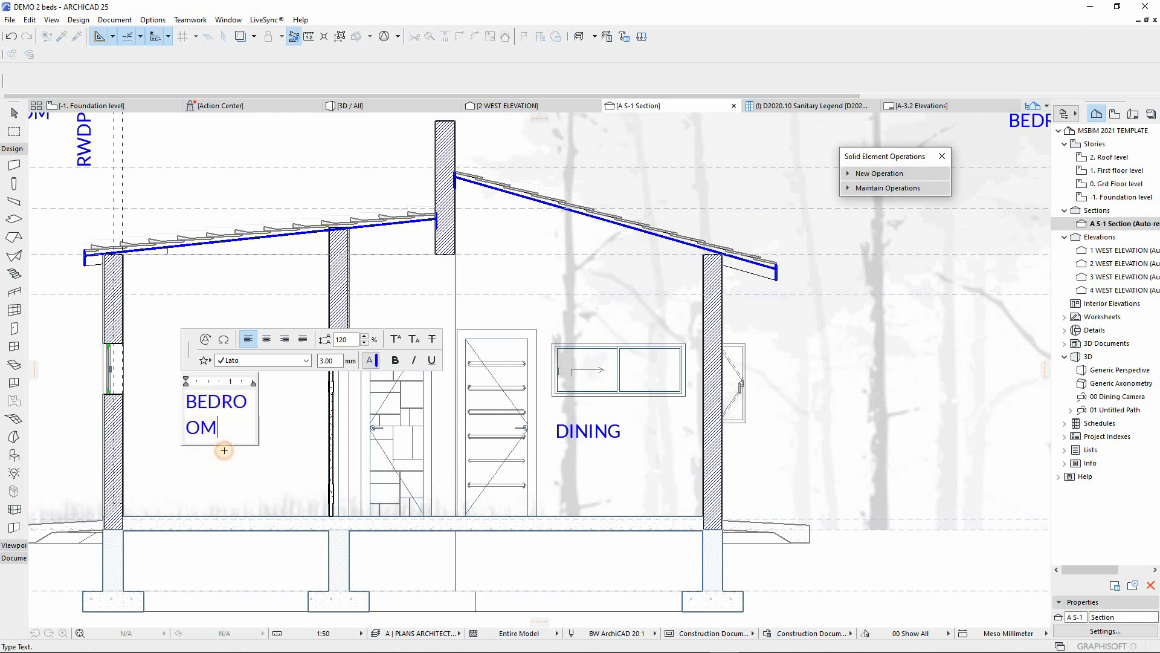
{"action": "left_click", "coordinate": [250, 448]}
Widen the text box of the left room's BEDROOM label so the word fits on one line
{"action": "left_click", "coordinate": [253, 440]}
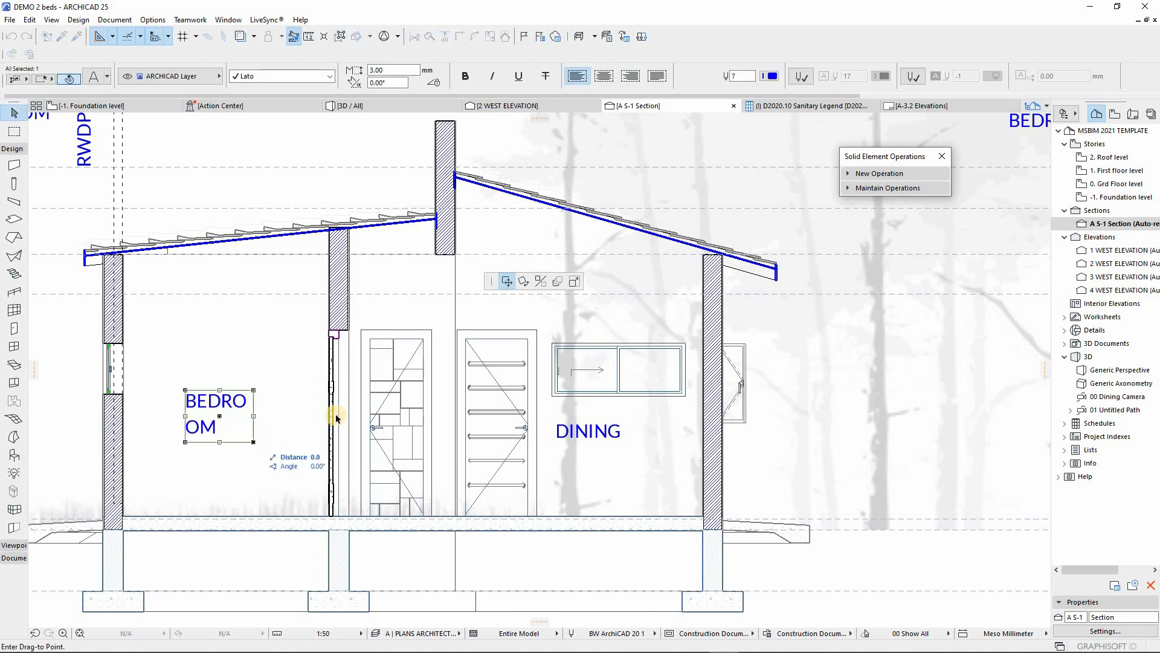
{"action": "left_click", "coordinate": [269, 442]}
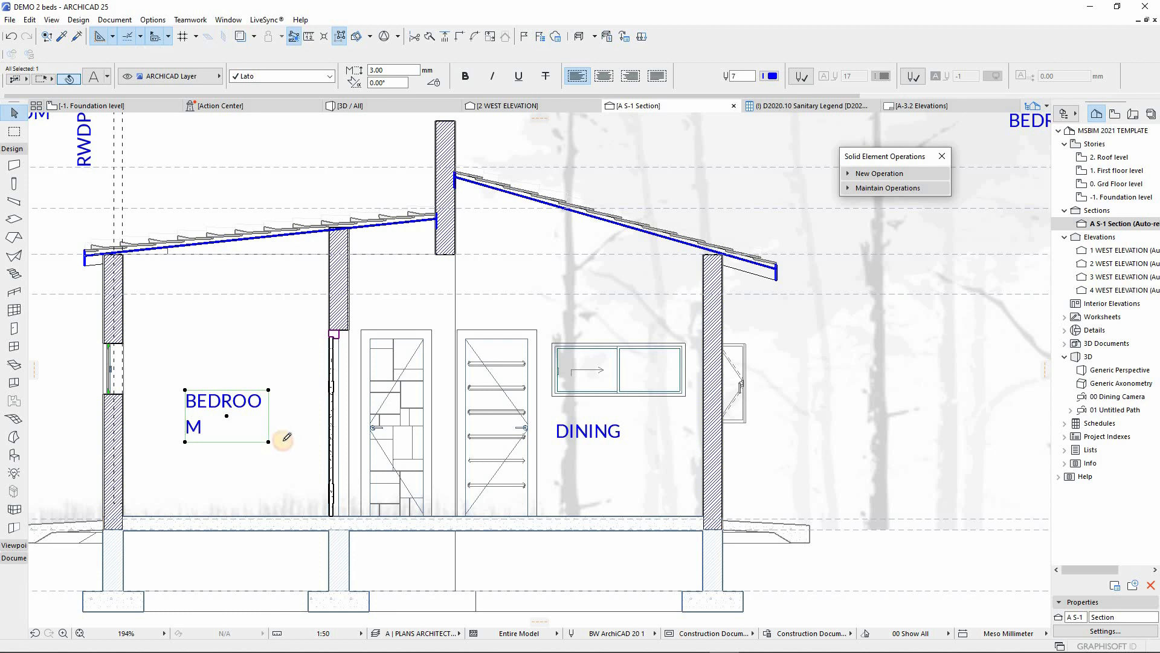
{"action": "left_click", "coordinate": [268, 441]}
{"action": "left_click", "coordinate": [301, 432]}
{"action": "scroll", "coordinate": [445, 447], "scroll_direction": "down", "scroll_amount": 3}
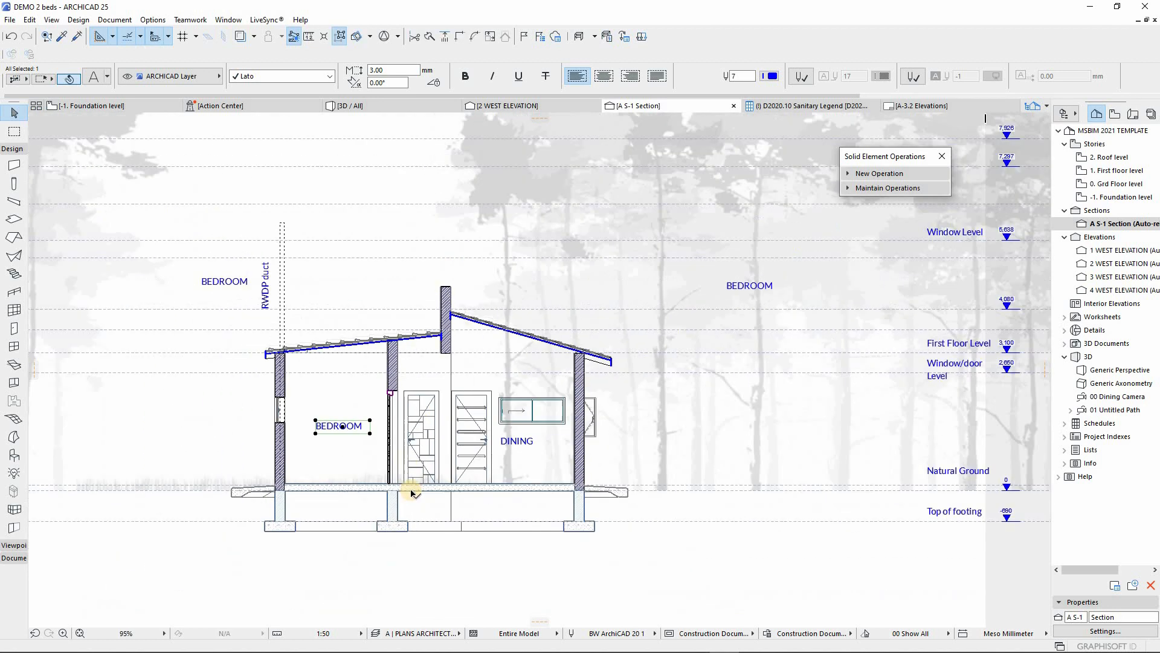
{"action": "left_click", "coordinate": [414, 556]}
{"action": "scroll", "coordinate": [272, 523], "scroll_direction": "up", "scroll_amount": 3}
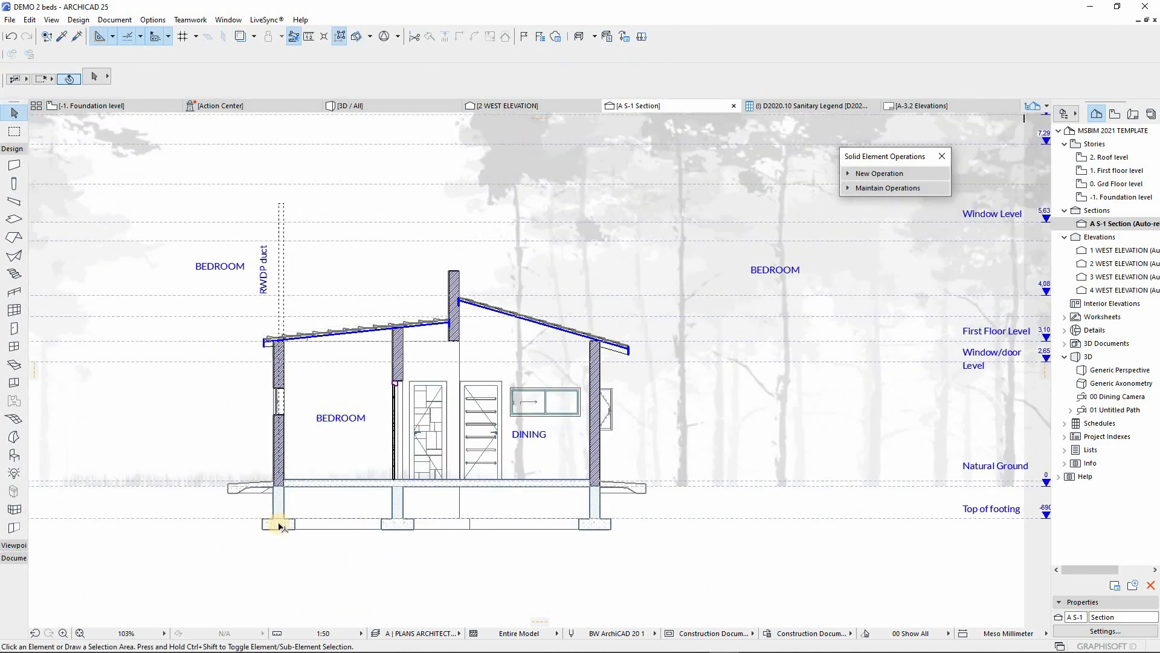
{"action": "scroll", "coordinate": [671, 501], "scroll_direction": "down", "scroll_amount": 1}
{"action": "scroll", "coordinate": [670, 499], "scroll_direction": "up", "scroll_amount": 2}
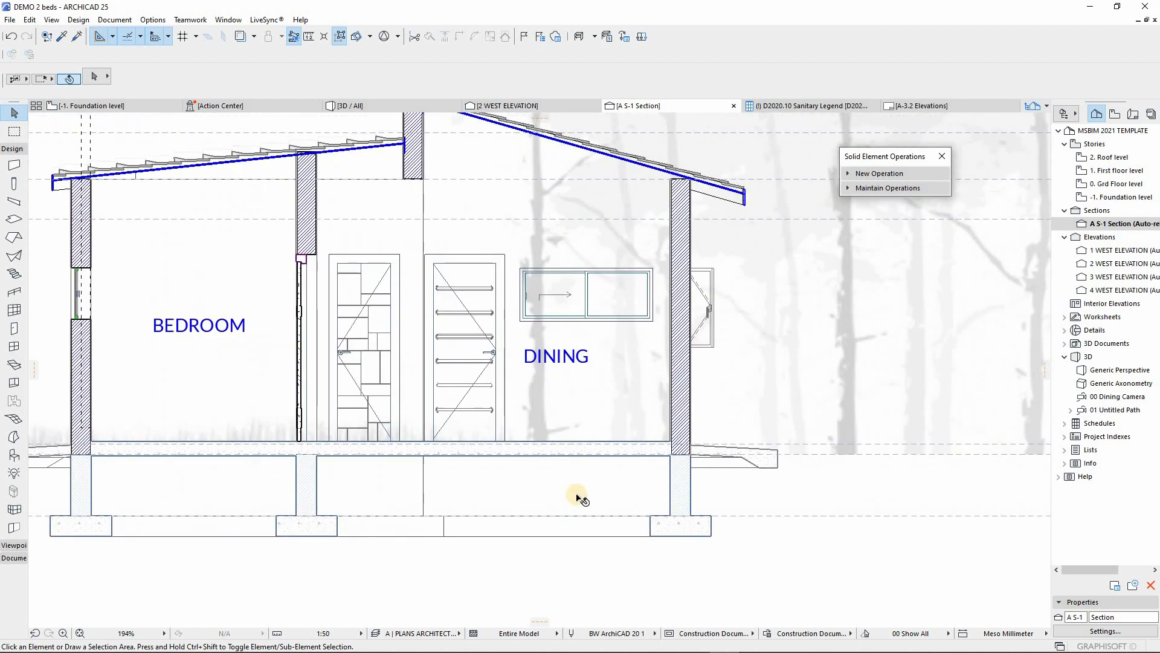
{"action": "scroll", "coordinate": [544, 496], "scroll_direction": "down", "scroll_amount": 3}
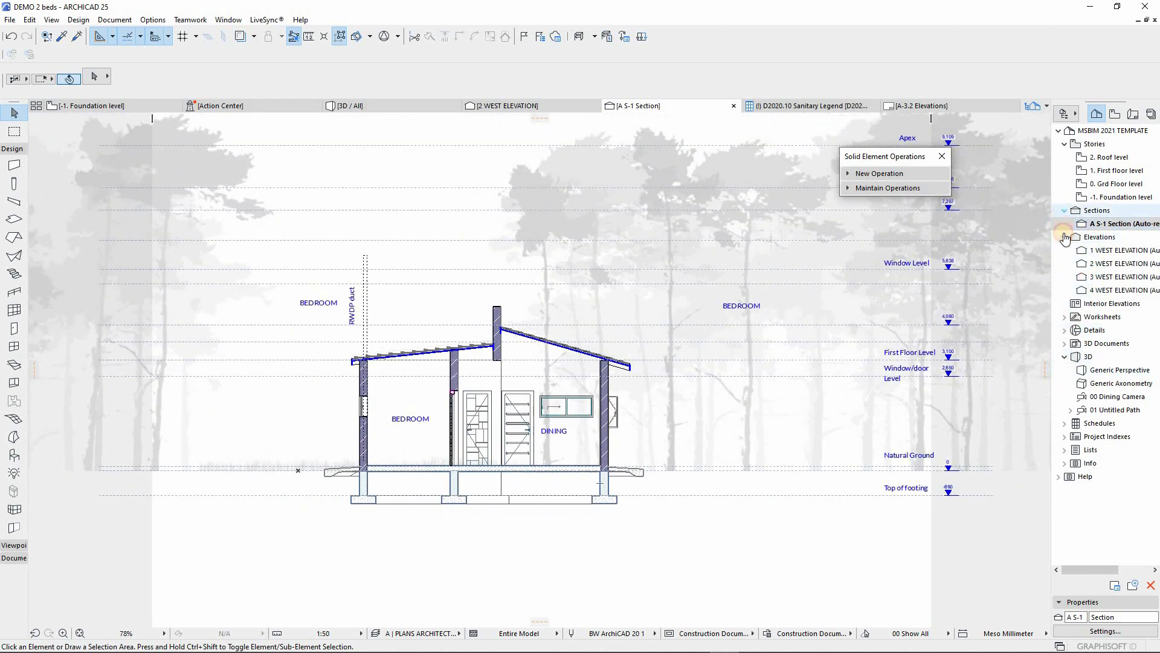
Collapse the Sections, Elevations and 3D groups in the project tree
{"action": "left_click", "coordinate": [1065, 210]}
{"action": "left_click", "coordinate": [1065, 223]}
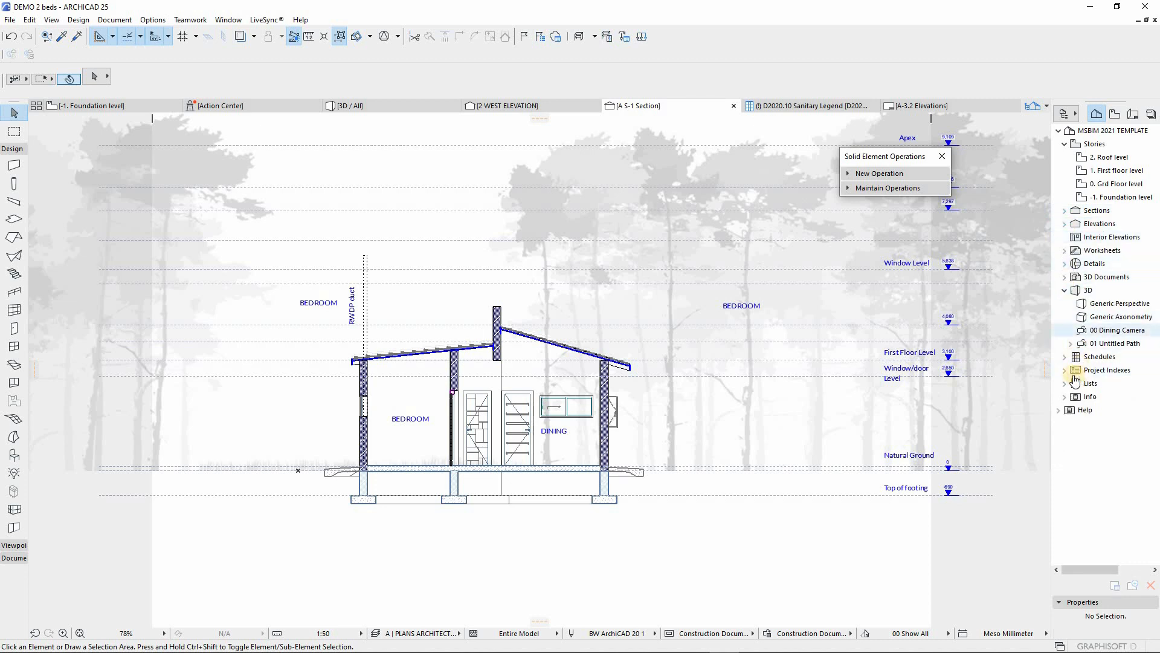
{"action": "left_click", "coordinate": [1065, 290]}
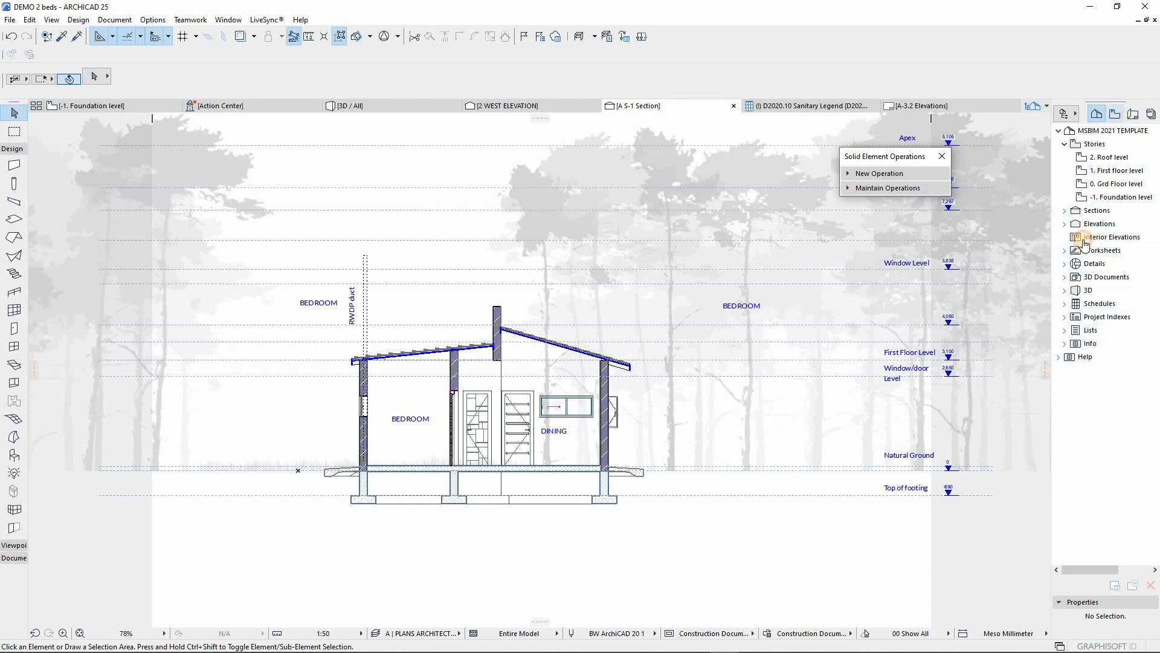
Open the B1020 Mansory schedule from the saved legend reports and inspect its B2010.20 Exterior Wall Construction entry
{"action": "left_click", "coordinate": [1115, 114]}
{"action": "scroll", "coordinate": [1099, 364], "scroll_direction": "down", "scroll_amount": 1}
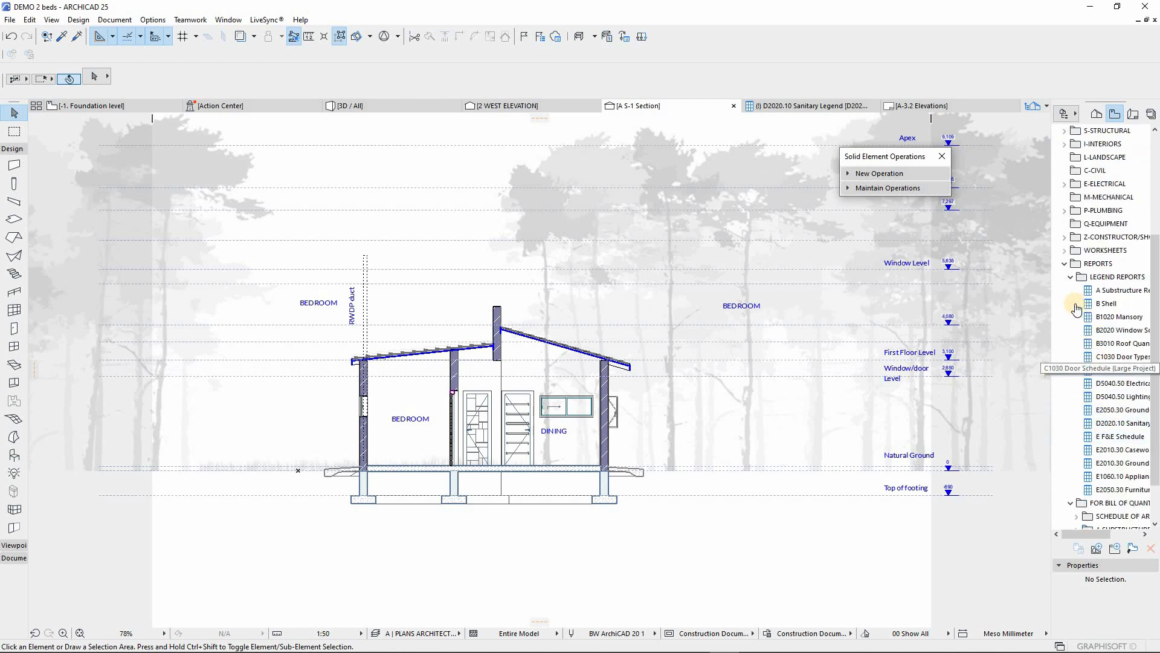
{"action": "double_click", "coordinate": [1111, 318]}
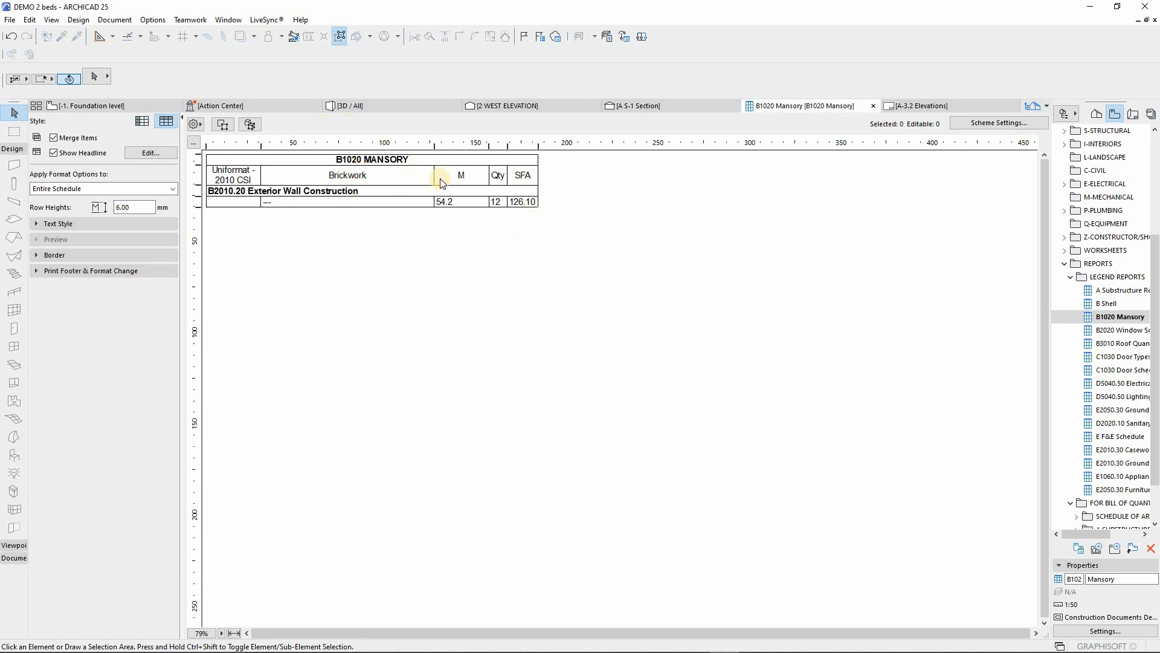
{"action": "left_click", "coordinate": [325, 192]}
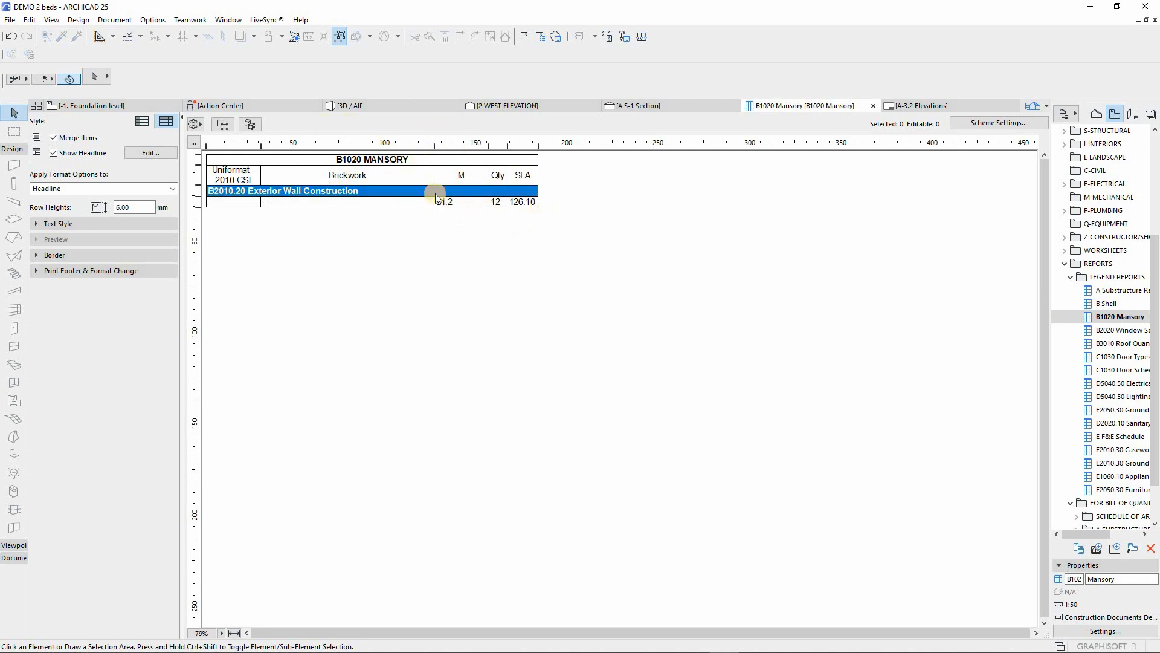
{"action": "left_click", "coordinate": [339, 202]}
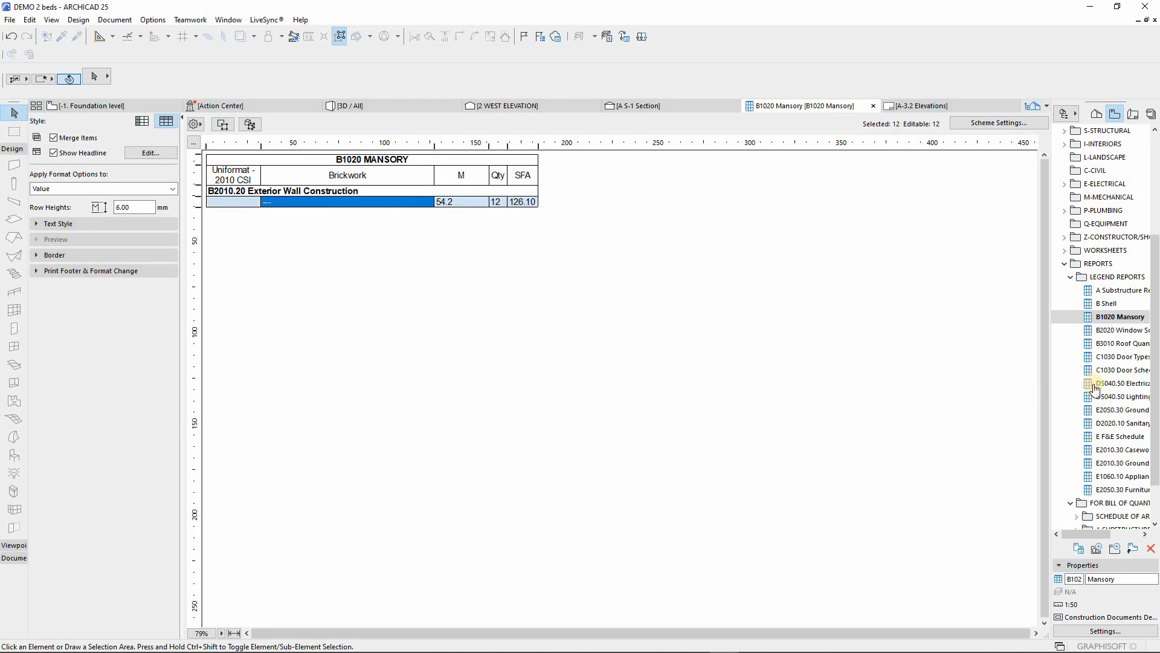
Review the B2020 Window Schedule, B3010 Roof Quantities, C1030 Door Types Legend and C1030 Door Schedule in turn
{"action": "double_click", "coordinate": [1112, 330]}
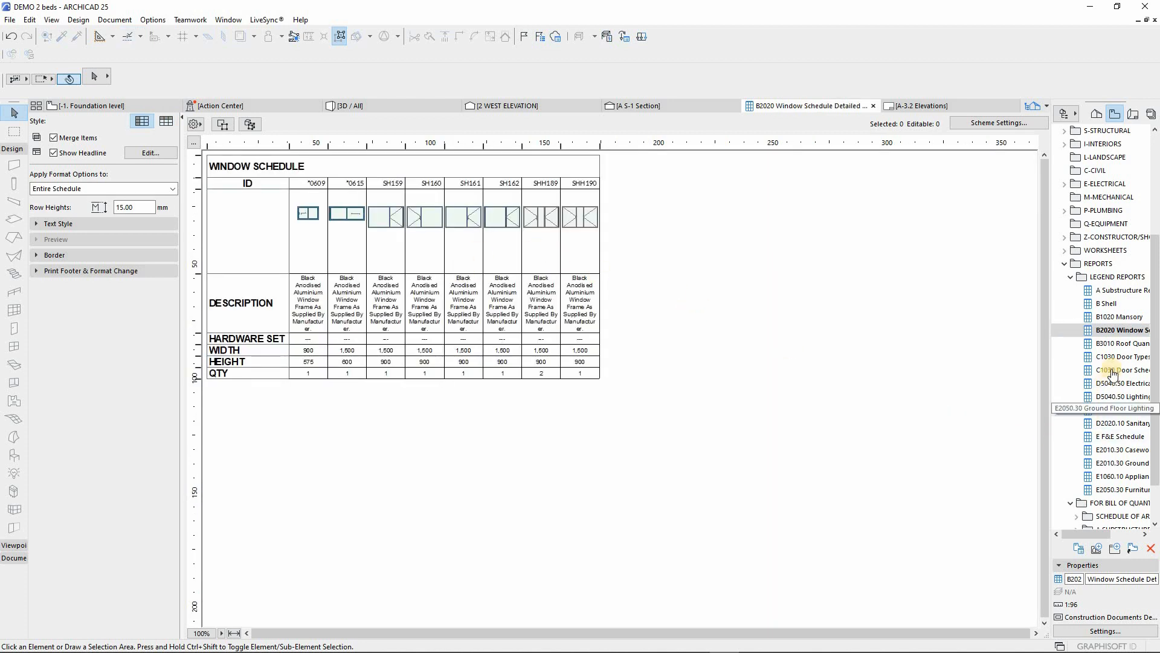
{"action": "double_click", "coordinate": [1120, 343]}
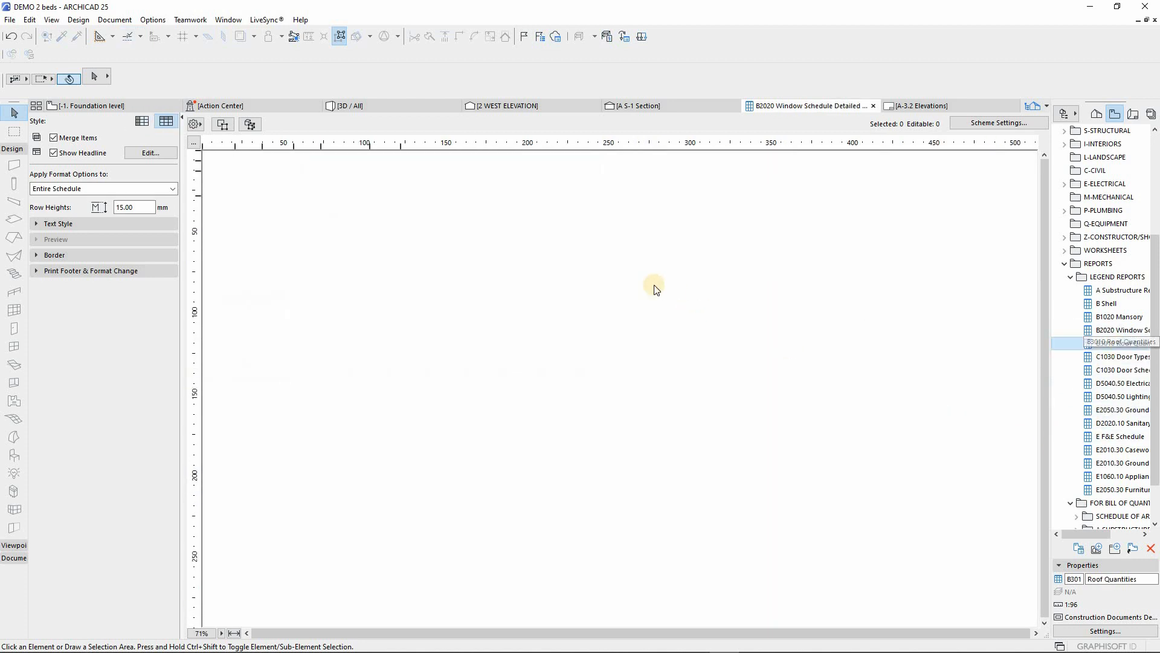
{"action": "double_click", "coordinate": [1125, 356]}
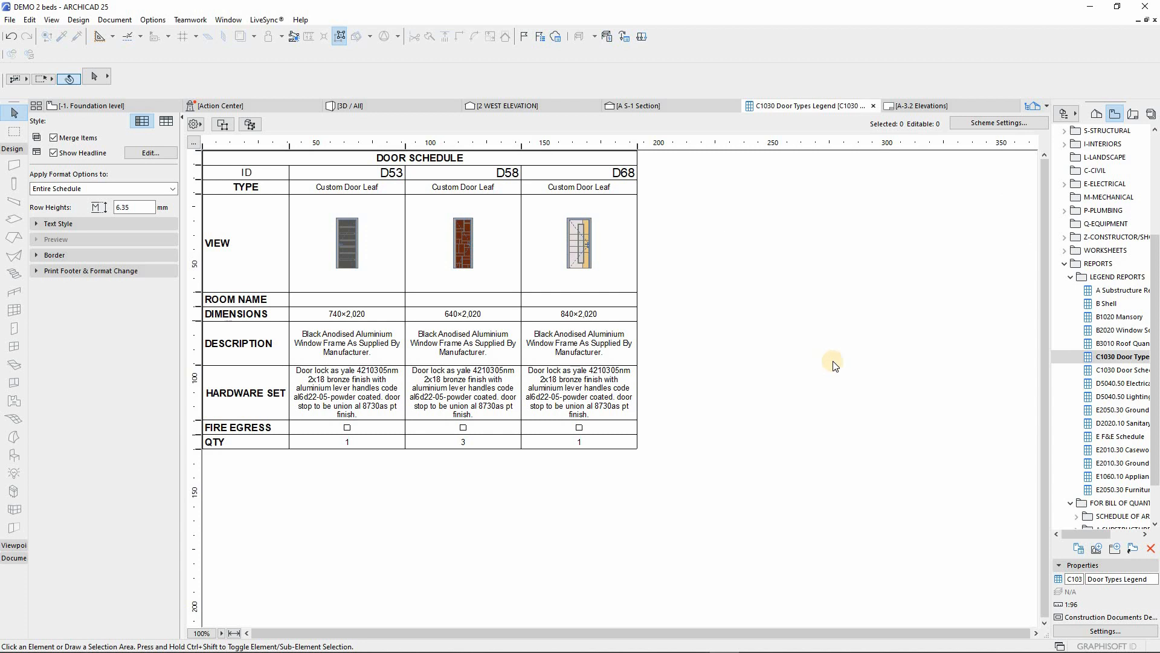
{"action": "double_click", "coordinate": [1122, 370]}
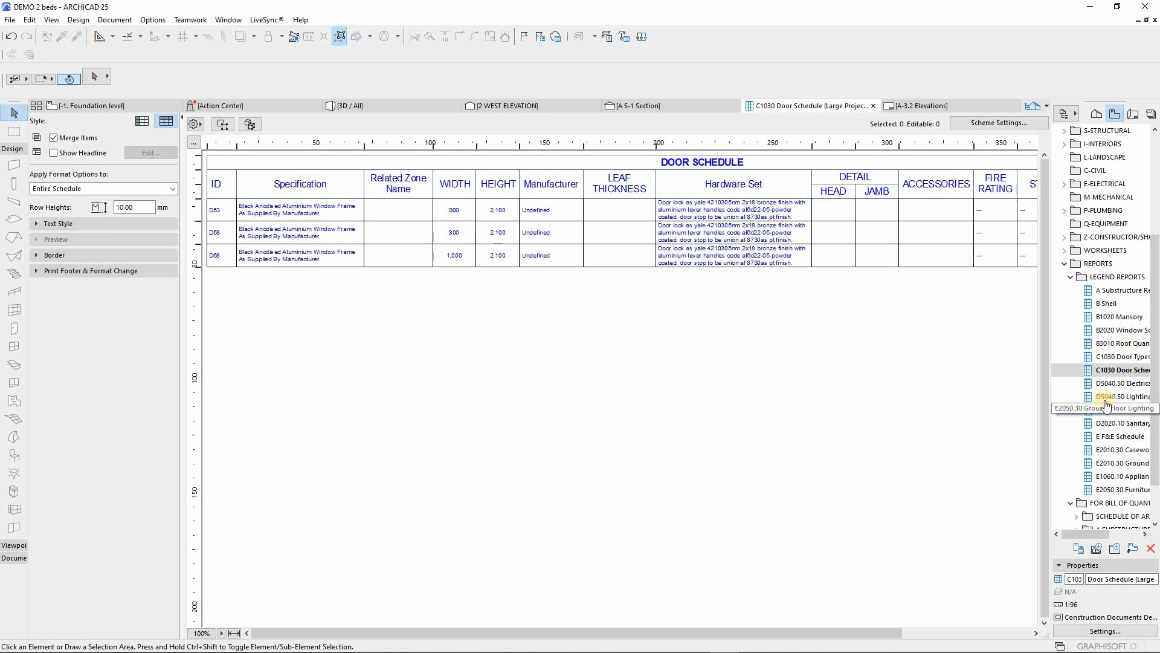
Review the E2050.30 Furniture Legend and collapse the LEGEND REPORTS folder in the project tree
{"action": "double_click", "coordinate": [1128, 489]}
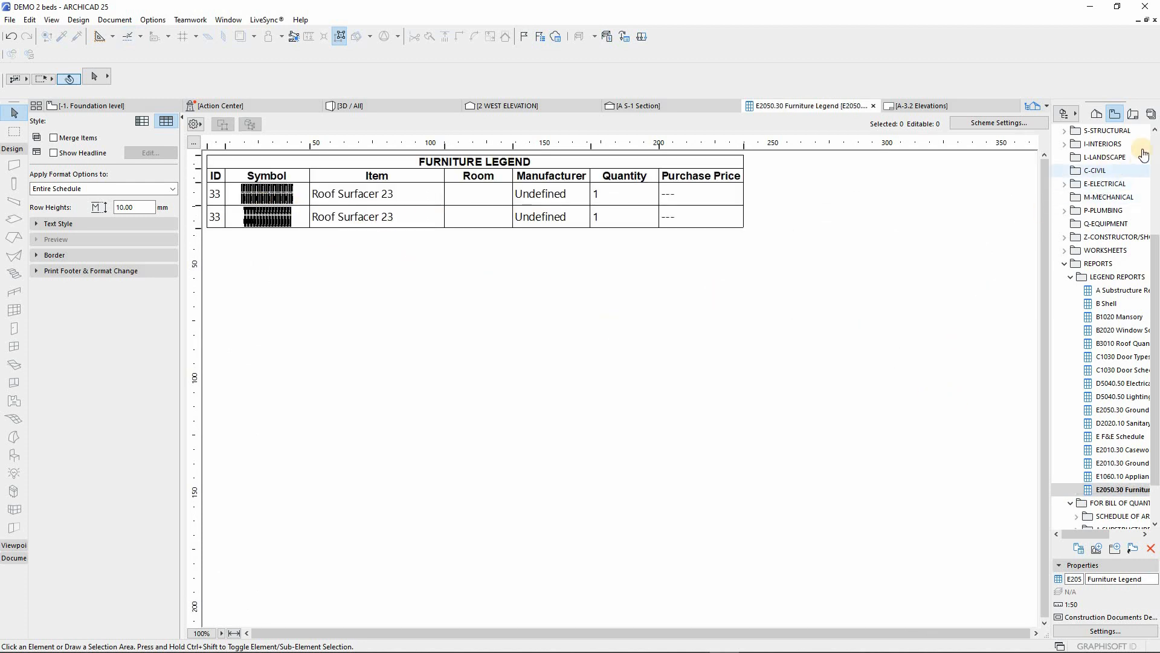
{"action": "left_click", "coordinate": [1070, 277]}
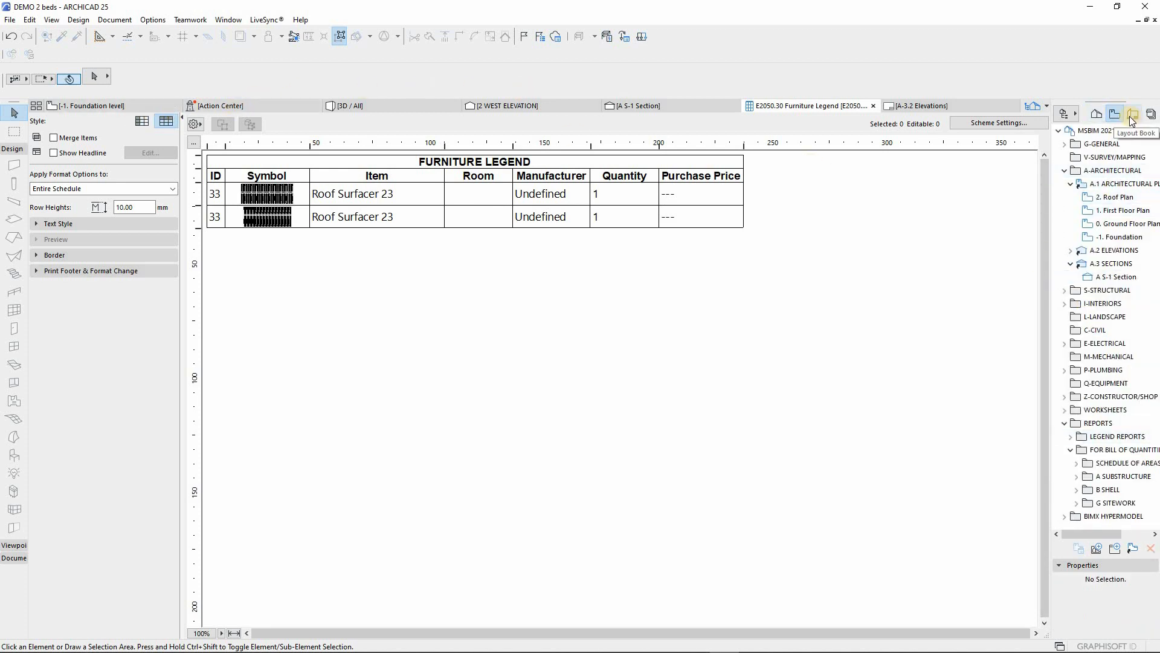
Create a new layout named TWO BEDS LAYOUT in the Layout Book, based on the A1 Pletorica Landscape master layout
{"action": "left_click", "coordinate": [1133, 115]}
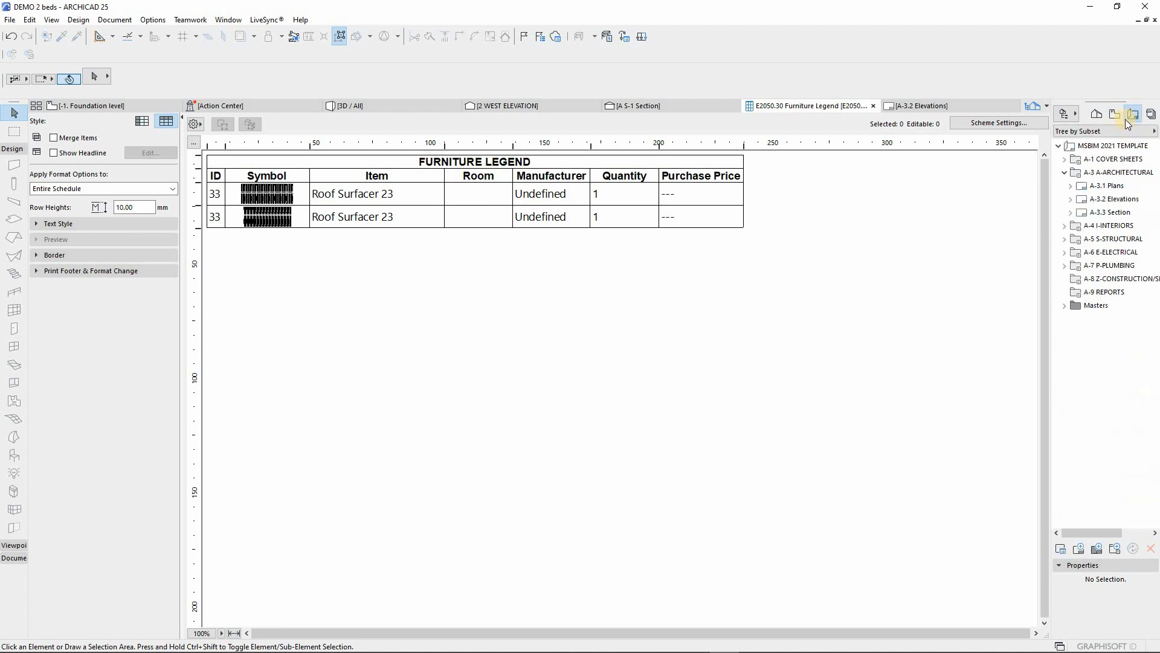
{"action": "left_click", "coordinate": [1107, 186]}
{"action": "left_click", "coordinate": [1078, 548]}
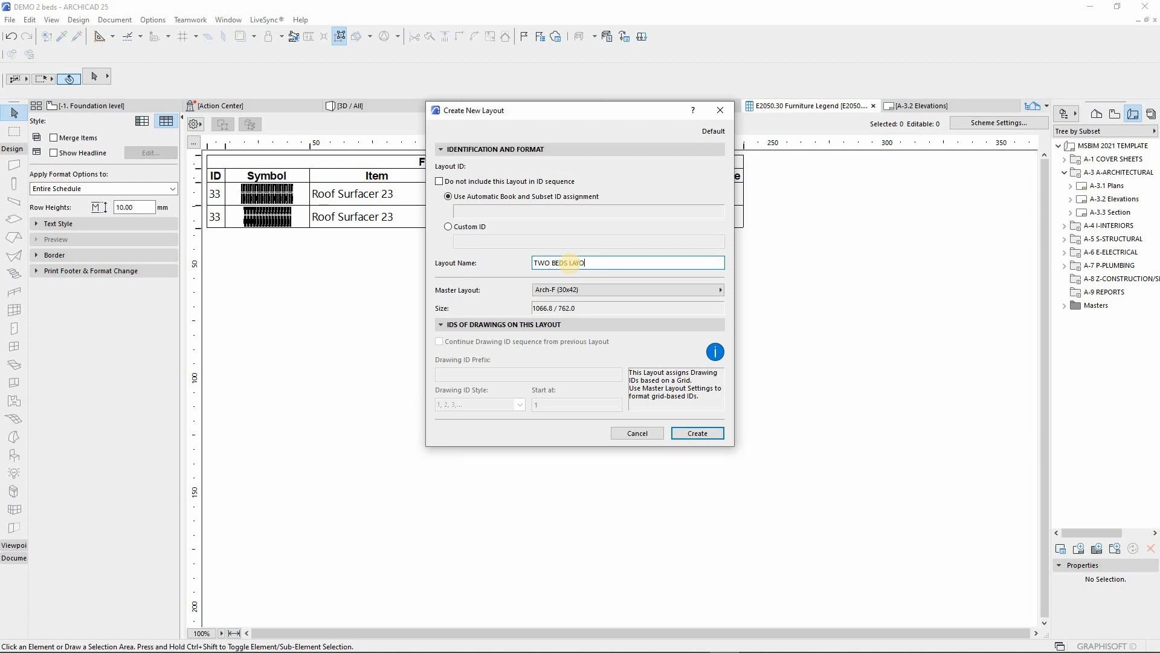
{"action": "left_click", "coordinate": [606, 289]}
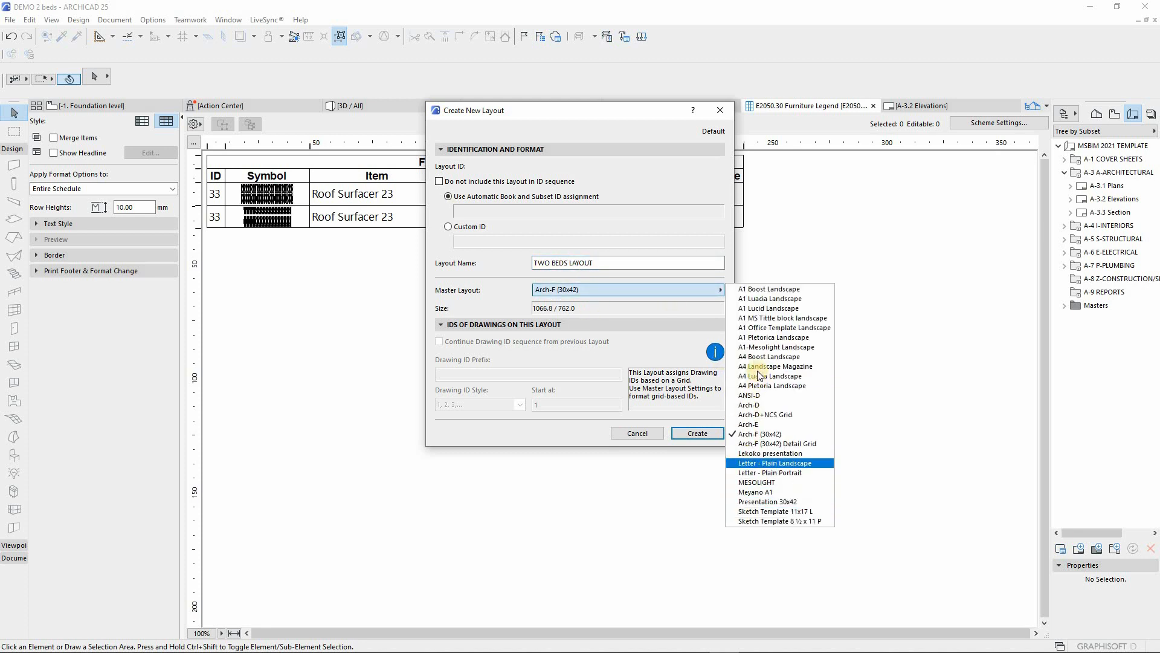
{"action": "left_click", "coordinate": [775, 336]}
{"action": "key", "text": "Return"}
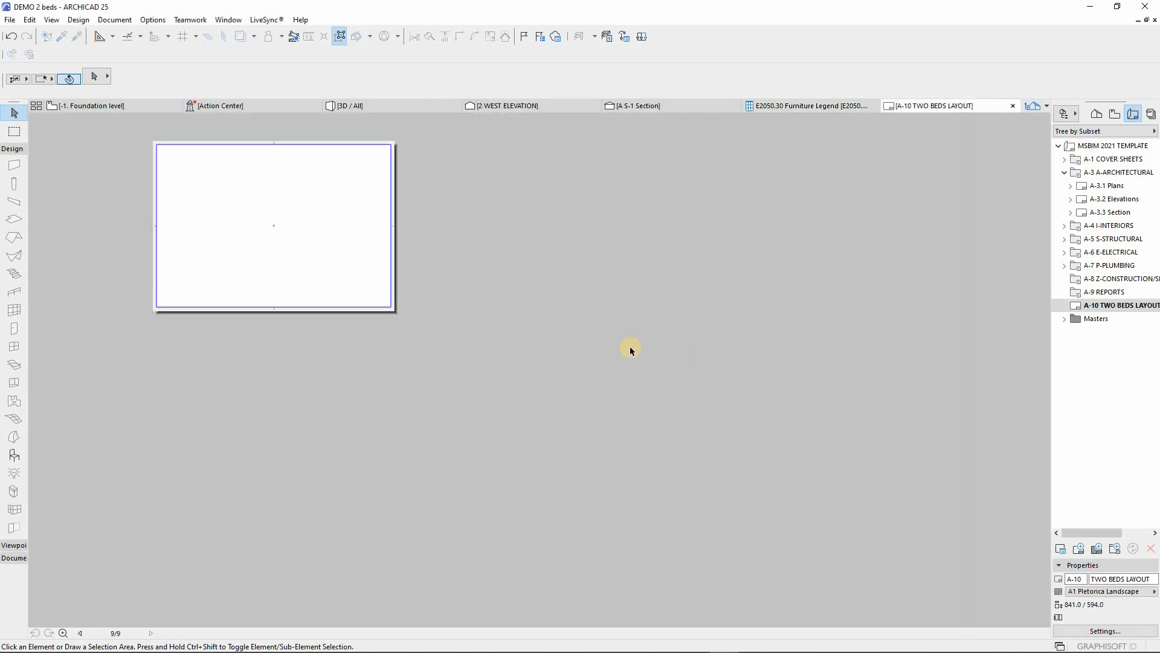
Switch the TWO BEDS LAYOUT sheet to the A1 Lucid Landscape master and activate the 02 MSBIM | All layer combination
{"action": "left_click", "coordinate": [1075, 592]}
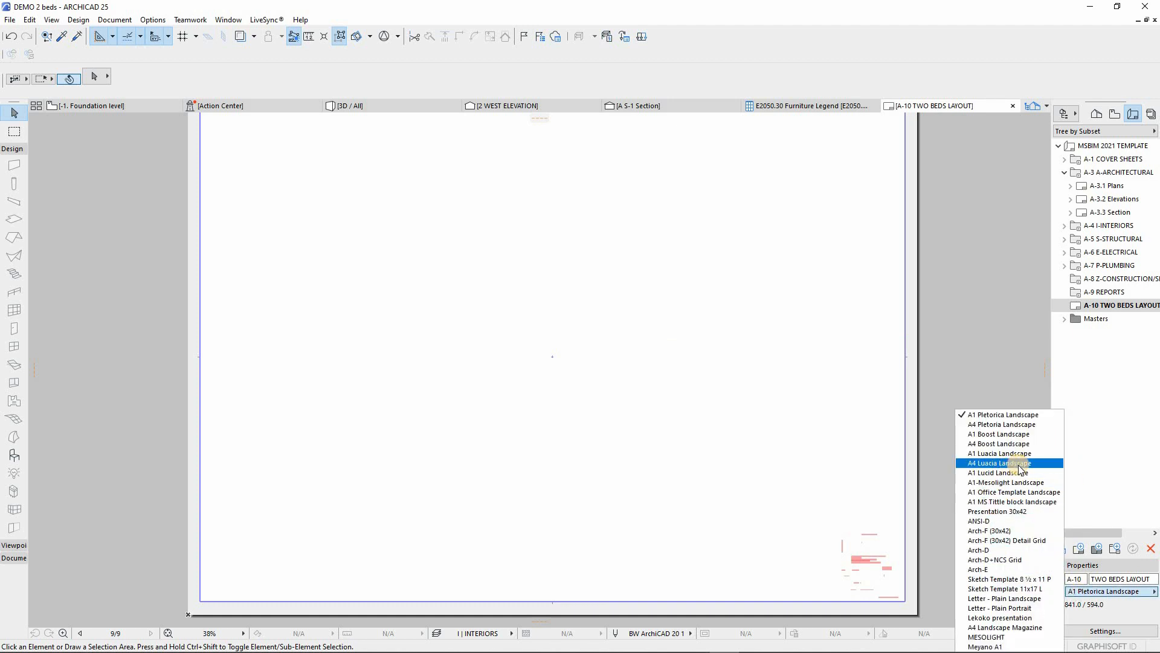
{"action": "left_click", "coordinate": [1013, 473]}
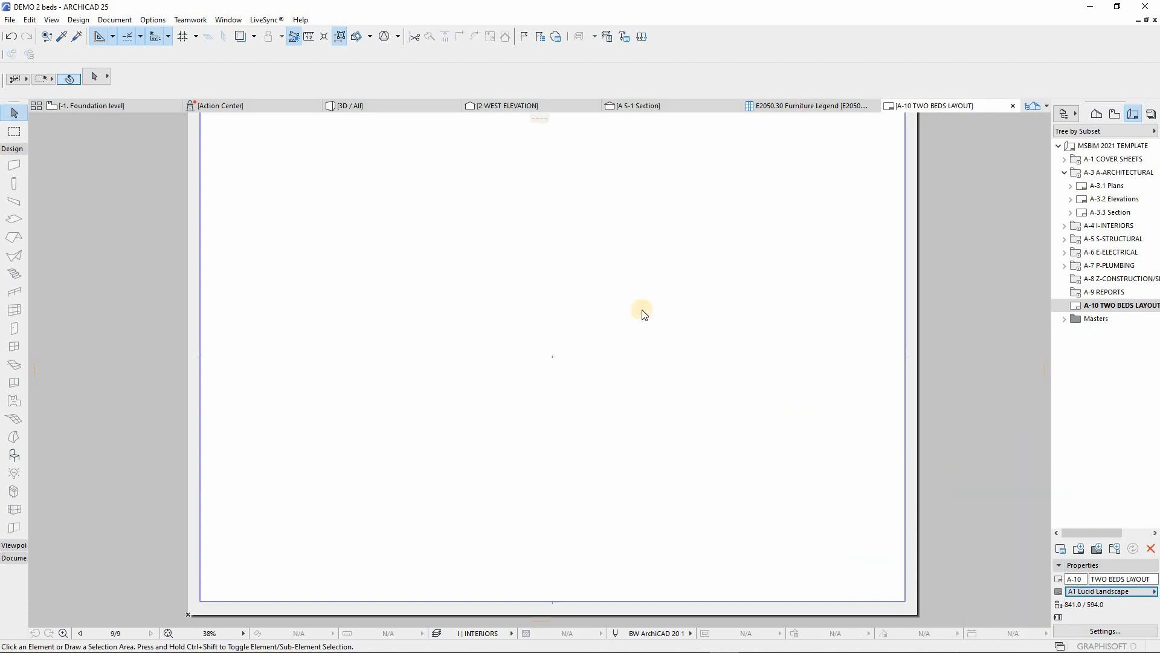
{"action": "key", "text": "ctrl+l"}
{"action": "left_click", "coordinate": [401, 183]}
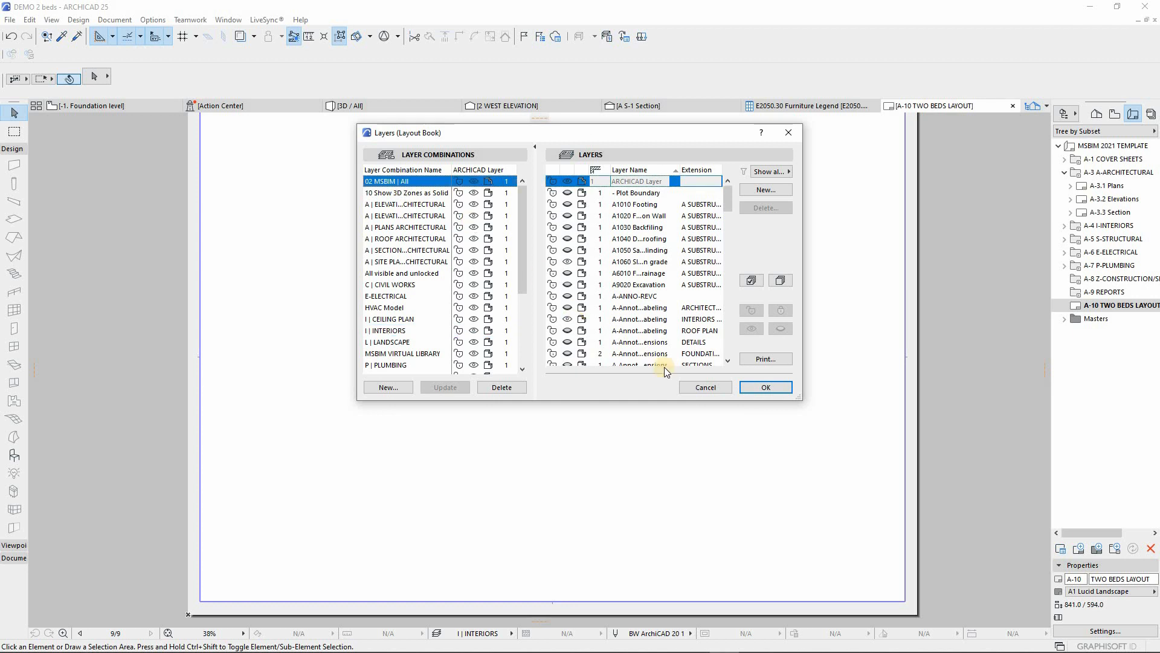
{"action": "left_click", "coordinate": [763, 387]}
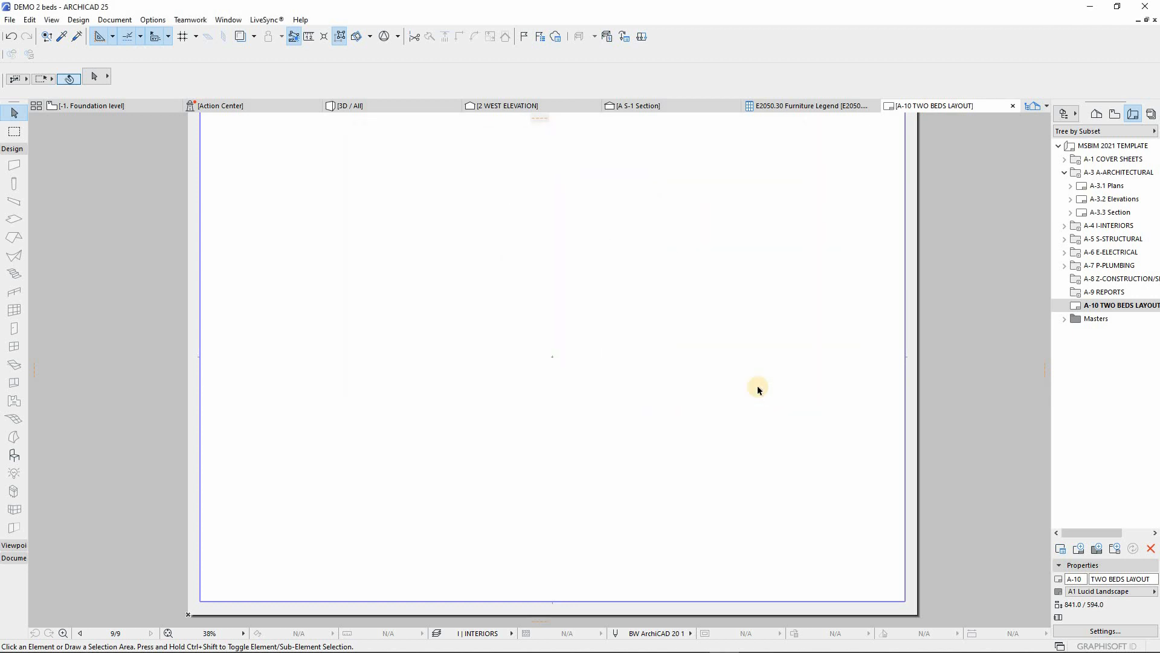
{"action": "scroll", "coordinate": [763, 392], "scroll_direction": "down", "scroll_amount": 3}
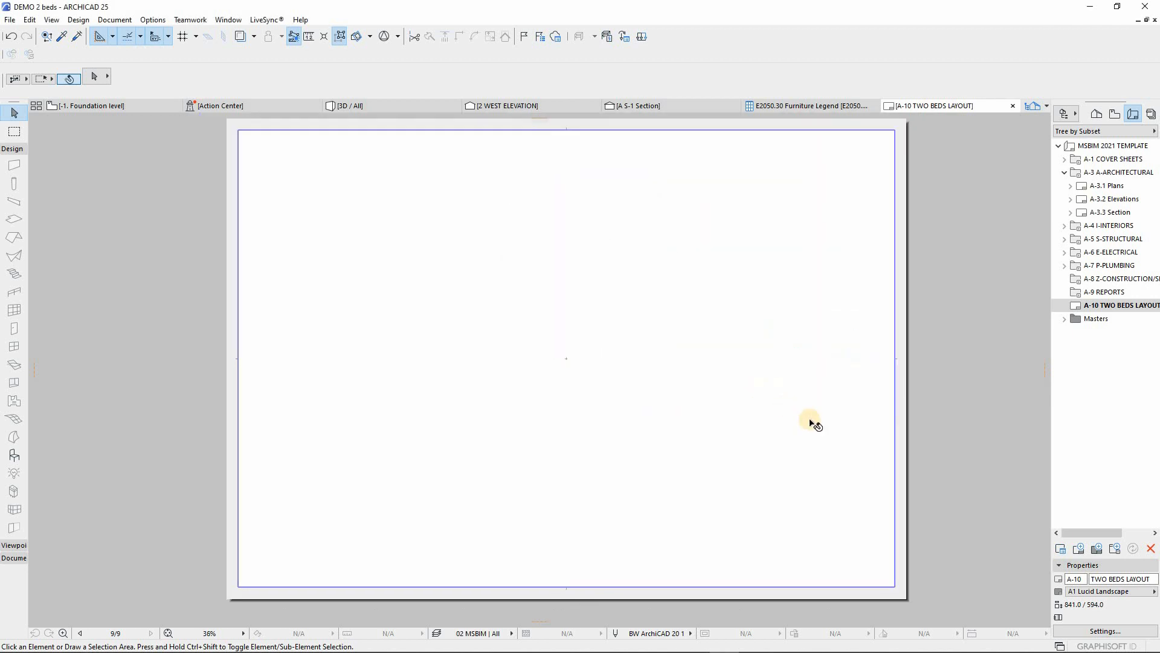
{"action": "scroll", "coordinate": [852, 407], "scroll_direction": "up", "scroll_amount": 3}
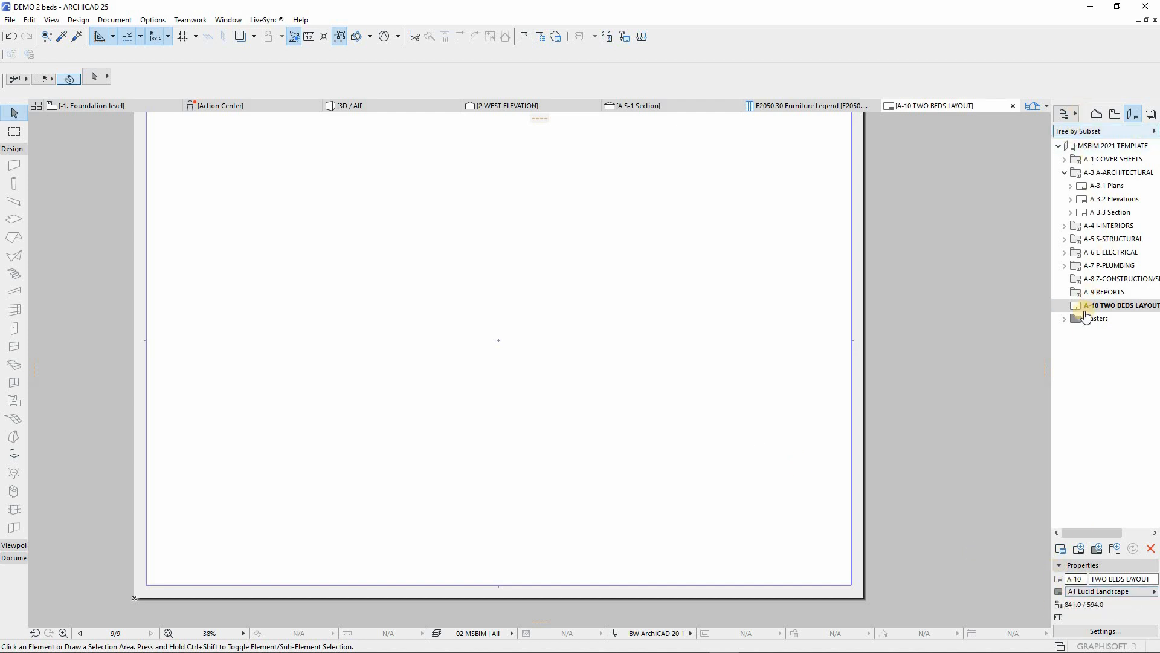
Open the A1 Lucid Landscape master layout from the Masters folder and inspect its title block drawing
{"action": "left_click", "coordinate": [1065, 318]}
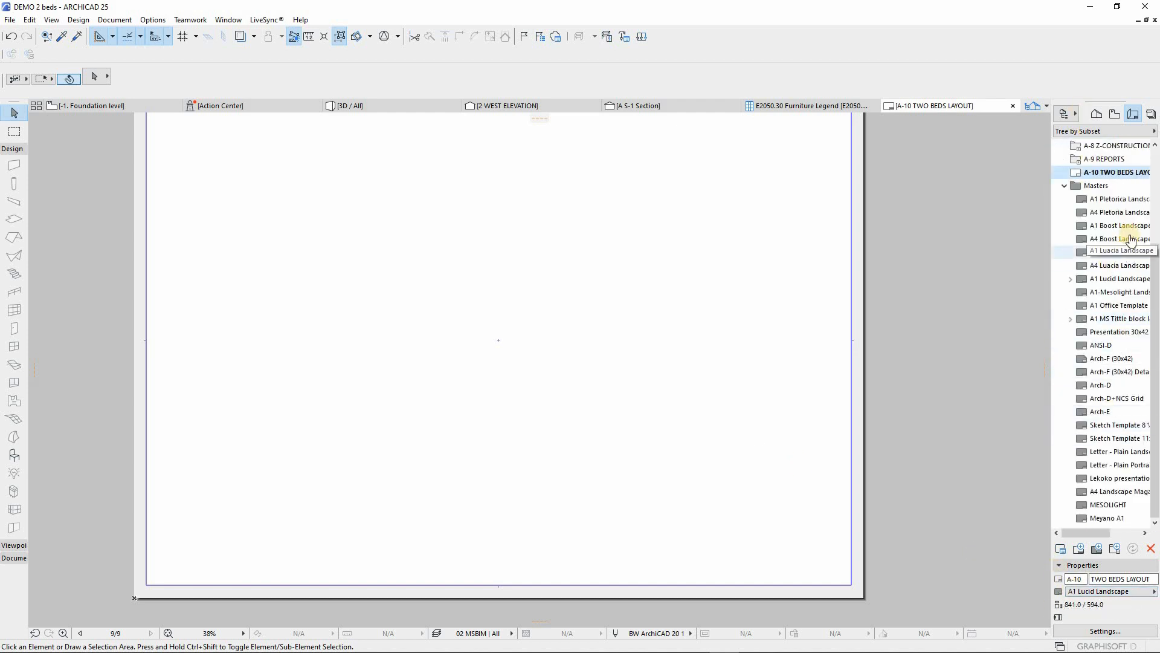
{"action": "double_click", "coordinate": [1105, 279]}
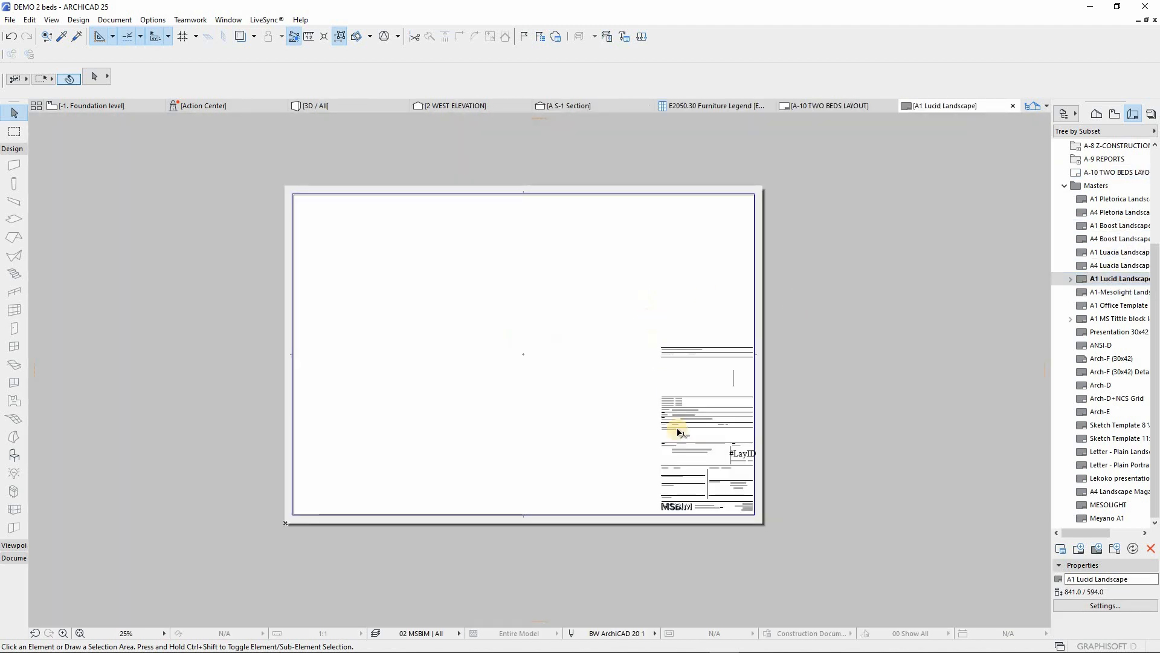
{"action": "scroll", "coordinate": [713, 423], "scroll_direction": "up", "scroll_amount": 5}
{"action": "left_click", "coordinate": [733, 346]}
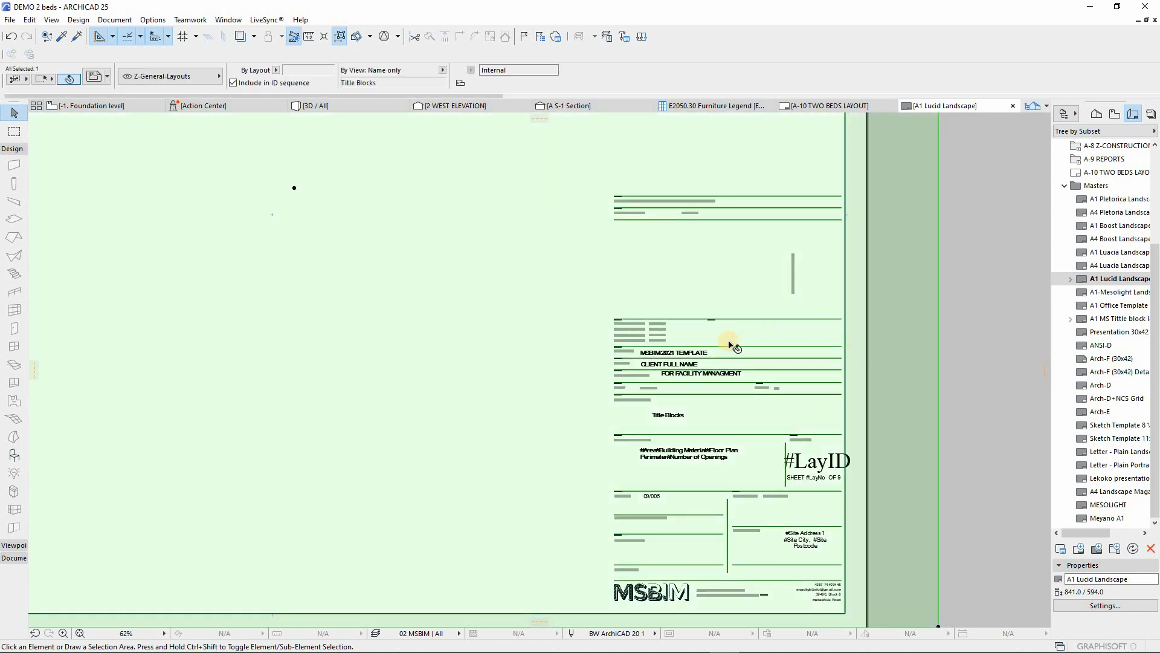
{"action": "scroll", "coordinate": [701, 373], "scroll_direction": "down", "scroll_amount": 2}
{"action": "left_click", "coordinate": [1031, 234]}
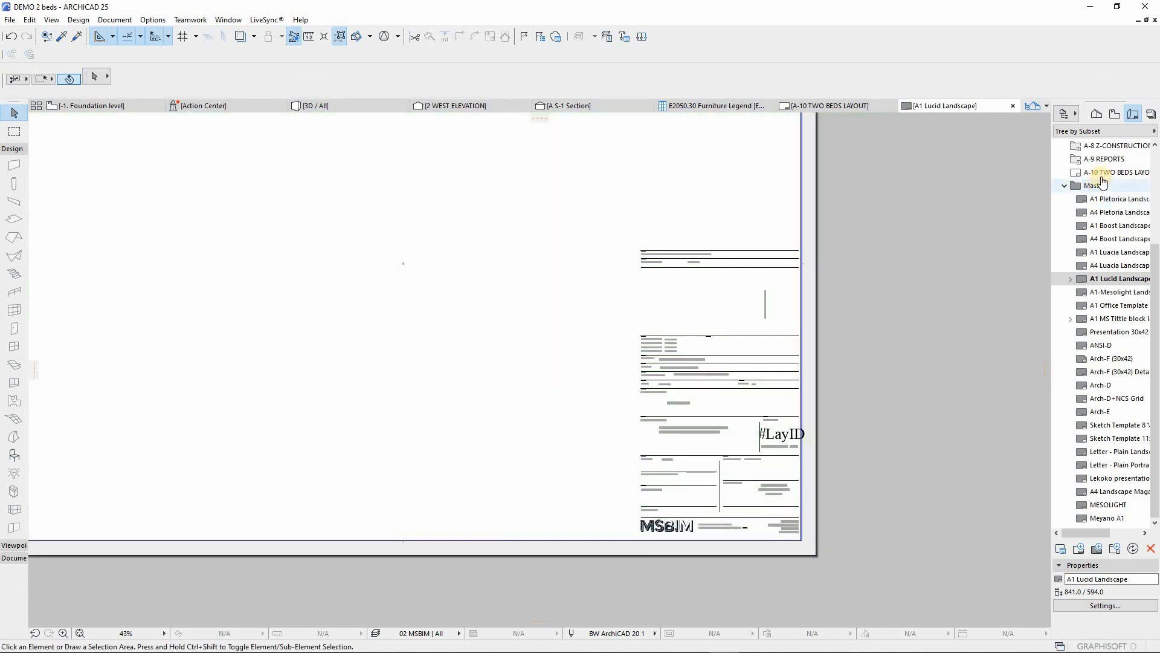
Return to the A-10 TWO BEDS LAYOUT sheet and examine its title block
{"action": "double_click", "coordinate": [1103, 174]}
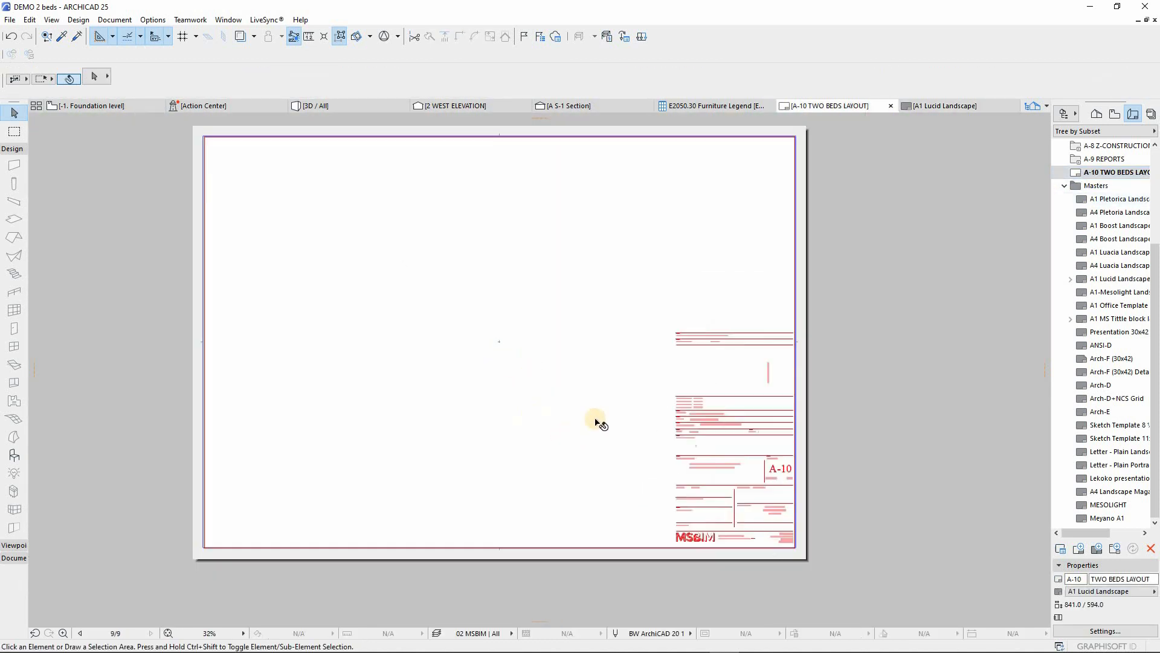
{"action": "scroll", "coordinate": [659, 458], "scroll_direction": "up", "scroll_amount": 4}
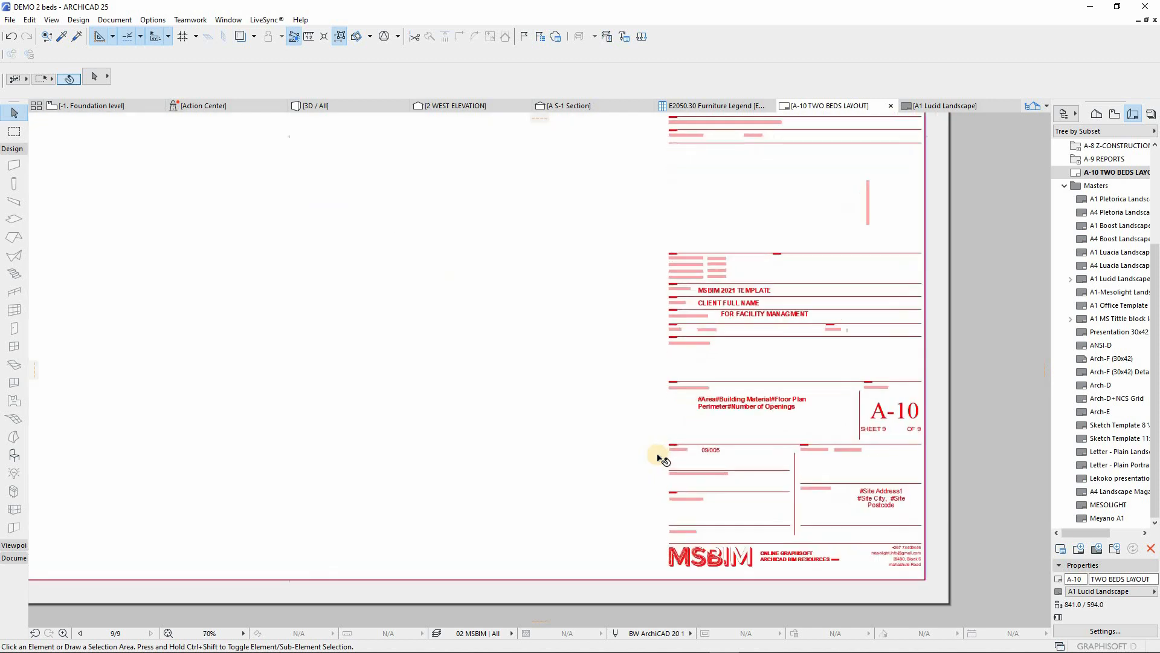
{"action": "scroll", "coordinate": [662, 457], "scroll_direction": "down", "scroll_amount": 5}
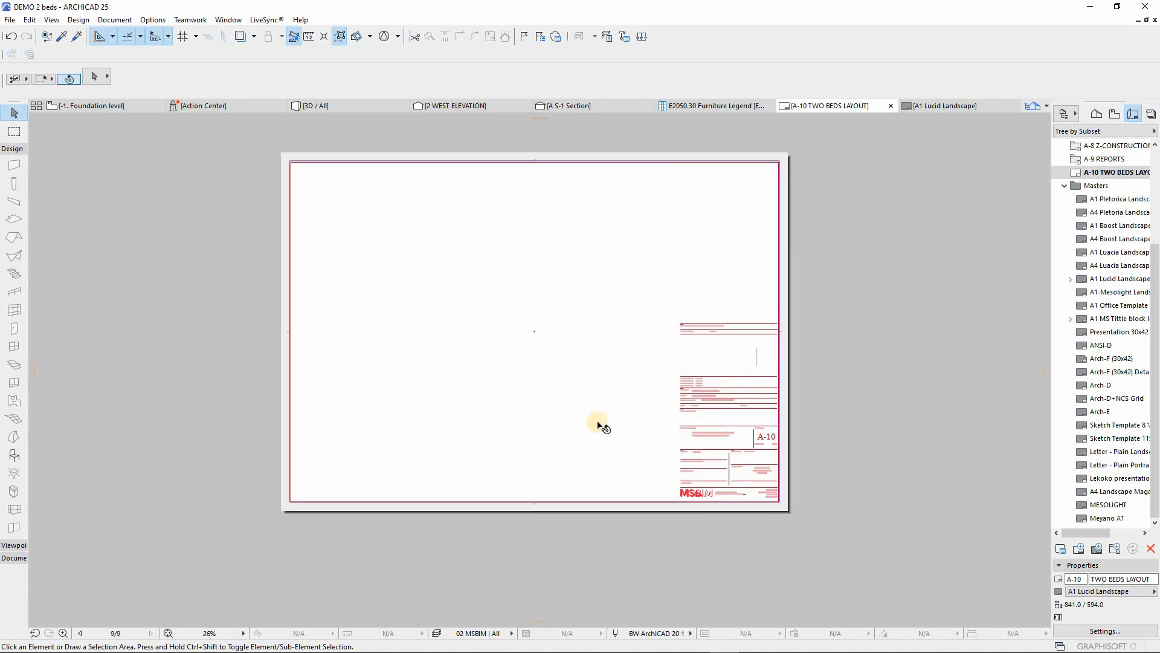
{"action": "scroll", "coordinate": [596, 423], "scroll_direction": "up", "scroll_amount": 1}
{"action": "scroll", "coordinate": [519, 417], "scroll_direction": "down", "scroll_amount": 2}
{"action": "scroll", "coordinate": [490, 311], "scroll_direction": "up", "scroll_amount": 1}
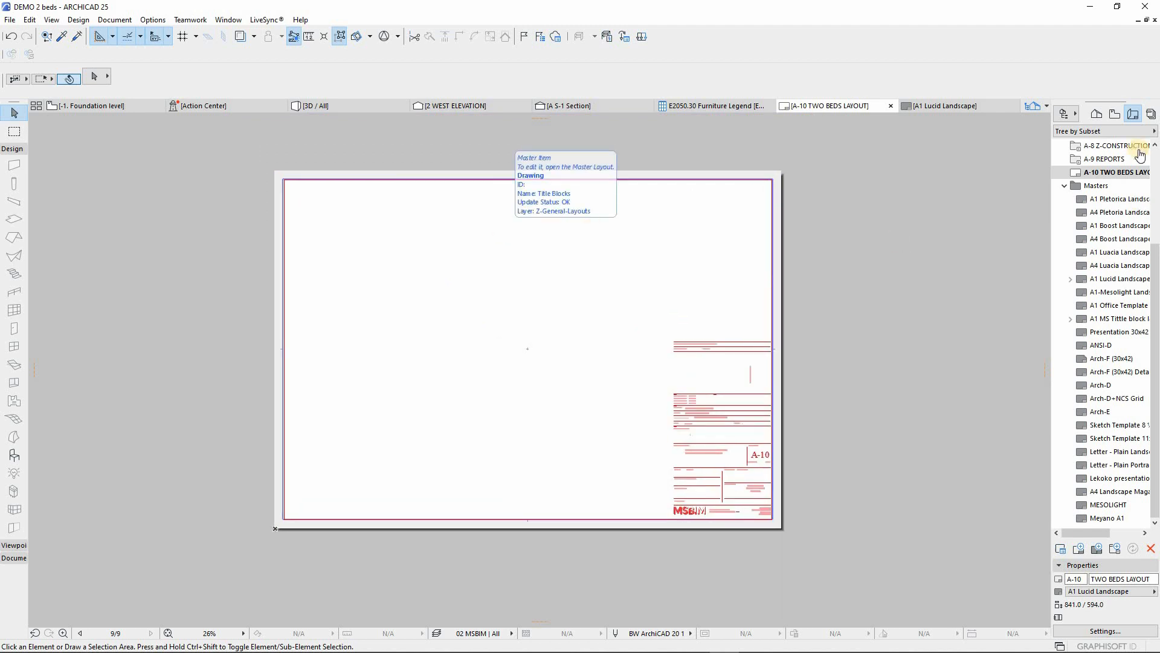
Place the 0. Ground Floor Plan view on the TWO BEDS LAYOUT sheet and move the drawing onto the sheet's left half
{"action": "left_click", "coordinate": [1115, 113]}
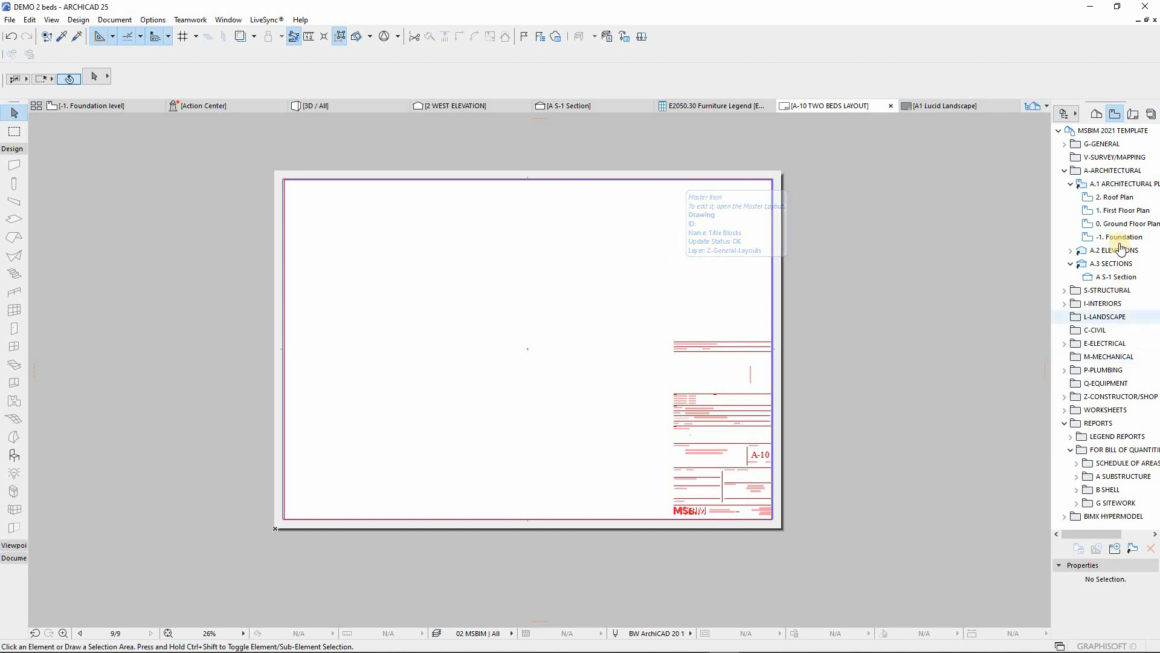
{"action": "mouse_move", "coordinate": [1121, 226]}
{"action": "left_mouse_down"}
{"action": "mouse_move", "coordinate": [432, 288]}
{"action": "mouse_move", "coordinate": [510, 290]}
{"action": "mouse_move", "coordinate": [445, 297]}
{"action": "left_mouse_up"}
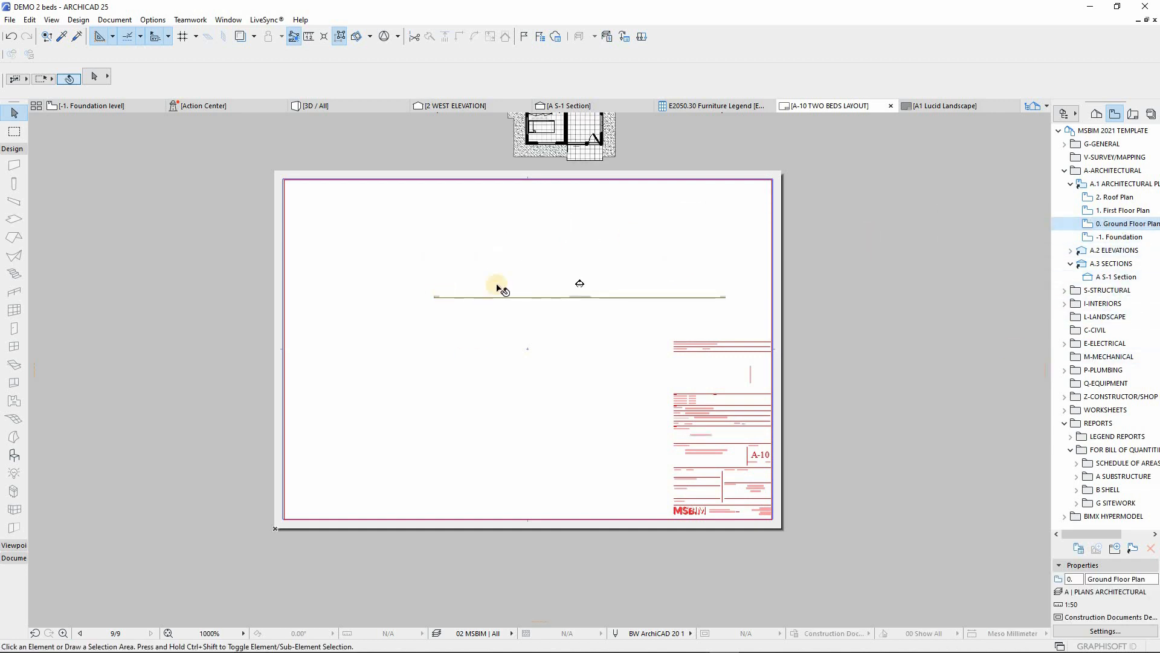
{"action": "scroll", "coordinate": [469, 355], "scroll_direction": "down", "scroll_amount": 3}
{"action": "left_click", "coordinate": [487, 299]}
{"action": "scroll", "coordinate": [547, 187], "scroll_direction": "down", "scroll_amount": 2}
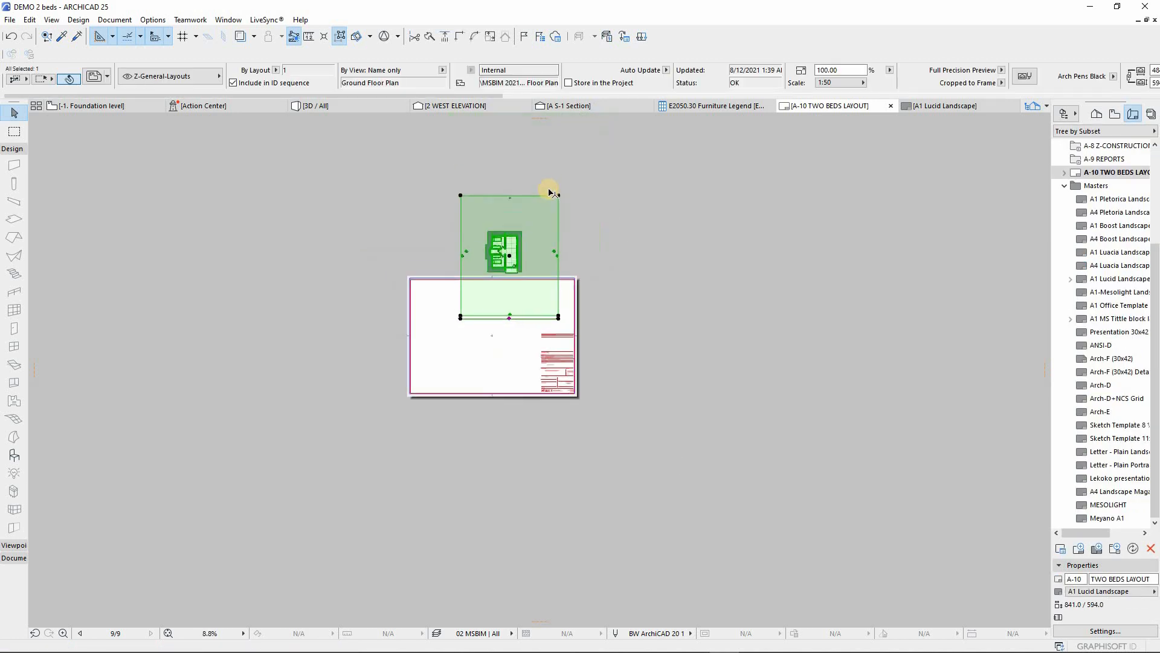
{"action": "left_click", "coordinate": [507, 252]}
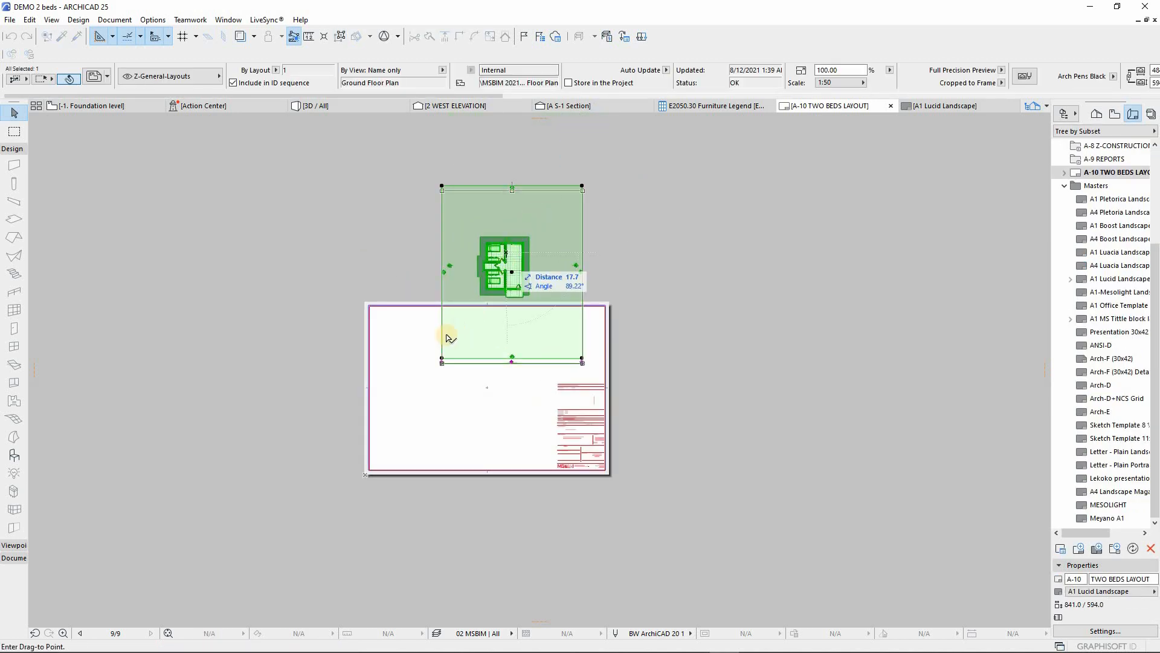
{"action": "left_click", "coordinate": [441, 369]}
{"action": "scroll", "coordinate": [448, 420], "scroll_direction": "up", "scroll_amount": 4}
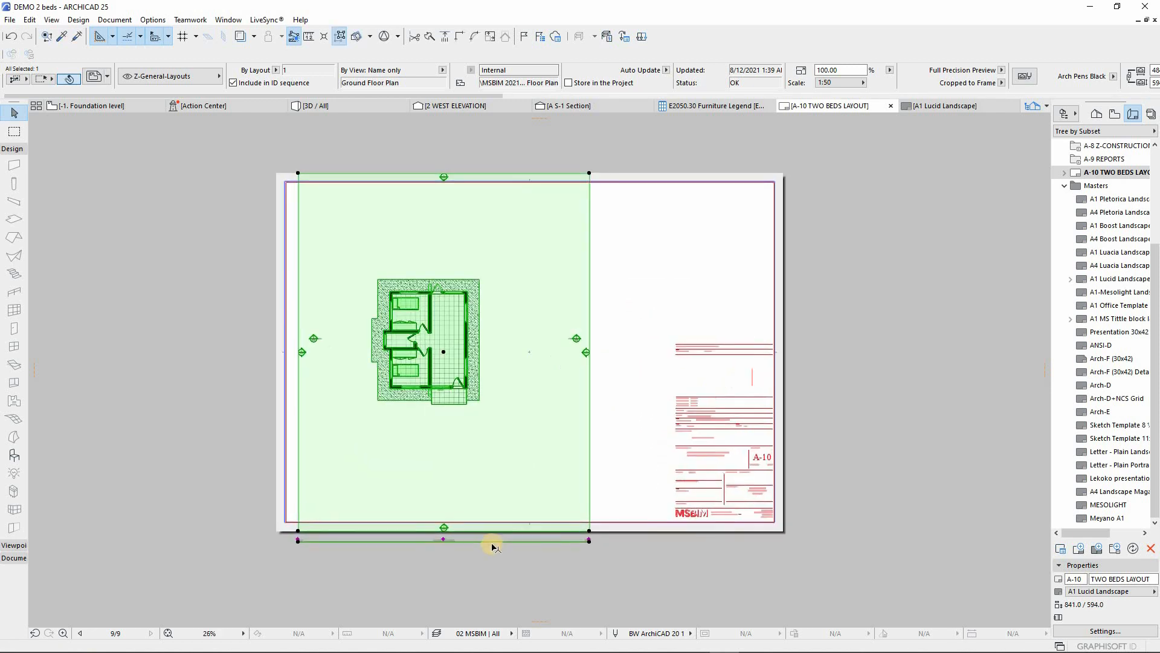
Crop the ground floor drawing's frame closer to the plan at the bottom edge and by about 145 mm at the top edge
{"action": "left_click", "coordinate": [492, 541]}
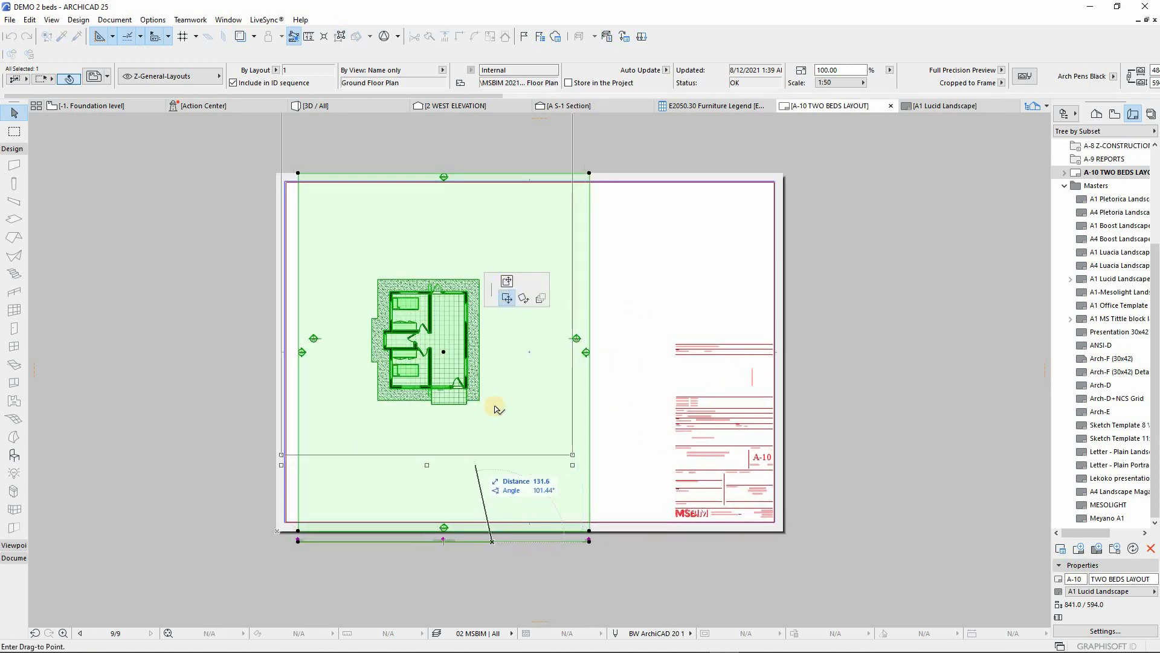
{"action": "key", "text": "Escape"}
{"action": "left_click", "coordinate": [515, 532]}
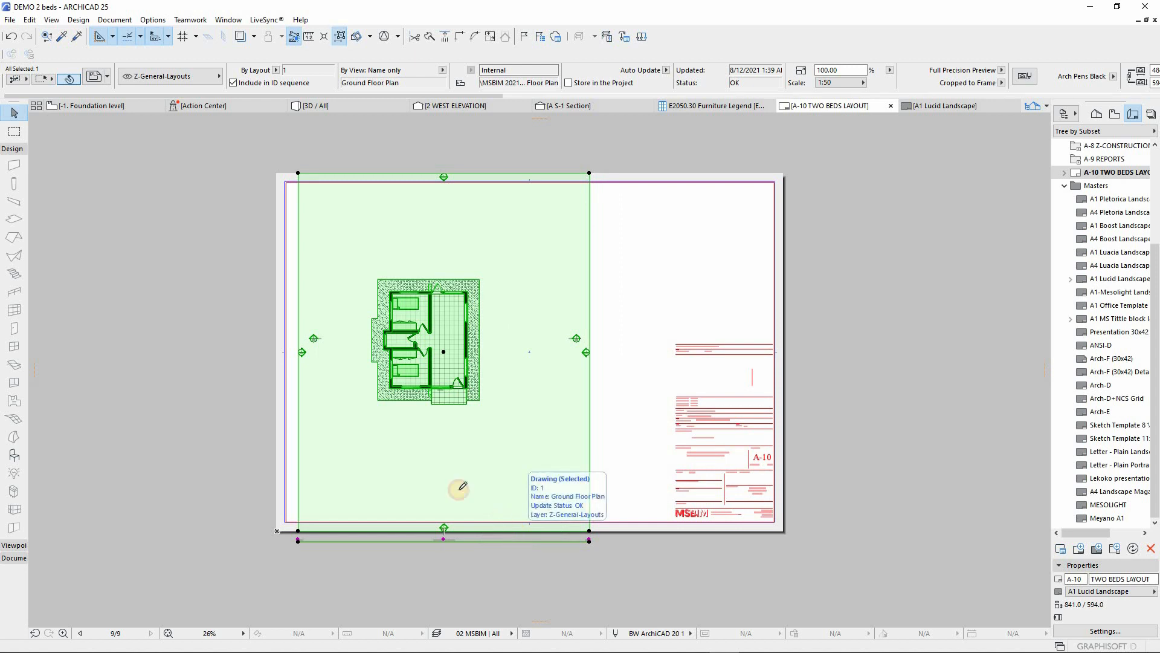
{"action": "left_click", "coordinate": [437, 418]}
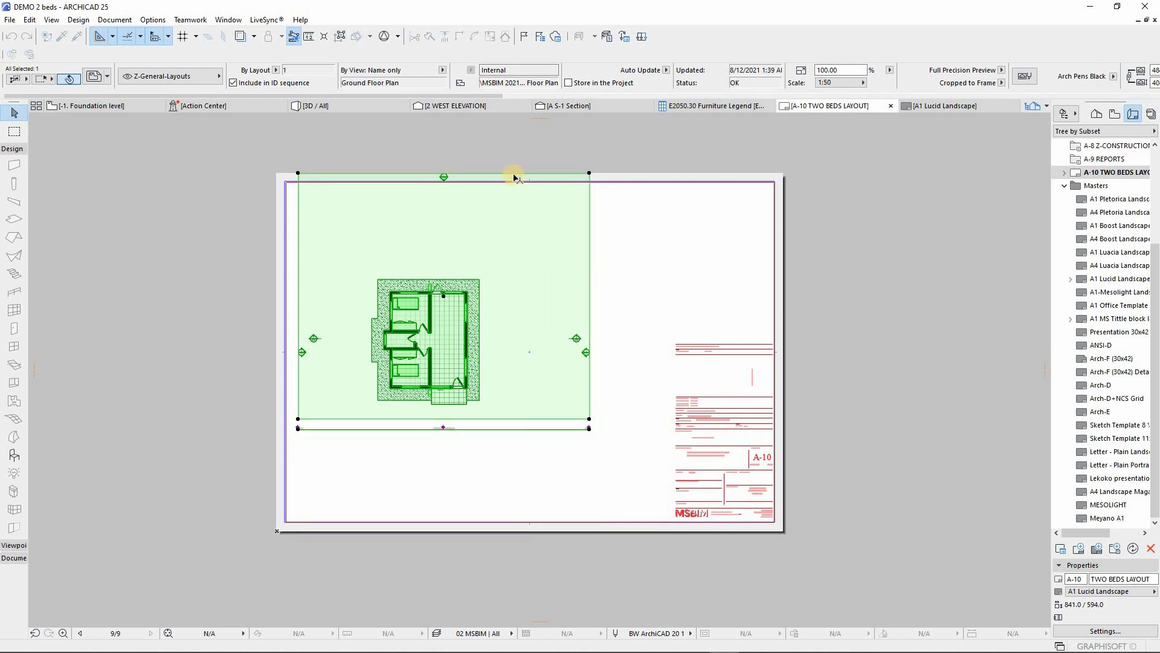
{"action": "left_click", "coordinate": [514, 174]}
{"action": "left_click", "coordinate": [462, 261]}
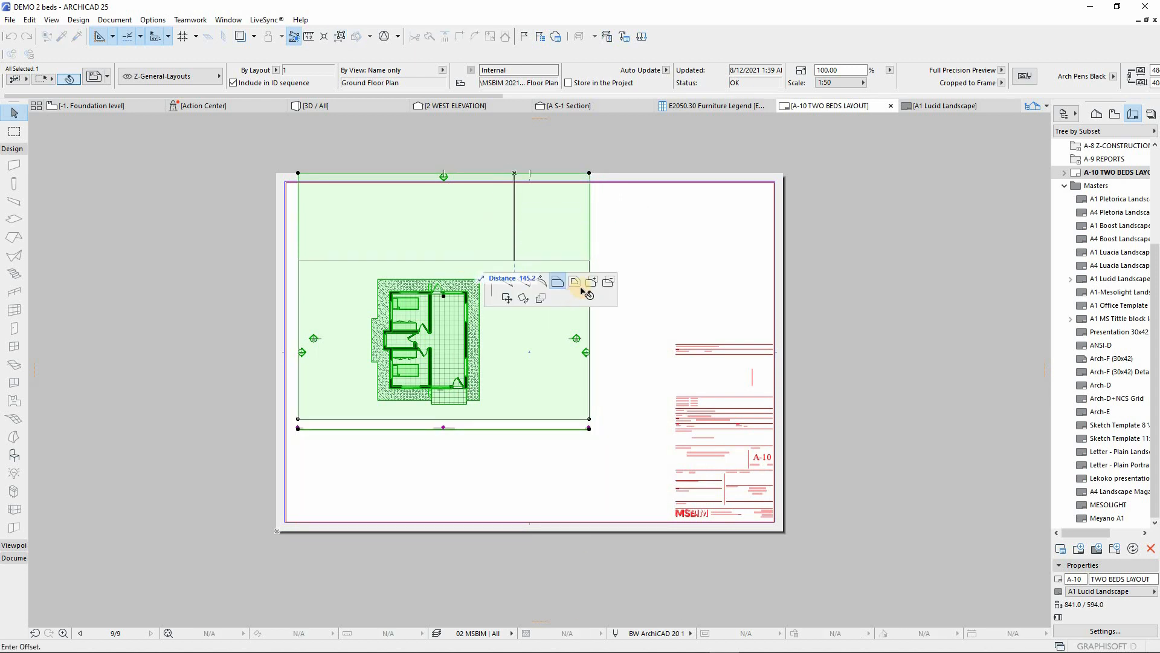
Crop the right and left edges of the ground floor drawing's frame closer to the plan
{"action": "left_click", "coordinate": [589, 270]}
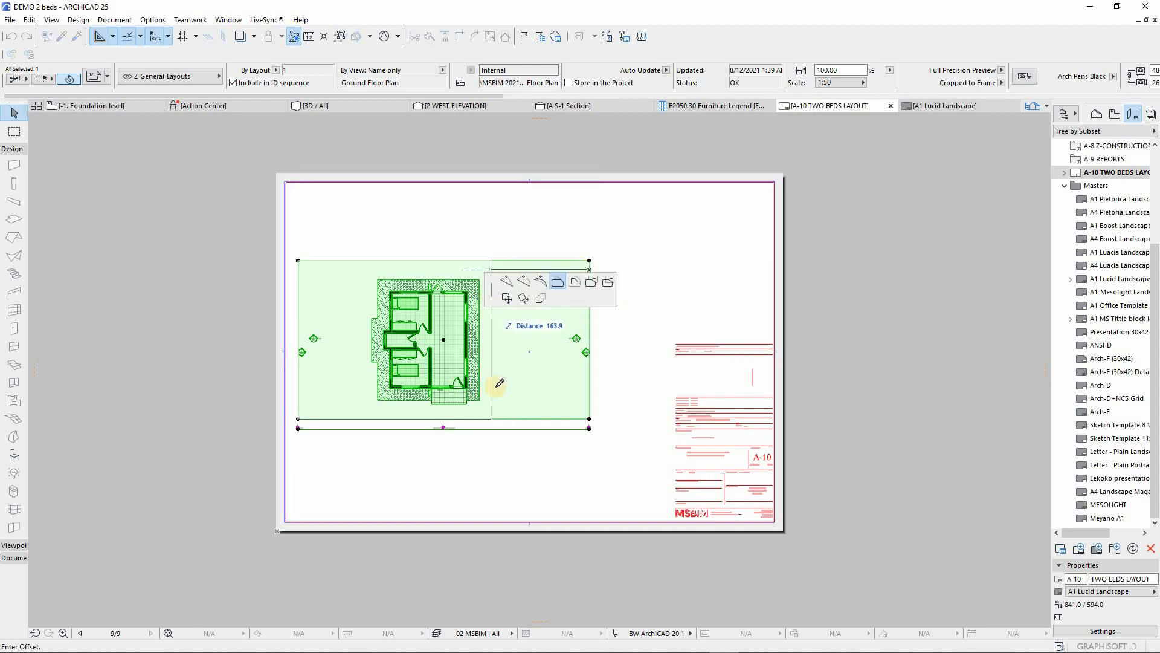
{"action": "left_click", "coordinate": [496, 307]}
{"action": "left_click", "coordinate": [298, 326]}
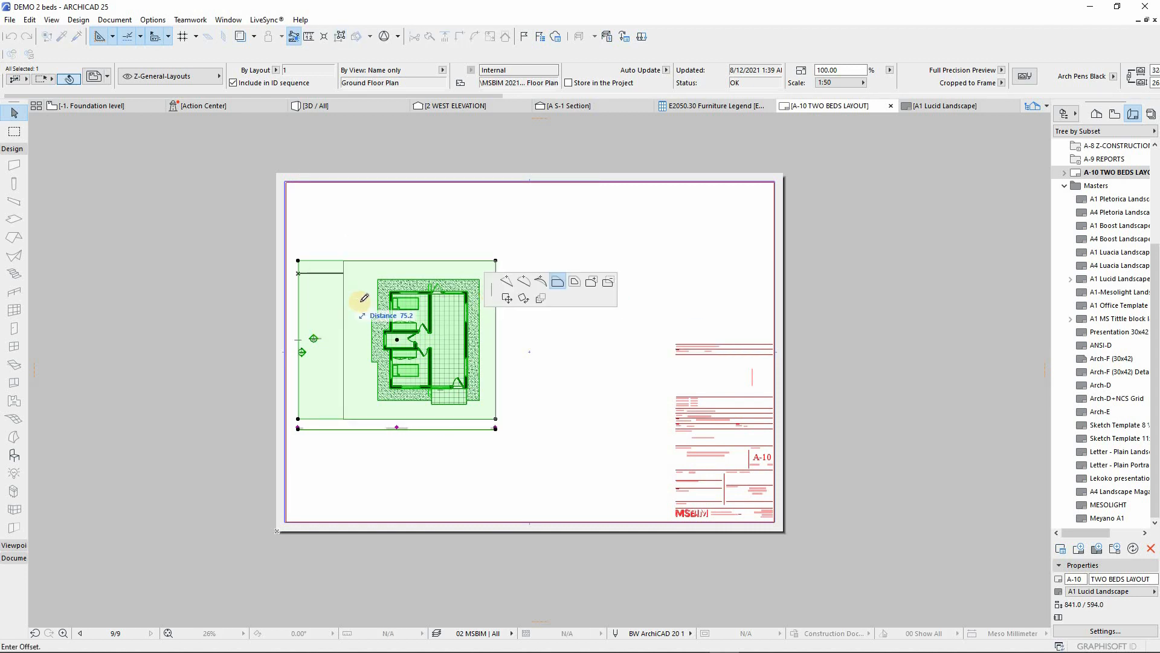
{"action": "left_click", "coordinate": [361, 338]}
Move the cropped ground floor drawing about 160 mm diagonally into the sheet's upper-left corner and deselect it
{"action": "left_click_drag", "start_coordinate": [442, 332], "coordinate": [377, 258]}
{"action": "left_click", "coordinate": [376, 259]}
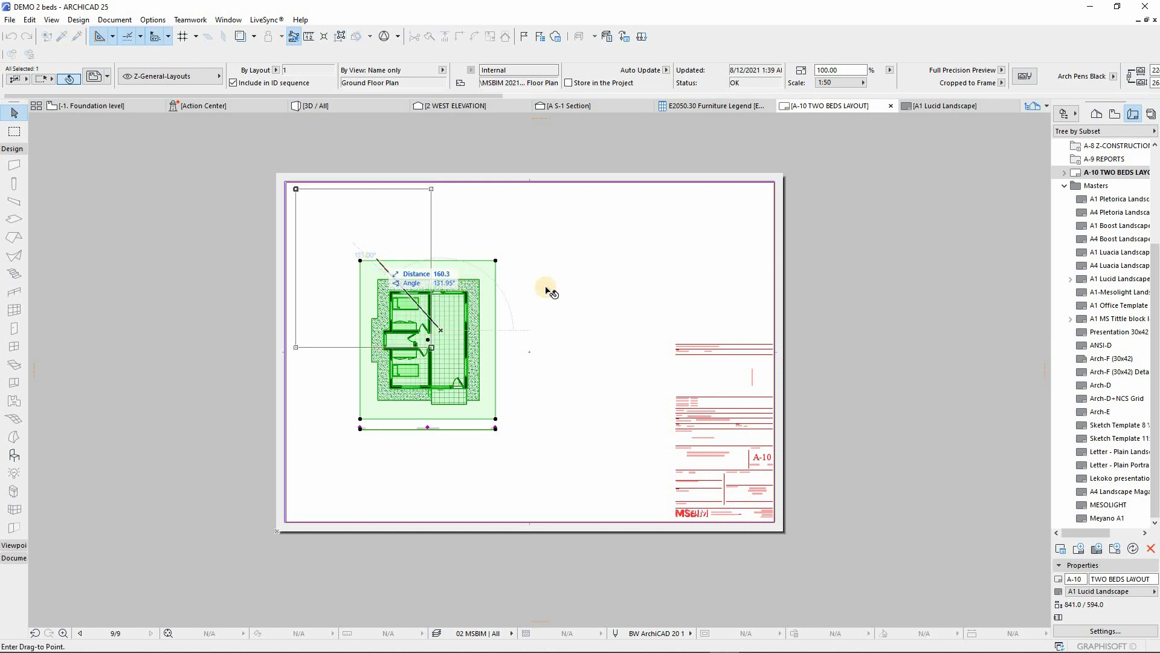
{"action": "left_click", "coordinate": [1026, 225]}
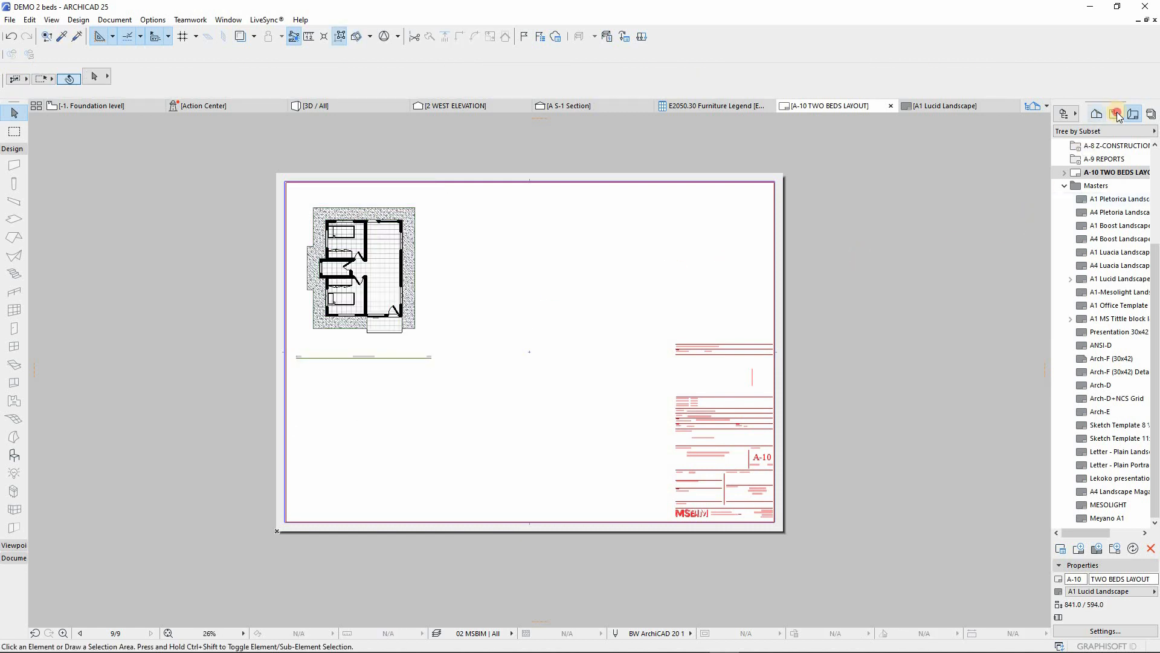
Place the 1. First Floor Plan view on the TWO BEDS LAYOUT sheet near its upper edge
{"action": "left_click", "coordinate": [1117, 115]}
{"action": "mouse_move", "coordinate": [1123, 223]}
{"action": "left_mouse_down"}
{"action": "mouse_move", "coordinate": [659, 216]}
{"action": "mouse_move", "coordinate": [542, 293]}
{"action": "mouse_move", "coordinate": [552, 266]}
{"action": "mouse_move", "coordinate": [494, 313]}
{"action": "mouse_move", "coordinate": [576, 294]}
{"action": "mouse_move", "coordinate": [580, 251]}
{"action": "left_mouse_up"}
{"action": "scroll", "coordinate": [576, 294], "scroll_direction": "down", "scroll_amount": 3}
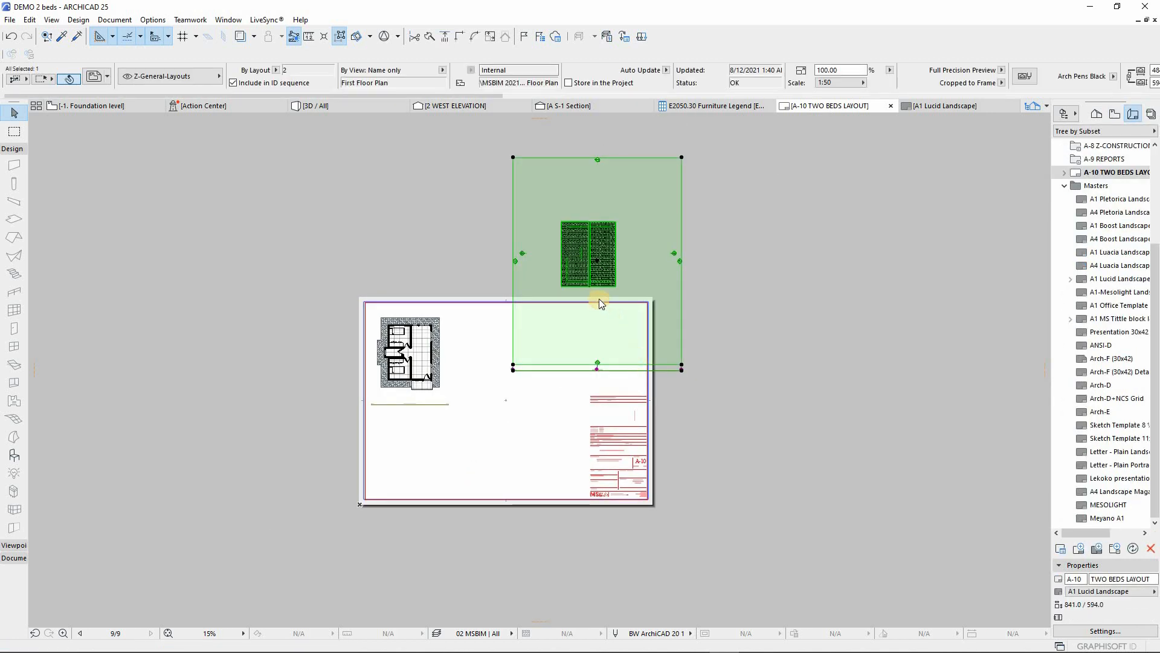
Crop all four edges of the first floor drawing's frame closer to the roof, bringing the bottom edge in by about 185 mm
{"action": "left_click", "coordinate": [637, 364]}
{"action": "left_click", "coordinate": [655, 300]}
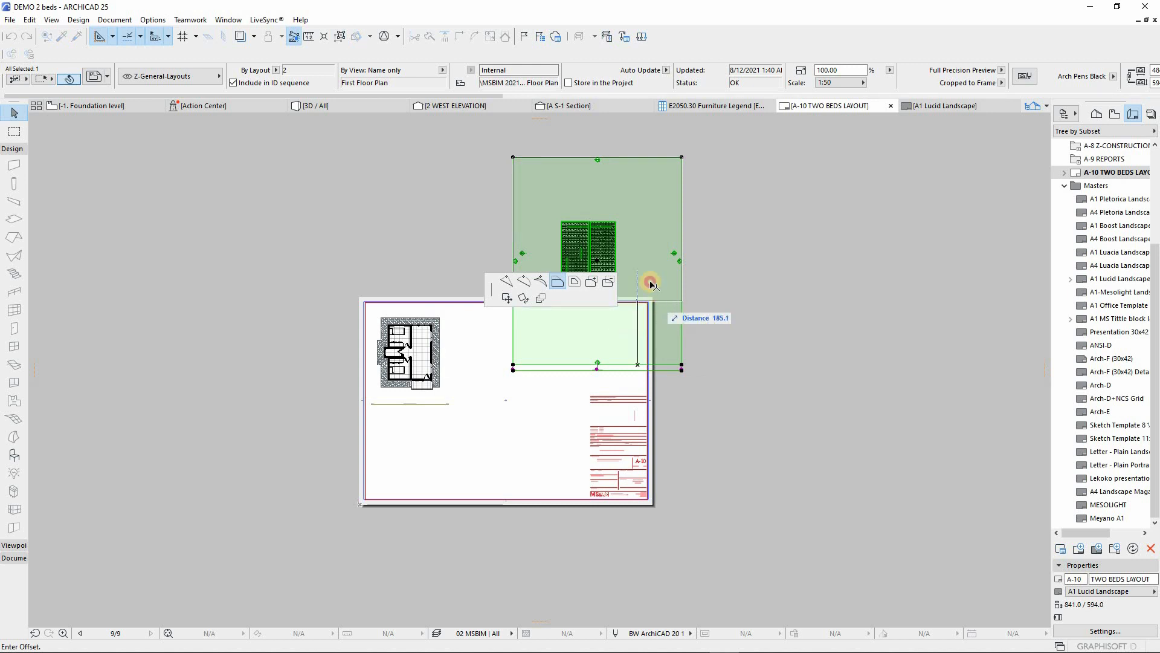
{"action": "left_click", "coordinate": [633, 214]}
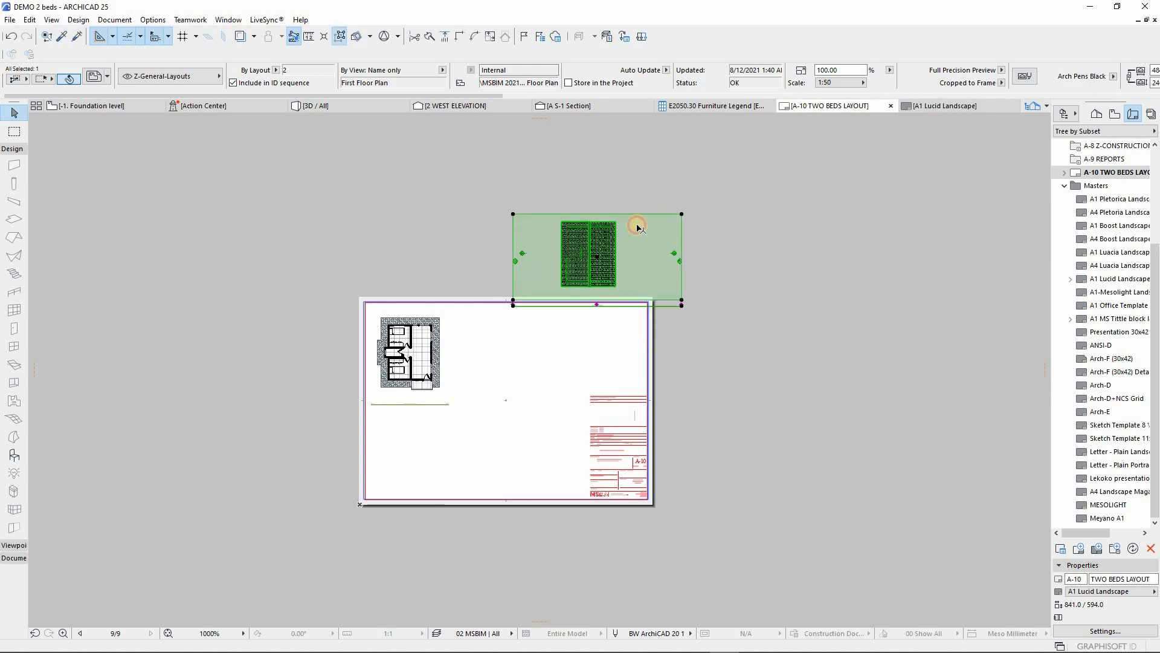
{"action": "left_click", "coordinate": [682, 266]}
{"action": "left_click", "coordinate": [629, 254]}
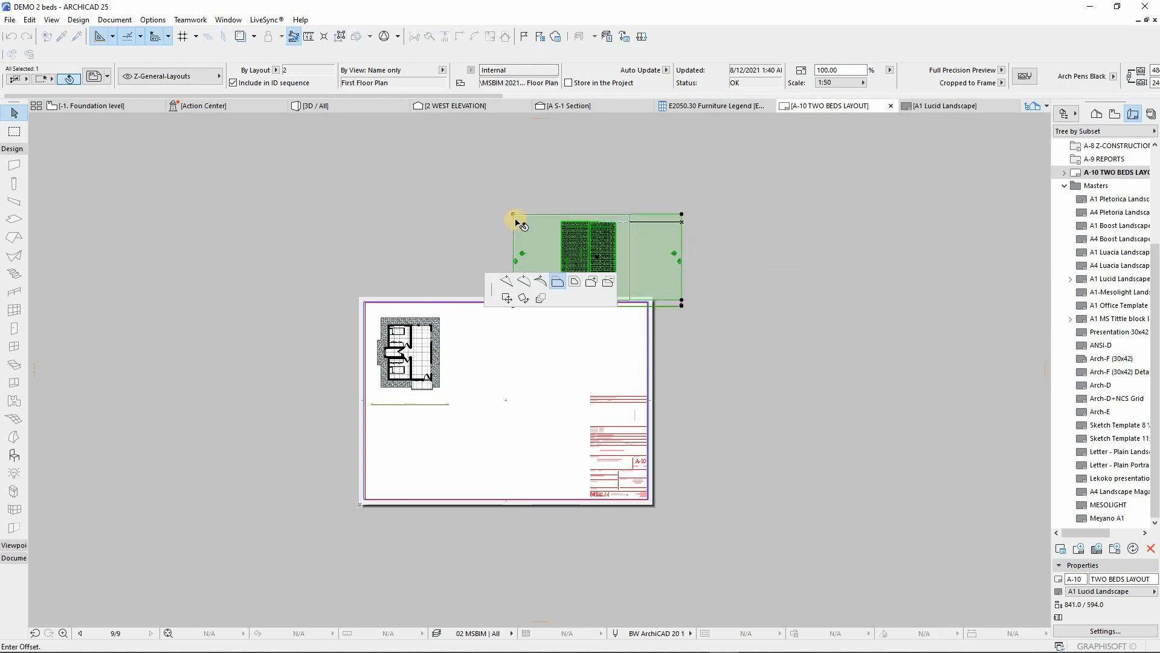
{"action": "left_click", "coordinate": [550, 222]}
Move the cropped first floor drawing onto the sheet beside the ground floor plan
{"action": "left_click_drag", "start_coordinate": [605, 238], "coordinate": [502, 348]}
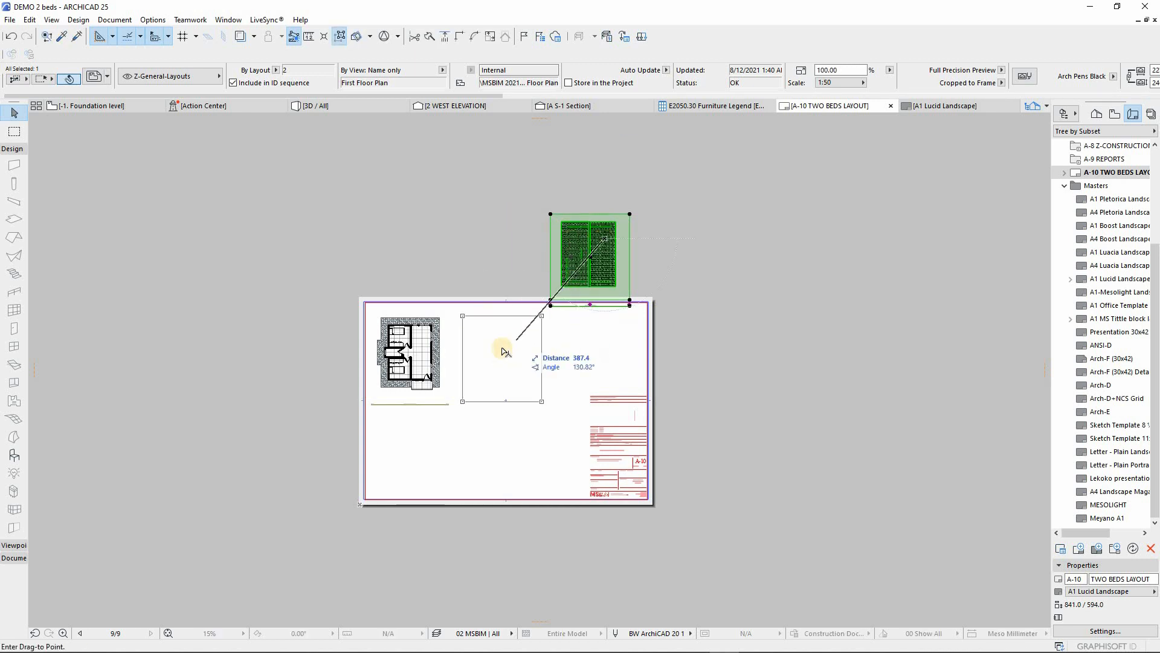
{"action": "scroll", "coordinate": [502, 348], "scroll_direction": "up", "scroll_amount": 3}
{"action": "left_click", "coordinate": [524, 328]}
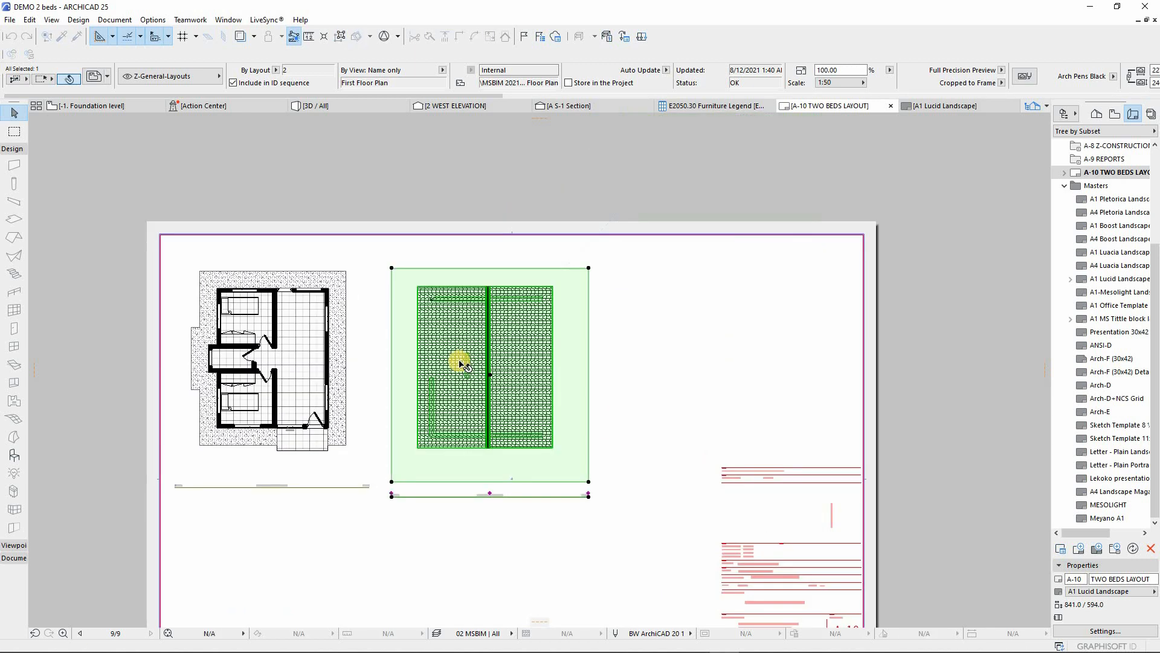
{"action": "scroll", "coordinate": [542, 578], "scroll_direction": "up", "scroll_amount": 4}
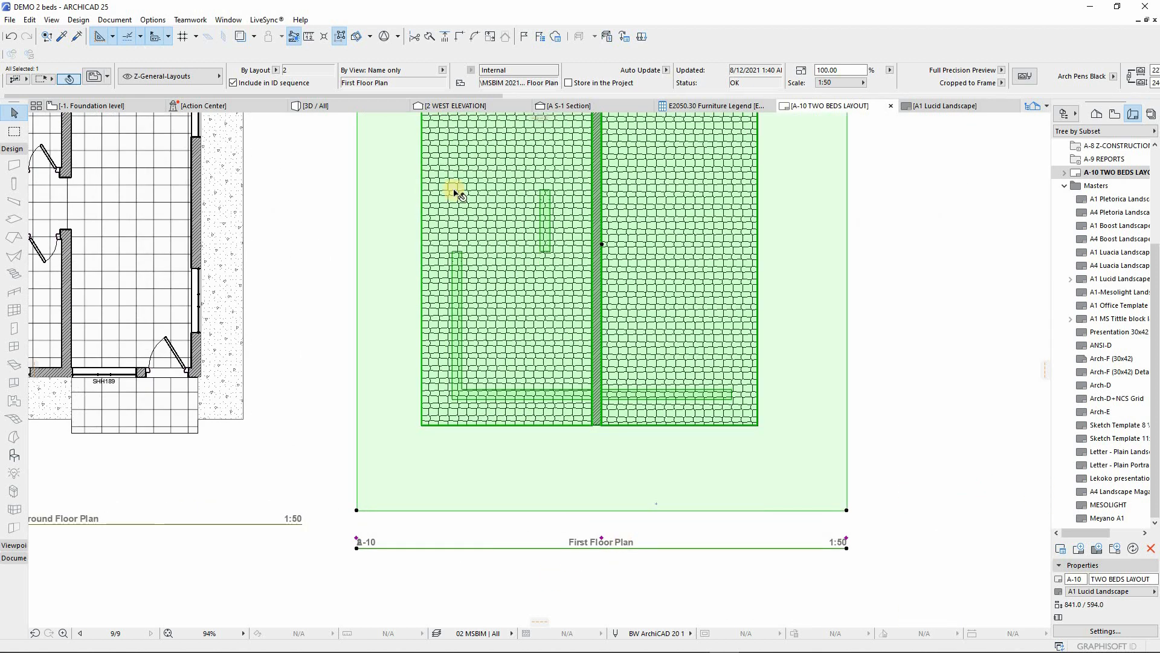
Set the first floor drawing's ID source to By View ID after trying the Custom option
{"action": "left_click", "coordinate": [276, 71]}
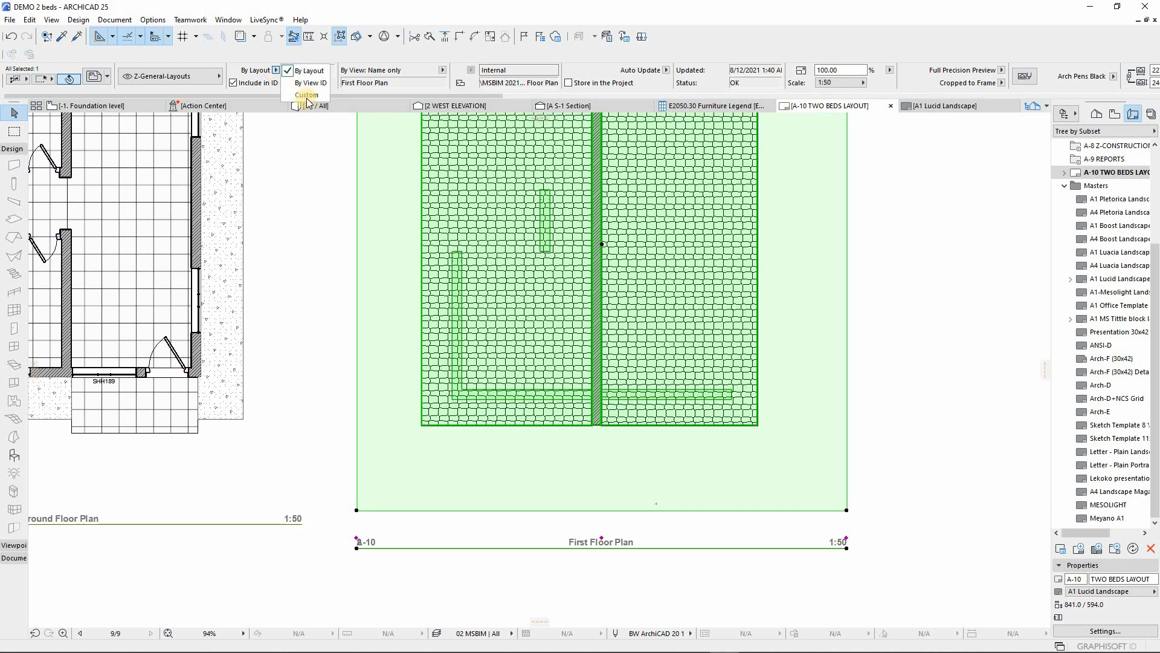
{"action": "key", "text": "Return"}
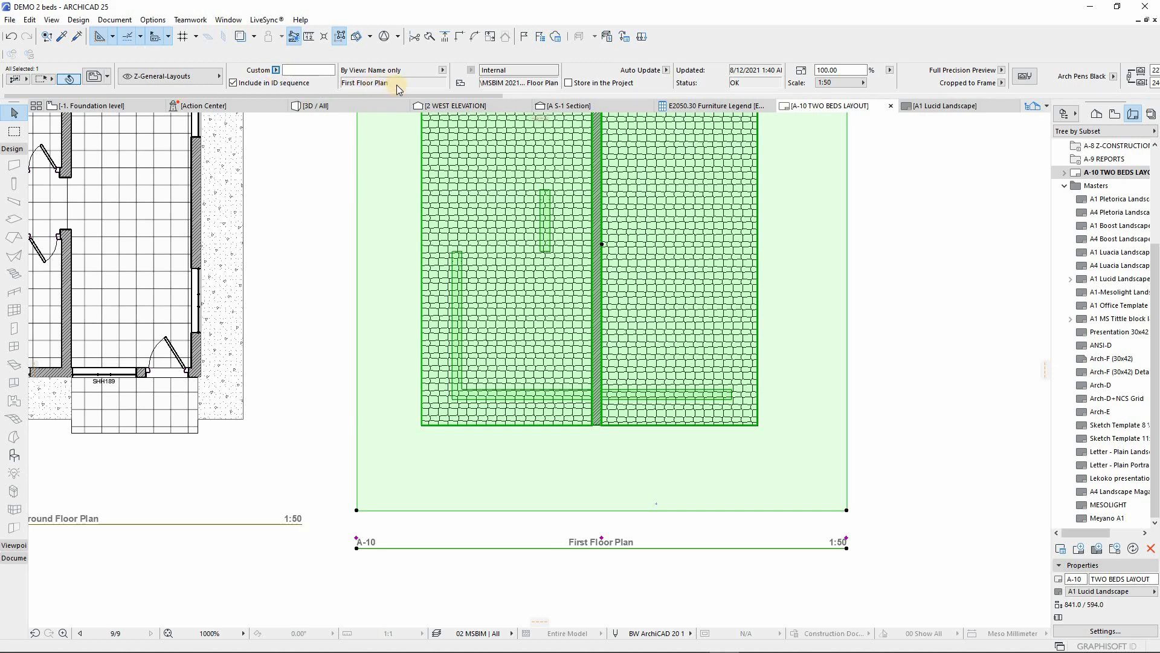
{"action": "left_click", "coordinate": [276, 71]}
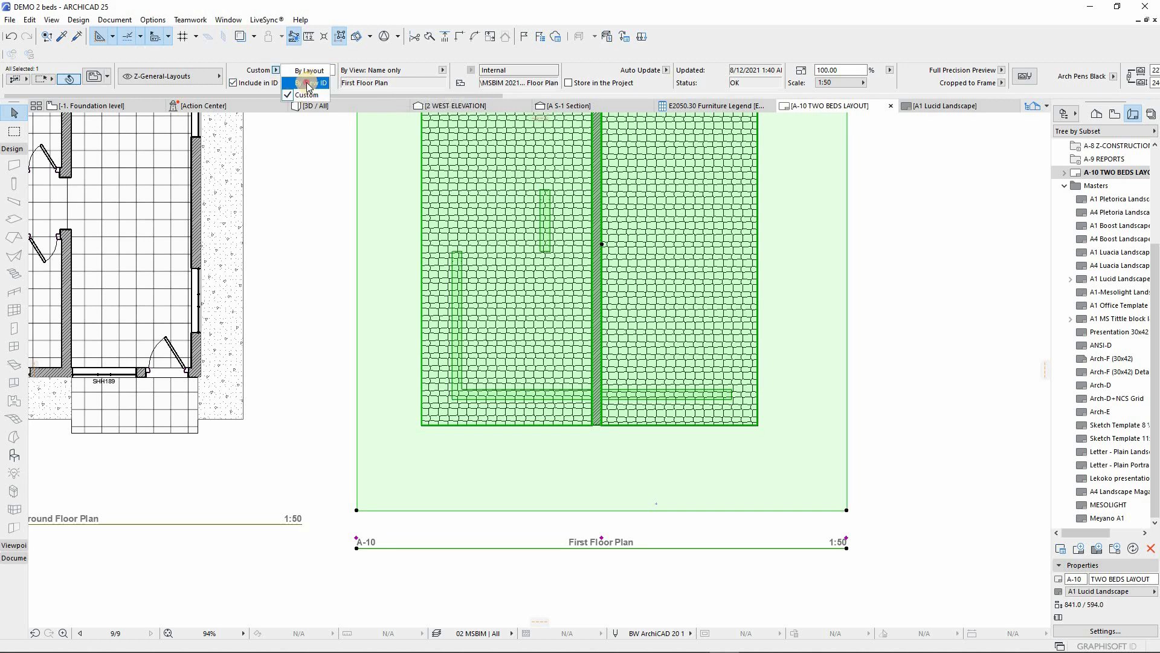
{"action": "left_click", "coordinate": [311, 81]}
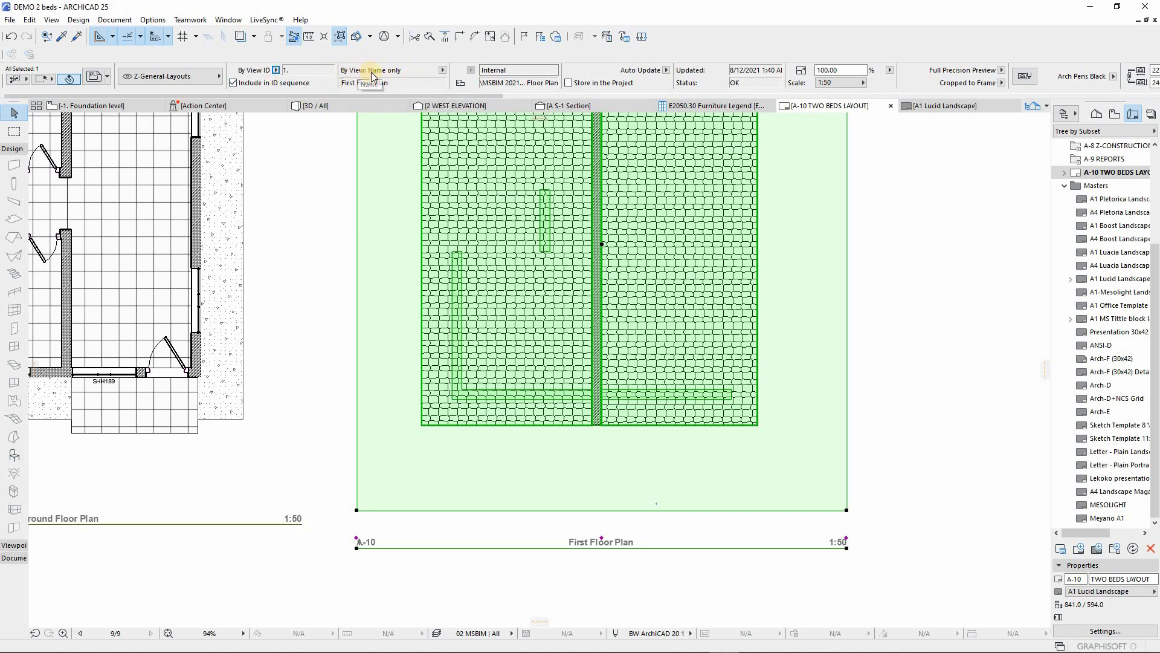
Switch the first floor drawing's name source to Custom and back to By View: Name only
{"action": "left_click", "coordinate": [442, 70]}
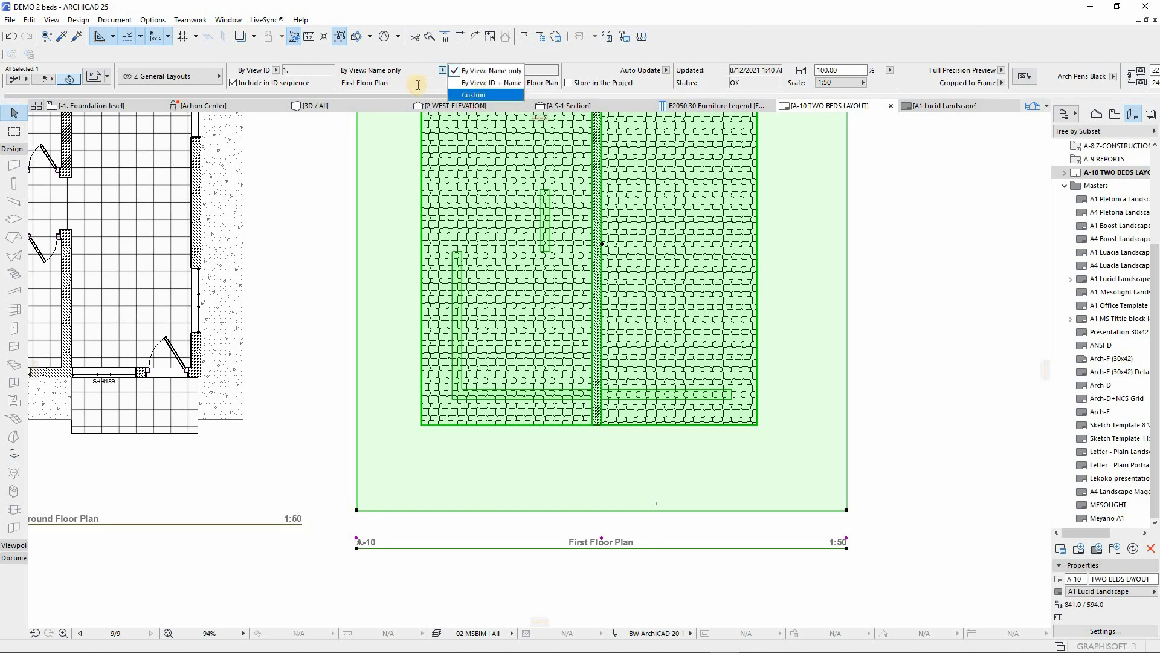
{"action": "left_click", "coordinate": [480, 96]}
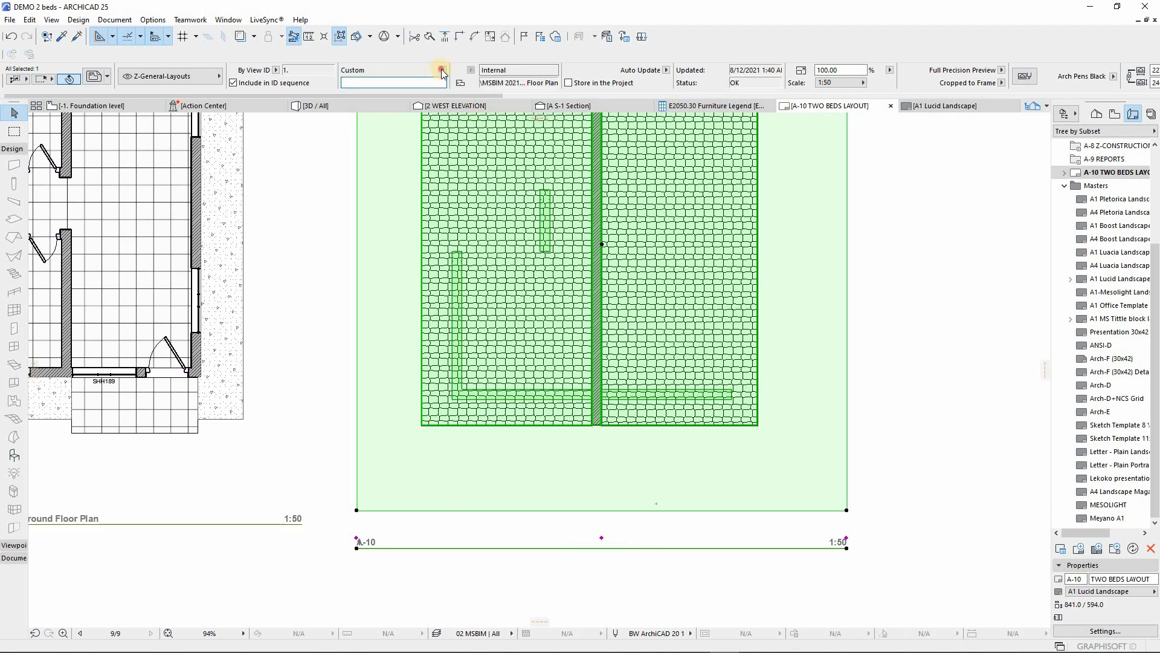
{"action": "left_click", "coordinate": [443, 70]}
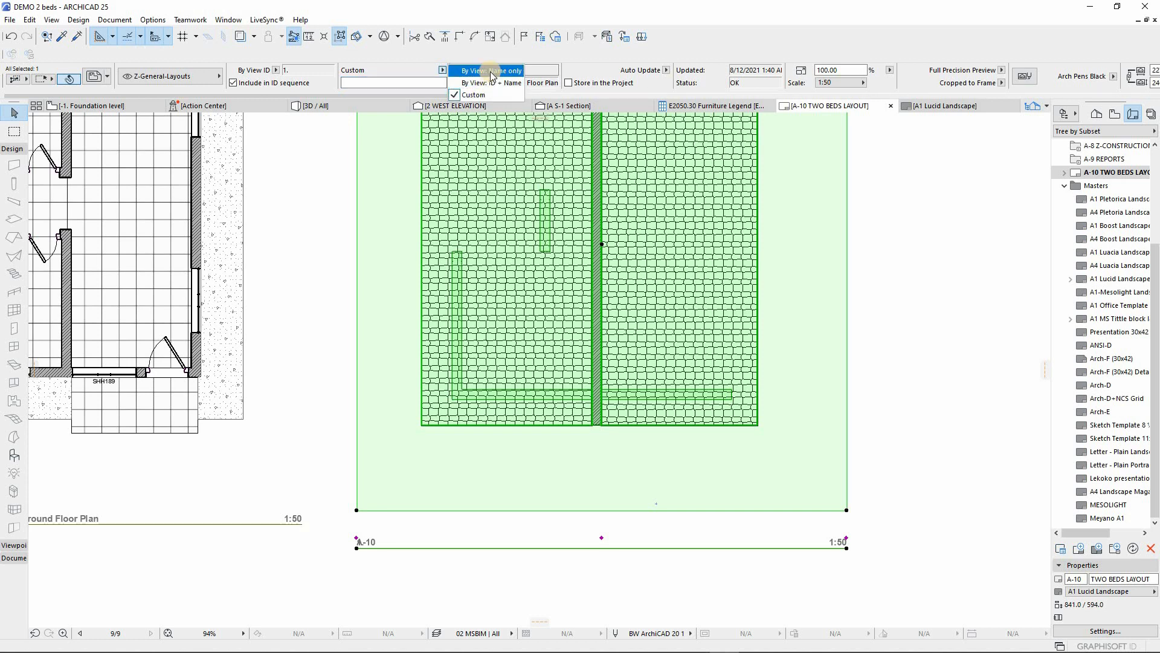
{"action": "left_click", "coordinate": [487, 71]}
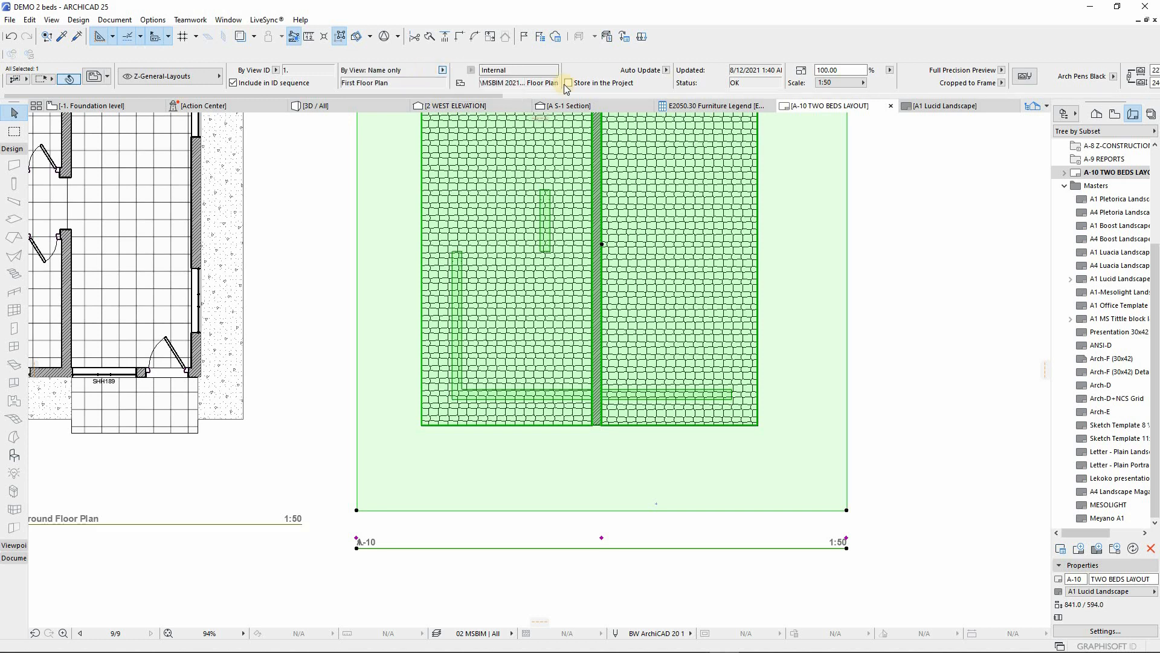
Rename the project's 1. First floor level story to Roof Plan
{"action": "left_click", "coordinate": [1115, 114]}
{"action": "left_click", "coordinate": [1097, 113]}
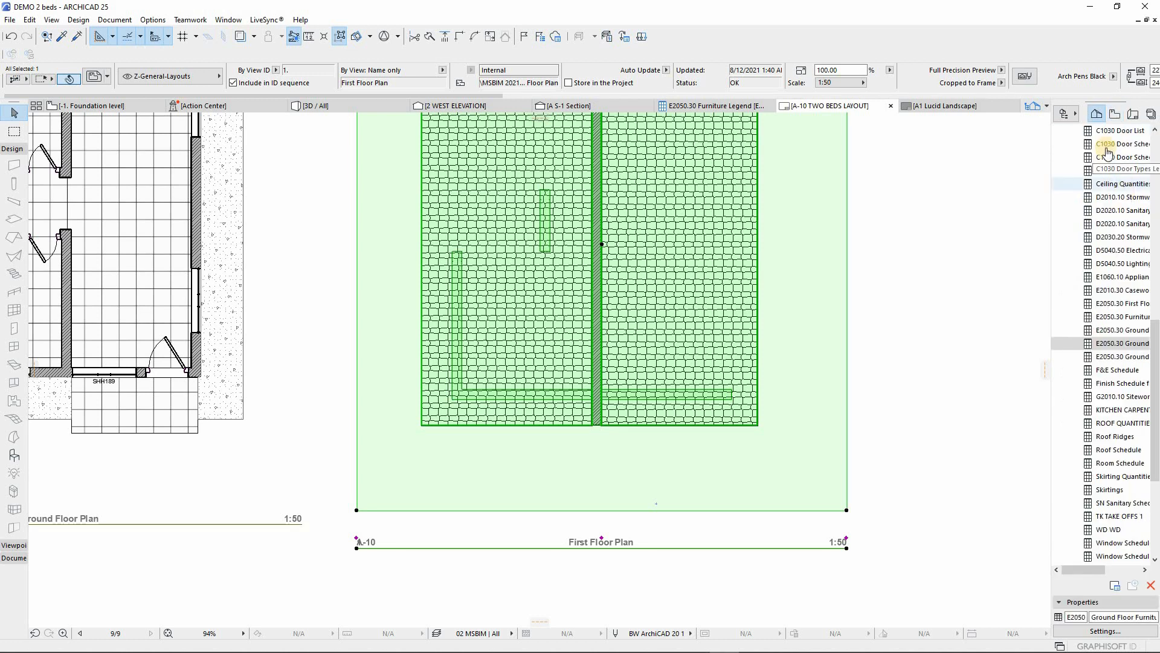
{"action": "scroll", "coordinate": [1058, 314], "scroll_direction": "up", "scroll_amount": 3}
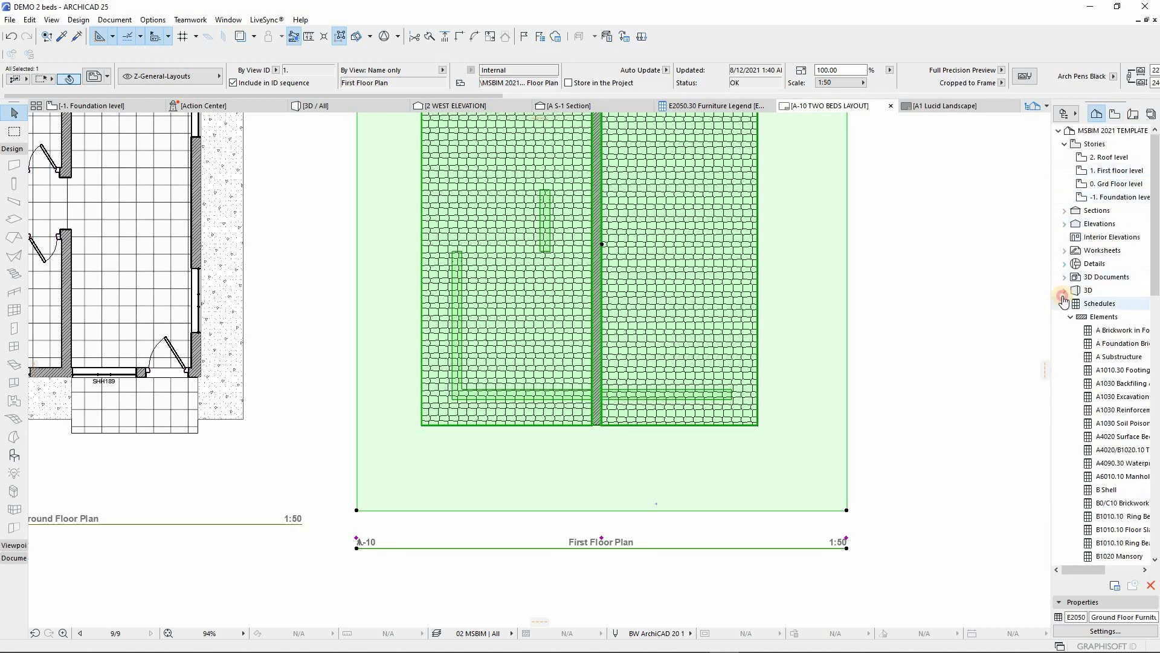
{"action": "left_click", "coordinate": [1065, 209]}
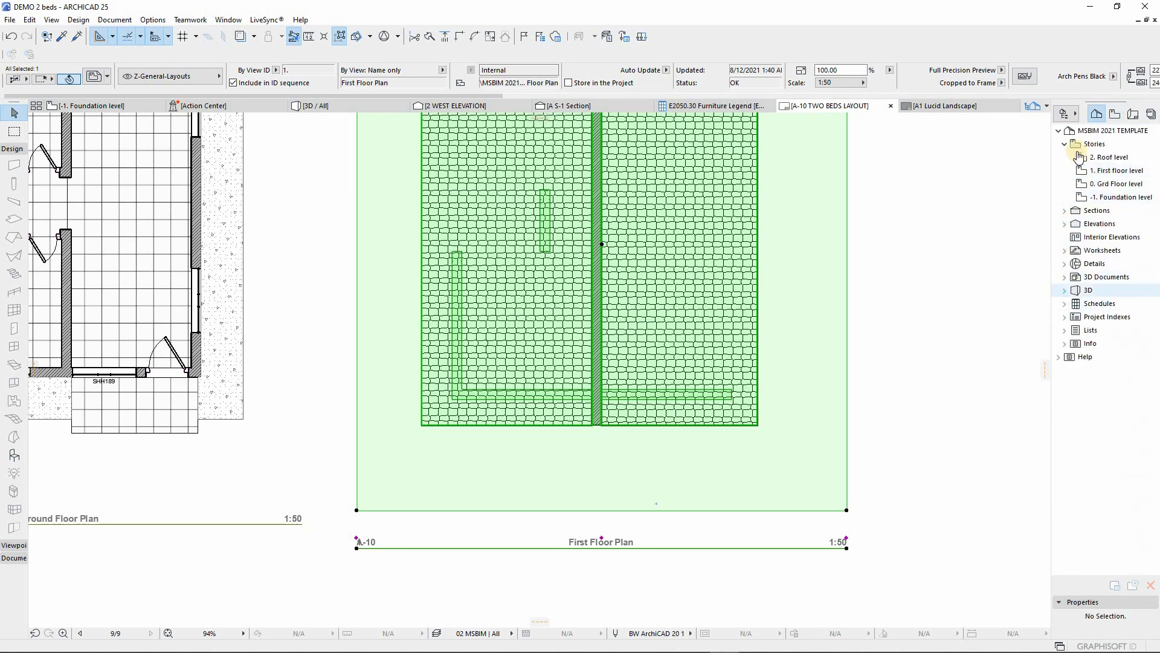
{"action": "left_click", "coordinate": [1111, 171]}
{"action": "right_click", "coordinate": [1112, 174]}
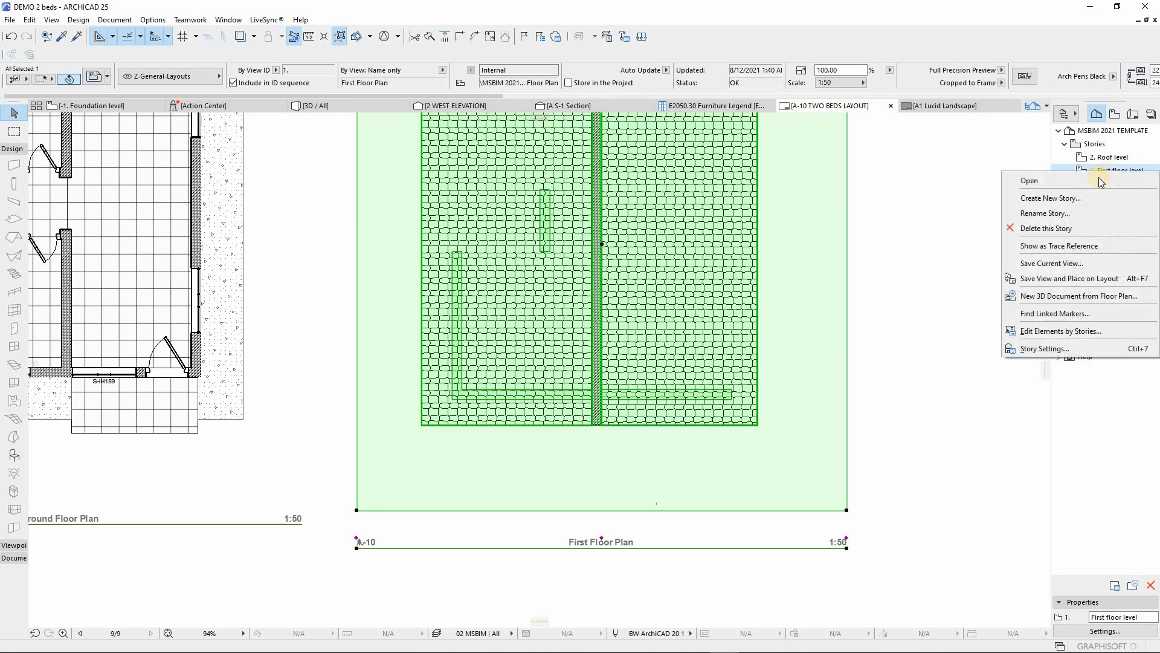
{"action": "left_click", "coordinate": [1043, 213]}
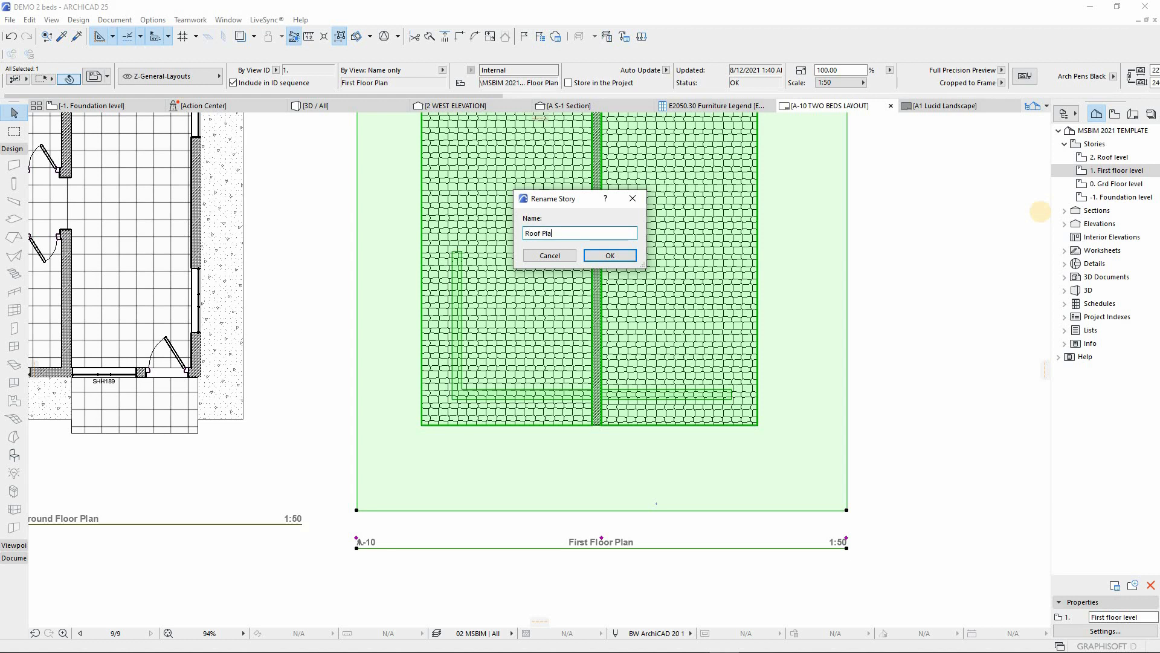
{"action": "key", "text": "Return"}
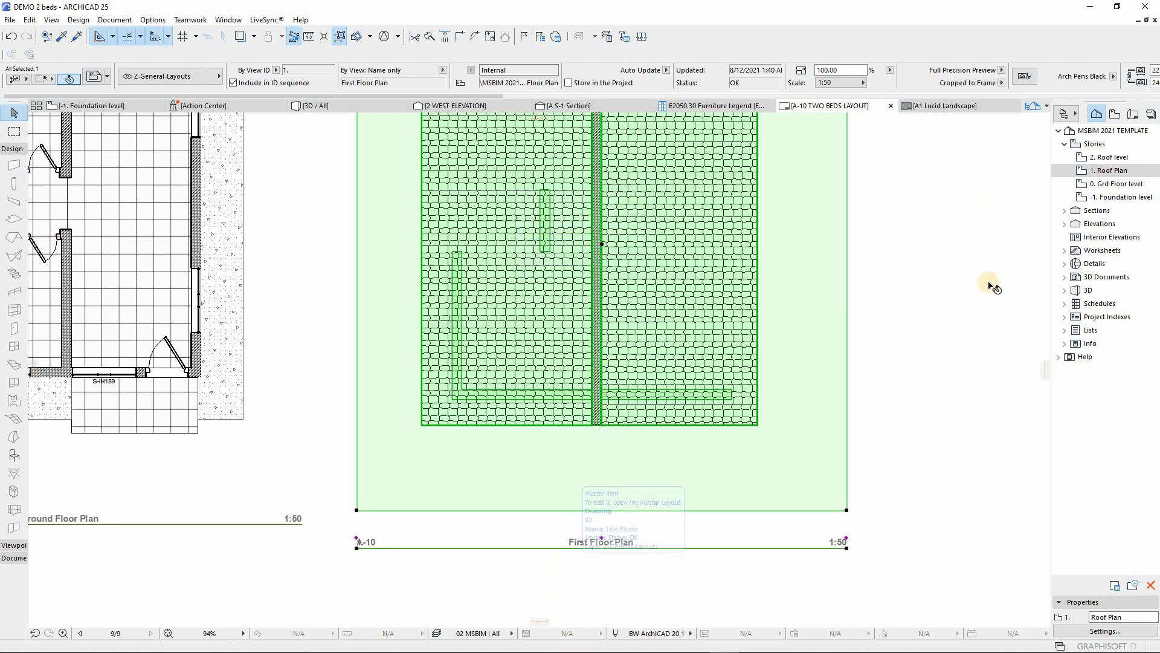
Enter Roof Plan as the ID of the saved 1. First Floor Plan view
{"action": "left_click", "coordinate": [1114, 115]}
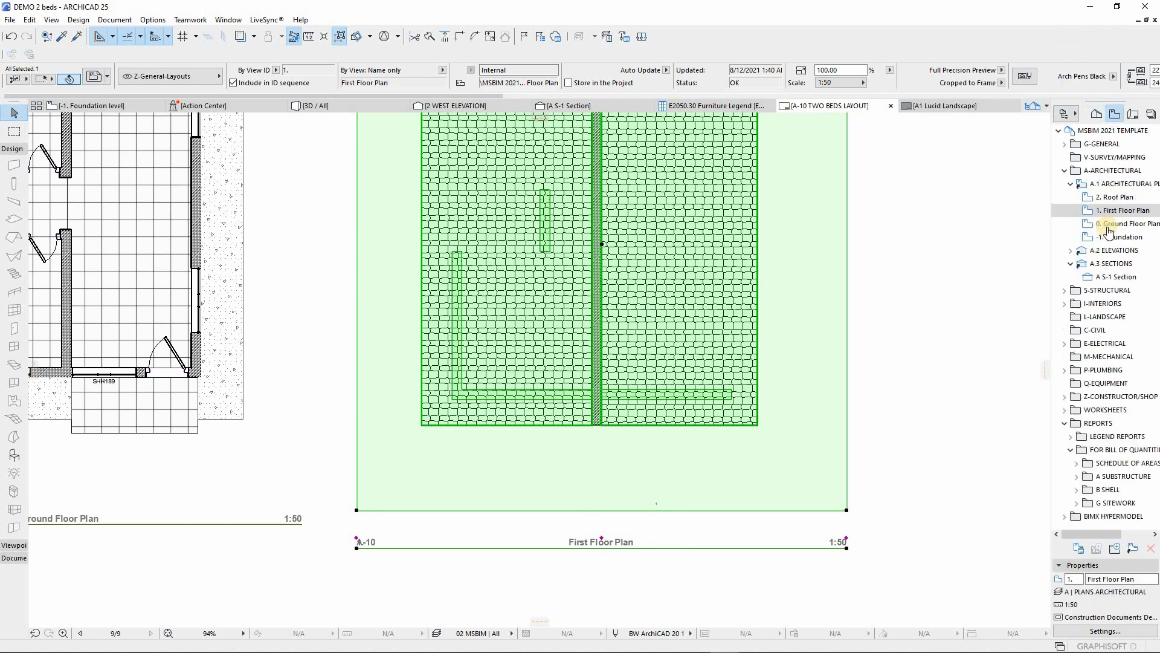
{"action": "right_click", "coordinate": [1120, 210]}
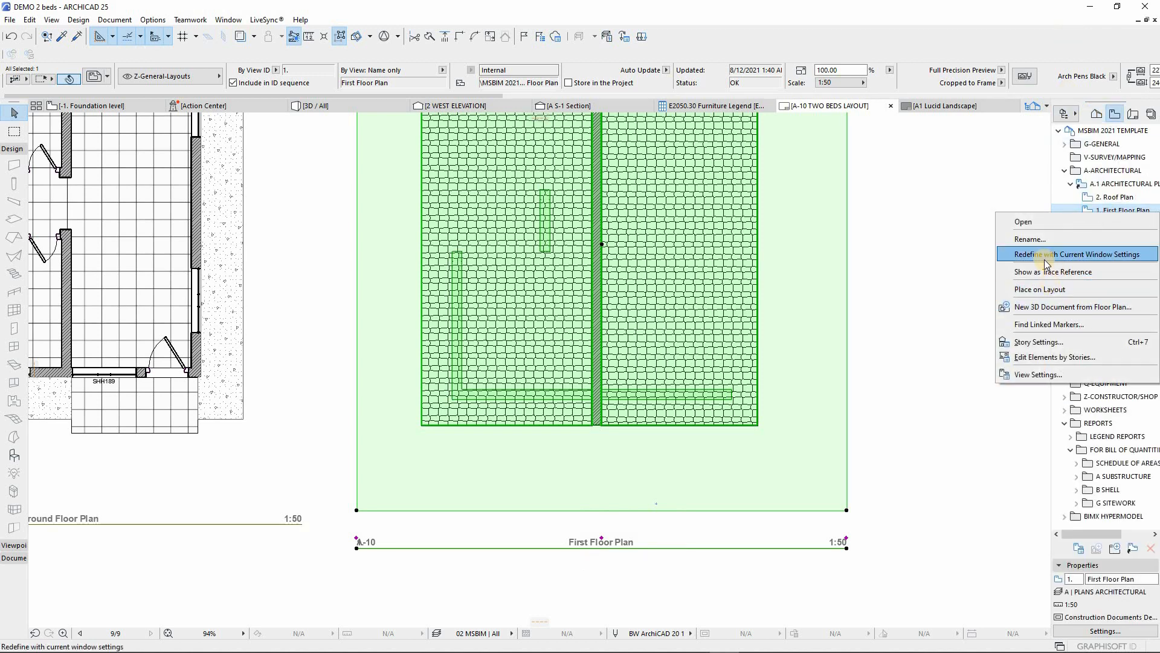
{"action": "left_click", "coordinate": [1030, 240]}
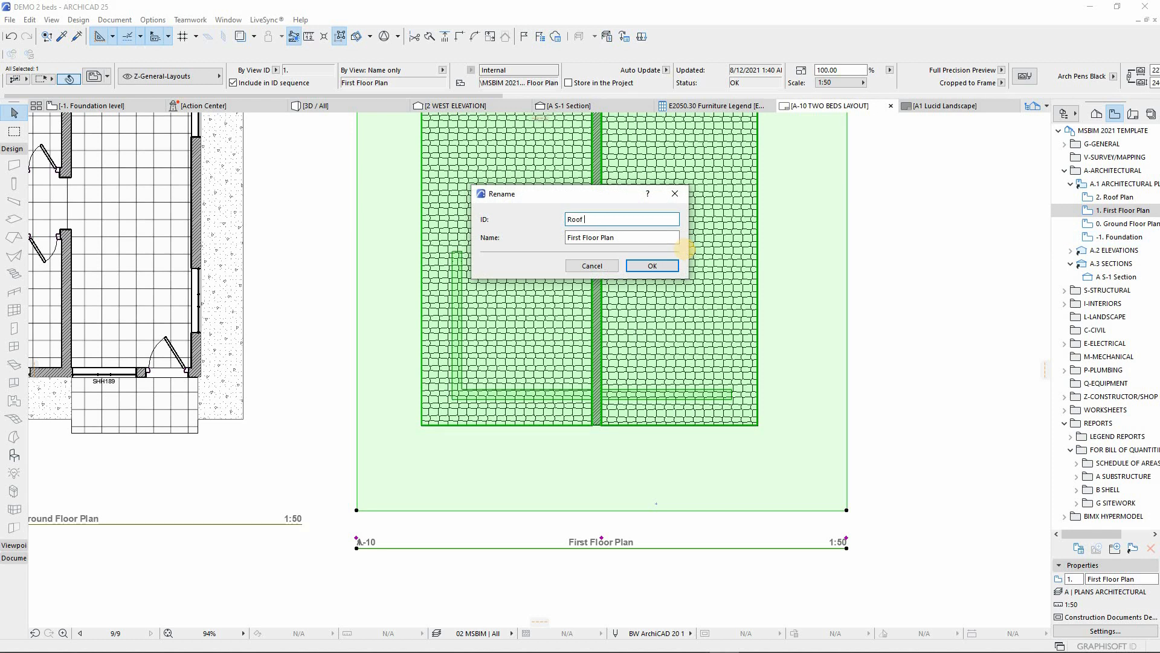
{"action": "key", "text": "Return"}
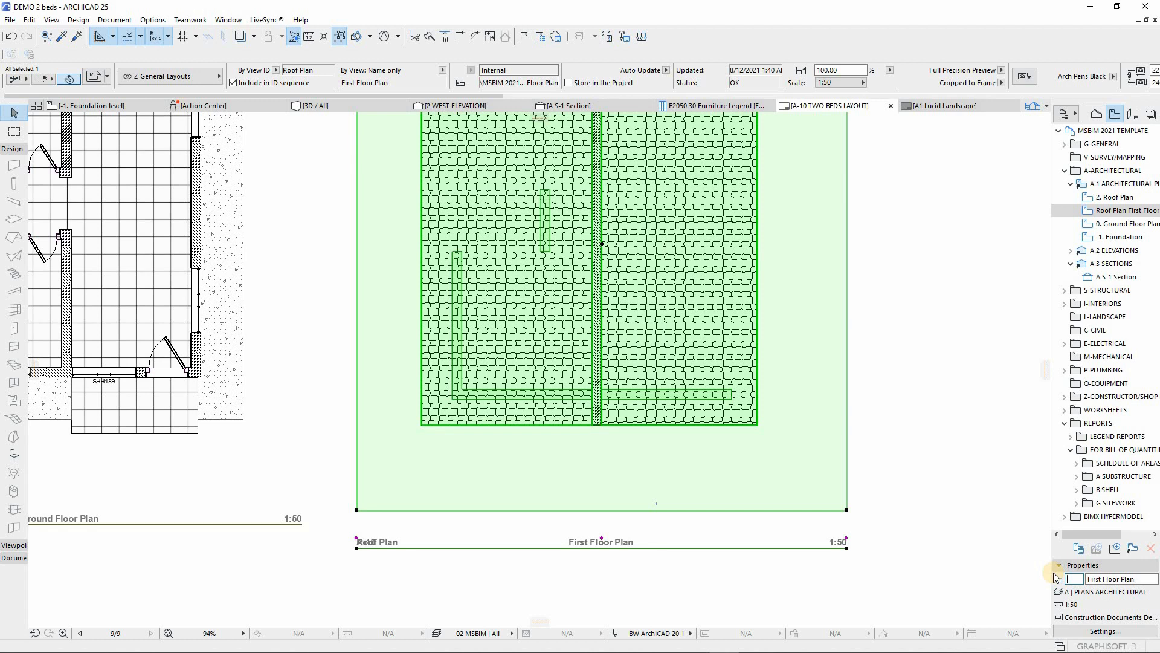
Set the First Floor Plan view's ID to 02 and its name to Roof Plan, and deselect the drawing on the sheet
{"action": "key", "text": "Return"}
{"action": "type", "text": "01"}
{"action": "key", "text": "Return"}
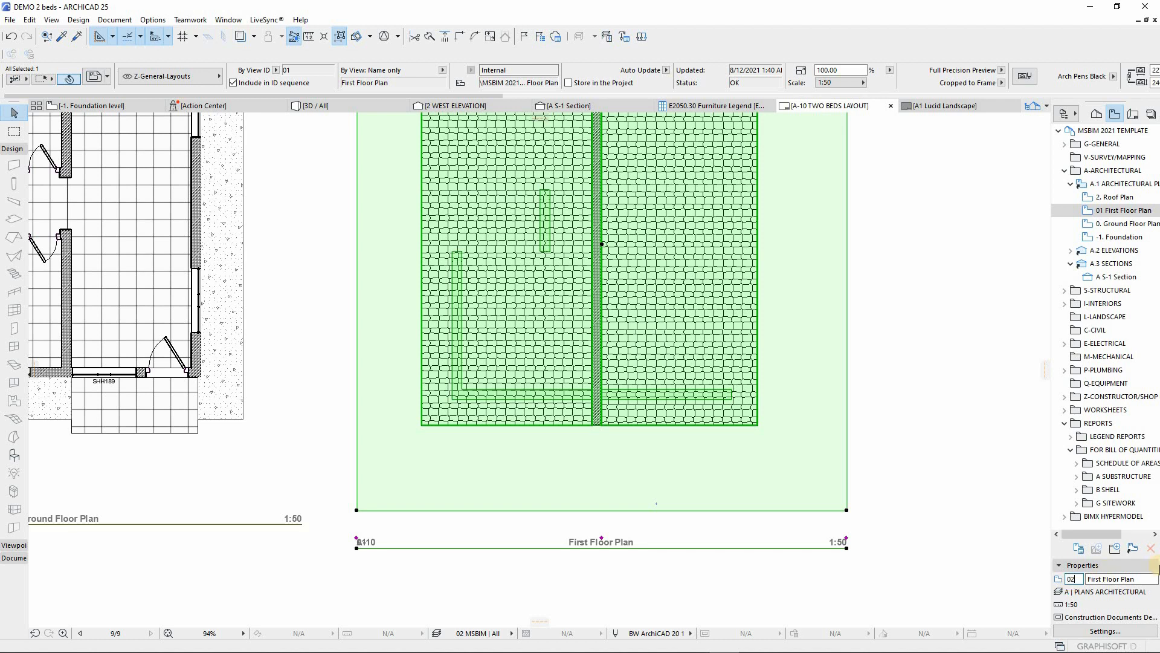
{"action": "left_click", "coordinate": [1148, 577]}
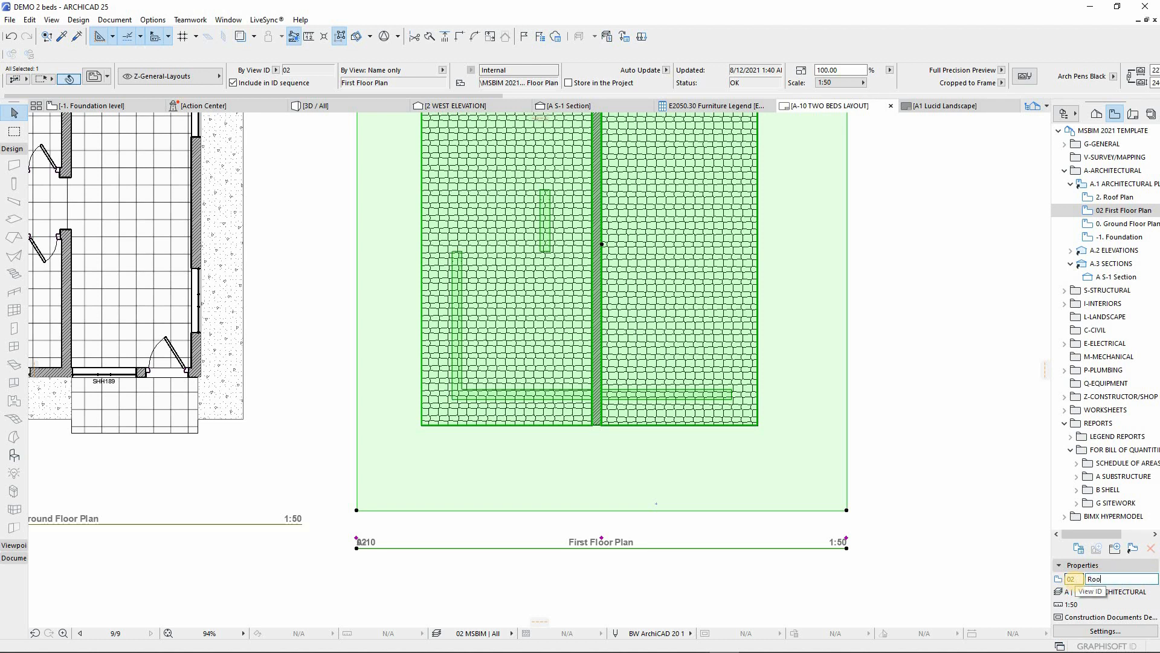
{"action": "type", "text": "Roof Plan"}
{"action": "key", "text": "Return"}
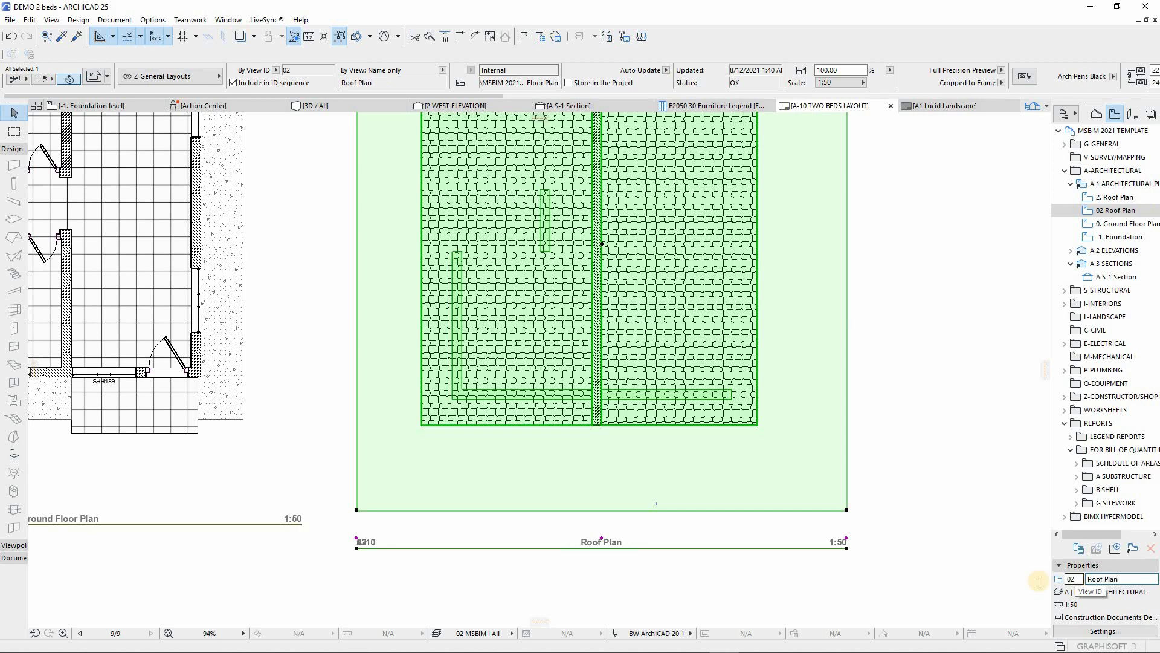
{"action": "scroll", "coordinate": [741, 512], "scroll_direction": "down", "scroll_amount": 3}
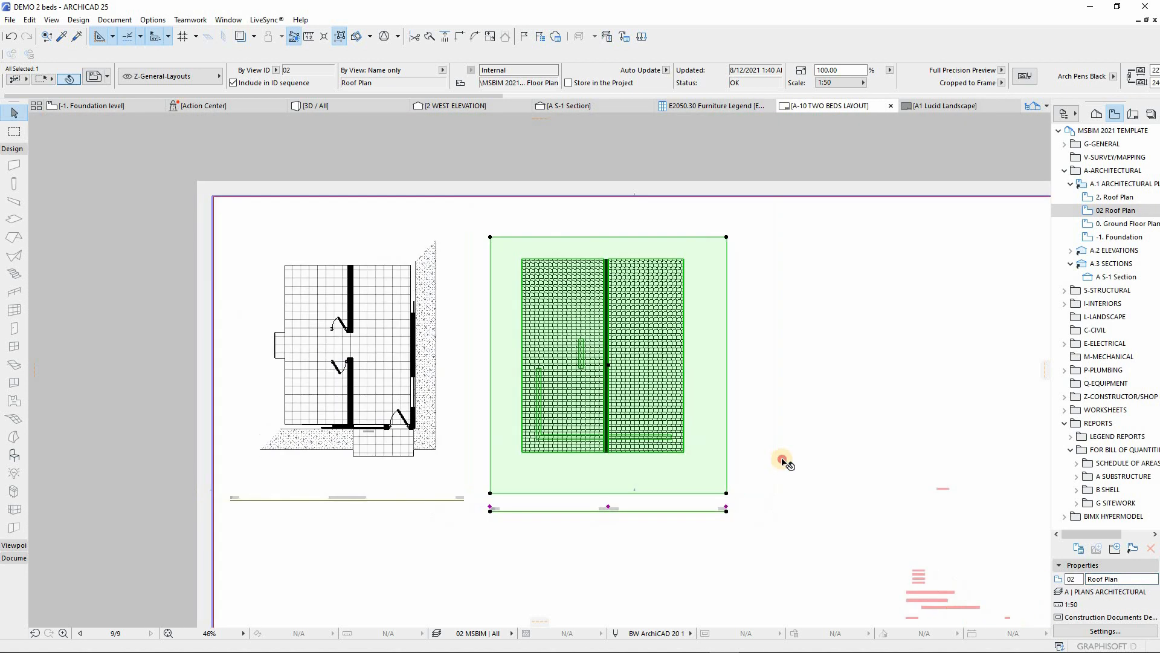
{"action": "left_click", "coordinate": [476, 413]}
Select all four views in the A.2 ELEVATIONS folder and place them together on the TWO BEDS LAYOUT sheet
{"action": "scroll", "coordinate": [497, 431], "scroll_direction": "down", "scroll_amount": 1}
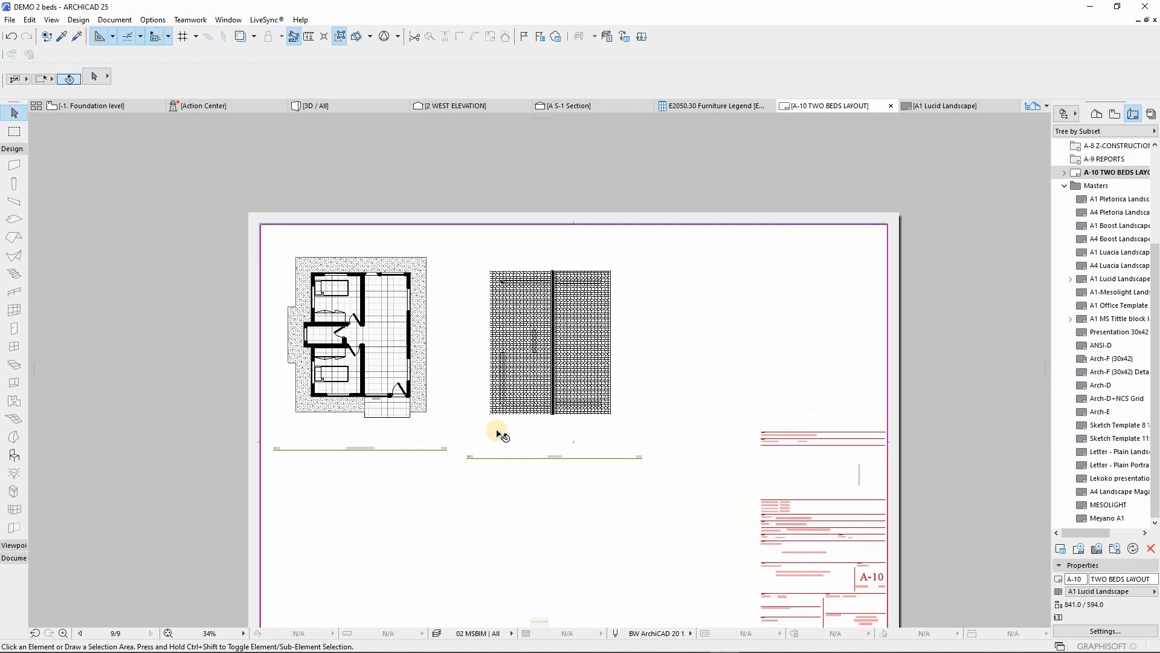
{"action": "scroll", "coordinate": [562, 329], "scroll_direction": "down", "scroll_amount": 1}
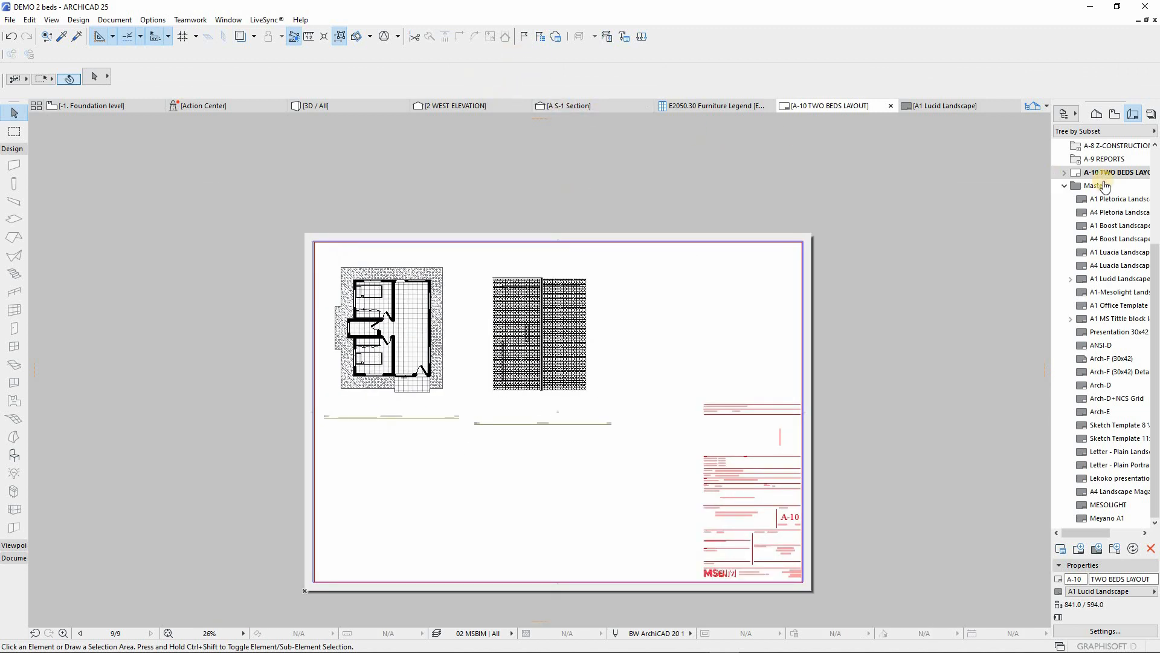
{"action": "left_click", "coordinate": [1114, 115]}
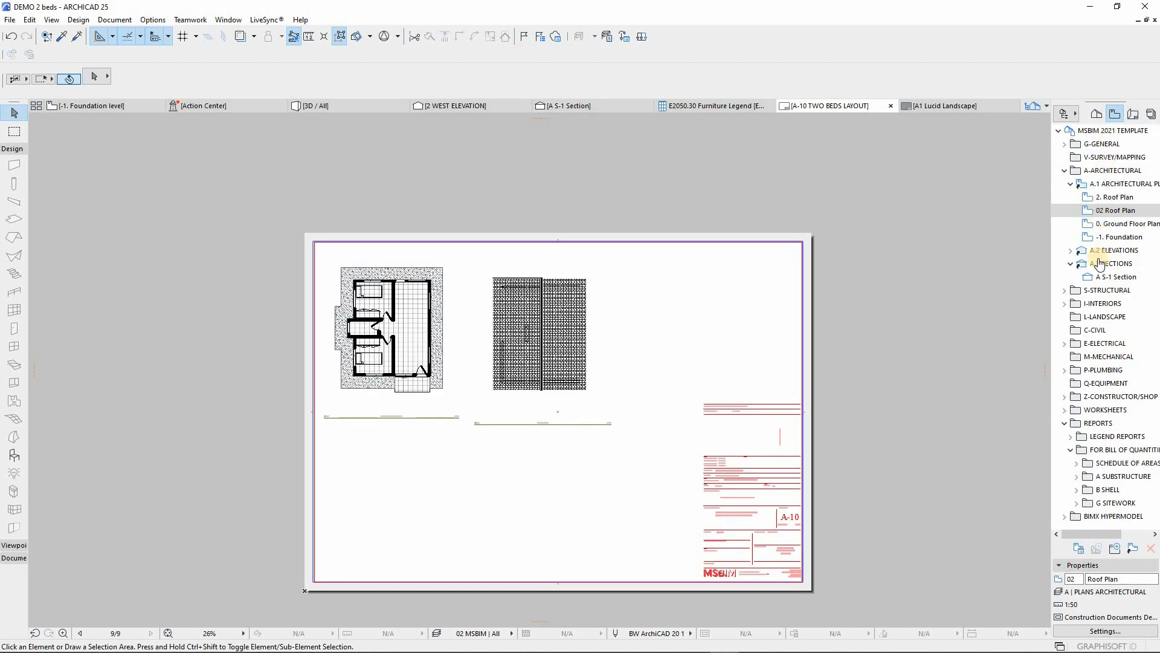
{"action": "left_click", "coordinate": [1070, 184]}
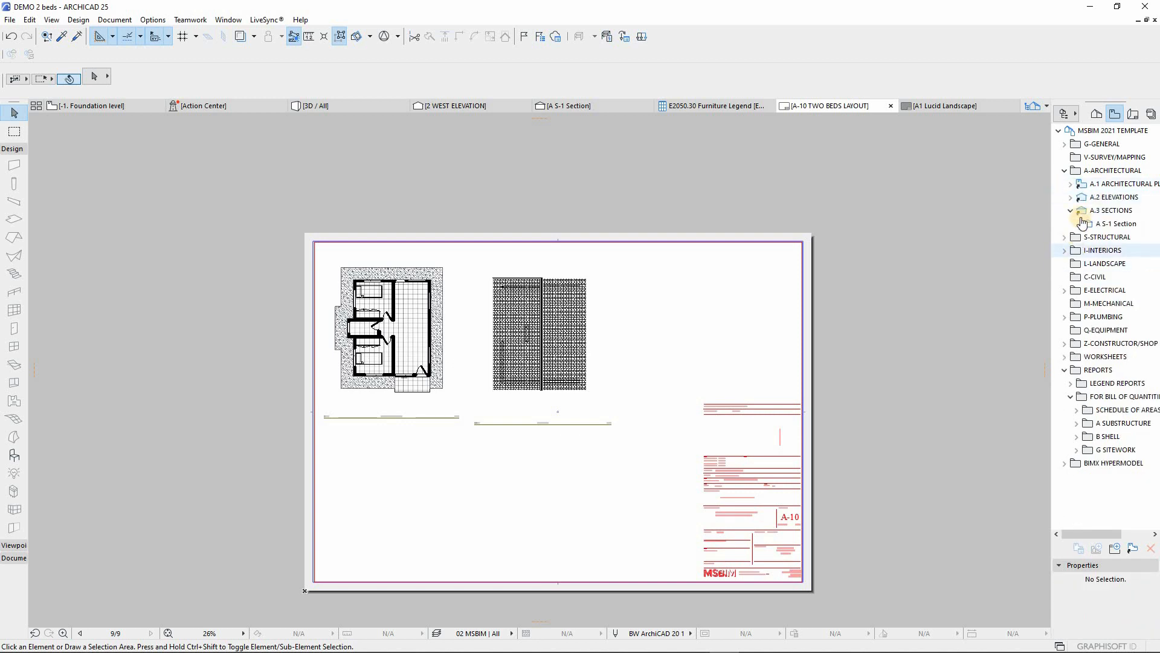
{"action": "left_click", "coordinate": [1082, 197]}
{"action": "key", "text": "Right"}
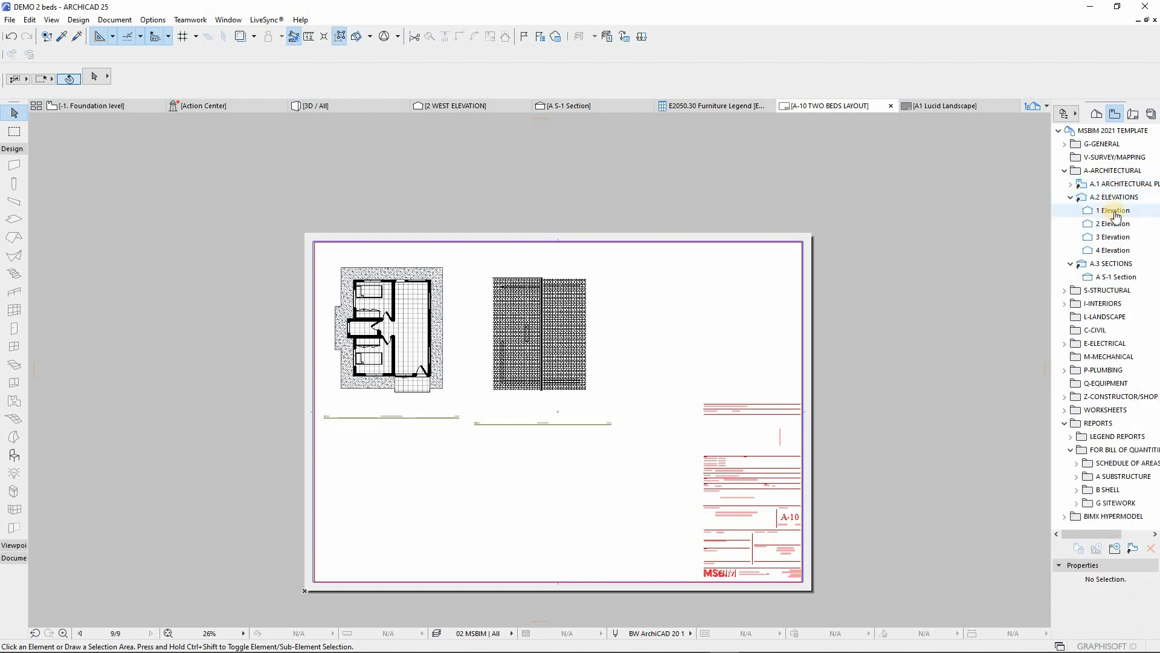
{"action": "key", "text": "Down"}
{"action": "left_click", "coordinate": [1113, 254], "text": "shift"}
{"action": "left_click_drag", "start_coordinate": [1113, 254], "coordinate": [440, 490]}
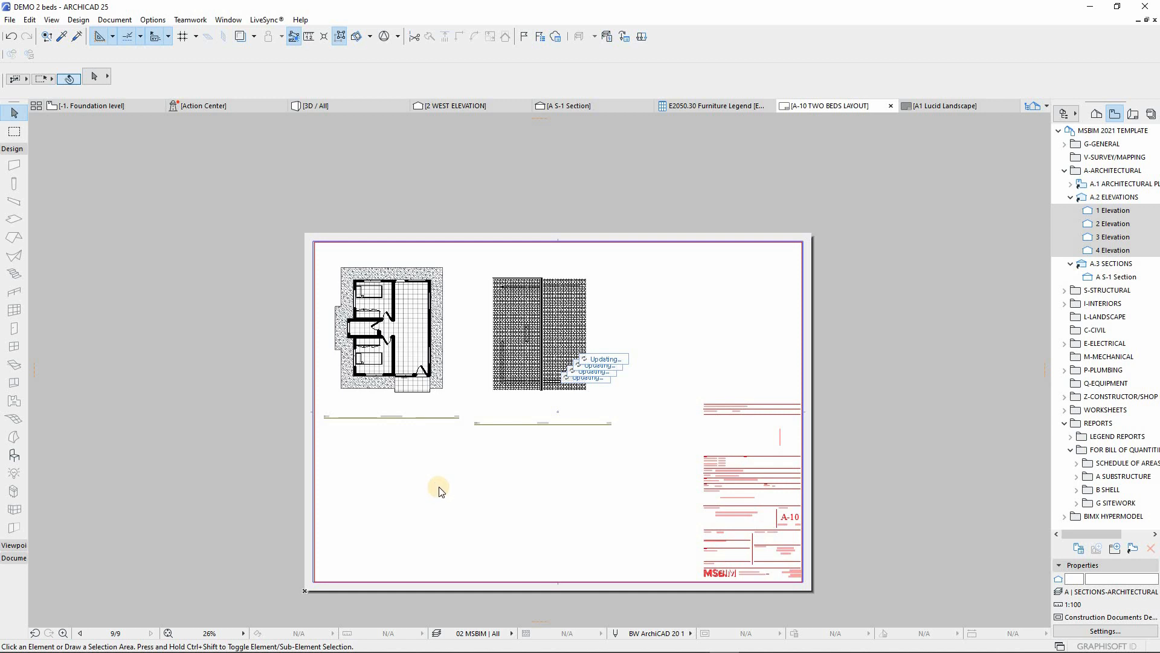
Crop the first elevation's drawing frame around the house, trimming about 221 off its right side and about 130 off its left
{"action": "scroll", "coordinate": [444, 375], "scroll_direction": "down", "scroll_amount": 3}
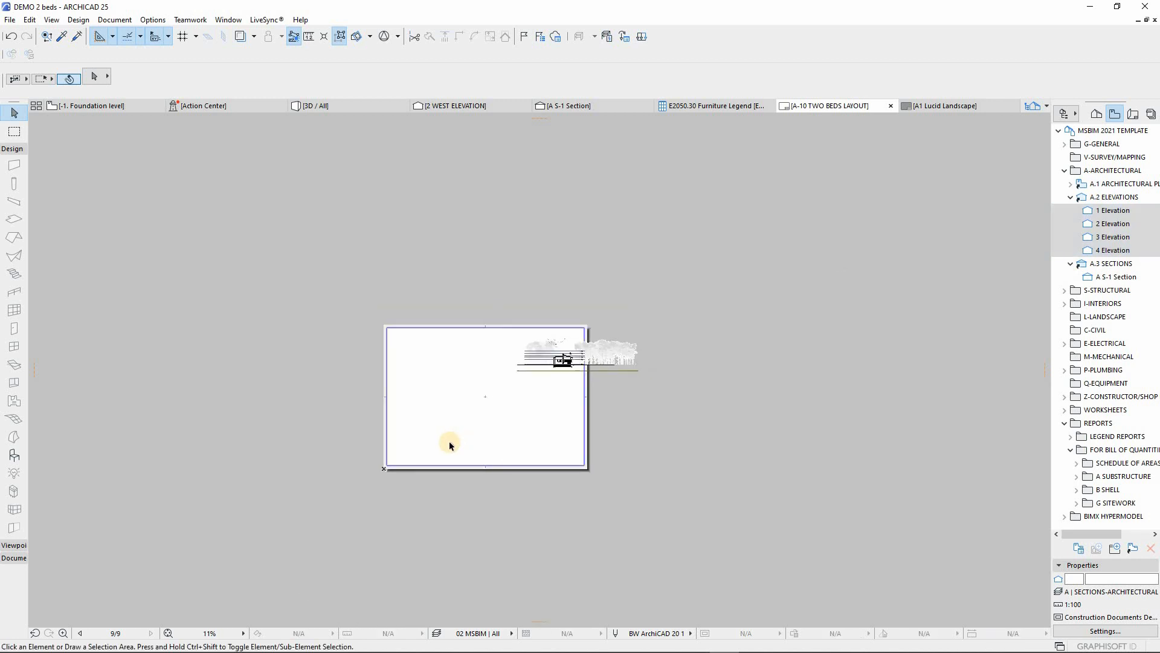
{"action": "scroll", "coordinate": [447, 435], "scroll_direction": "up", "scroll_amount": 2}
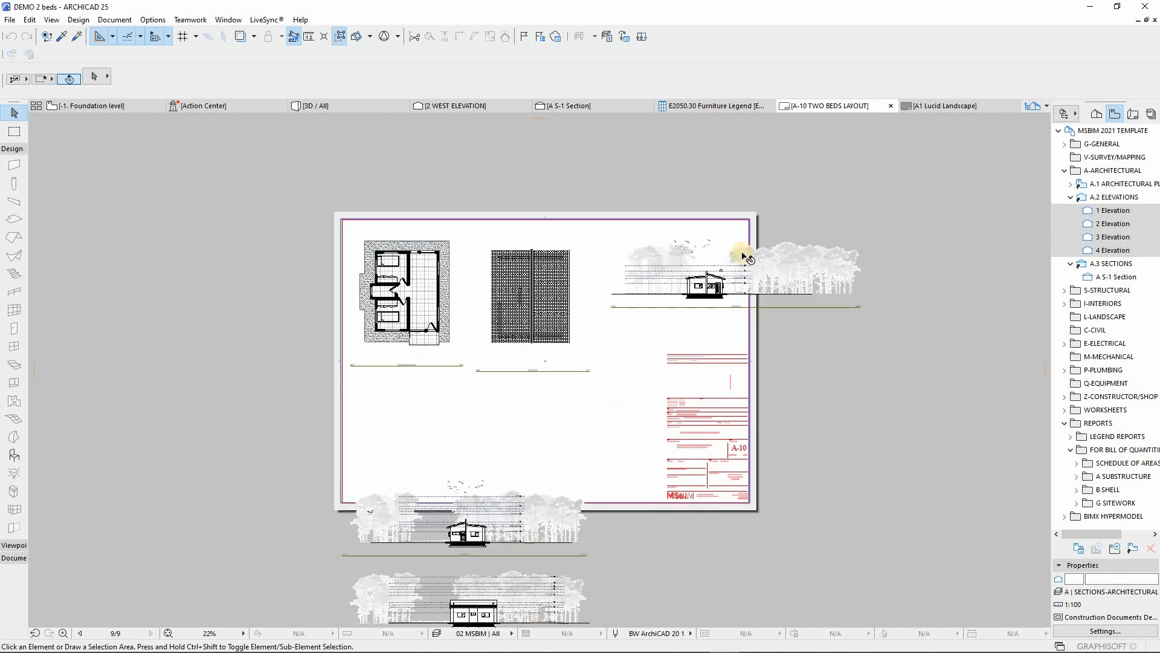
{"action": "scroll", "coordinate": [747, 258], "scroll_direction": "up", "scroll_amount": 4}
{"action": "left_click", "coordinate": [597, 381]}
{"action": "scroll", "coordinate": [891, 341], "scroll_direction": "down", "scroll_amount": 2}
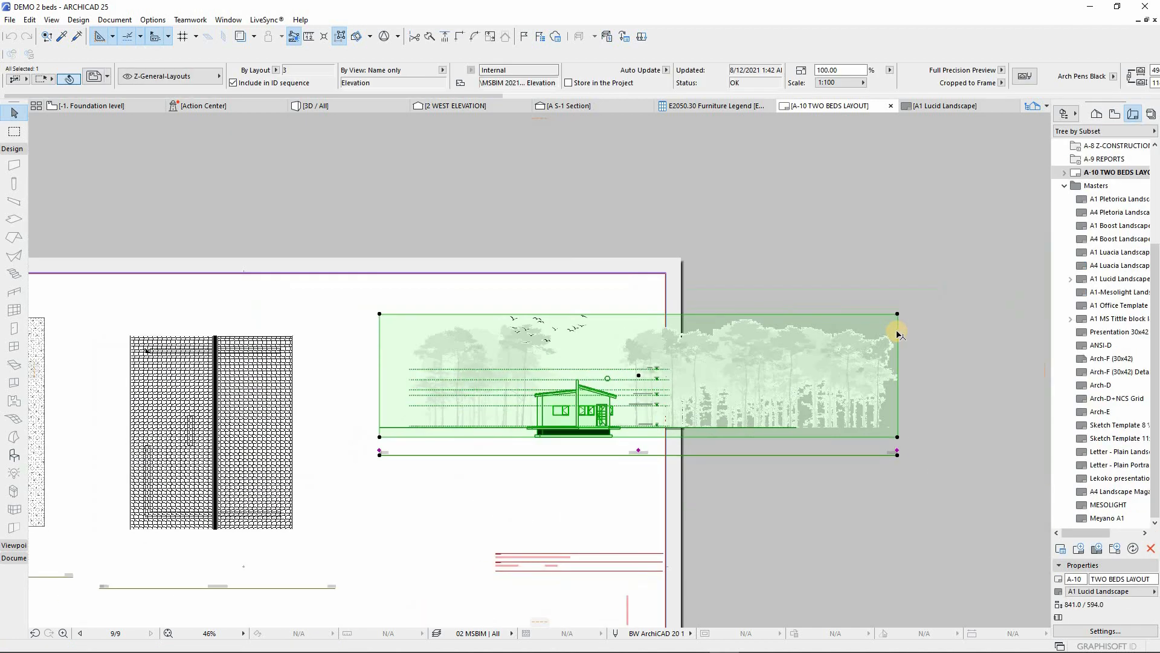
{"action": "left_click", "coordinate": [692, 400]}
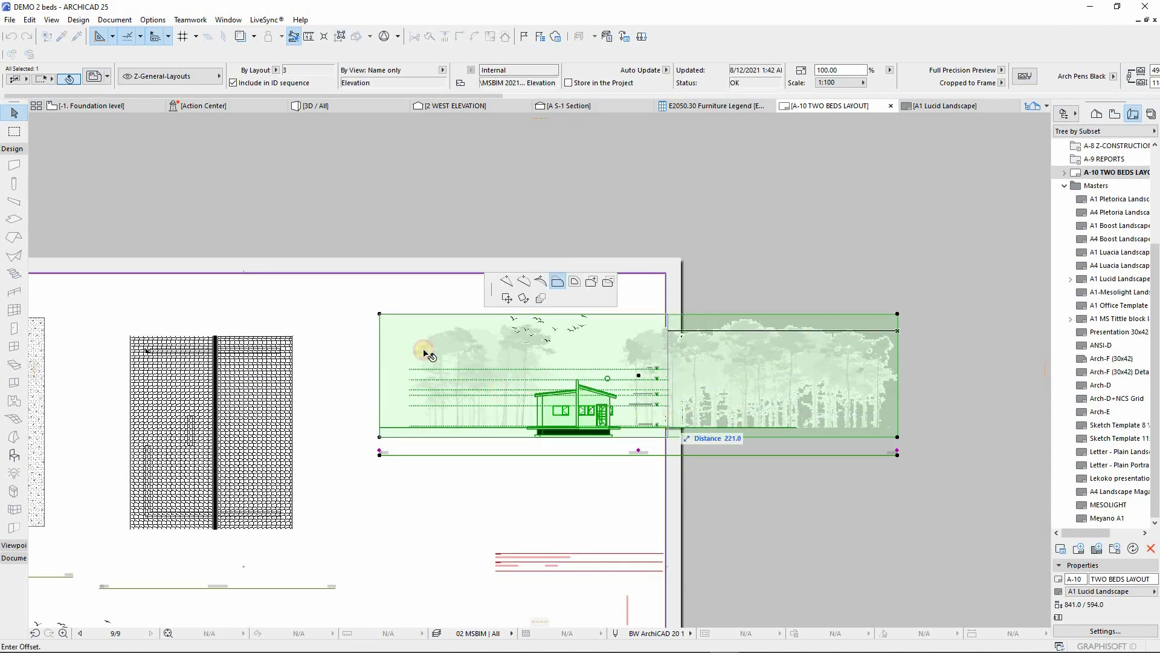
{"action": "left_click", "coordinate": [667, 417]}
{"action": "left_click", "coordinate": [522, 377]}
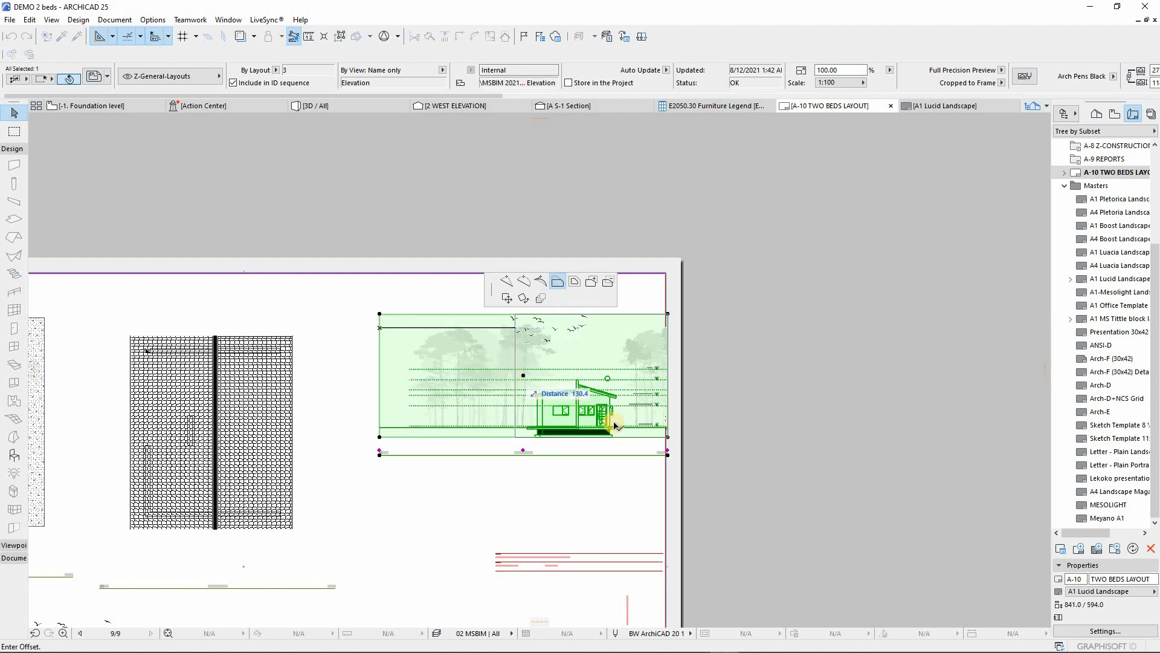
{"action": "left_click", "coordinate": [515, 375]}
Move the cropped first elevation so it sits just to the right of the roof plan
{"action": "key", "text": "ctrl+d"}
{"action": "left_click", "coordinate": [612, 406]}
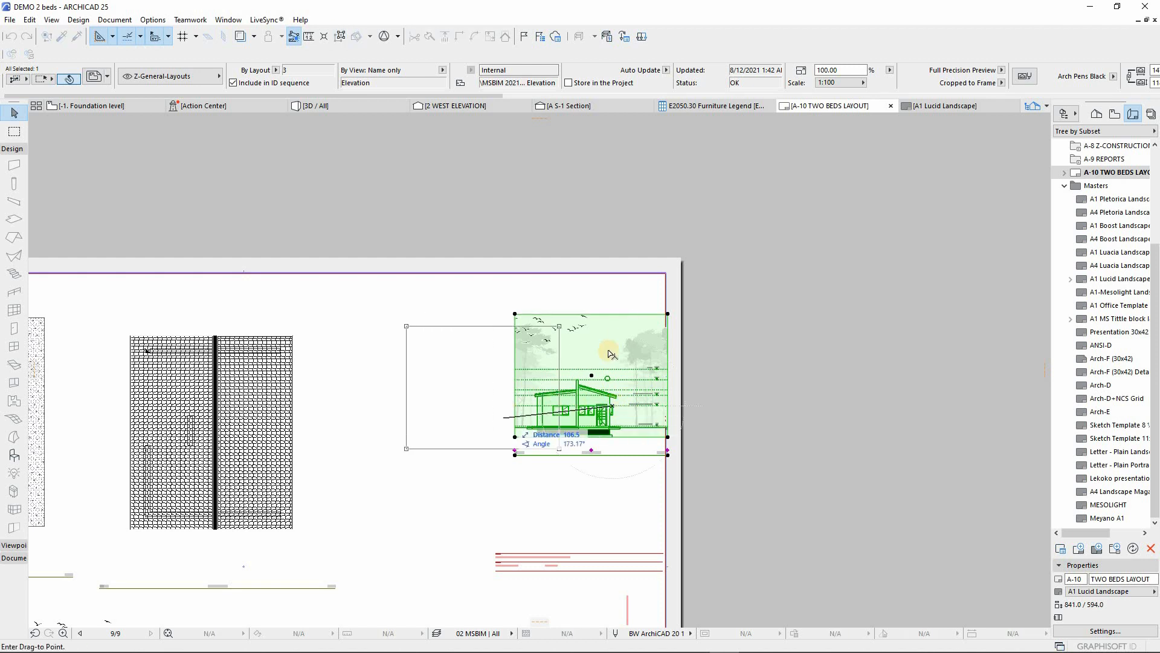
{"action": "scroll", "coordinate": [612, 343], "scroll_direction": "down", "scroll_amount": 4}
{"action": "scroll", "coordinate": [541, 405], "scroll_direction": "up", "scroll_amount": 2}
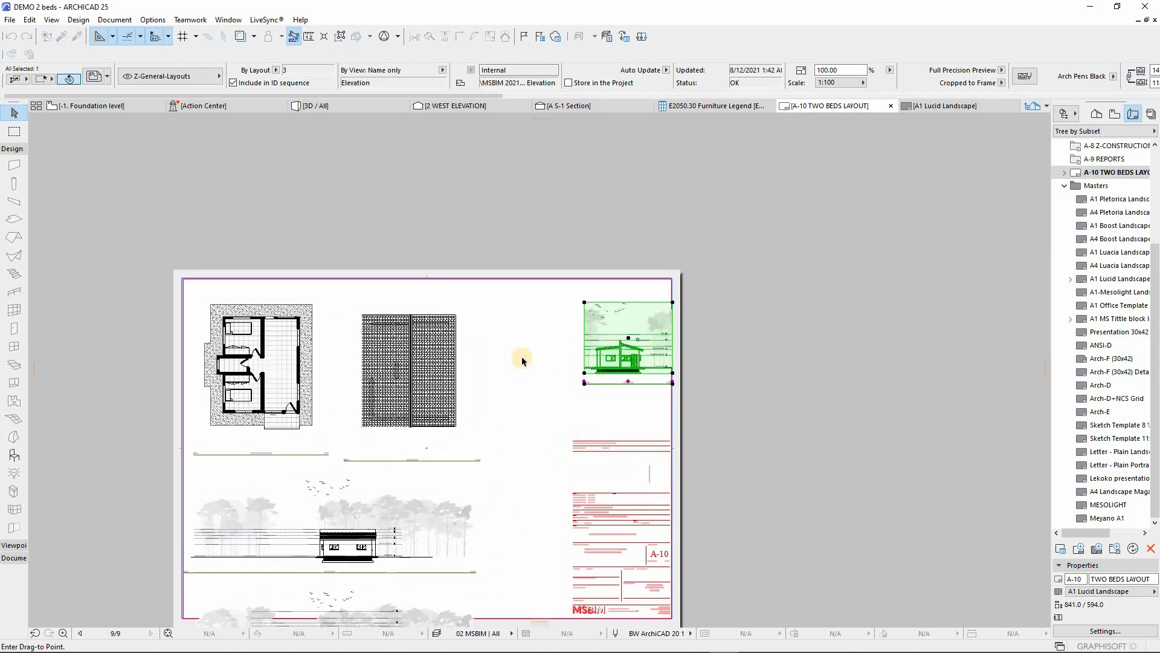
{"action": "key", "text": "Escape"}
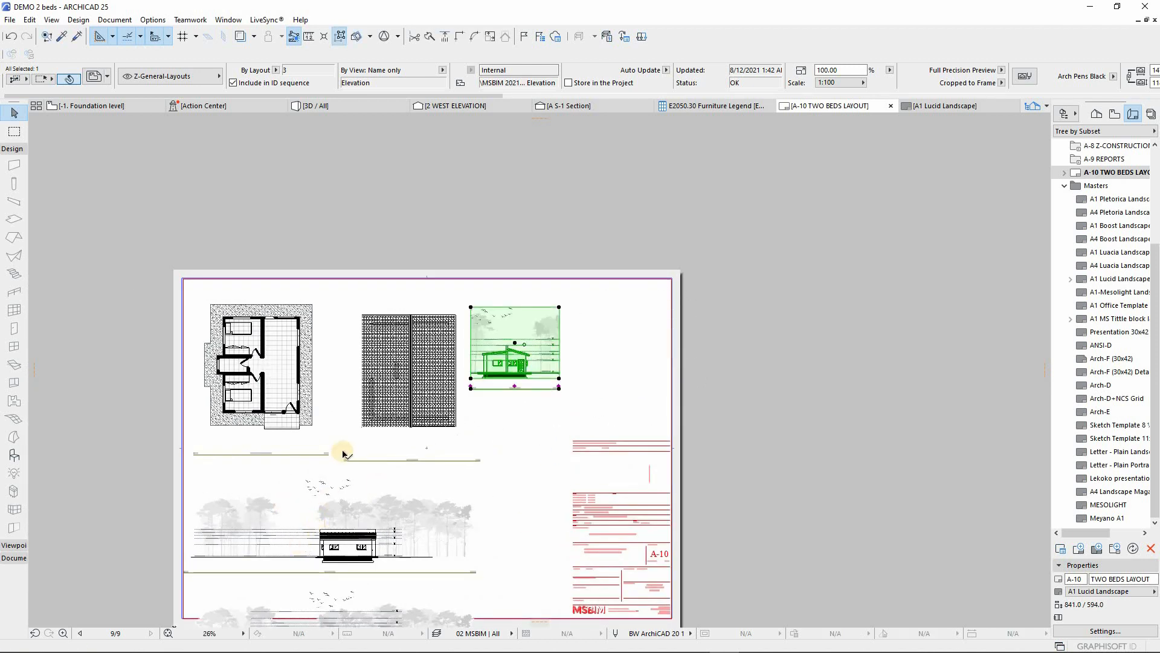
Crop the second elevation's frame on both sides, leaving the house and its level markers with little surrounding landscape
{"action": "scroll", "coordinate": [329, 532], "scroll_direction": "up", "scroll_amount": 2}
{"action": "scroll", "coordinate": [384, 506], "scroll_direction": "up", "scroll_amount": 2}
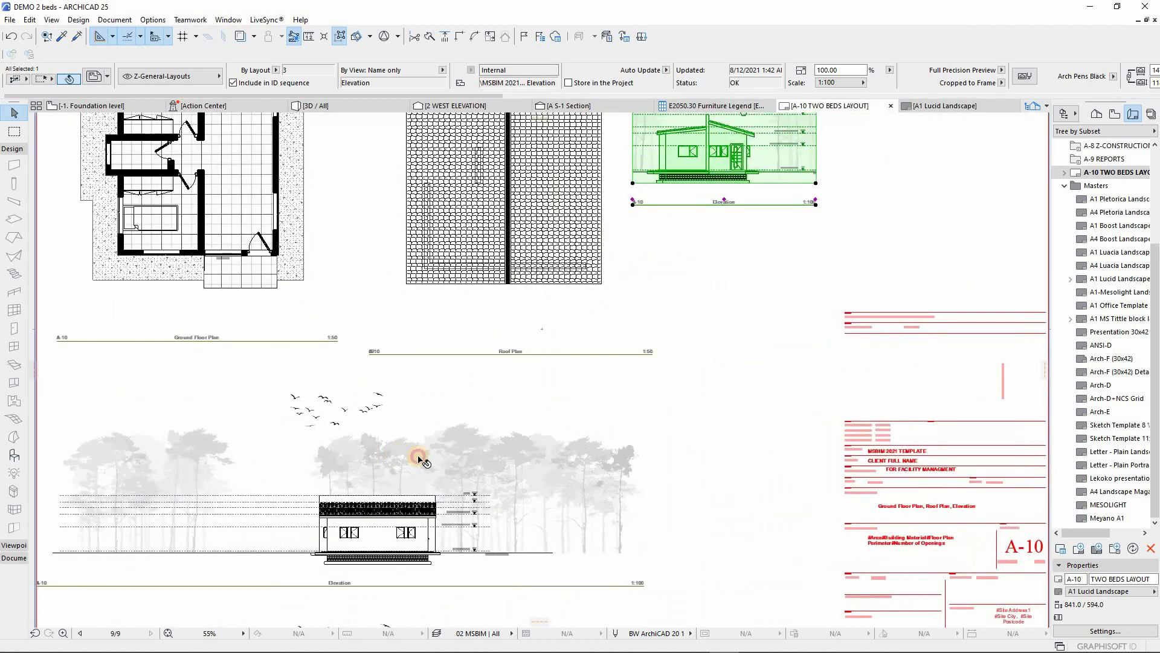
{"action": "left_click", "coordinate": [644, 415]}
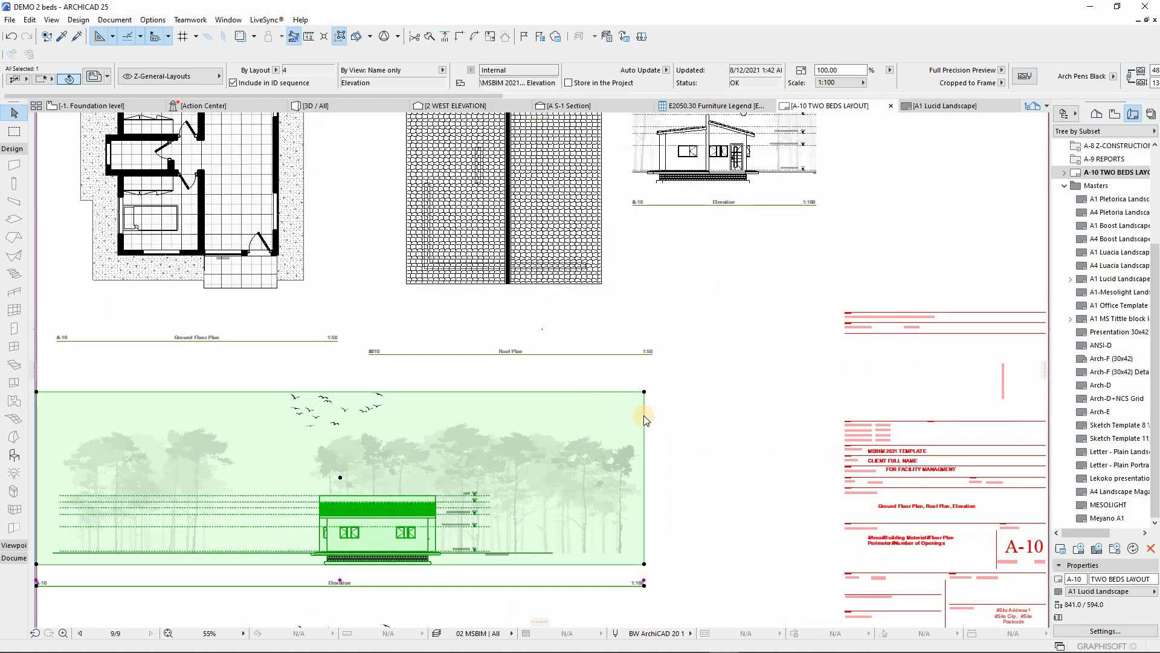
{"action": "left_click", "coordinate": [489, 499]}
{"action": "scroll", "coordinate": [598, 477], "scroll_direction": "down", "scroll_amount": 3}
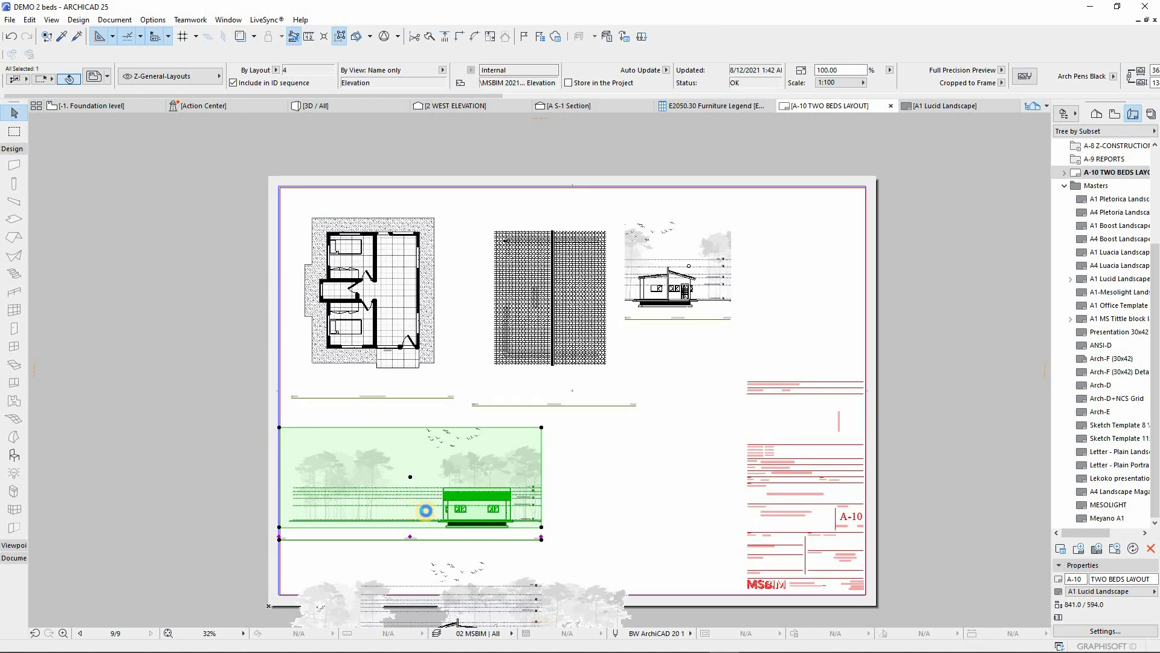
{"action": "left_click", "coordinate": [426, 511]}
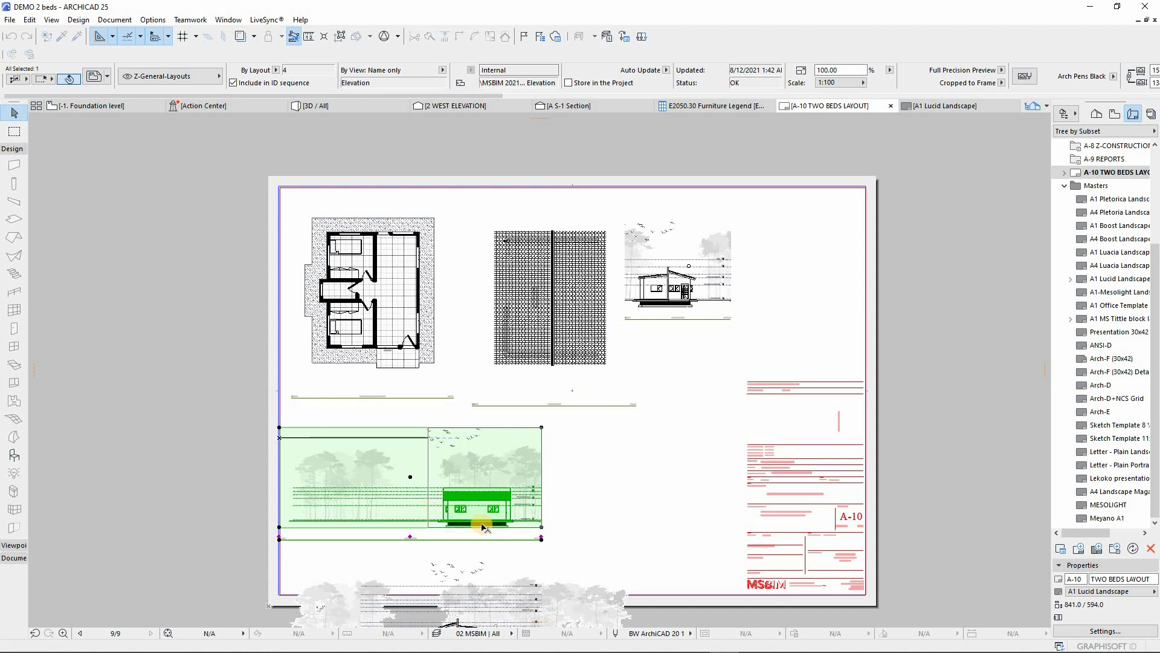
Move the cropped second elevation to the free space above the title block, beside the first elevation
{"action": "scroll", "coordinate": [459, 547], "scroll_direction": "up", "scroll_amount": 5}
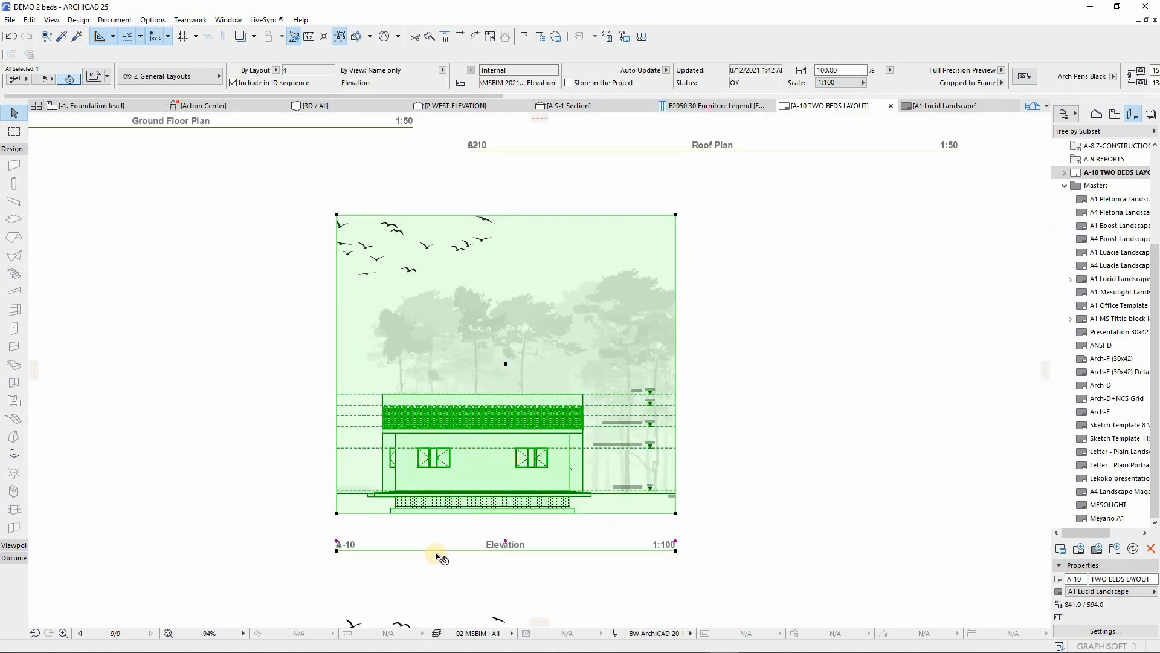
{"action": "scroll", "coordinate": [479, 552], "scroll_direction": "down", "scroll_amount": 3}
{"action": "scroll", "coordinate": [565, 554], "scroll_direction": "up", "scroll_amount": 3}
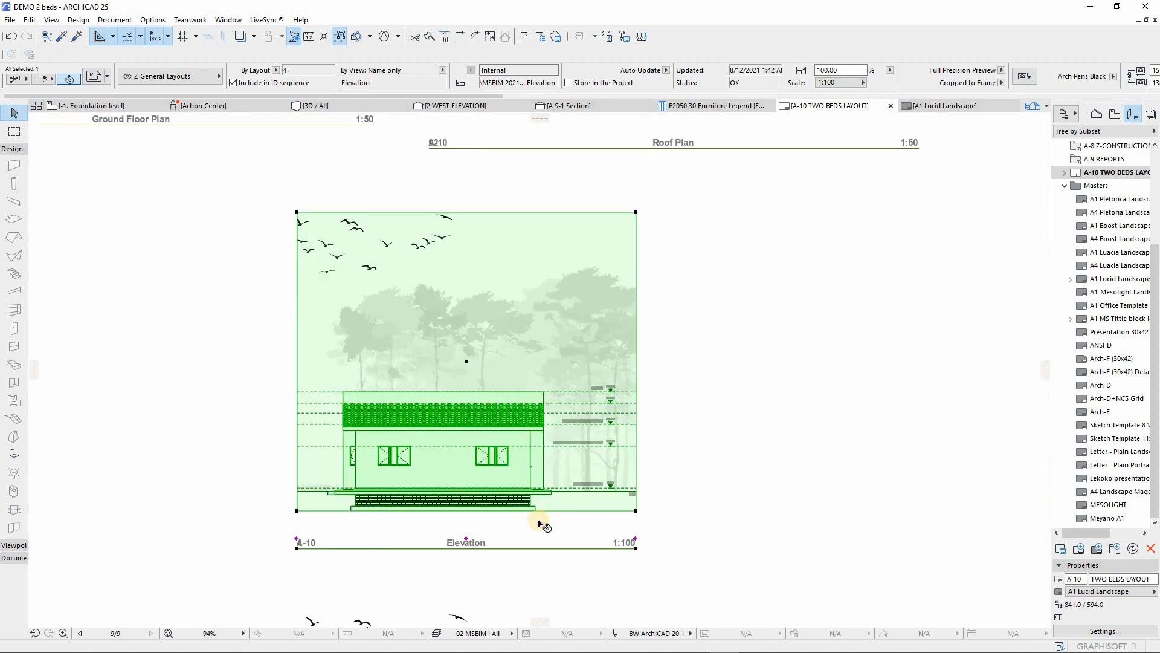
{"action": "scroll", "coordinate": [468, 493], "scroll_direction": "down", "scroll_amount": 5}
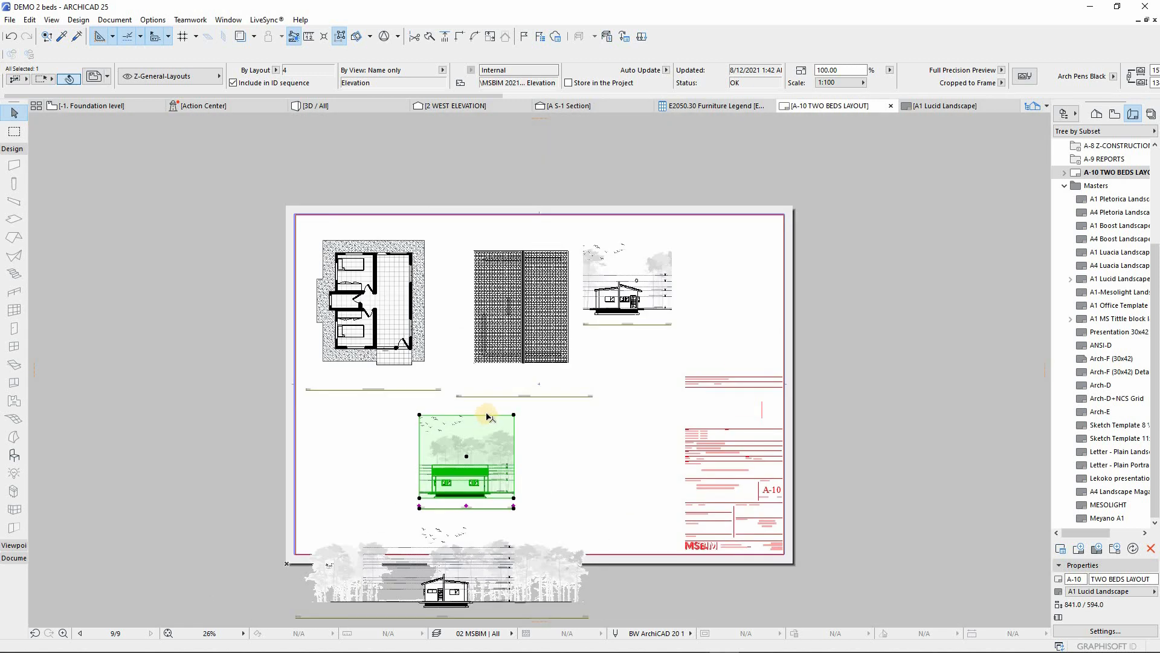
{"action": "mouse_move", "coordinate": [646, 400]}
{"action": "left_mouse_down"}
{"action": "mouse_move", "coordinate": [738, 302]}
{"action": "mouse_move", "coordinate": [728, 292]}
{"action": "left_mouse_up"}
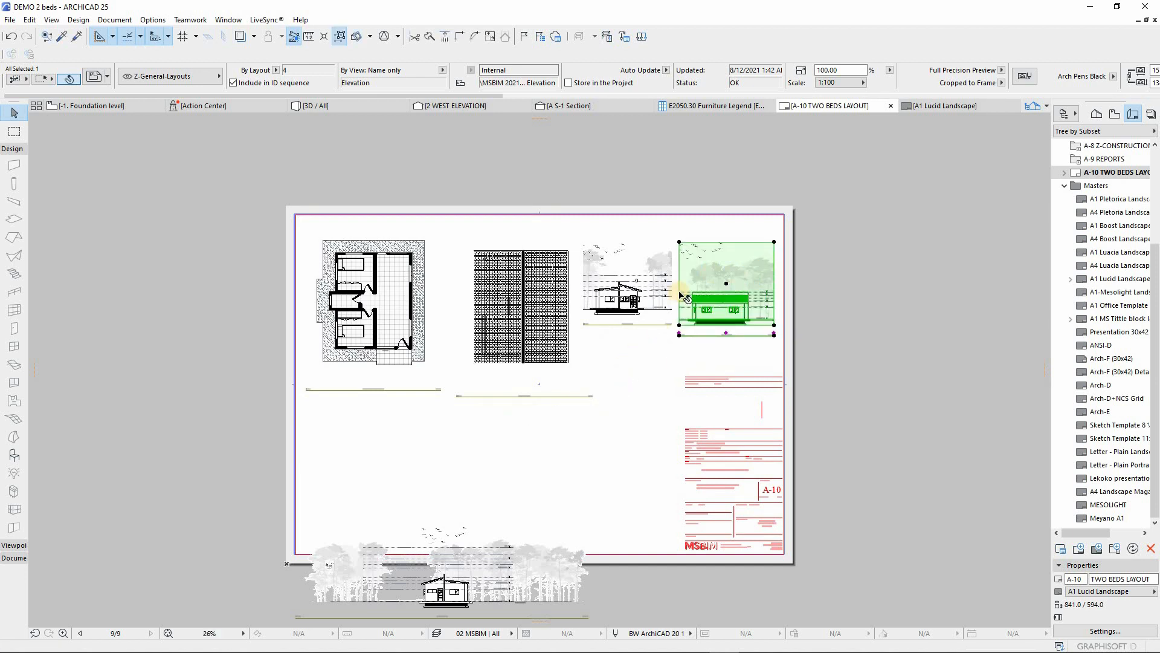
Shift the second elevation vertically from its ground line so it aligns with the first elevation's ground line
{"action": "scroll", "coordinate": [683, 296], "scroll_direction": "up", "scroll_amount": 6}
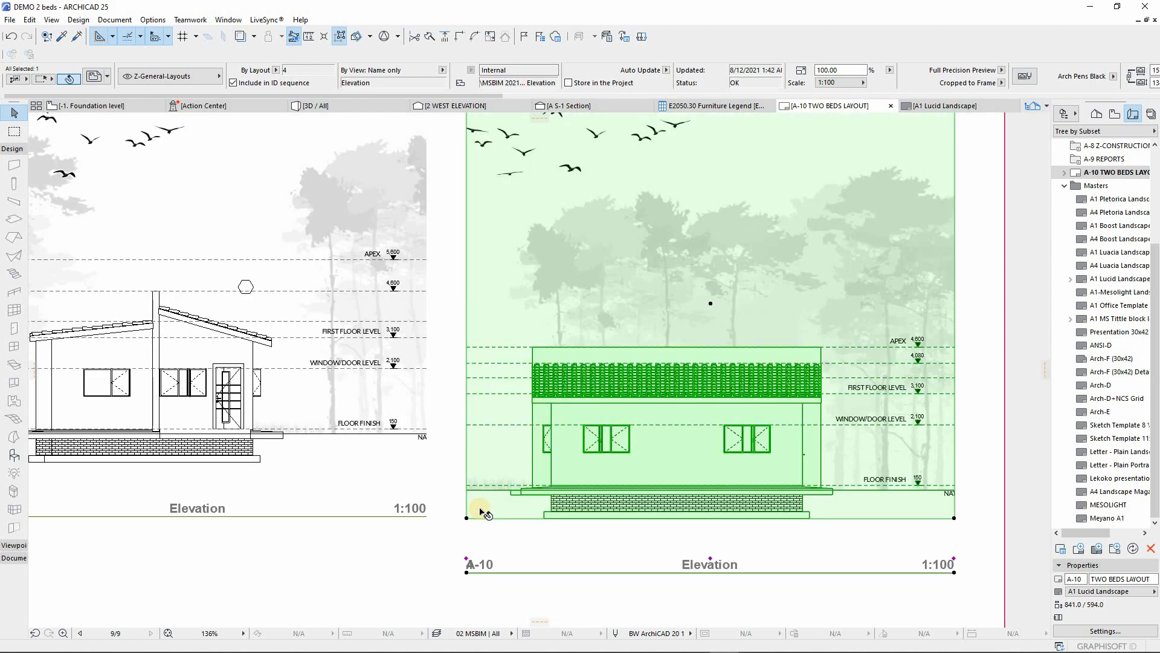
{"action": "key", "text": "ctrl+d"}
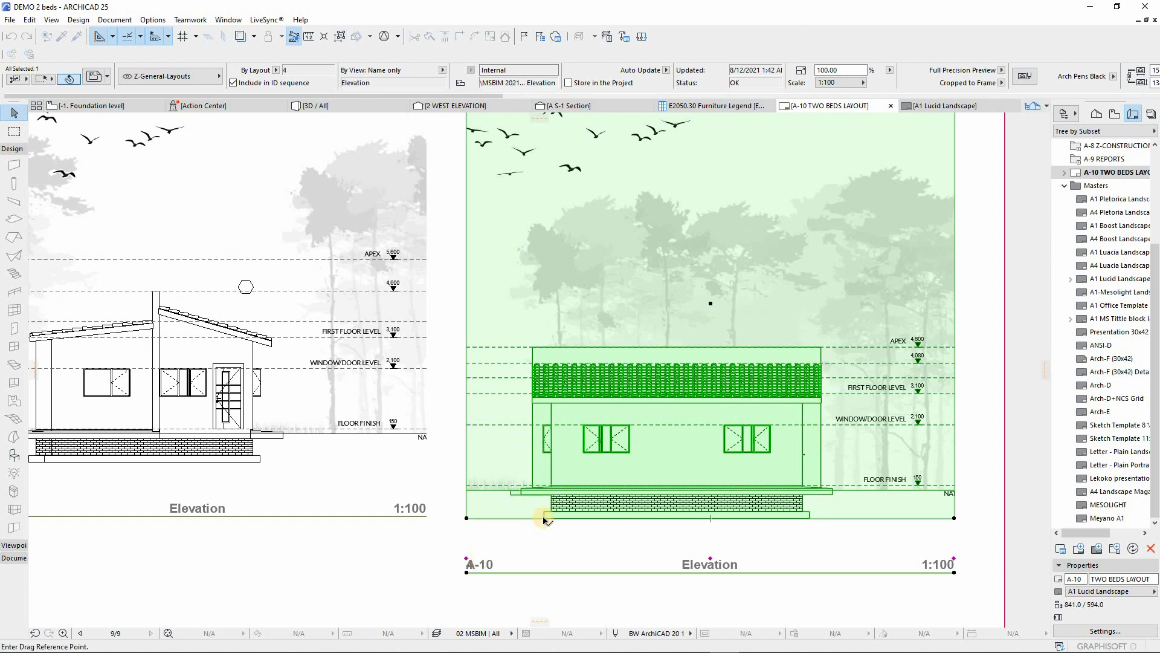
{"action": "left_click", "coordinate": [477, 489]}
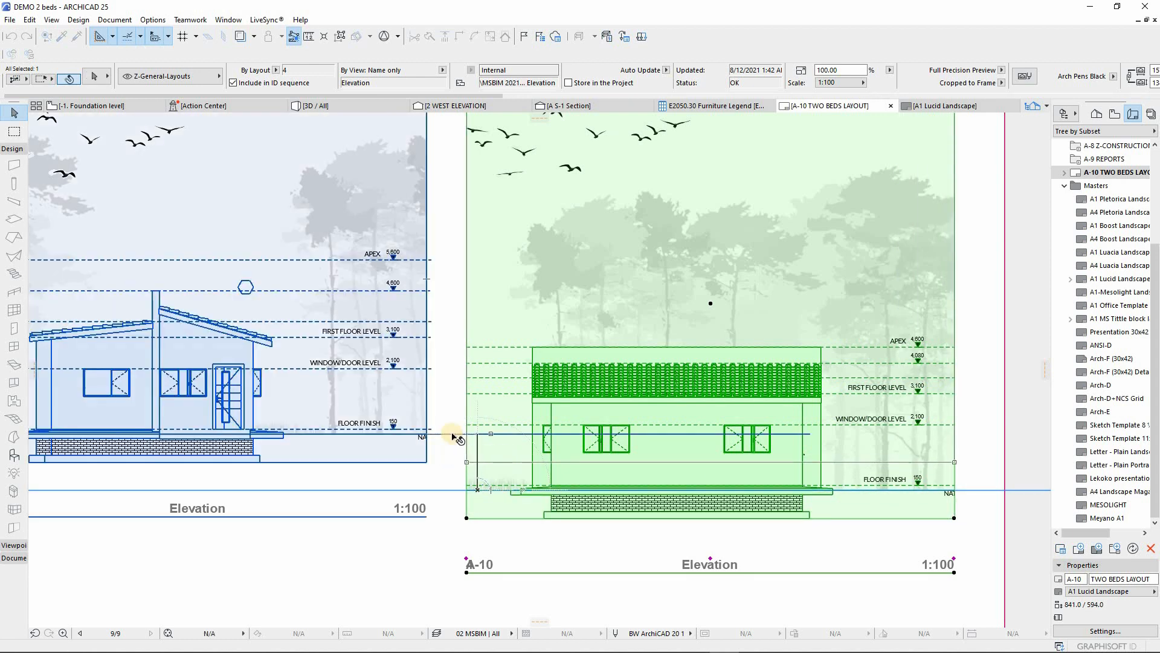
{"action": "left_click", "coordinate": [454, 436]}
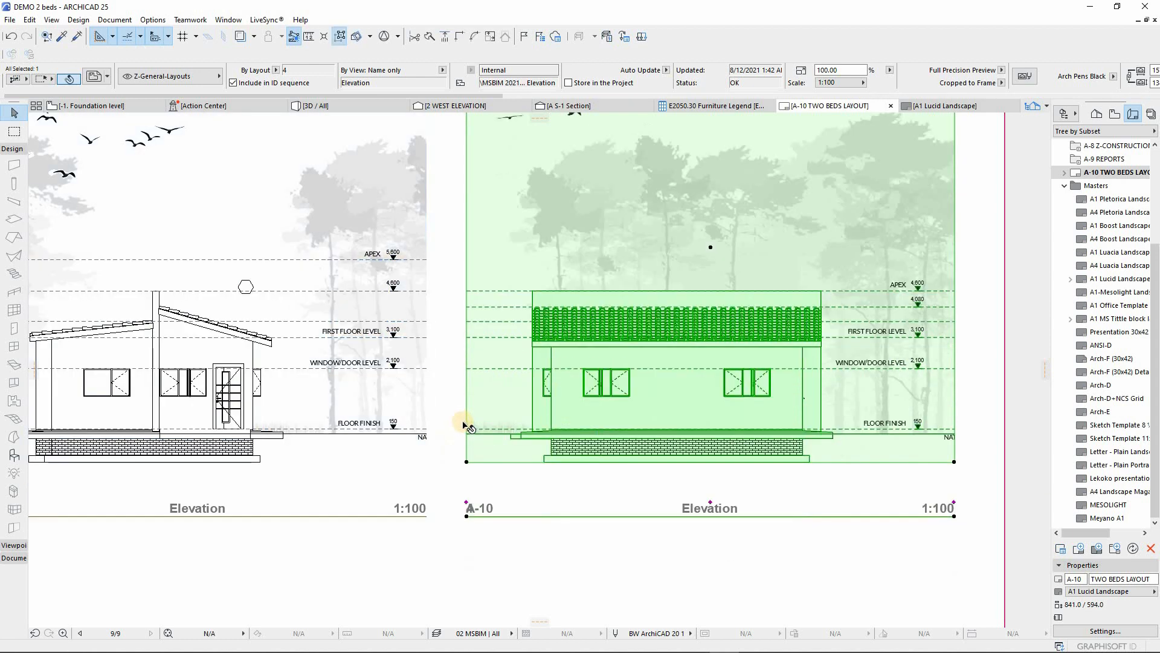
Adjust the lower edge of the second elevation's frame to end just below the foundation, and deselect the drawing
{"action": "left_click", "coordinate": [501, 466]}
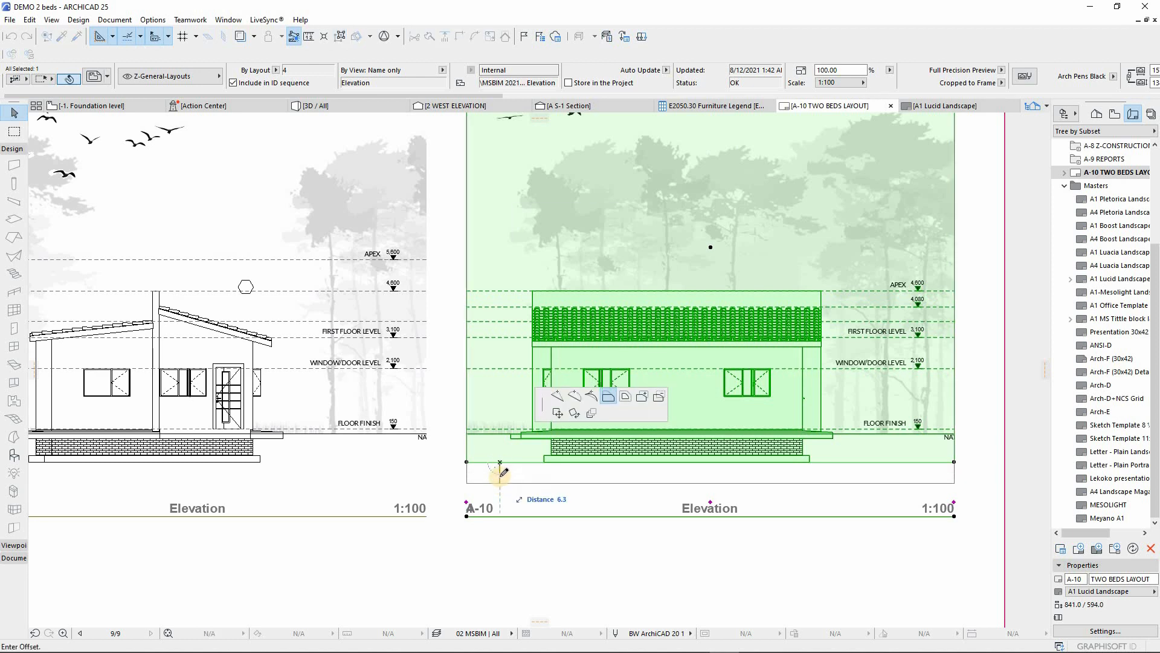
{"action": "left_click", "coordinate": [497, 477]}
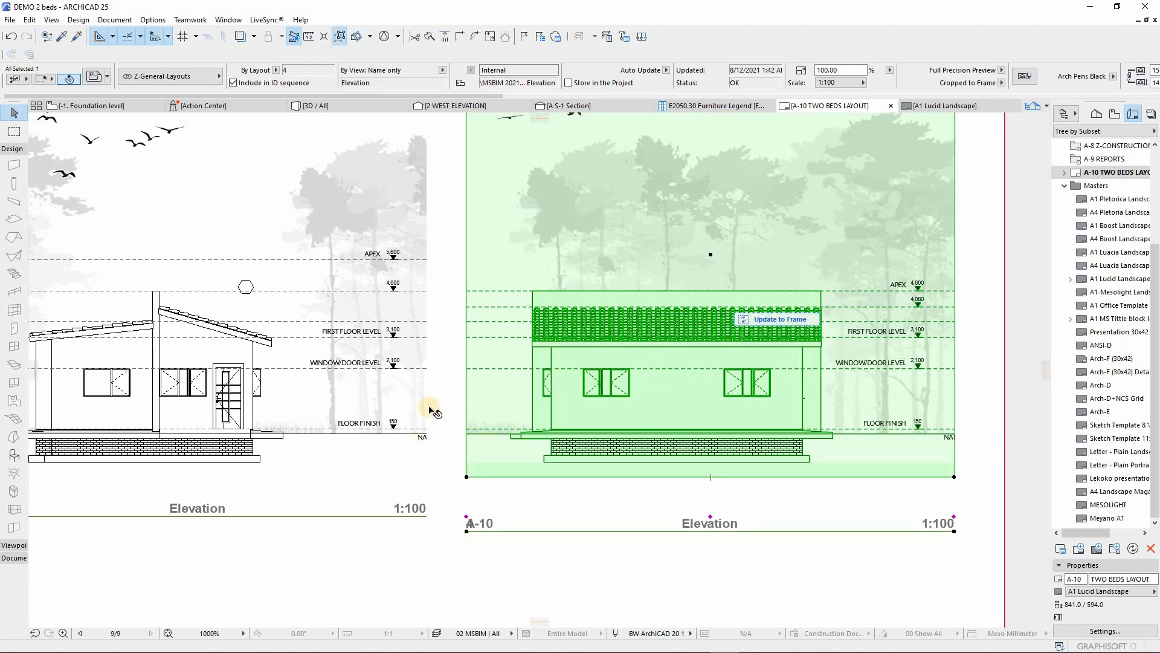
{"action": "scroll", "coordinate": [505, 314], "scroll_direction": "down", "scroll_amount": 3}
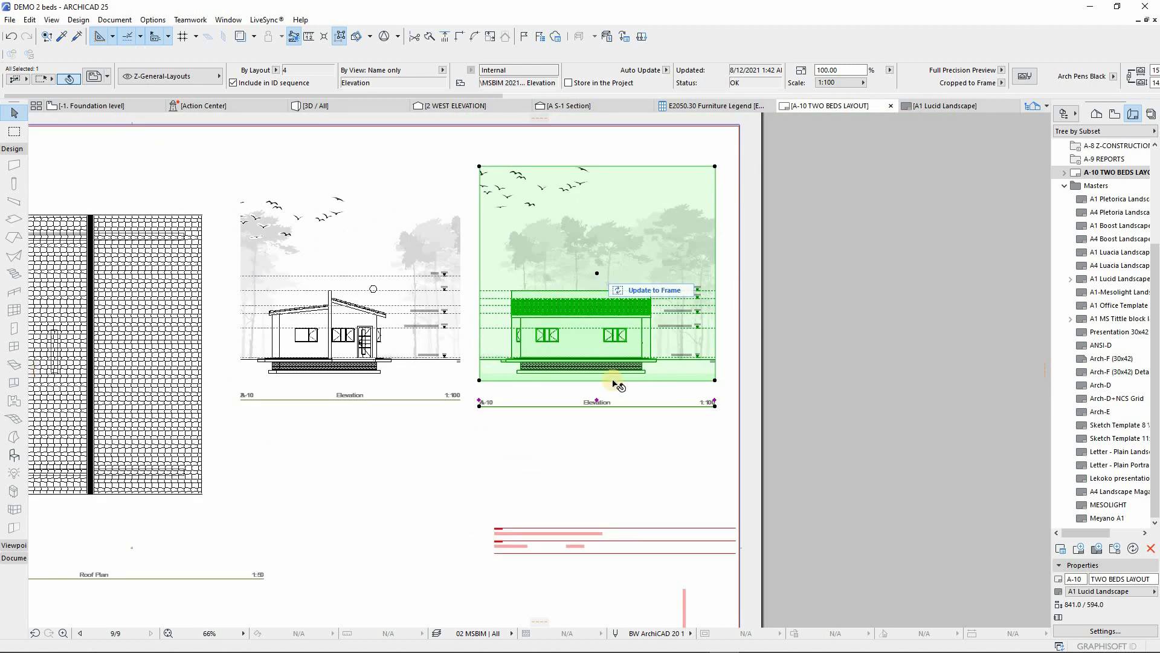
{"action": "key", "text": "Escape"}
{"action": "left_click", "coordinate": [504, 358]}
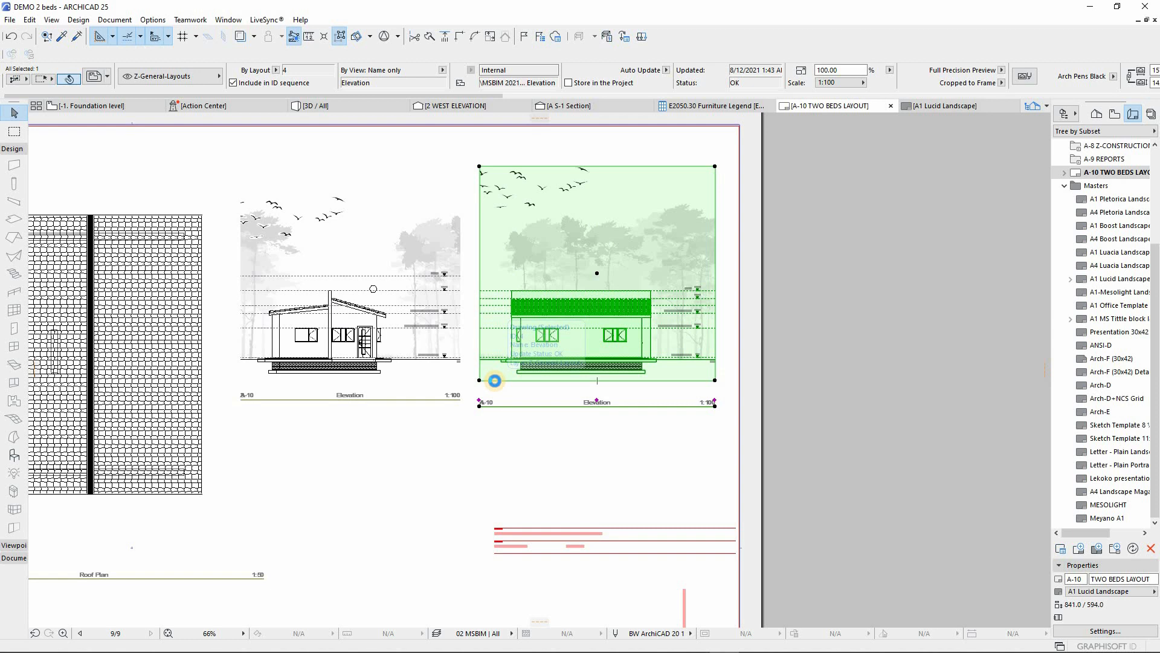
{"action": "left_click", "coordinate": [495, 381]}
{"action": "left_click", "coordinate": [494, 376]}
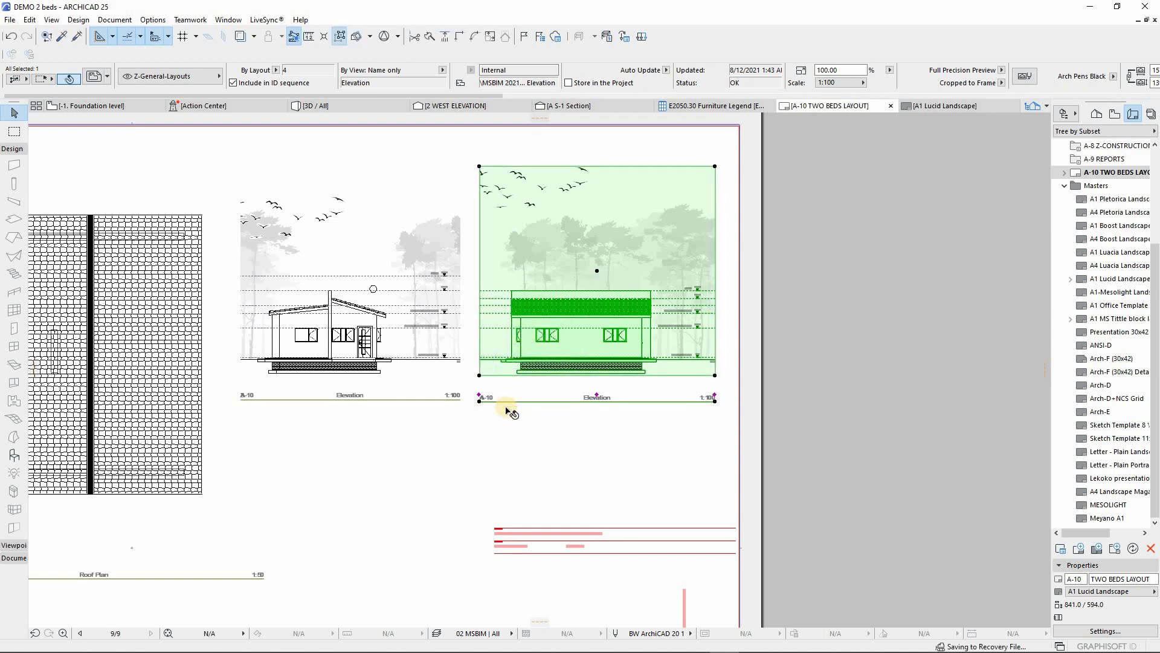
{"action": "left_click", "coordinate": [756, 363]}
Crop the third elevation's frame on both sides, about 168 off its right, and move it below the ground floor plan
{"action": "scroll", "coordinate": [673, 344], "scroll_direction": "down", "scroll_amount": 3}
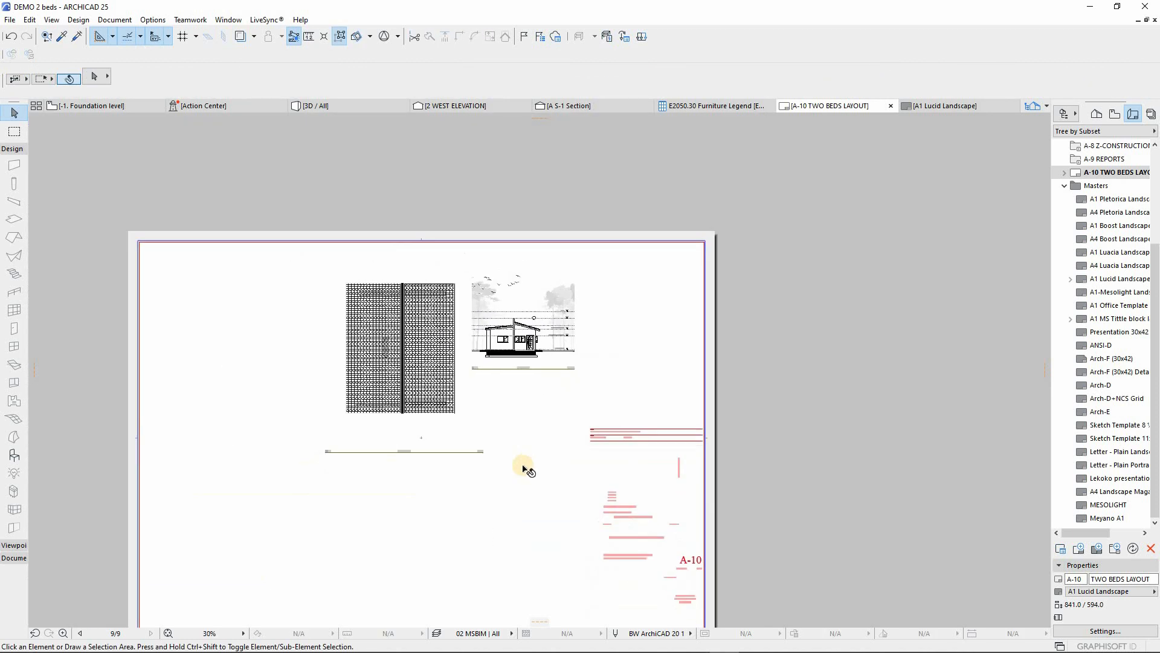
{"action": "scroll", "coordinate": [524, 471], "scroll_direction": "down", "scroll_amount": 2}
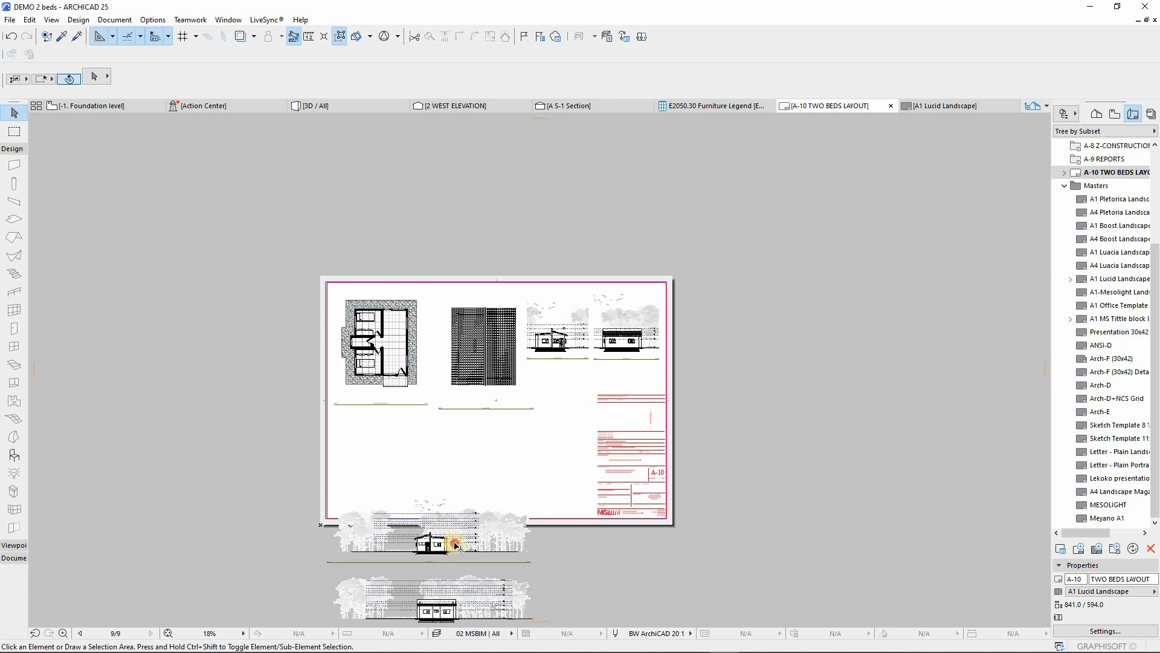
{"action": "left_click", "coordinate": [456, 546]}
{"action": "left_click", "coordinate": [464, 541]}
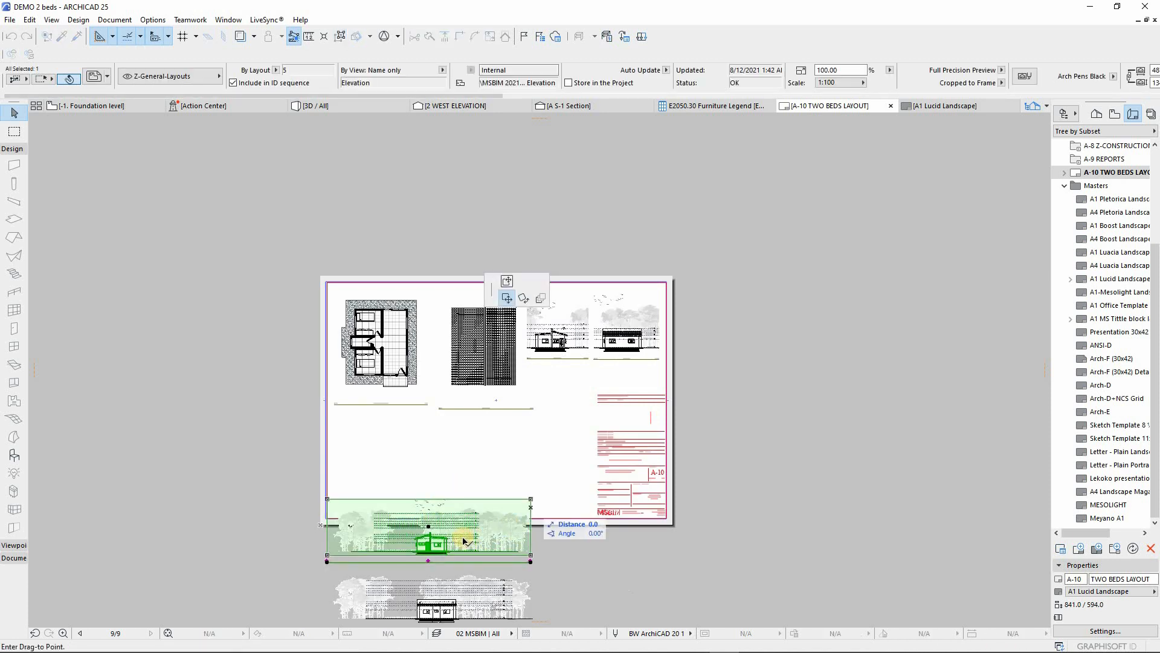
{"action": "scroll", "coordinate": [488, 555], "scroll_direction": "up", "scroll_amount": 3}
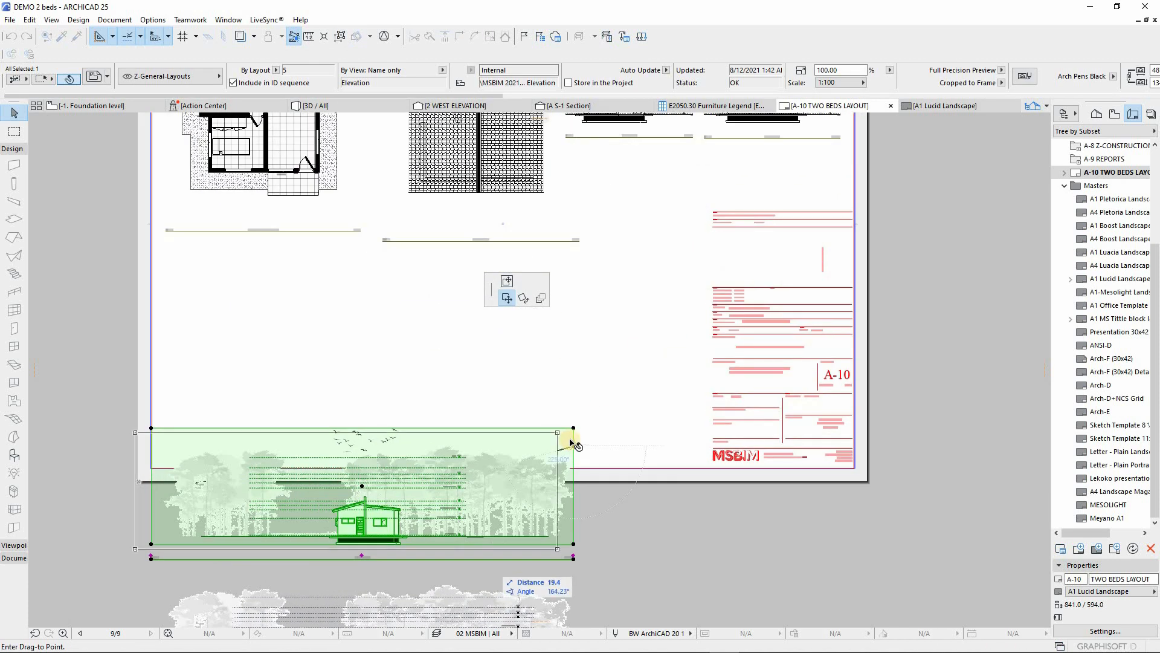
{"action": "key", "text": "Escape"}
{"action": "left_click", "coordinate": [573, 437]}
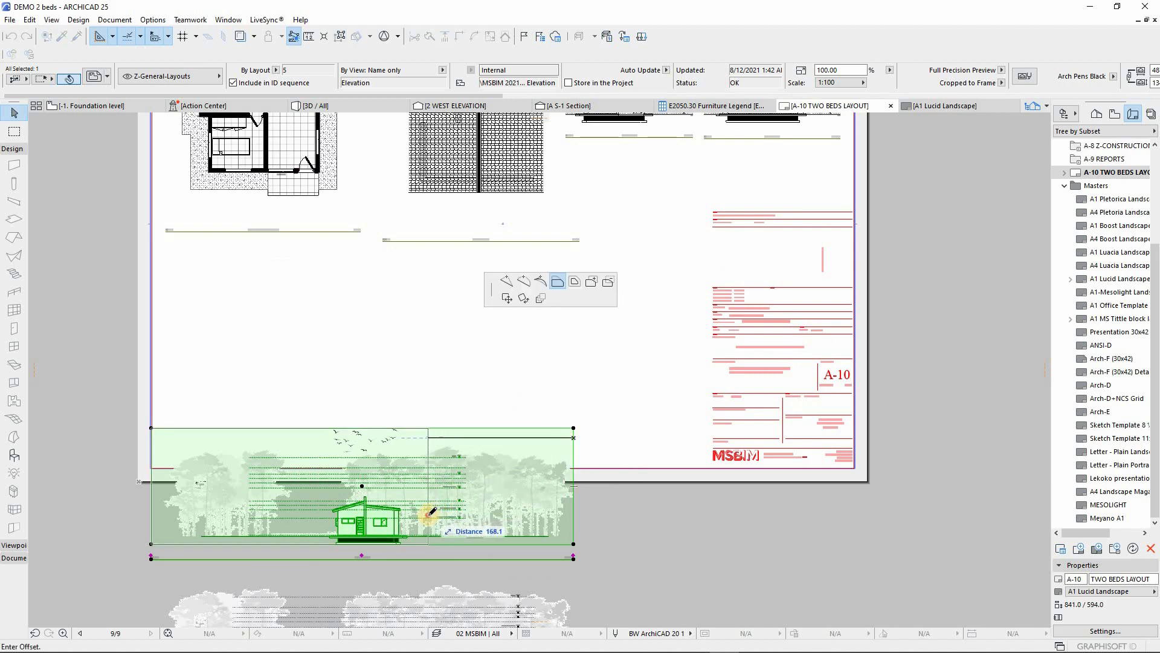
{"action": "left_click", "coordinate": [428, 513]}
{"action": "left_click", "coordinate": [152, 506]}
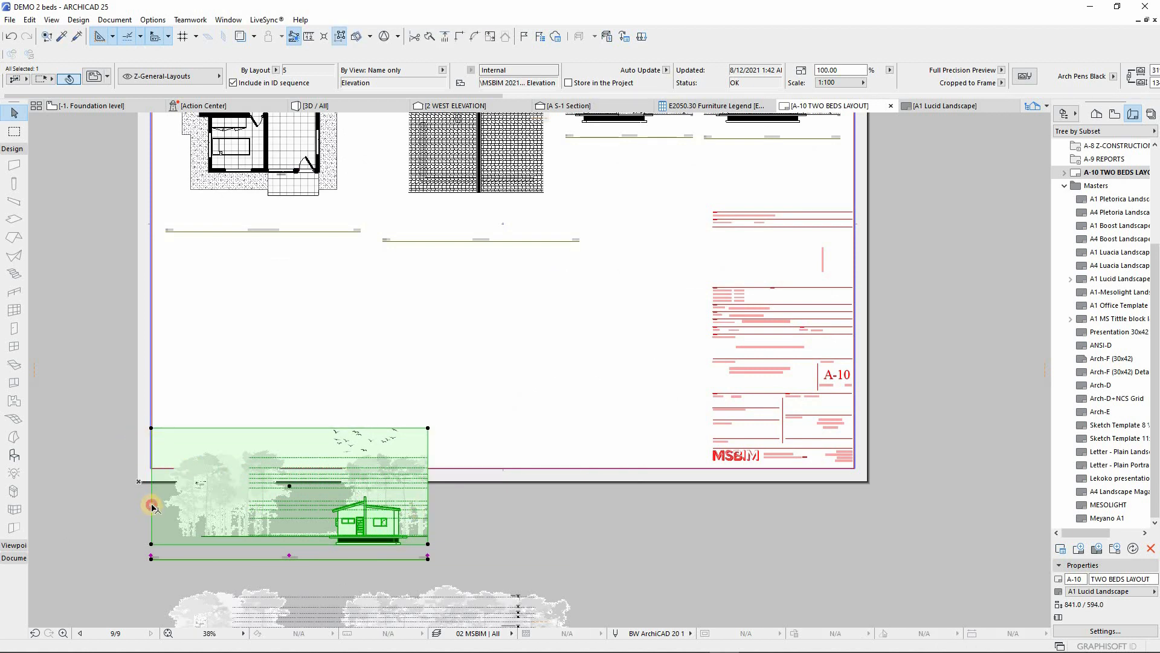
{"action": "left_click", "coordinate": [241, 515]}
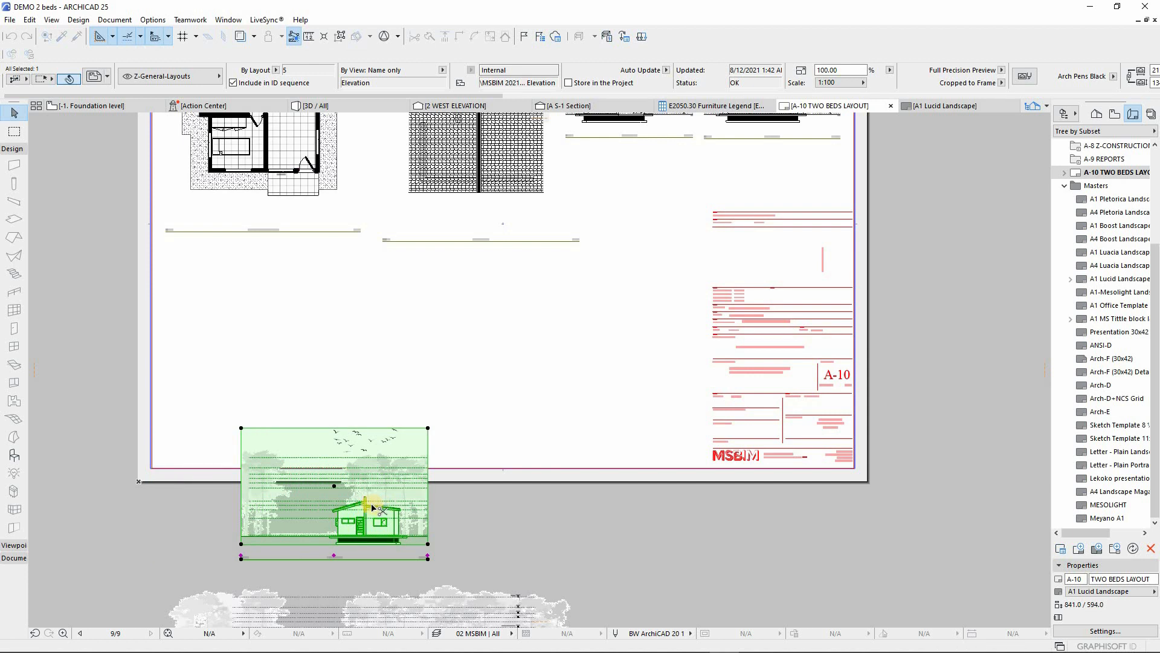
{"action": "left_click_drag", "start_coordinate": [366, 506], "coordinate": [296, 360]}
{"action": "scroll", "coordinate": [396, 440], "scroll_direction": "down", "scroll_amount": 3}
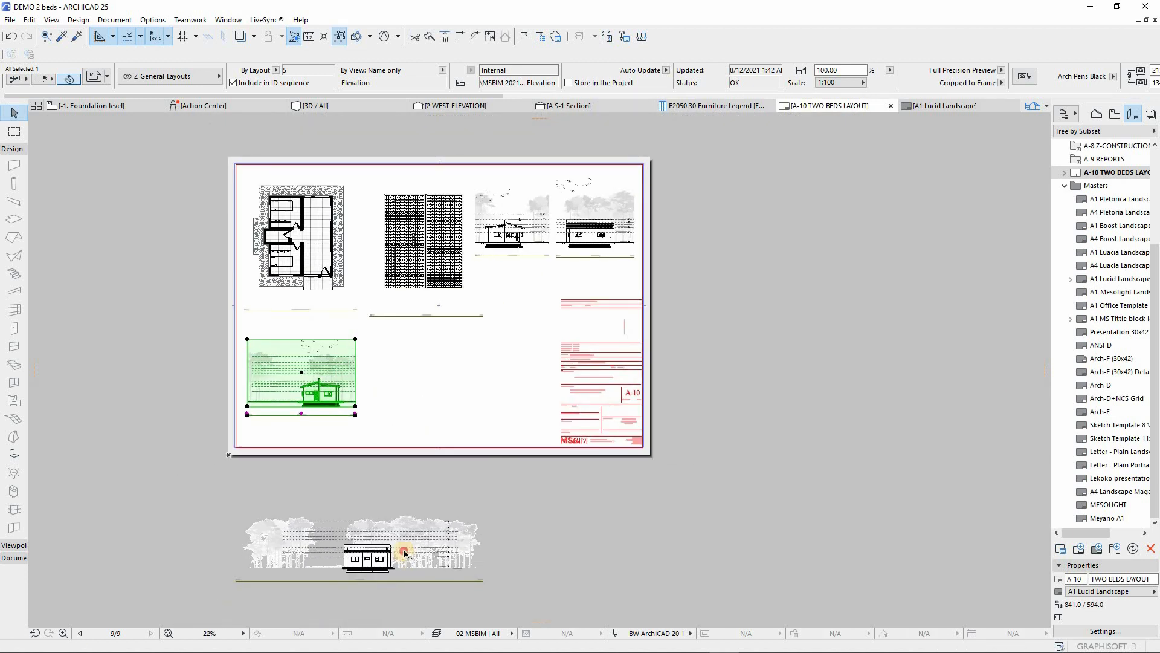
Crop the fourth elevation's frame on both sides, close to the house
{"action": "left_click", "coordinate": [422, 578]}
{"action": "scroll", "coordinate": [421, 578], "scroll_direction": "up", "scroll_amount": 2}
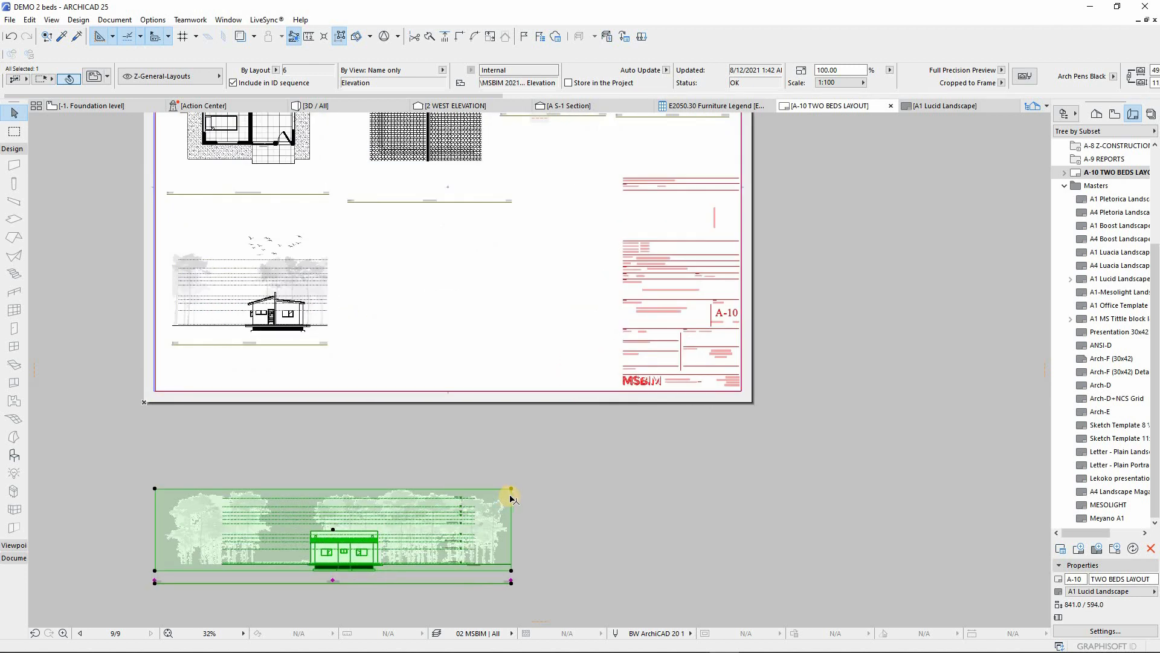
{"action": "left_click", "coordinate": [511, 496]}
{"action": "left_click", "coordinate": [395, 560]}
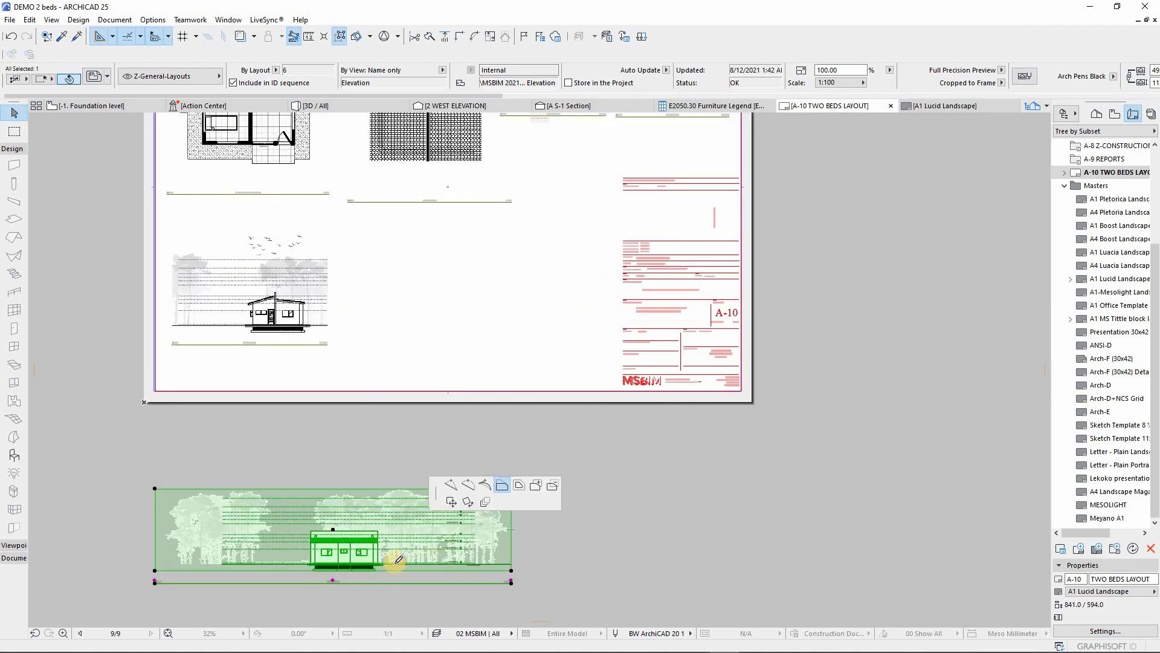
{"action": "left_click", "coordinate": [153, 503]}
{"action": "left_click", "coordinate": [153, 503]}
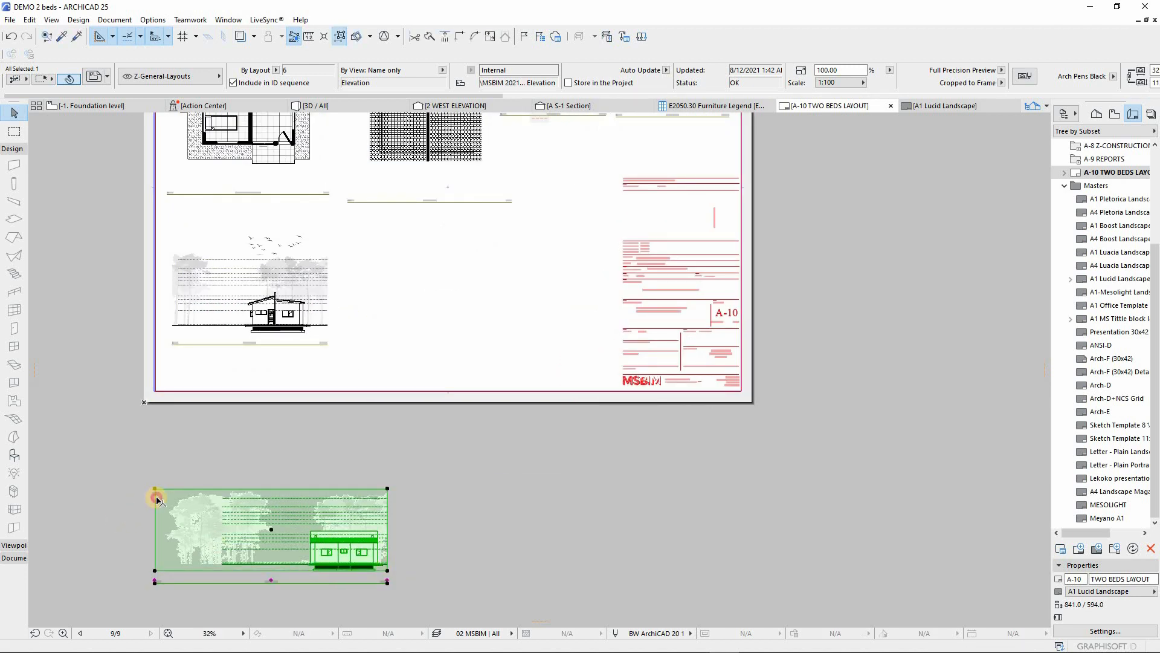
{"action": "left_click", "coordinate": [286, 557]}
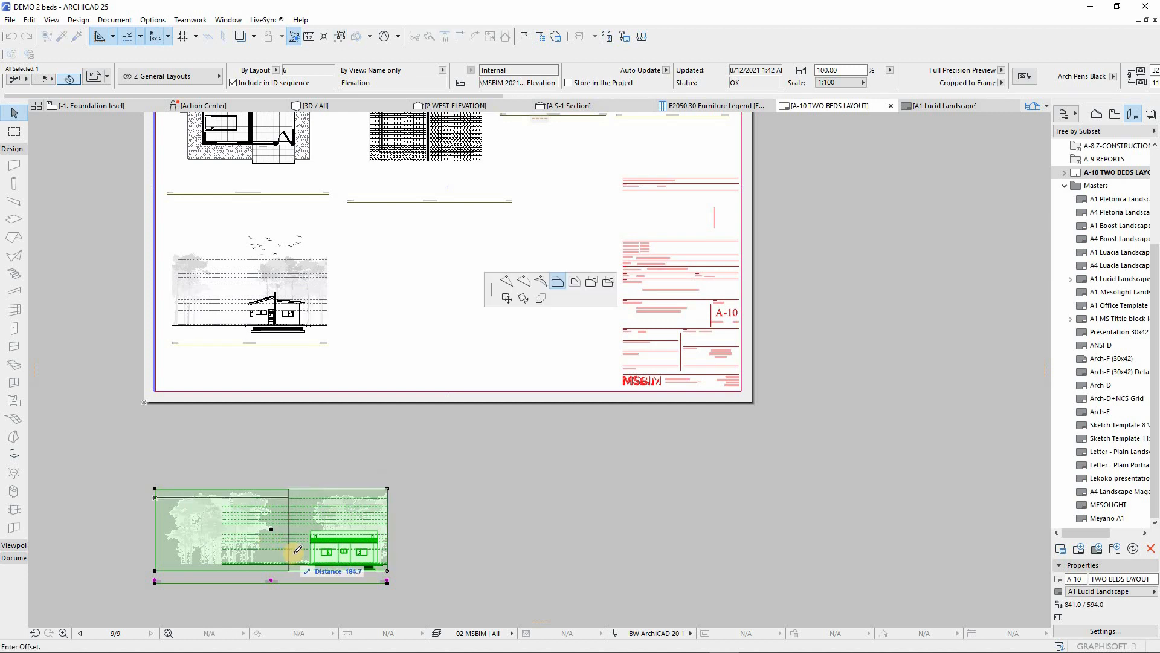
{"action": "left_click", "coordinate": [334, 549]}
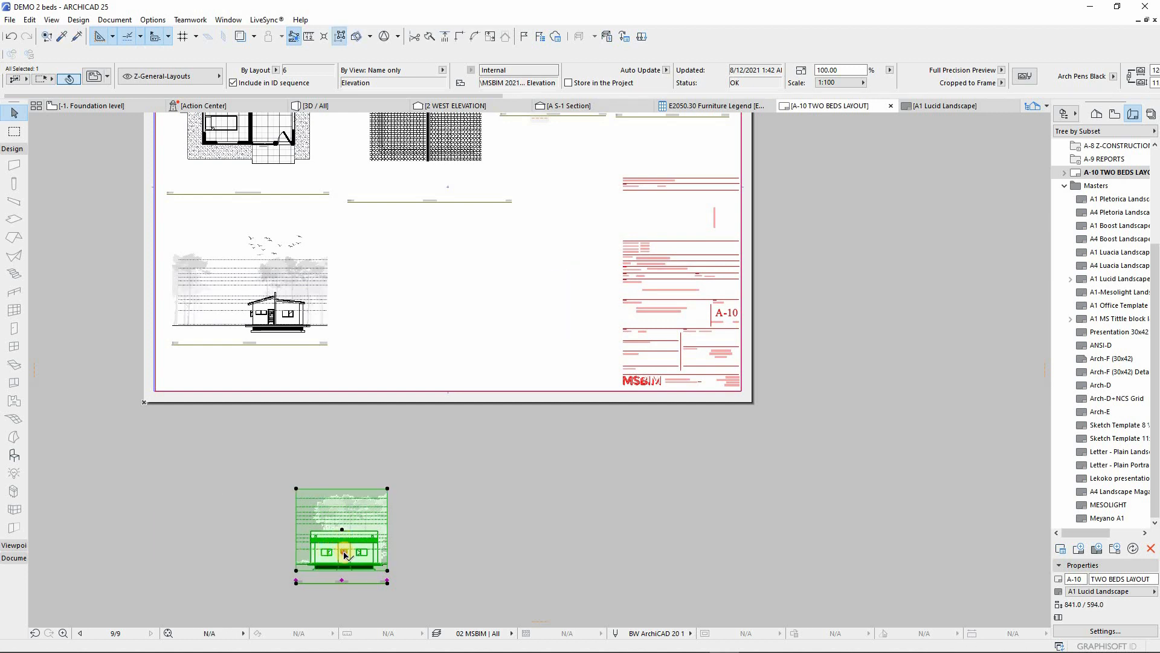
Move the cropped fourth elevation onto the sheet below the roof plan, beside the third elevation, and deselect it
{"action": "mouse_move", "coordinate": [346, 554]}
{"action": "left_mouse_down"}
{"action": "mouse_move", "coordinate": [397, 379]}
{"action": "mouse_move", "coordinate": [461, 321]}
{"action": "mouse_move", "coordinate": [480, 489]}
{"action": "left_mouse_up"}
{"action": "left_click", "coordinate": [169, 181]}
{"action": "scroll", "coordinate": [169, 182], "scroll_direction": "up", "scroll_amount": 3}
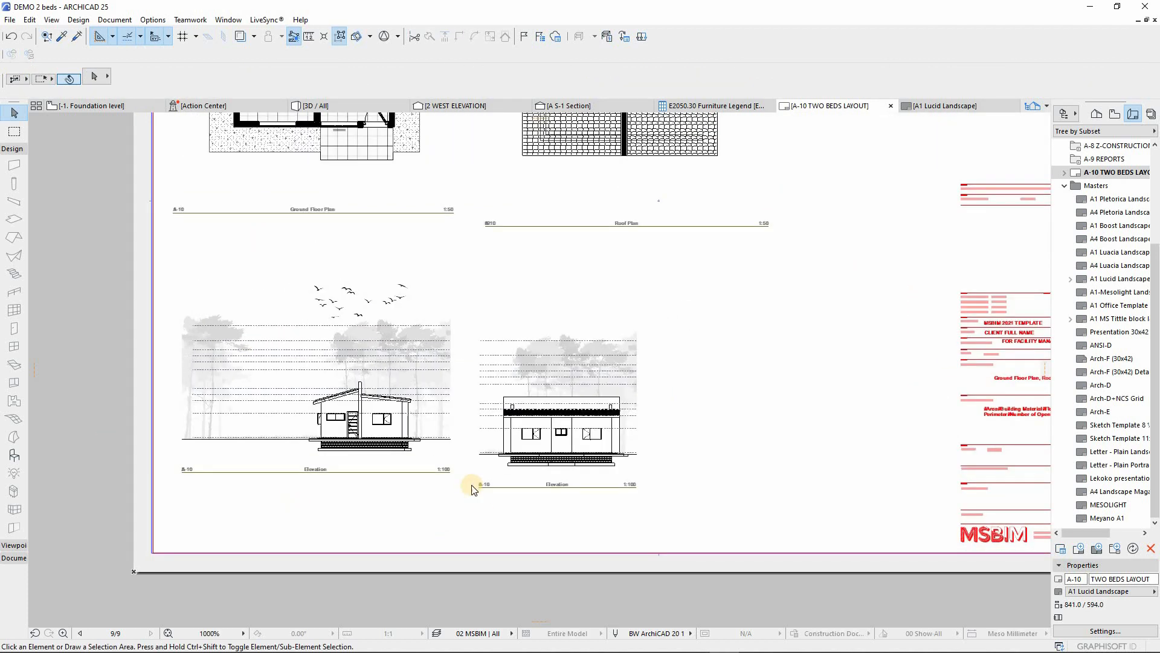
{"action": "scroll", "coordinate": [531, 434], "scroll_direction": "up", "scroll_amount": 2}
{"action": "scroll", "coordinate": [529, 524], "scroll_direction": "down", "scroll_amount": 3}
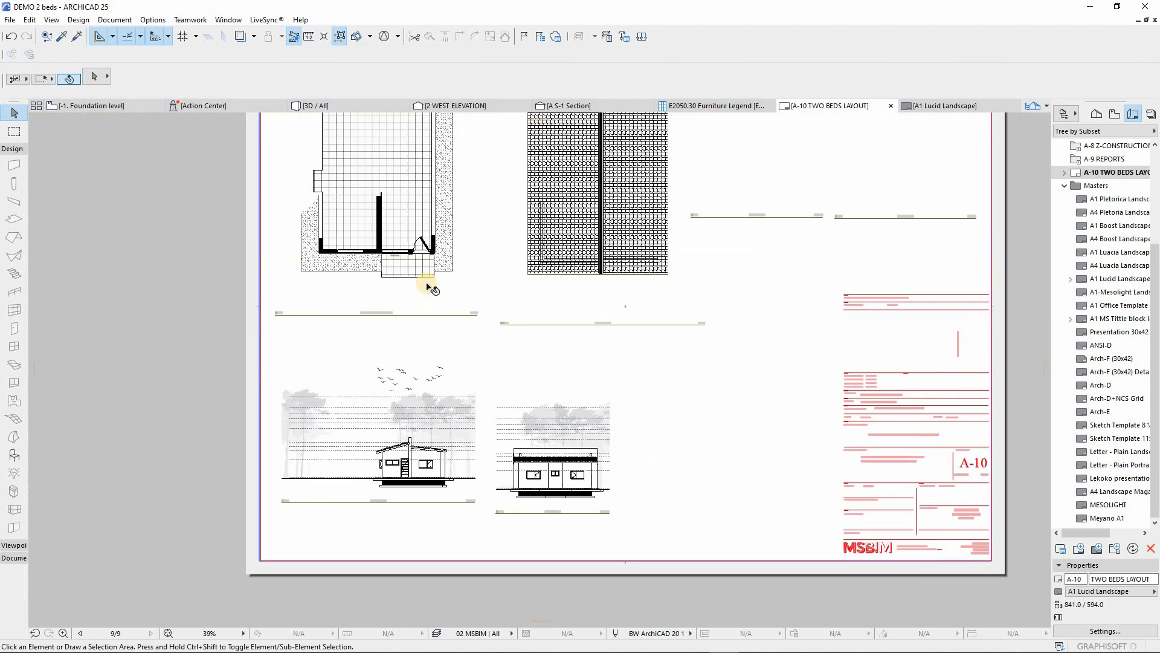
Examine the view settings, especially the scale, of the A.2 ELEVATIONS and A.1 ARCHITECTURAL PLANS view folders
{"action": "scroll", "coordinate": [471, 305], "scroll_direction": "up", "scroll_amount": 4}
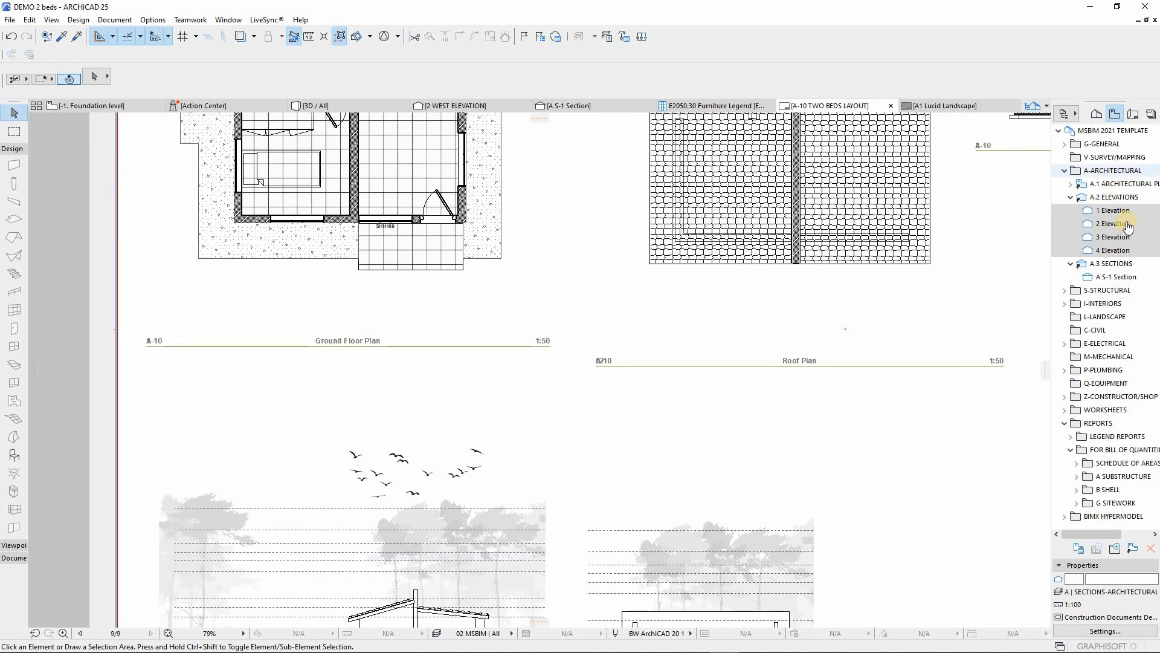
{"action": "left_click", "coordinate": [1098, 115]}
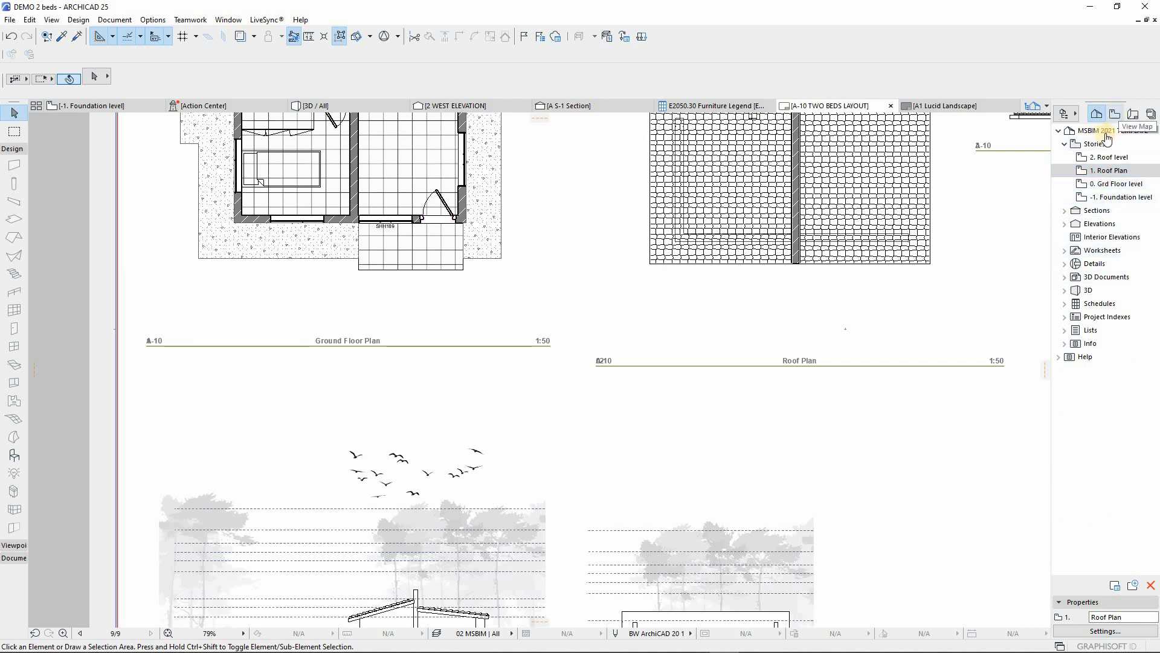
{"action": "scroll", "coordinate": [518, 420], "scroll_direction": "down", "scroll_amount": 3}
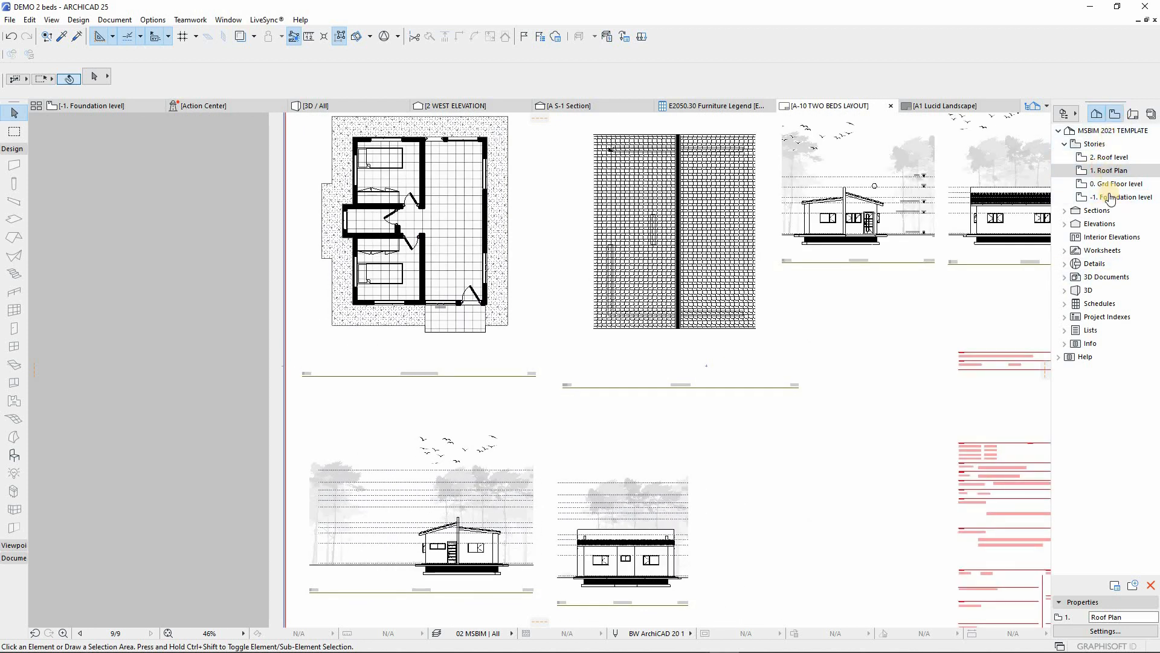
{"action": "left_click", "coordinate": [1115, 114]}
{"action": "left_click", "coordinate": [1116, 210]}
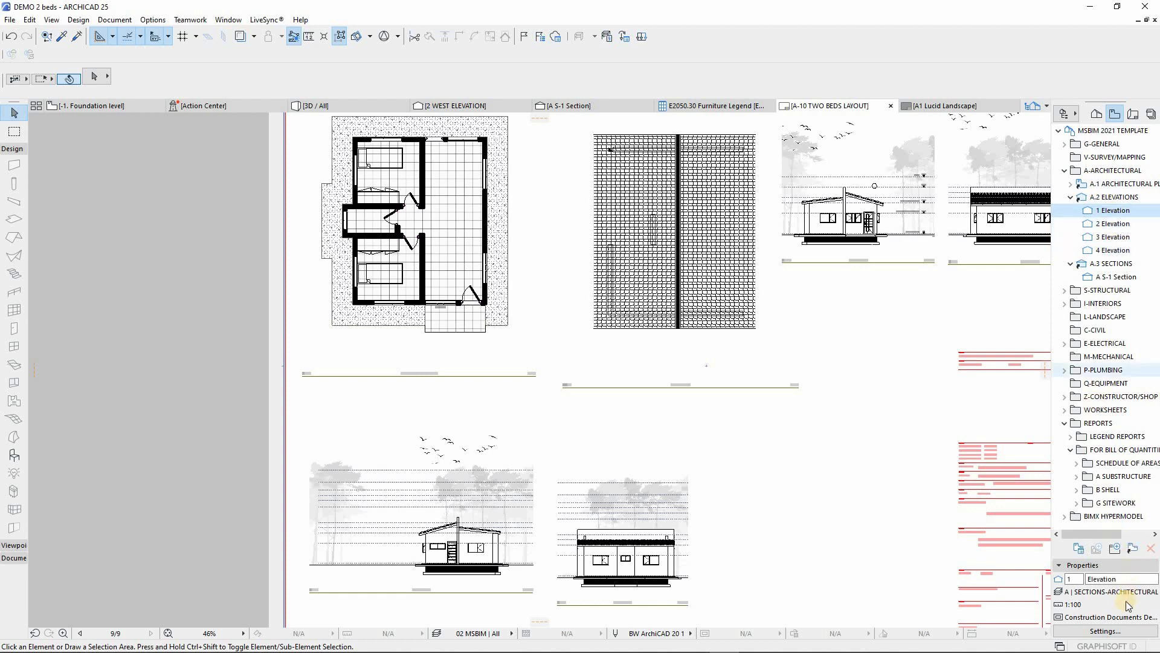
{"action": "left_click", "coordinate": [1108, 198]}
{"action": "left_click", "coordinate": [1104, 630]}
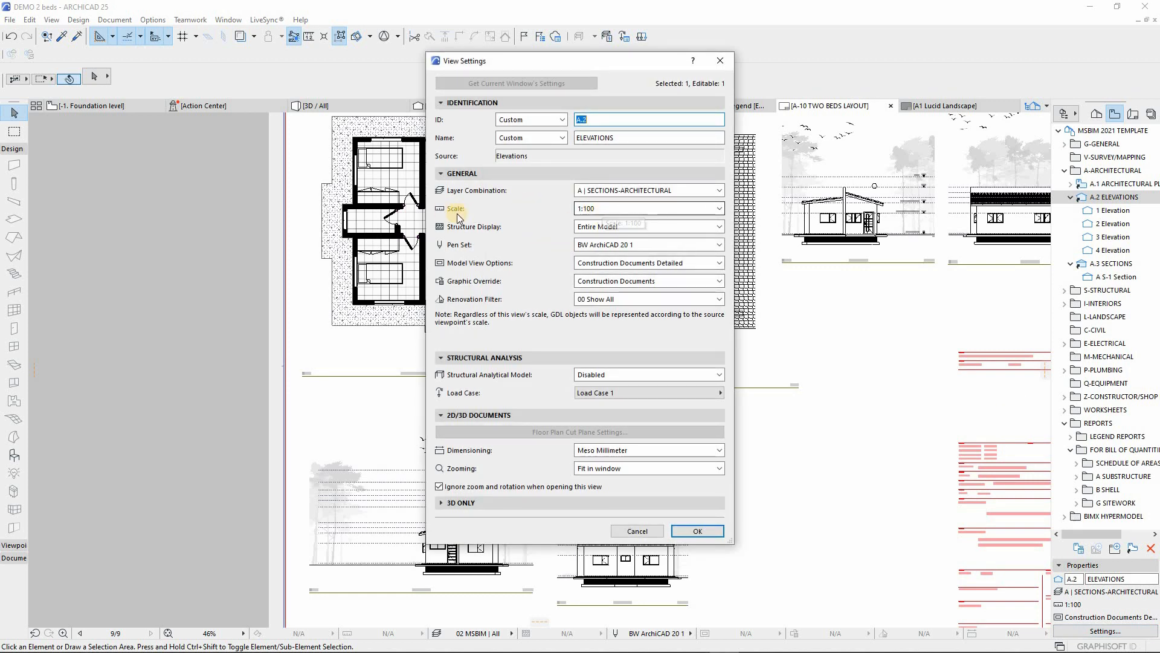
{"action": "left_click", "coordinate": [681, 535]}
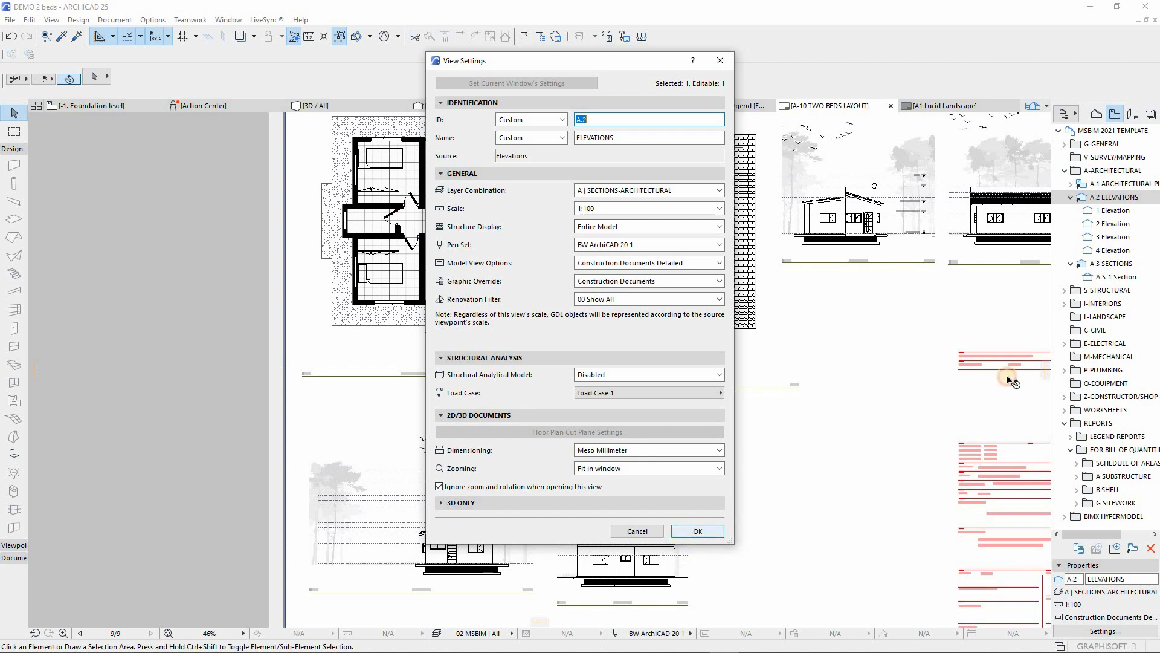
{"action": "left_click", "coordinate": [1079, 184]}
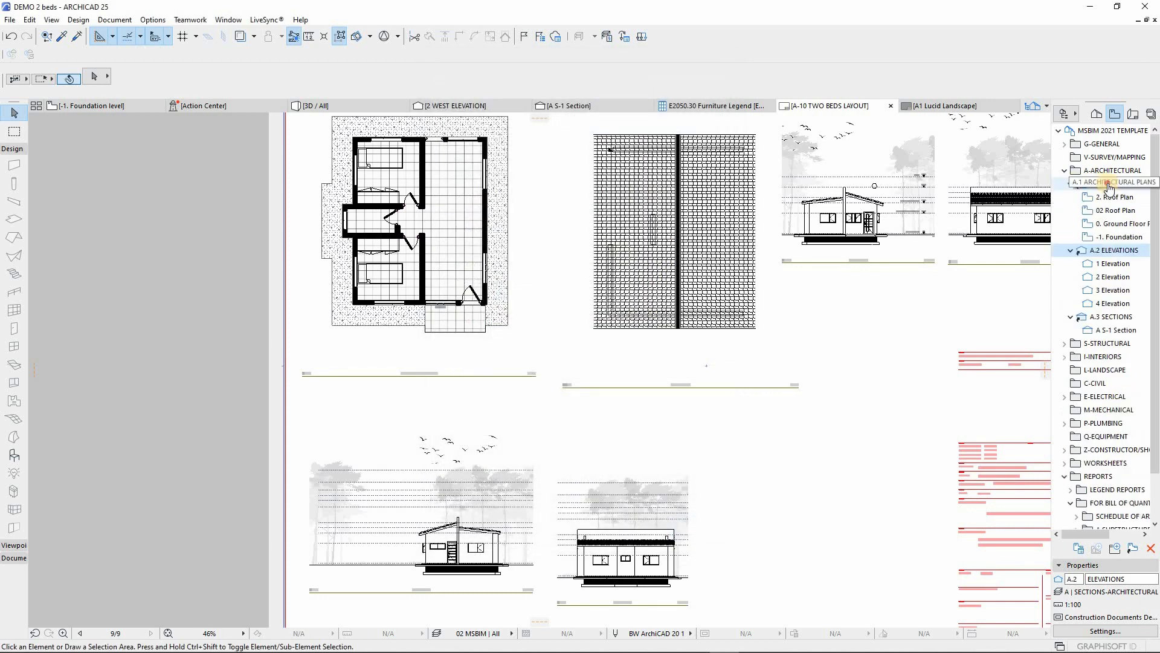
{"action": "left_click", "coordinate": [1105, 631]}
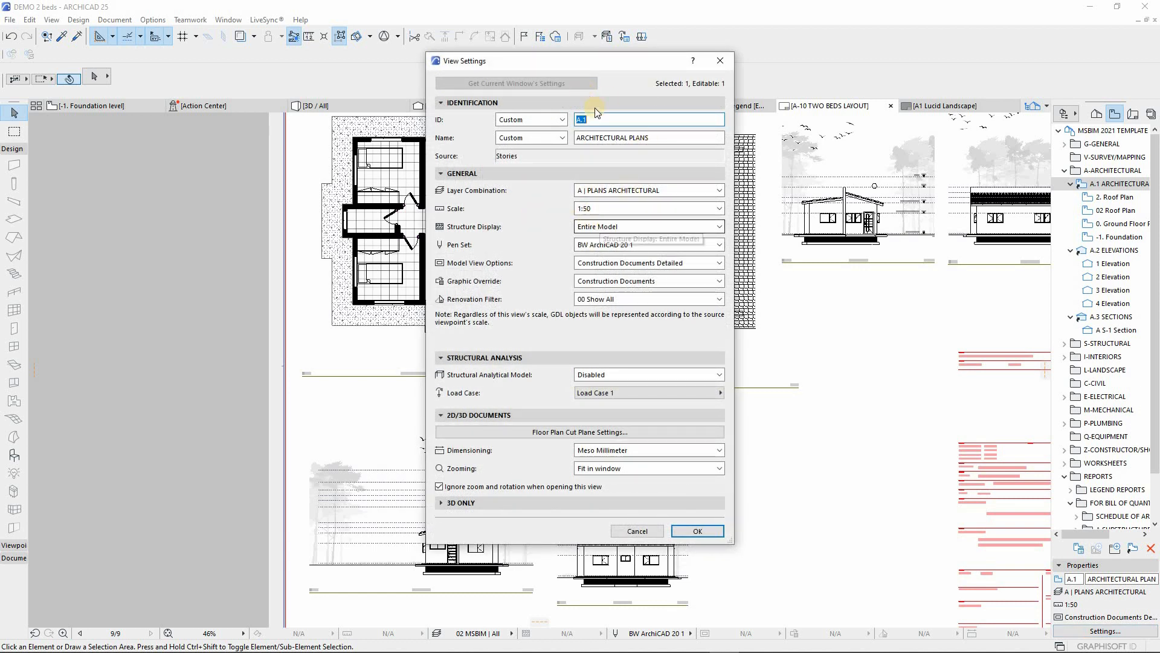
{"action": "left_click", "coordinate": [687, 531]}
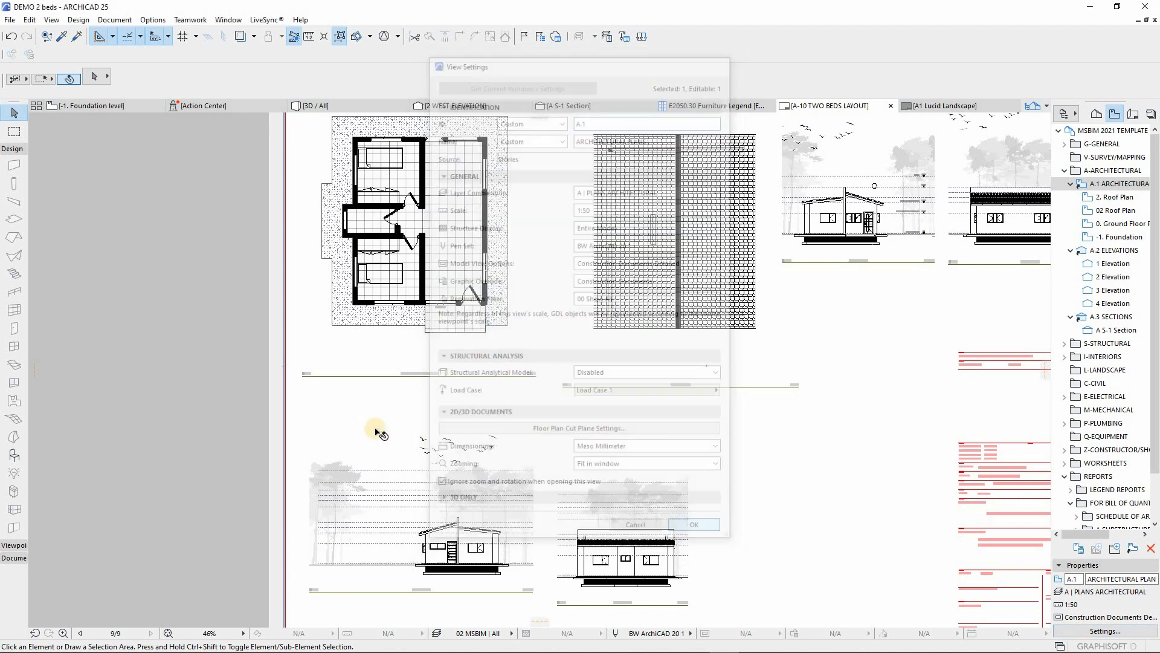
Examine the scale options available for the ground floor plan drawing on the layout
{"action": "scroll", "coordinate": [423, 429], "scroll_direction": "down", "scroll_amount": 3}
{"action": "scroll", "coordinate": [321, 339], "scroll_direction": "up", "scroll_amount": 5}
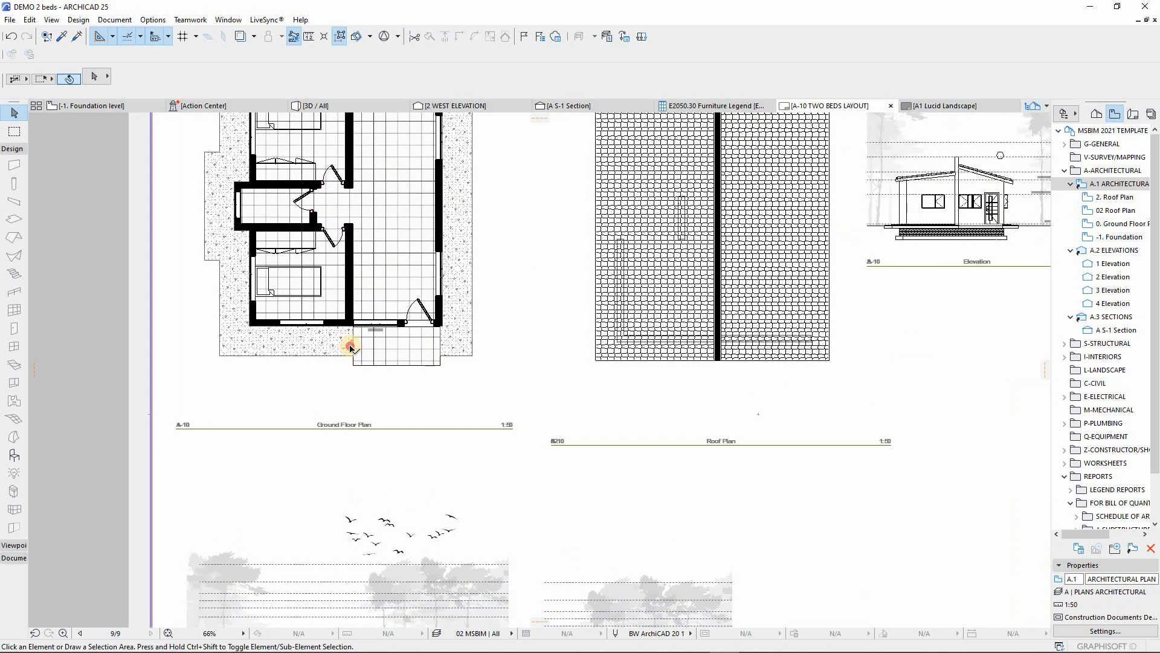
{"action": "left_click", "coordinate": [342, 392]}
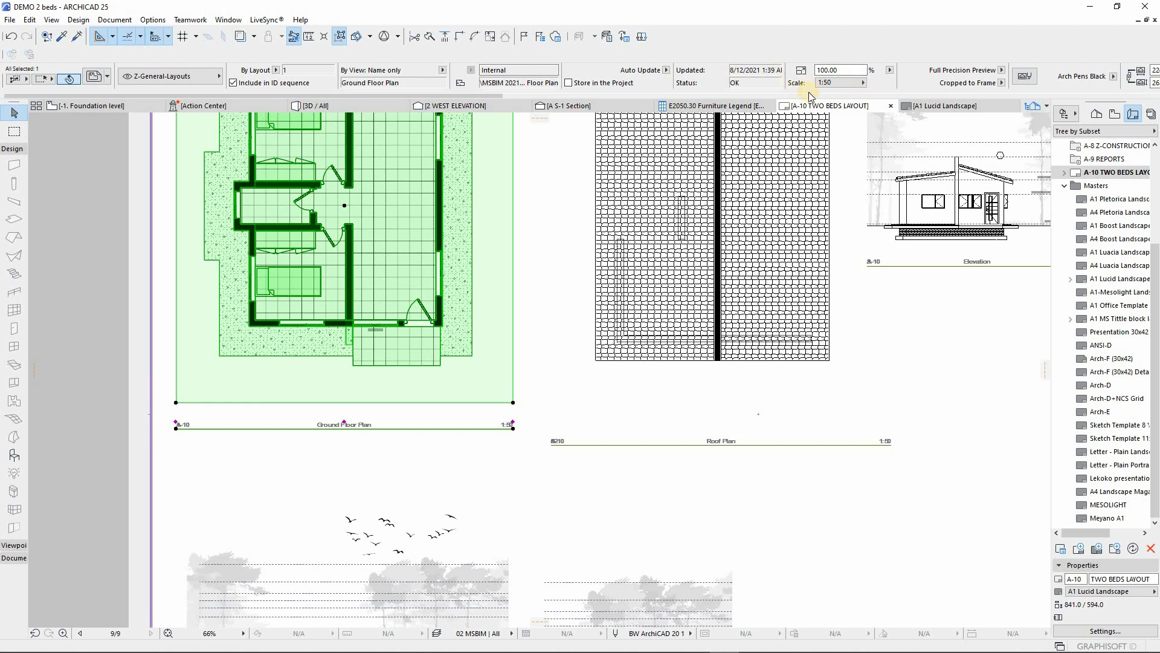
{"action": "left_click", "coordinate": [858, 86]}
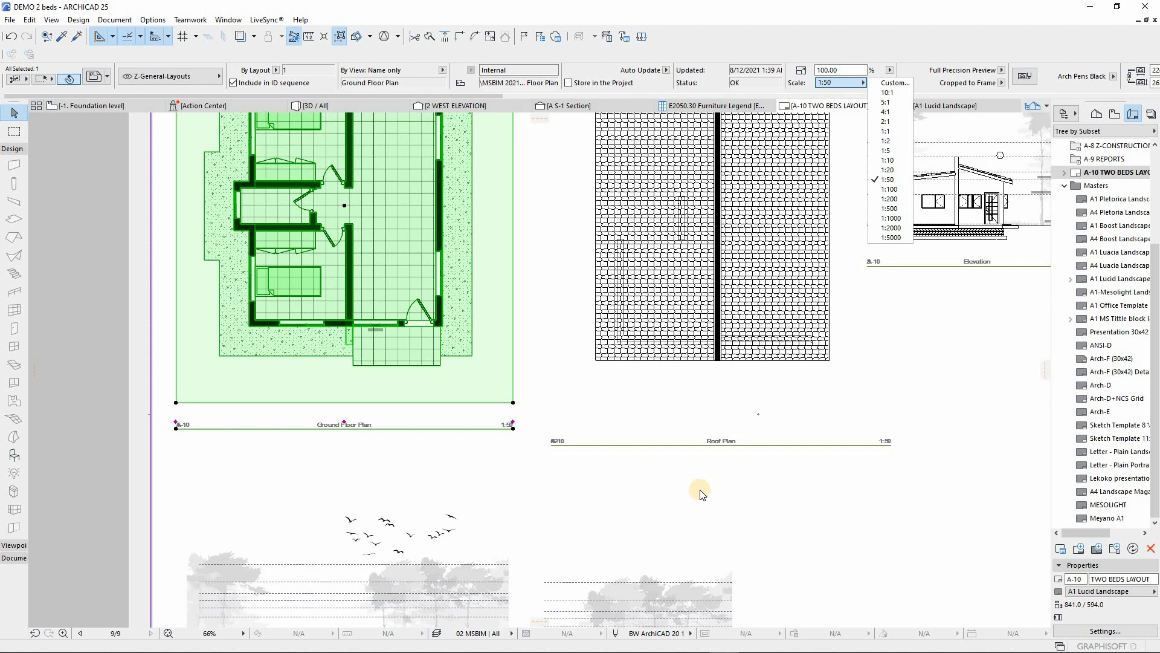
{"action": "left_click", "coordinate": [571, 492]}
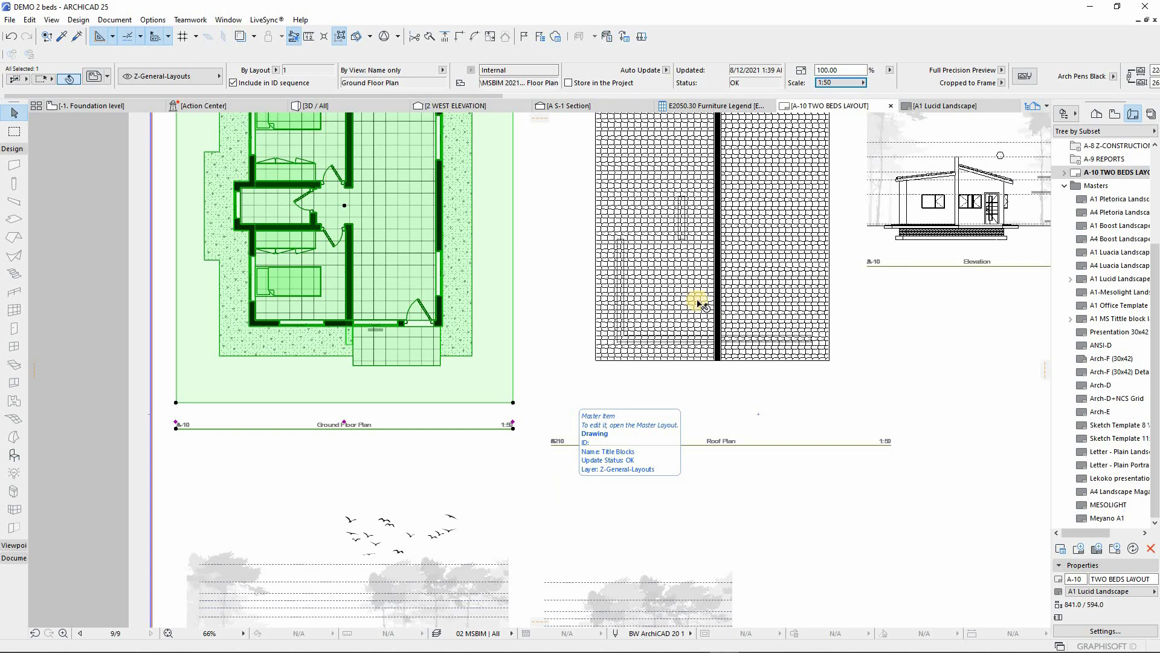
Shift the roof plan drawing up so its title line aligns with the ground floor plan's title line, and deselect it
{"action": "left_click", "coordinate": [677, 357]}
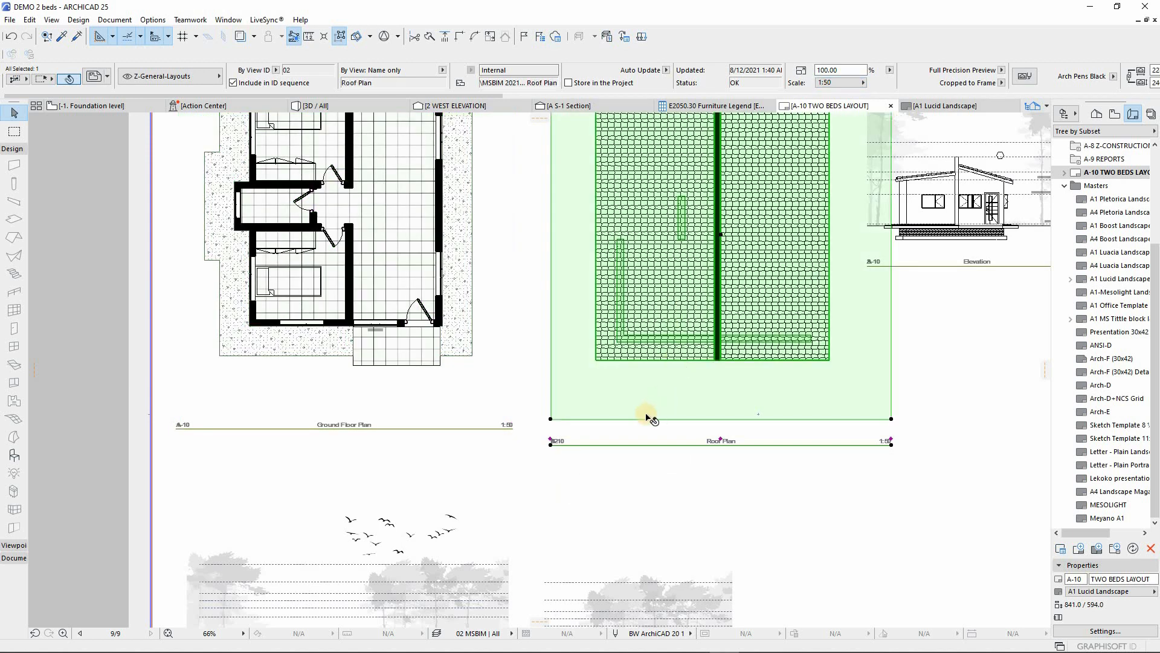
{"action": "left_click", "coordinate": [603, 418]}
{"action": "left_click", "coordinate": [611, 407]}
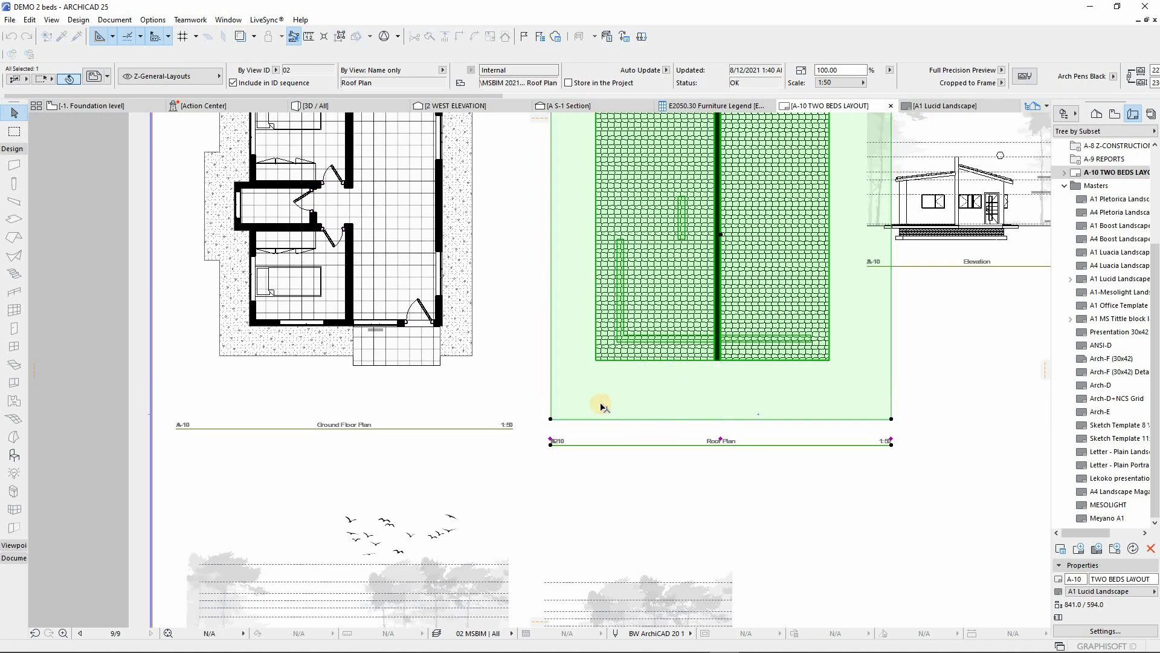
{"action": "scroll", "coordinate": [411, 420], "scroll_direction": "down", "scroll_amount": 4}
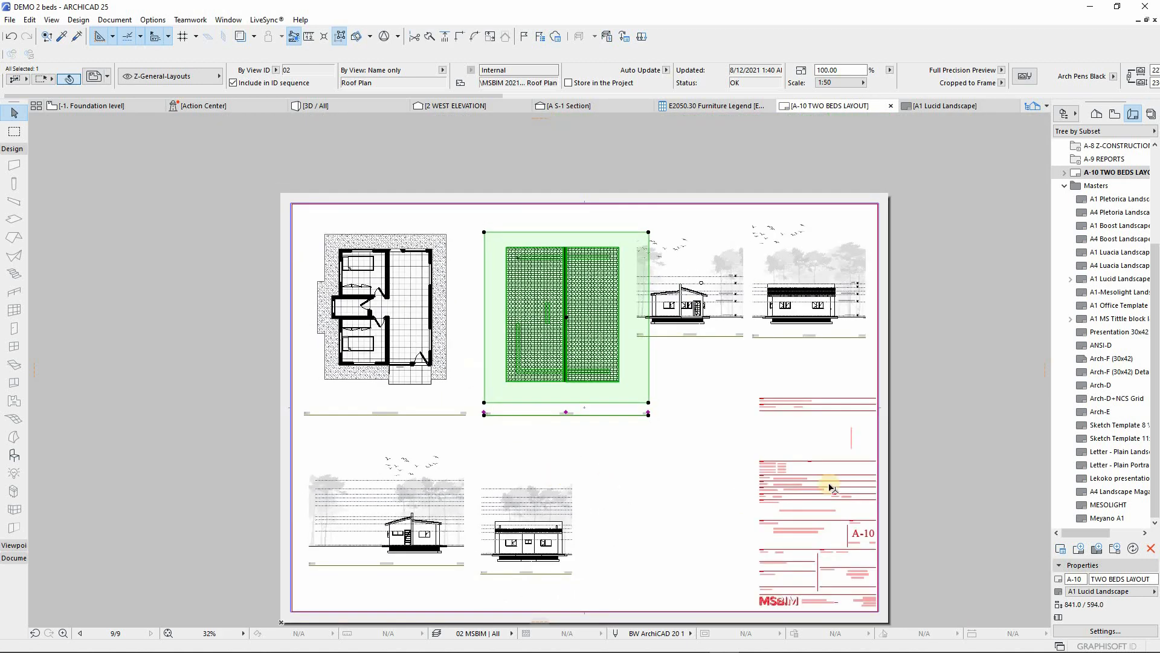
{"action": "key", "text": "Escape"}
{"action": "middle_click_drag", "start_coordinate": [628, 485], "coordinate": [595, 450]}
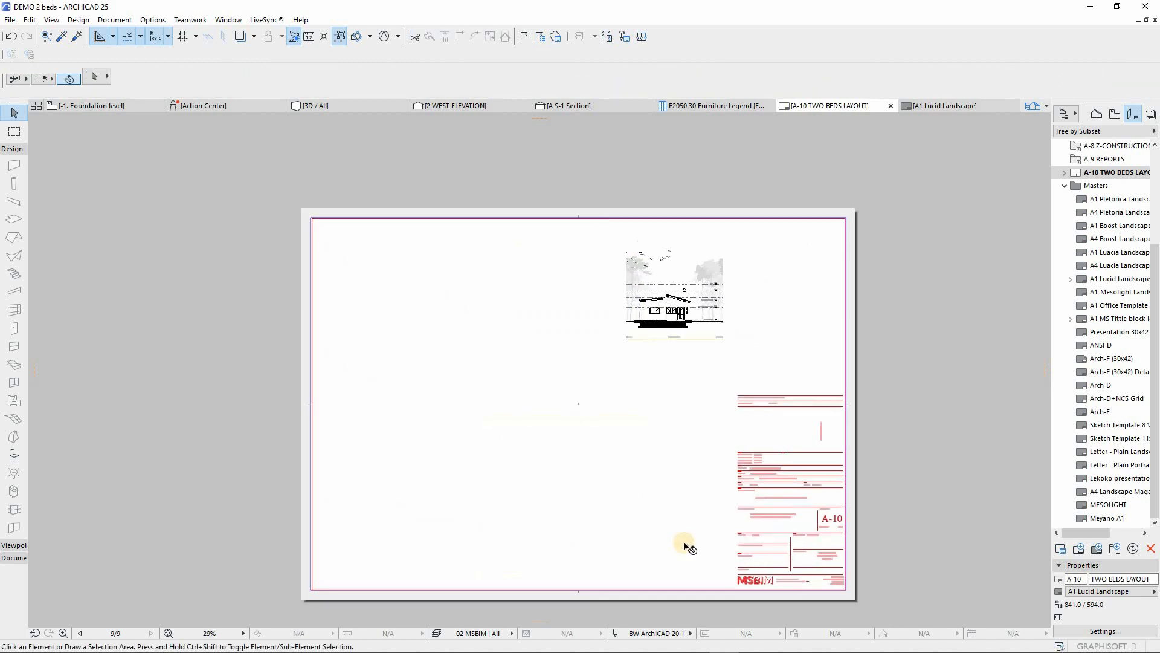
Prepare to save the layout as a PDF in the Two Bedroom house folder, set to open after saving
{"action": "left_click", "coordinate": [9, 20]}
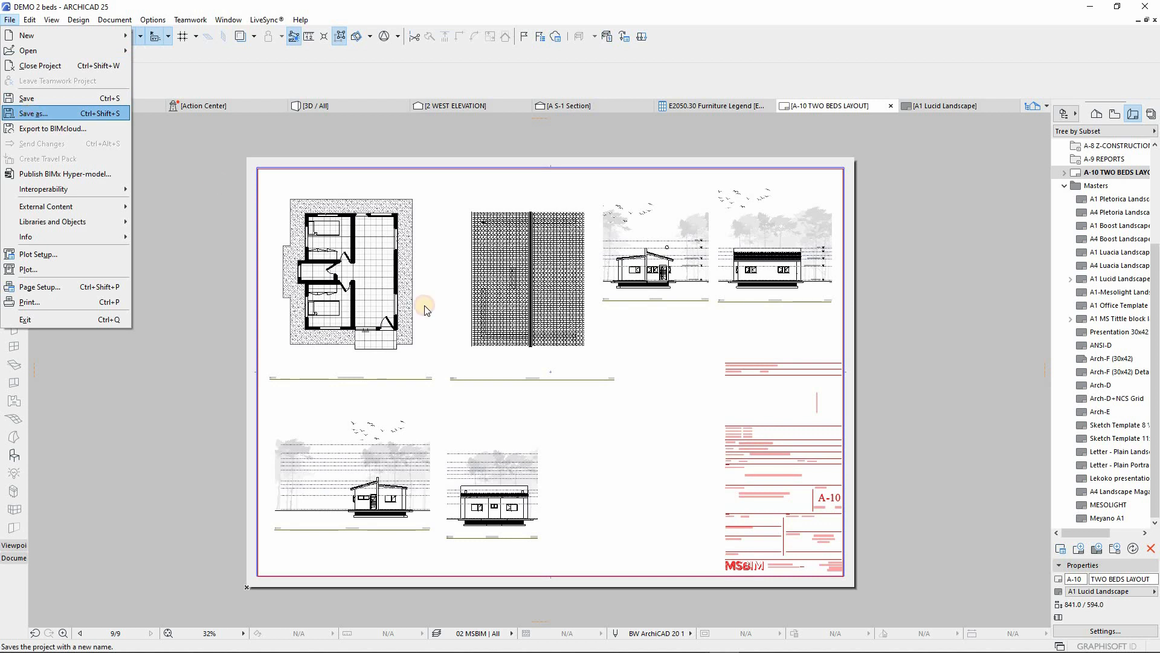
{"action": "key", "text": "Return"}
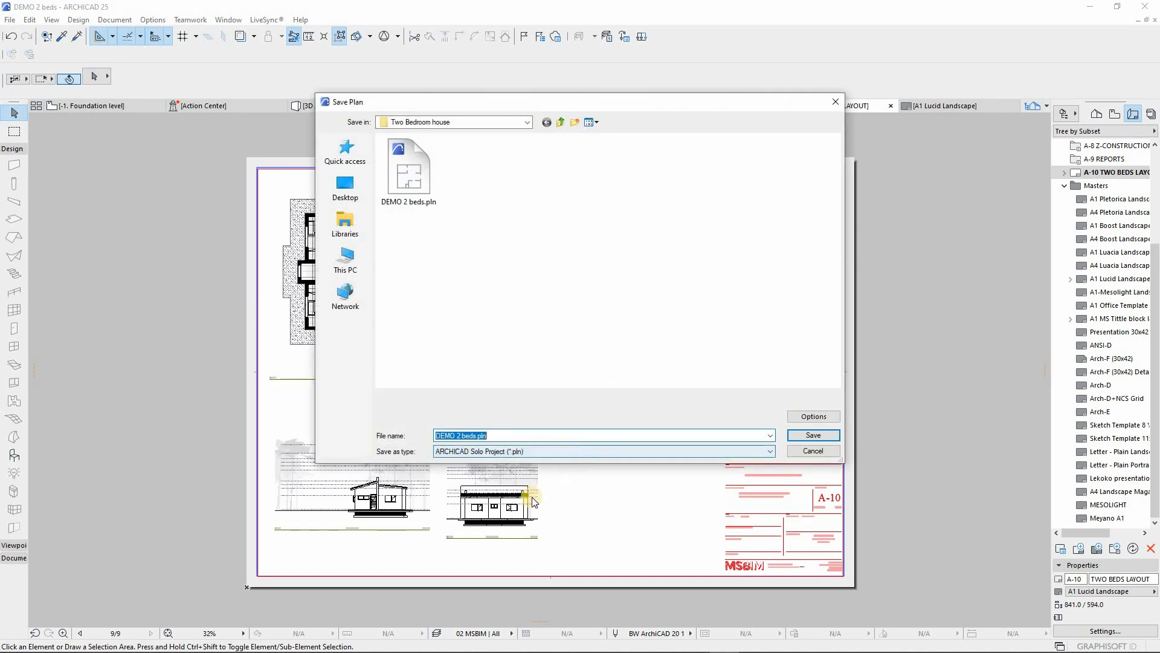
{"action": "left_click", "coordinate": [532, 451]}
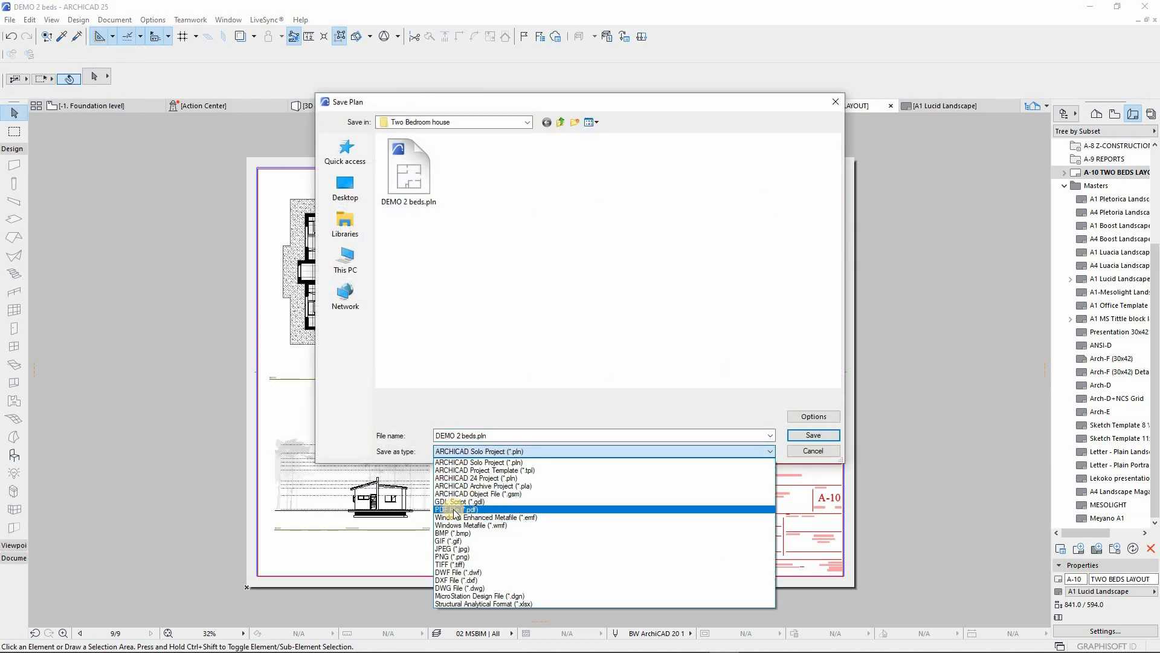
{"action": "left_click", "coordinate": [454, 511]}
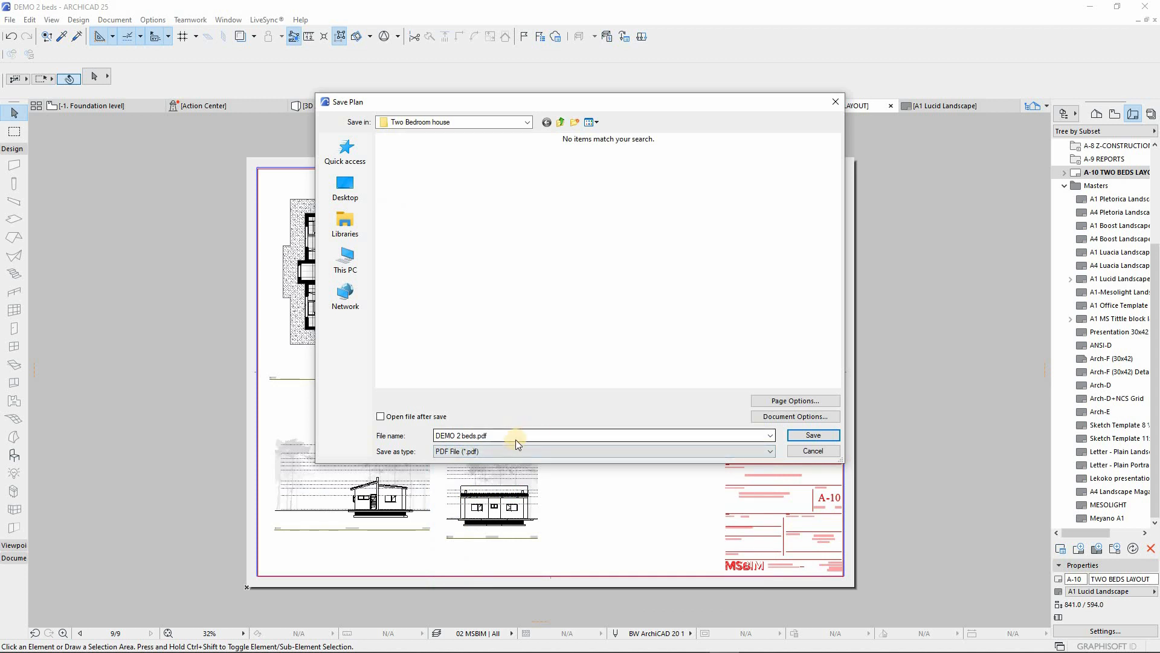
{"action": "left_click", "coordinate": [396, 417]}
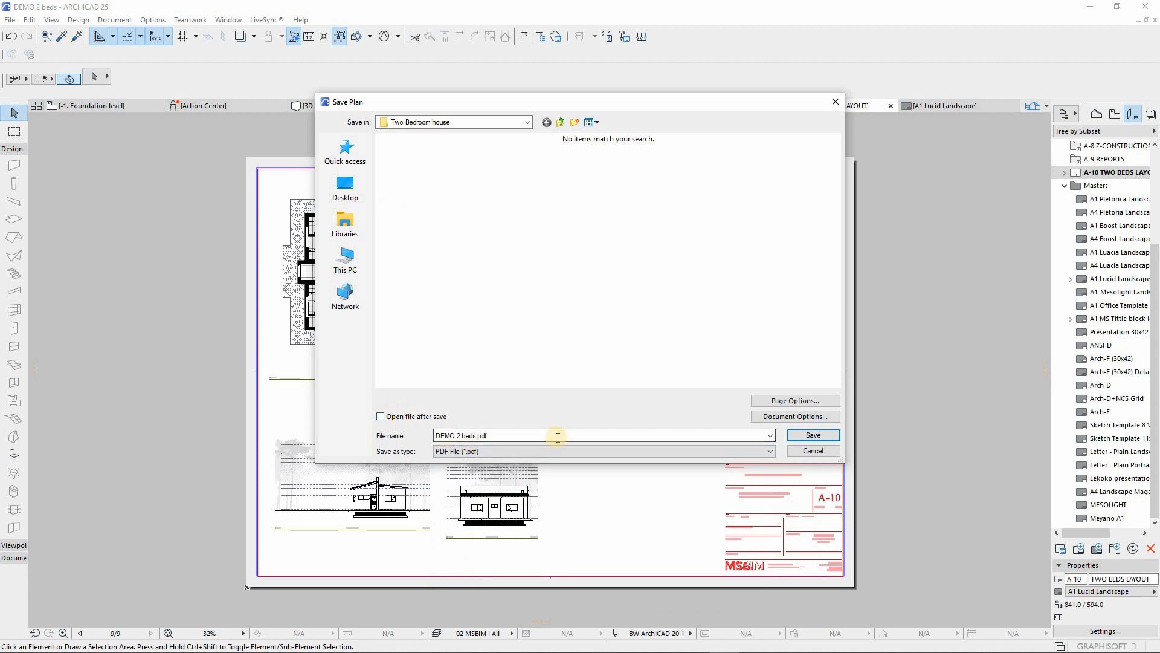
Keep the A1 landscape page and Color output of the entire layout, and save it as DEMO 2 beds.pdf
{"action": "left_click", "coordinate": [779, 400]}
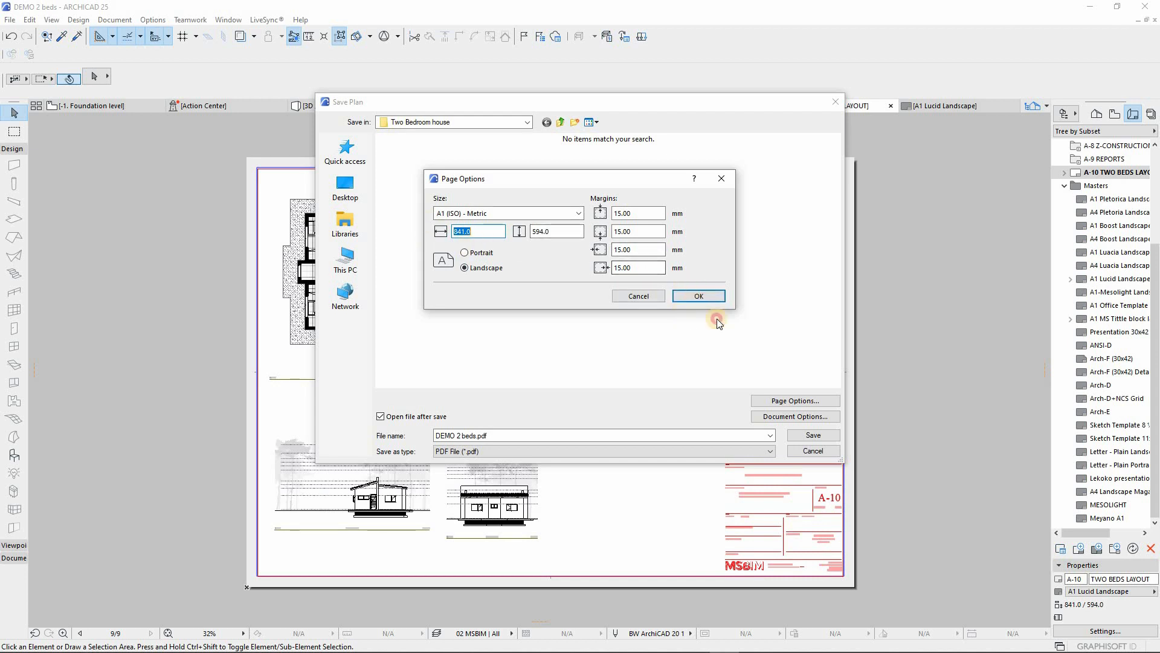
{"action": "left_click", "coordinate": [793, 418]}
{"action": "left_click", "coordinate": [676, 234]}
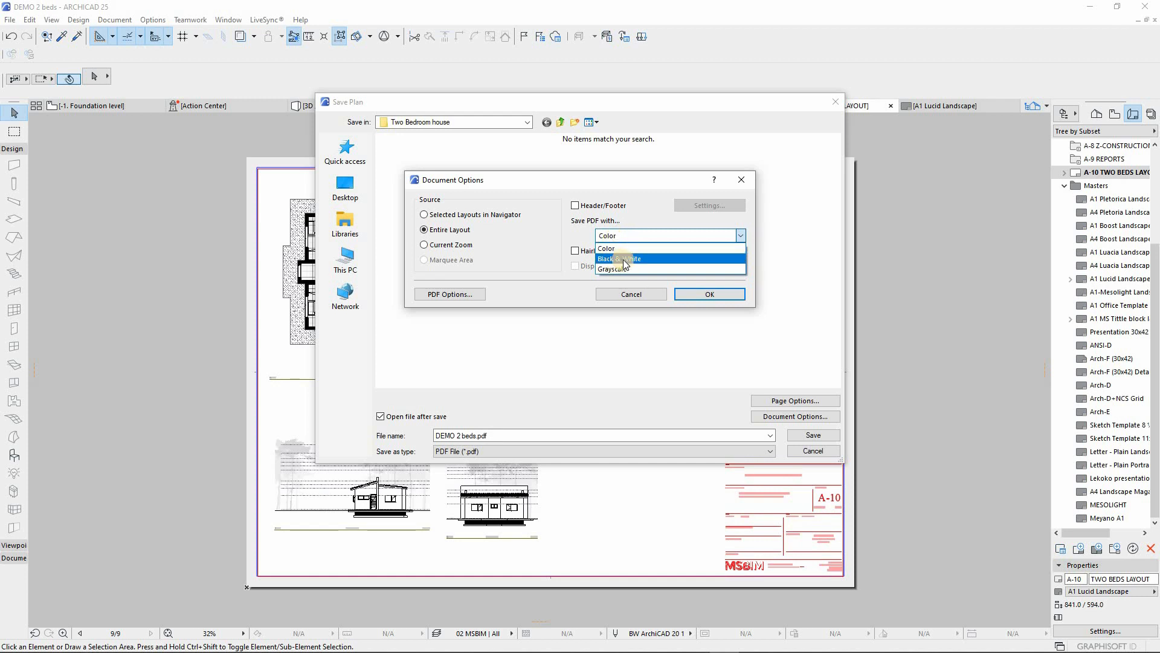
{"action": "left_click", "coordinate": [550, 349]}
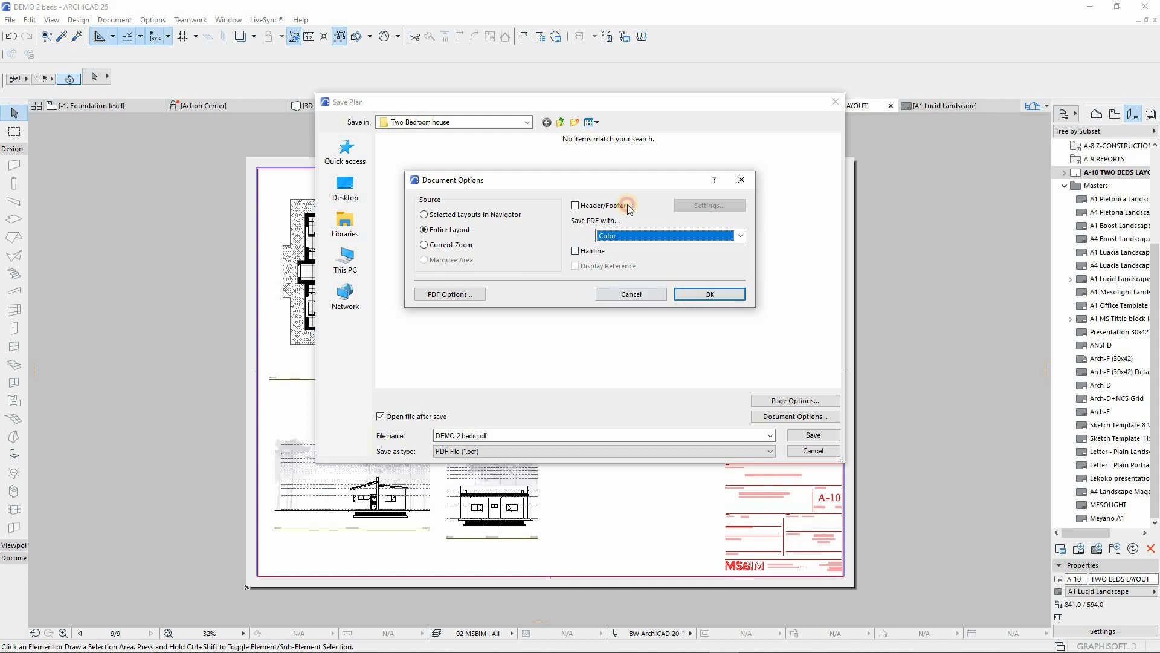
{"action": "left_click", "coordinate": [709, 294]}
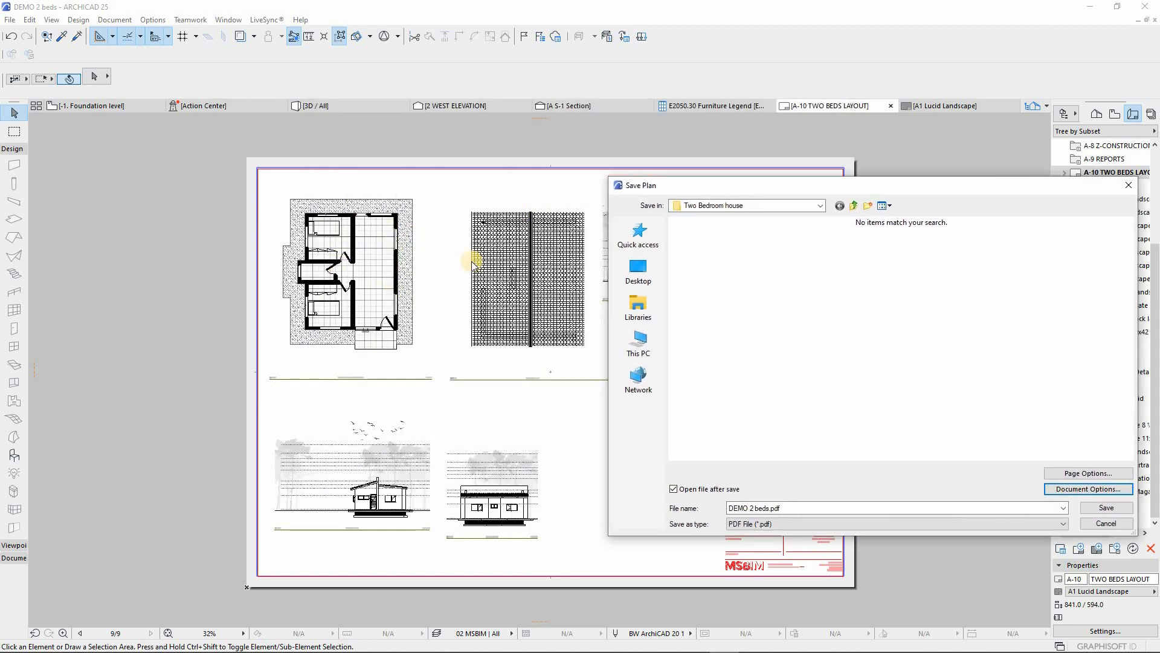
{"action": "left_click_drag", "start_coordinate": [893, 189], "coordinate": [709, 190]}
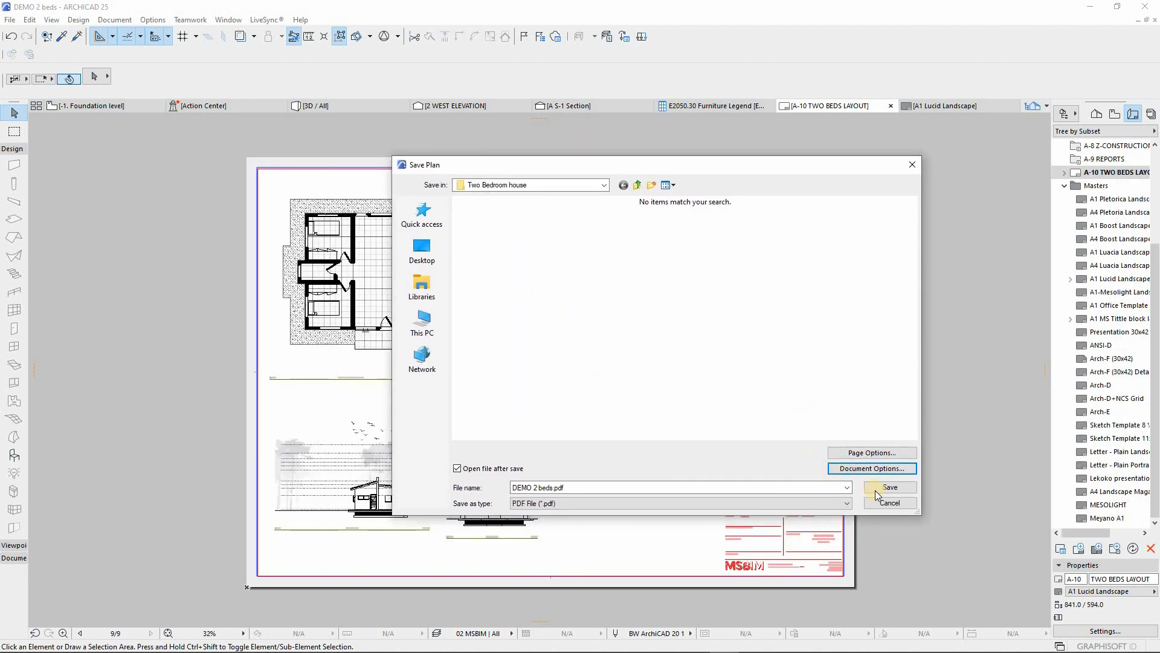
{"action": "left_click", "coordinate": [877, 491]}
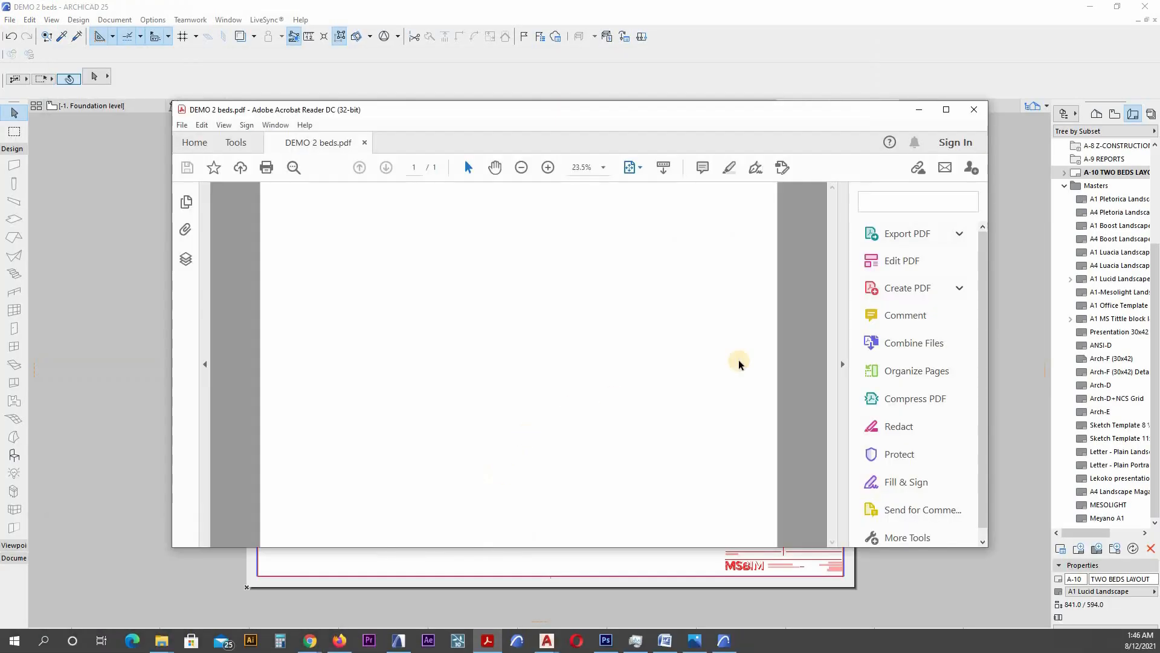
View the exported DEMO 2 beds.pdf at full window size, and open the Ground Floor Plan view in ARCHICAD
{"action": "left_click", "coordinate": [947, 113]}
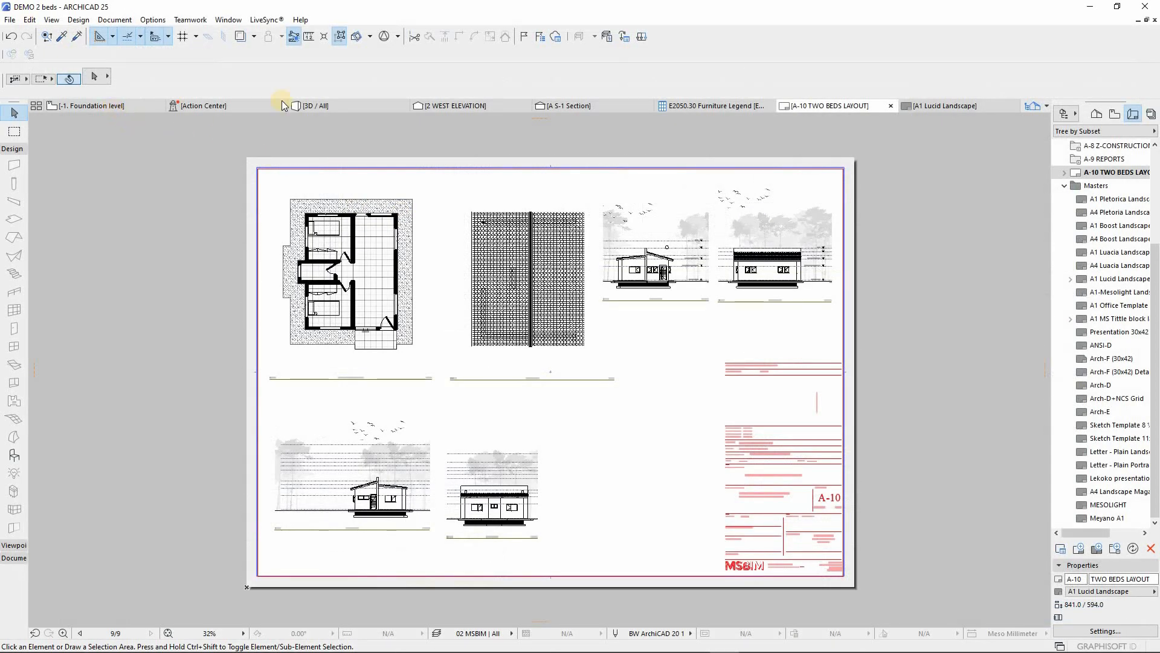
{"action": "left_click", "coordinate": [1115, 113]}
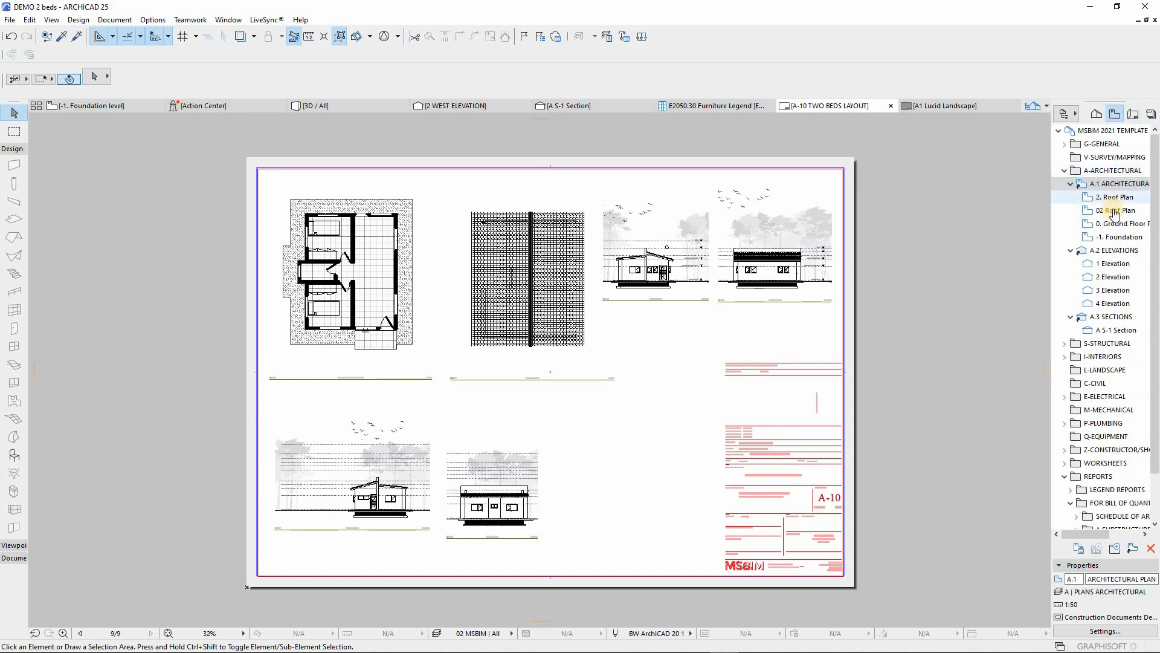
{"action": "left_click", "coordinate": [1115, 212]}
{"action": "double_click", "coordinate": [1113, 225]}
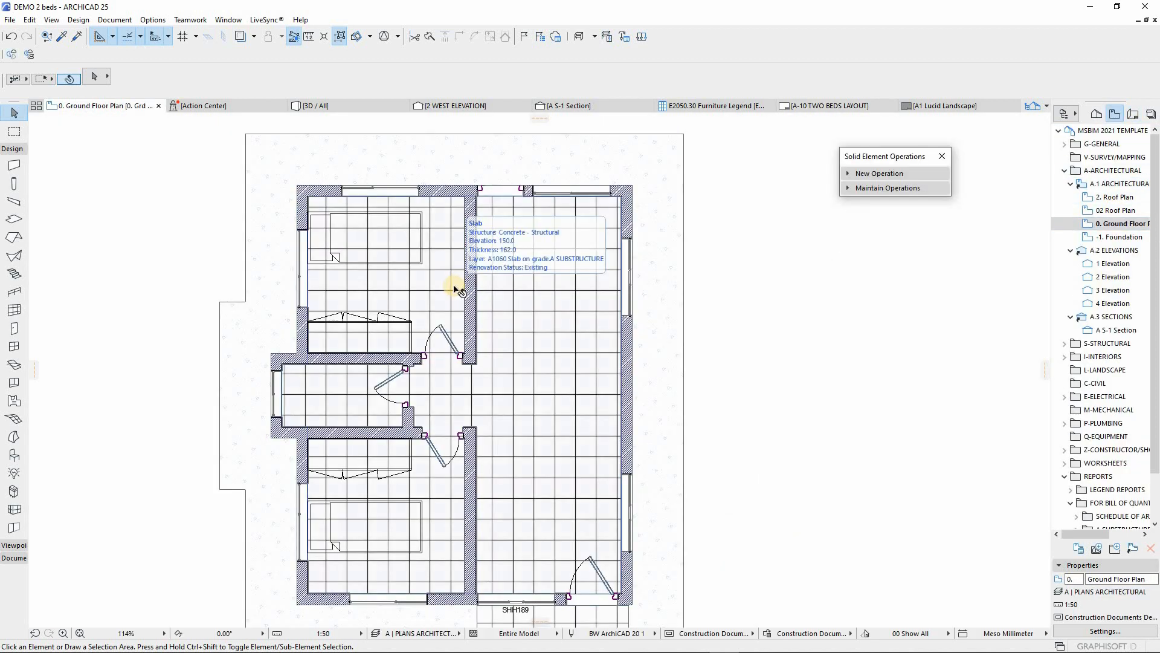
Show the Z2000 Zones layer in the ground floor plan view through the layer settings
{"action": "key", "text": "ctrl+l"}
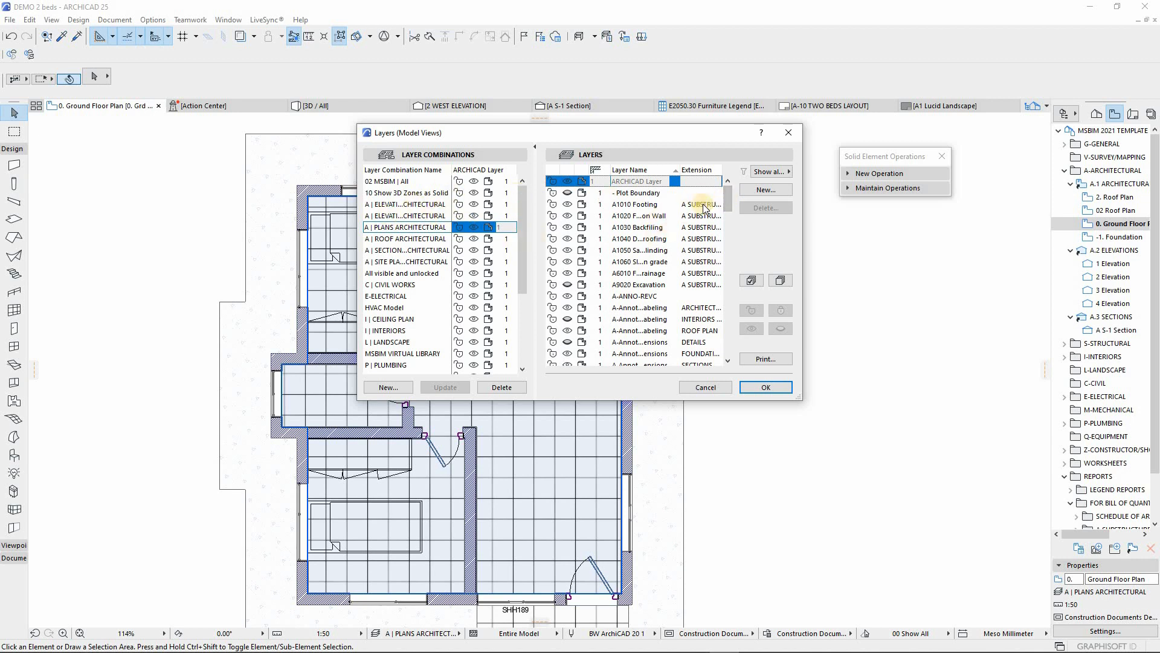
{"action": "left_click_drag", "start_coordinate": [728, 220], "coordinate": [724, 346]}
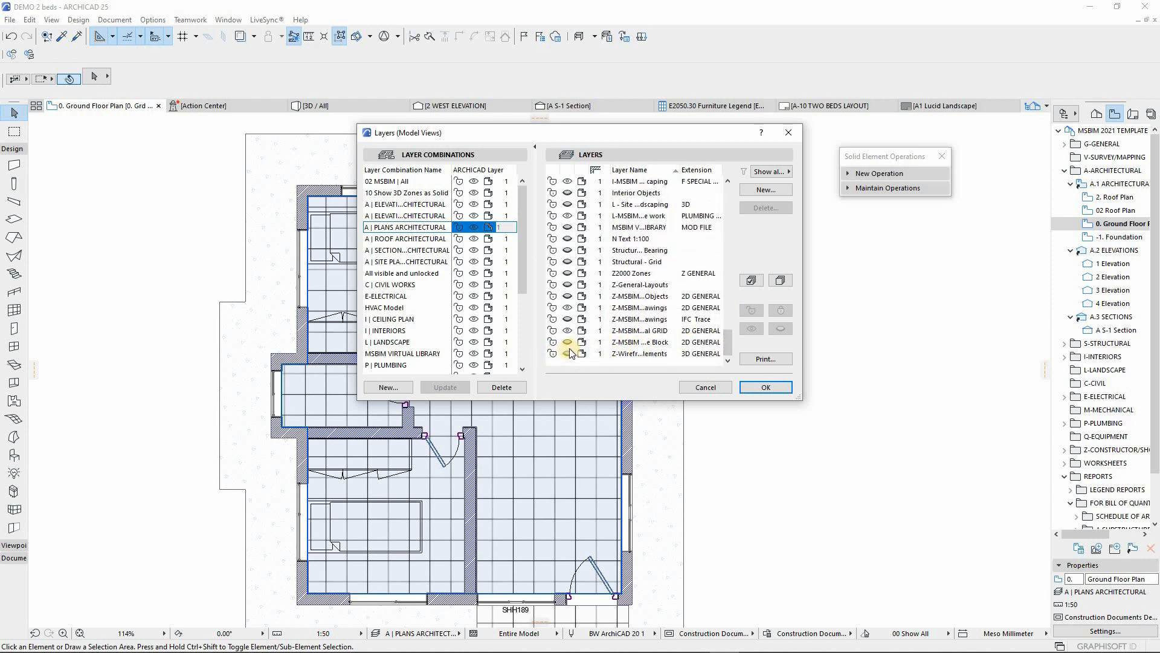
{"action": "left_click", "coordinate": [568, 274]}
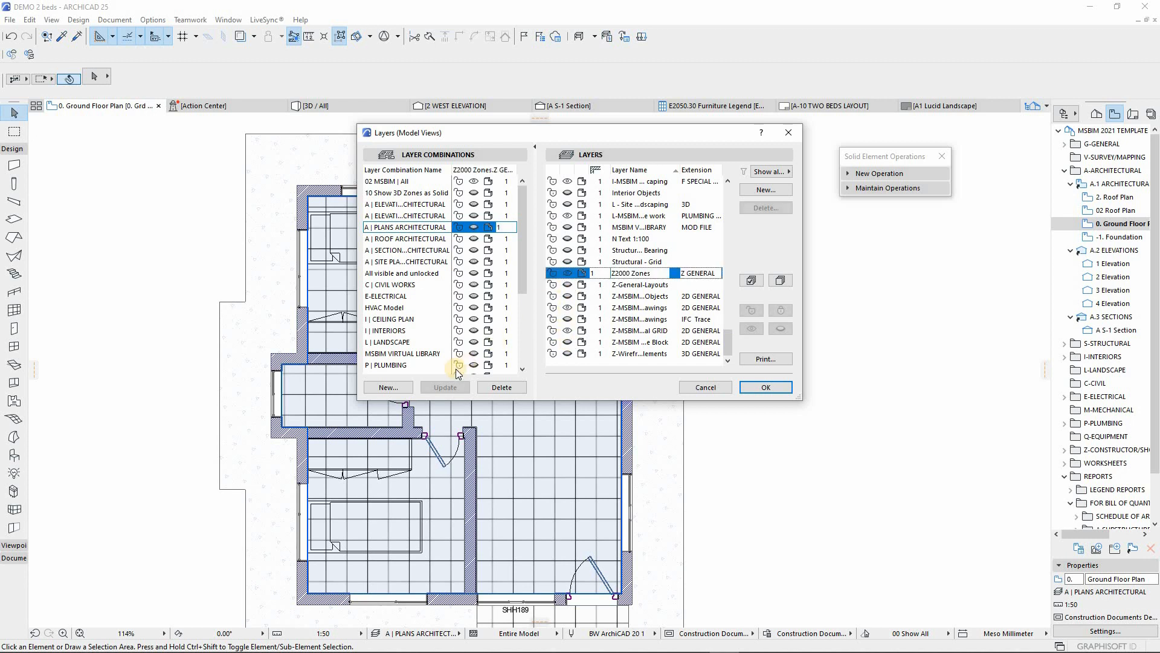
{"action": "left_click", "coordinate": [785, 390]}
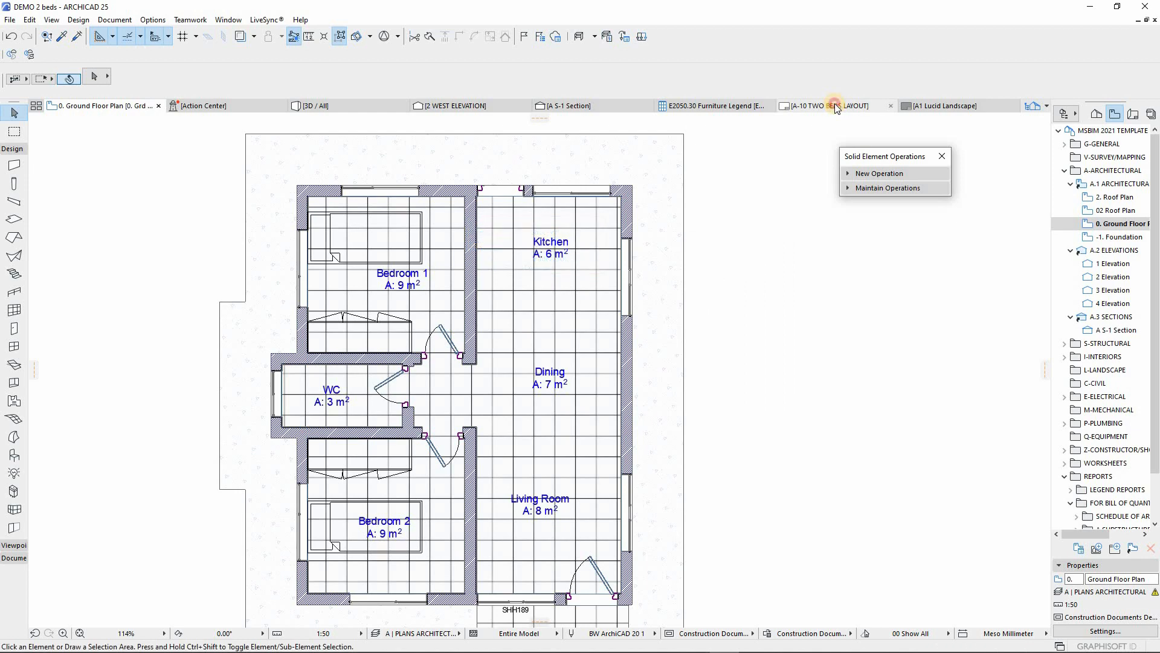
Return to the A-10 TWO BEDS LAYOUT sheet and check the room labels on the ground floor plan drawing and the overall arrangement
{"action": "left_click", "coordinate": [836, 107]}
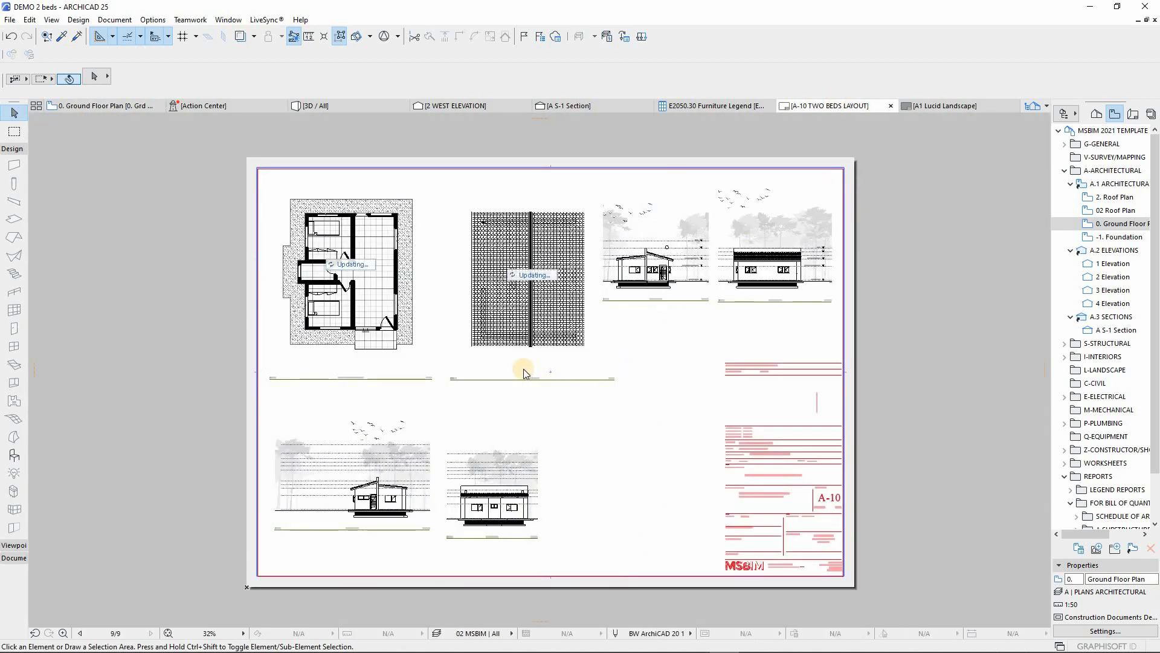
{"action": "scroll", "coordinate": [350, 246], "scroll_direction": "up", "scroll_amount": 5}
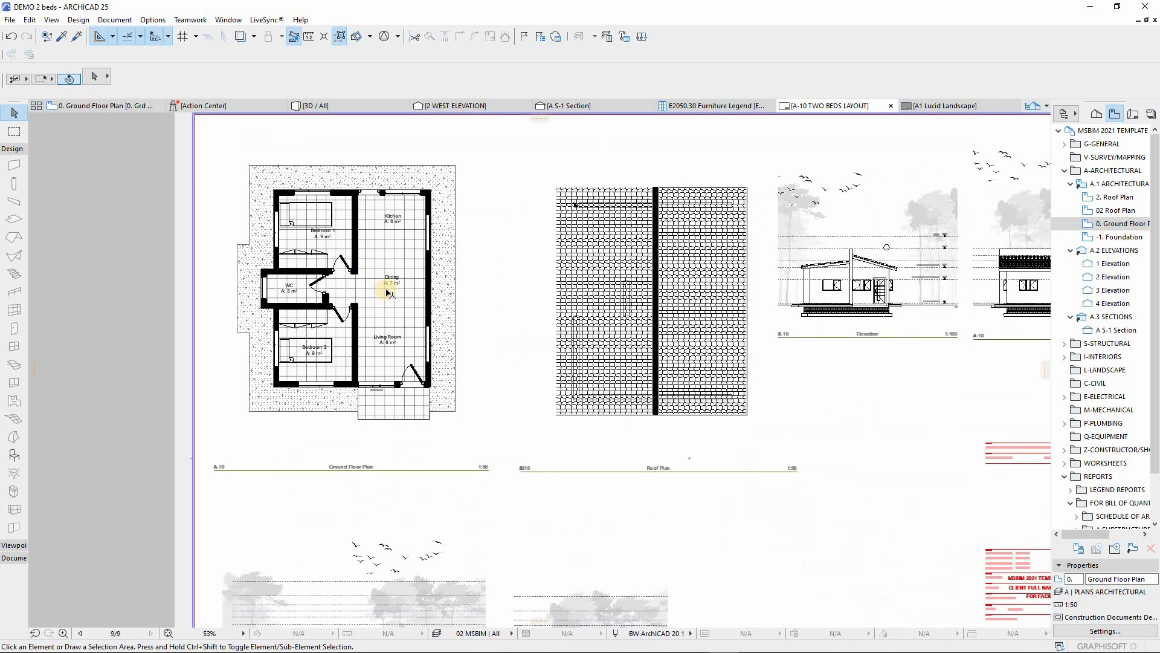
{"action": "scroll", "coordinate": [352, 325], "scroll_direction": "up", "scroll_amount": 1}
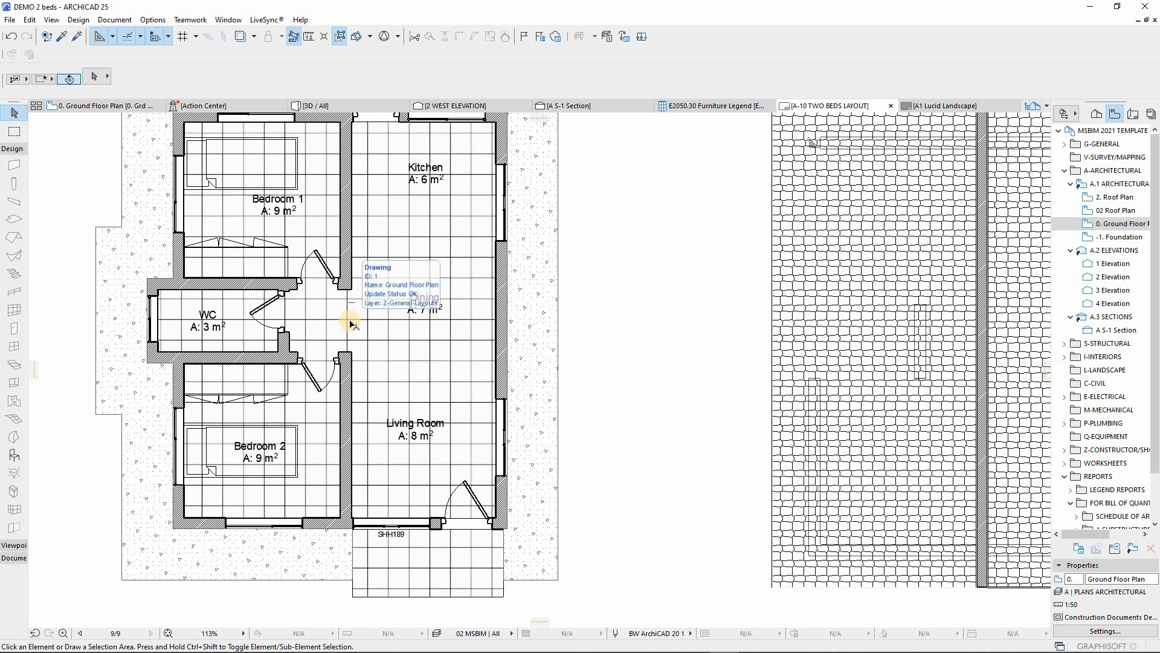
{"action": "scroll", "coordinate": [352, 325], "scroll_direction": "down", "scroll_amount": 6}
{"action": "scroll", "coordinate": [479, 429], "scroll_direction": "down", "scroll_amount": 2}
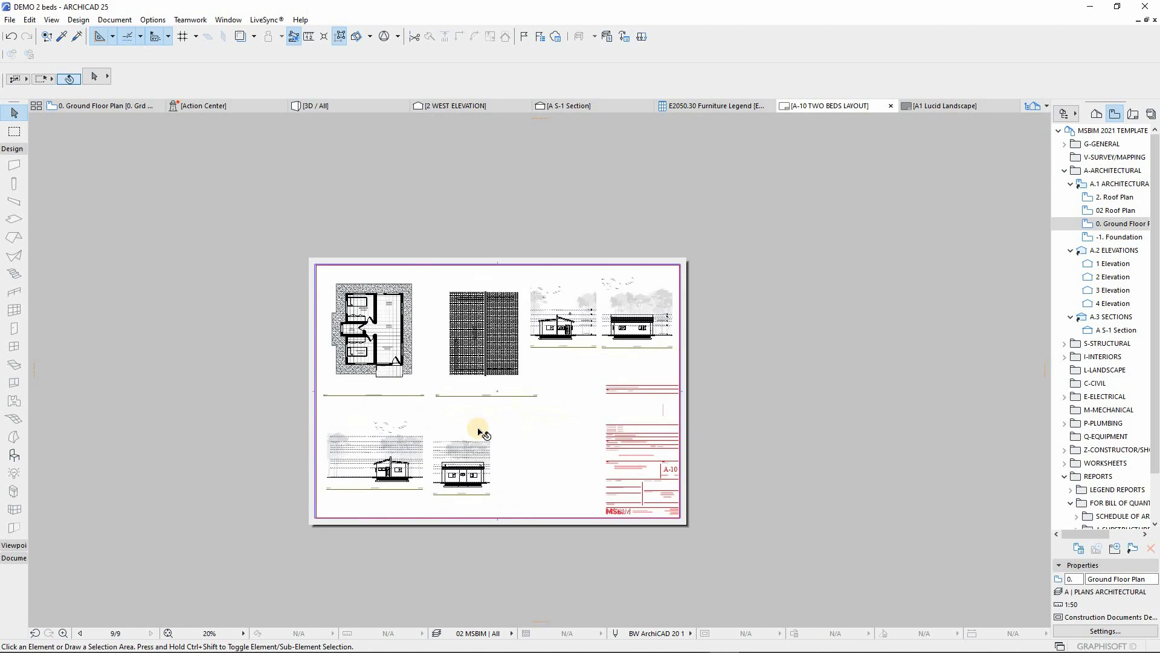
{"action": "scroll", "coordinate": [479, 430], "scroll_direction": "up", "scroll_amount": 2}
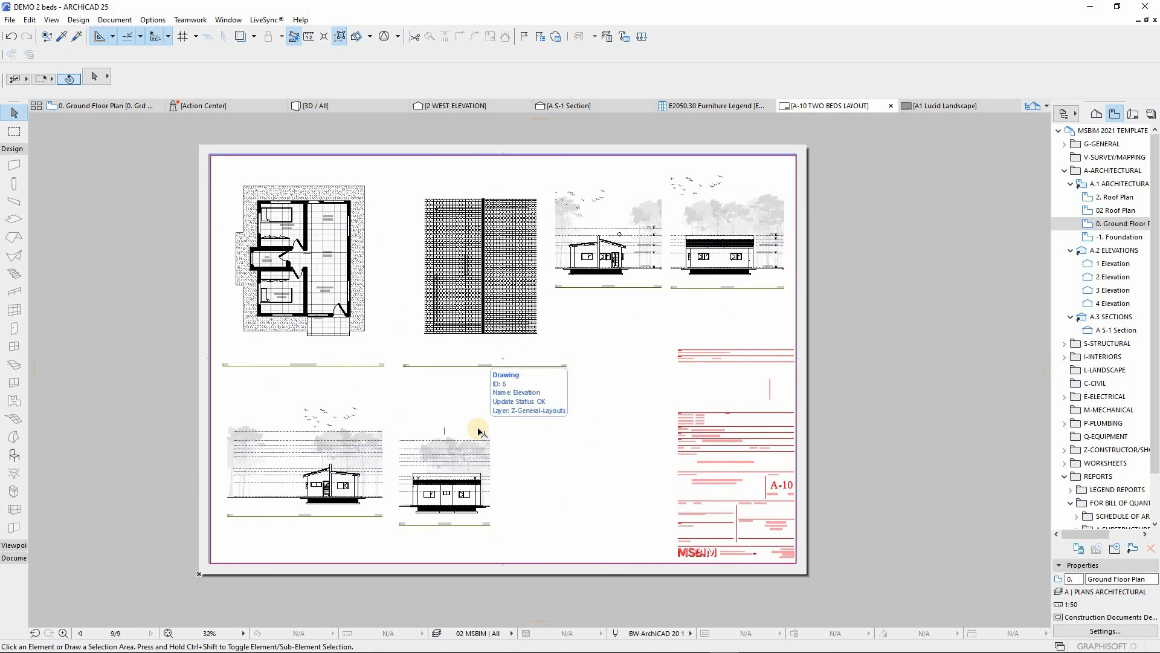
{"action": "scroll", "coordinate": [446, 343], "scroll_direction": "up", "scroll_amount": 1}
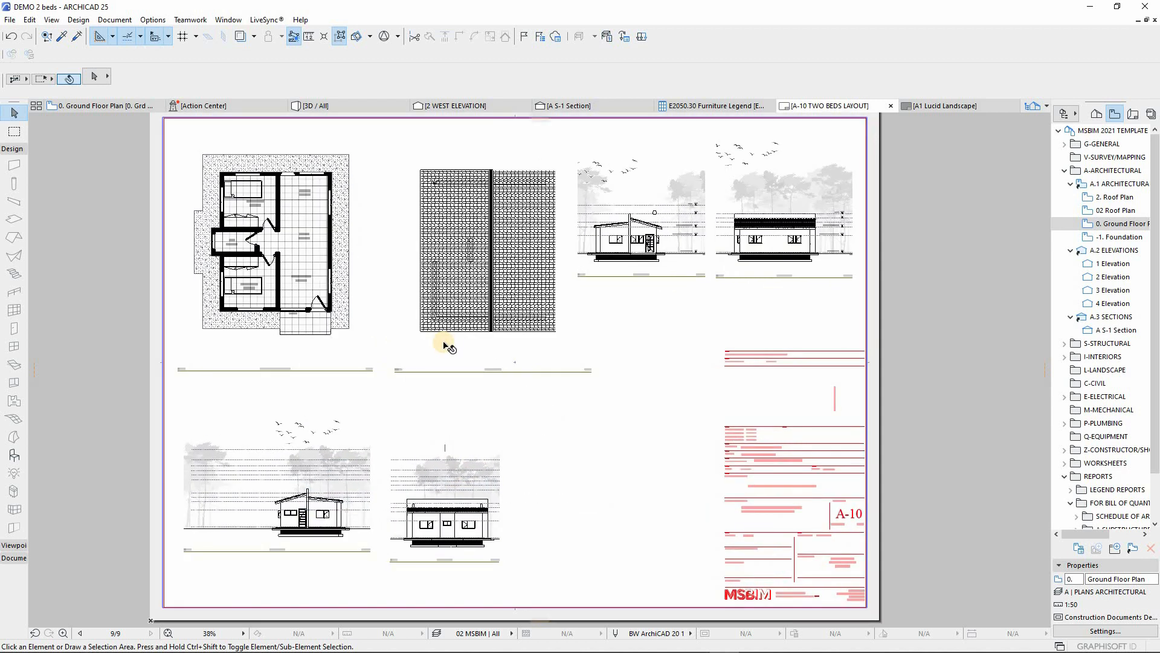